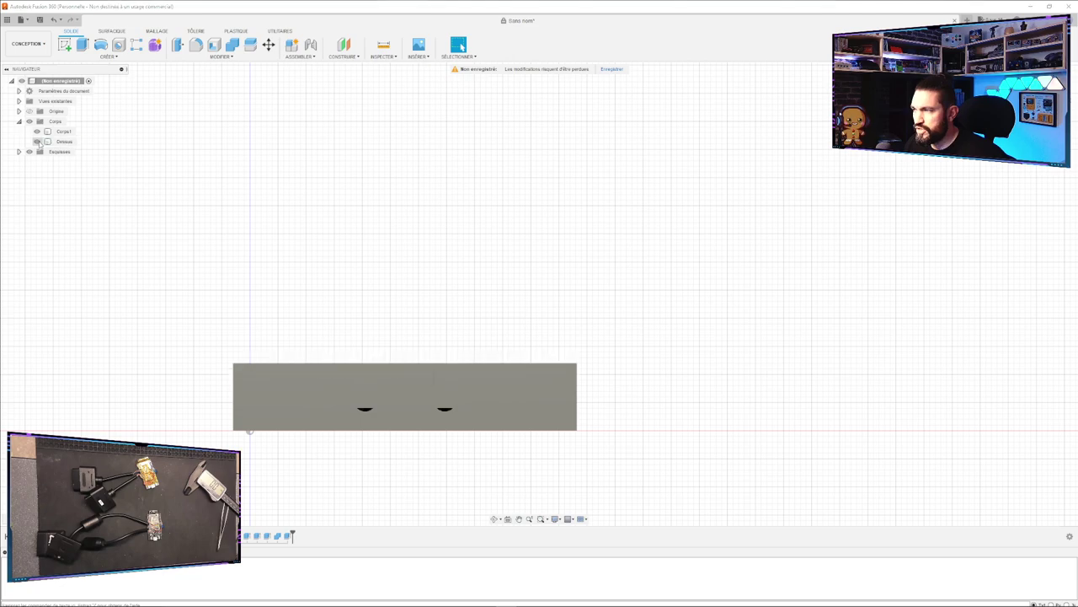
Hide the Dessus body and undo the last extrusion.
middle_click_drag(579, 383, 554, 389, "shift")
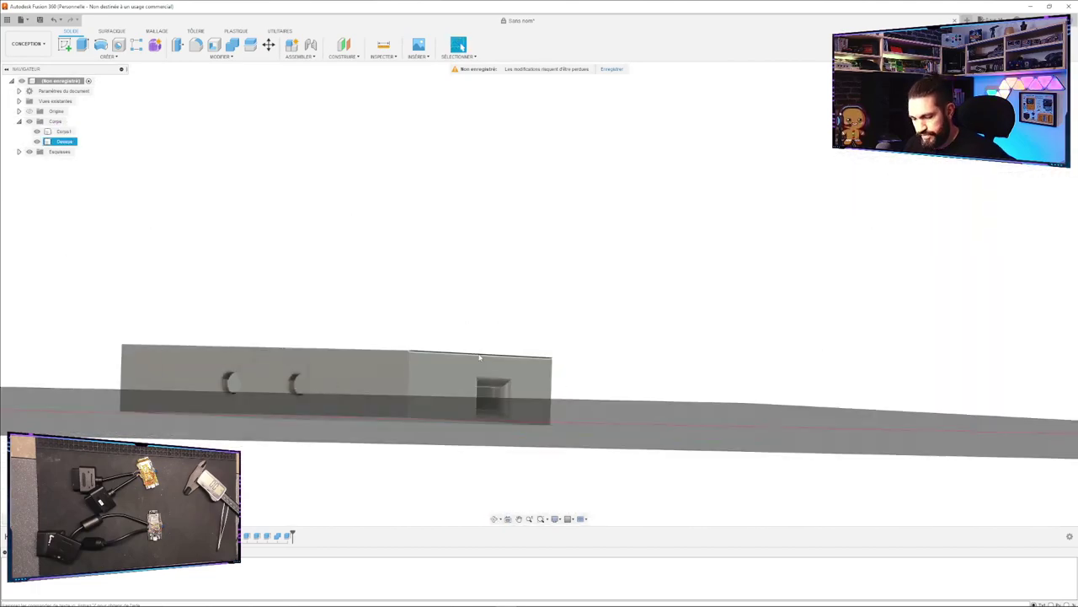
key("v")
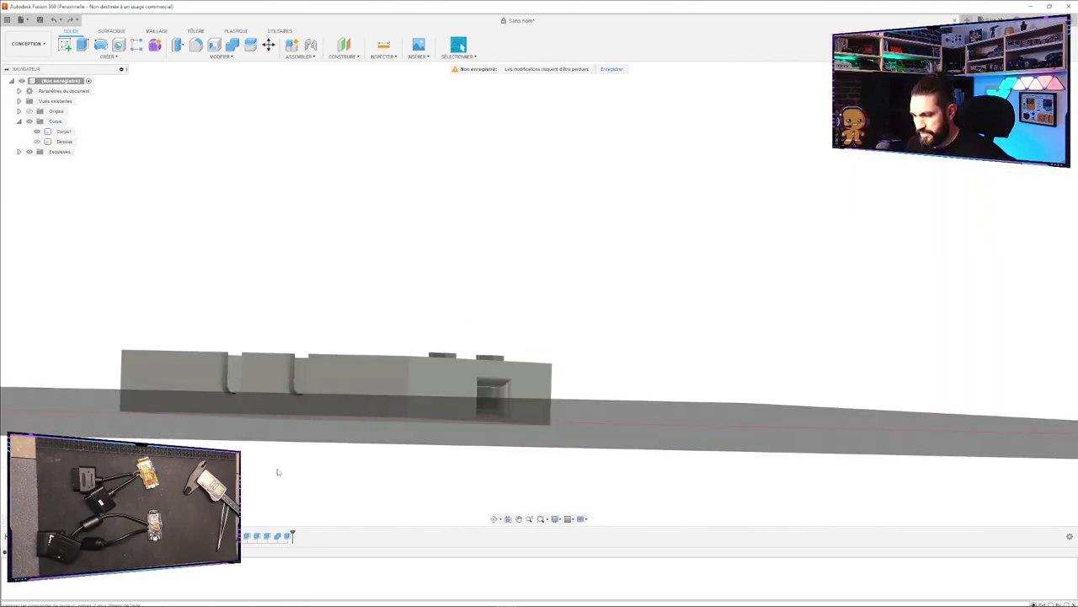
key("ctrl+z")
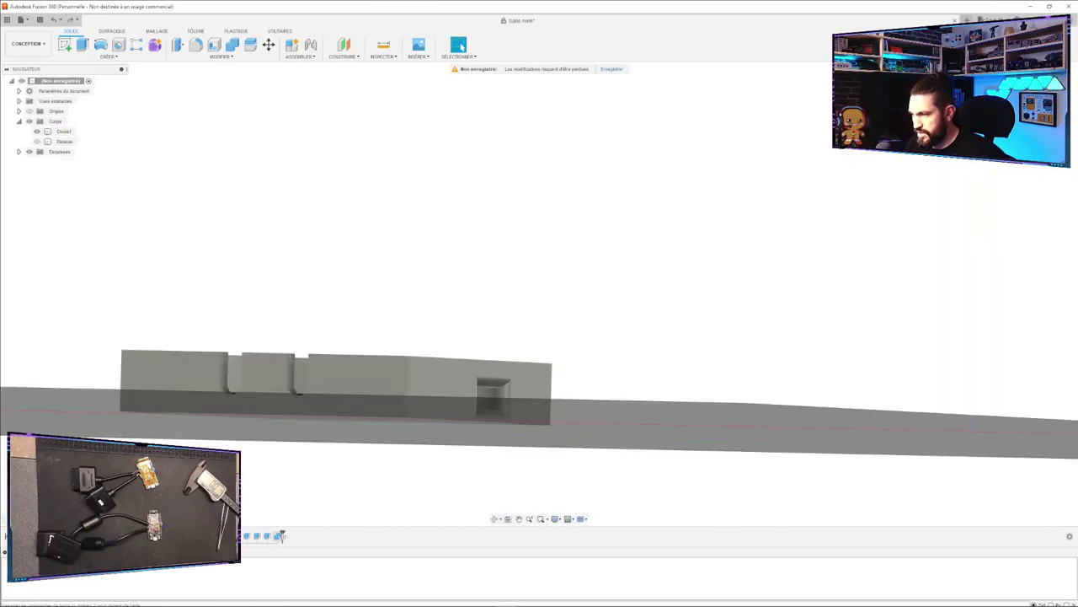
Reopen the sketch containing the circles, select the two circles beside the short wall, and finish the sketch.
left_click(276, 537)
middle_click_drag(531, 397, 565, 359, "shift")
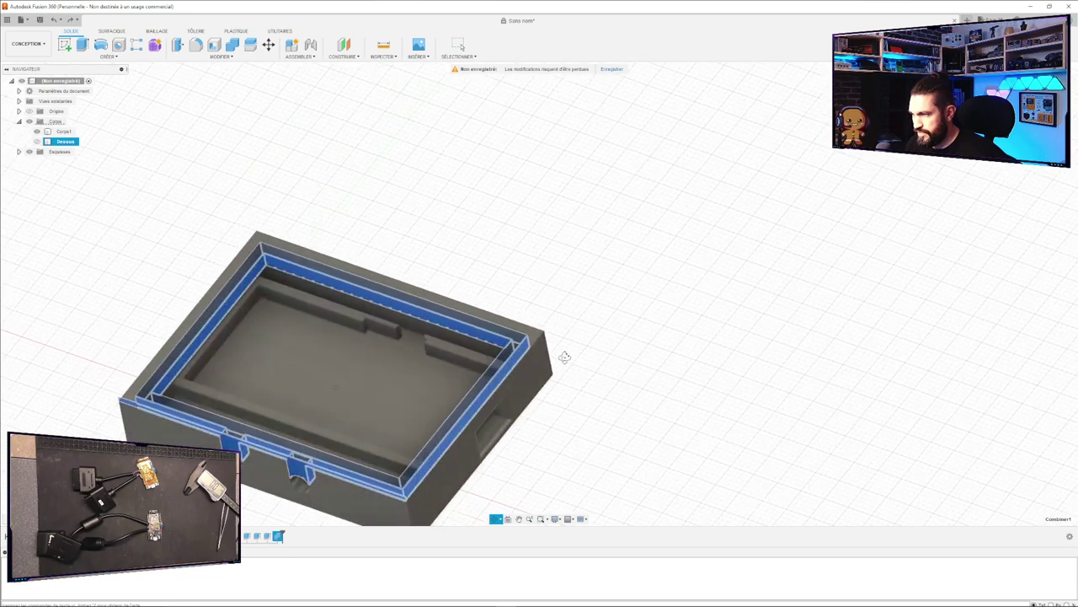
left_click(228, 536)
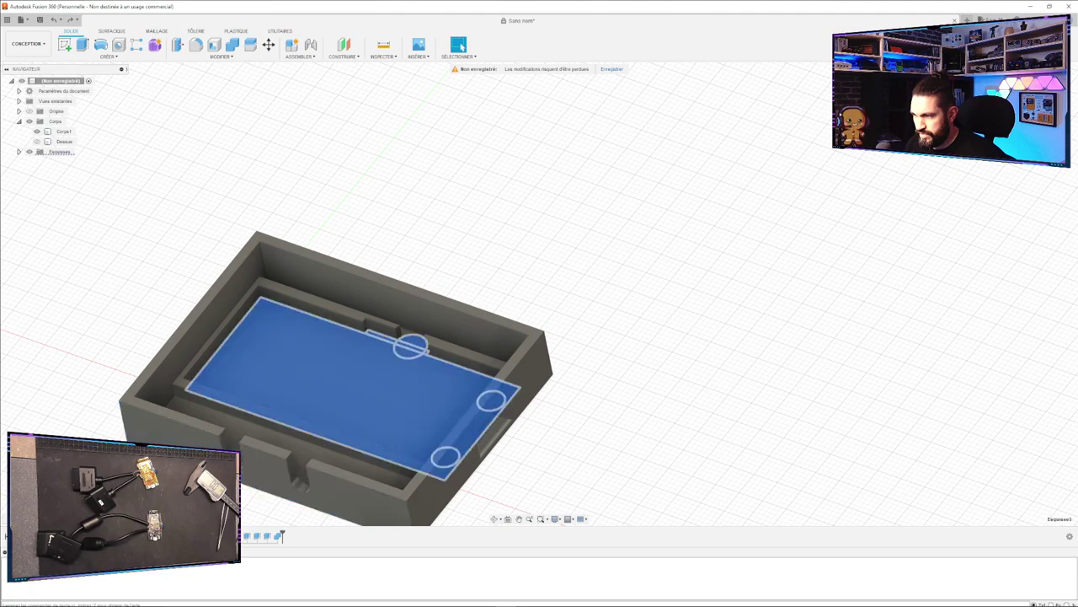
double_click(196, 536)
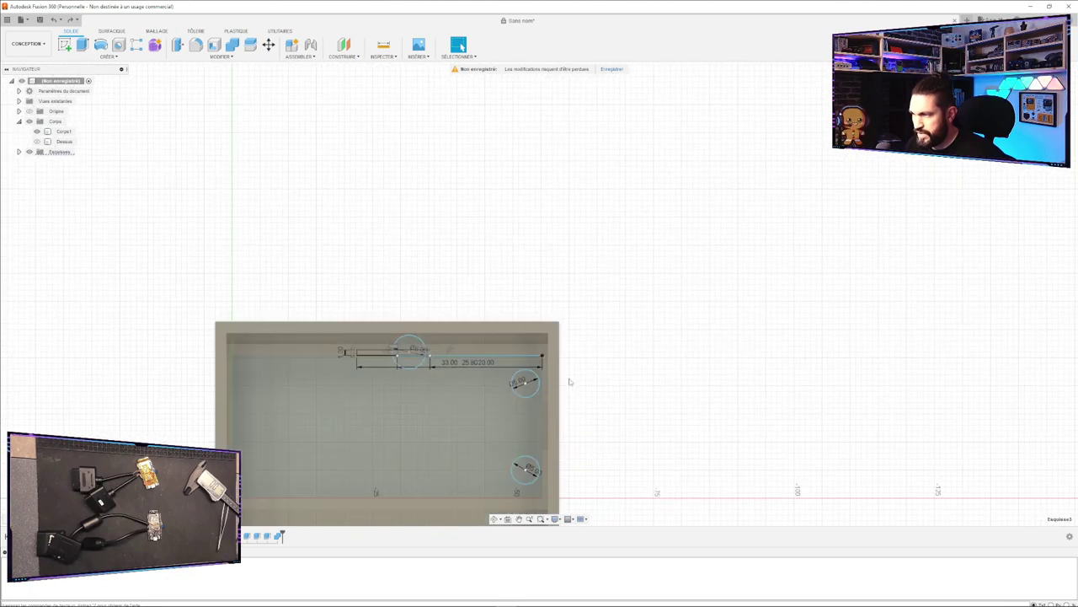
left_click(526, 383)
left_click(524, 469, "shift")
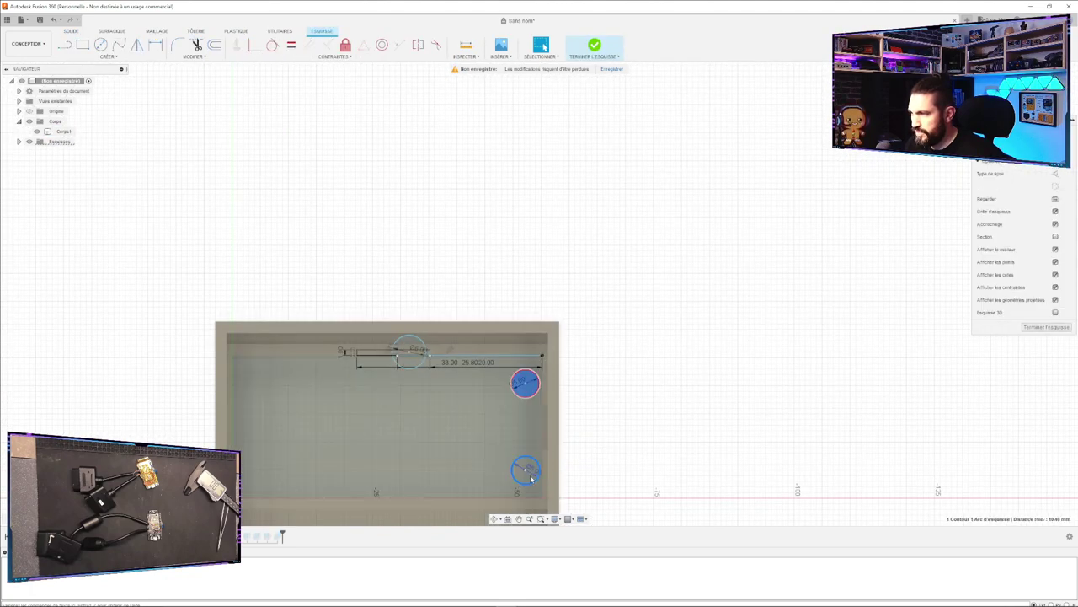
left_click(1046, 327)
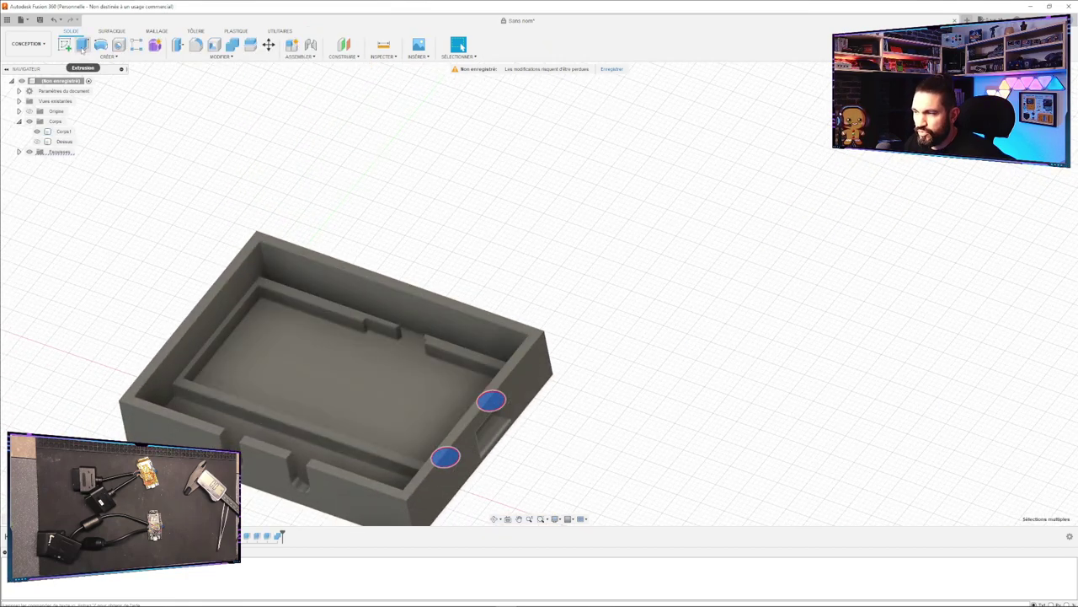
Show the Dessus body and extrude the two selected circles 10.5 mm as a cut into it.
left_click(82, 45)
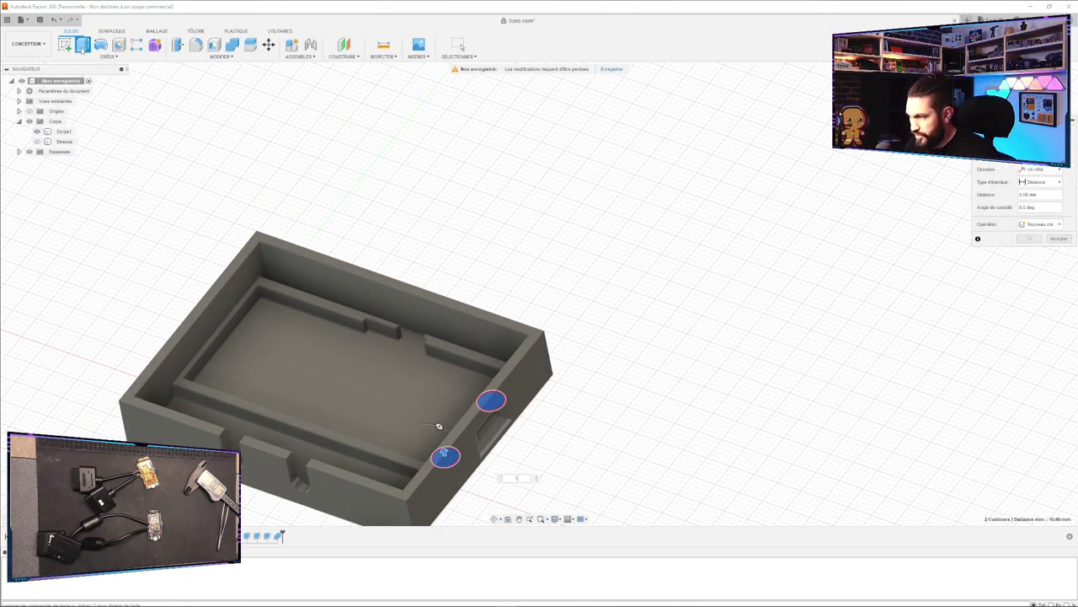
type("11")
left_click(1040, 223)
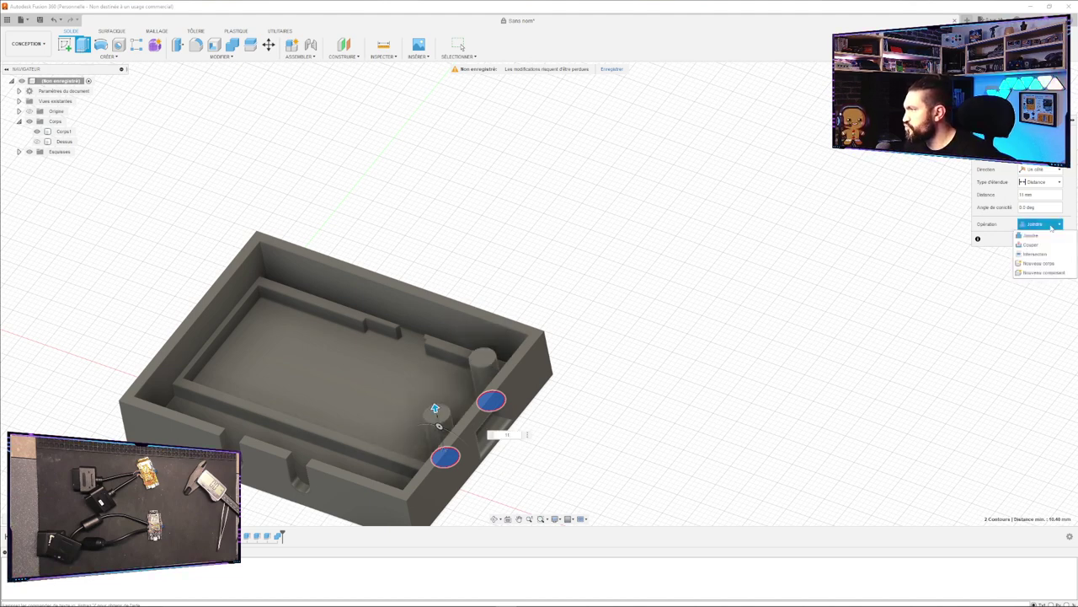
left_click(1035, 244)
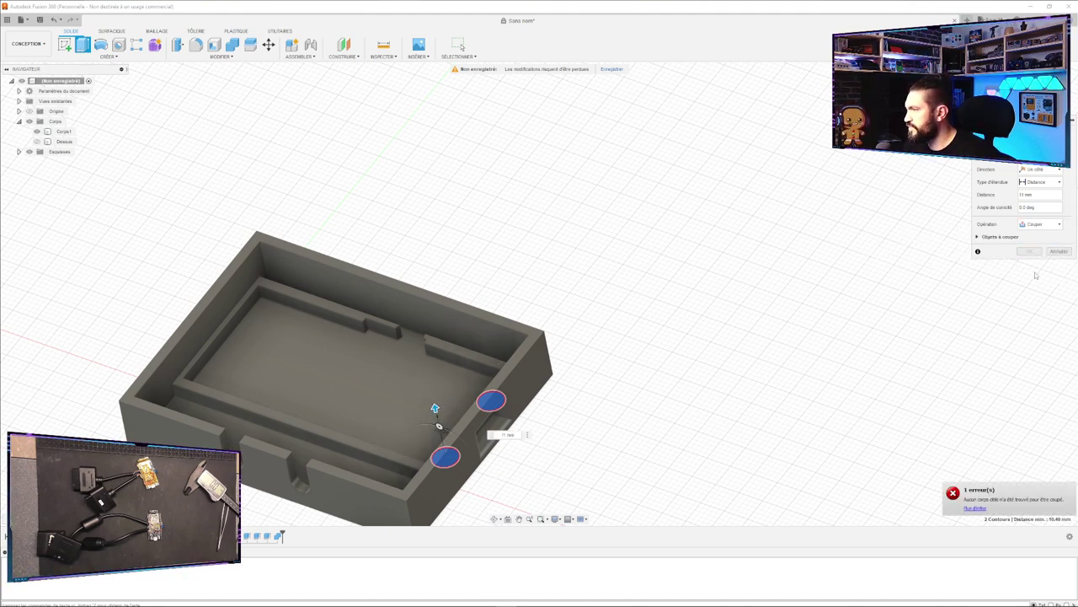
left_click(36, 141)
middle_click_drag(684, 398, 677, 404, "shift")
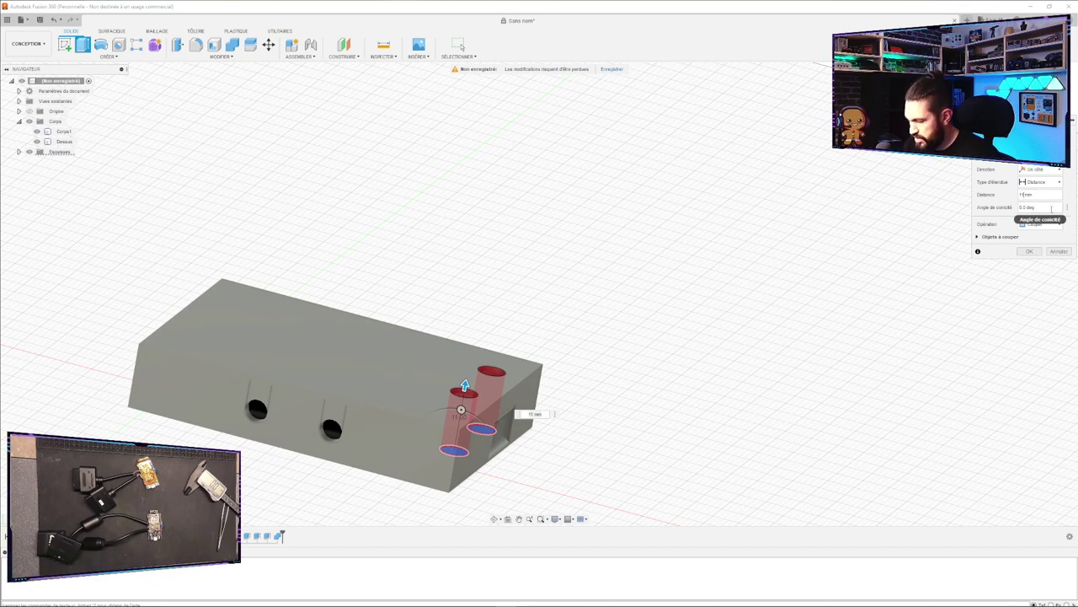
key("BackSpace")
type("0.5")
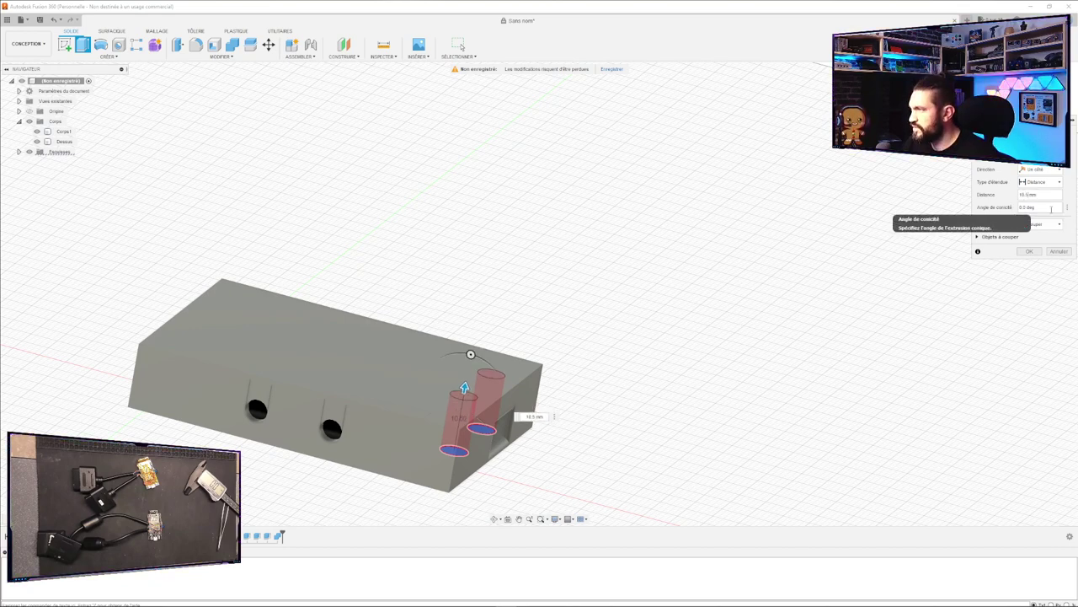
key("Return")
Hide Corps1 and create a sketch on a circular recess face on the inside of the Dessus body.
middle_click_drag(569, 488, 548, 397, "shift")
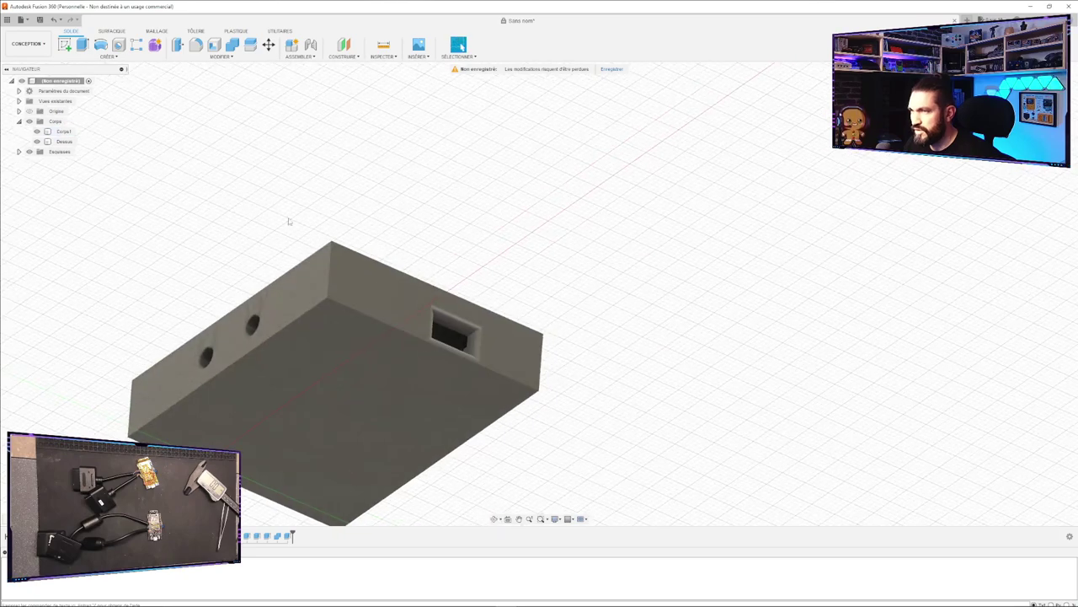
left_click(37, 132)
middle_click_drag(552, 417, 611, 388, "shift")
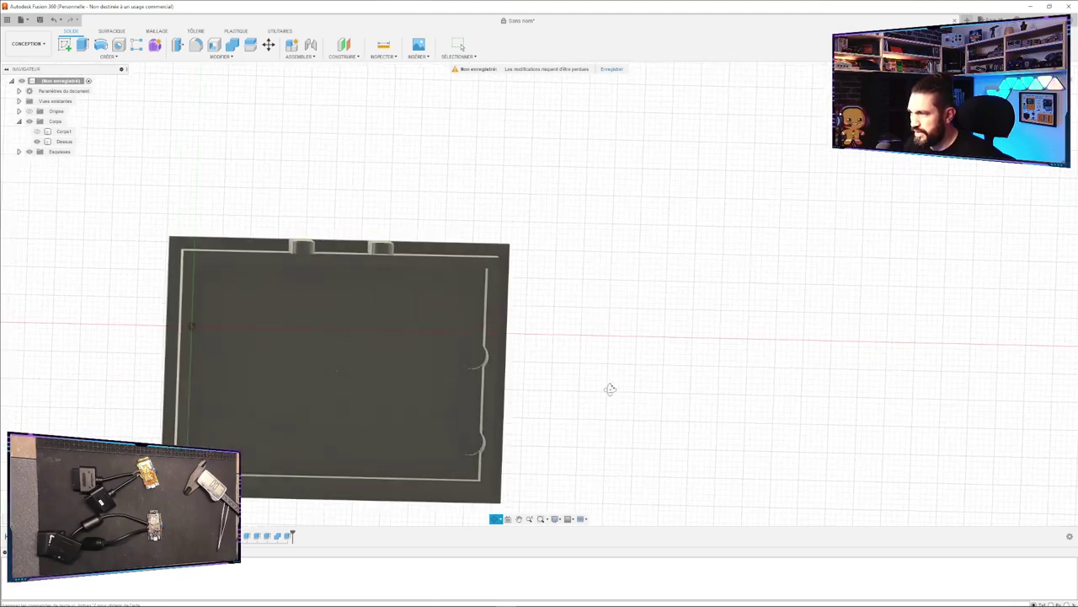
left_click(472, 355)
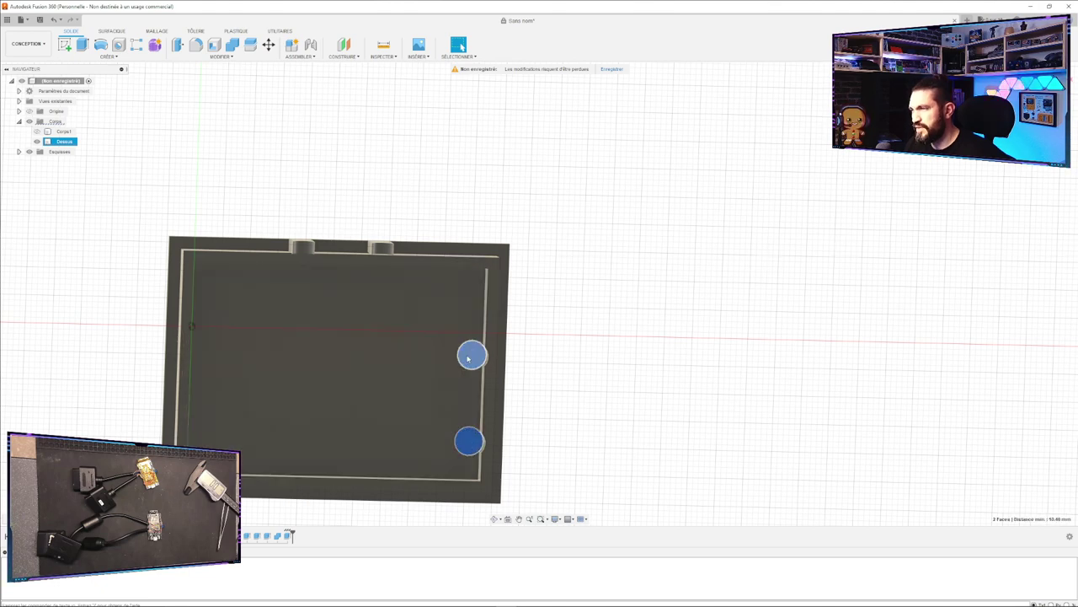
left_click(432, 358)
left_click(473, 358)
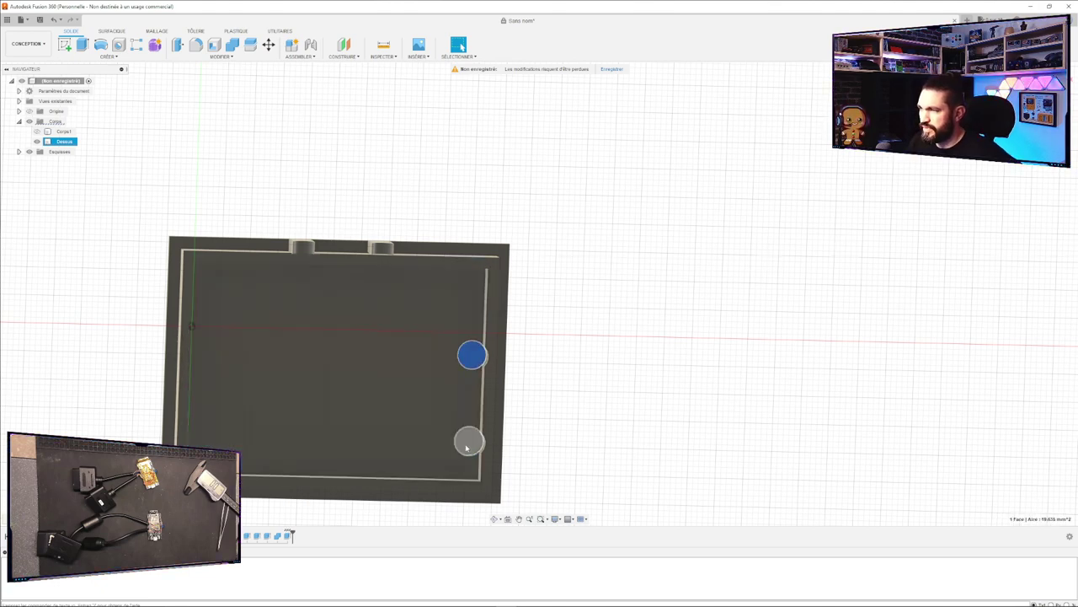
left_click(470, 444, "ctrl")
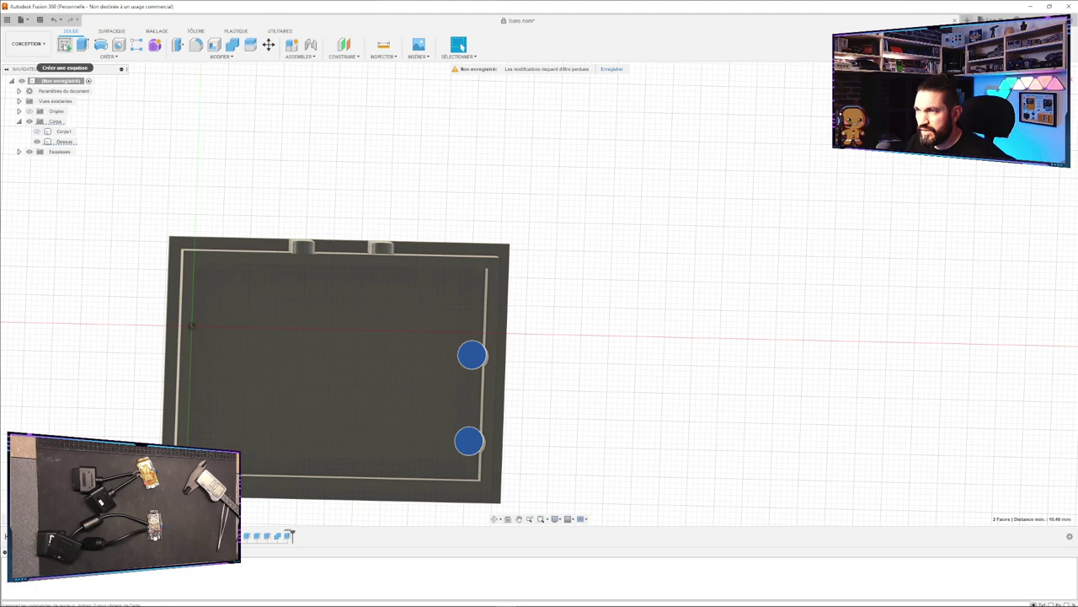
left_click(67, 47)
left_click(508, 318)
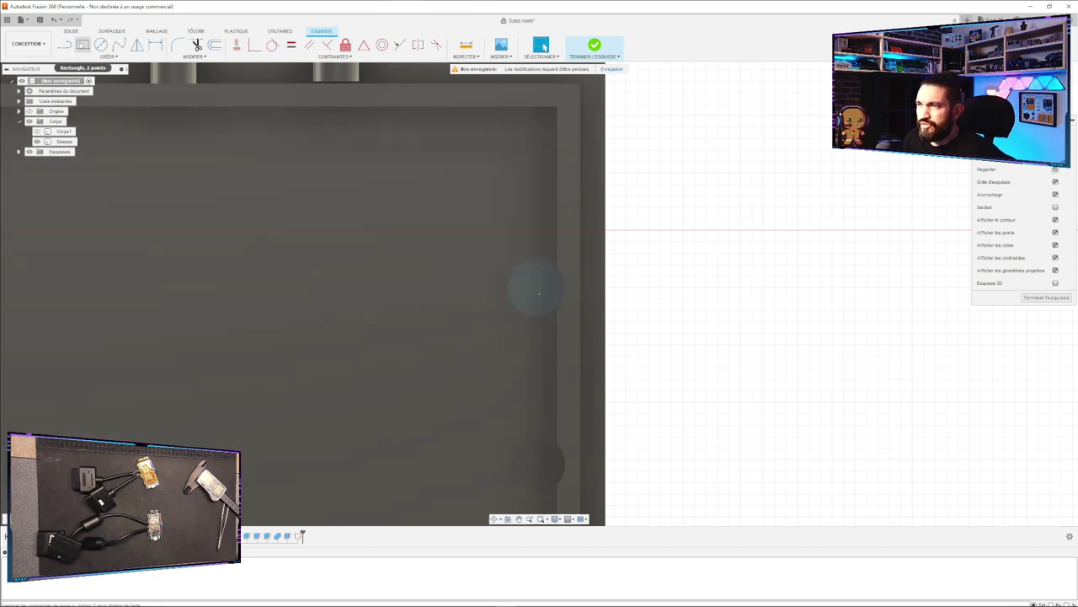
Sketch a 12 by 12 mm center rectangle centred on the first circular recess.
left_click(82, 44)
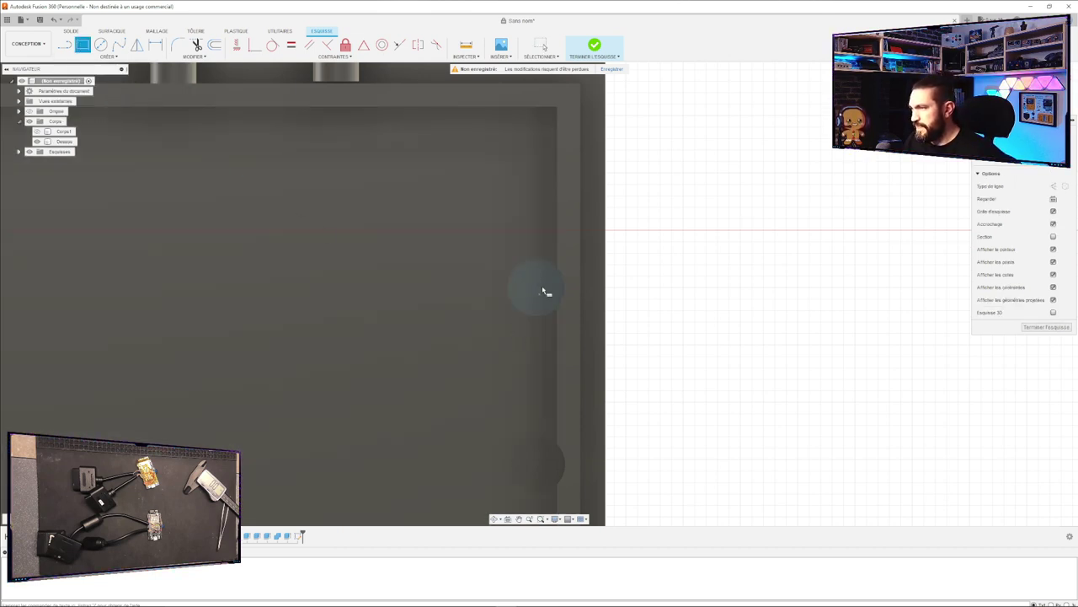
left_click(108, 57)
mouse_move(95, 96)
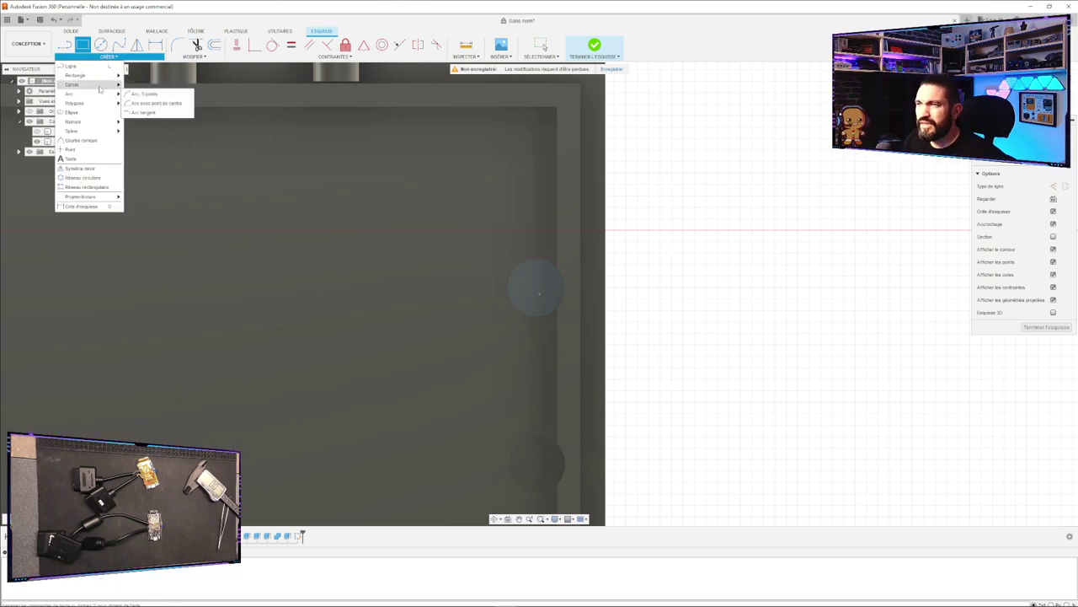
mouse_move(107, 78)
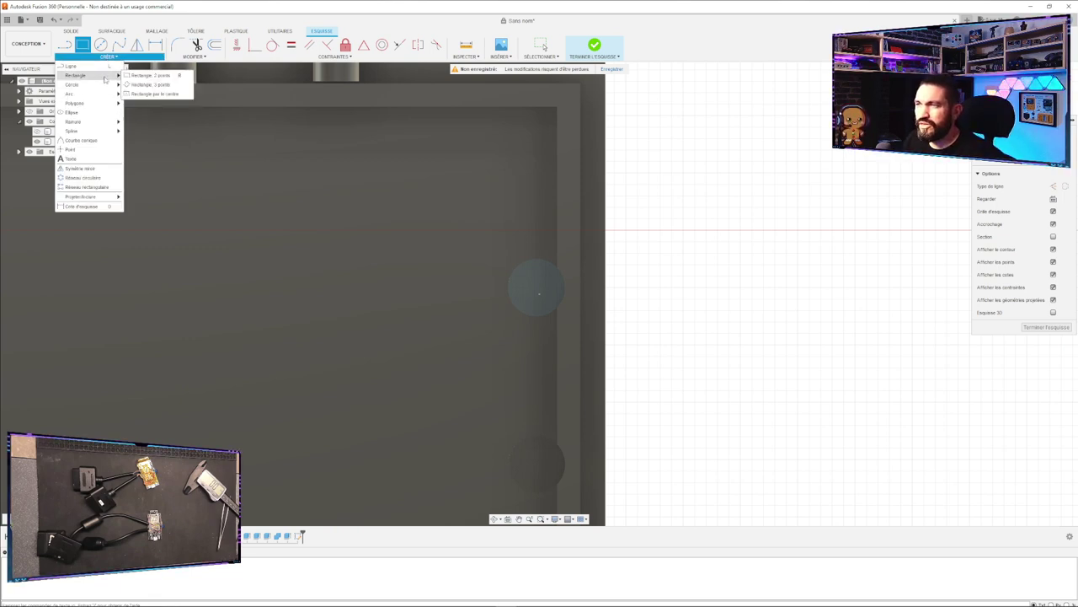
left_click(148, 90)
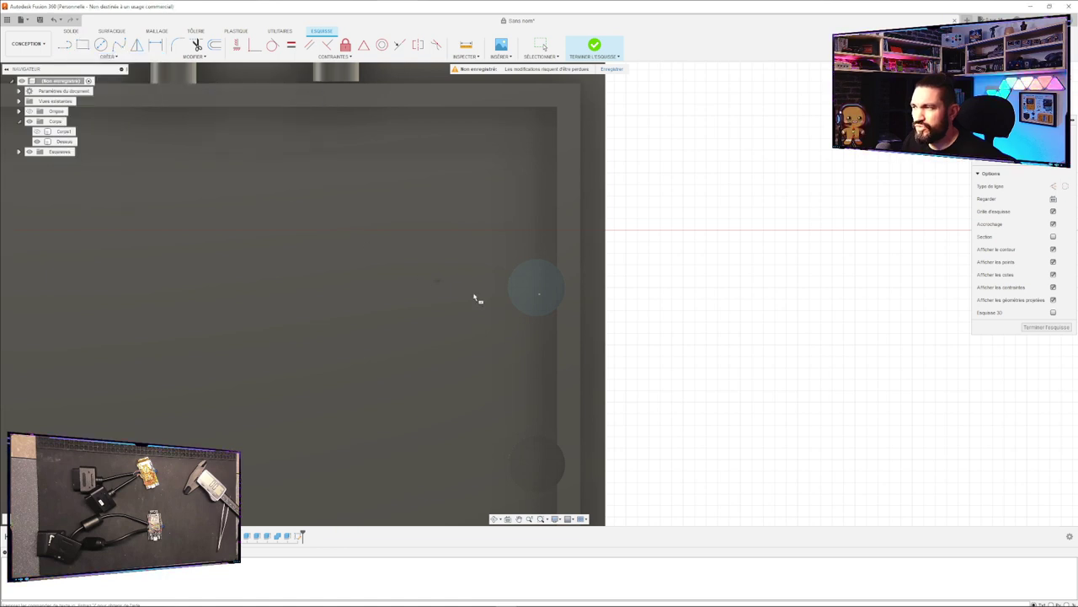
left_click(537, 292)
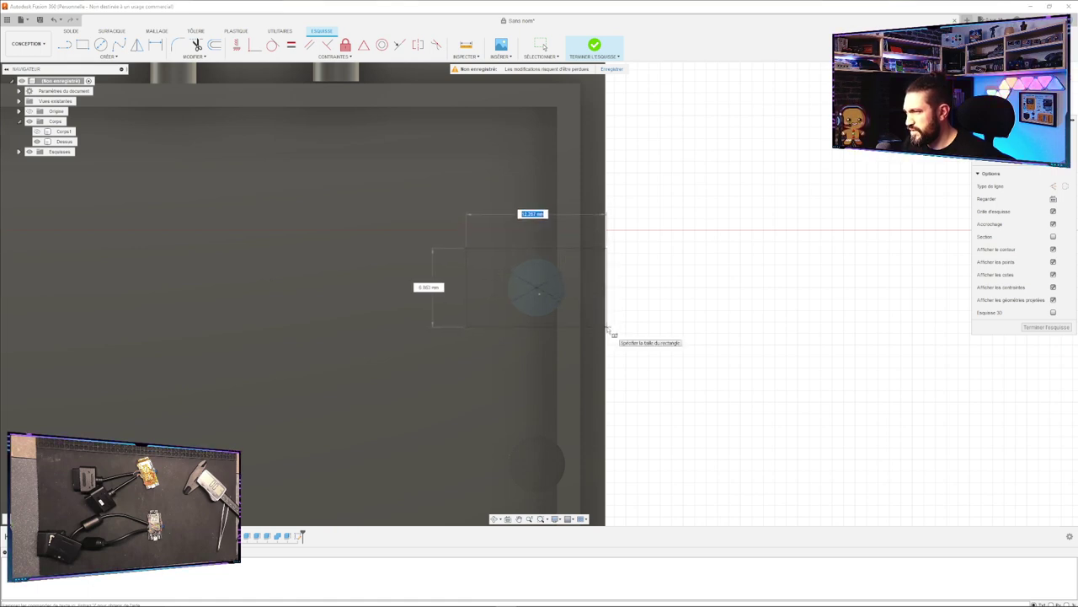
type("12")
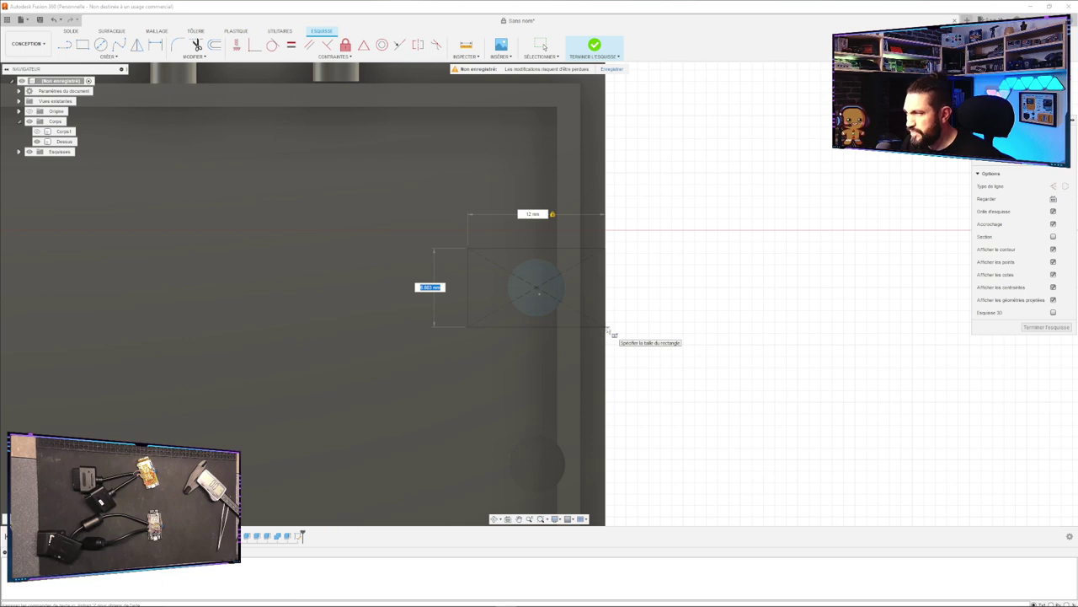
type("10")
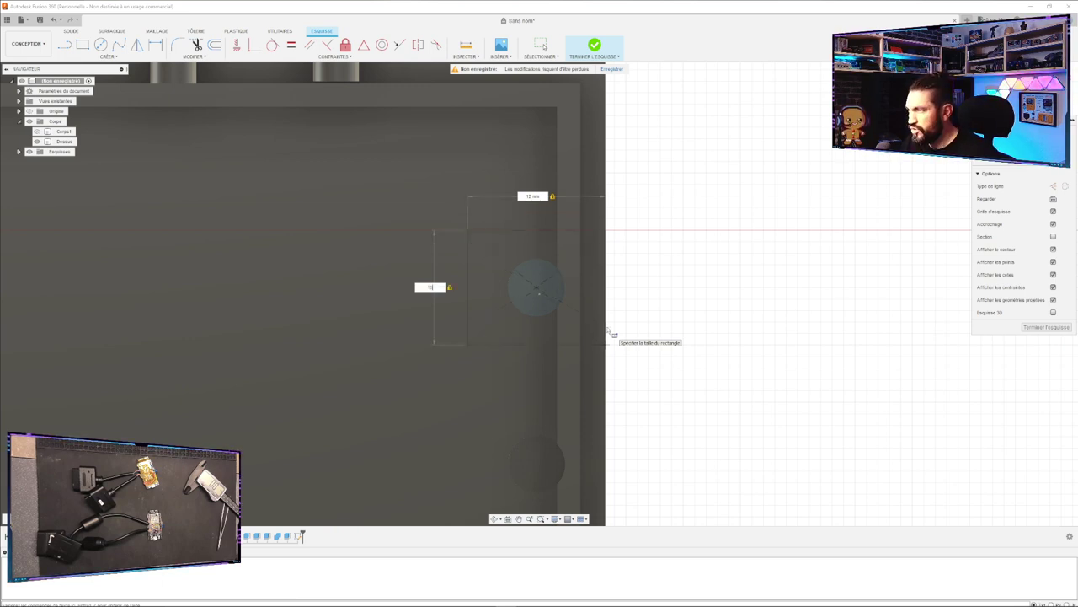
key("BackSpace")
type("2")
key("Tab")
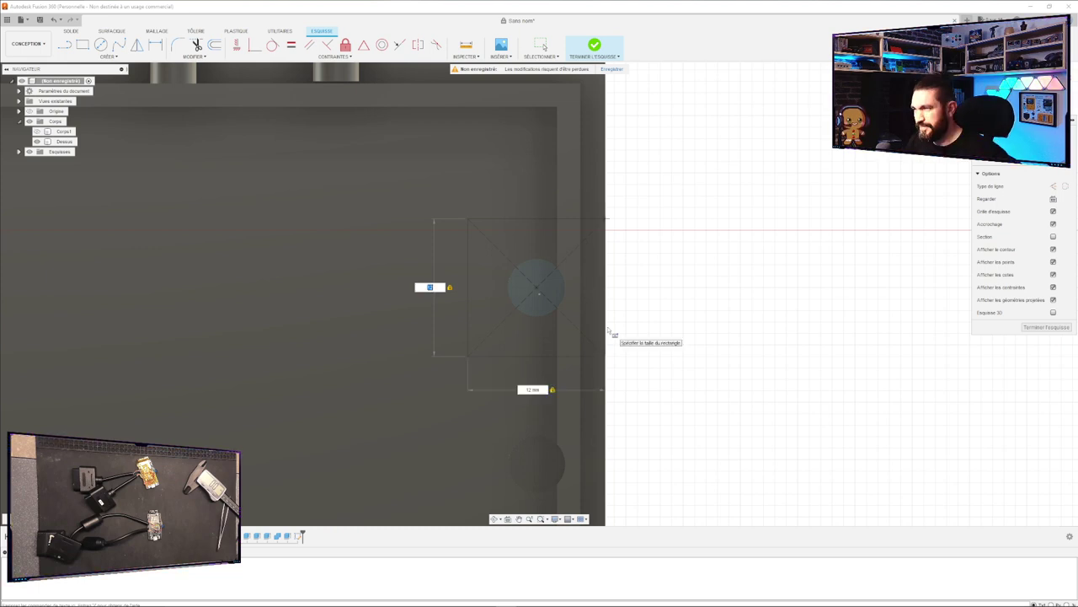
key("Return")
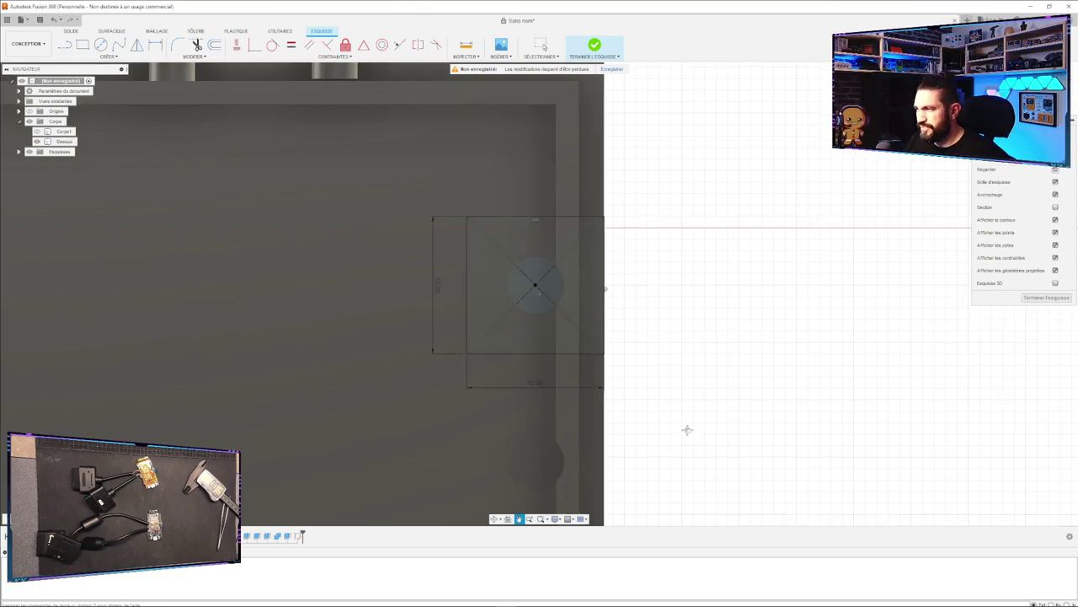
middle_click_drag(687, 430, 689, 340)
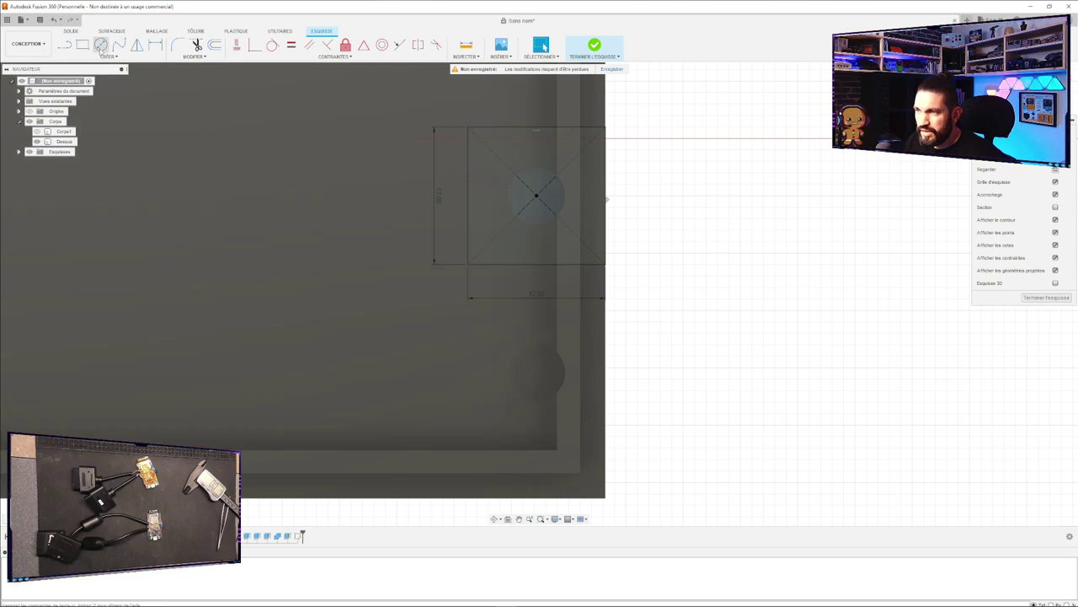
left_click(108, 56)
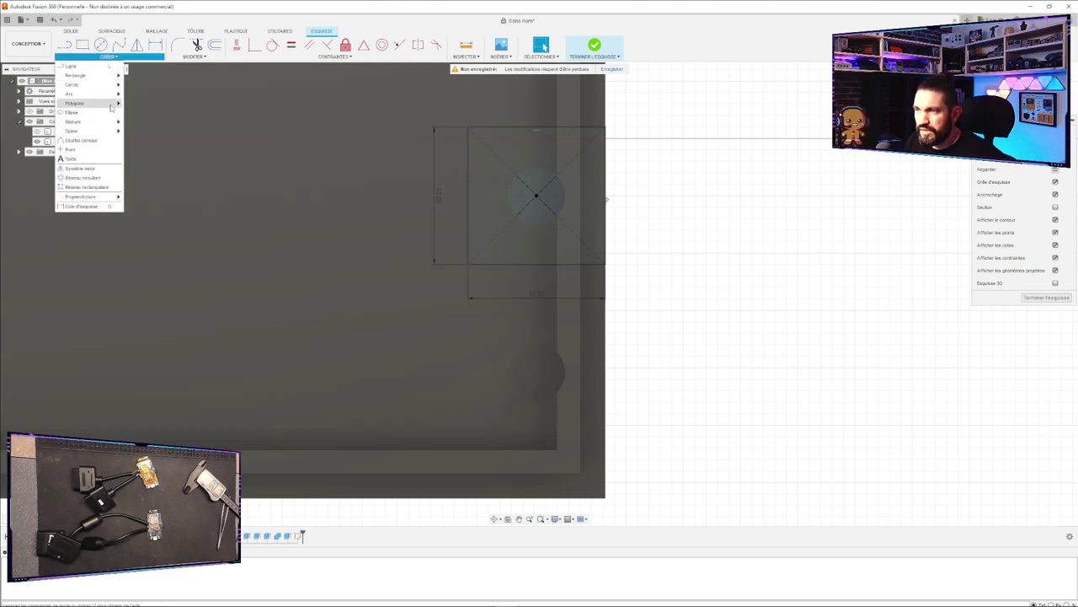
mouse_move(112, 84)
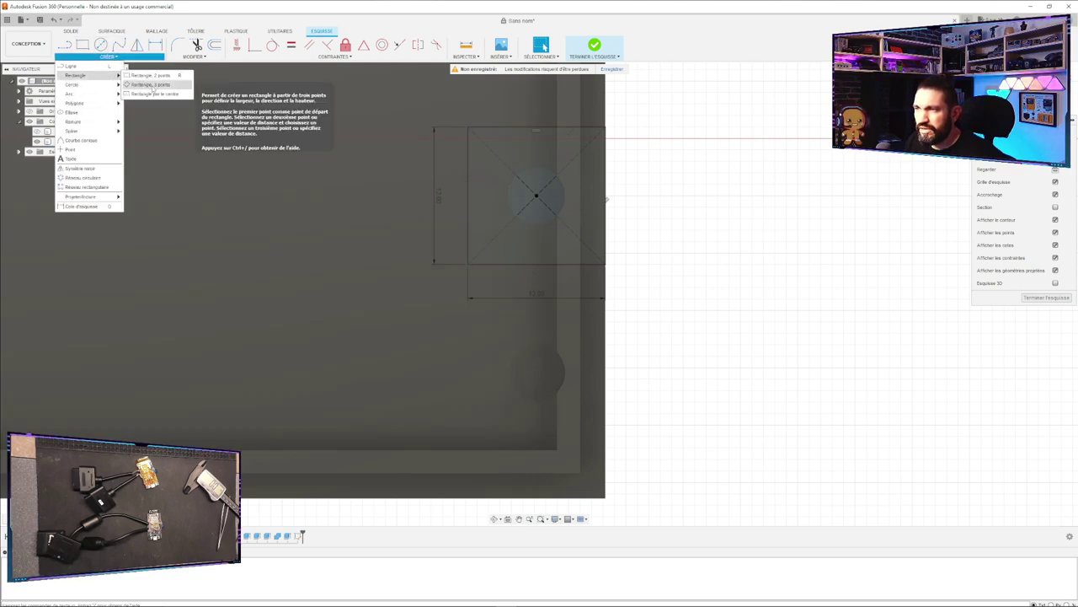
left_click(156, 85)
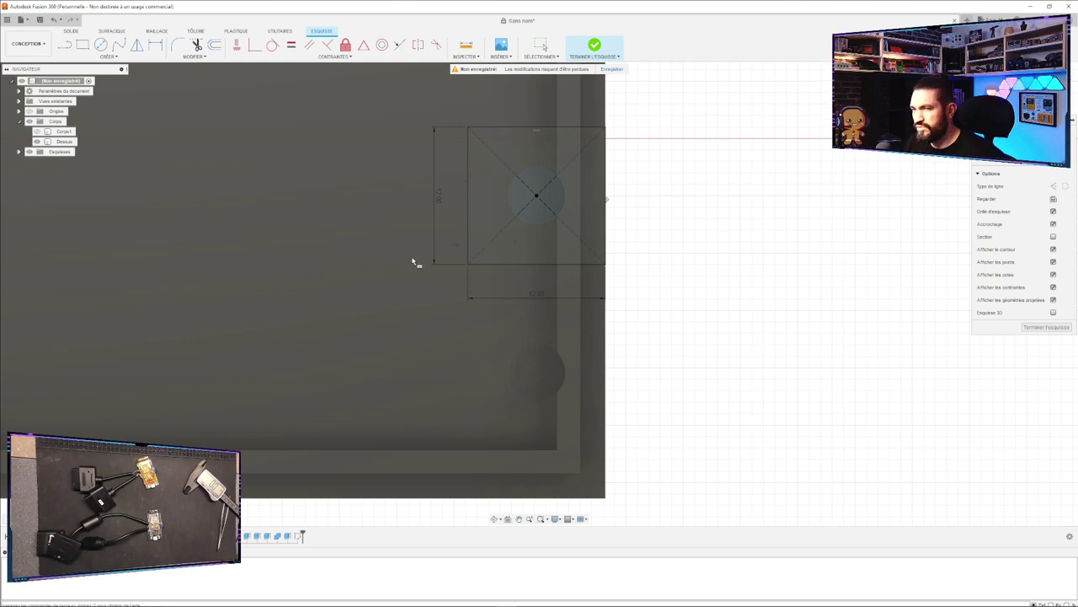
left_click(1057, 329)
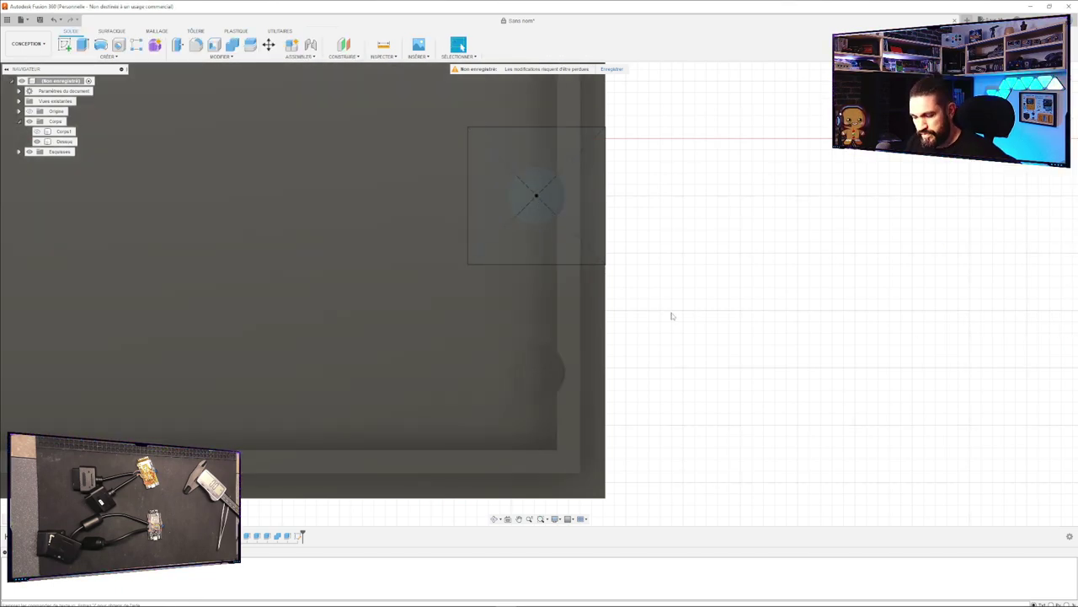
key("ctrl+z")
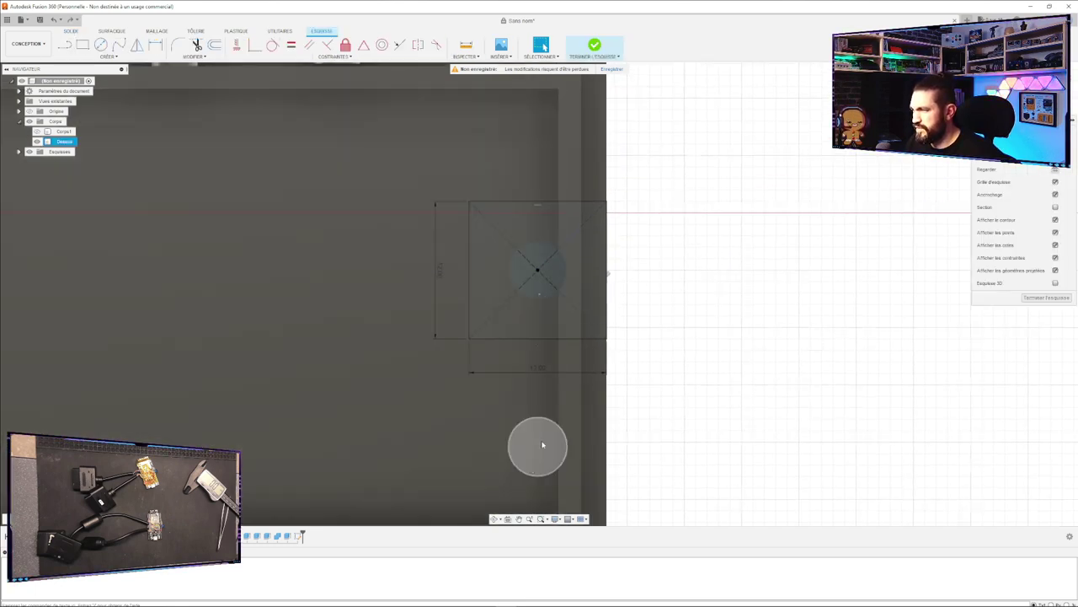
left_click(543, 445)
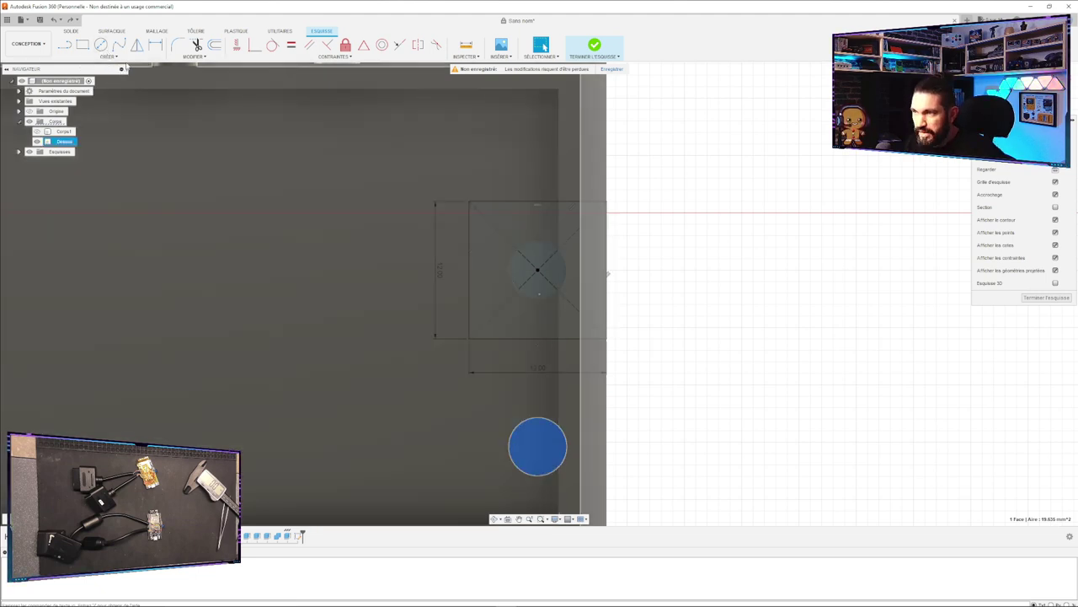
left_click(108, 56)
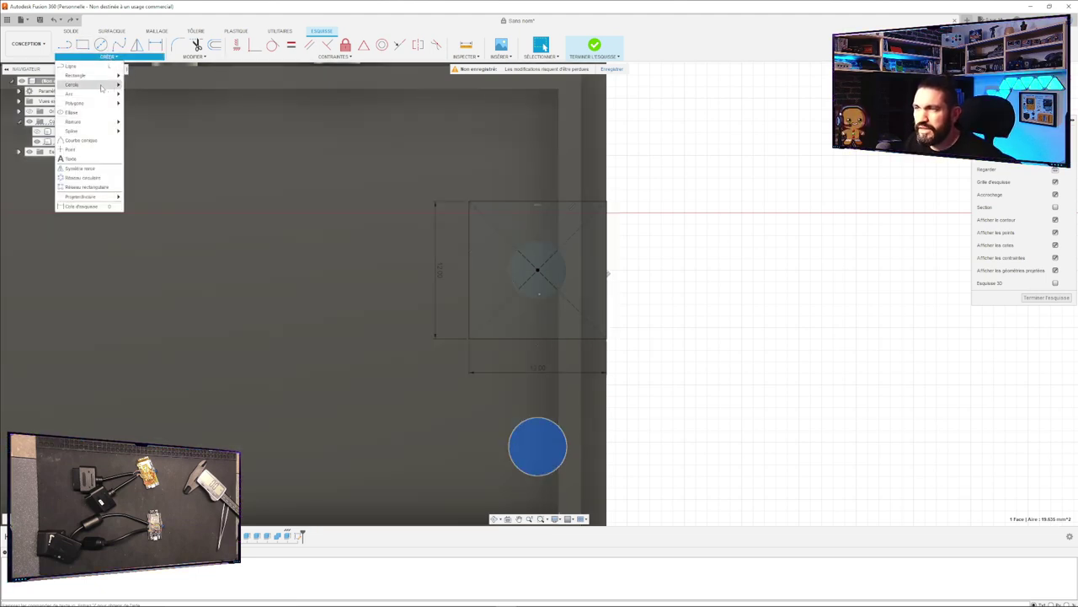
mouse_move(97, 75)
left_click(154, 93)
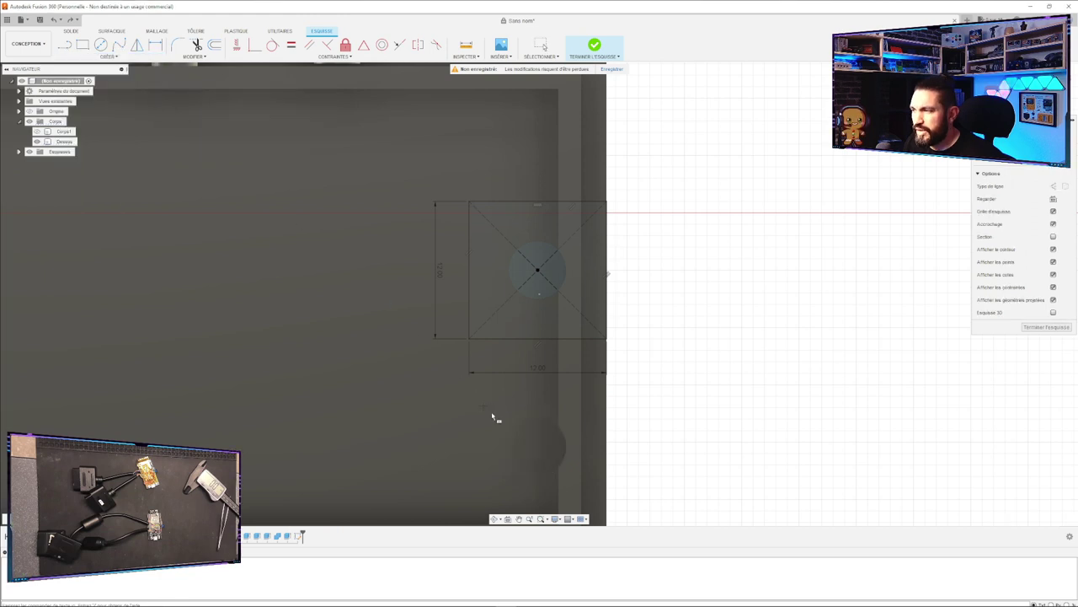
middle_click_drag(538, 447, 497, 369)
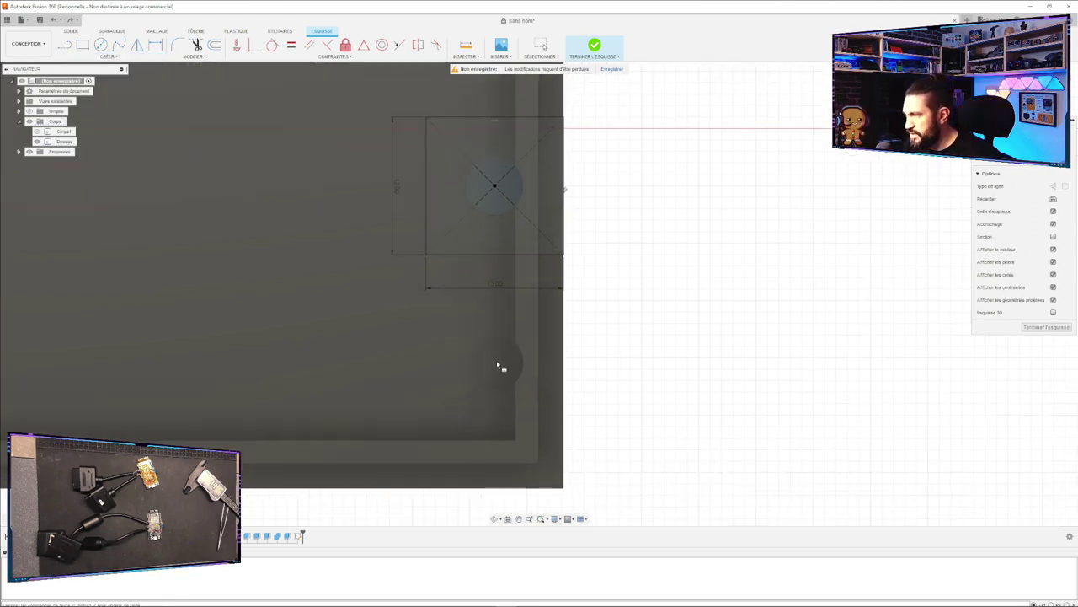
left_click(1046, 327)
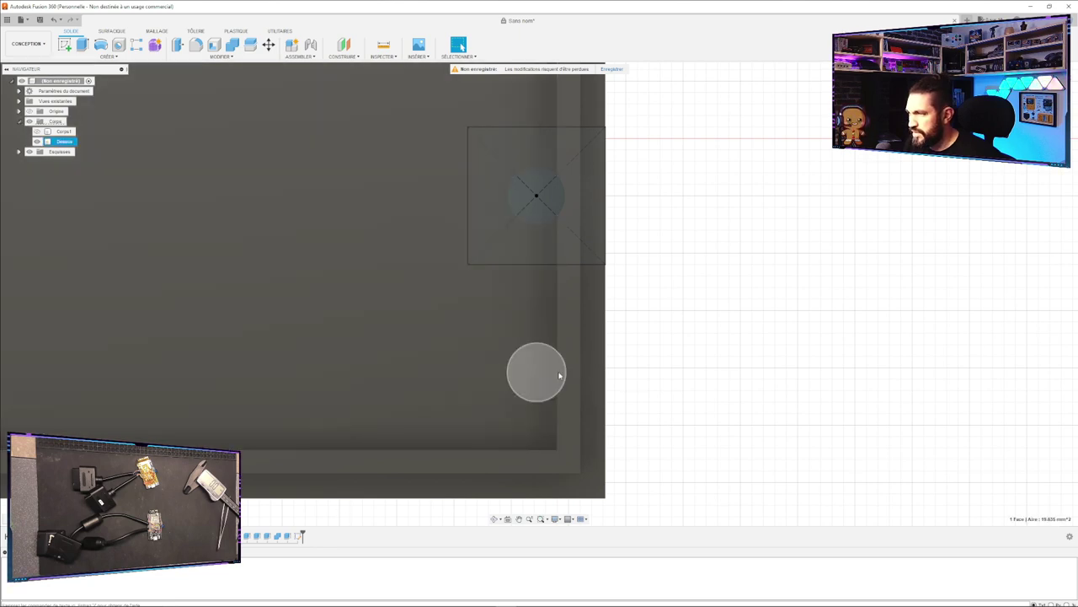
Create a sketch on the second circular recess face and draw a 12 by 12 mm center rectangle centred on the recess.
left_click(556, 373)
left_click(64, 44)
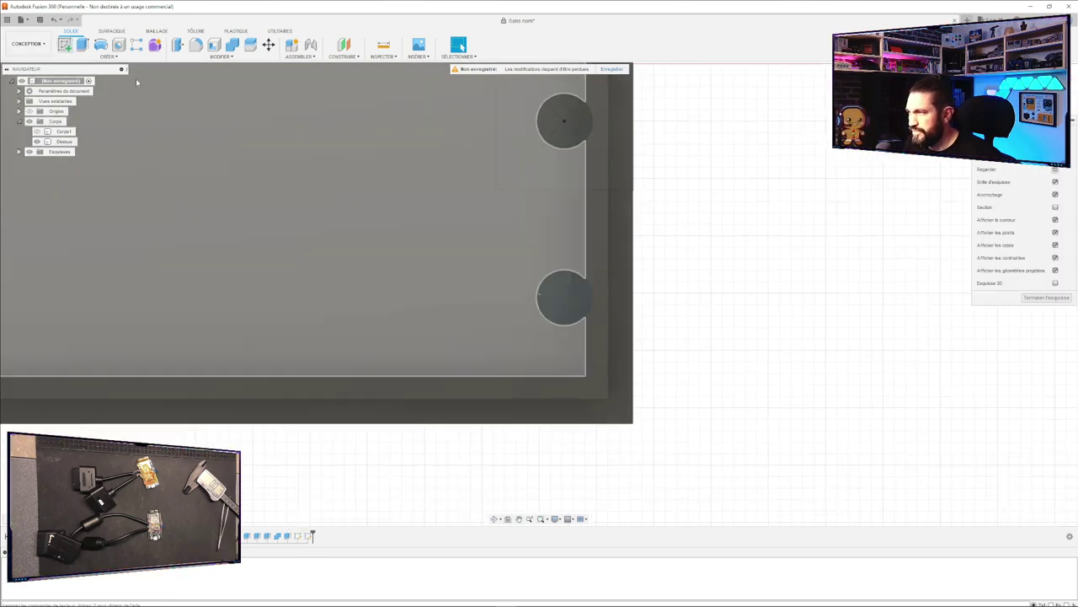
left_click(108, 57)
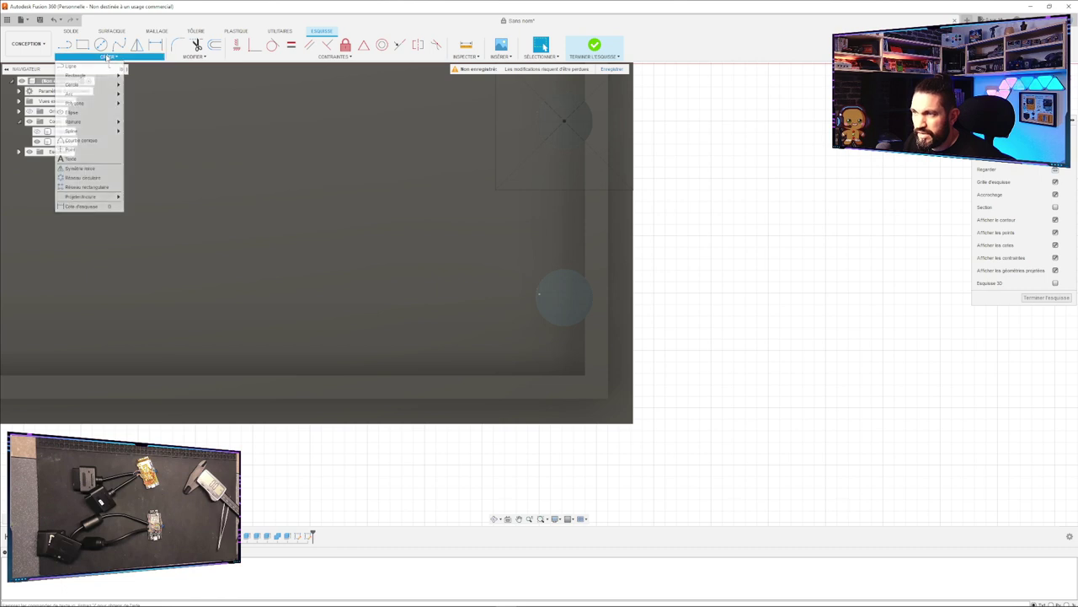
mouse_move(108, 76)
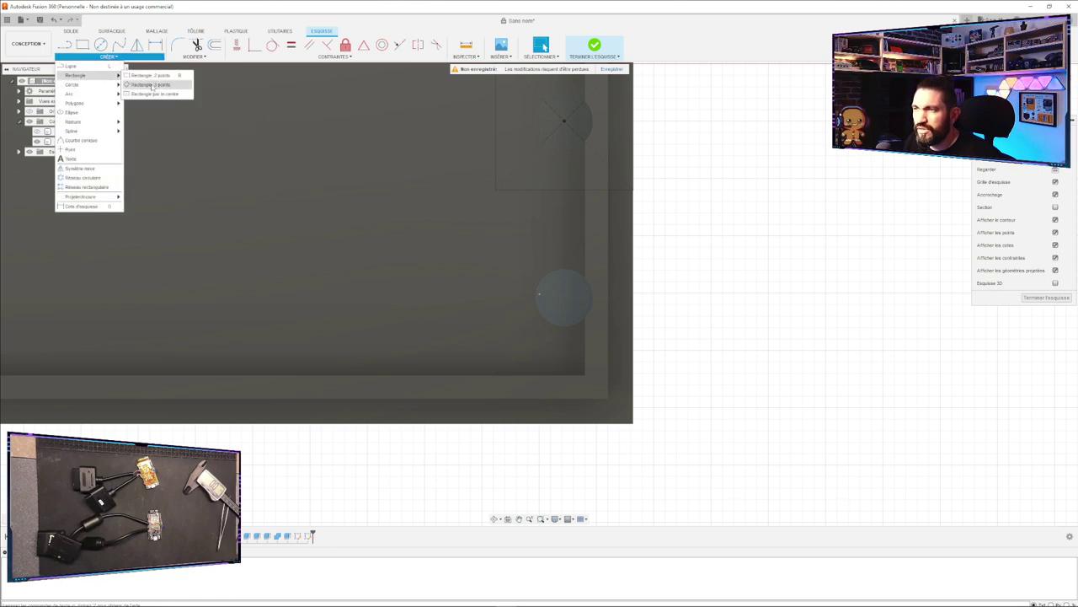
left_click(151, 85)
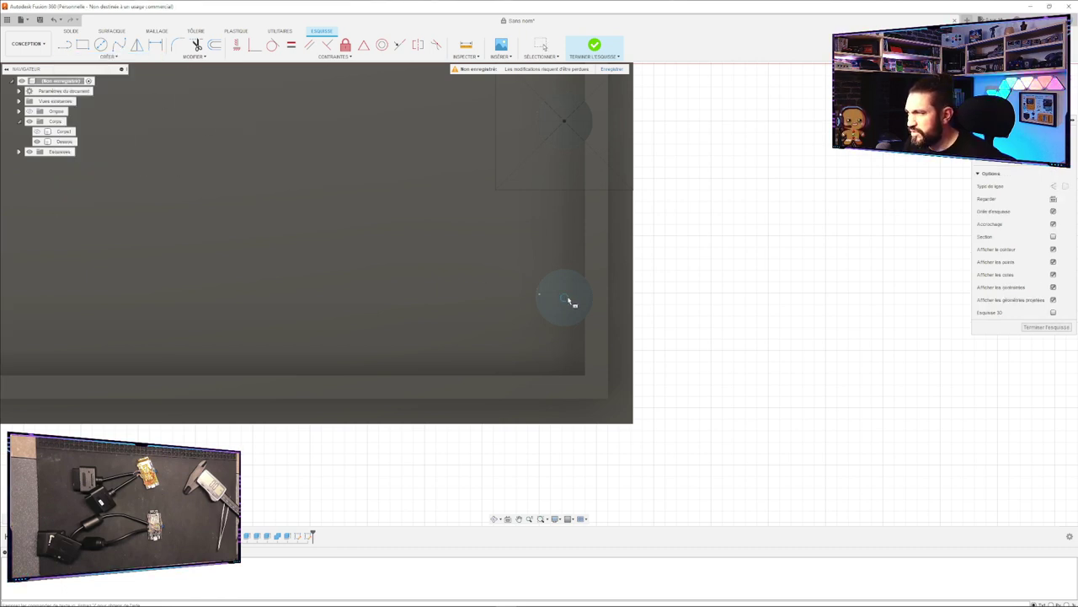
left_click(567, 299)
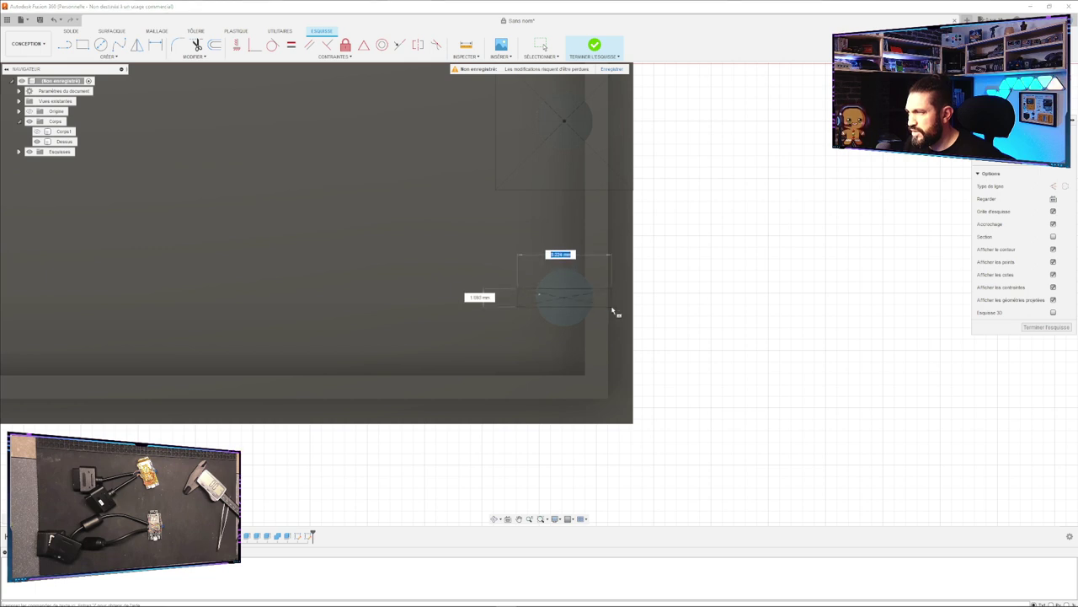
key("Tab")
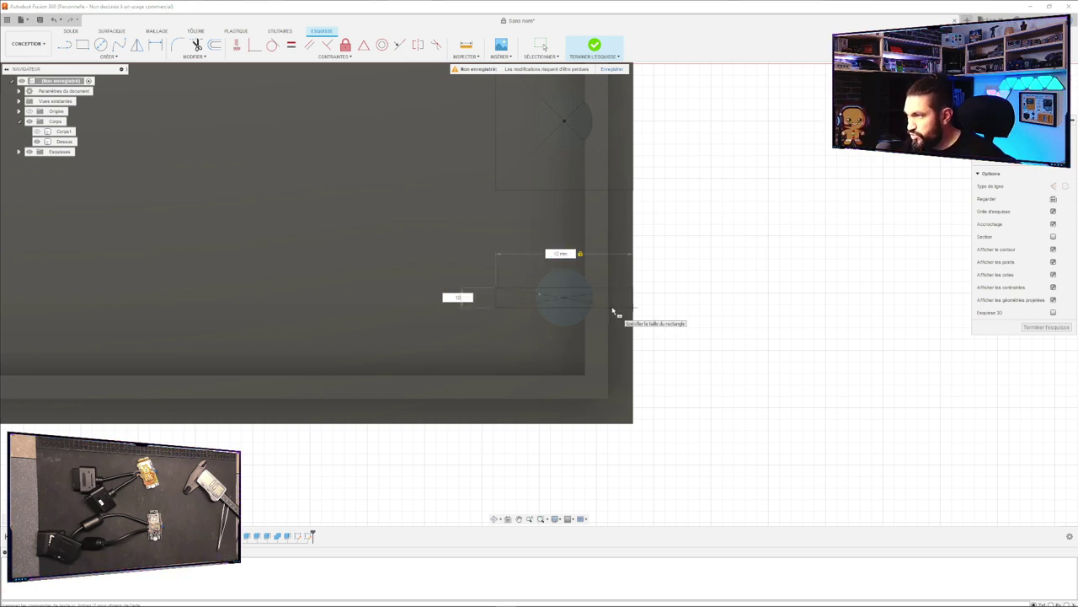
type("12")
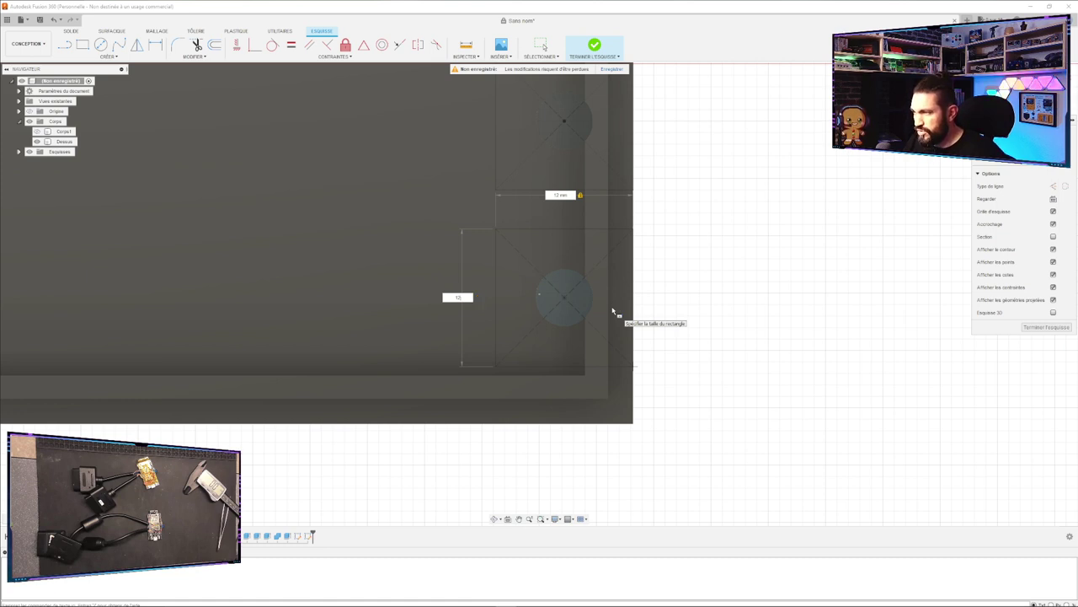
key("Escape")
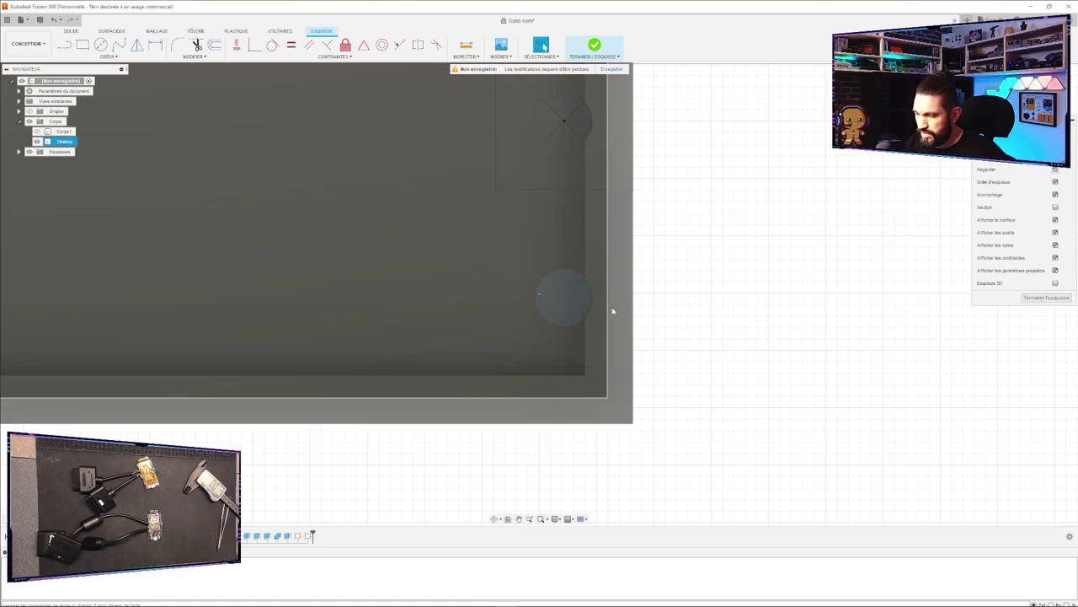
Undo the sketch on the second recess and remove the 12 by 12 mm rectangle from the first recess's sketch.
middle_click_drag(616, 187, 589, 262)
key("ctrl+z")
middle_click_drag(550, 134, 550, 208)
key("ctrl+z")
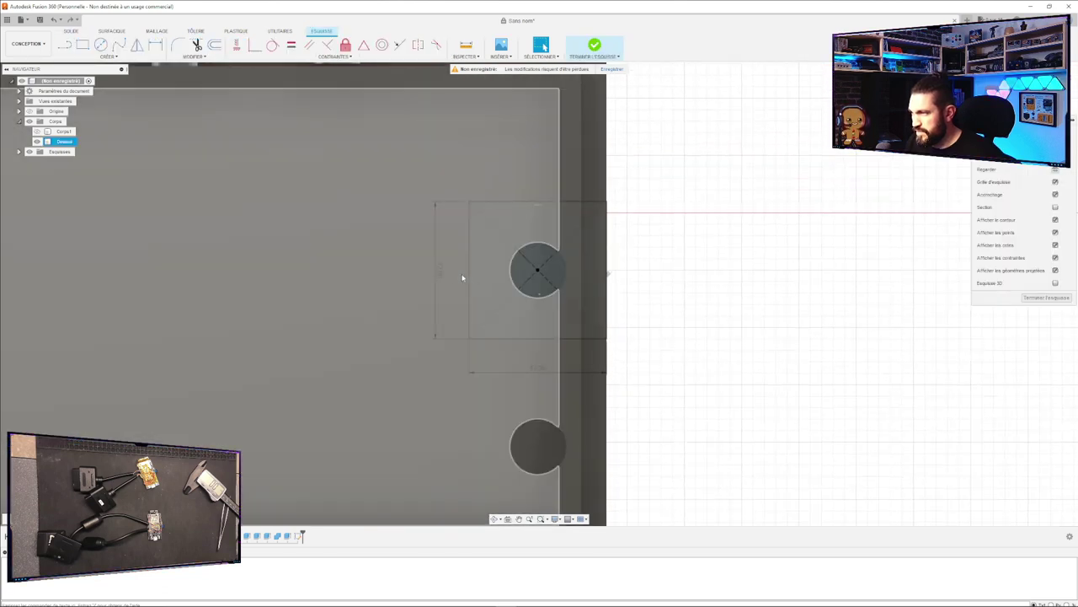
left_click(446, 270)
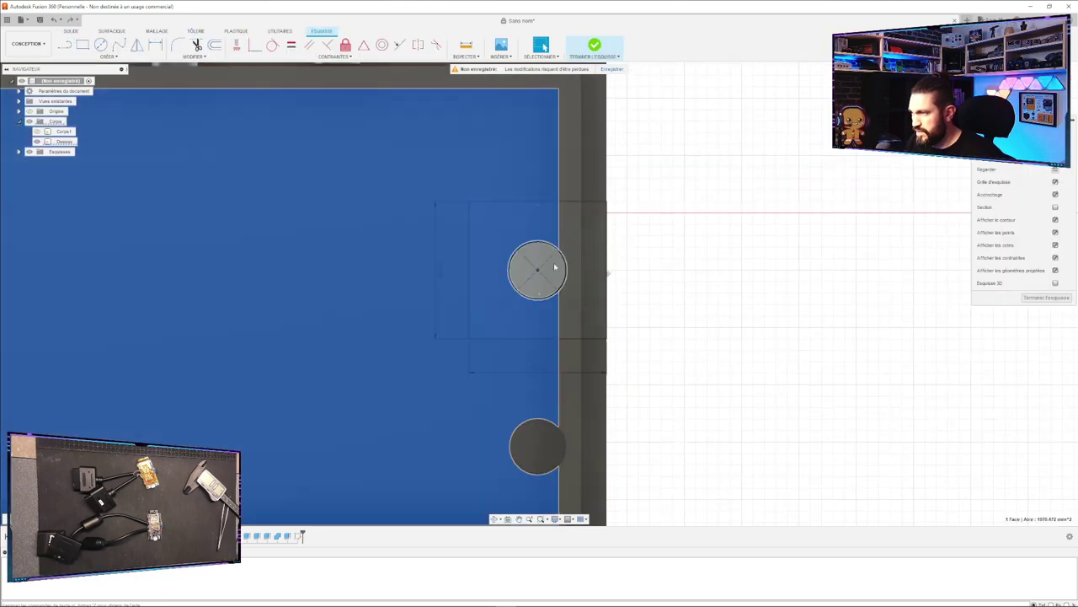
left_click(575, 281)
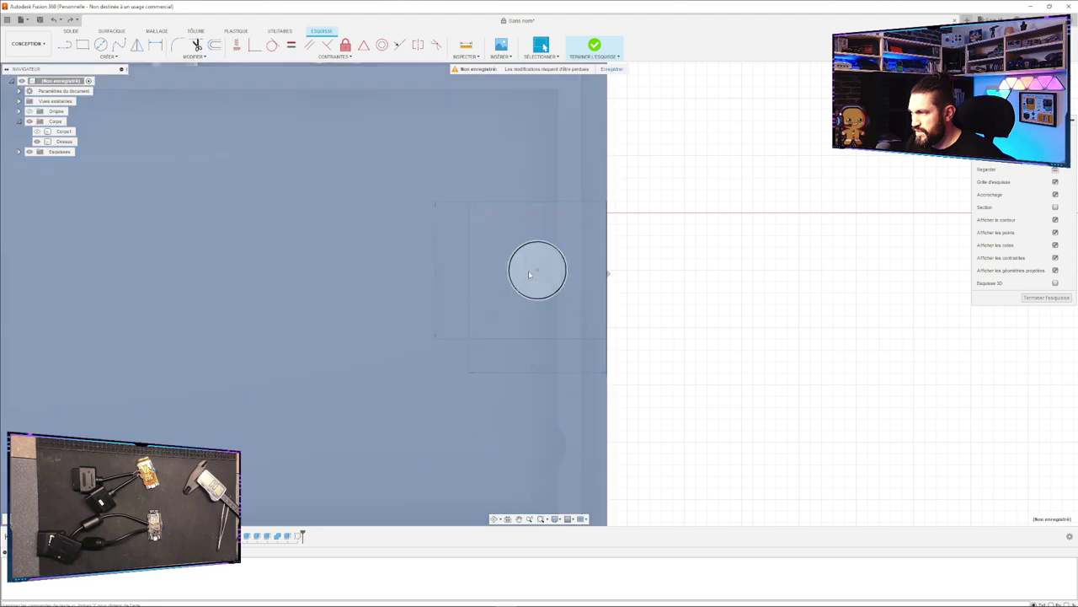
left_click(536, 271)
left_click(793, 303)
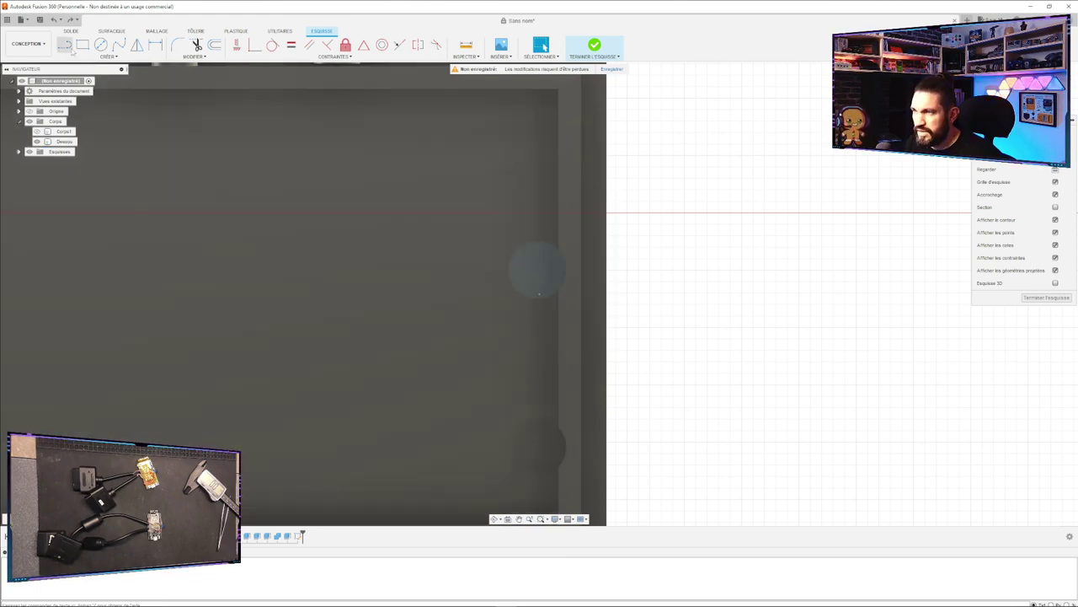
Sketch a center rectangle 12 mm wide and 10 mm high, centred on the first circular recess.
left_click(115, 58)
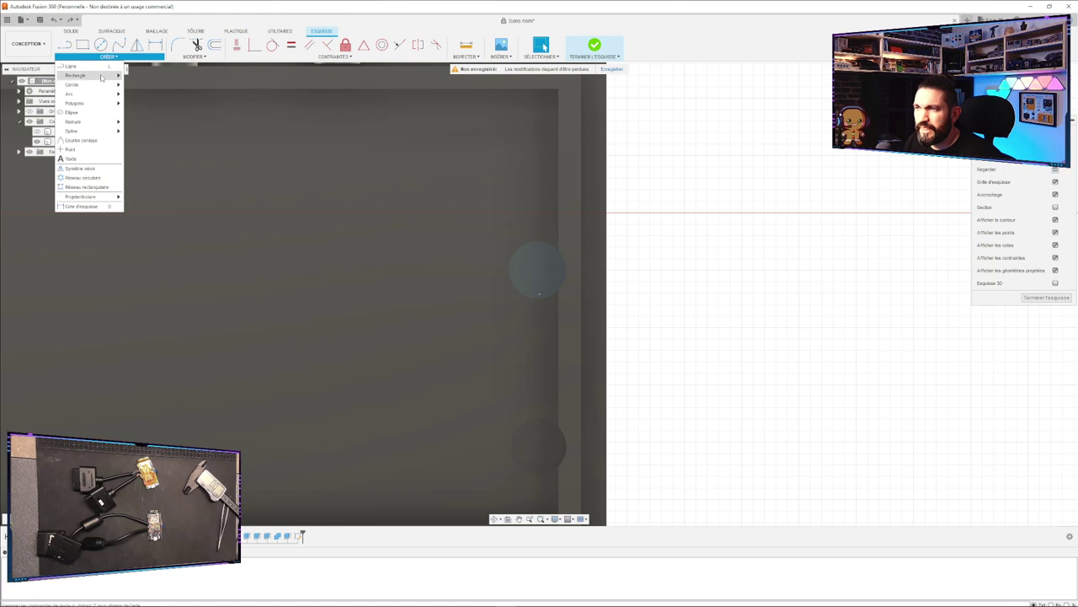
mouse_move(102, 77)
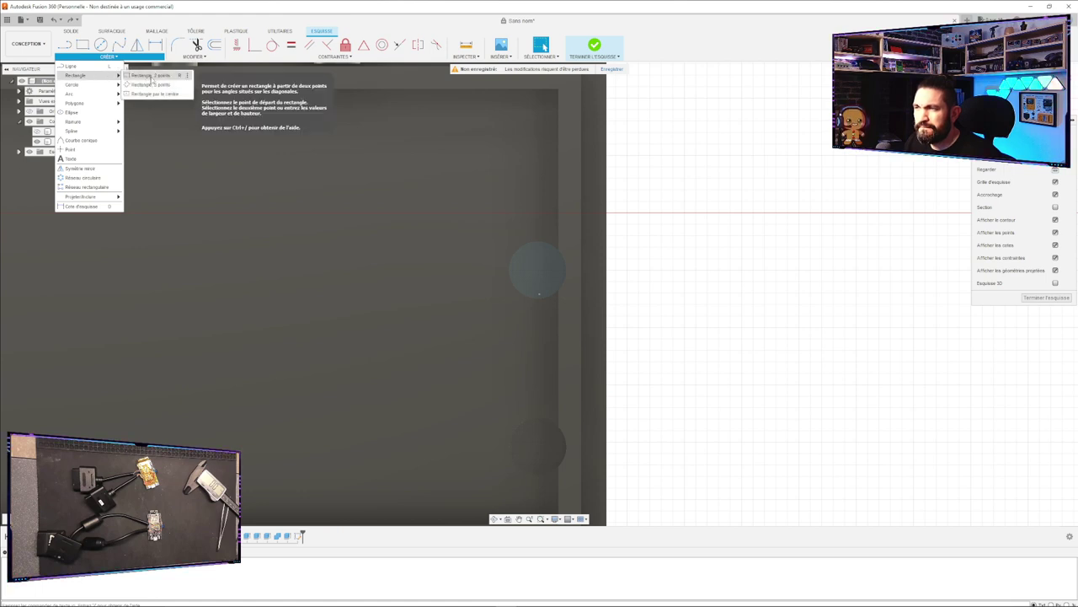
left_click(150, 76)
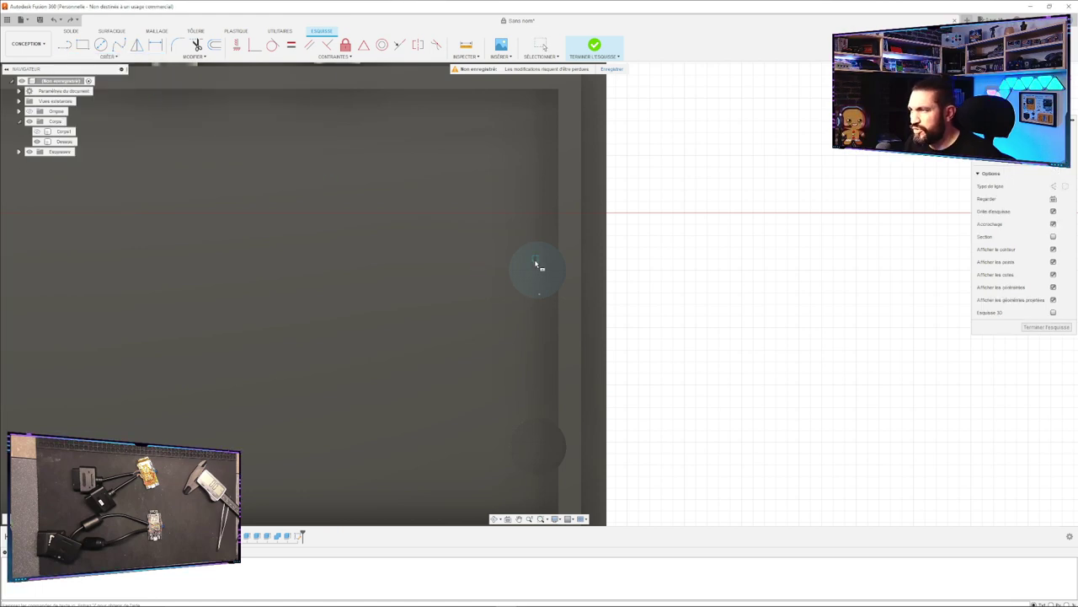
left_click(540, 271)
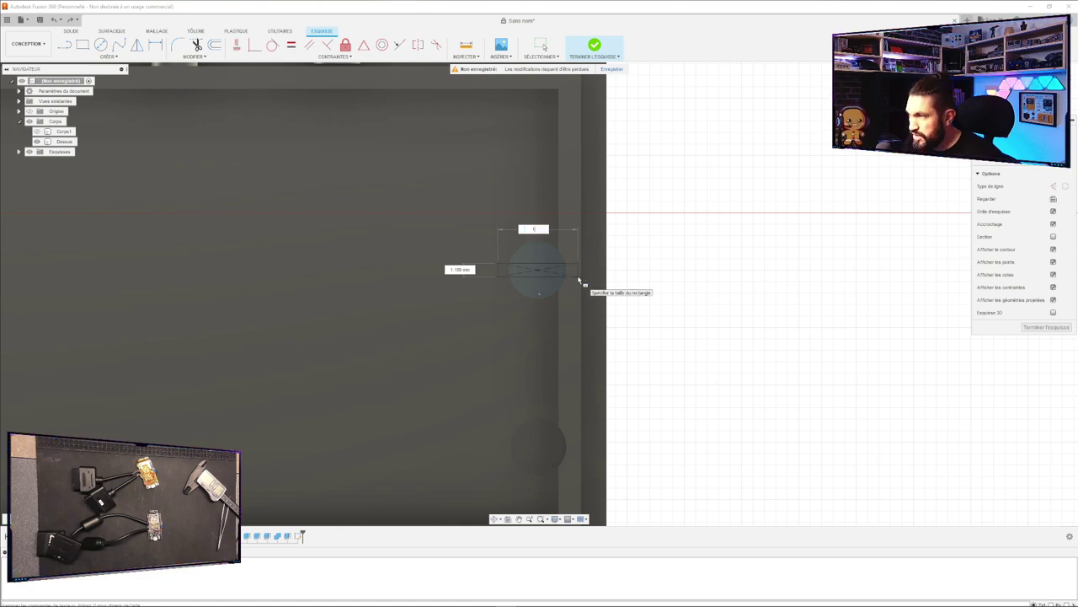
type("12")
key("Tab")
key("Tab")
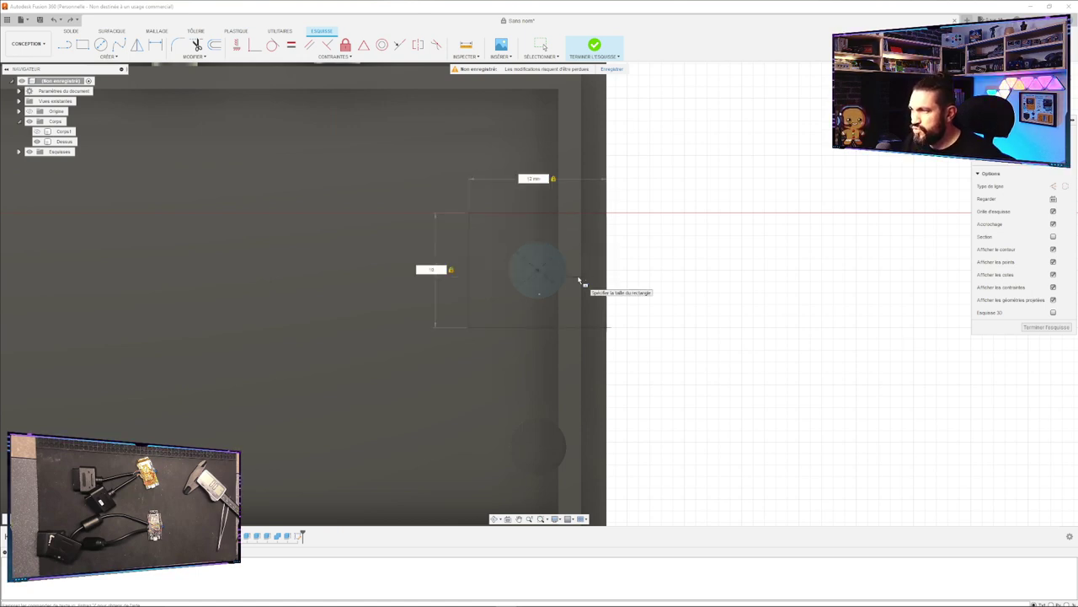
key("Return")
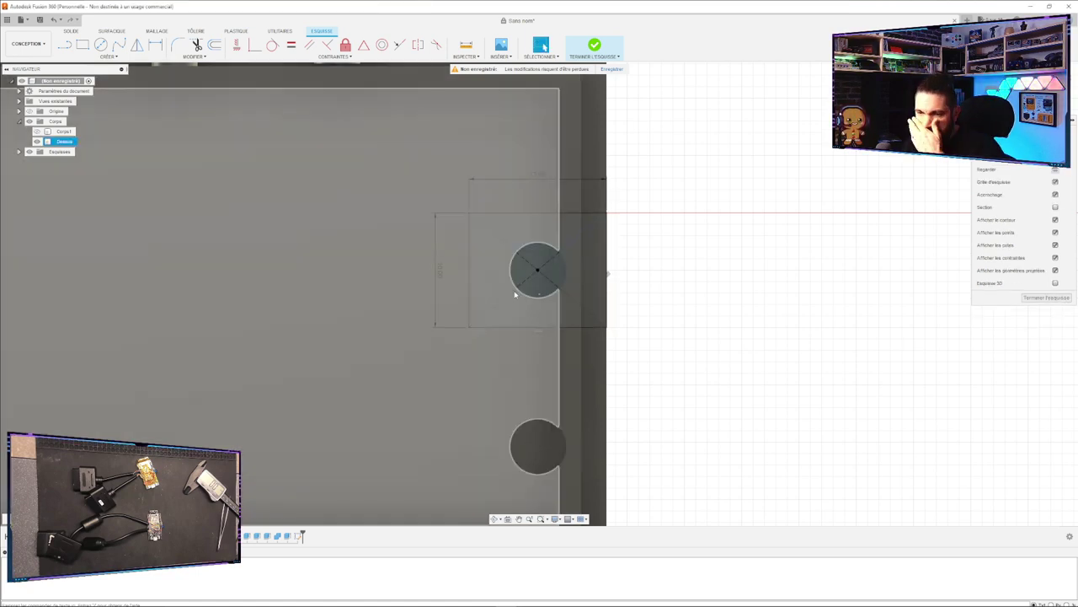
left_click(621, 400)
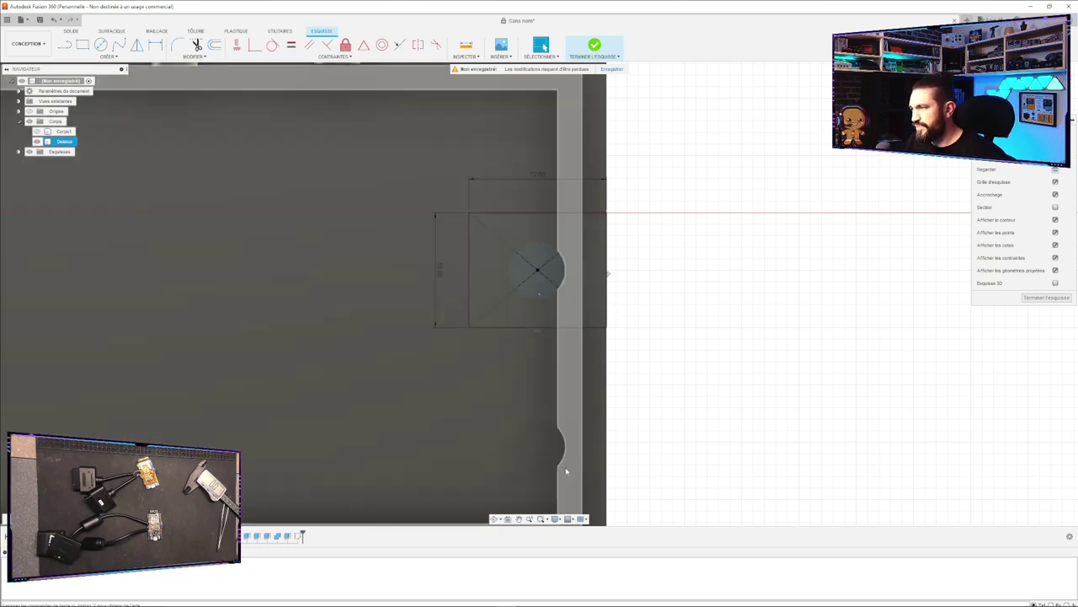
left_click(1046, 297)
left_click(541, 376)
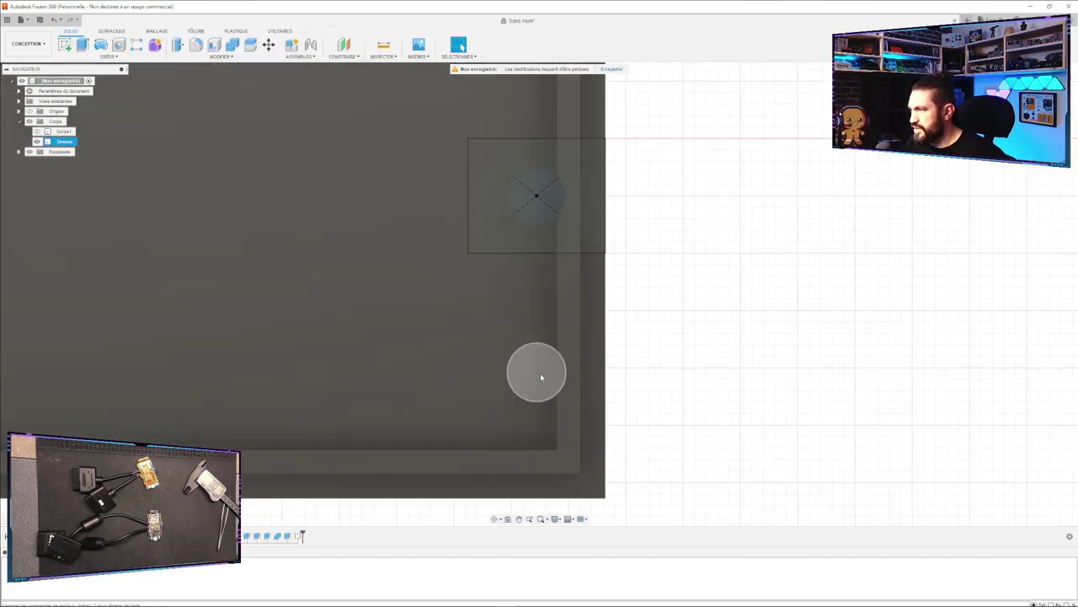
left_click(530, 380)
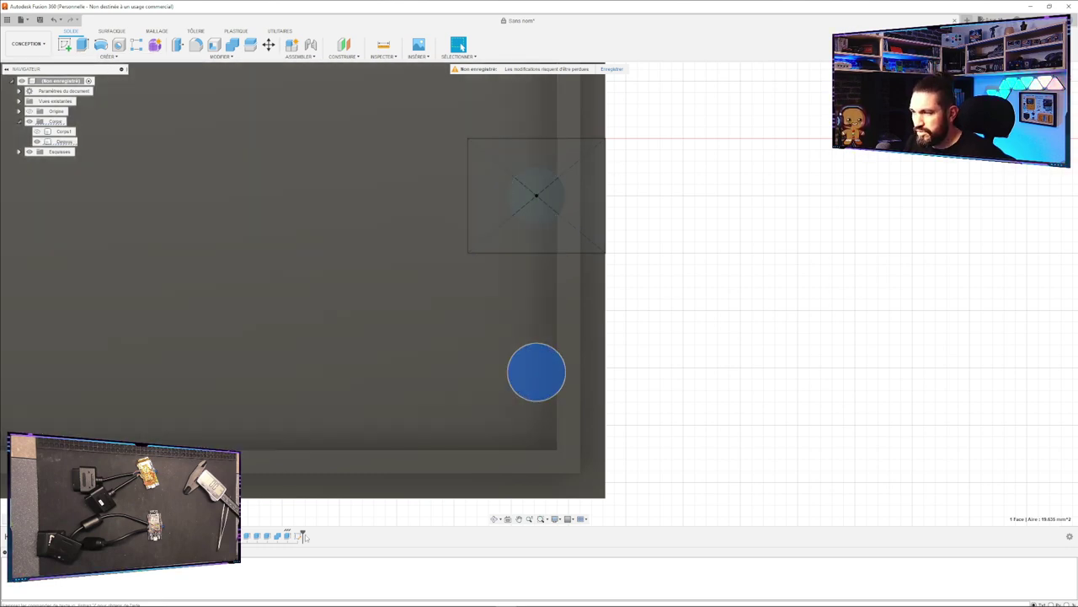
left_click(299, 536)
double_click(299, 536)
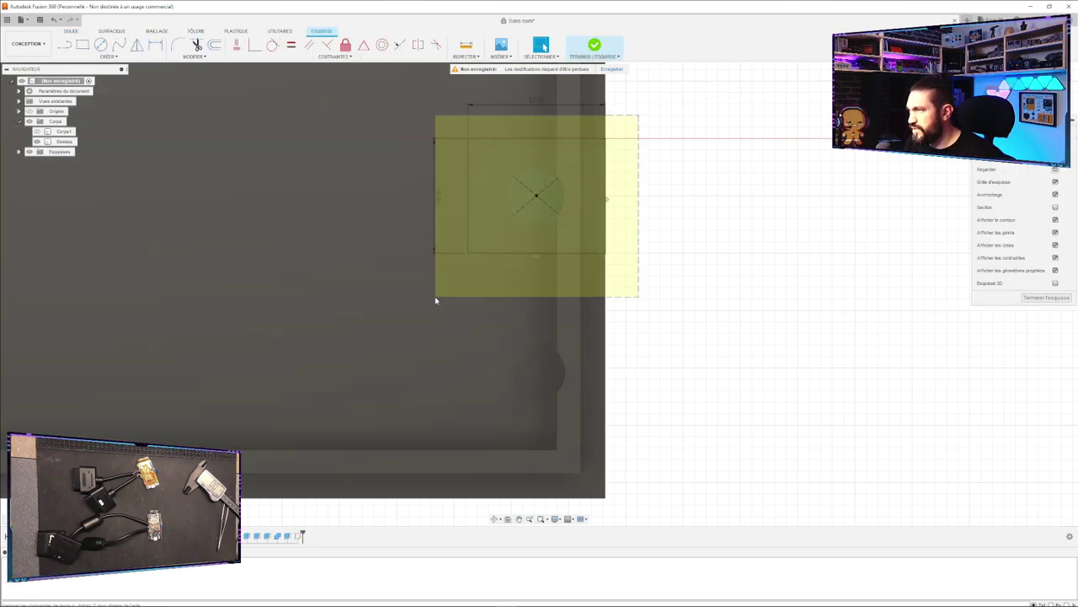
Offset the rectangle around the first recess outward by 0.5 mm and finish the sketch.
left_click_drag(436, 300, 435, 299)
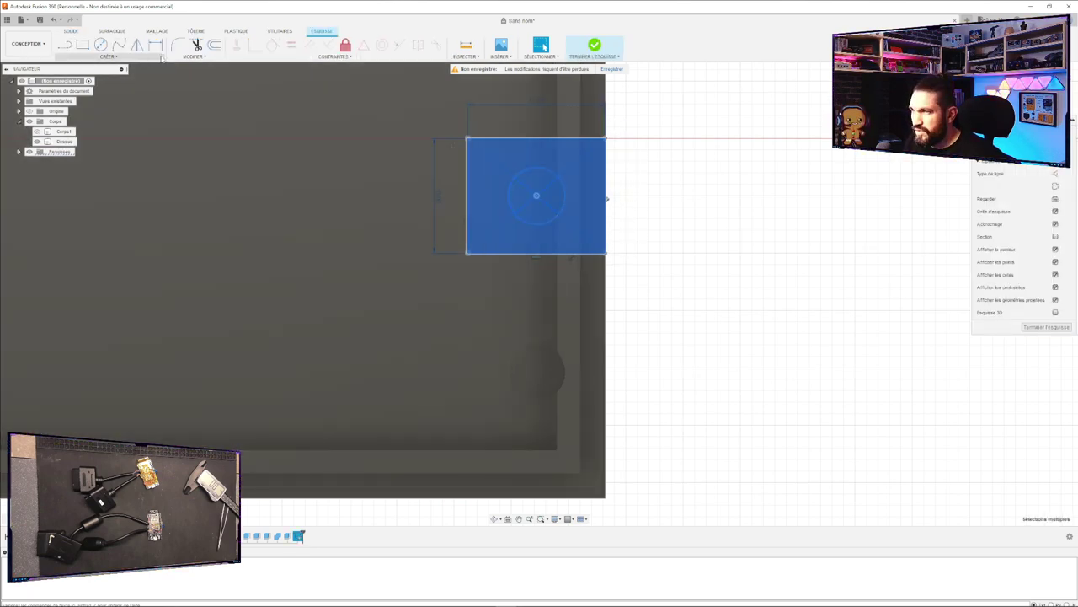
left_click(215, 46)
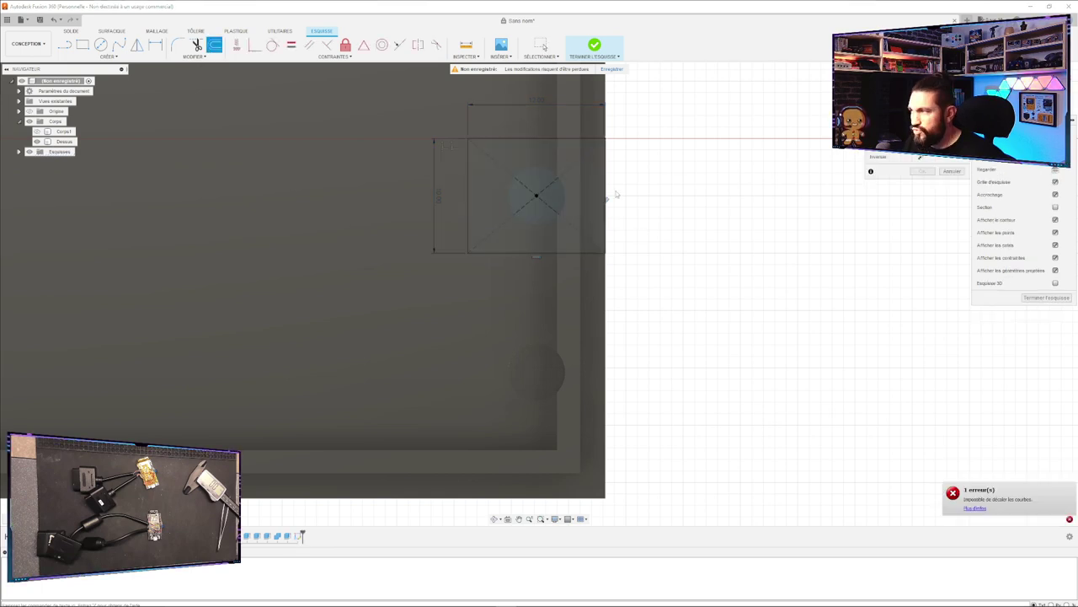
left_click(525, 142)
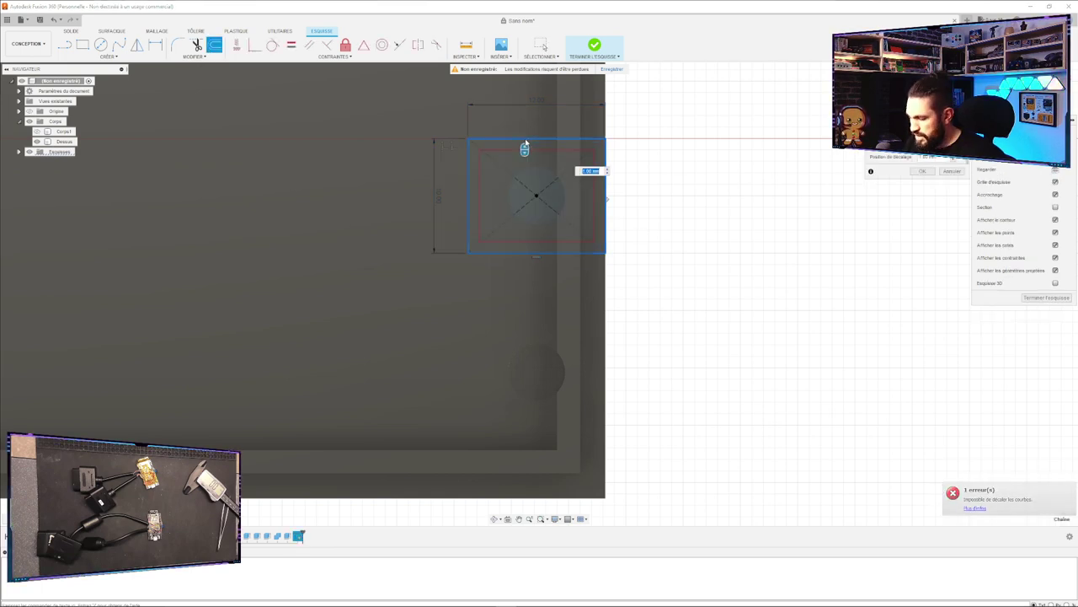
type("-1.5")
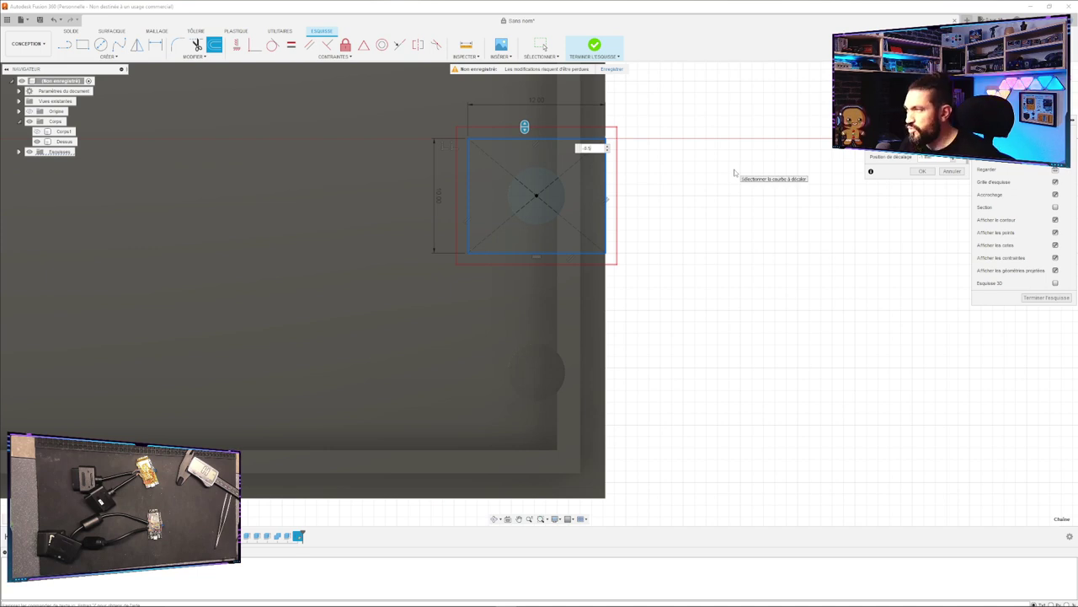
key("Escape")
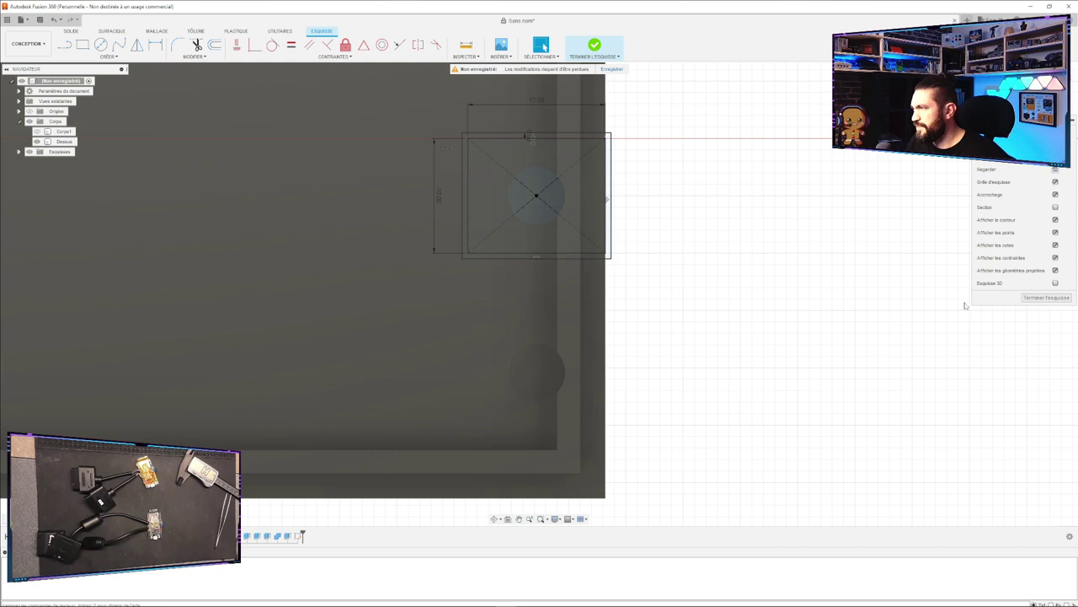
left_click(1045, 298)
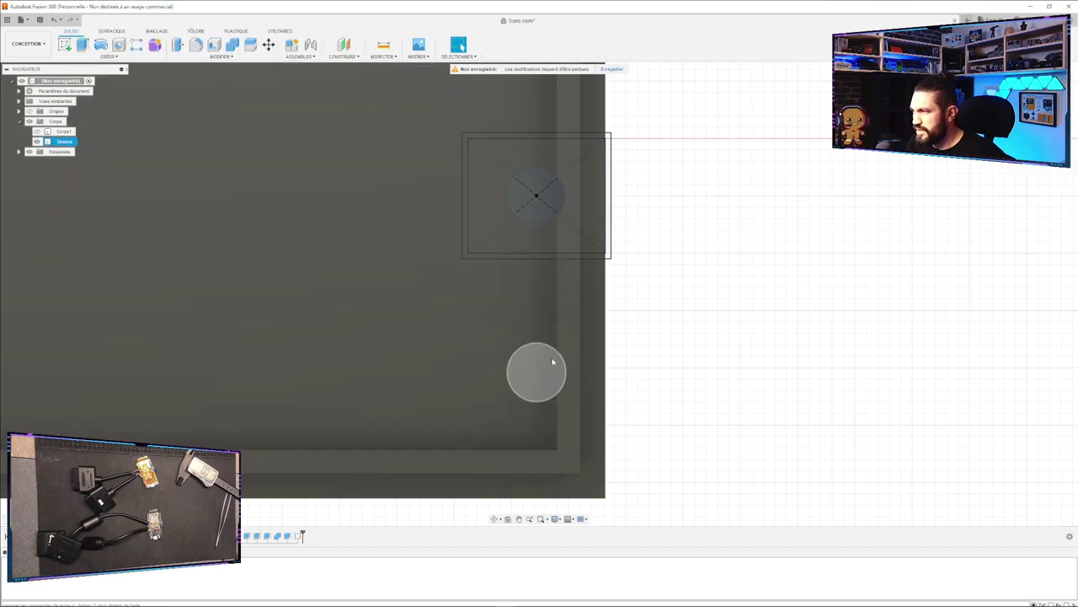
left_click(542, 382)
left_click(65, 44)
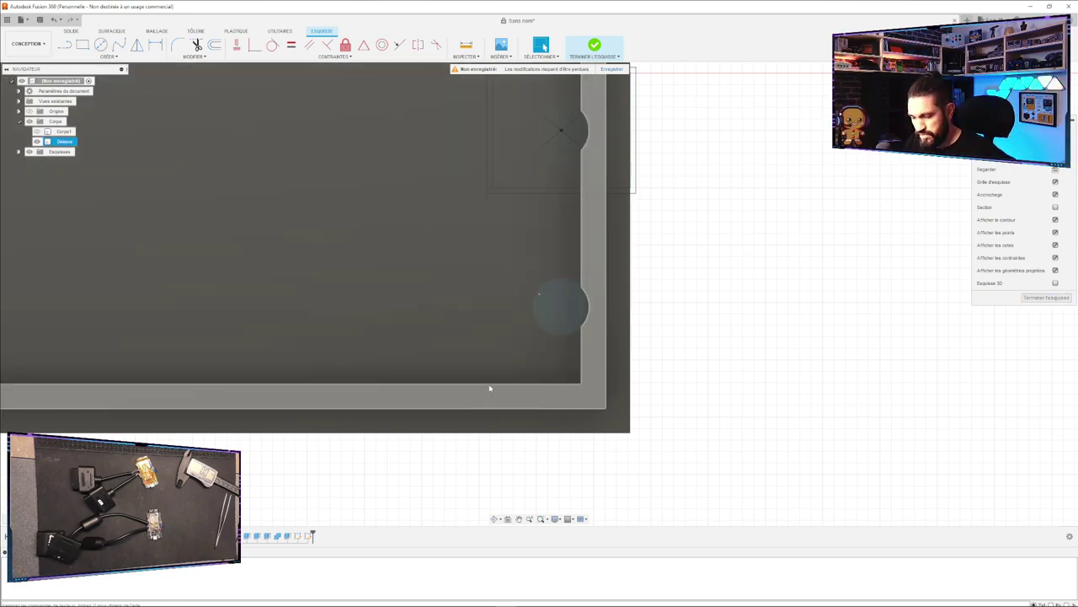
key("ctrl+z")
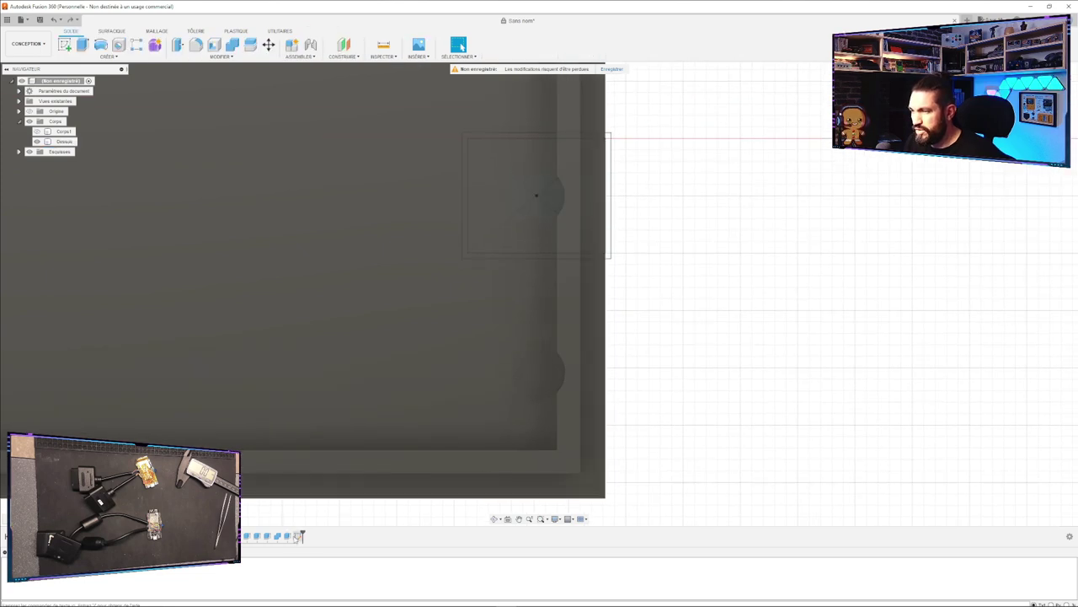
key("ctrl+y")
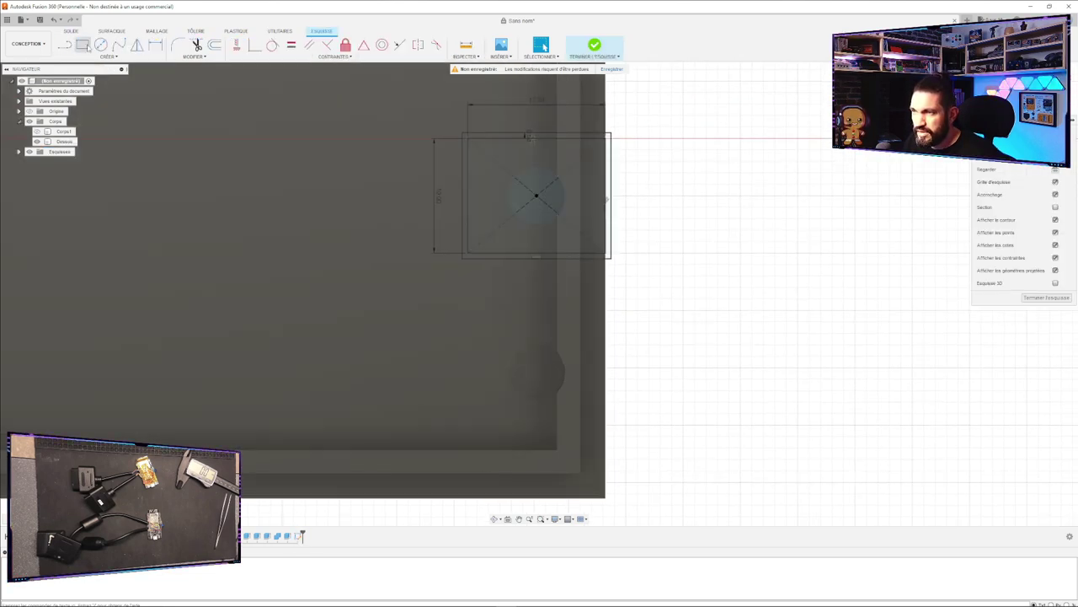
left_click(537, 197)
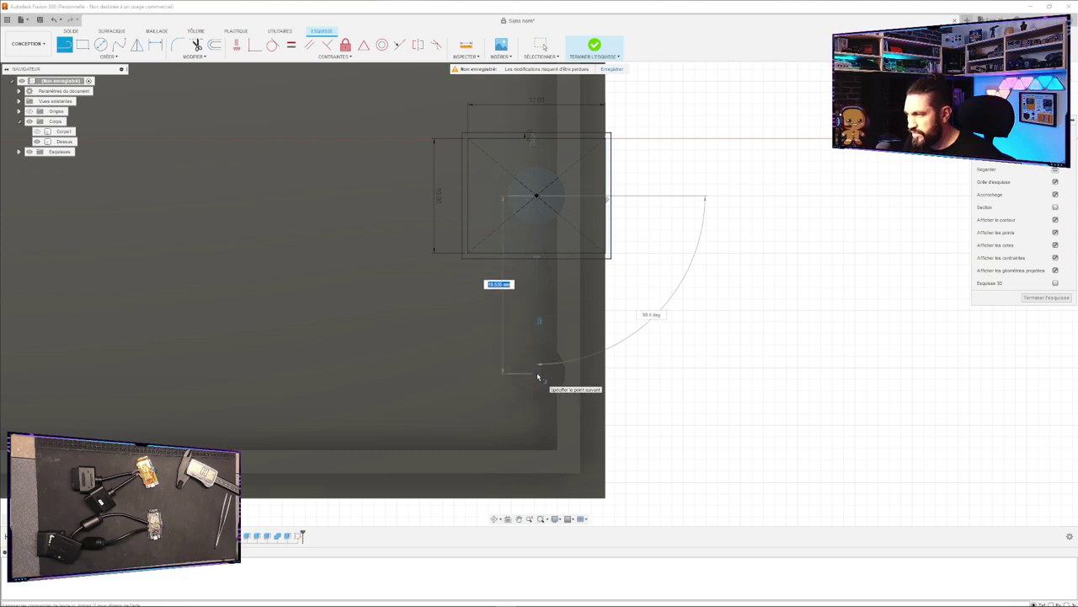
key("Escape")
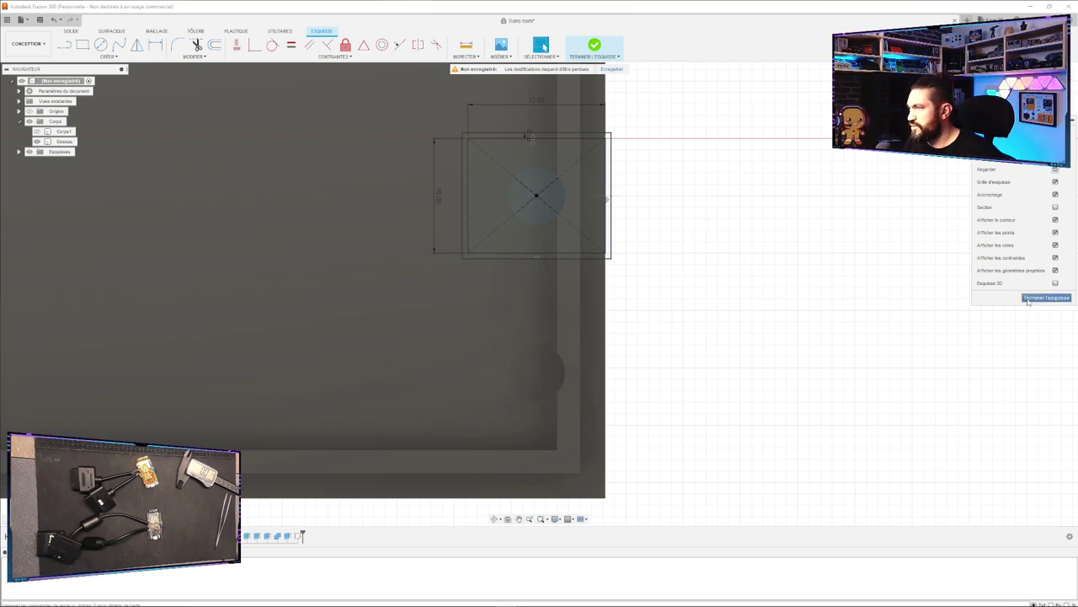
left_click(1044, 298)
Create a sketch on the second circular recess face and draw a 12 by 10 mm center rectangle centred on the recess.
left_click(537, 371)
key("r")
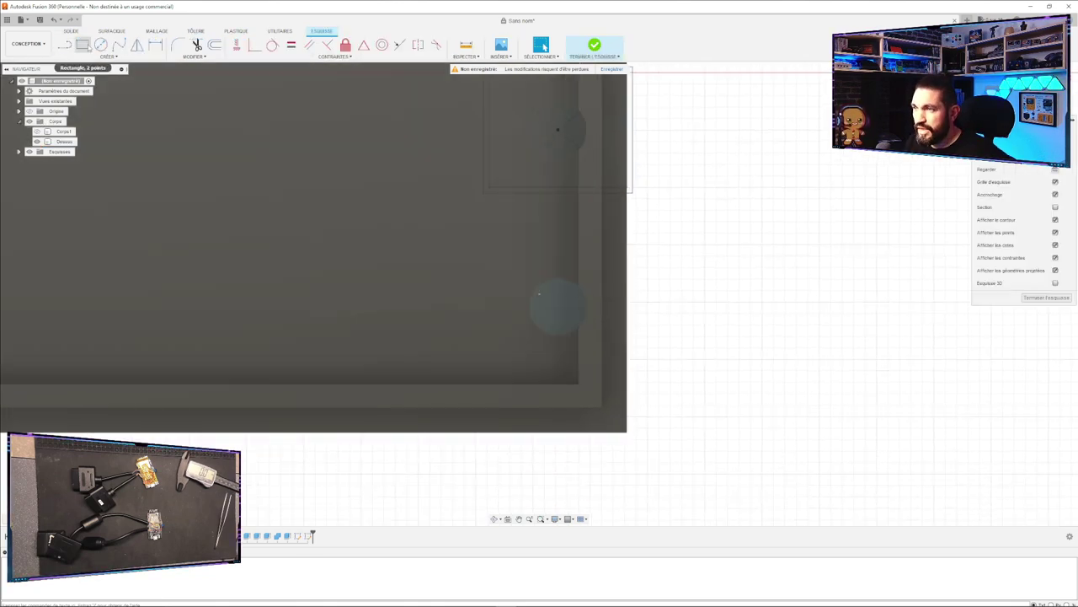
left_click(108, 56)
mouse_move(84, 75)
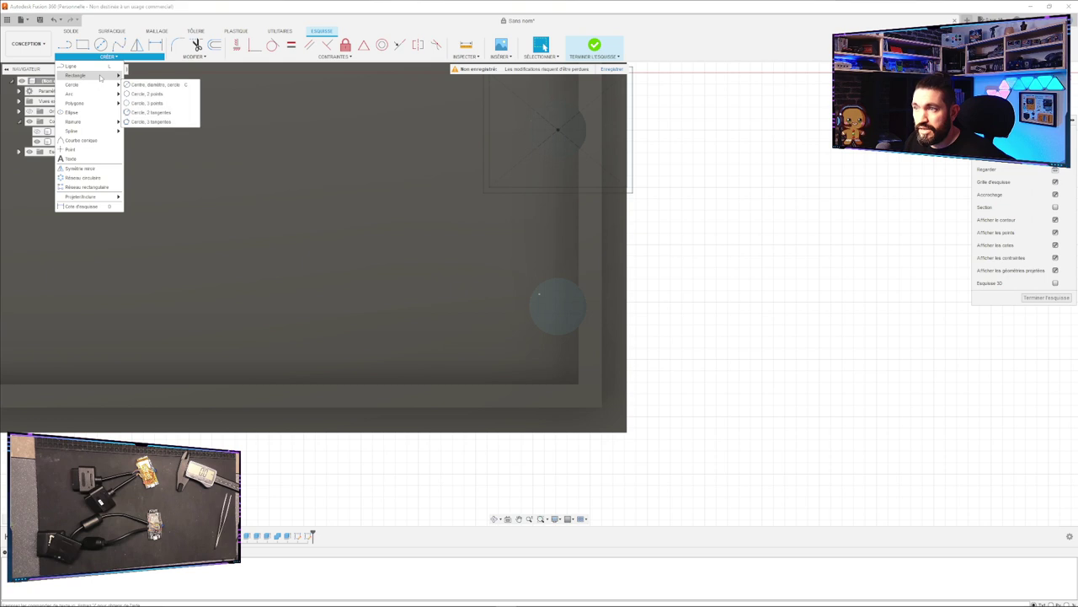
left_click(156, 94)
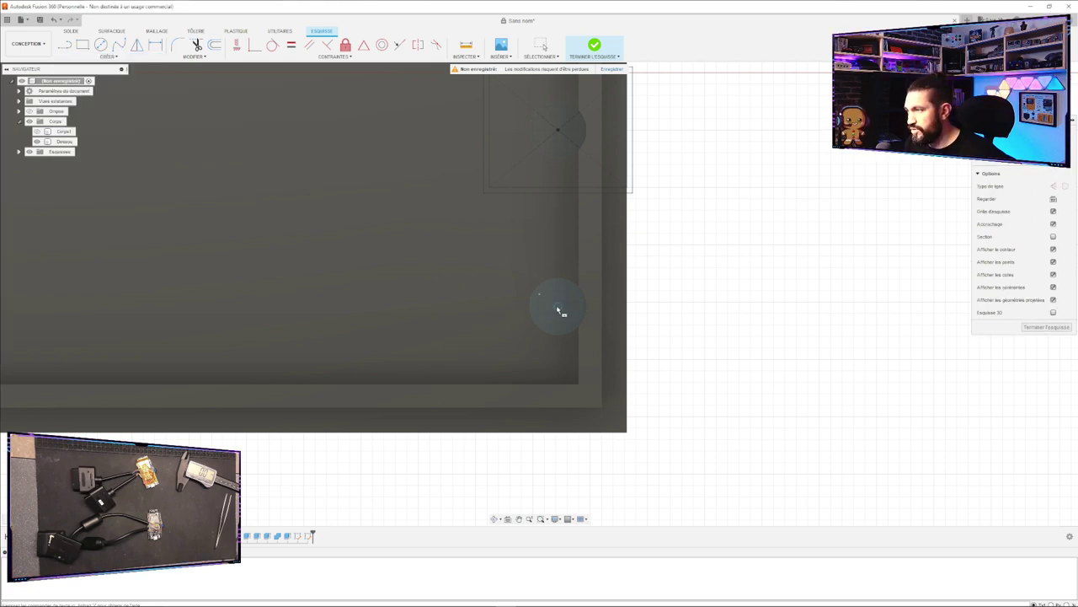
left_click(559, 308)
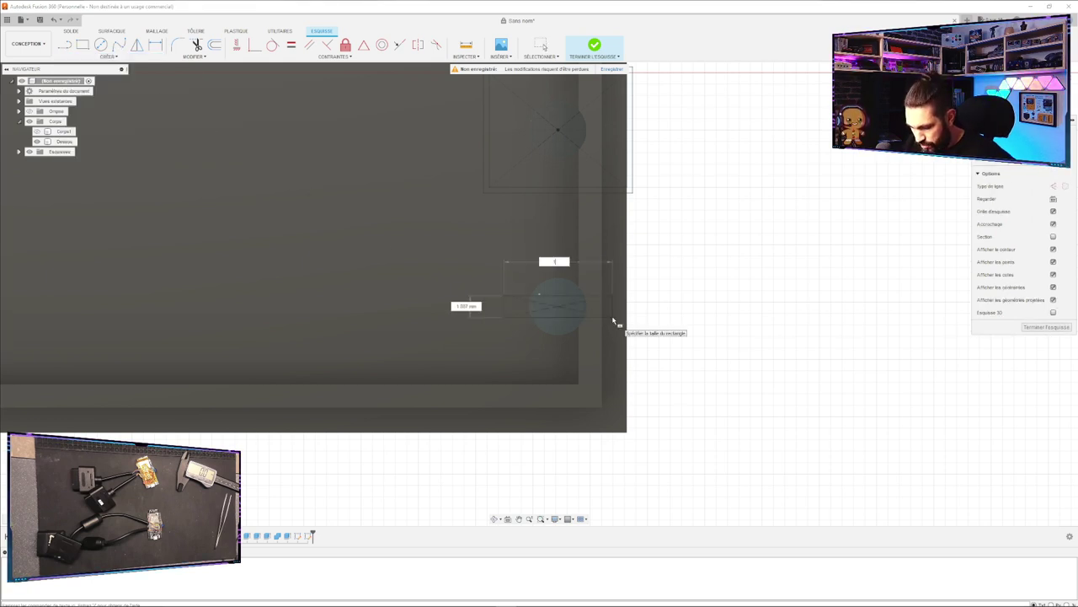
left_click(614, 321)
key("Escape")
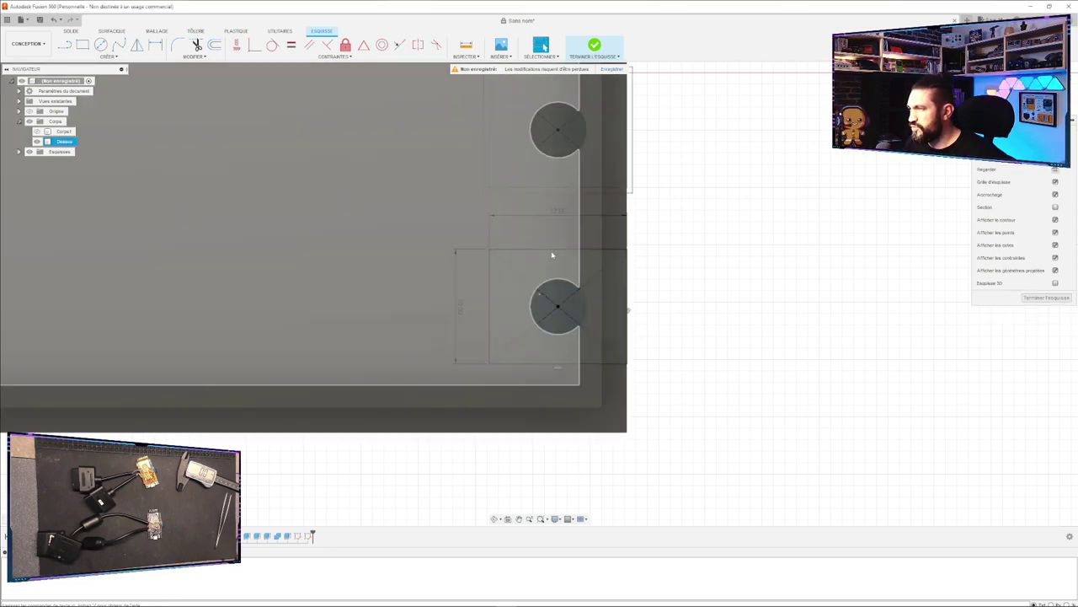
Offset the rectangle around the second recess outward by 0.5 mm and finish the sketch.
left_click_drag(655, 235, 484, 364)
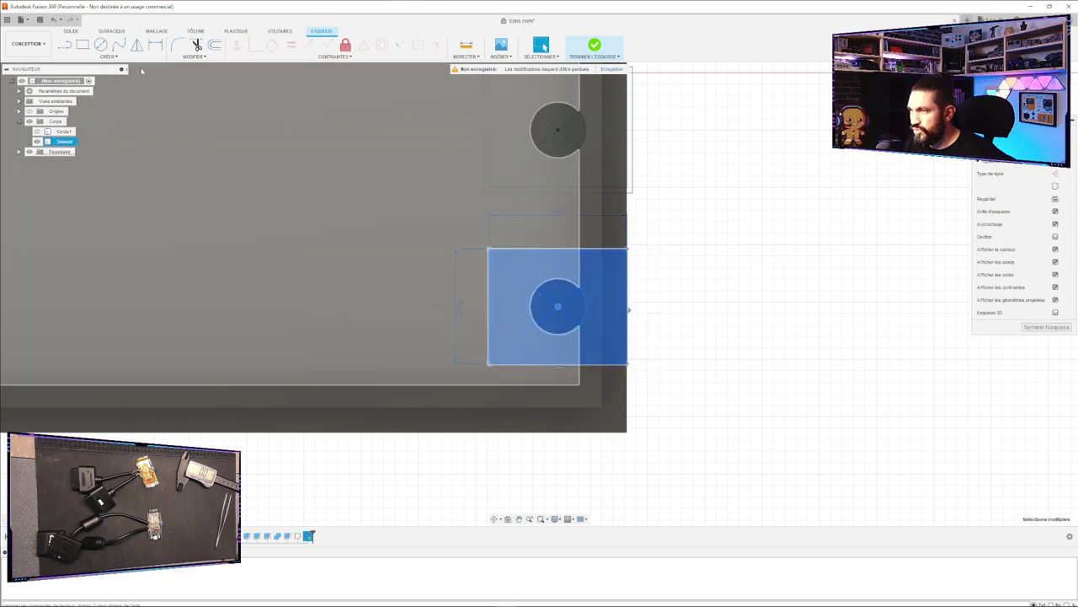
left_click(156, 45)
left_click(215, 45)
left_click(566, 251)
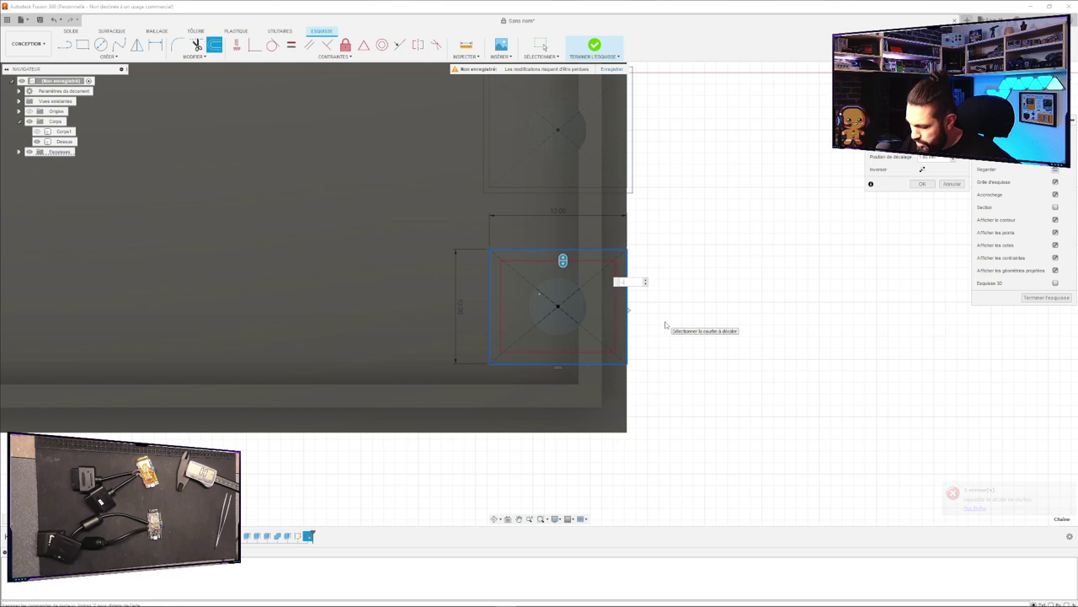
key("Return")
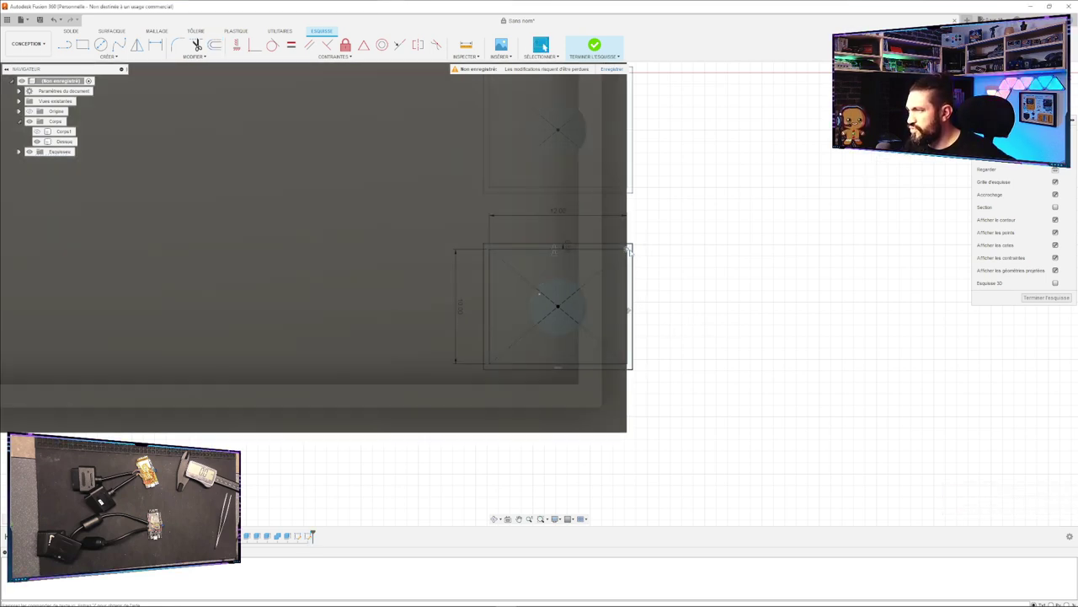
left_click_drag(477, 234, 663, 265)
left_click(487, 283)
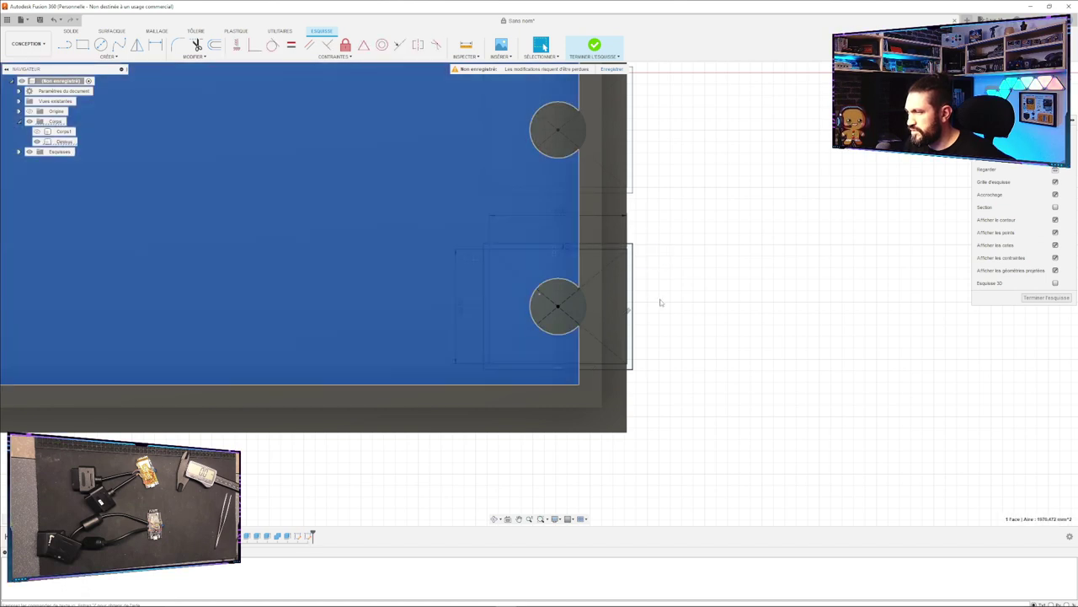
left_click(1044, 298)
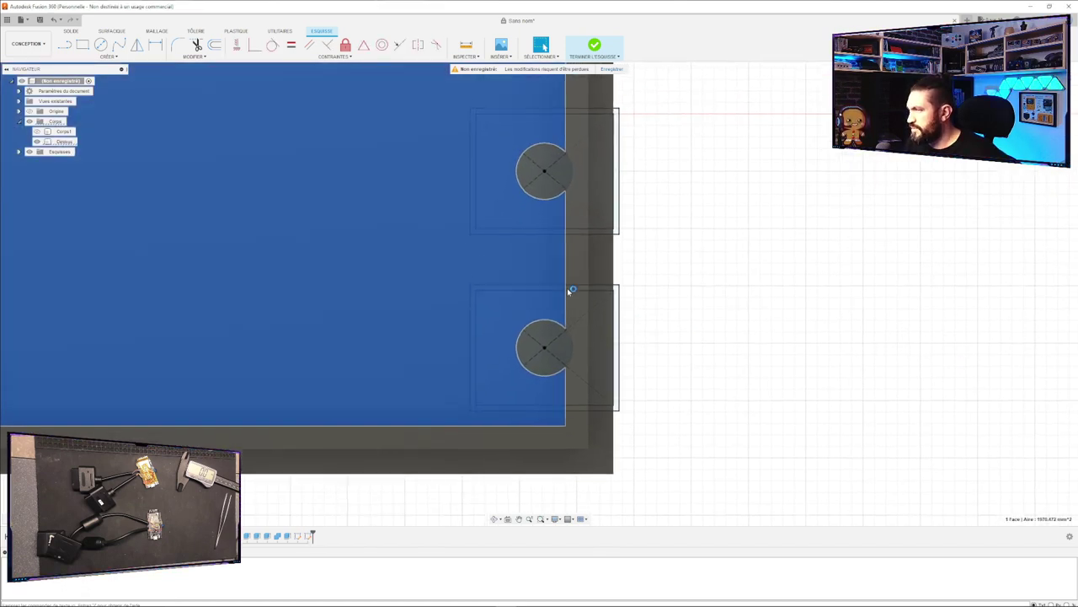
Examine the rectangle outlines around both recesses, reopening the first recess's sketch to check its curves and closed regions.
left_click(597, 312)
key("Caps_Lock")
middle_click_drag(639, 412, 656, 398)
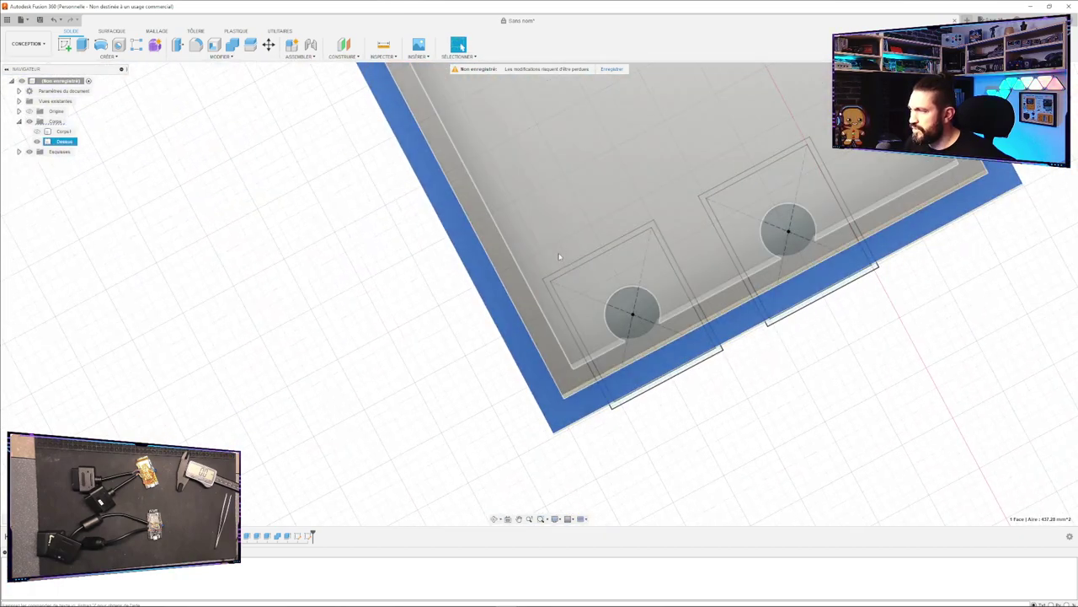
double_click(298, 536)
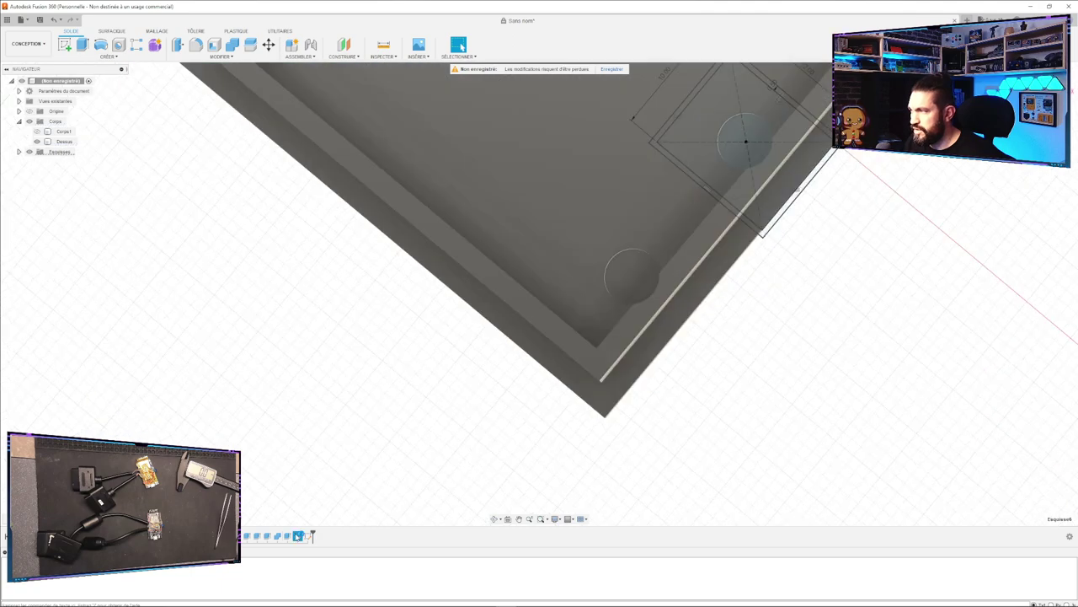
mouse_move(422, 224)
middle_mouse_down()
mouse_move(339, 369)
mouse_move(317, 439)
middle_mouse_up()
scroll(353, 348, "down", 1)
left_click_drag(399, 205, 594, 374)
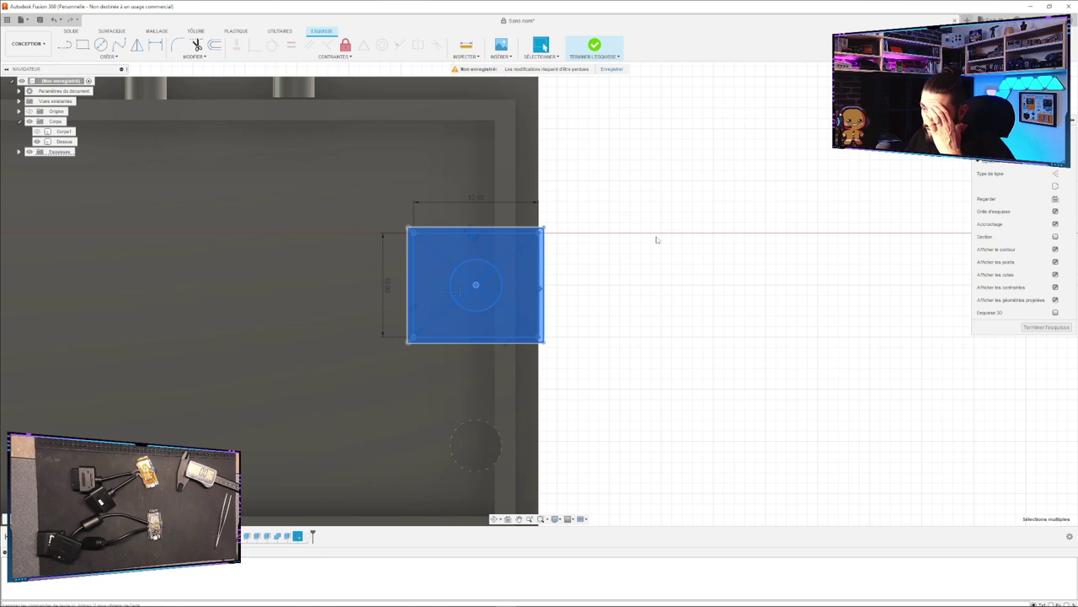
left_click(659, 240)
left_click(405, 335)
left_click(455, 345)
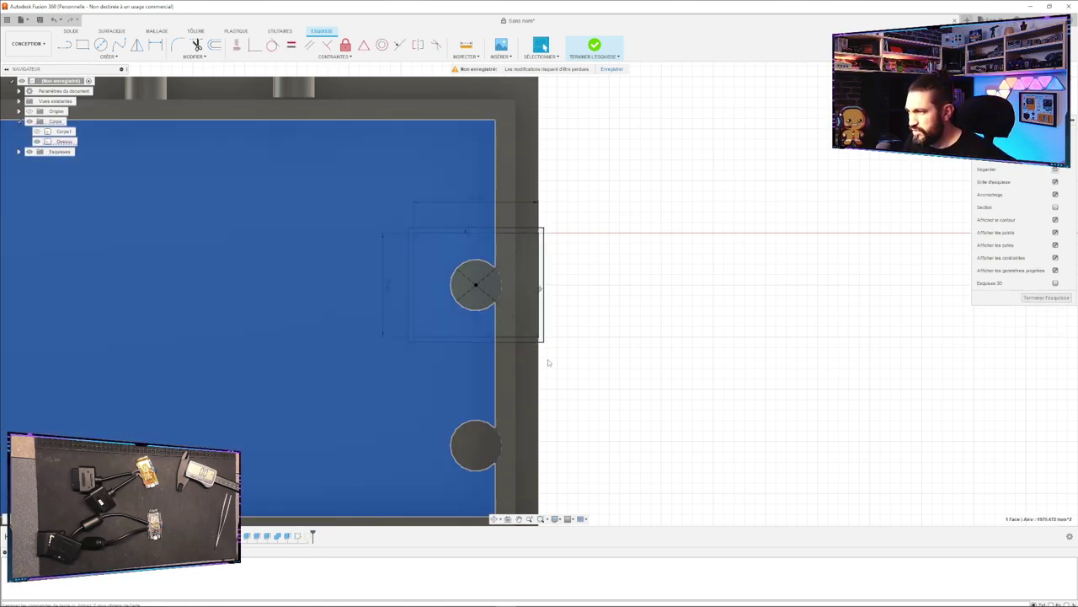
left_click(584, 239)
mouse_move(565, 214)
left_mouse_down()
mouse_move(487, 241)
mouse_move(382, 246)
left_mouse_up()
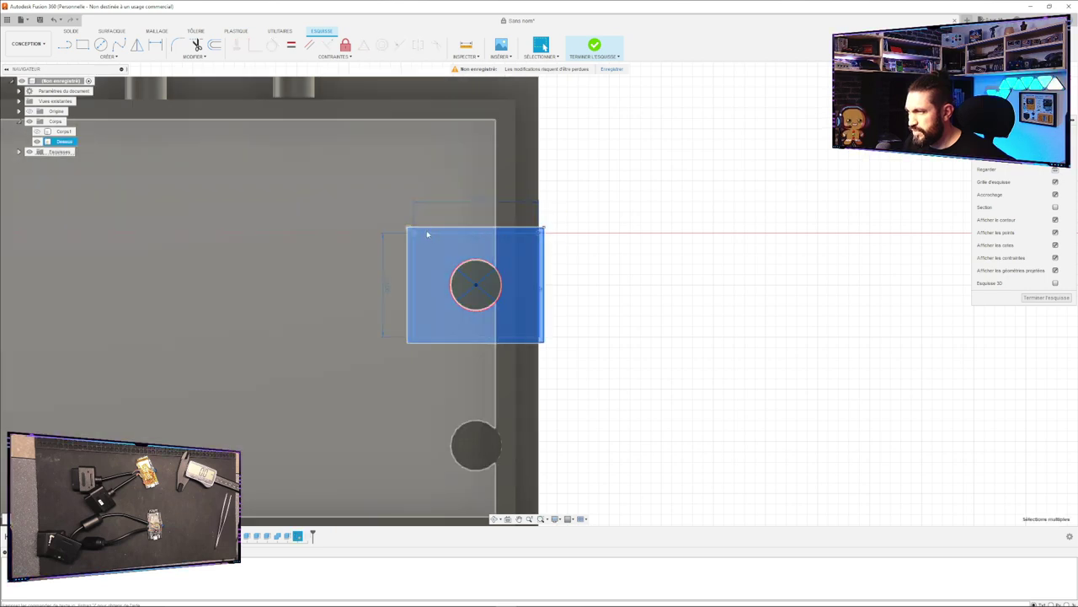
scroll(419, 343, "down", 2)
scroll(419, 344, "up", 5)
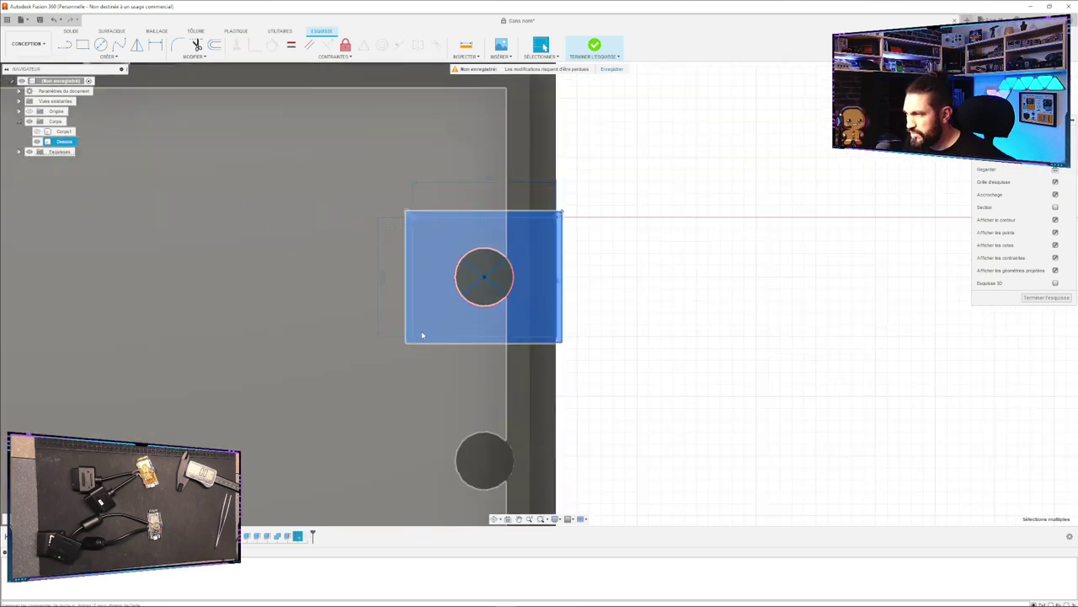
left_click(436, 332)
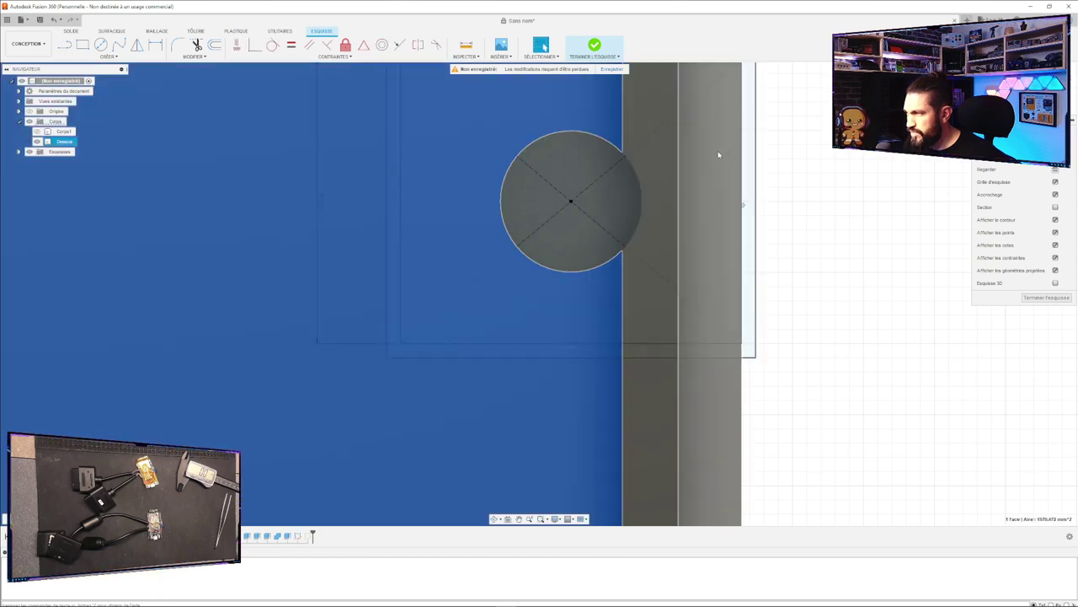
scroll(794, 270, "down", 1)
scroll(792, 272, "up", 2)
scroll(792, 271, "down", 2)
middle_click_drag(843, 210, 771, 279)
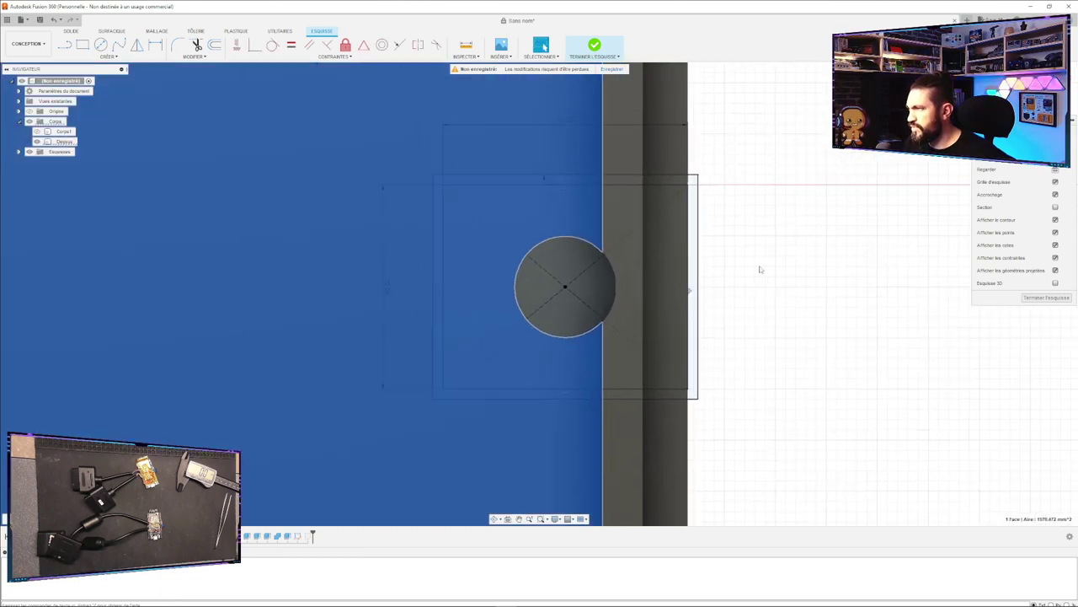
left_click(694, 200)
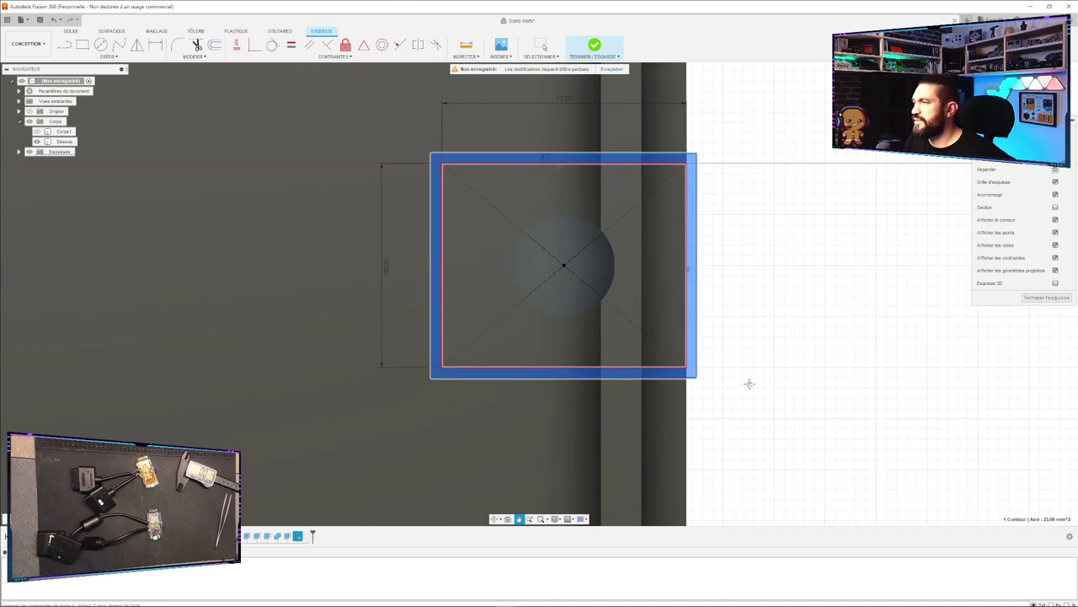
scroll(723, 217, "up", 5)
scroll(722, 227, "down", 2)
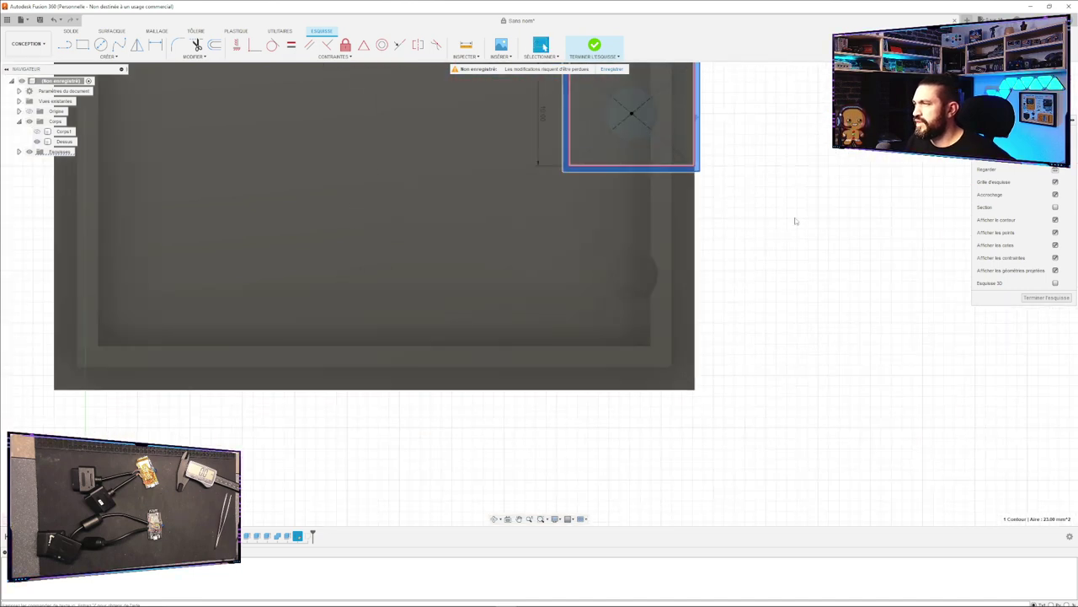
middle_click_drag(789, 233, 739, 267)
left_click(1030, 298)
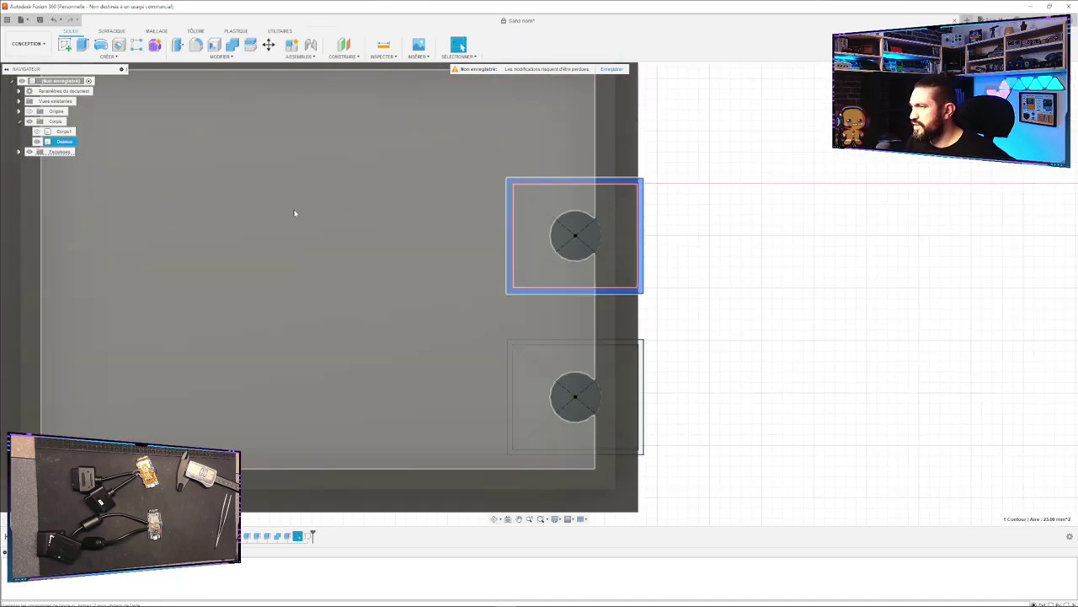
left_click(82, 45)
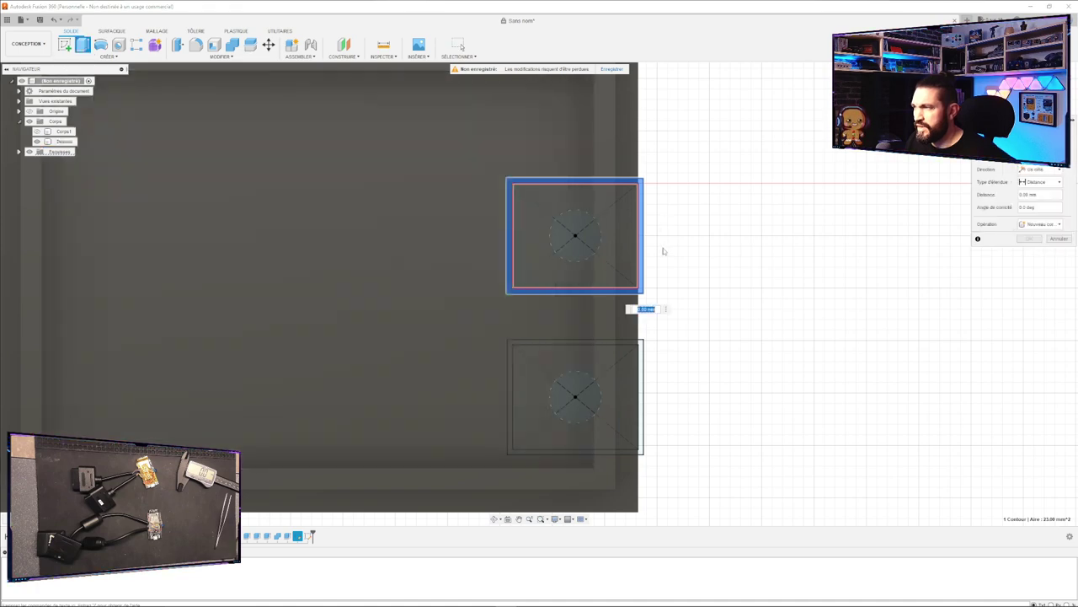
mouse_move(703, 200)
middle_mouse_down("shift")
mouse_move(692, 319)
mouse_move(681, 309)
mouse_move(677, 334)
mouse_move(680, 320)
middle_mouse_up("shift")
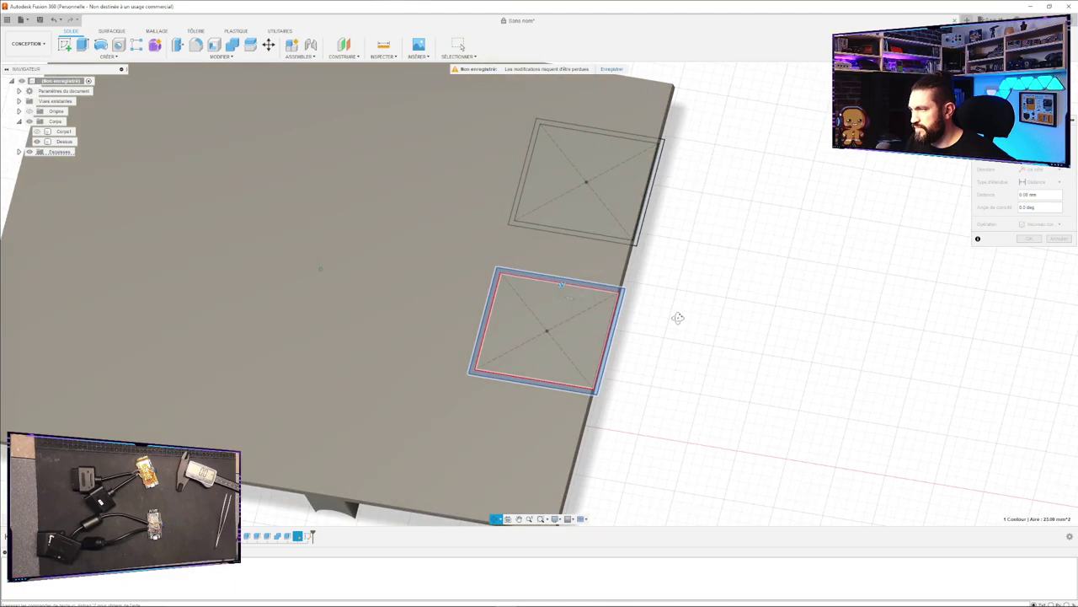
left_click(1059, 240)
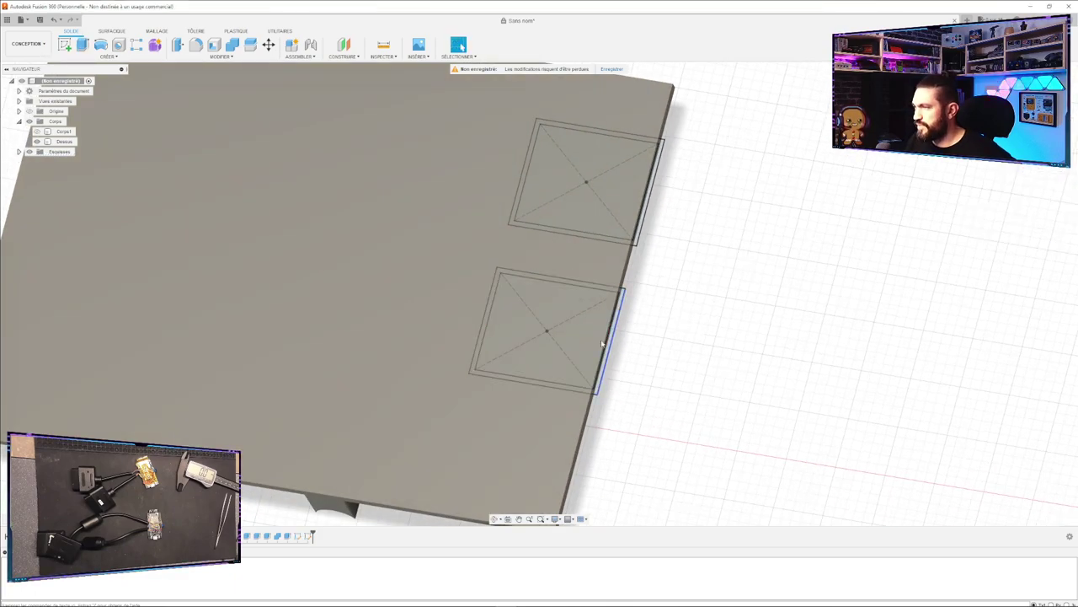
In the first recess's sketch, add two 0.5 mm lines joining the inner rectangle's inboard corners to the offset outline, and finish the sketch.
middle_click_drag(635, 406, 634, 278, "shift")
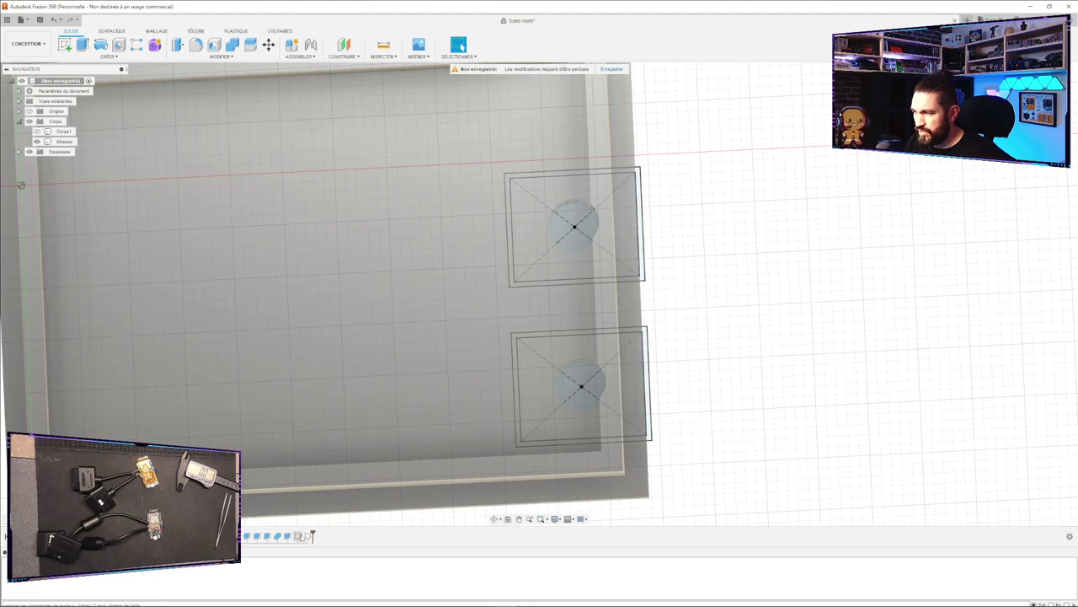
left_click(298, 536)
double_click(297, 536)
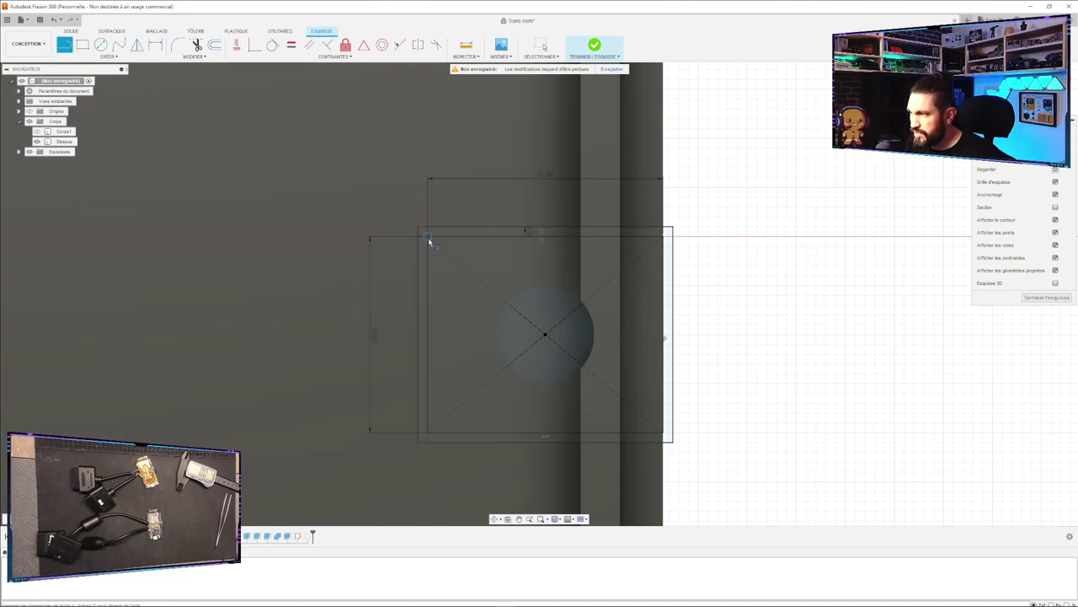
left_click(429, 241)
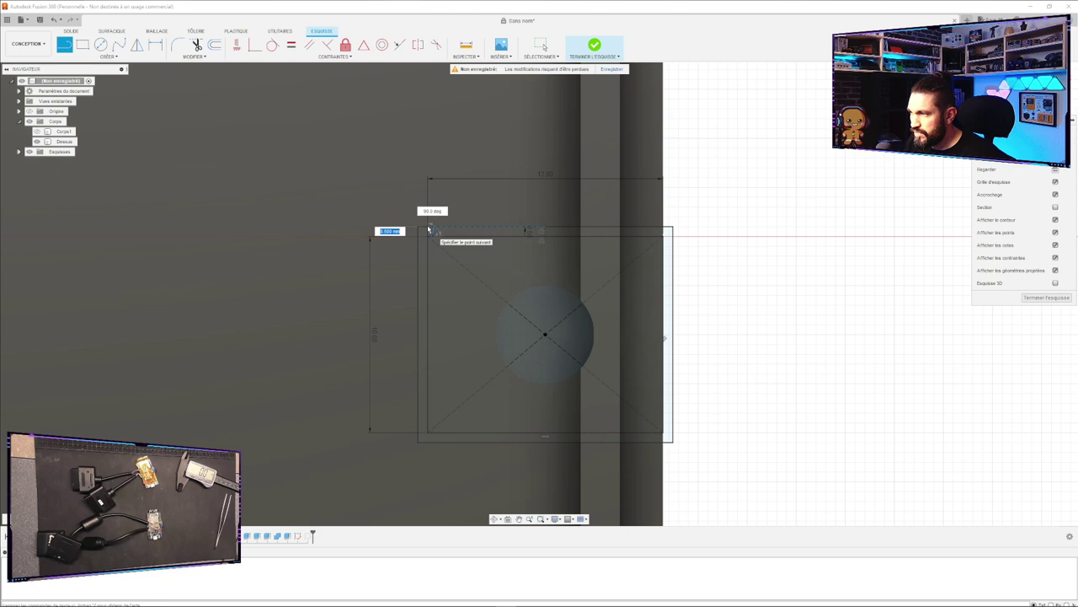
key("Escape")
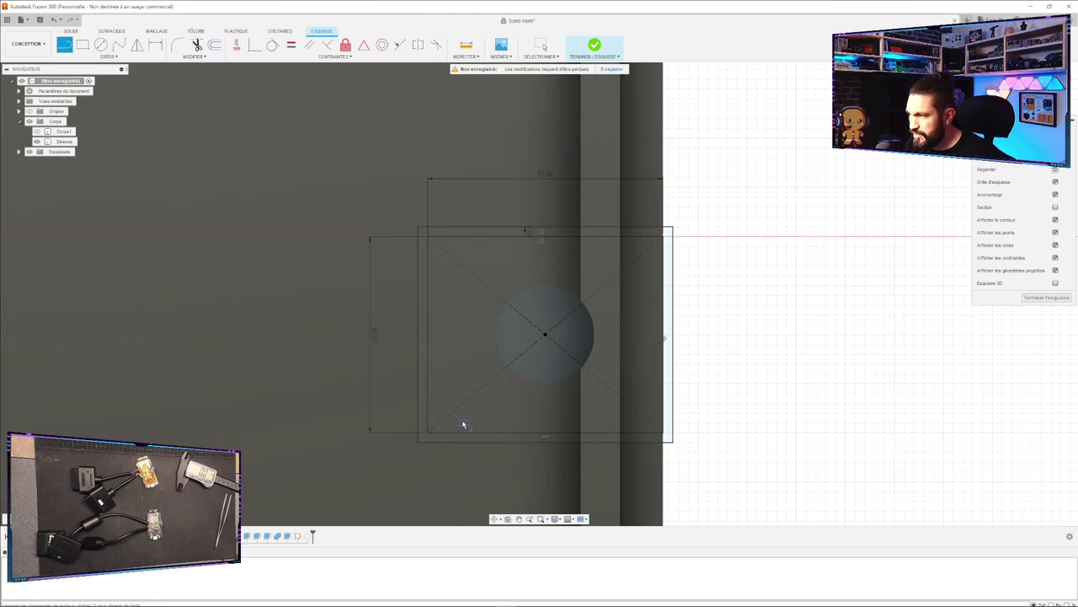
left_click(429, 434)
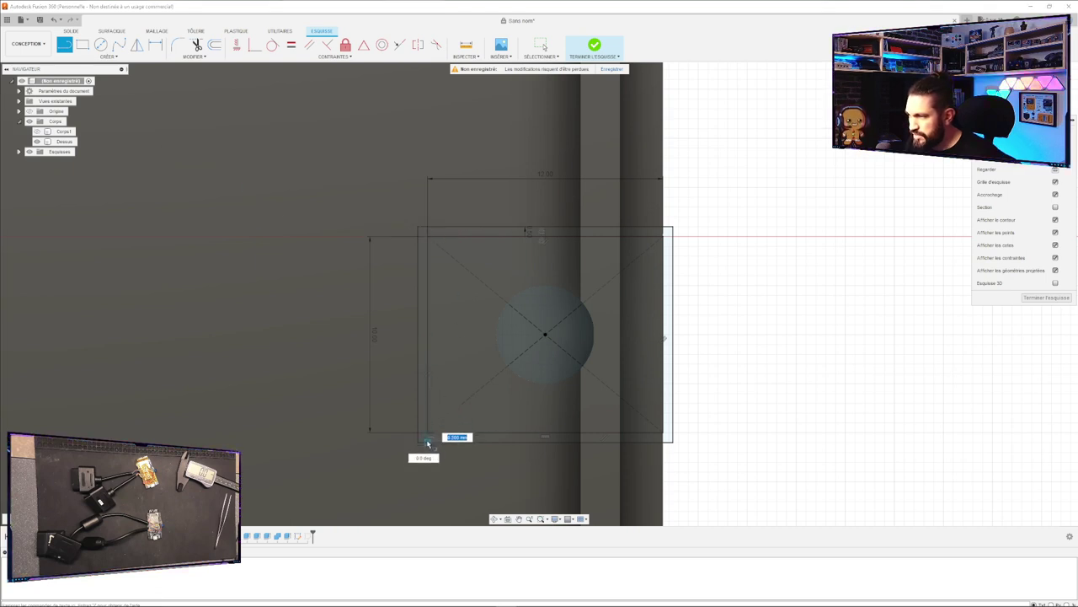
key("Escape")
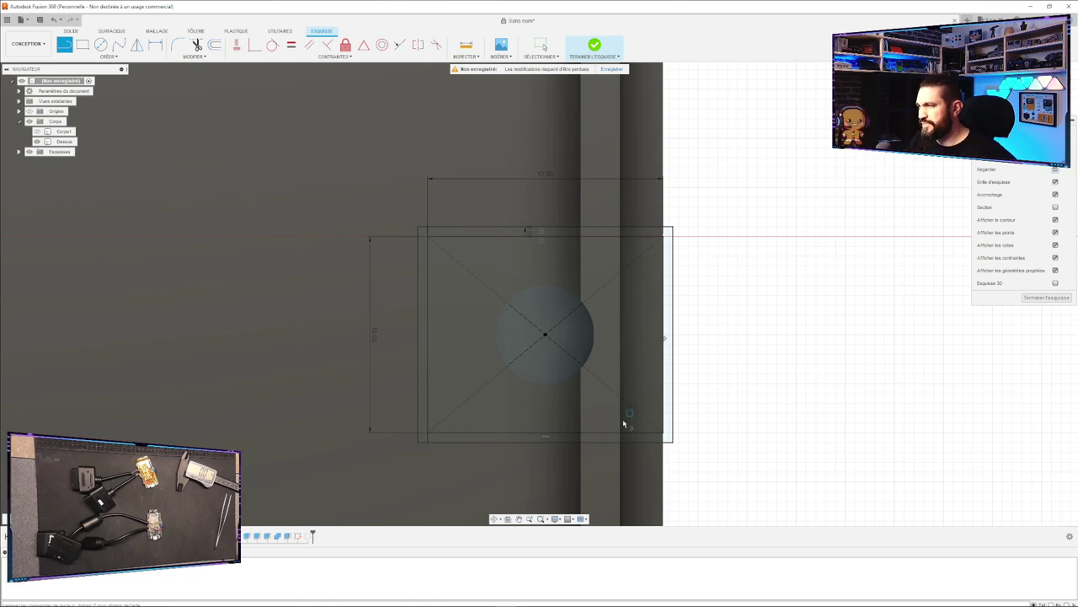
left_click(1028, 300)
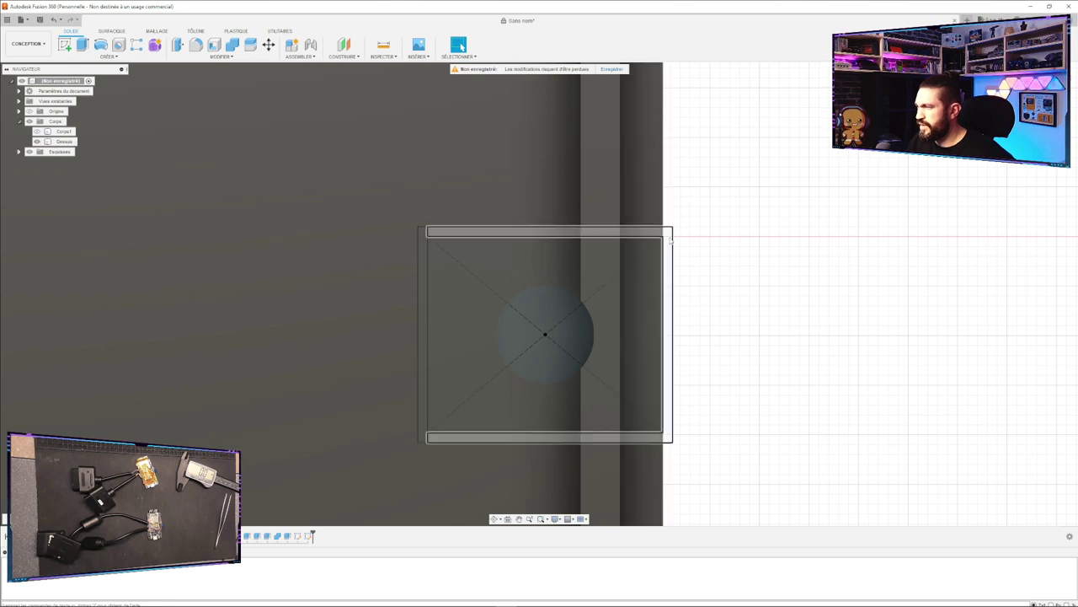
Extrude the U-shaped profile around the first recess as a two-sided cut, reaching 1.5 mm through the outer face.
left_click(667, 253)
left_click(81, 47)
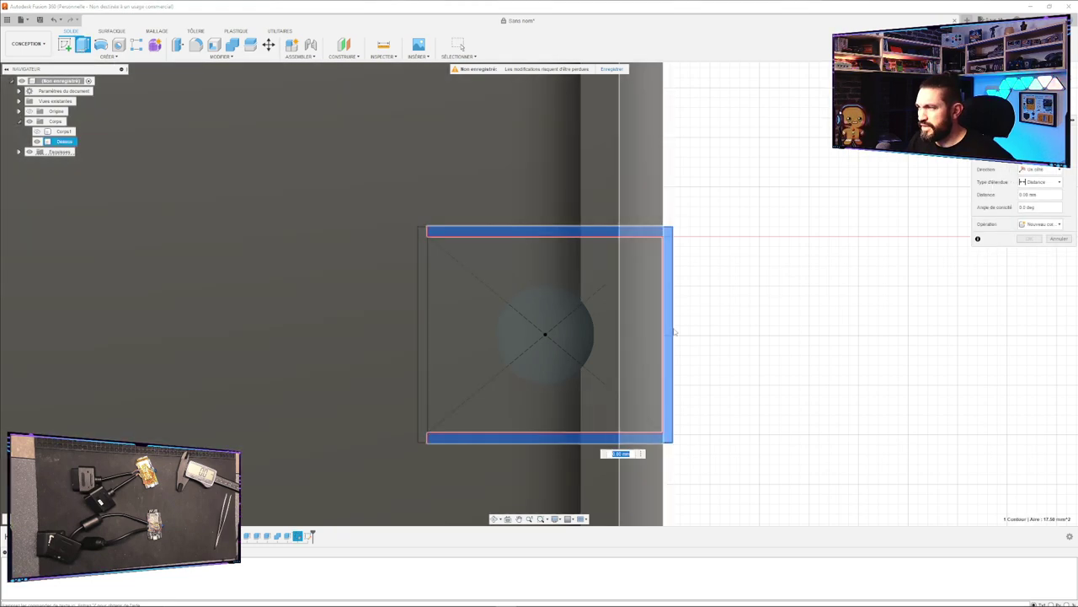
key("Caps_Lock")
scroll(775, 274, "up", 4)
scroll(775, 274, "down", 5)
middle_click_drag(772, 277, 800, 335, "shift")
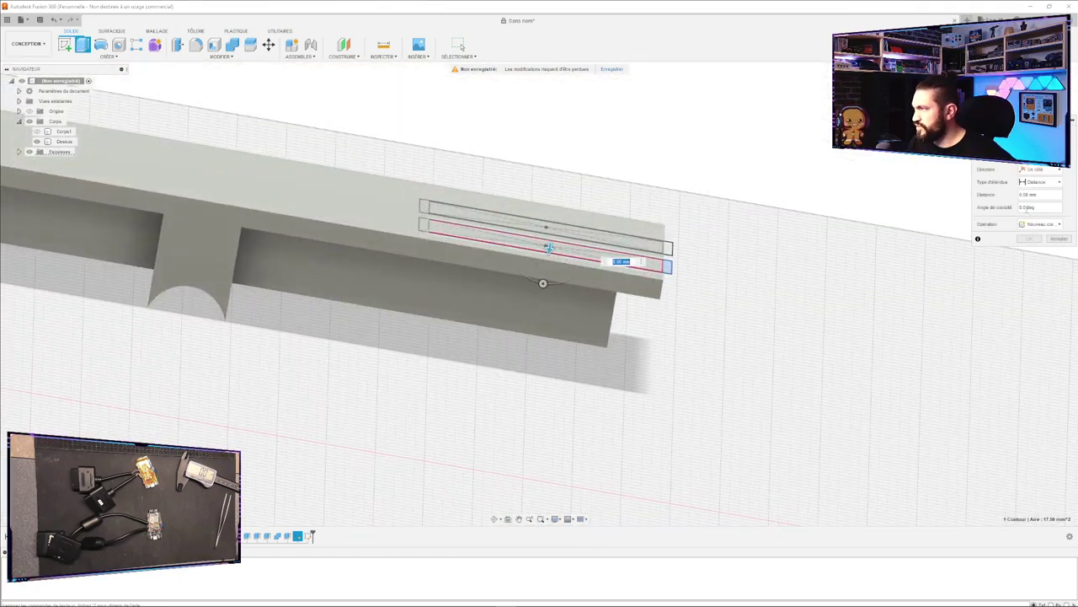
left_click(1039, 191)
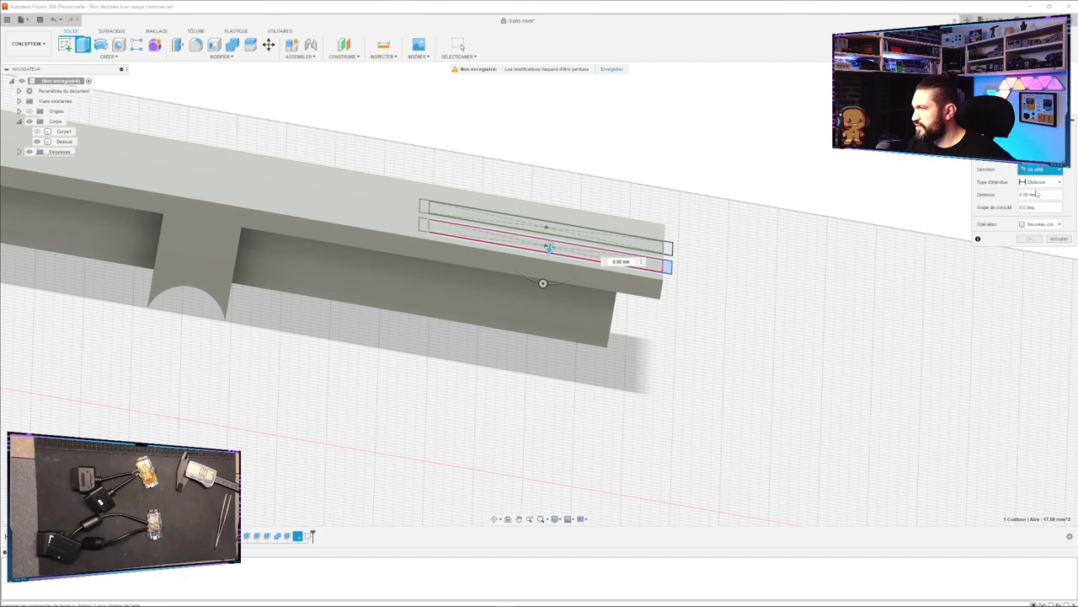
left_click_drag(551, 231, 556, 203)
middle_click_drag(673, 383, 684, 198, "shift")
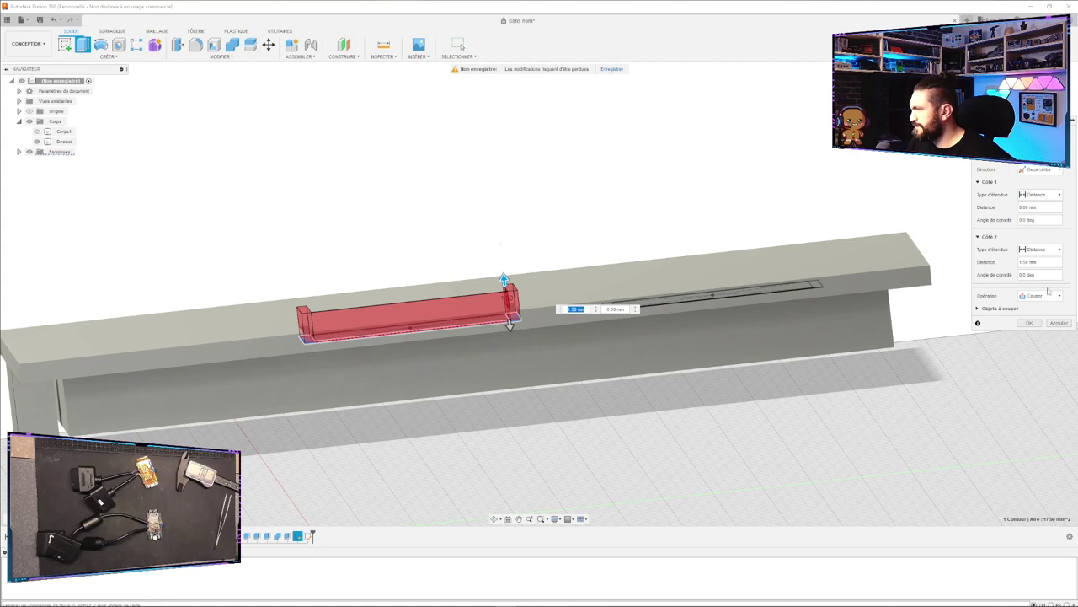
Set the cut's opposite side to 3.5 mm so it passes through the inner rim, and complete the extrusion.
left_click_drag(510, 325, 521, 432)
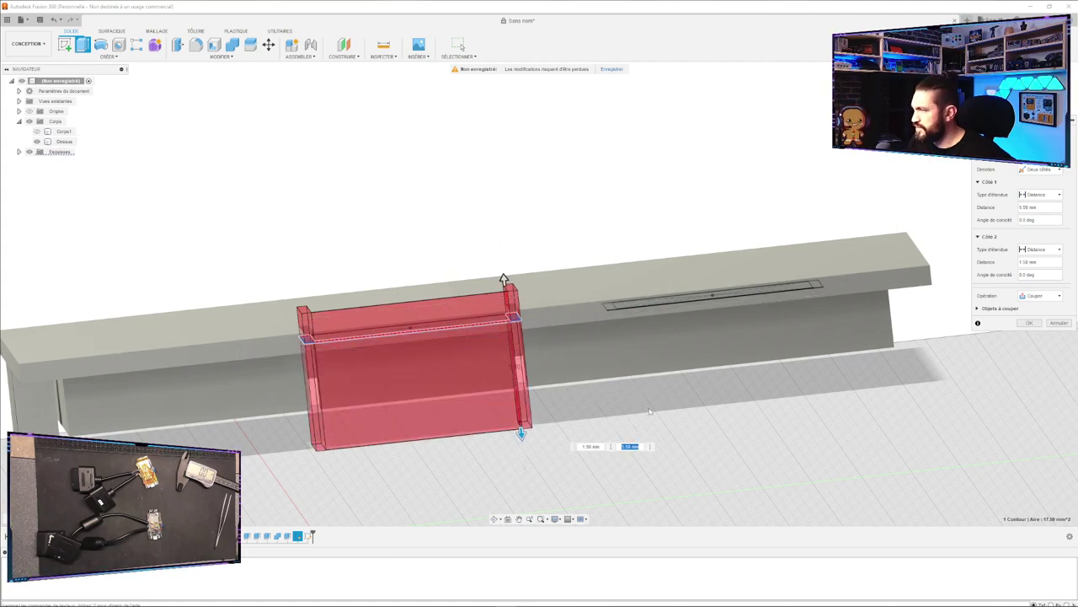
left_click_drag(522, 432, 517, 394)
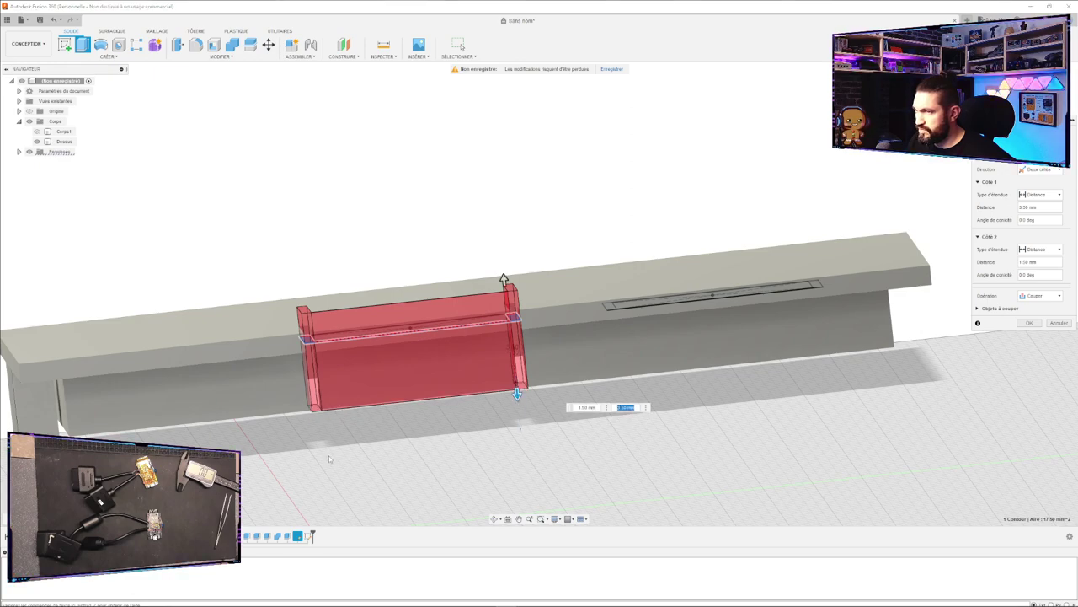
mouse_move(331, 459)
middle_mouse_down("shift")
mouse_move(364, 454)
mouse_move(331, 427)
mouse_move(325, 438)
middle_mouse_up("shift")
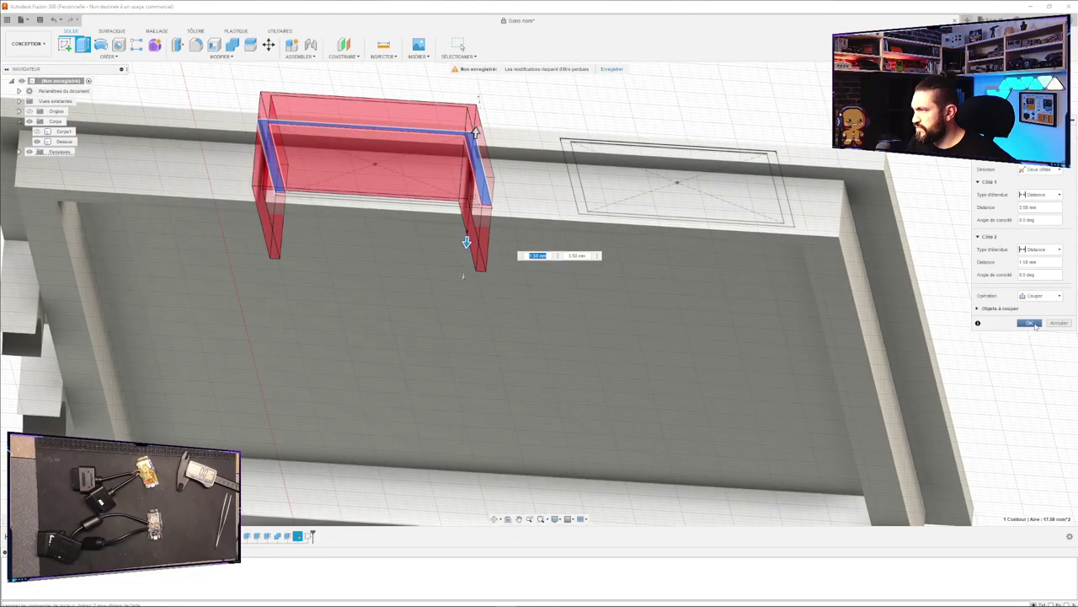
left_click(1030, 323)
Examine the slots cut around the first recess by showing and hiding the lower and top bodies in turn.
left_click(36, 131)
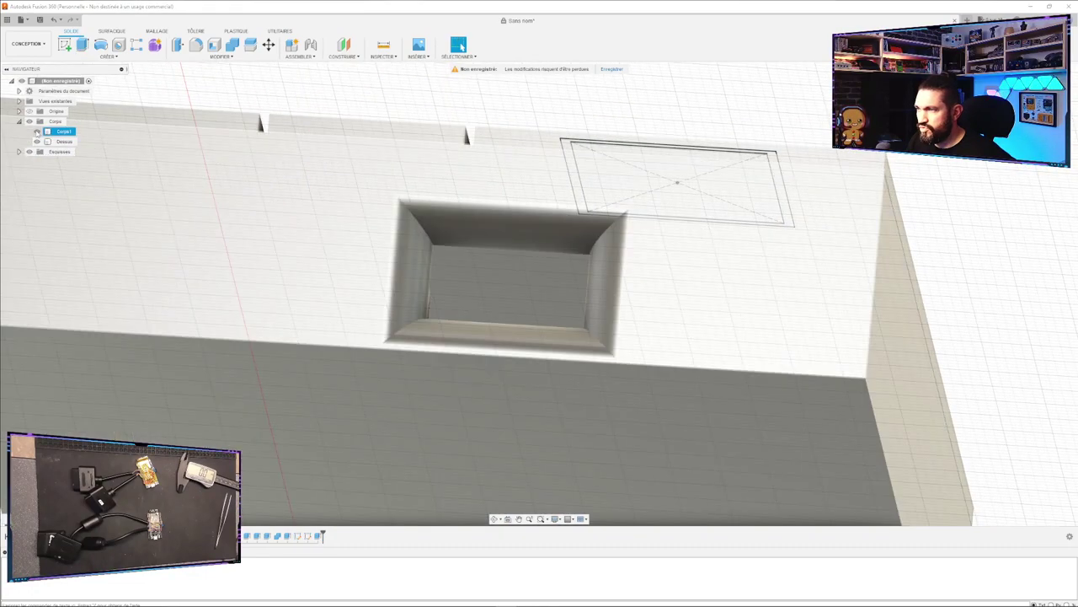
middle_click_drag(104, 184, 494, 326, "shift")
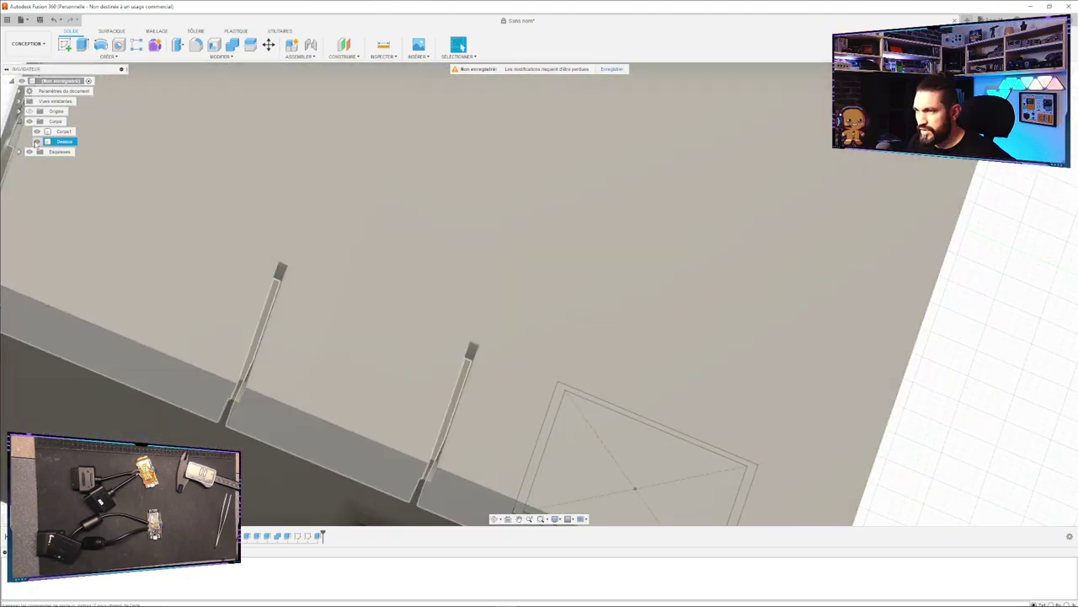
left_click(37, 143)
middle_click_drag(407, 313, 381, 335, "shift")
scroll(381, 337, "up", 3)
scroll(383, 346, "down", 3)
scroll(383, 347, "down", 3)
middle_click_drag(342, 411, 373, 350)
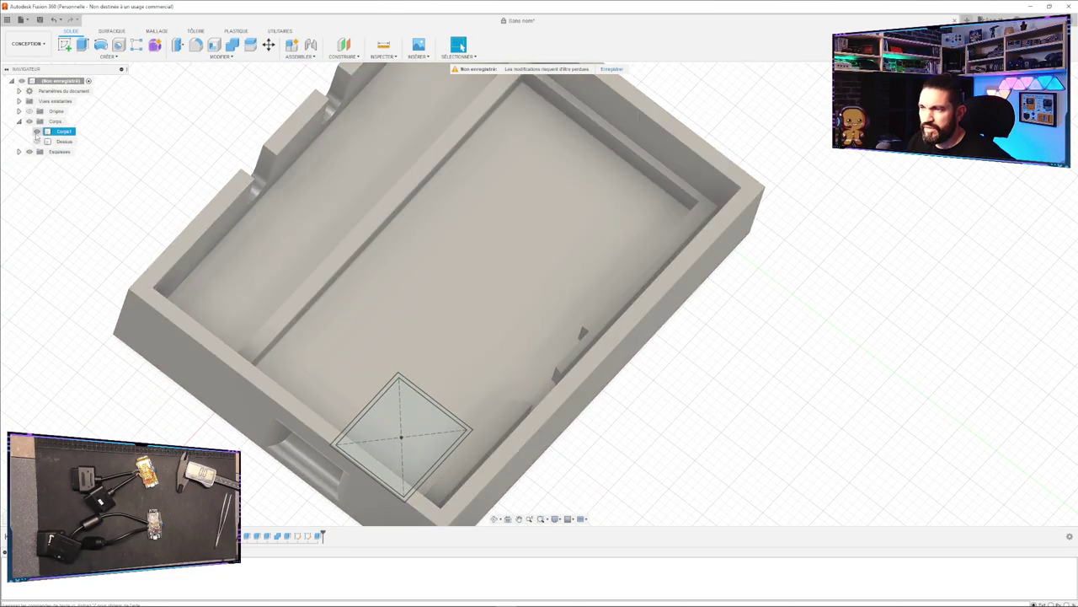
left_click(36, 131)
left_click(37, 141)
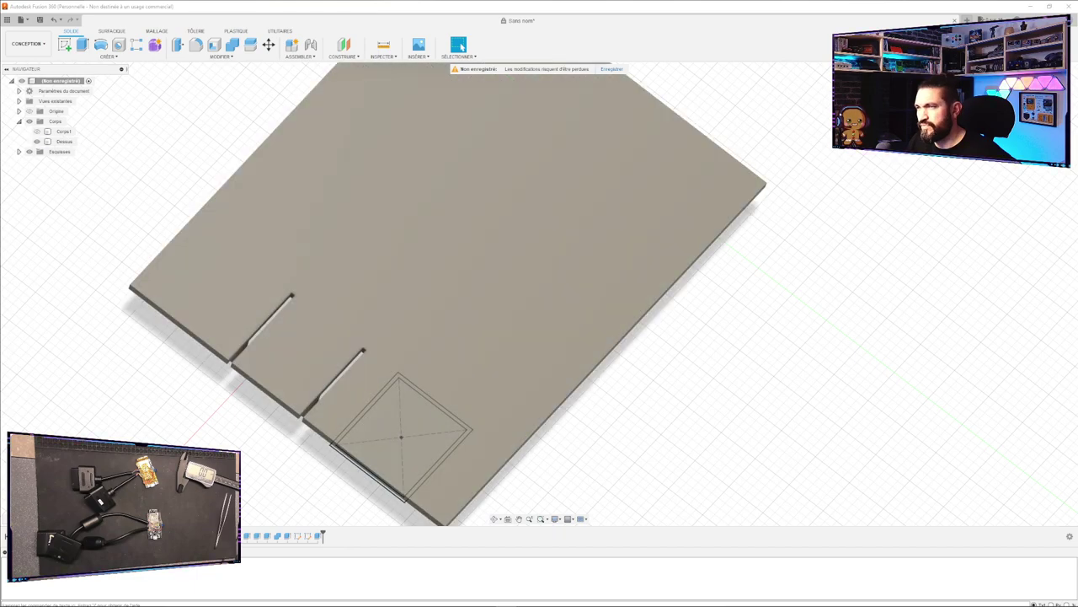
In the second recess's sketch, add two 0.5 mm lines joining the inner rectangle's inboard corners to the offset outline.
middle_click_drag(90, 407, 208, 144, "shift")
left_click(208, 143)
scroll(700, 347, "up", 8)
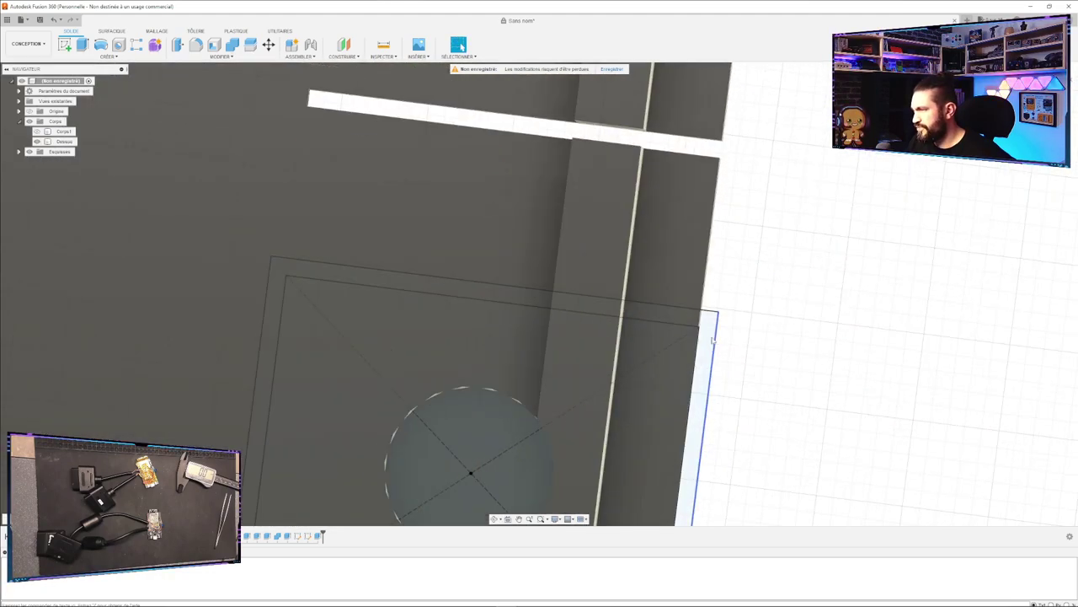
scroll(364, 334, "down", 4)
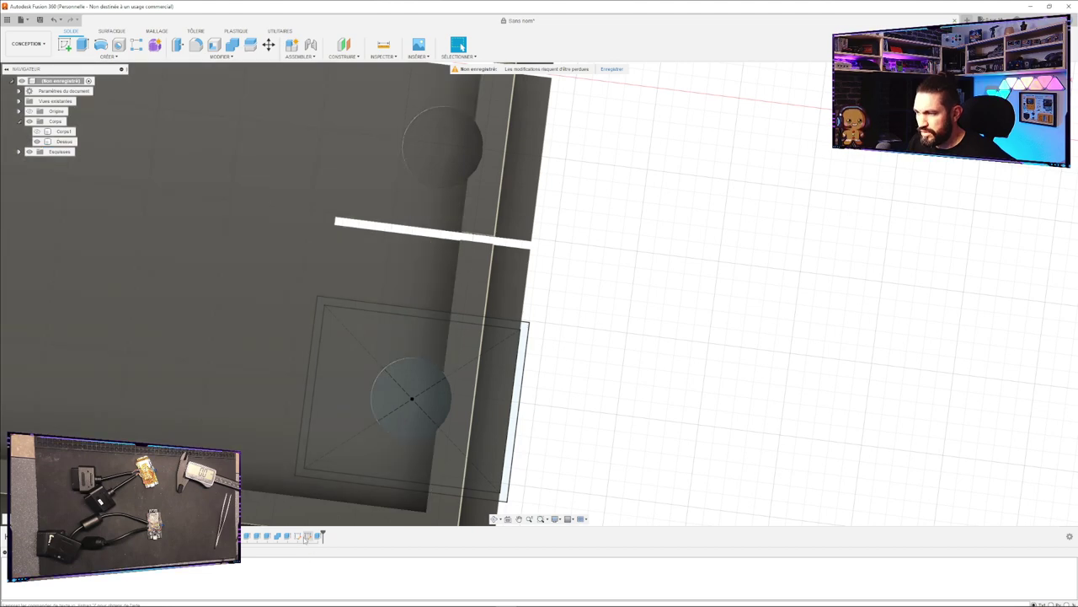
left_click(308, 537)
double_click(308, 536)
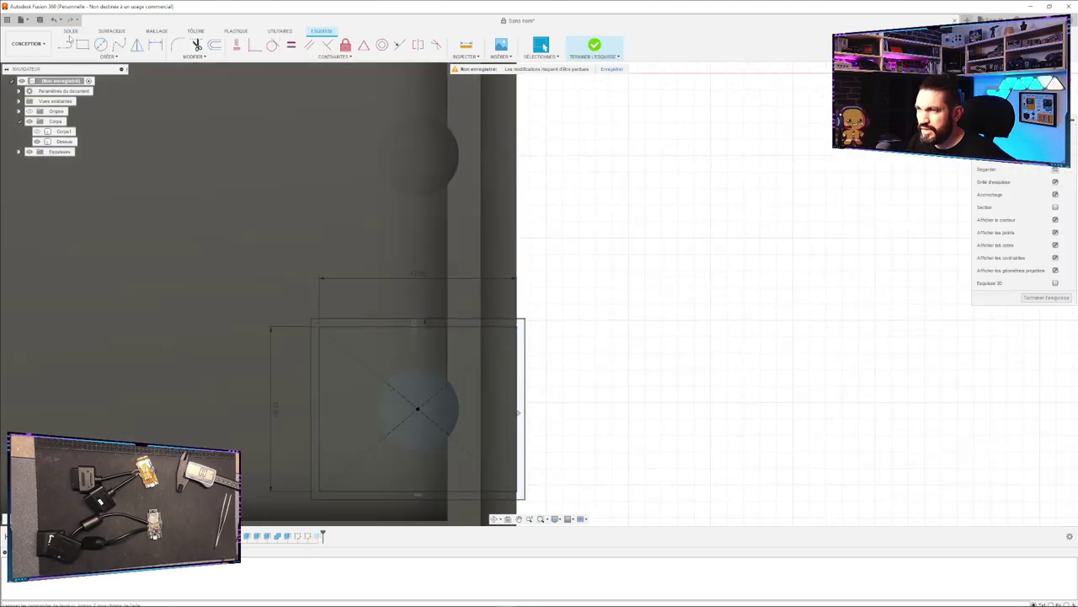
left_click(65, 45)
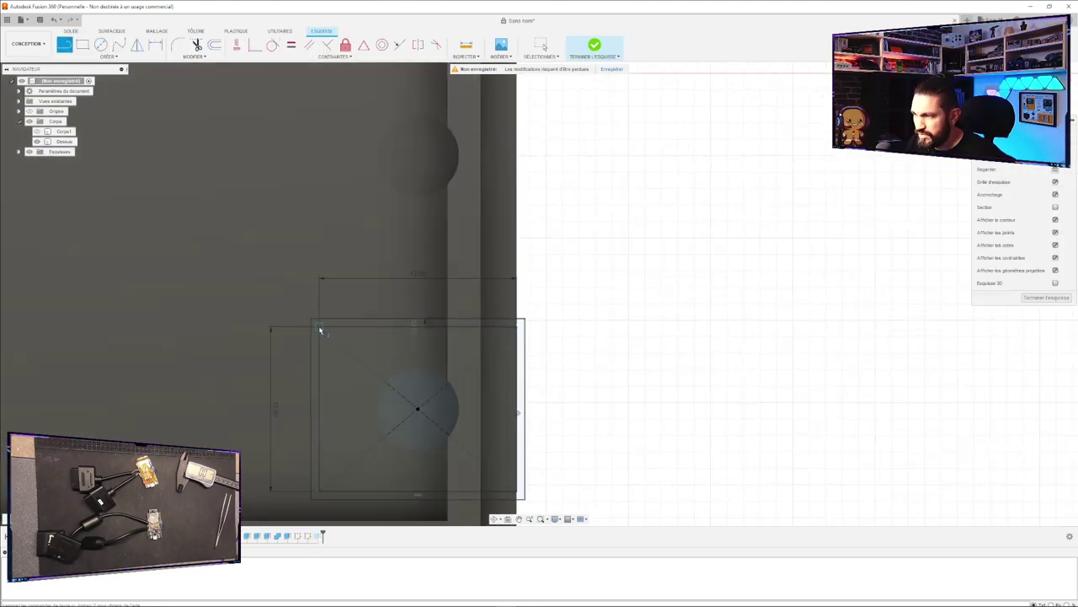
left_click(319, 322)
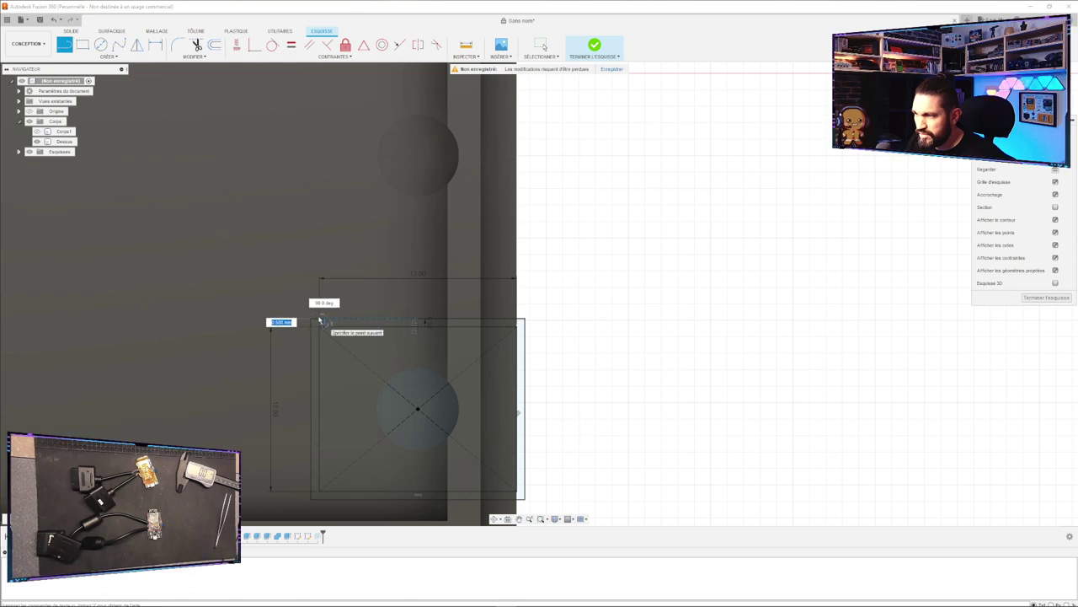
left_click(319, 320)
left_click(321, 493)
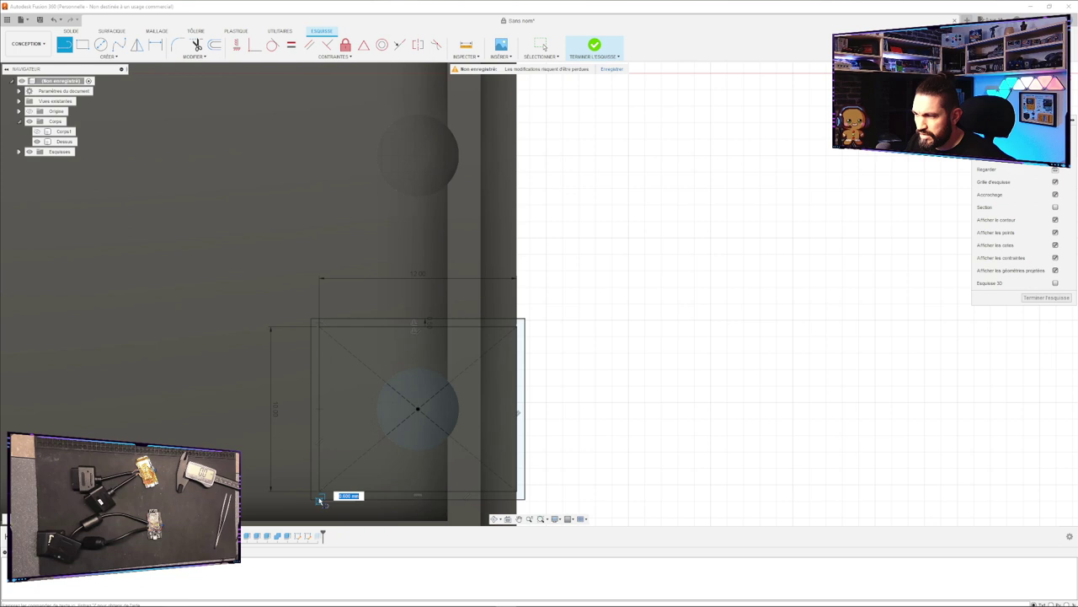
scroll(321, 498, "up", 5)
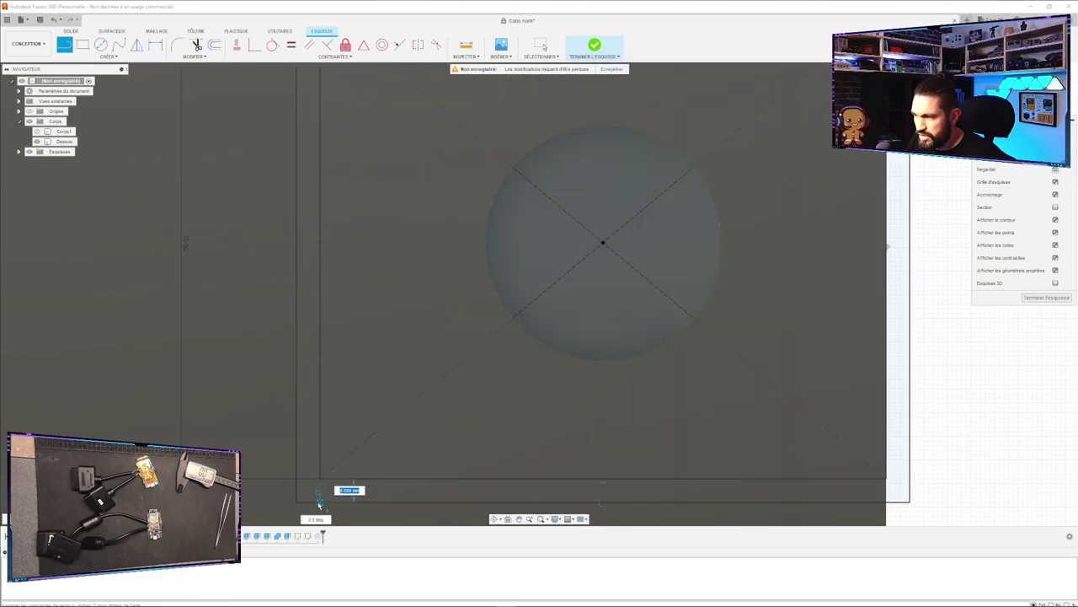
key("Escape")
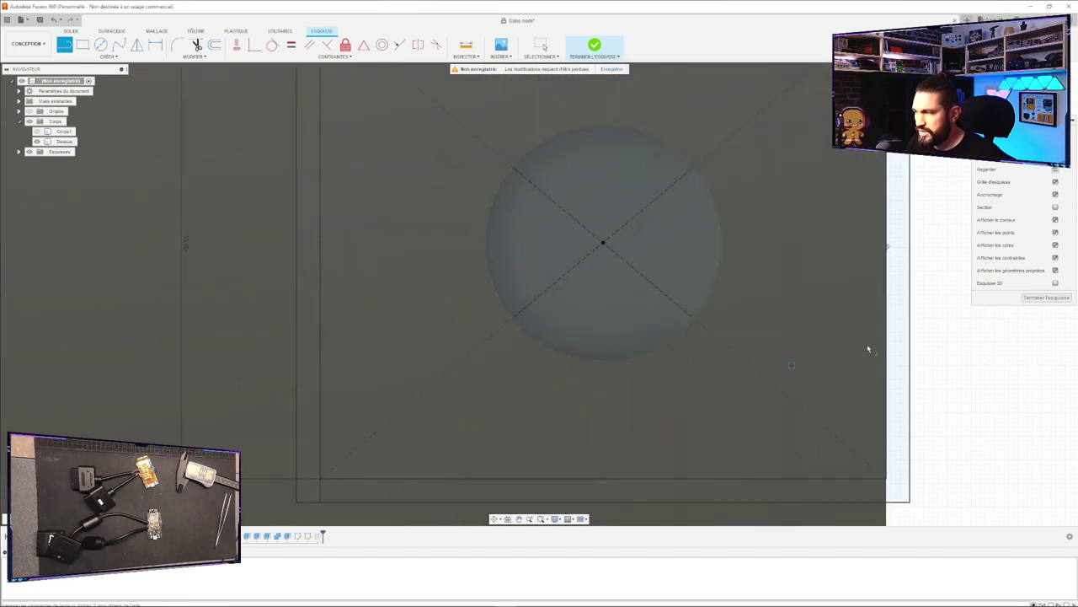
key("Escape")
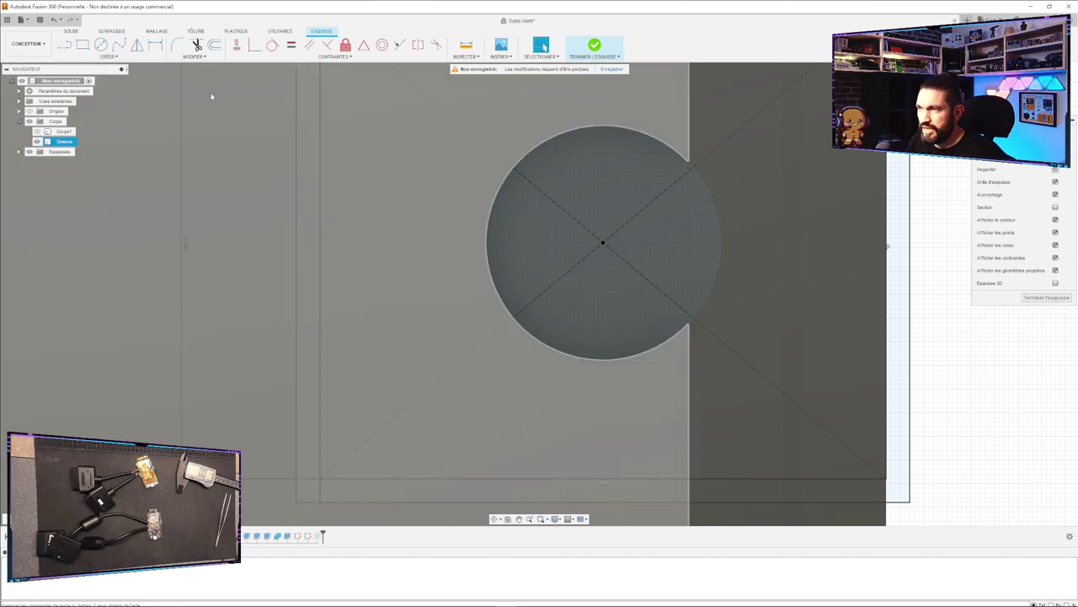
Check that the U-shaped region around the second recess can be selected as one profile, and finish the sketch.
left_click(897, 261)
scroll(797, 385, "up", 2)
scroll(801, 378, "down", 5)
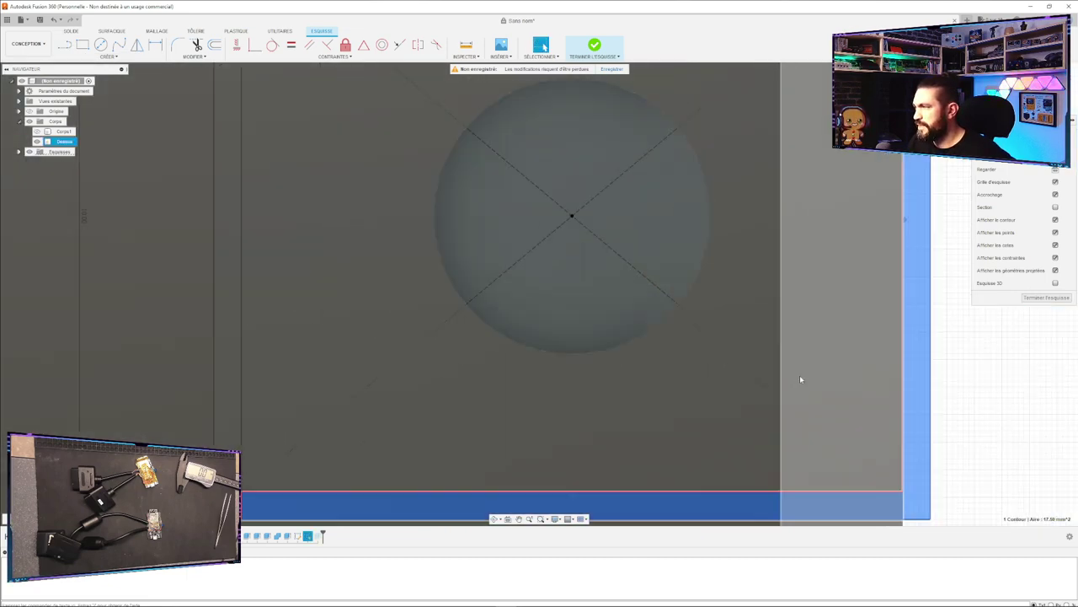
left_click(594, 47)
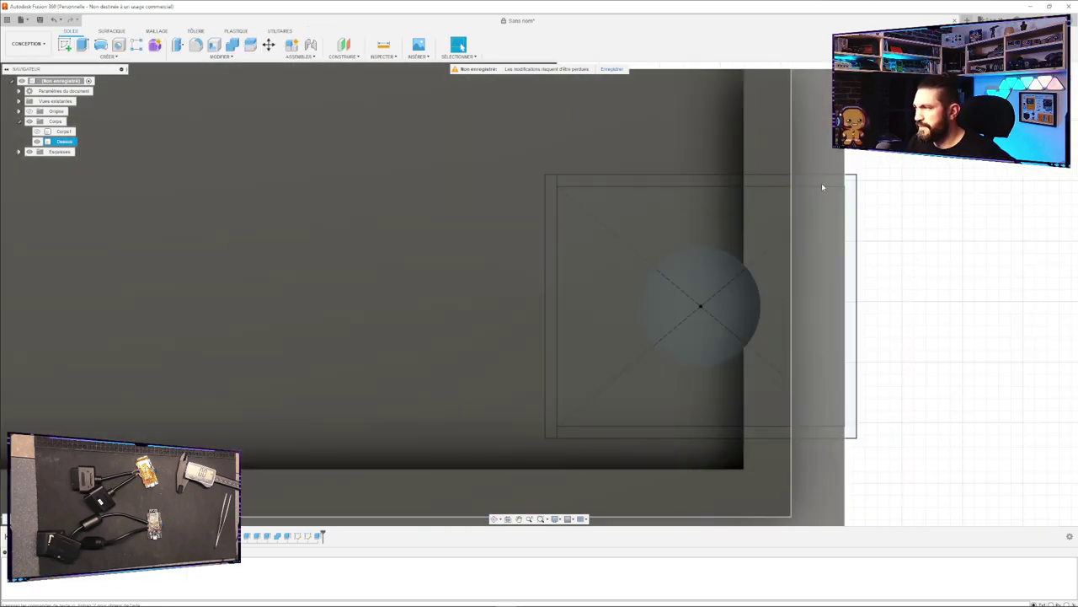
Cut the U-shaped profile around the second recess with a symmetric extrusion of 3.5 mm on each side.
left_click(849, 182)
left_click(83, 44)
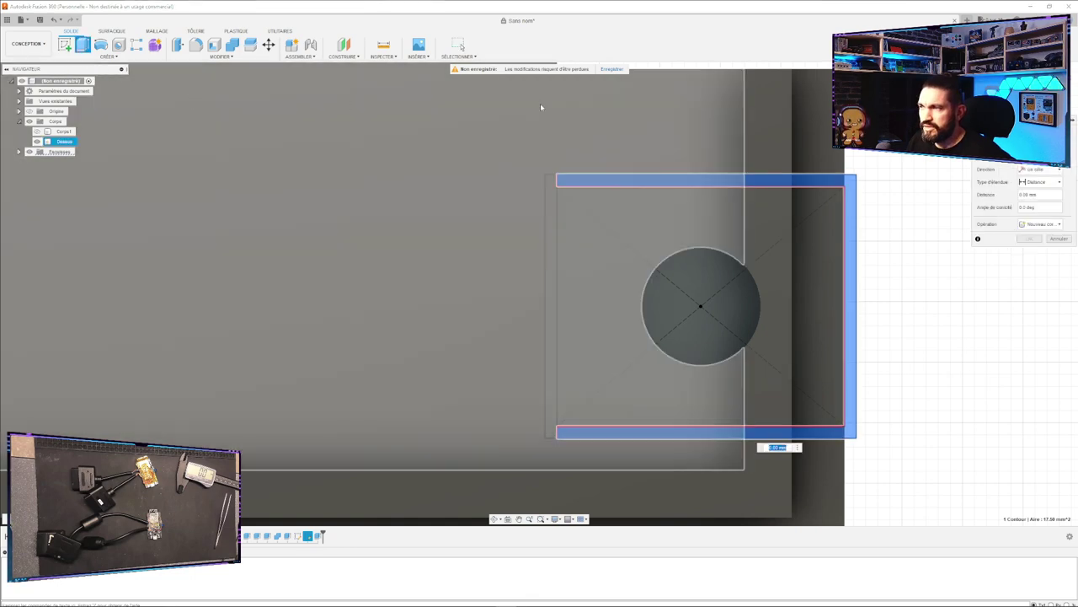
left_click(1041, 170)
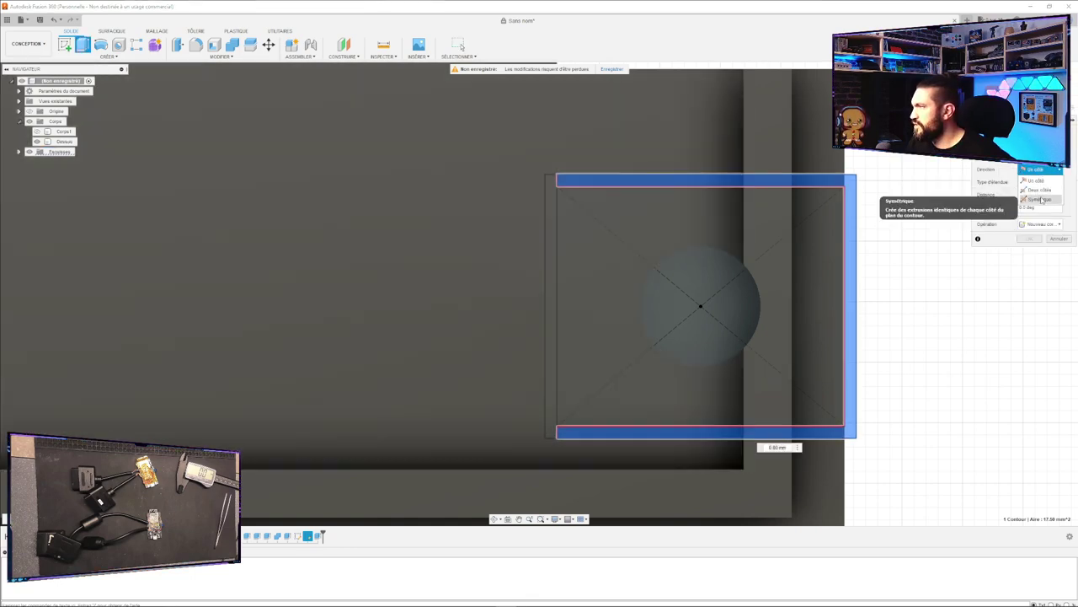
left_click(1047, 200)
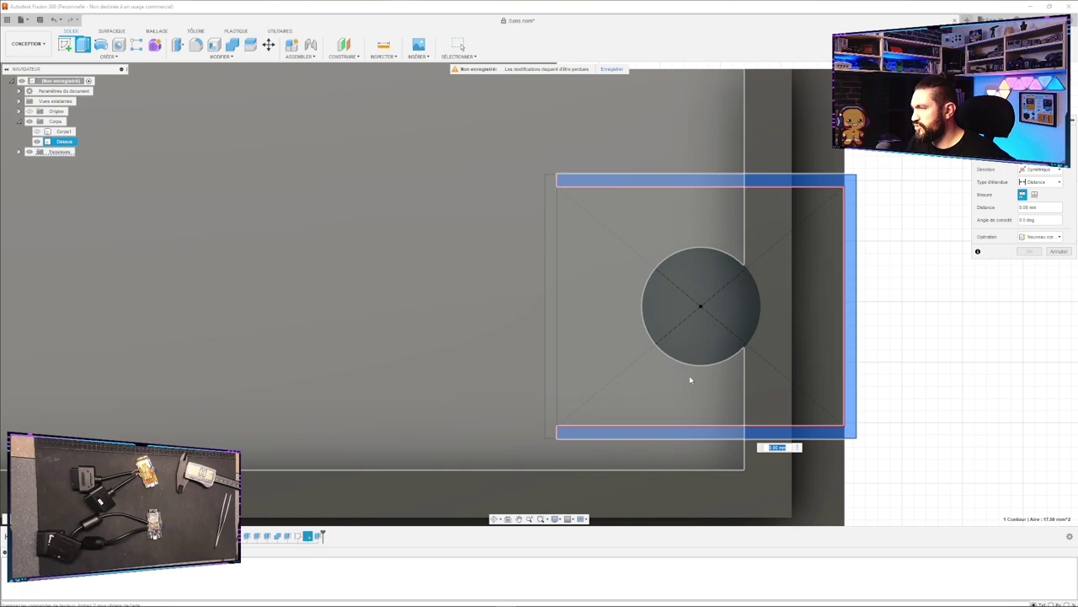
scroll(666, 366, "up", 2)
scroll(666, 366, "down", 6)
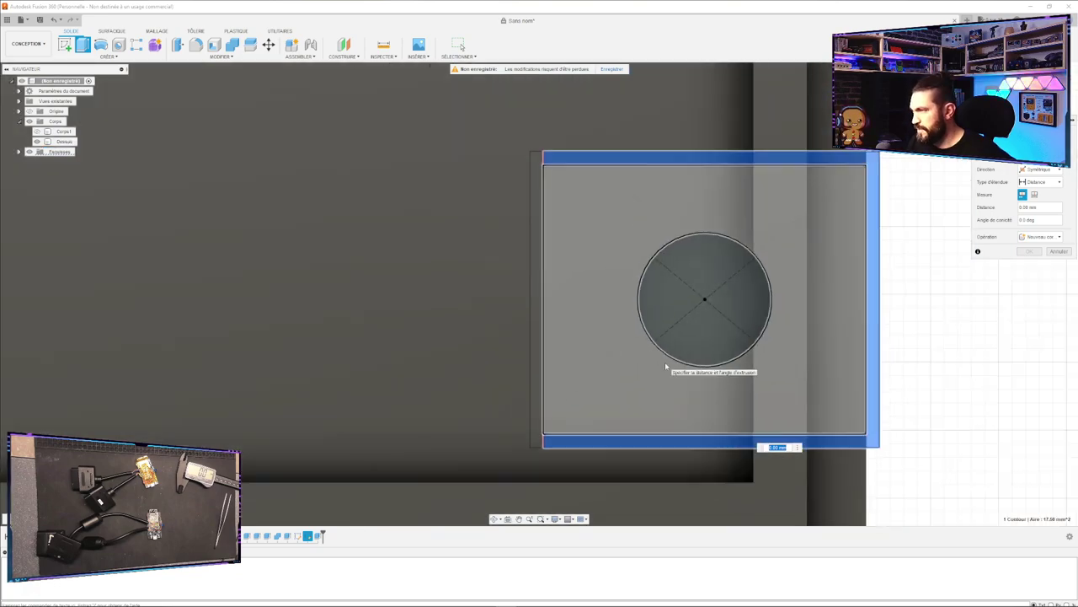
middle_click_drag(778, 250, 637, 341, "shift")
left_click_drag(936, 189, 940, 235)
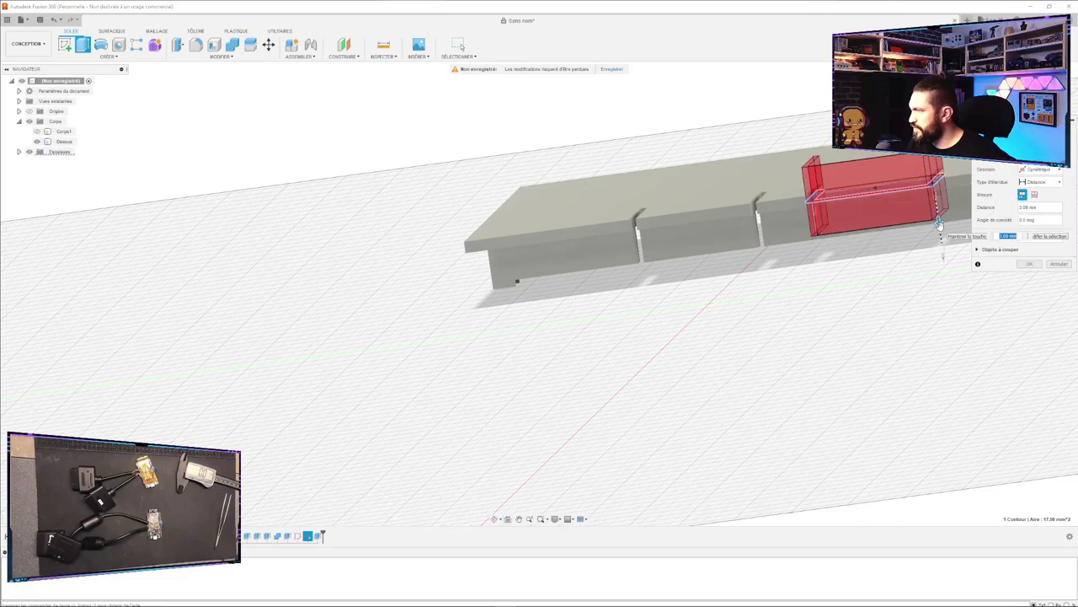
scroll(938, 221, "up", 5)
left_click_drag(935, 209, 937, 220)
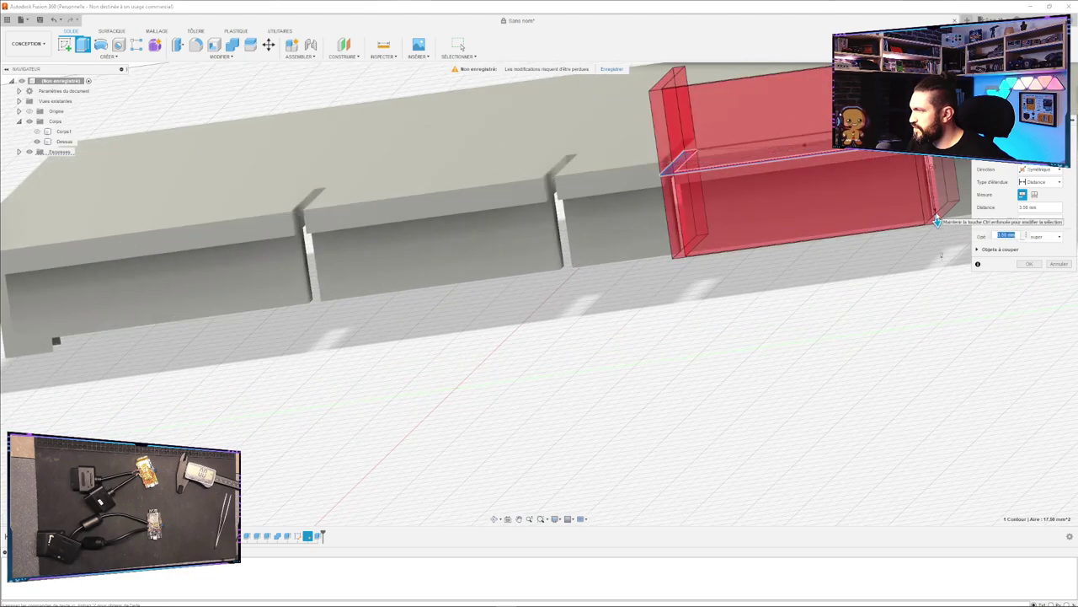
middle_click_drag(792, 322, 797, 315, "shift")
left_click(1028, 265)
Examine the slots around both recesses from outside the top body and identify the sketch belonging to the first one.
scroll(772, 306, "down", 6)
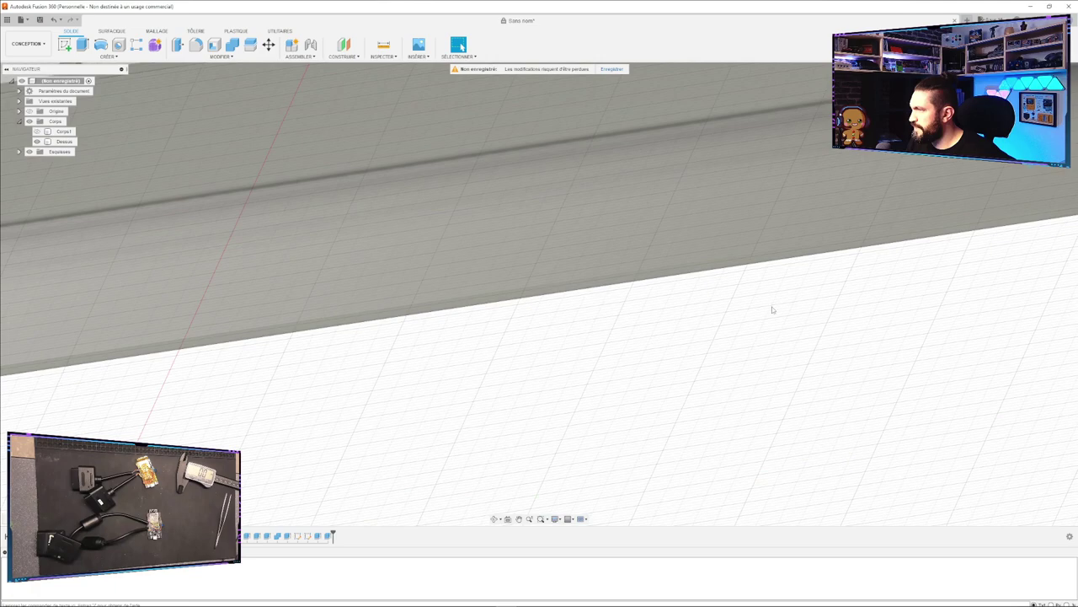
scroll(897, 236, "up", 2)
middle_click_drag(896, 235, 890, 288, "shift")
left_click(1002, 341)
scroll(1003, 341, "down", 3)
left_click(834, 422)
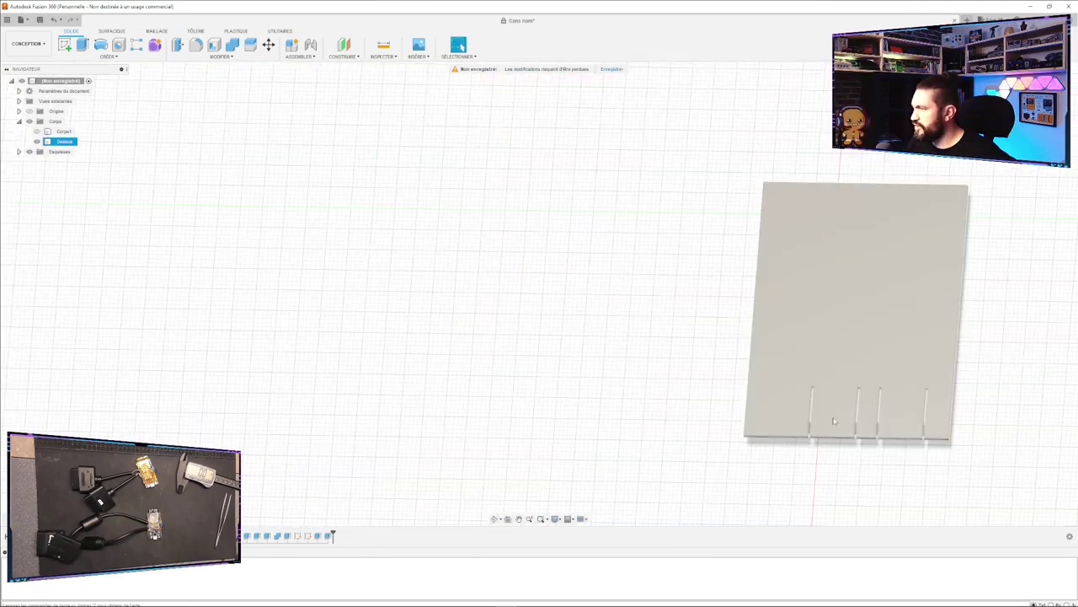
left_click(816, 396)
left_click(804, 486)
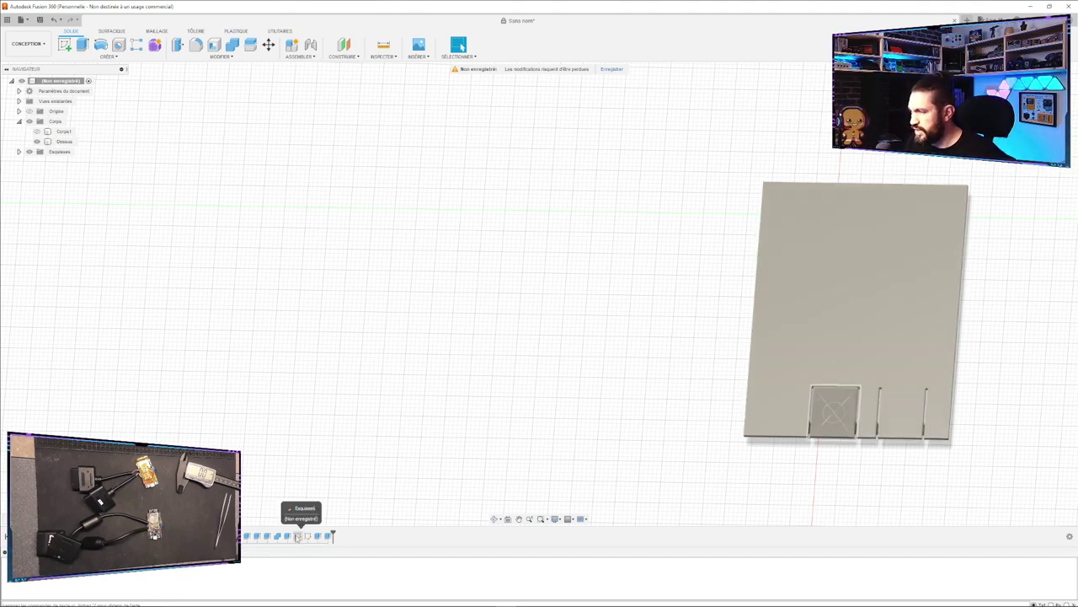
left_click(832, 410)
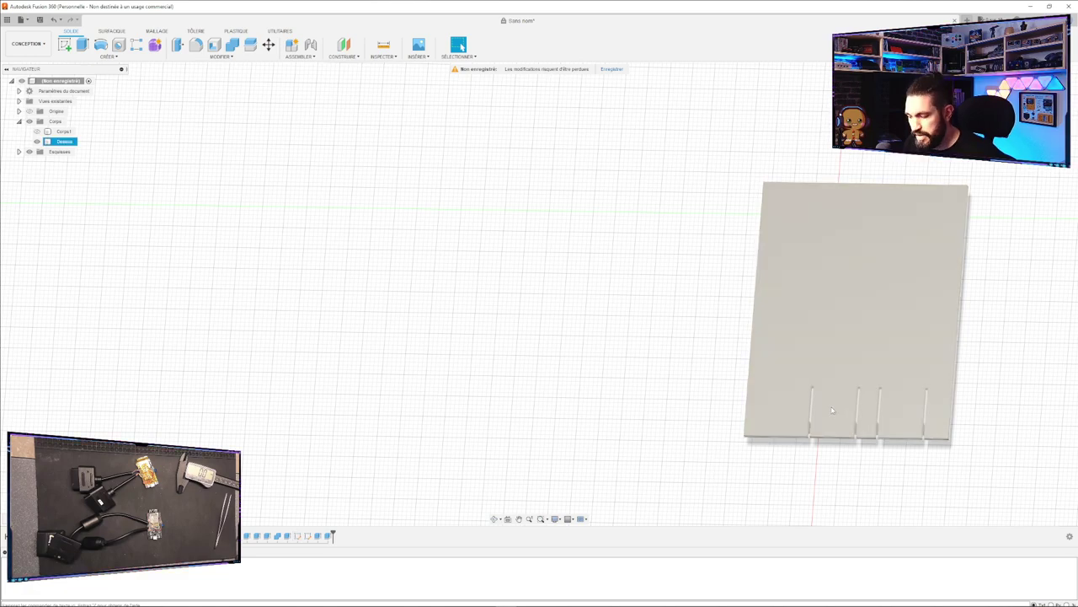
Create a sketch on the outer flat face of the top body.
middle_click_drag(669, 469, 721, 435, "shift")
left_click(847, 332)
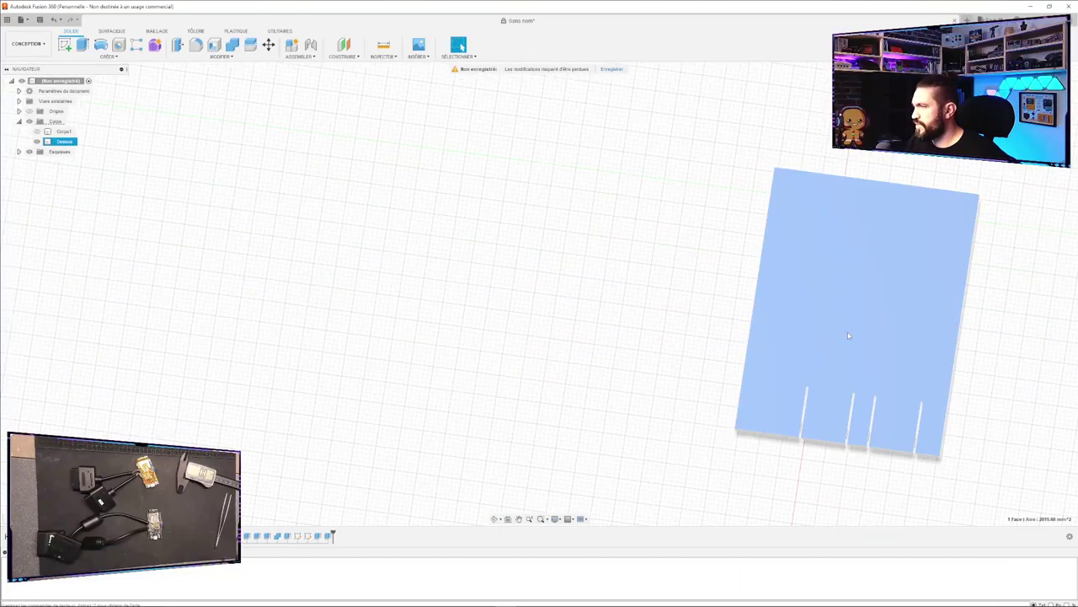
middle_click_drag(627, 294, 353, 231)
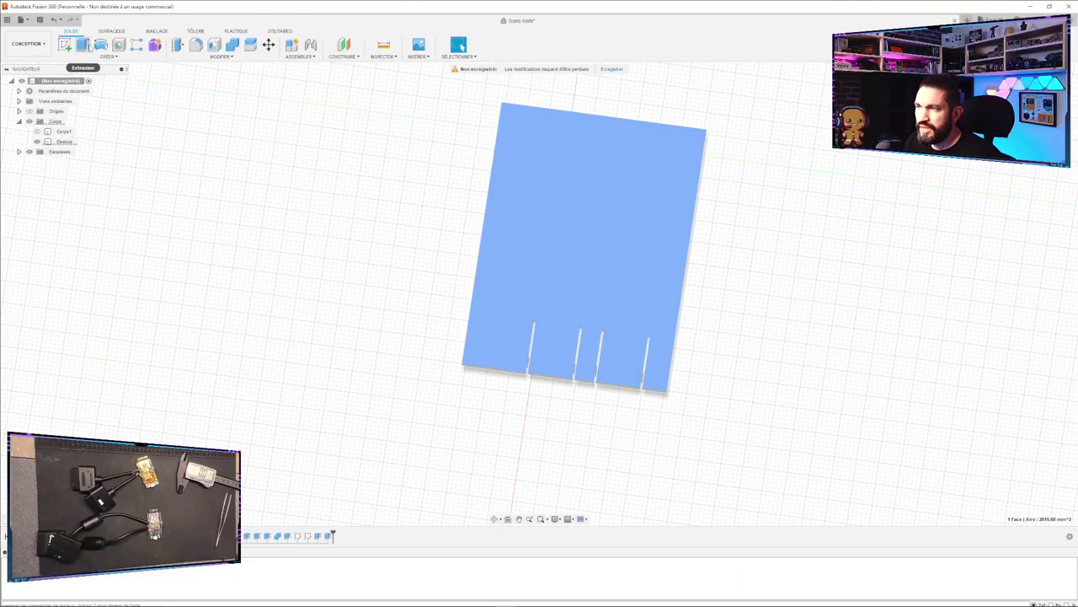
left_click(65, 45)
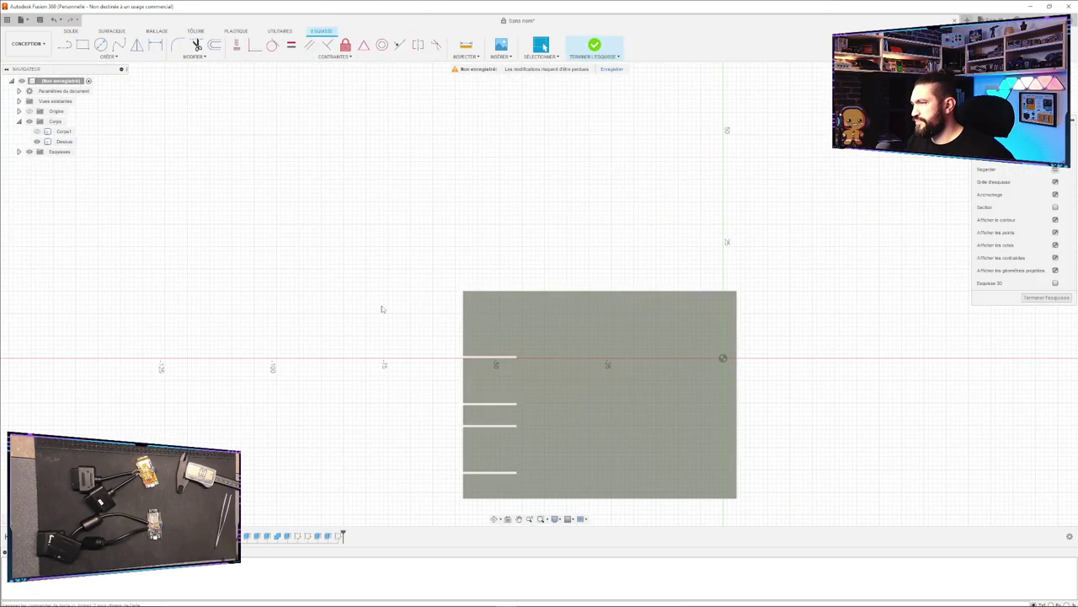
left_click(511, 57)
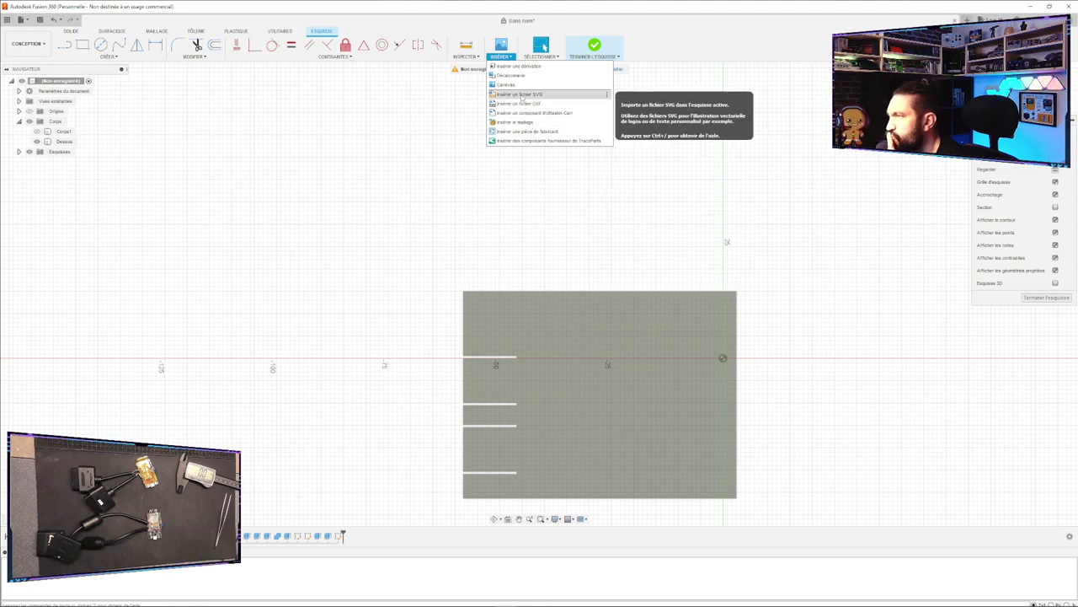
left_click(522, 95)
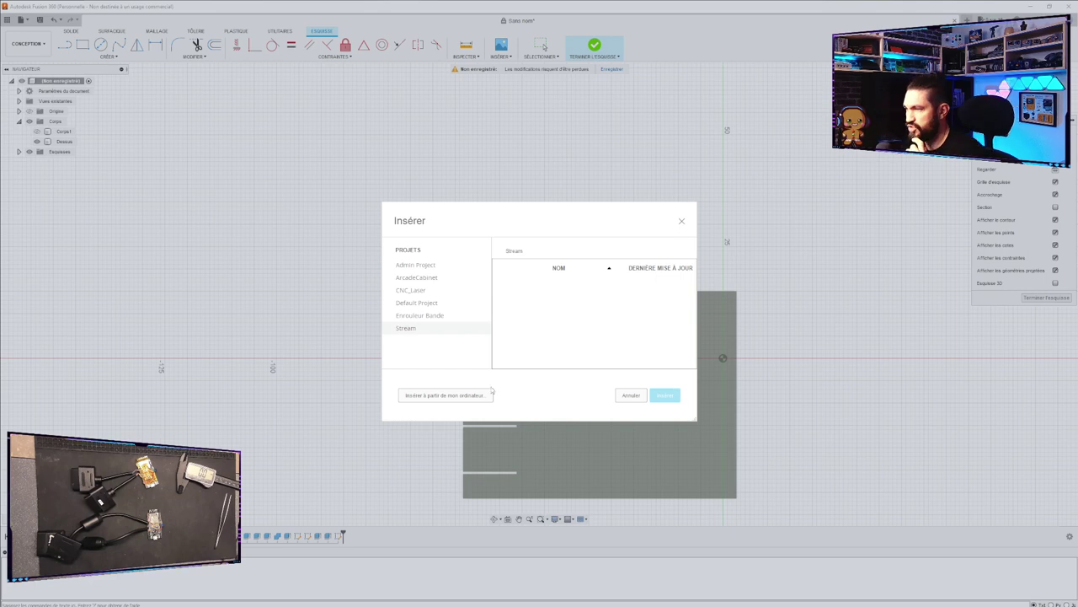
left_click(632, 396)
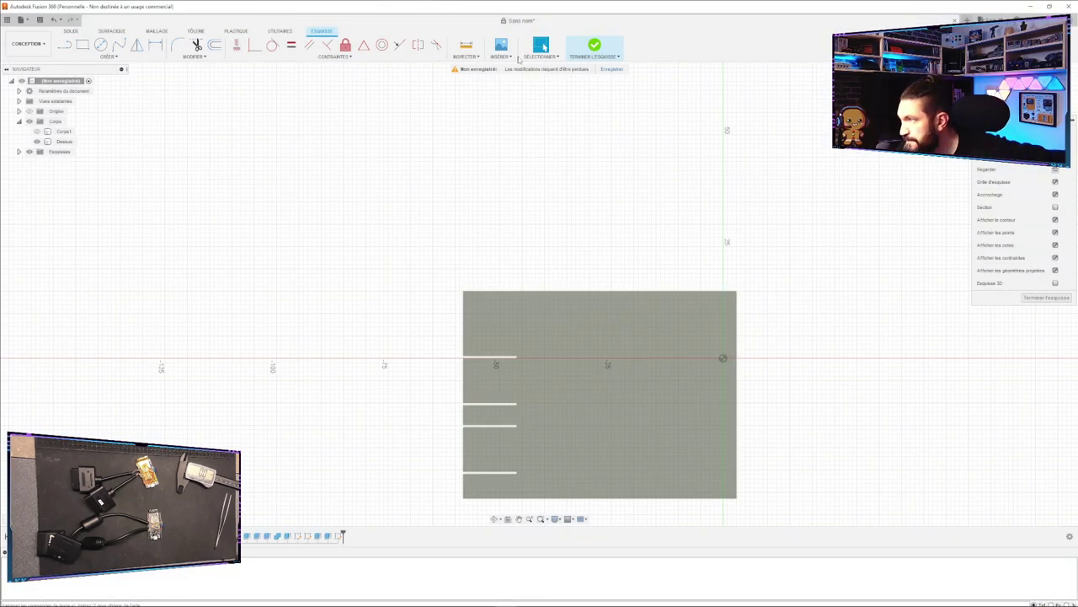
Insert a canvas from the computer using the Bluetooth logo PNG in the Loisirs > Stream > Projets > BlueRetro folder.
left_click(503, 55)
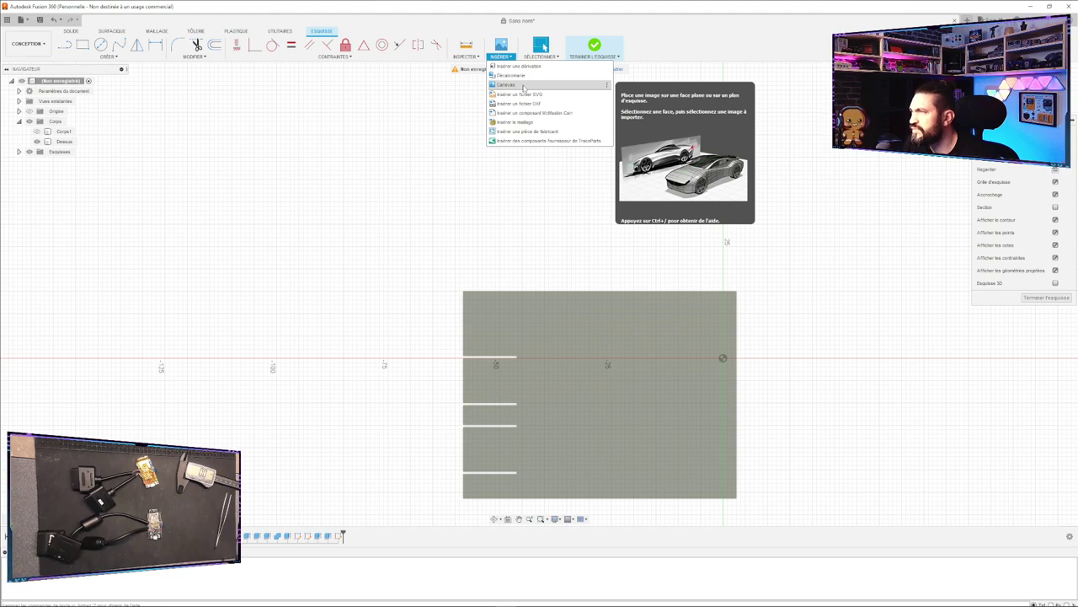
left_click(516, 85)
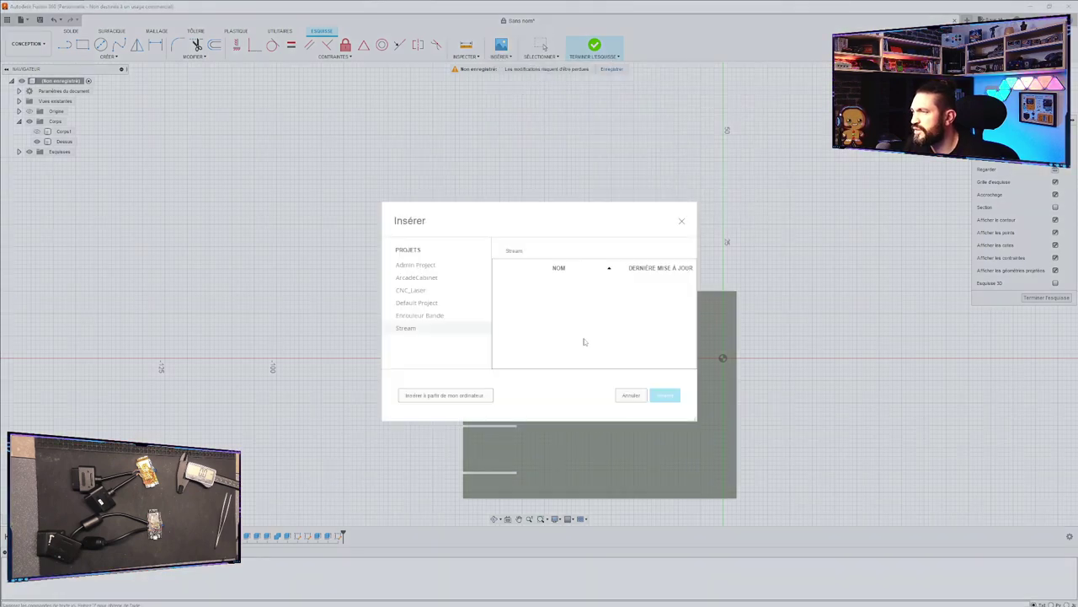
left_click(443, 395)
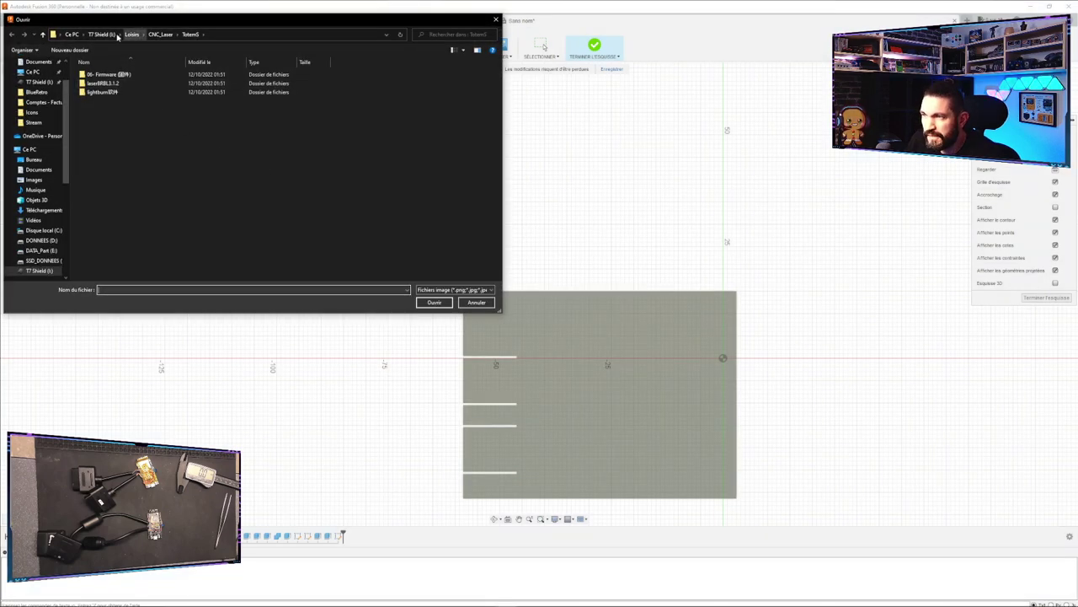
left_click(130, 35)
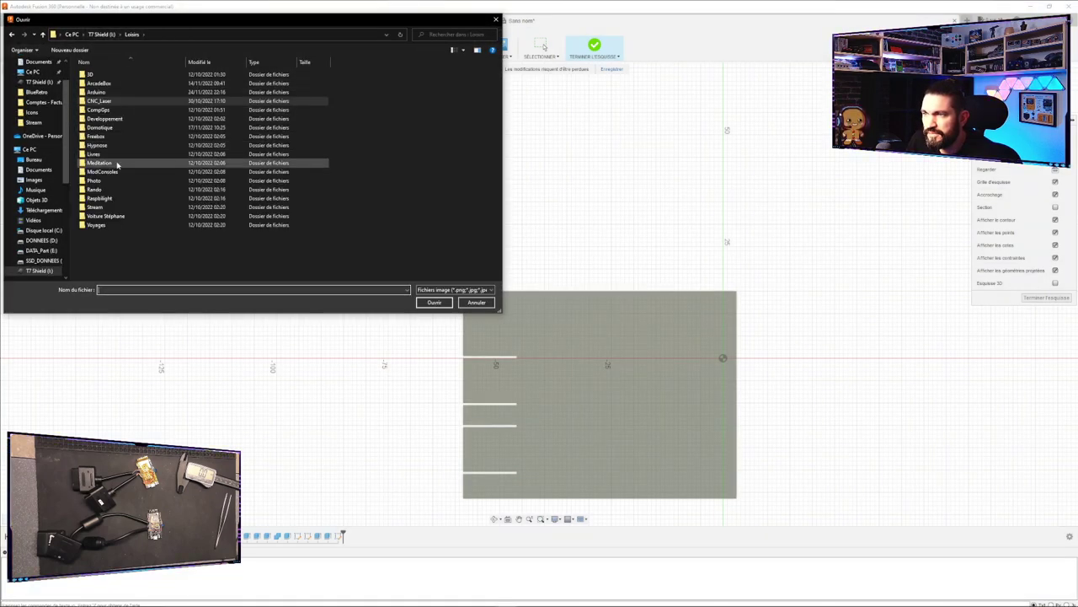
double_click(96, 207)
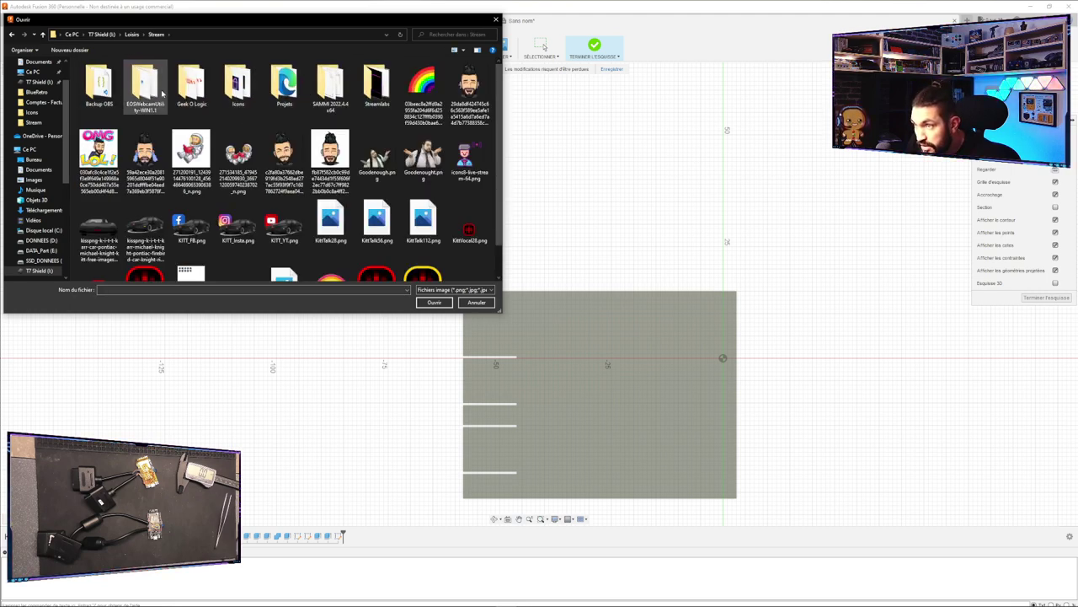
double_click(284, 85)
double_click(110, 85)
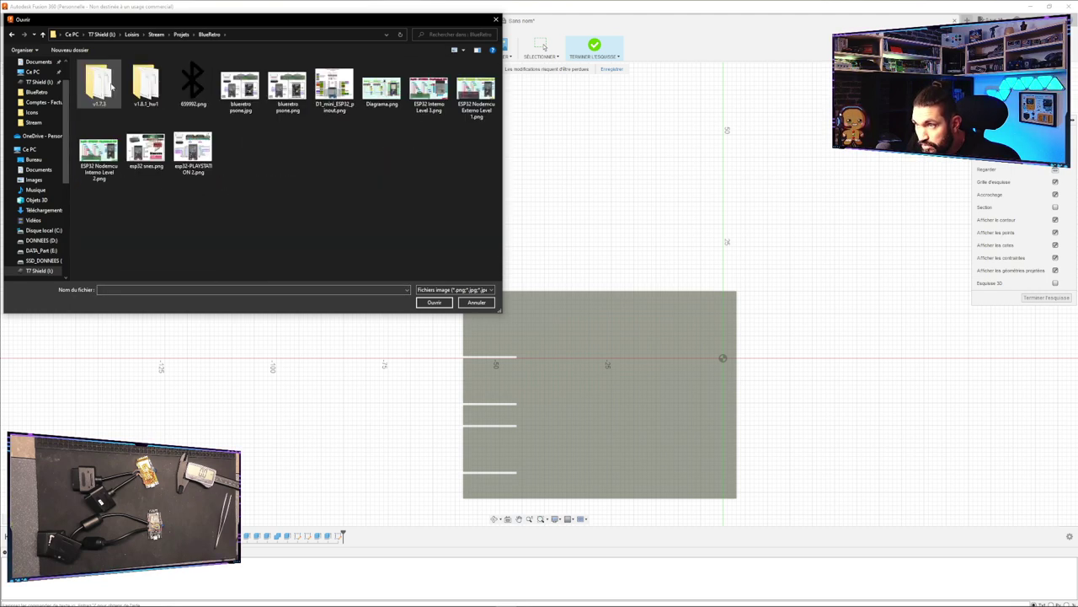
double_click(195, 80)
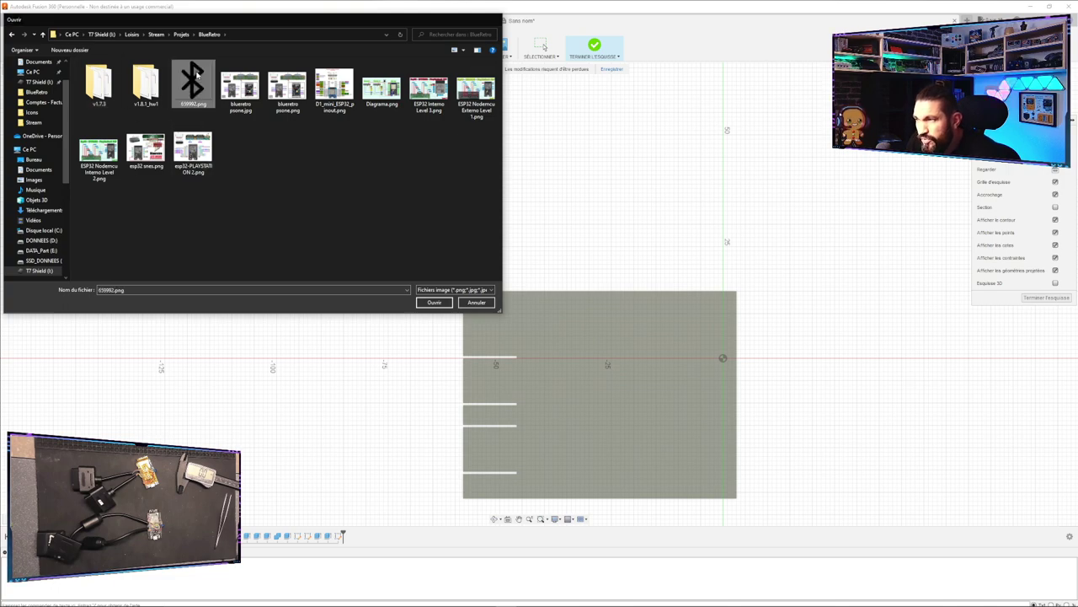
Place the Bluetooth logo canvas on the top body's outer face and rotate it by a quarter turn.
scroll(474, 334, "up", 6)
scroll(521, 326, "down", 5)
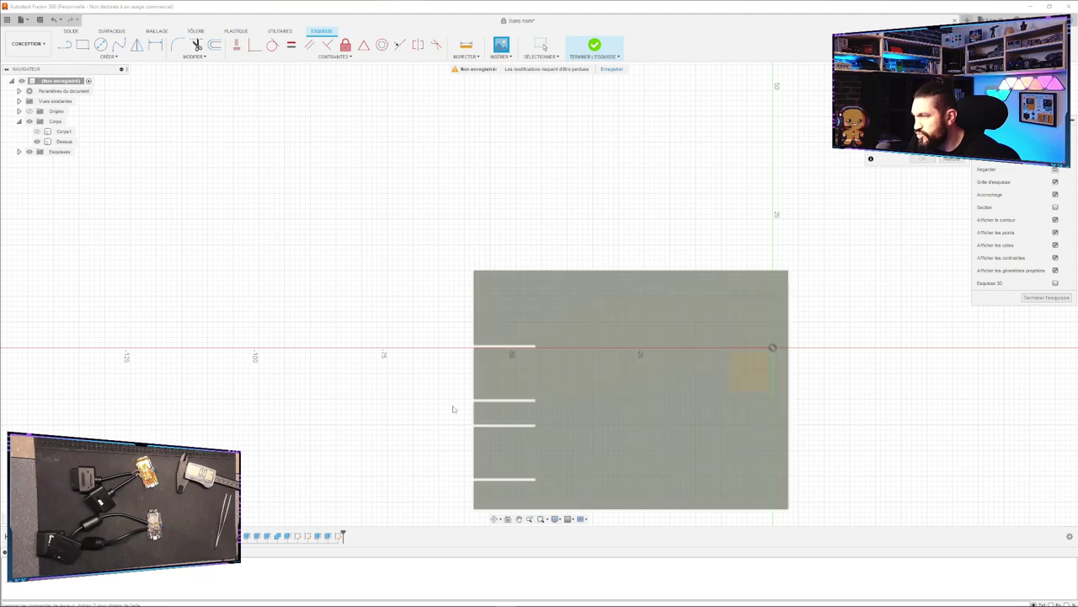
left_click(563, 435)
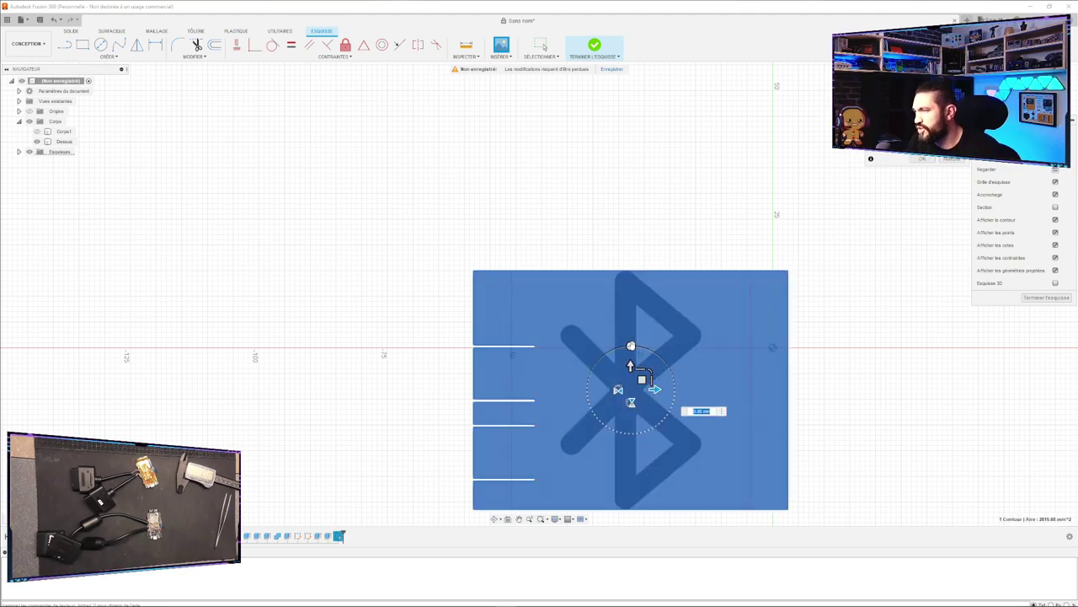
left_click_drag(631, 345, 678, 391)
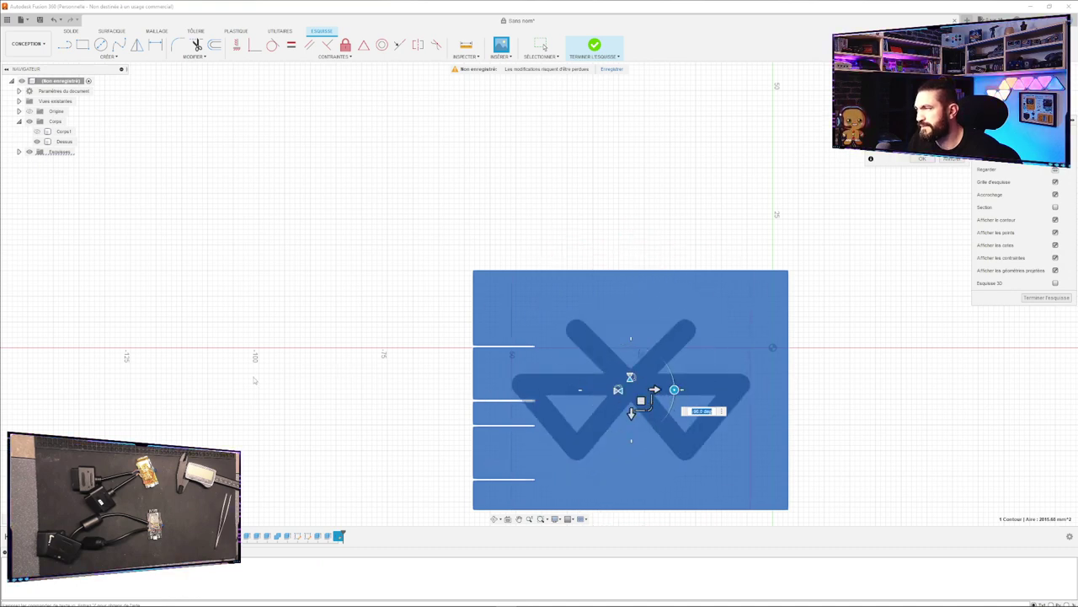
mouse_move(181, 419)
middle_mouse_down()
mouse_move(199, 339)
mouse_move(177, 299)
middle_mouse_up()
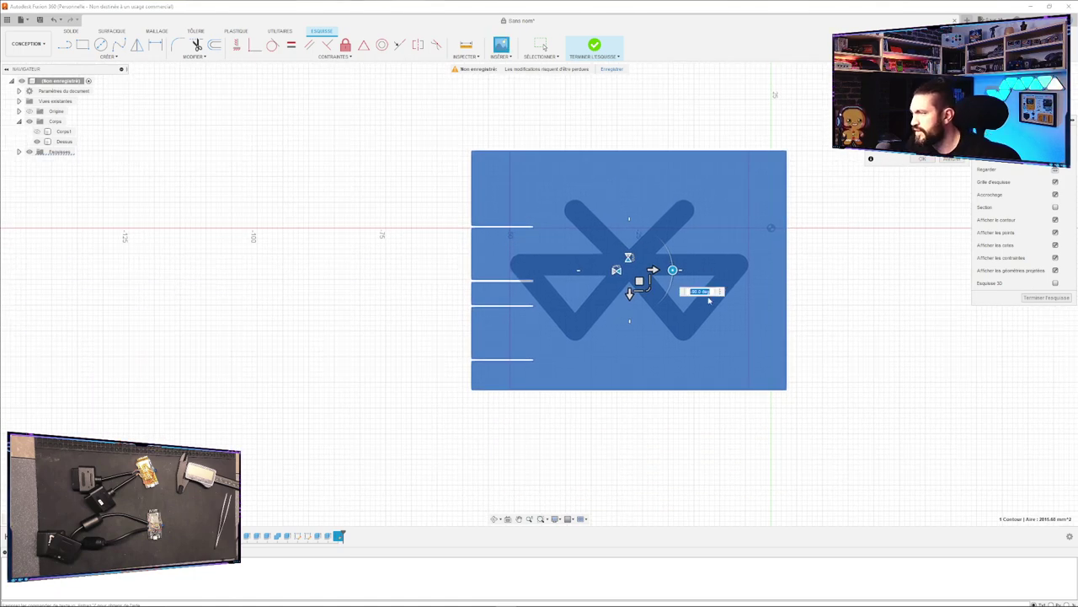
left_click(922, 159)
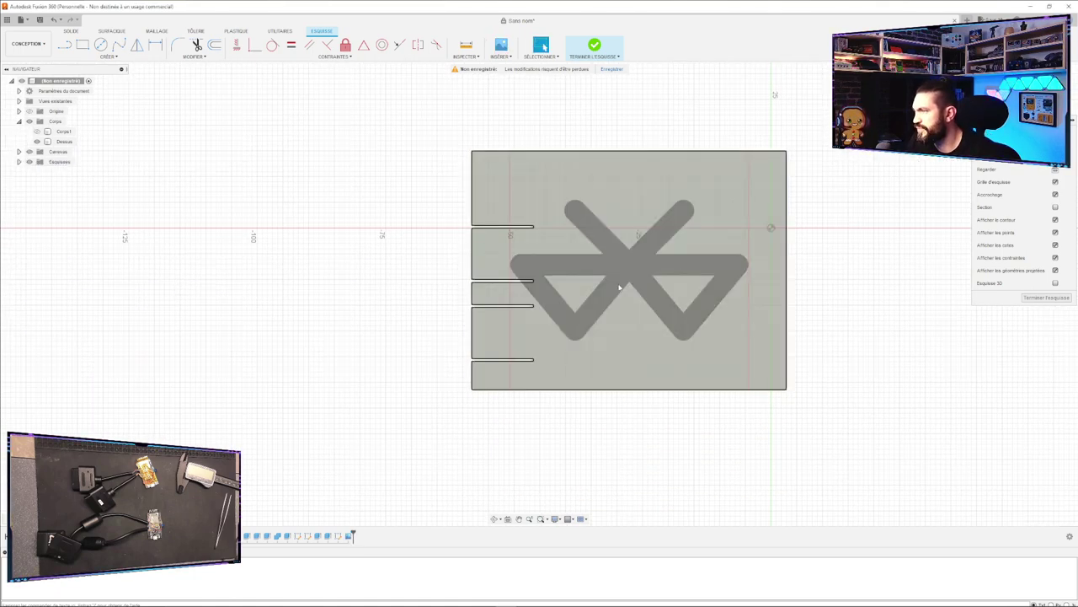
Try to move the Bluetooth logo canvas and to resize it with Sketch Scale.
left_click(349, 538)
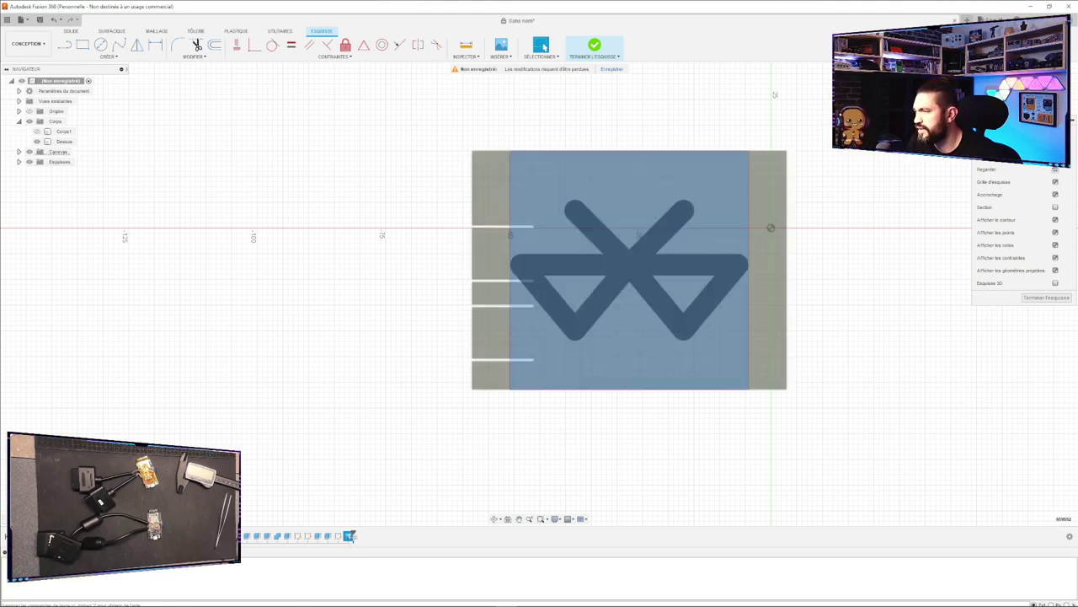
key("m")
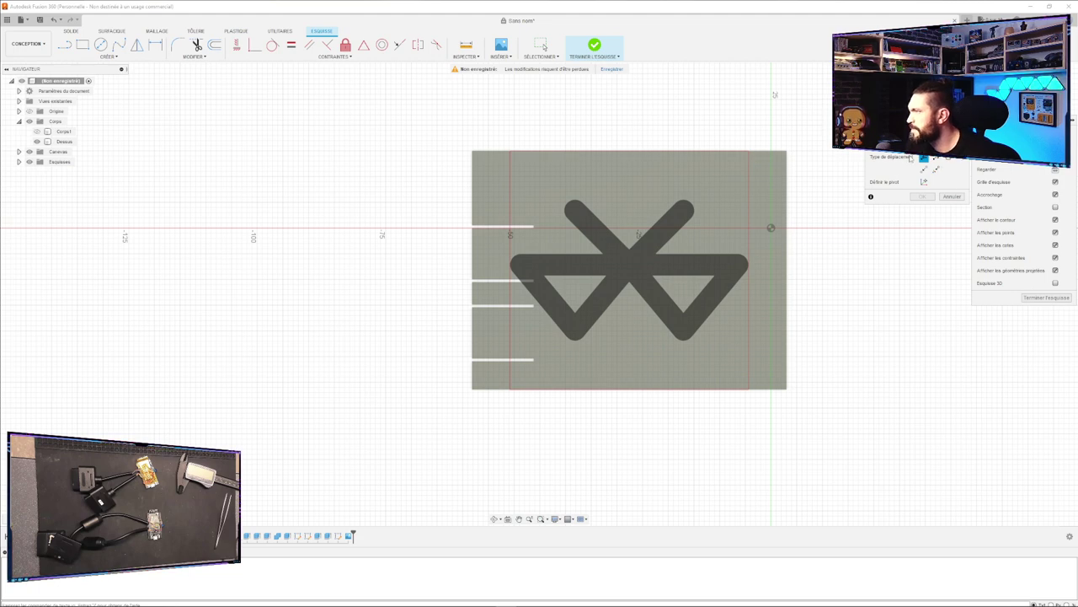
left_click(949, 196)
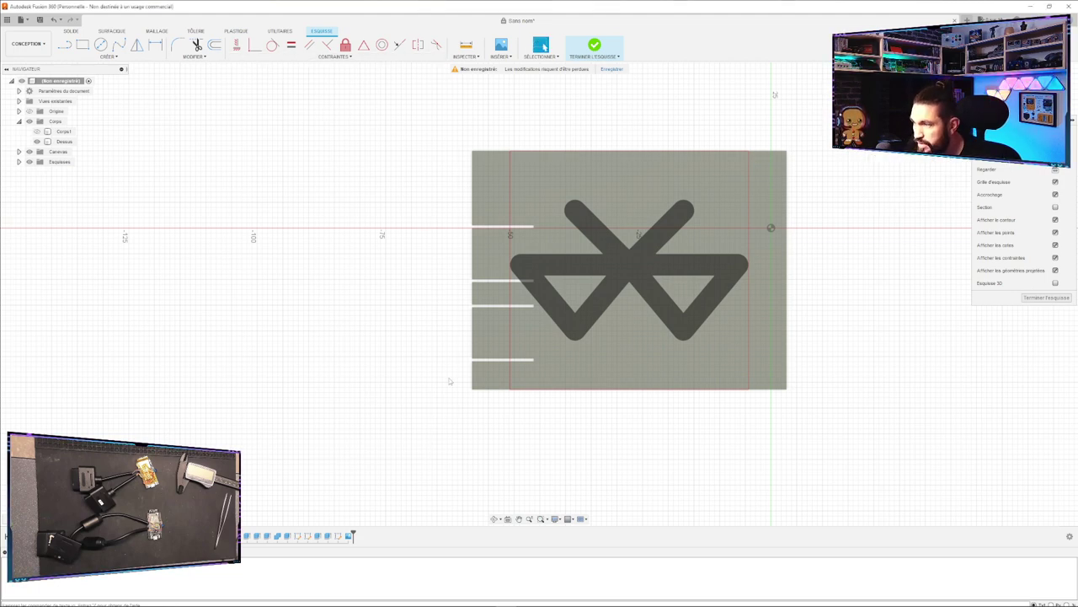
left_click(348, 535)
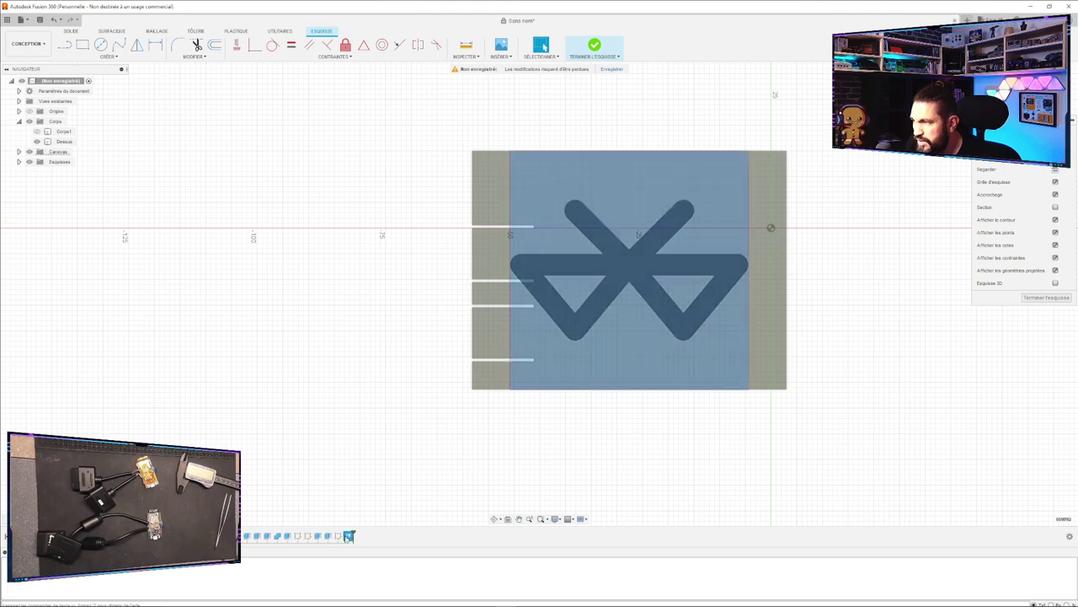
left_click(196, 57)
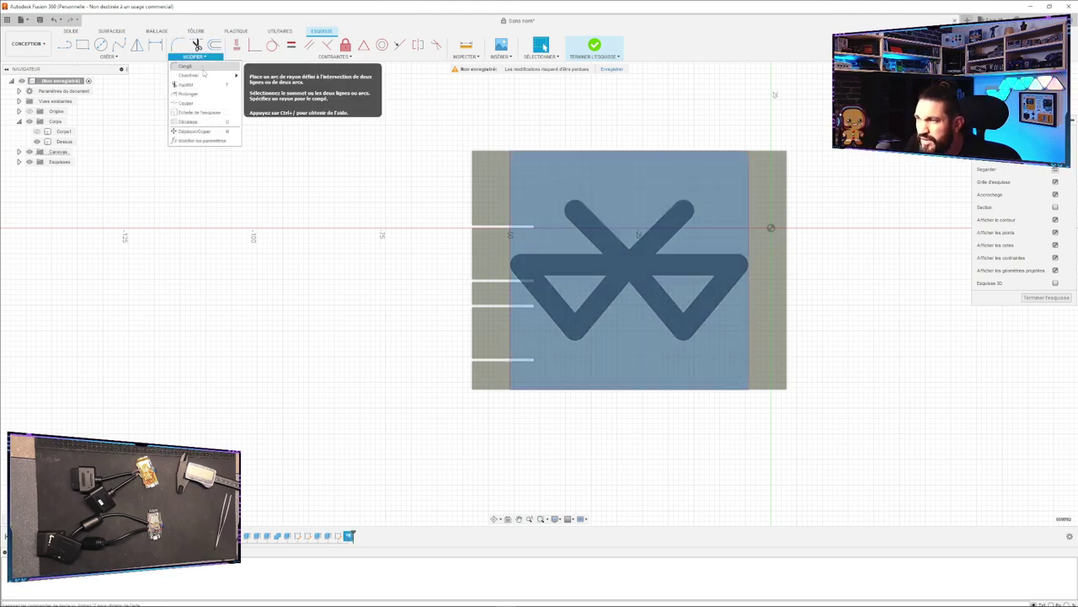
left_click(202, 112)
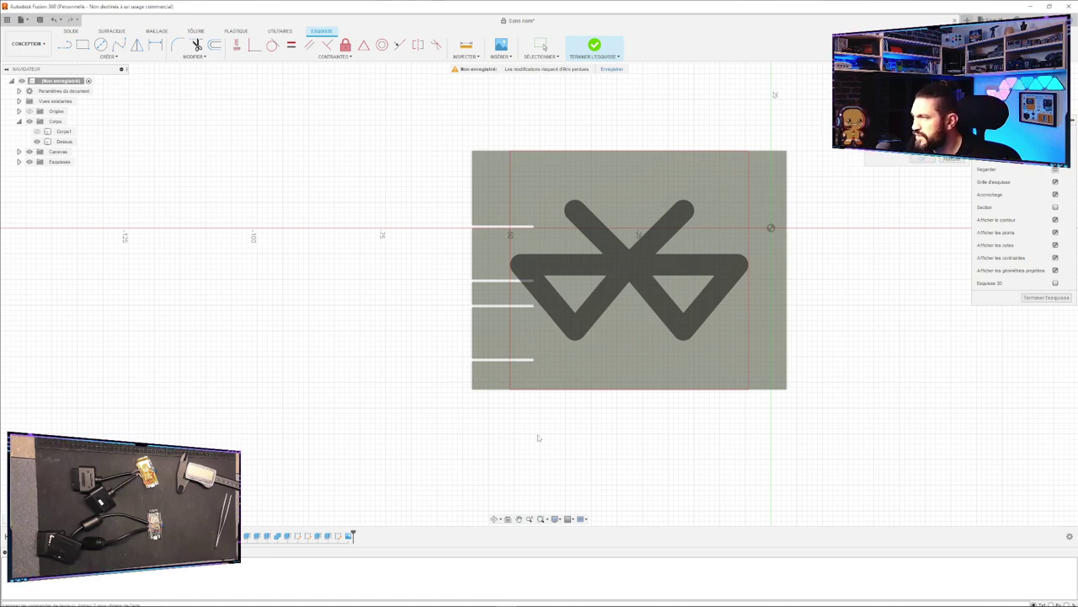
left_click_drag(459, 103, 766, 421)
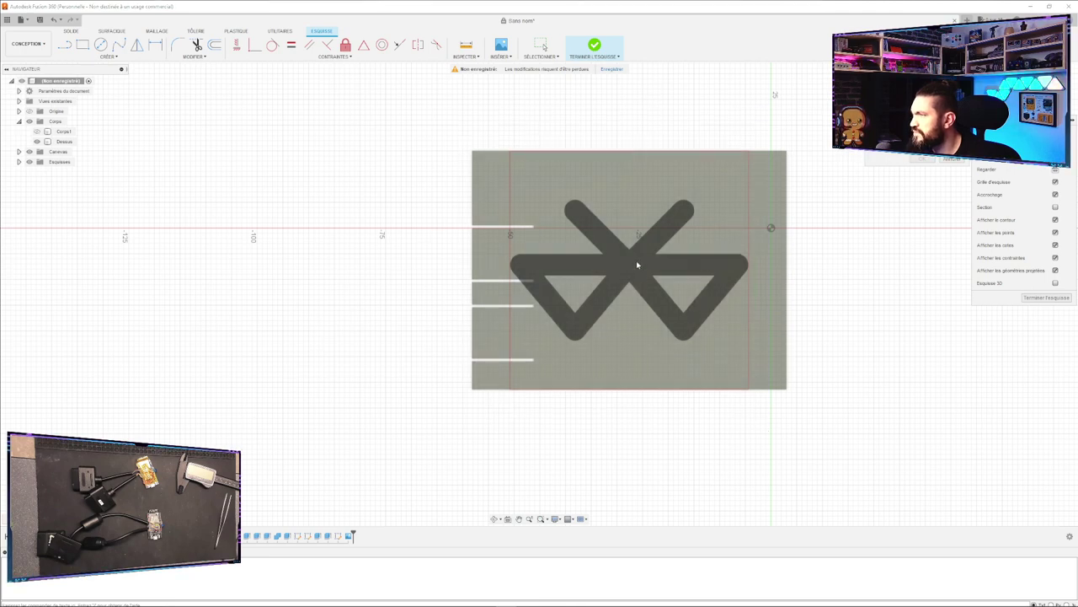
mouse_move(503, 412)
middle_mouse_down("shift")
mouse_move(491, 410)
mouse_move(505, 385)
mouse_move(506, 447)
mouse_move(656, 495)
mouse_move(548, 308)
mouse_move(460, 333)
mouse_move(502, 310)
mouse_move(498, 331)
middle_mouse_up("shift")
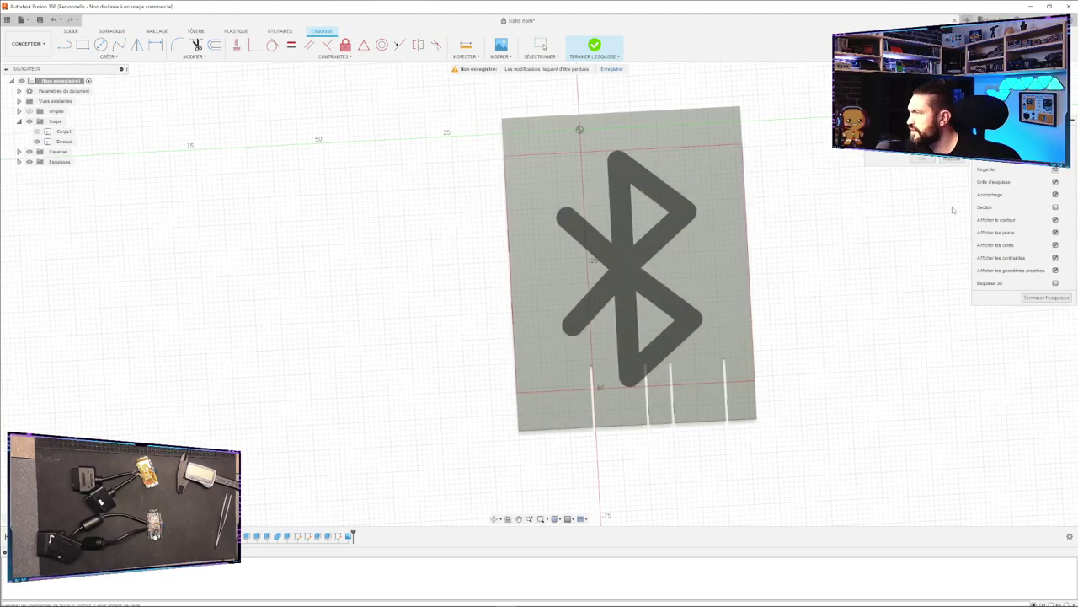
Edit the Bluetooth logo canvas feature and rotate the image by half a turn.
left_click(644, 272)
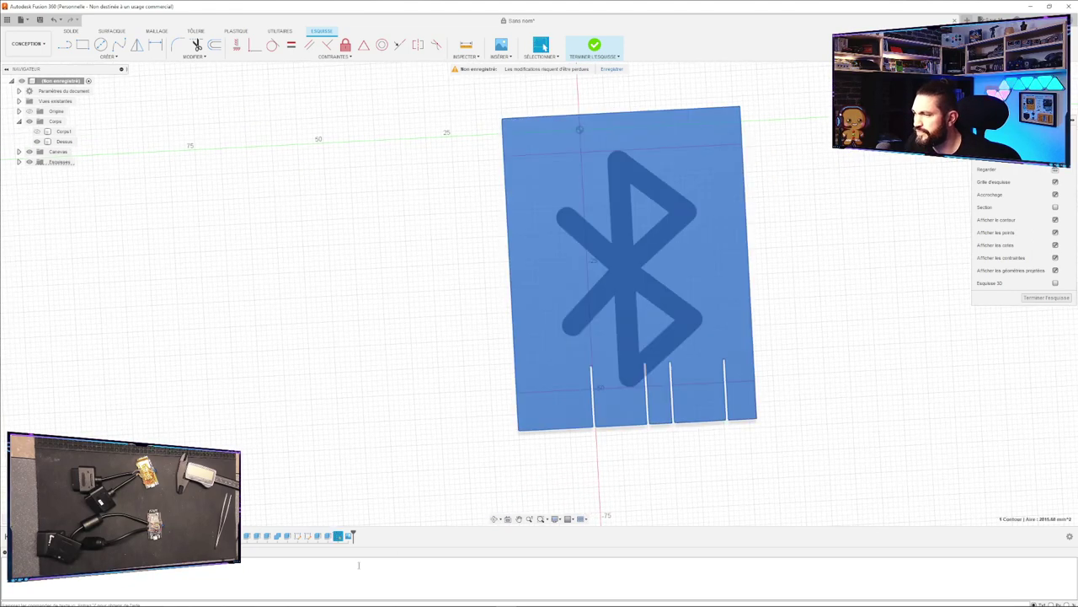
left_click(349, 537)
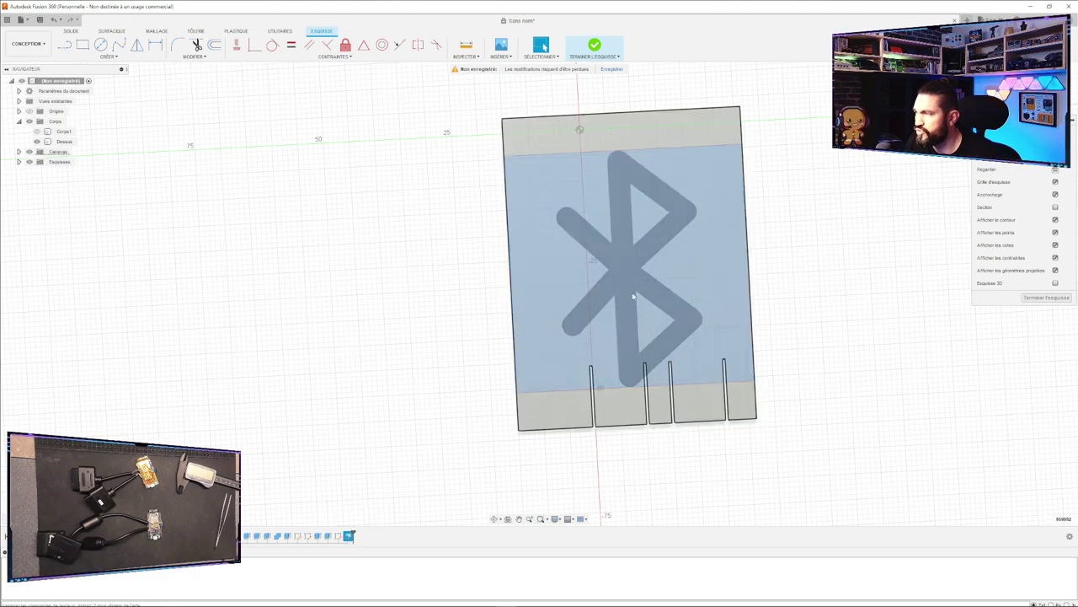
right_click(350, 535)
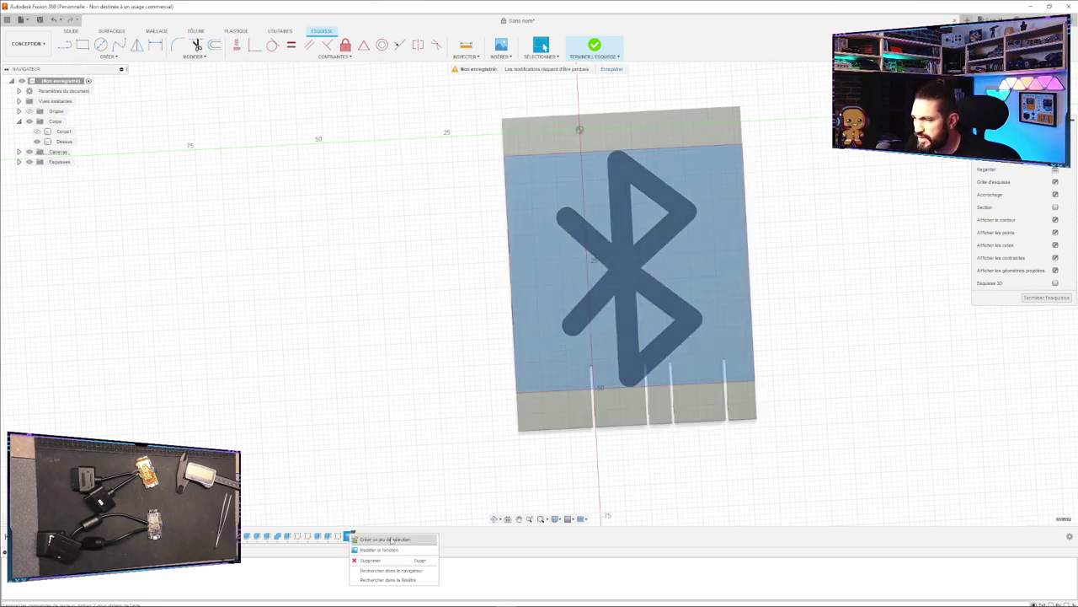
left_click(380, 549)
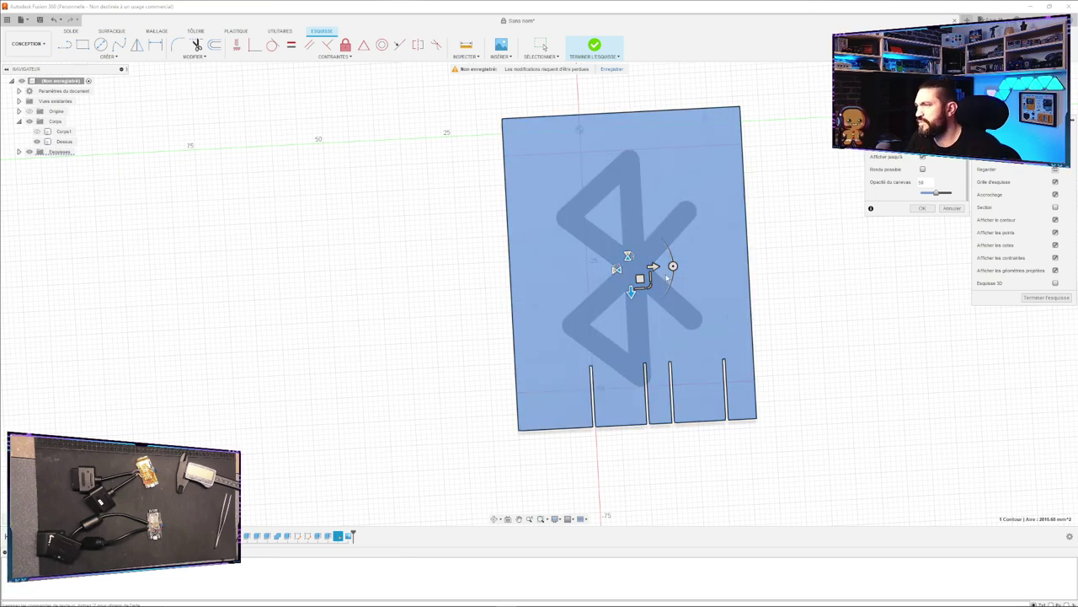
left_click_drag(671, 268, 586, 271)
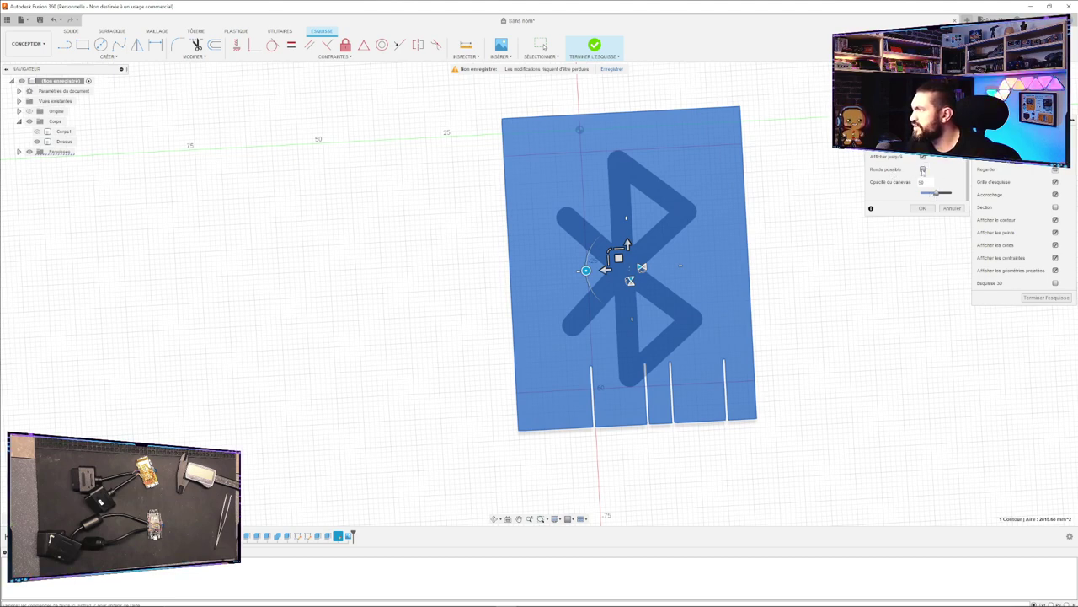
left_click(923, 208)
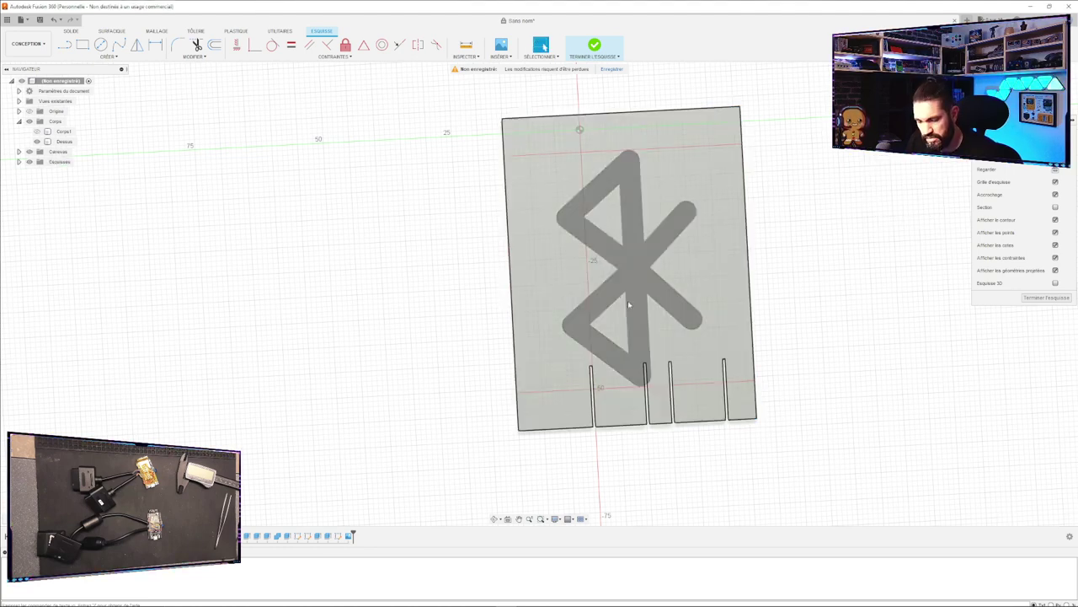
left_click(575, 381)
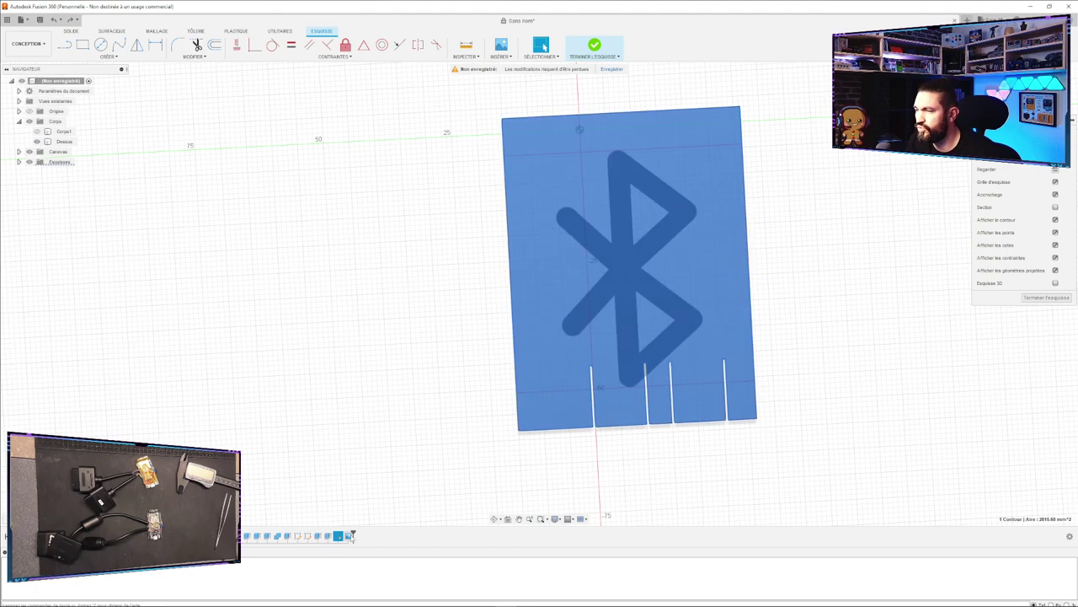
right_click(350, 535)
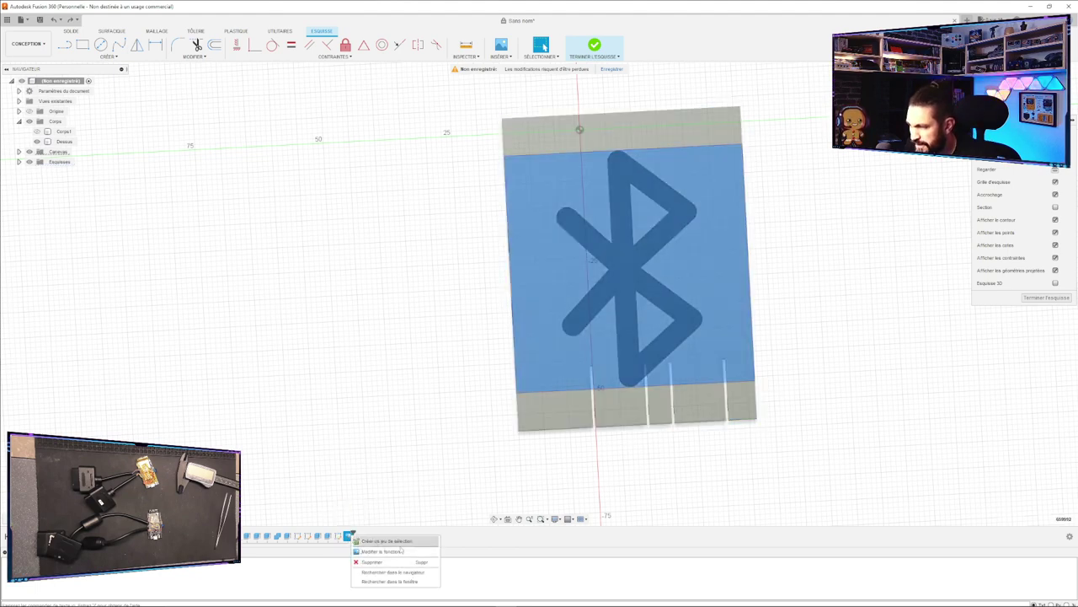
left_click(352, 212)
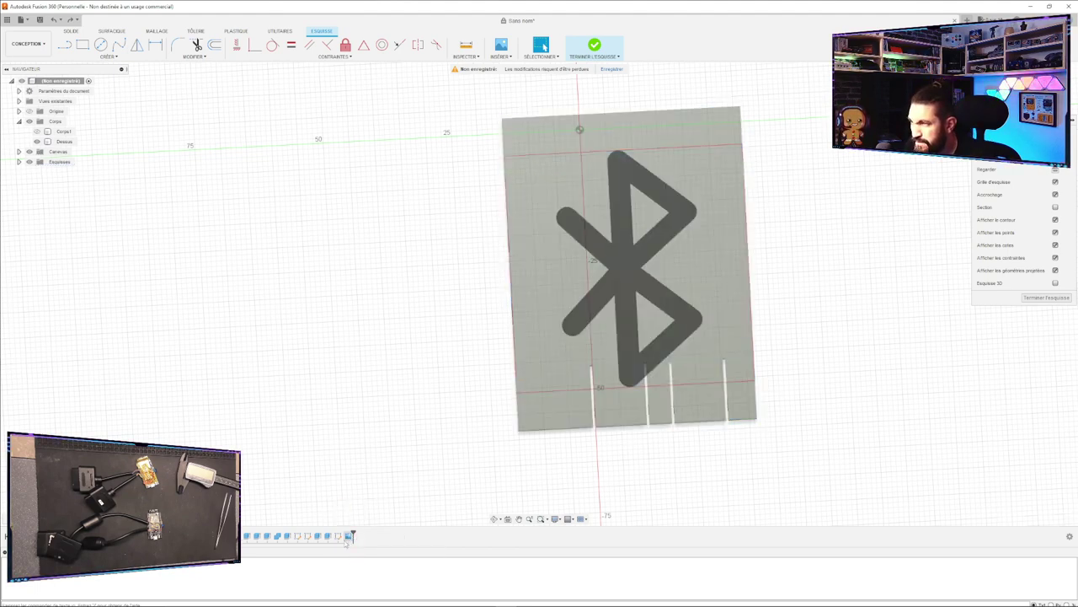
Try to resize the Bluetooth logo canvas with Sketch Scale.
left_click(351, 536)
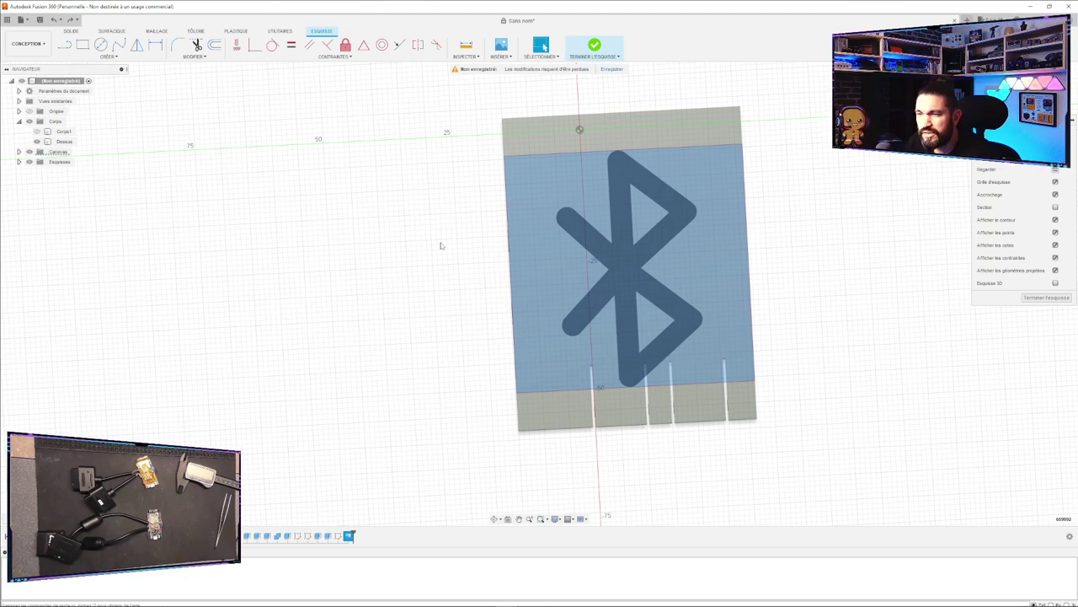
right_click(630, 258)
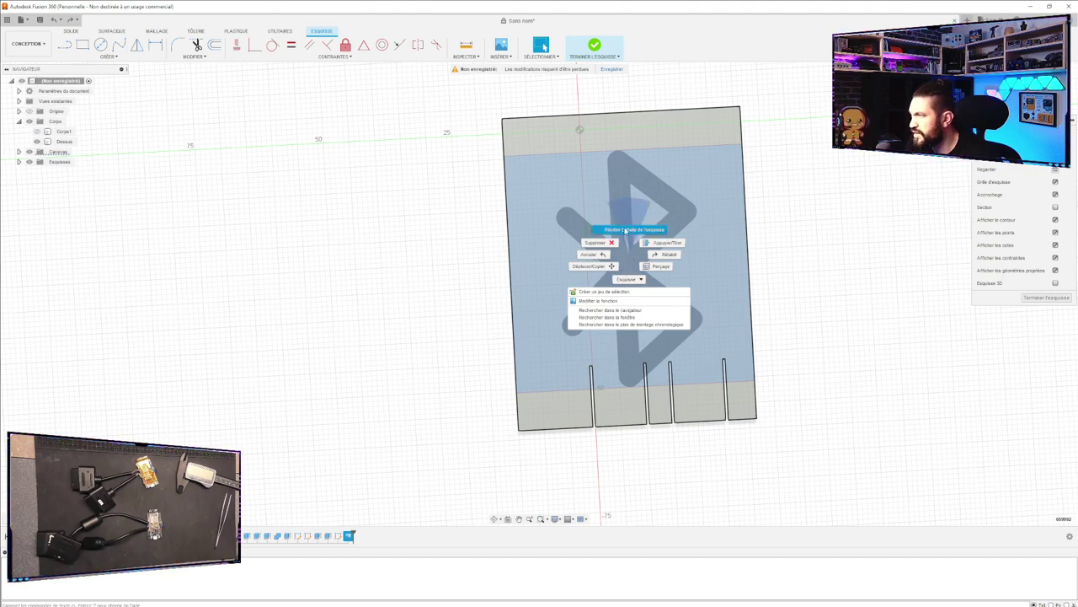
left_click(625, 230)
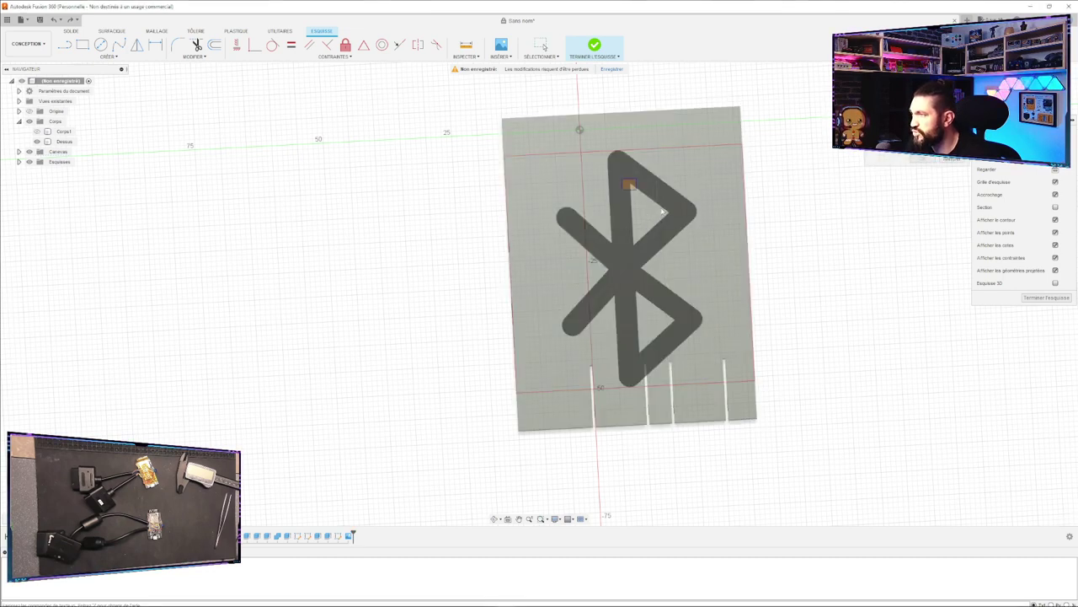
key("Escape")
left_click(579, 319)
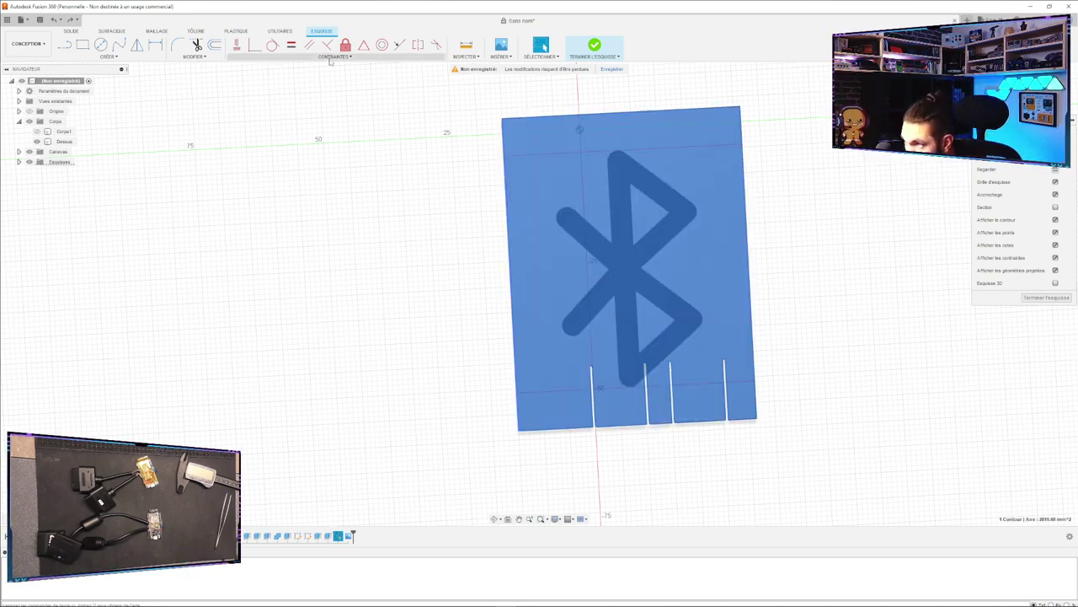
Look in the design parameters for a way to size the Bluetooth logo canvas, and delete the canvas.
left_click(348, 536)
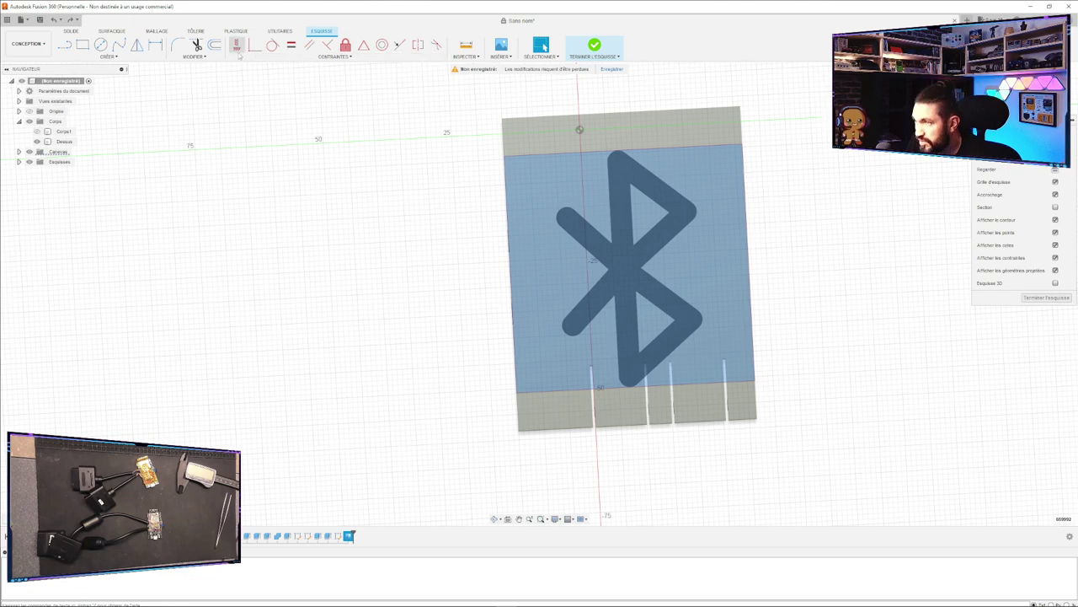
left_click(192, 57)
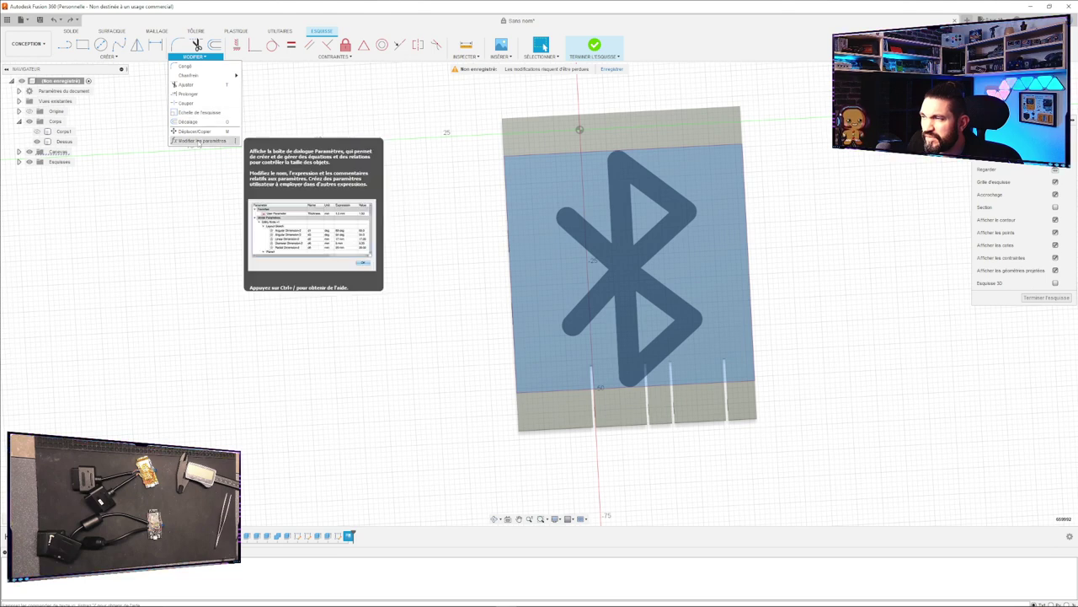
left_click(199, 141)
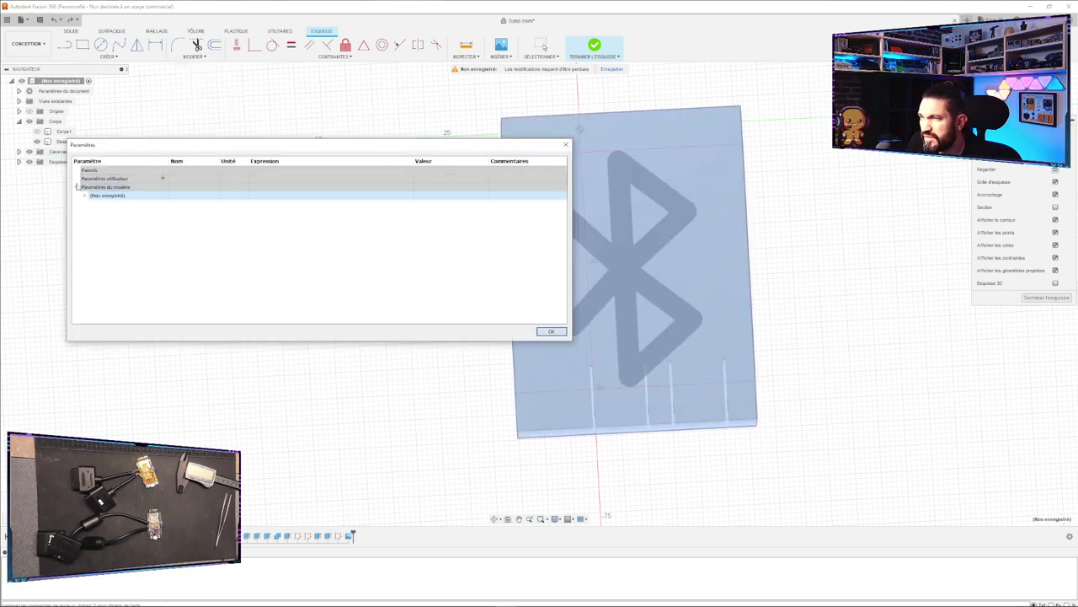
left_click(551, 331)
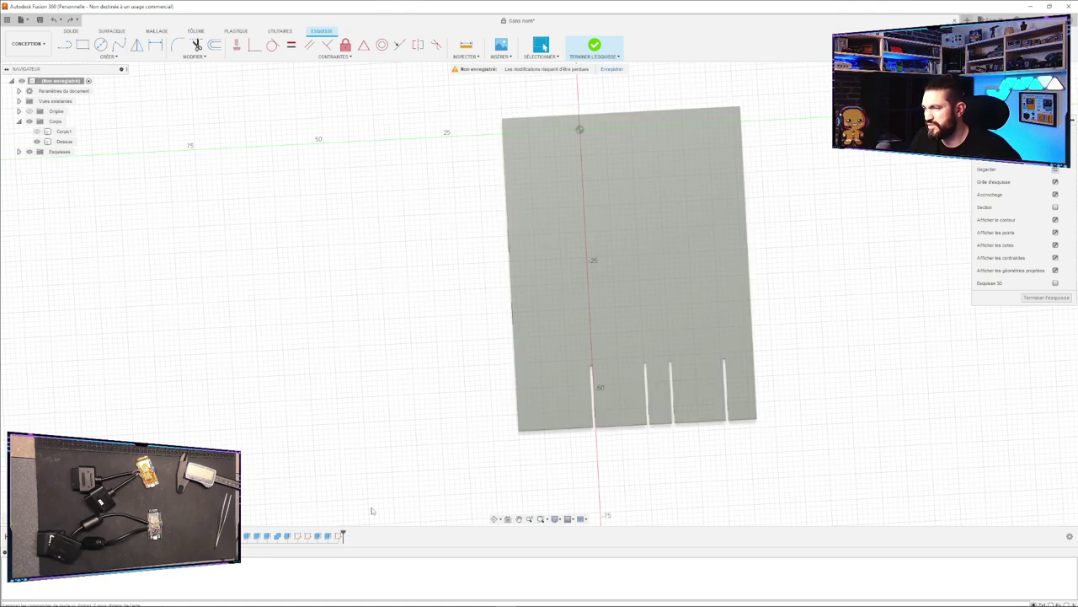
Insert the Bluetooth logo PNG from the computer as a decal and place it on the top body's outer face.
left_click(501, 57)
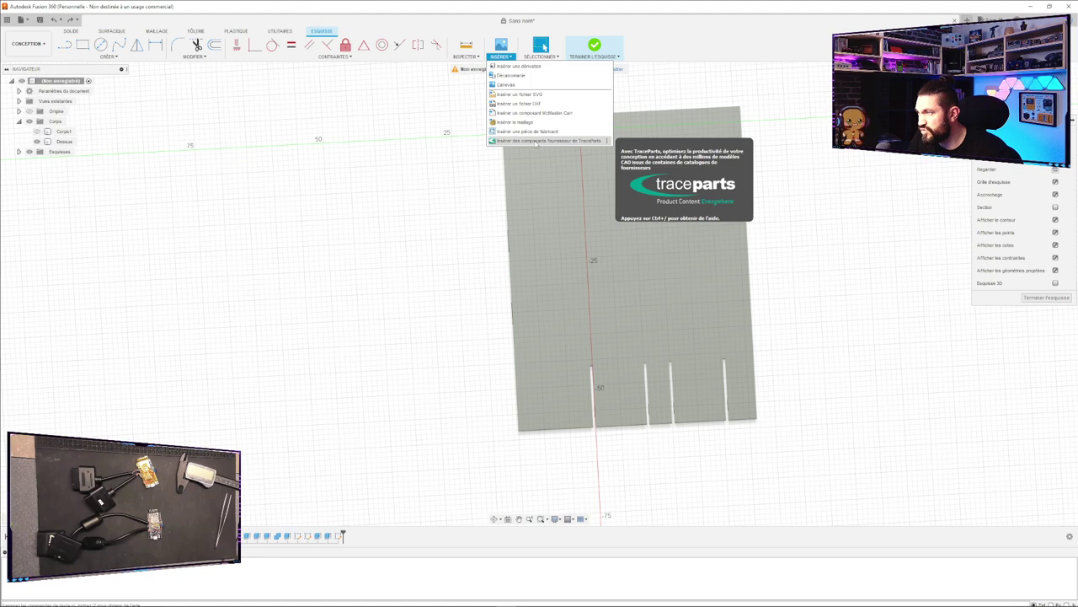
left_click(518, 78)
left_click(433, 396)
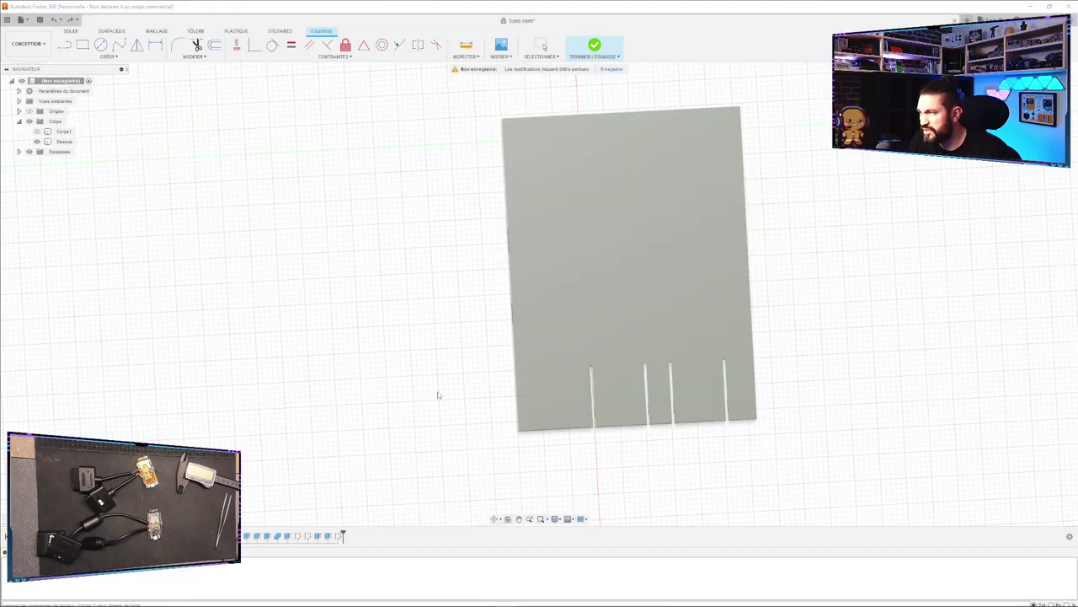
double_click(194, 89)
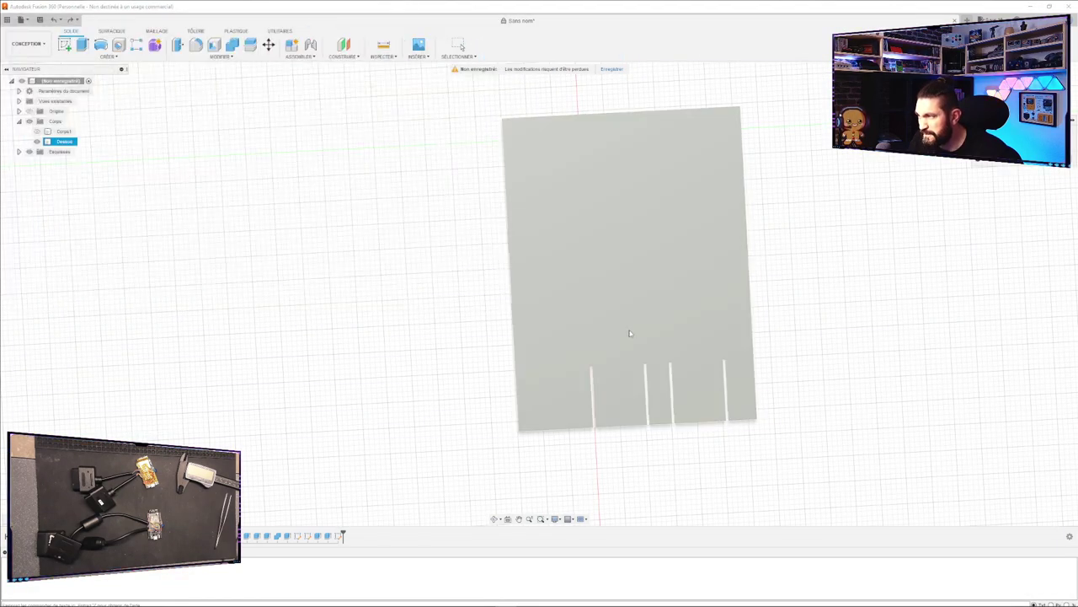
left_click(608, 328)
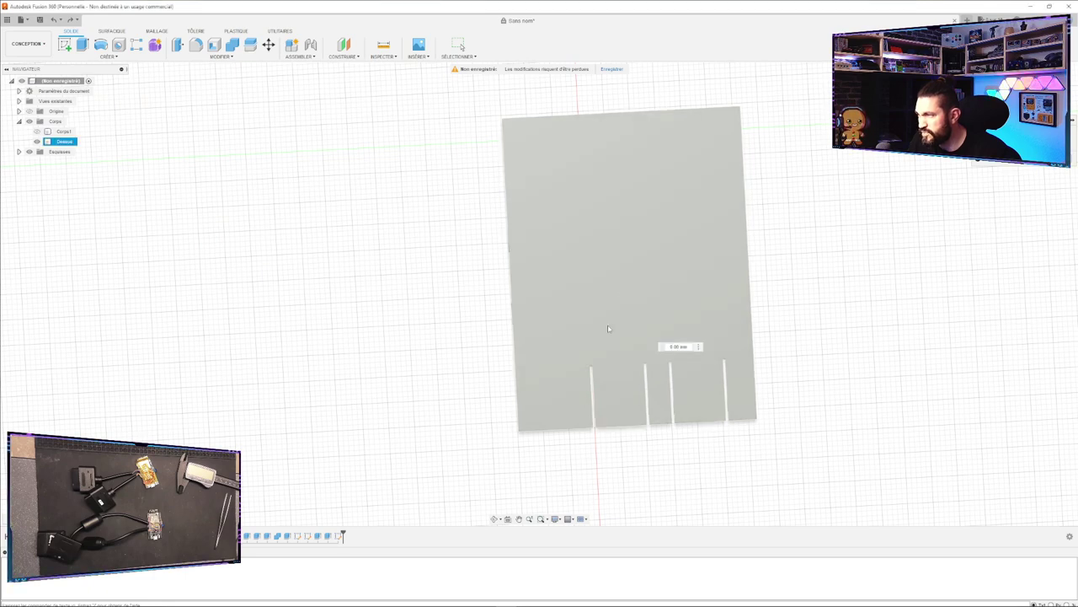
Rotate the decal 90 degrees and move it about 14 mm in X and 8 mm in Y, trying its flips.
left_click_drag(652, 324, 606, 281)
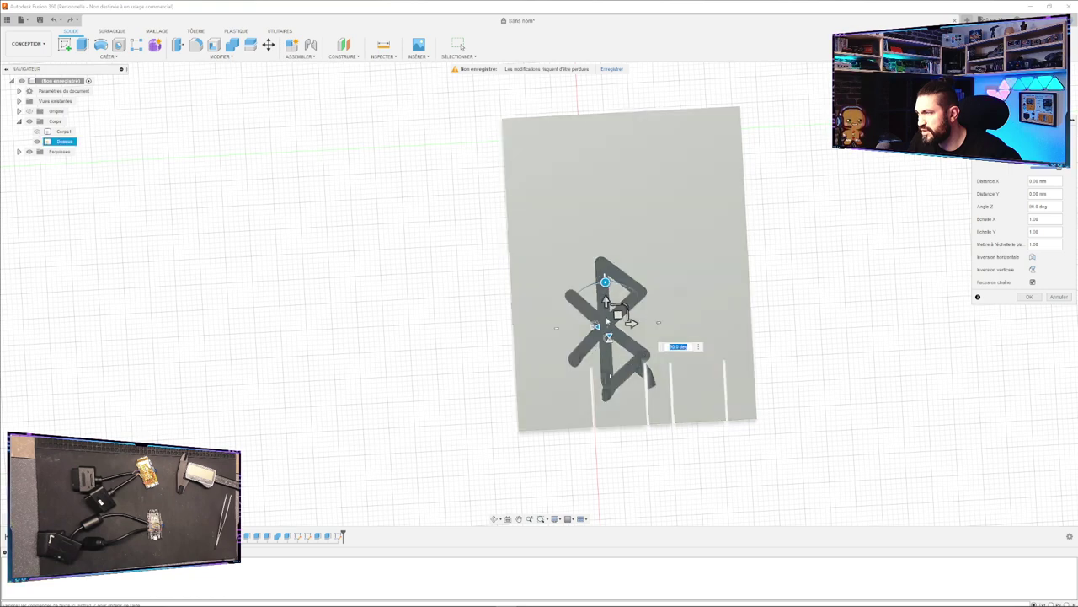
left_click_drag(619, 315, 689, 270)
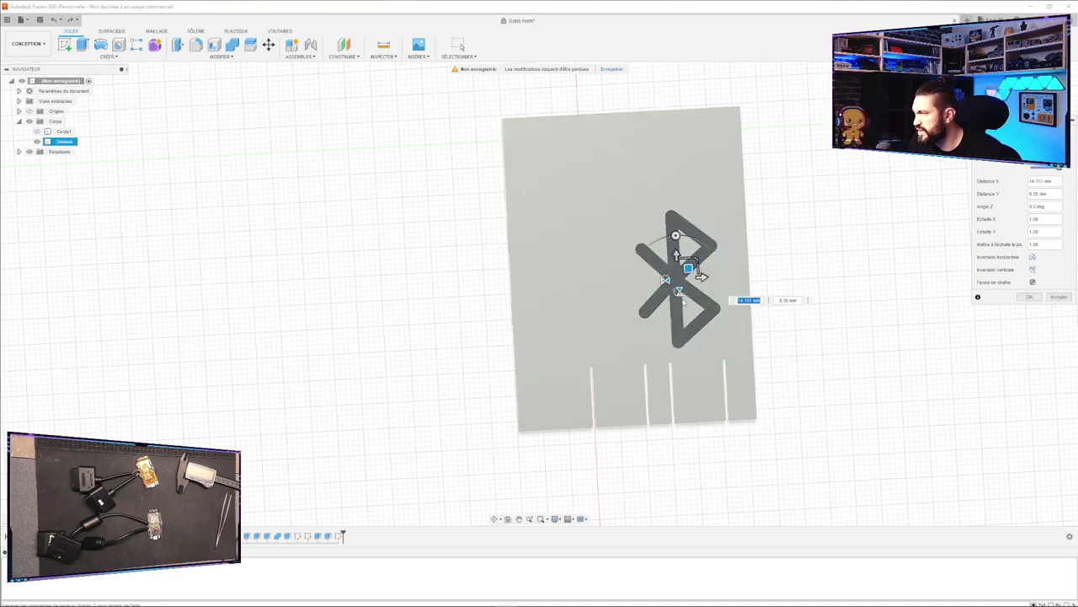
left_click(679, 292)
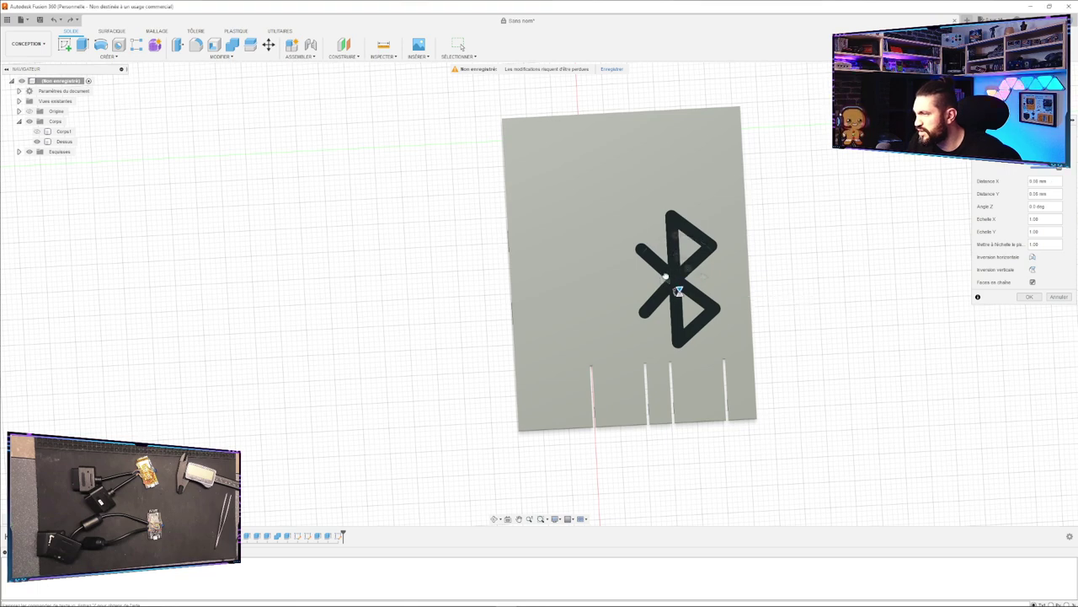
left_click(665, 279)
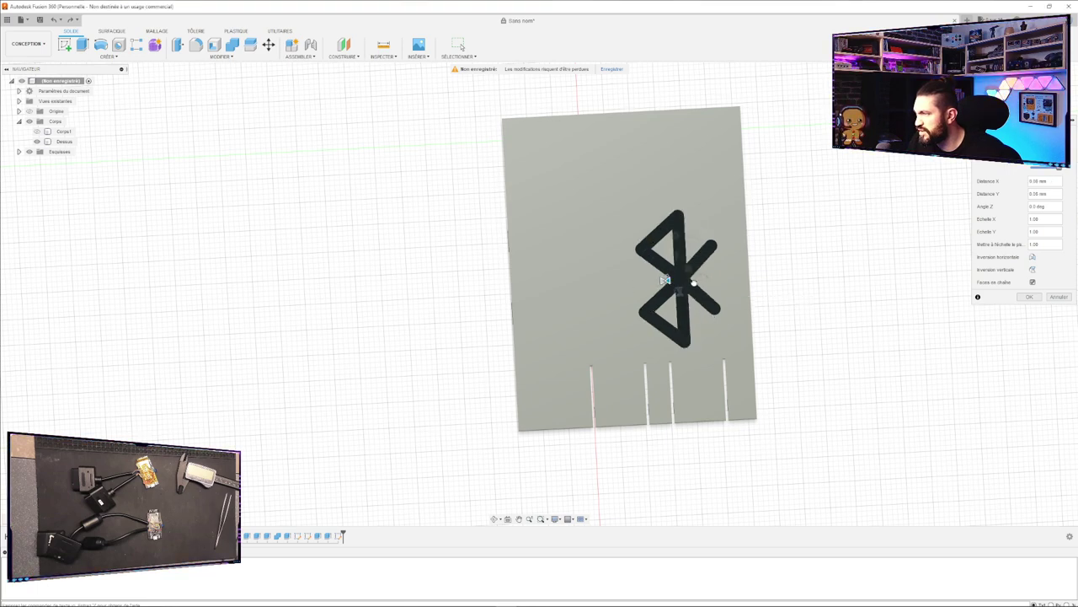
left_click(665, 280)
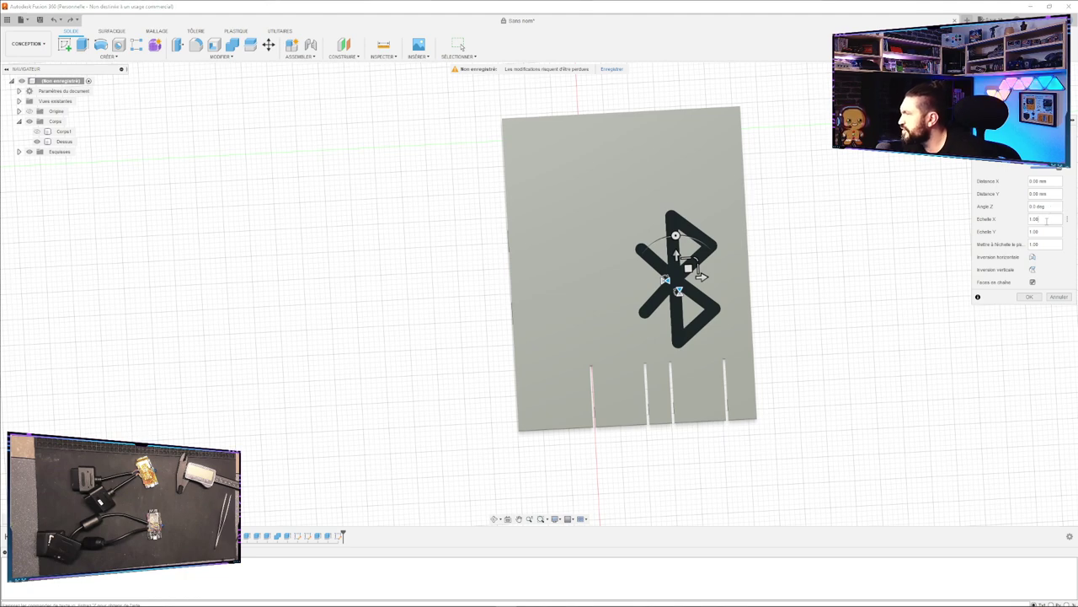
Scale the decal to 0.5 in X and Y and move it between the two rightmost slots.
left_click_drag(1047, 221, 966, 266)
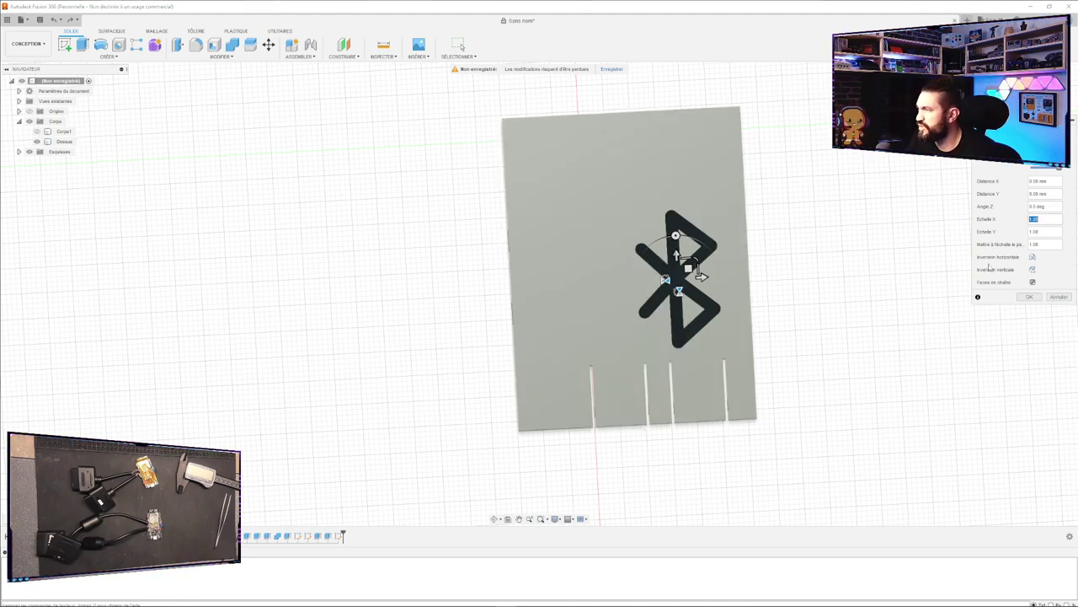
type("0.5")
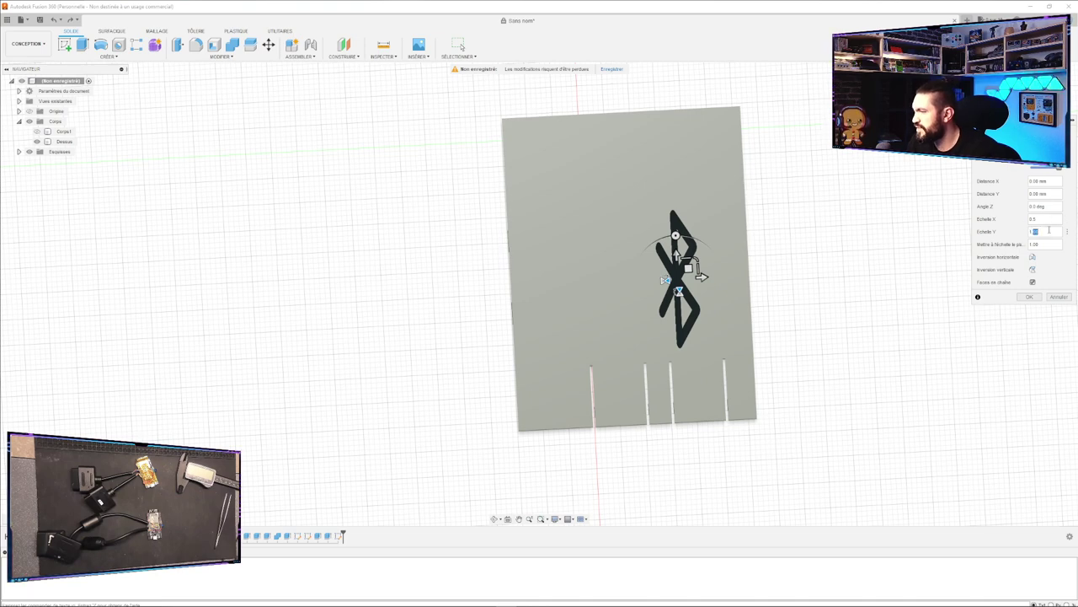
type("0")
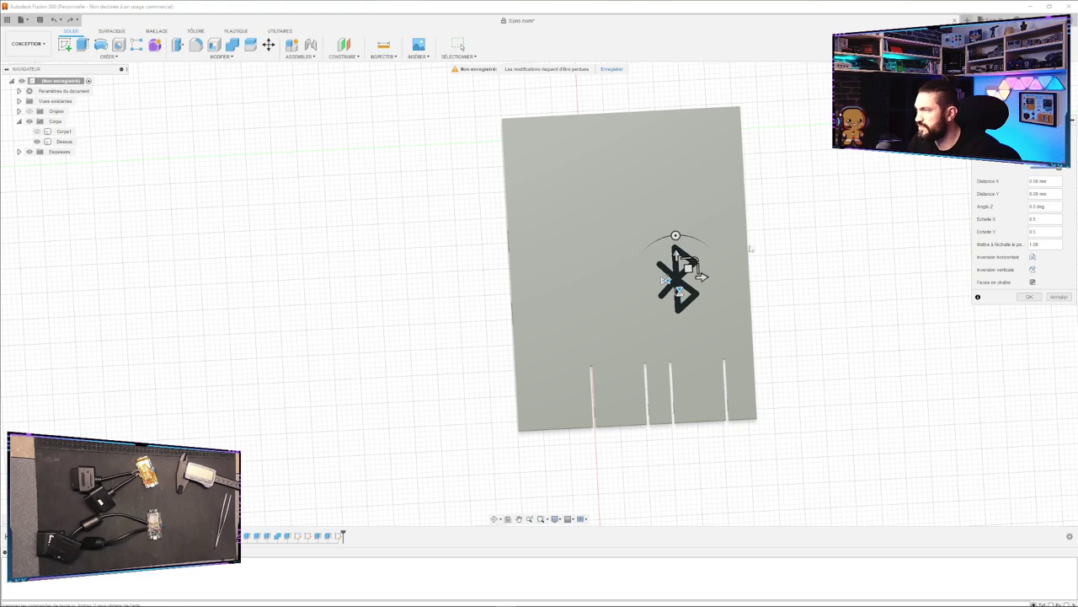
left_click_drag(690, 266, 706, 369)
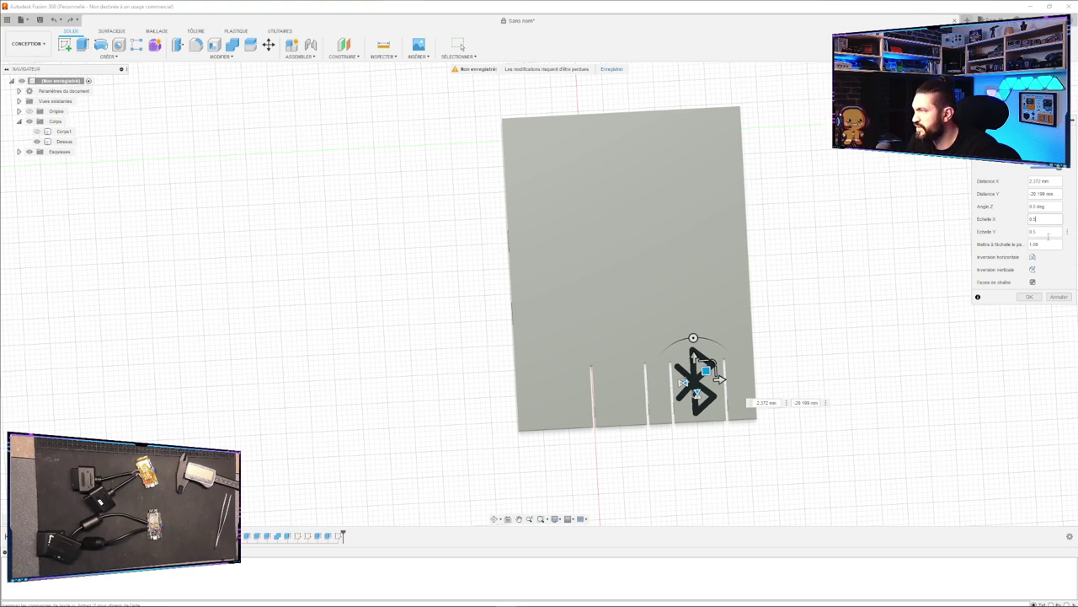
Try X and Y scale values of 0.4 and 0.45 on the decal, and cancel its placement.
left_click(1044, 232)
type("0.4")
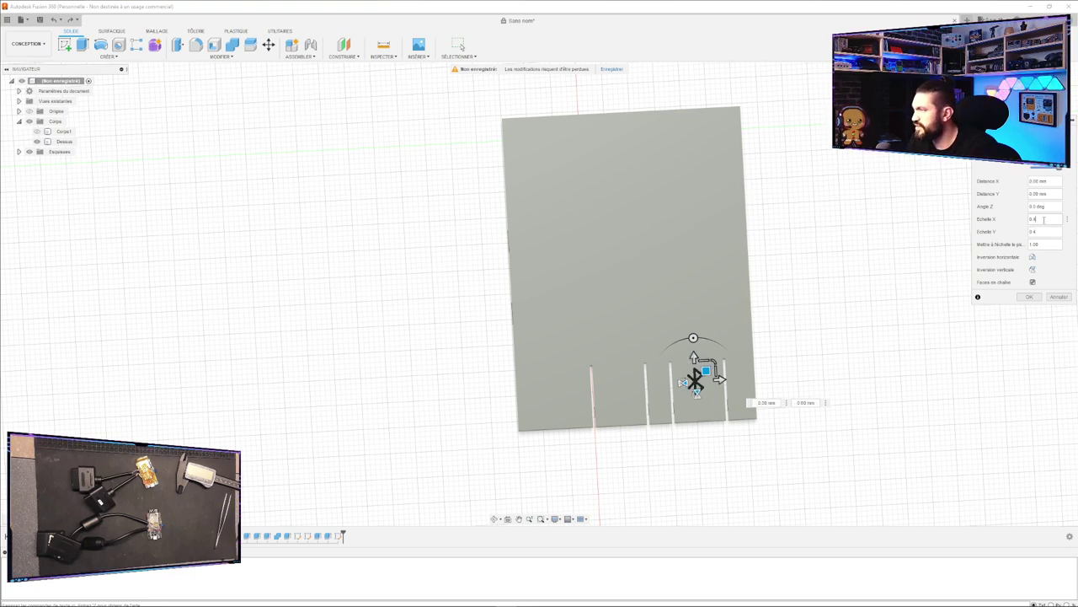
left_click_drag(706, 370, 708, 378)
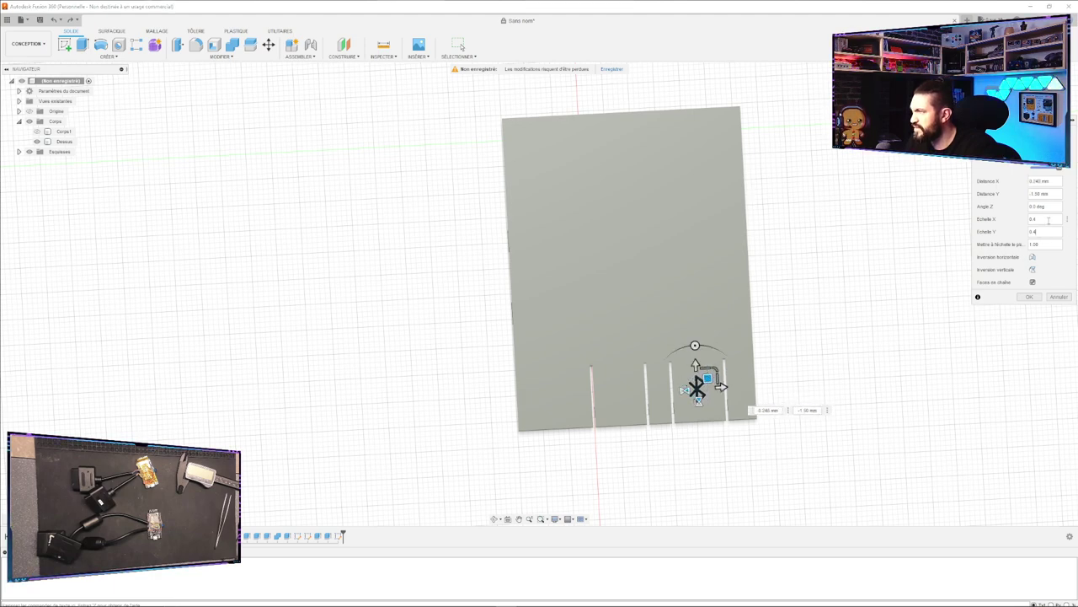
type("5")
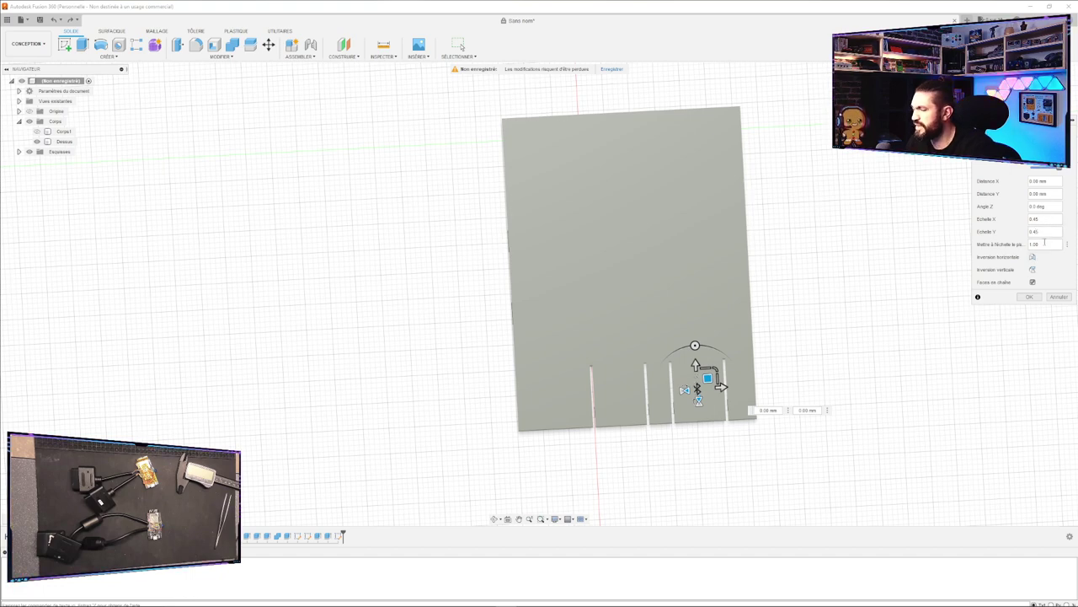
left_click(1060, 297)
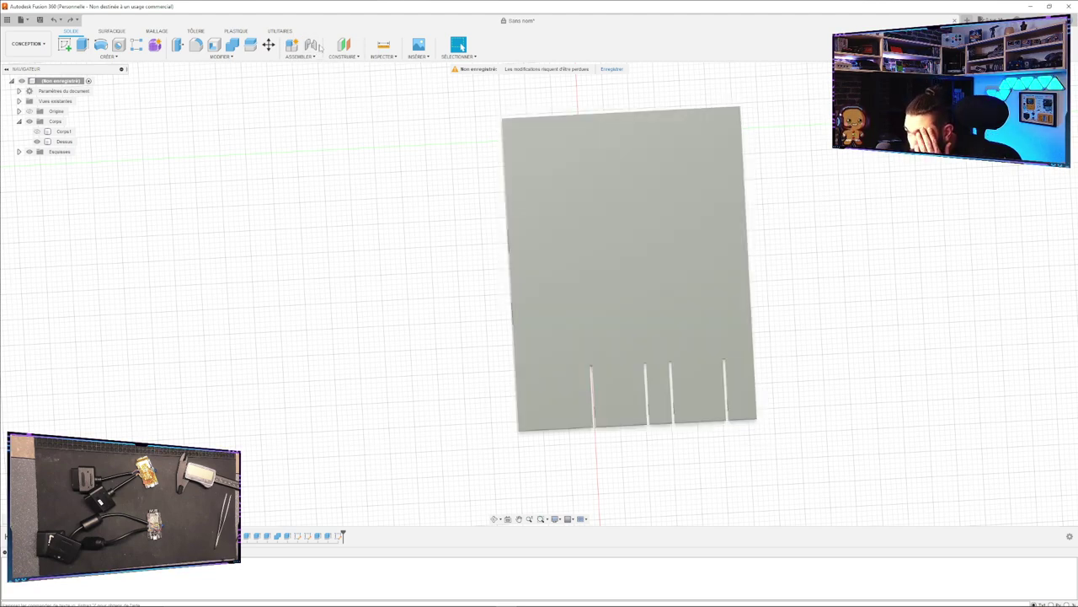
Insert the Bluetooth logo PNG from the BlueRetro folder as a decal on the top body's outer face and rotate it 90 degrees.
left_click(414, 57)
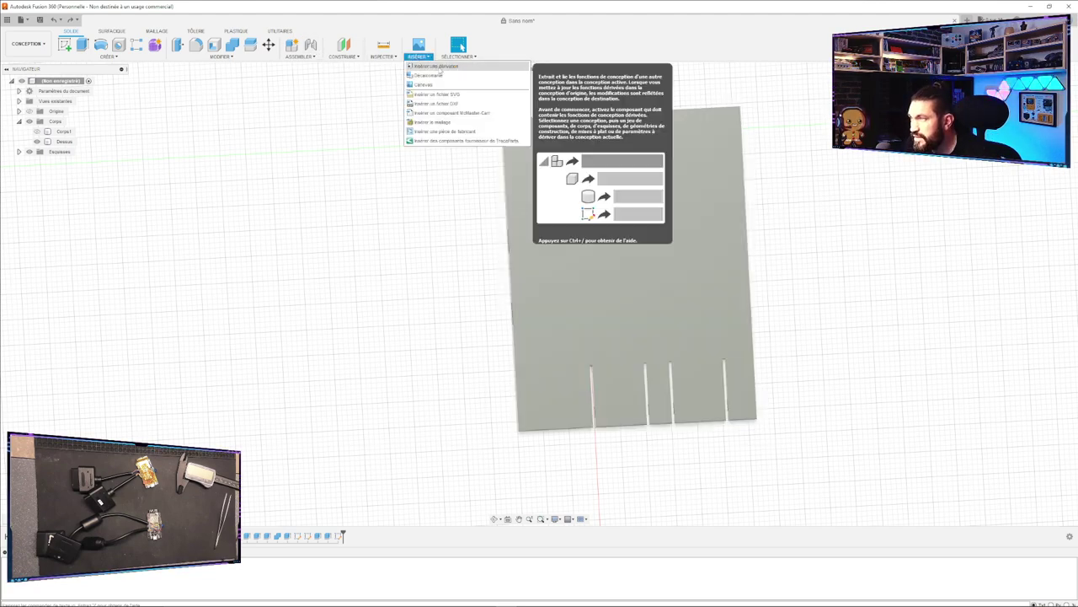
left_click(428, 84)
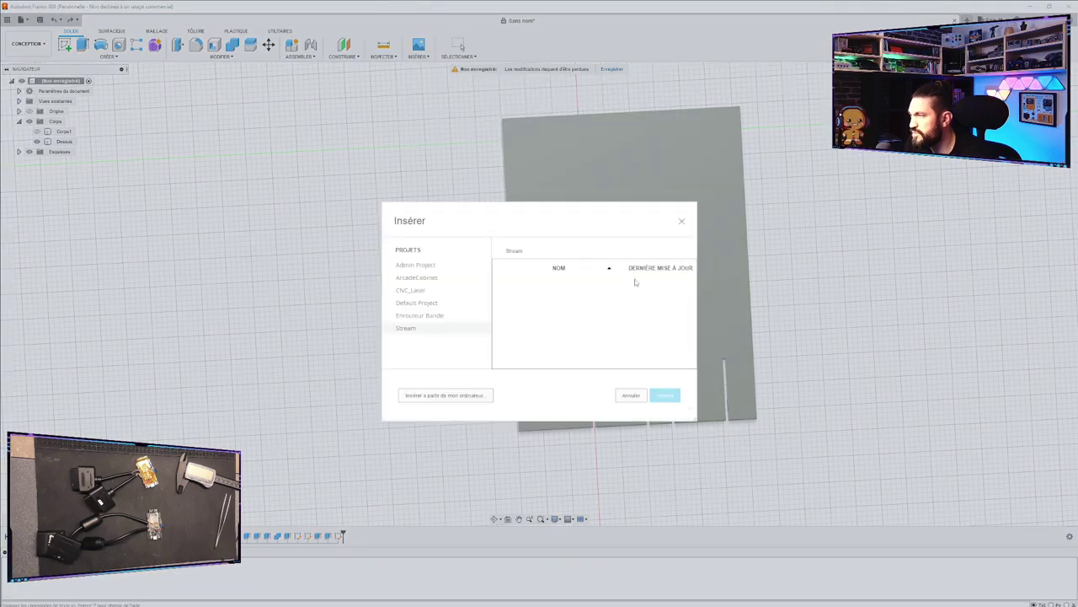
left_click(442, 396)
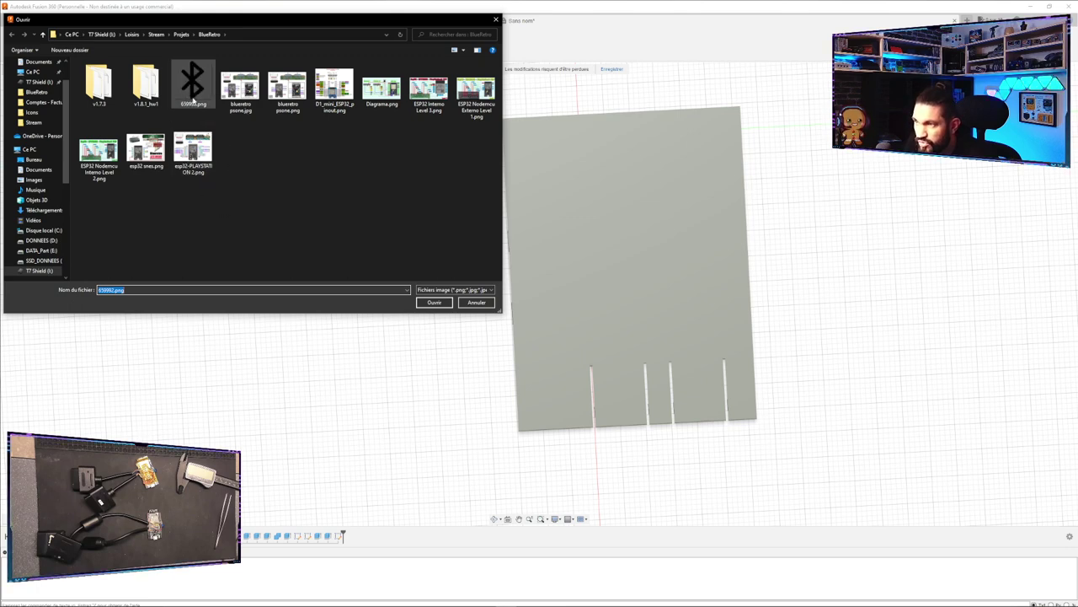
double_click(192, 86)
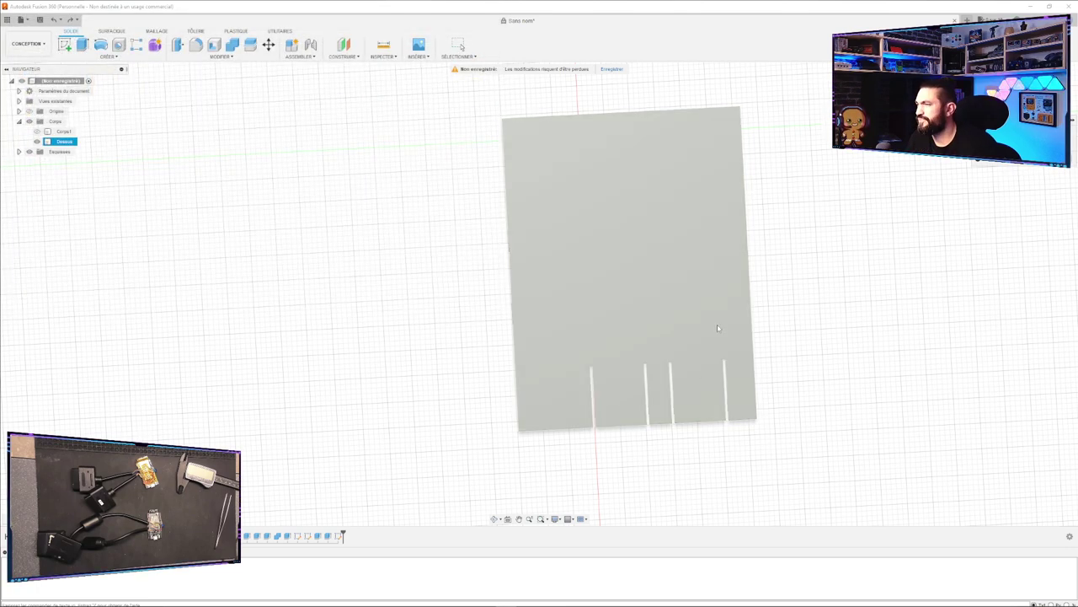
left_click(639, 271)
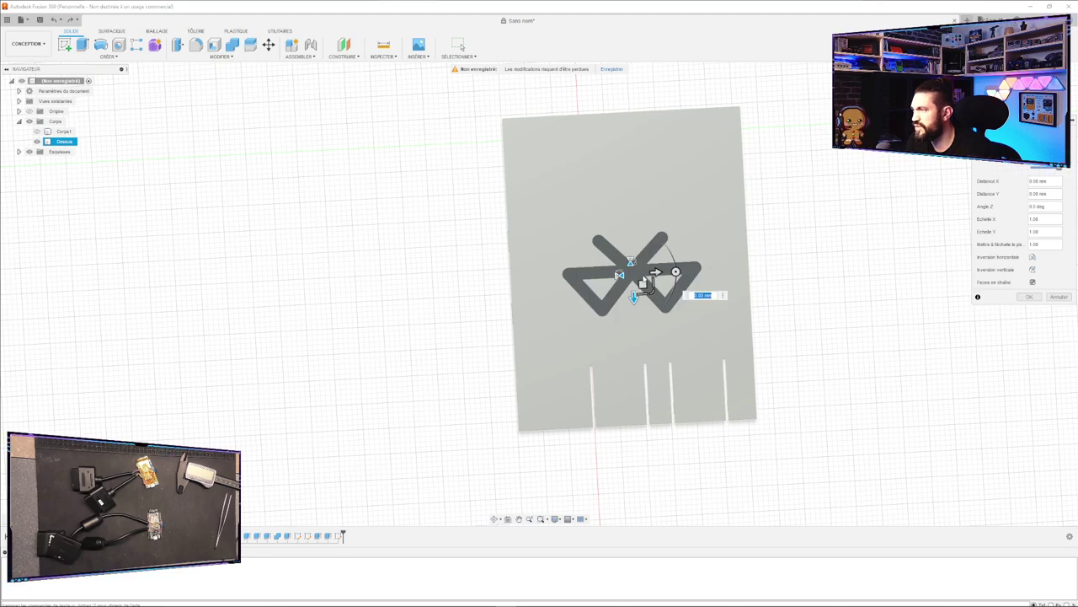
left_click_drag(682, 274, 630, 231)
Scale the decal to 0.4 in X and Y and move it about 11.5 mm in X and -22.9 mm in Y, between the two rightmost slots.
left_click_drag(1043, 220, 981, 226)
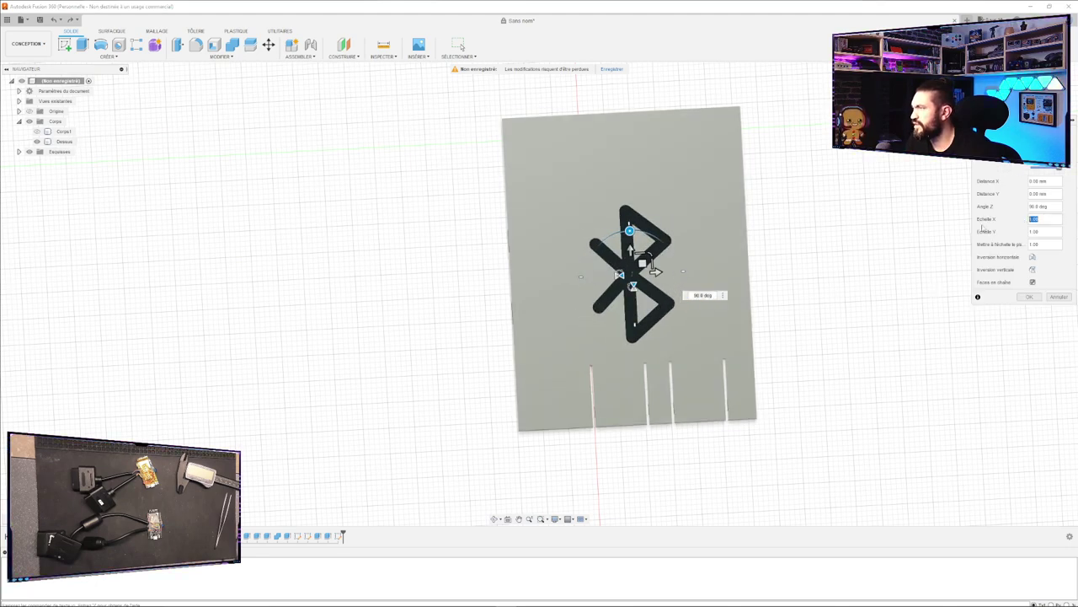
type("0")
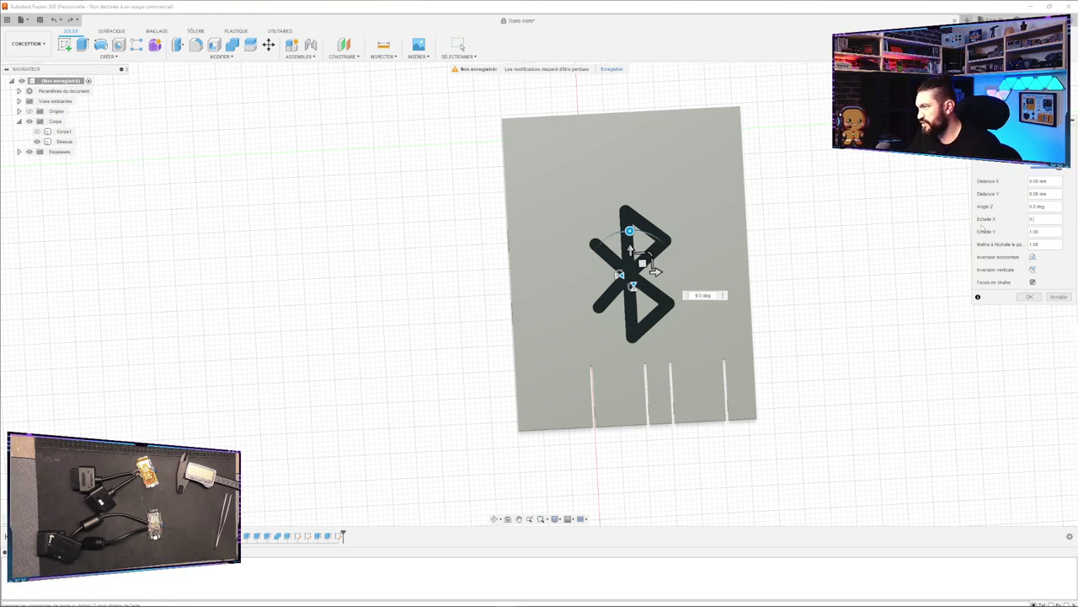
type(".4")
type("0")
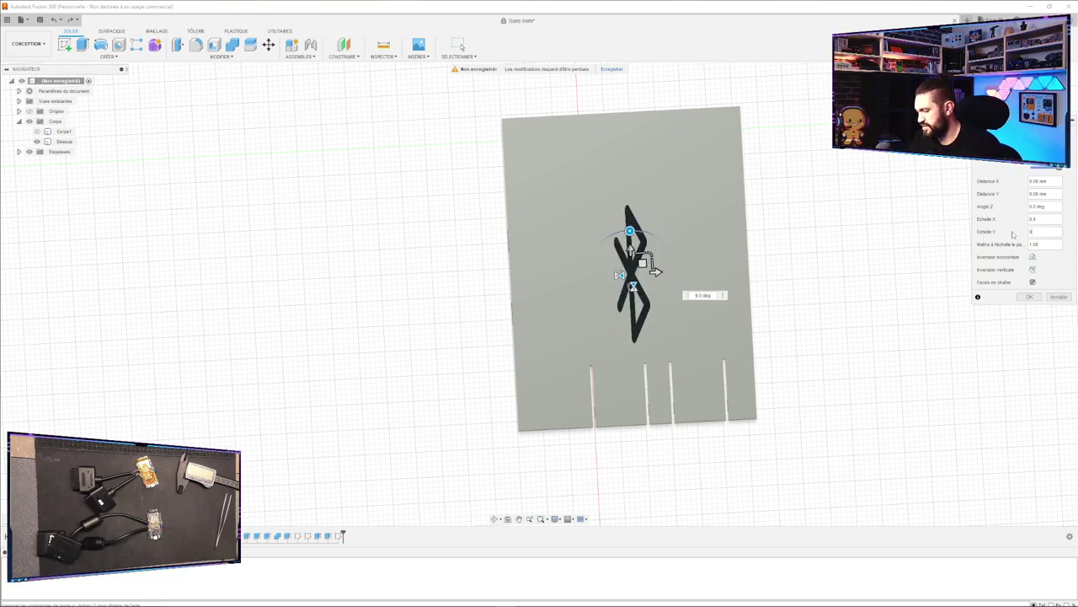
type(".4")
left_click_drag(642, 264, 708, 377)
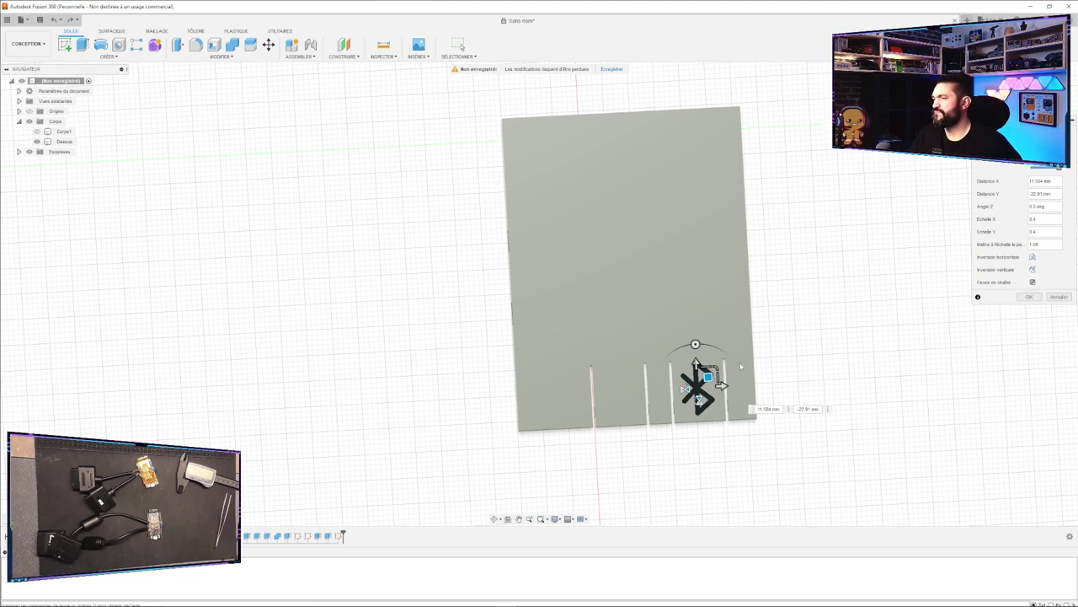
left_click(1029, 296)
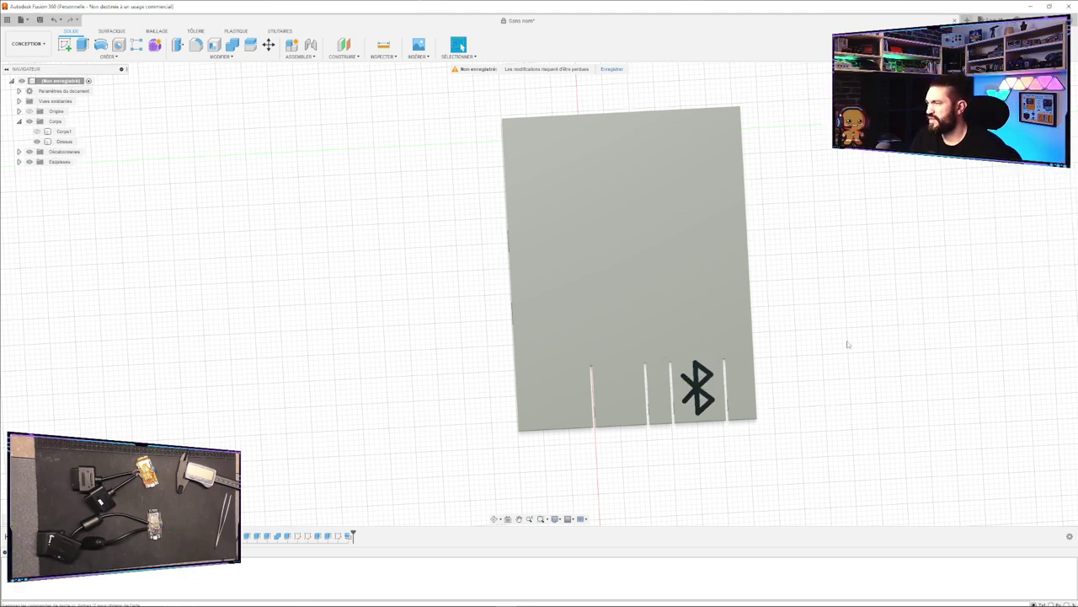
Examine the Bluetooth decal's fit between the slots and the body's inner side, and check the decal's placement settings.
left_click(699, 381)
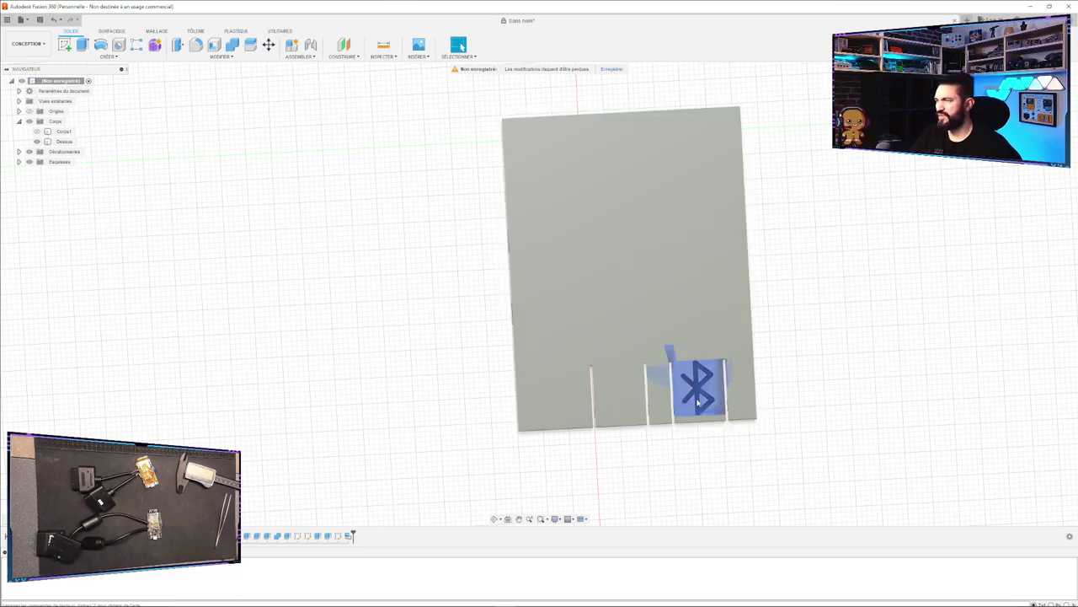
scroll(699, 397, "down", 3)
scroll(695, 401, "up", 6)
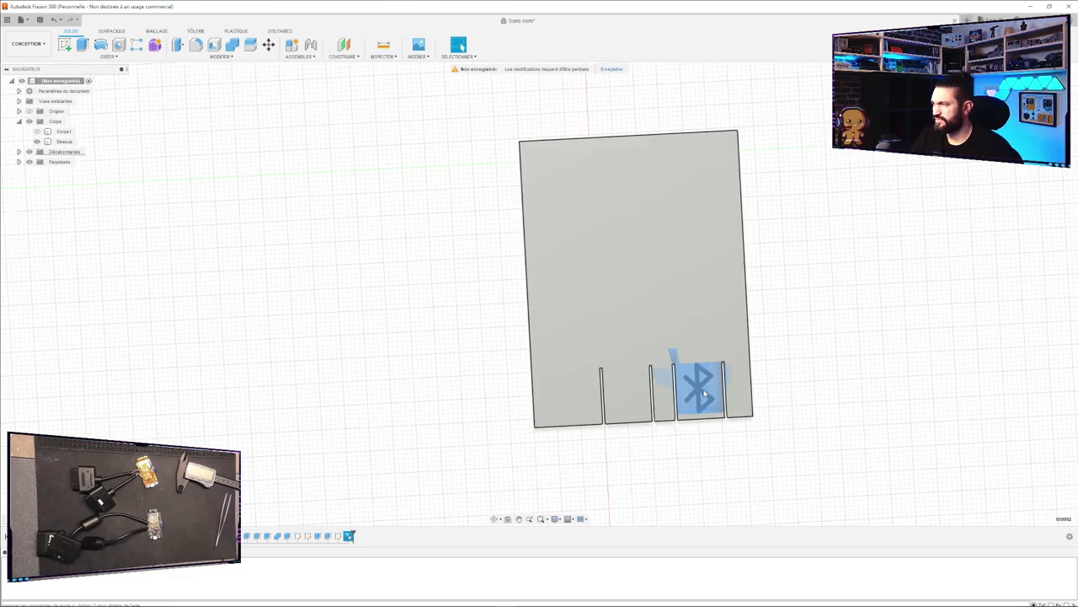
scroll(689, 404, "up", 4)
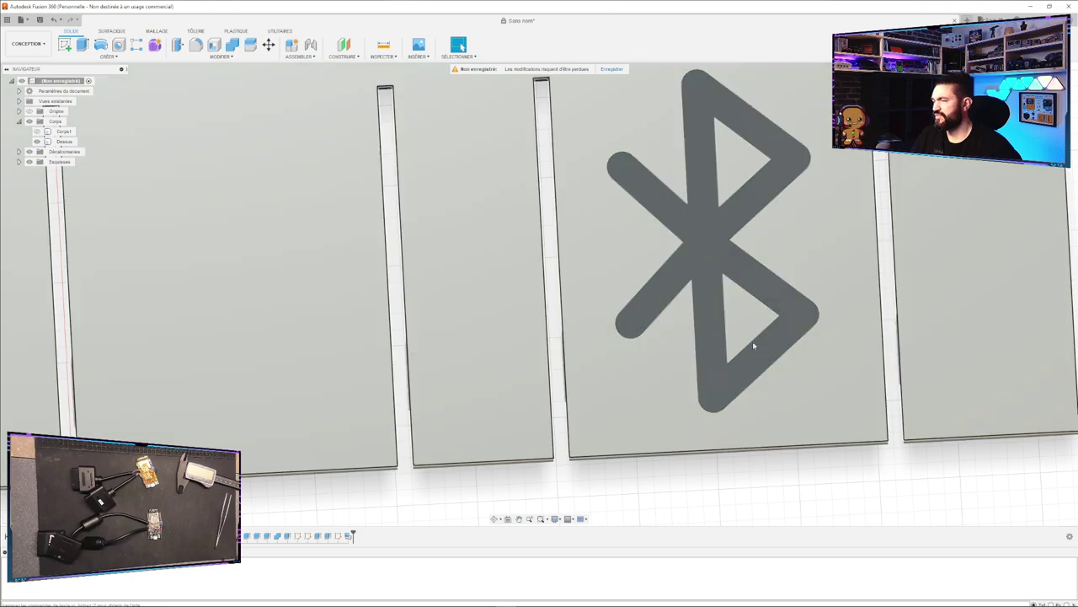
middle_click_drag(753, 341, 788, 430, "shift")
scroll(880, 475, "up", 4)
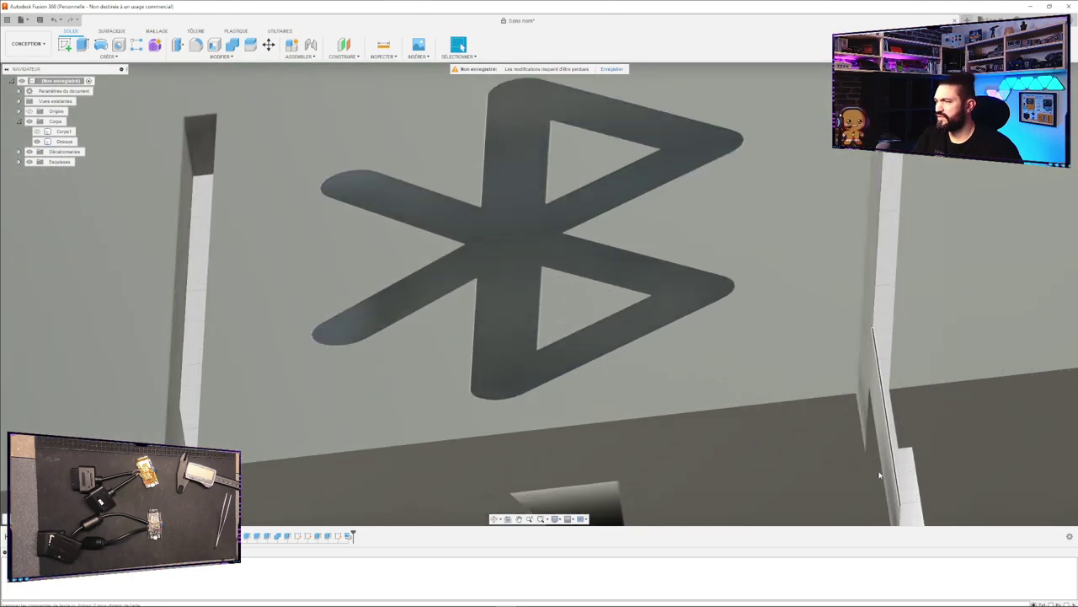
scroll(816, 465, "down", 8)
middle_click_drag(815, 482, 805, 453)
middle_click_drag(774, 485, 809, 353, "shift")
right_click_drag(817, 493, 844, 561)
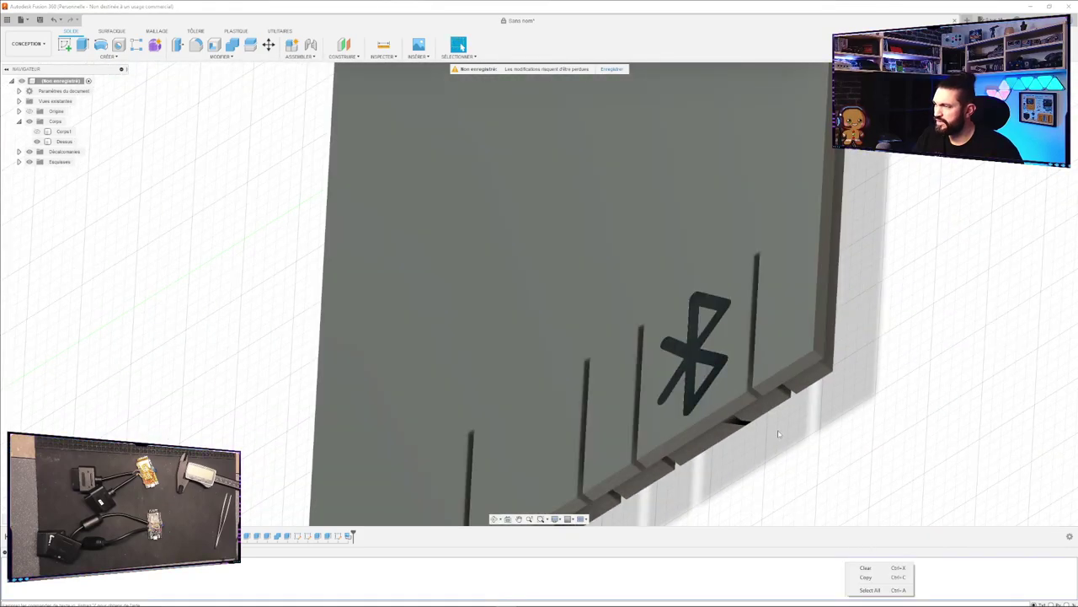
left_click(779, 421)
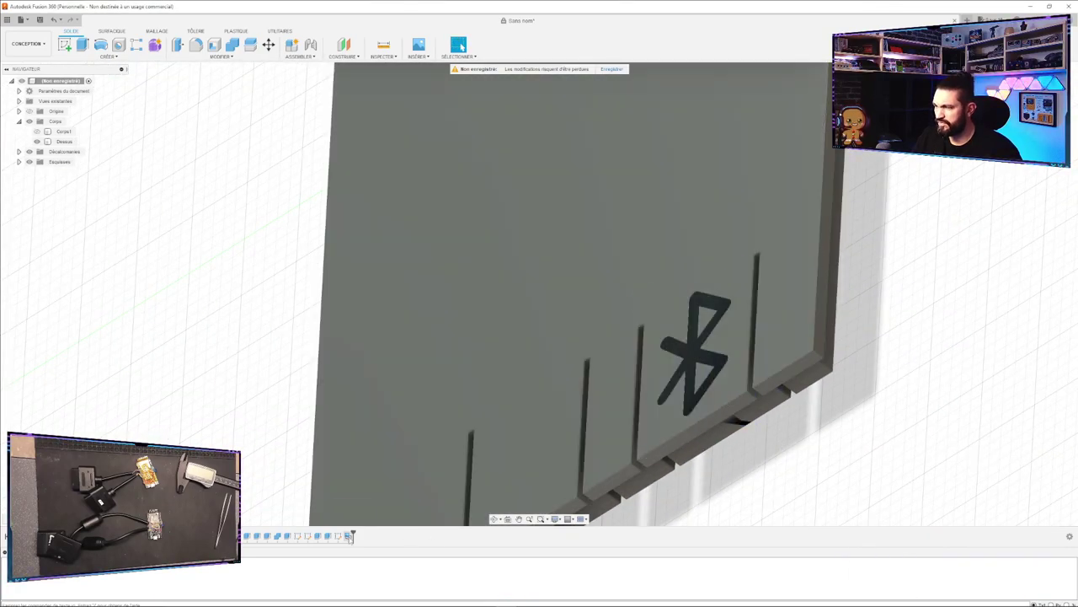
double_click(351, 536)
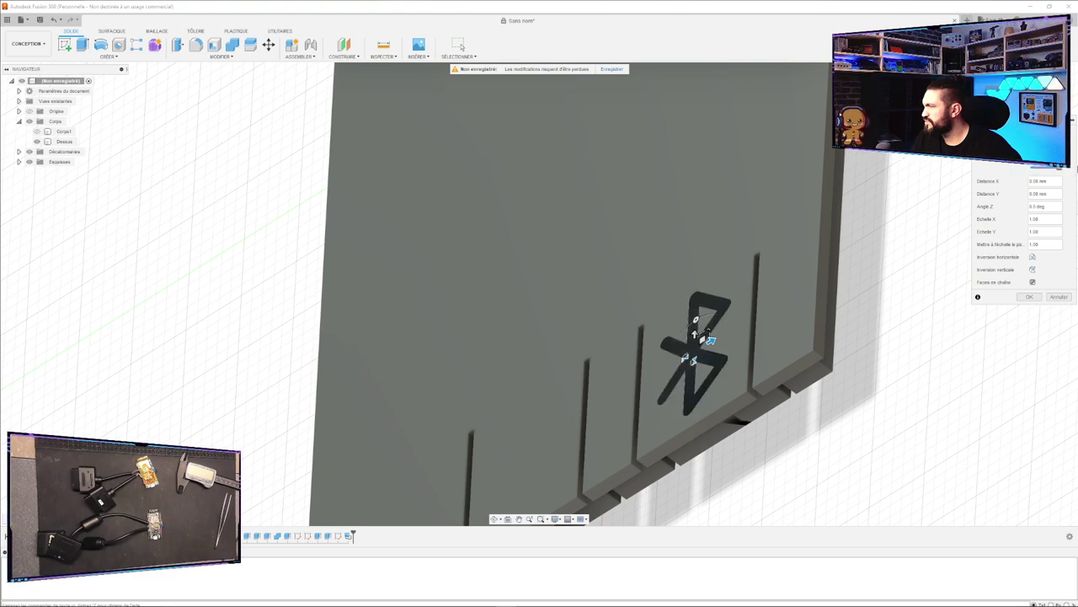
left_click(1061, 299)
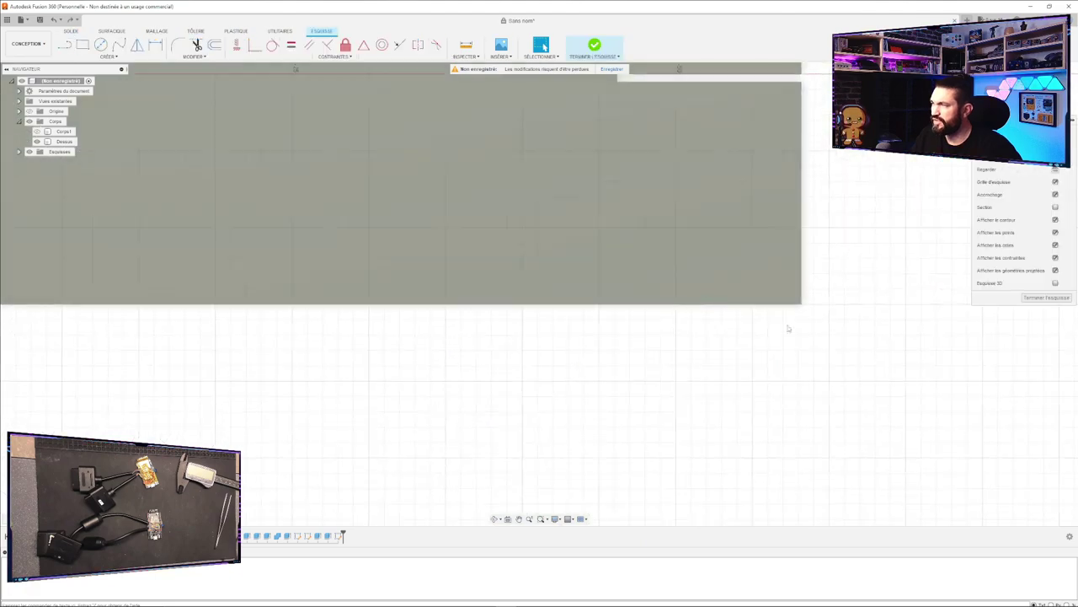
Try inserting the Bluetooth logo PNG as a canvas on the top body's outer face, rotated 90 degrees and shifted slightly.
scroll(720, 338, "up", 3)
scroll(731, 322, "down", 7)
middle_click_drag(809, 226, 753, 312)
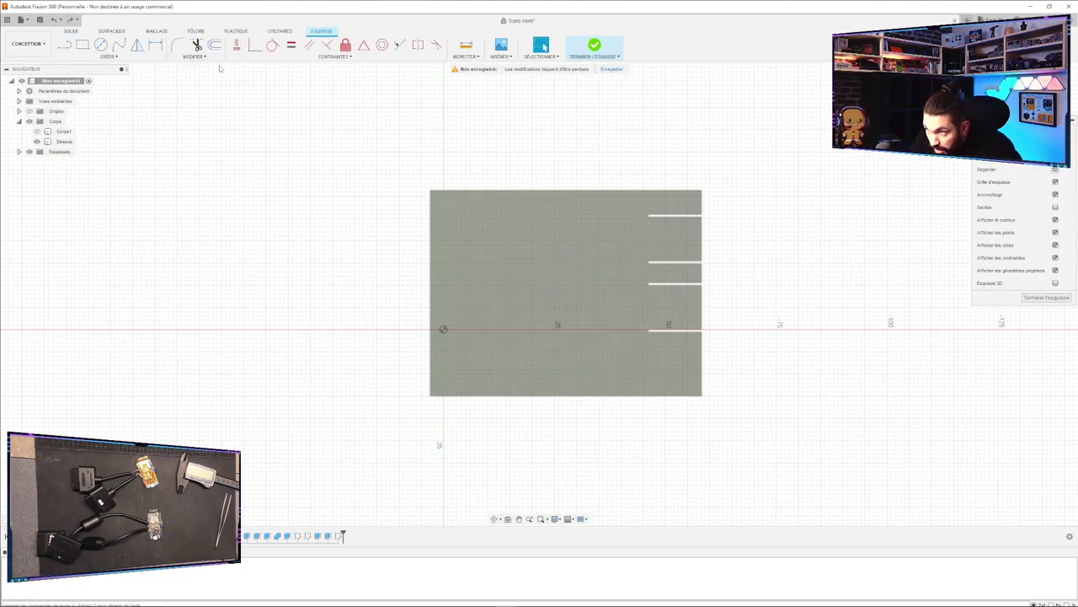
left_click(500, 57)
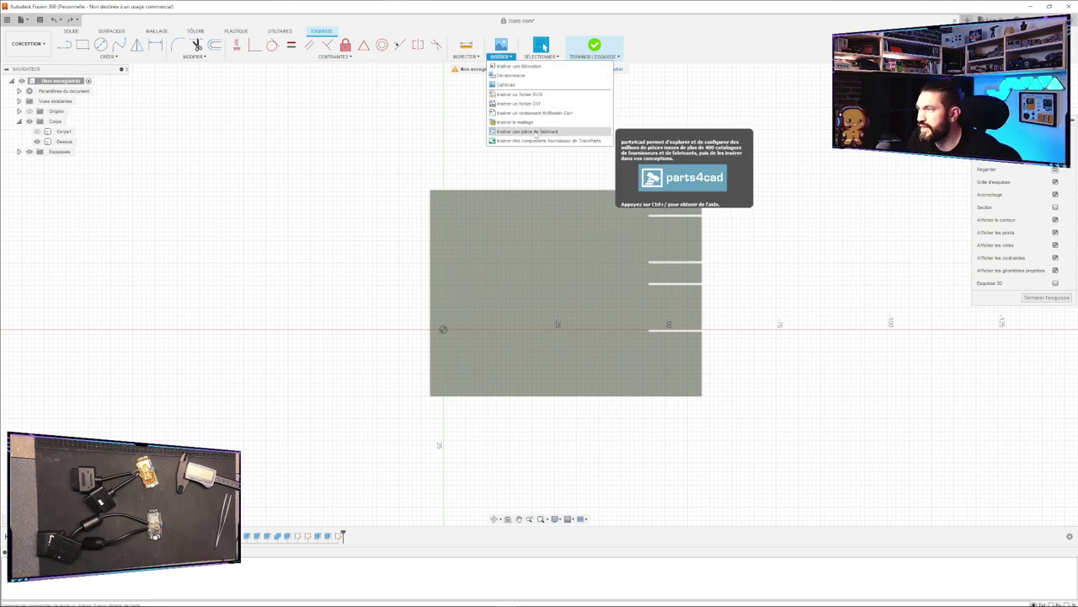
left_click(520, 85)
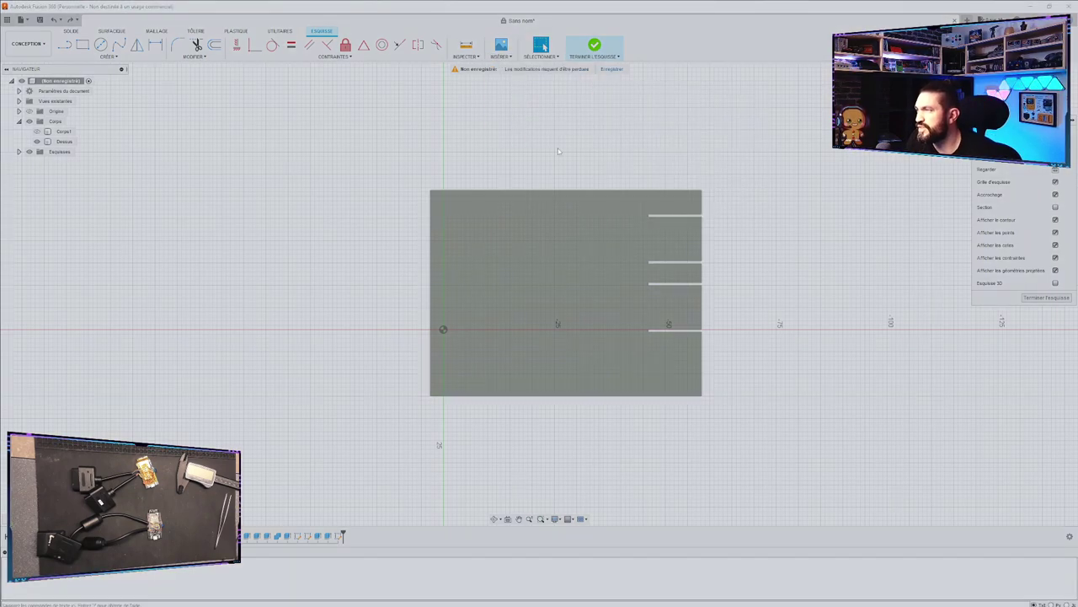
left_click(445, 395)
double_click(193, 84)
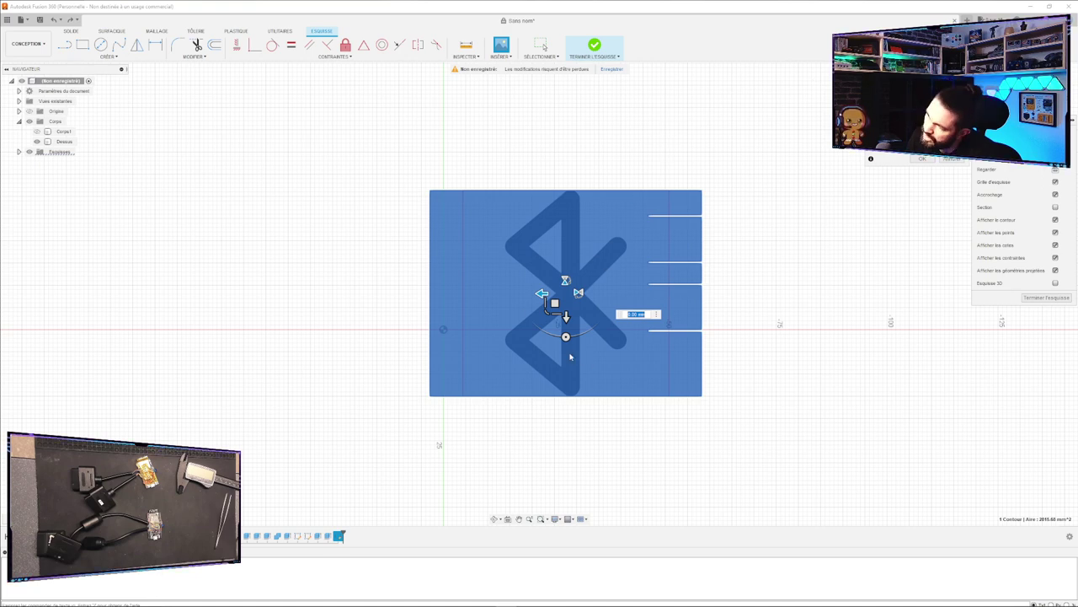
left_click_drag(565, 335, 516, 294)
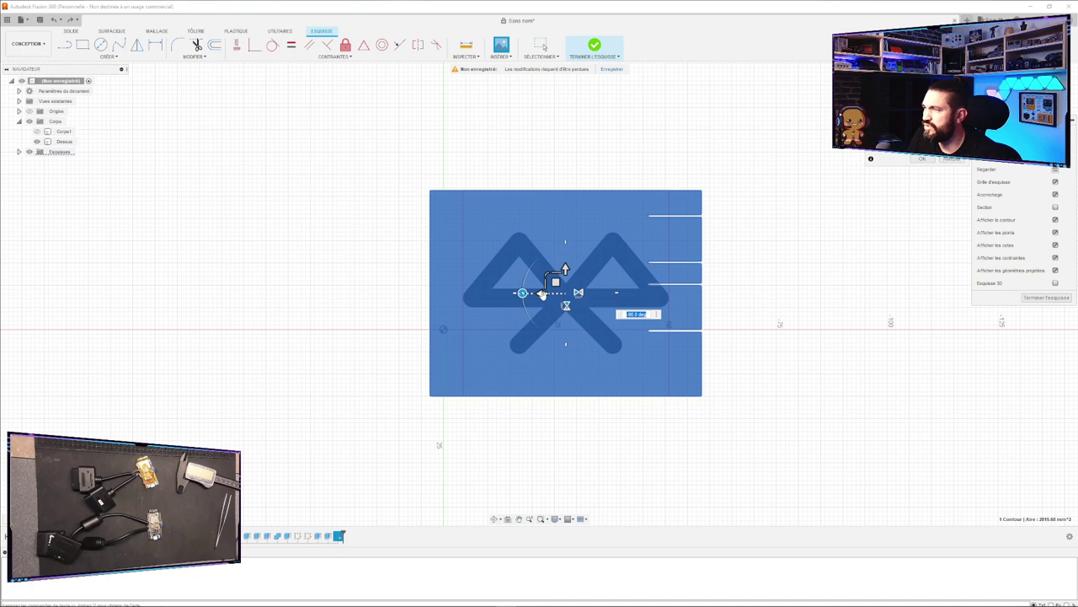
left_click_drag(542, 294, 528, 292)
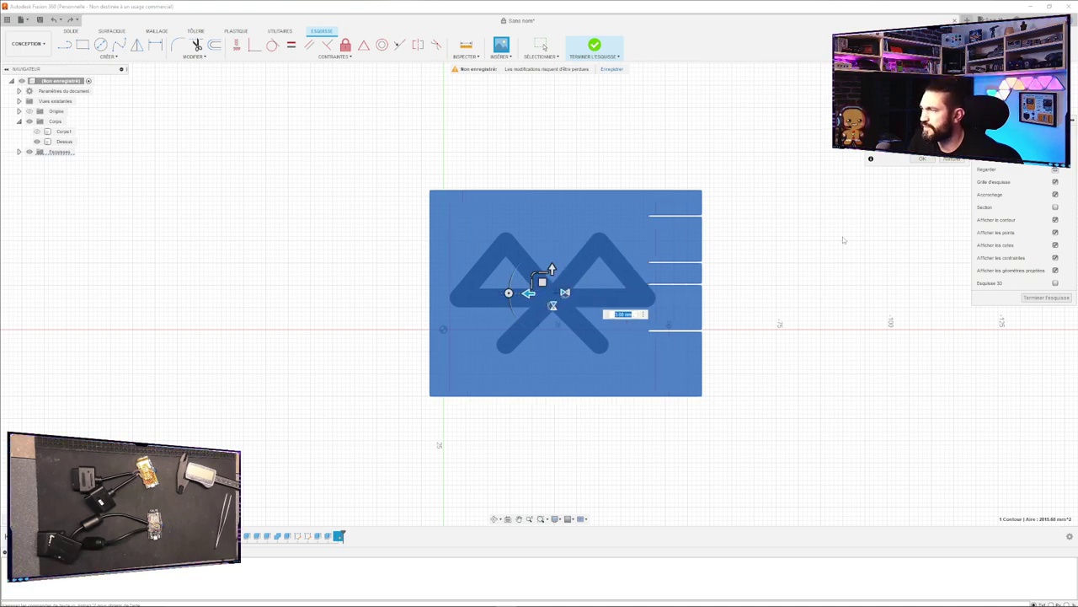
left_click(956, 160)
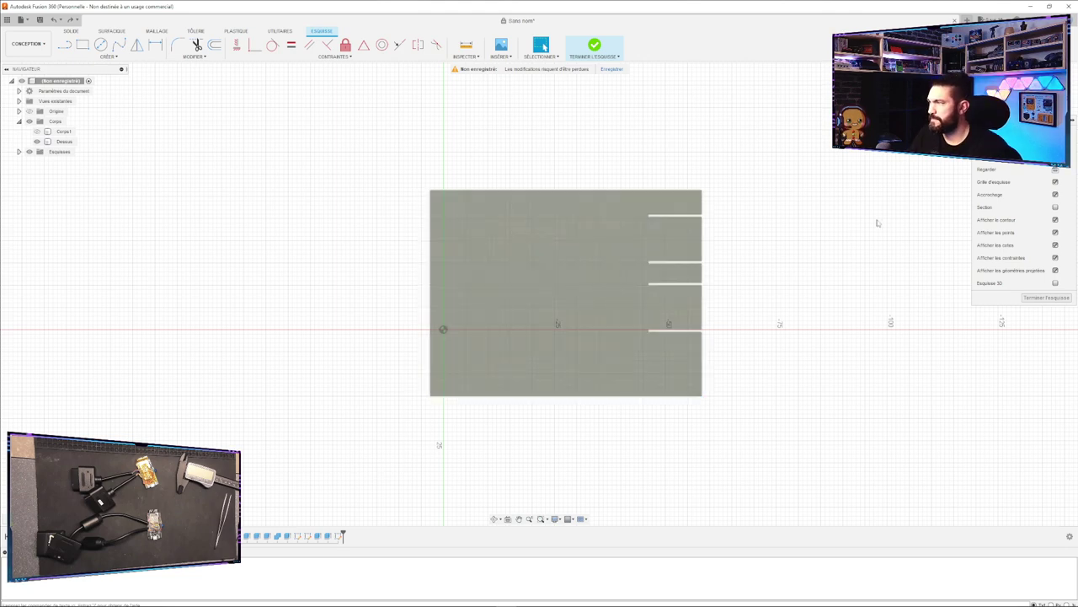
Rotate the view of the face and try to insert the Bluetooth logo PNG through the DXF import.
left_click(1070, 79)
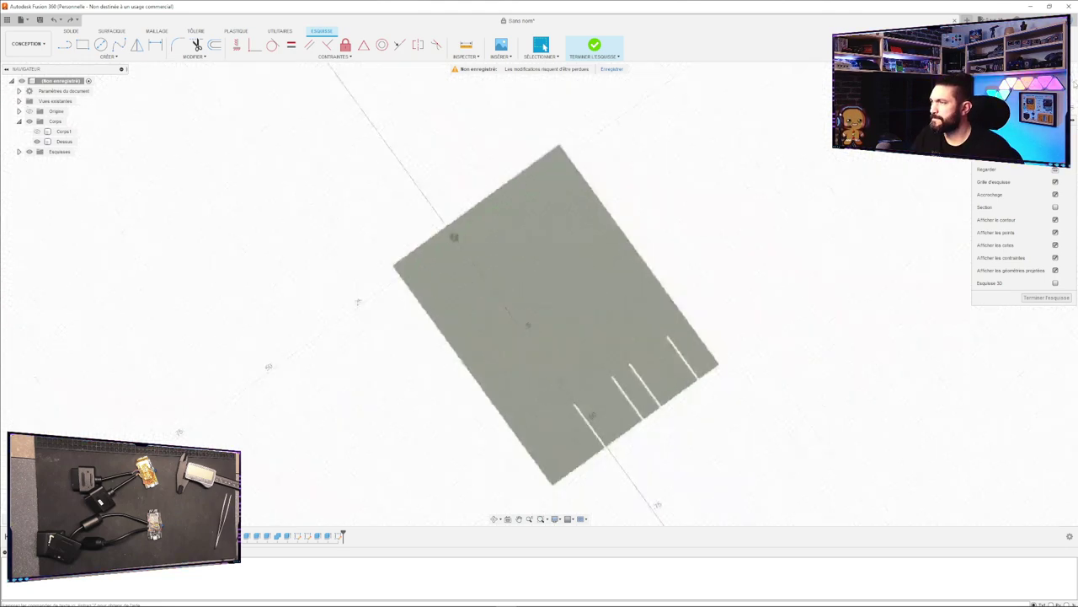
left_click(502, 57)
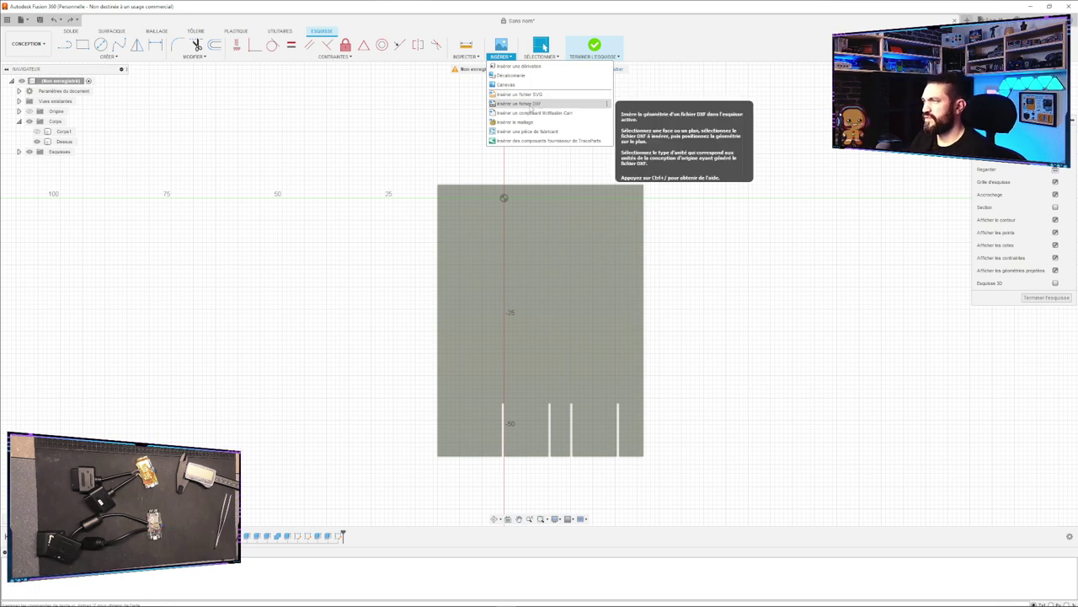
left_click(531, 105)
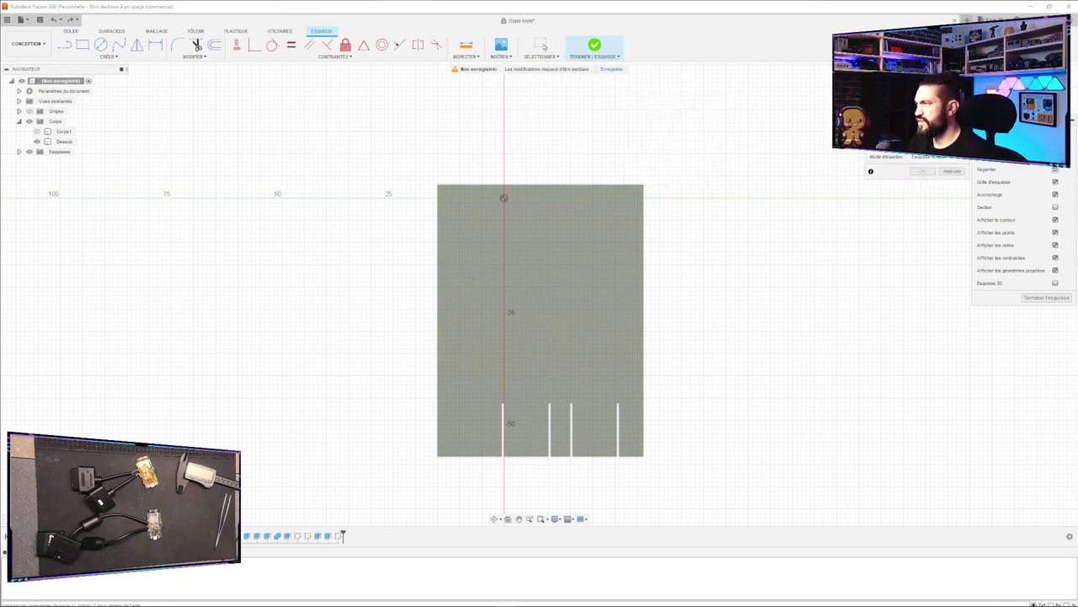
left_click(918, 131)
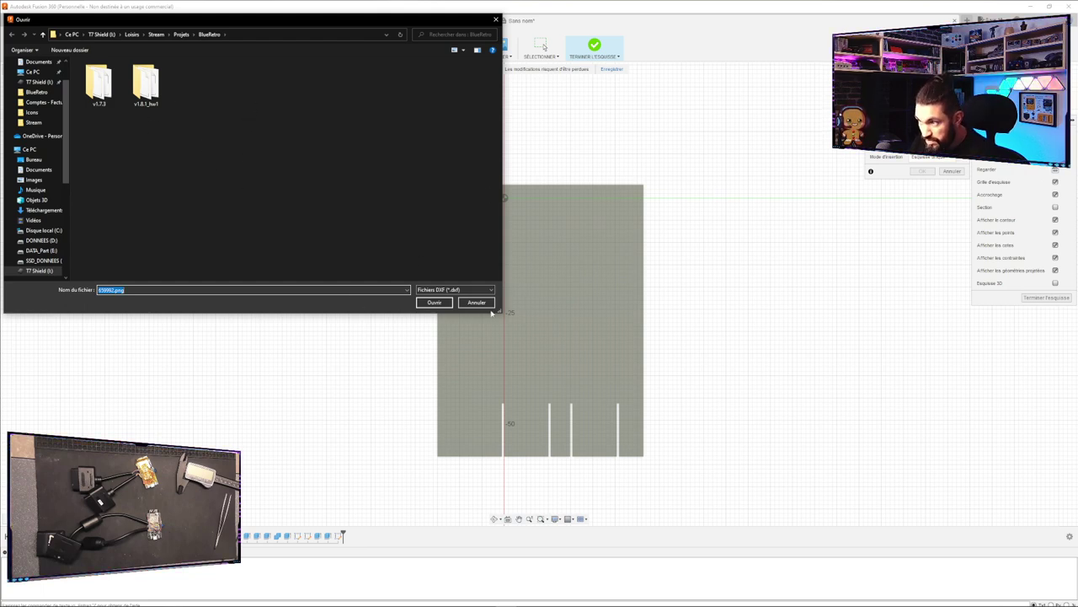
left_click(434, 303)
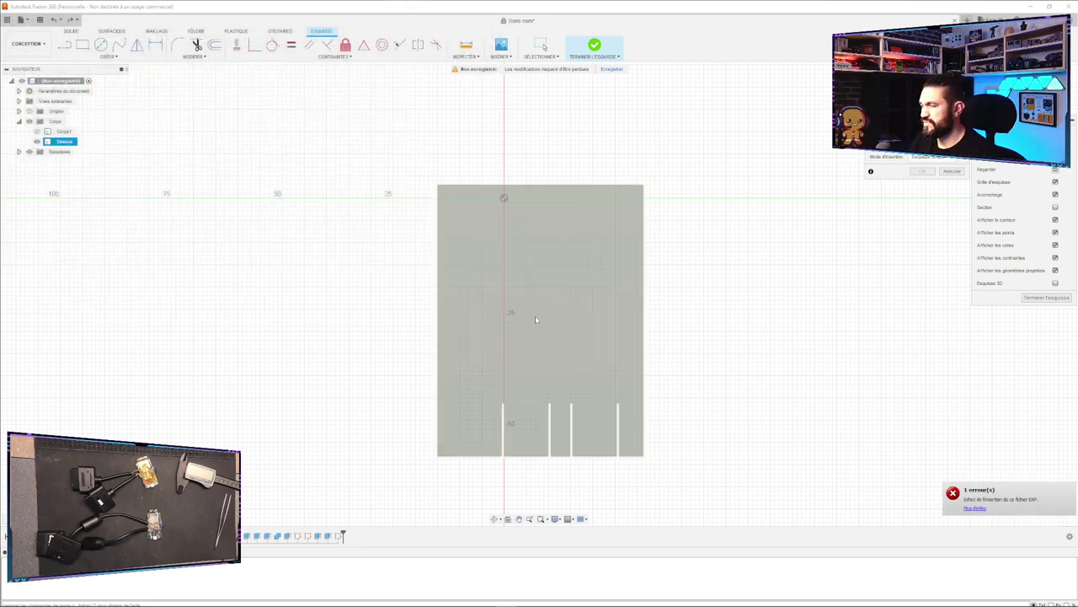
left_click(950, 172)
Insert the Bluetooth logo PNG from the BlueRetro folder as a decal on the top body's outer face and rotate it 90 degrees.
left_click(500, 56)
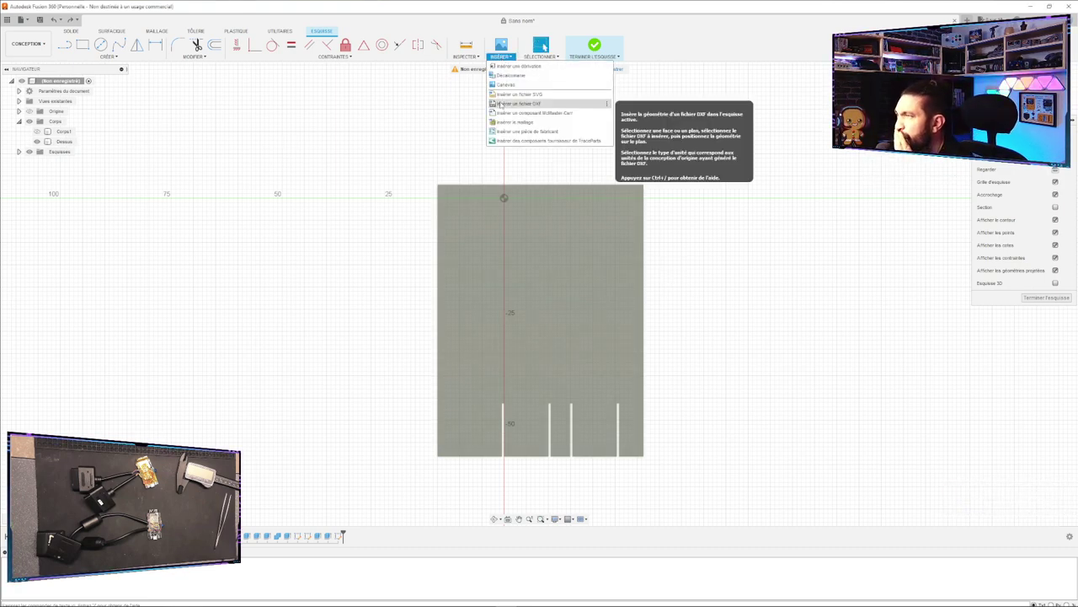
left_click(518, 78)
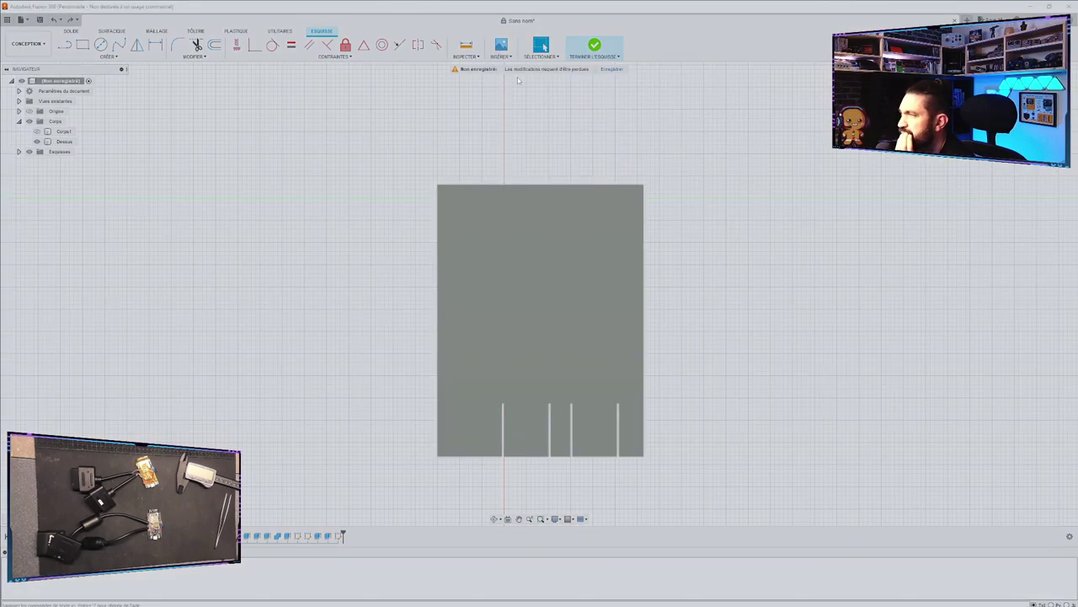
left_click(431, 395)
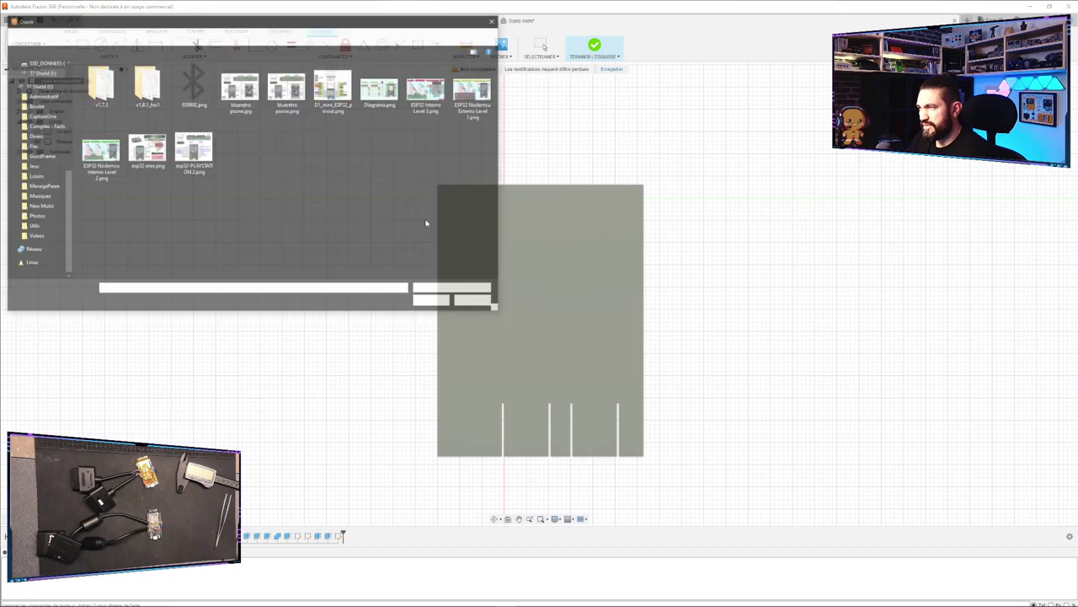
double_click(191, 82)
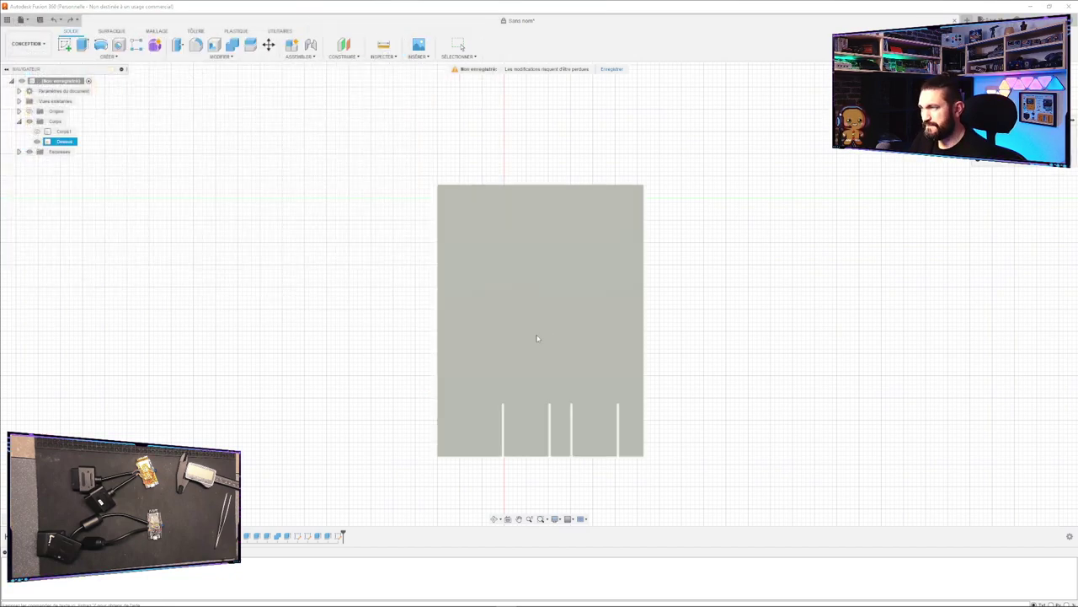
left_click(509, 294)
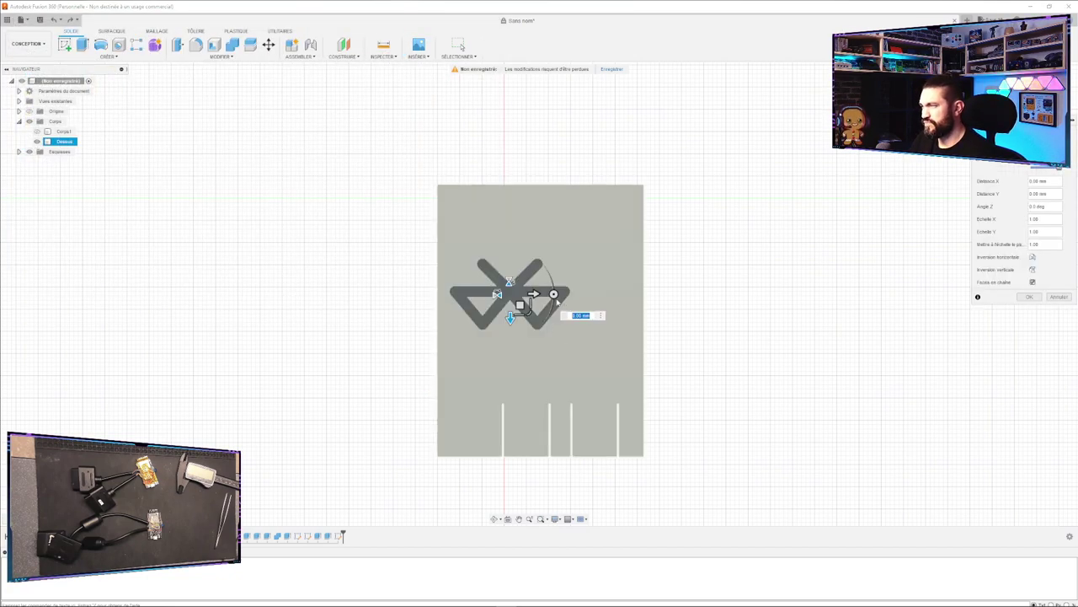
left_click_drag(553, 294, 509, 251)
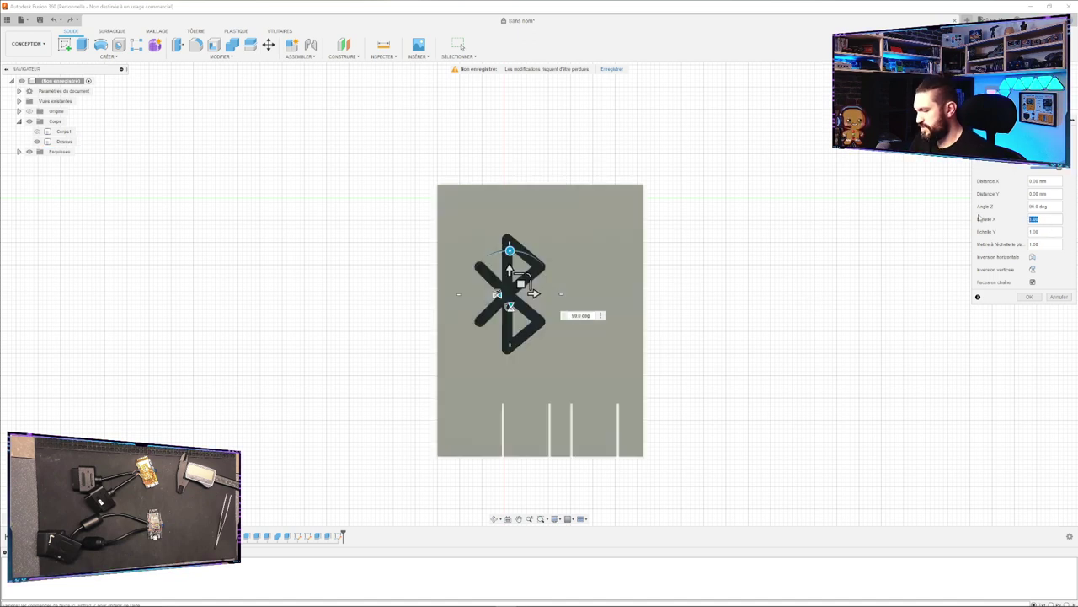
Scale the decal to 0.4 in X and Y and move it about 19 mm in X and -31 mm in Y, between the two rightmost slots.
type("0.4")
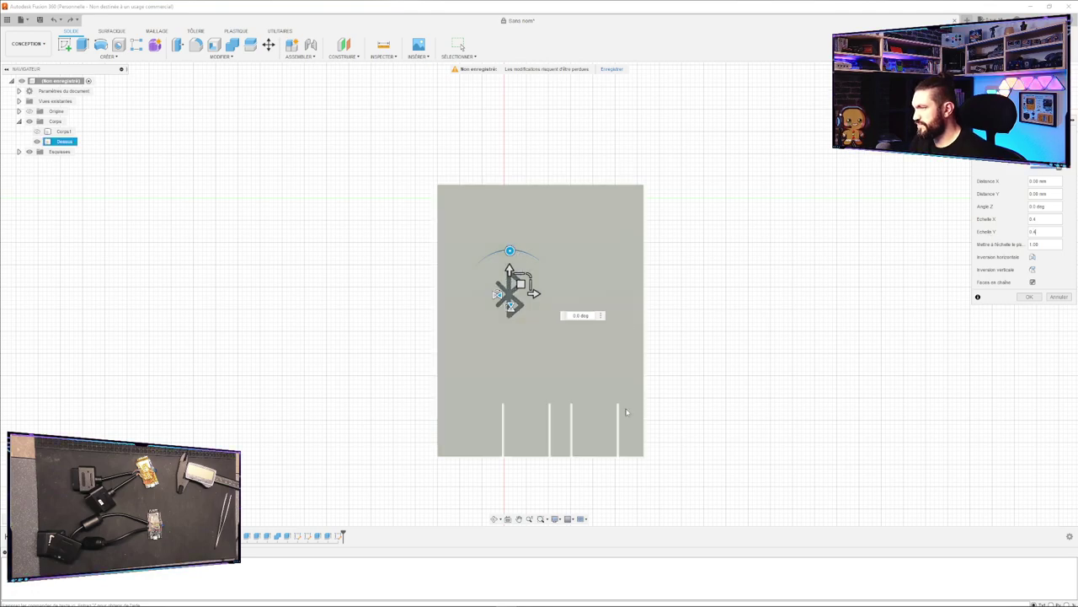
middle_click_drag(698, 409, 669, 340, "shift")
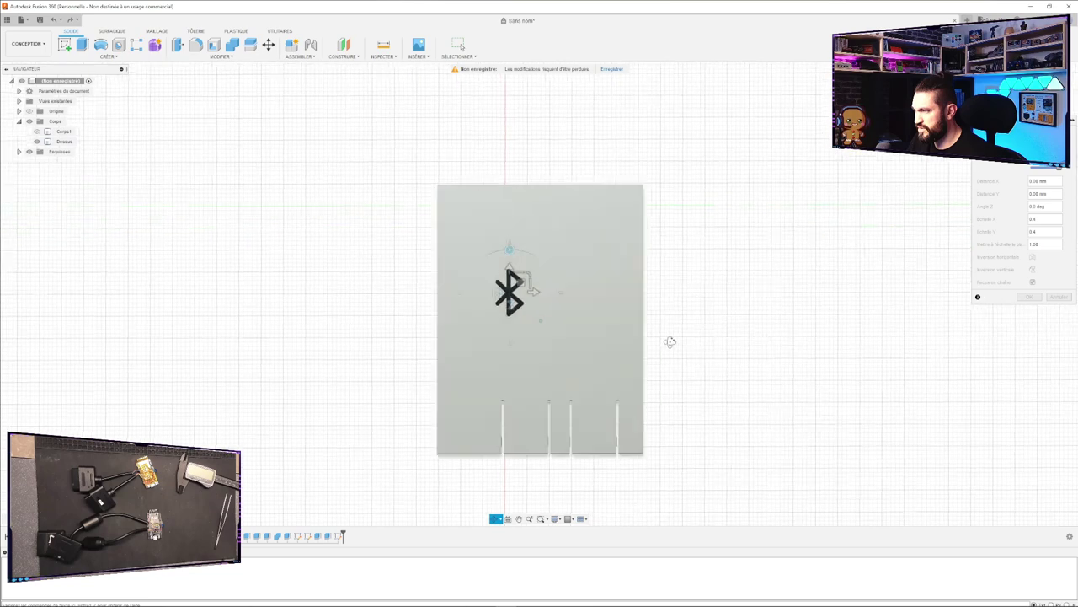
left_click_drag(519, 282, 603, 419)
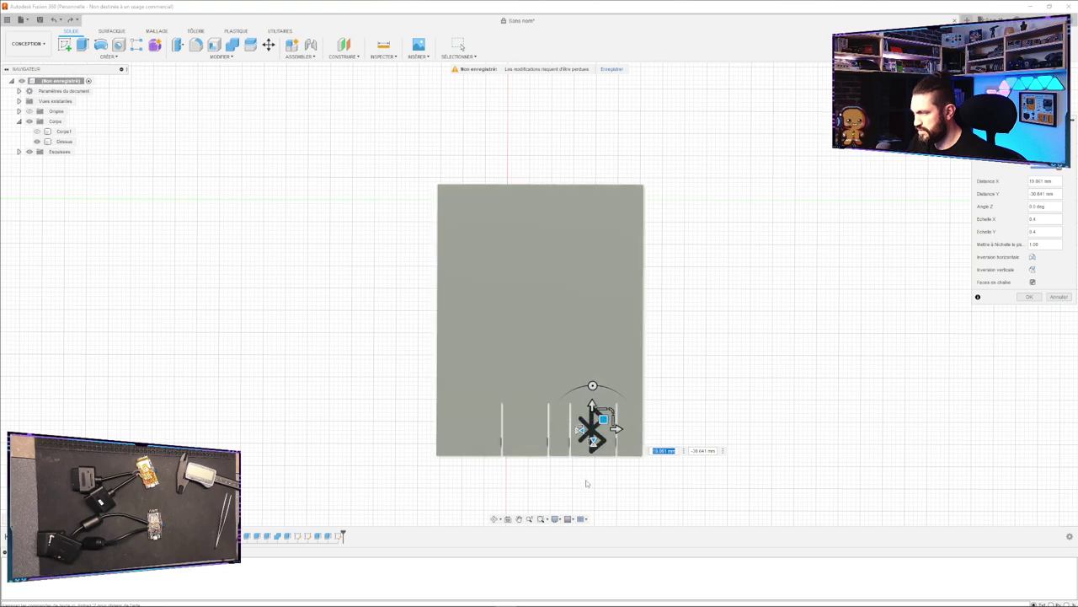
Move the decal straight up to just above the two rightmost slots, accept its placement and check it from both sides.
scroll(597, 455, "down", 3)
scroll(597, 455, "up", 5)
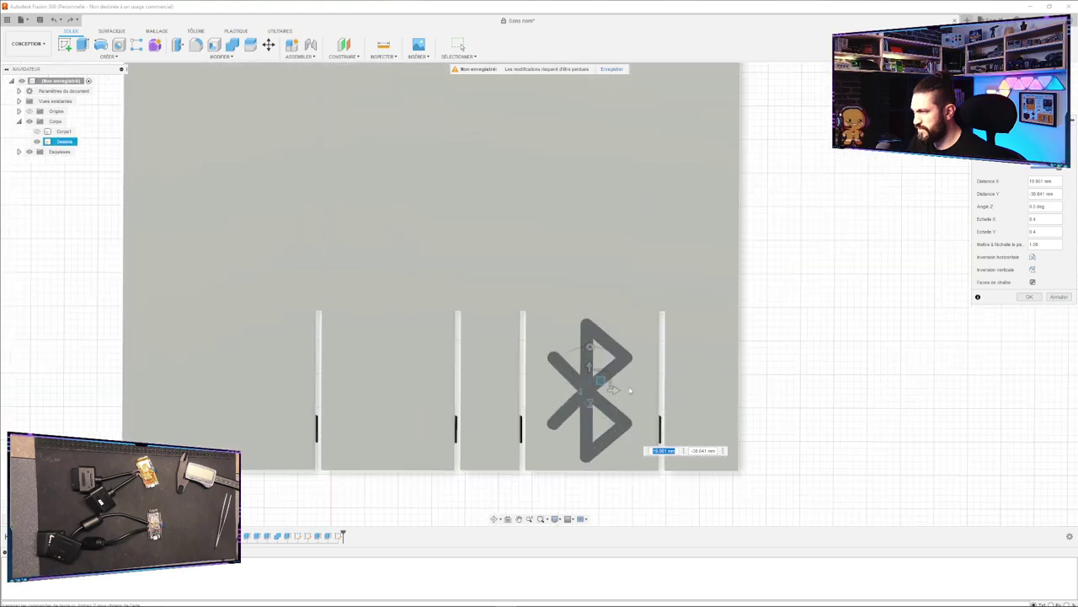
left_click_drag(600, 380, 589, 194)
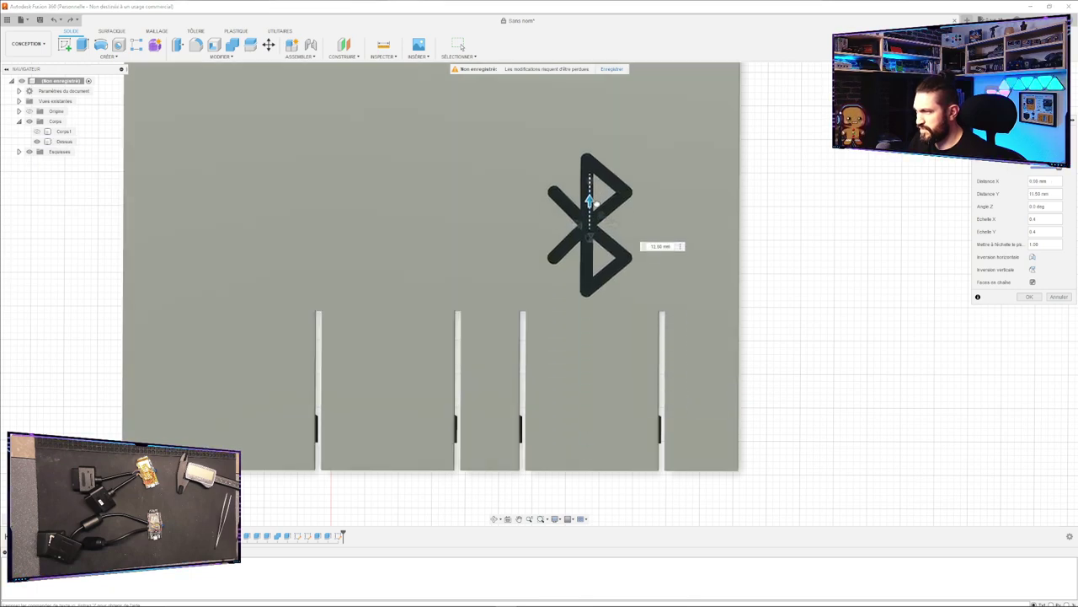
left_click(1026, 299)
left_click(682, 376)
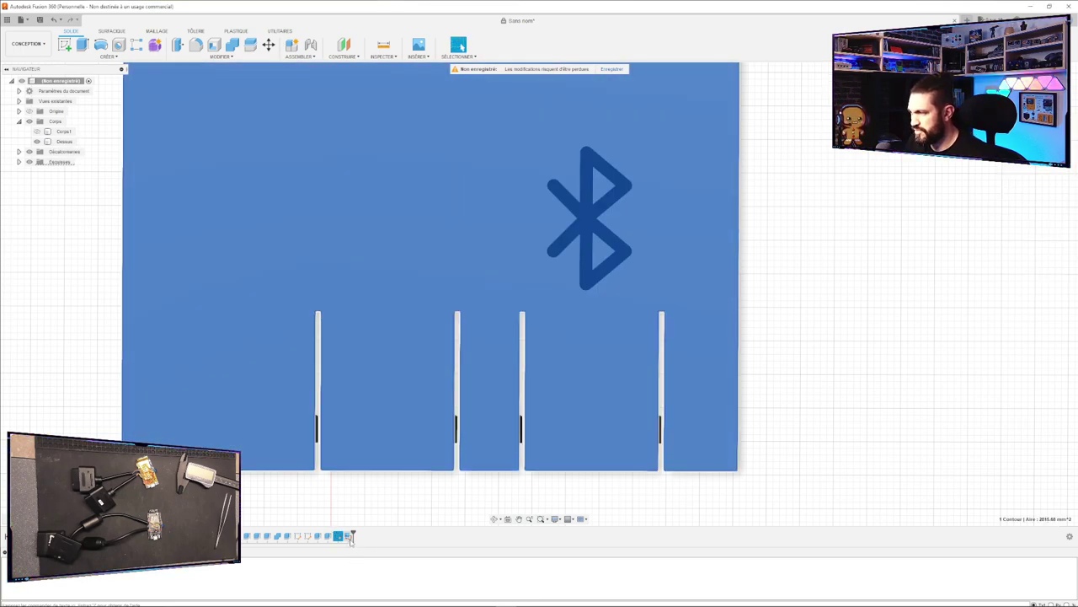
left_click(350, 537)
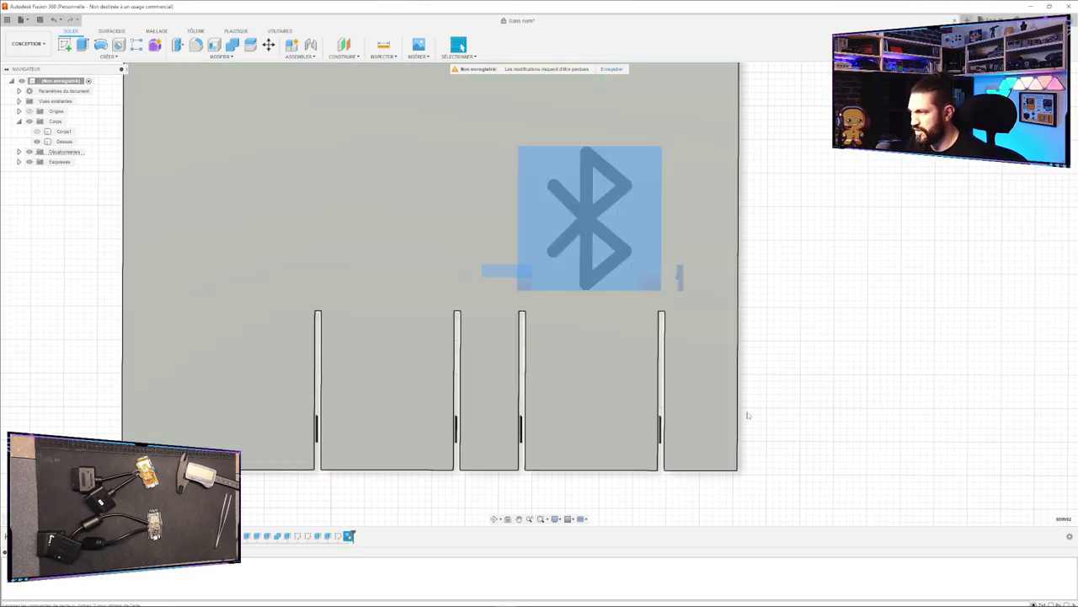
middle_click_drag(801, 433, 655, 290, "shift")
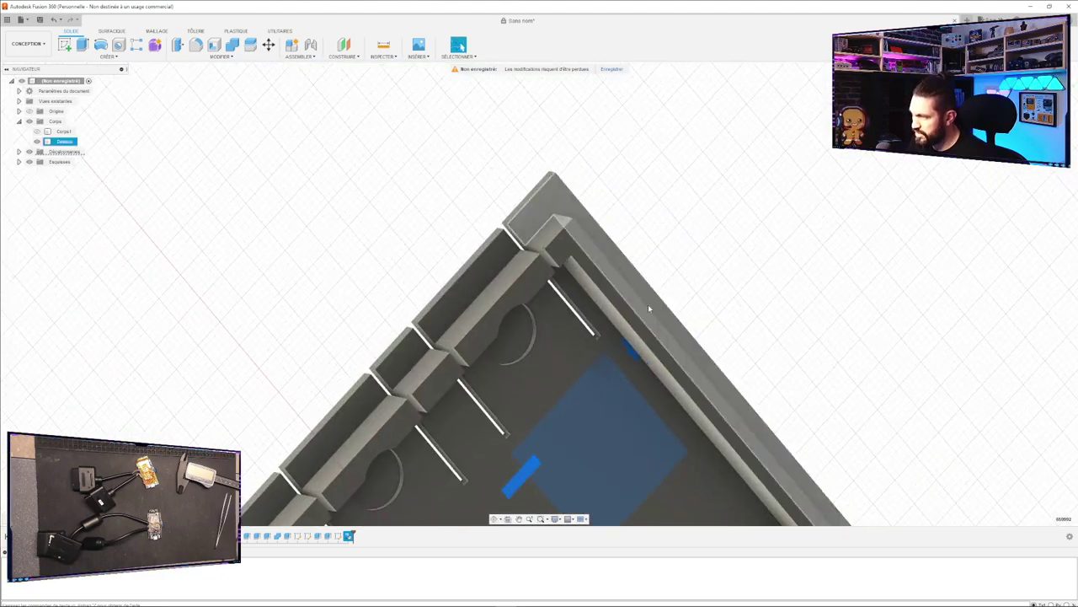
left_click(815, 337)
middle_click_drag(747, 256, 469, 461, "shift")
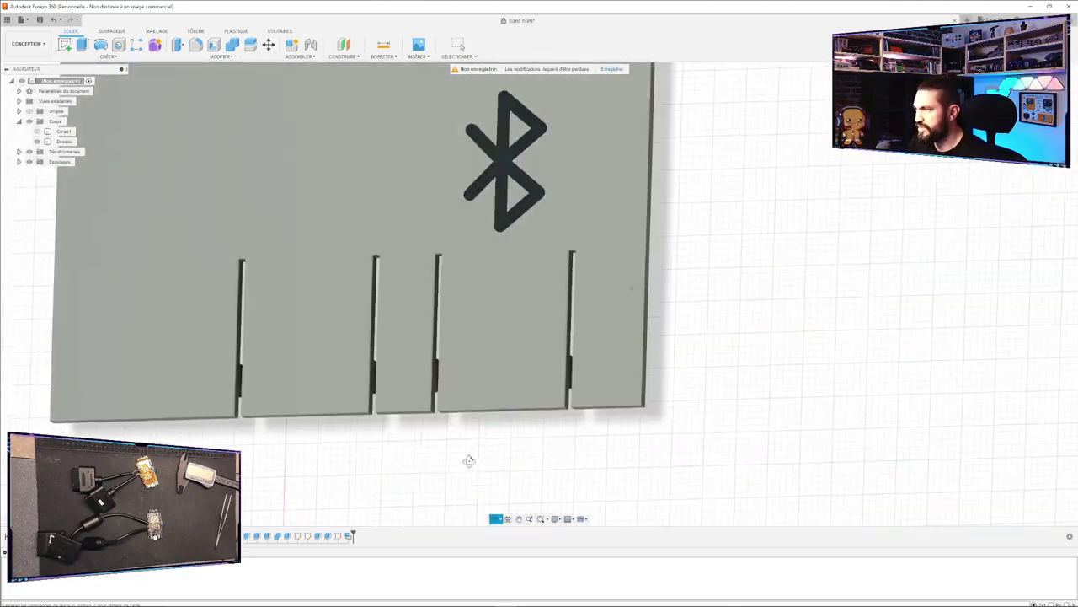
Edit the Bluetooth decal, turn off face chaining and accept the change.
left_click(505, 174)
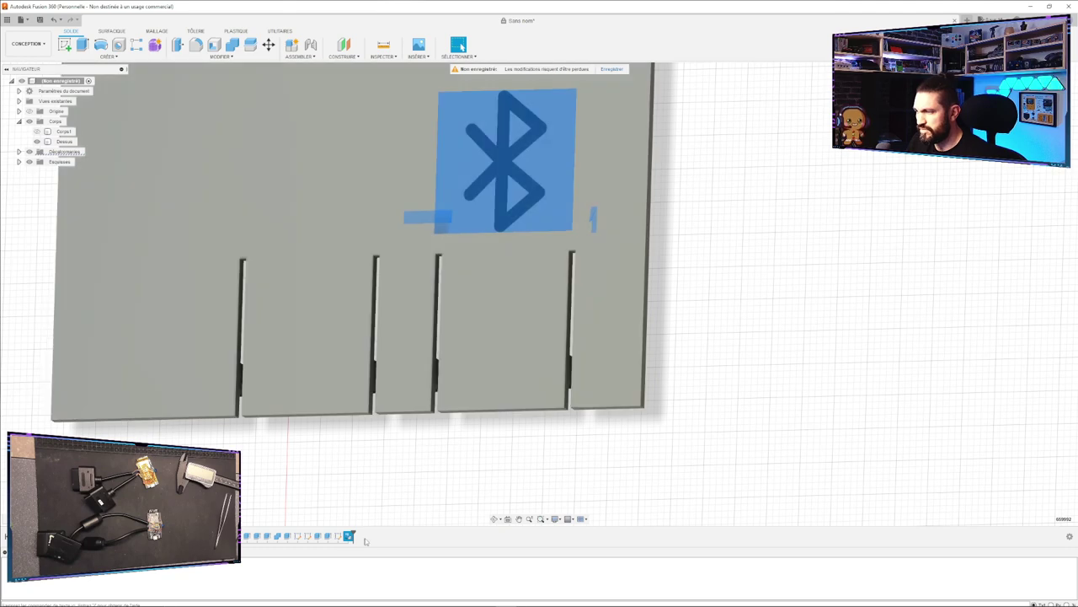
right_click(349, 536)
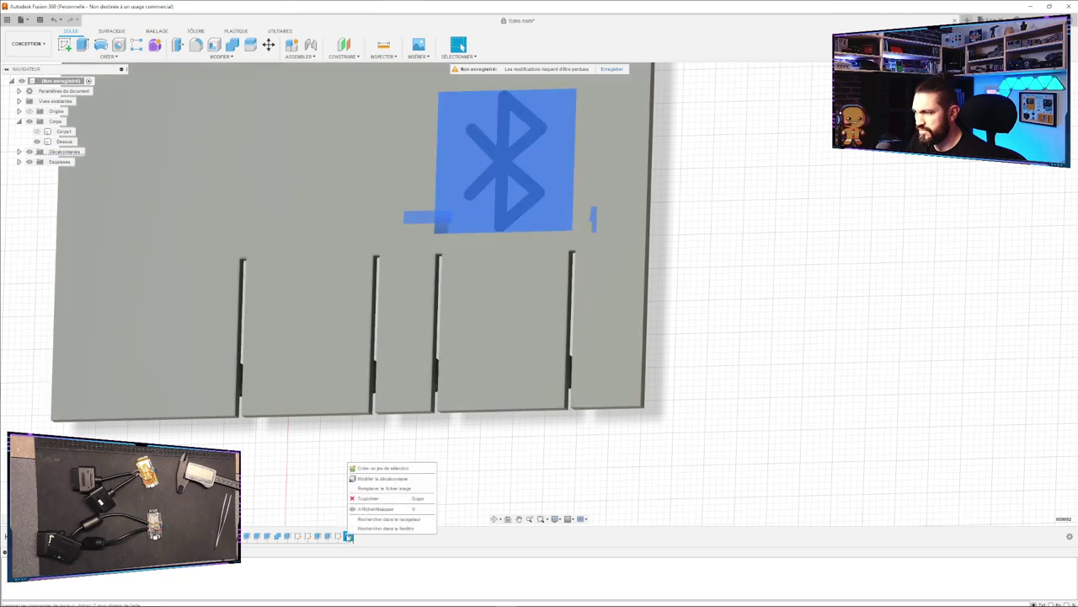
left_click(396, 478)
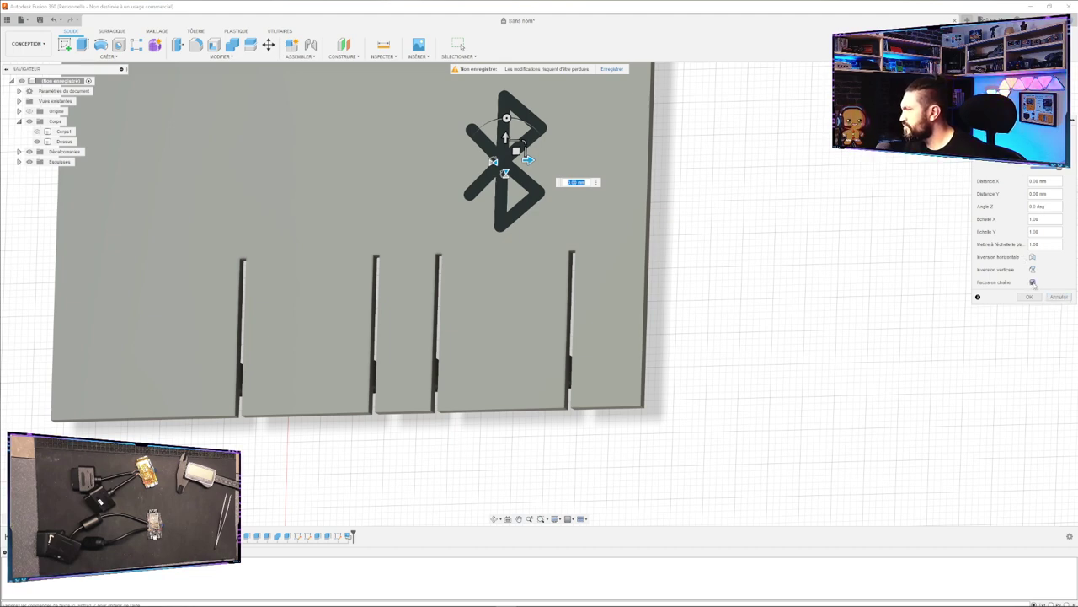
left_click(1033, 283)
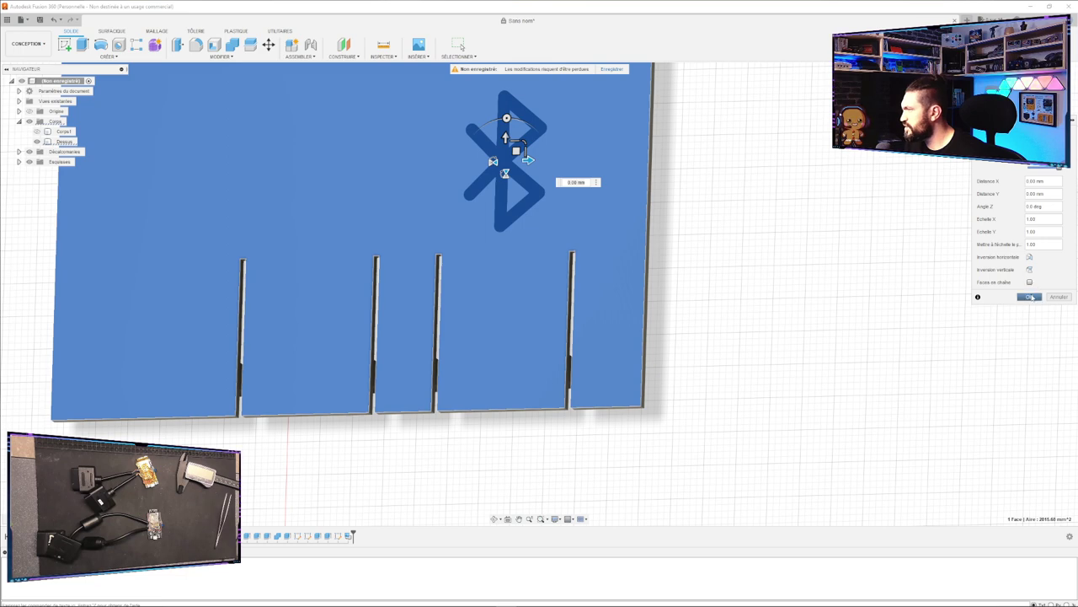
left_click(1030, 298)
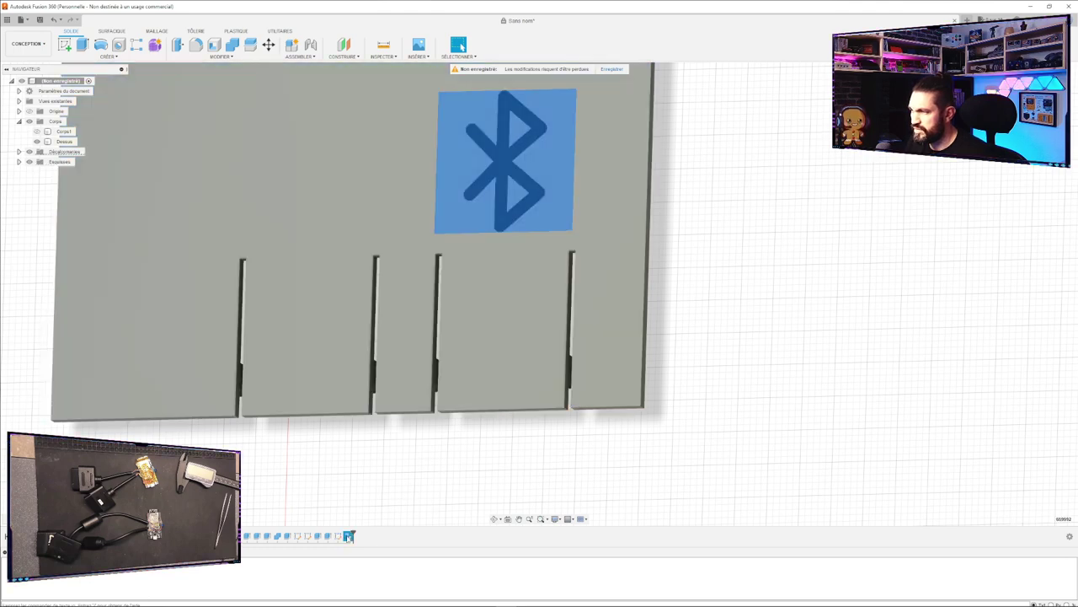
key("m")
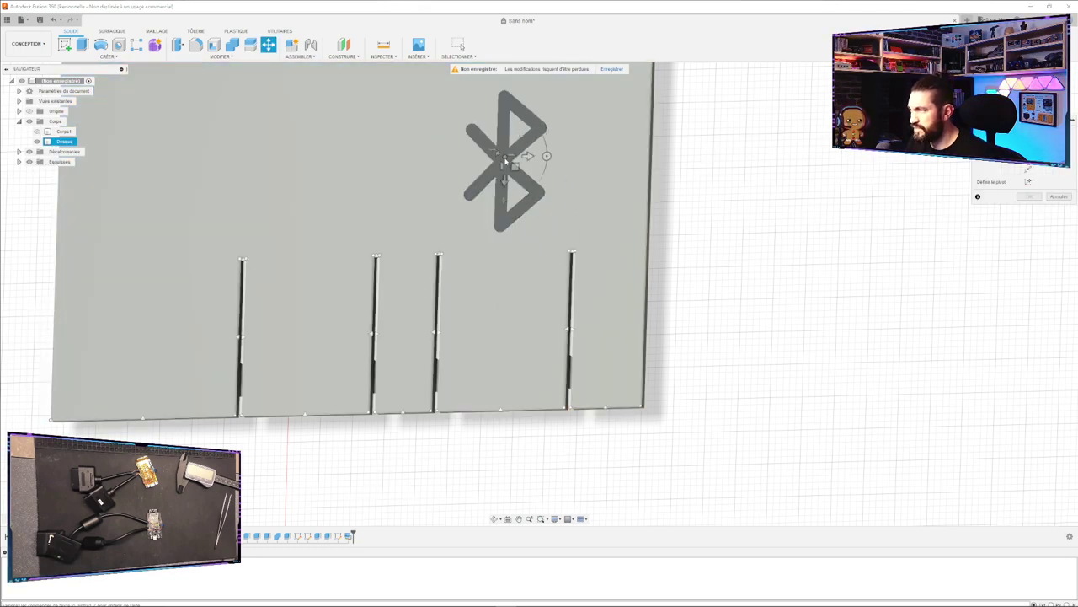
left_click(913, 213)
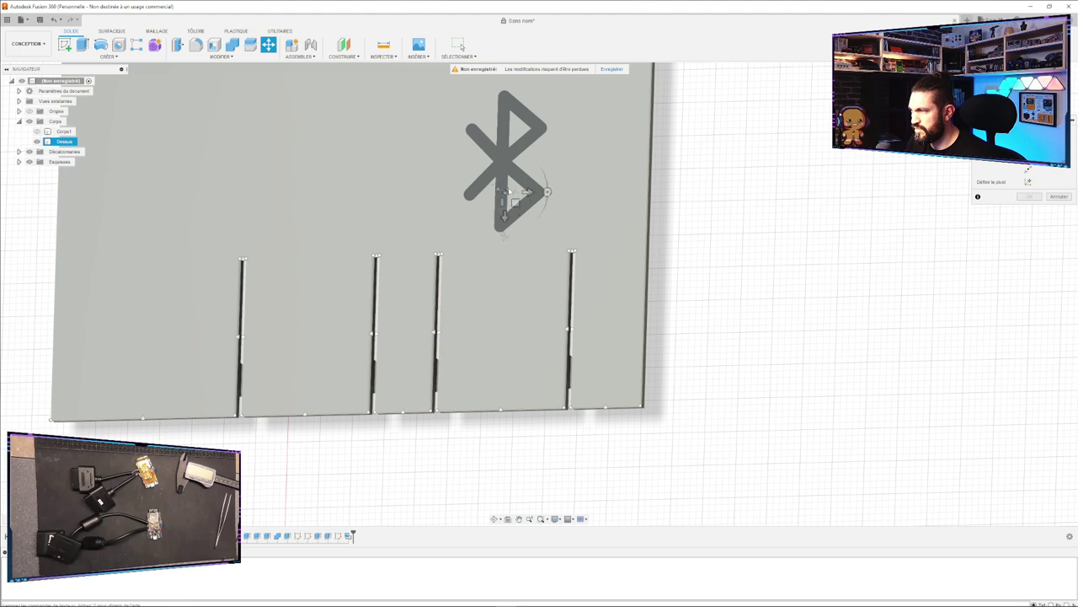
key("Escape")
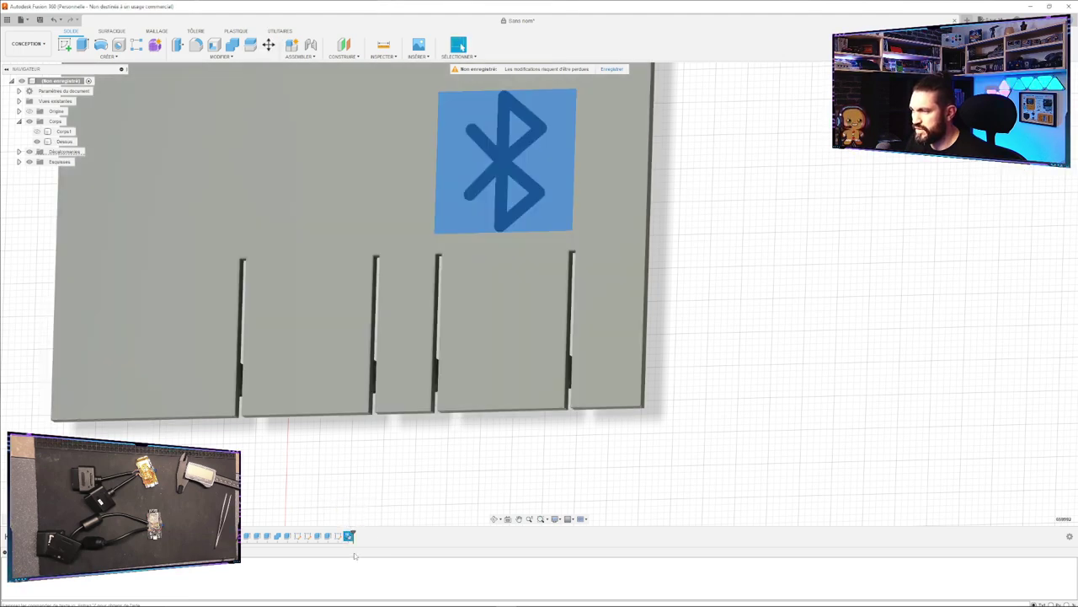
Edit the decal's position, moving it about 0.1 mm in X and -12.5 mm in Y to sit between the two rightmost slots.
right_click(349, 536)
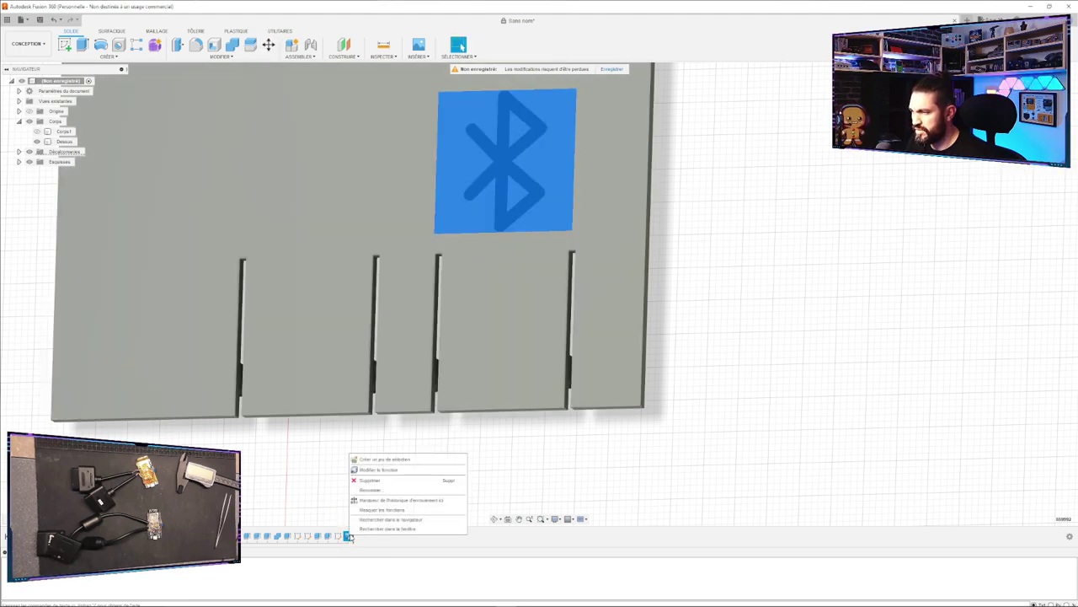
left_click(413, 474)
left_click_drag(517, 150, 515, 310)
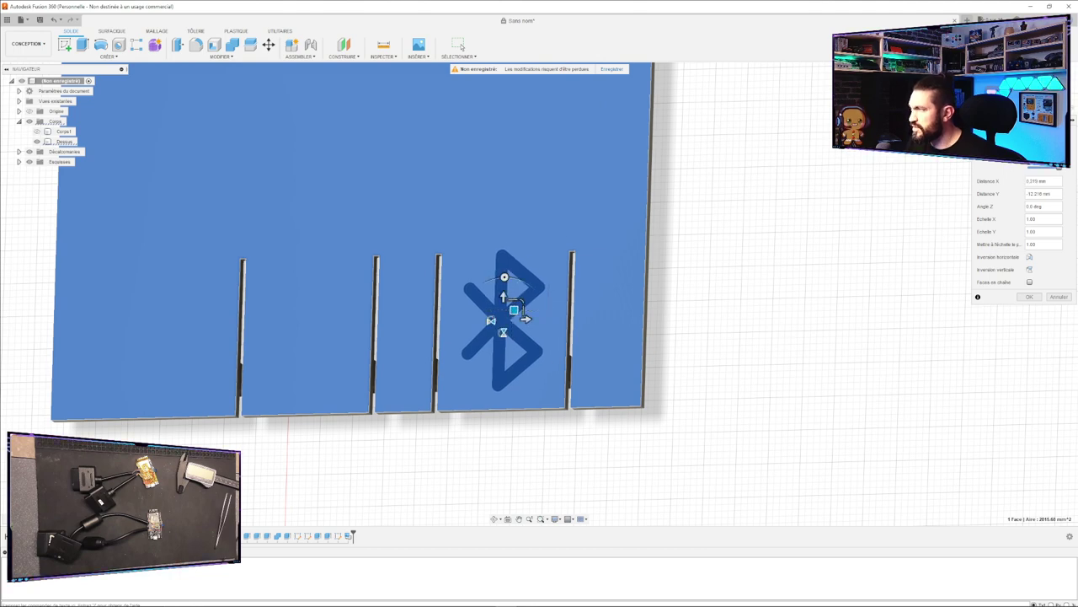
left_click(1047, 91)
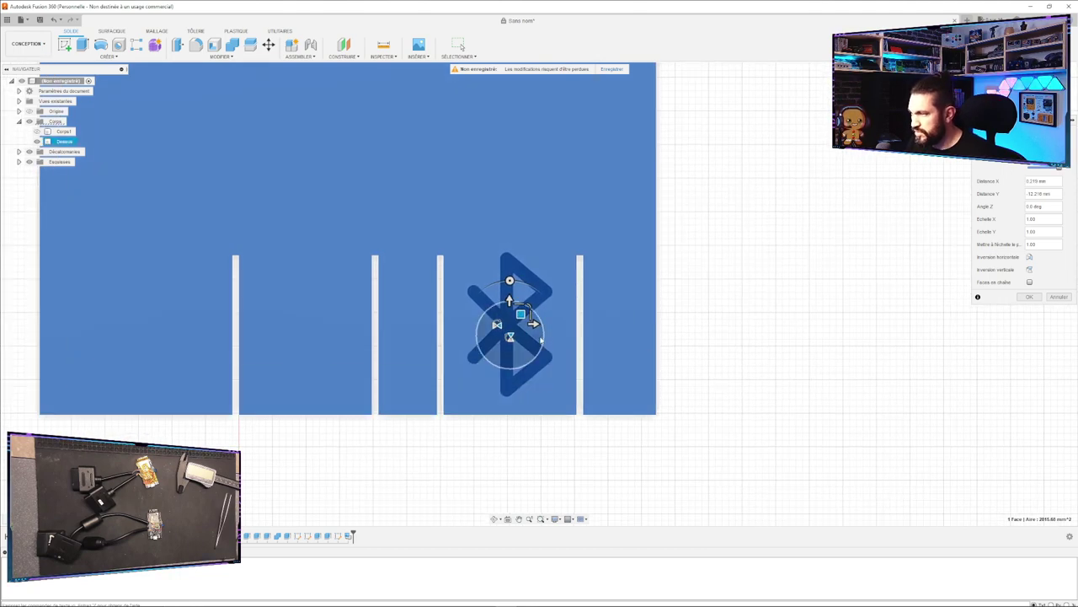
left_click_drag(520, 313, 519, 318)
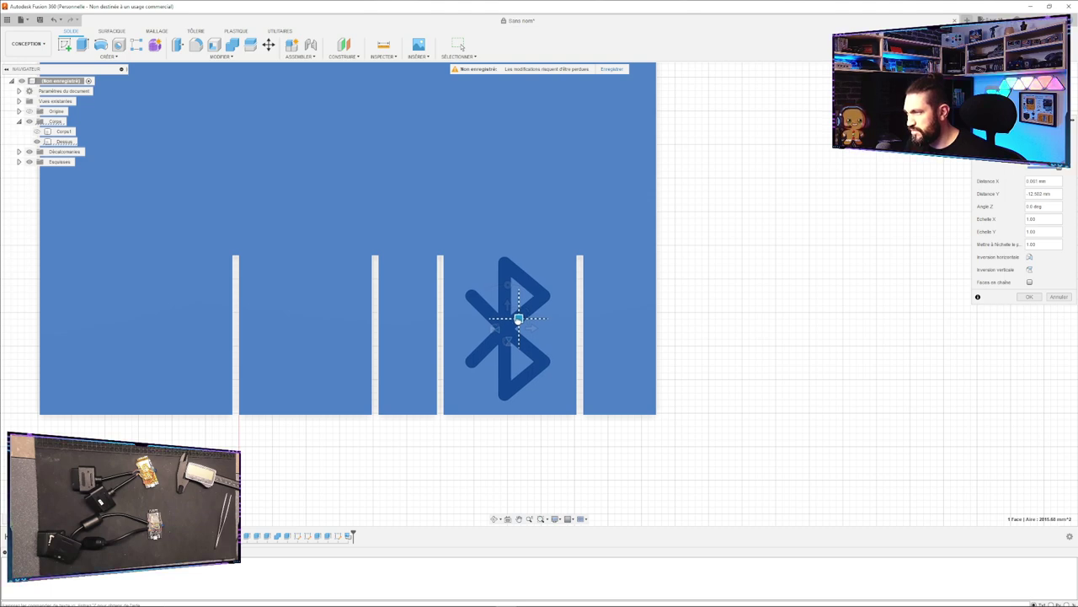
left_click_drag(518, 320, 520, 320)
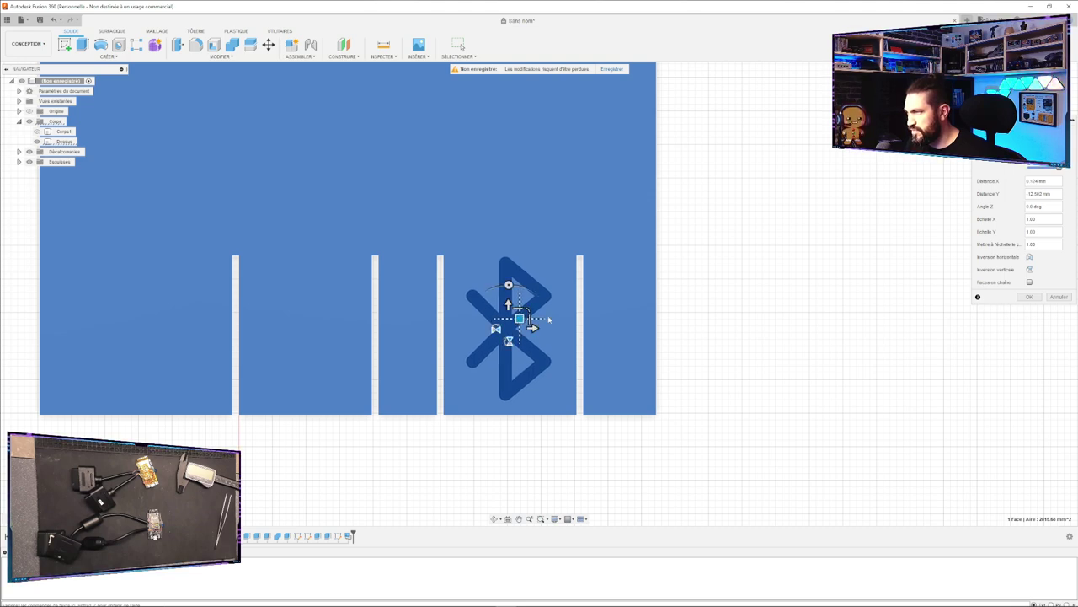
left_click(1028, 298)
middle_click_drag(556, 491, 613, 384, "shift")
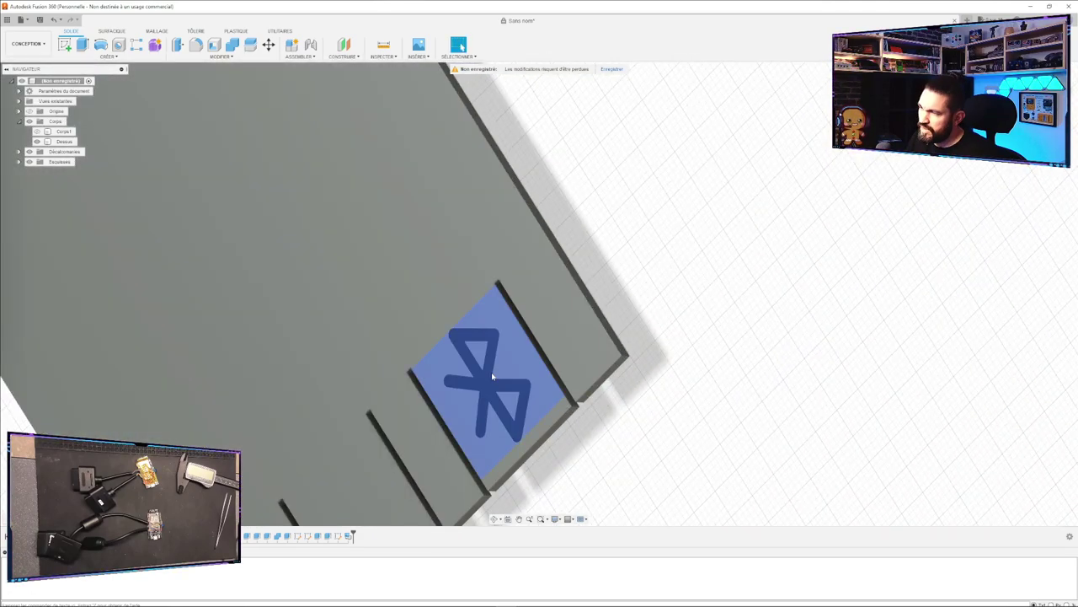
left_click(486, 374)
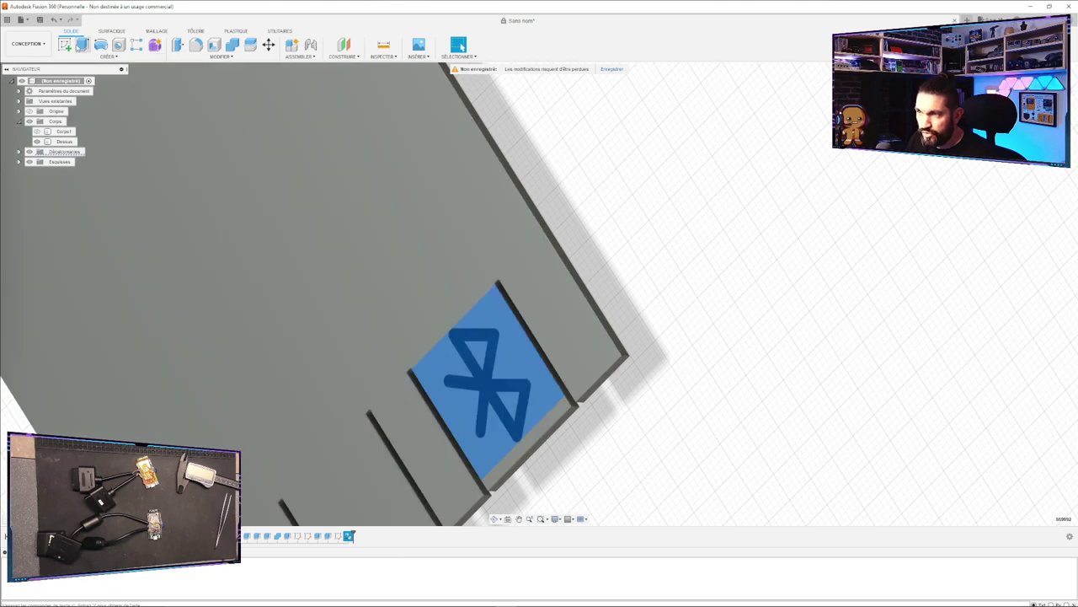
left_click(81, 44)
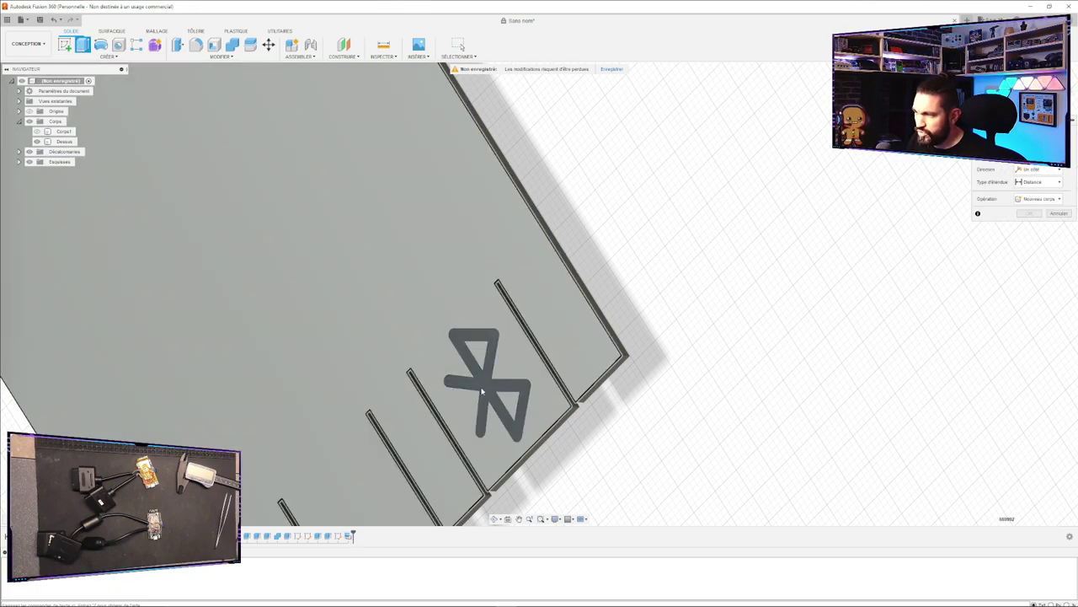
left_click(482, 390)
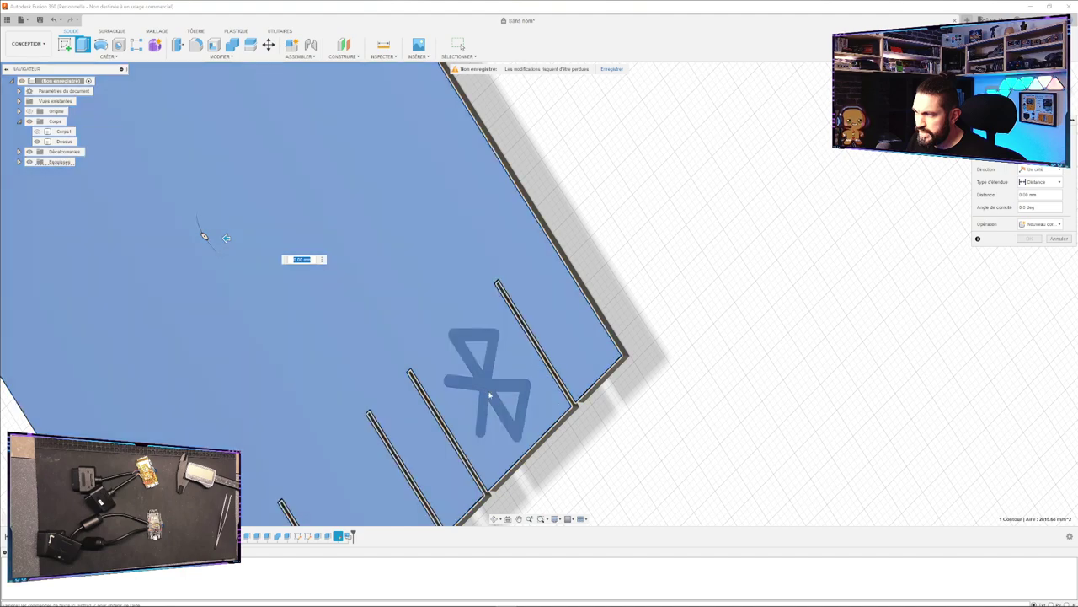
left_click(539, 407)
left_click(486, 387)
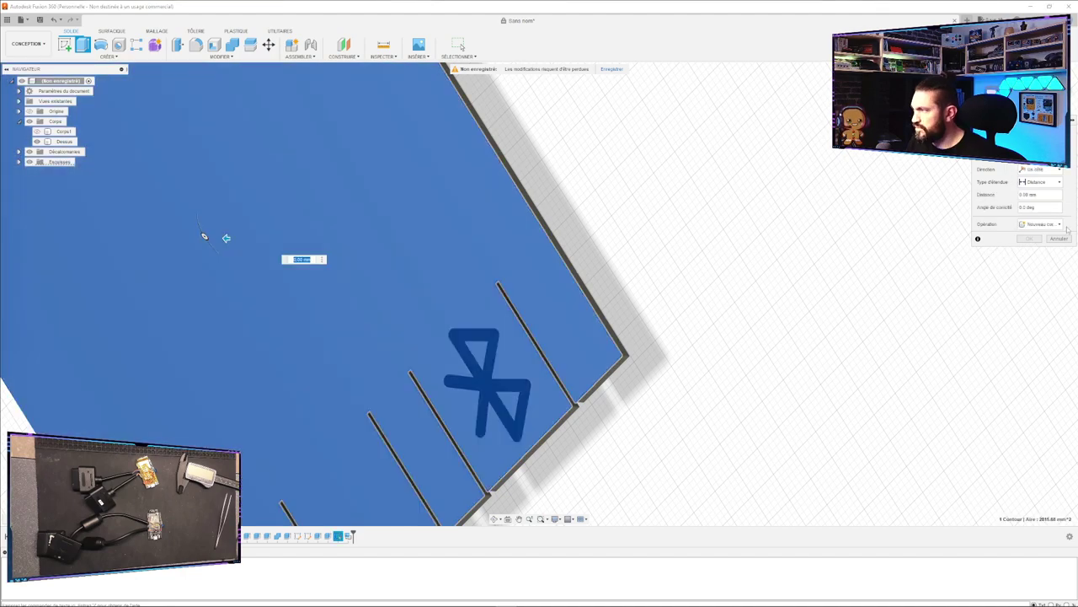
left_click(1058, 238)
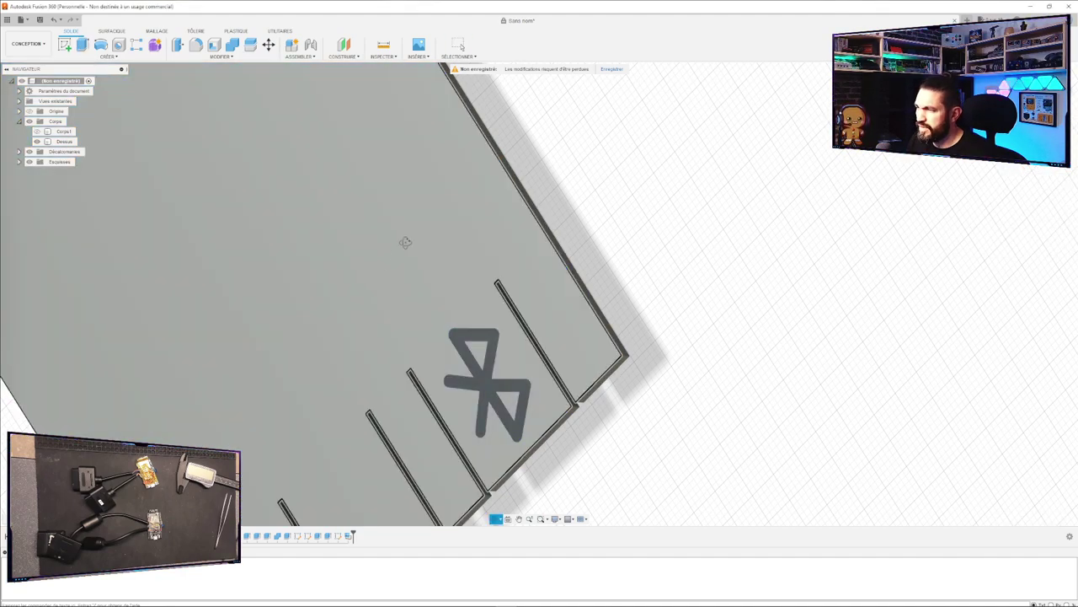
Examine up close how the Bluetooth decal sits between the two rightmost slots.
middle_click_drag(405, 241, 426, 232, "shift")
scroll(410, 403, "down", 3)
scroll(405, 412, "up", 6)
middle_click_drag(395, 432, 393, 318)
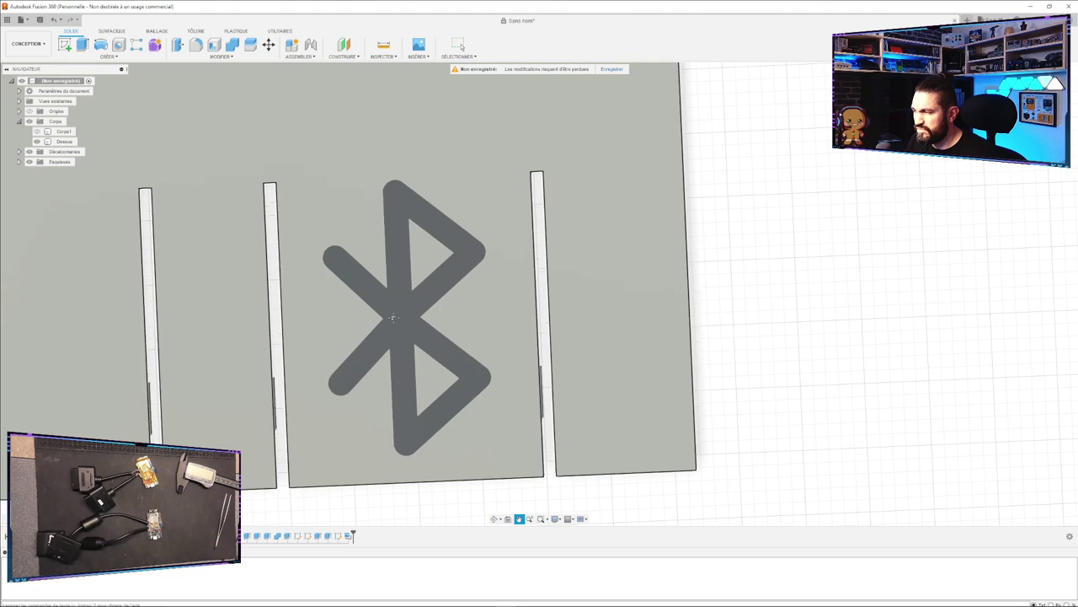
scroll(311, 390, "up", 5)
scroll(314, 388, "down", 8)
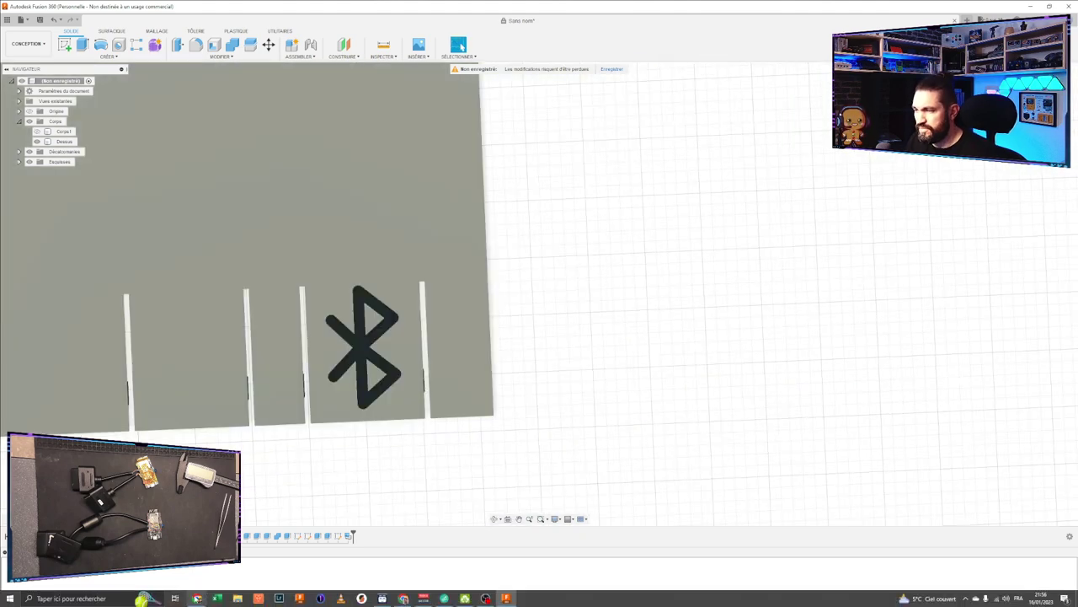
left_click(238, 598)
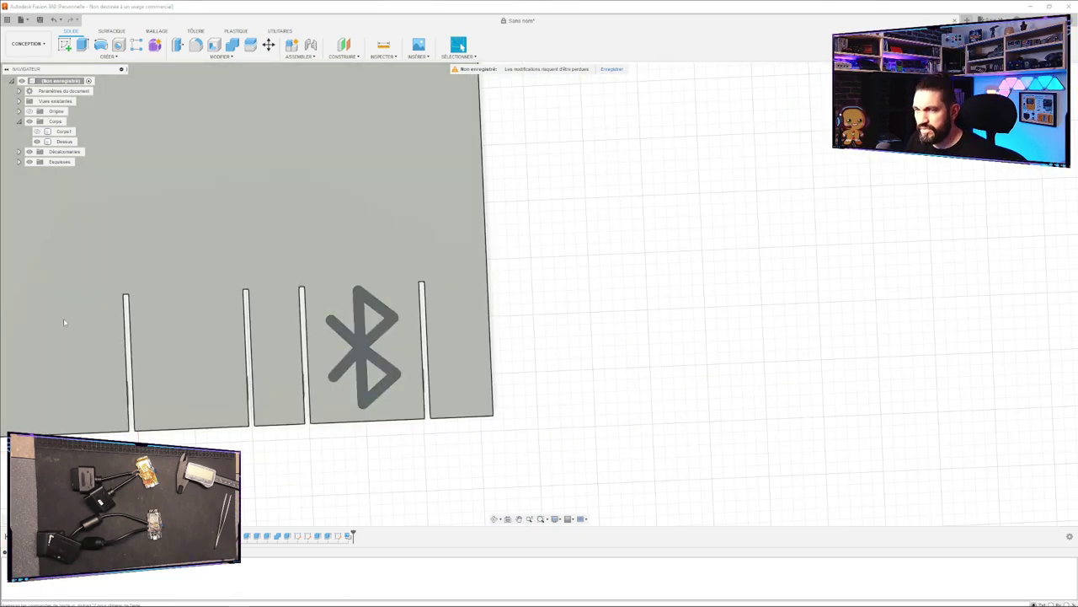
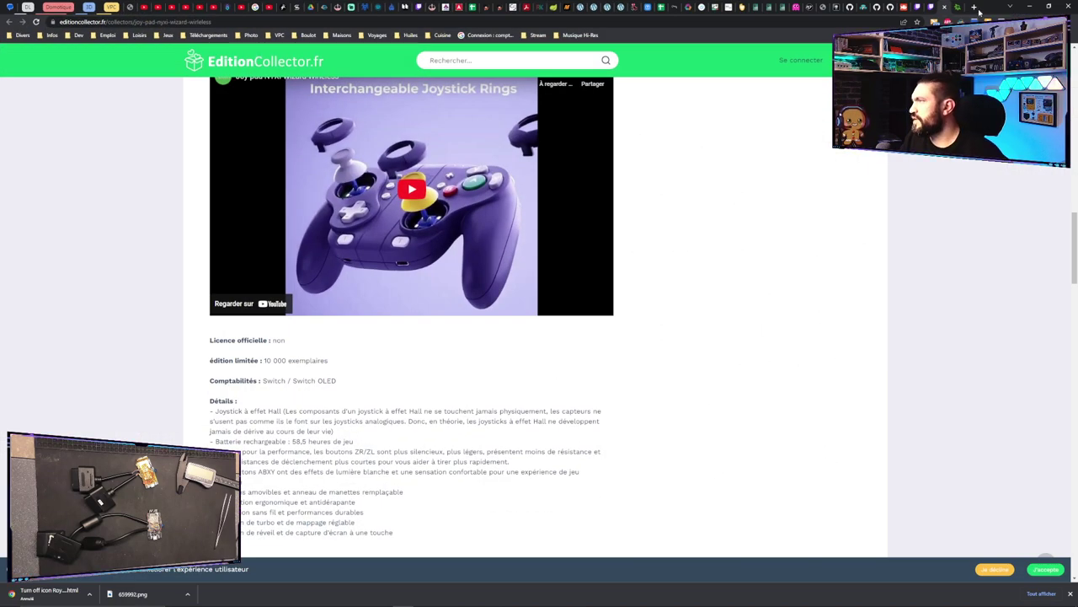
Search Google for "power icon" in a new browser tab.
left_click(974, 7)
type("power ic")
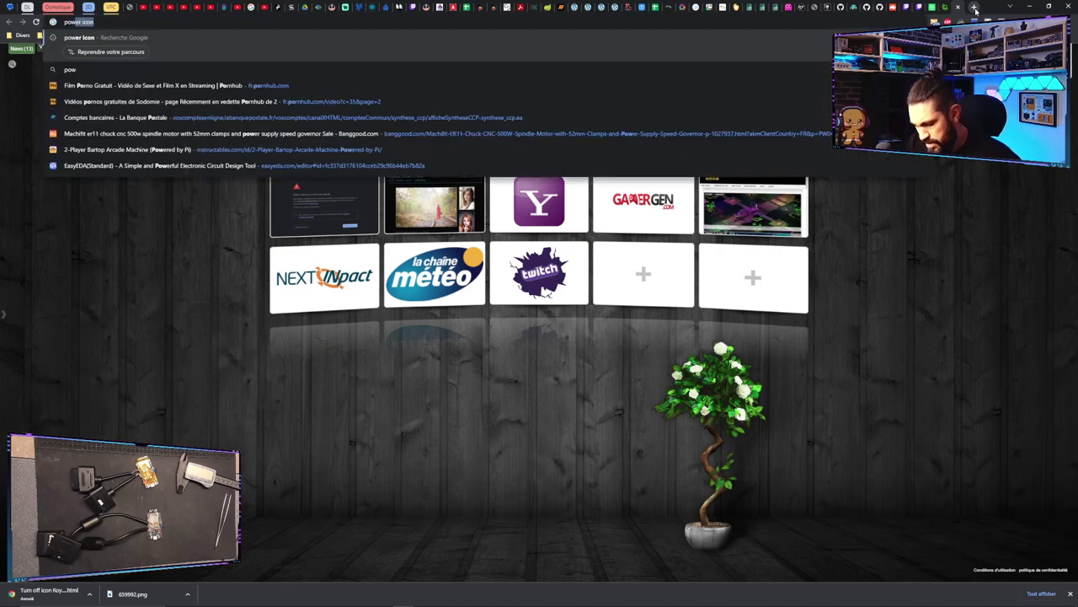
type("on")
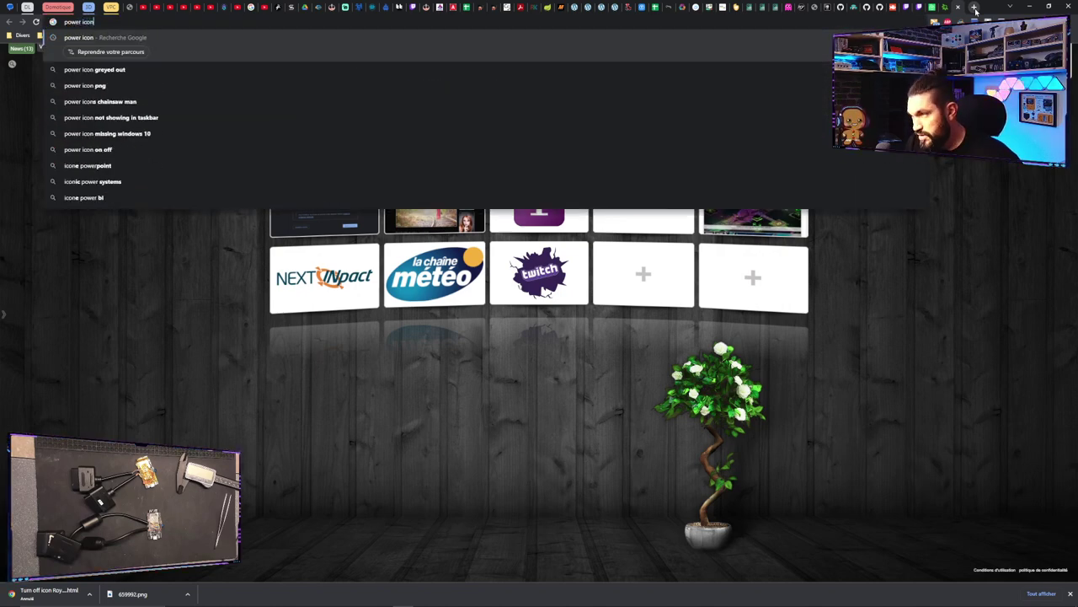
key("Return")
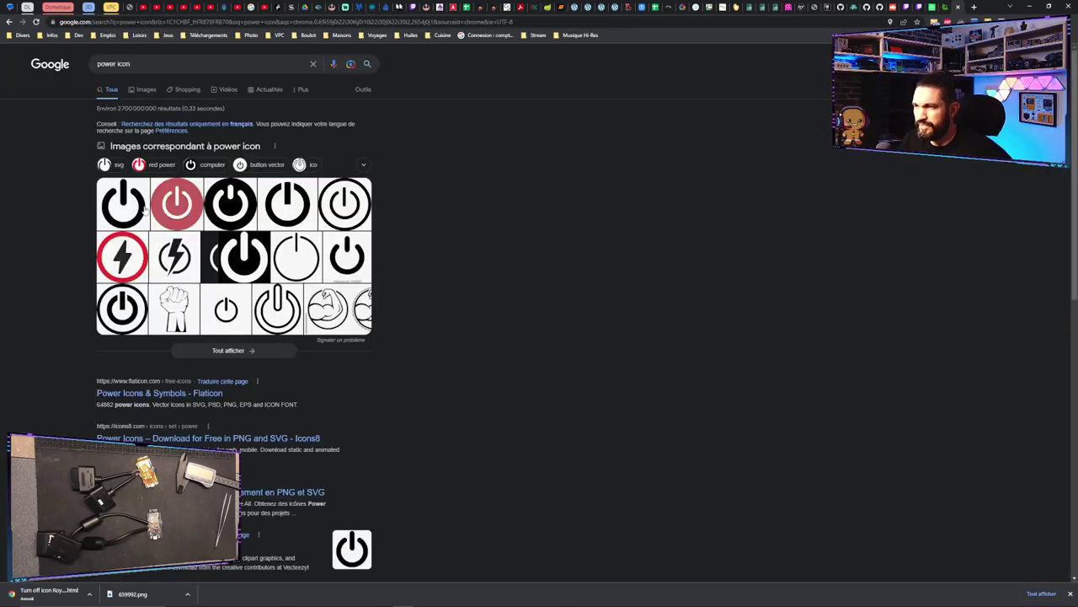
Preview the first power icon result and open its Vecteezy page and the similar VectorStock turn-off icon in new tabs.
left_click(134, 211)
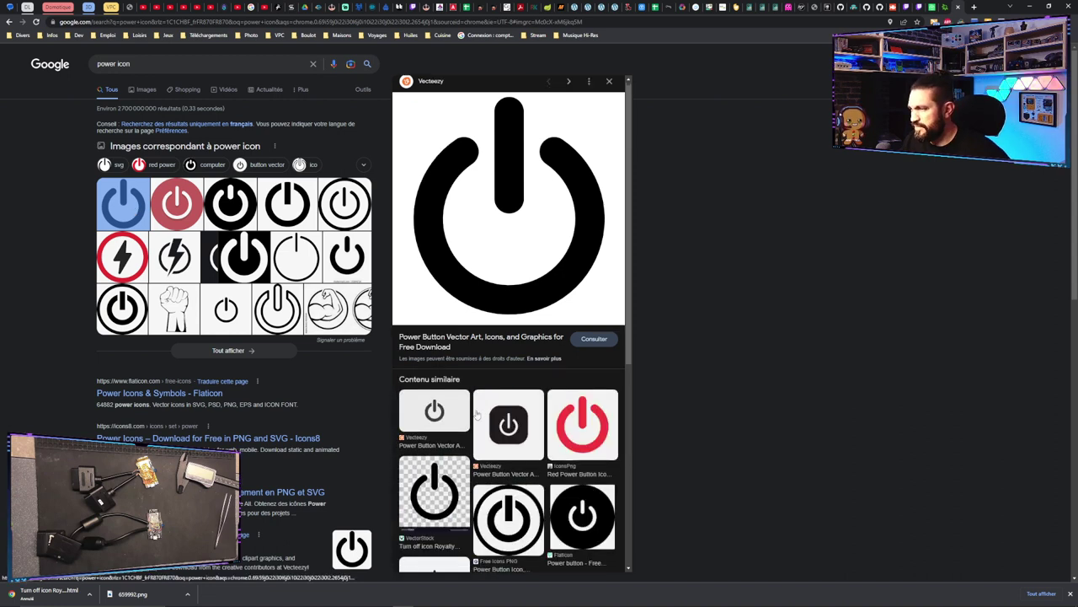
scroll(472, 367, "down", 2)
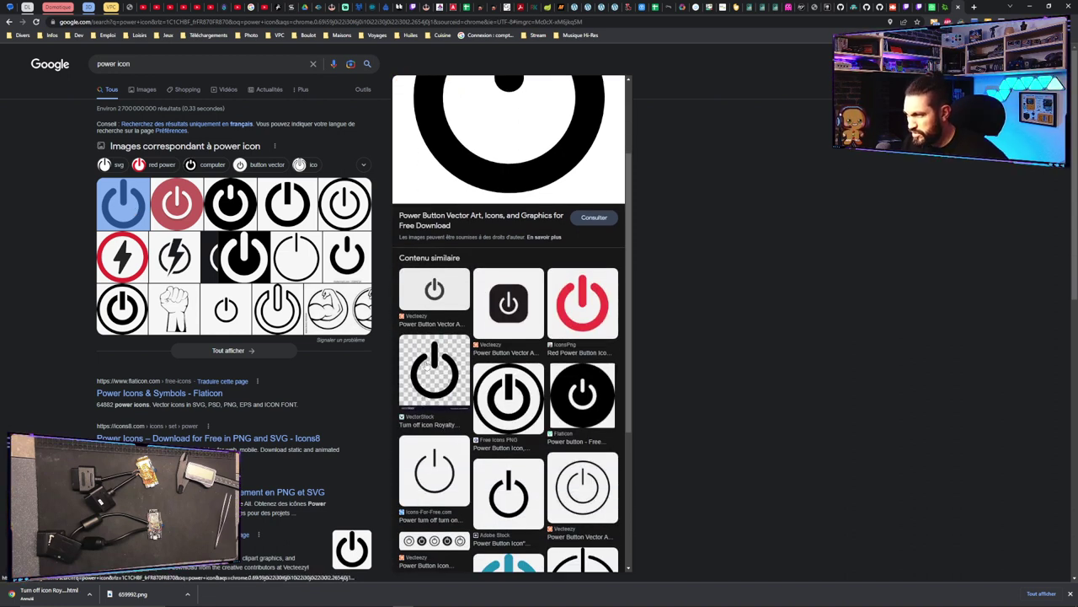
scroll(471, 313, "up", 2)
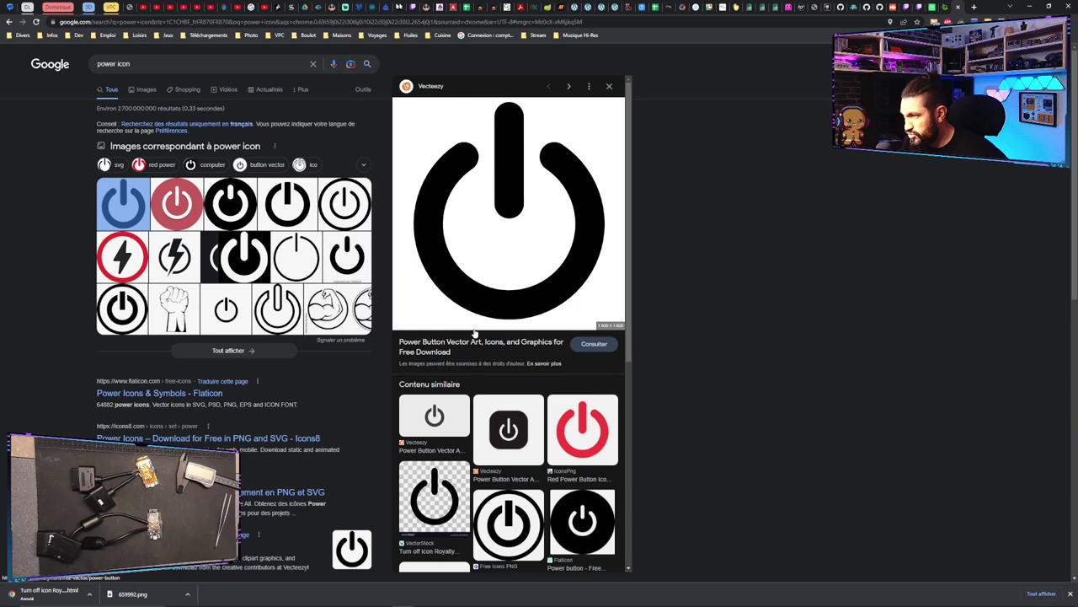
scroll(447, 303, "down", 3)
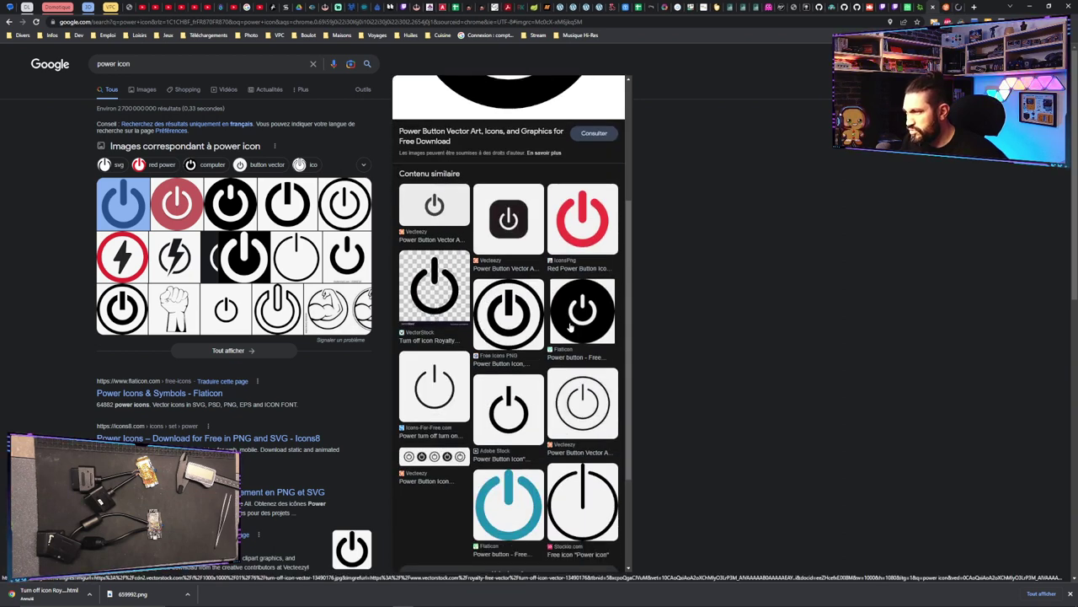
scroll(421, 354, "down", 3)
scroll(388, 407, "up", 6)
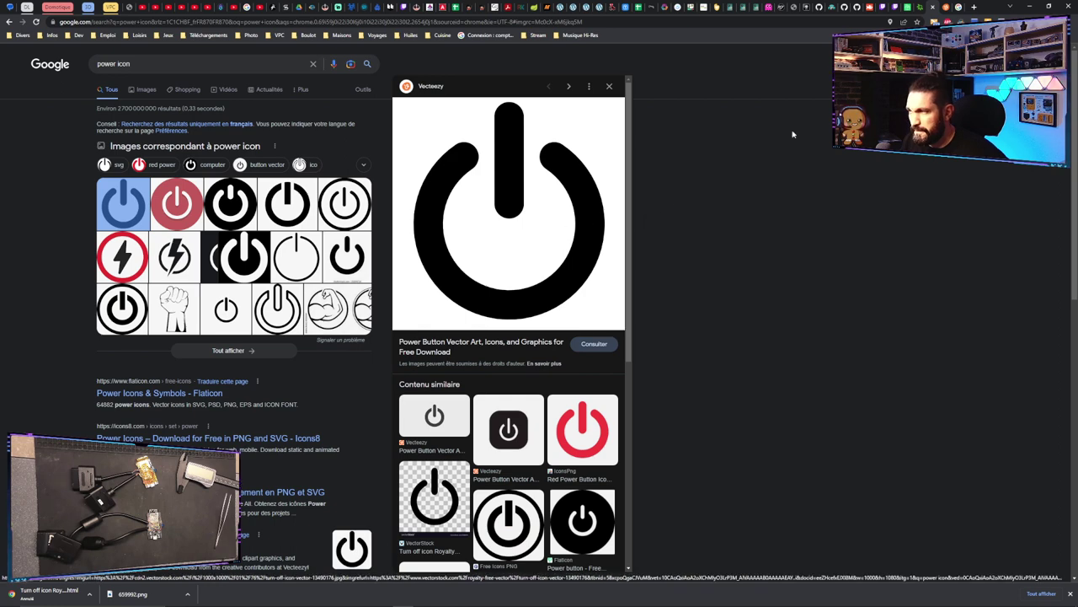
Close the Vecteezy tab and open the VectorStock page of the turn-off icon.
left_click(946, 7)
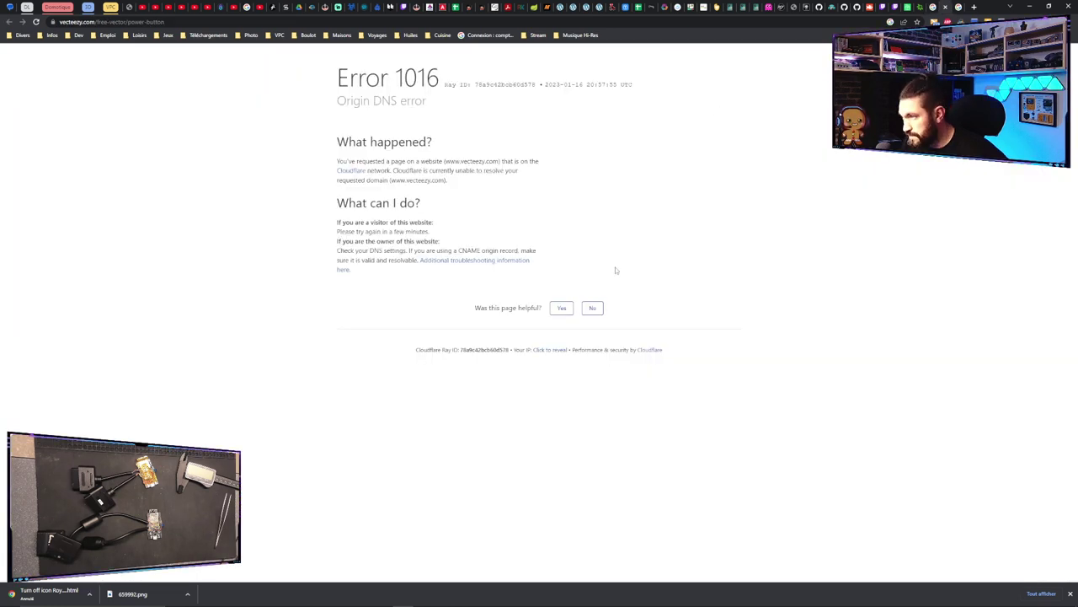
key("ctrl+w")
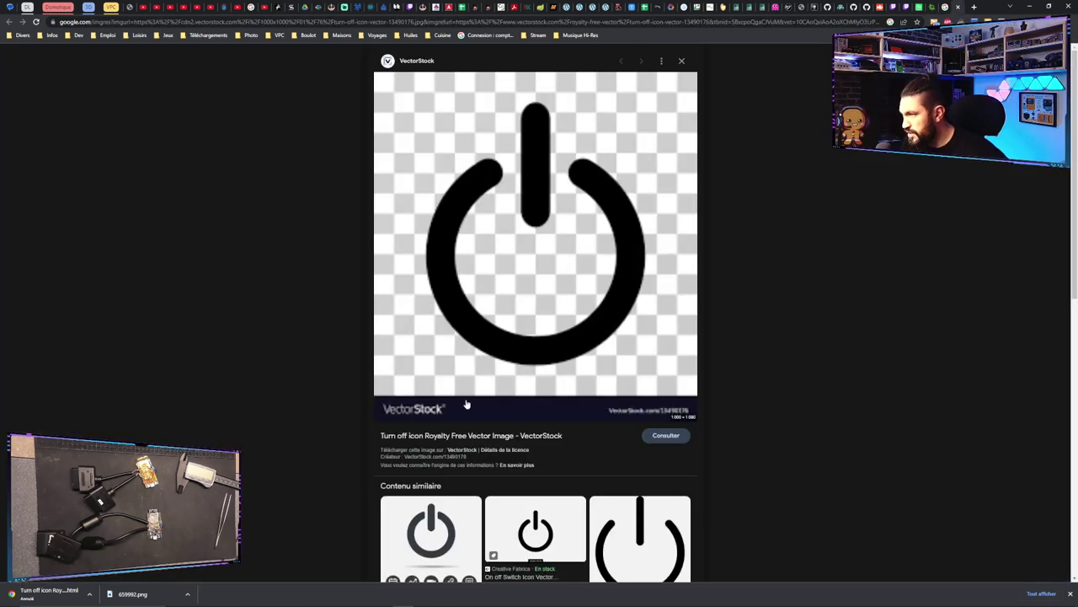
left_click(666, 436)
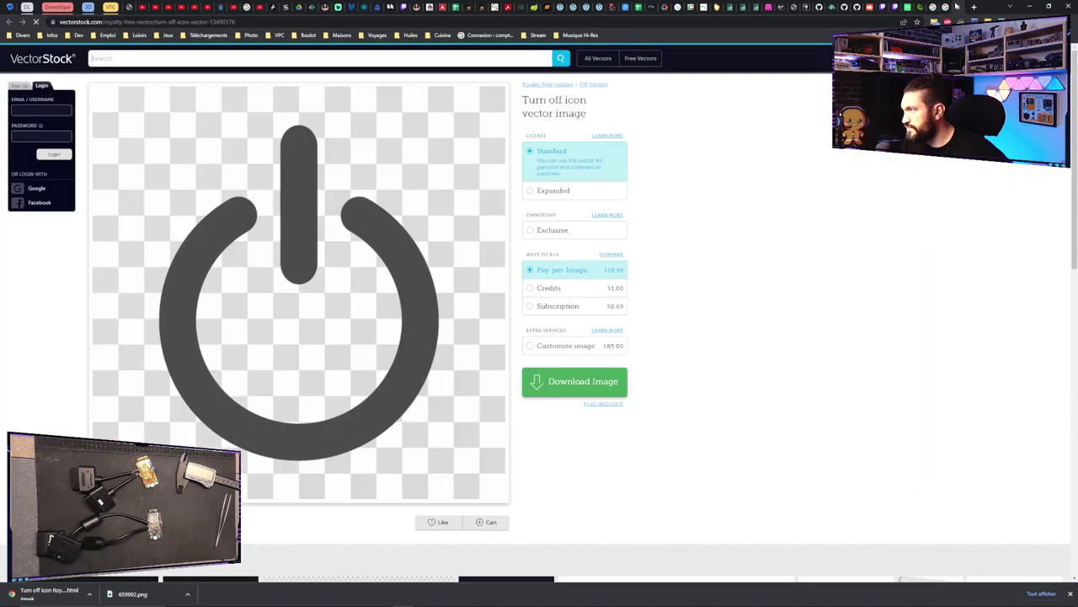
right_click(299, 240)
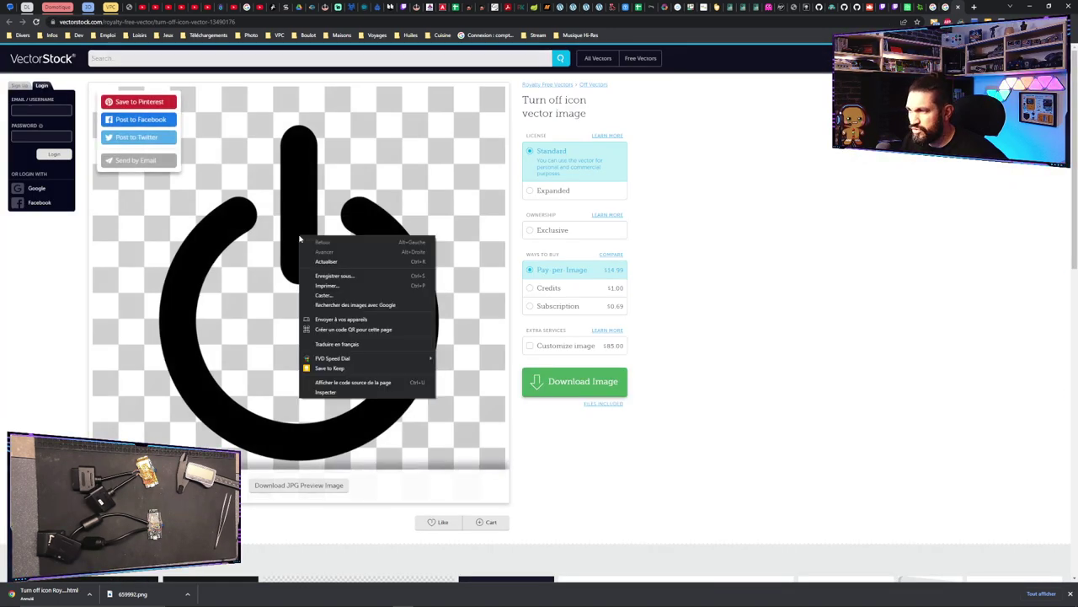
left_click(336, 278)
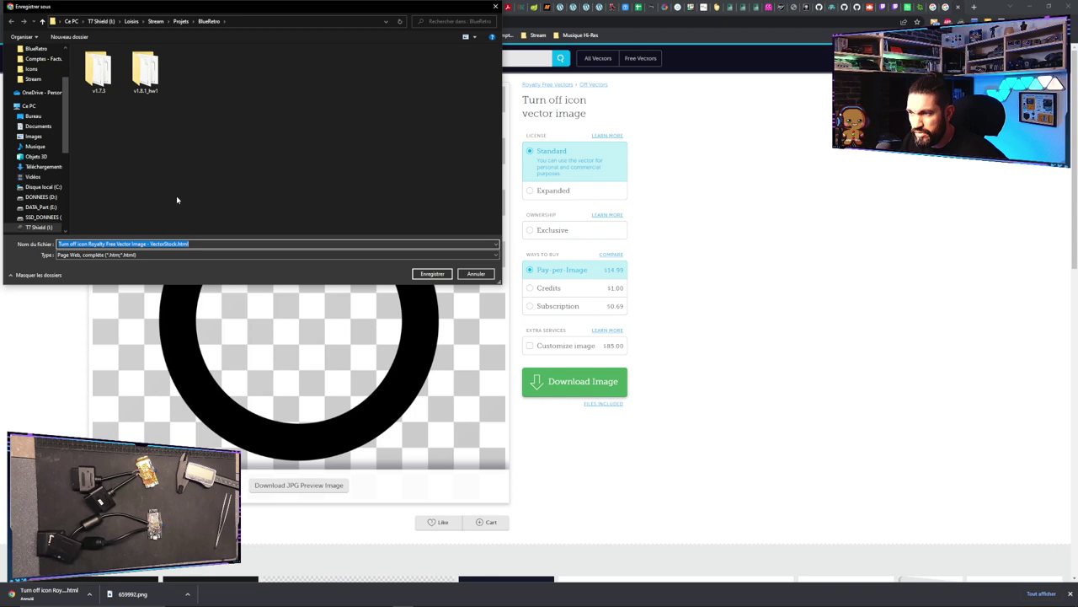
left_click(475, 274)
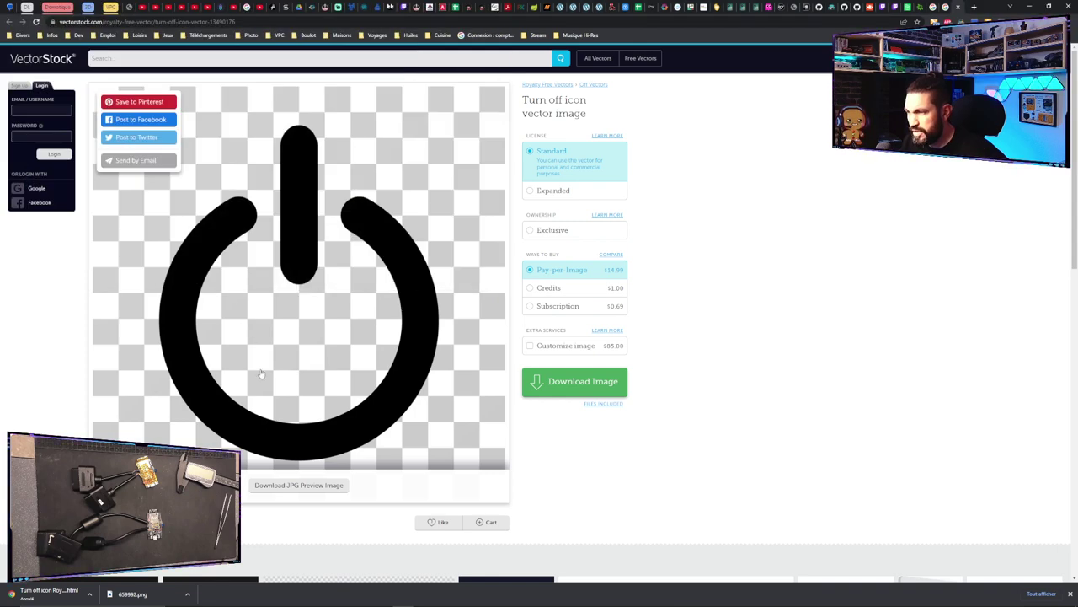
left_click(301, 237)
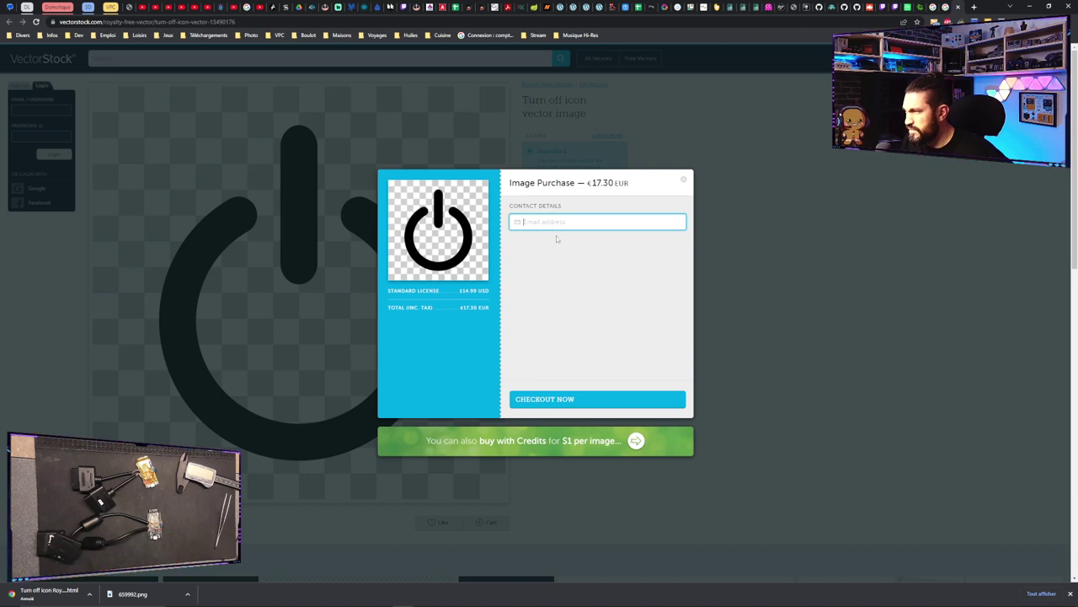
left_click(684, 179)
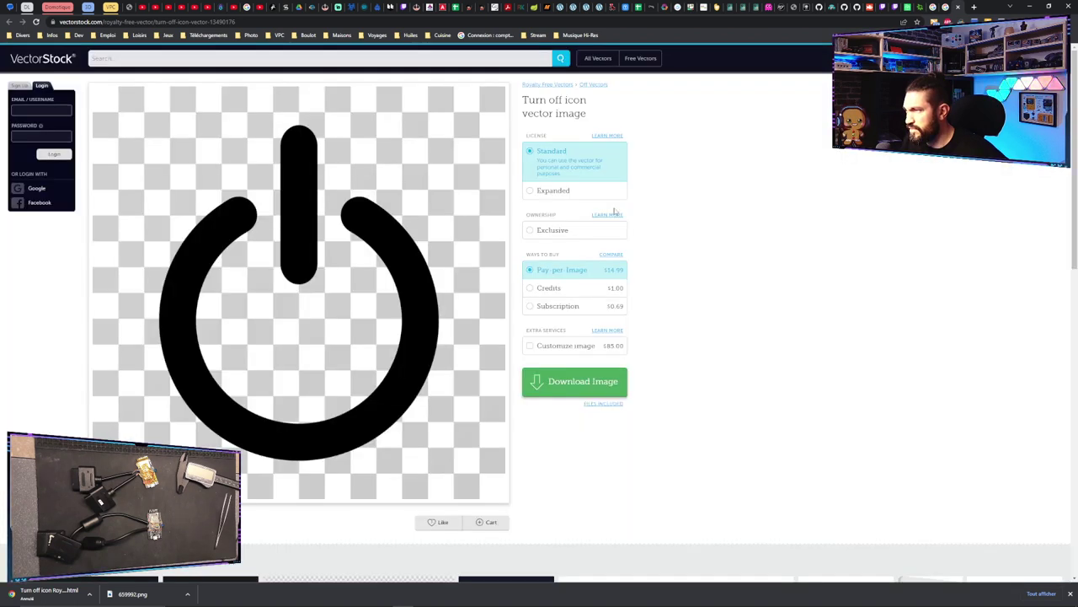
Download the turn-off icon's JPG preview as 13490176.jpg into the BlueRetro folder.
right_click(298, 223)
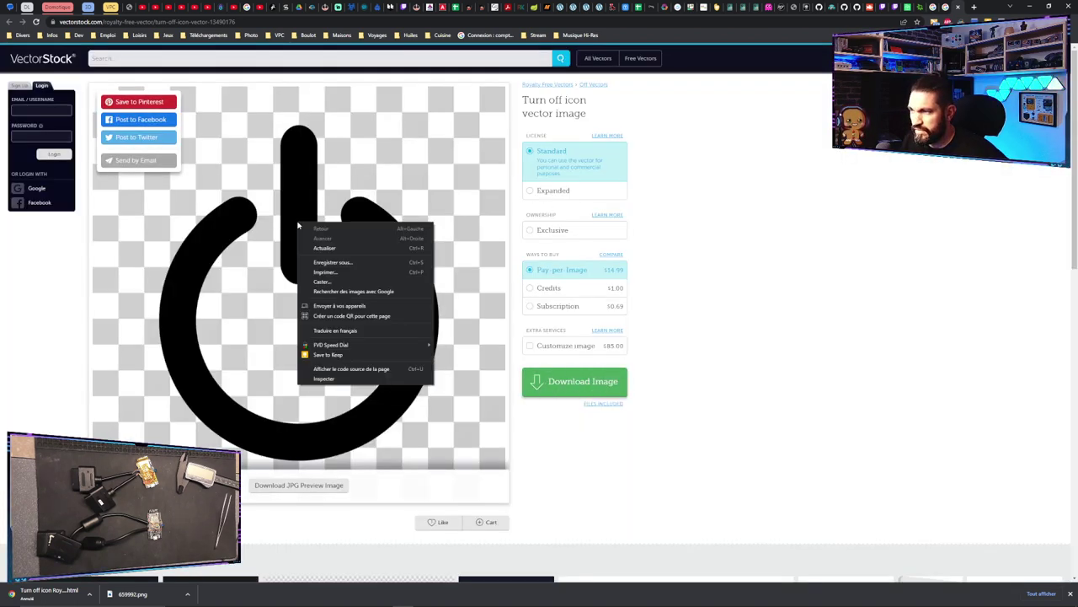
left_click(296, 487)
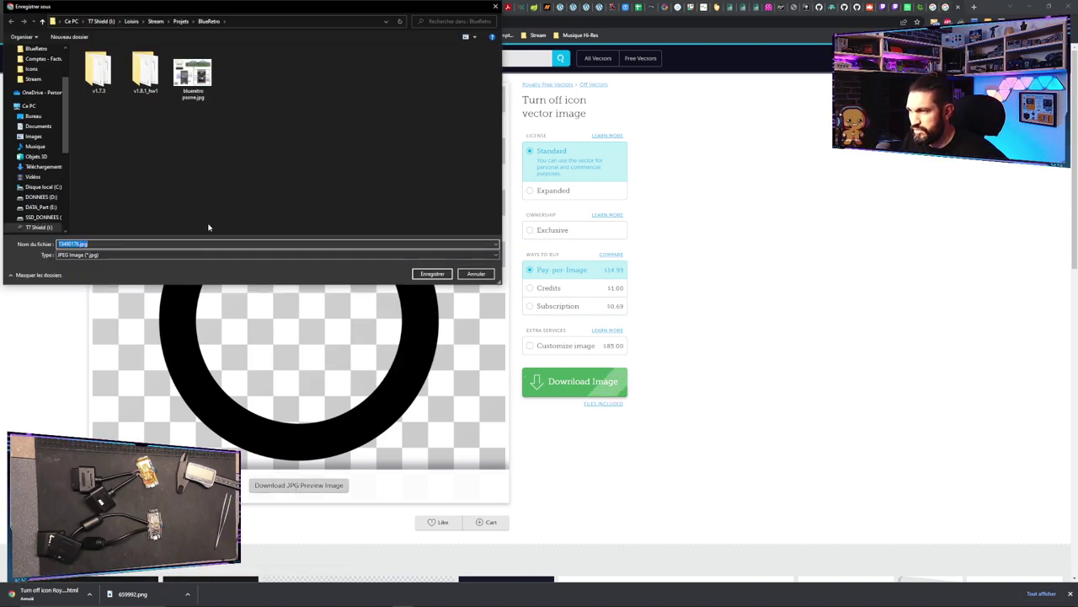
left_click(433, 274)
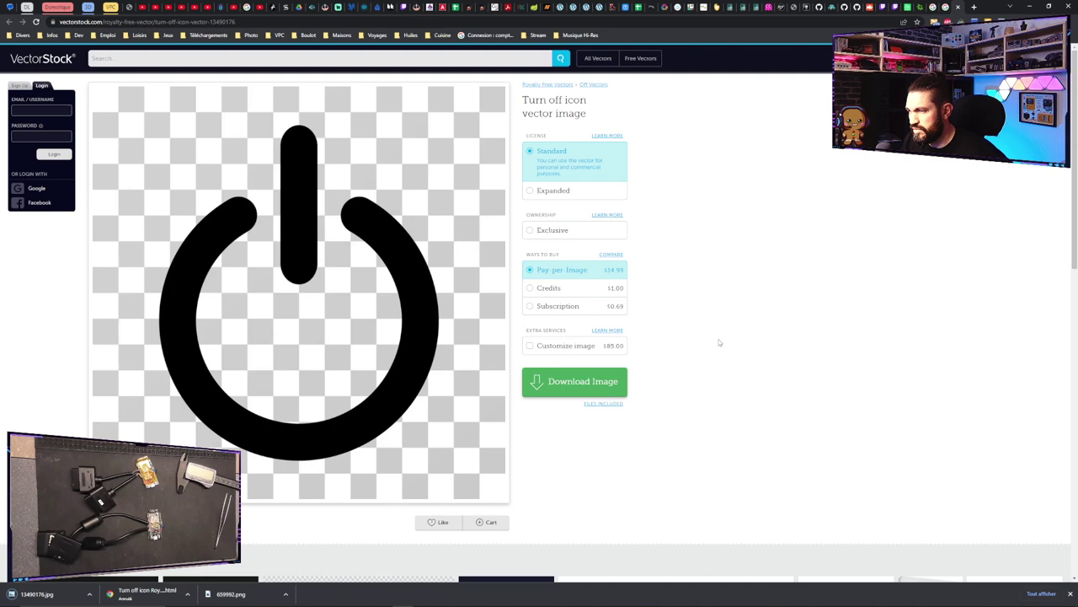
Look through the rest of the VectorStock page and the similar turn-off icons, closing both tabs.
scroll(391, 432, "down", 2)
scroll(391, 432, "down", 4)
scroll(413, 379, "up", 6)
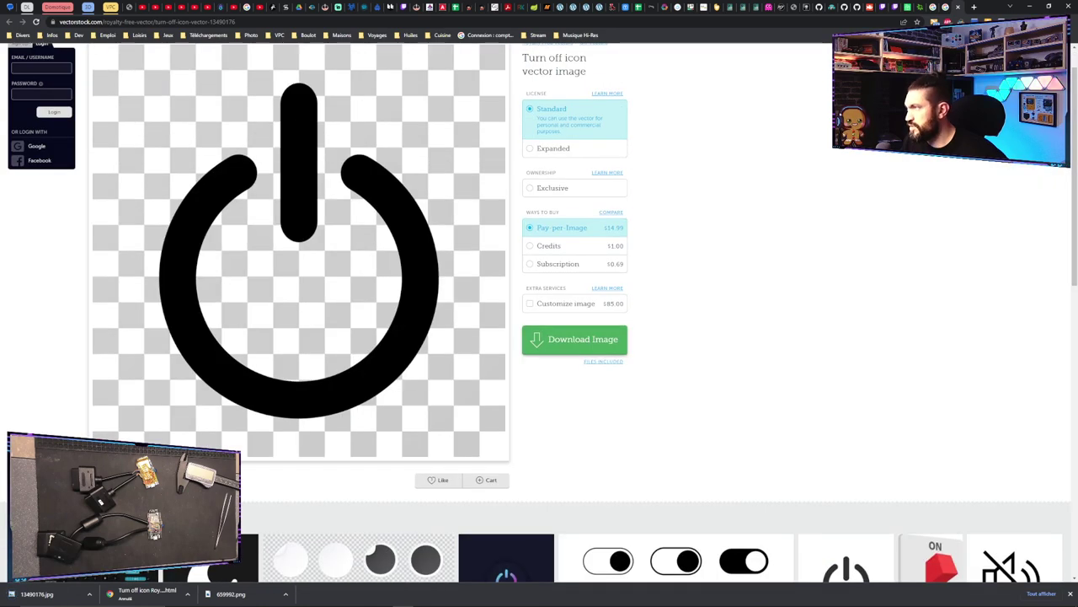
left_click(958, 7)
scroll(465, 503, "down", 4)
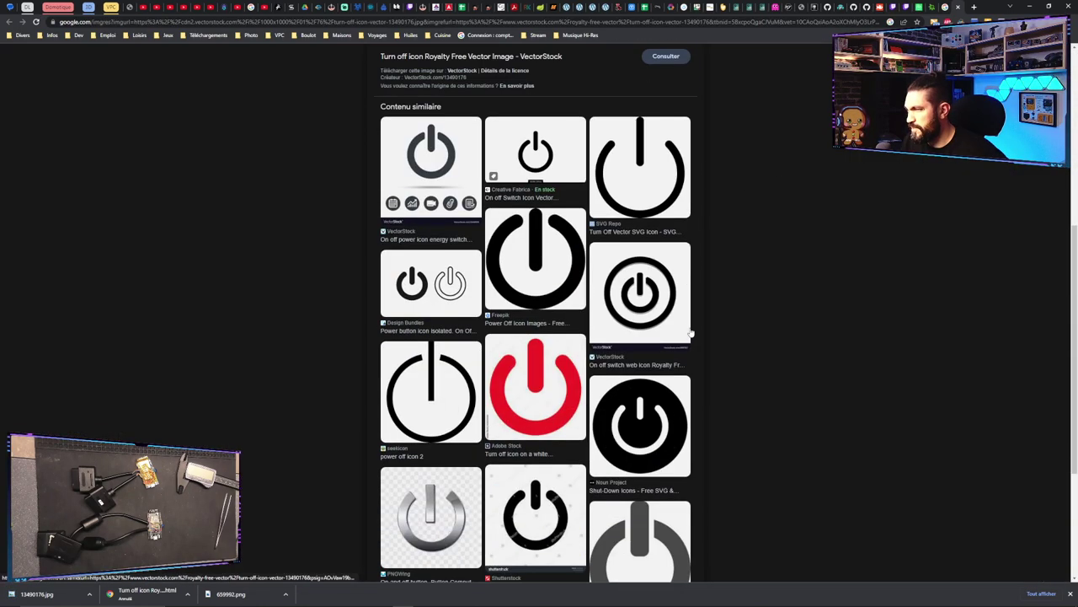
scroll(465, 503, "down", 3)
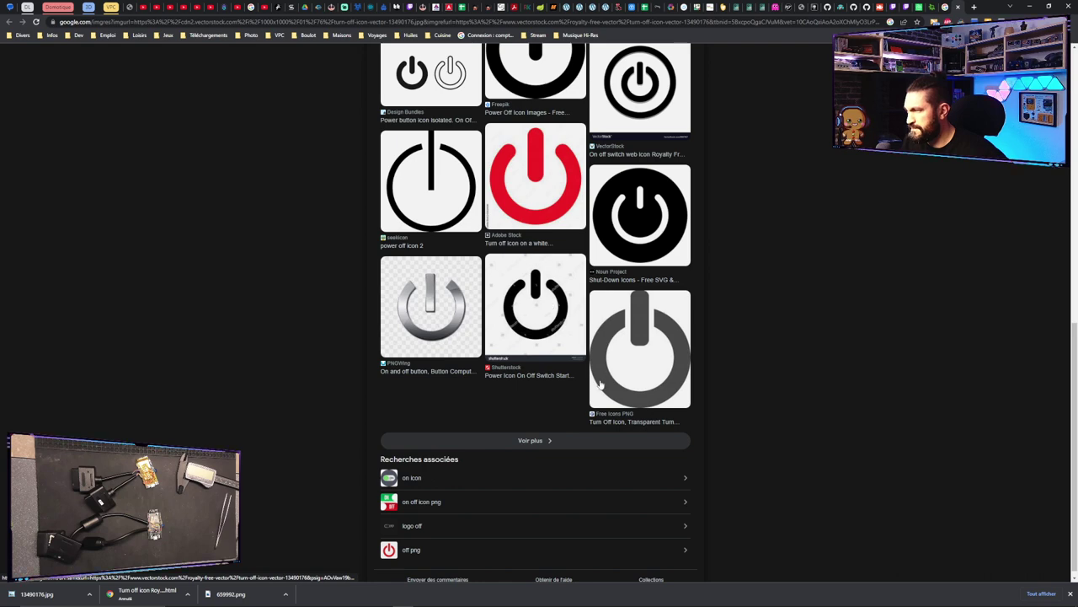
scroll(691, 322, "up", 6)
left_click(958, 7)
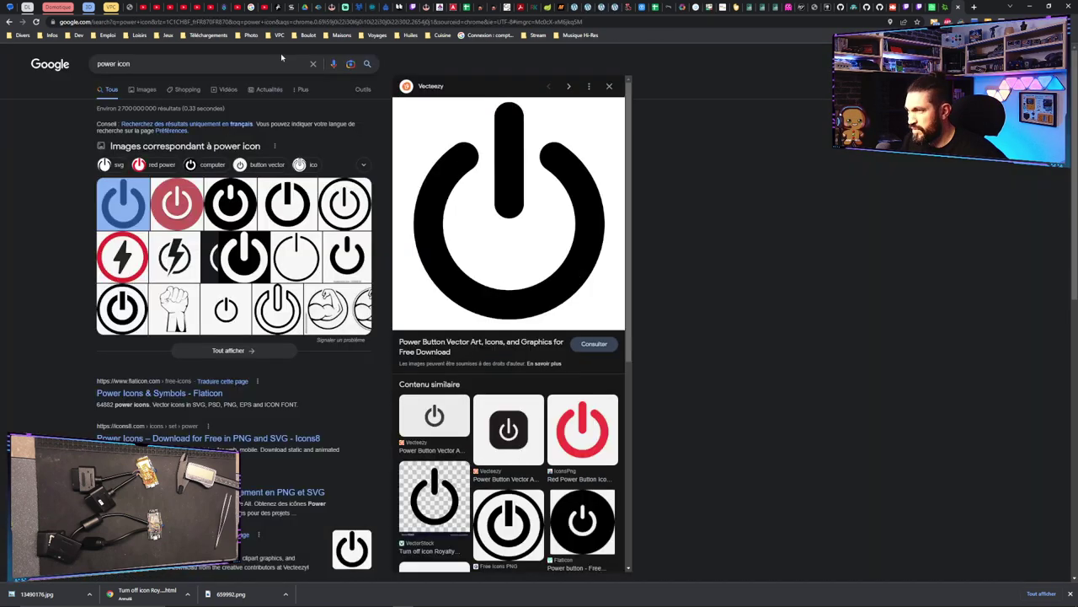
Search Google for "power icon svg" and show all the image results.
left_click(150, 63)
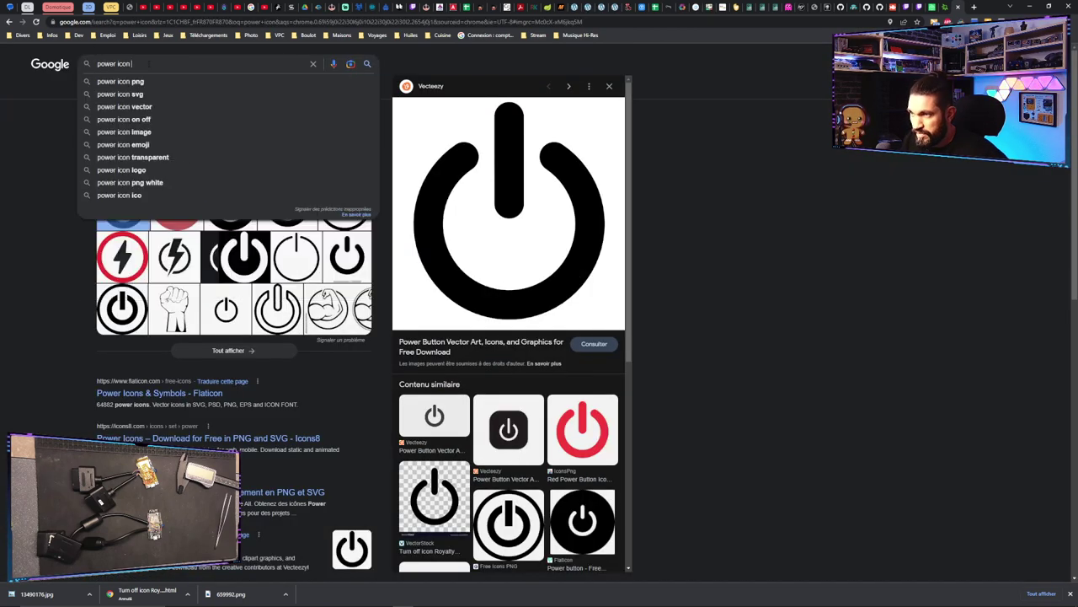
left_click(159, 94)
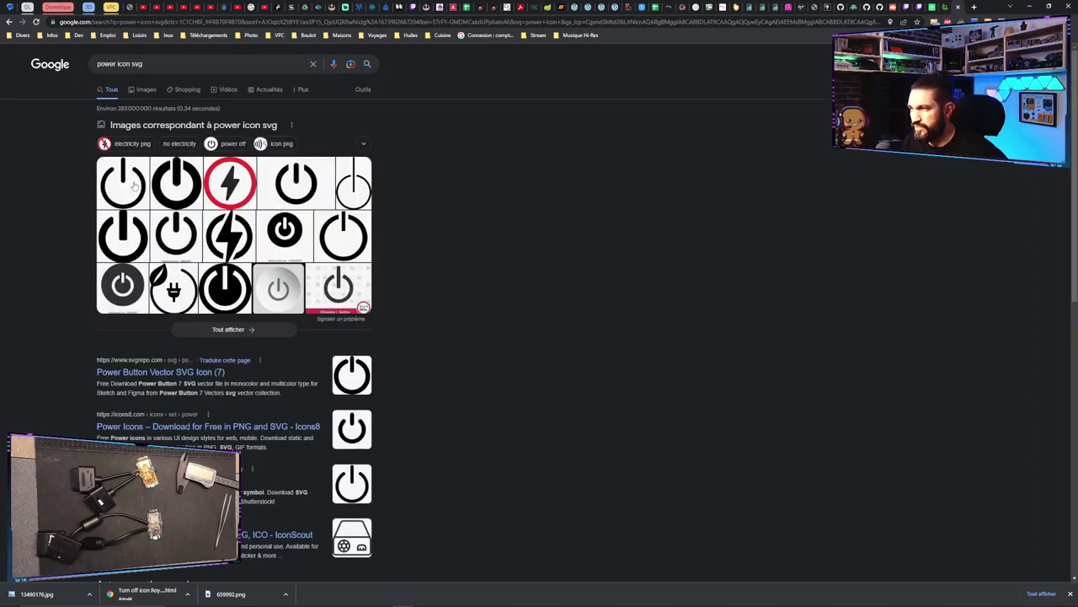
scroll(122, 184, "down", 1)
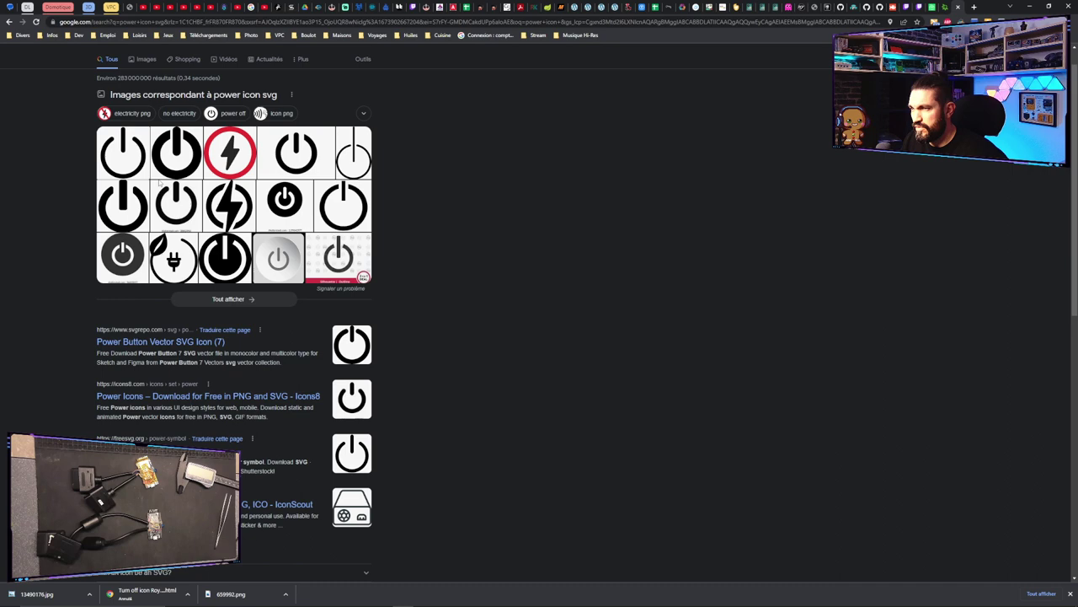
left_click(225, 300)
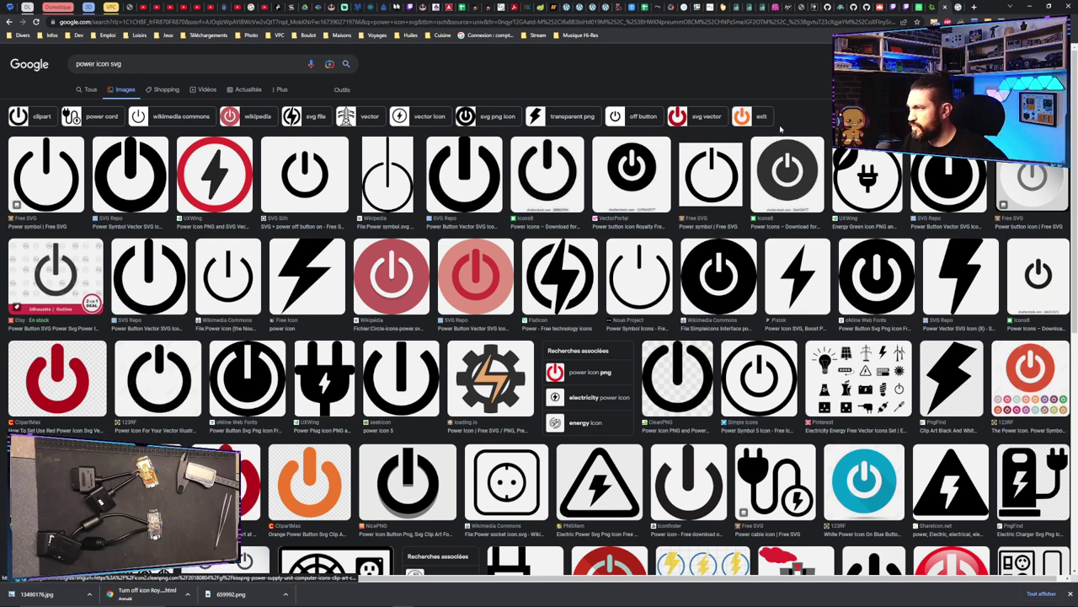
Open CleanPNG's page from the black power icon result and choose its dark grey "Power Icon - Power" image.
left_click(676, 377)
left_click(666, 250)
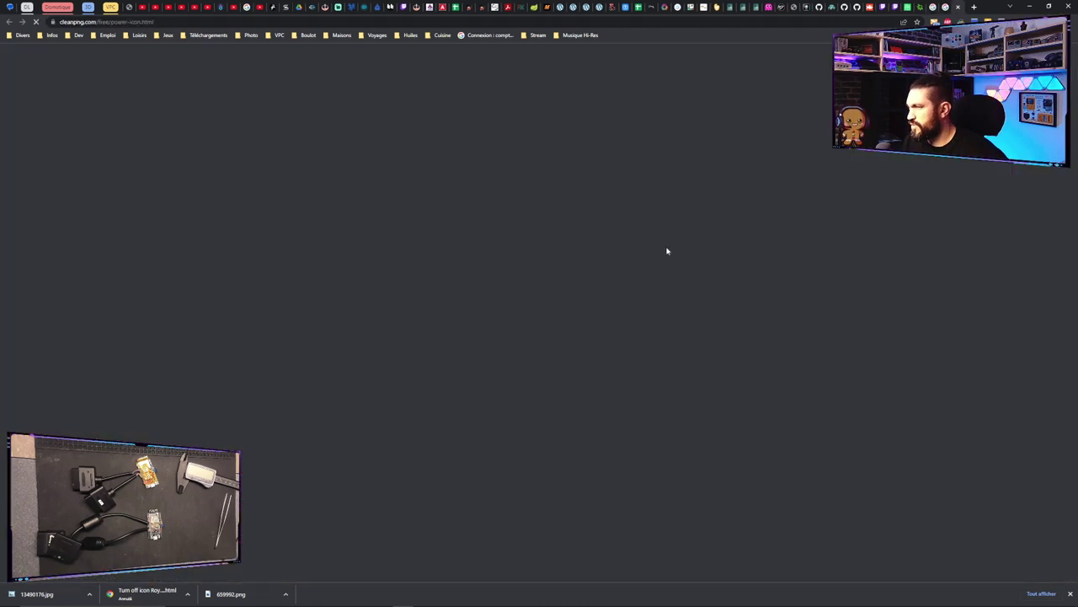
scroll(772, 240, "down", 2)
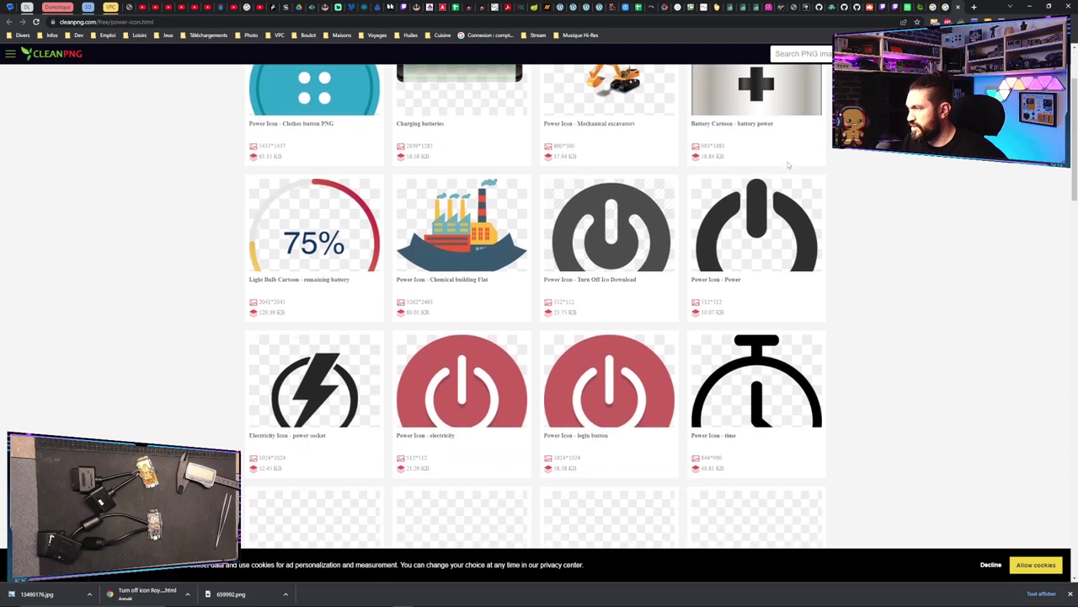
left_click(768, 235)
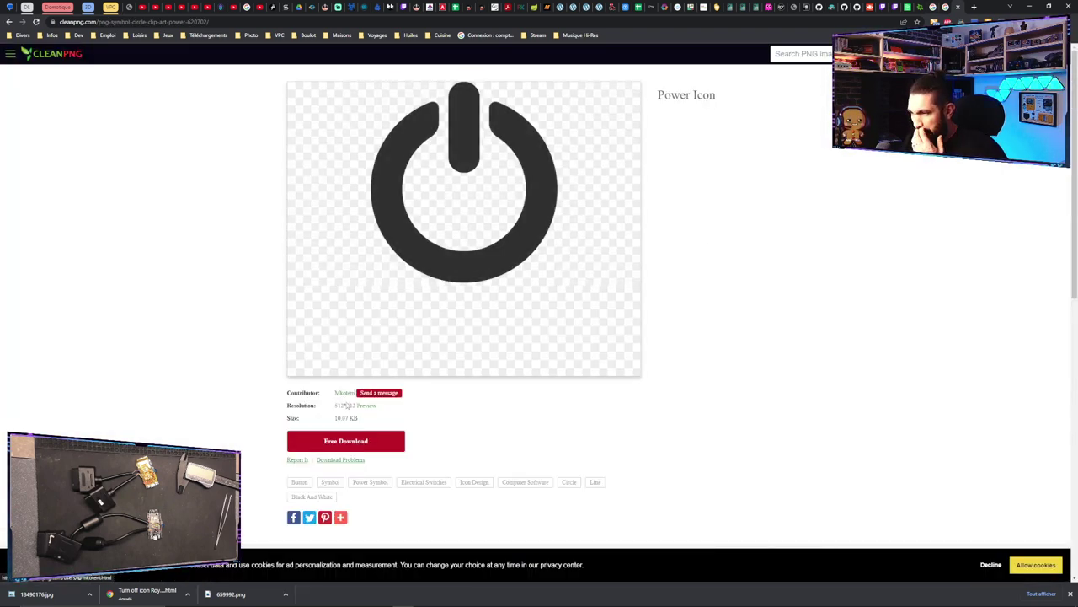
Download the CleanPNG power icon as a PNG into the BlueRetro folder and close its tab.
left_click(346, 441)
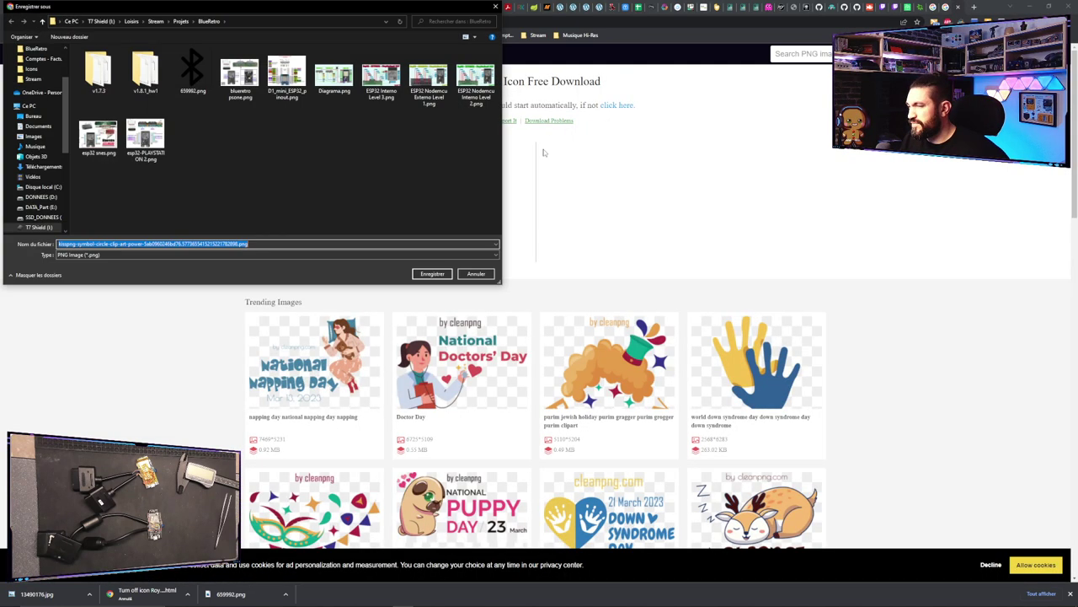
left_click(431, 273)
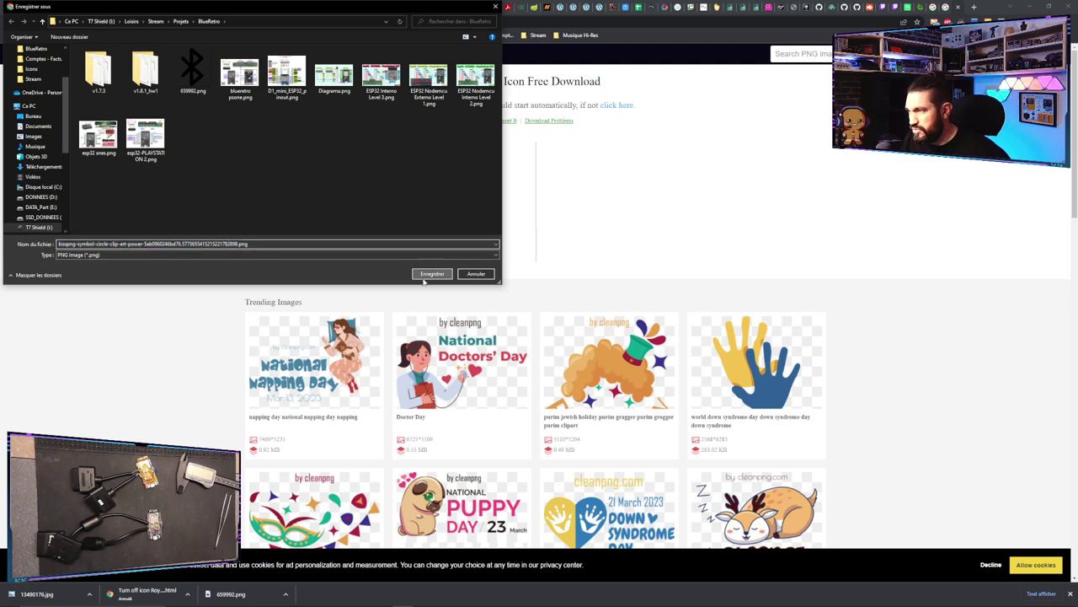
key("ctrl+w")
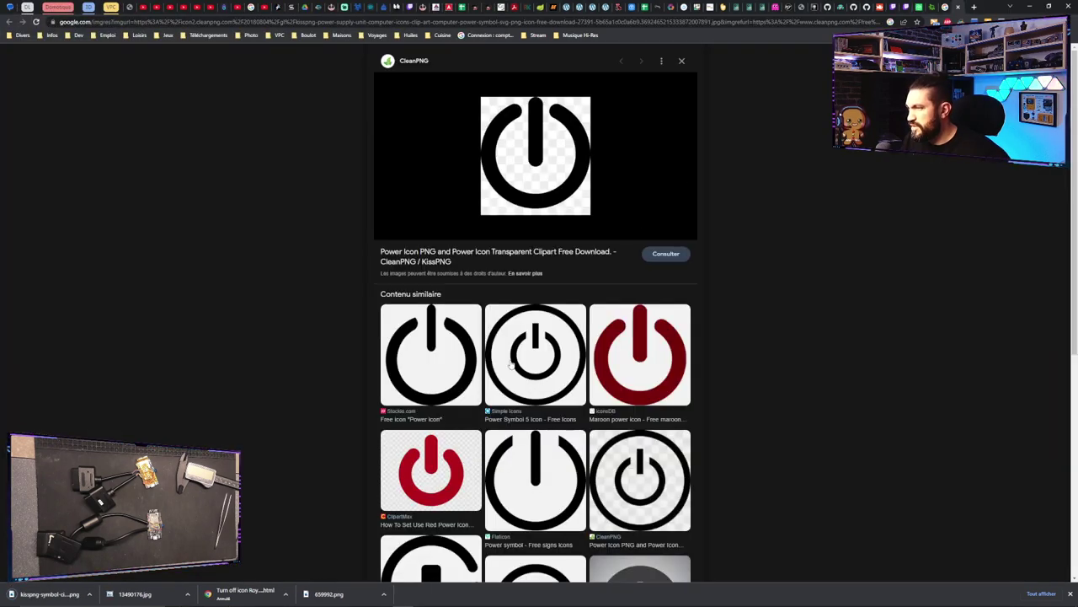
Pick the red ClipartMax power icon among the similar images and open its full-size page.
scroll(462, 352, "down", 2)
scroll(529, 430, "down", 3)
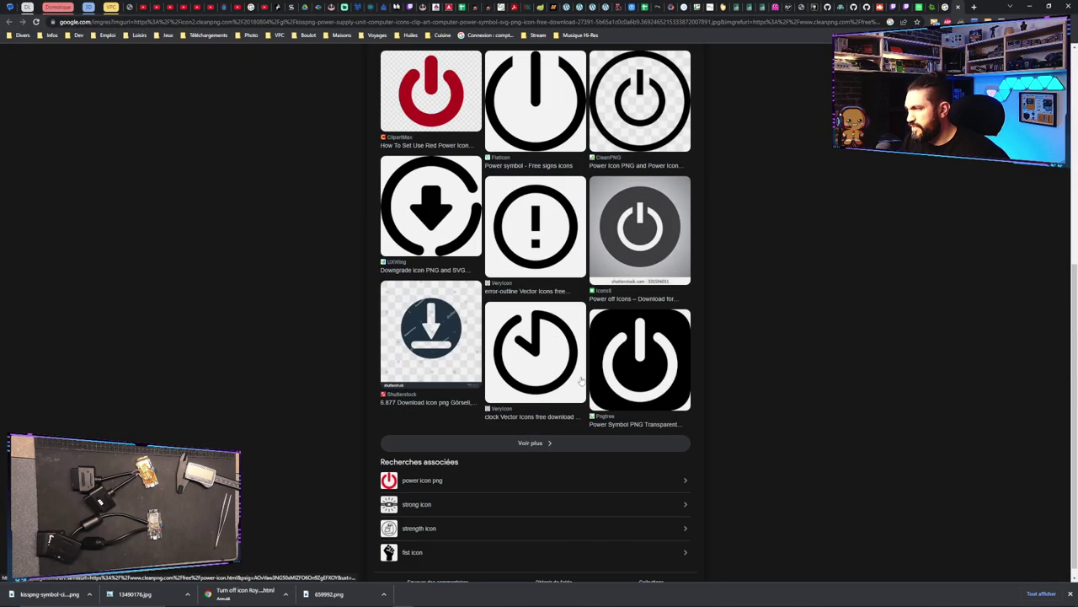
scroll(682, 313, "up", 2)
left_click(446, 288)
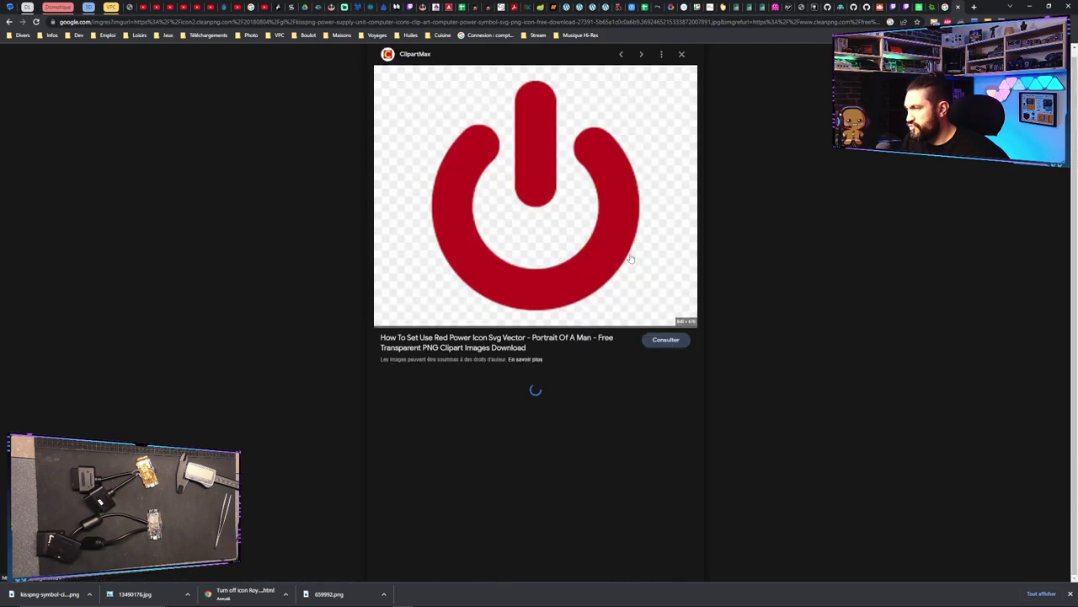
left_click(657, 339)
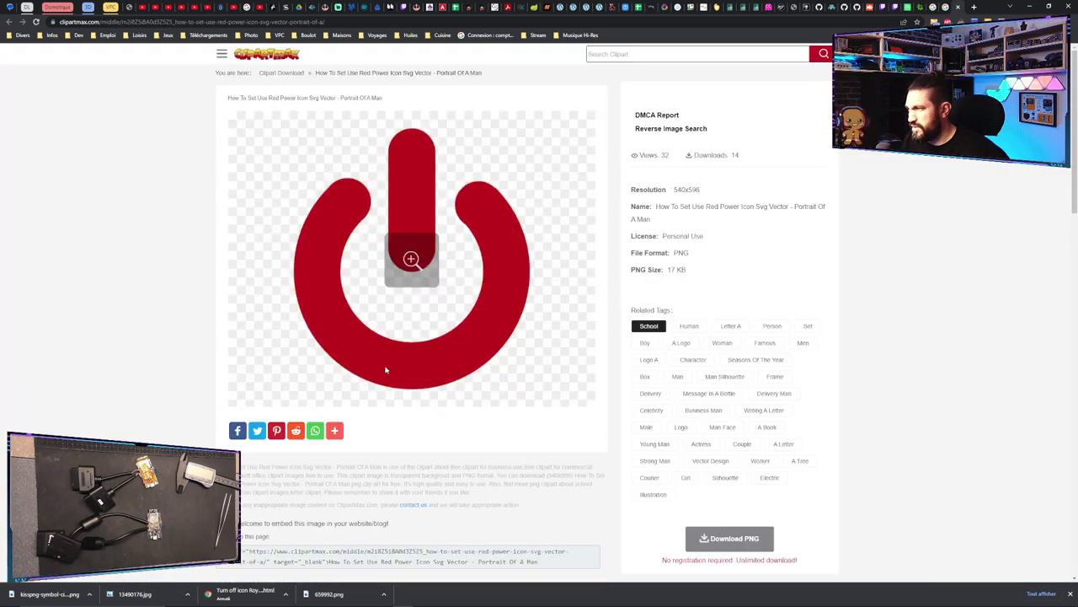
left_click(386, 370)
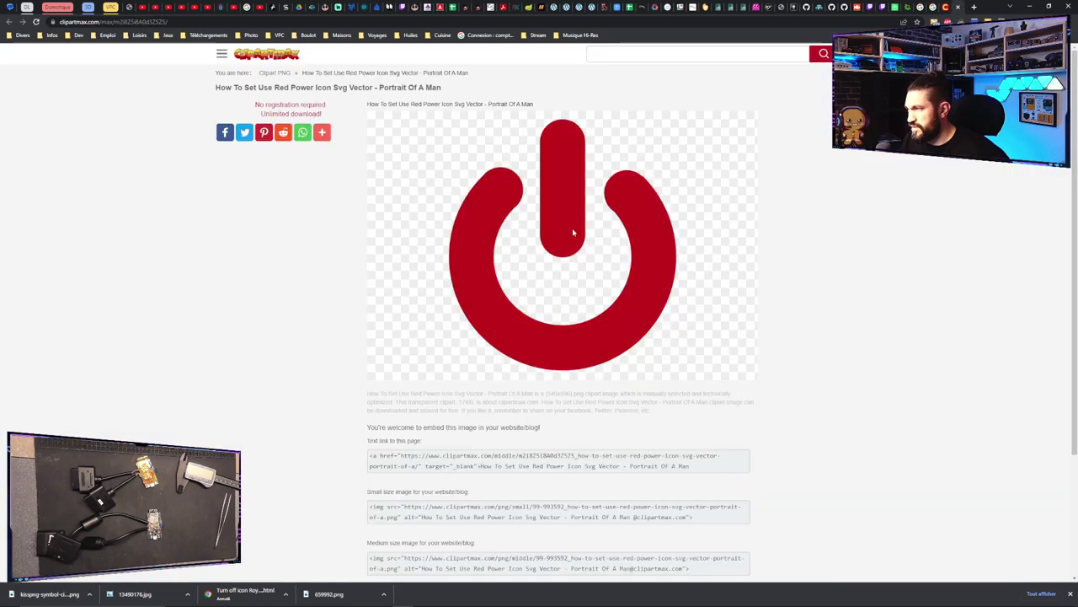
Download the red power icon as clipart993592.png into the BlueRetro folder.
scroll(503, 345, "down", 5)
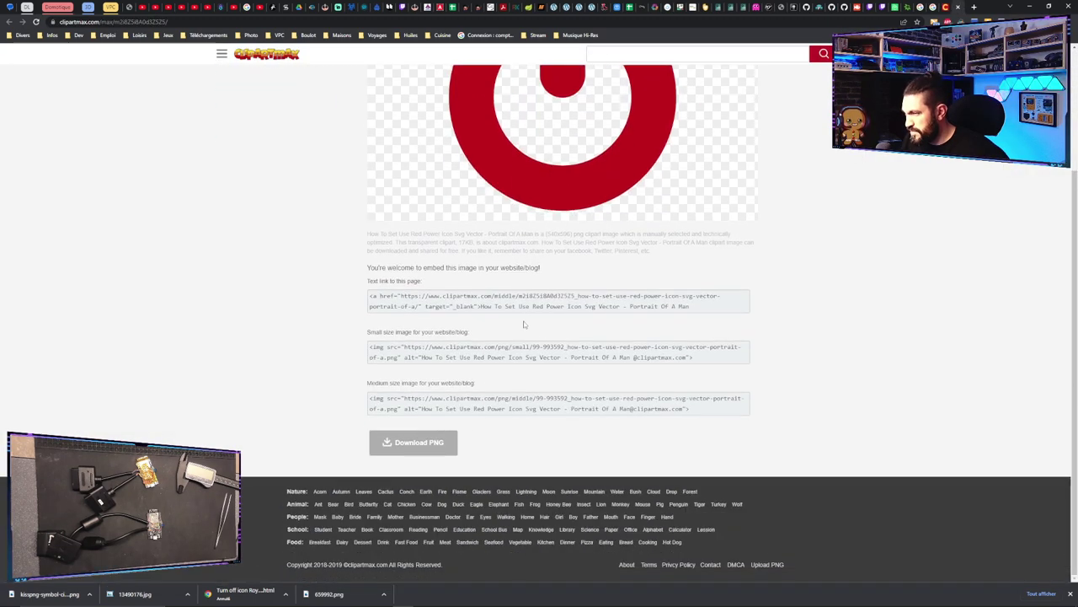
left_click(435, 445)
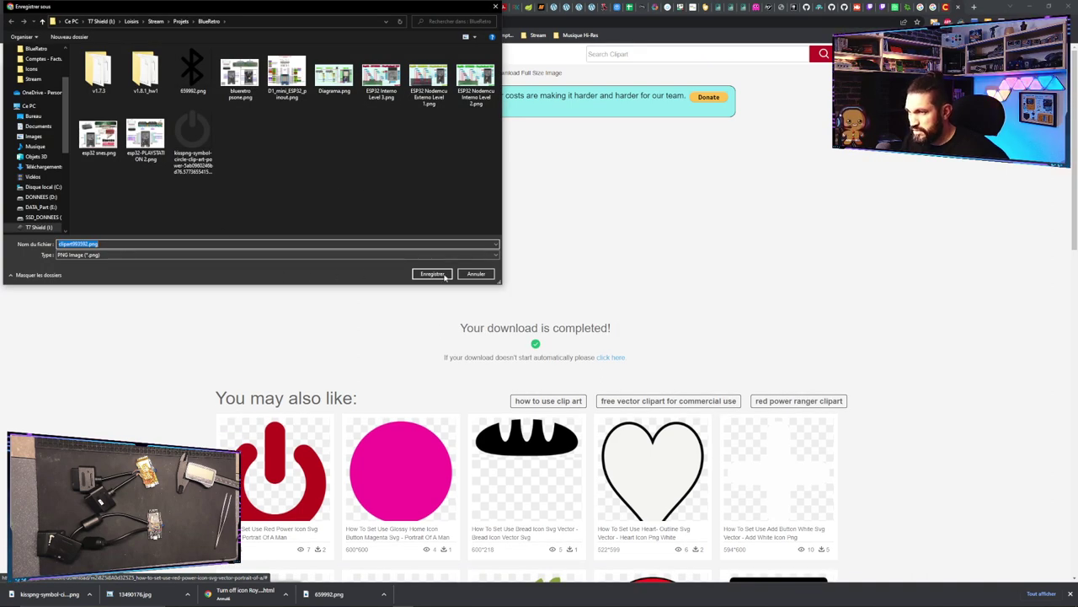
left_click(433, 274)
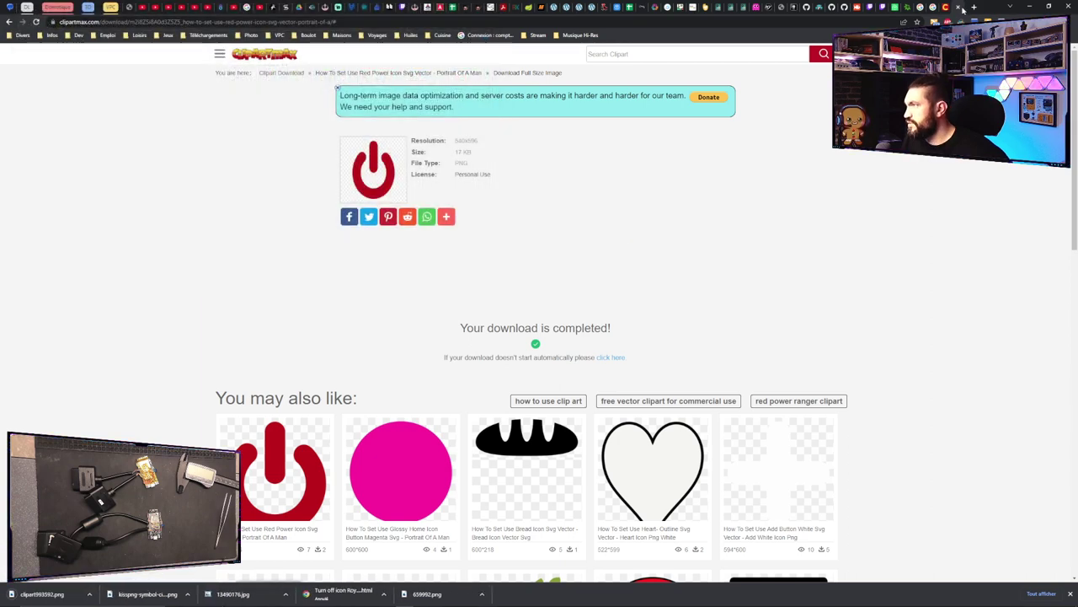
Switch from the browser back to the enclosure model in Fusion 360.
left_click(1030, 6)
left_click(417, 56)
left_click(443, 85)
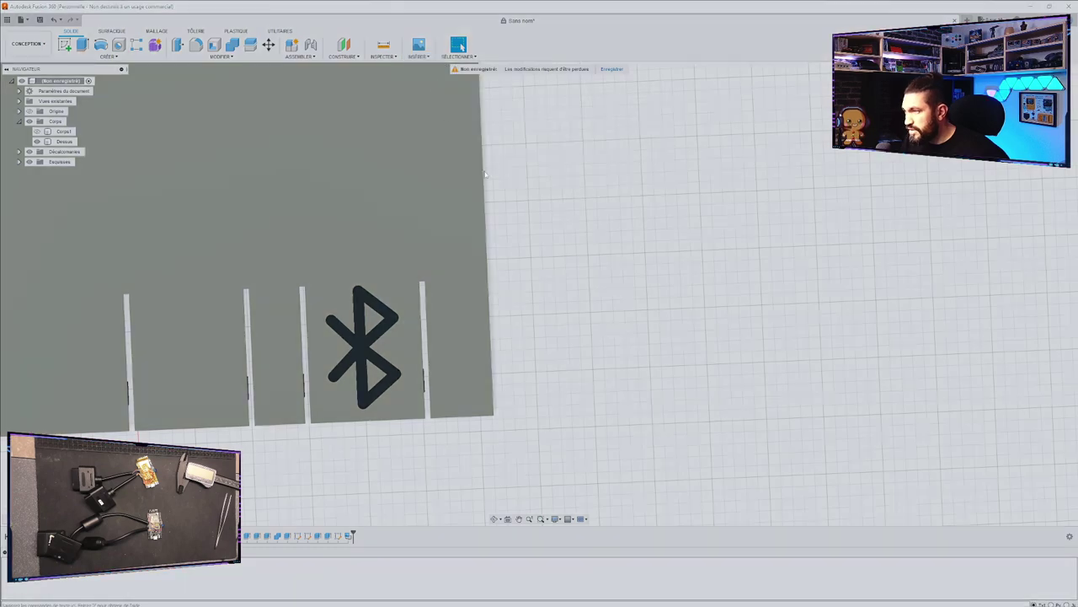
left_click(419, 394)
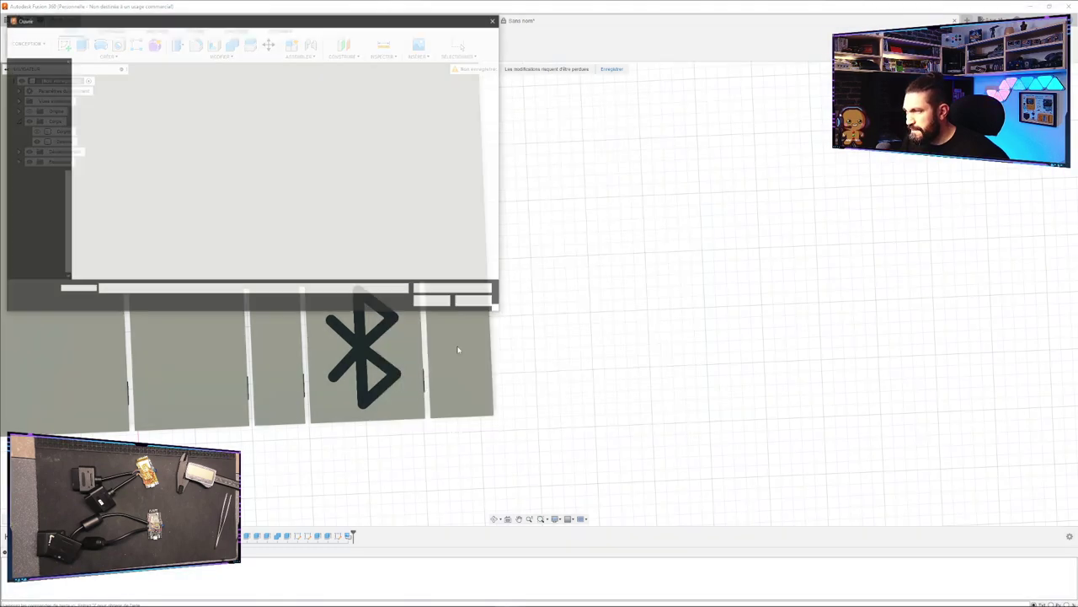
double_click(380, 89)
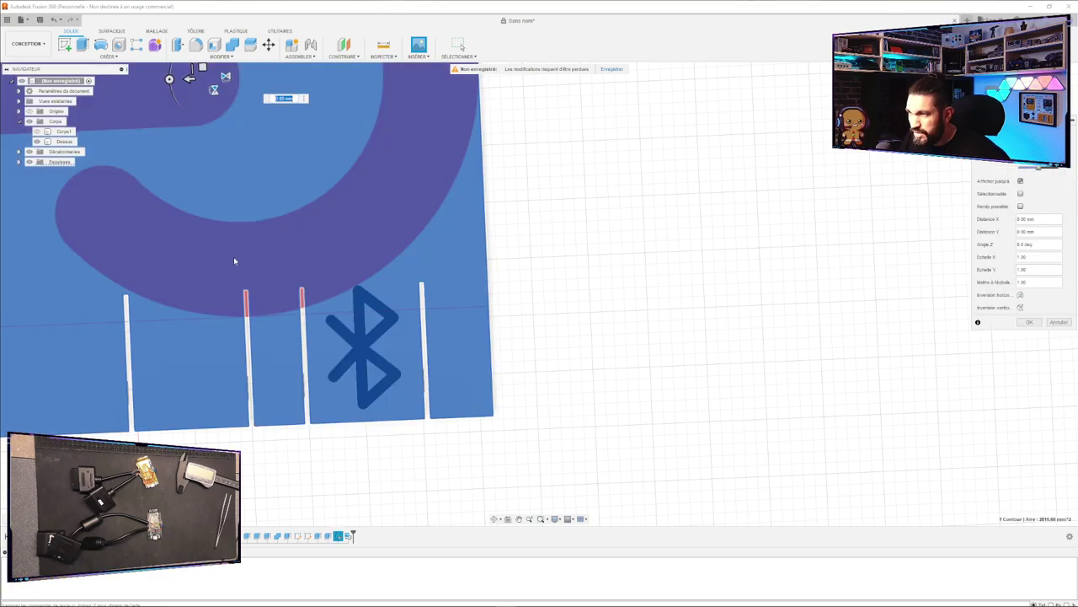
scroll(234, 261, "up", 2)
scroll(247, 265, "down", 5)
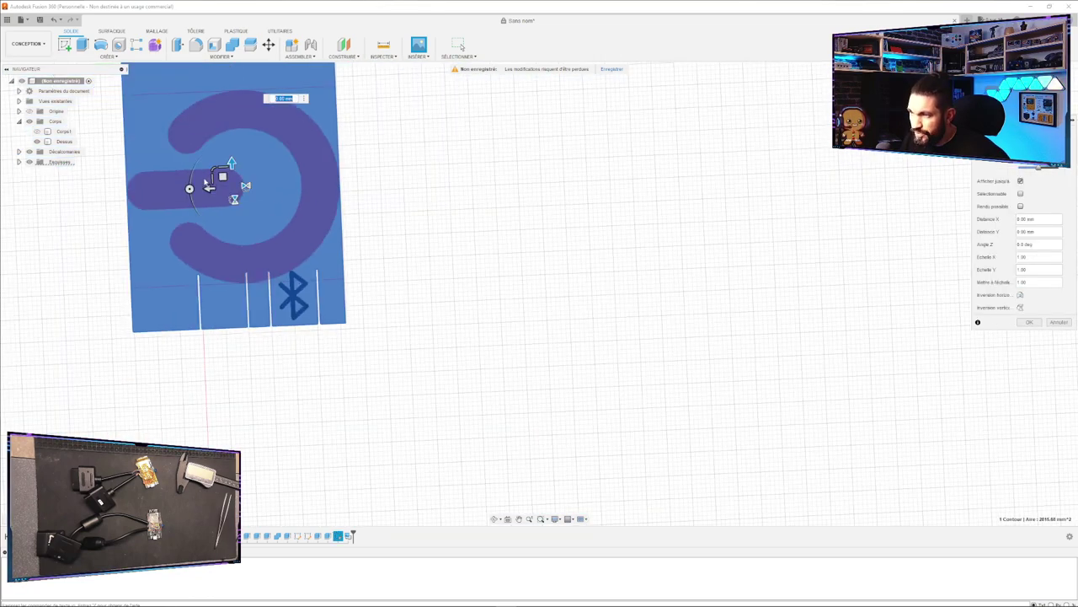
left_click_drag(189, 188, 230, 144)
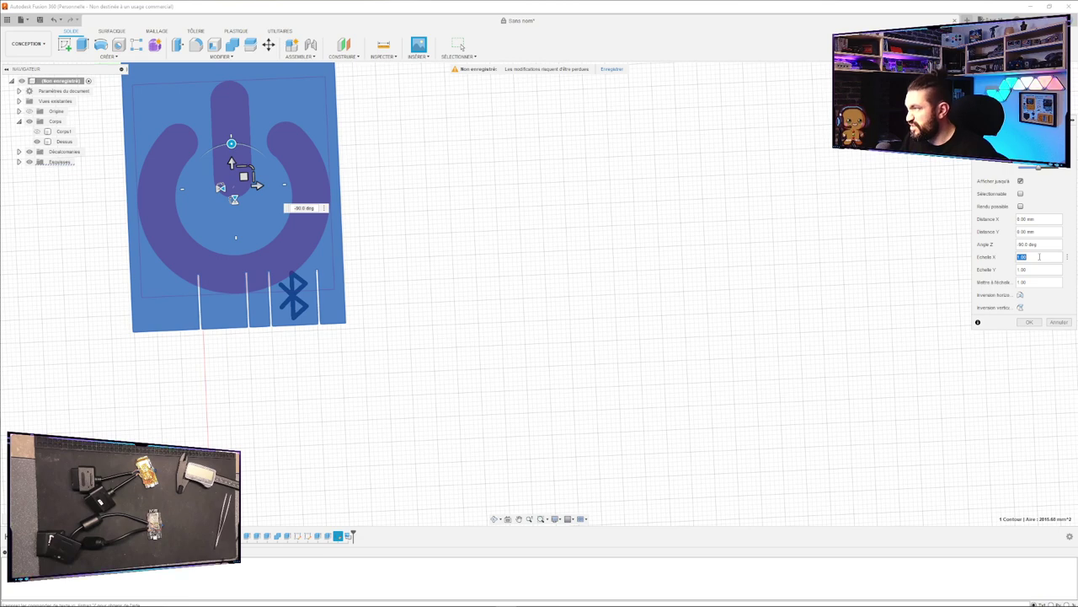
left_click(1037, 270)
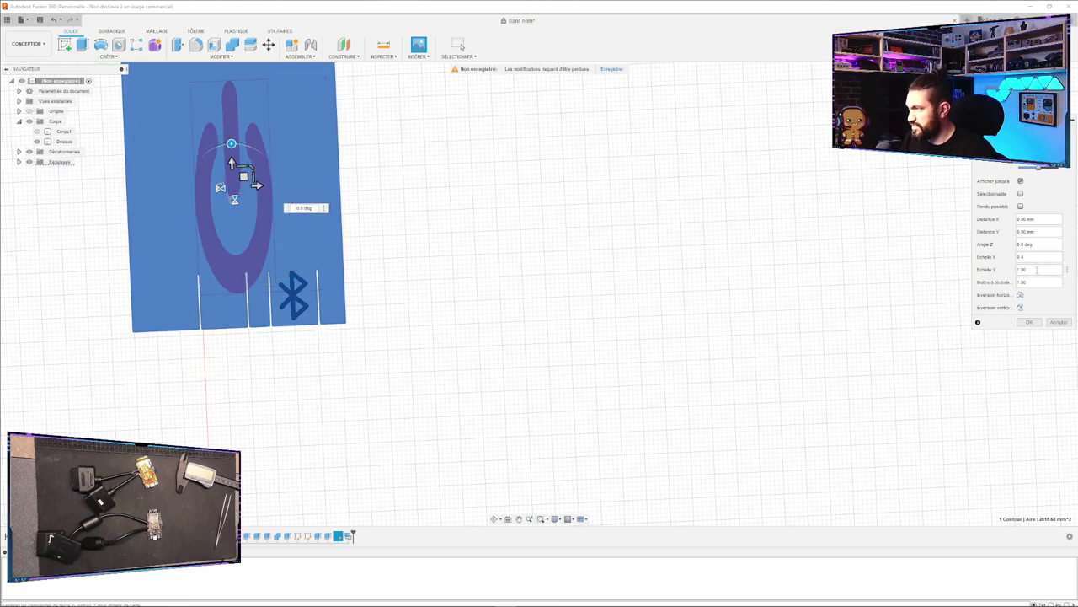
type("0.4")
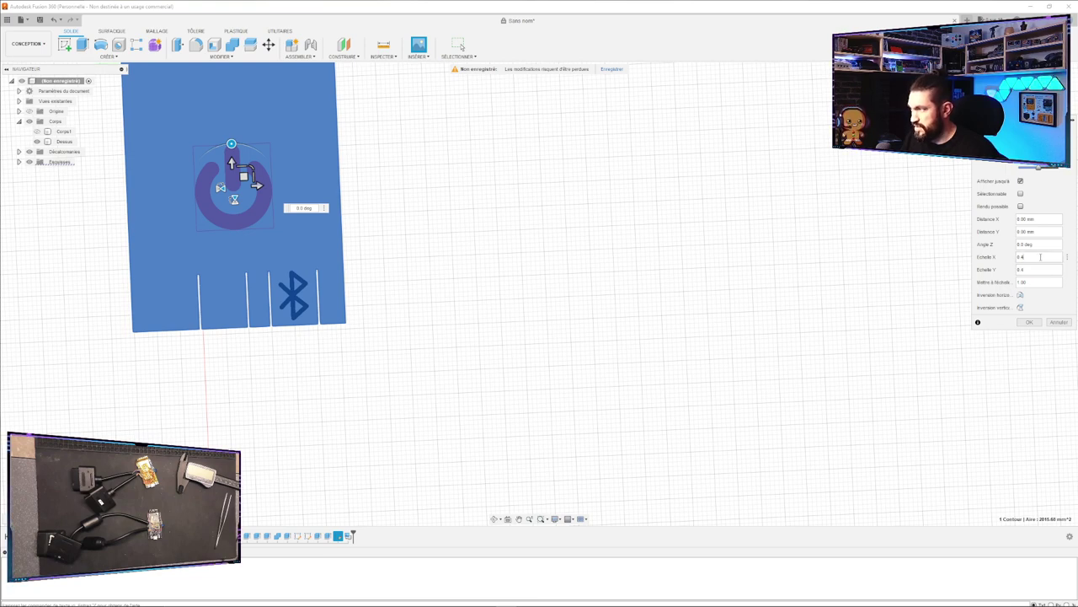
left_click(1037, 267)
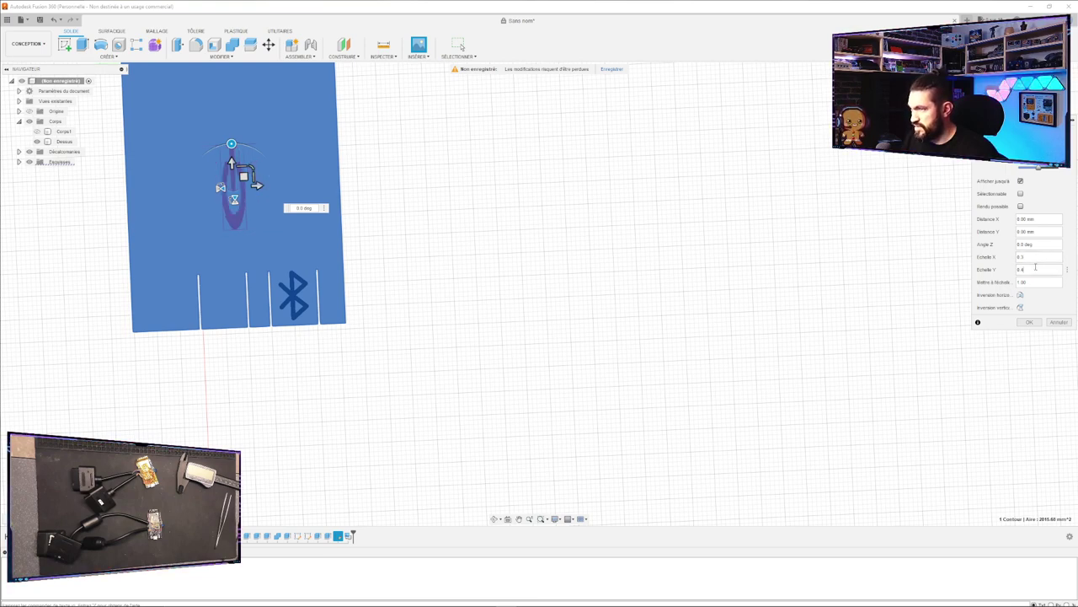
key("BackSpace")
type("3")
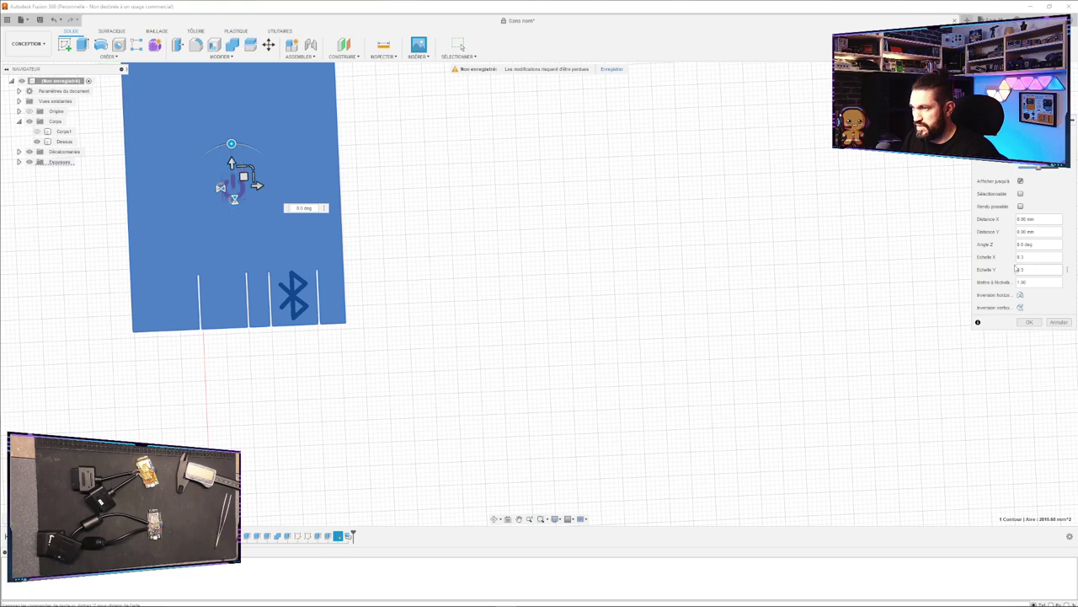
left_click(1059, 322)
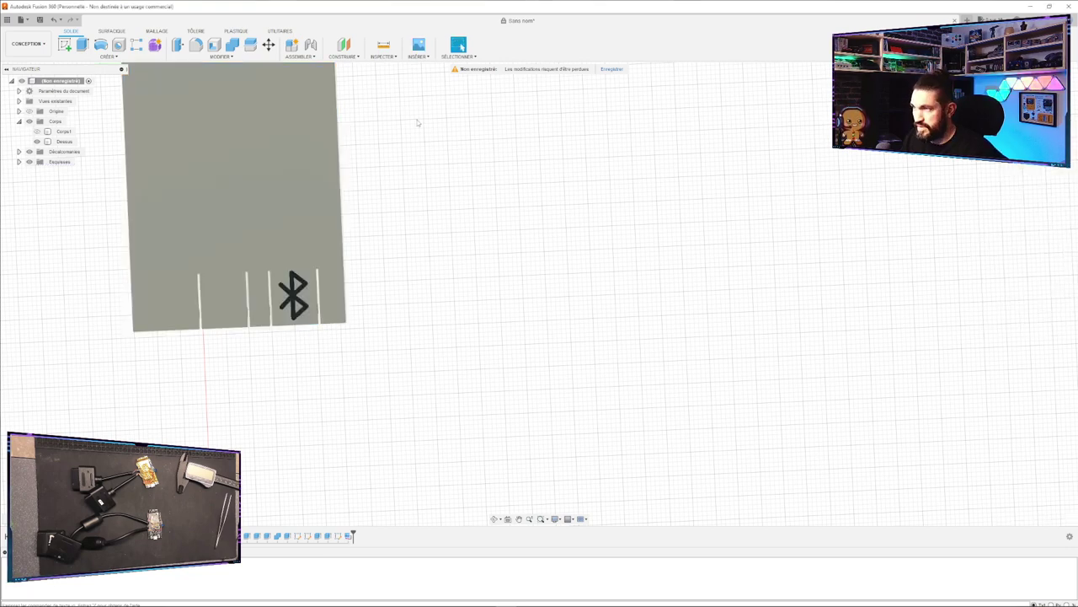
Insert clipart993592.png from the computer's BlueRetro folder as a decal on the top body's face.
left_click(419, 56)
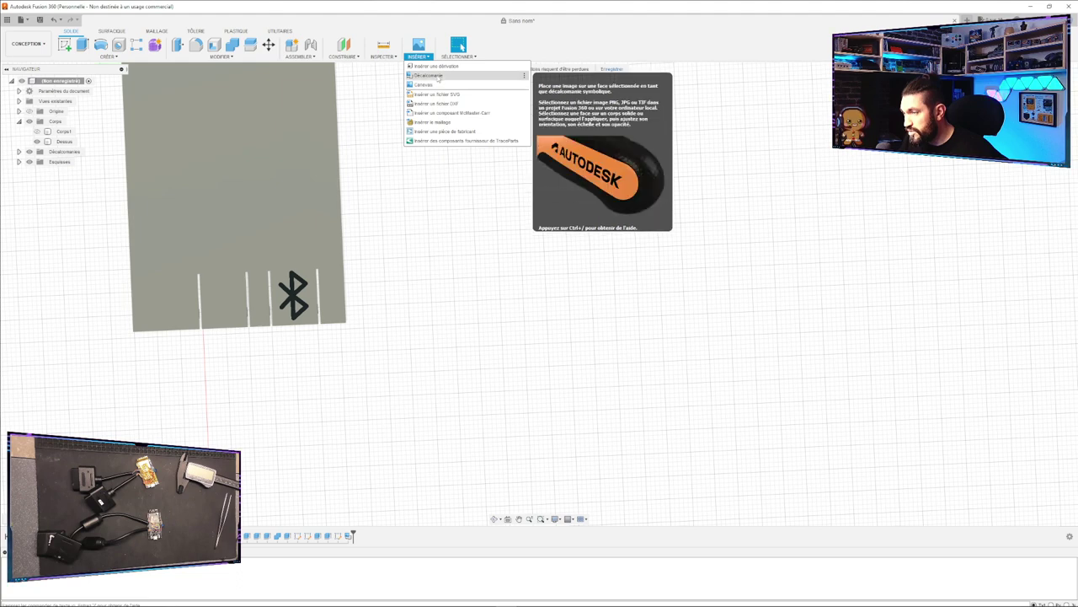
left_click(437, 75)
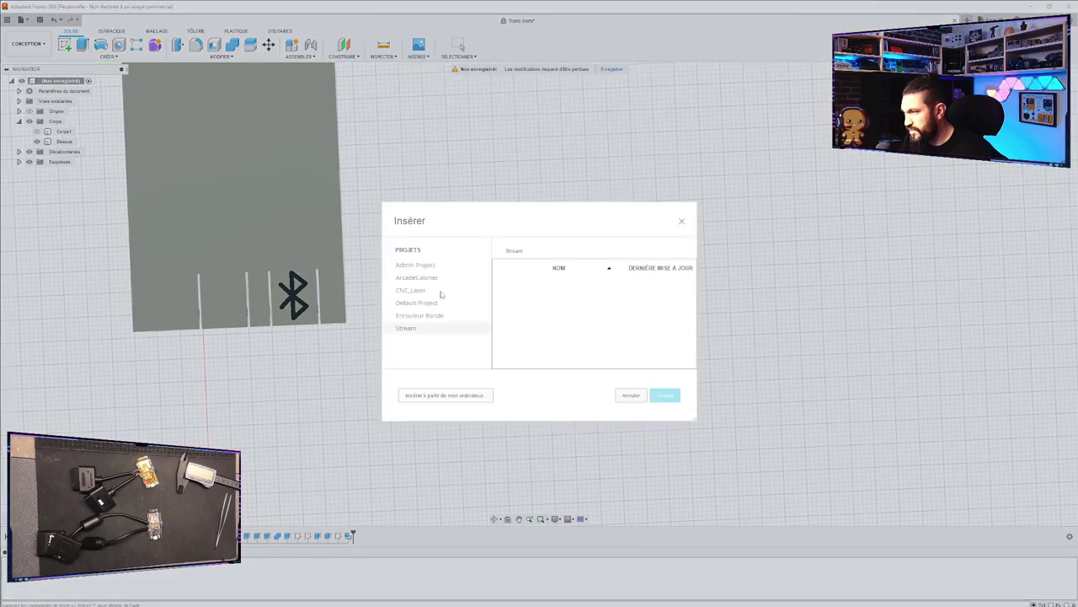
left_click(444, 395)
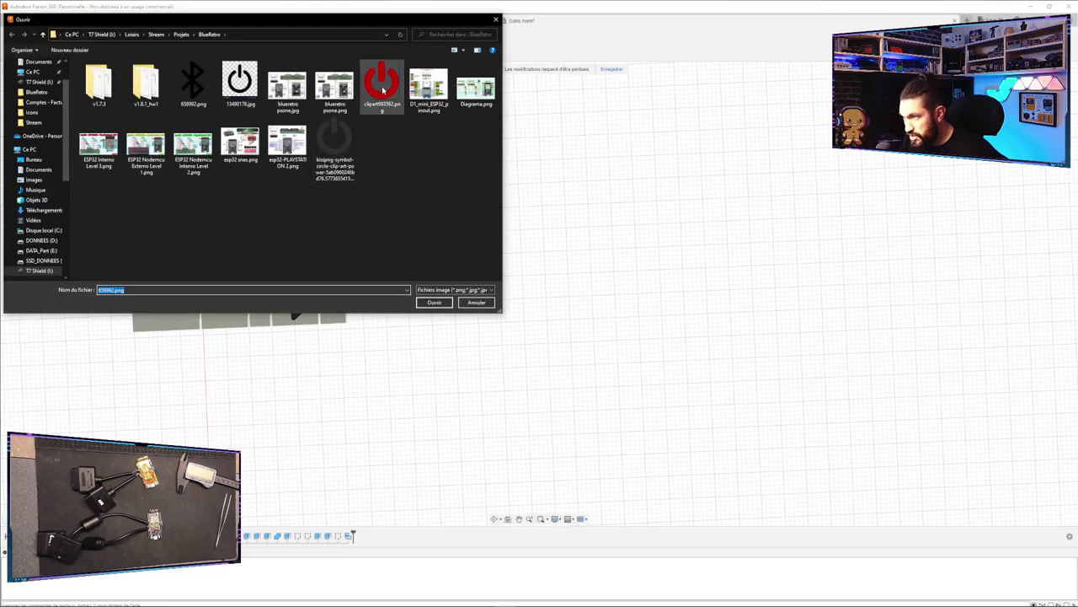
left_click(377, 92)
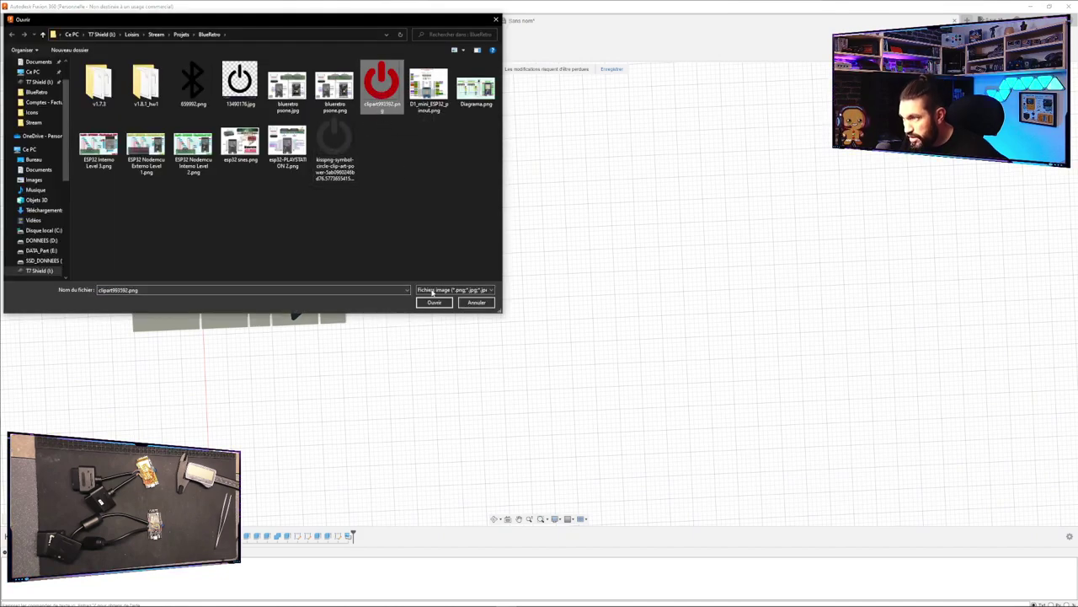
left_click(435, 302)
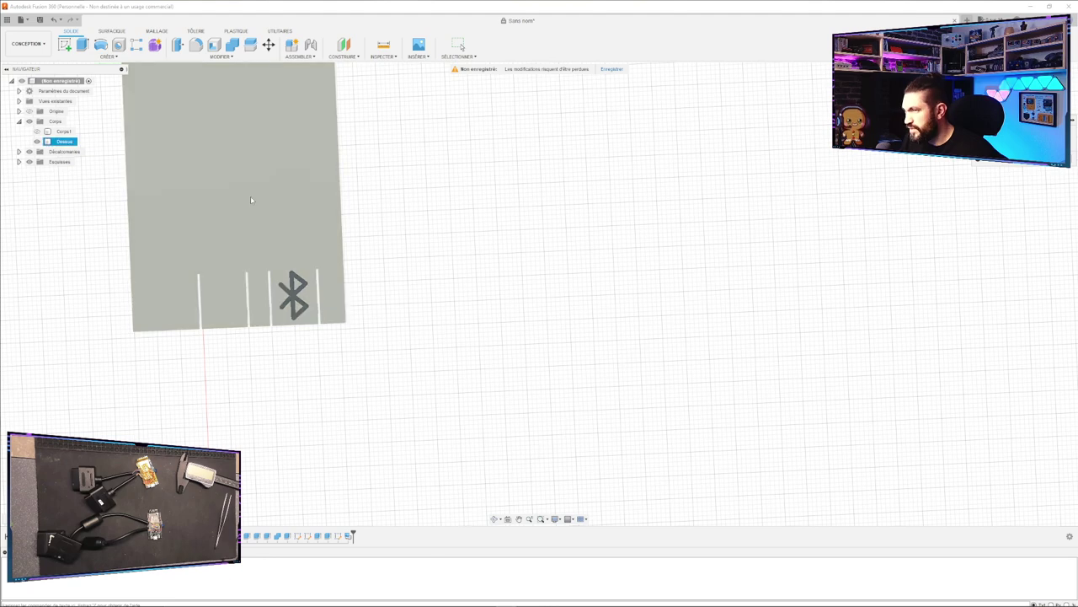
left_click(250, 195)
Rotate the power decal 90 degrees upright, move it to the free pair of slots beside the Bluetooth icon, and turn off chained faces.
left_click_drag(294, 195, 250, 150)
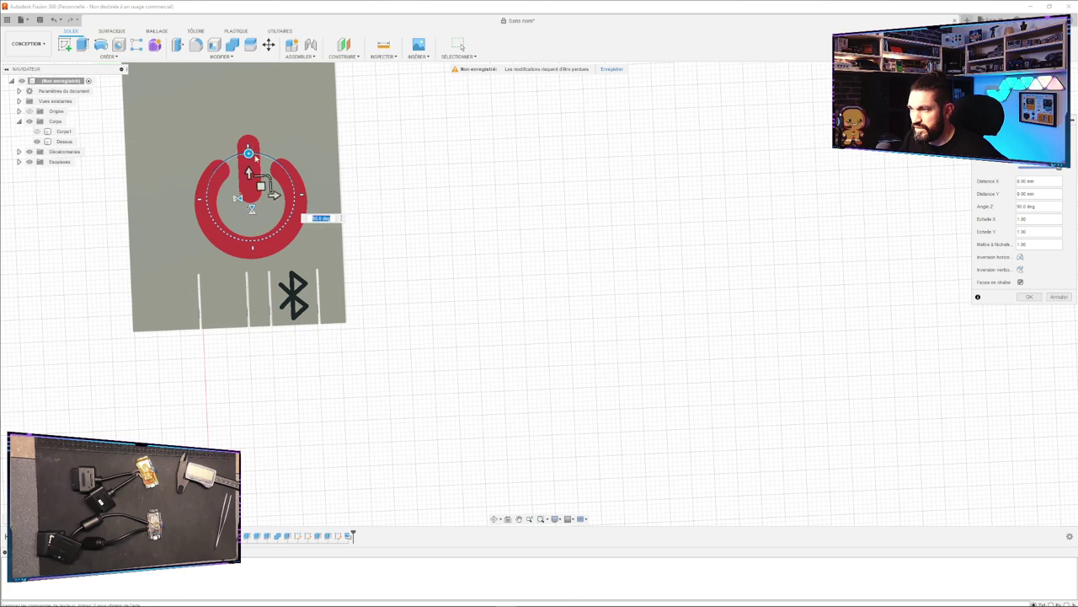
left_click_drag(253, 177, 234, 297)
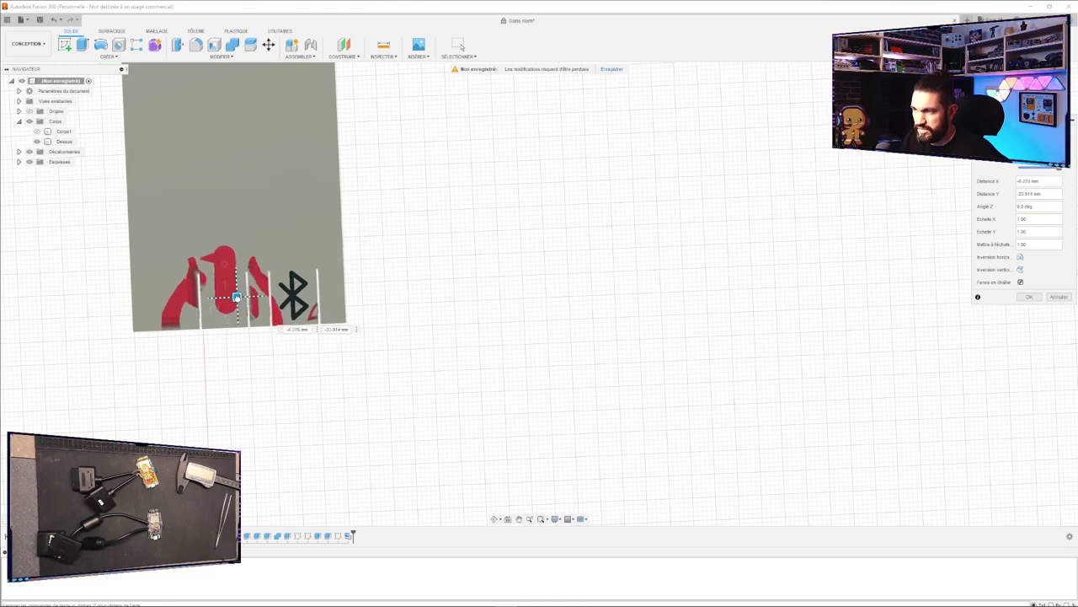
left_click(1020, 283)
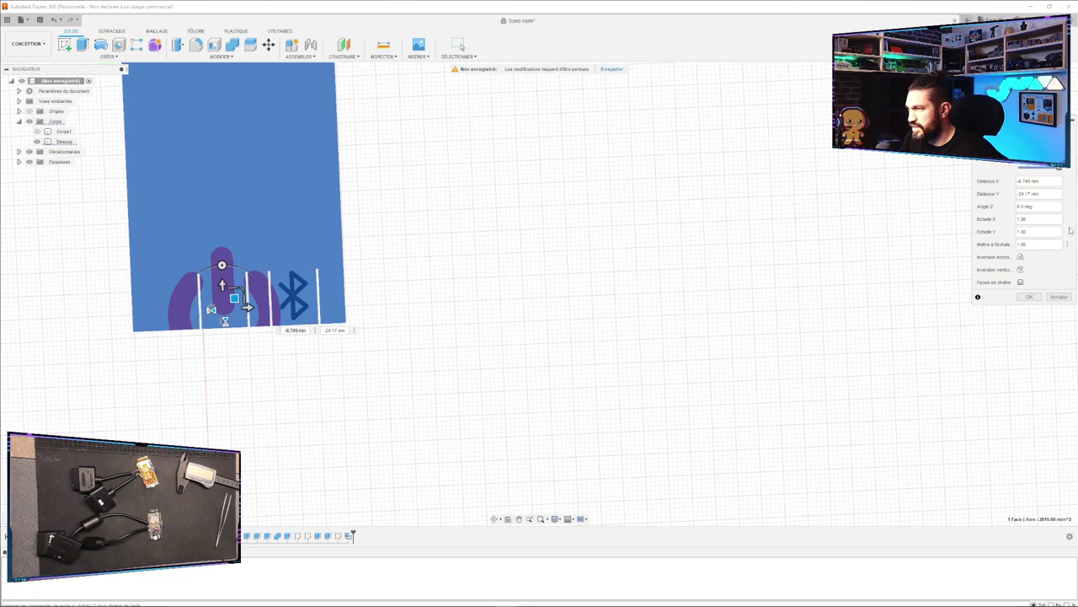
Scale the power decal to 0.3 in X and Y, nudge it up between the slots, and set its overall scale to 1.10.
left_click_drag(1032, 220, 978, 221)
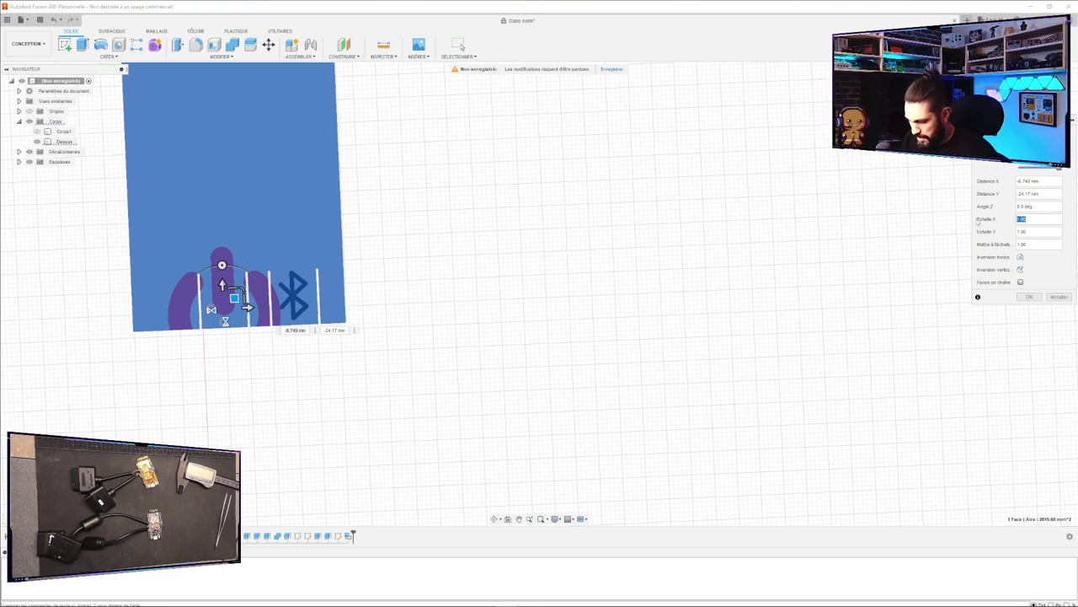
key("Return")
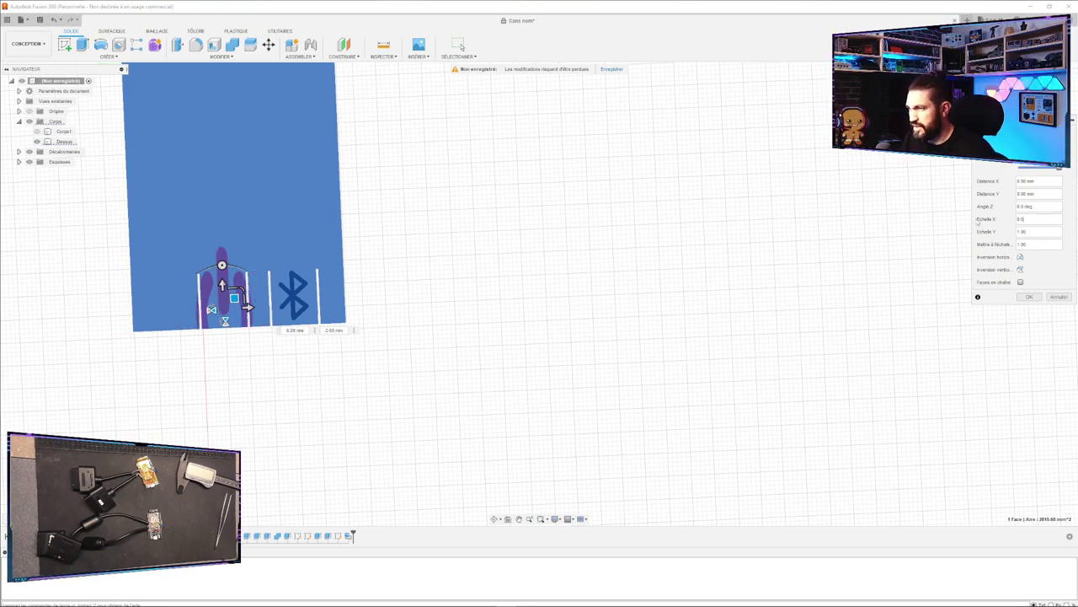
key("BackSpace")
type("3")
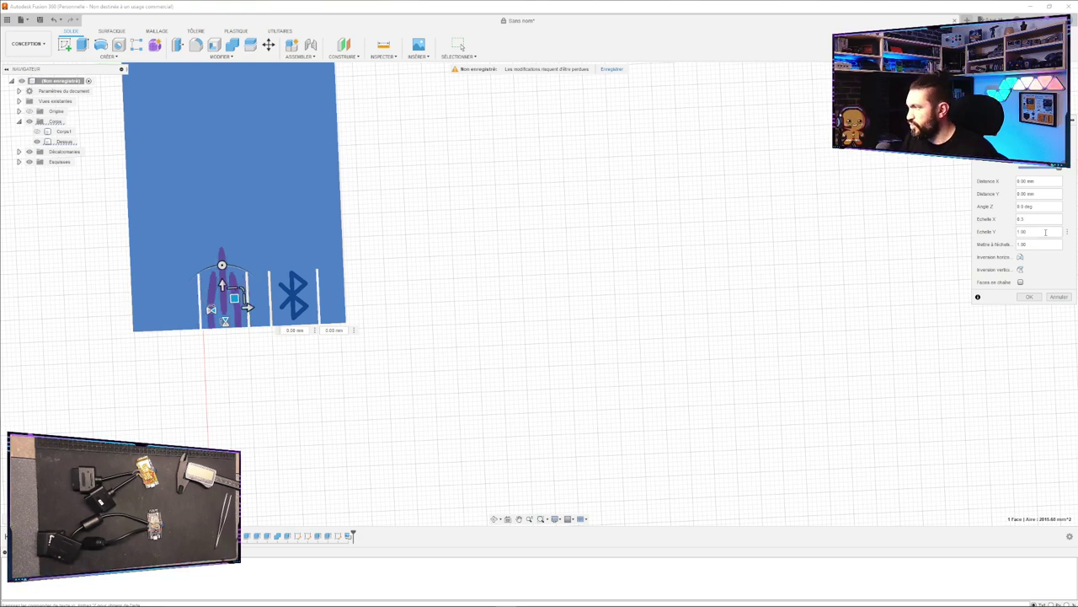
type("3")
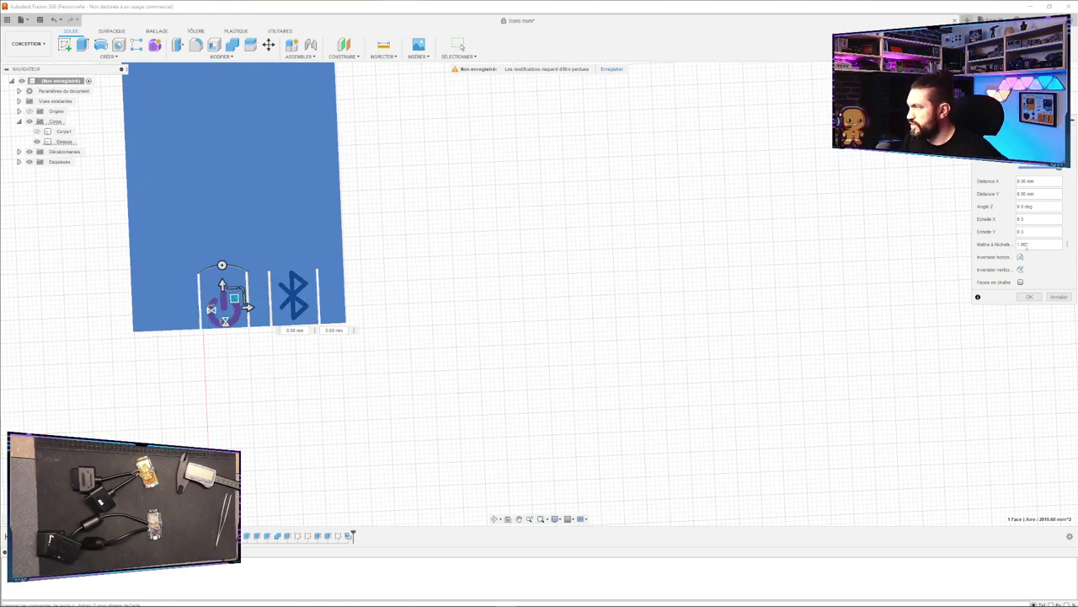
left_click_drag(234, 298, 233, 288)
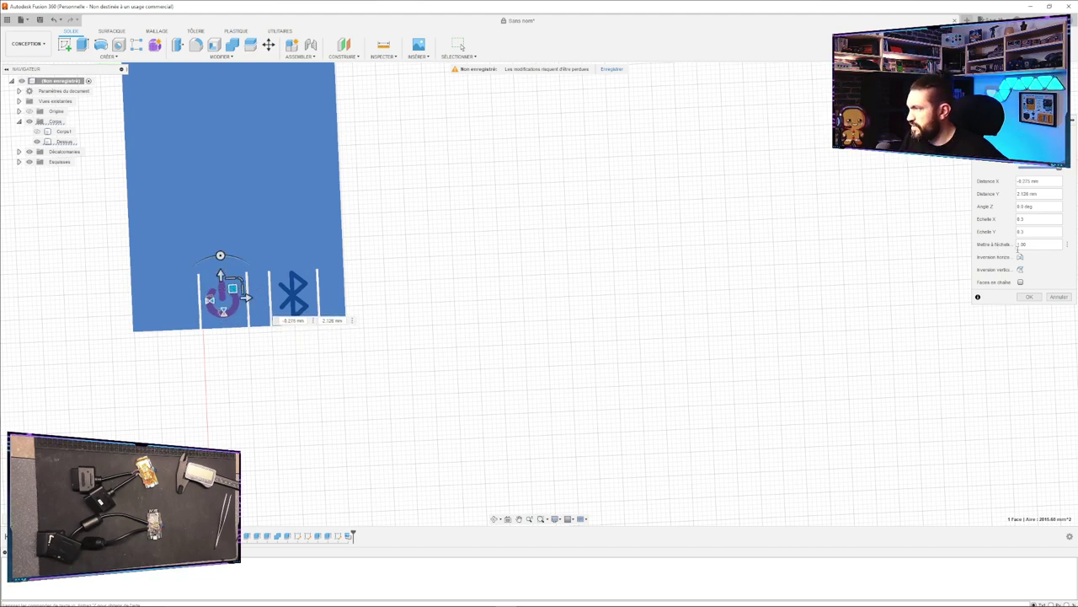
left_click(1022, 244)
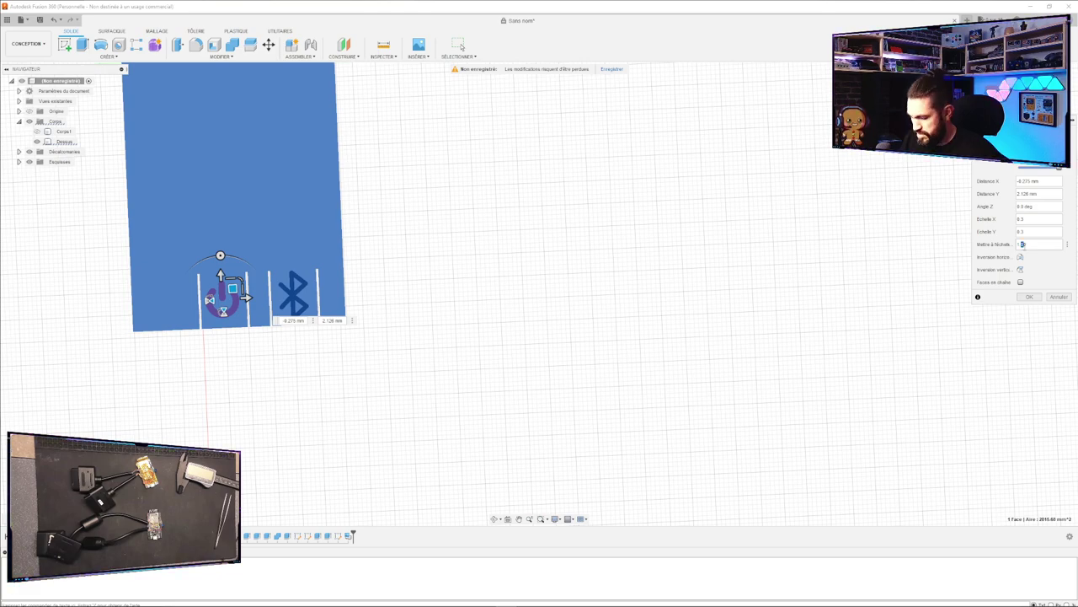
type("1")
Centre the power decal between its two slots and finish placing it.
scroll(236, 298, "down", 2)
scroll(236, 298, "up", 5)
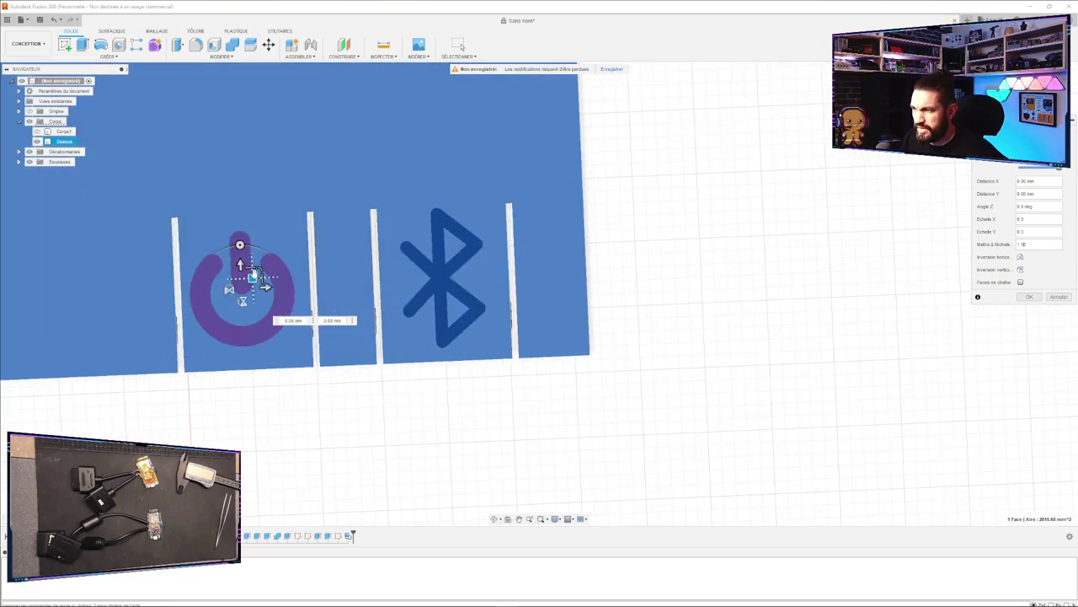
left_click_drag(252, 275, 255, 278)
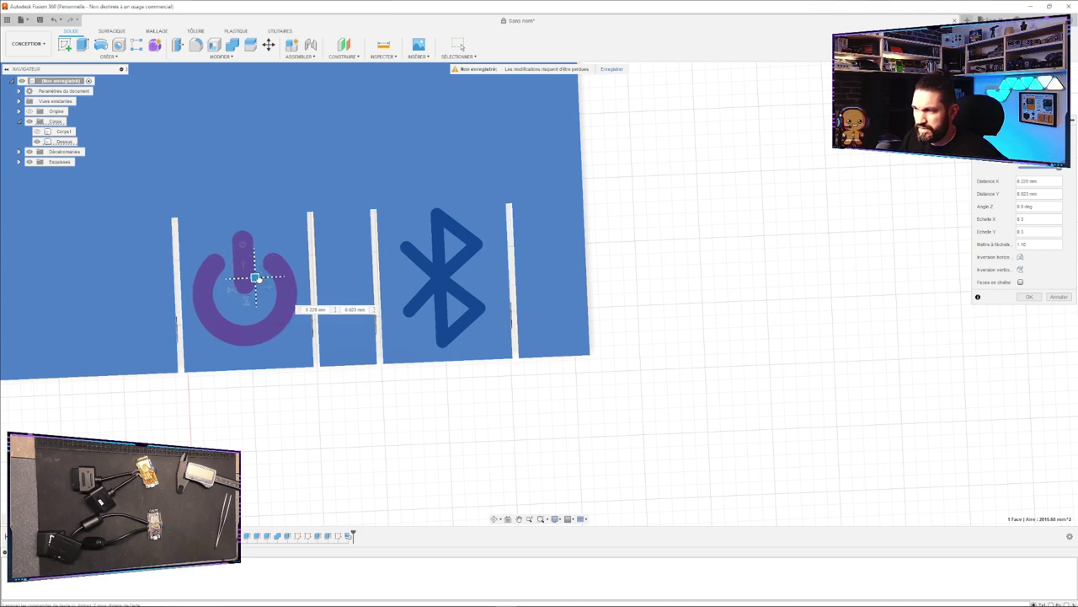
left_click_drag(255, 278, 255, 278)
left_click(1036, 297)
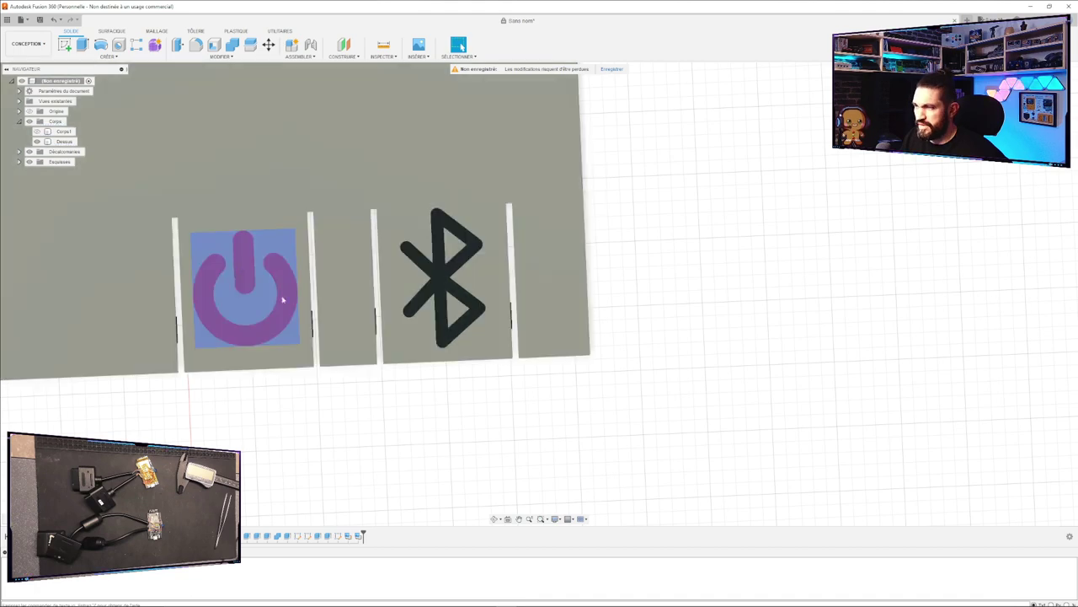
left_click(244, 266)
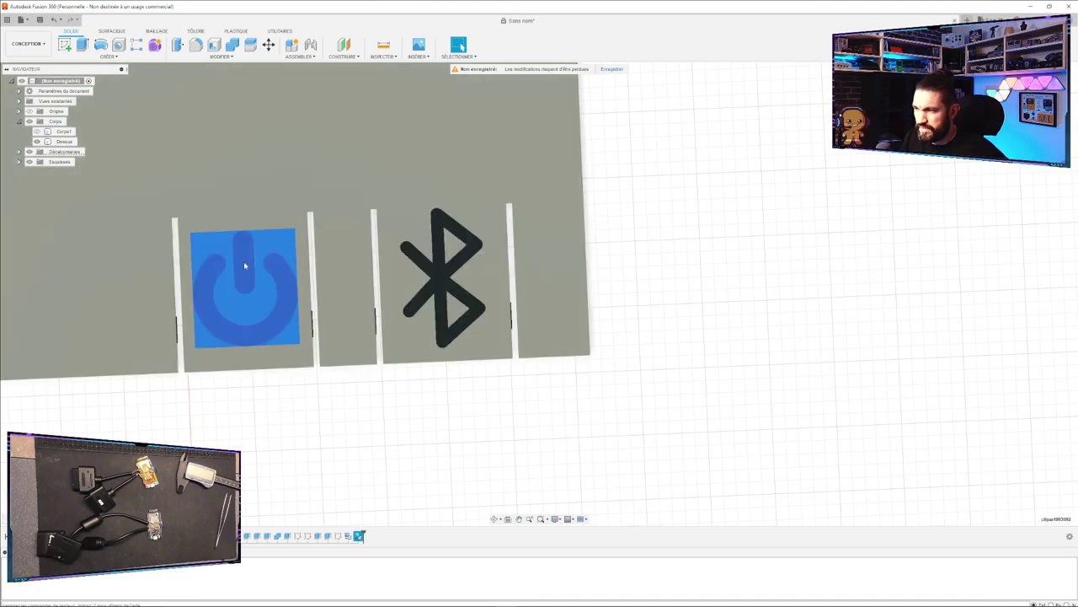
left_click(65, 45)
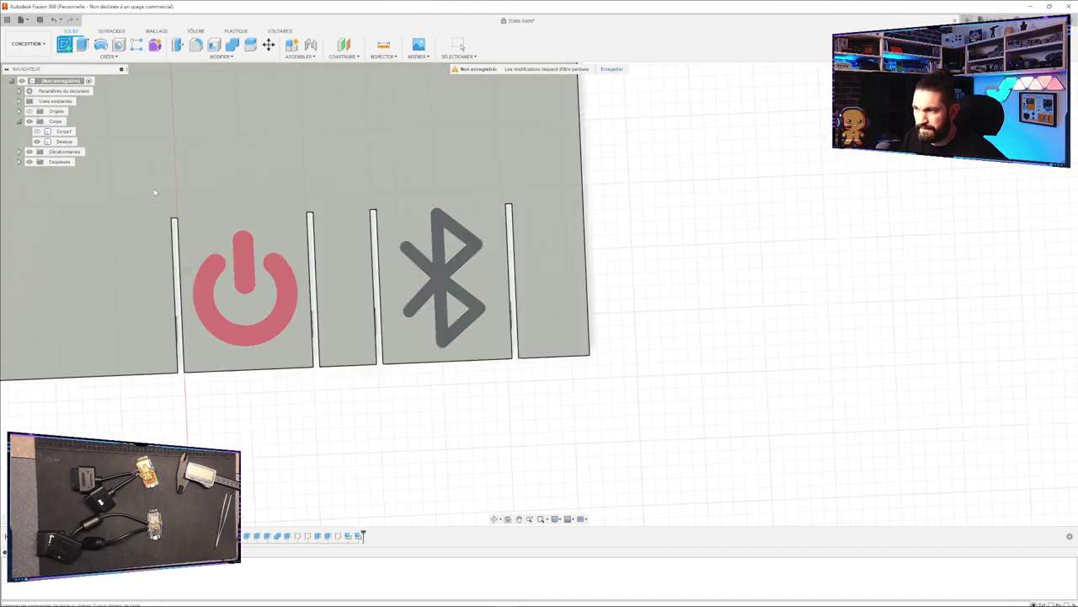
left_click(191, 239)
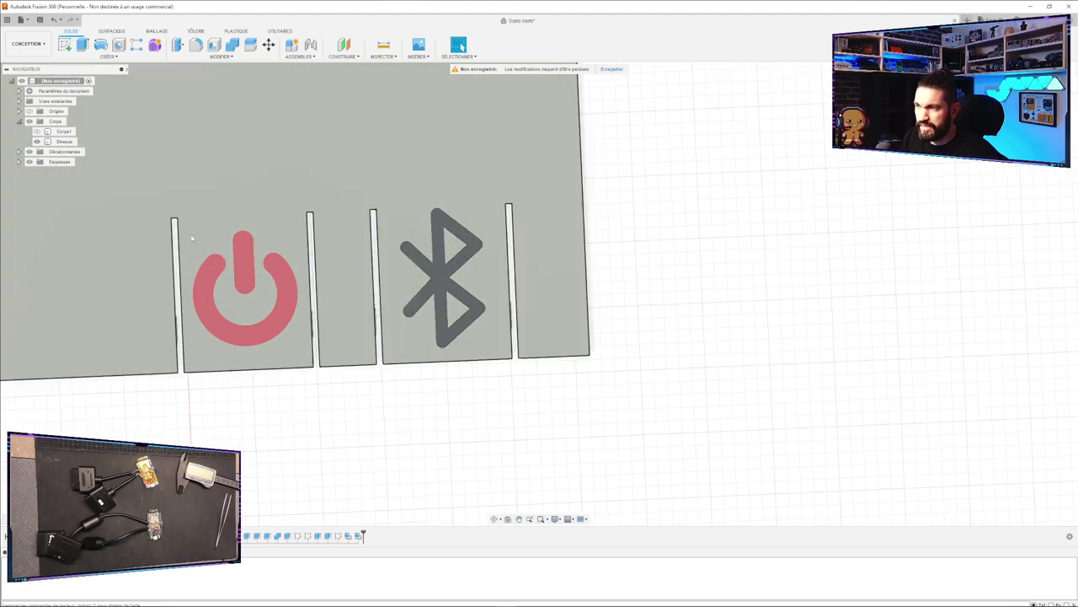
left_click(252, 263)
left_click(180, 46)
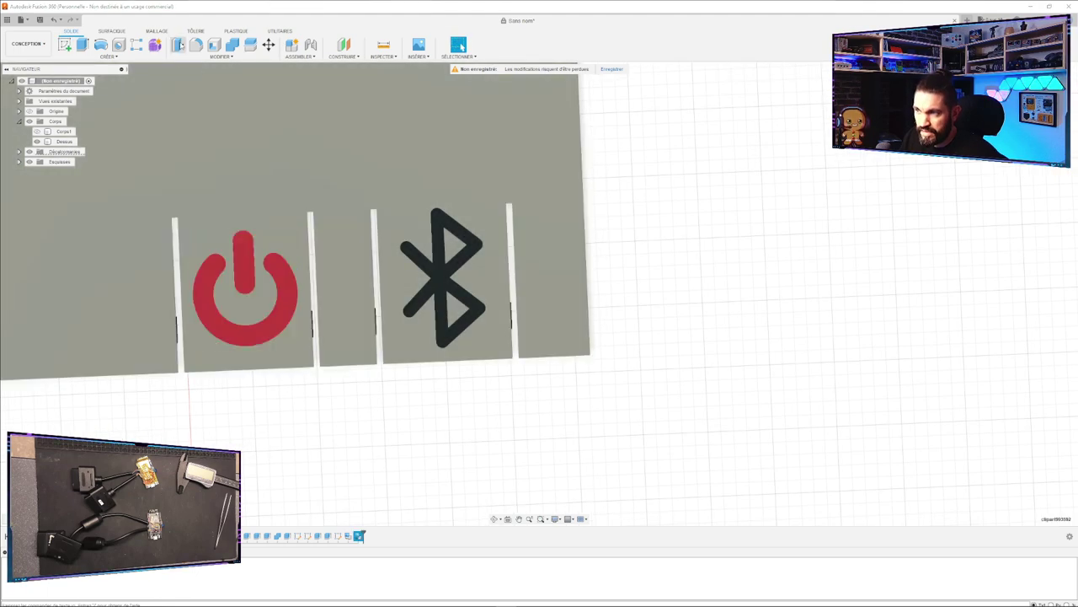
left_click(179, 45)
left_click(250, 262)
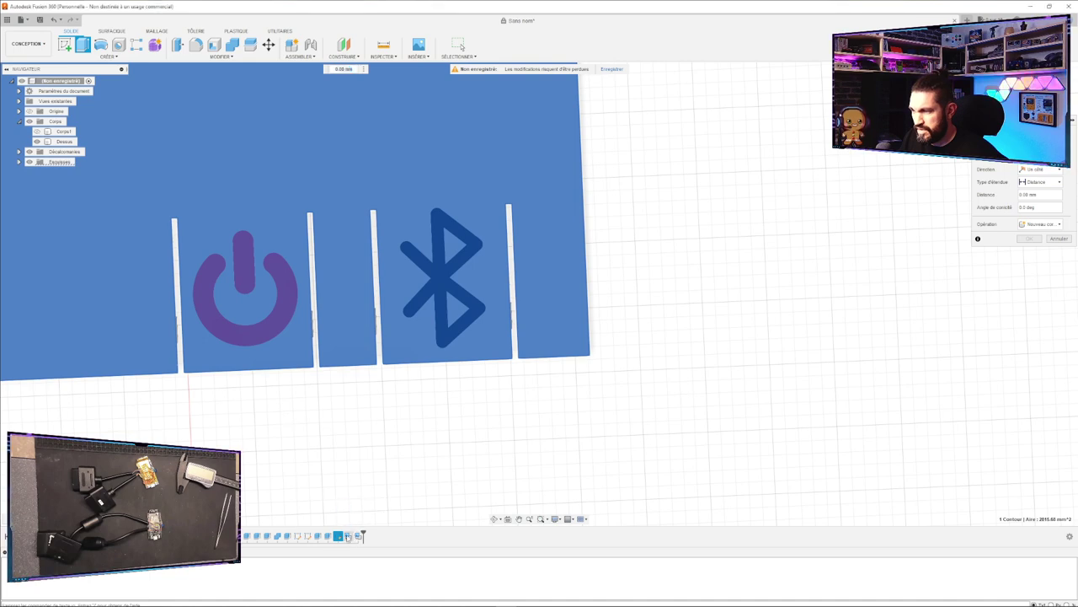
left_click(1059, 239)
left_click(236, 266)
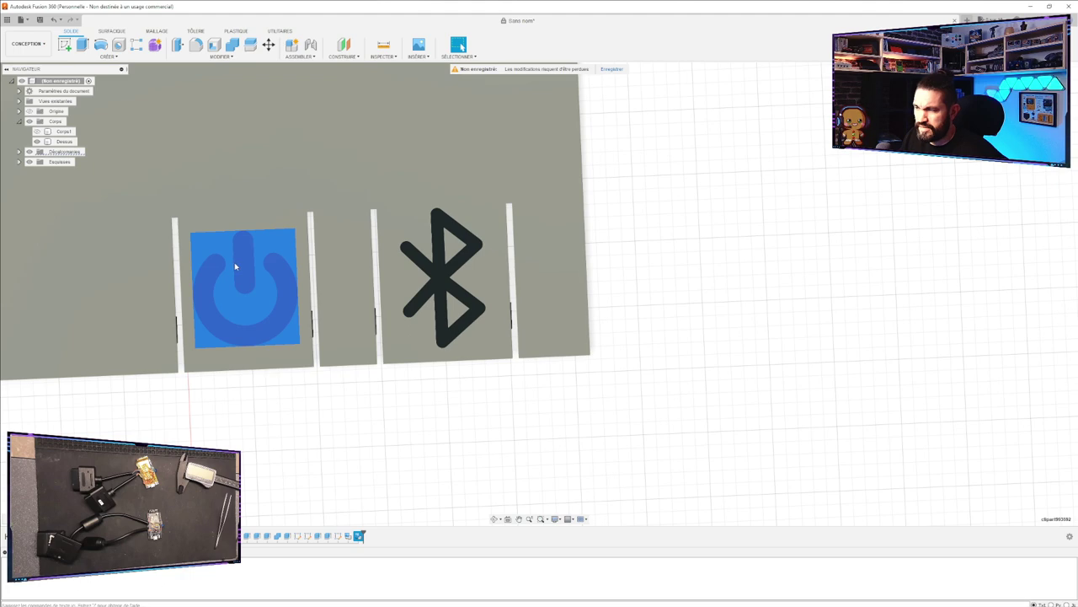
right_click(236, 265)
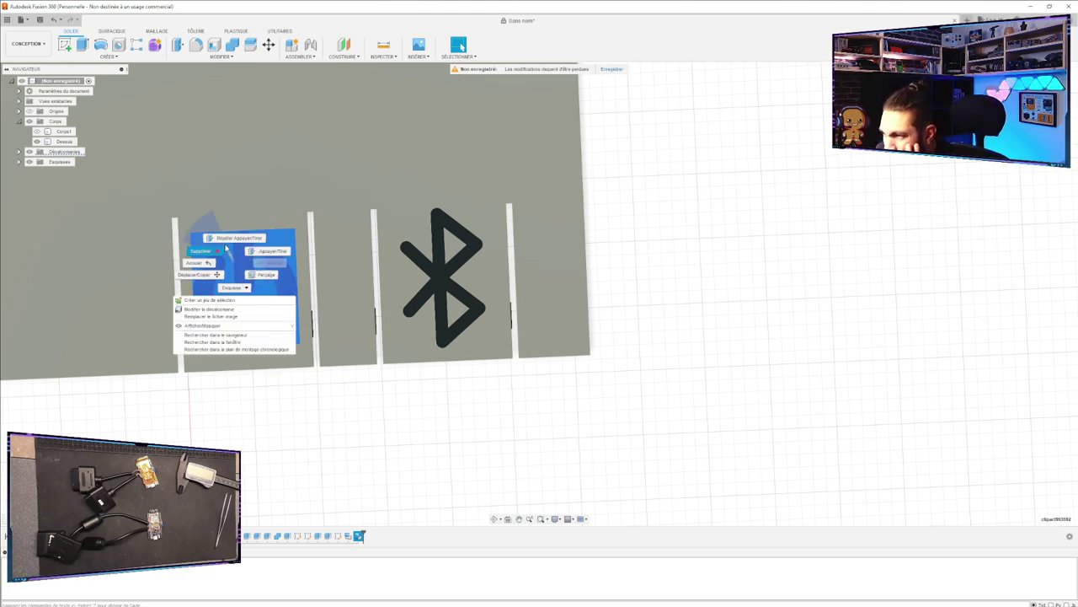
left_click(227, 240)
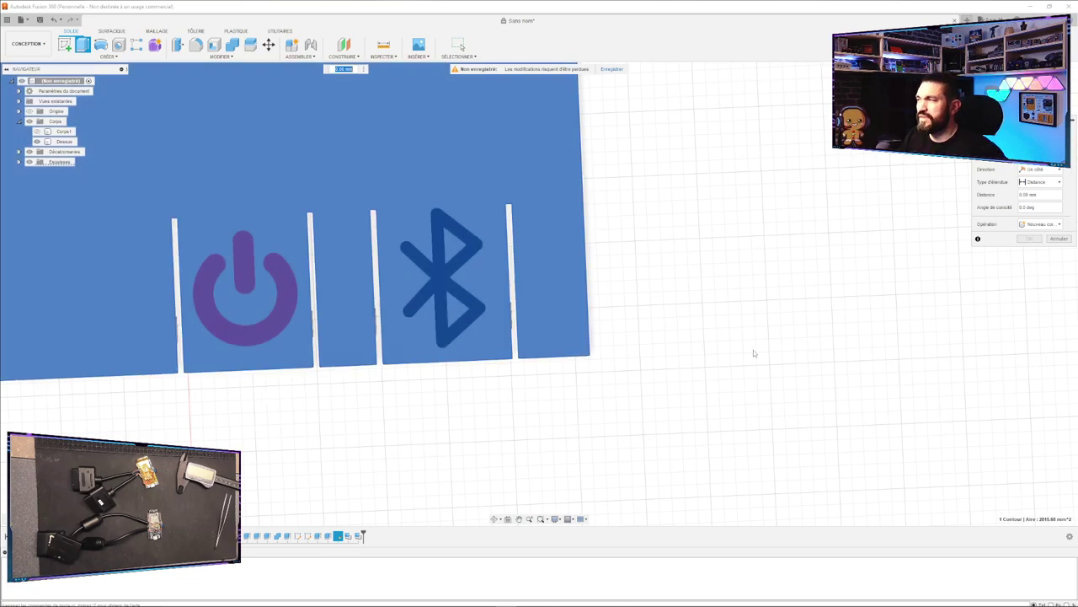
left_click(1058, 238)
Select the two round faces on the top body's underside, and display only the bottom body Corps1 with Dessus hidden.
middle_click_drag(266, 428, 142, 352, "shift")
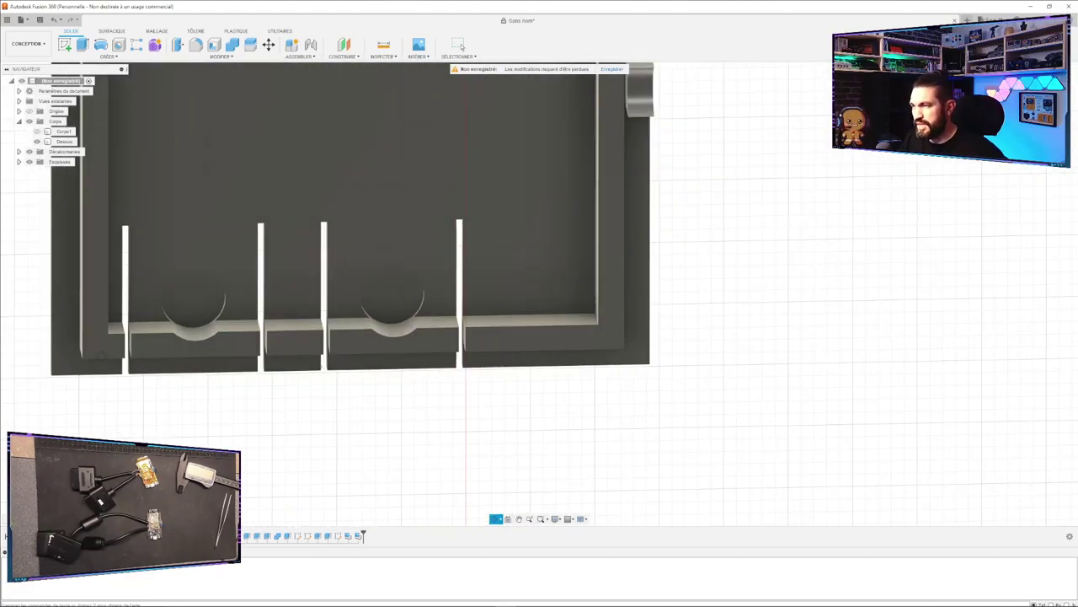
left_click(193, 295)
left_click(390, 292)
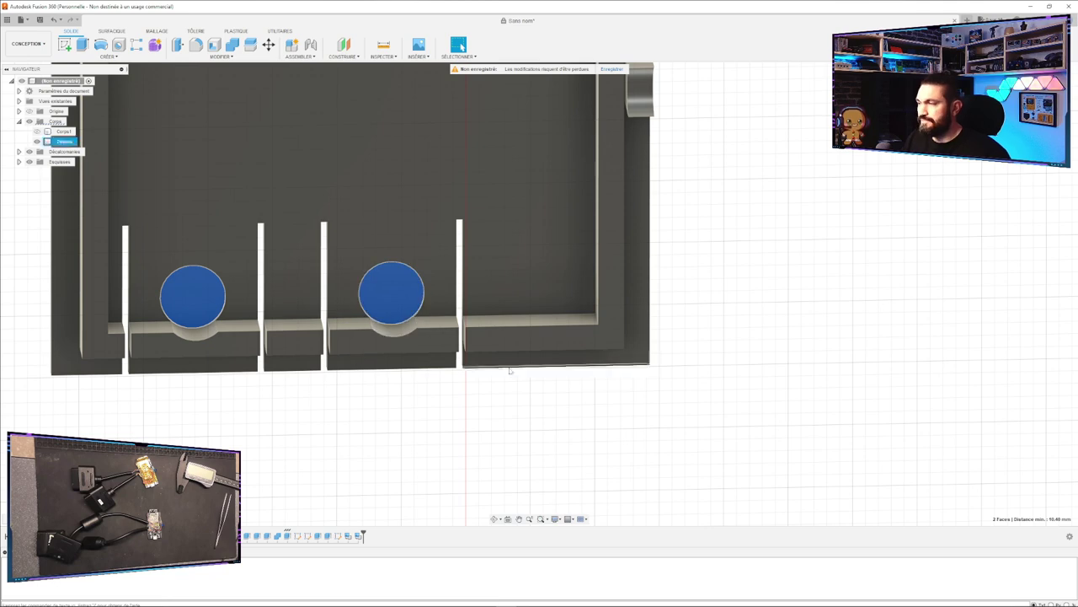
left_click(38, 140)
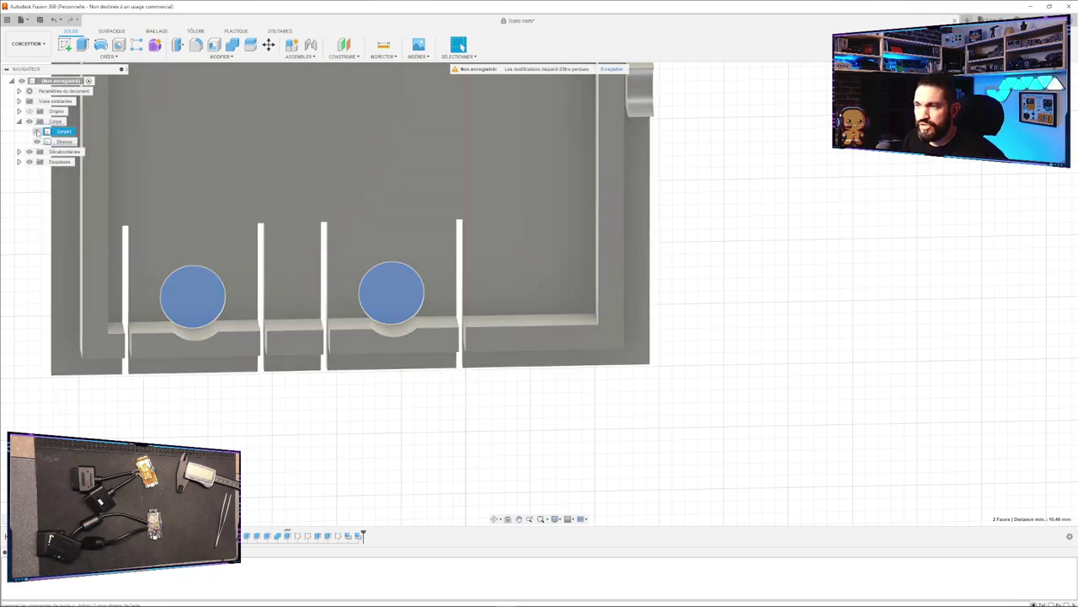
left_click(37, 132)
left_click(36, 133)
middle_click_drag(586, 278, 708, 236, "shift")
left_click(37, 142)
middle_click_drag(415, 279, 197, 312)
middle_click_drag(680, 324, 553, 242, "shift")
Examine the bottom body's interior floor, inner ribs, port opening and cable notches from several angles.
left_click(510, 192)
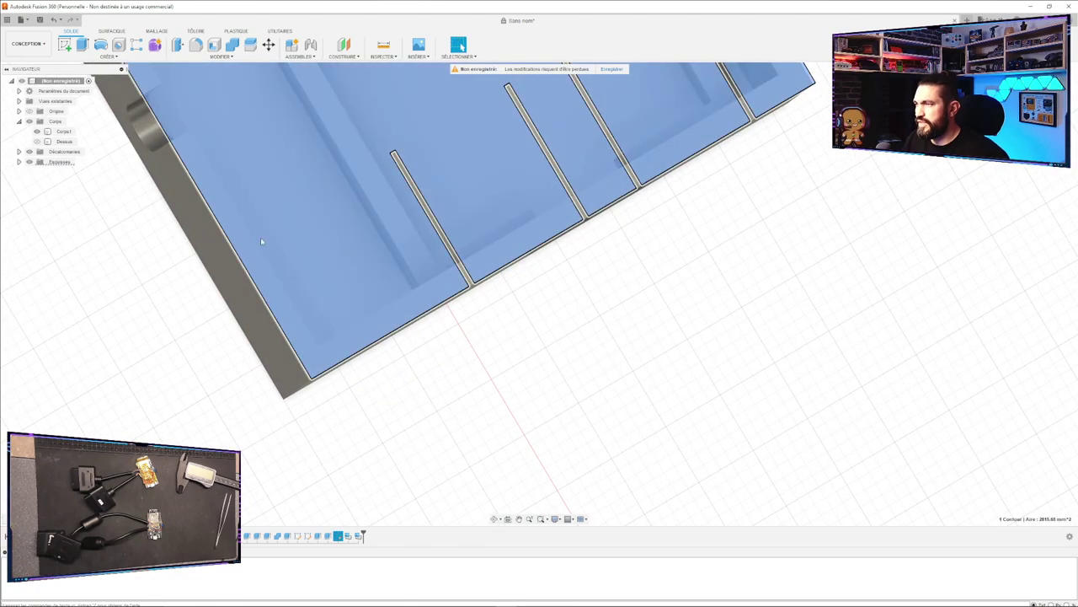
left_click(141, 281)
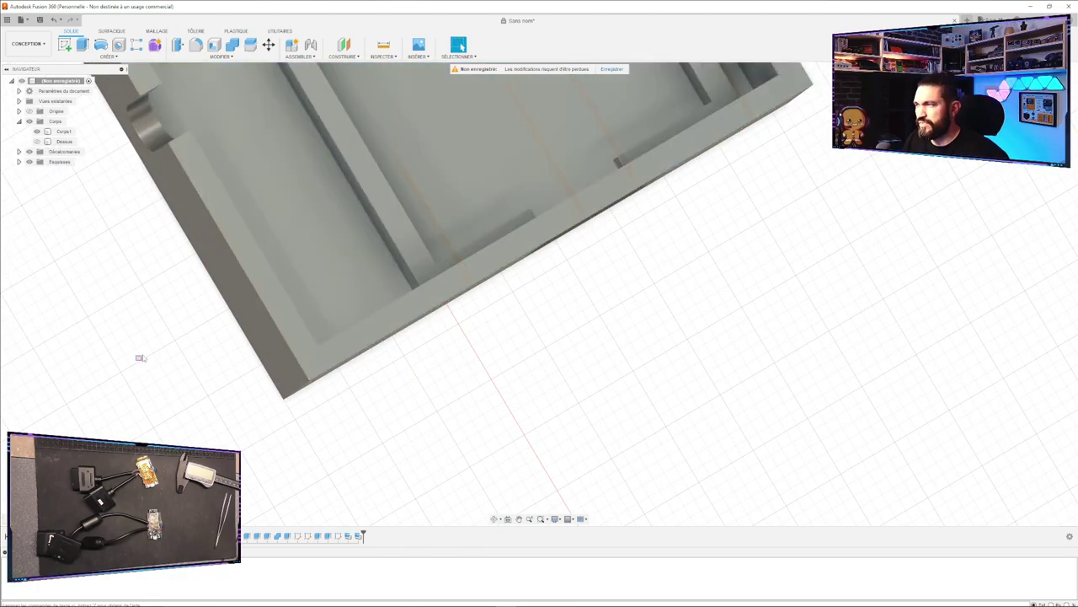
middle_click_drag(108, 334, 3, 472)
middle_click_drag(500, 448, 365, 382, "shift")
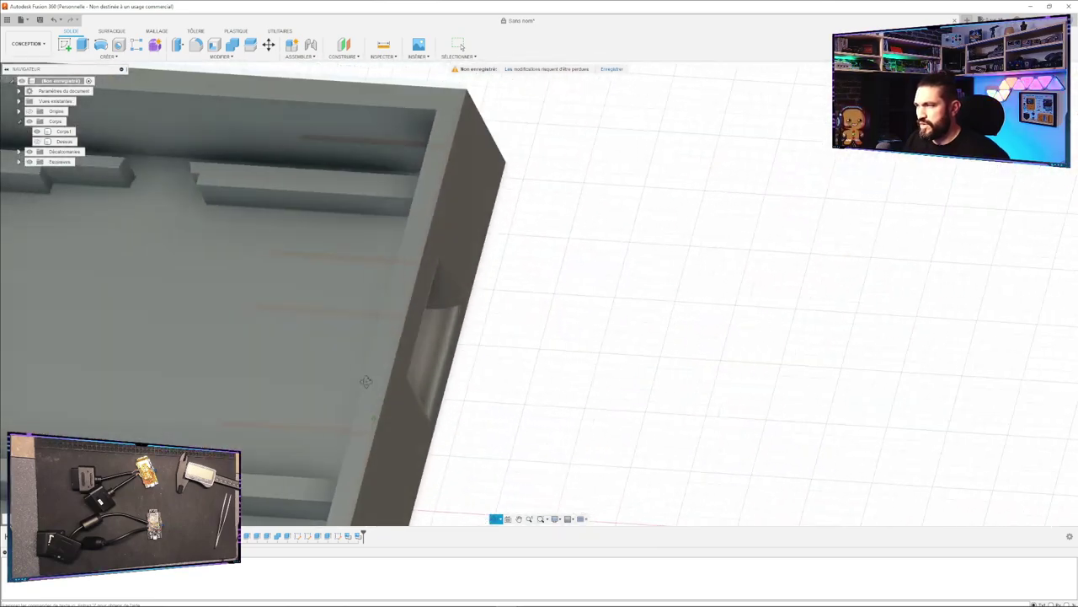
left_click(399, 360)
middle_click_drag(399, 361, 382, 319, "shift")
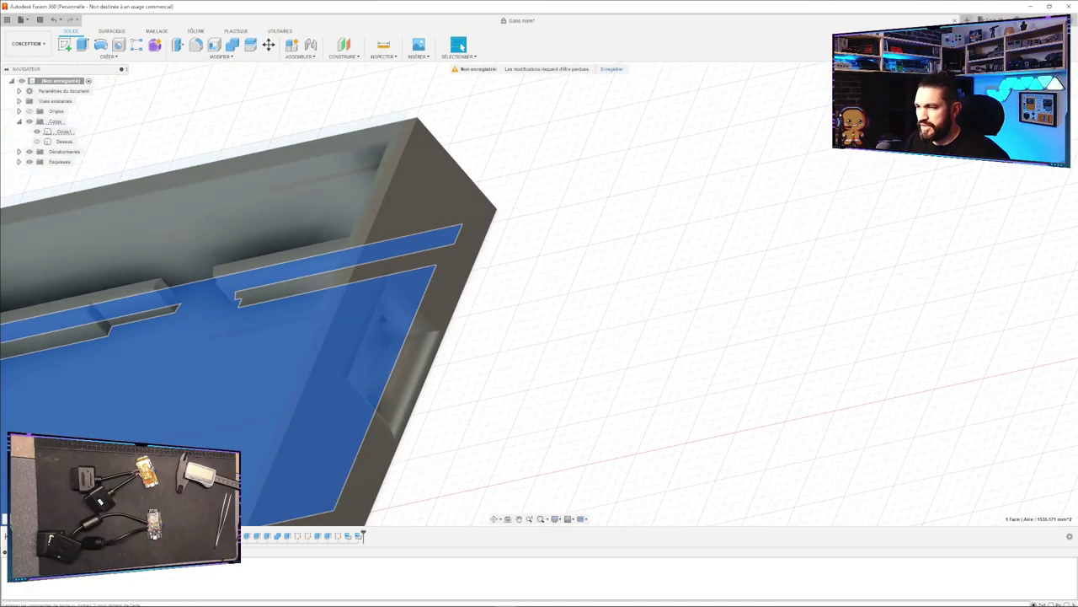
key("Escape")
middle_click_drag(562, 466, 843, 286)
scroll(705, 344, "up", 2)
scroll(613, 409, "down", 5)
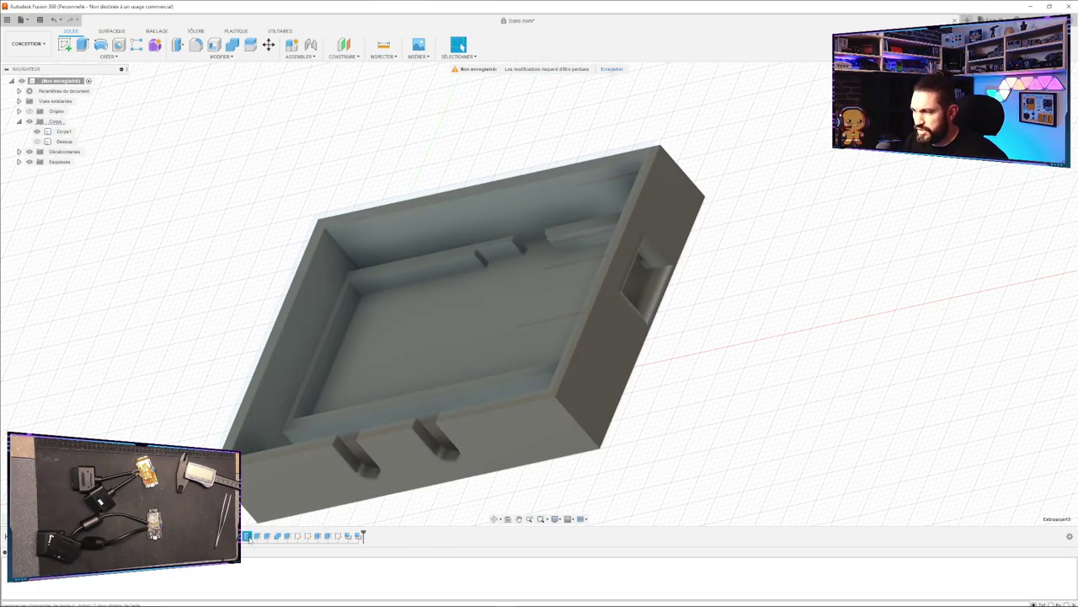
Open the extrusion that cuts the notch in the bottom body's inner rib, check its settings and leave it without changes.
double_click(249, 540)
key("Escape")
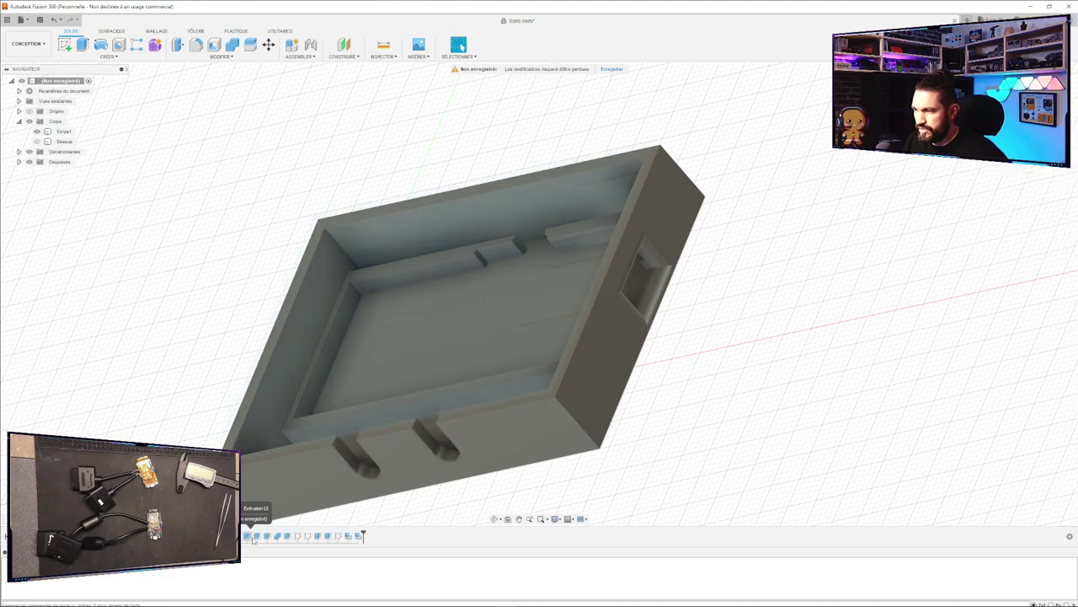
double_click(250, 537)
key("Escape")
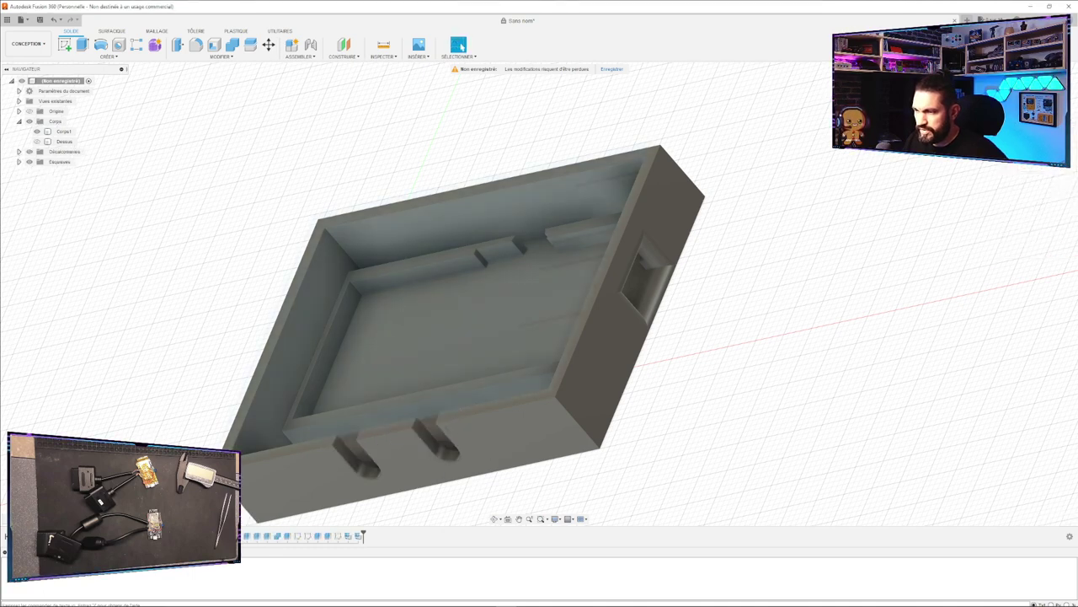
double_click(250, 538)
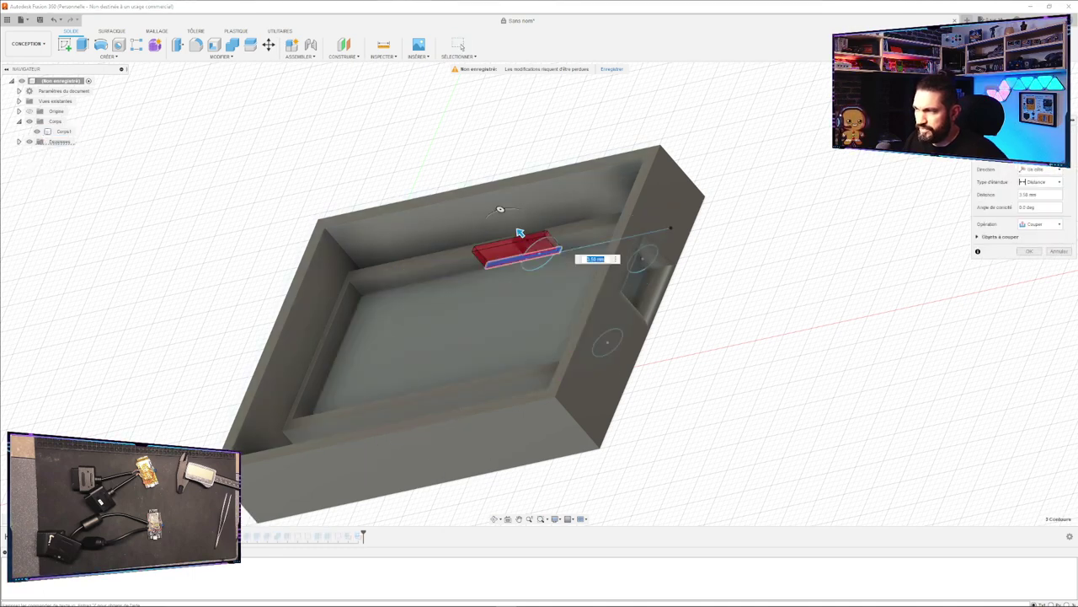
key("Escape")
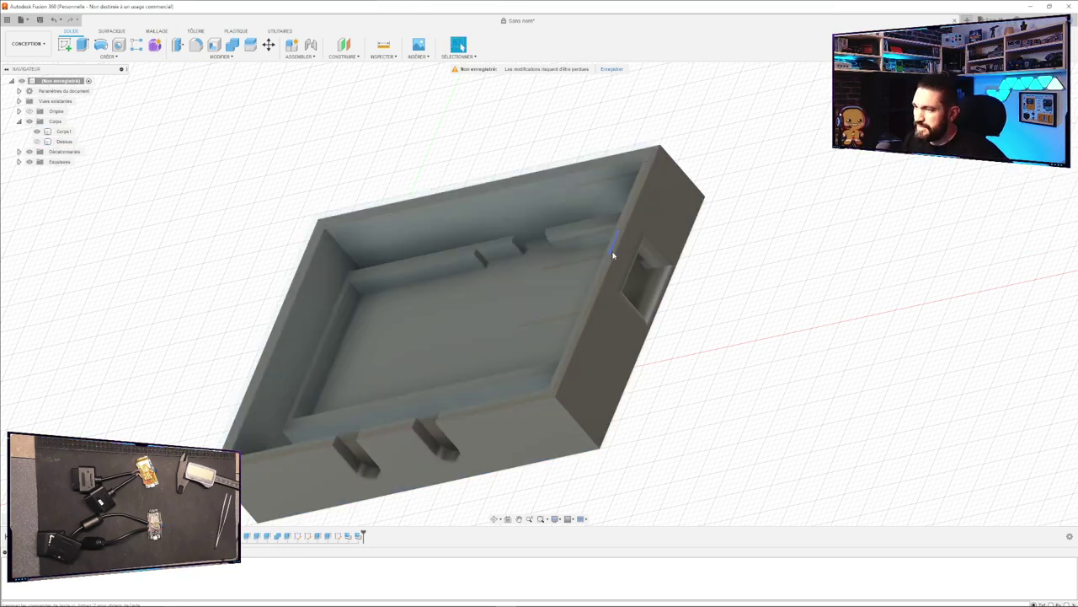
left_click(596, 309)
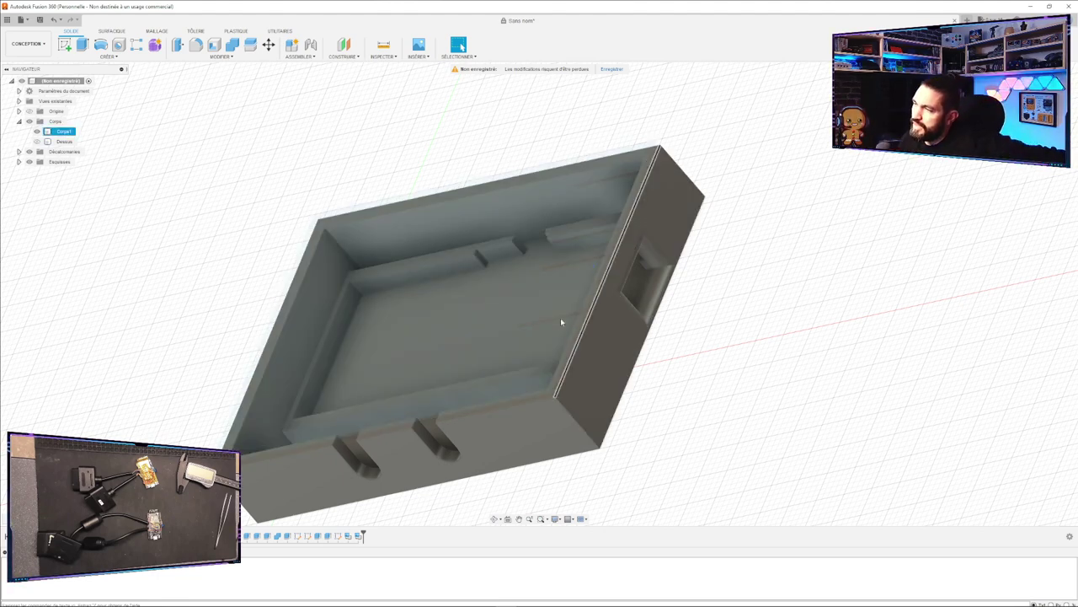
key("Escape")
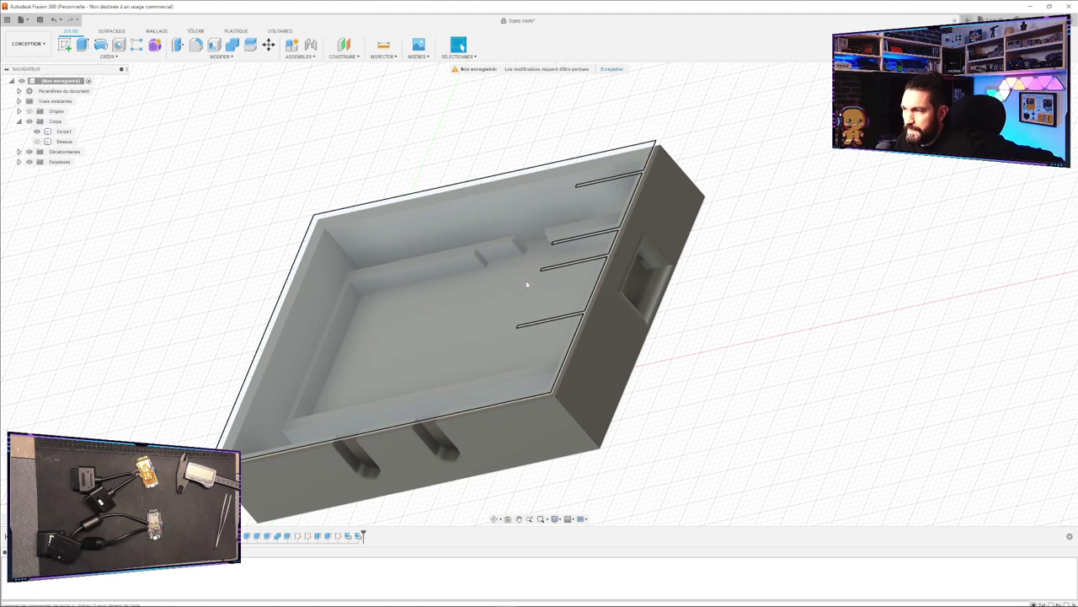
left_click(534, 390)
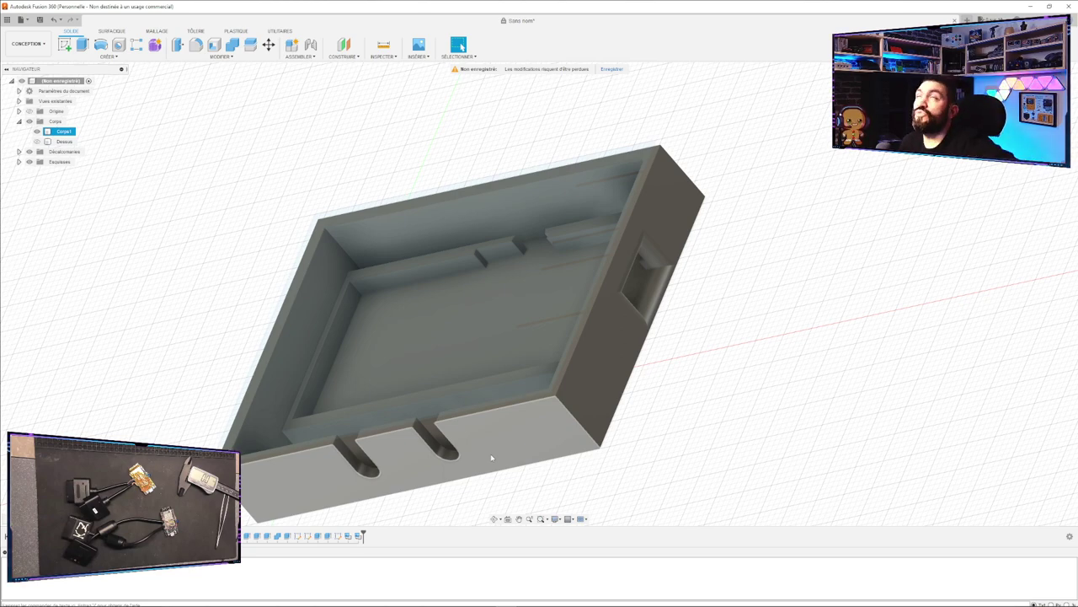
key("ctrl+z")
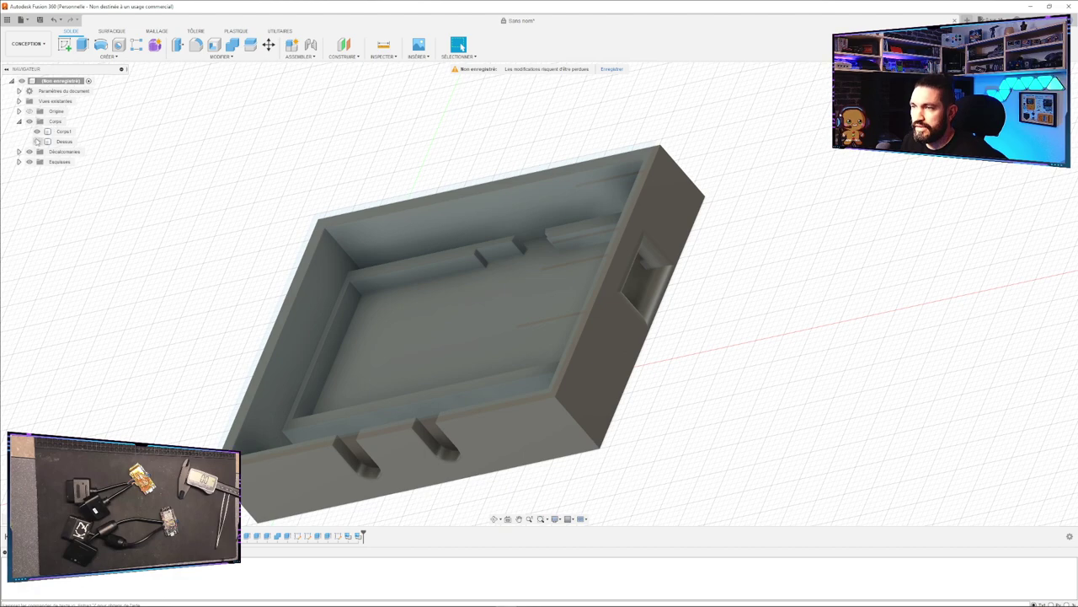
Display only the top body and extrude the two round faces on its underside by 6.5 mm, joined to the body.
left_click(36, 140)
left_click(36, 131)
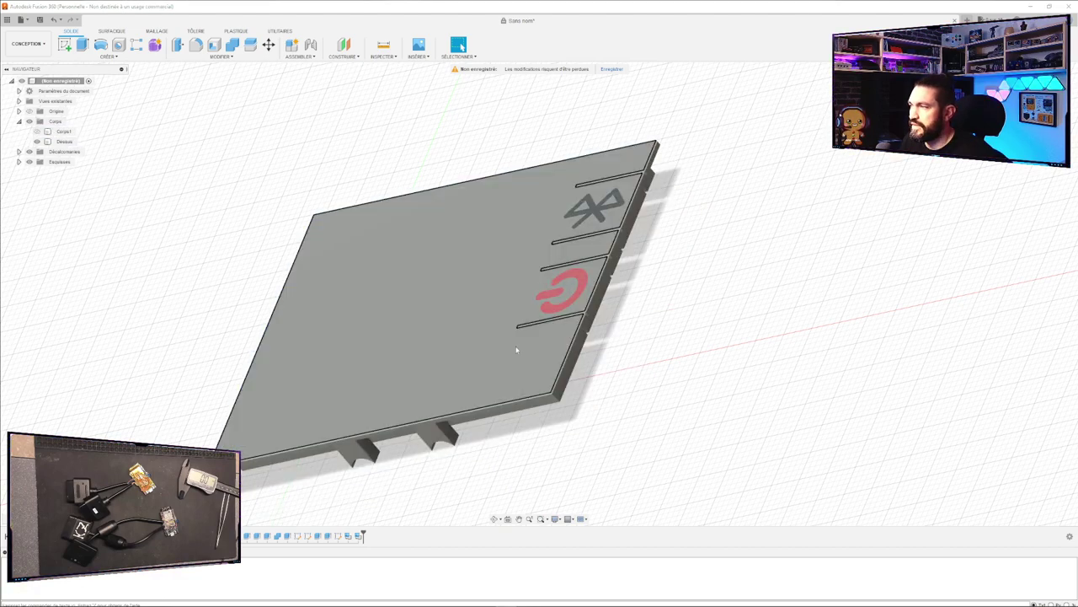
middle_click_drag(467, 465, 453, 382, "shift")
left_click(564, 225)
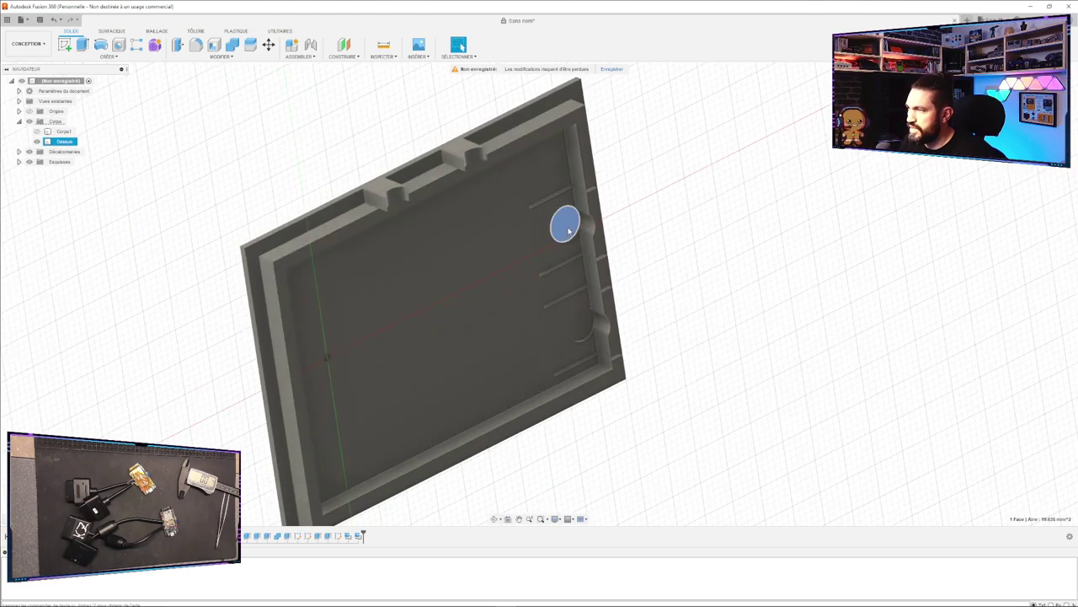
left_click(583, 333)
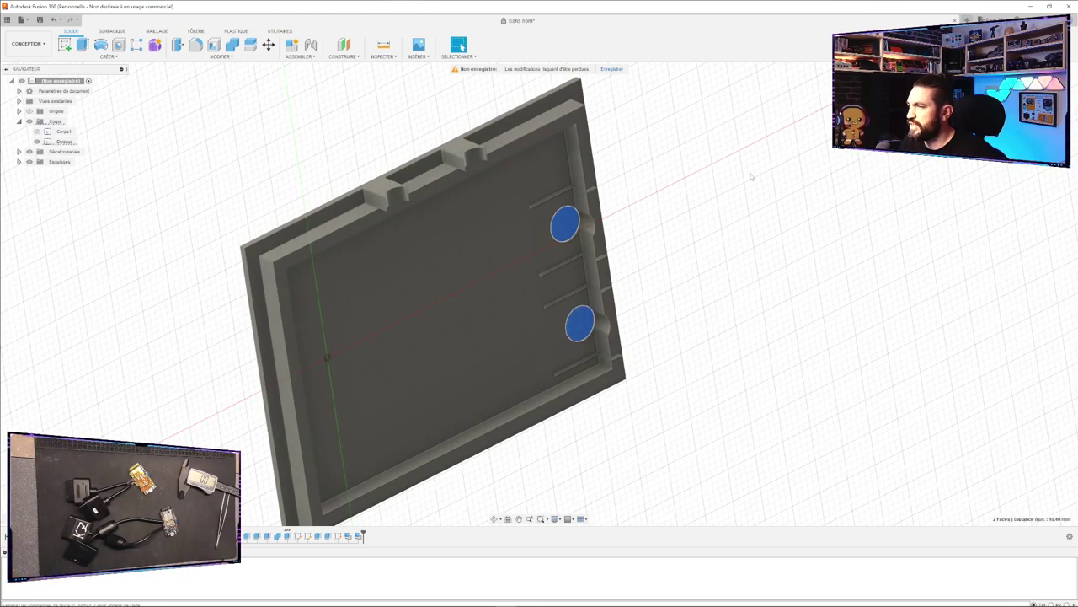
left_click(83, 46)
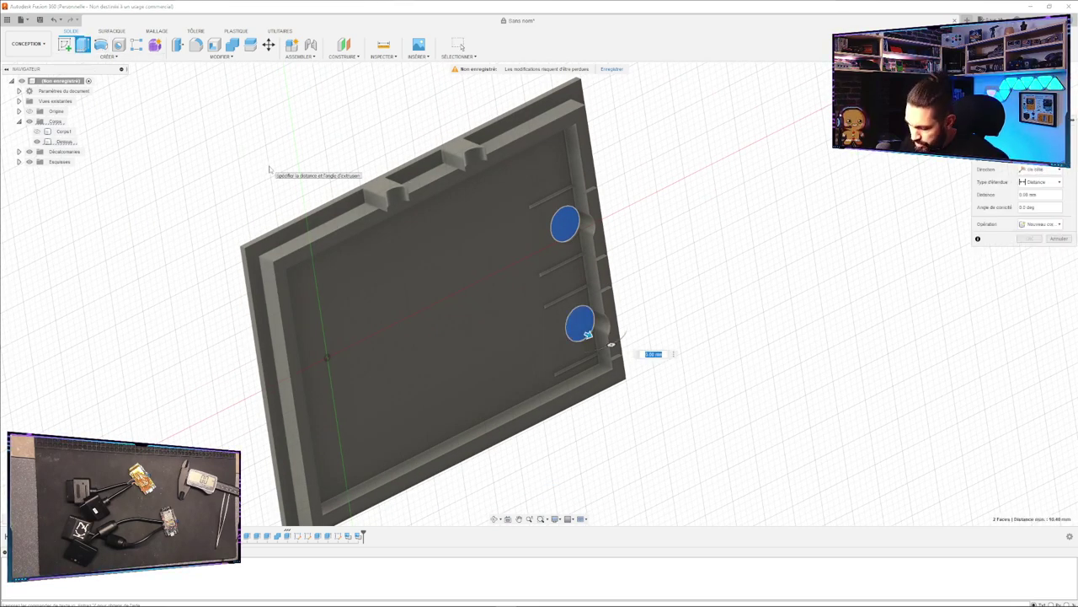
type("6.5")
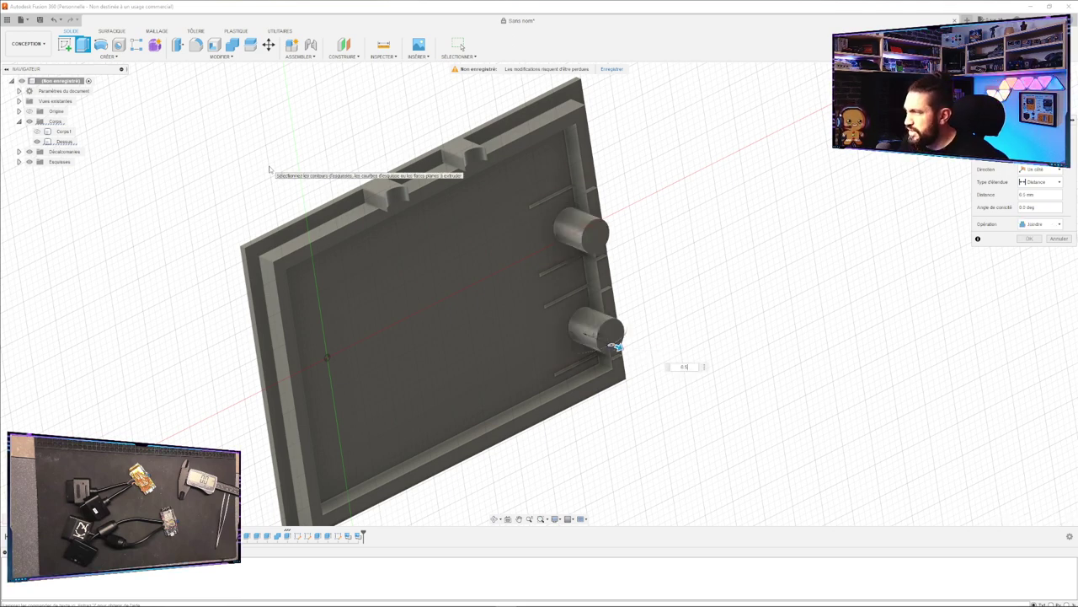
key("Return")
Extrude the outer faces of the two rim segments beside the button cylinders inward to thin them.
middle_click_drag(635, 224, 233, 364, "shift")
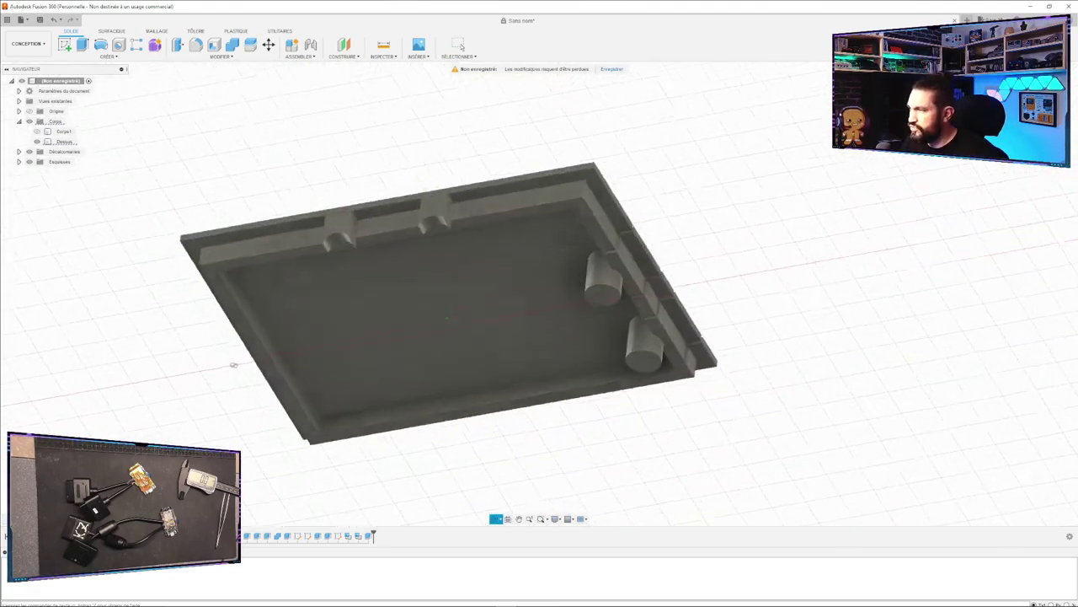
middle_click_drag(646, 244, 645, 260, "shift")
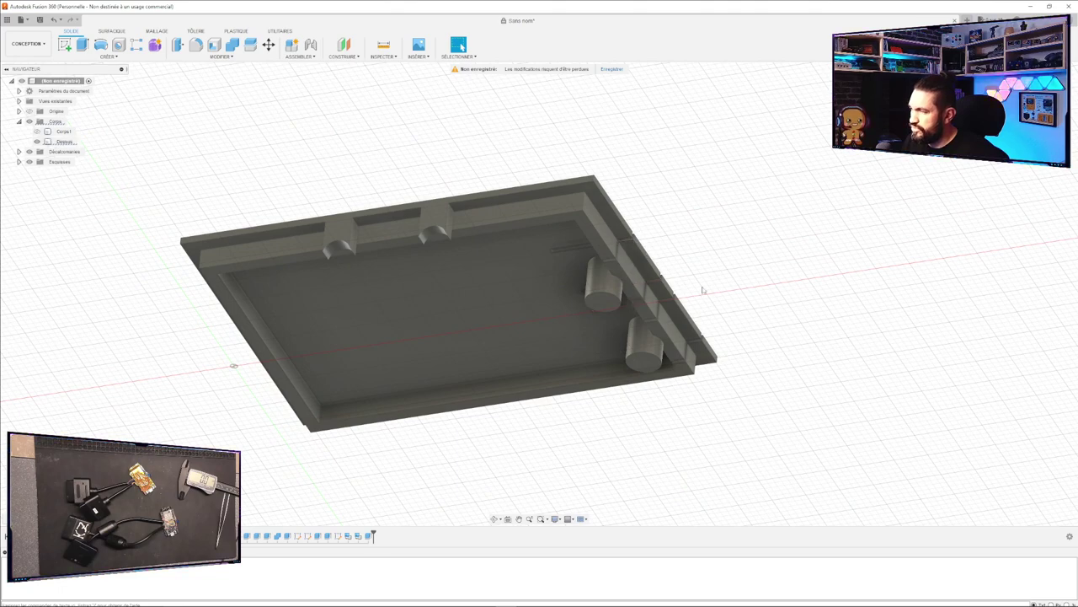
mouse_move(740, 321)
middle_mouse_down("shift")
mouse_move(761, 301)
mouse_move(706, 298)
mouse_move(713, 320)
mouse_move(710, 309)
mouse_move(739, 313)
middle_mouse_up("shift")
left_click(573, 341)
left_click(579, 327)
left_click(638, 375, "ctrl")
left_click(84, 46)
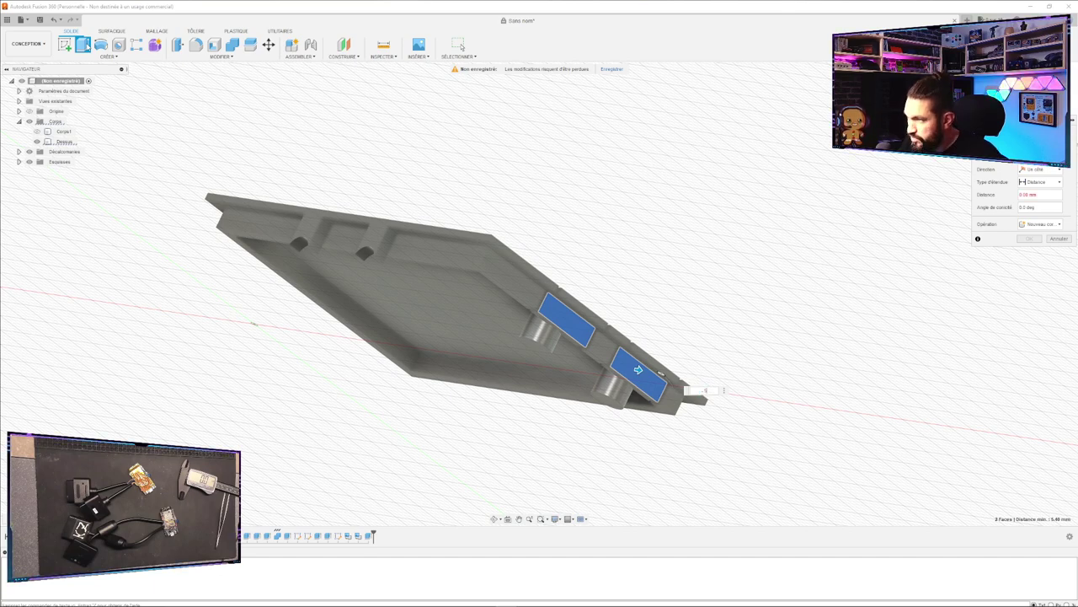
key("Escape")
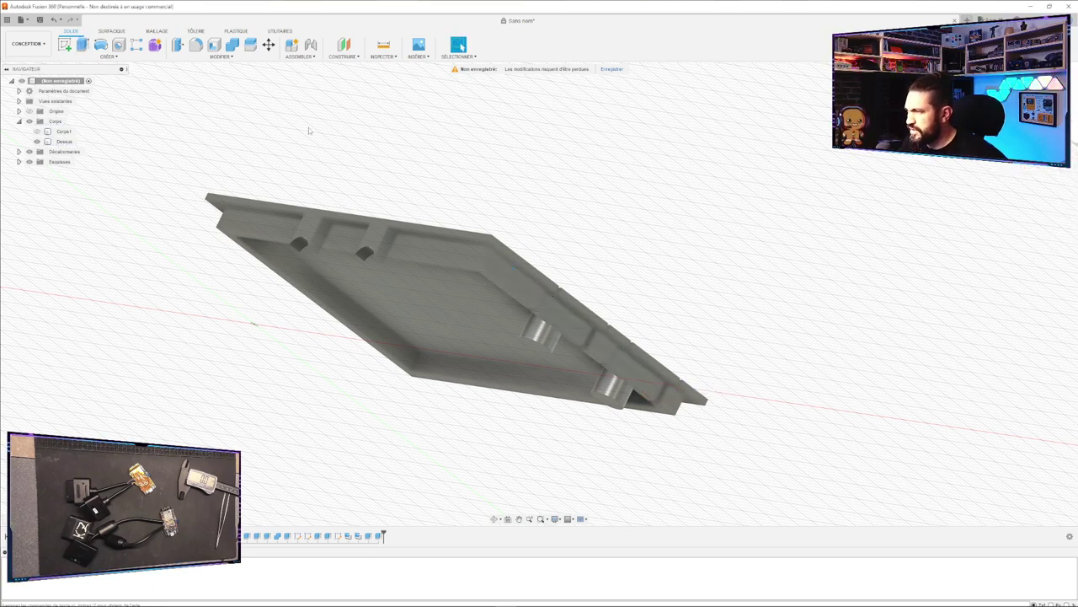
Examine the top body's underside around the button cylinders, slots and thinned rim segments.
middle_click_drag(626, 275, 663, 224, "shift")
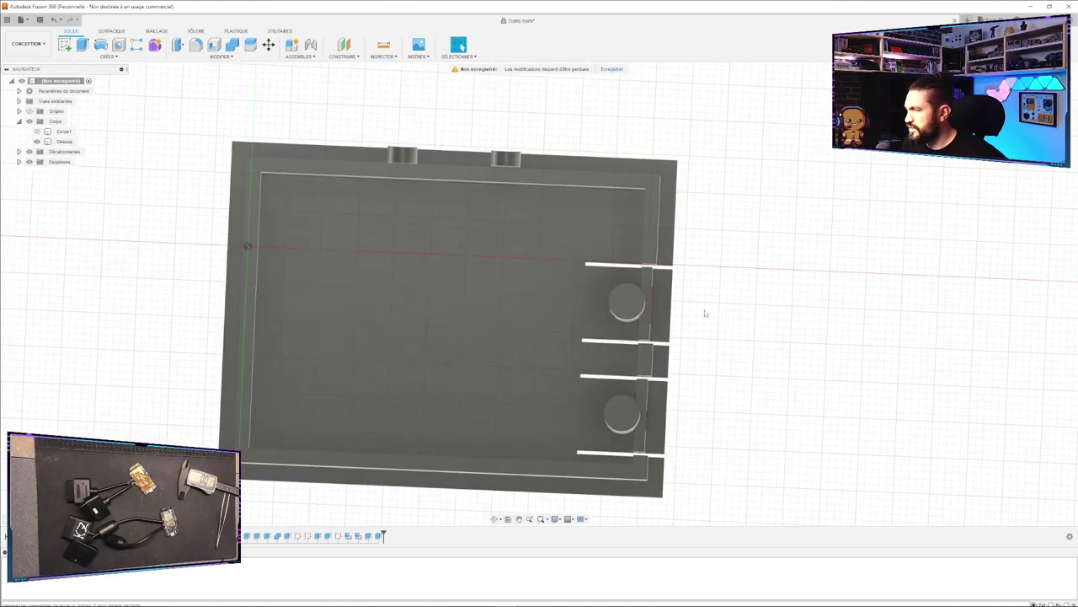
scroll(667, 318, "up", 2)
scroll(666, 316, "up", 2)
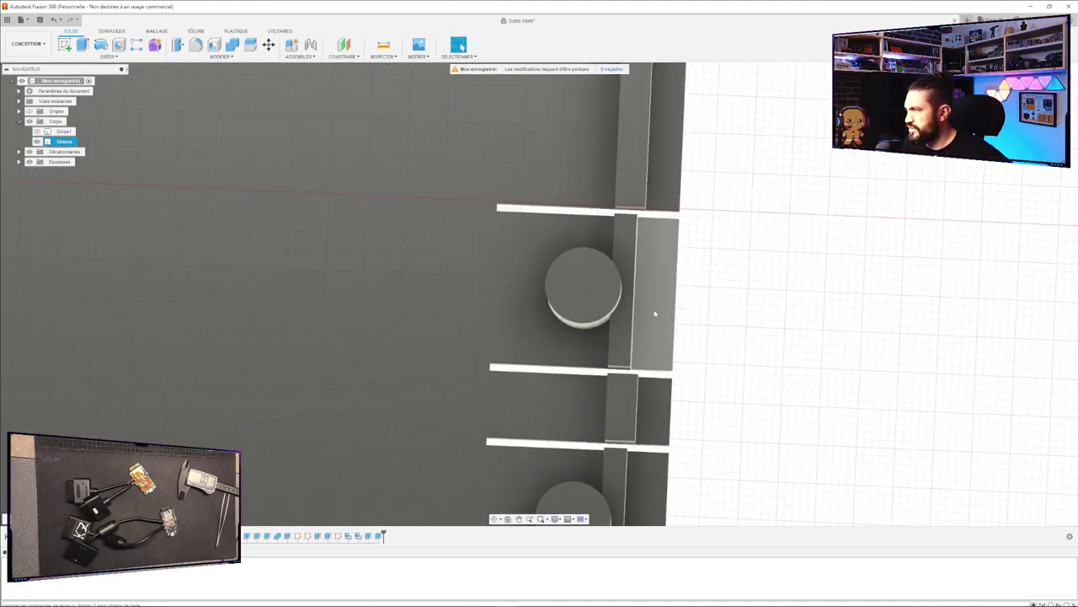
scroll(712, 388, "down", 5)
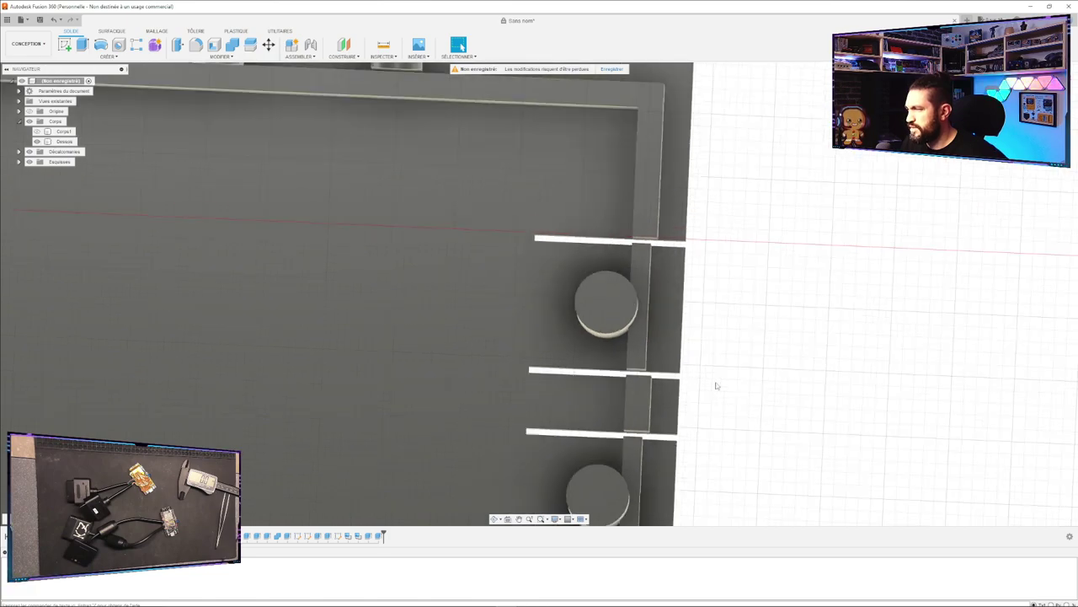
middle_click_drag(783, 265, 646, 302, "shift")
middle_click_drag(612, 353, 613, 226)
middle_click_drag(611, 420, 651, 360, "shift")
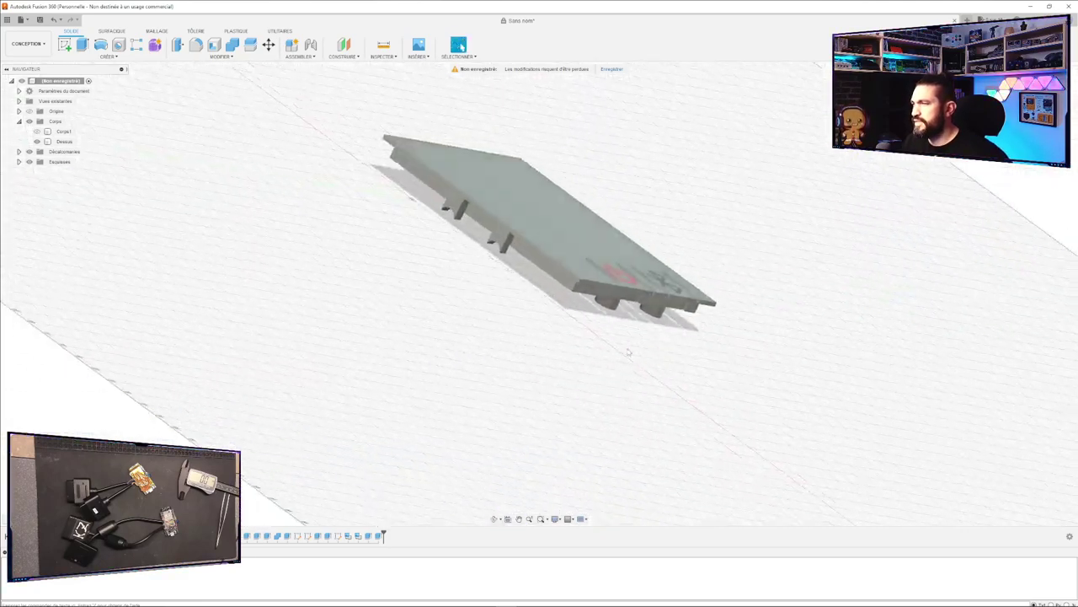
Display the bottom body Corps1 together with the top body Dessus.
left_click(37, 141)
left_click(37, 142)
left_click(37, 132)
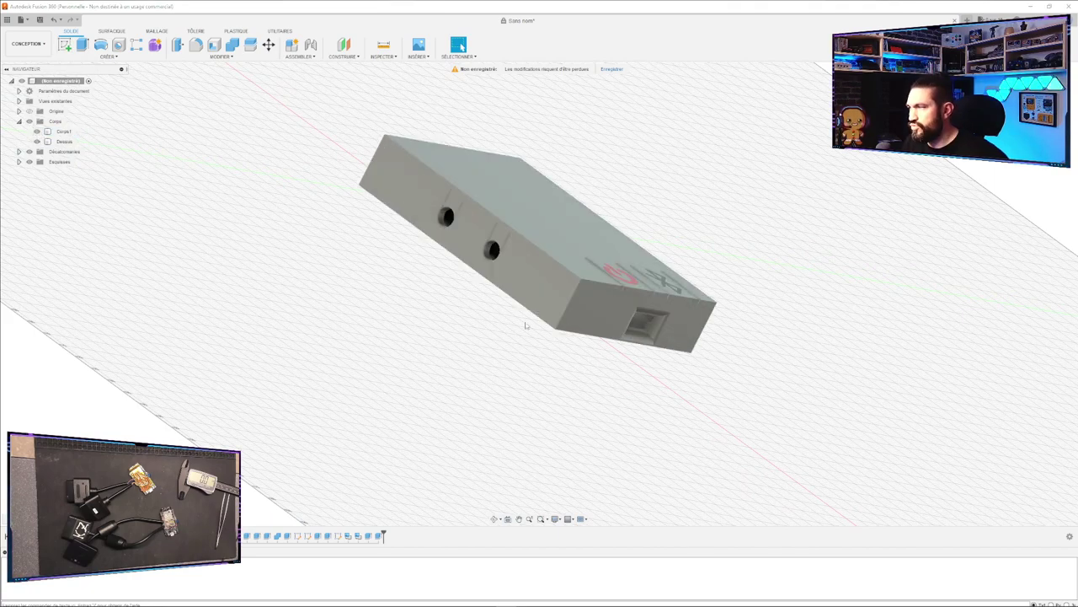
Examine the closed enclosure from several angles, checking the button slots, the icon decals and the port opening.
mouse_move(630, 365)
middle_mouse_down("shift")
mouse_move(599, 330)
mouse_move(628, 356)
middle_mouse_up("shift")
middle_click_drag(715, 340, 615, 369, "shift")
middle_click_drag(551, 396, 539, 297, "shift")
scroll(578, 314, "down", 2)
scroll(578, 314, "up", 5)
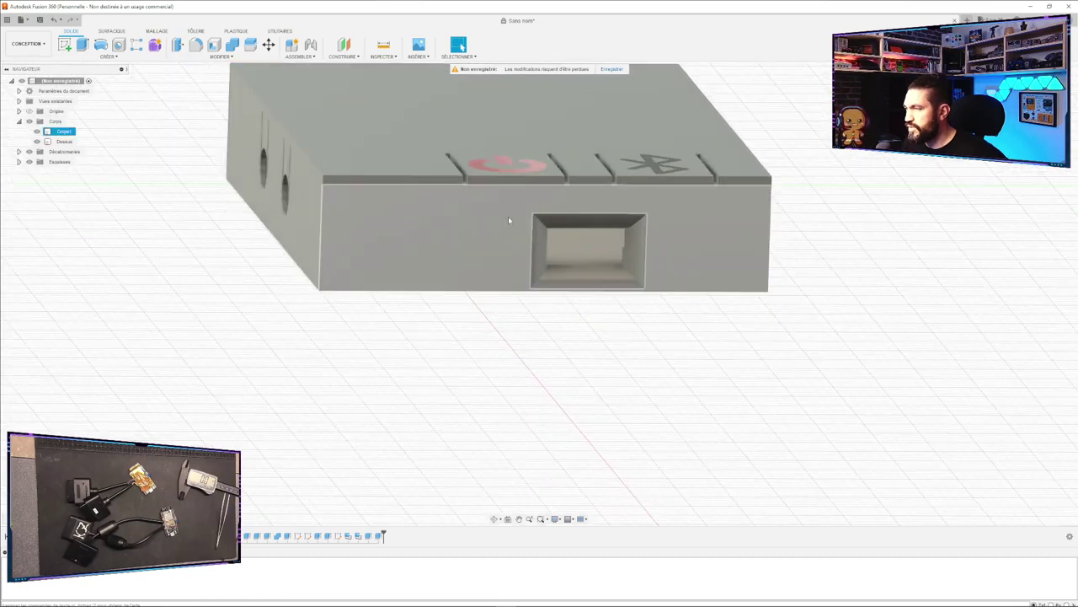
middle_click_drag(513, 204, 450, 387, "shift")
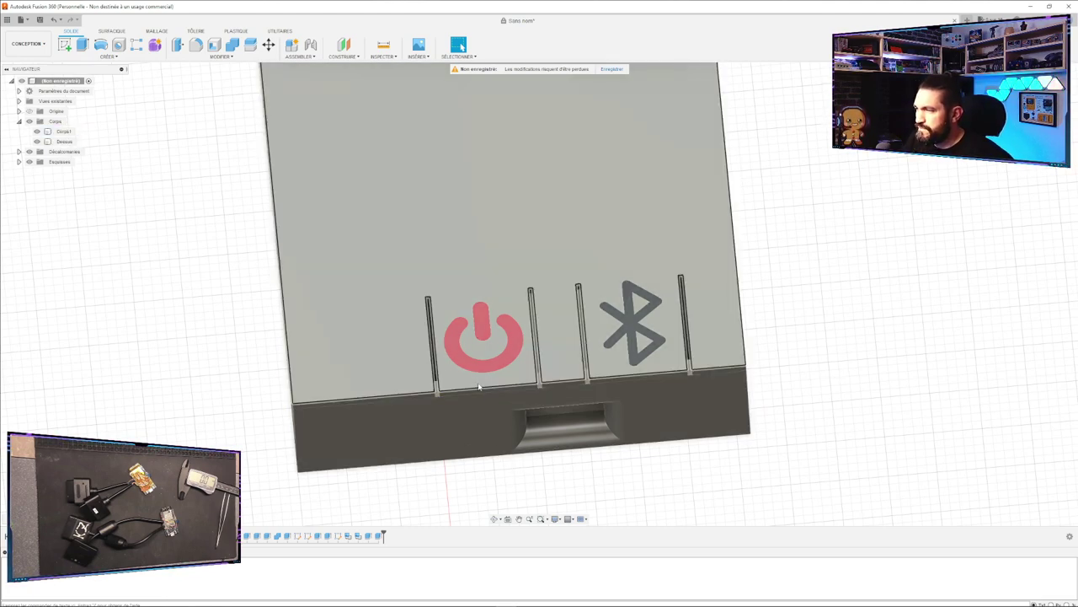
mouse_move(545, 481)
middle_mouse_down("shift")
mouse_move(578, 480)
mouse_move(553, 475)
middle_mouse_up("shift")
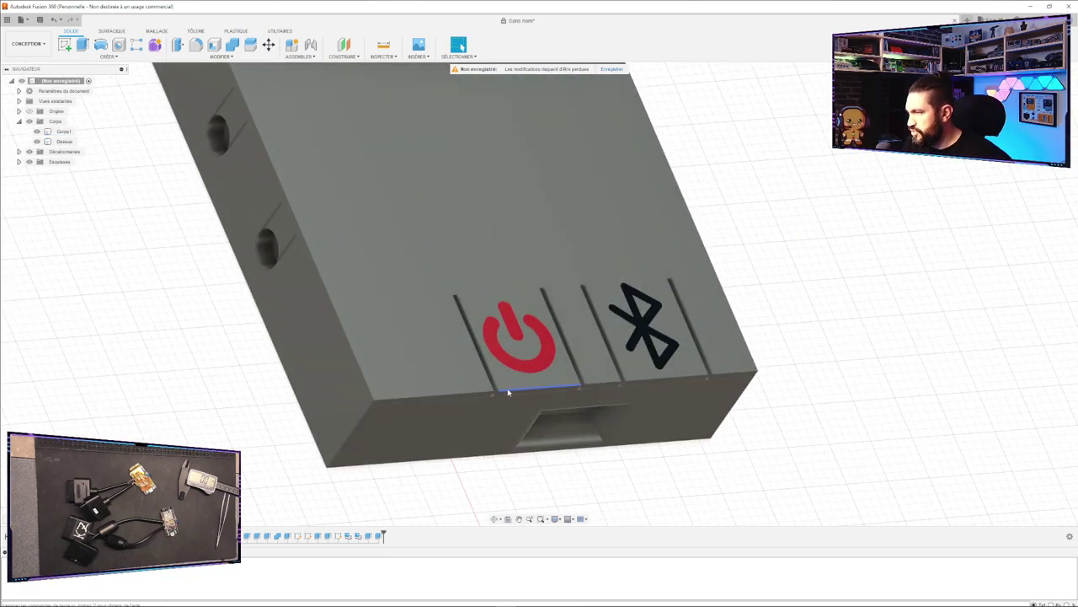
mouse_move(665, 464)
middle_mouse_down("shift")
mouse_move(644, 481)
mouse_move(642, 472)
middle_mouse_up("shift")
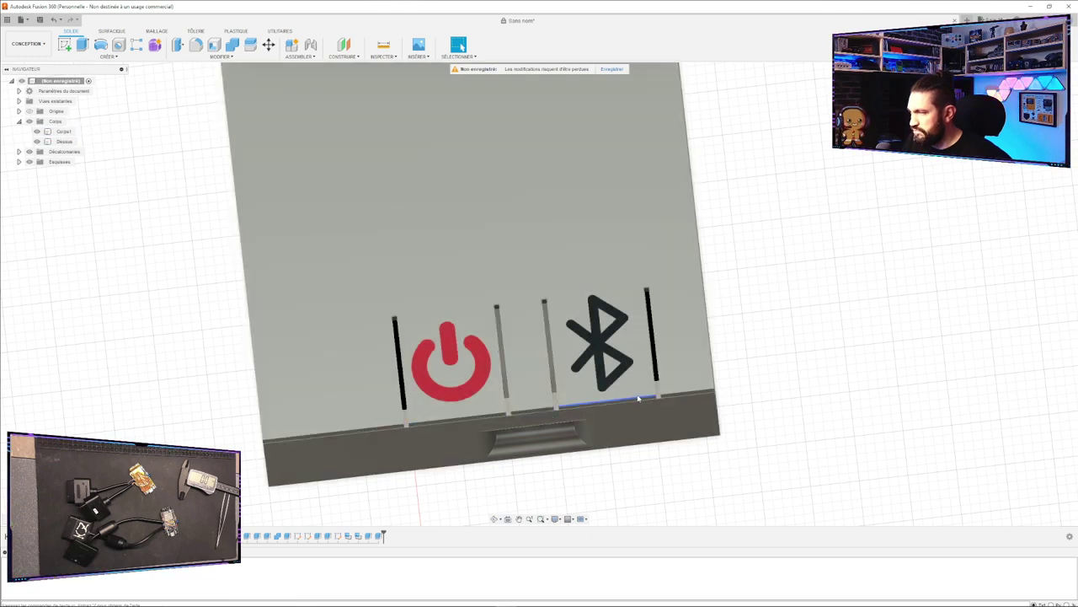
middle_click_drag(425, 494, 497, 483, "shift")
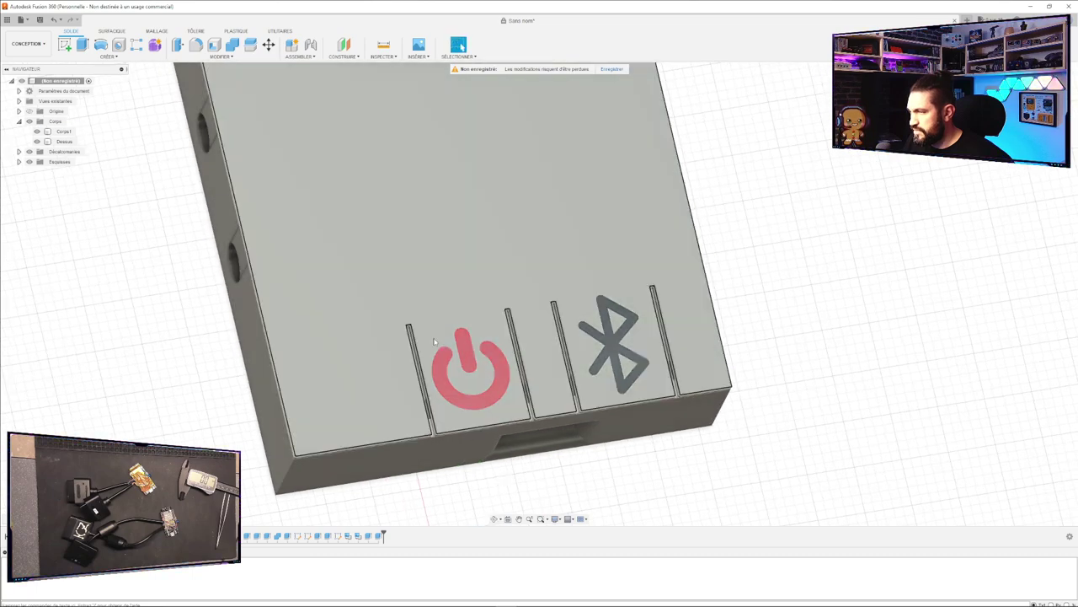
middle_click_drag(799, 341, 702, 396, "shift")
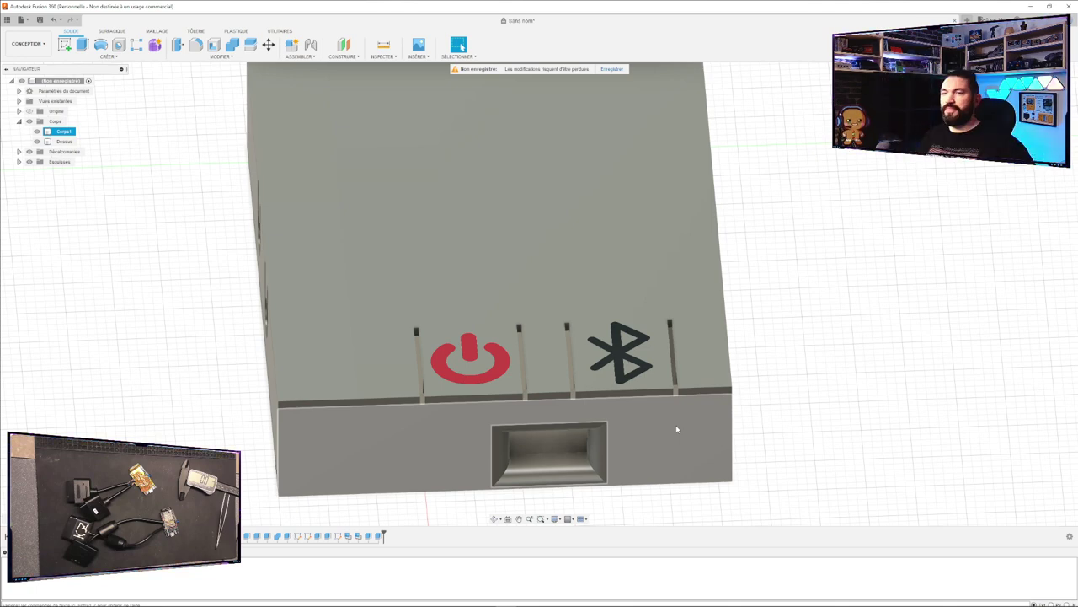
Check the sketch behind the button slots and hide the Corps1 body so only the Dessus lid stays shown.
key("Escape")
middle_click_drag(822, 345, 673, 366)
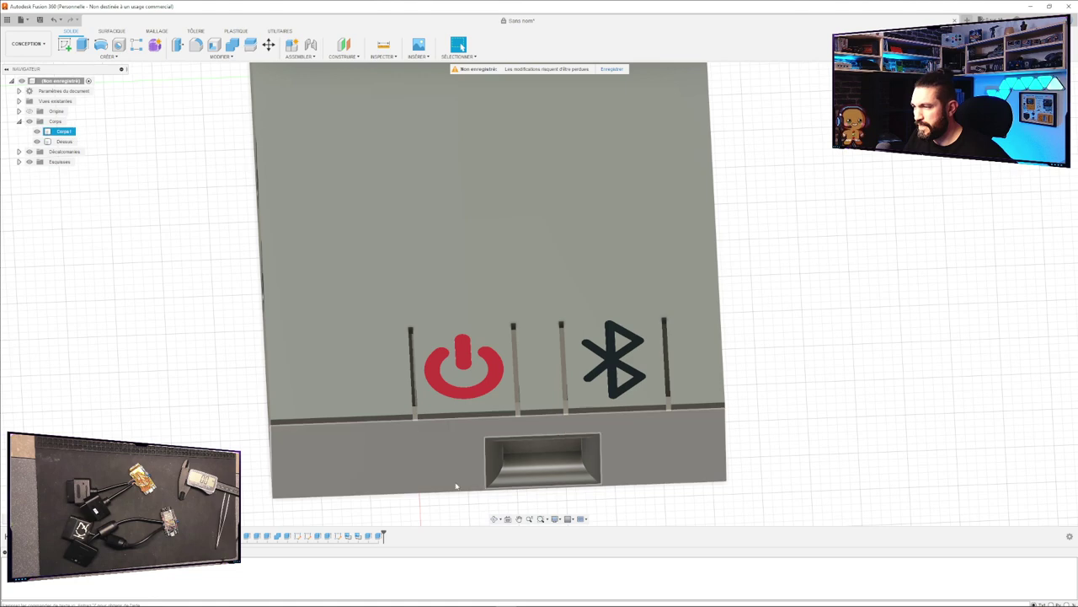
middle_click_drag(770, 420, 788, 424, "shift")
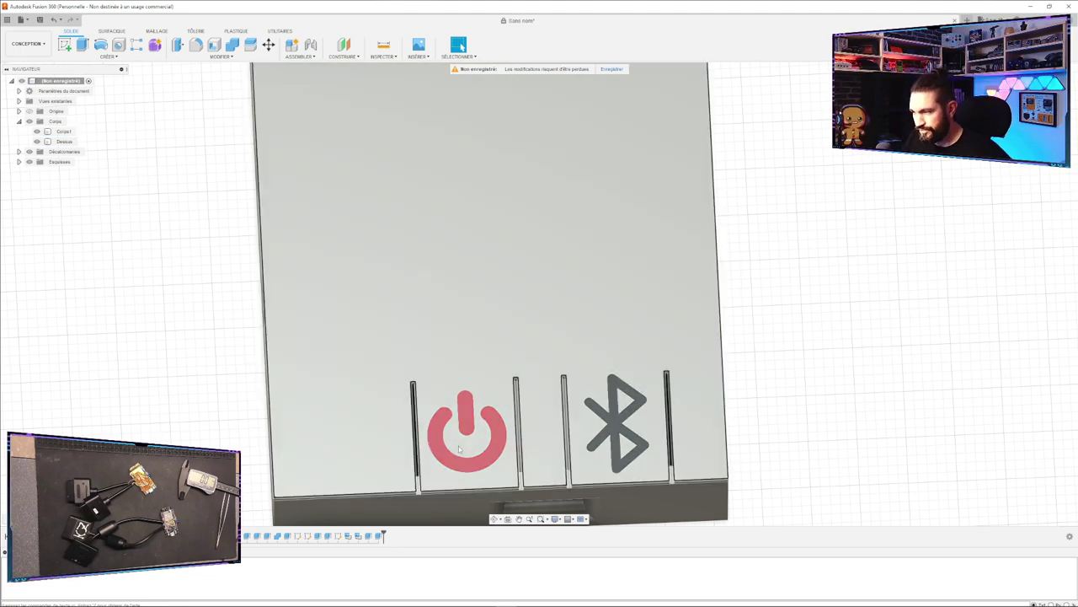
left_click(63, 132)
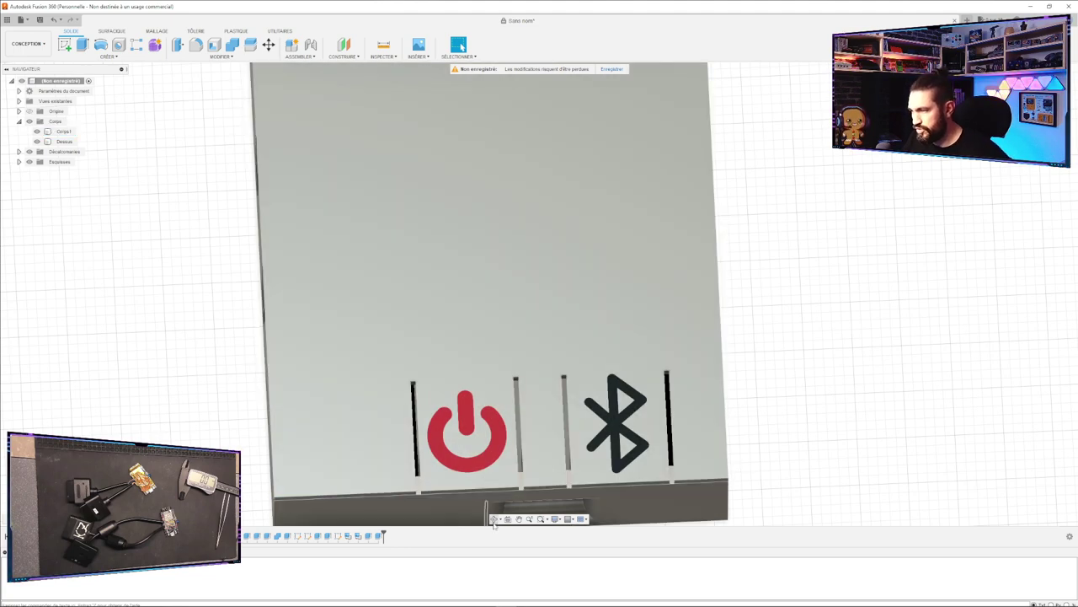
left_click(432, 478)
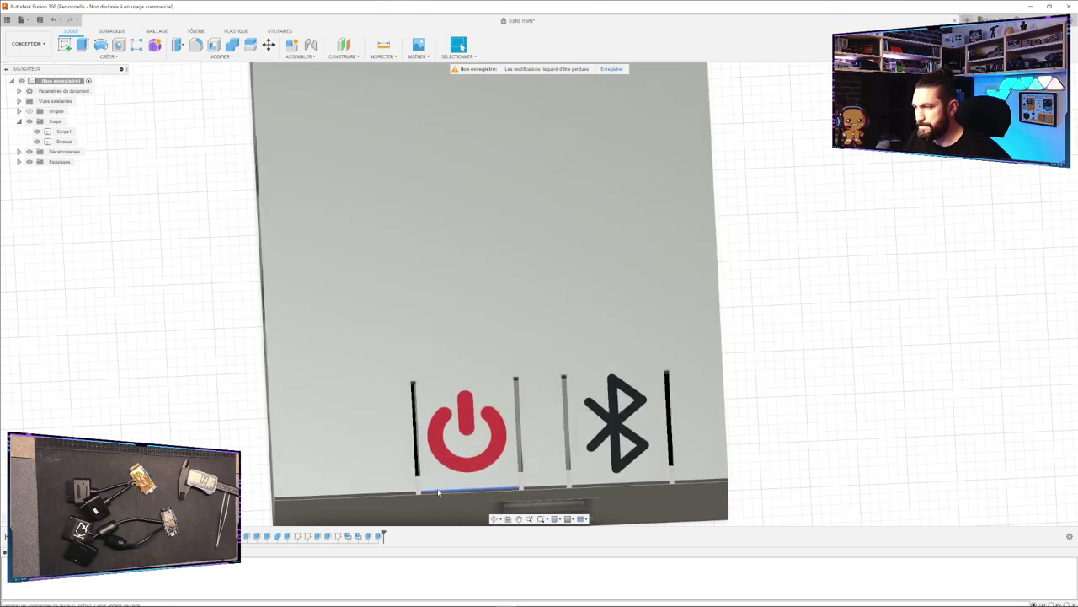
double_click(339, 537)
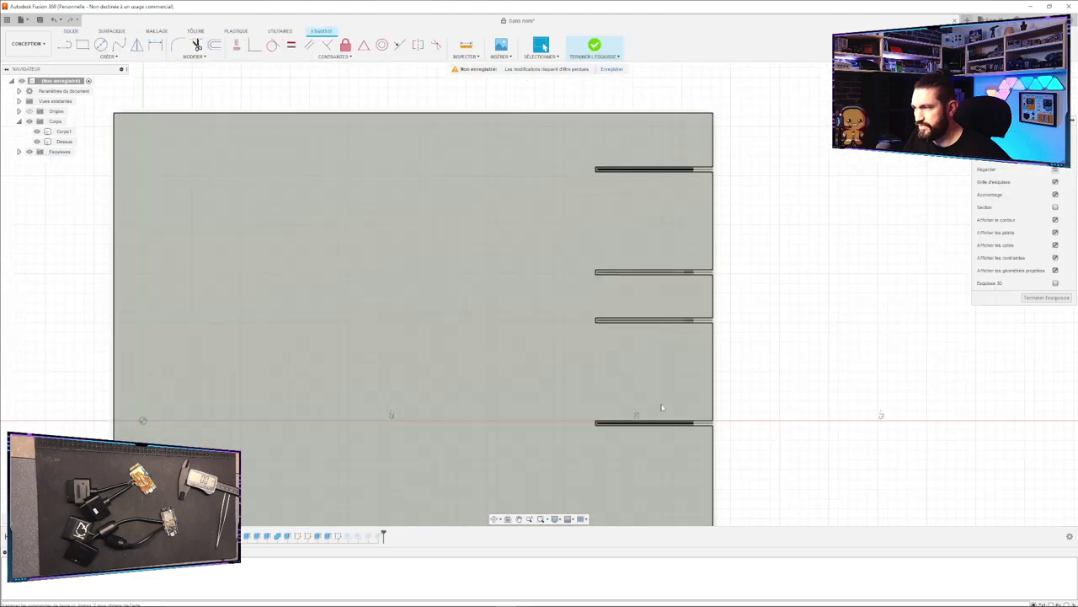
mouse_move(762, 303)
middle_mouse_down("shift")
mouse_move(755, 403)
mouse_move(733, 286)
middle_mouse_up("shift")
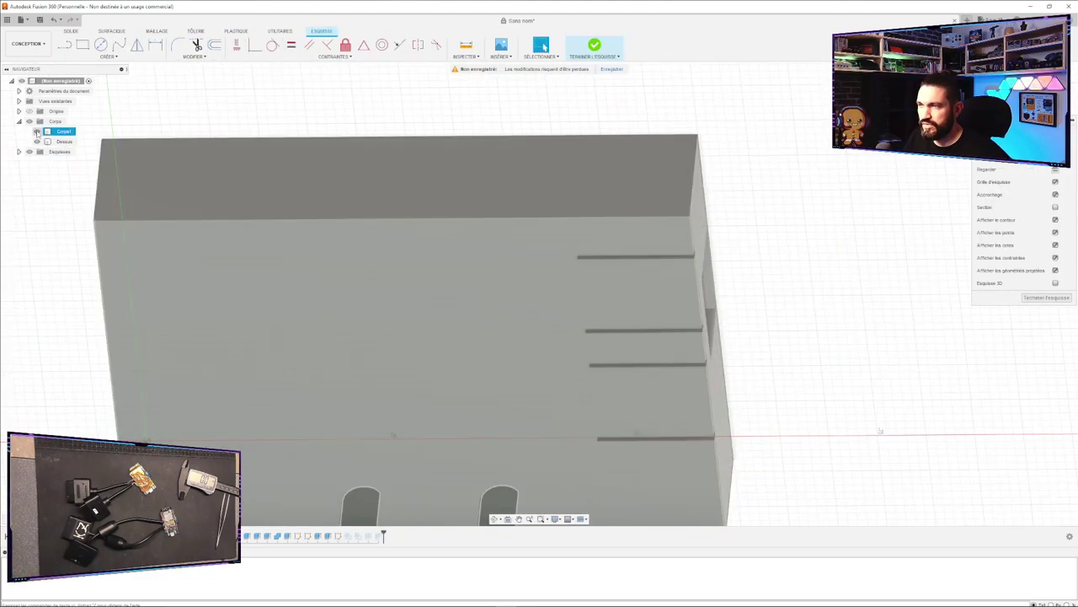
left_click(36, 132)
middle_click_drag(730, 258, 377, 413, "shift")
left_click(909, 308)
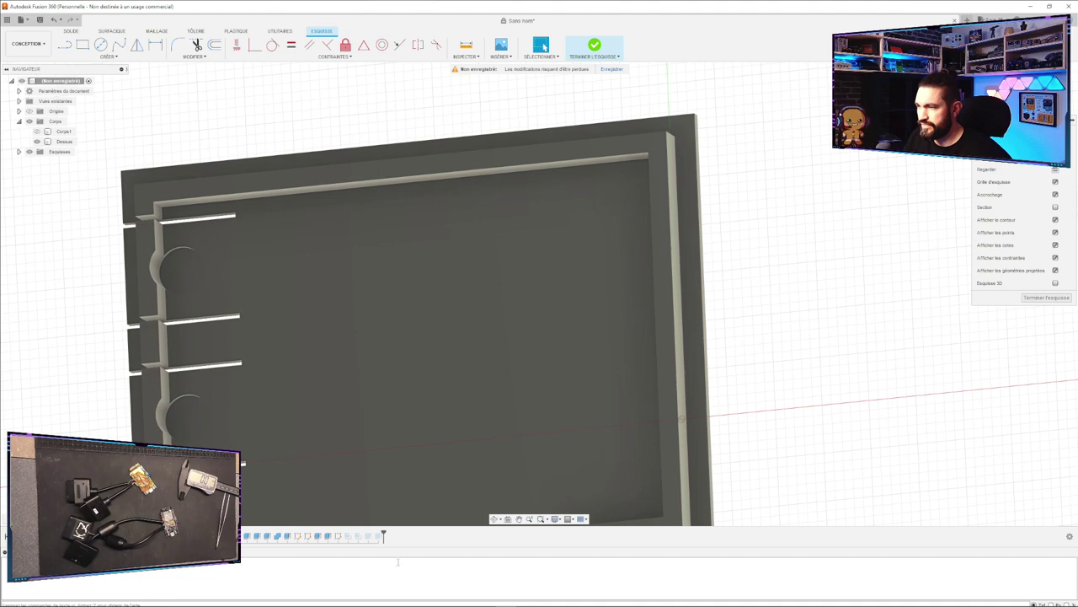
left_click(1047, 298)
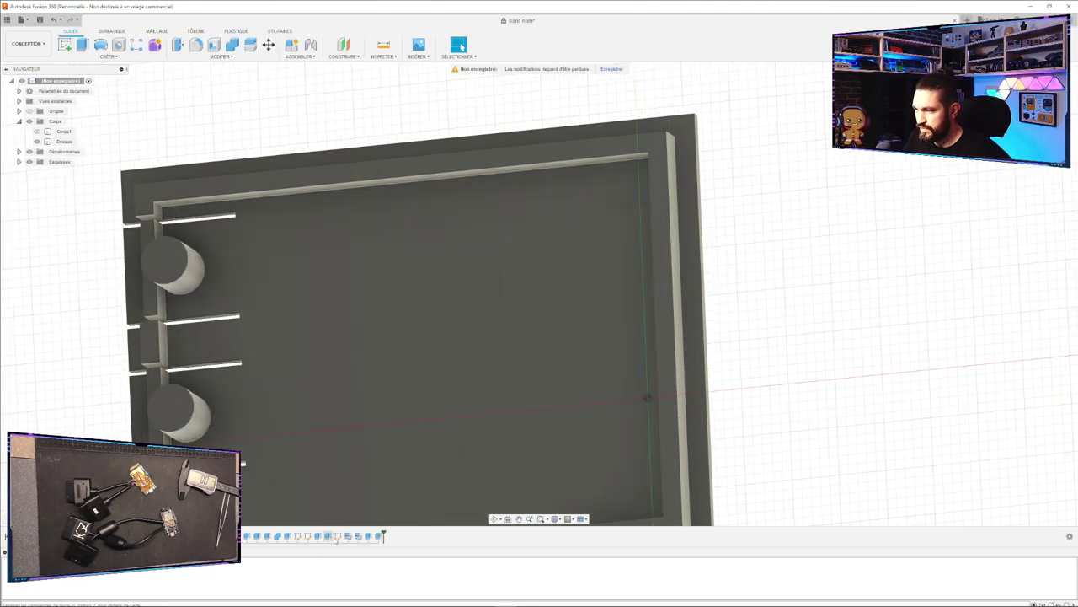
Identify the sketch that defines the slots around the lid's buttons and open it for editing.
left_click(338, 537)
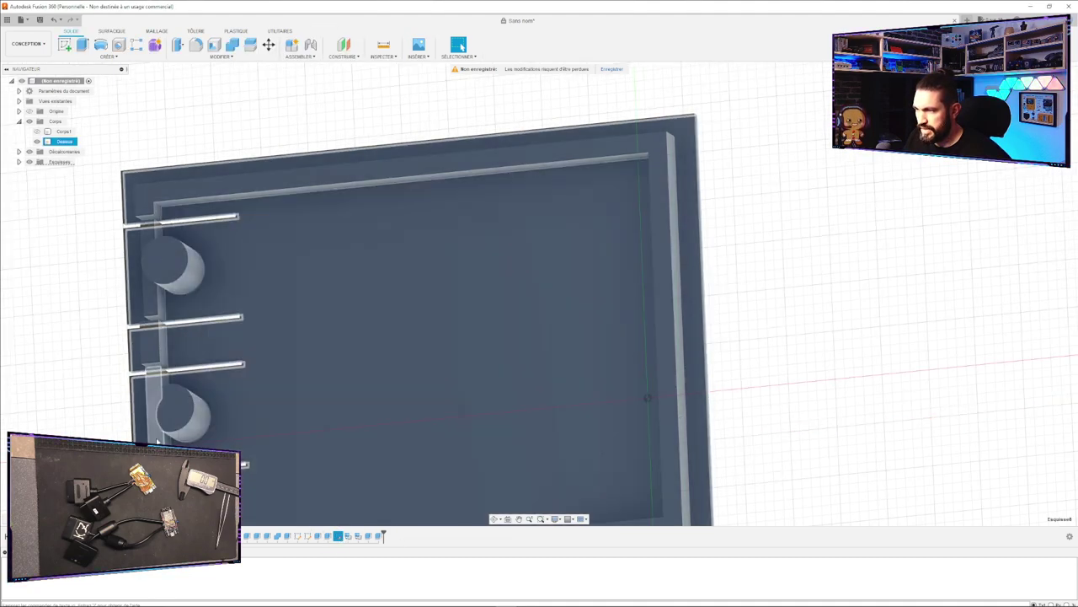
middle_click_drag(89, 402, 228, 308)
middle_click_drag(227, 309, 301, 485, "shift")
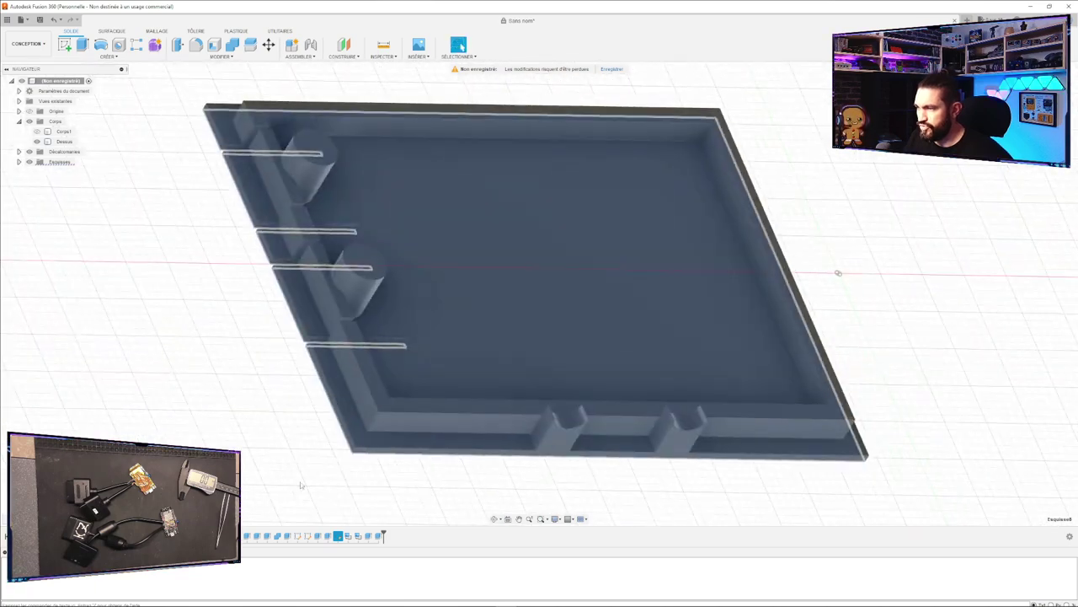
left_click(307, 535)
mouse_move(224, 284)
middle_mouse_down("shift")
mouse_move(208, 306)
mouse_move(123, 298)
mouse_move(13, 371)
mouse_move(27, 371)
middle_mouse_up("shift")
middle_click_drag(853, 375, 679, 249)
middle_click_drag(499, 409, 458, 436, "shift")
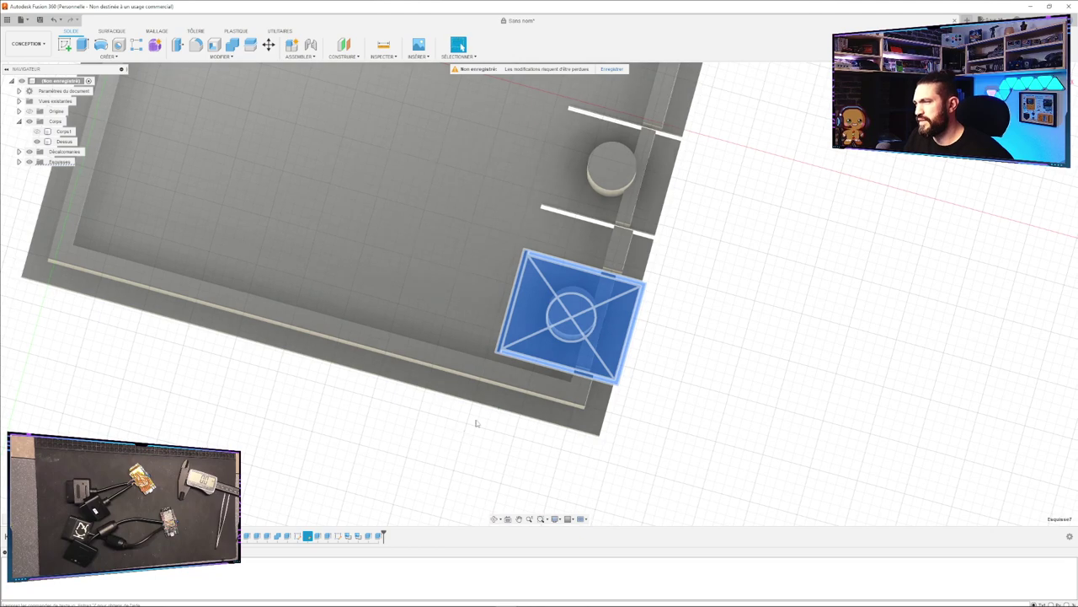
scroll(579, 312, "down", 4)
scroll(580, 312, "up", 7)
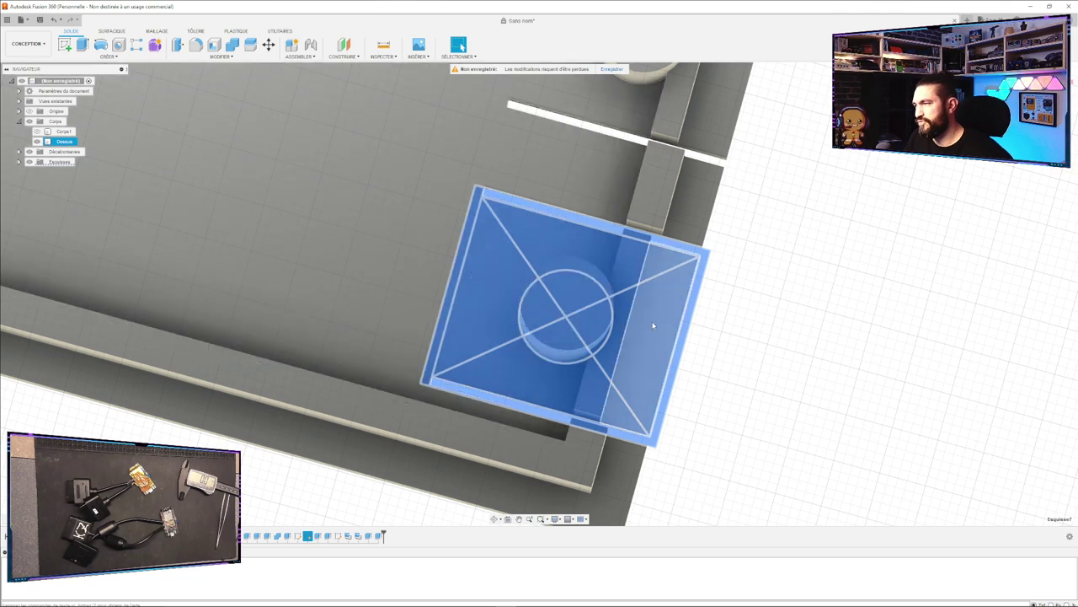
left_click(788, 415)
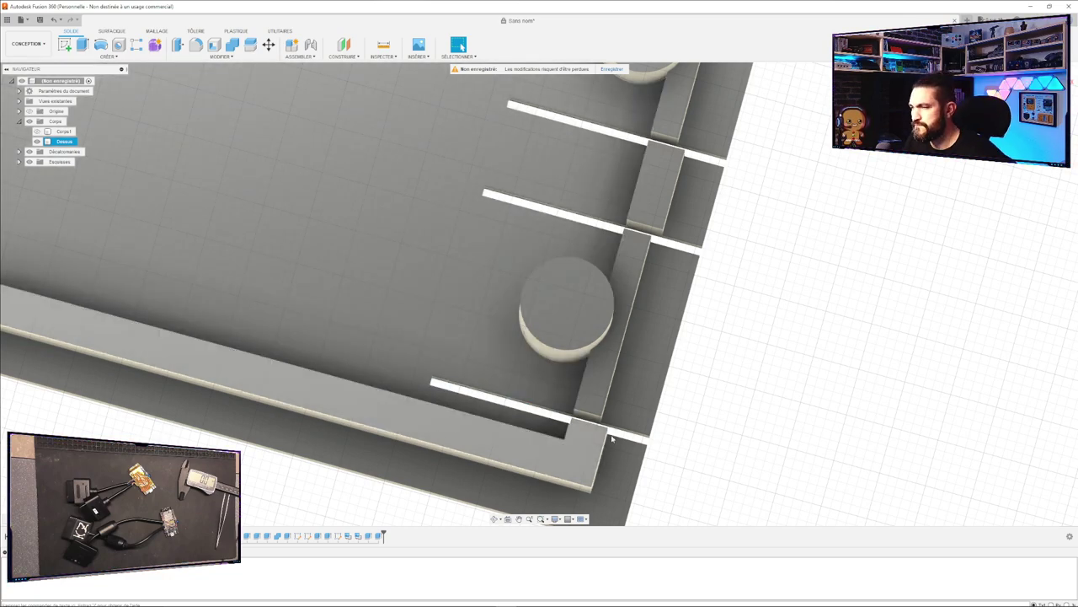
double_click(299, 536)
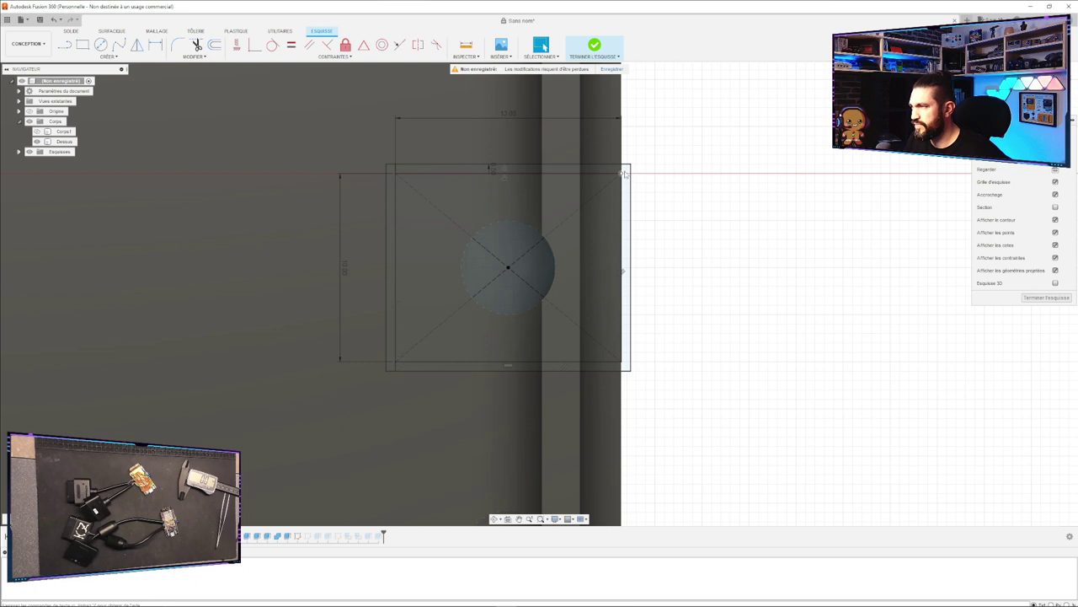
left_click(624, 170)
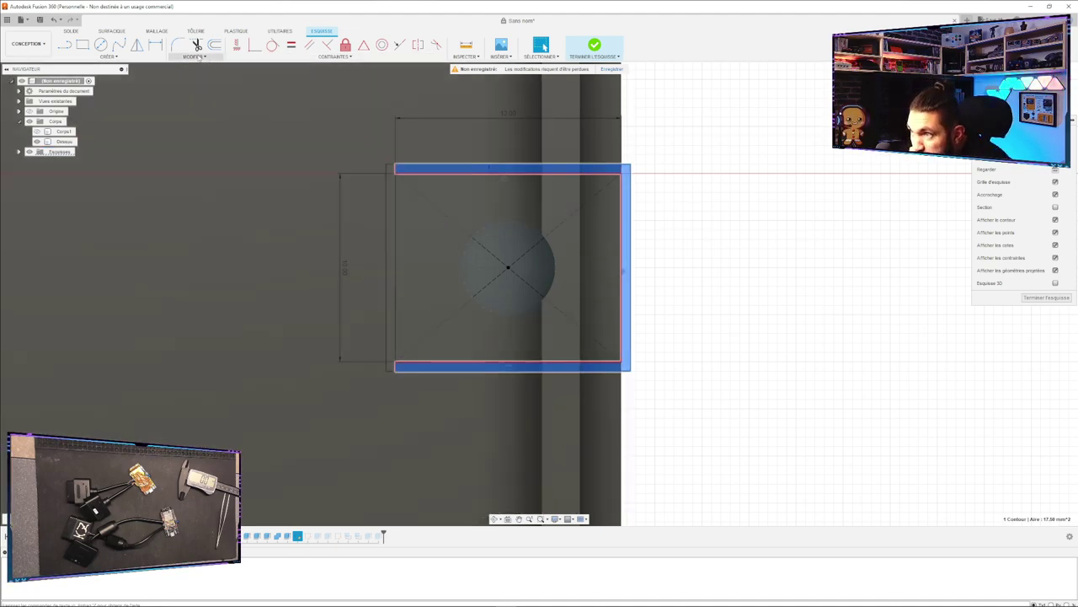
left_click(195, 56)
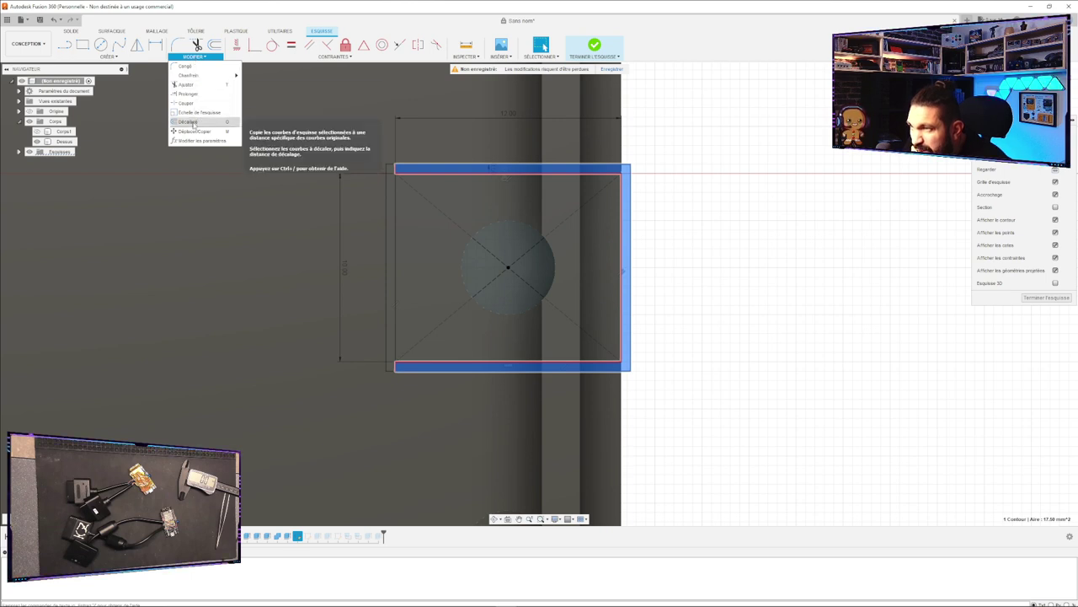
left_click(107, 57)
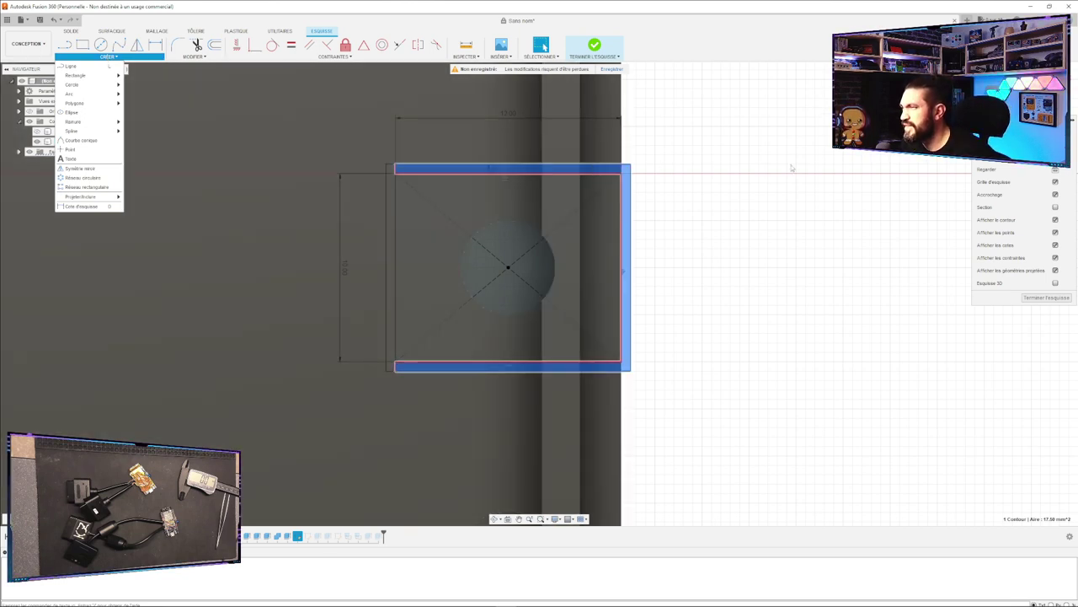
left_click(781, 178)
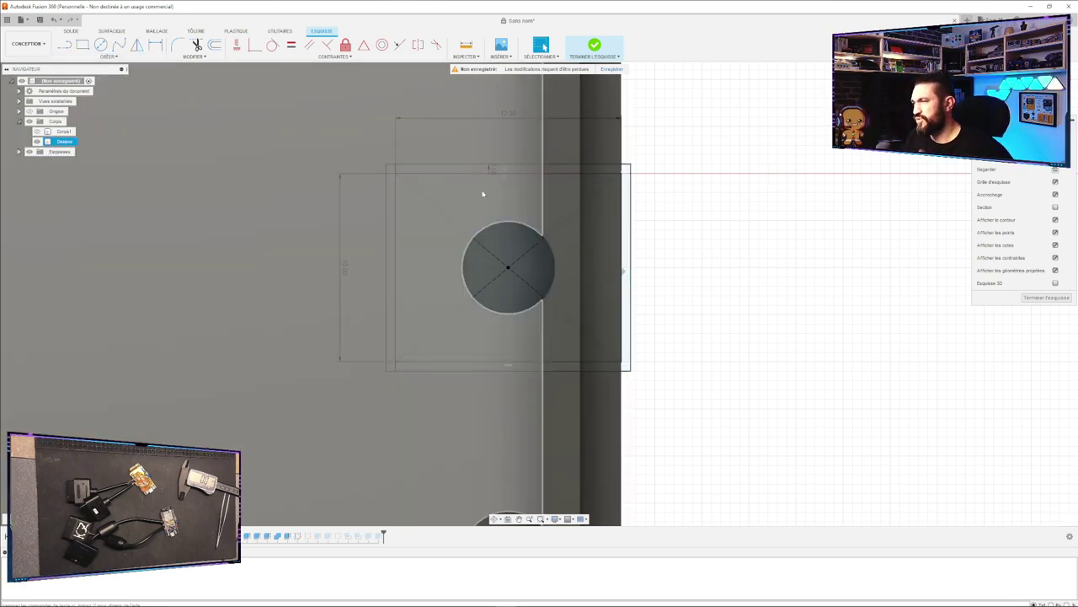
left_click(477, 172)
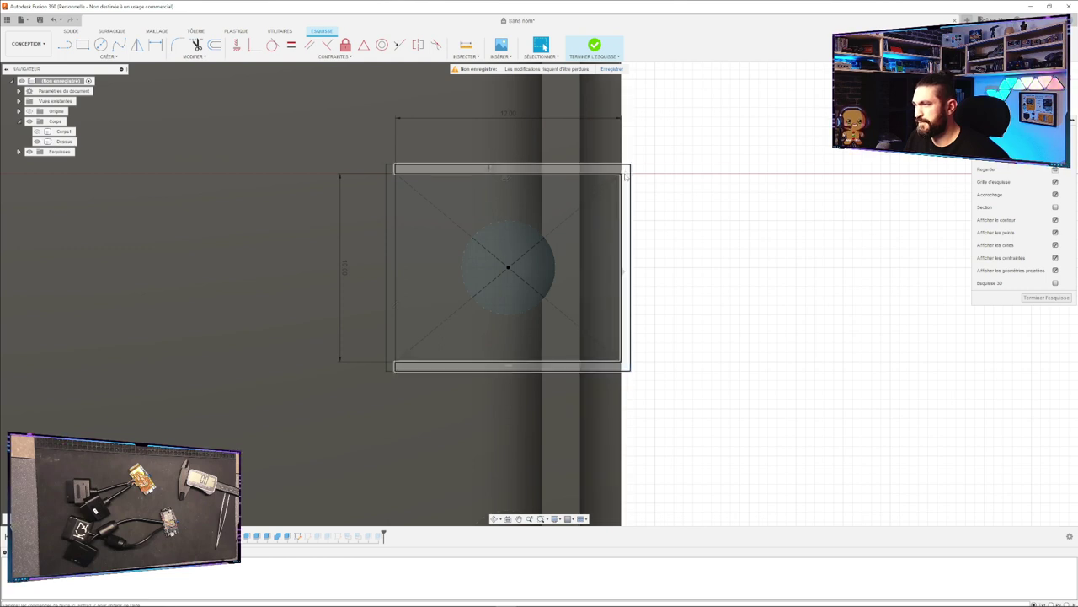
left_click(628, 175)
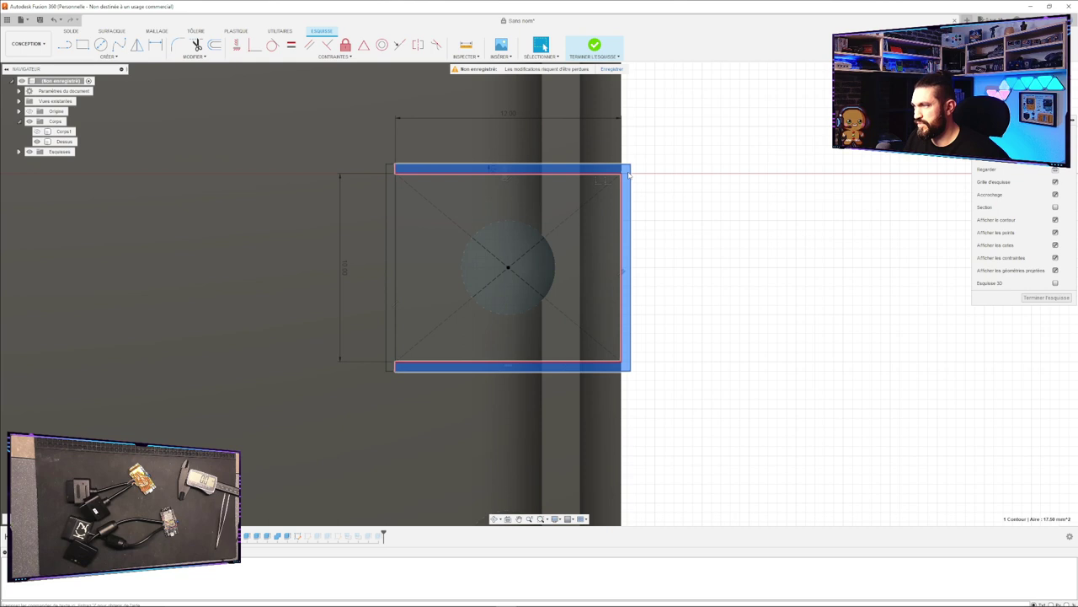
key("m")
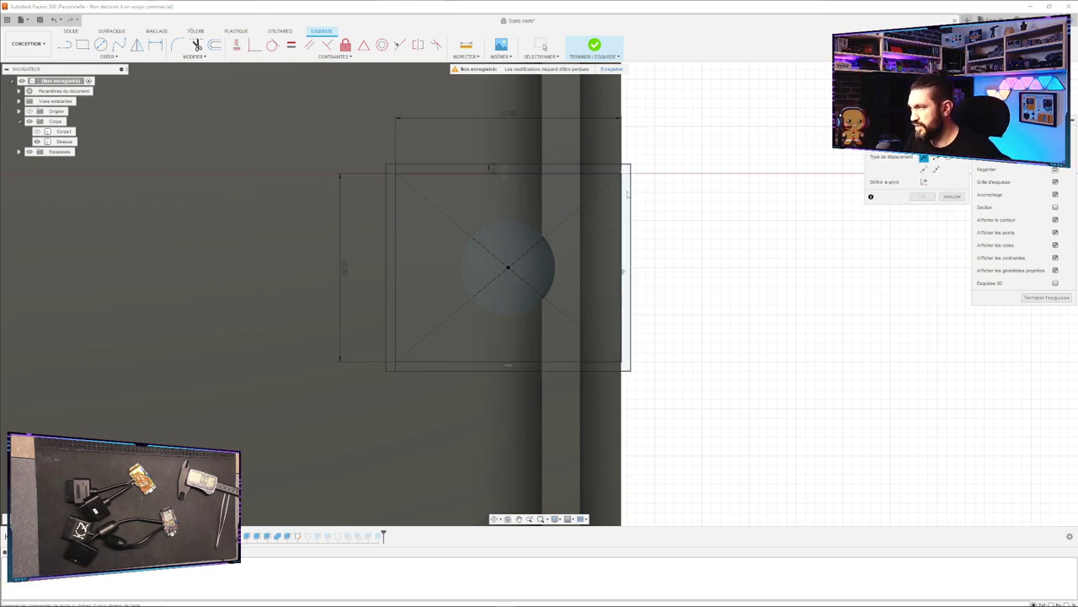
left_click(630, 166)
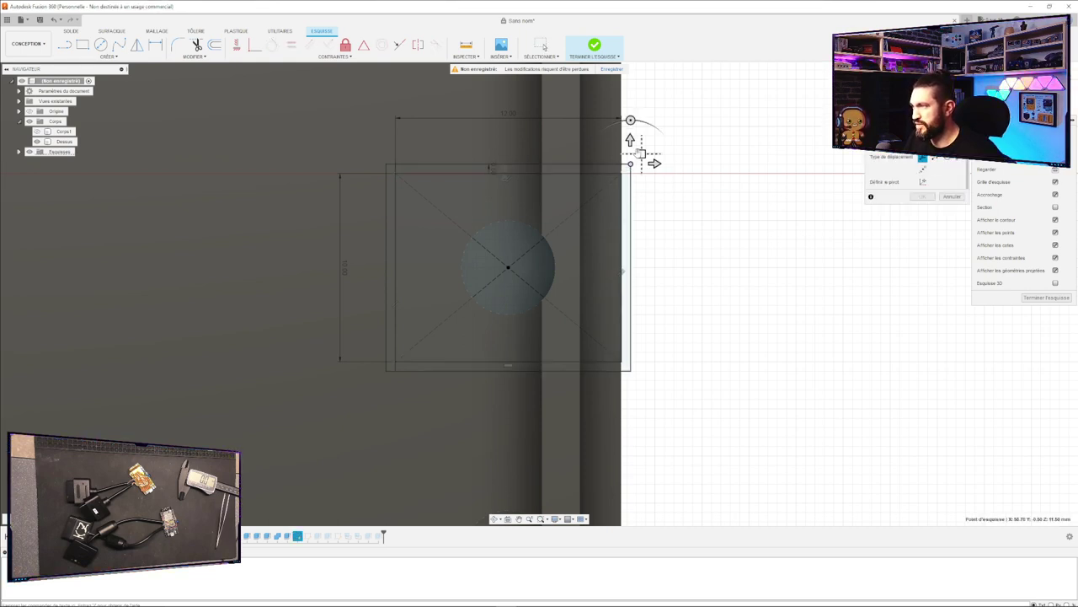
left_click_drag(641, 153, 638, 153)
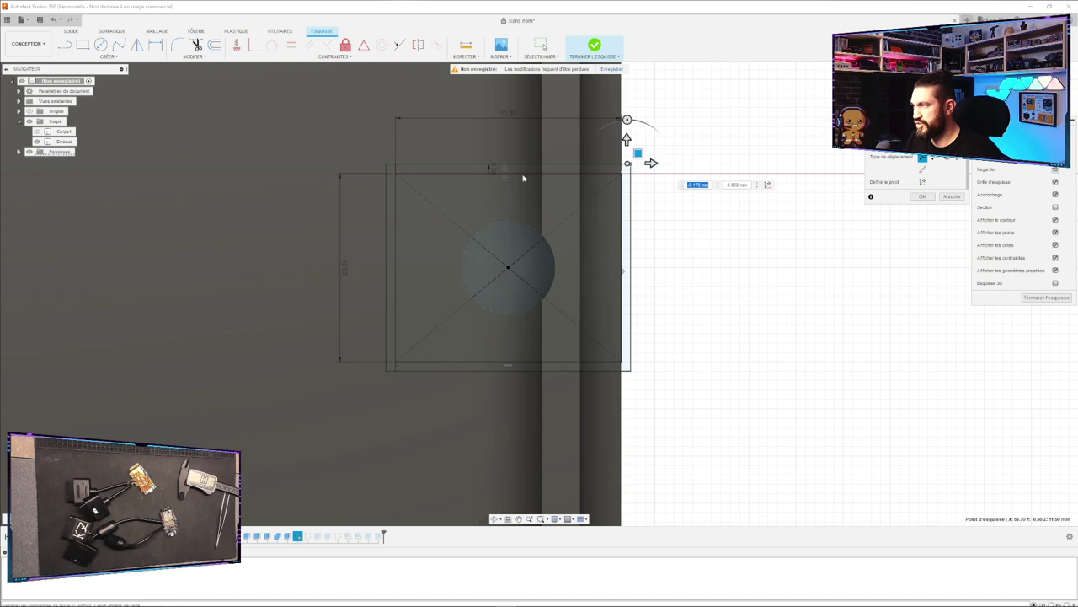
left_click(389, 166)
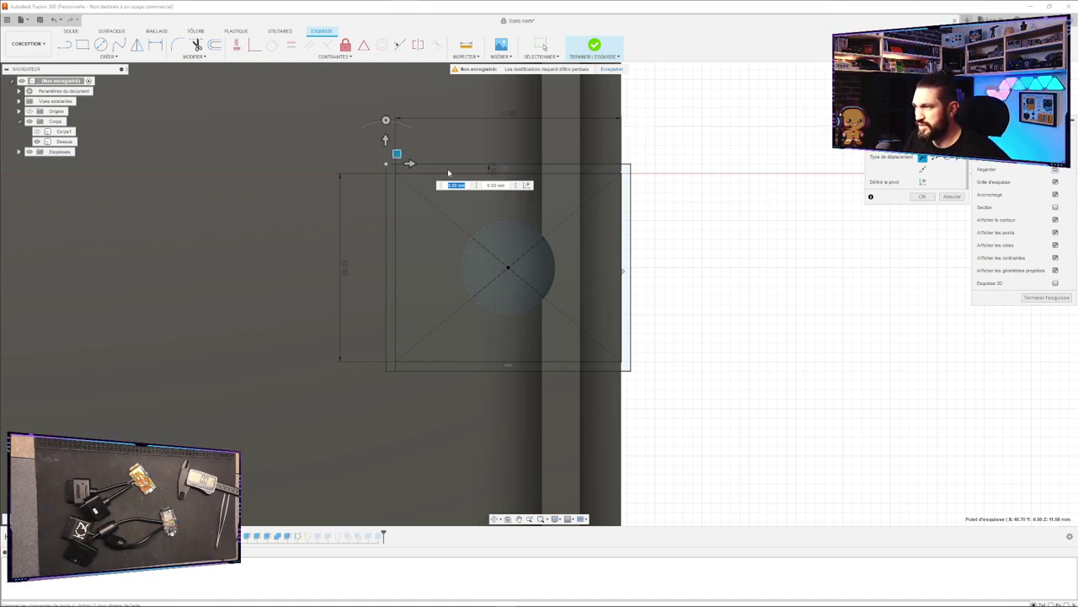
left_click(449, 168)
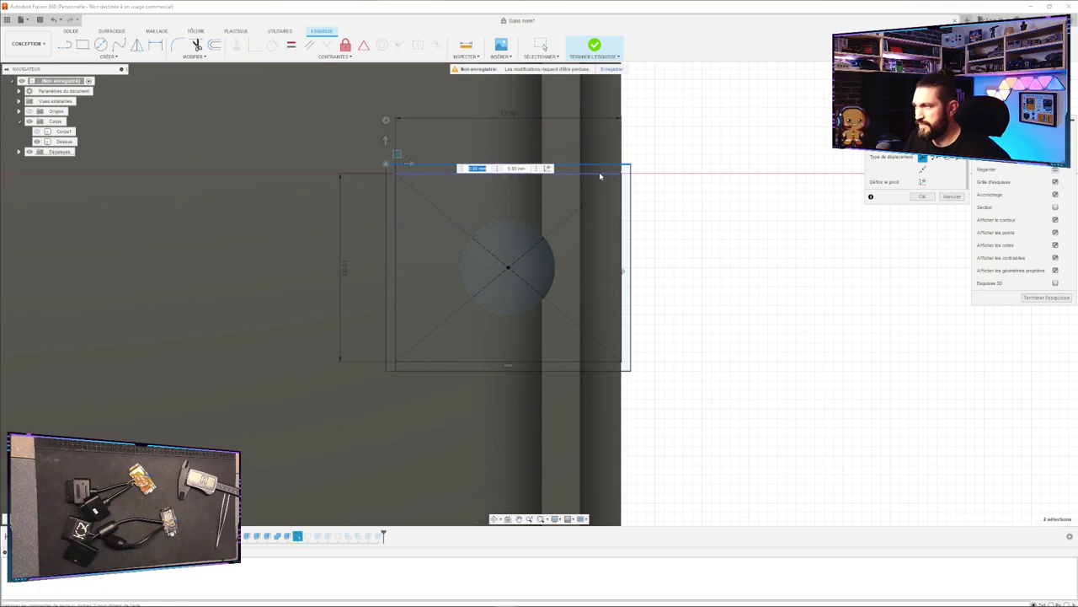
left_click(627, 187)
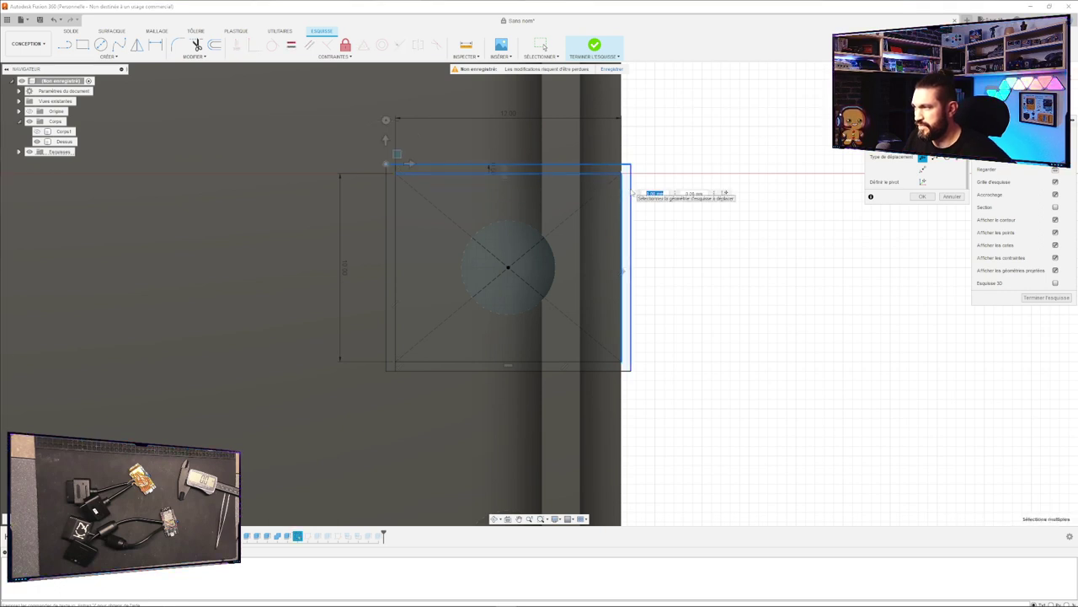
left_click(631, 193)
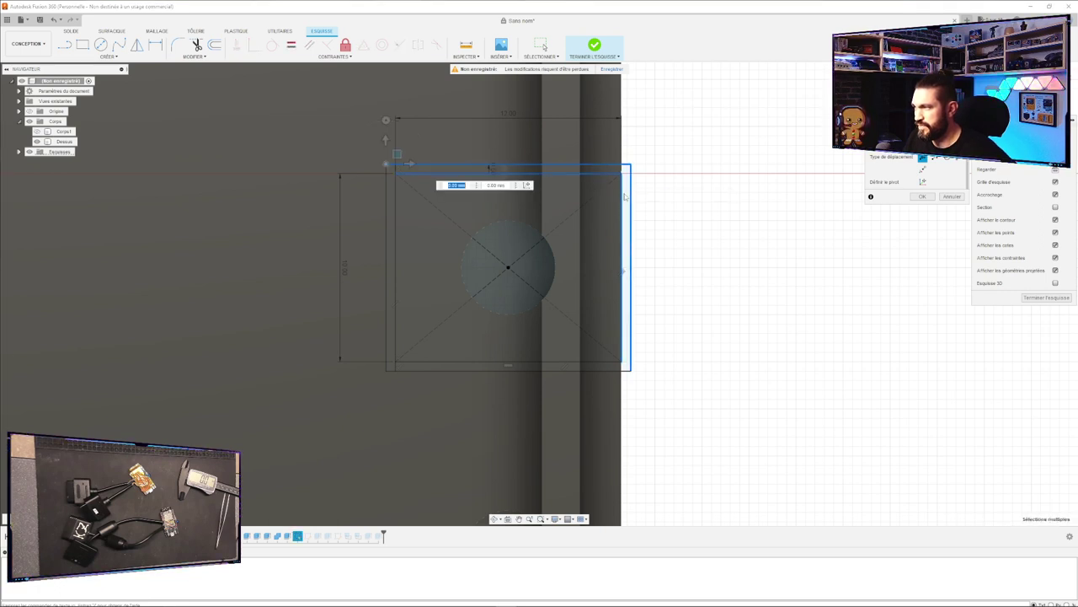
left_click(603, 370)
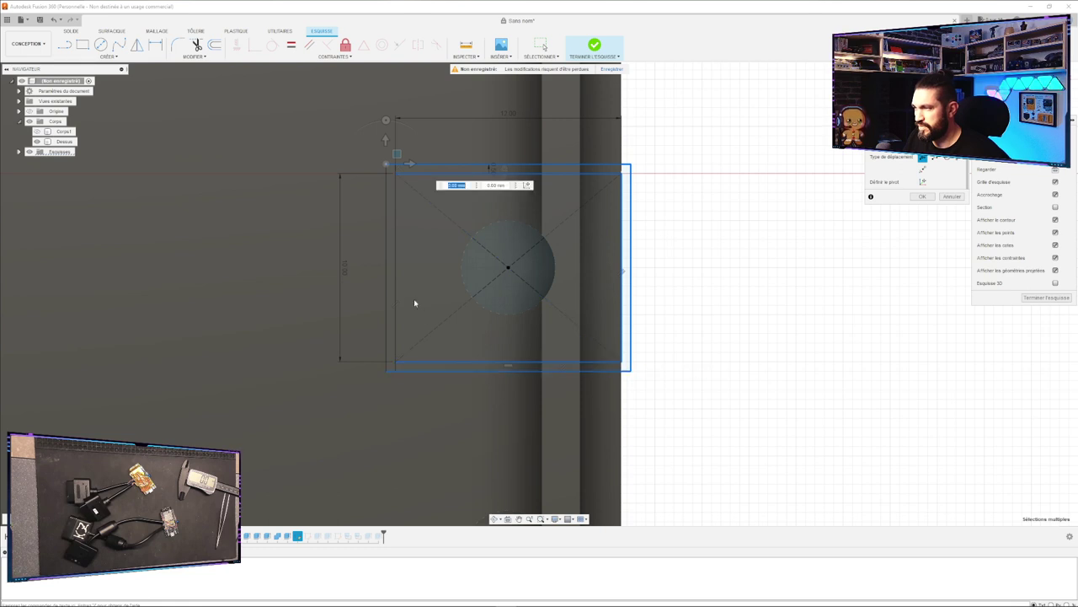
left_click(388, 285)
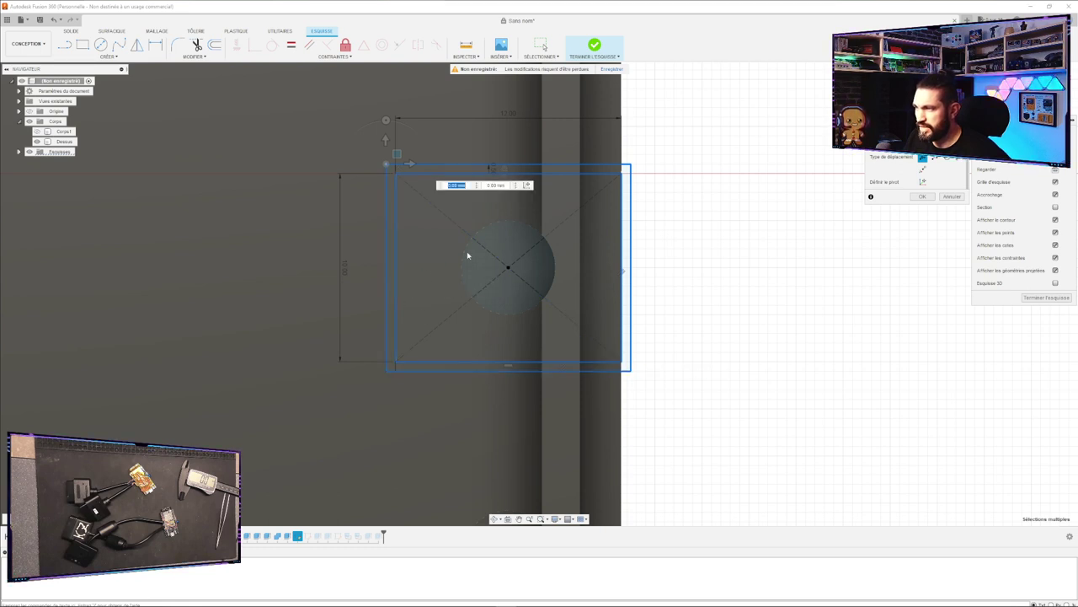
mouse_move(410, 164)
left_mouse_down()
mouse_move(354, 165)
mouse_move(428, 163)
left_mouse_up()
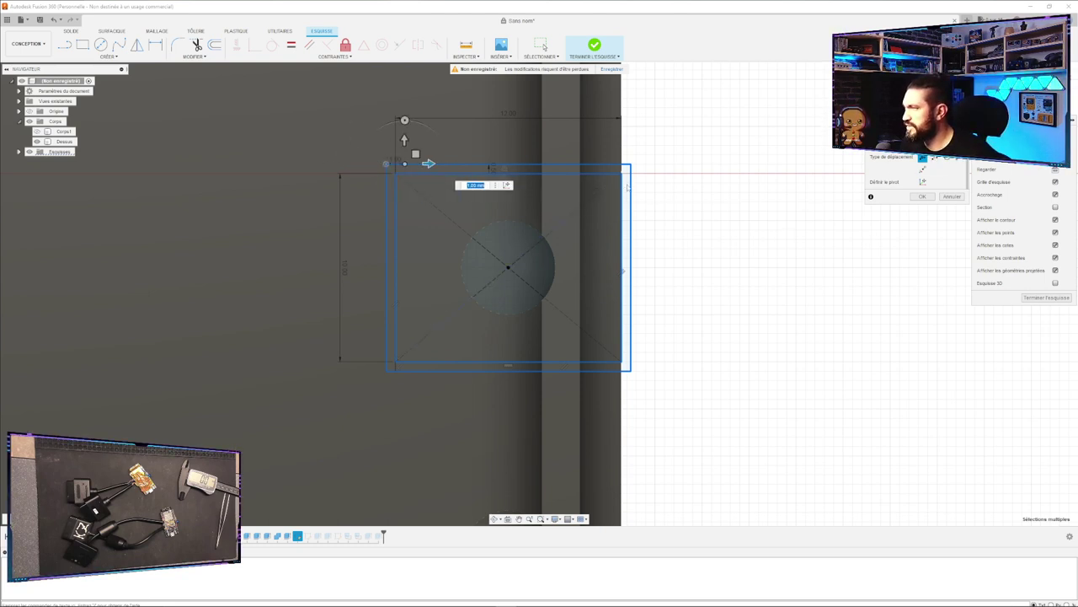
key("Return")
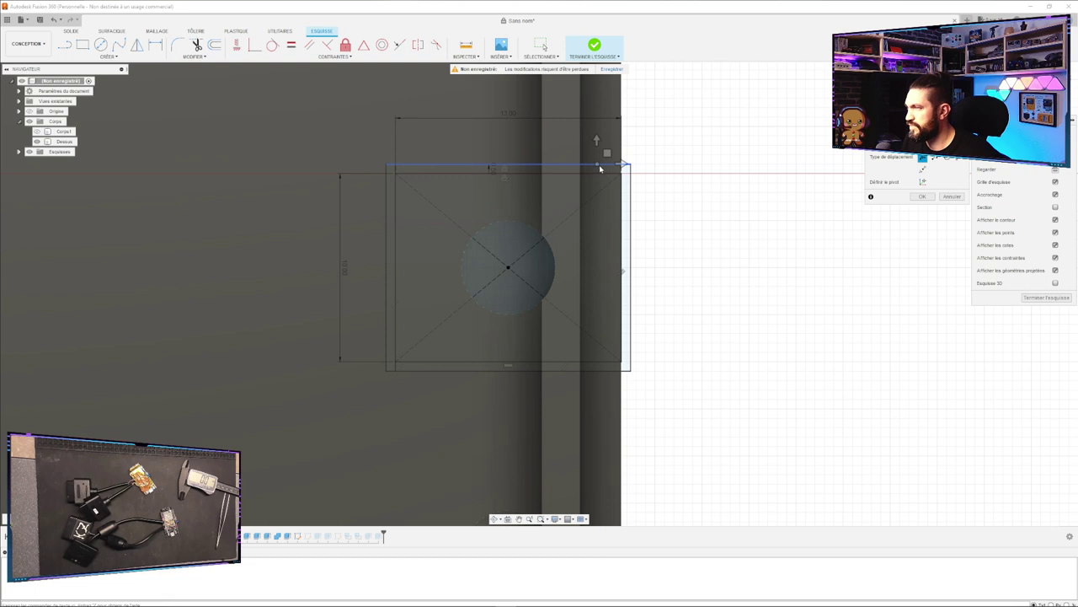
left_click_drag(368, 151, 664, 389)
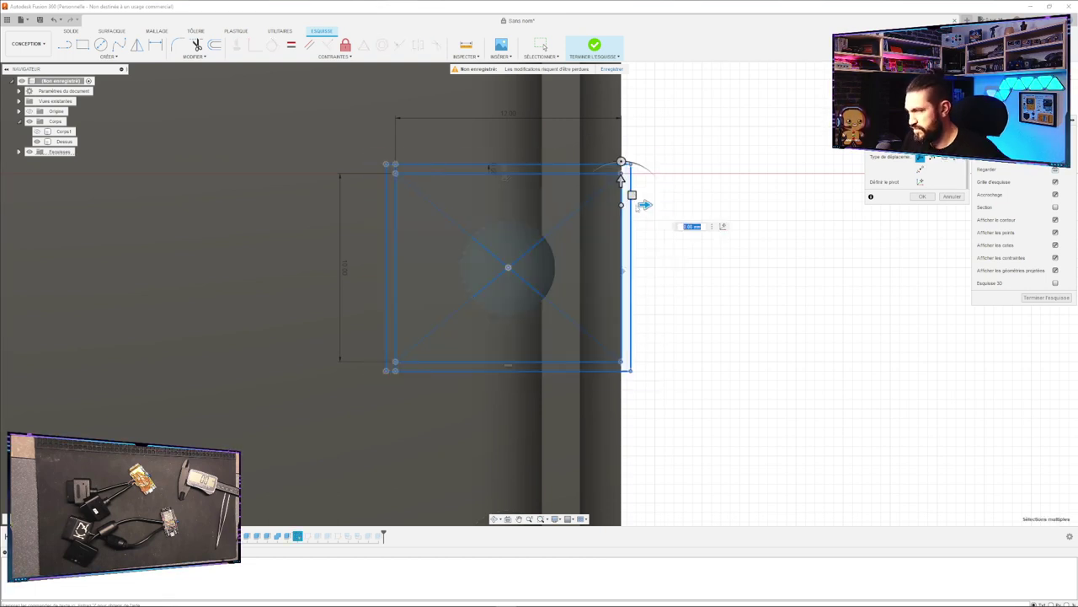
left_click_drag(632, 195, 512, 233)
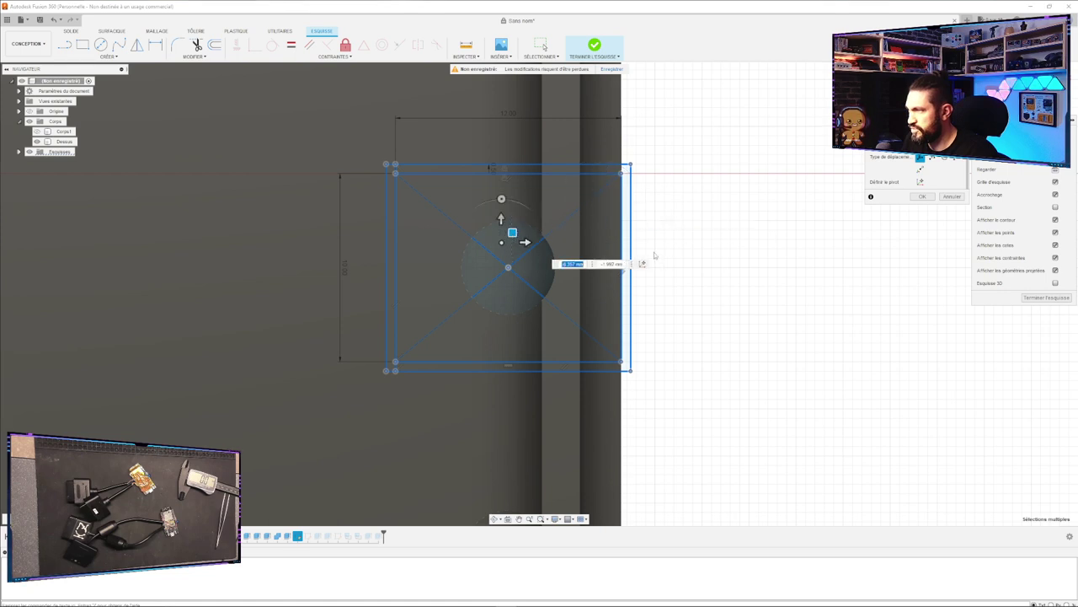
left_click(952, 197)
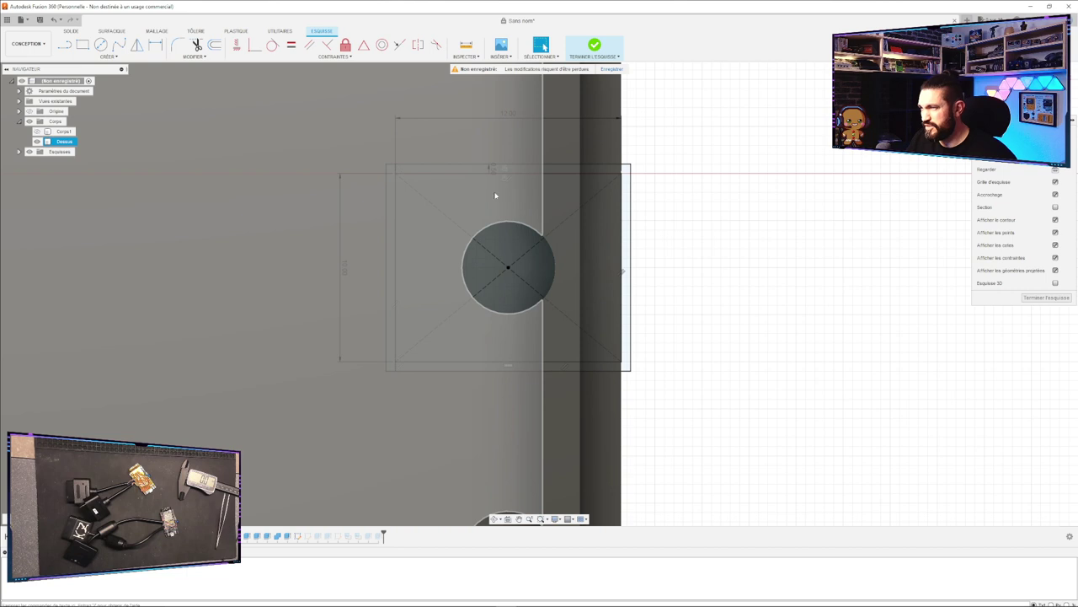
scroll(661, 361, "up", 2)
scroll(638, 369, "down", 6)
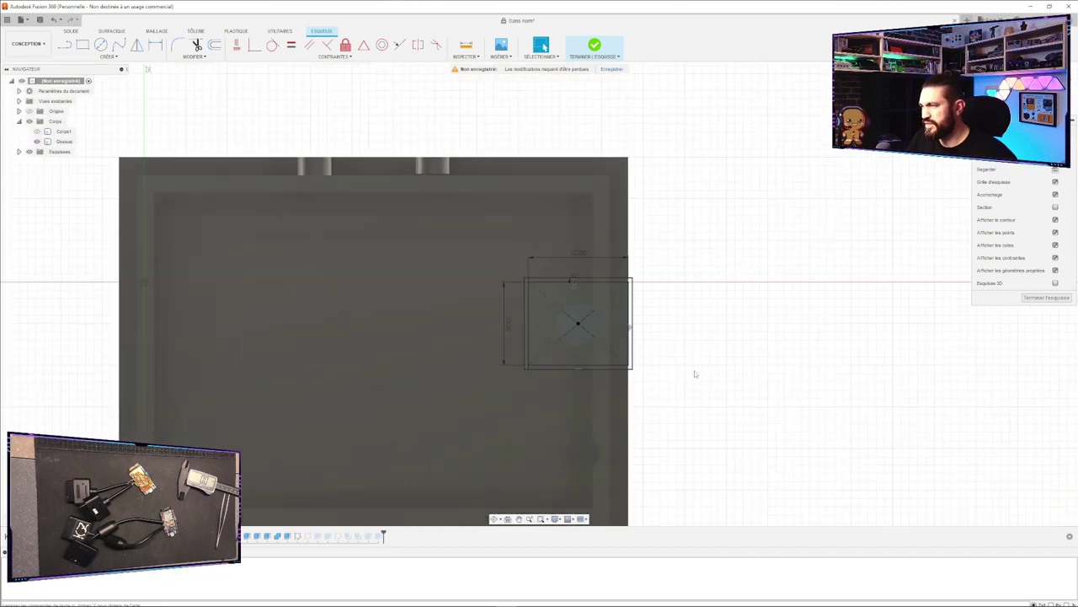
Finish the sketch and delete the slot sketch around the lower button, accepting the removal despite features that depend on it.
left_click(1044, 298)
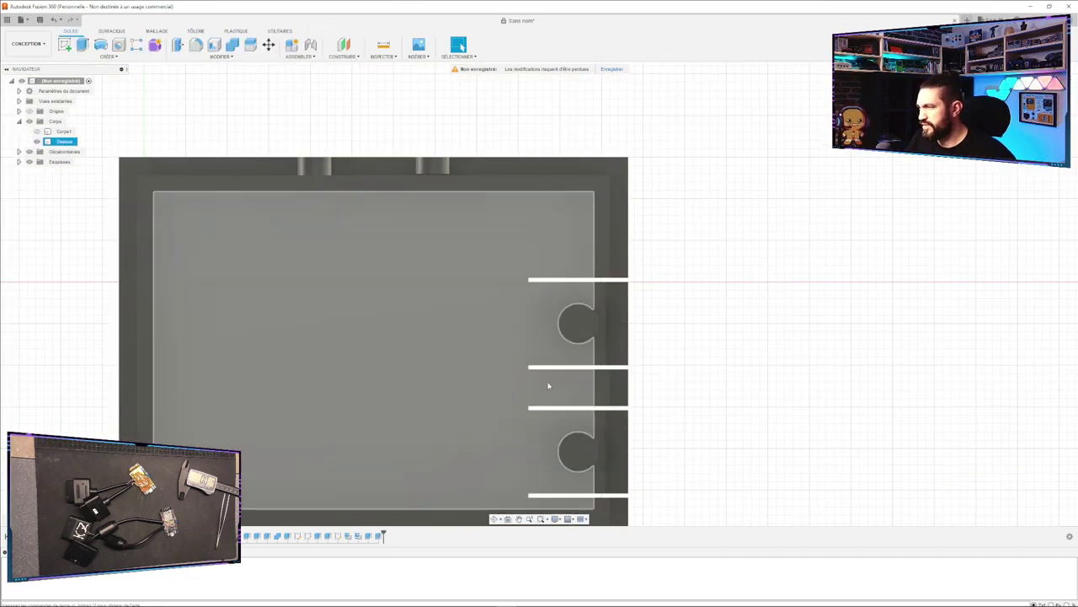
scroll(578, 324, "up", 4)
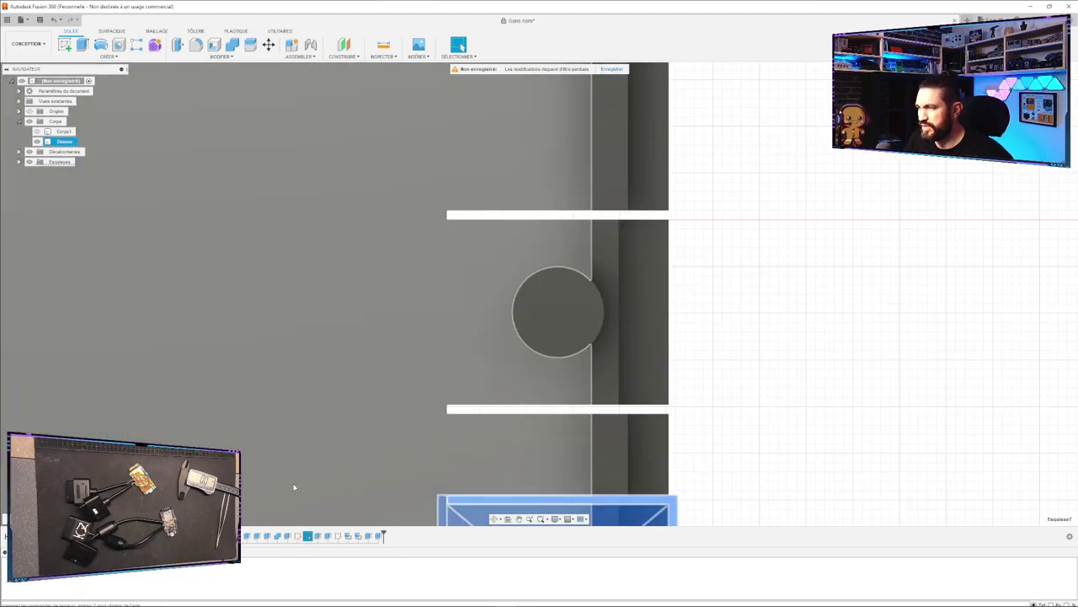
mouse_move(294, 486)
middle_mouse_down()
mouse_move(304, 297)
mouse_move(288, 286)
middle_mouse_up()
scroll(340, 322, "up", 2)
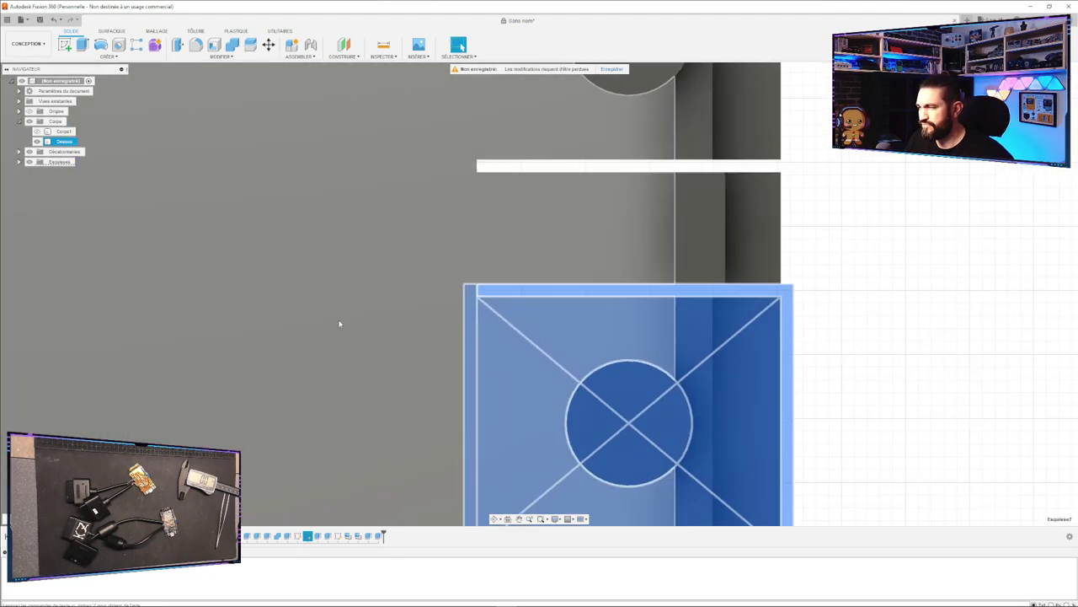
scroll(342, 346, "down", 3)
key("Delete")
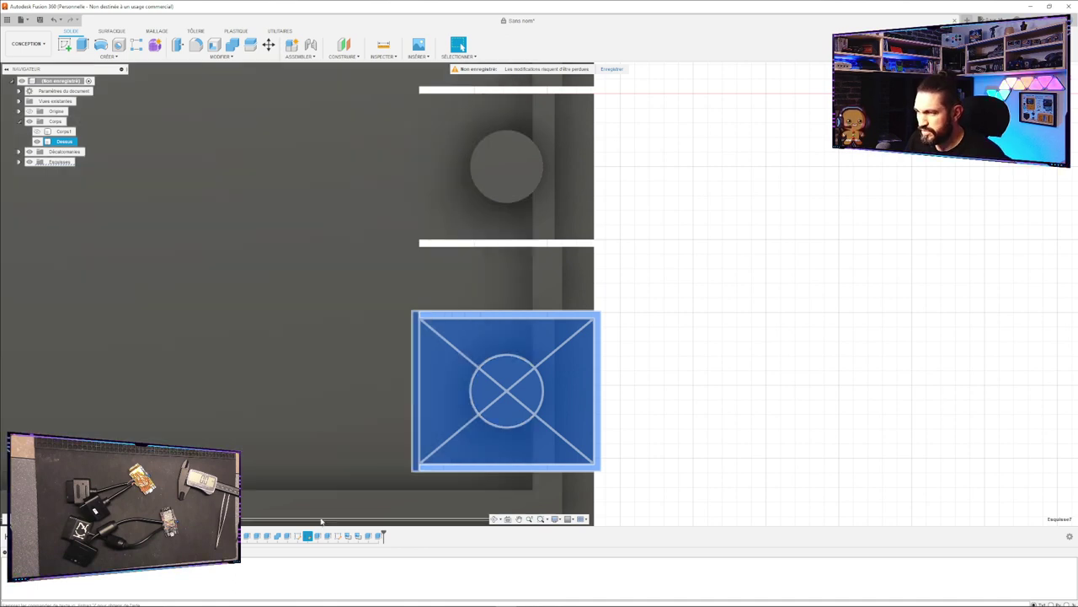
left_click(477, 327)
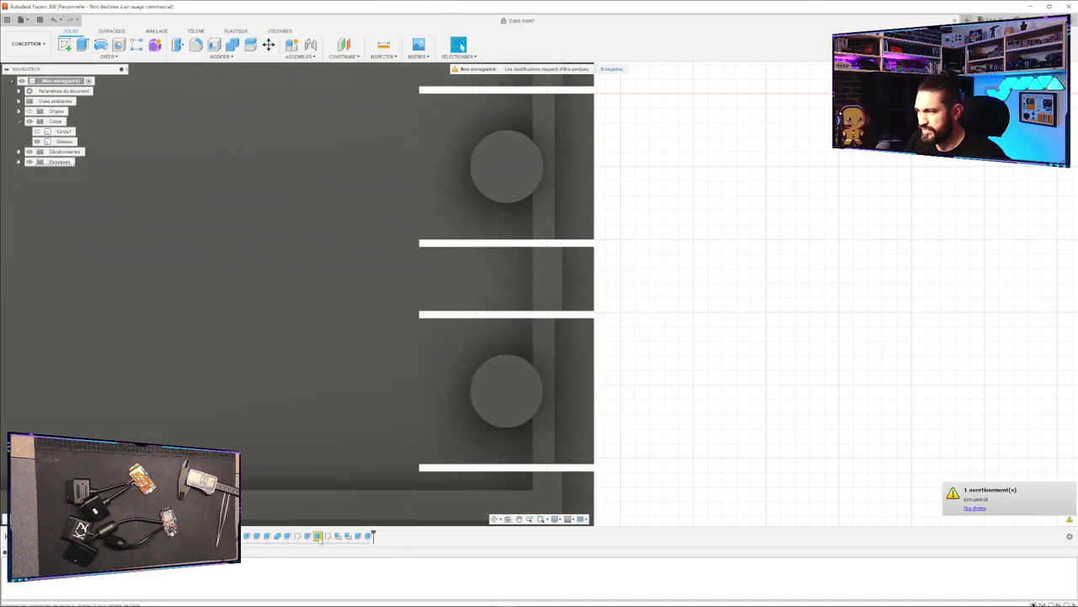
Delete the leftover slot extrusion and the slot sketch around the upper button, including when other features reference it.
left_click(318, 538)
key("Delete")
left_click(297, 536)
key("Delete")
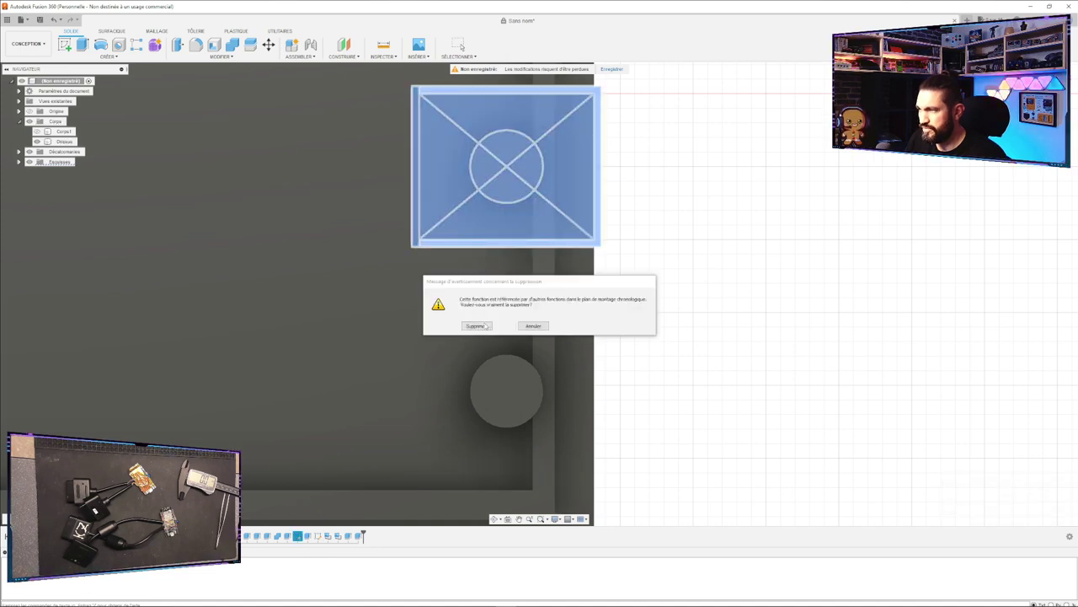
left_click(477, 326)
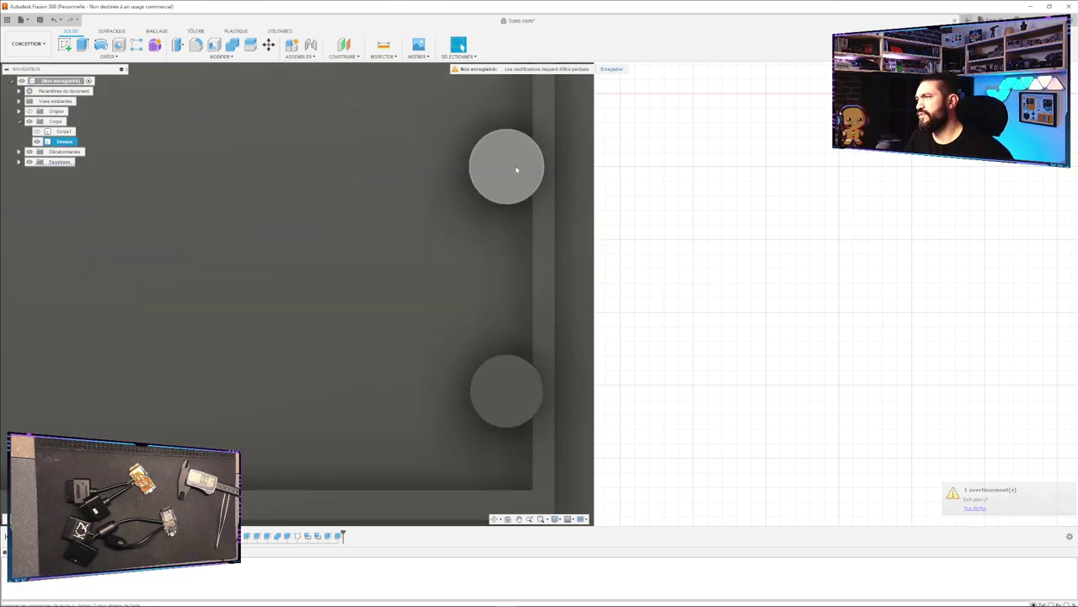
Start a new sketch on the upper button's round face and activate the centre rectangle tool.
left_click(515, 169)
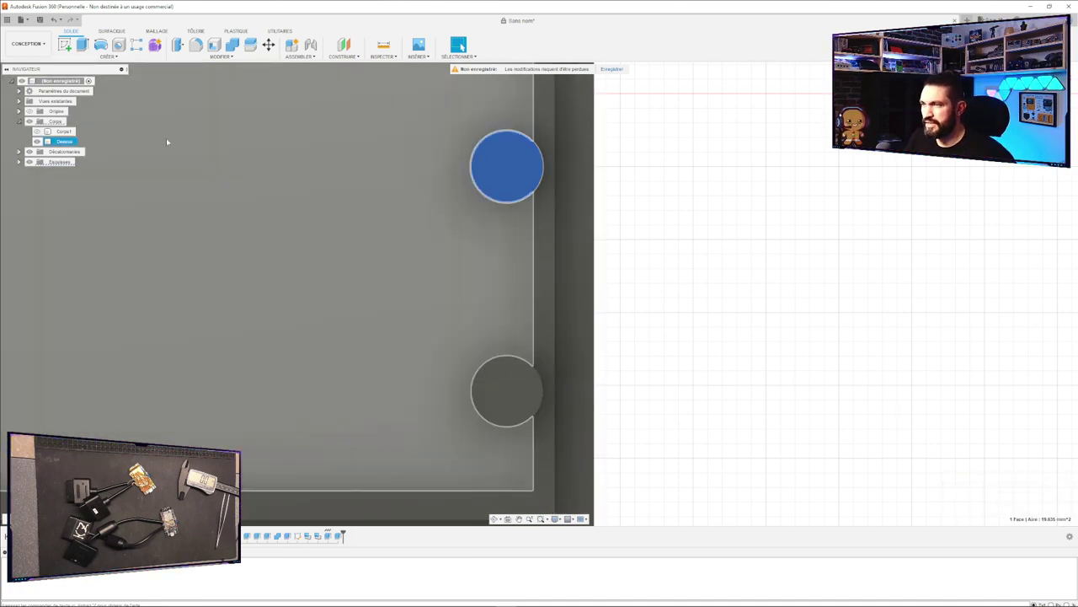
left_click(65, 46)
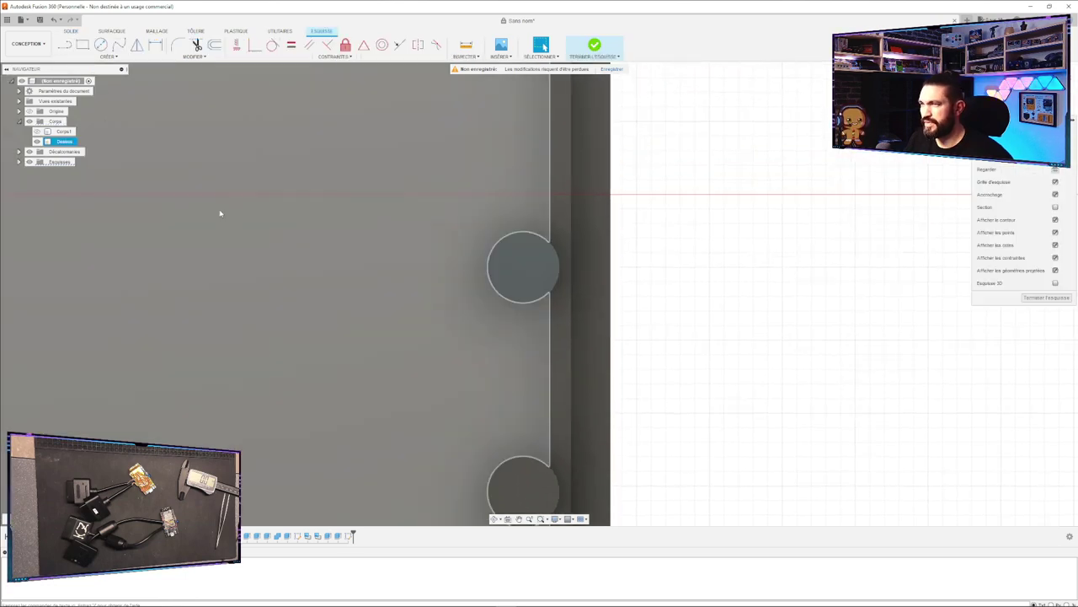
left_click(82, 43)
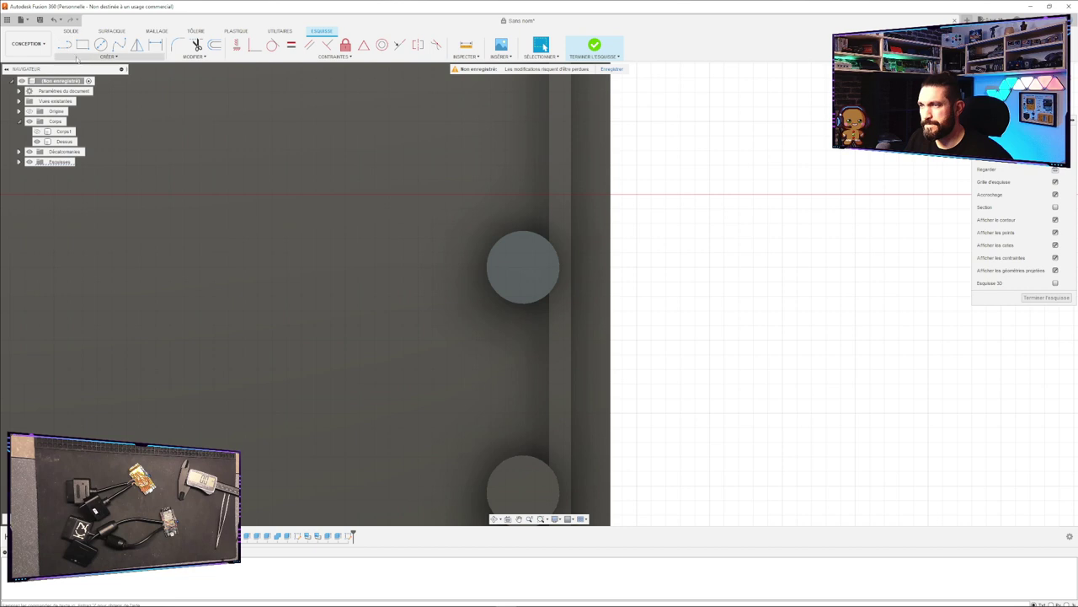
left_click(108, 56)
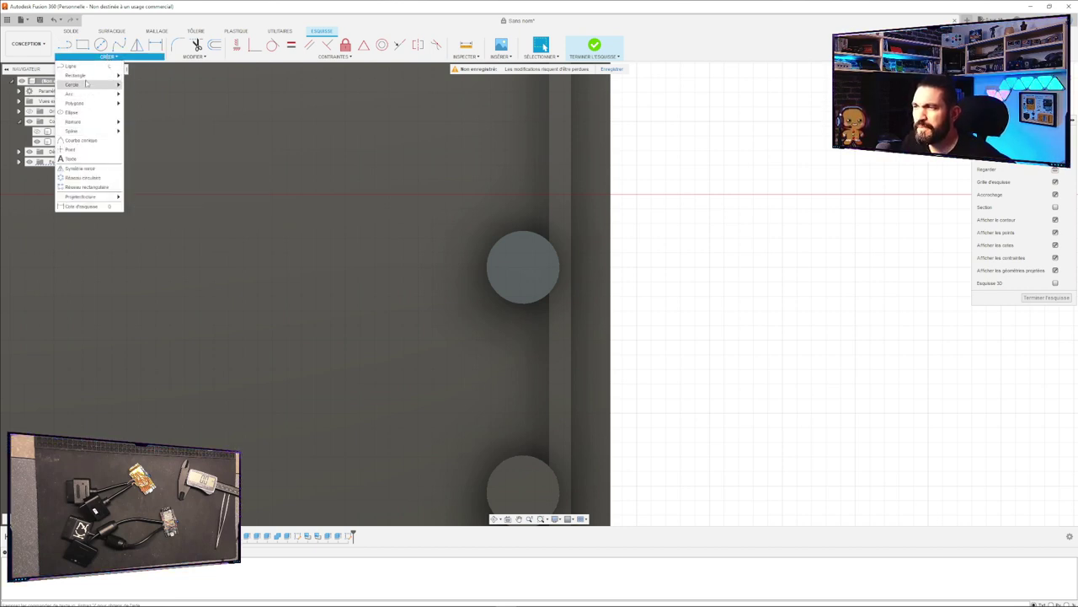
mouse_move(93, 75)
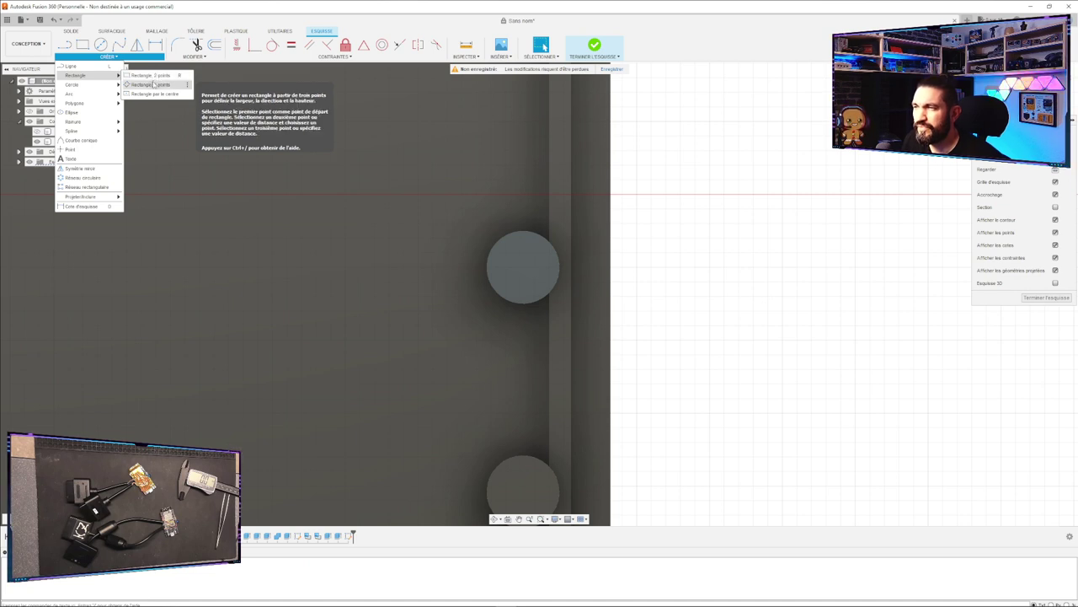
left_click(154, 84)
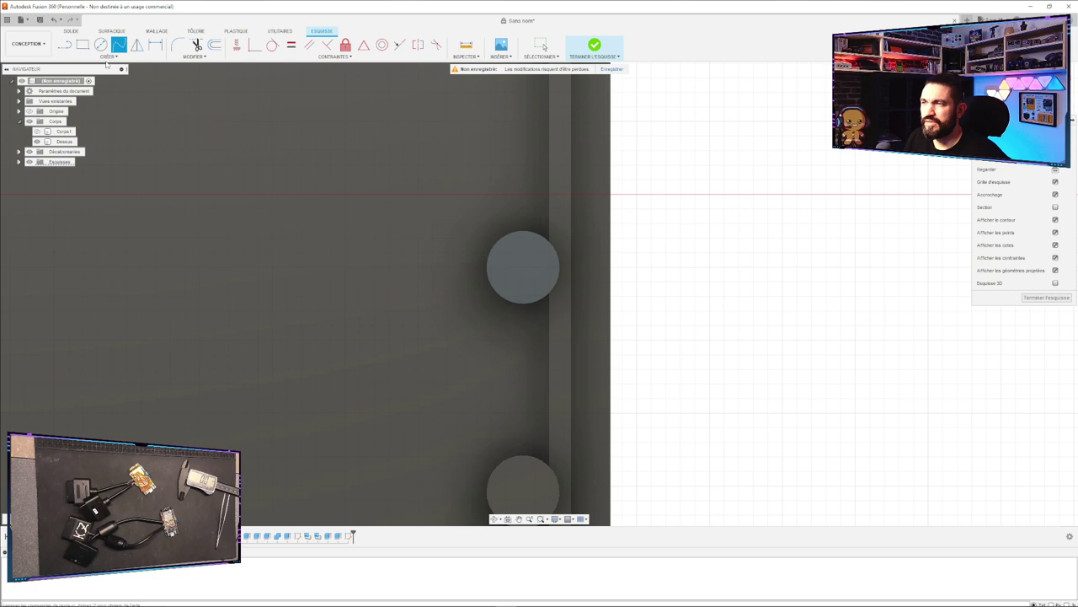
left_click(108, 57)
mouse_move(84, 75)
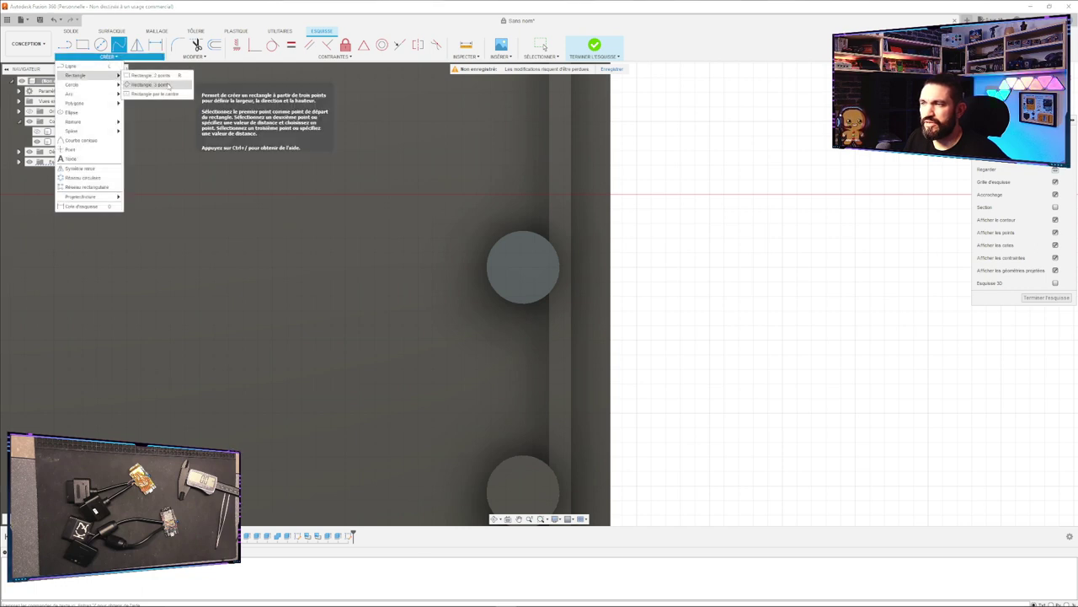
left_click(160, 85)
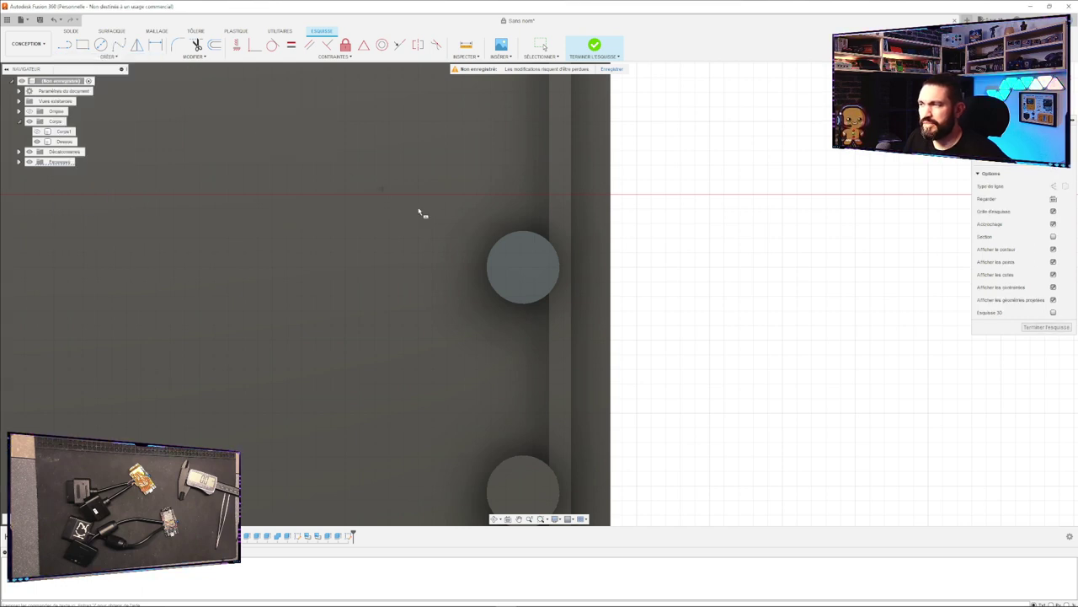
Draw a rectangle centred on the upper button, 3.6 mm wide and 10 mm high.
left_click(523, 268)
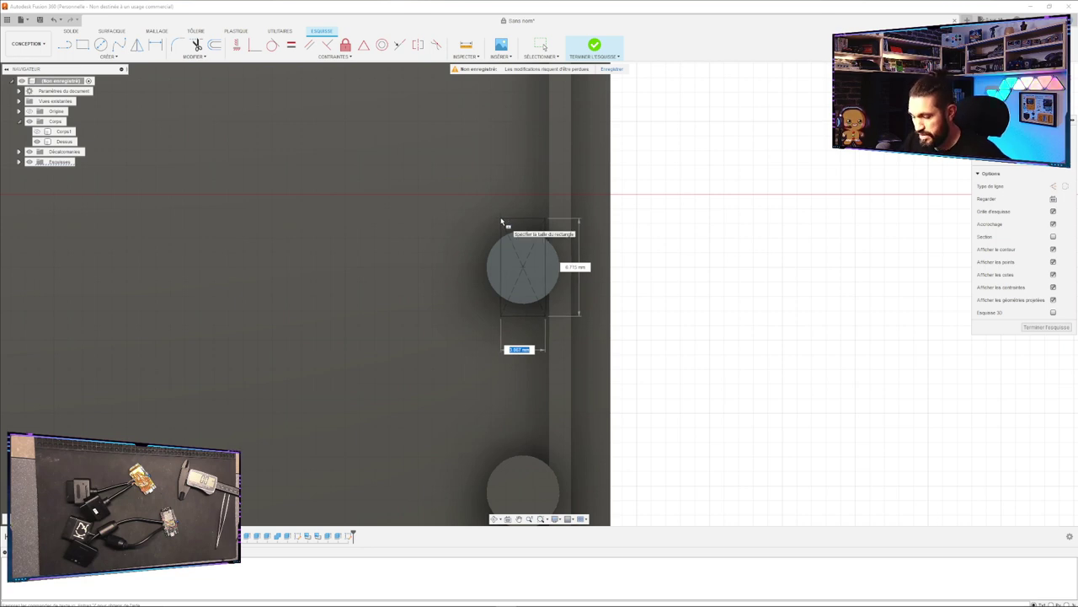
key("Tab")
type("6")
key("Tab")
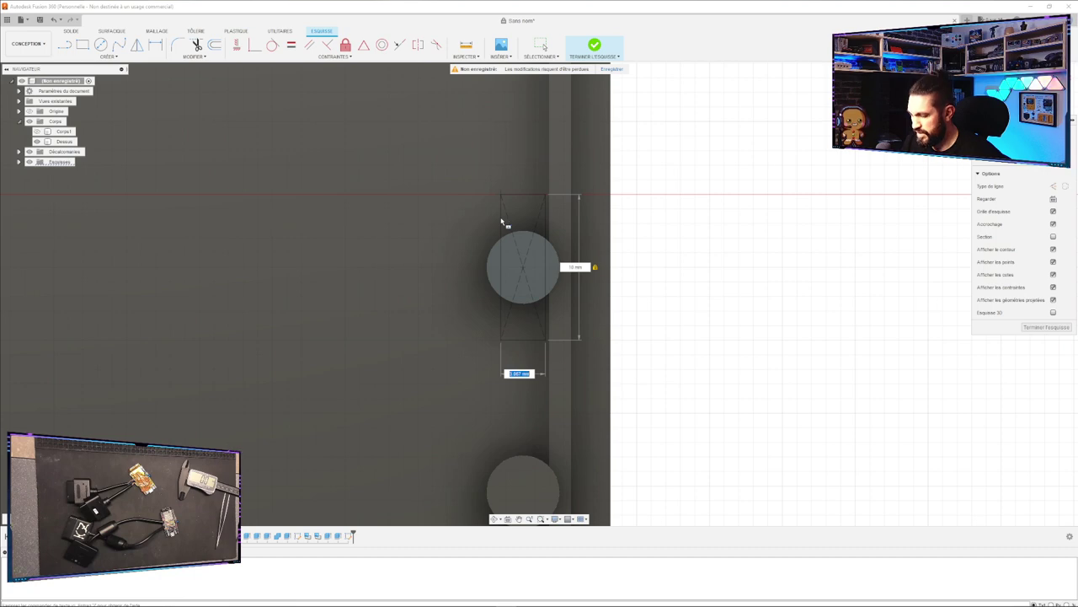
key("Tab")
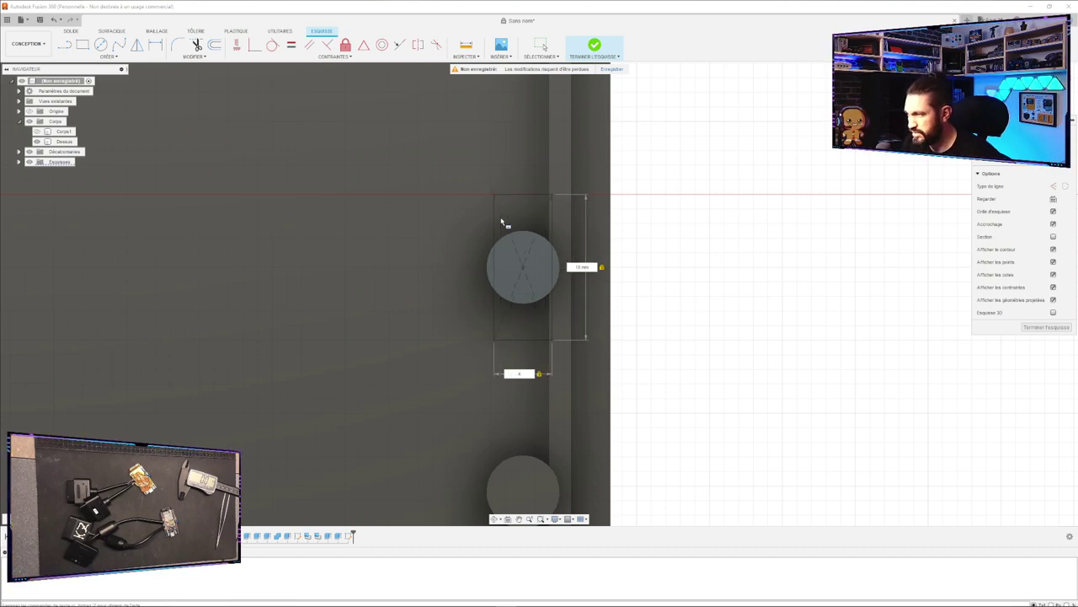
type("3.8")
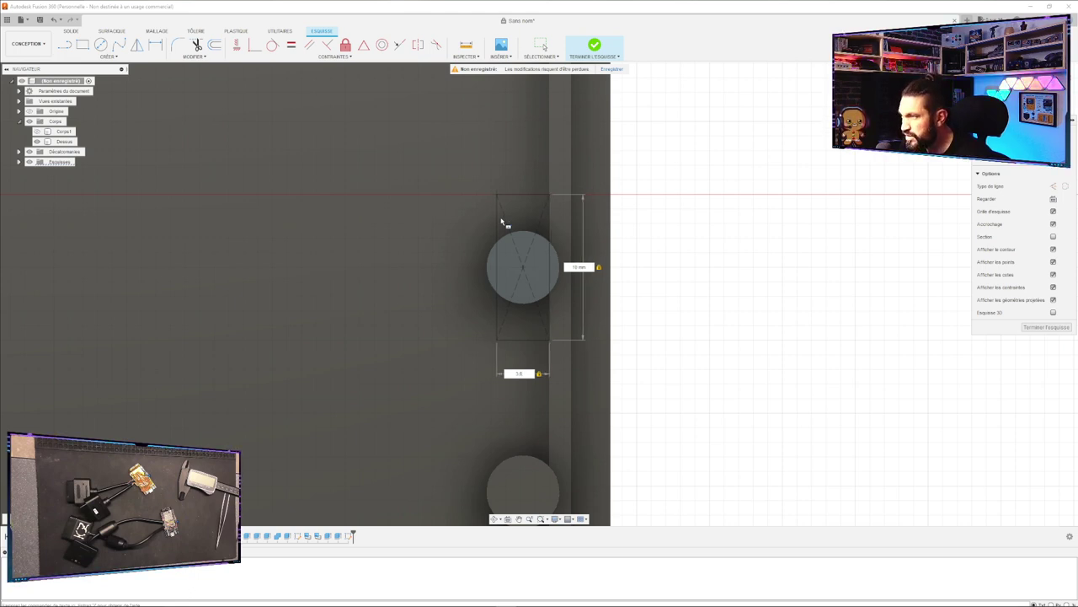
key("Tab")
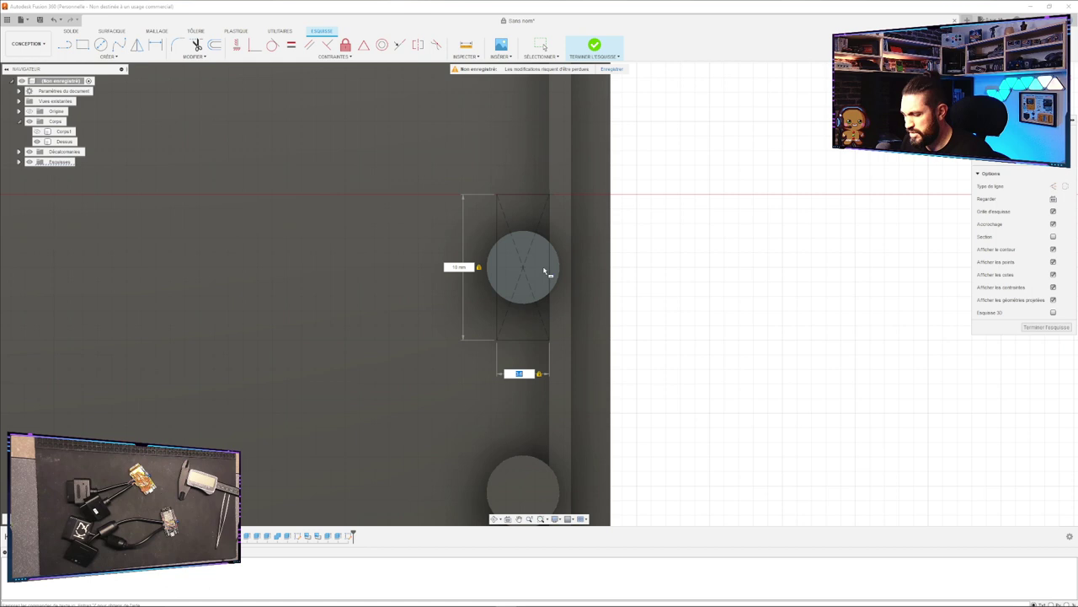
key("Return")
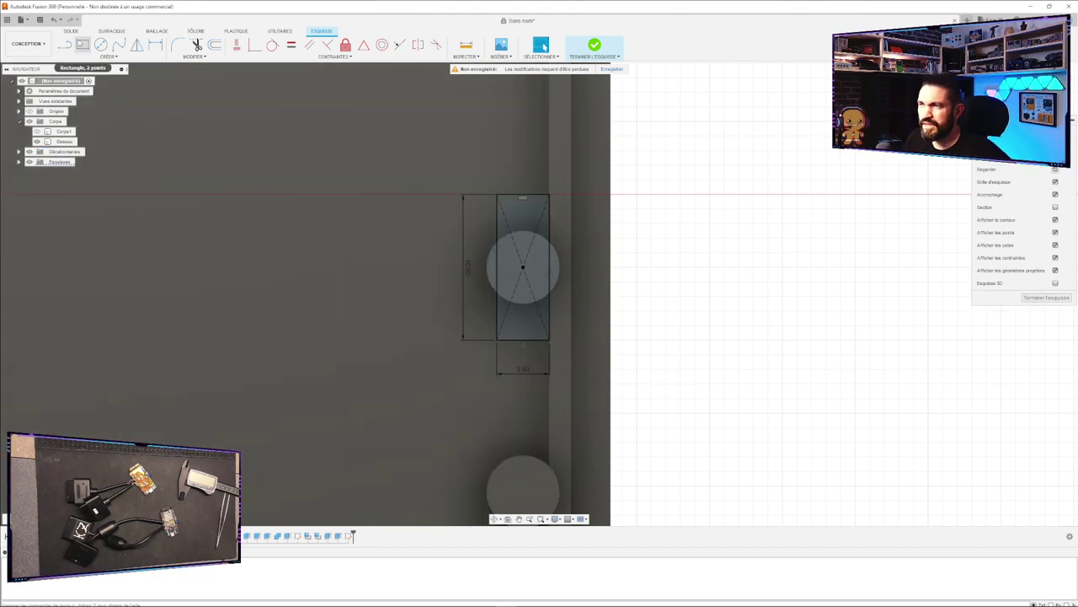
Draw a two-point rectangle 12 mm wide and 10 mm high from the narrow rectangle's upper outer corner, extending inward over the lid.
left_click(82, 46)
left_click(550, 195)
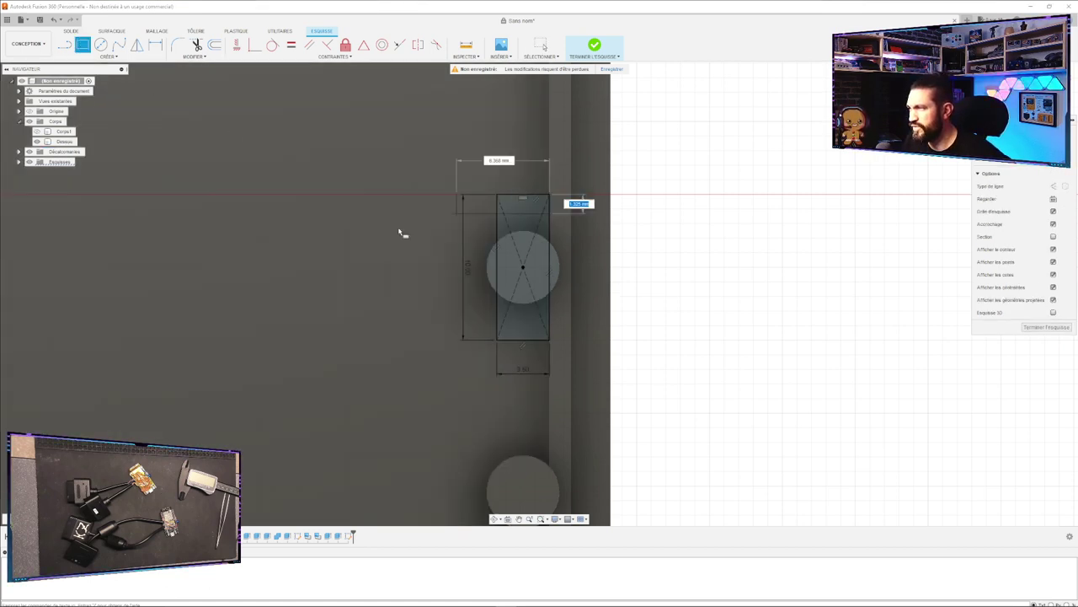
type("10")
key("Tab")
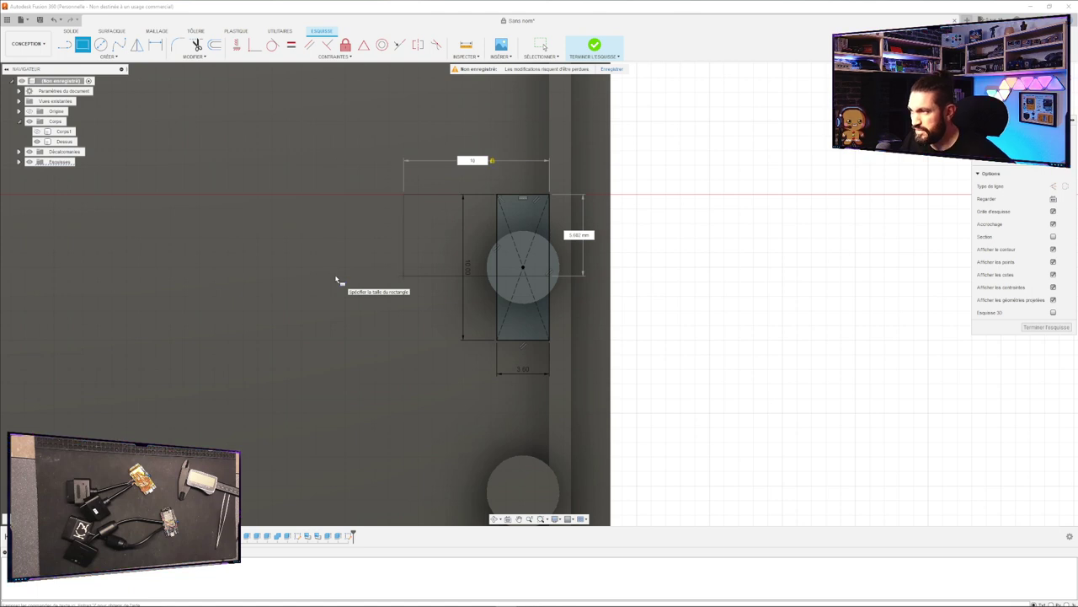
type("12")
key("Tab")
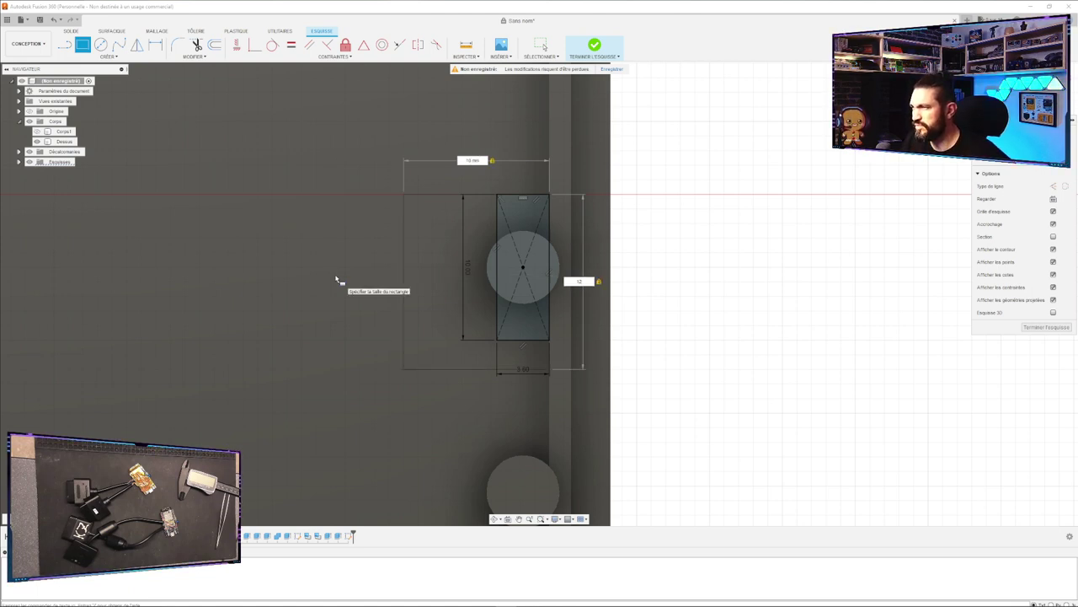
type("10")
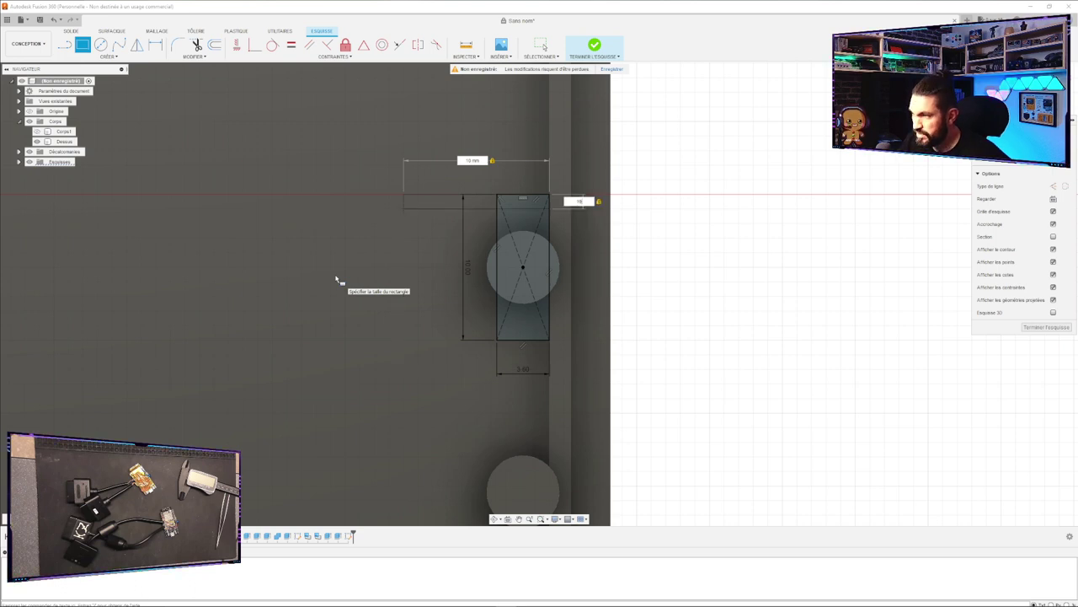
key("Tab")
type("12")
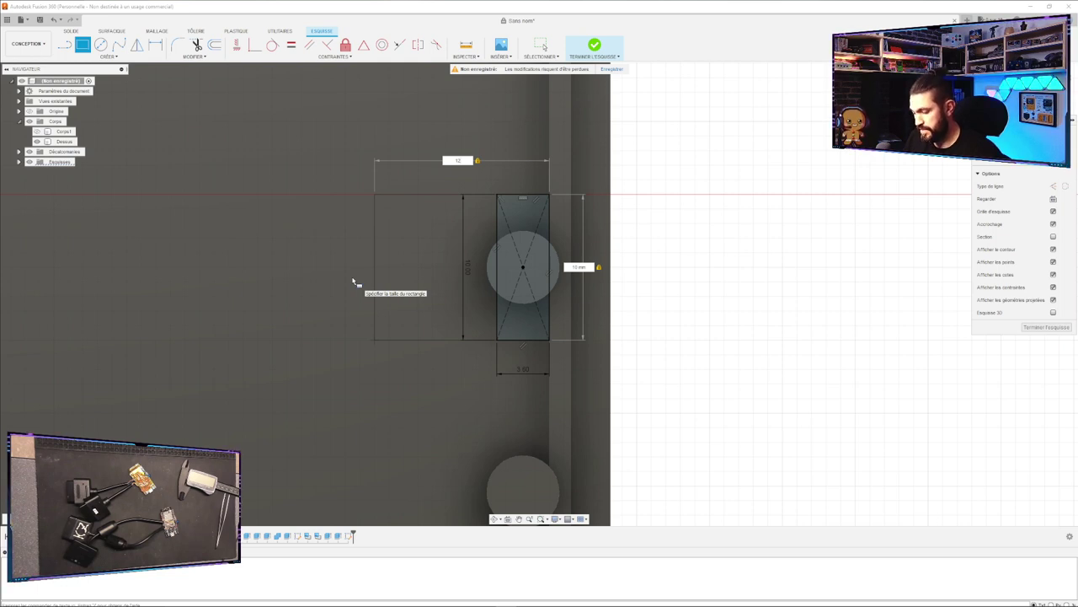
key("Return")
key("Escape")
Try to delete the narrow rectangle centred on the button from the sketch, and undo the deletion.
mouse_move(475, 169)
left_mouse_down()
mouse_move(497, 198)
mouse_move(560, 364)
left_mouse_up()
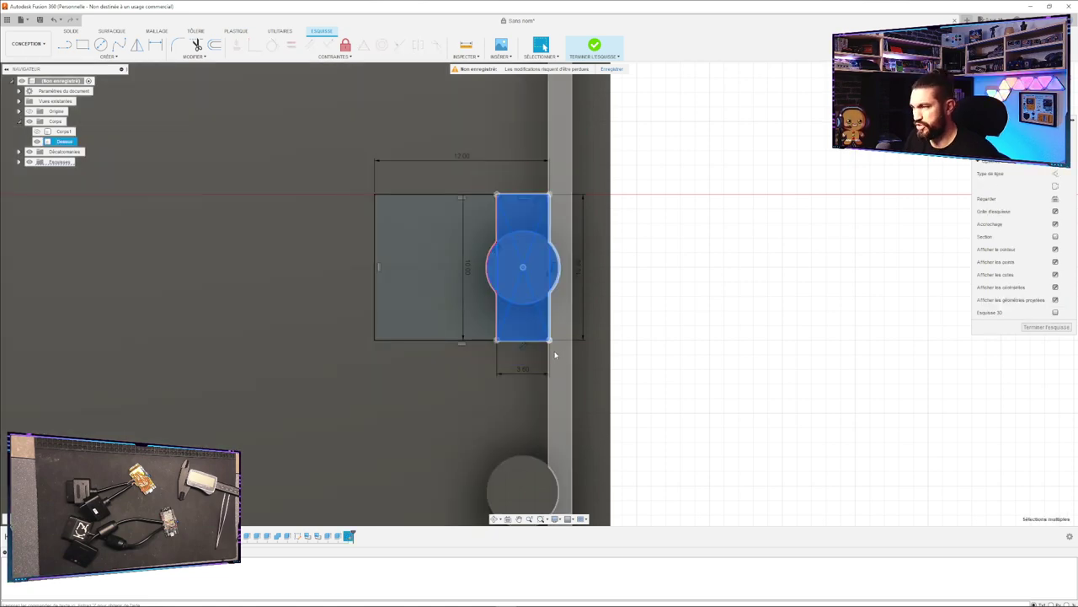
key("Delete")
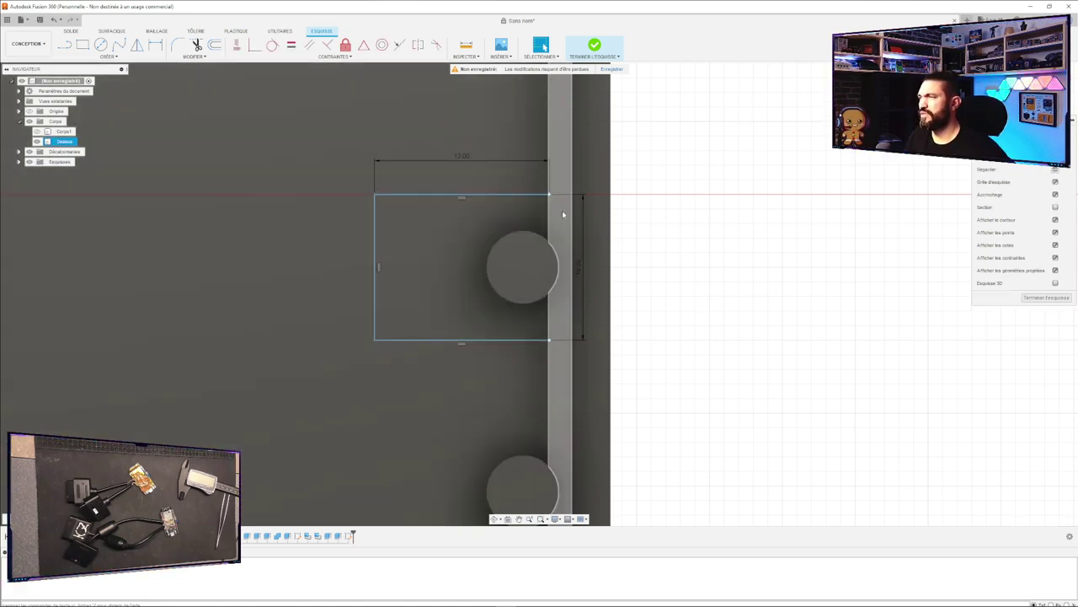
left_click(460, 228)
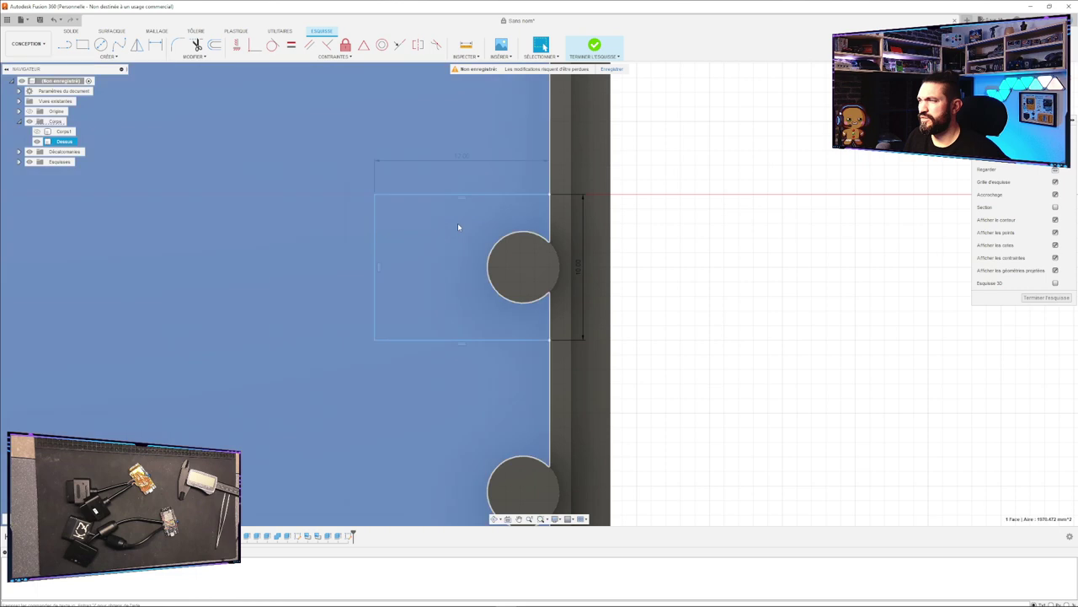
left_click(567, 218)
left_click(576, 217)
left_click(711, 231)
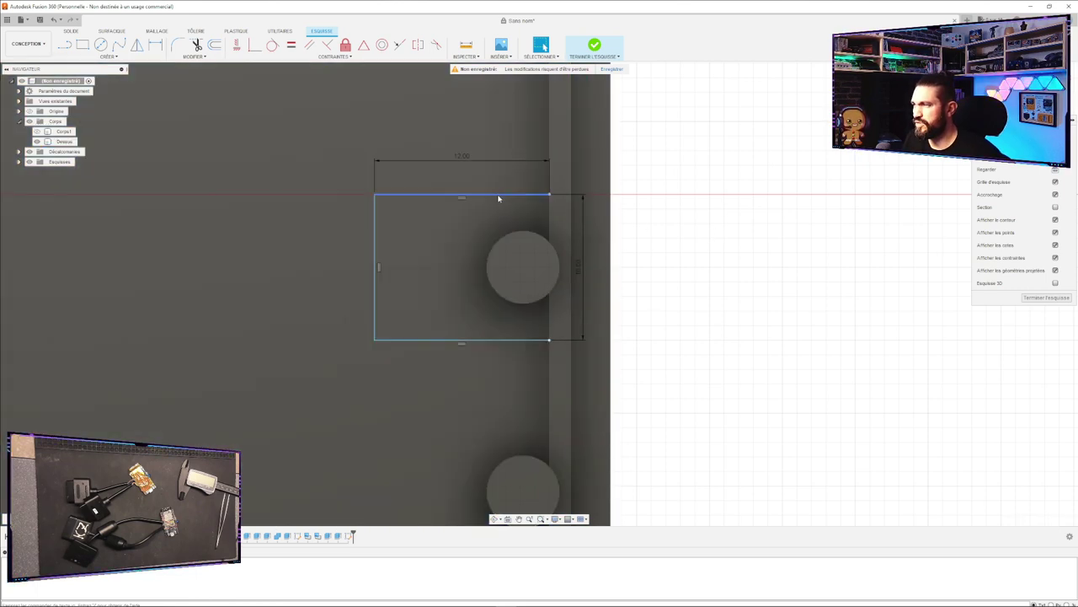
left_click(498, 195)
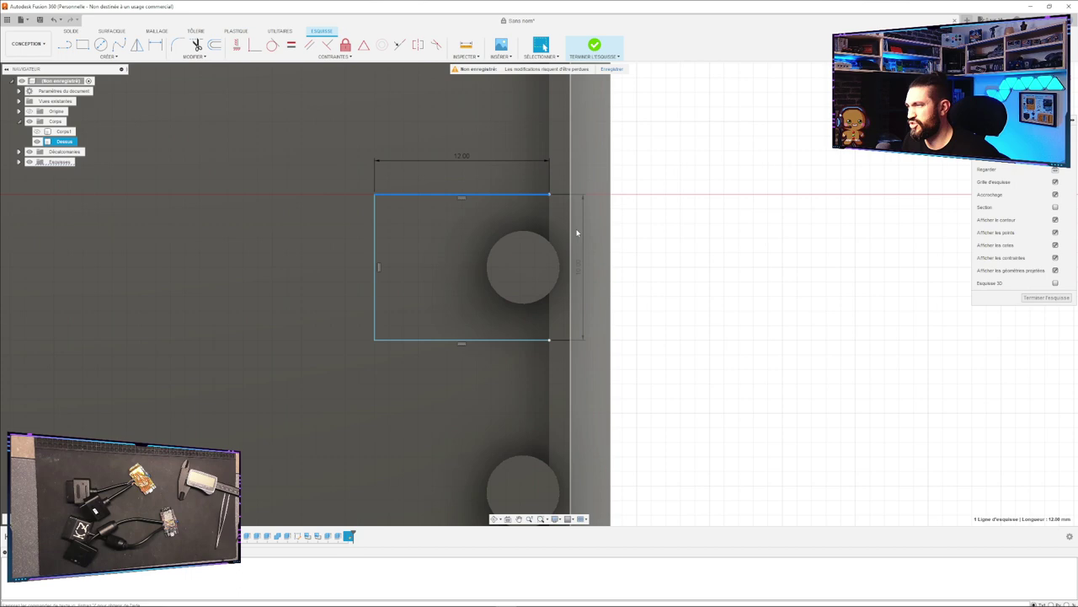
key("ctrl+z")
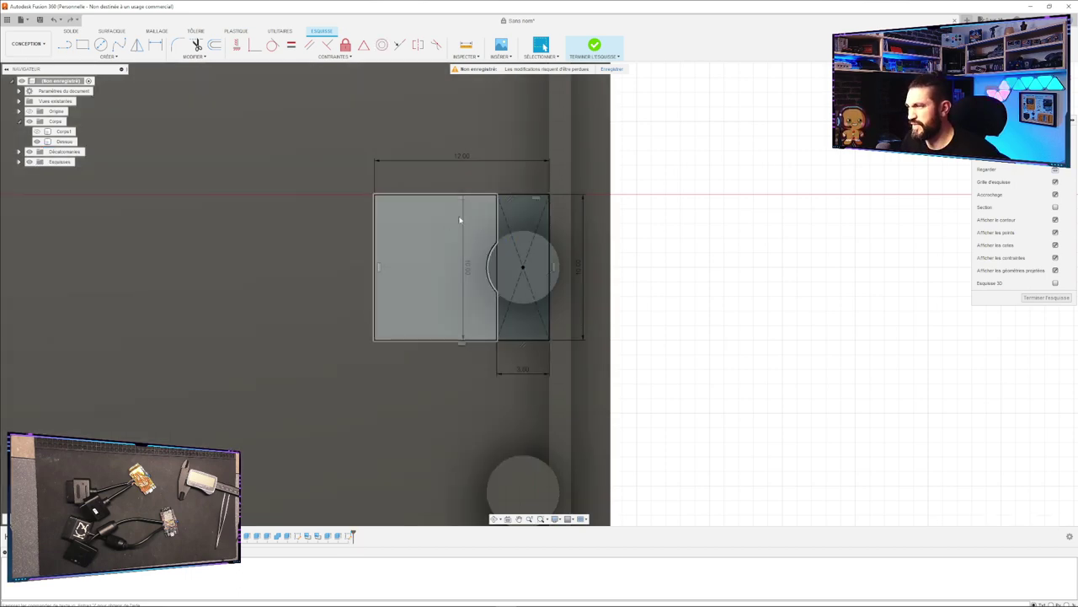
left_click(410, 195)
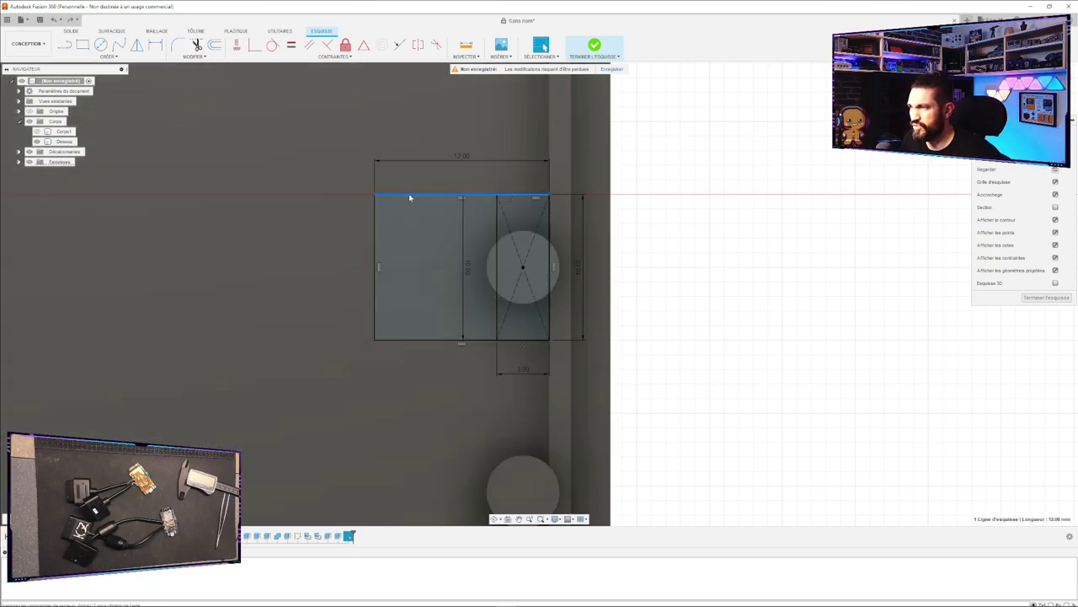
left_click(214, 45)
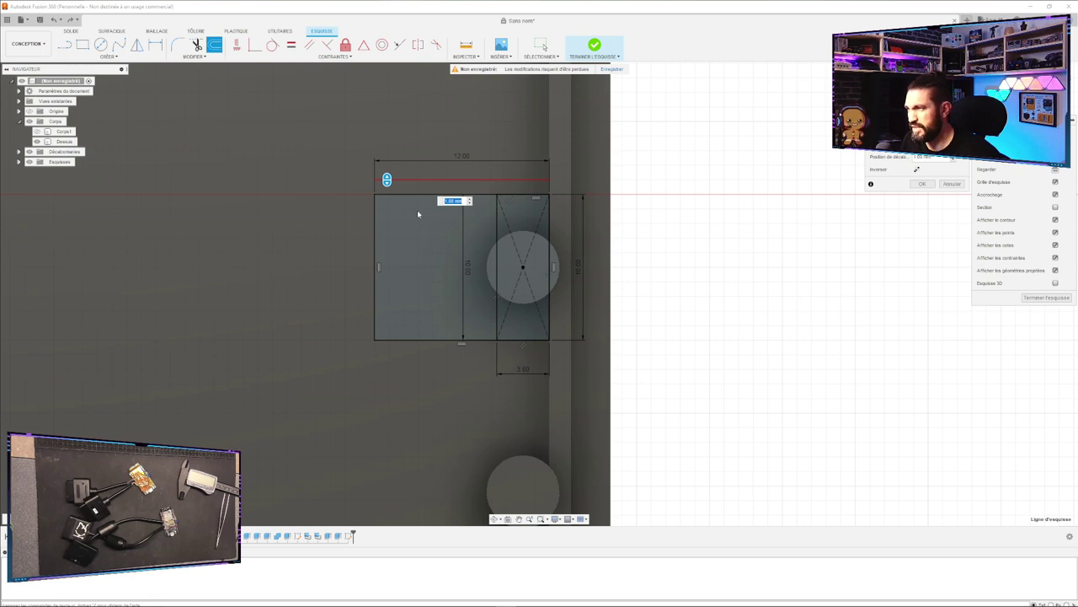
type("0.5")
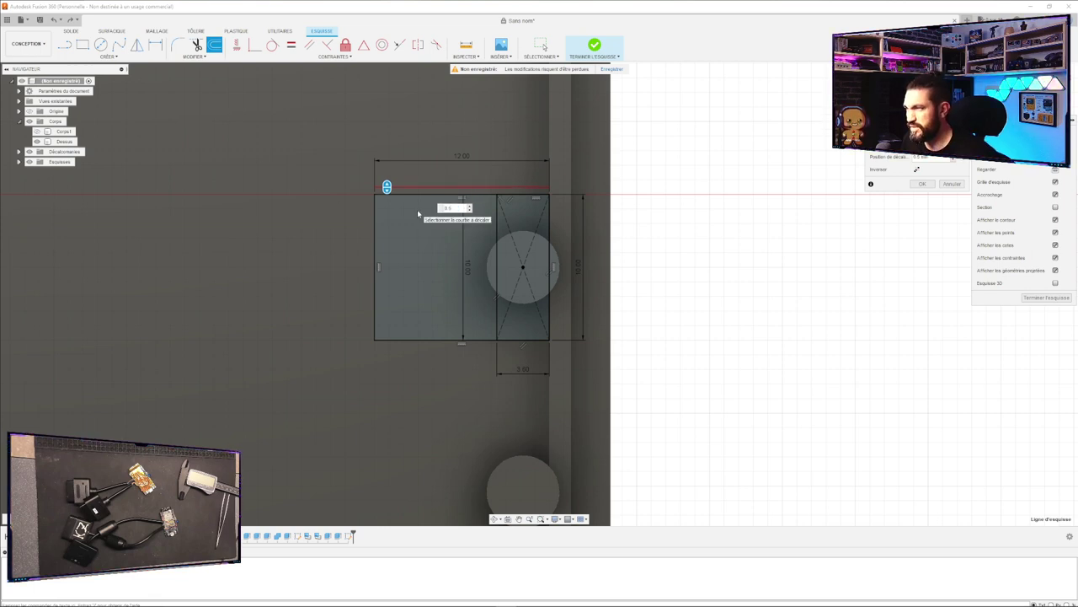
left_click(376, 222)
left_click(420, 342)
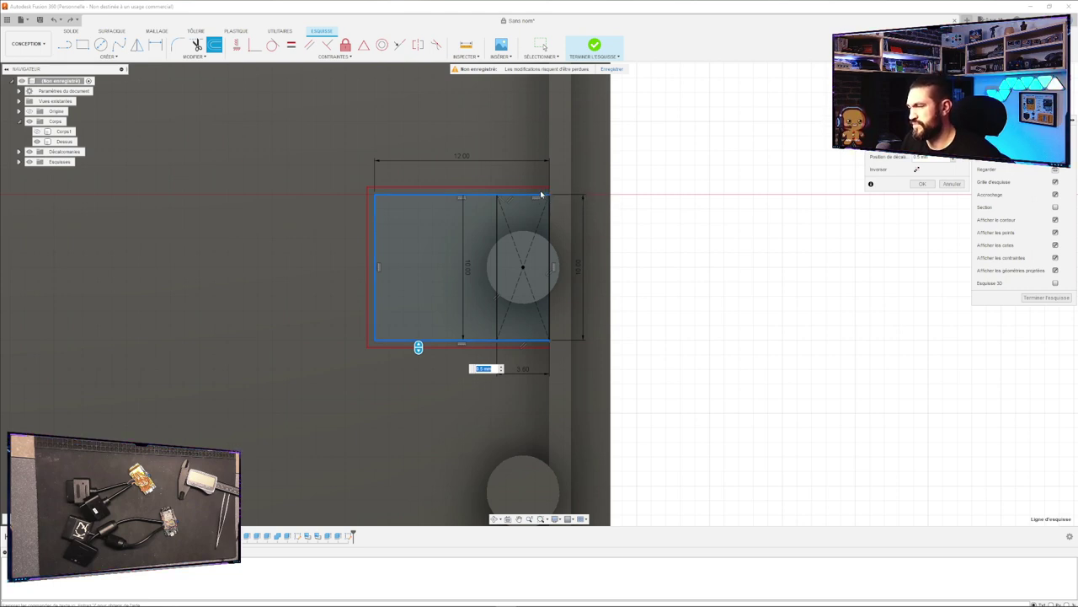
left_click(951, 184)
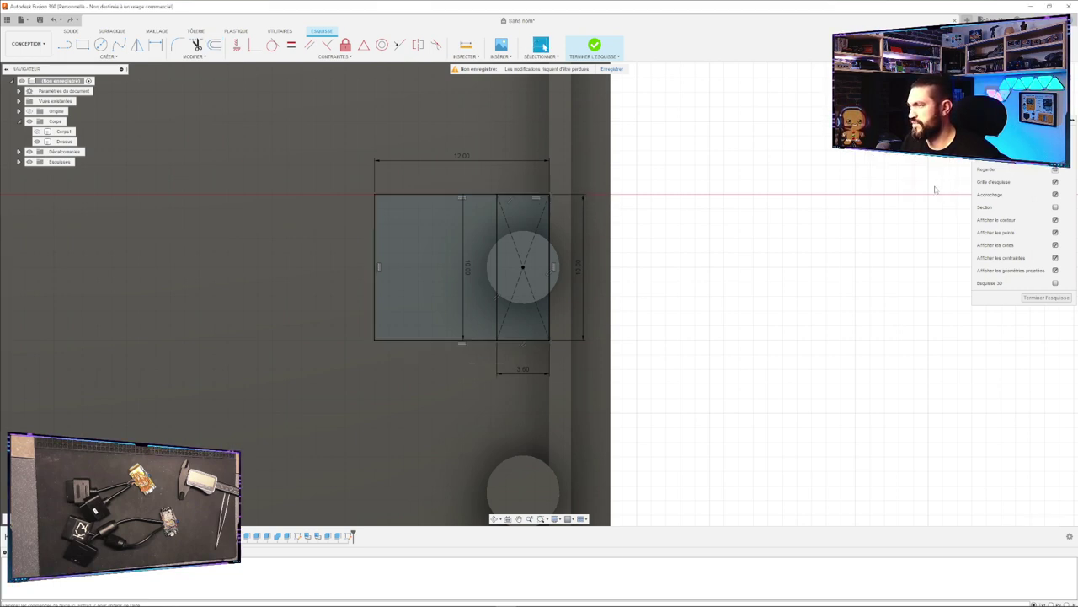
Undo the new sketch and the earlier slot deletion until the old slots around both buttons are restored.
key("ctrl+z")
key("ctrl+z")
key("ctrl+z")
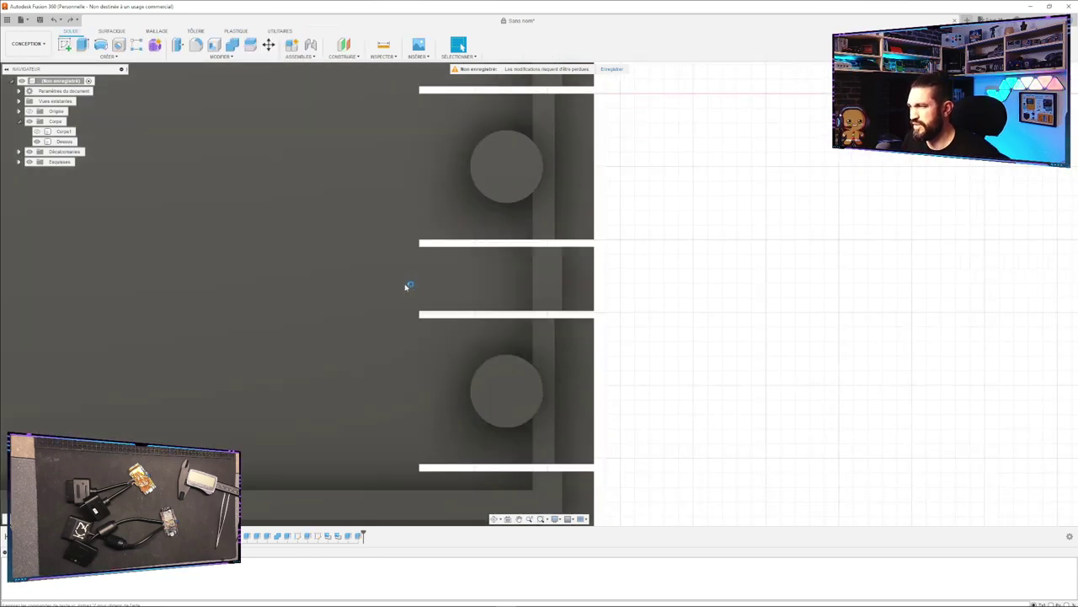
key("ctrl+z")
key("ctrl+z")
key("ctrl+z")
key("ctrl+z")
key("ctrl+z")
key("ctrl+z")
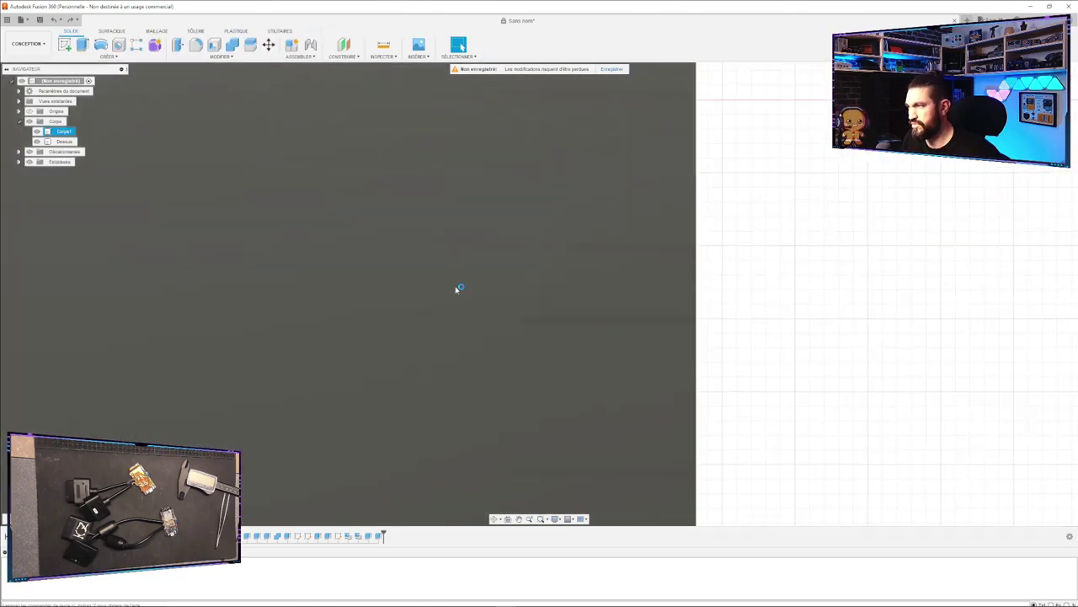
key("ctrl+z")
key("ctrl+z")
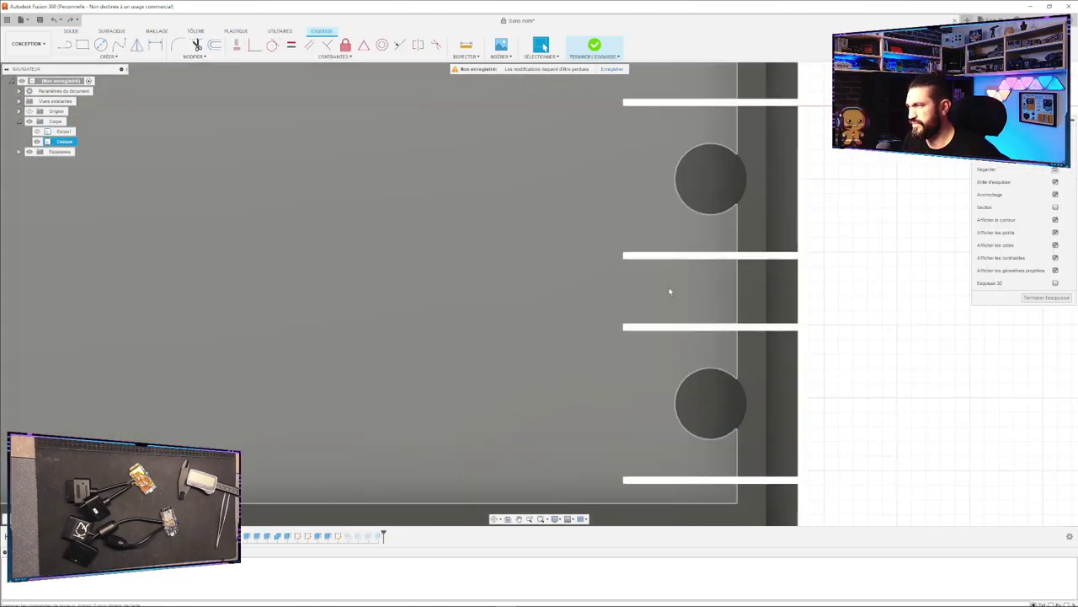
key("ctrl+y")
key("ctrl+z")
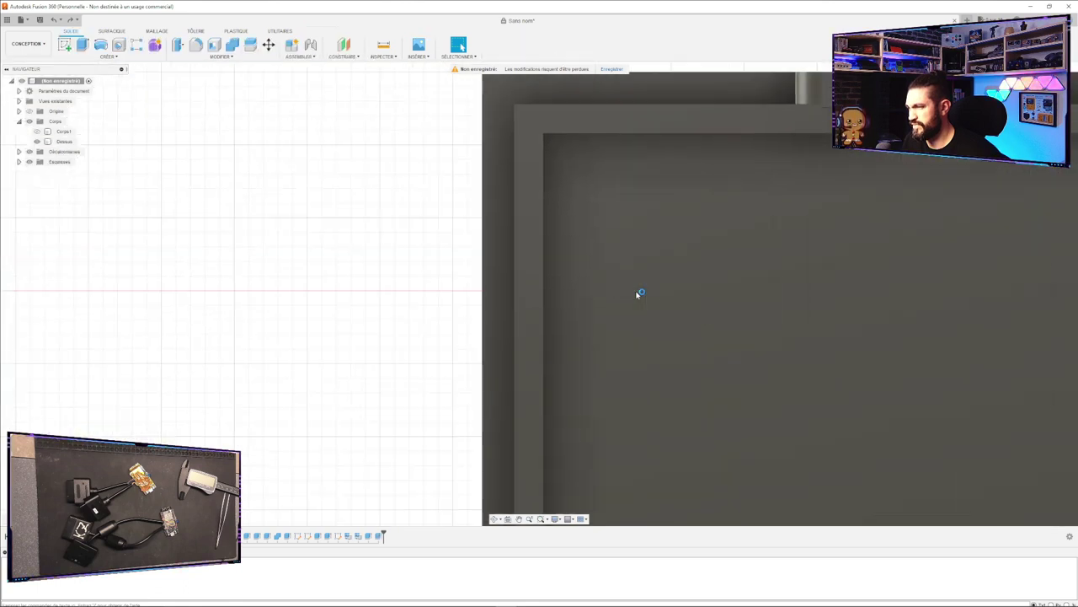
key("ctrl+y")
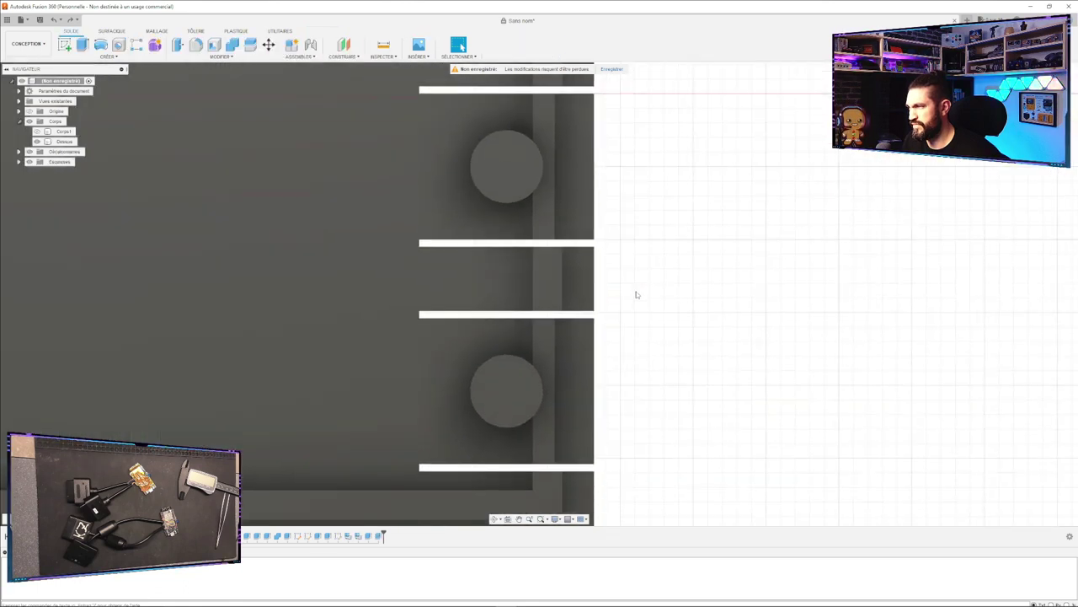
key("ctrl+z")
key("ctrl+y")
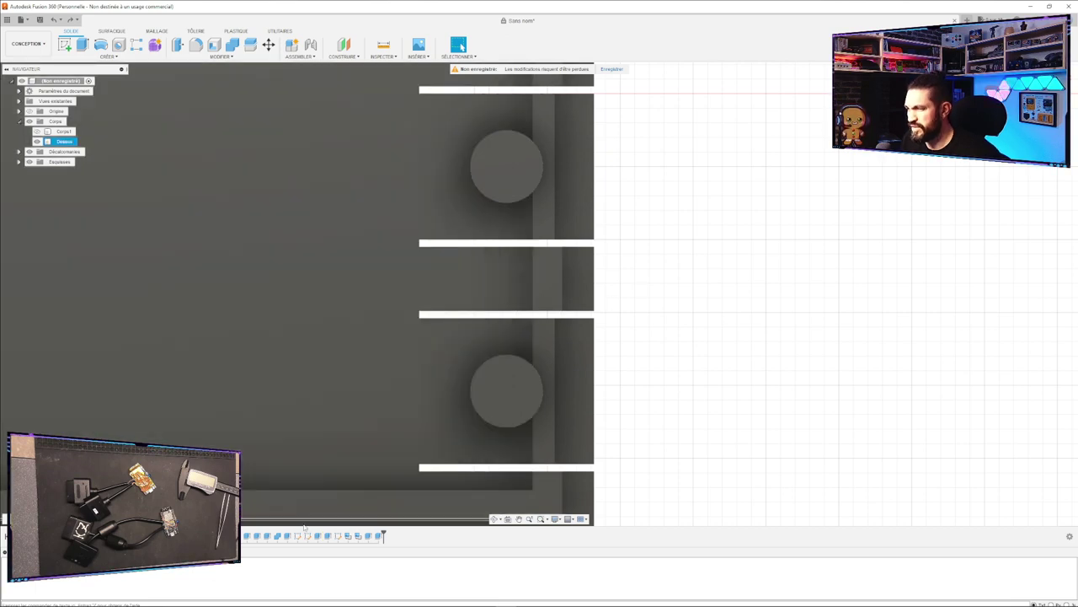
Open the lower button's old slot sketch, examine its rectangle and offset dimensions, and finish the sketch.
double_click(307, 536)
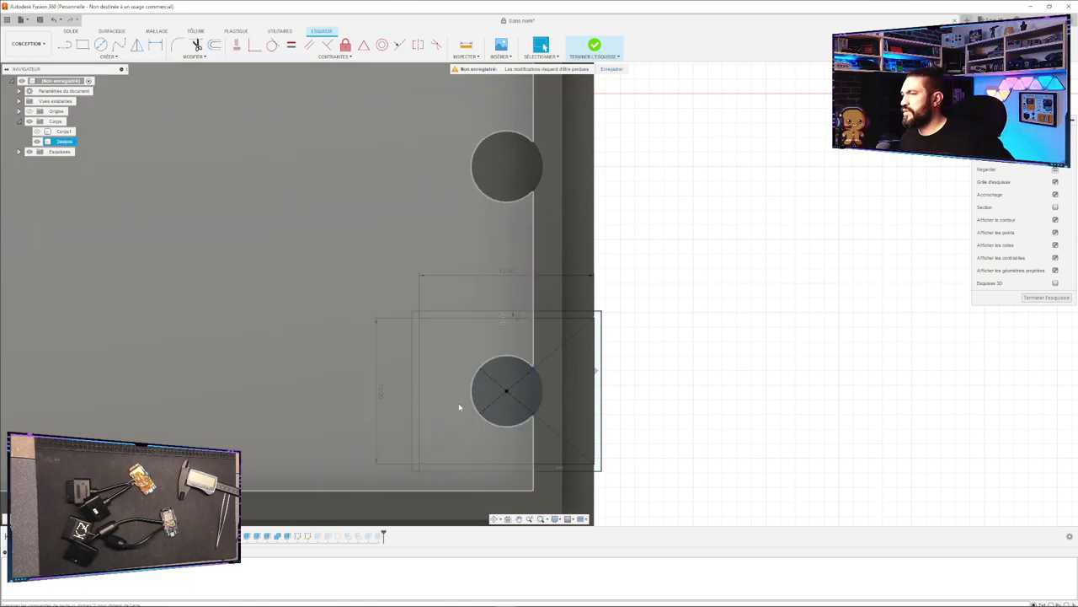
left_click(573, 256)
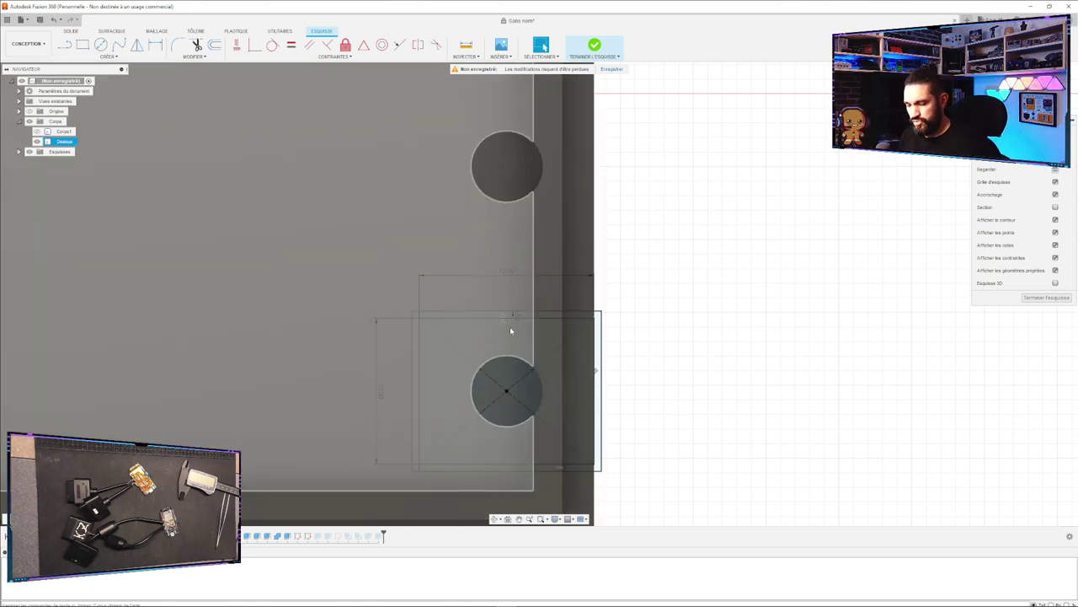
left_click(630, 330)
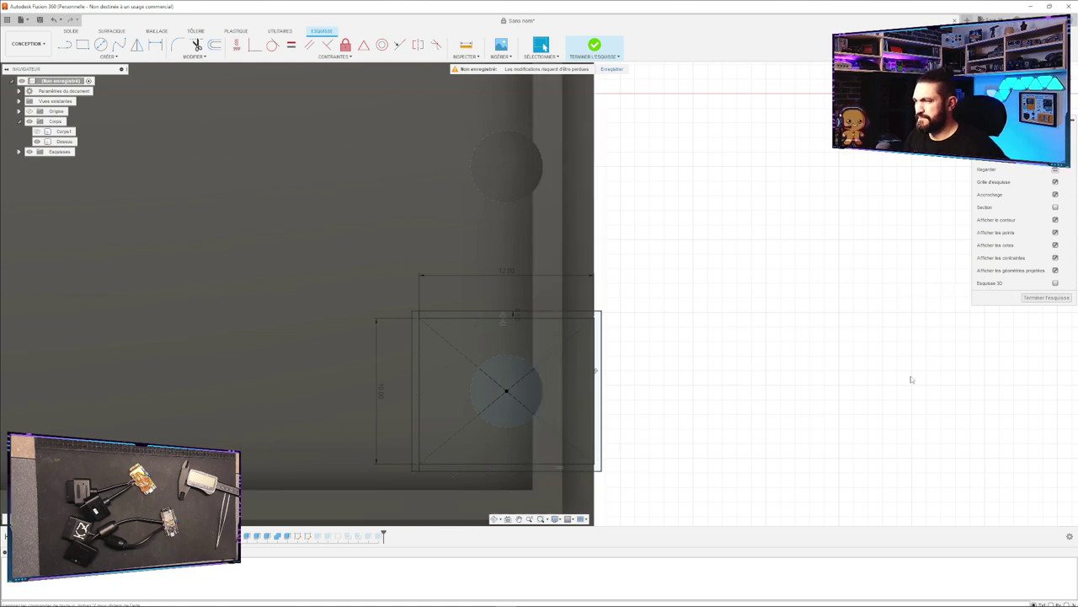
left_click(1046, 297)
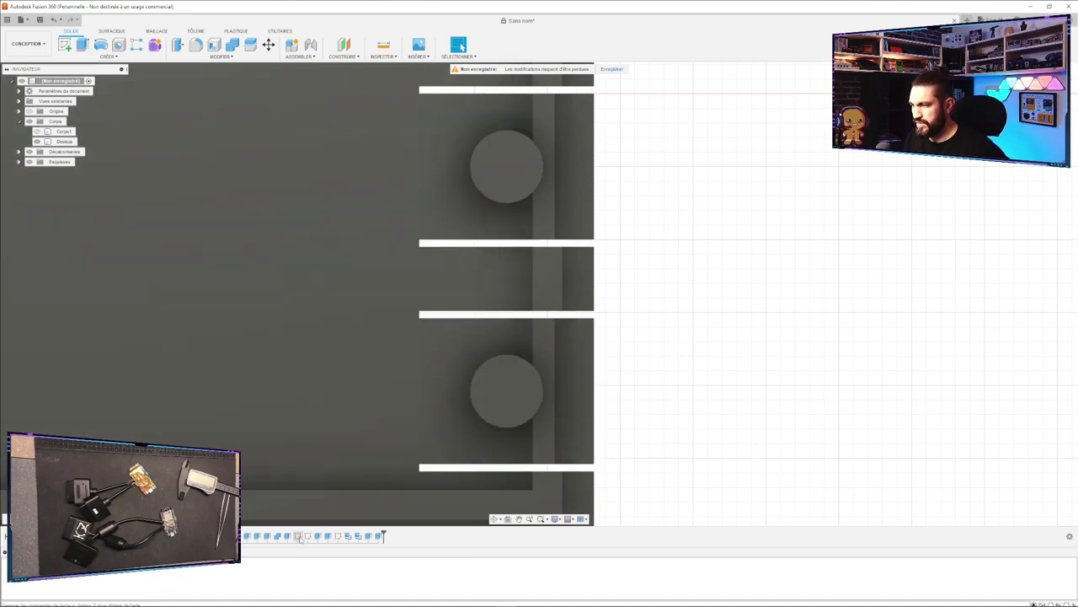
Delete the two old slot sketches and their two extrusions from the design history.
left_click(297, 536)
left_click(330, 535, "shift")
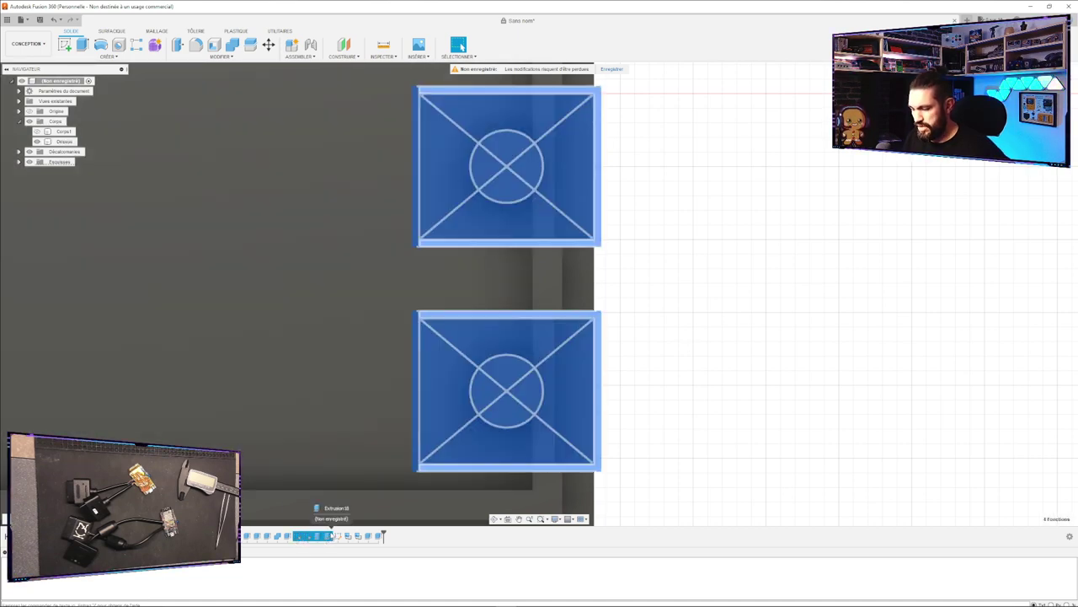
key("Delete")
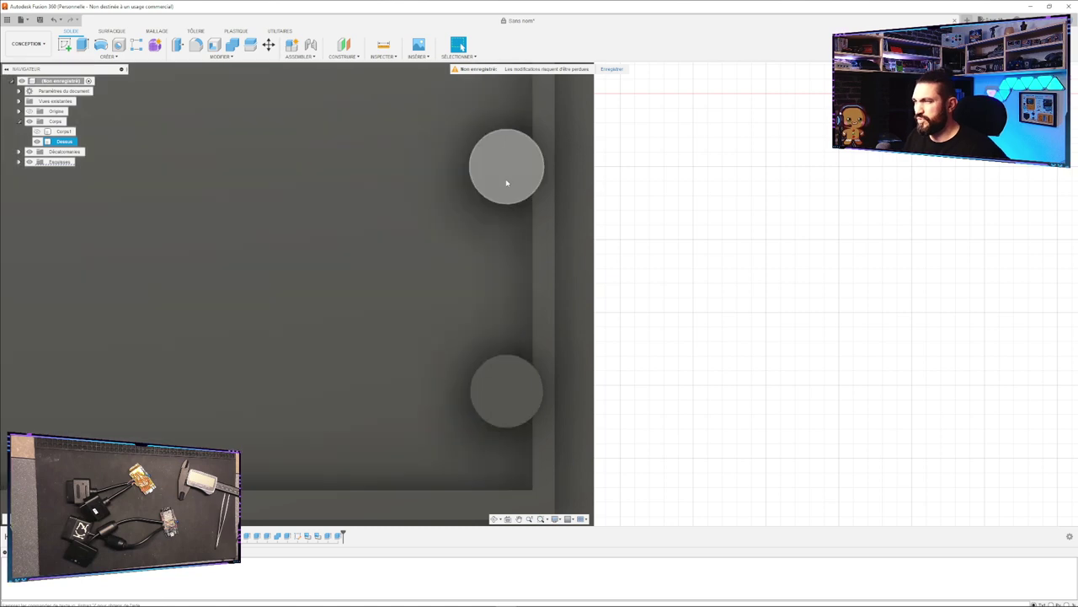
Start a new sketch on the upper button's round face.
left_click(506, 179)
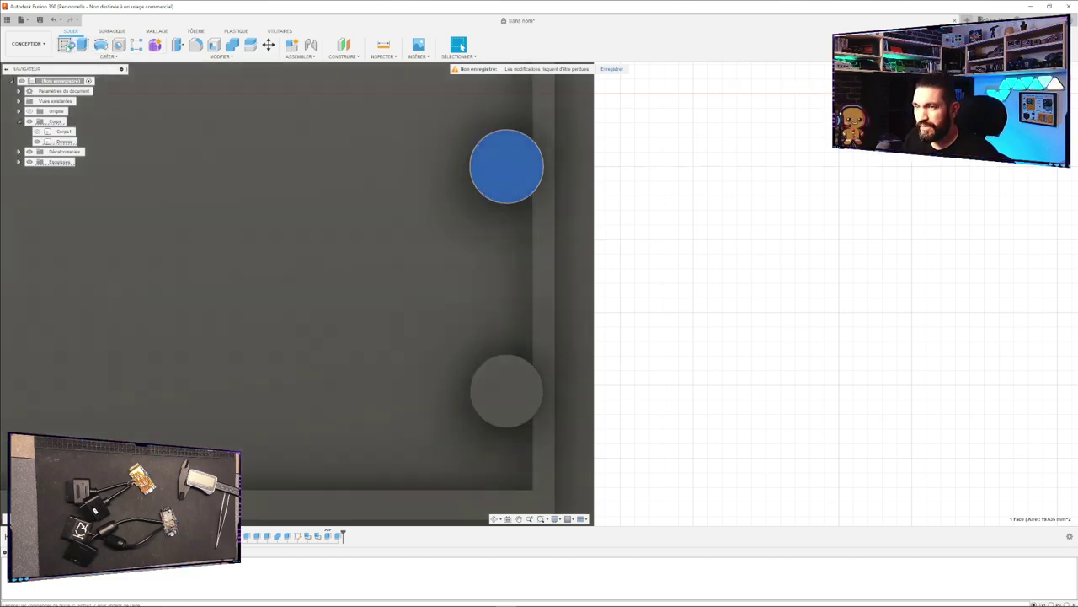
left_click(67, 45)
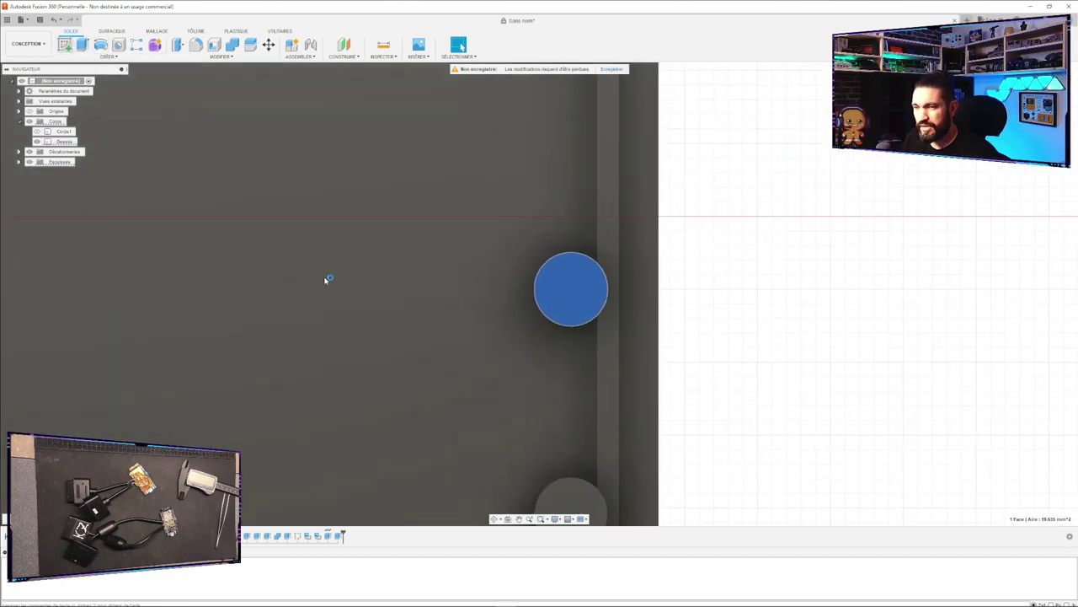
left_click(328, 279)
Draw a centre rectangle on the upper button's centre, 3.1 mm wide and 10 mm high.
left_click(104, 57)
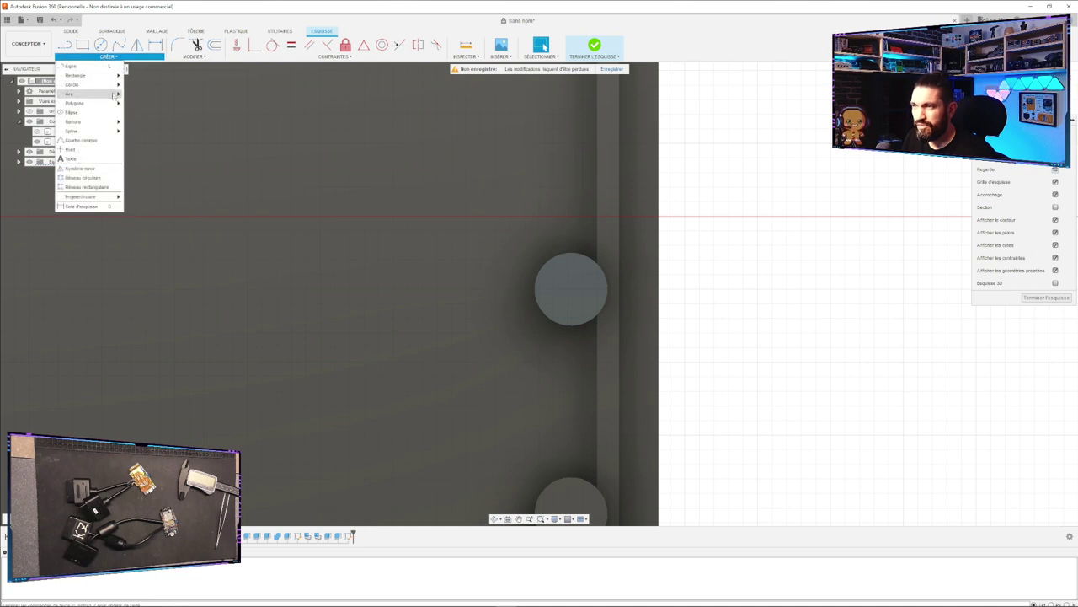
mouse_move(97, 98)
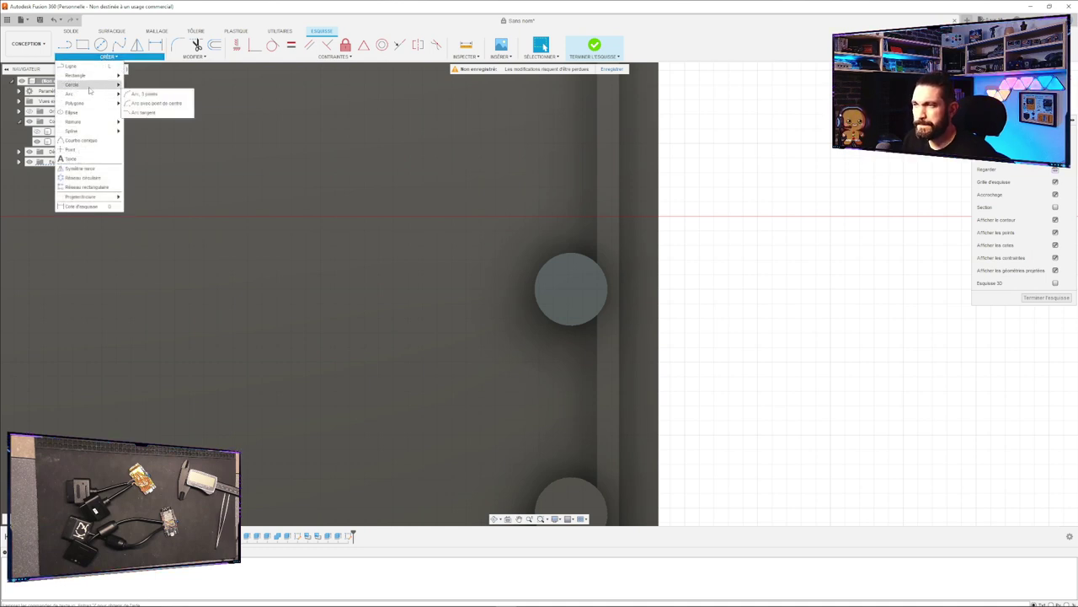
mouse_move(99, 76)
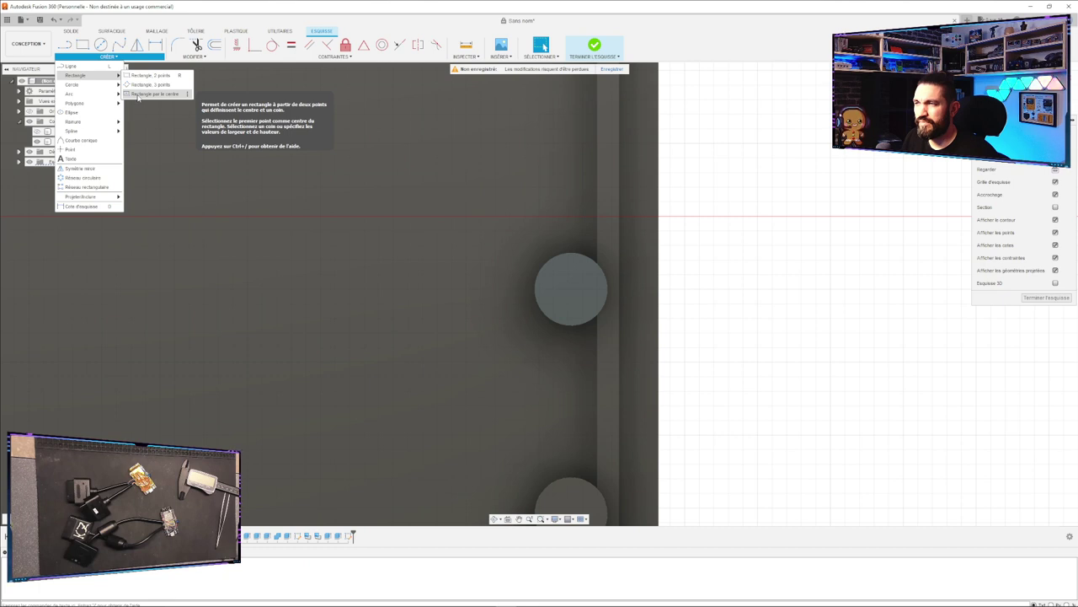
left_click(138, 94)
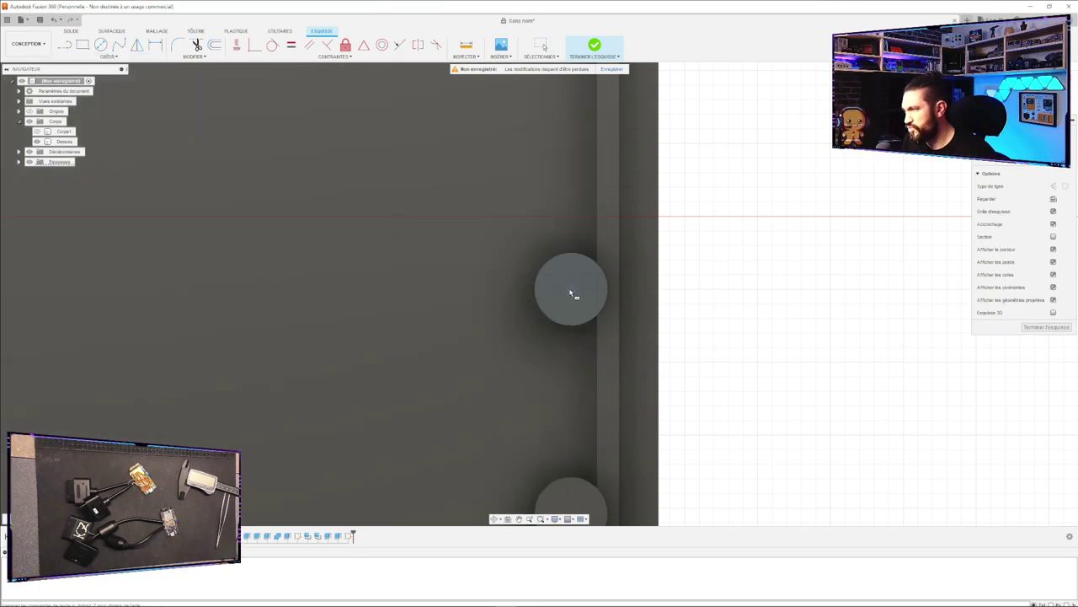
left_click(570, 292)
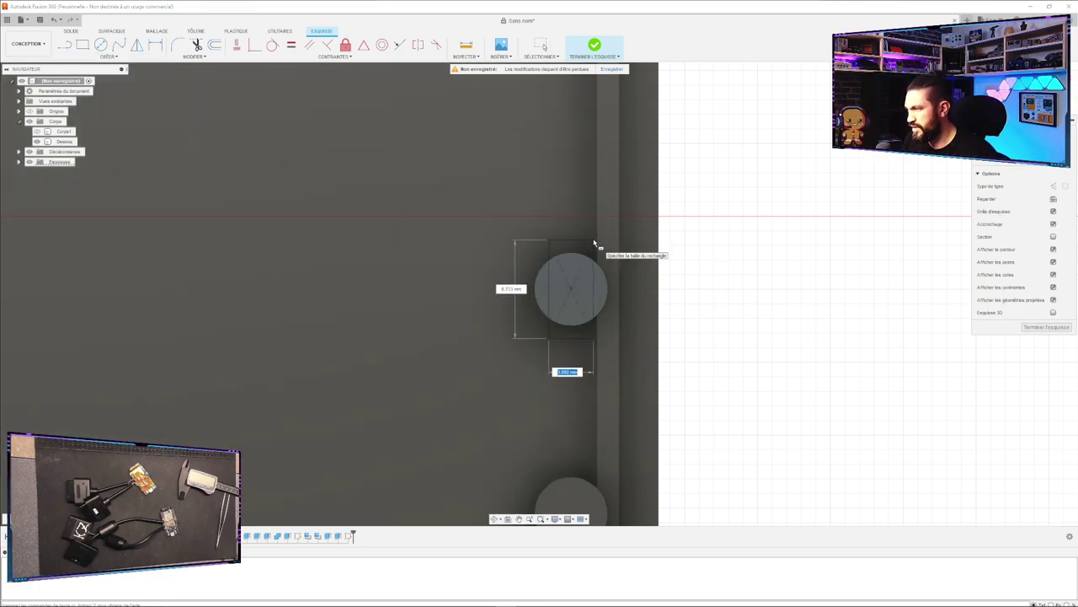
type("16")
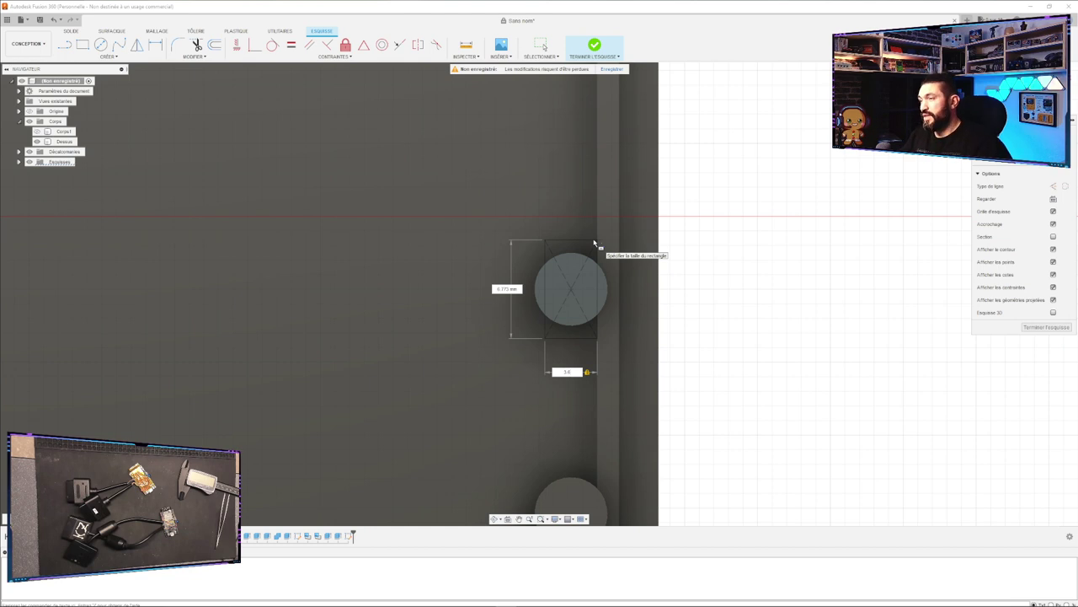
key("BackSpace")
type("1")
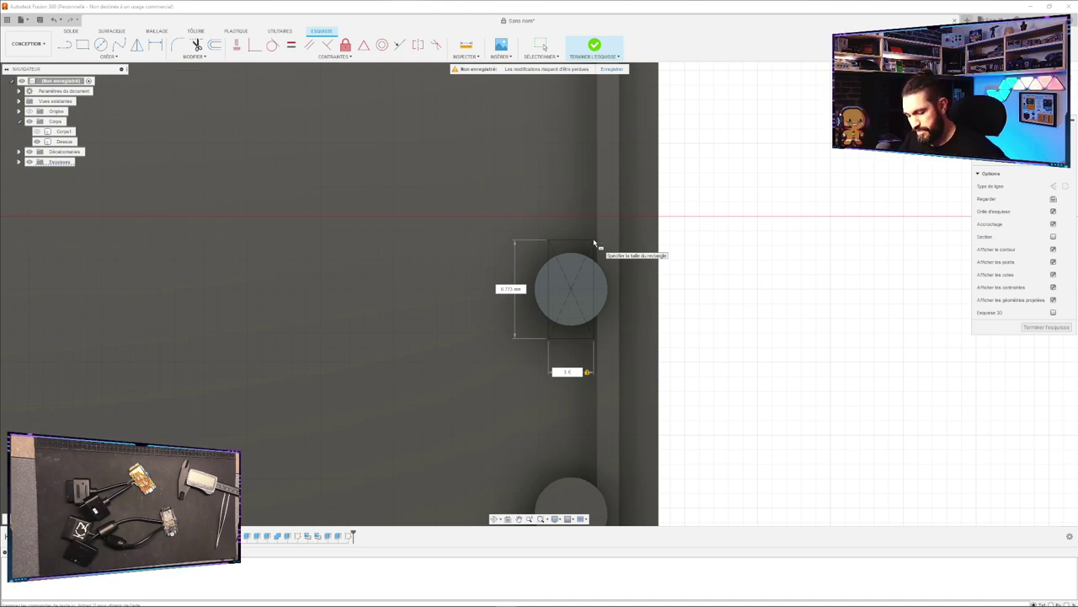
key("Tab")
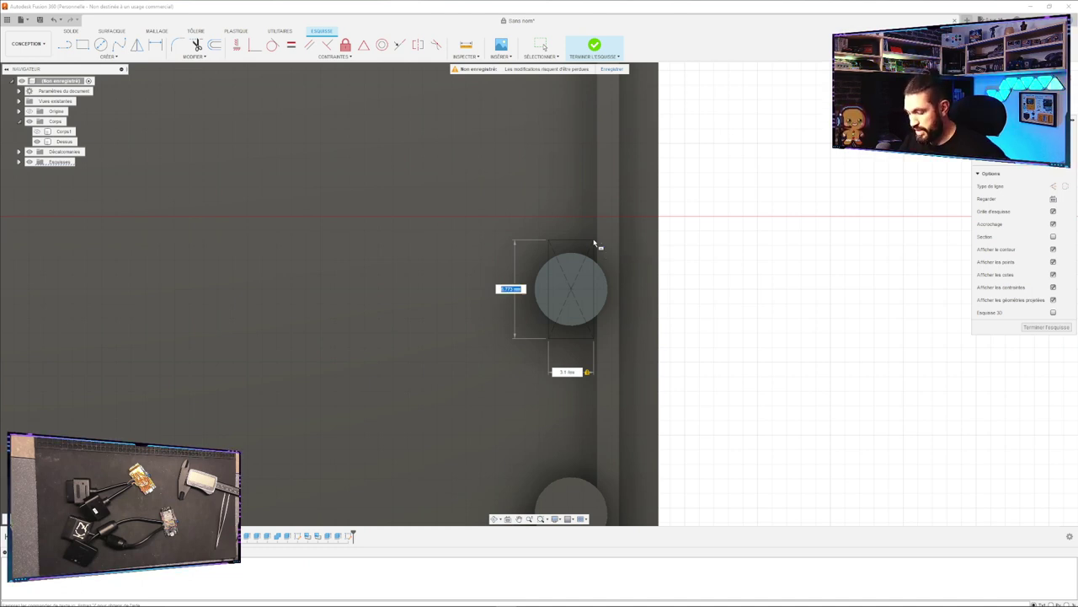
type("10")
key("Tab")
key("Return")
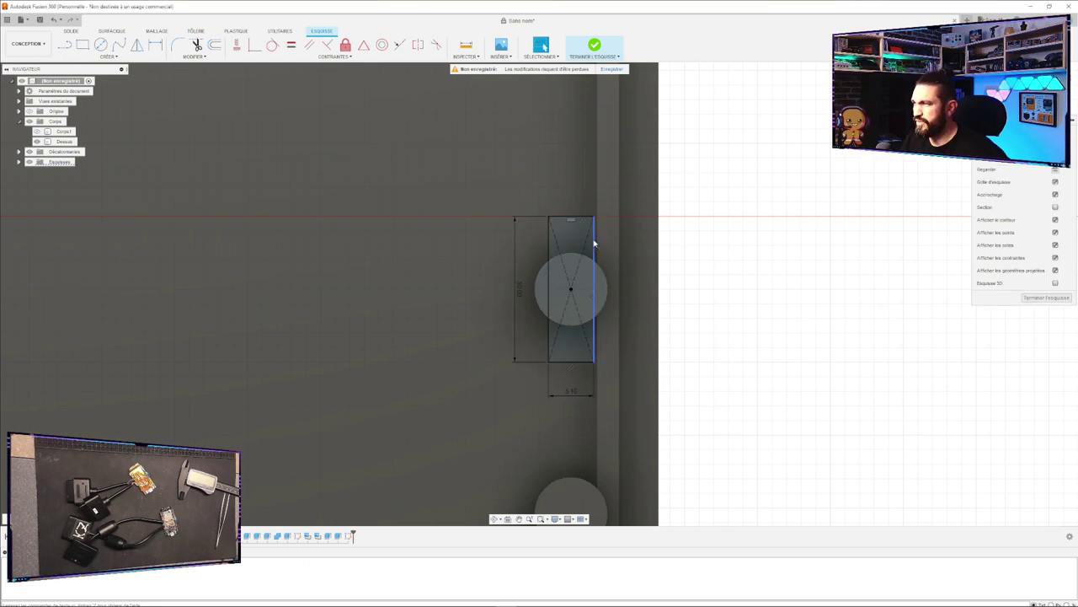
Draw a two-point rectangle 12 mm wide and 10 mm high from the narrow rectangle's upper outer corner, extending inward over the lid.
key("r")
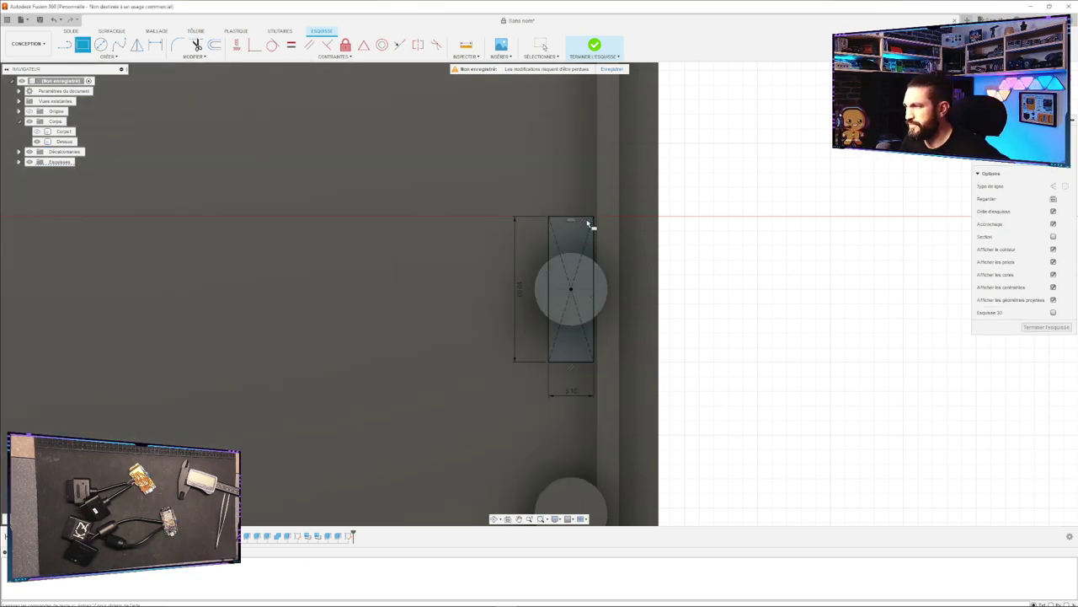
left_click(593, 218)
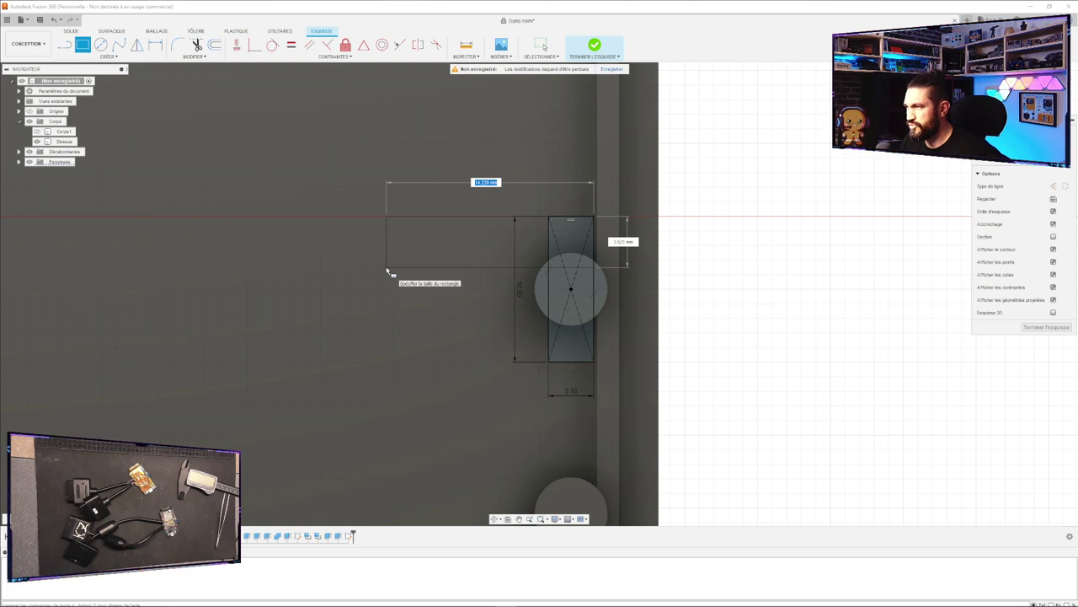
type("12")
key("Tab")
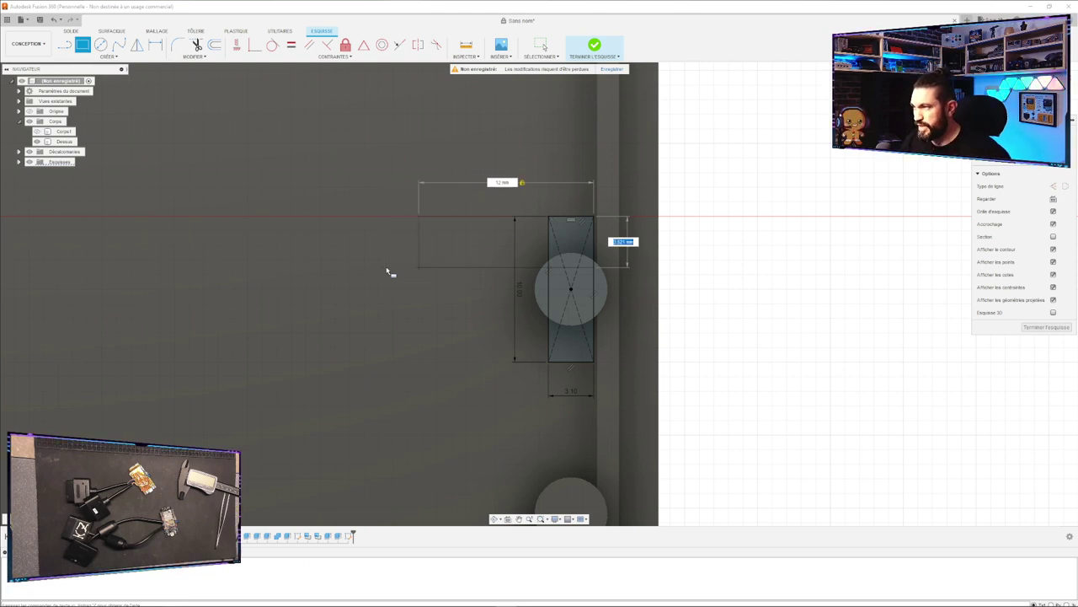
type("10")
key("Tab")
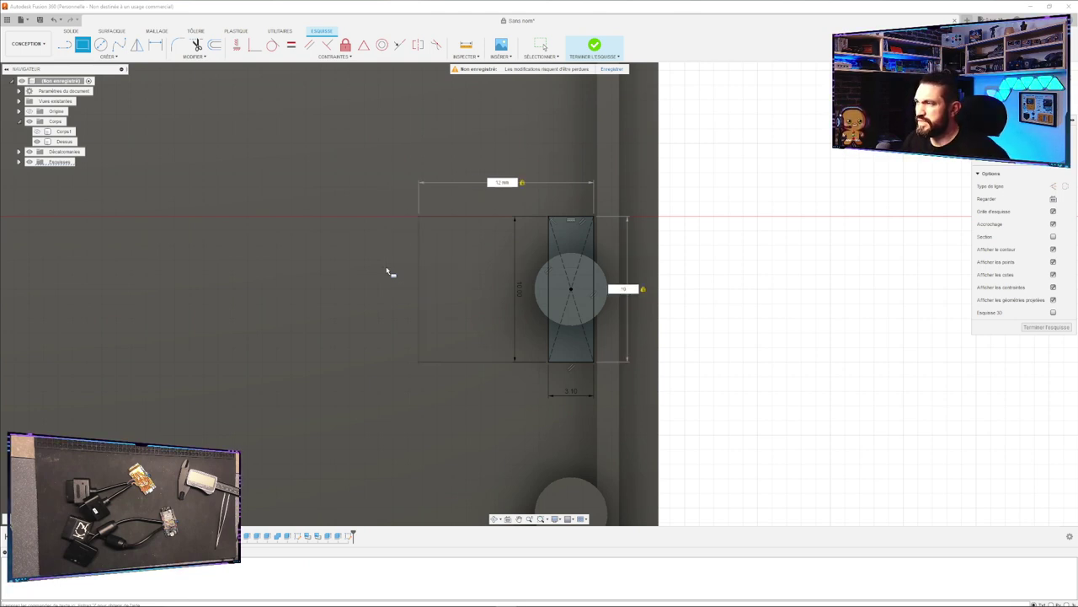
key("Return")
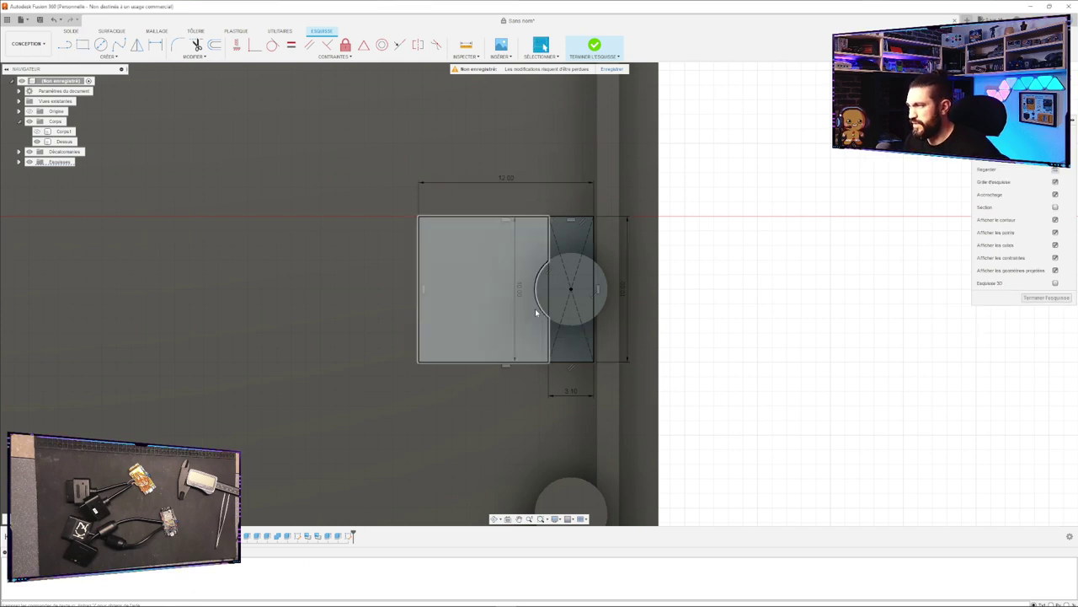
left_click(539, 221)
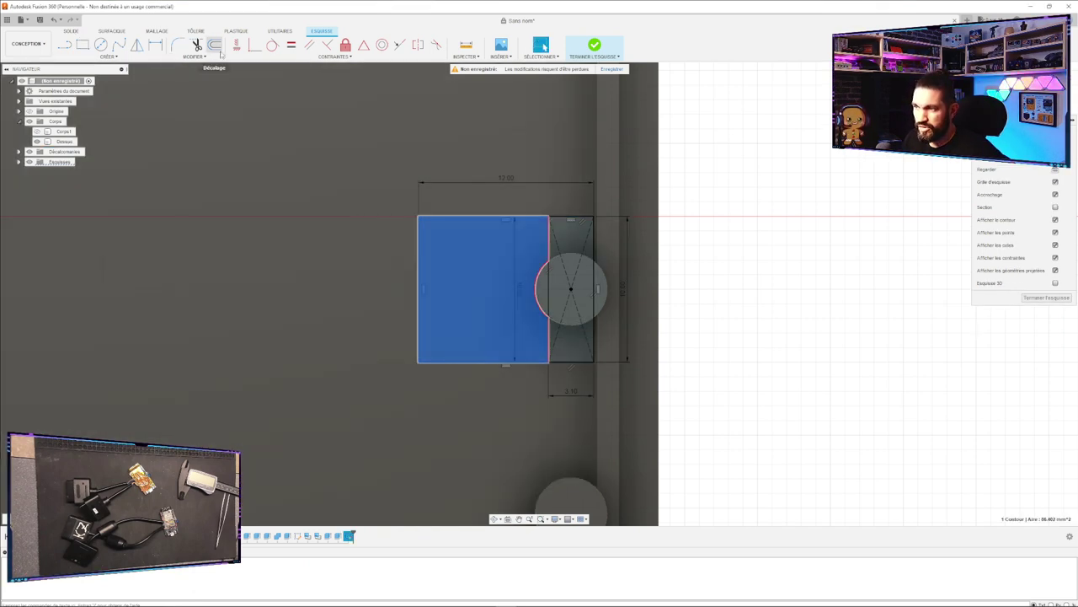
left_click(215, 45)
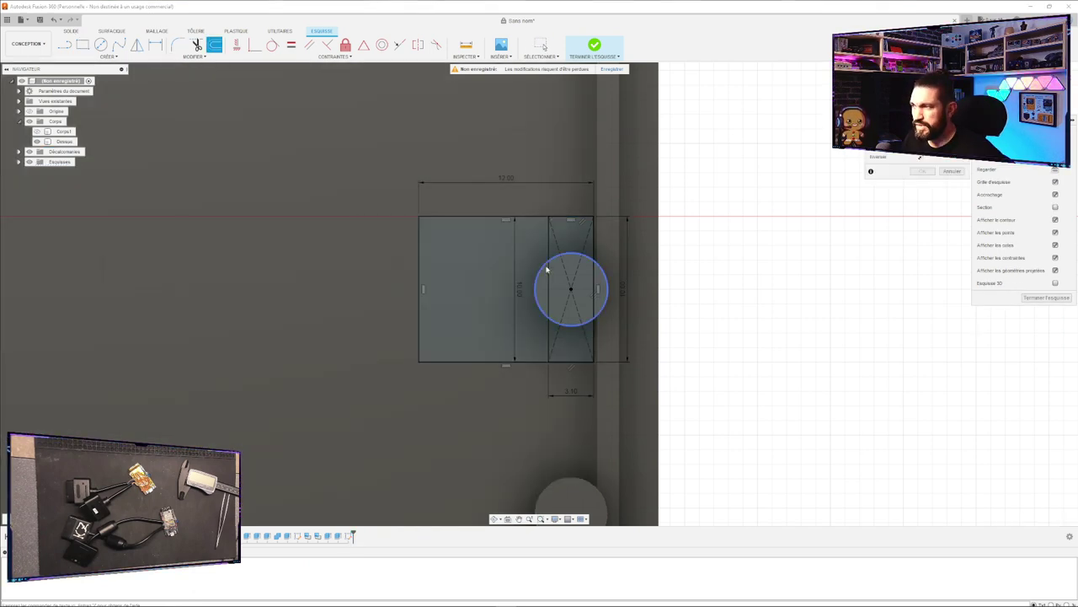
left_click(503, 217)
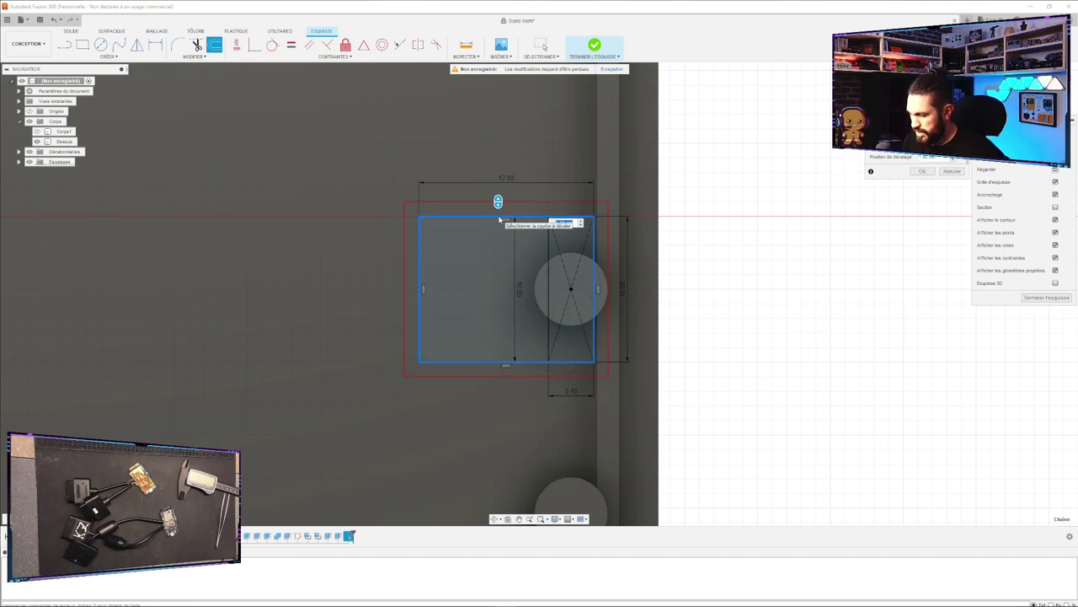
type("0.5")
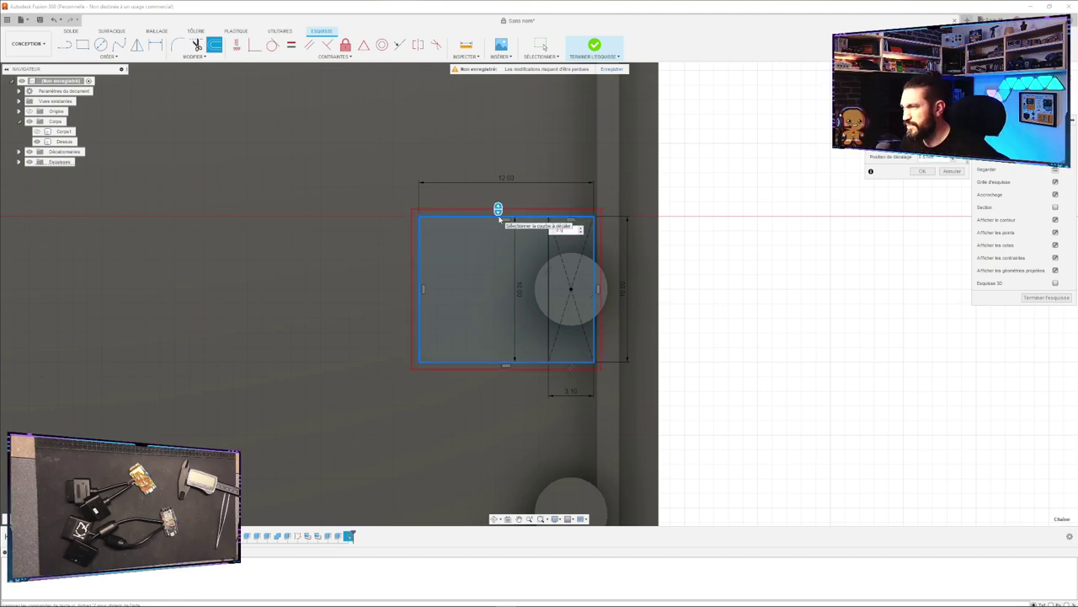
scroll(608, 265, "down", 2)
scroll(611, 260, "up", 2)
scroll(598, 279, "up", 3)
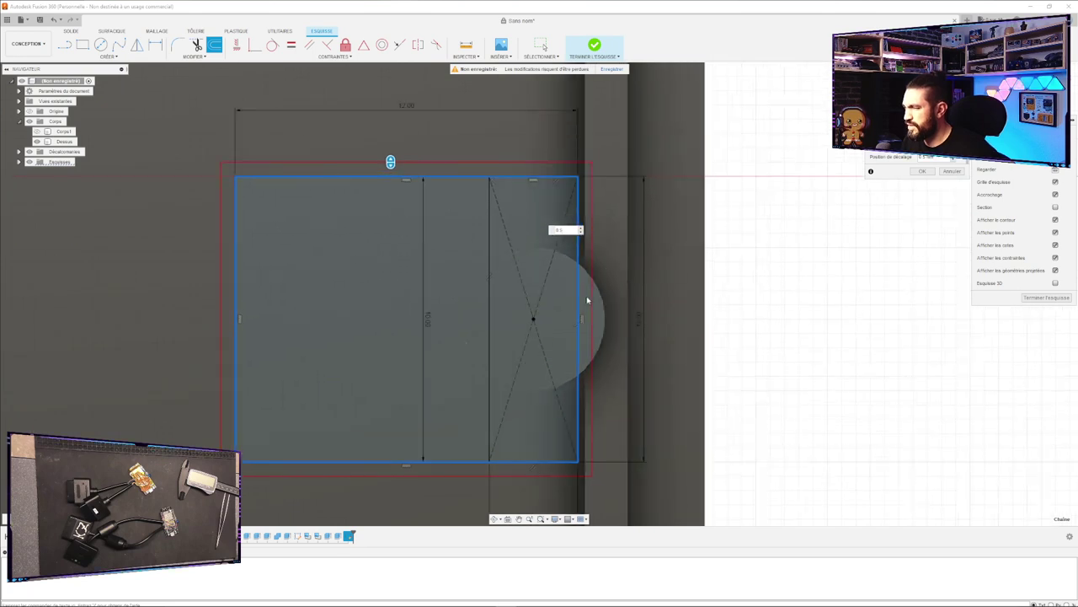
scroll(588, 298, "down", 1)
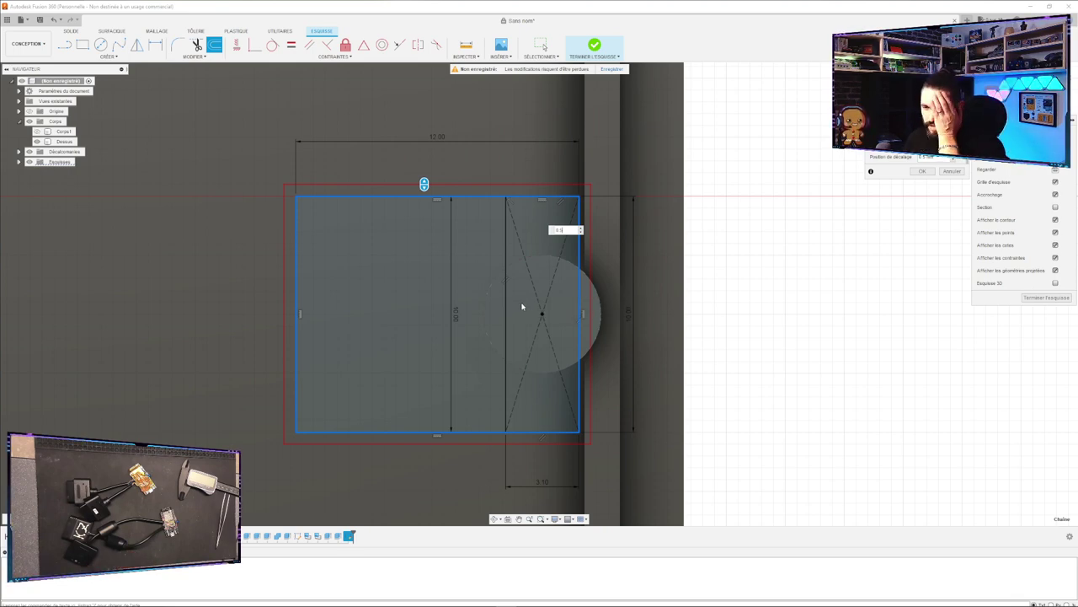
key("Escape")
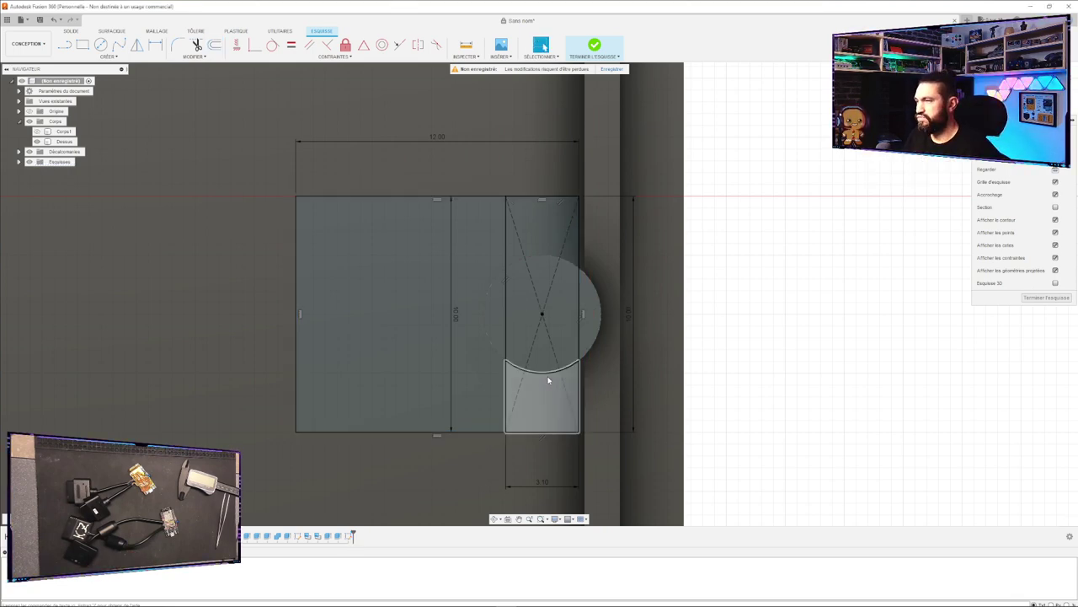
Undo both rectangles sketched around the upper button.
key("ctrl+z")
key("ctrl+z")
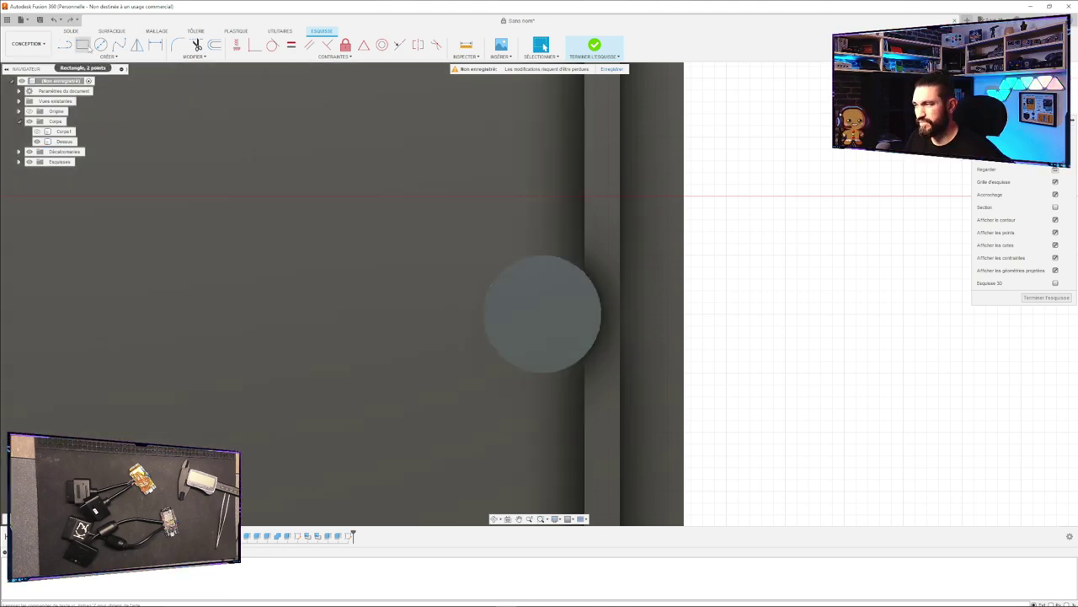
left_click(82, 45)
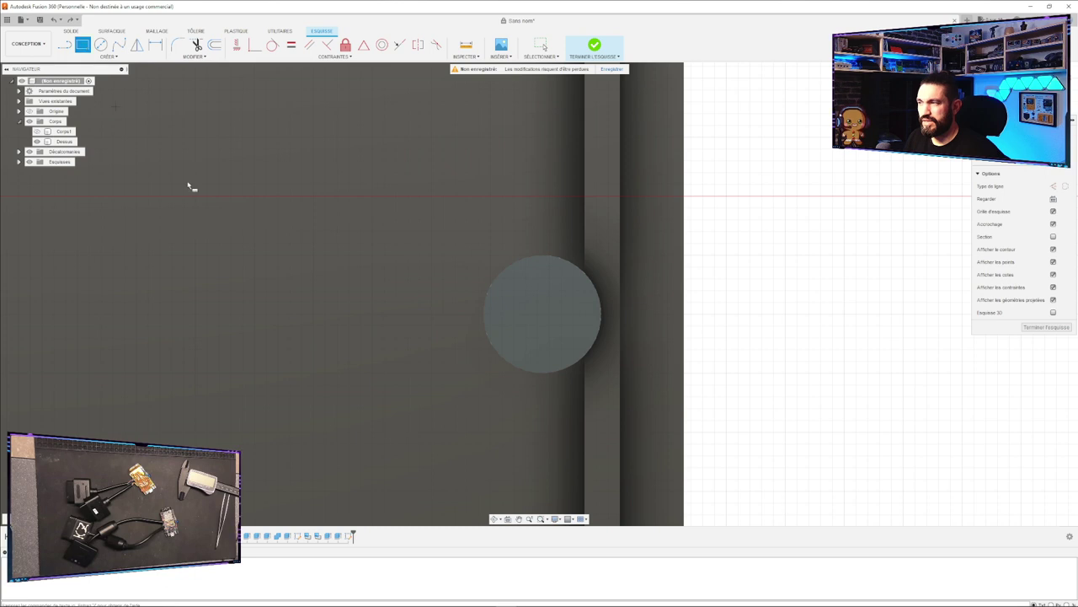
left_click(111, 57)
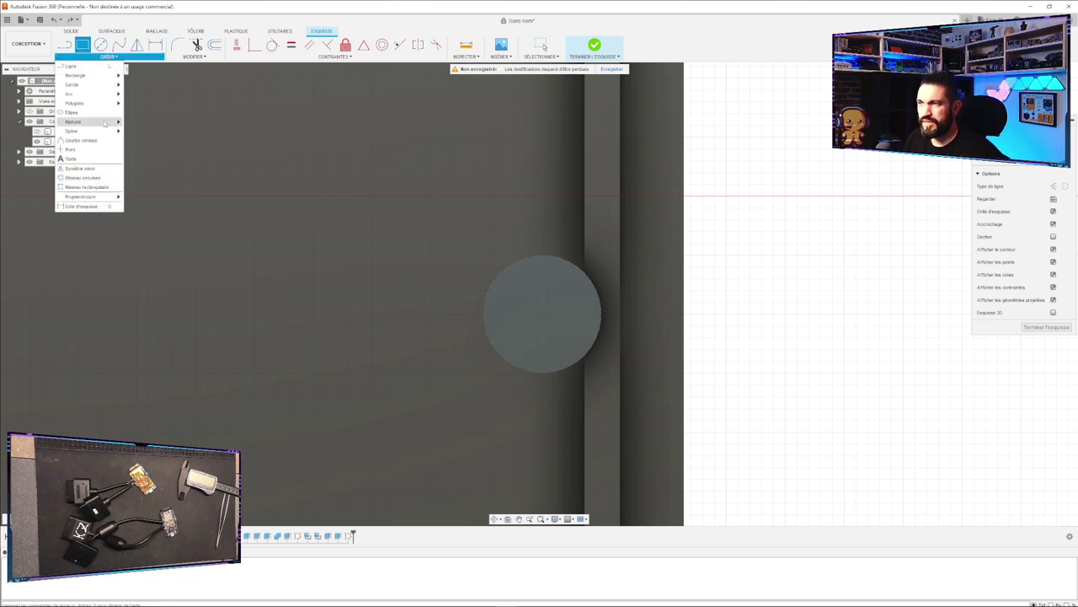
mouse_move(92, 85)
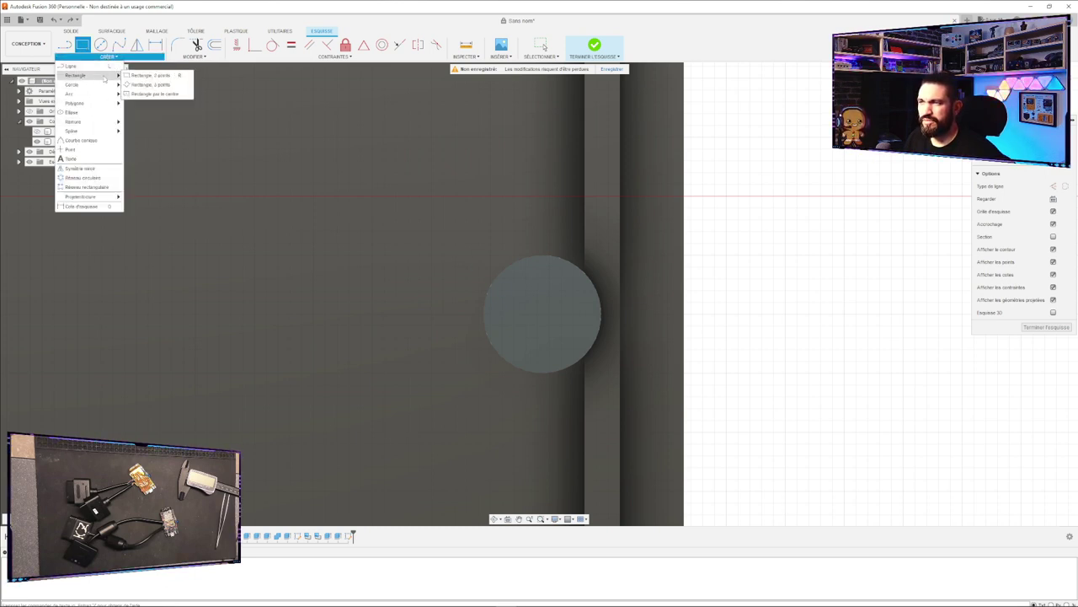
left_click(164, 98)
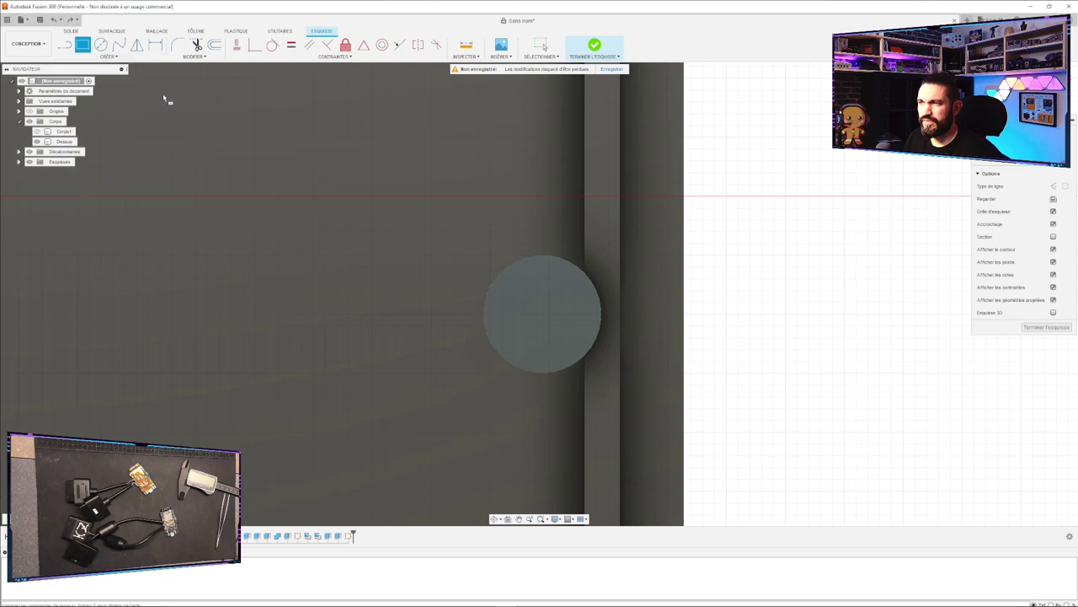
left_click(539, 313)
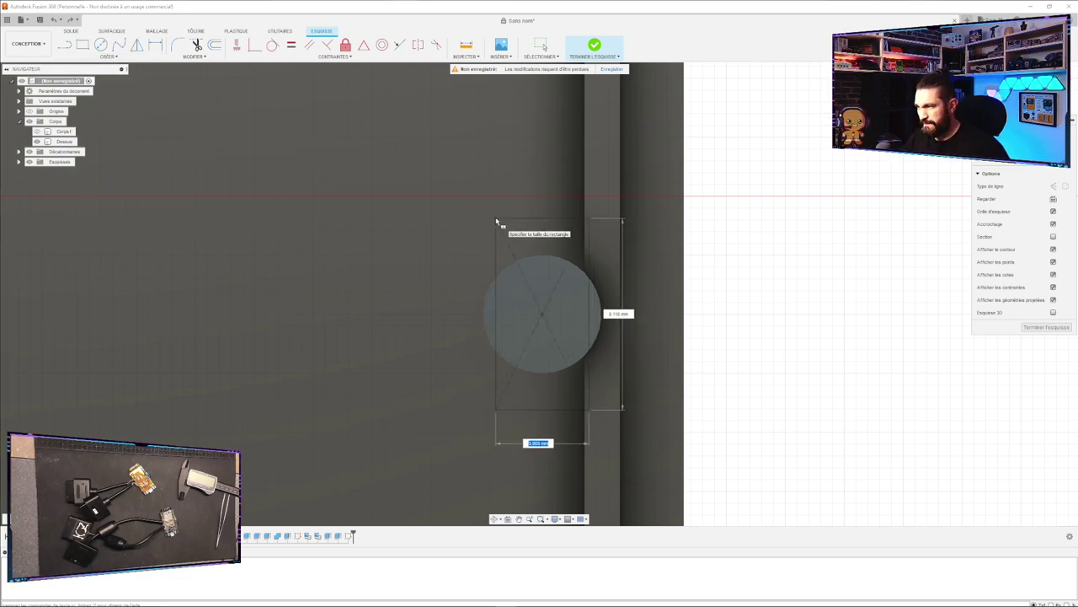
type("3")
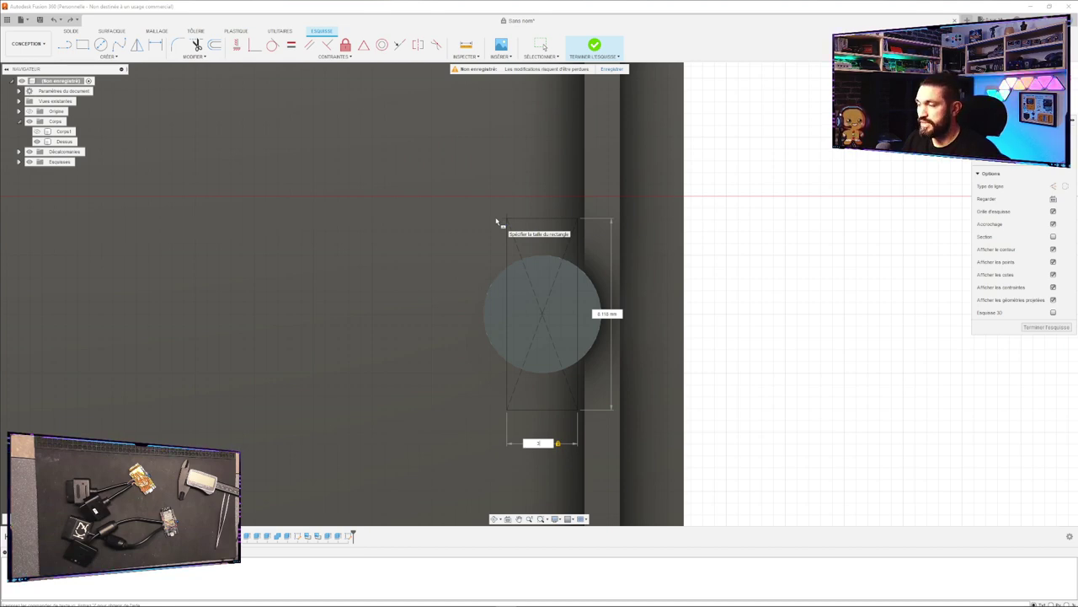
type("6")
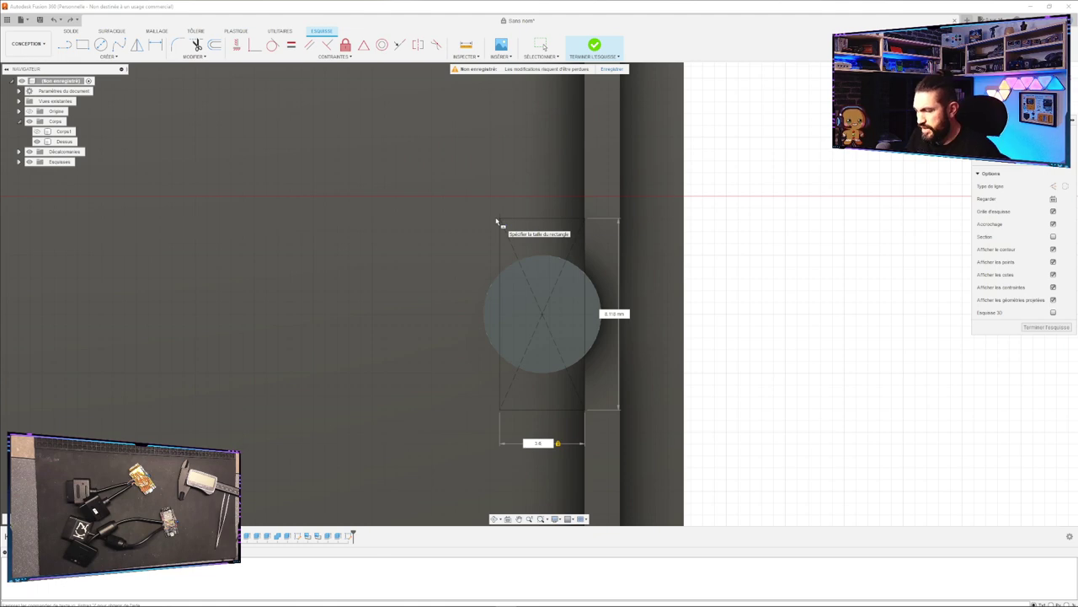
key("BackSpace")
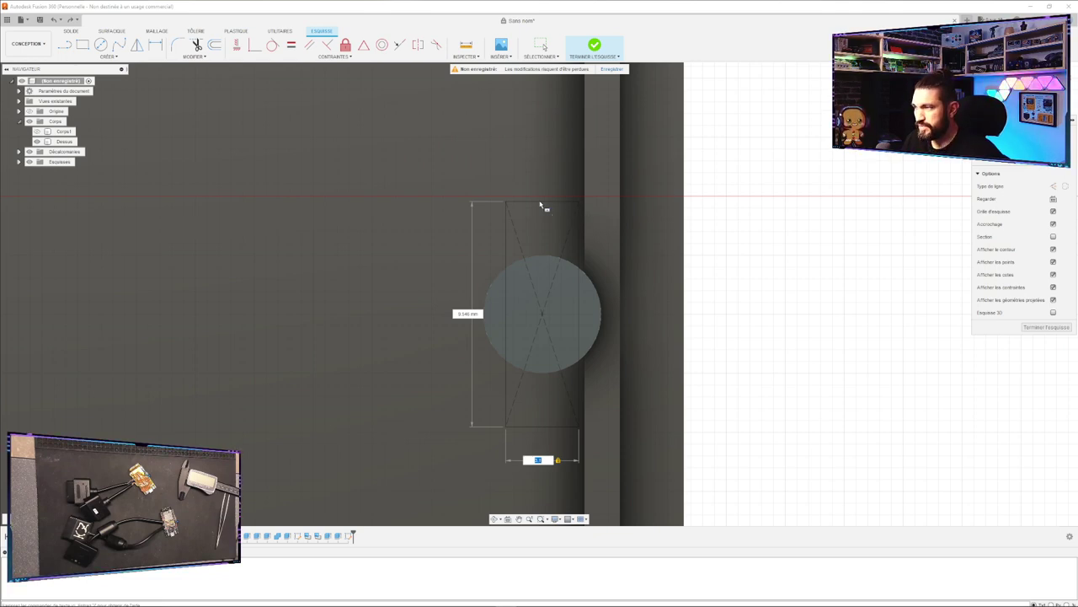
key("Escape")
key("l")
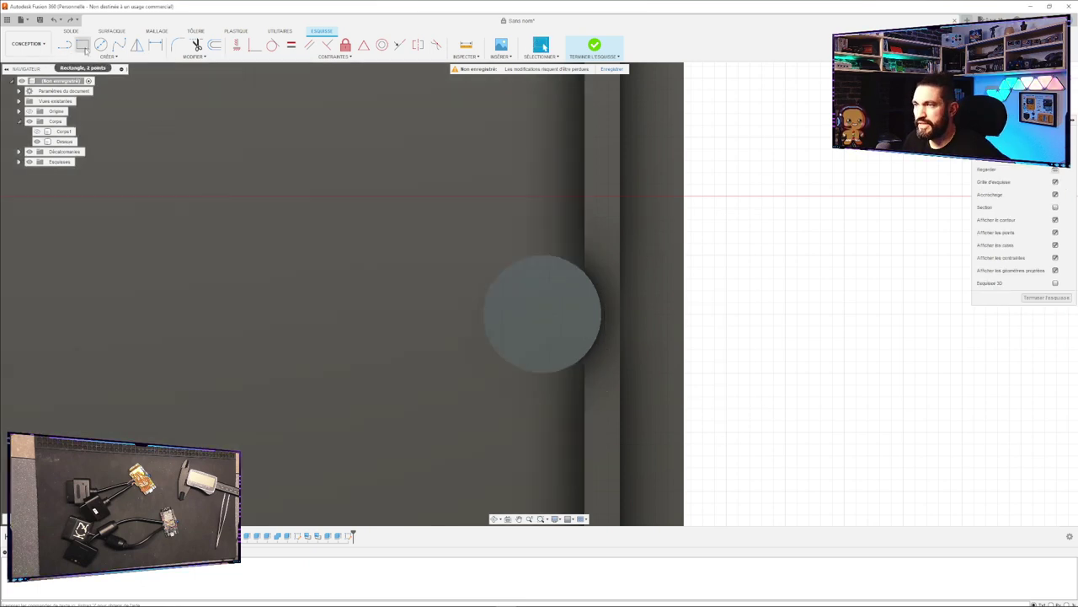
left_click(545, 317)
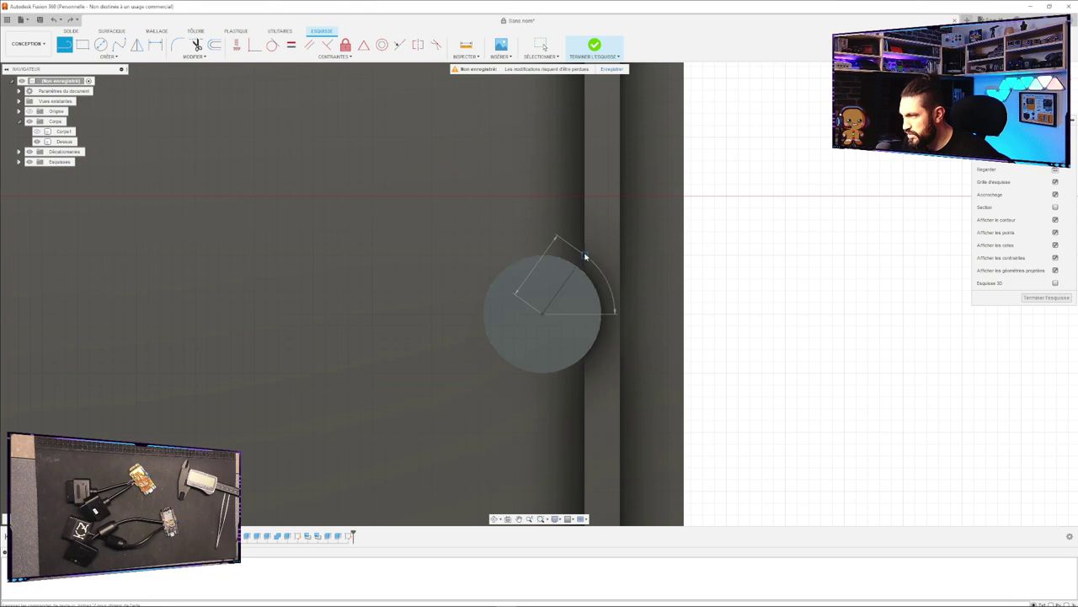
key("Escape")
Draw a two-point rectangle 1.3 mm wide and 5 mm high from the upper button's centre, extending upward toward the lid's outer edge.
left_click(83, 45)
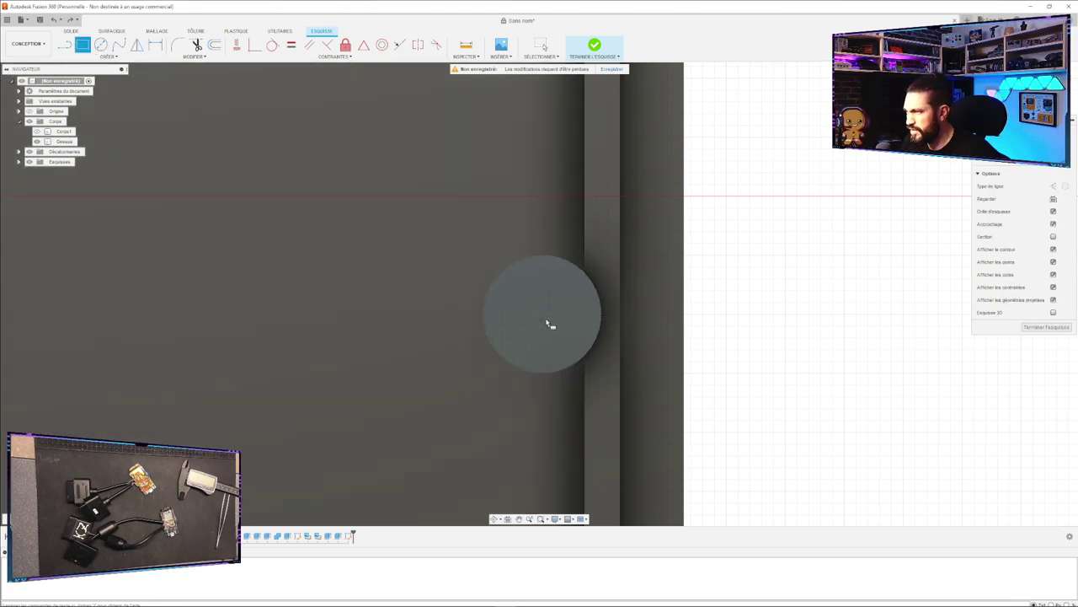
left_click(542, 316)
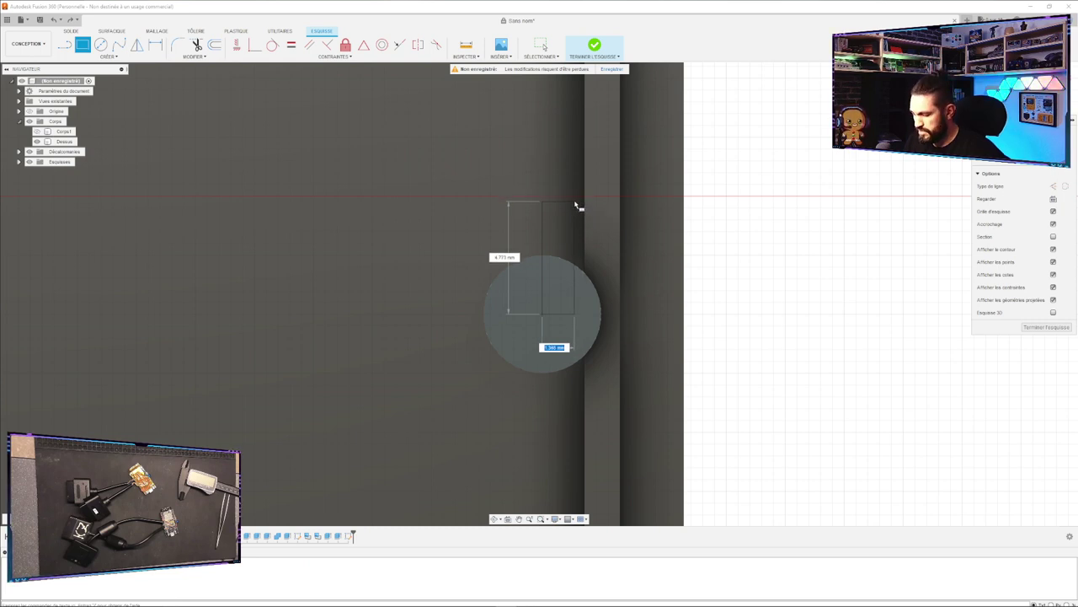
type(".2")
key("Tab")
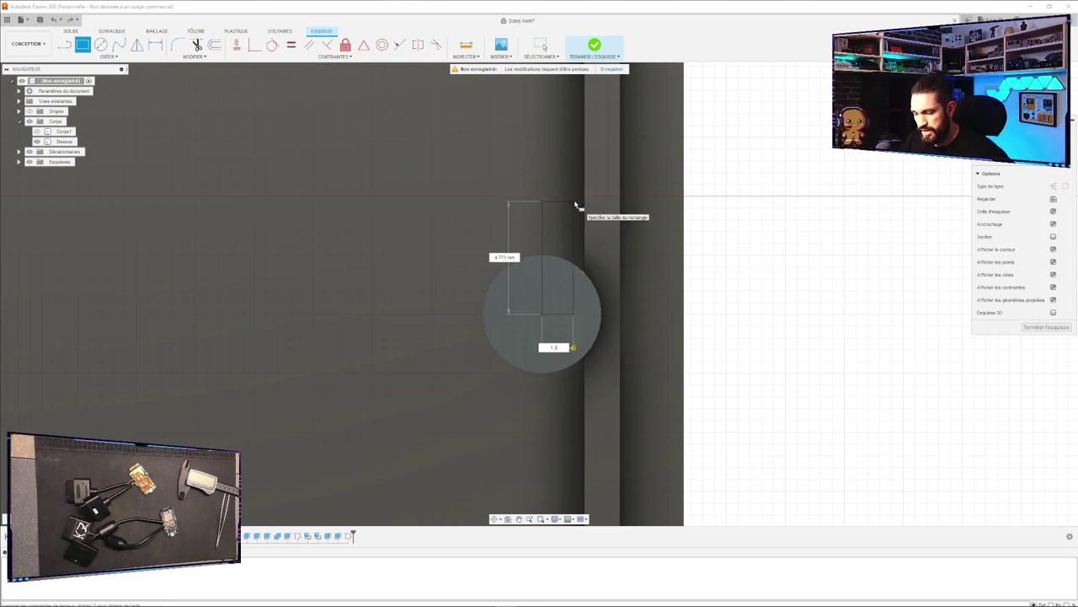
key("Tab")
type("5.")
key("Return")
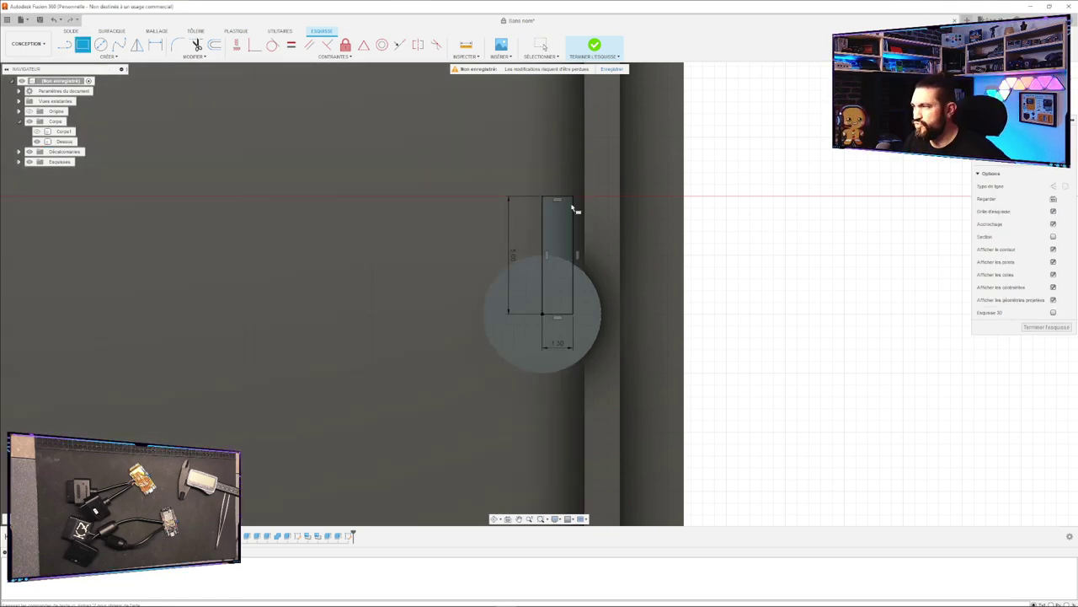
Draw a second rectangle 12 mm wide and 10 mm high from the small rectangle's upper outer corner, extending inward over the button.
left_click(572, 197)
type("12")
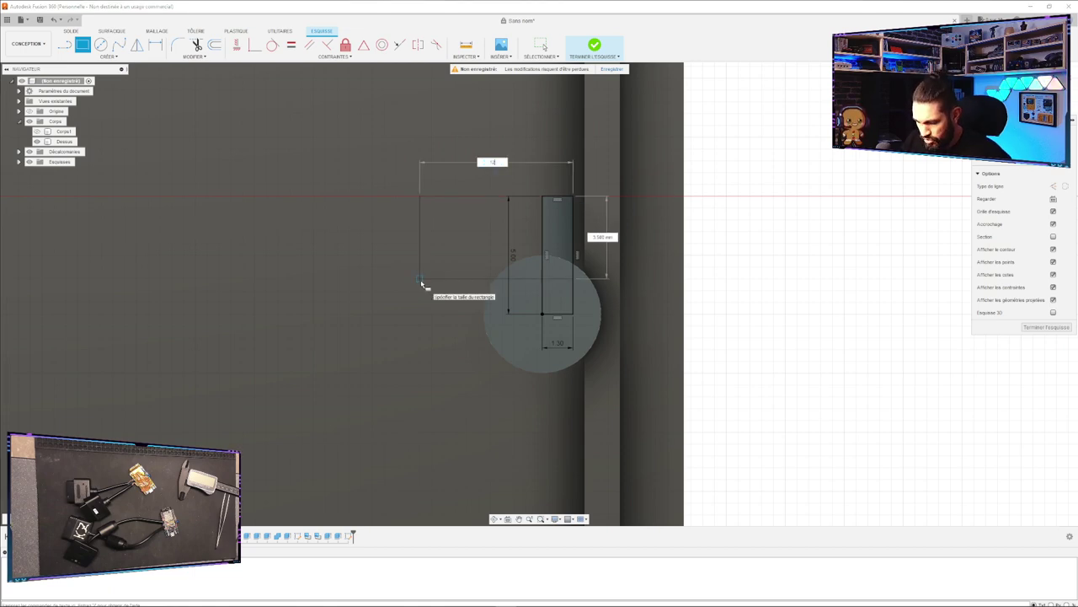
key("Tab")
type("10")
key("Return")
key("Escape")
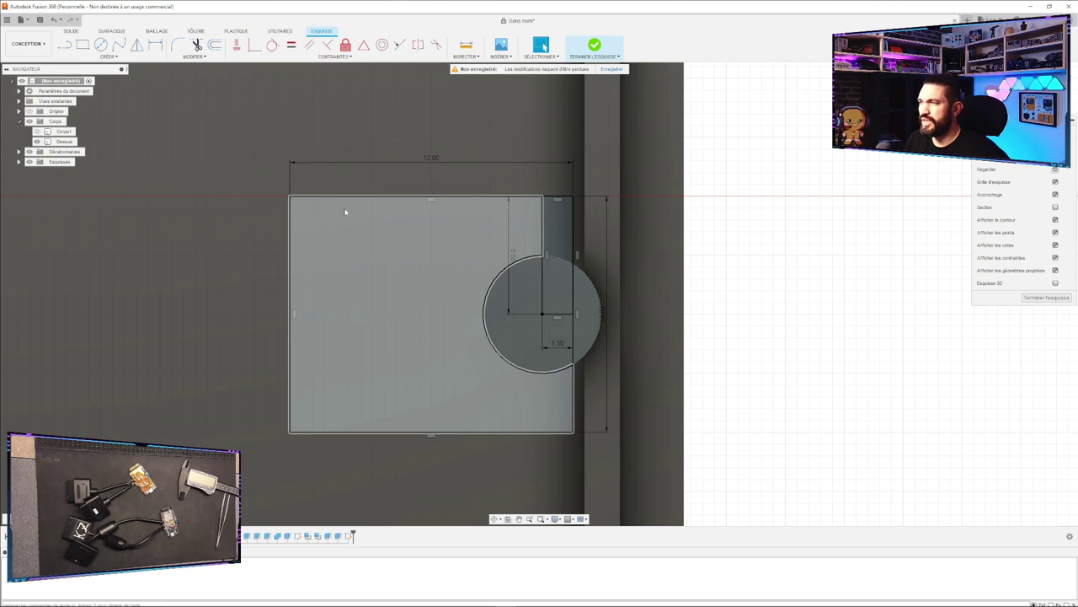
Offset the 12 × 10 mm rectangle outward by 0.5 mm and finish the sketch.
left_click(346, 221)
key("o")
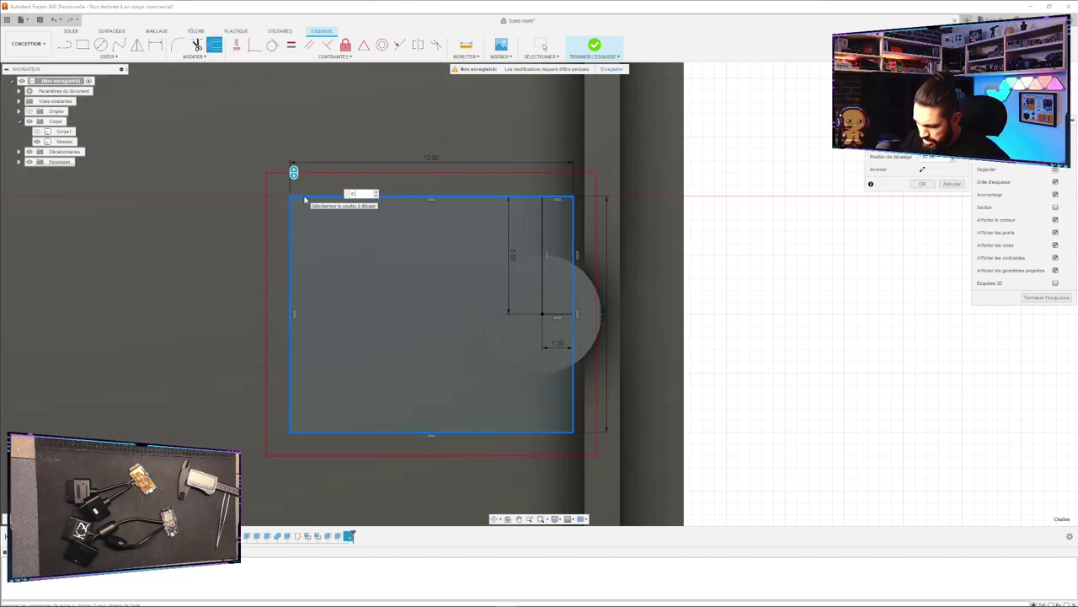
key("Return")
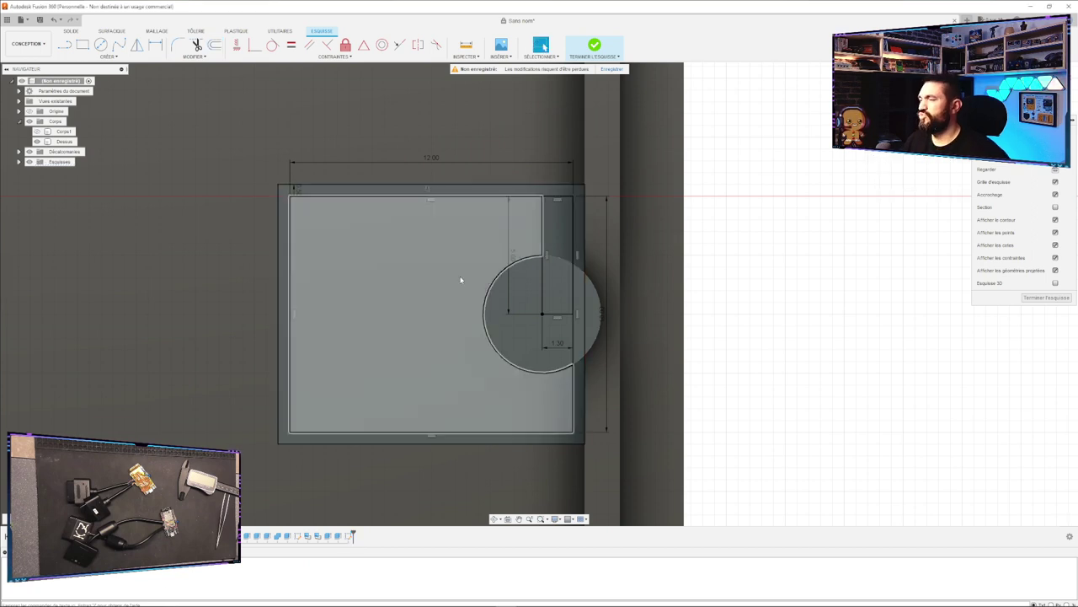
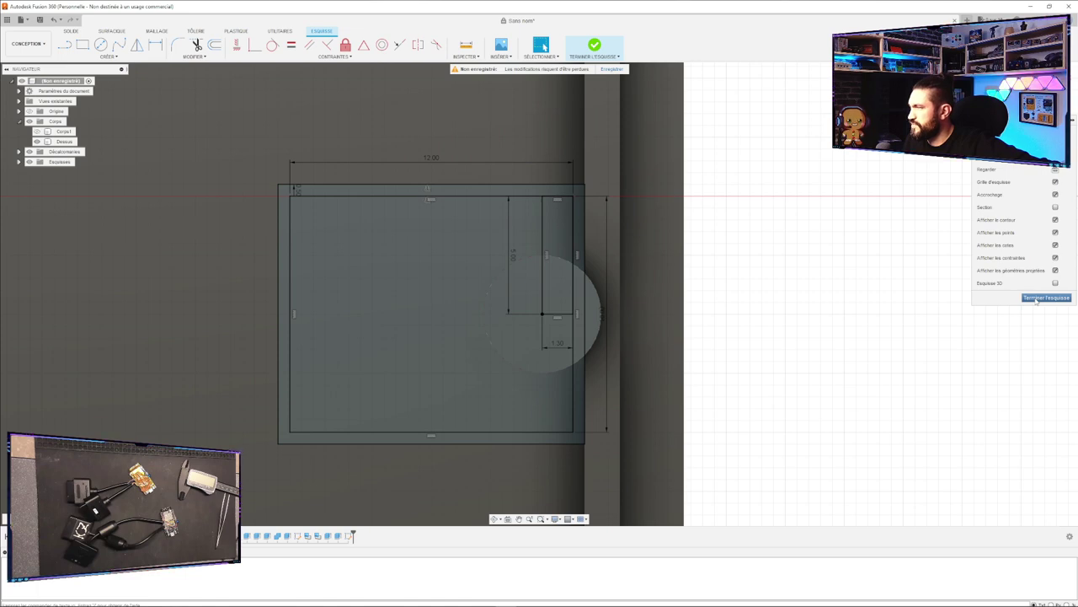
left_click(1044, 298)
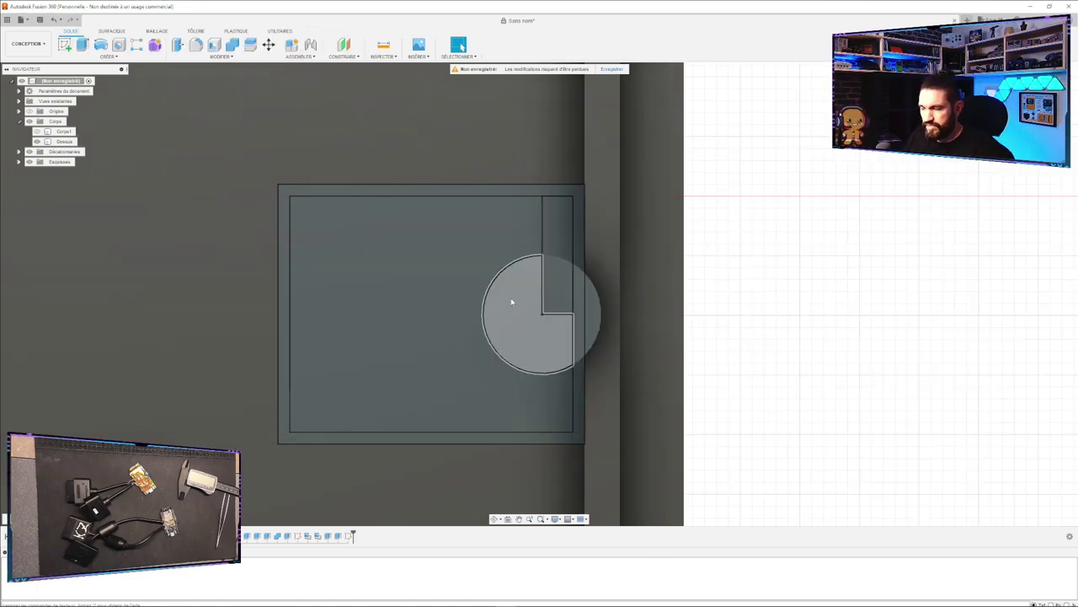
Extrude the narrow frame between the two nested rectangles through the lid as a cut.
mouse_move(806, 284)
middle_mouse_down("shift")
mouse_move(784, 312)
mouse_move(793, 334)
mouse_move(813, 286)
mouse_move(795, 301)
mouse_move(814, 282)
middle_mouse_up("shift")
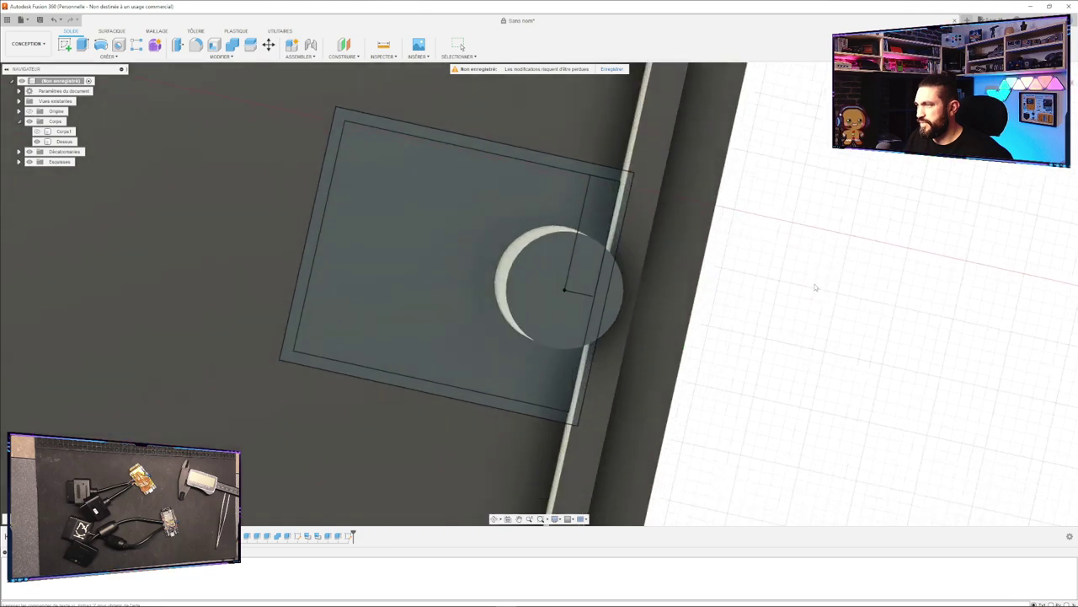
left_click(630, 182)
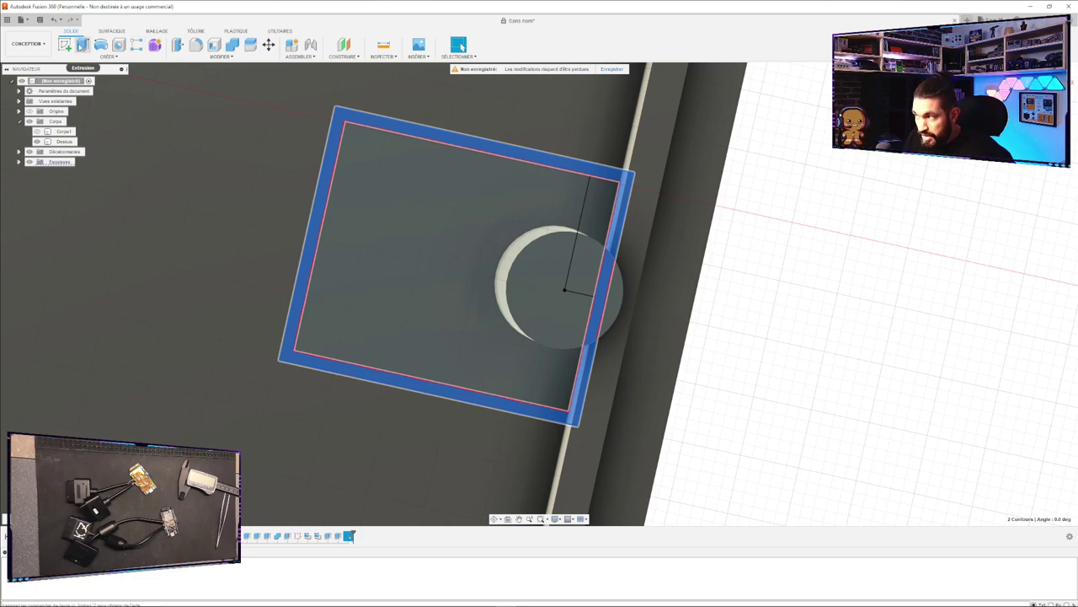
left_click(81, 45)
middle_click_drag(780, 254, 754, 233, "shift")
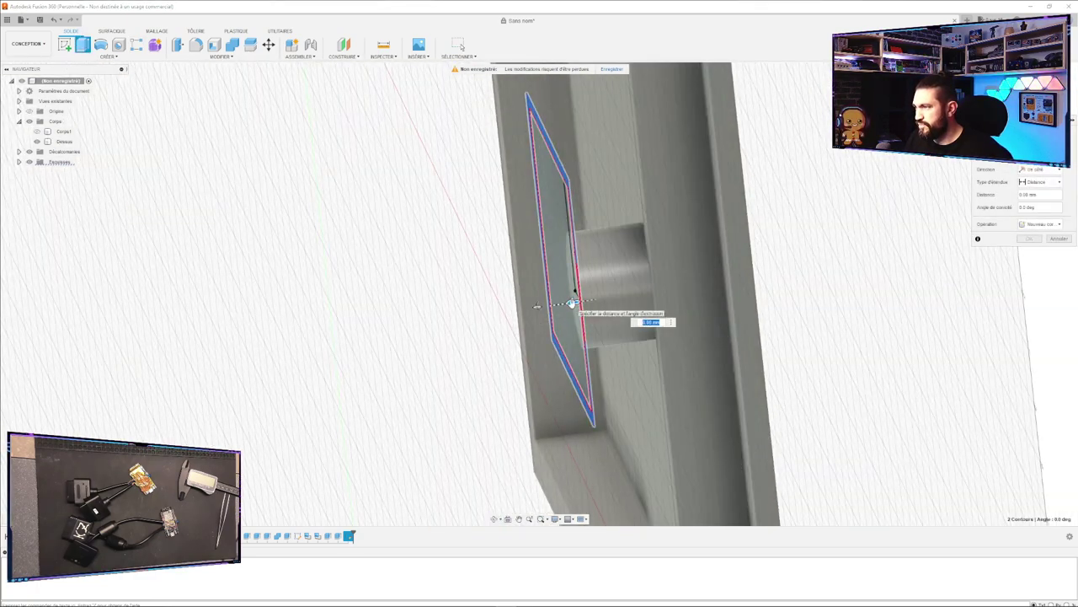
left_click_drag(570, 301, 824, 276)
middle_click_drag(879, 258, 906, 255, "shift")
left_click(1032, 251)
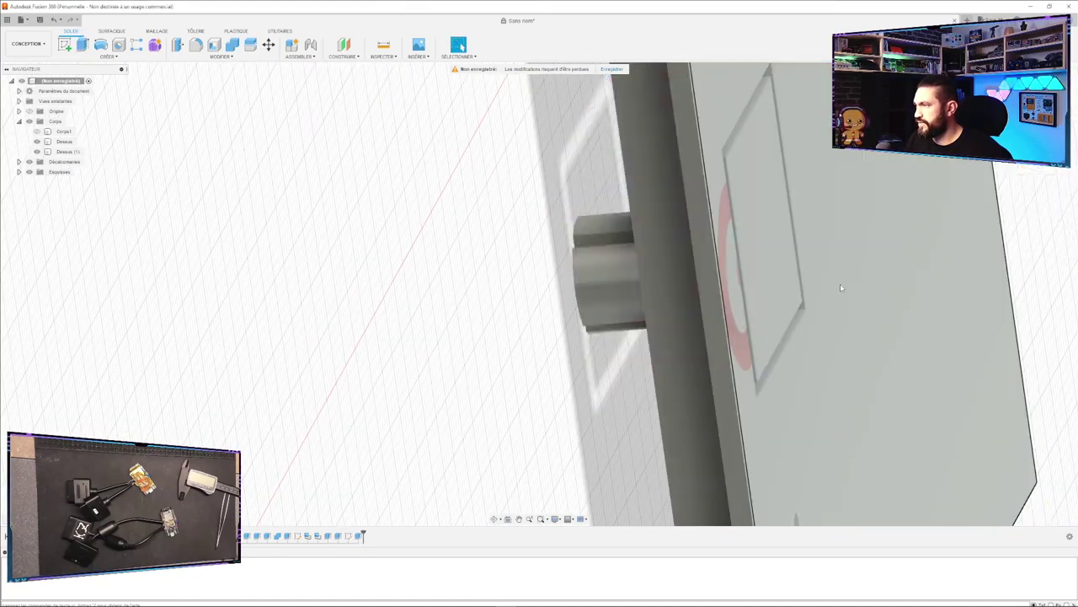
middle_click_drag(453, 308, 523, 315, "shift")
middle_click_drag(686, 270, 560, 268, "shift")
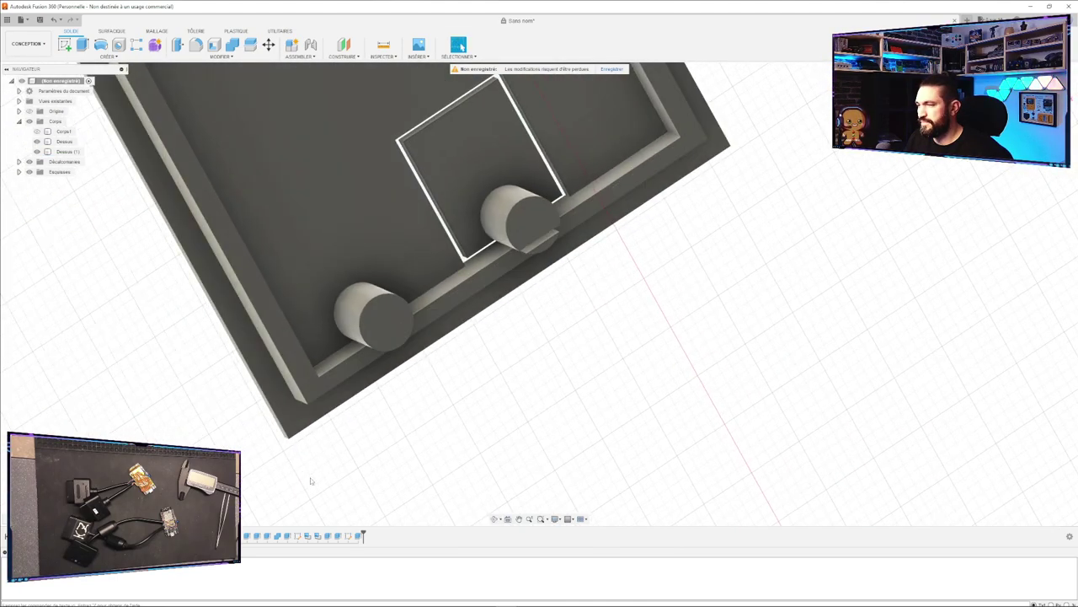
double_click(296, 536)
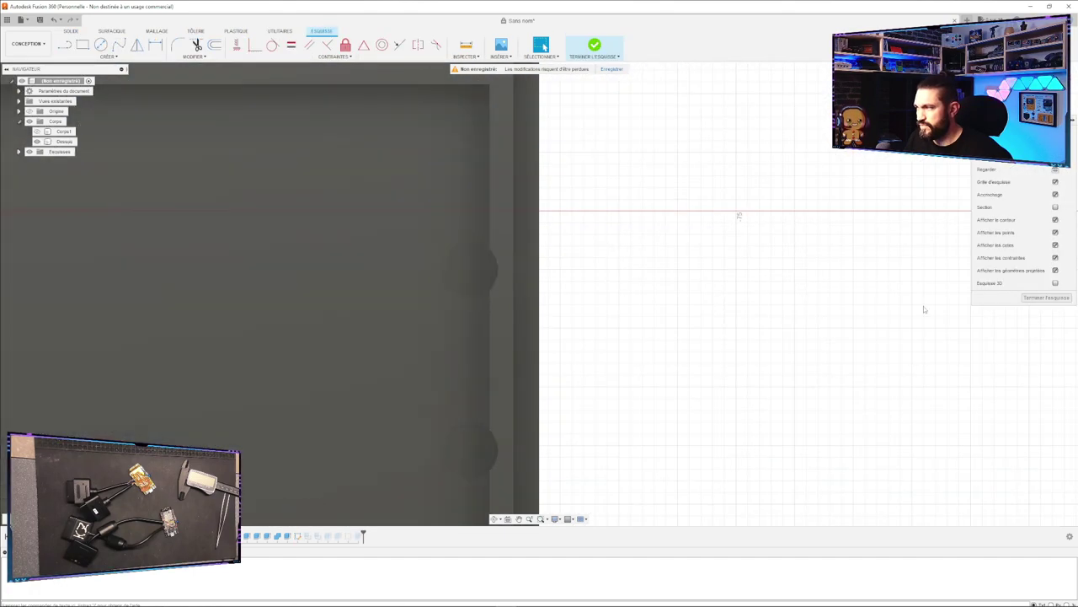
left_click(1045, 298)
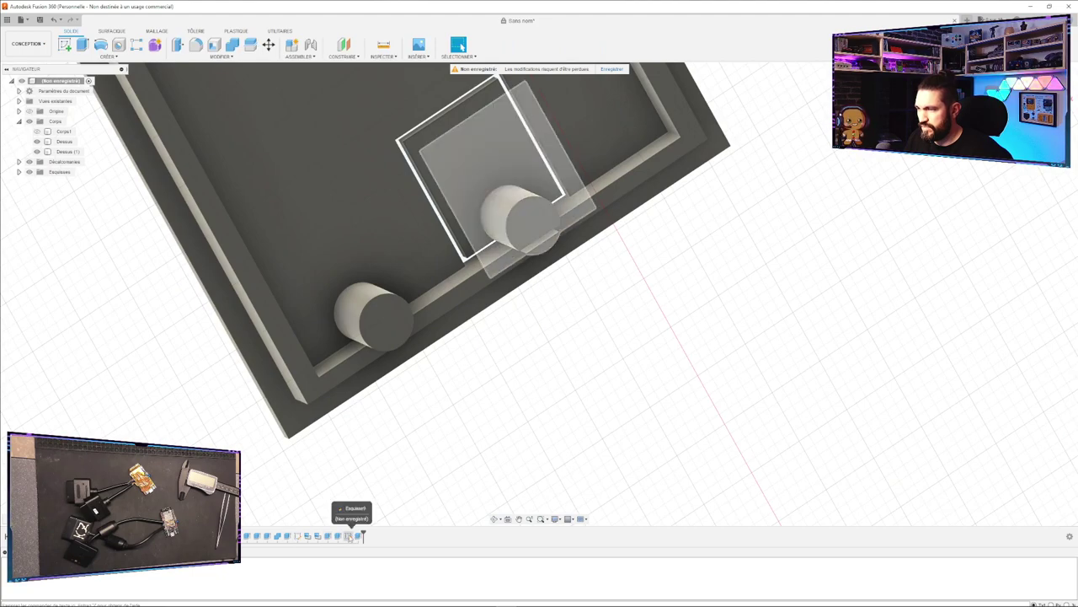
Open the sketch with the nested rectangles for editing.
double_click(350, 536)
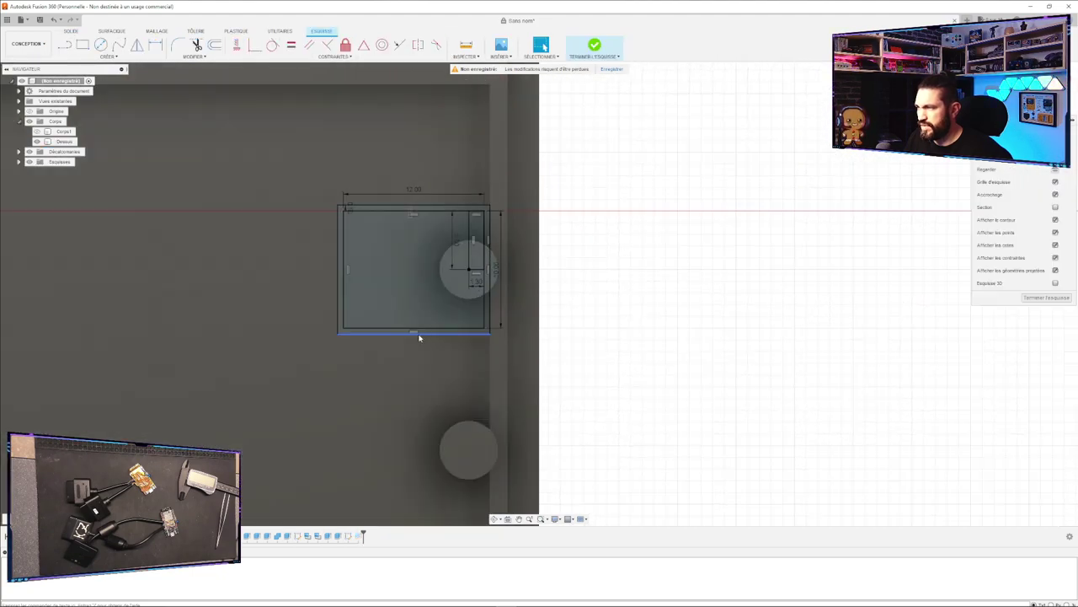
mouse_move(333, 200)
left_mouse_down()
mouse_move(457, 277)
mouse_move(505, 345)
left_mouse_up()
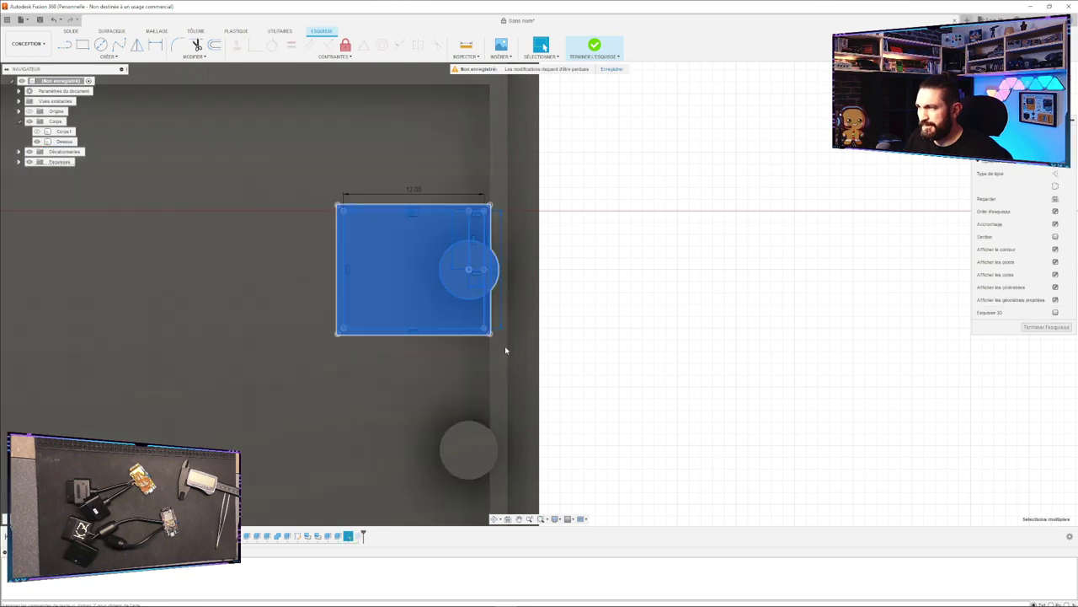
key("m")
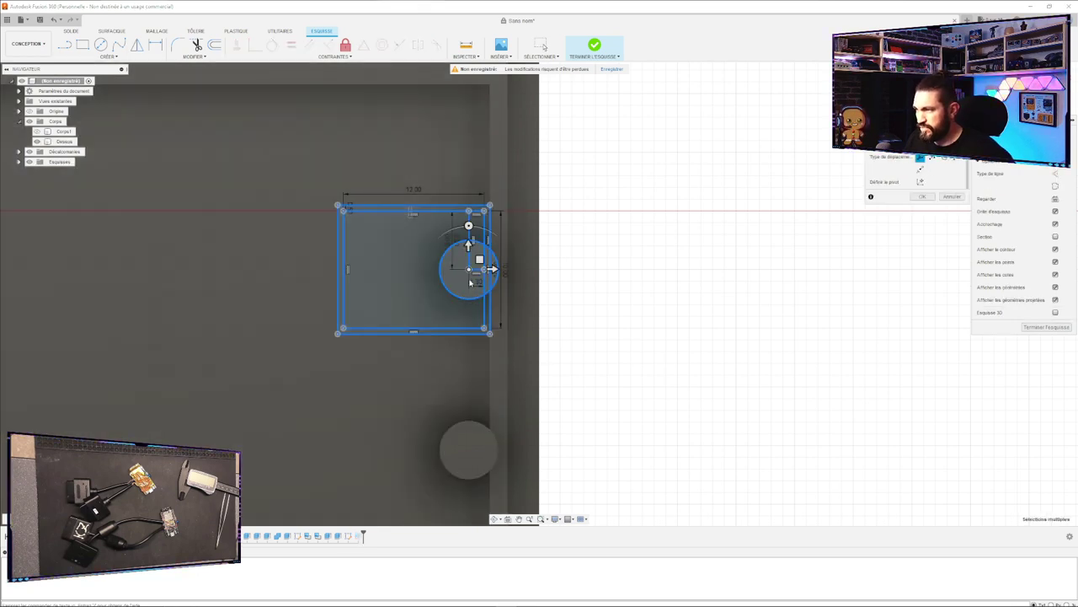
left_click_drag(476, 272, 475, 446)
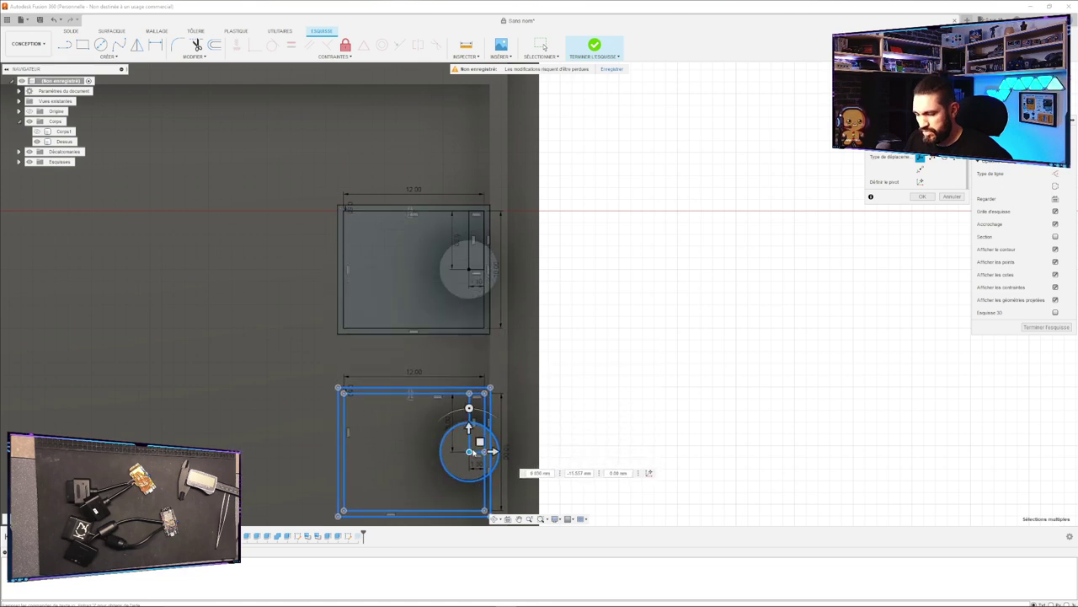
key("Escape")
Move a copy of the nested rectangles and button circle -15.40 mm along Y onto the lower button, and finish the sketch.
mouse_move(335, 187)
left_mouse_down()
mouse_move(517, 354)
mouse_move(508, 356)
left_mouse_up()
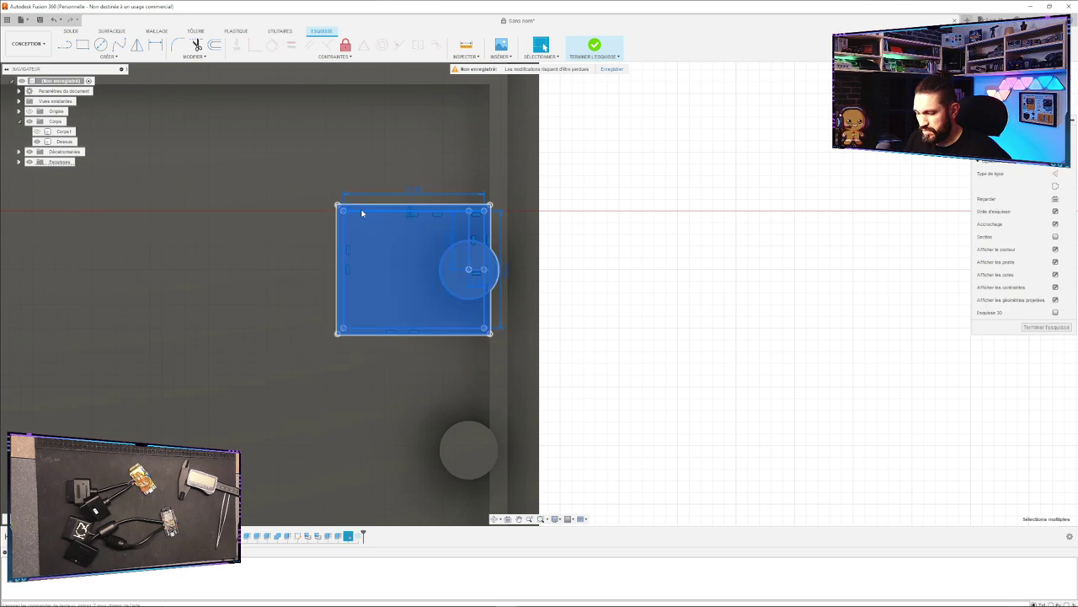
key("m")
left_click_drag(468, 244, 468, 432)
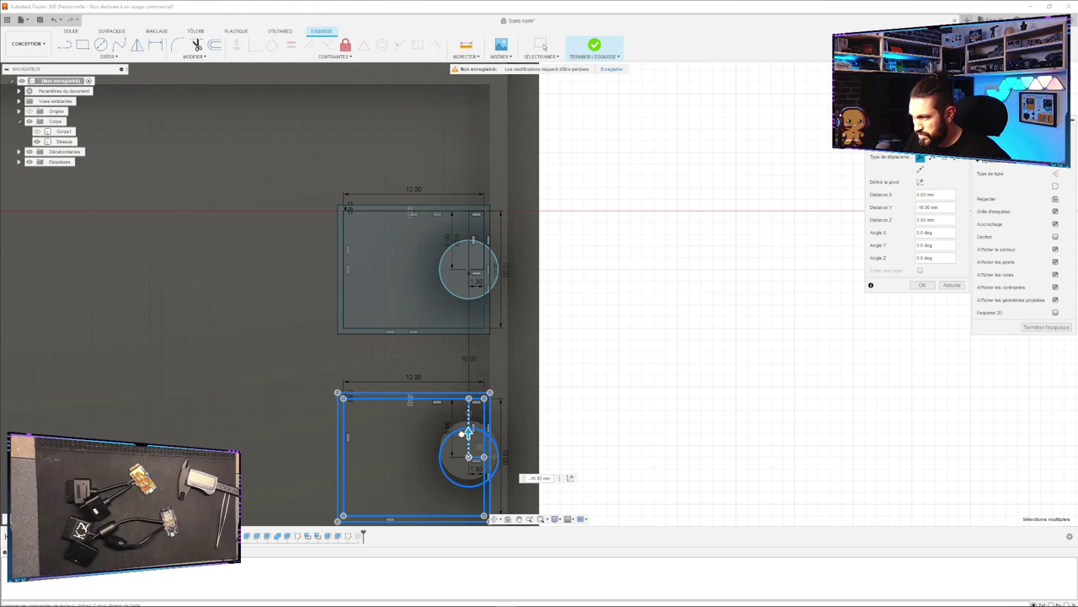
scroll(443, 473, "down", 3)
scroll(455, 452, "up", 9)
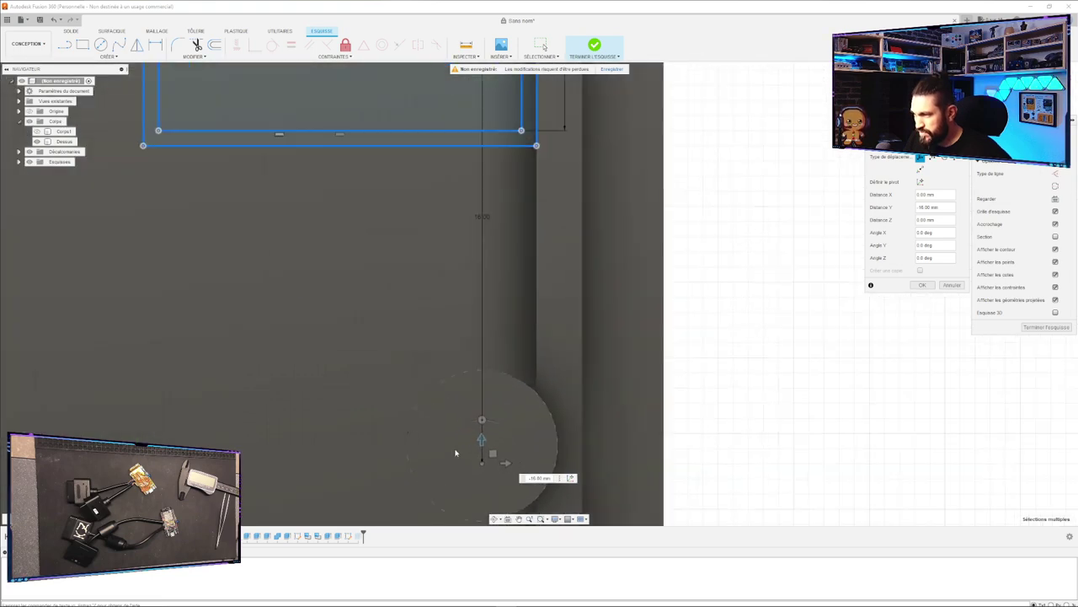
left_click_drag(489, 441, 488, 419)
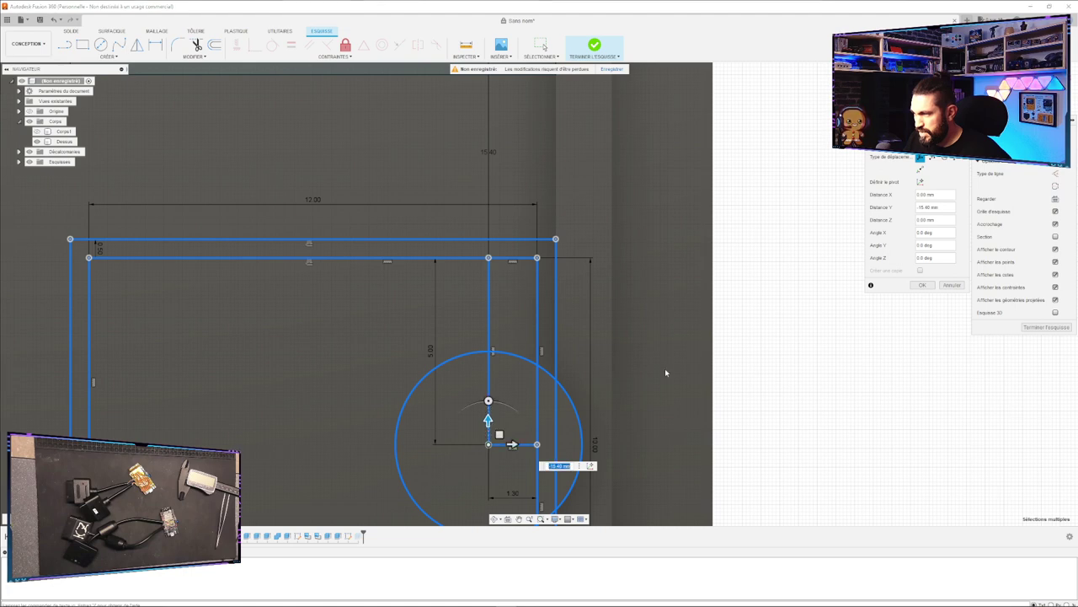
scroll(665, 368, "down", 5)
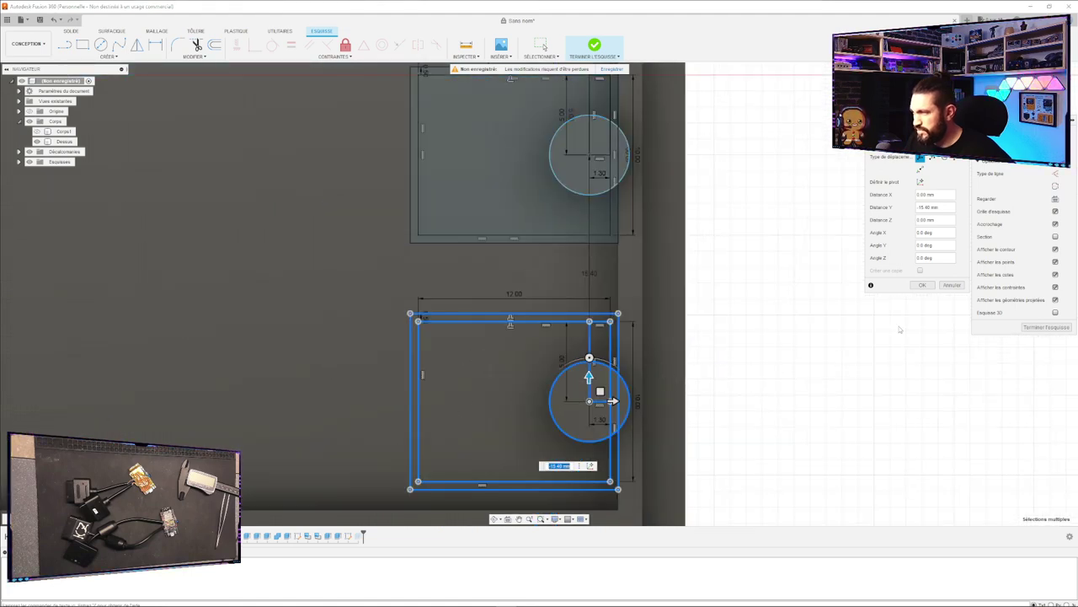
left_click(923, 285)
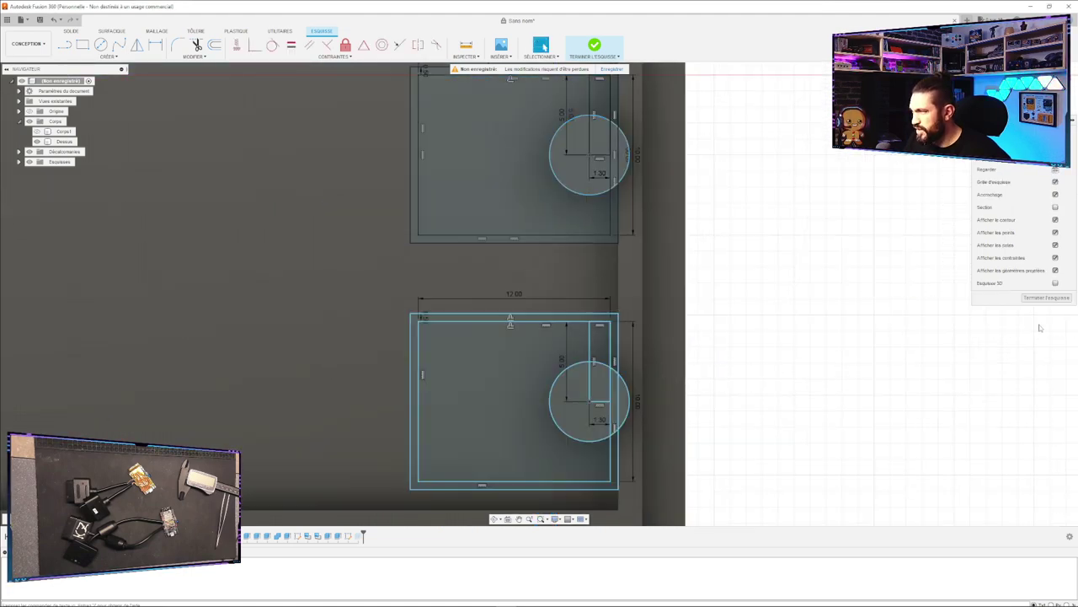
left_click(1047, 298)
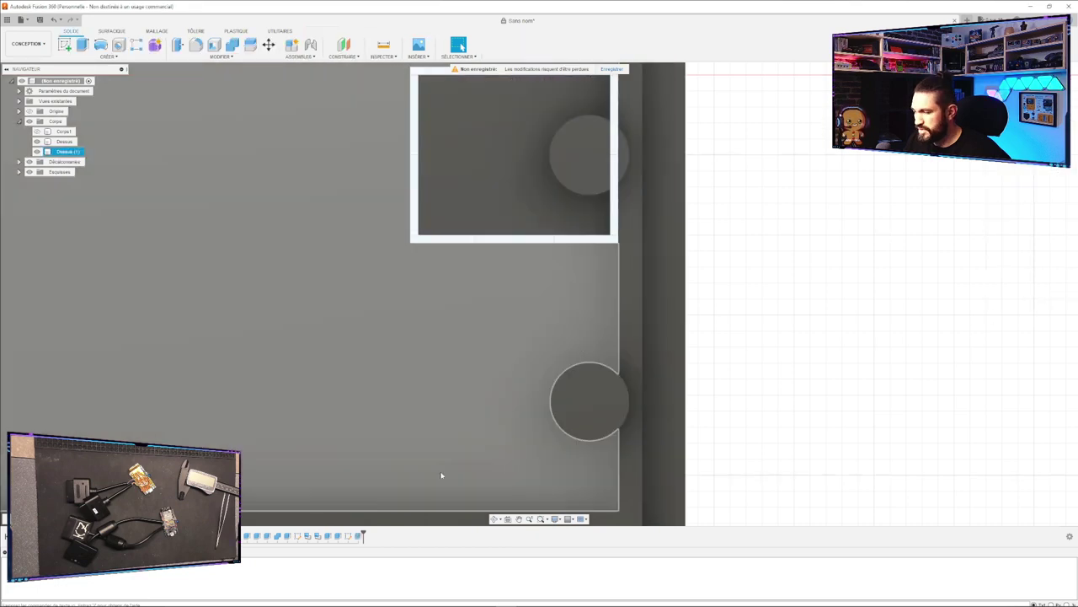
Extrude the narrow frames around both buttons as a cut with a distance of -11 mm.
key("e")
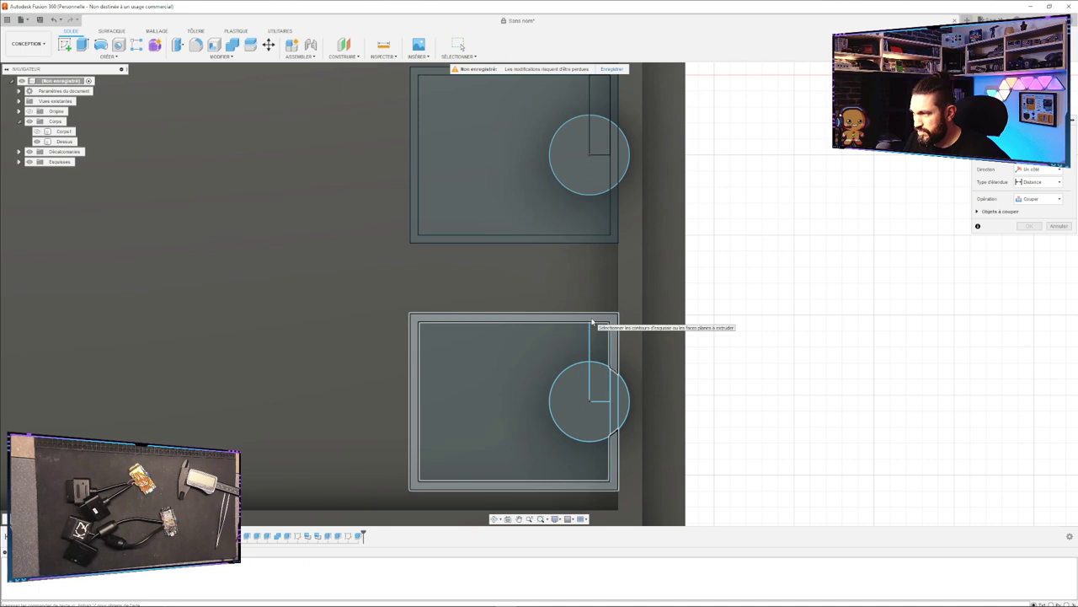
left_click(592, 321)
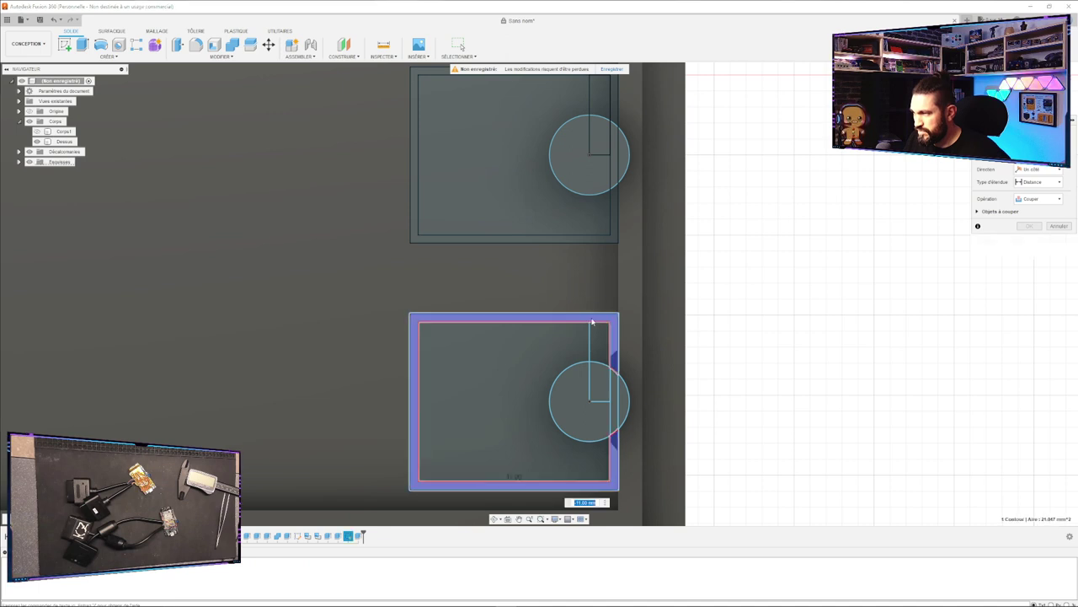
left_click(608, 242)
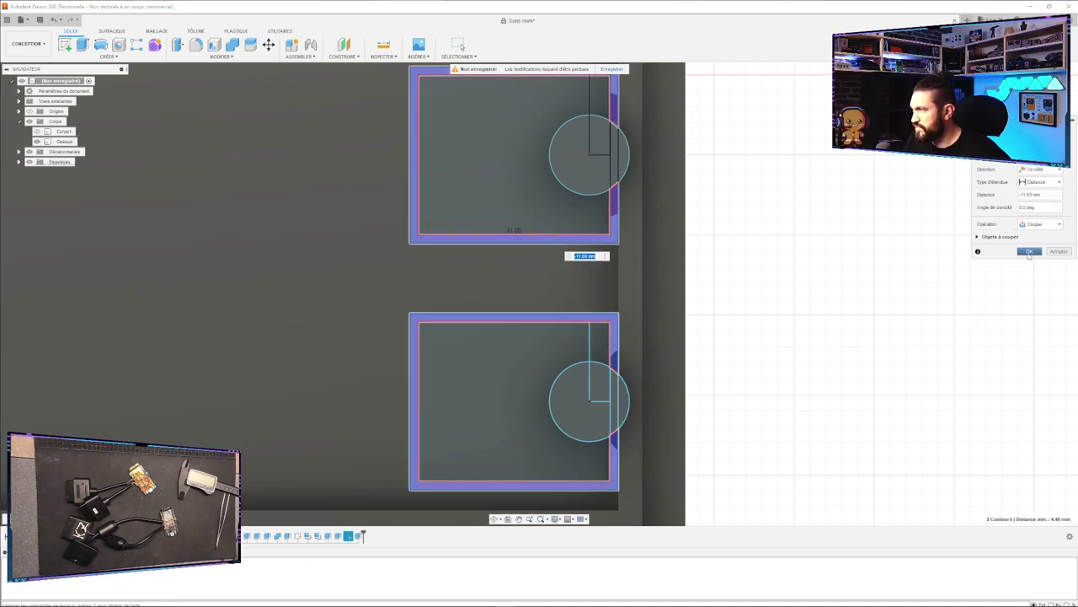
left_click(1030, 252)
mouse_move(753, 335)
middle_mouse_down("shift")
mouse_move(761, 373)
mouse_move(737, 422)
mouse_move(742, 463)
mouse_move(722, 429)
mouse_move(745, 366)
middle_mouse_up("shift")
left_click(637, 474)
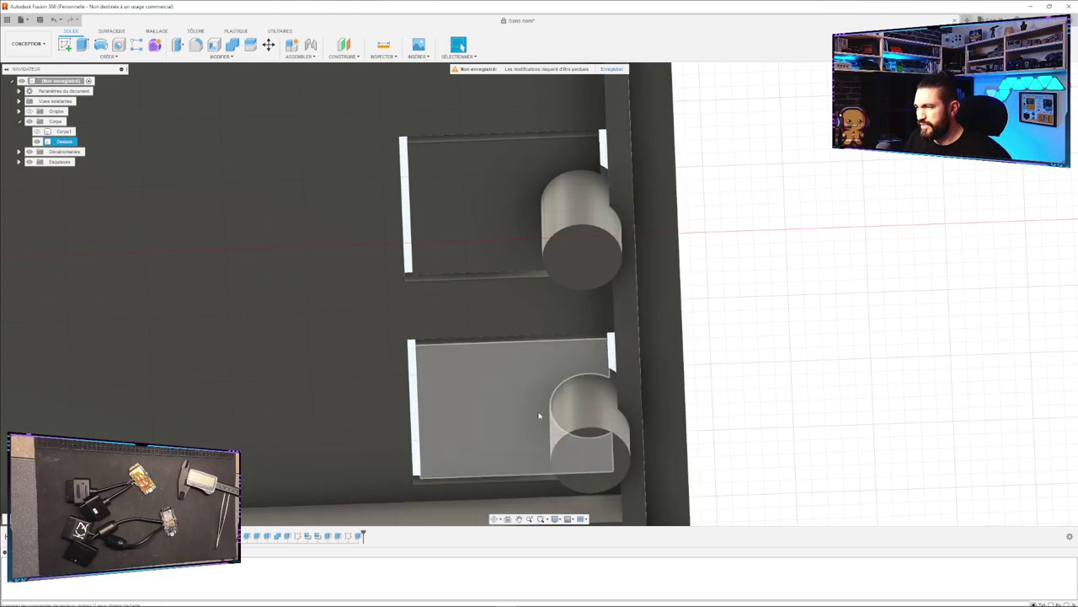
Edit the frame cut to extend symmetrically and include the frame segments that cross both button posts.
double_click(358, 537)
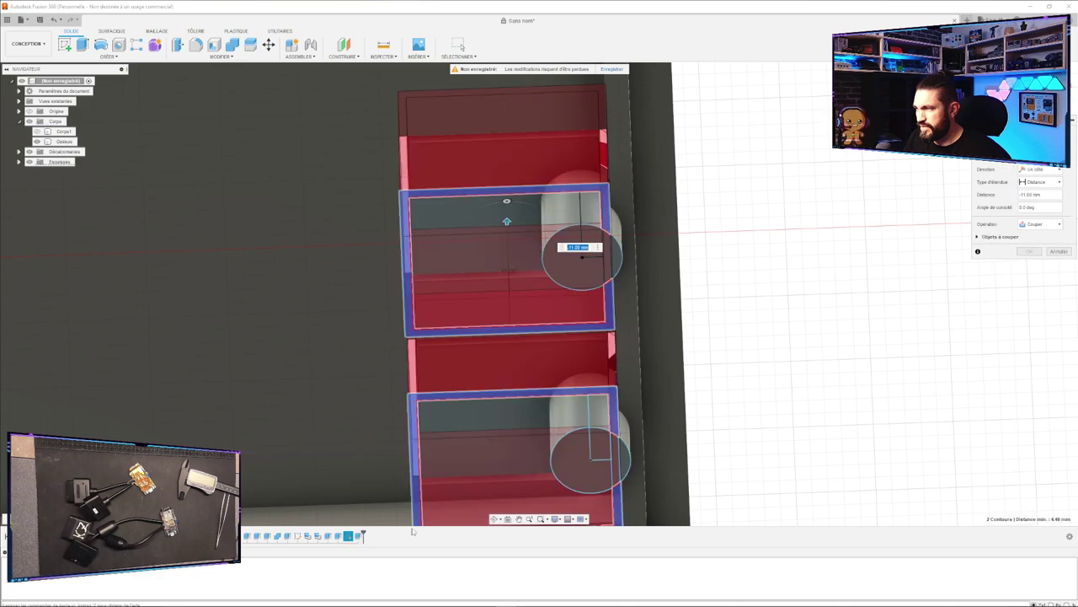
left_click(1049, 170)
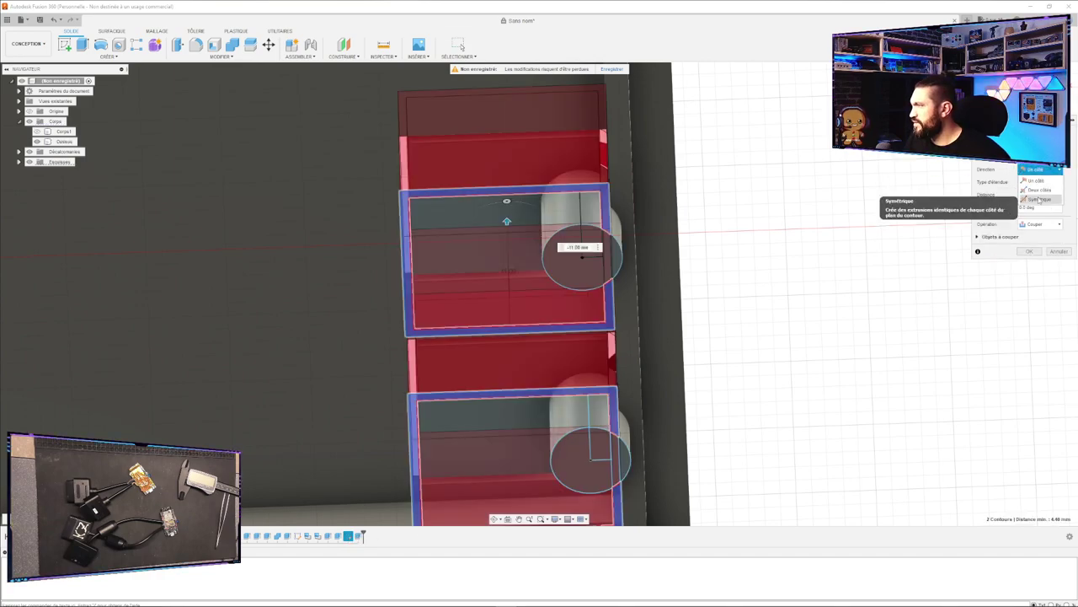
left_click(1036, 194)
middle_click_drag(944, 240, 593, 404, "shift")
middle_click_drag(732, 70, 861, 218, "shift")
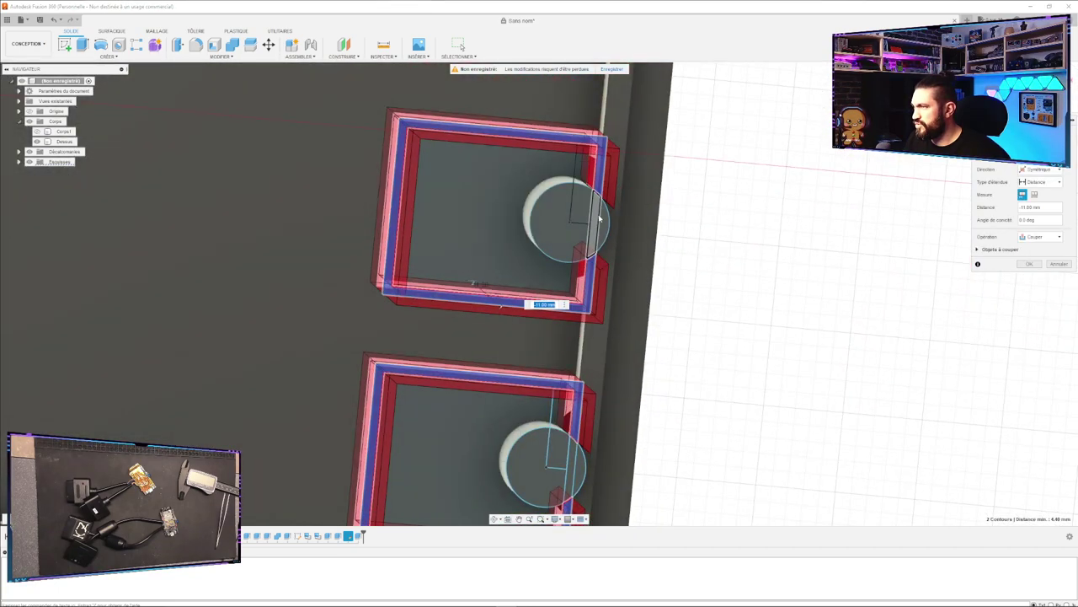
left_click(573, 460)
left_click(1029, 265)
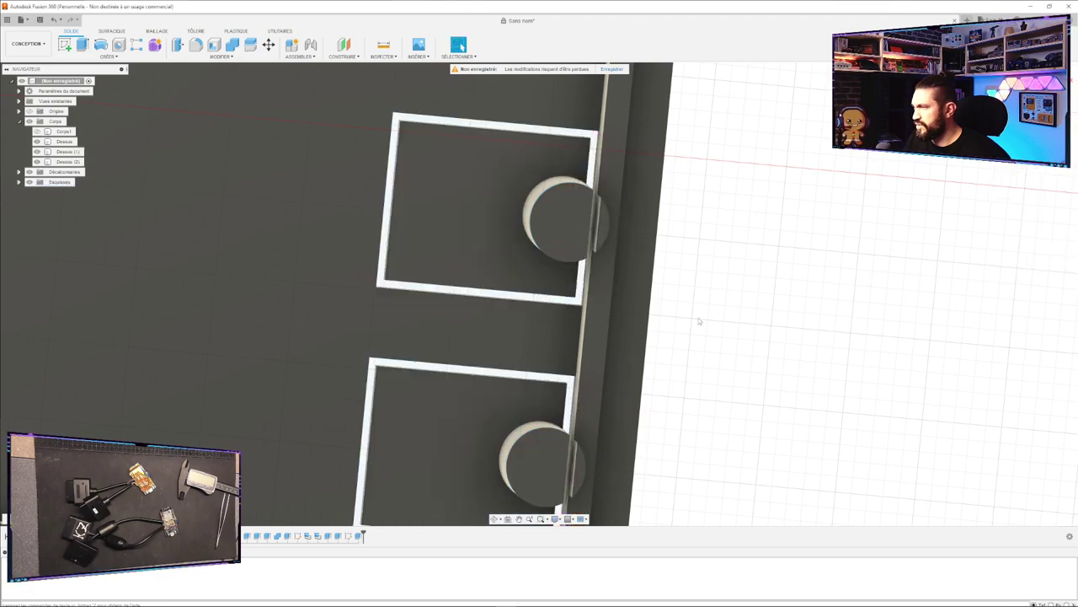
Cut away the thin leftover slivers beside both button posts by extruding their end faces -3 mm.
middle_click_drag(718, 444, 707, 352, "shift")
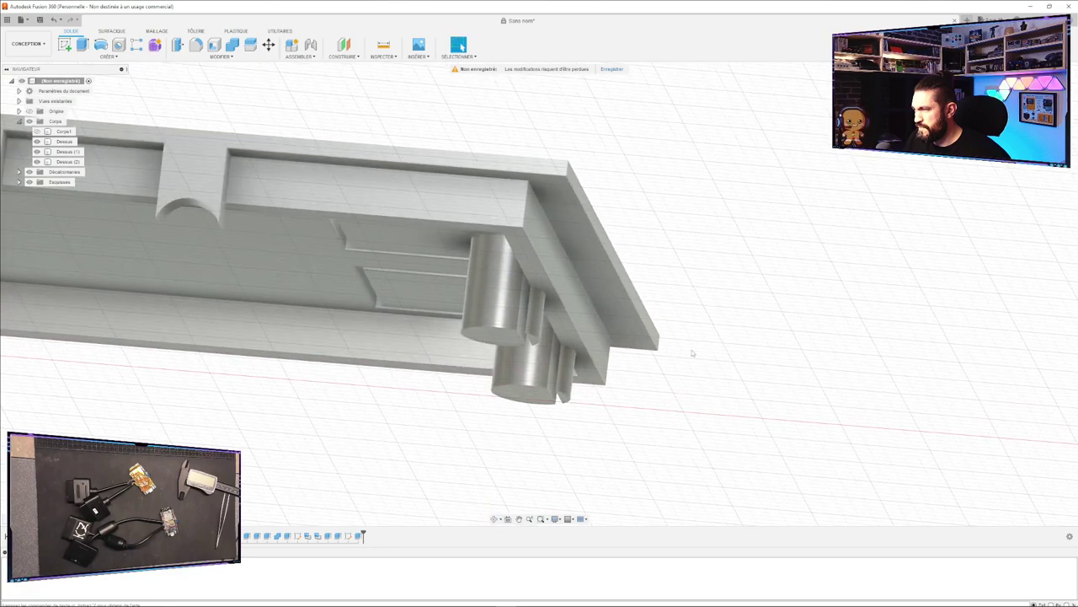
left_click(533, 335)
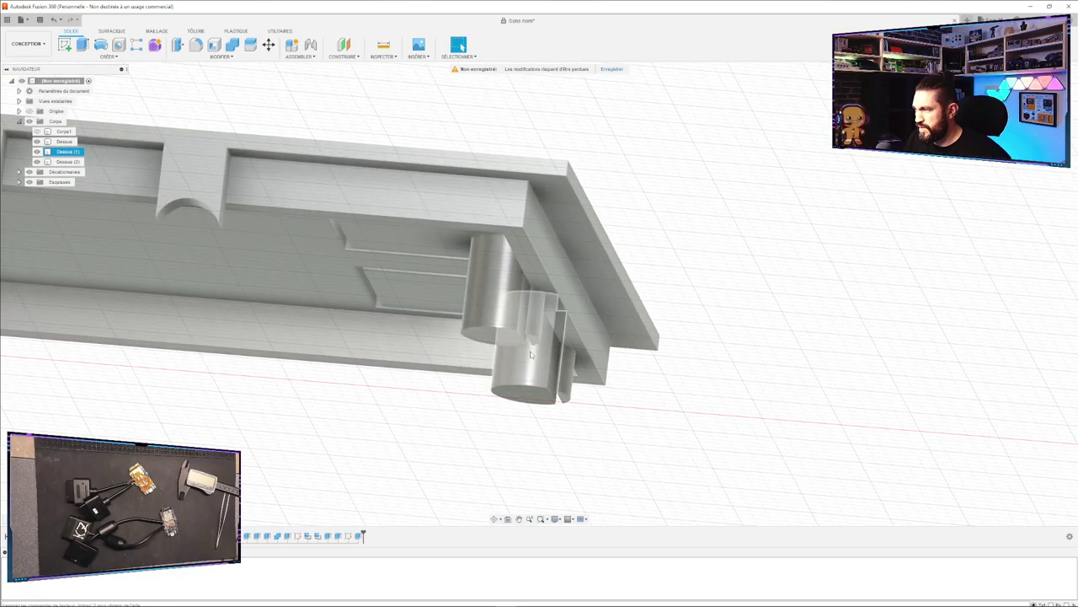
left_click(563, 397, "shift")
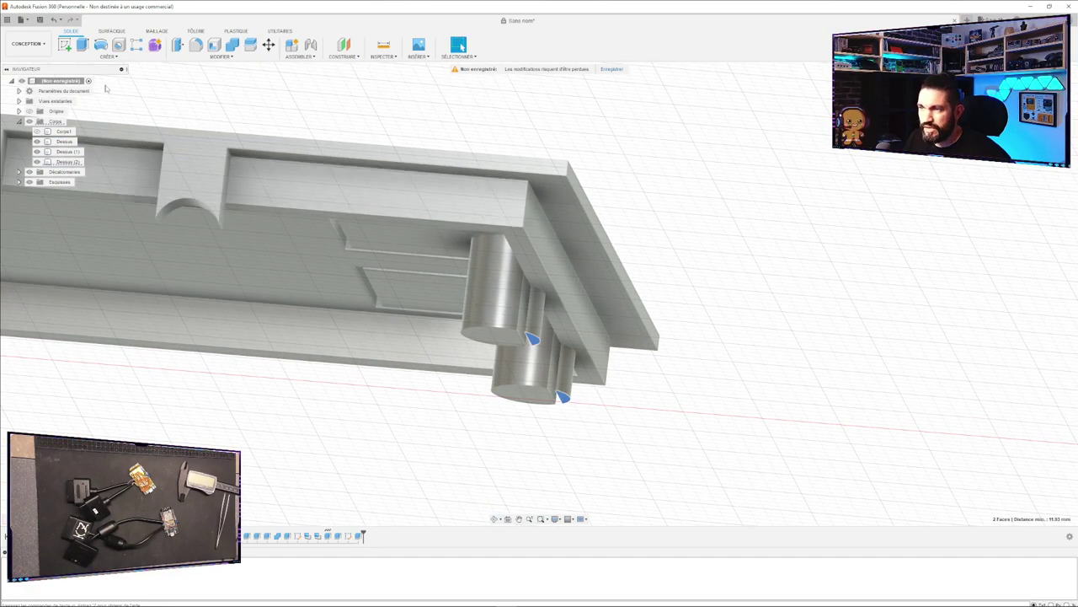
key("e")
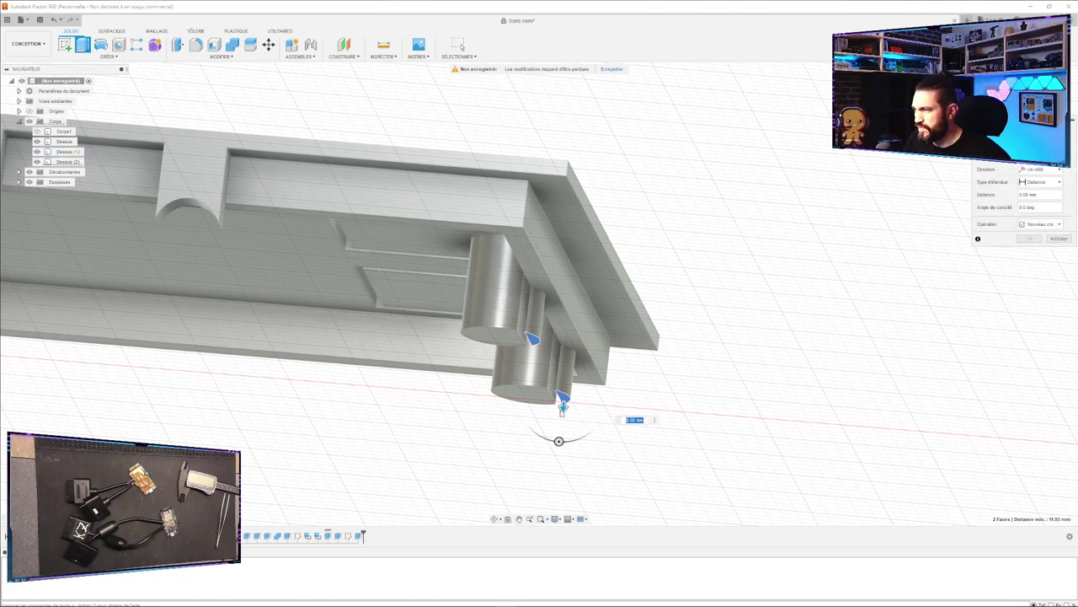
left_click_drag(563, 406, 571, 354)
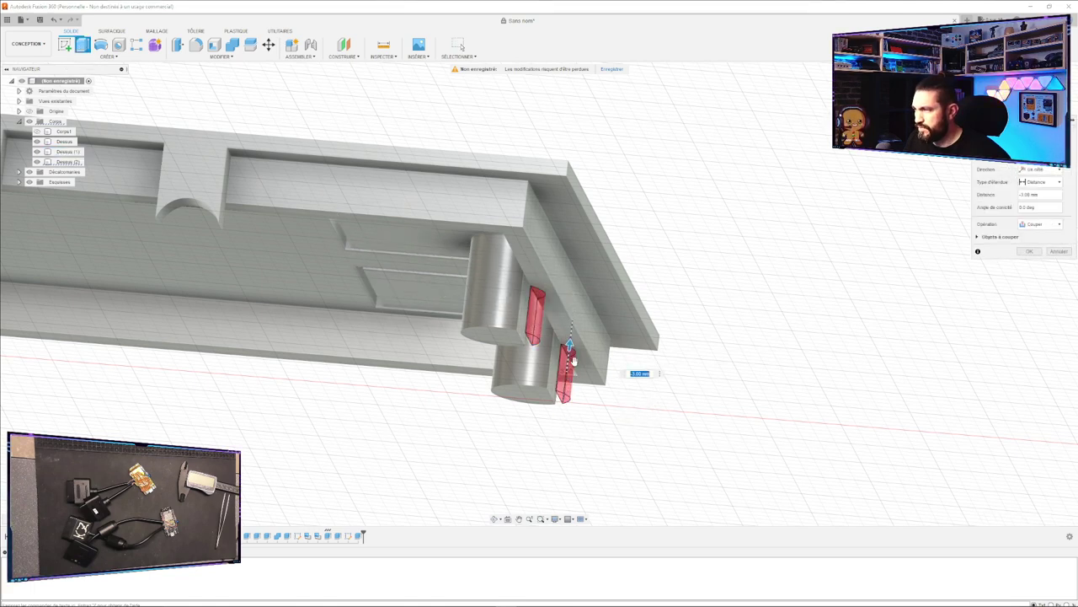
left_click(1033, 254)
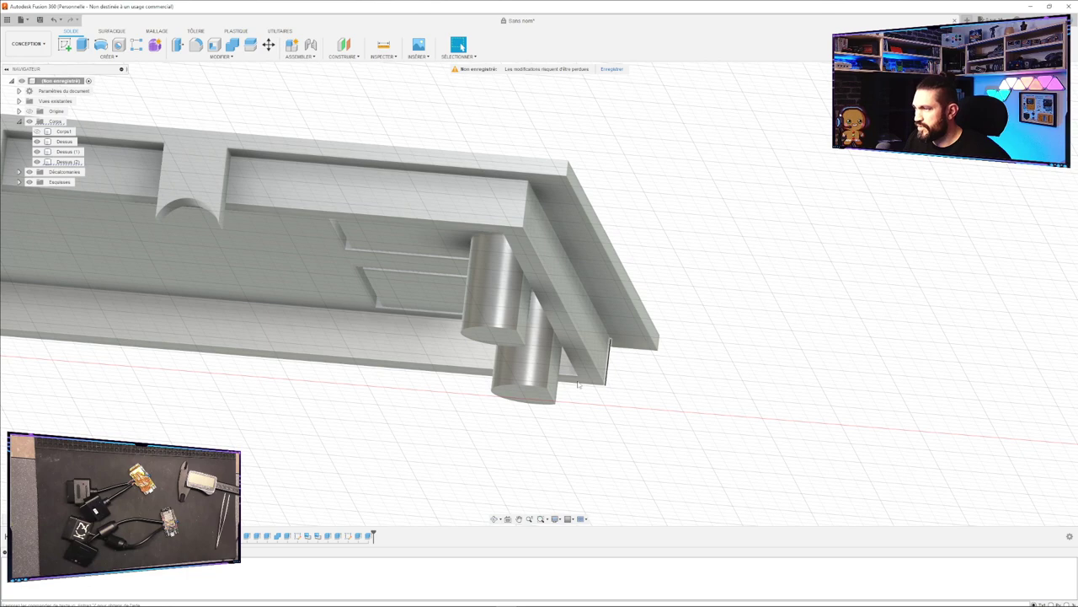
Start a sketch on the button posts' end faces and draw a circle over the upper post, matching its round outline.
middle_click_drag(578, 462, 518, 410, "shift")
middle_click_drag(476, 156, 539, 375, "shift")
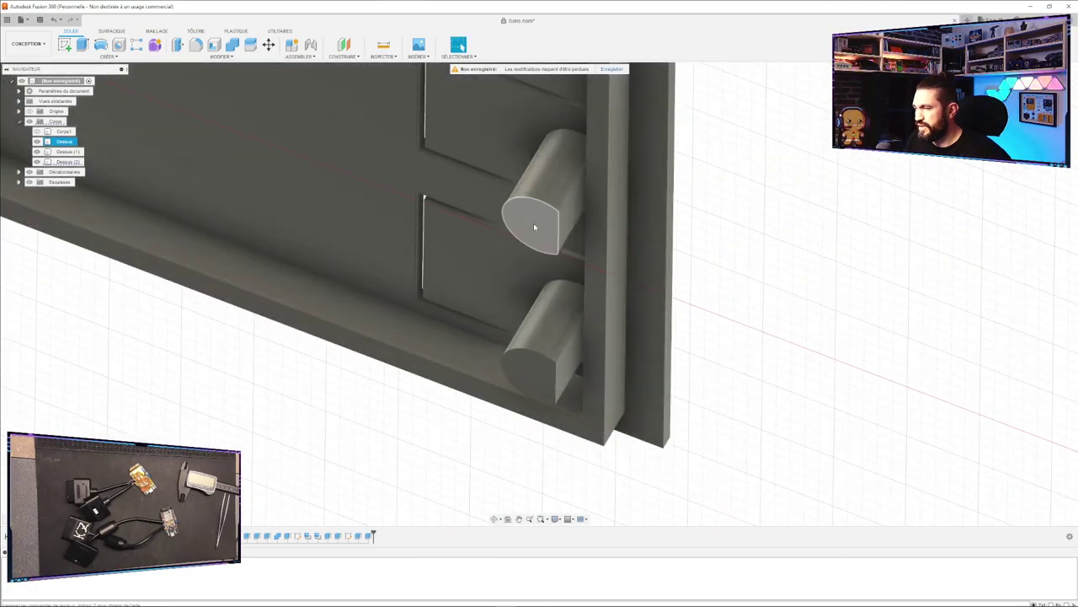
left_click(537, 223)
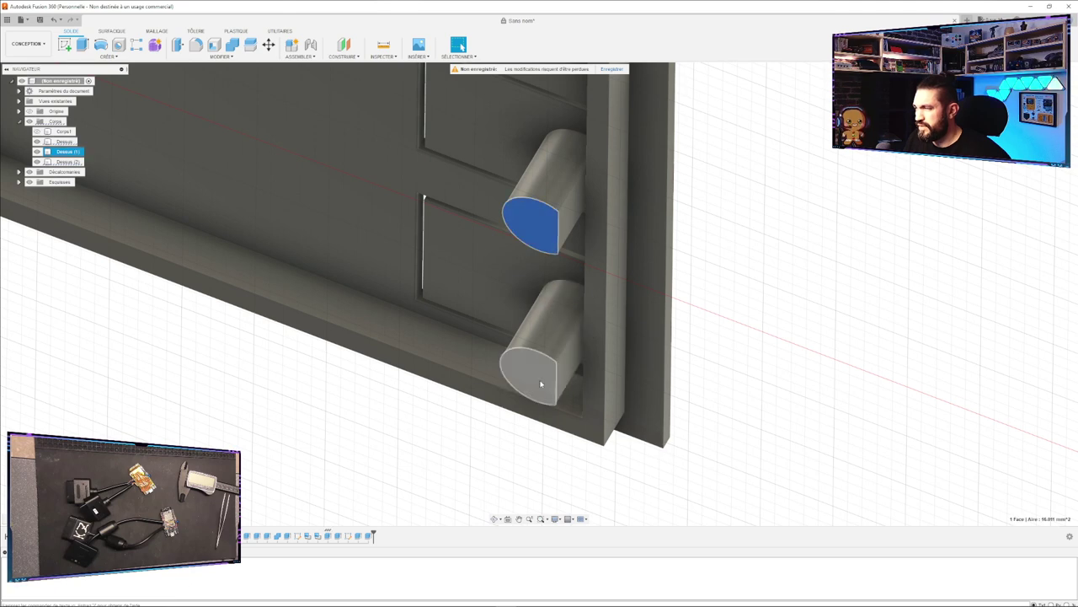
left_click(540, 384, "ctrl")
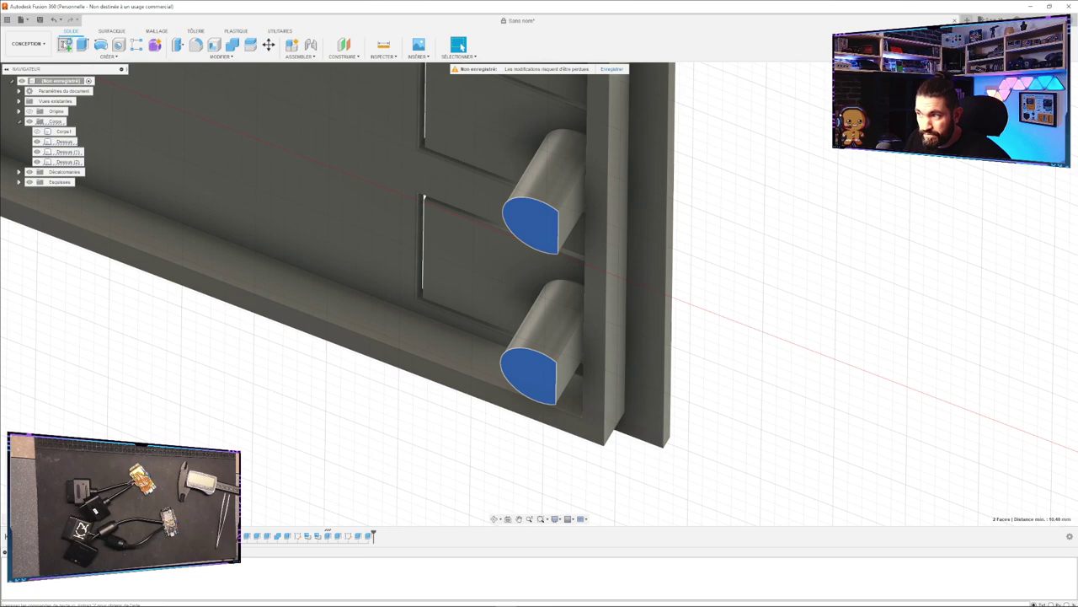
left_click(65, 45)
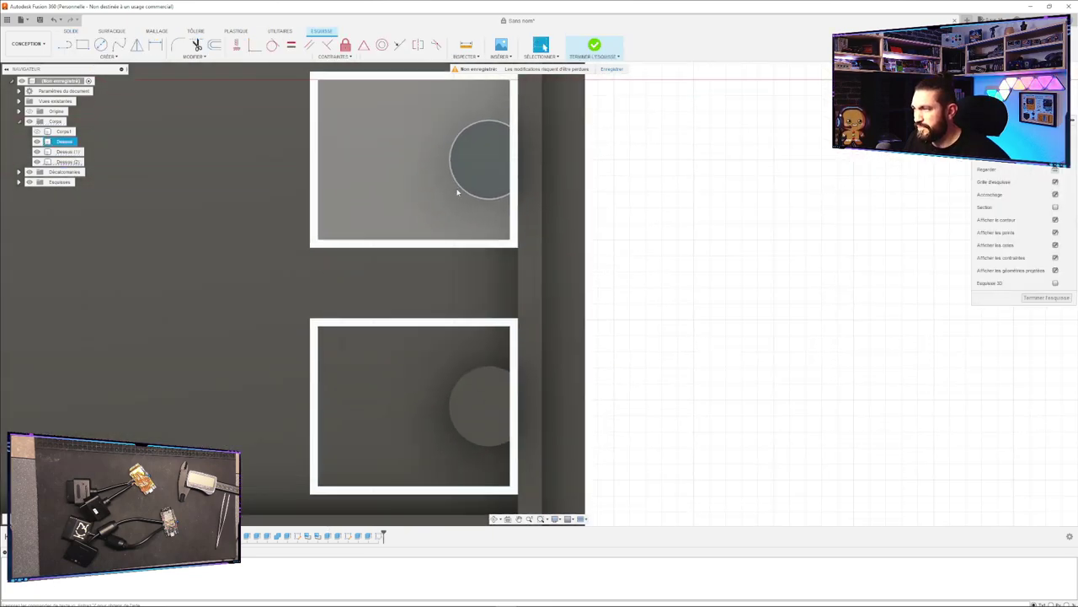
key("c")
left_click(491, 162)
left_click(507, 126)
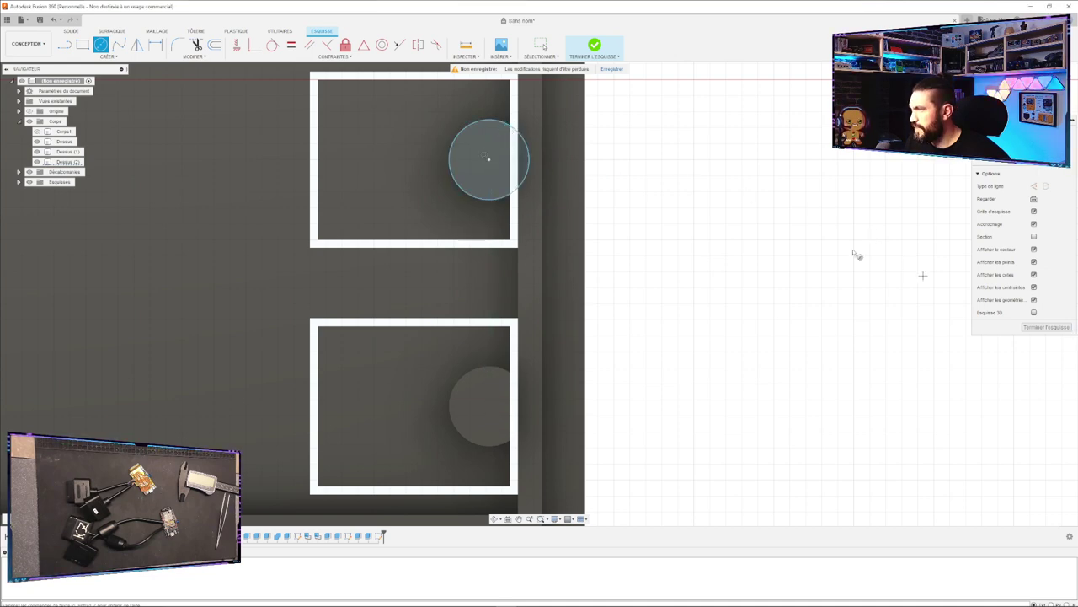
key("Escape")
left_click_drag(440, 104, 557, 207)
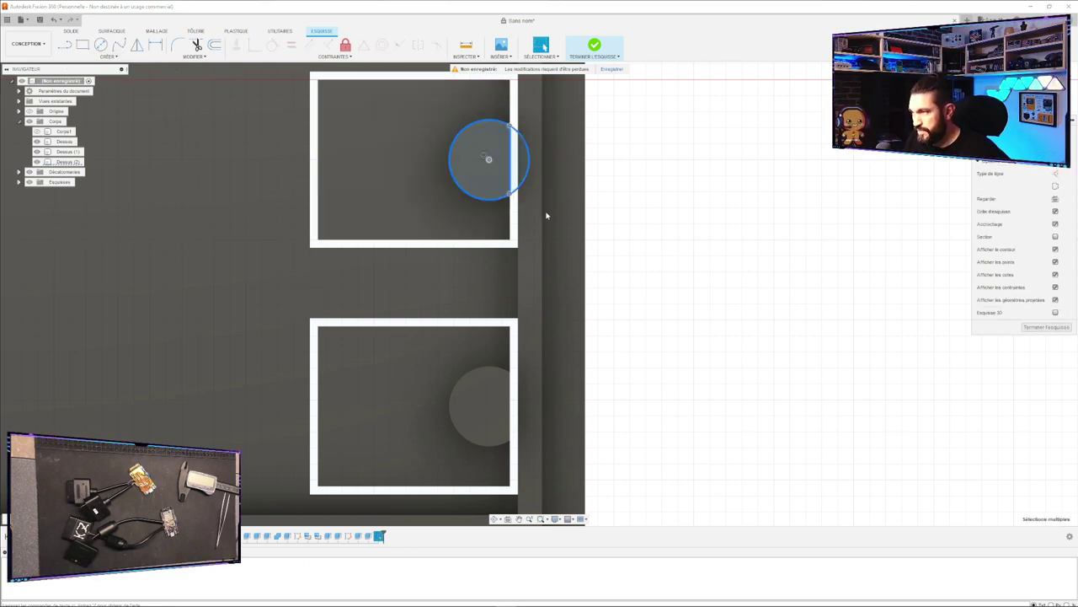
key("m")
left_click_drag(509, 133, 511, 392)
scroll(507, 395, "down", 3)
scroll(507, 396, "up", 3)
scroll(505, 396, "up", 2)
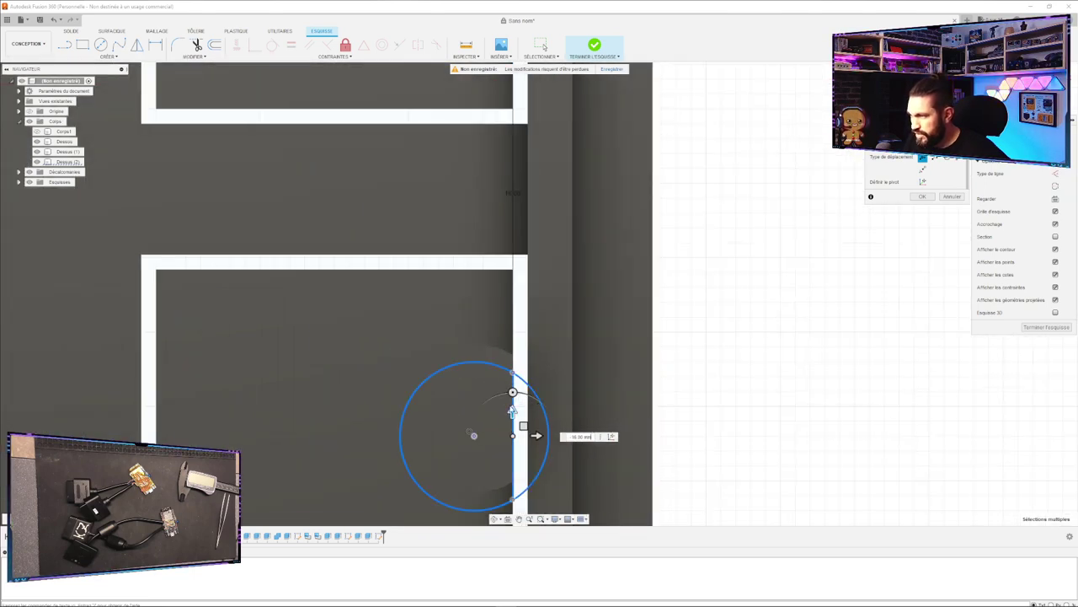
left_click_drag(511, 411, 512, 396)
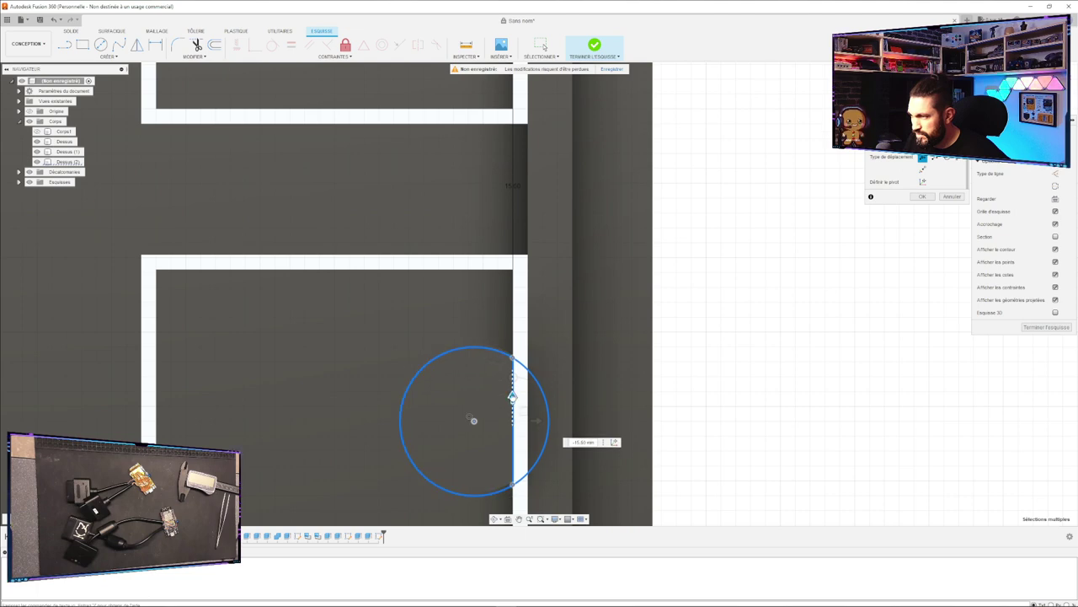
scroll(512, 396, "up", 3)
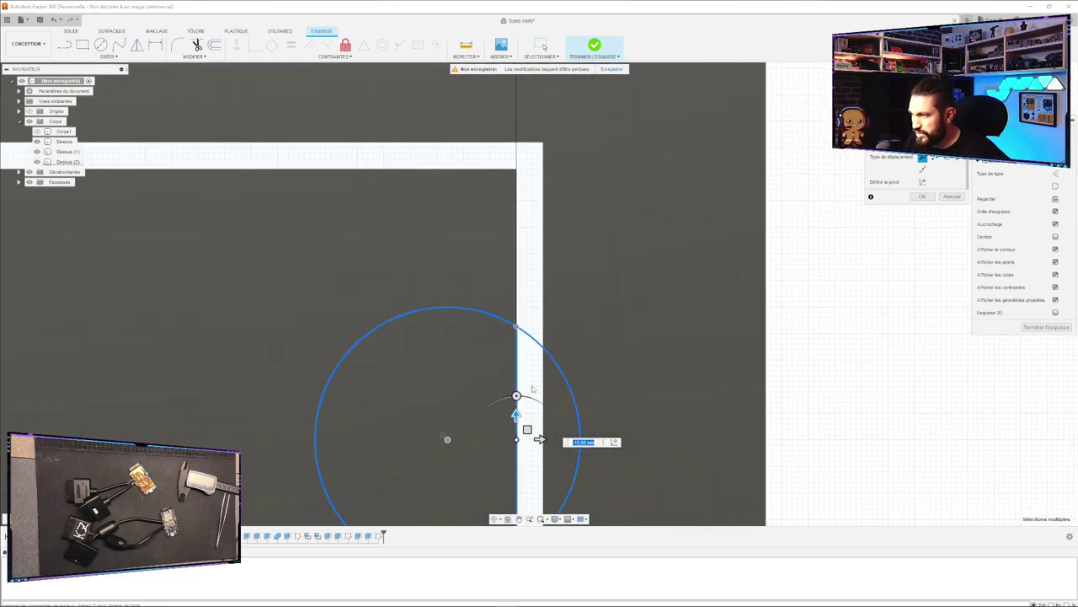
scroll(523, 371, "up", 1)
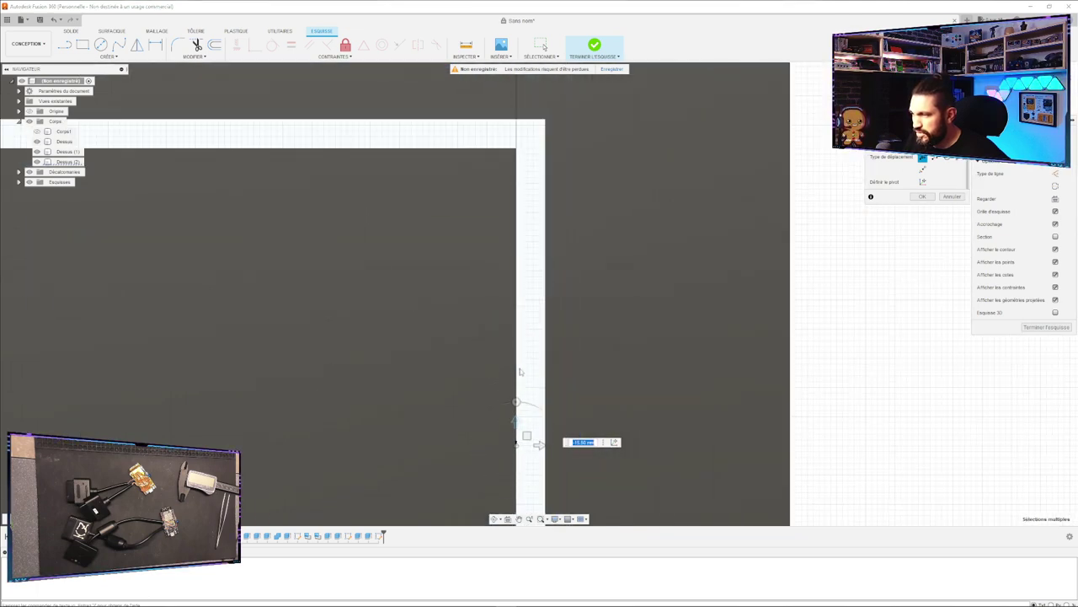
left_click_drag(516, 421, 516, 421)
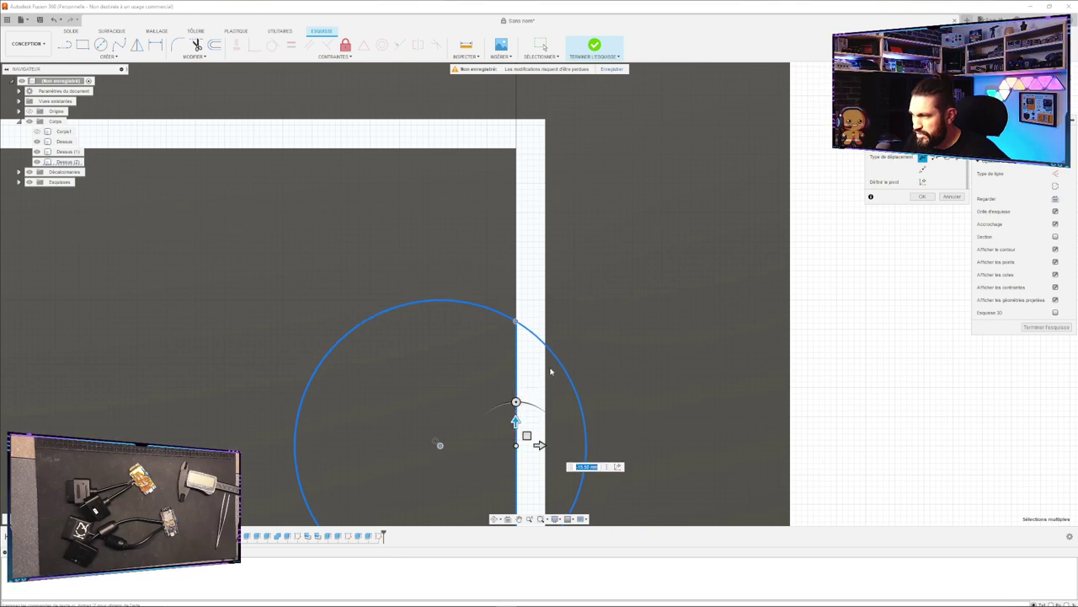
scroll(551, 371, "down", 3)
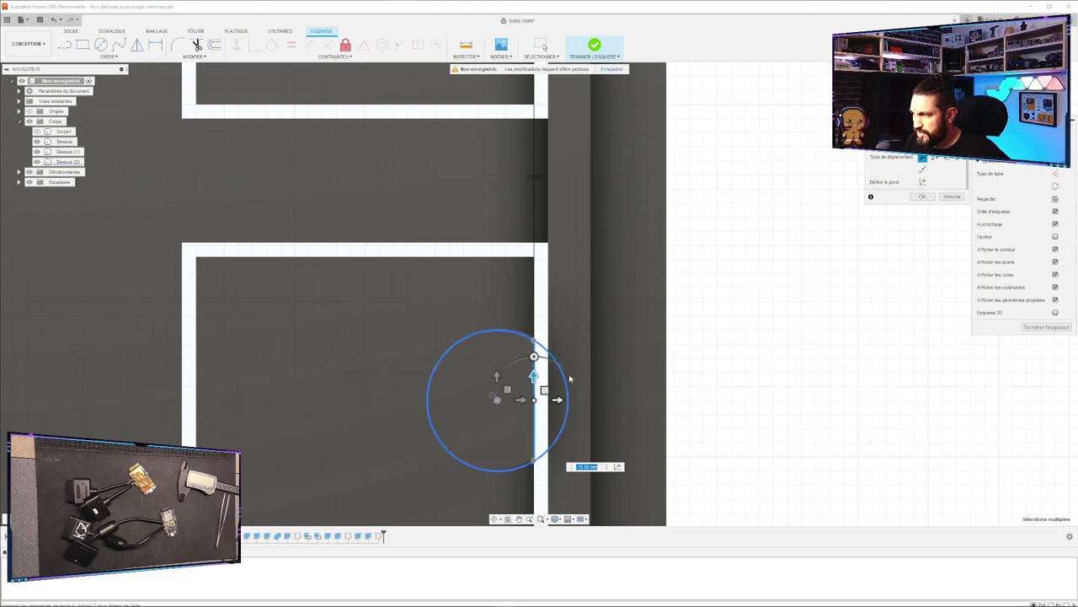
mouse_move(767, 405)
middle_mouse_down("shift")
mouse_move(698, 398)
mouse_move(766, 396)
middle_mouse_up("shift")
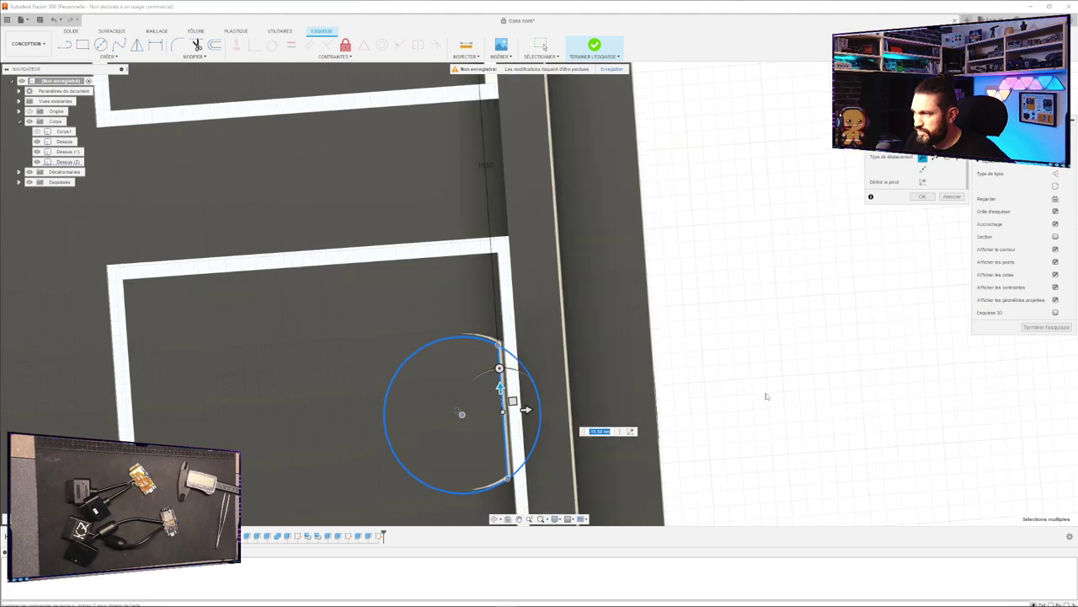
scroll(779, 383, "down", 2)
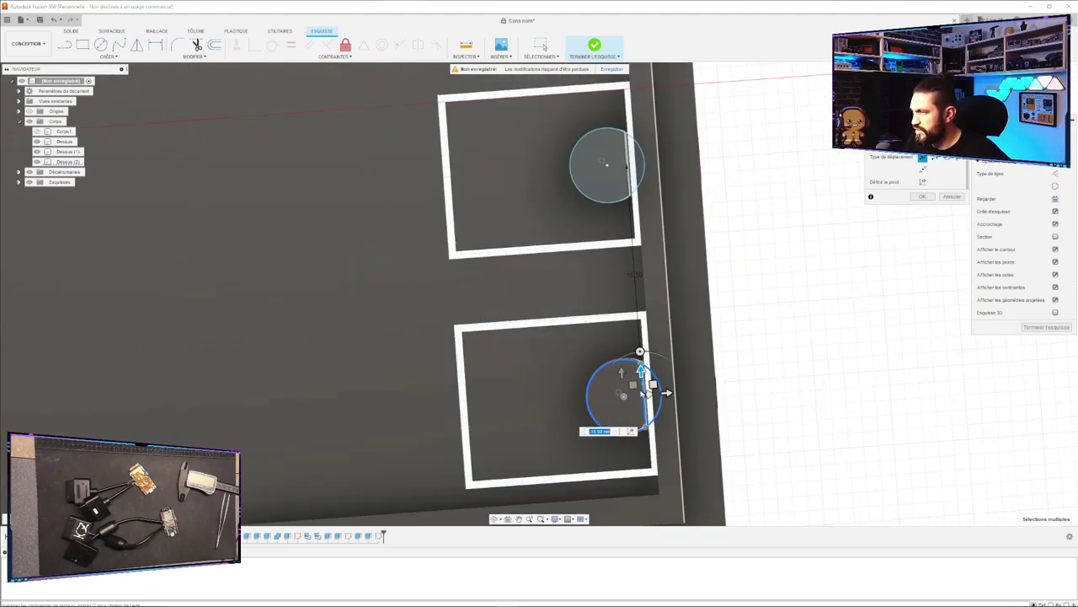
left_click(952, 197)
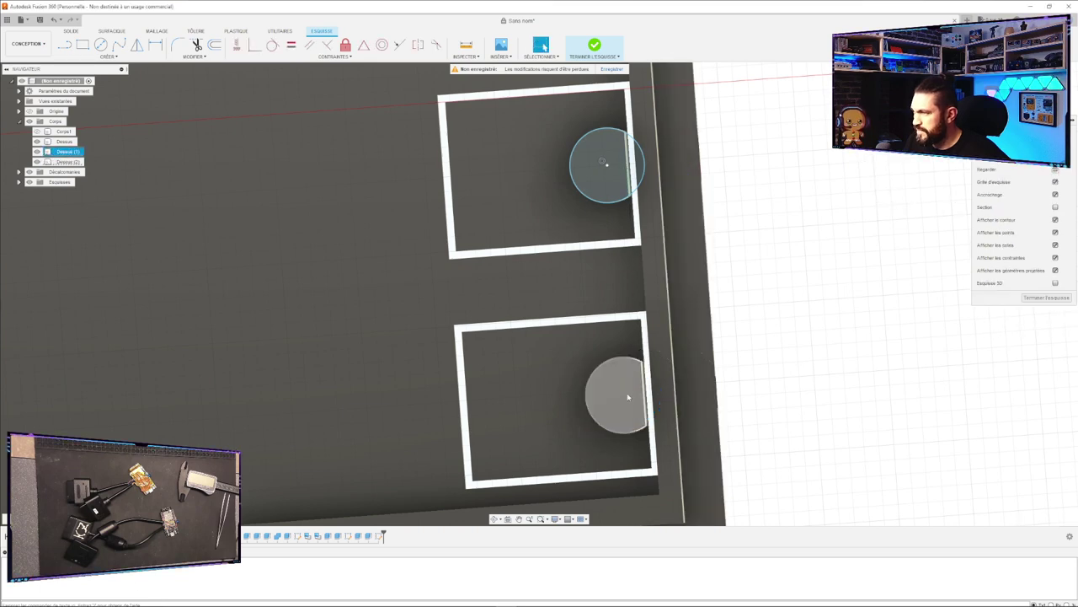
key("c")
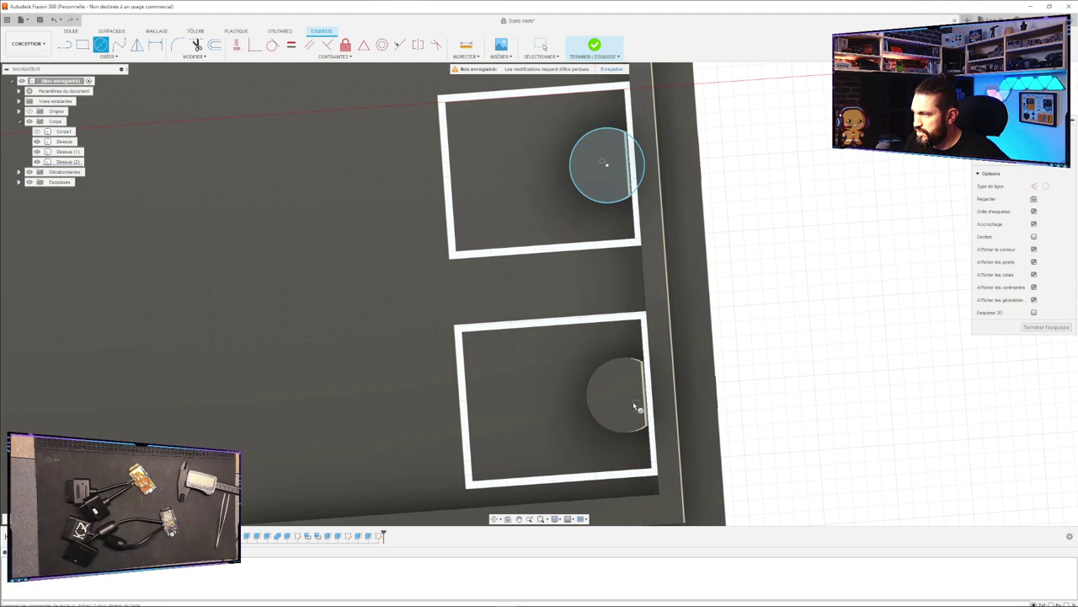
key("Escape")
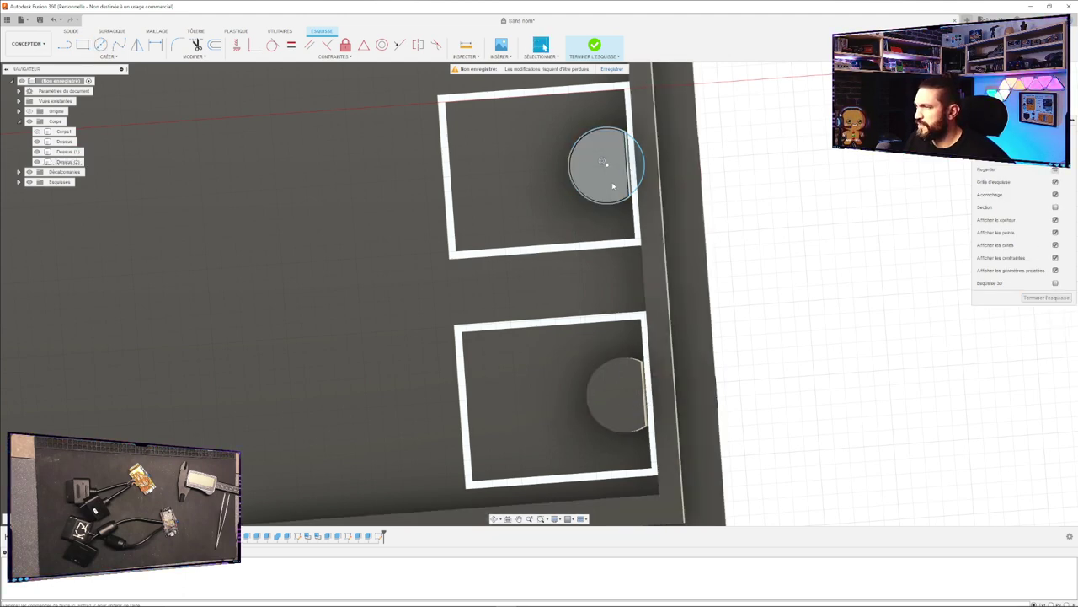
Finish the sketch and measure the distance between the rounded side faces of the two button posts.
left_click_drag(542, 104, 652, 234)
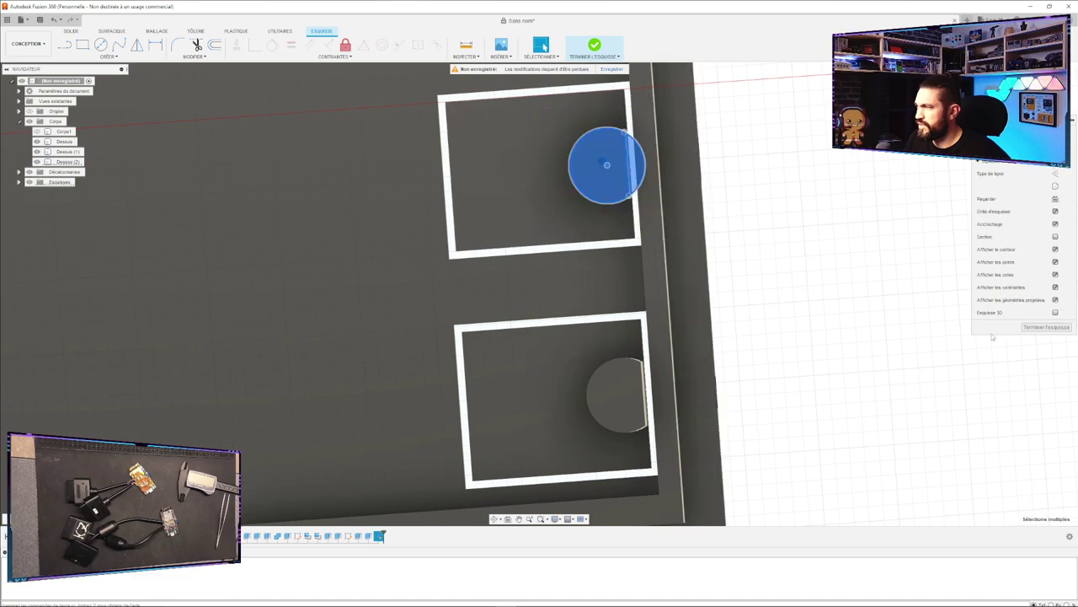
left_click(1044, 329)
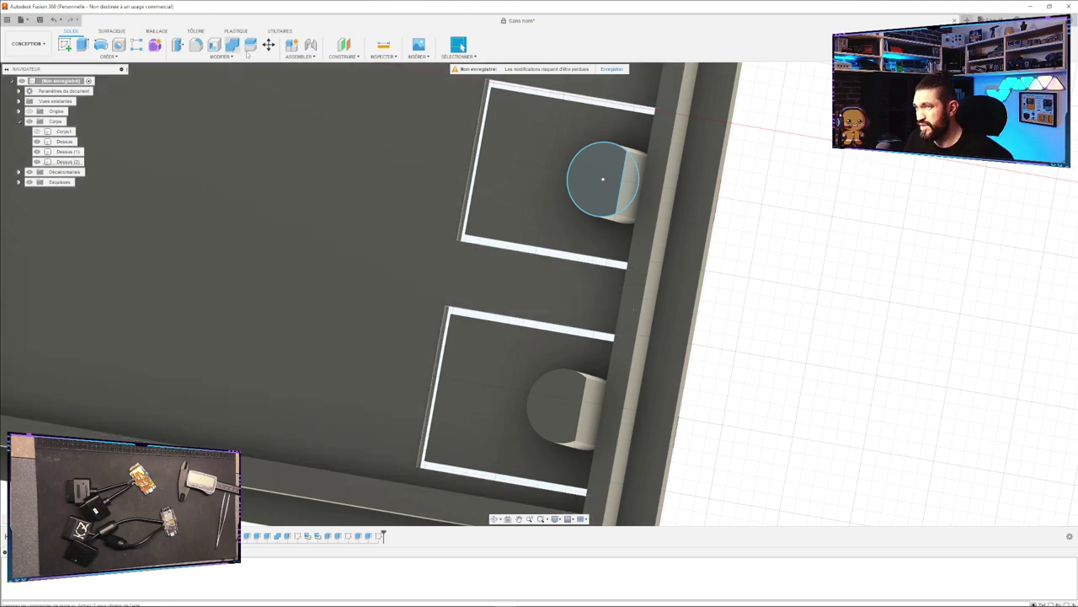
left_click(386, 56)
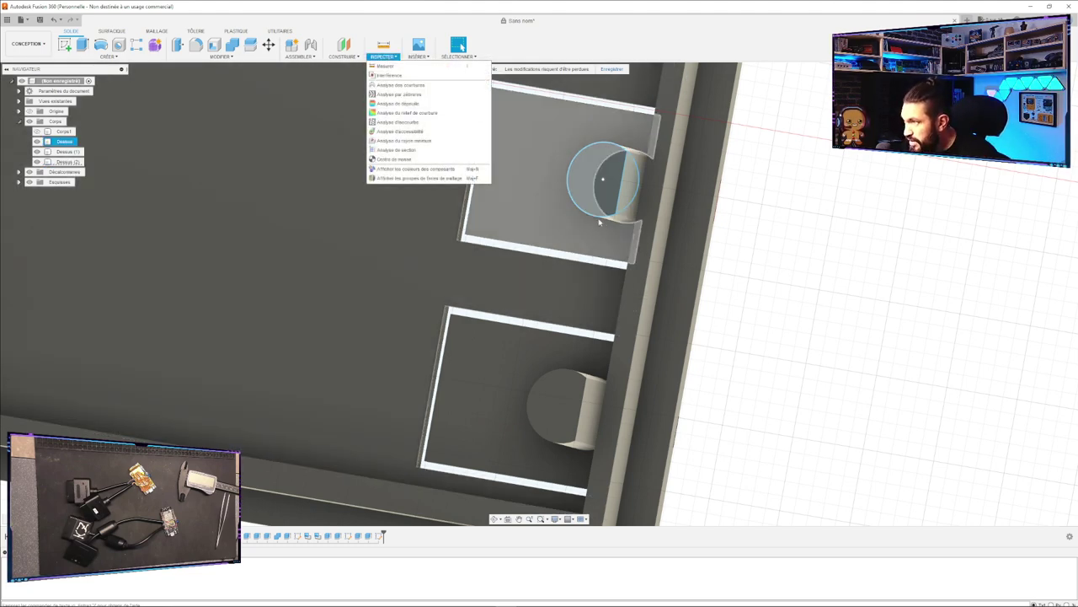
middle_click_drag(753, 315, 708, 284, "shift")
left_click(613, 164)
middle_click_drag(612, 165, 641, 373, "shift")
left_click(648, 390)
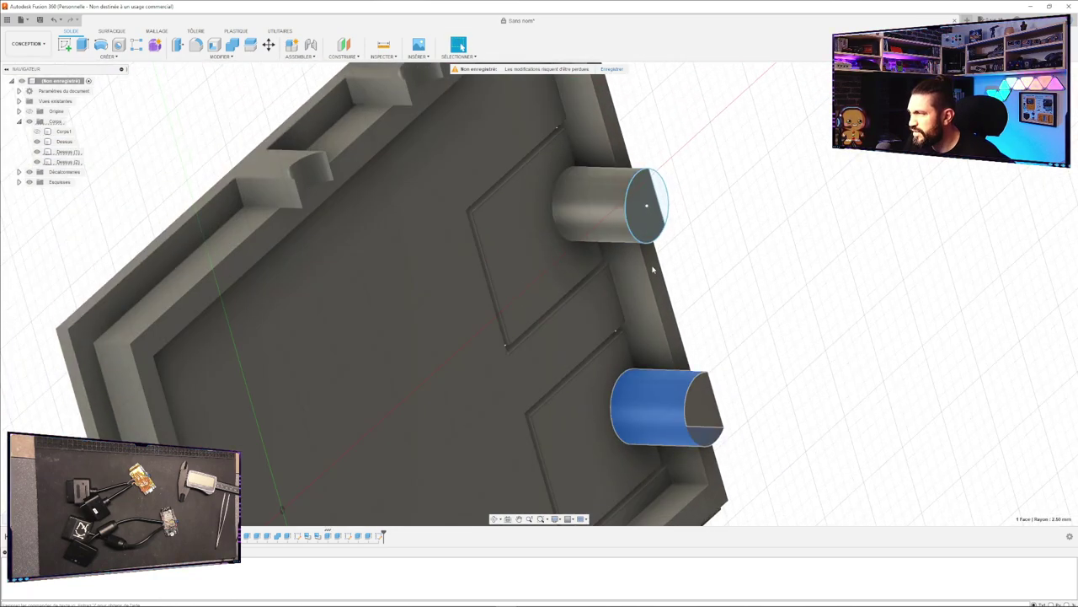
middle_click_drag(793, 306, 706, 258, "shift")
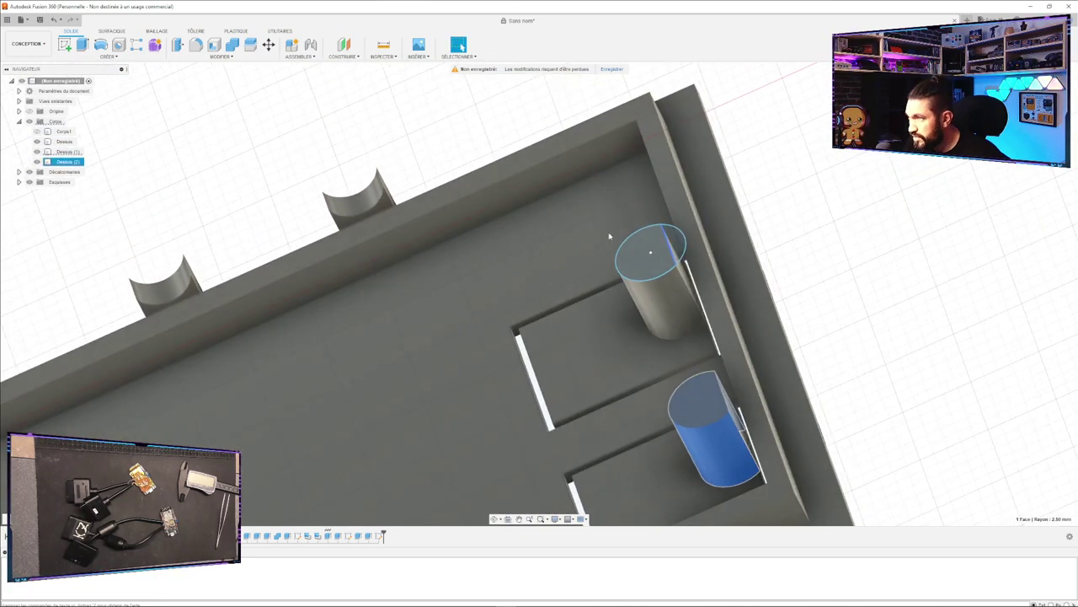
left_click(381, 56)
left_click(389, 73)
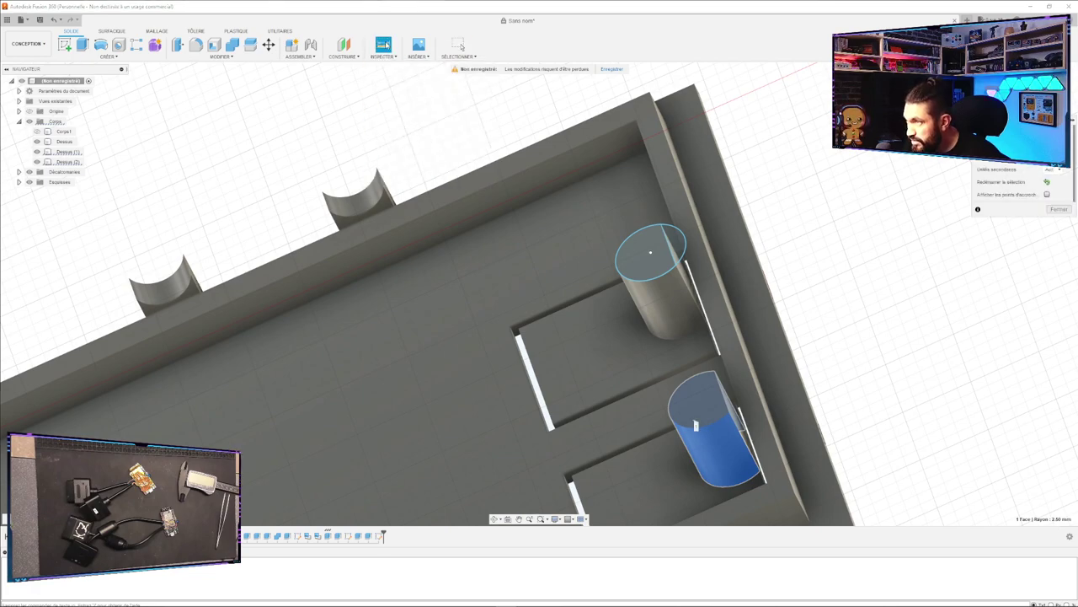
left_click(670, 331)
Examine the measured spacing between the two posts from above and up close, and close the measurement.
middle_click_drag(568, 373, 585, 400, "shift")
scroll(736, 413, "down", 1)
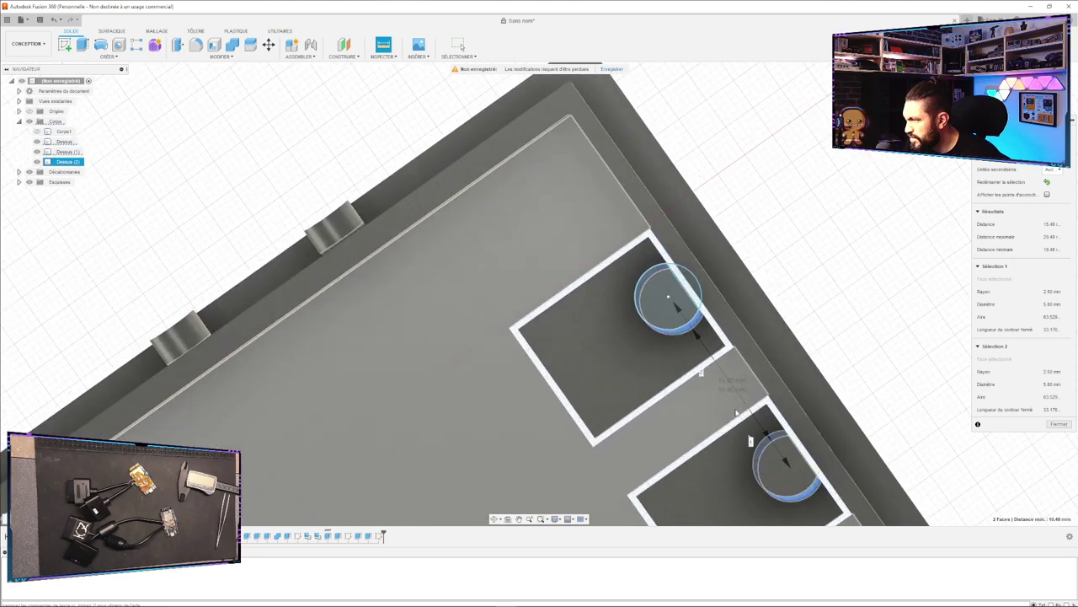
scroll(736, 412, "up", 4)
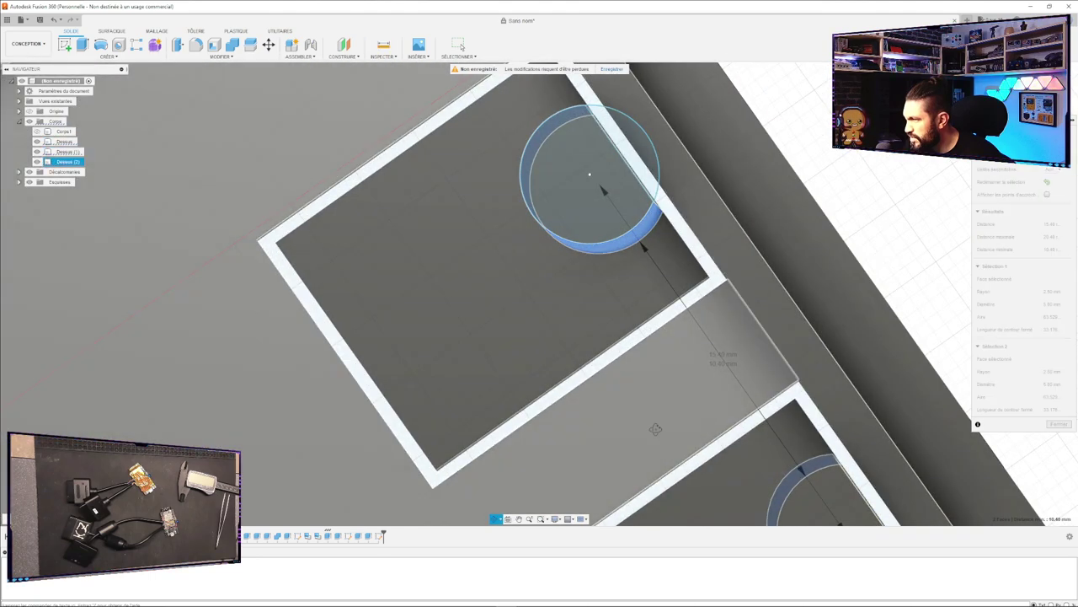
middle_click_drag(655, 429, 663, 433, "shift")
scroll(666, 430, "up", 3)
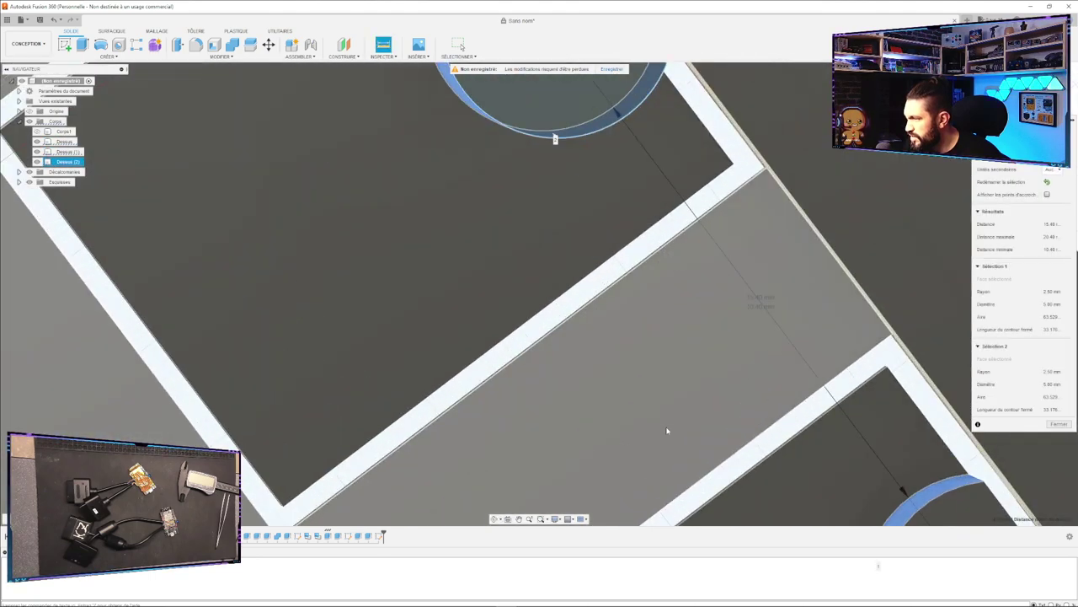
scroll(674, 421, "down", 3)
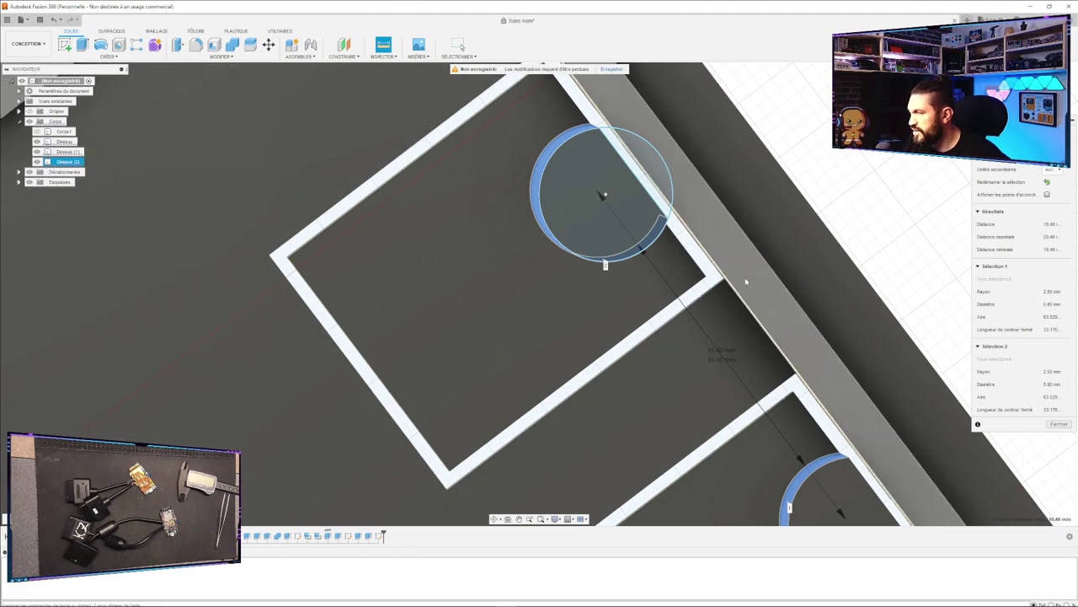
scroll(672, 374, "up", 3)
scroll(702, 342, "down", 4)
middle_click_drag(703, 342, 641, 423, "shift")
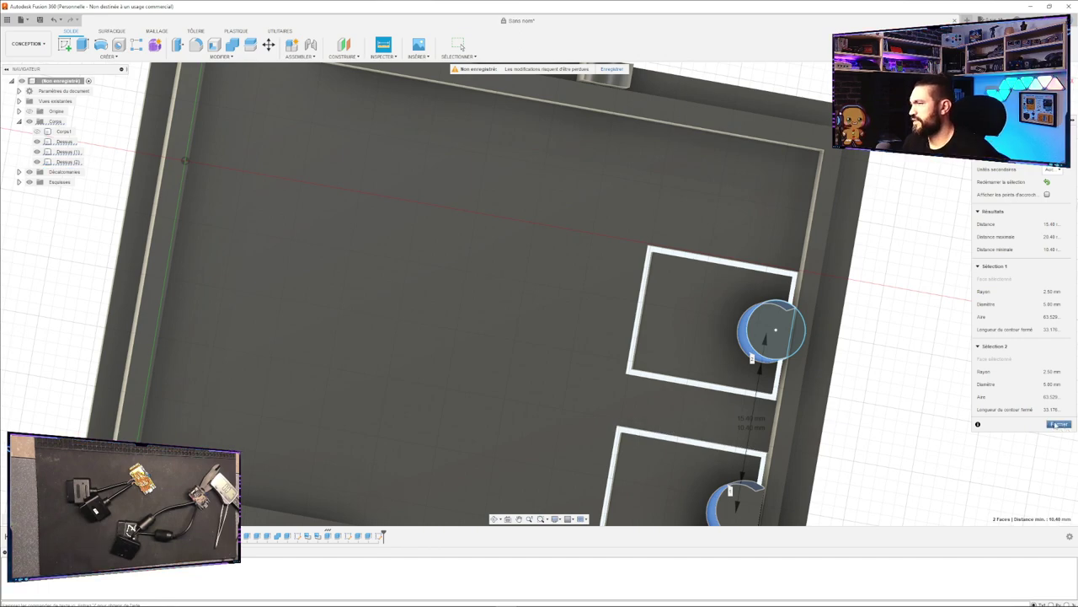
left_click(1058, 424)
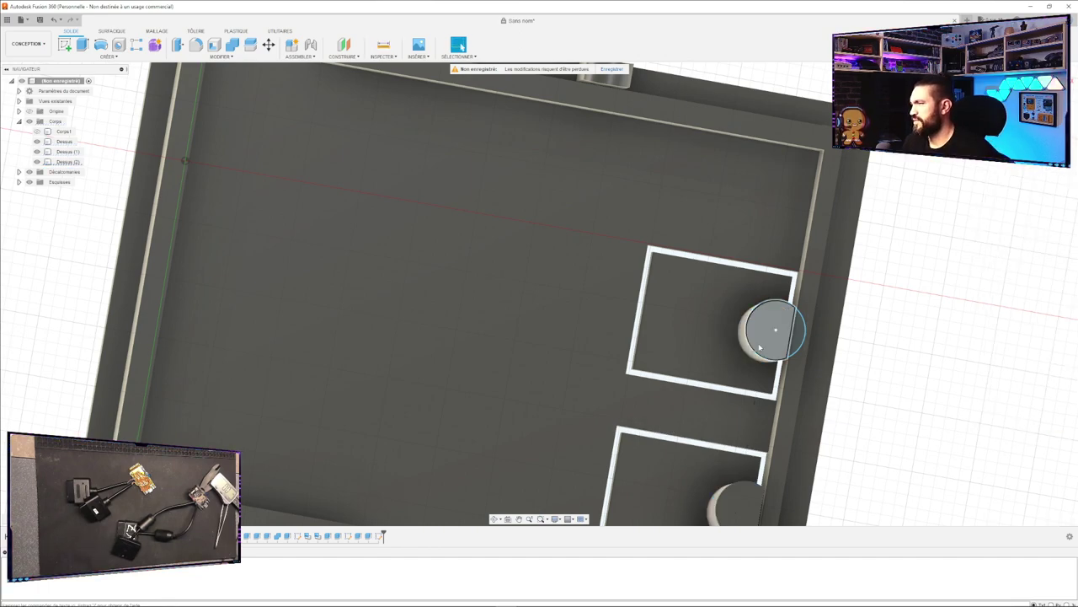
Reopen the sketch containing the upper post's circle for editing, with the view facing the post end faces squarely.
middle_click_drag(918, 377, 952, 308, "shift")
left_click(1038, 101)
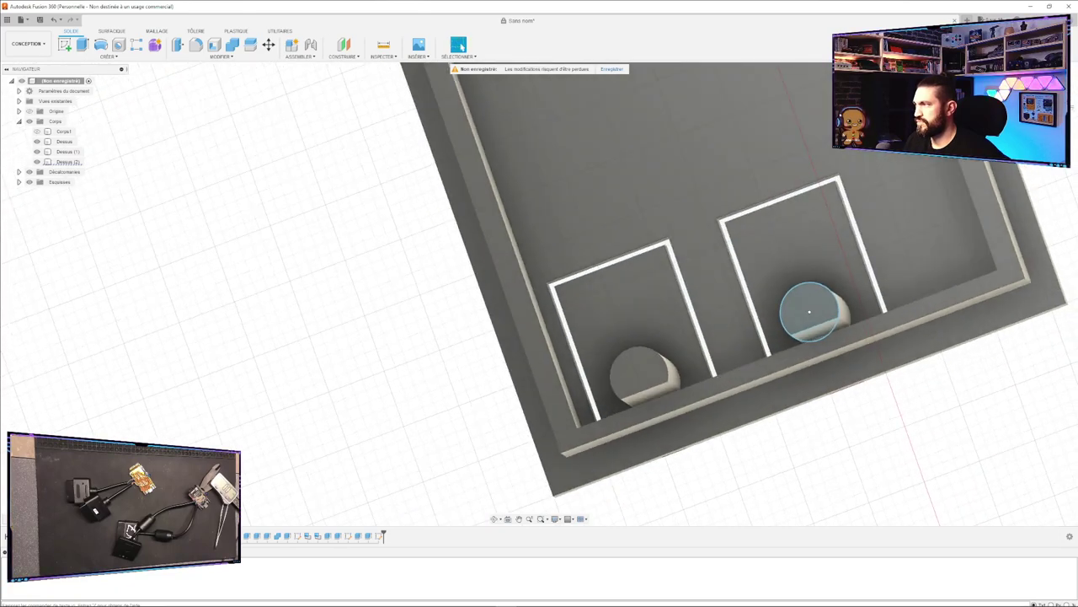
left_click(1063, 75)
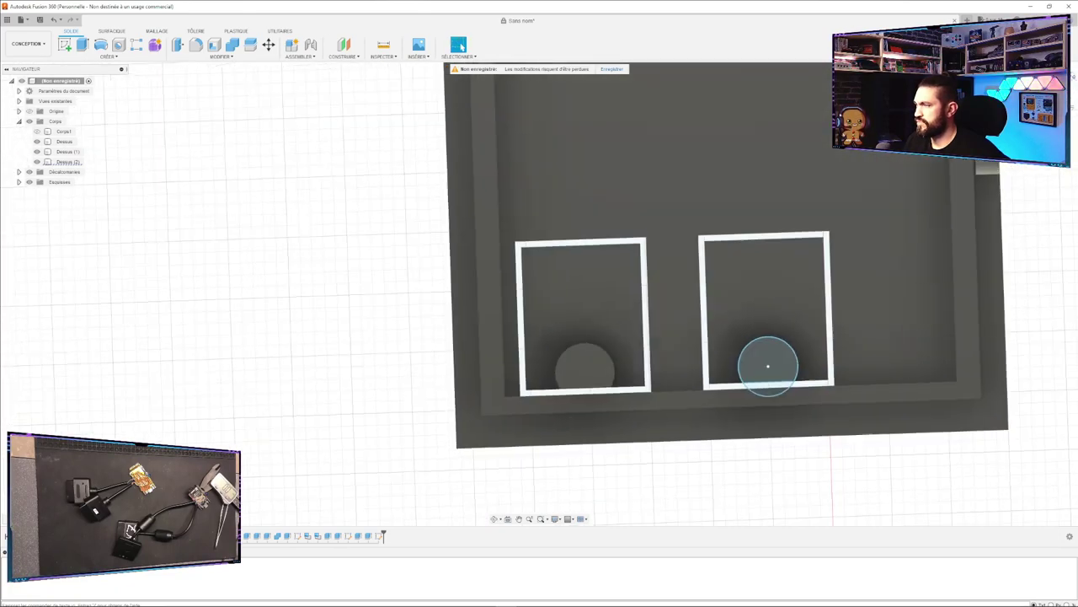
middle_click_drag(515, 229, 500, 343)
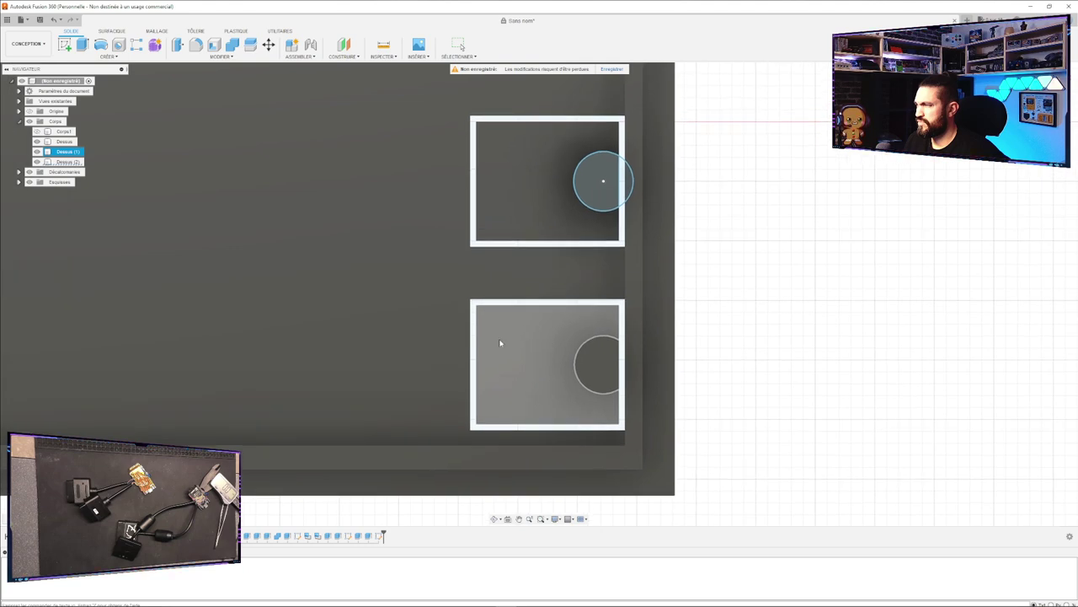
double_click(379, 536)
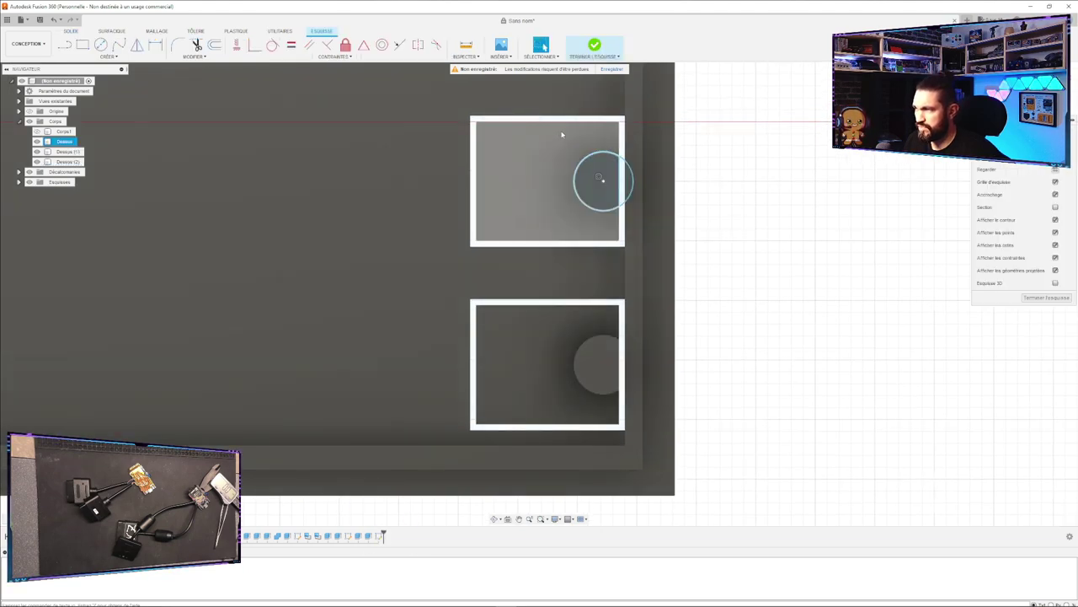
Place a copy of the circle's centre point 15.4 mm away, on the lower button post's end face.
left_click(626, 175)
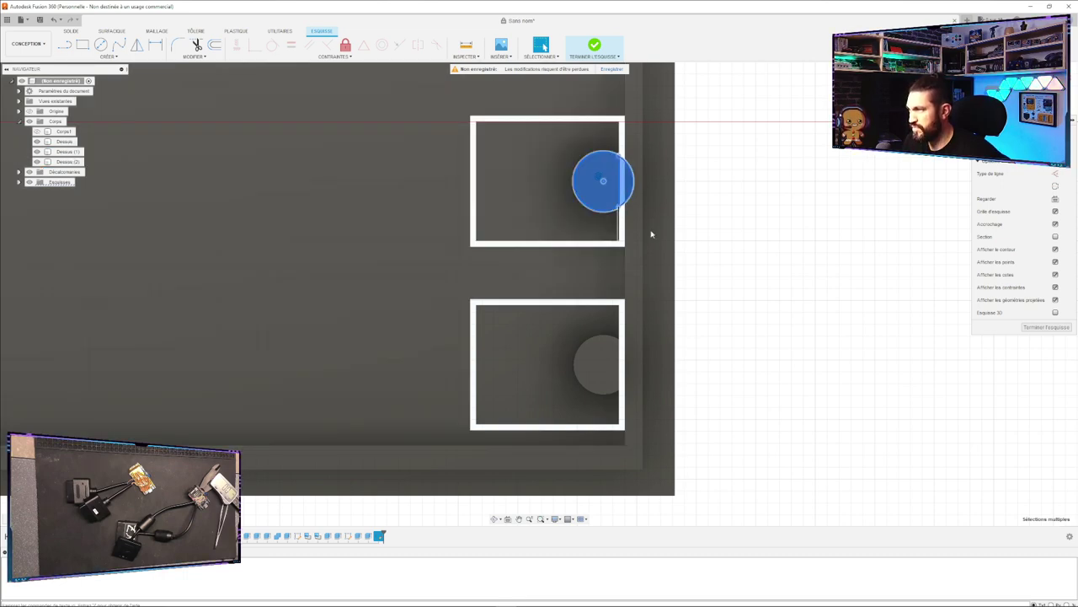
left_click(710, 264)
left_click(603, 180)
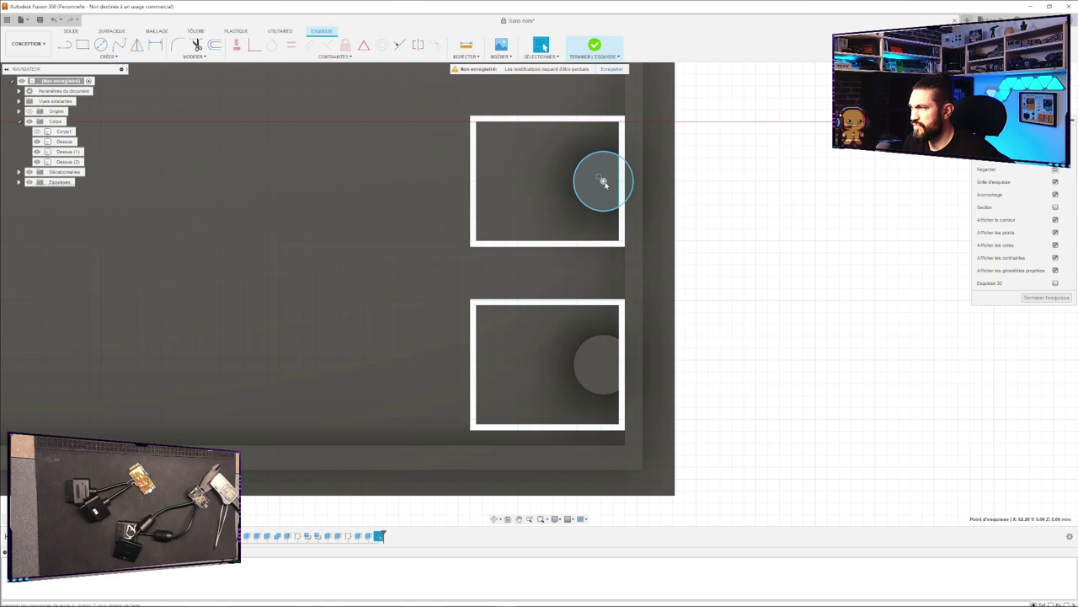
key("m")
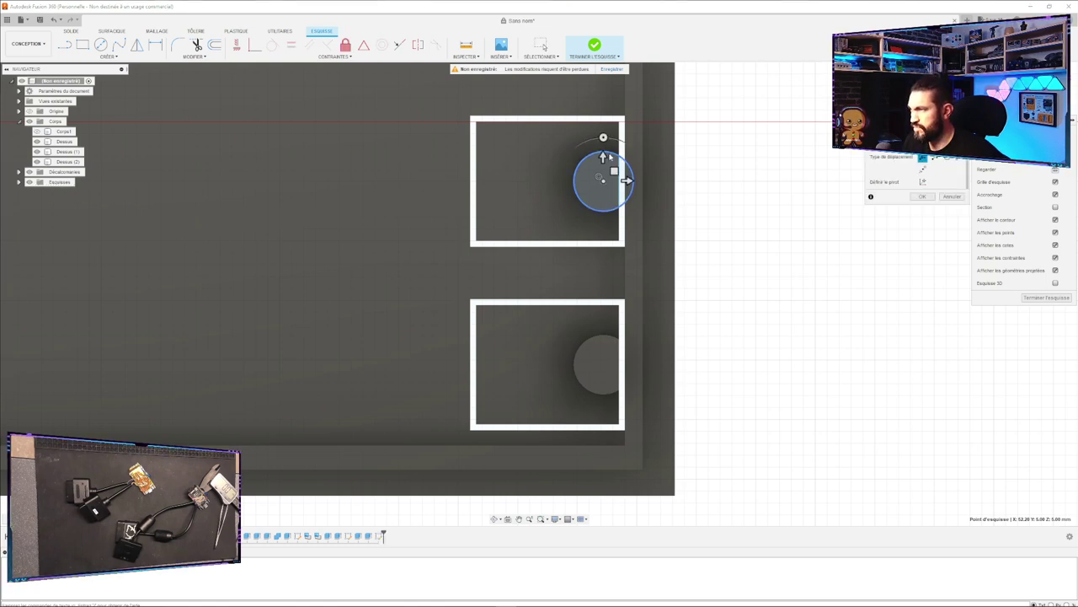
left_click_drag(603, 158, 602, 181)
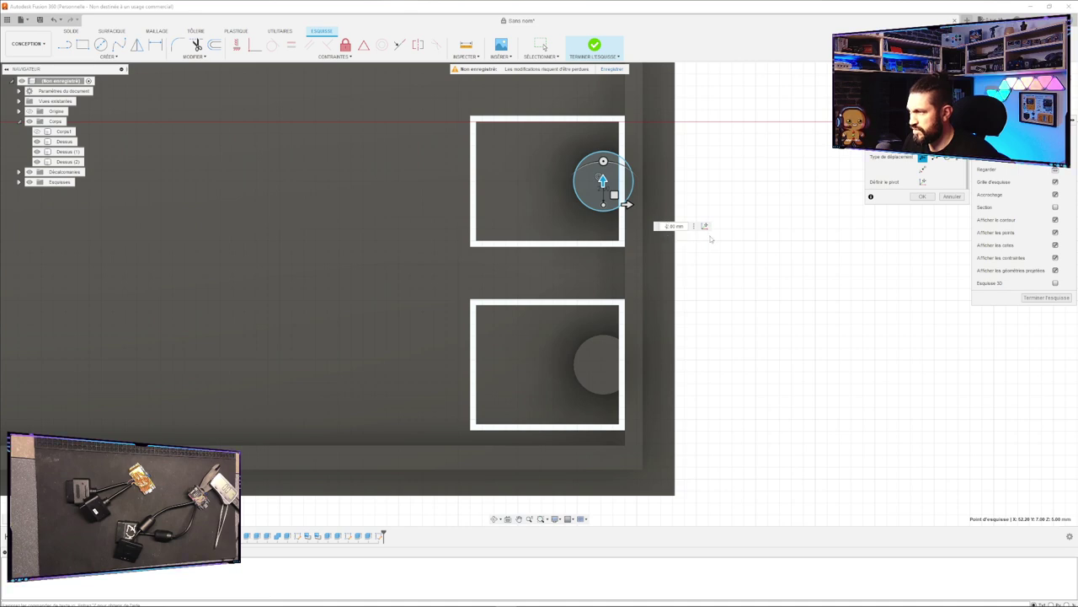
key("BackSpace")
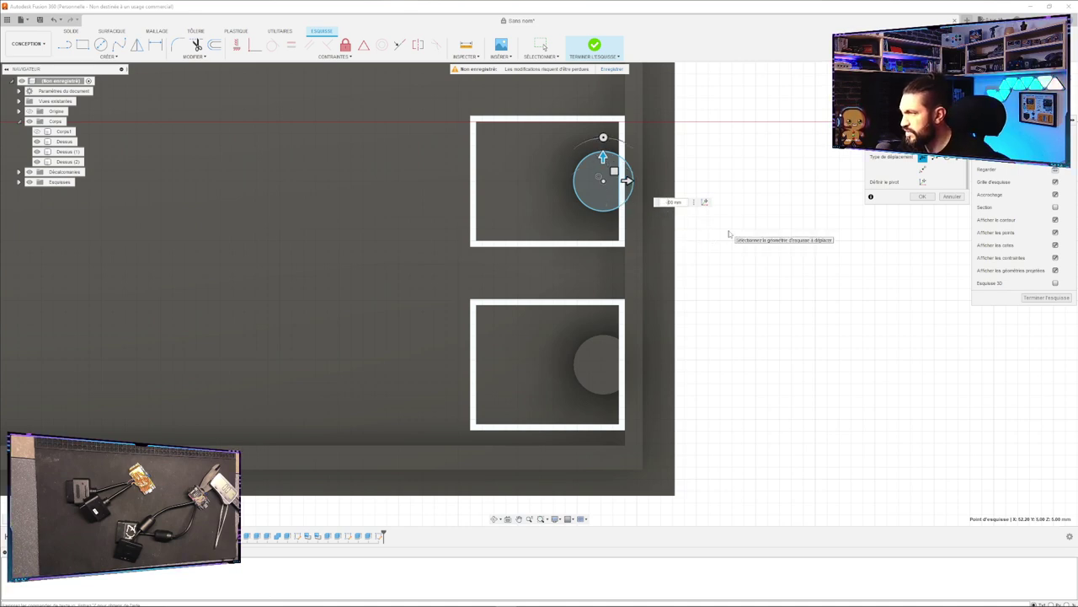
type("15.4")
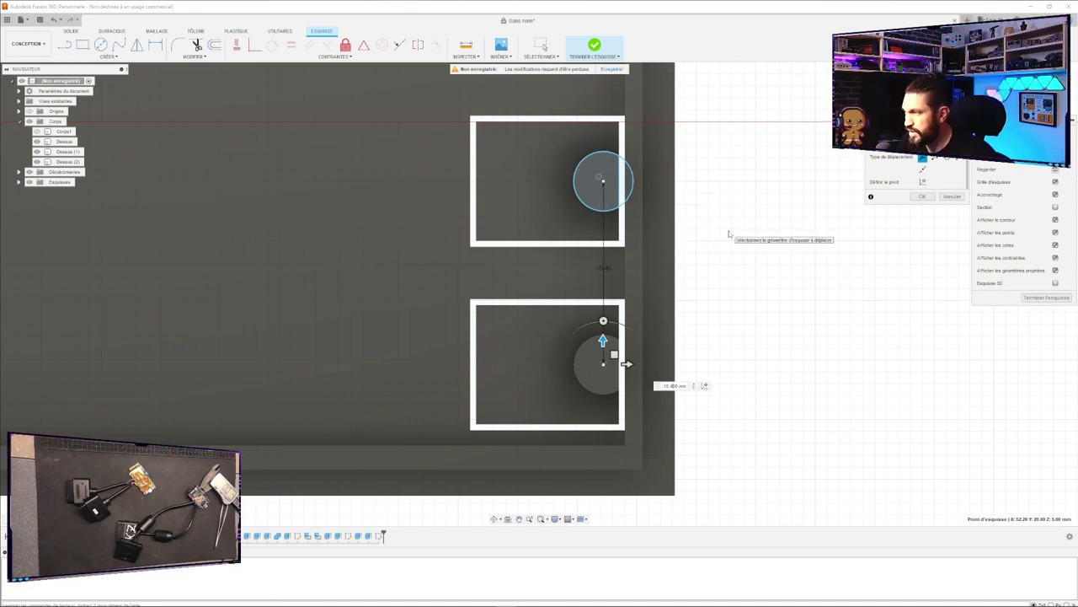
key("Return")
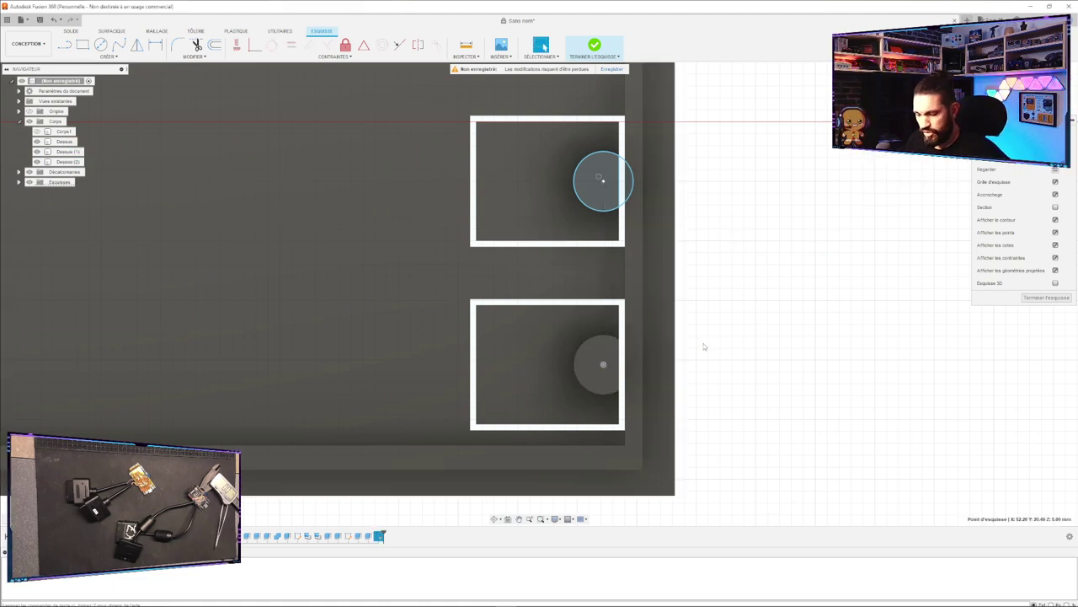
Copy the upper post's 5 mm circle -15.40 mm in Y, onto the lower button post's end face.
left_click(598, 155)
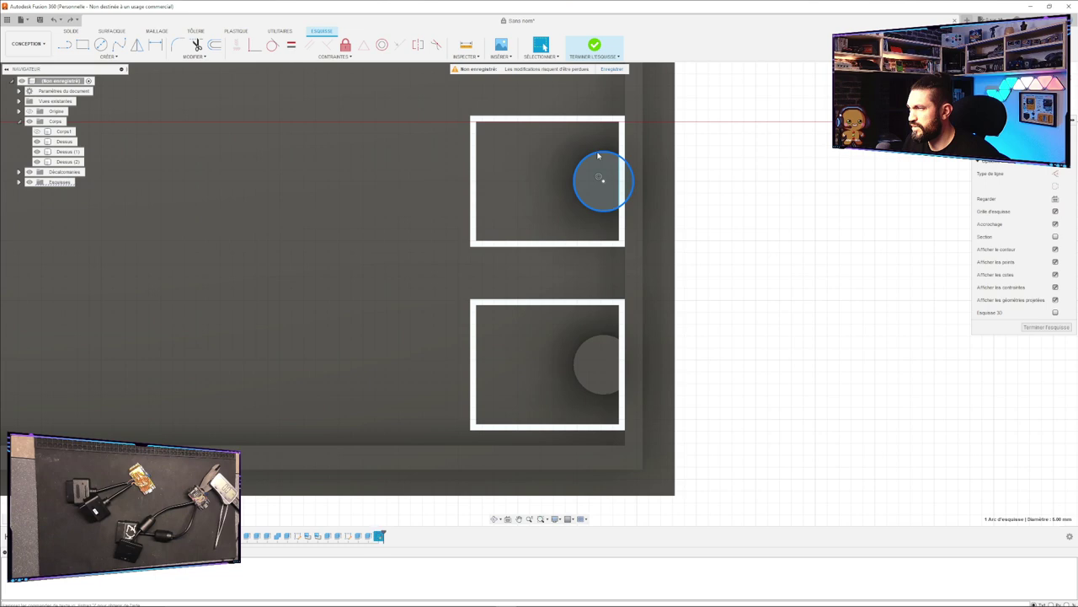
key("m")
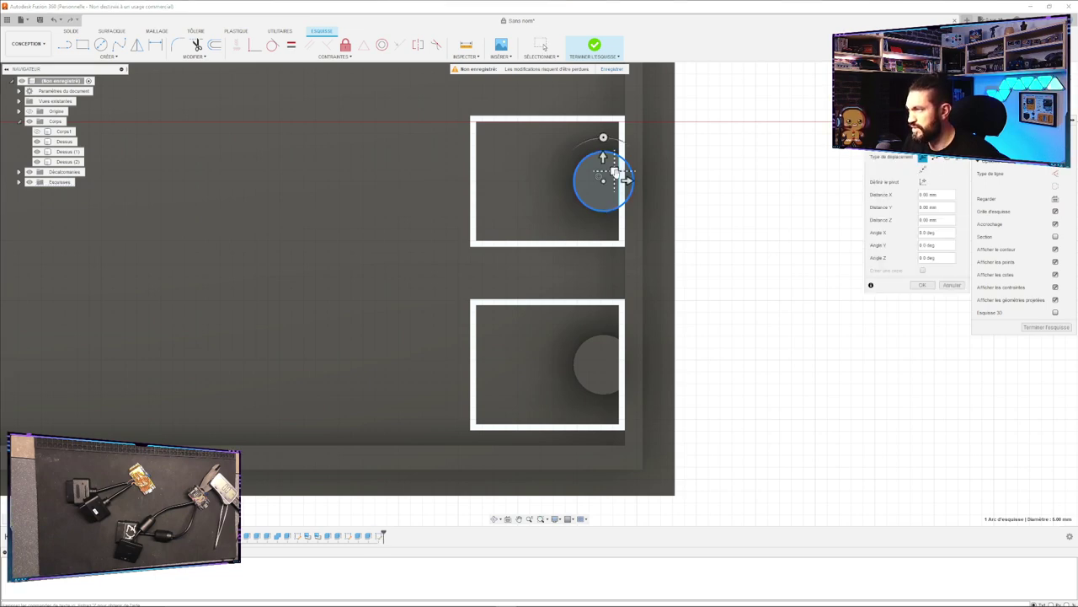
left_click_drag(604, 160, 602, 216)
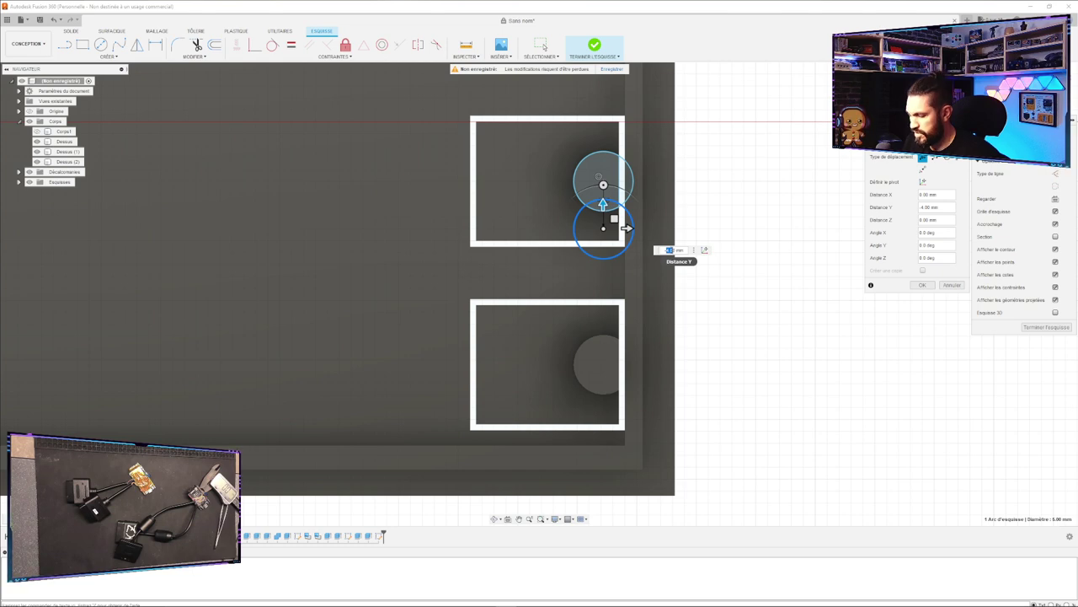
type("-15.40")
key("Return")
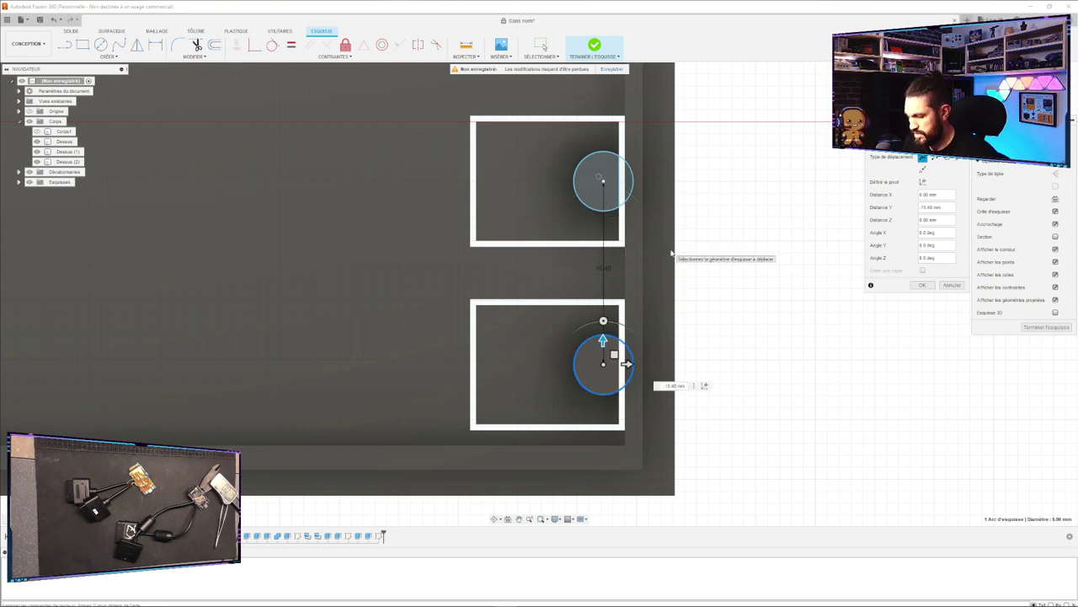
Finish the sketch and extrude both full circle profiles 2 mm toward the lid, joined to the button posts.
left_click(594, 202)
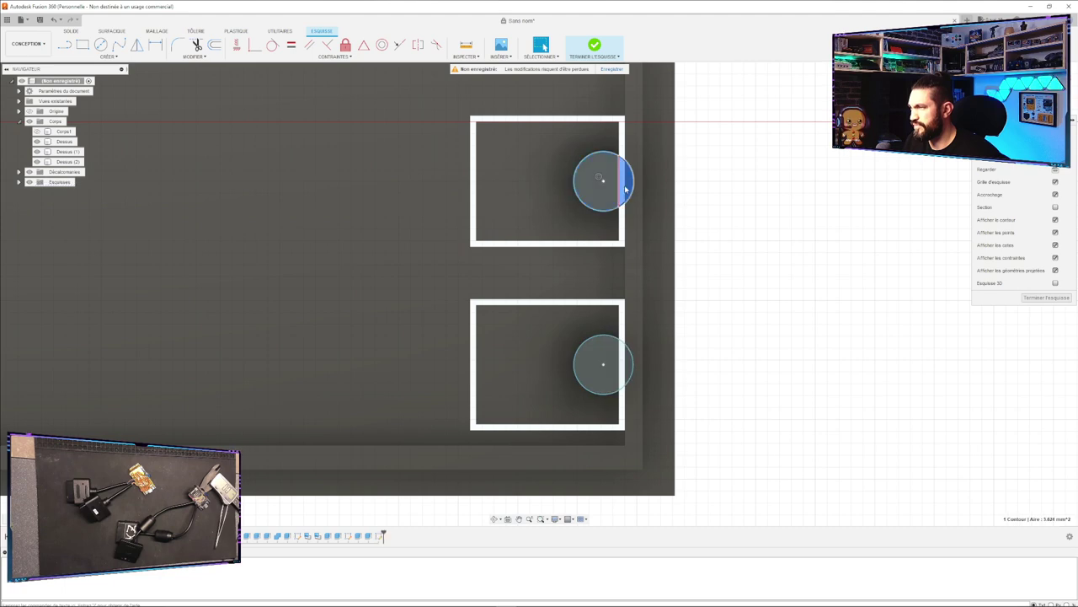
left_click(623, 363, "ctrl")
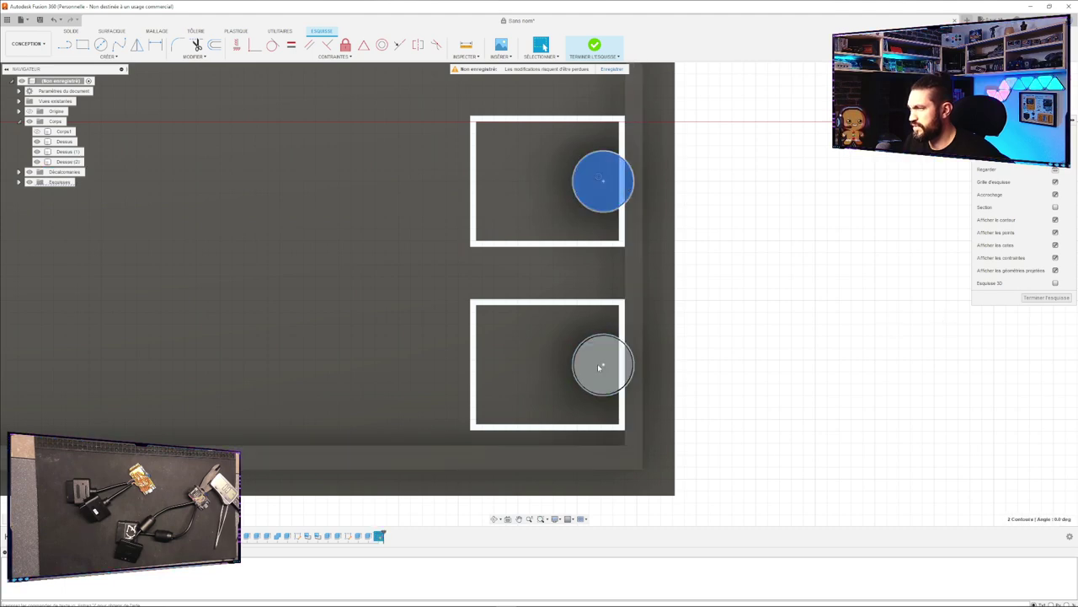
left_click(602, 352)
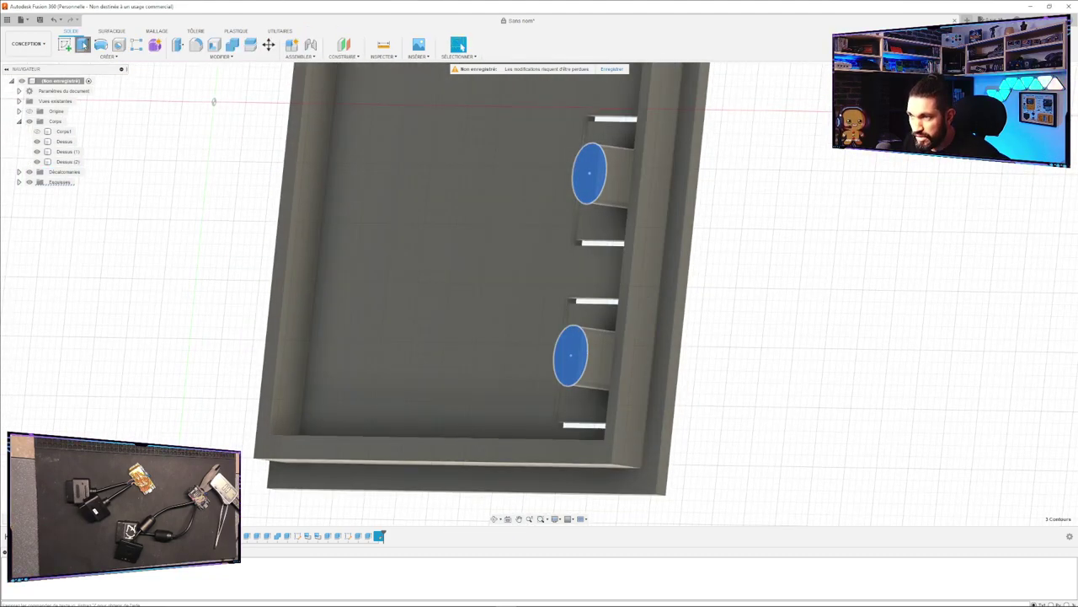
left_click(82, 44)
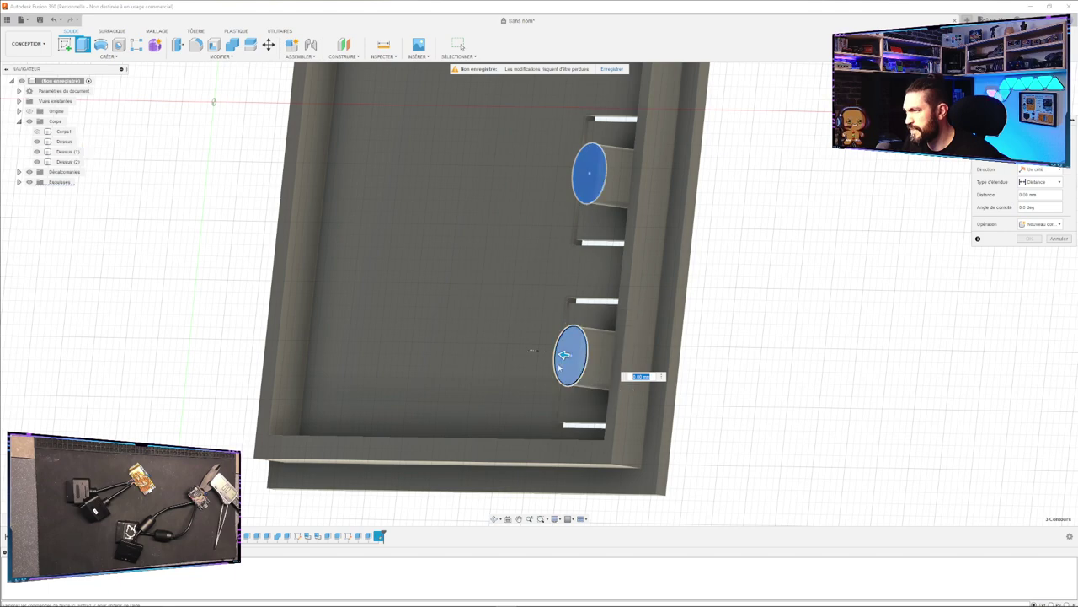
left_click_drag(564, 355, 598, 358)
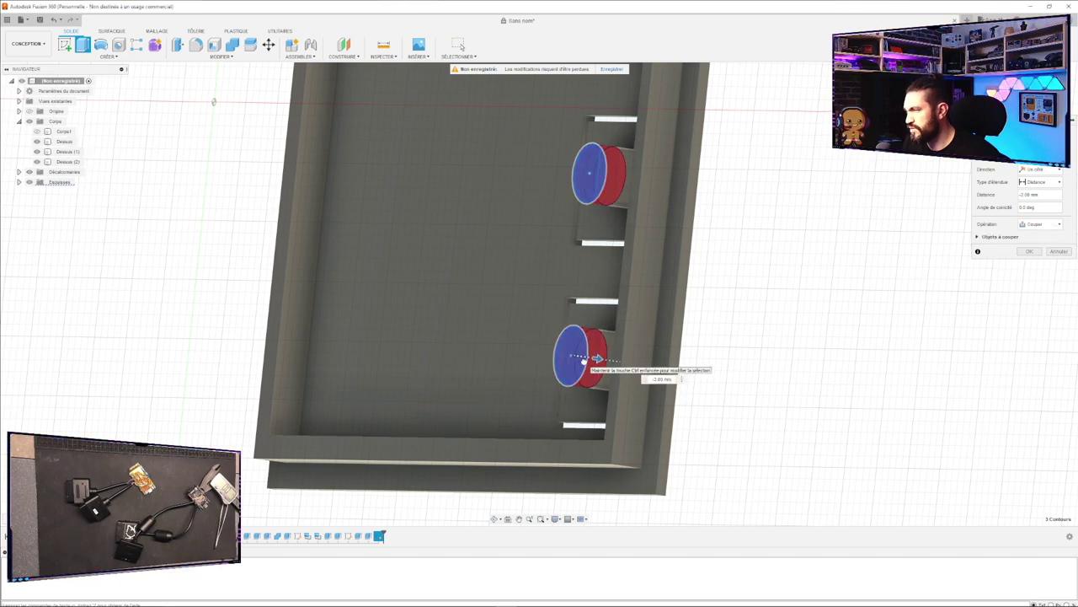
middle_click_drag(775, 361, 725, 363, "shift")
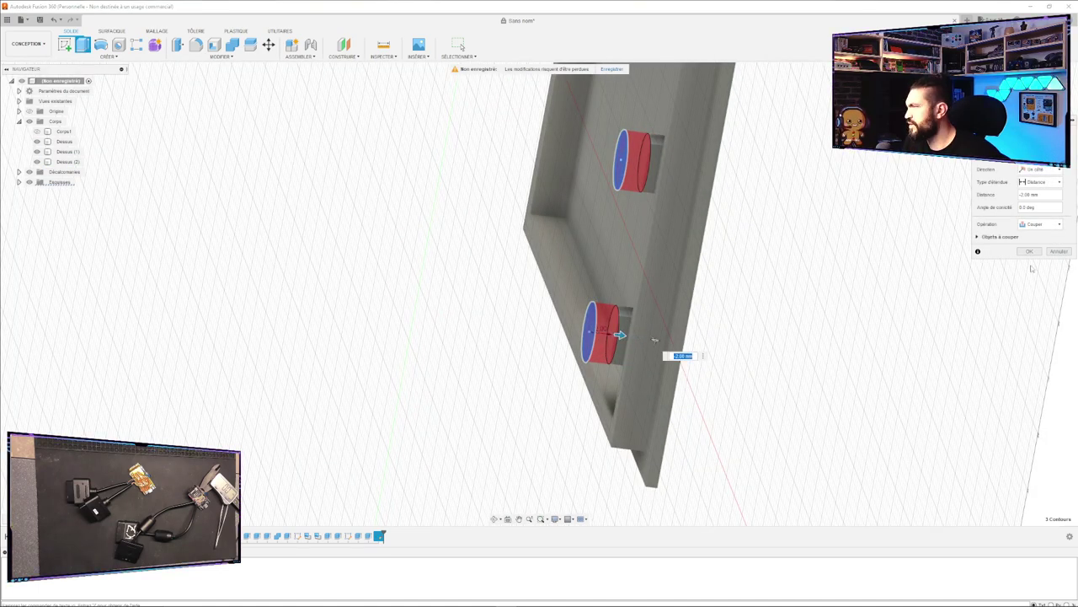
left_click(1046, 225)
left_click(1038, 235)
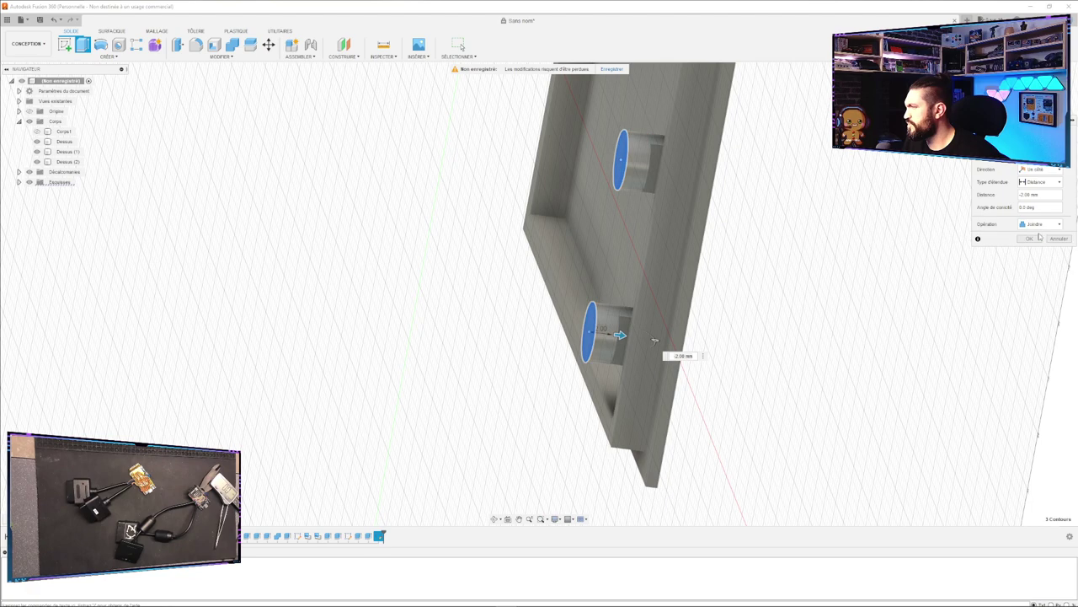
left_click(1027, 239)
Try to fillet the curved underside edges where the new discs overhang both button posts.
middle_click_drag(641, 354, 718, 352, "shift")
scroll(671, 340, "up", 4)
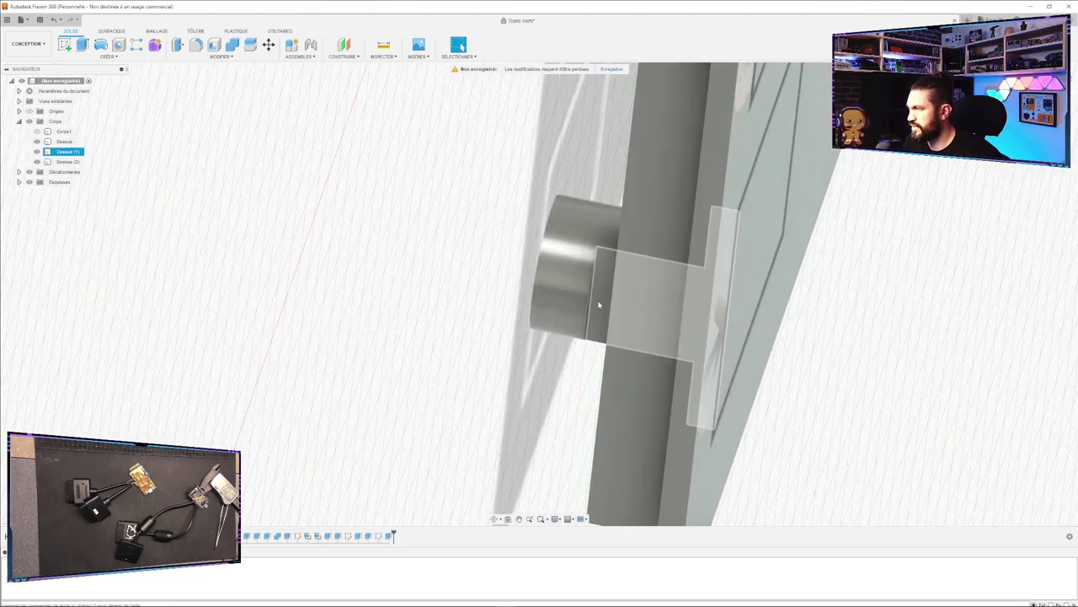
left_click(589, 297)
middle_click_drag(614, 212, 576, 407)
left_click(611, 173, "ctrl")
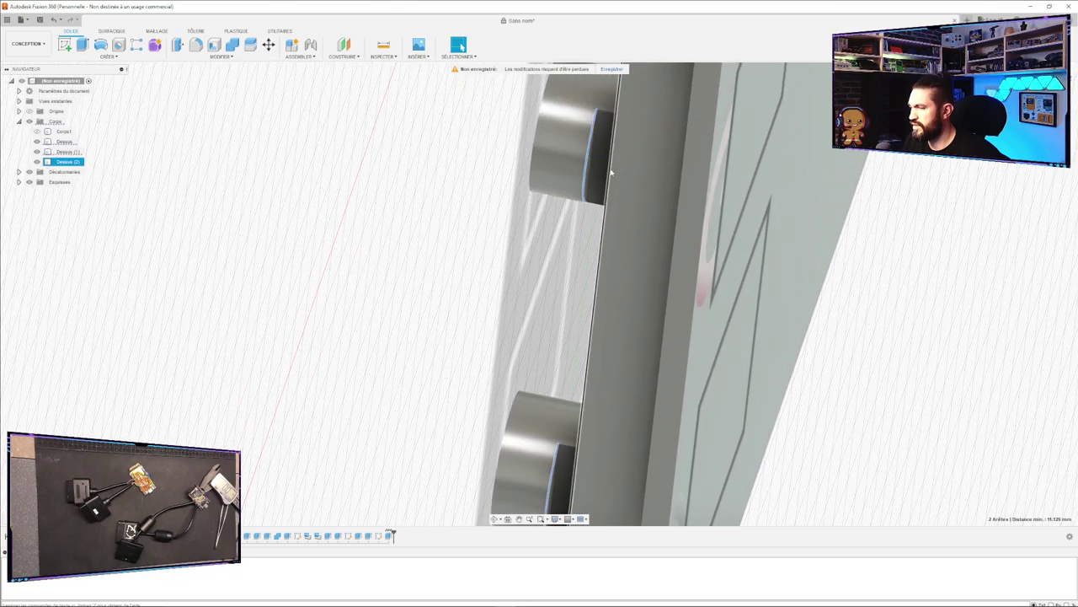
key("f")
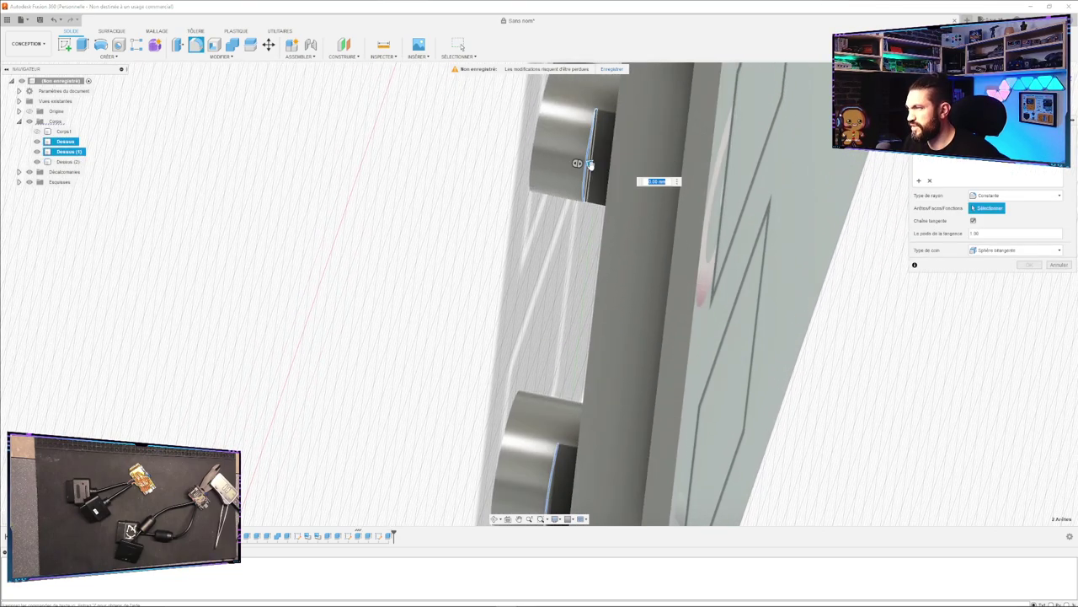
left_click_drag(590, 164, 575, 156)
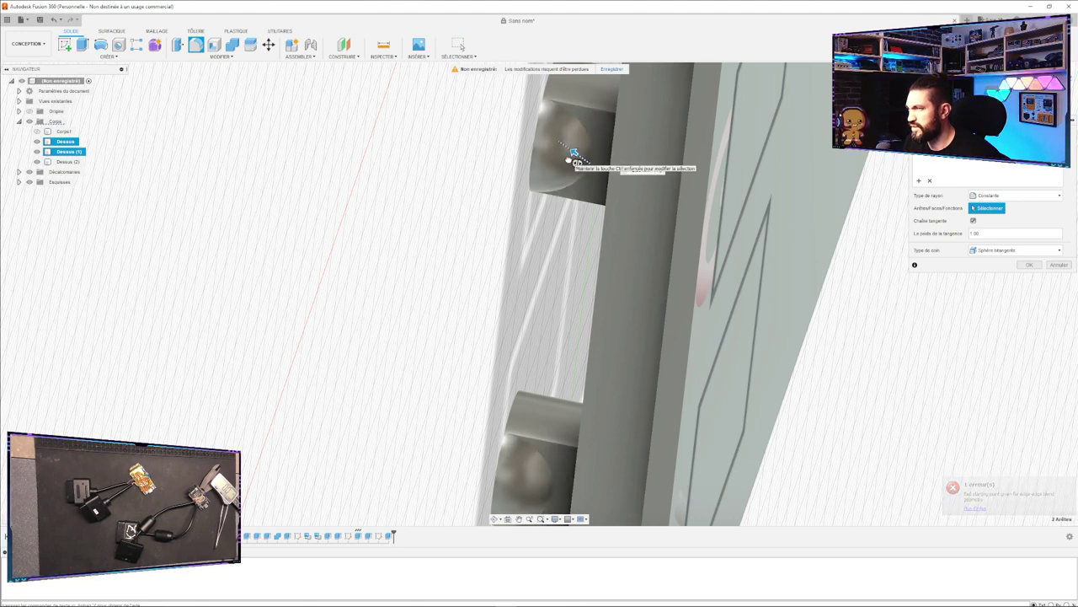
key("Return")
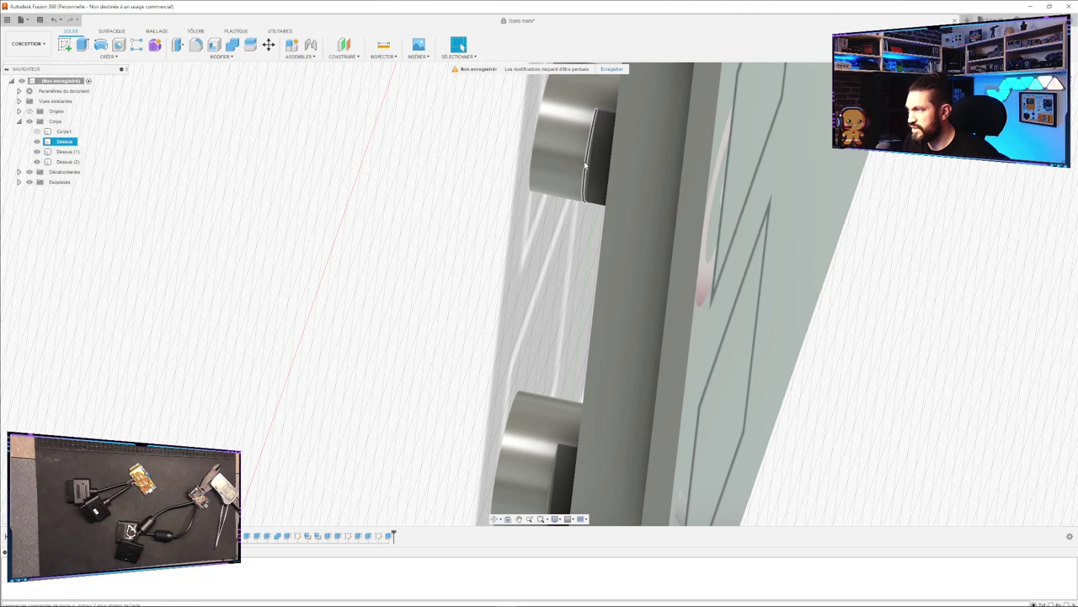
Try an equal-distance chamfer on the overhanging underside edges of both button posts.
left_click(551, 482)
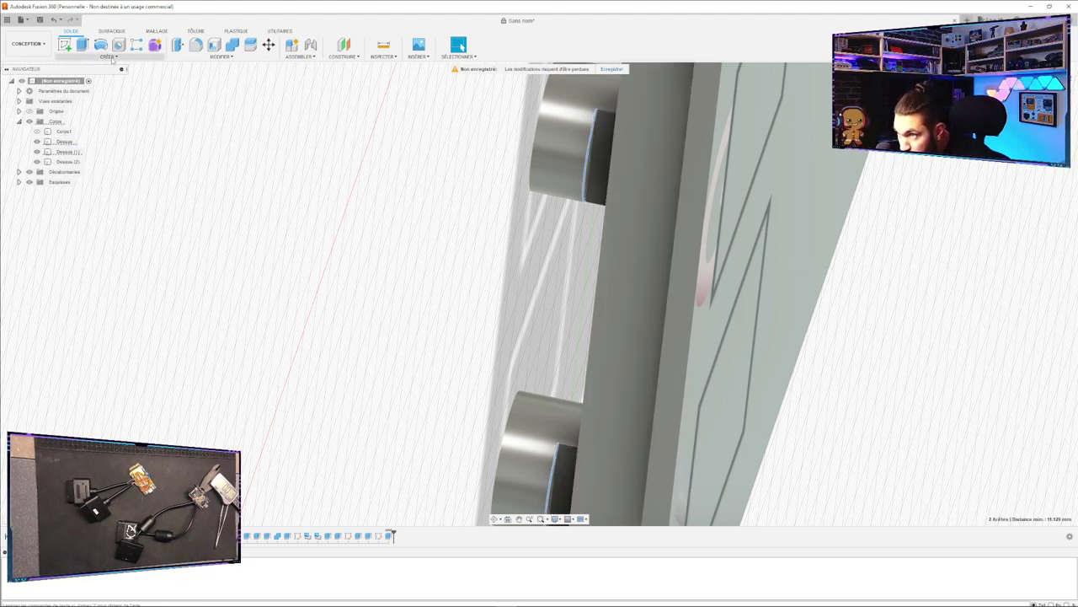
left_click(221, 56)
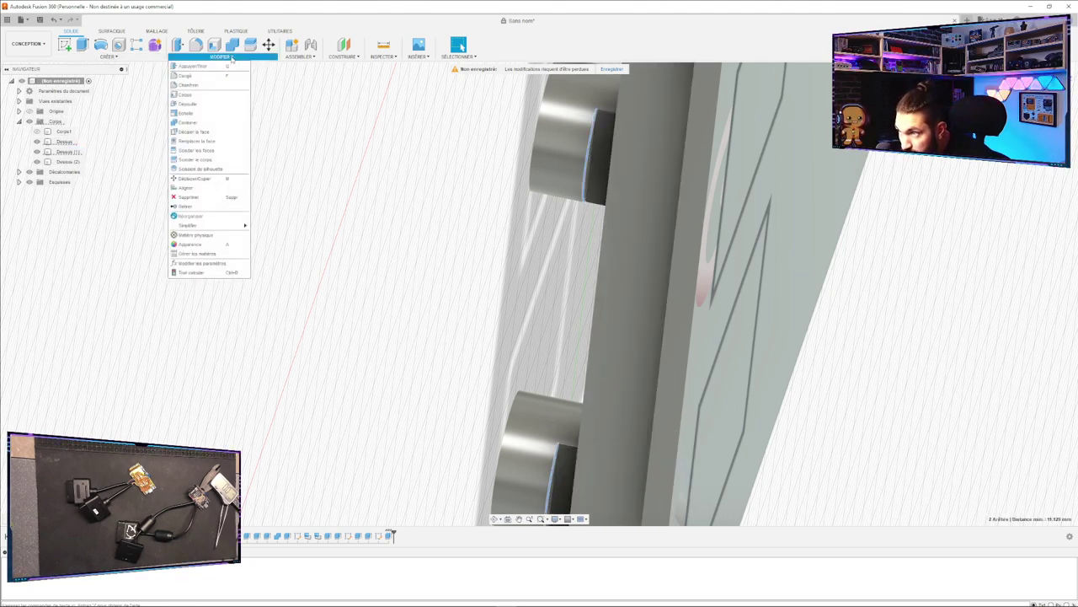
left_click(189, 85)
left_click(586, 169)
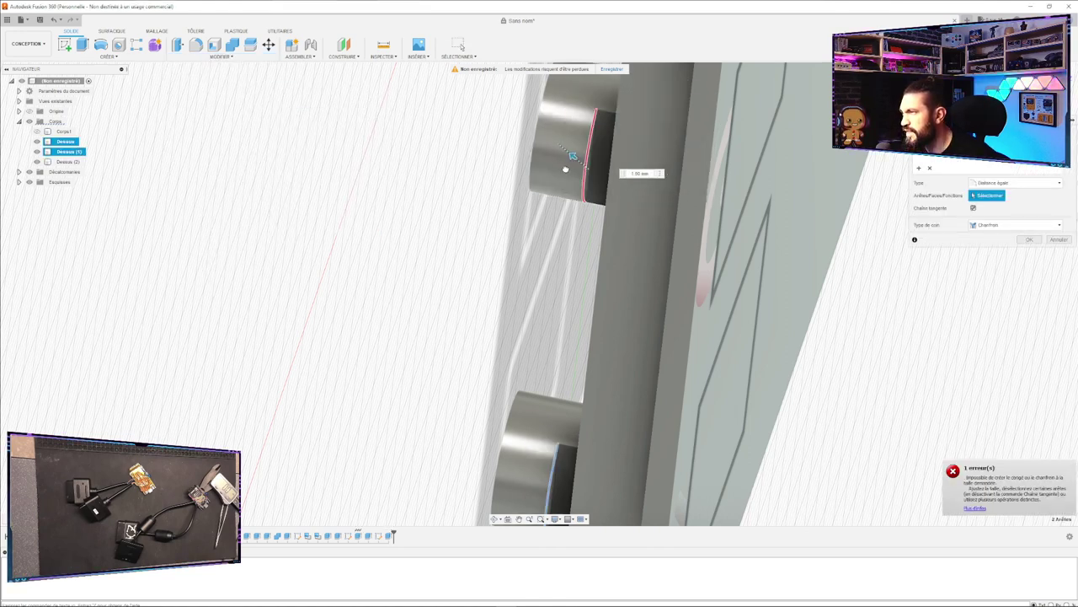
left_click_drag(571, 158, 578, 161)
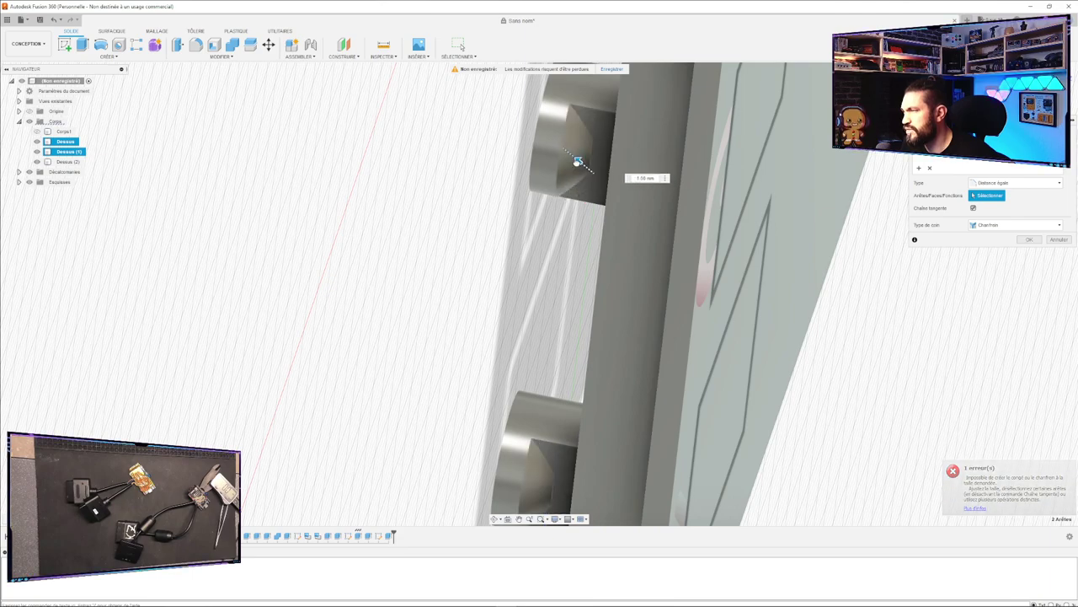
mouse_move(413, 289)
middle_mouse_down("shift")
mouse_move(407, 250)
mouse_move(360, 272)
mouse_move(385, 287)
mouse_move(379, 279)
mouse_move(361, 304)
mouse_move(430, 300)
middle_mouse_up("shift")
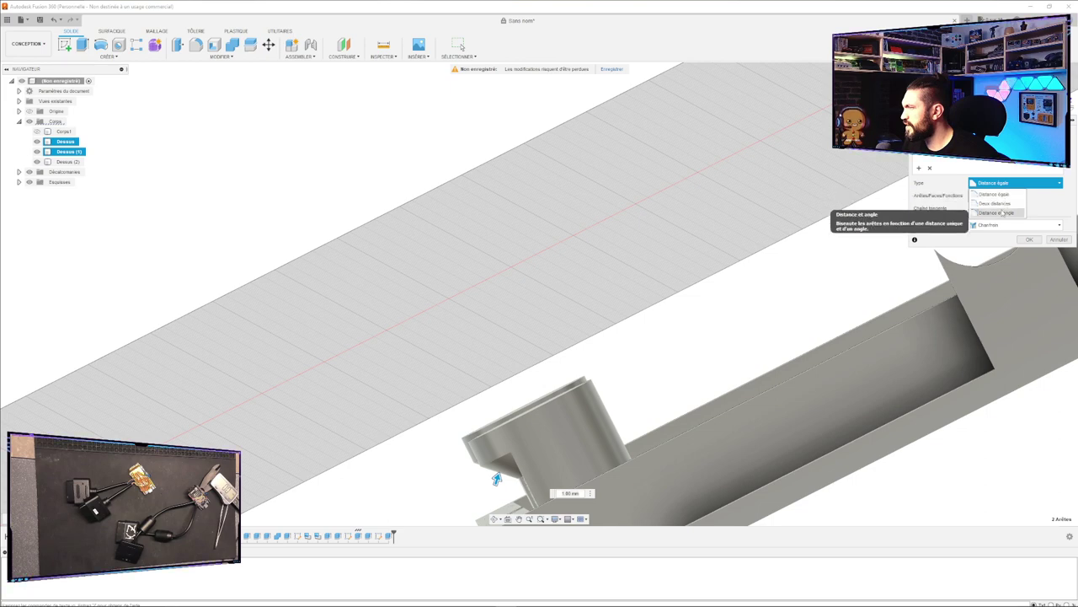
Try the two-distance chamfer type on the same underside edges, and cancel the chamfer.
left_click(1001, 204)
middle_click_drag(536, 339, 524, 218)
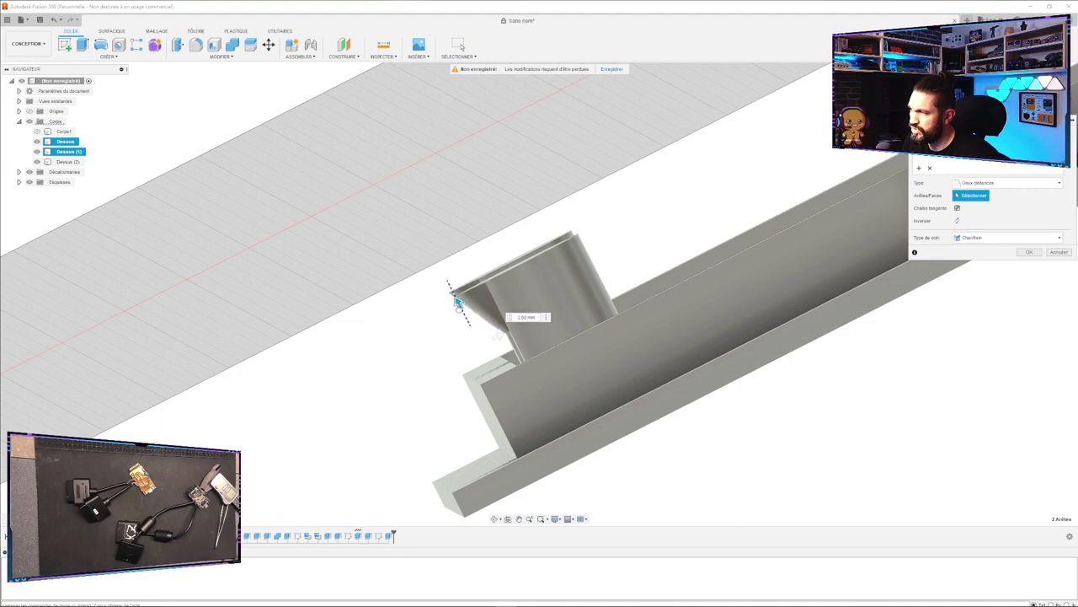
mouse_move(390, 342)
middle_mouse_down("shift")
mouse_move(414, 336)
mouse_move(388, 334)
mouse_move(392, 350)
mouse_move(386, 321)
mouse_move(390, 332)
middle_mouse_up("shift")
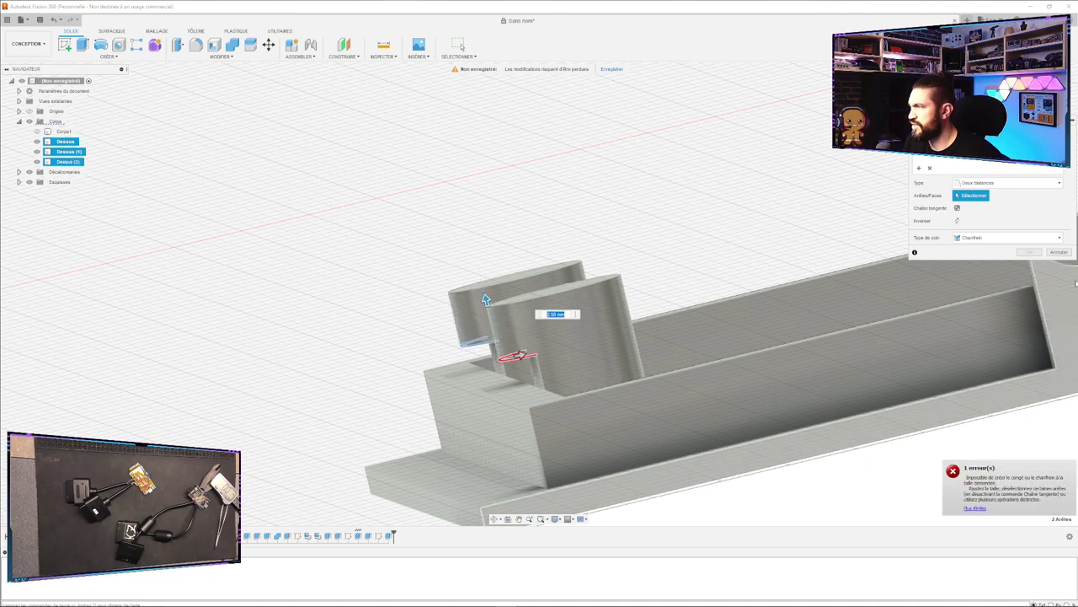
left_click(1059, 252)
left_click(338, 499)
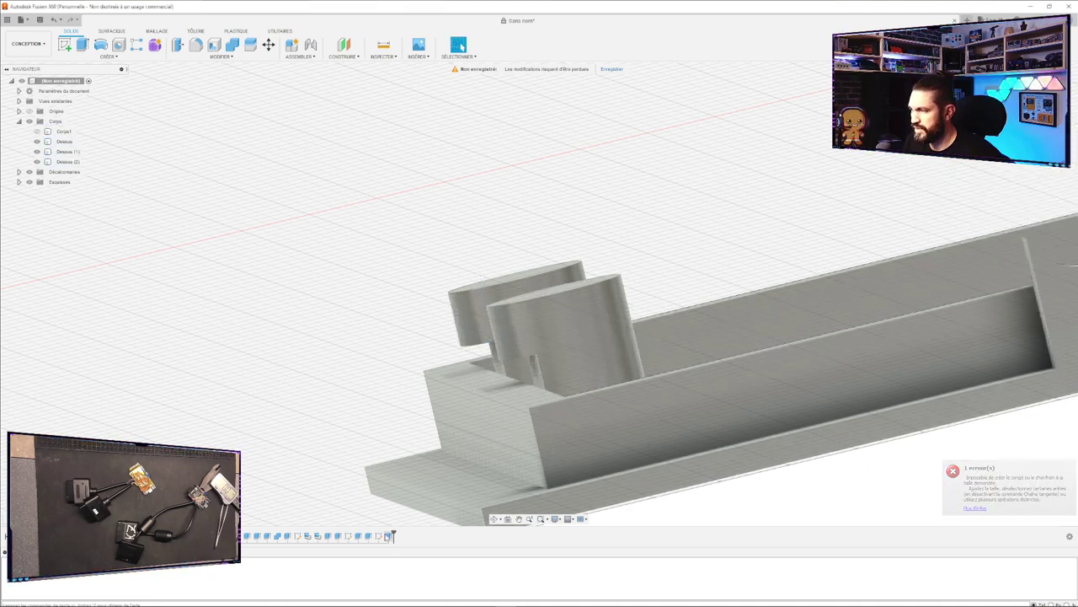
Edit the extrusion of the two post circles and set its distance to -2.9 mm.
double_click(389, 537)
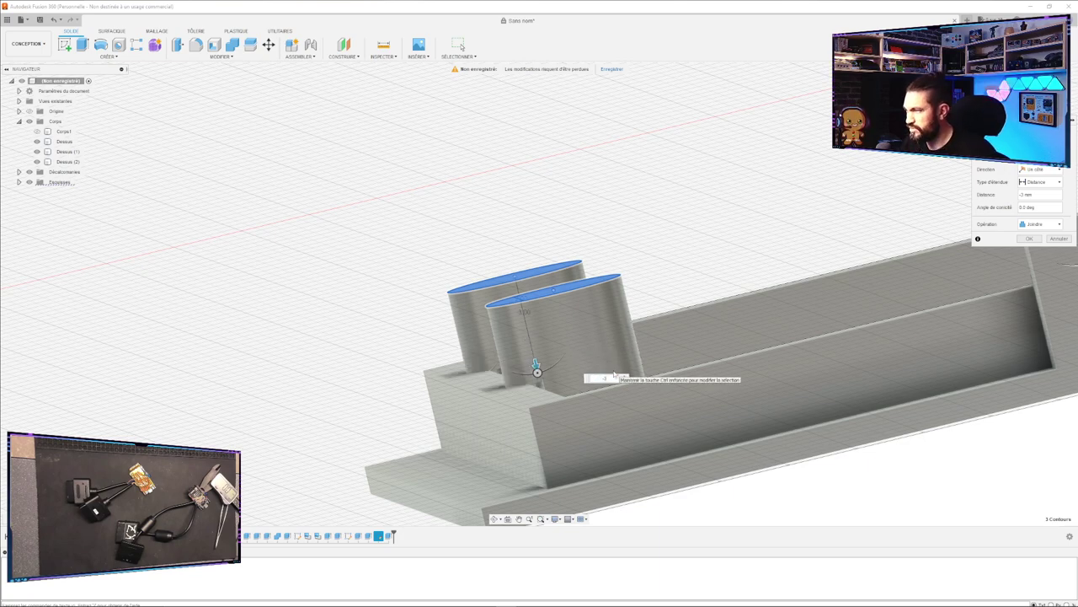
mouse_move(302, 350)
middle_mouse_down("shift")
mouse_move(301, 339)
mouse_move(304, 348)
middle_mouse_up("shift")
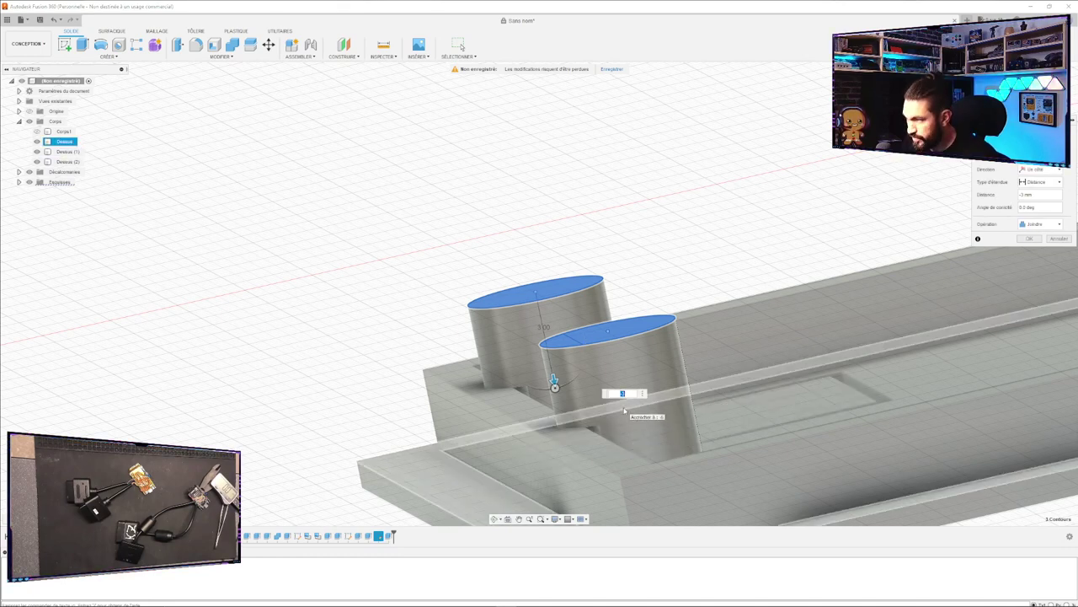
type("75")
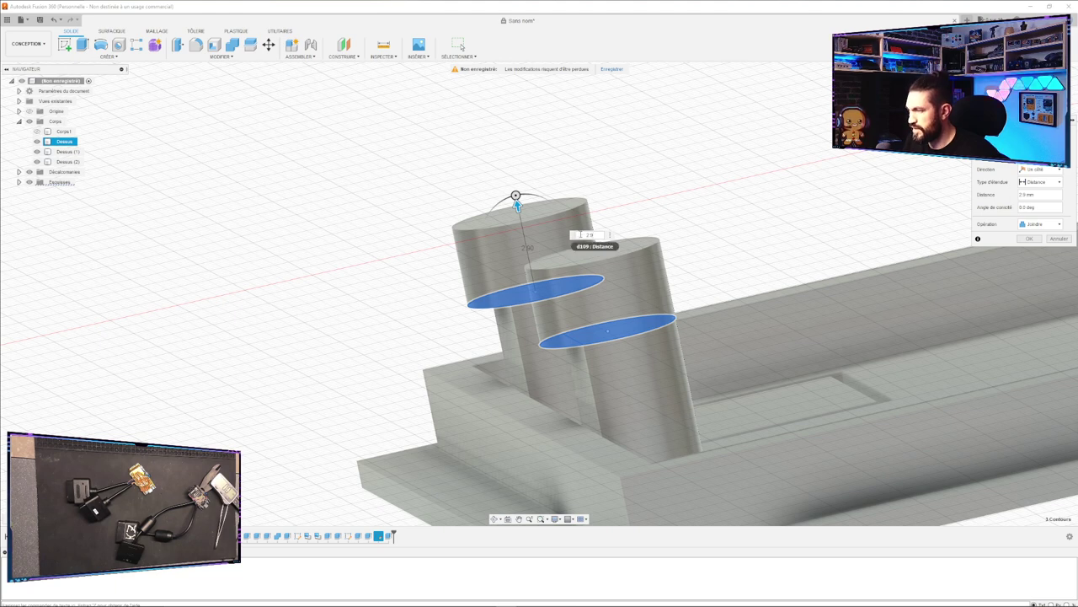
type("-")
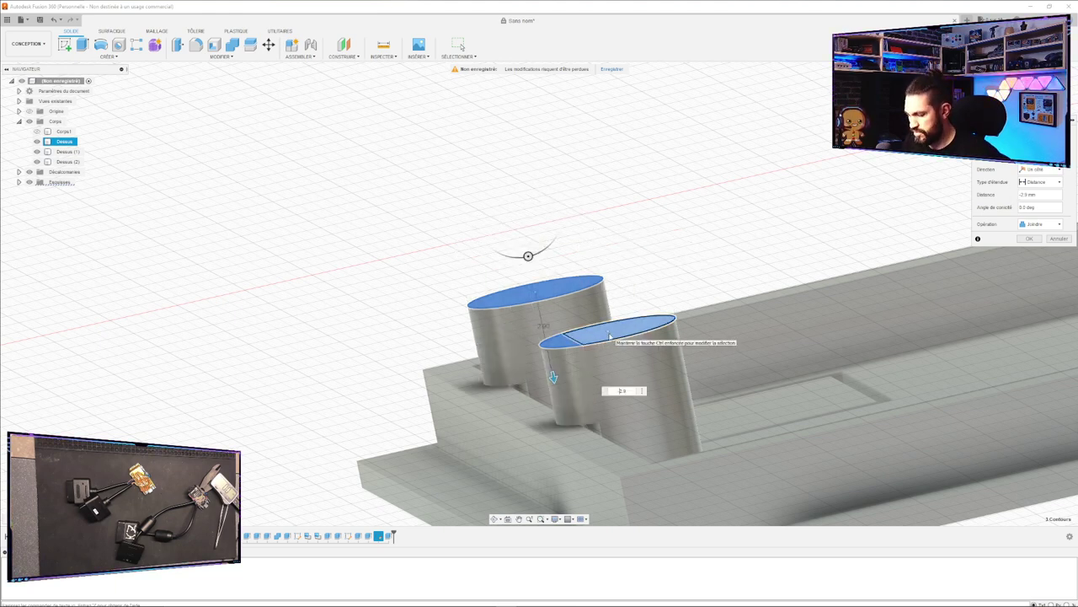
key("Return")
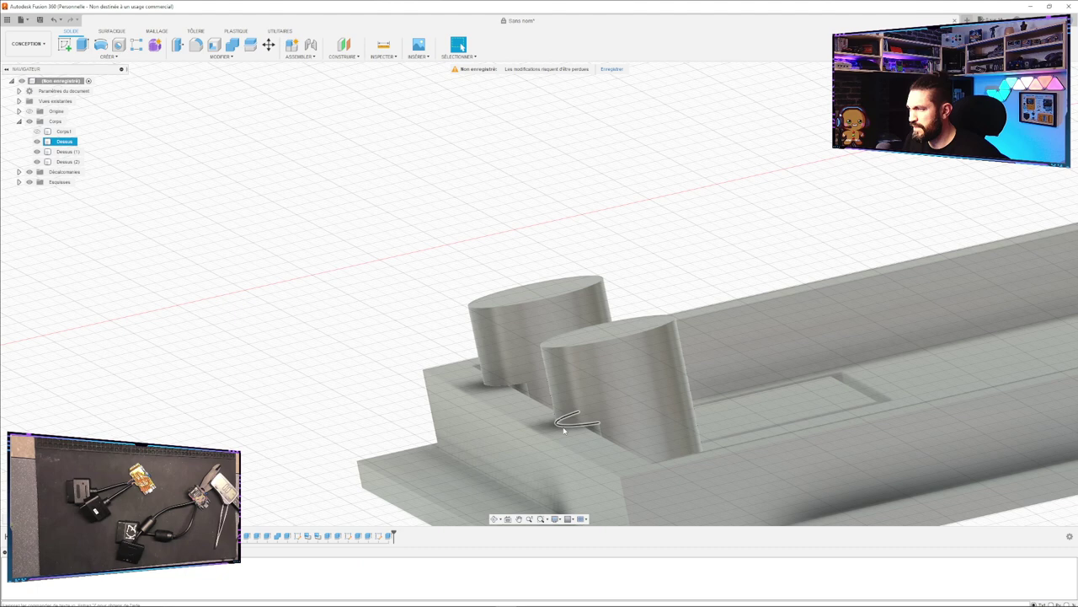
Start a two-distance chamfer on the overhanging underside edges of both button posts, extending the vertical distance up to near the discs' top faces.
left_click(221, 56)
left_click(198, 82)
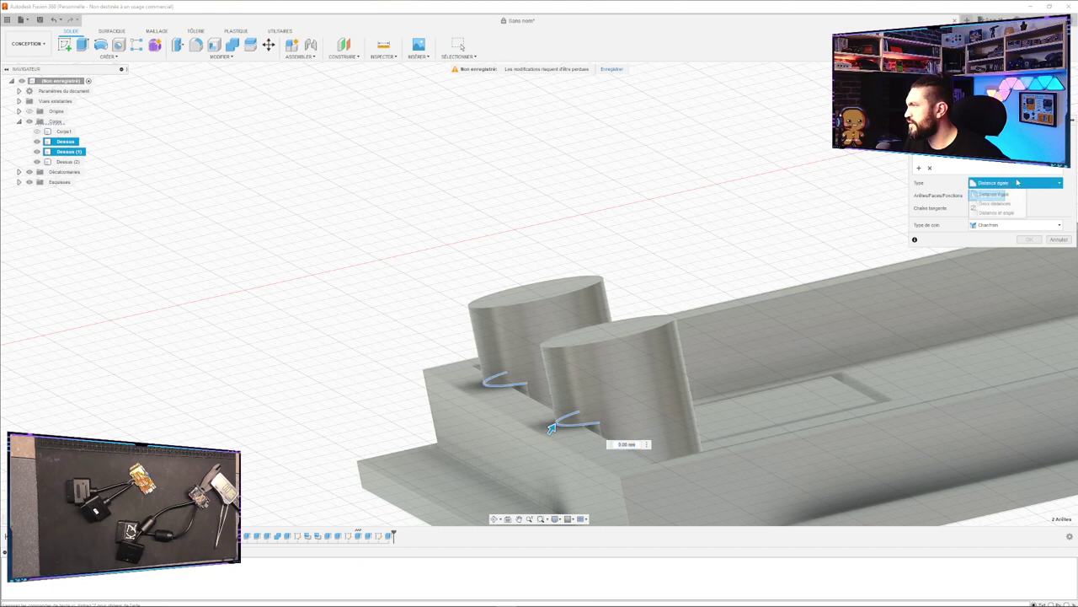
left_click(994, 203)
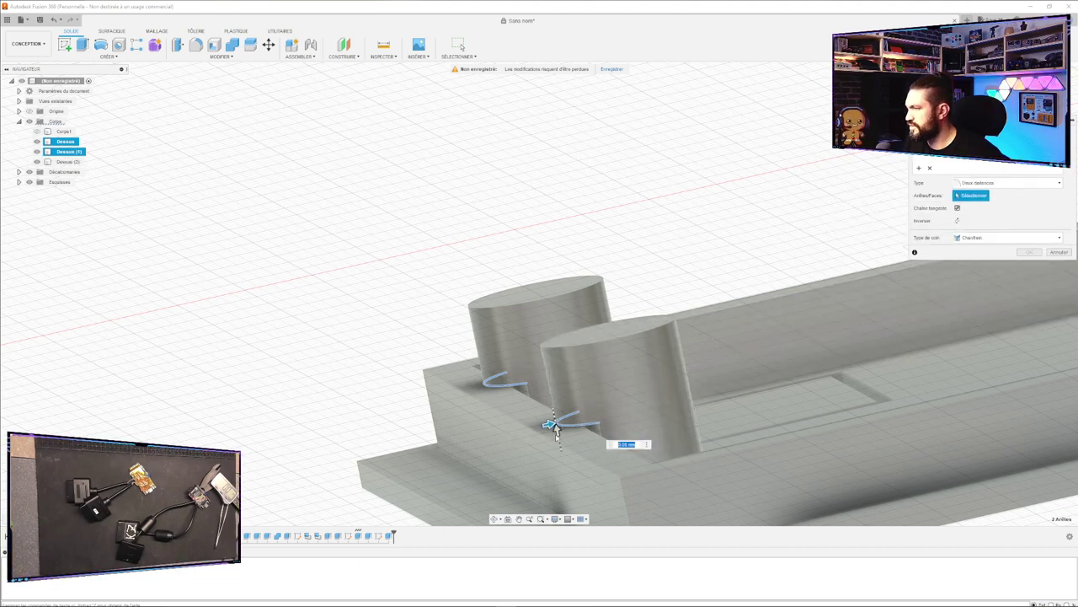
left_click_drag(553, 428, 546, 362)
left_click(609, 377)
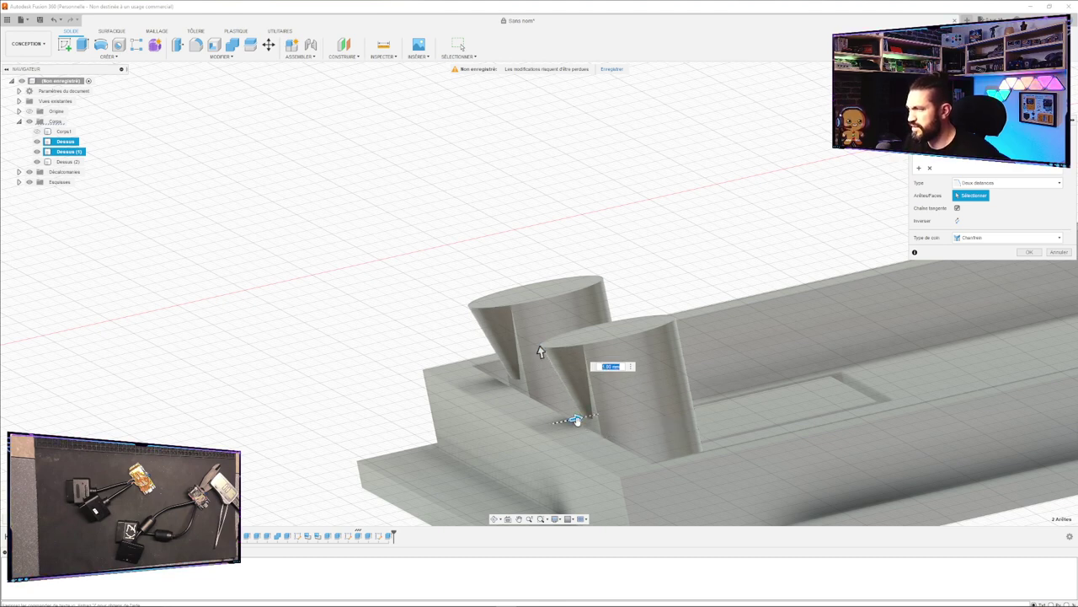
Try a horizontal distance of about 1.15 mm for the two-distance chamfer under both post overhangs and apply it.
middle_click_drag(610, 423, 601, 423)
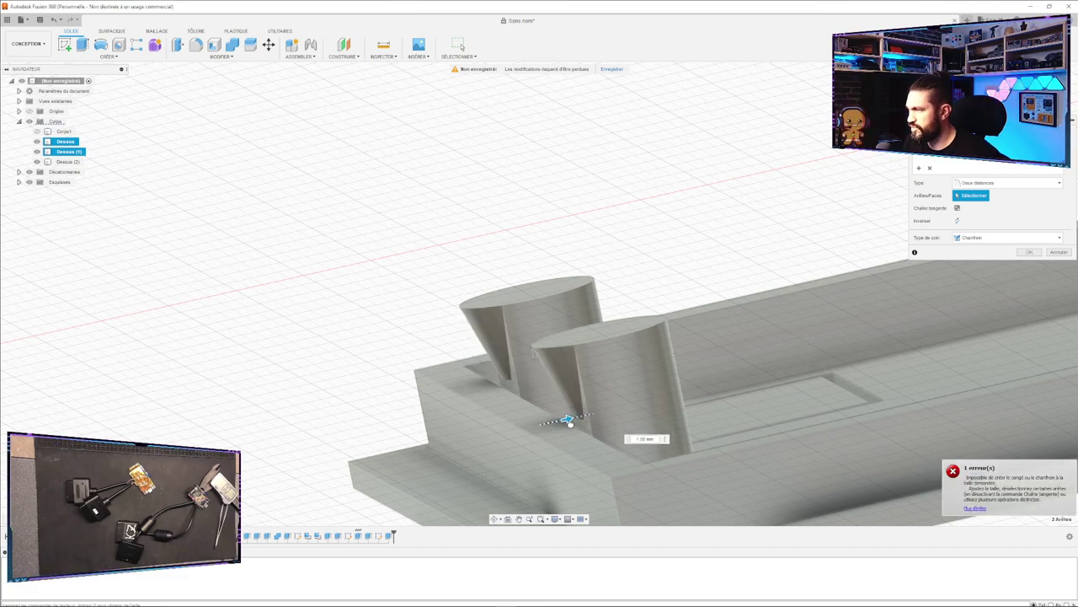
scroll(531, 352, "down", 3)
scroll(484, 282, "up", 6)
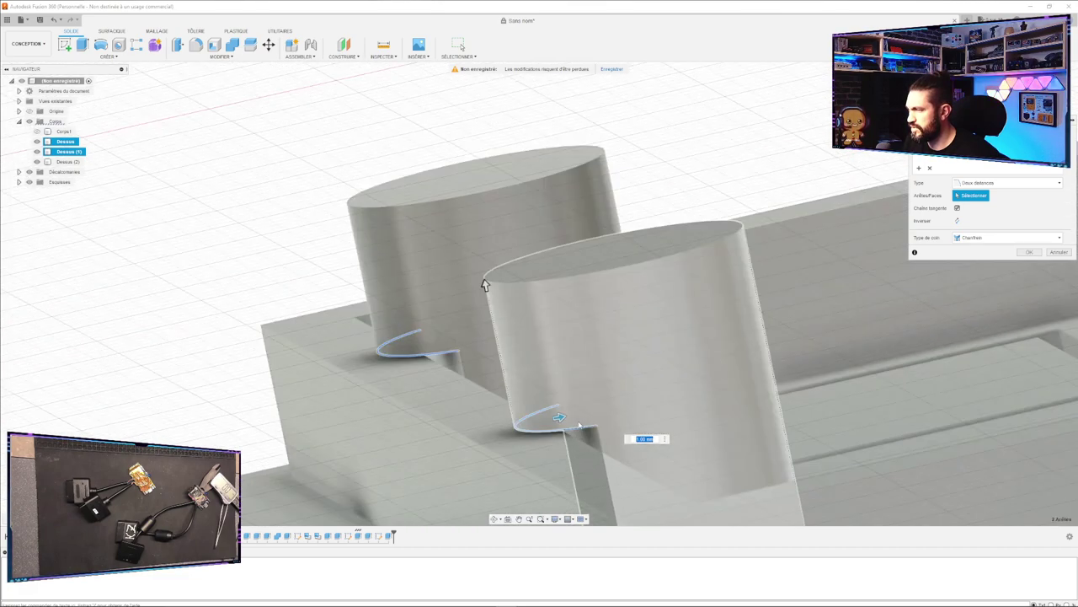
left_click_drag(553, 414, 562, 417)
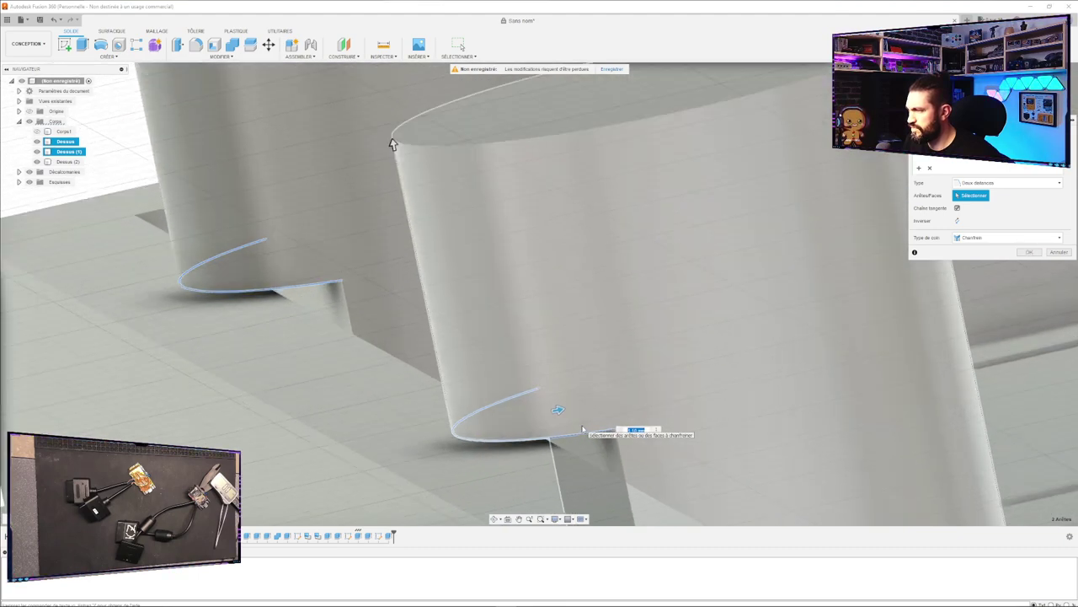
scroll(582, 430, "up", 3)
mouse_move(536, 388)
left_mouse_down()
mouse_move(560, 382)
mouse_move(548, 385)
left_mouse_up()
scroll(509, 432, "up", 3)
scroll(514, 430, "down", 3)
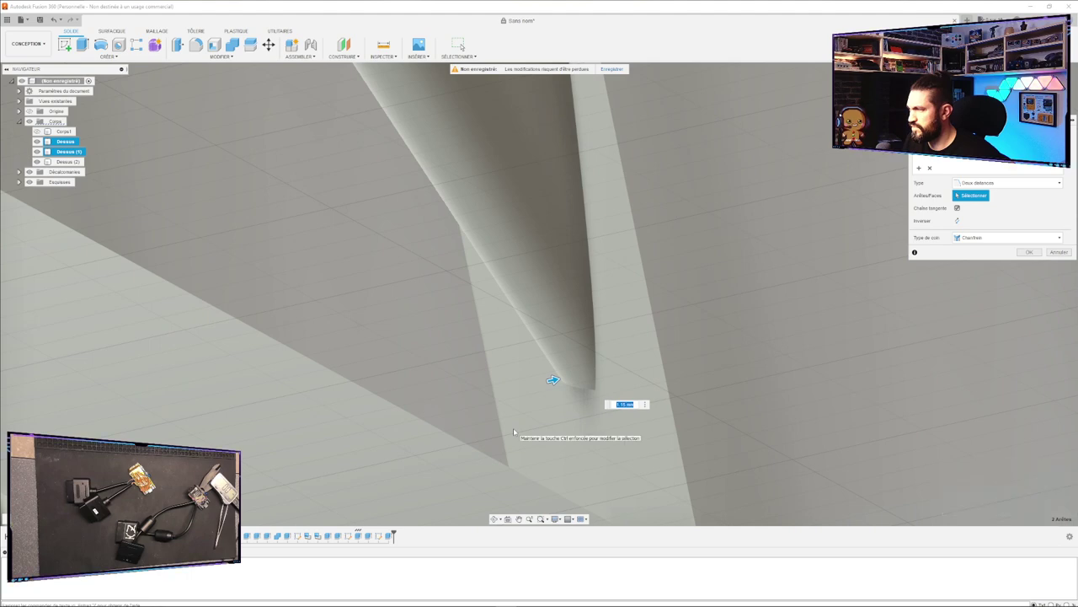
scroll(520, 427, "up", 3)
scroll(520, 425, "down", 5)
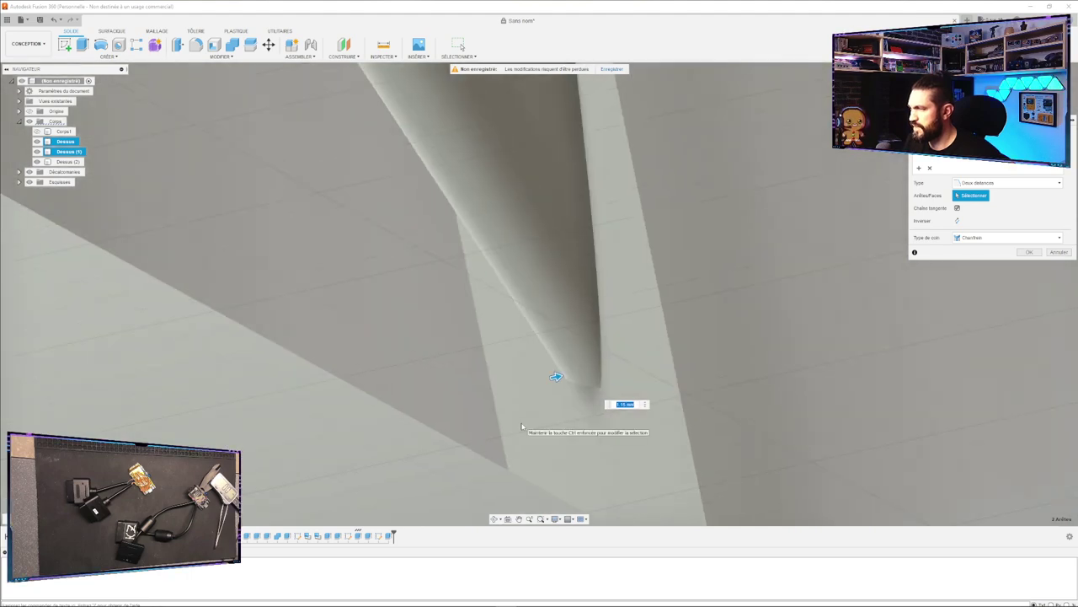
scroll(531, 416, "down", 5)
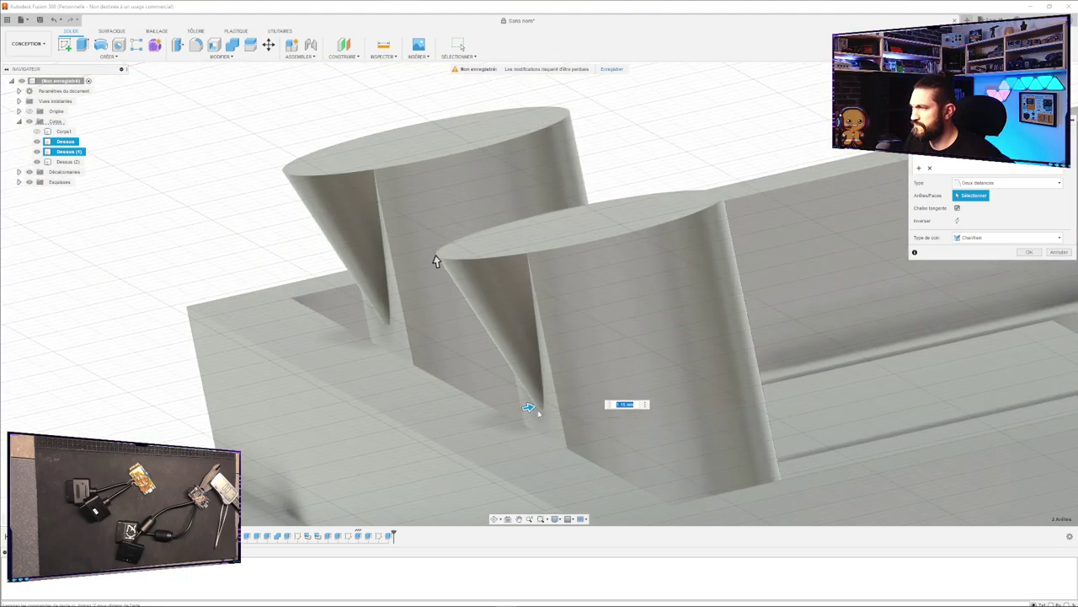
scroll(535, 413, "up", 1)
middle_click_drag(447, 395, 475, 397, "shift")
middle_click_drag(563, 250, 449, 280, "shift")
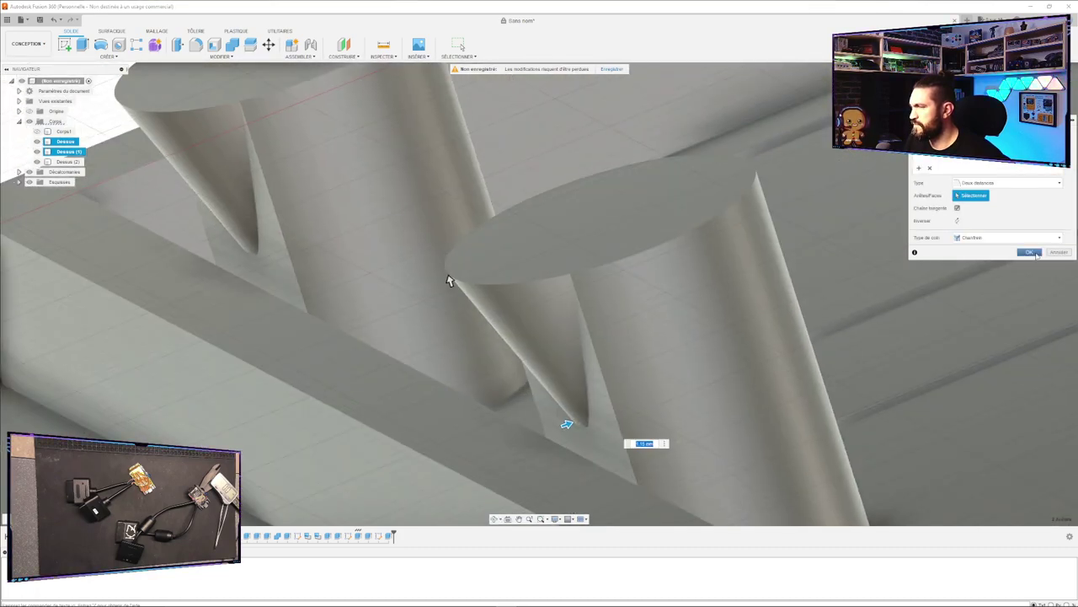
key("Return")
Inspect the chamfered undersides of both button posts and undo the two-distance chamfer.
middle_click_drag(637, 376, 650, 285, "shift")
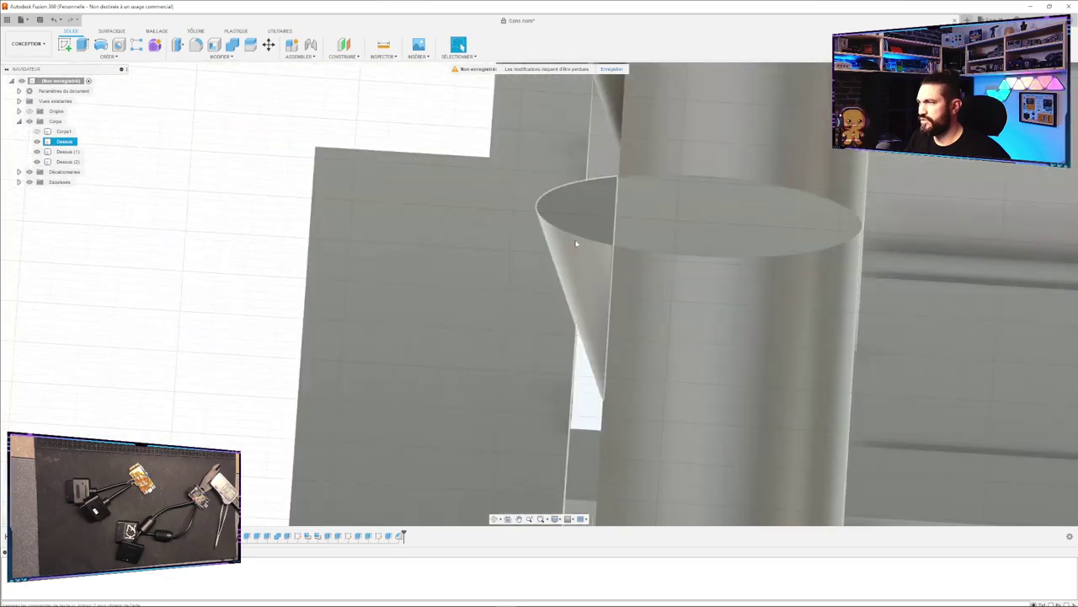
left_click(368, 419)
middle_click_drag(383, 367, 260, 385, "shift")
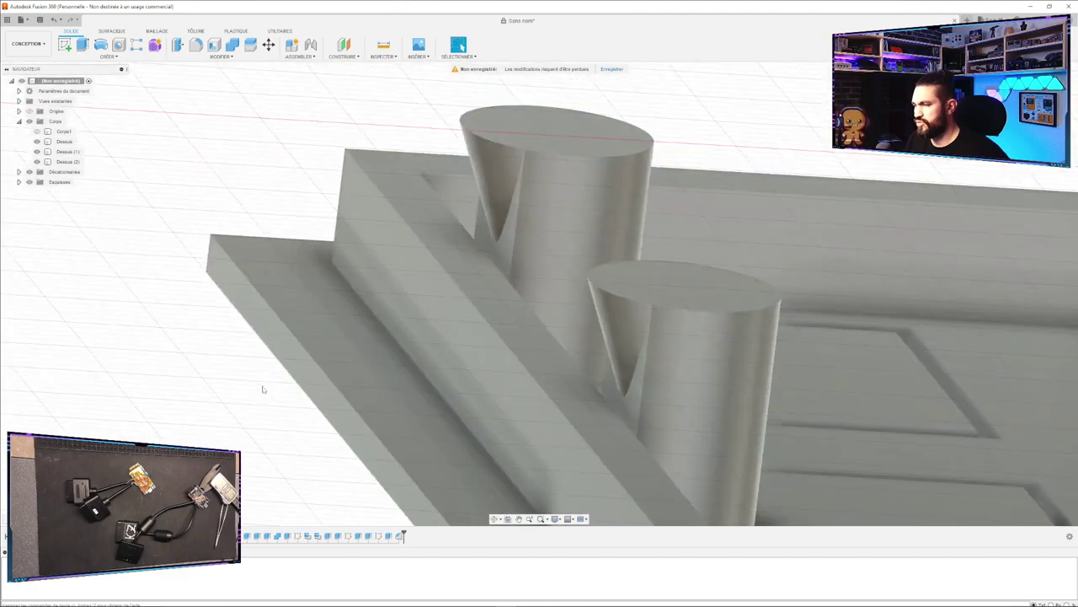
left_click(302, 371)
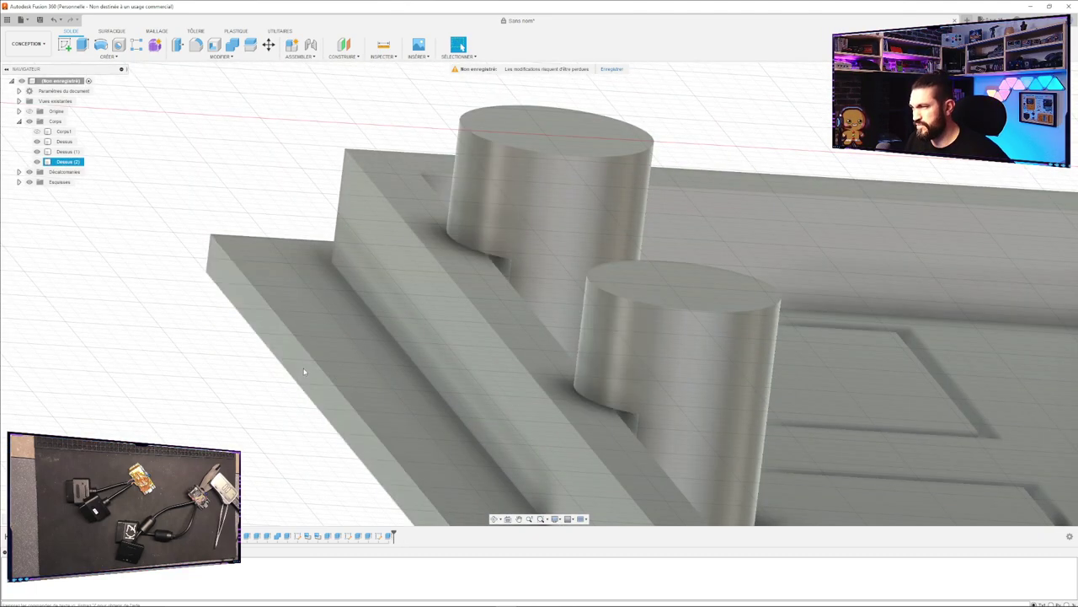
Fillet the curved underside edges where the discs overhang both button posts.
left_click(511, 248)
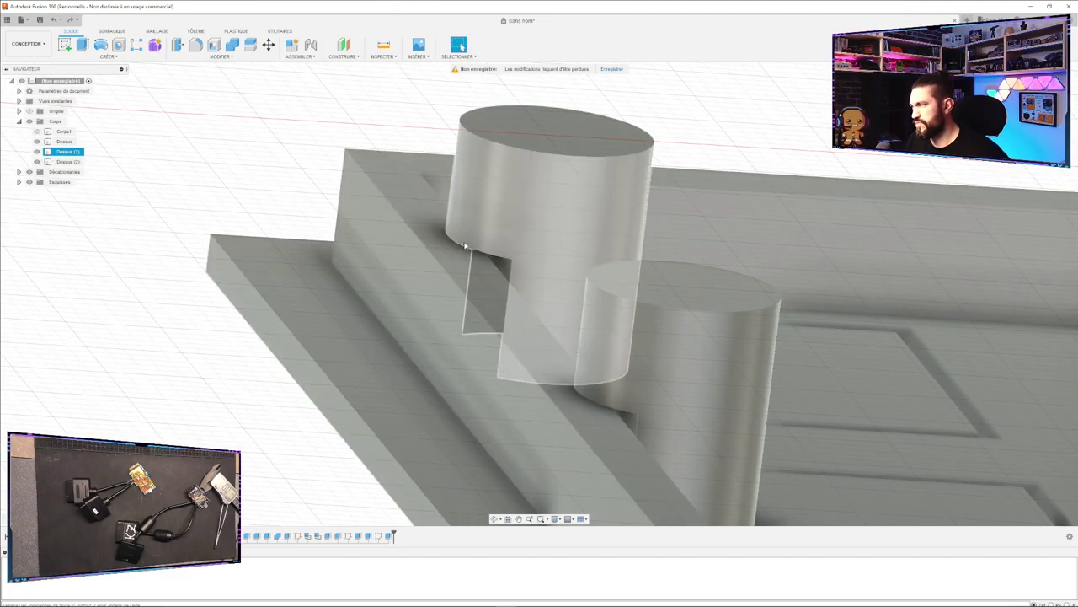
left_click(608, 385)
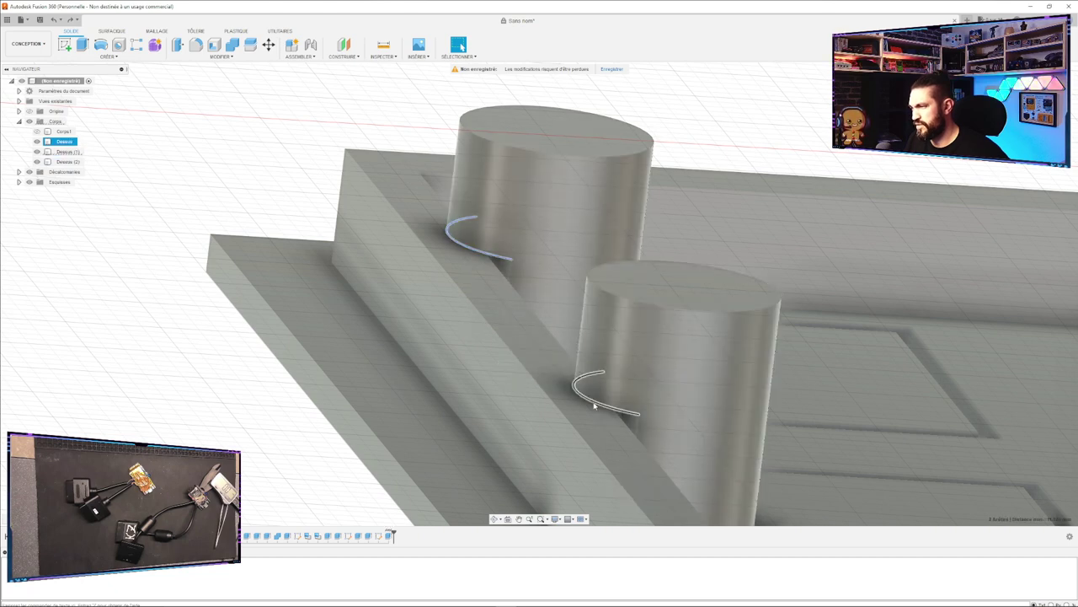
left_click(594, 406)
key("f")
left_click_drag(587, 405, 617, 386)
middle_click_drag(325, 450, 366, 439, "shift")
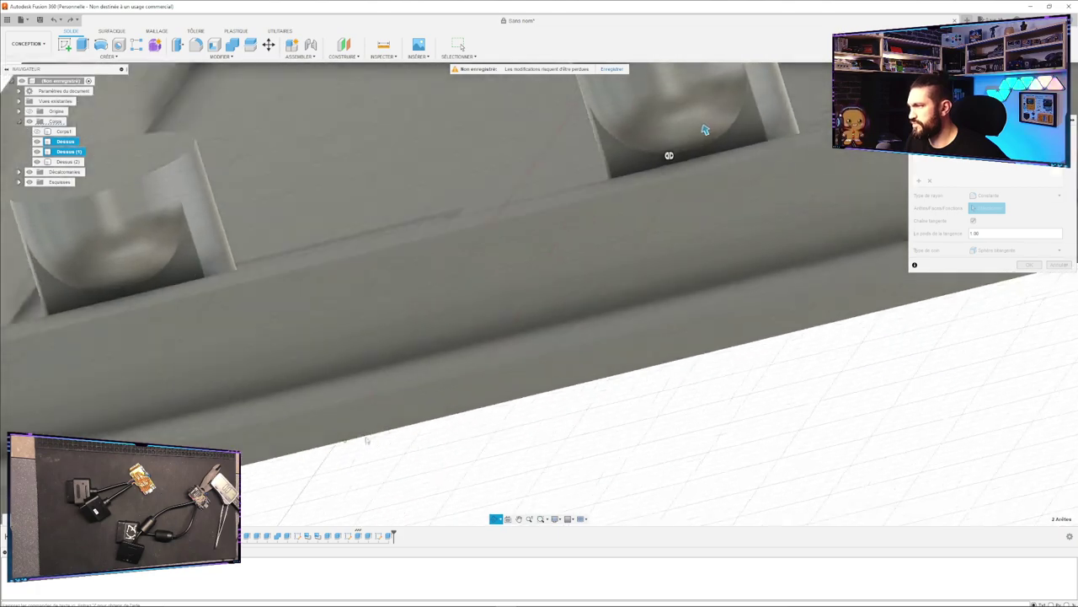
scroll(674, 292, "up", 3)
scroll(779, 347, "down", 4)
middle_click_drag(778, 345, 933, 289, "shift")
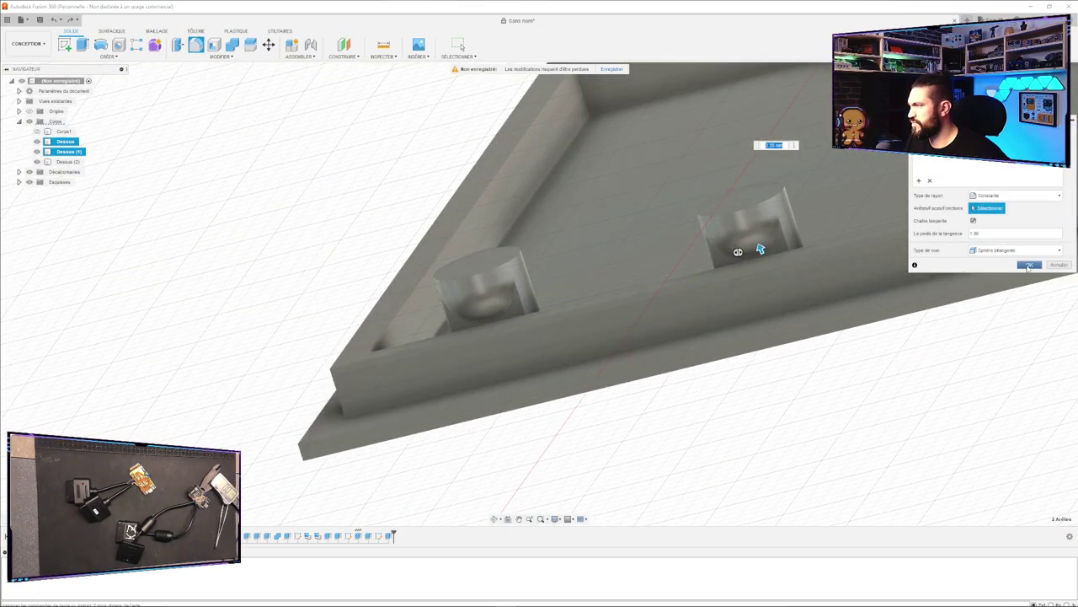
key("Return")
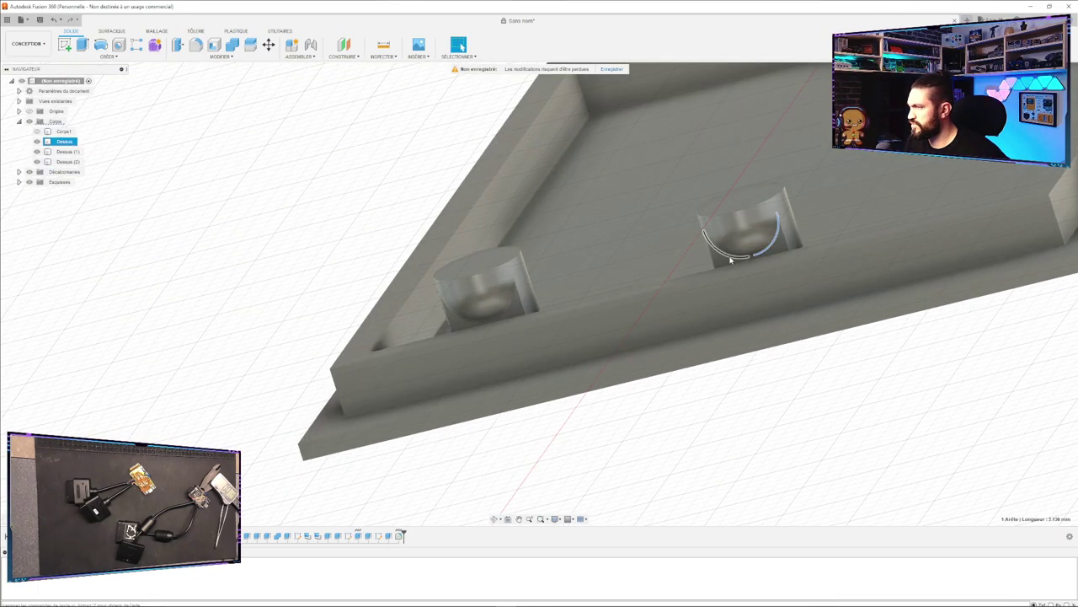
Add a second fillet to the four curved edges where the rounded overhangs meet the flat sides of both button posts.
left_click(457, 320)
left_click(489, 317)
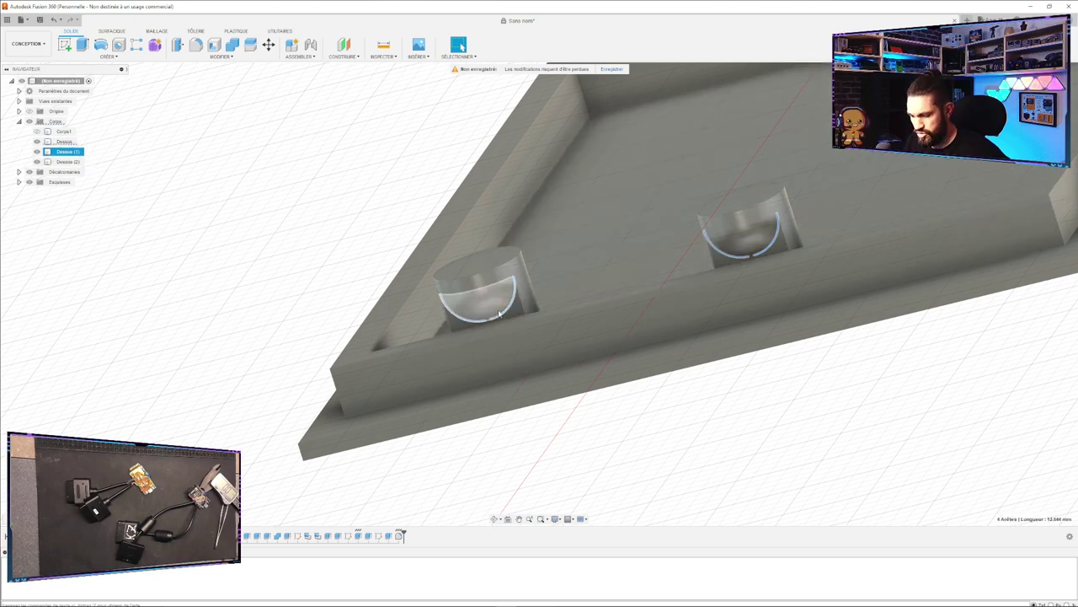
key("f")
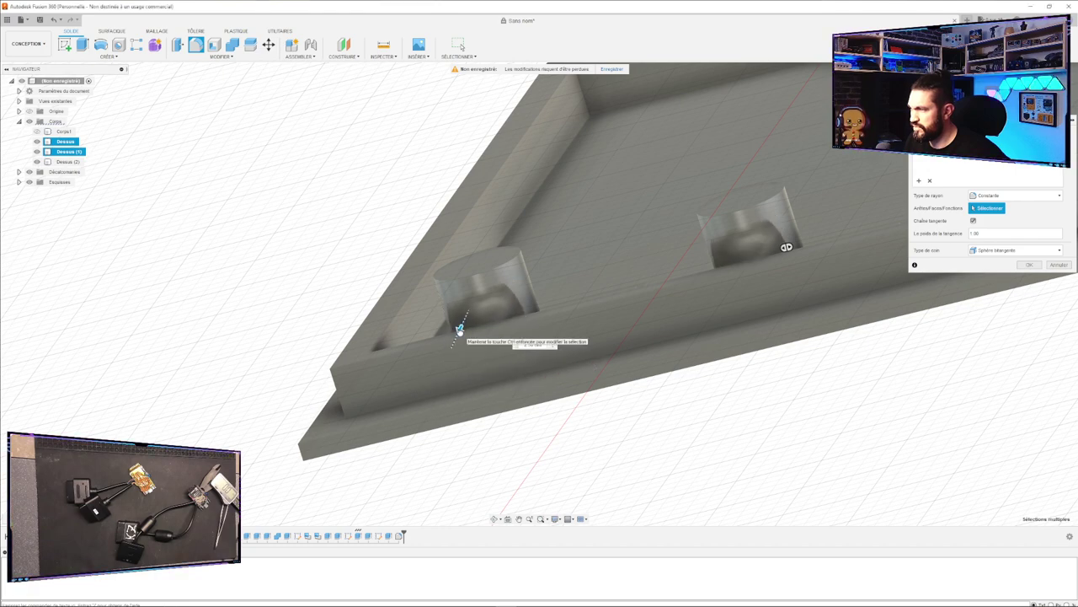
middle_click_drag(786, 247, 728, 309, "shift")
scroll(489, 304, "up", 6)
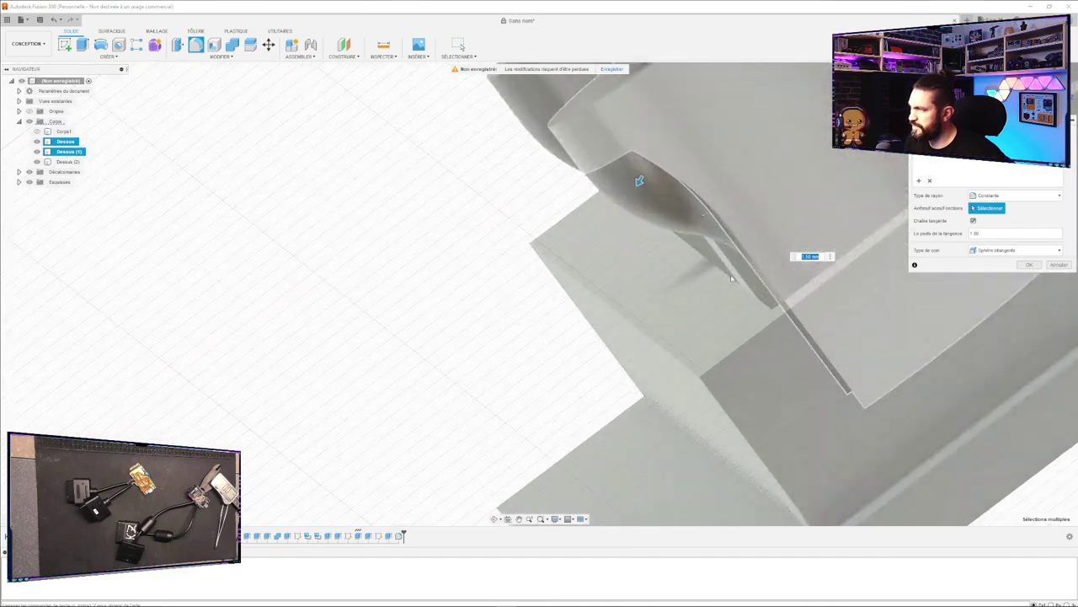
mouse_move(475, 302)
middle_mouse_down("shift")
mouse_move(498, 300)
mouse_move(472, 309)
middle_mouse_up("shift")
middle_click_drag(605, 378, 667, 243, "shift")
middle_click_drag(712, 368, 749, 366, "shift")
middle_click_drag(436, 332, 726, 354, "shift")
left_click(635, 363)
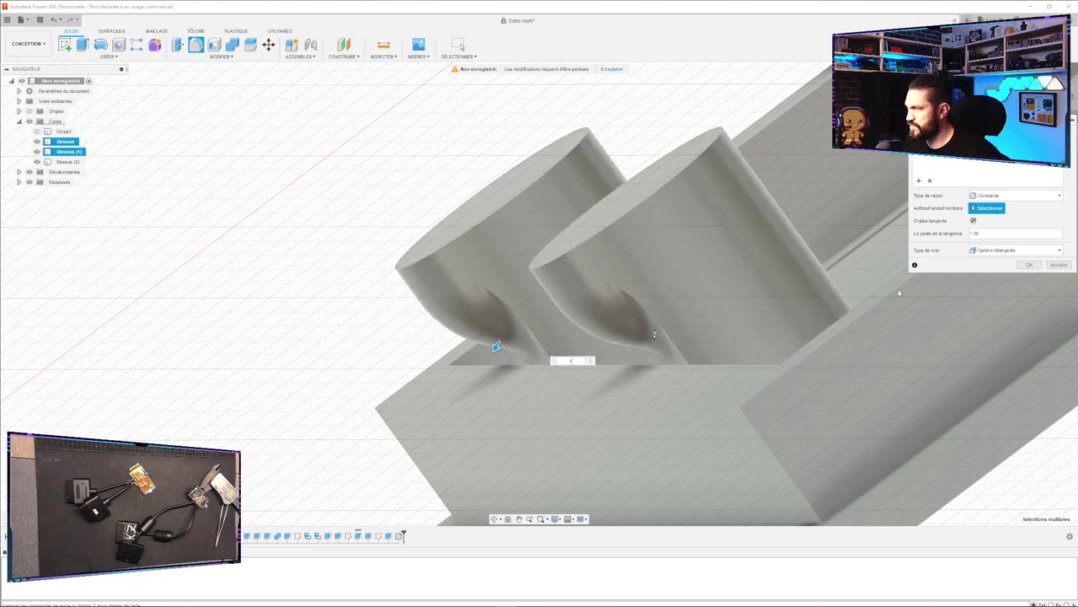
key("Return")
key("Caps_Lock")
mouse_move(378, 359)
middle_mouse_down()
mouse_move(449, 329)
mouse_move(409, 334)
mouse_move(376, 355)
mouse_move(369, 346)
middle_mouse_up()
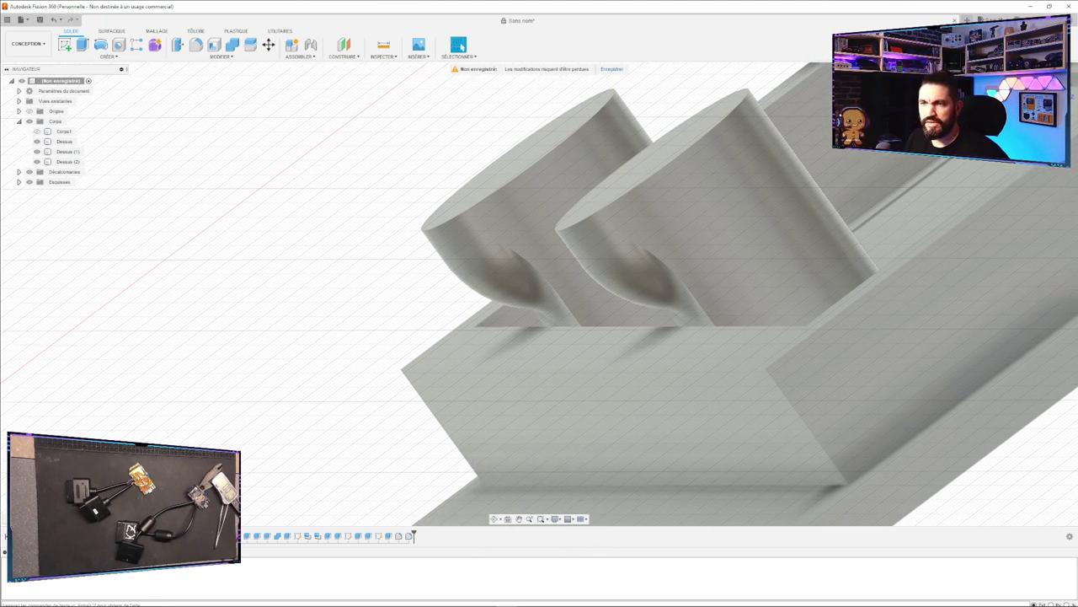
Examine the rounded button posts and the slots around both buttons from the inside of the lid.
middle_click_drag(446, 442, 409, 408, "shift")
middle_click_drag(1003, 388, 693, 343)
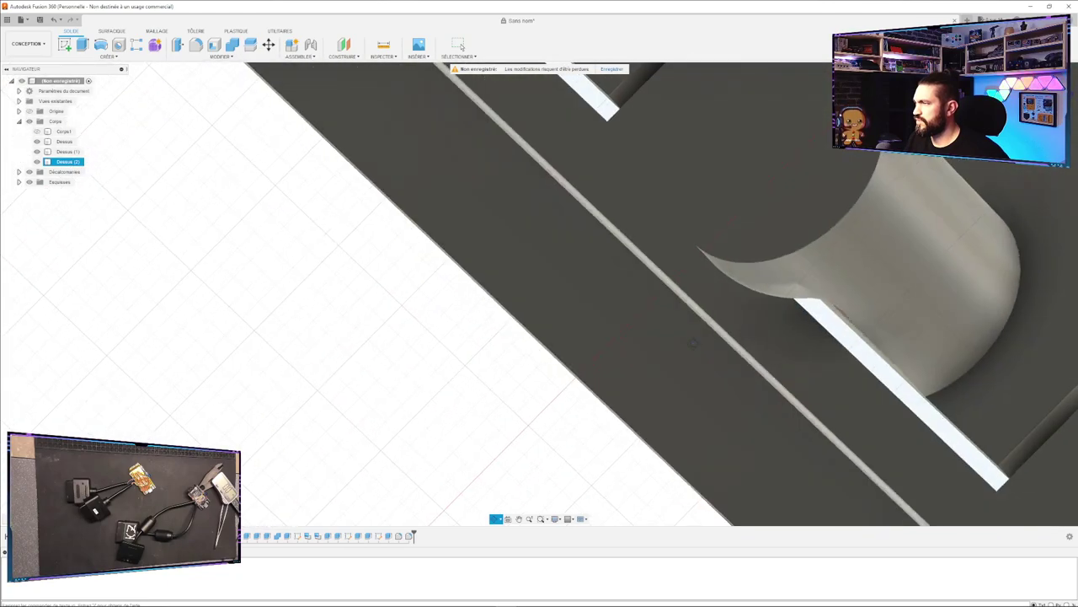
scroll(690, 344, "up", 2)
scroll(693, 346, "down", 8)
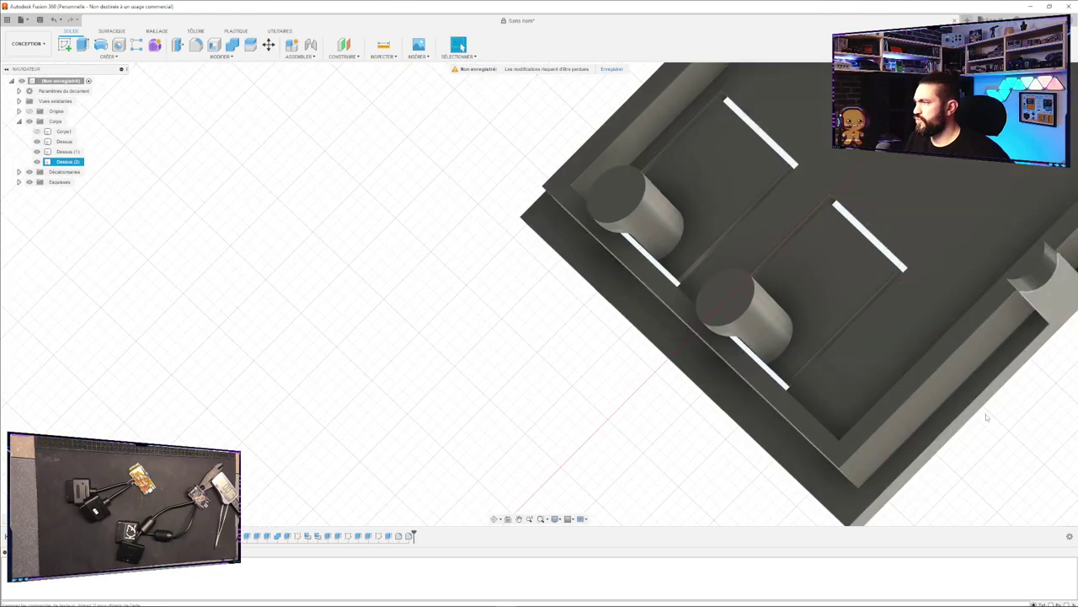
middle_click_drag(878, 409, 917, 405, "shift")
left_click(684, 484)
middle_click_drag(563, 482, 566, 431, "shift")
Edit the button slot sketch and draw a vertical line along the upper button's side opposite the post, spanning the outer rectangle's full height.
left_click(379, 537)
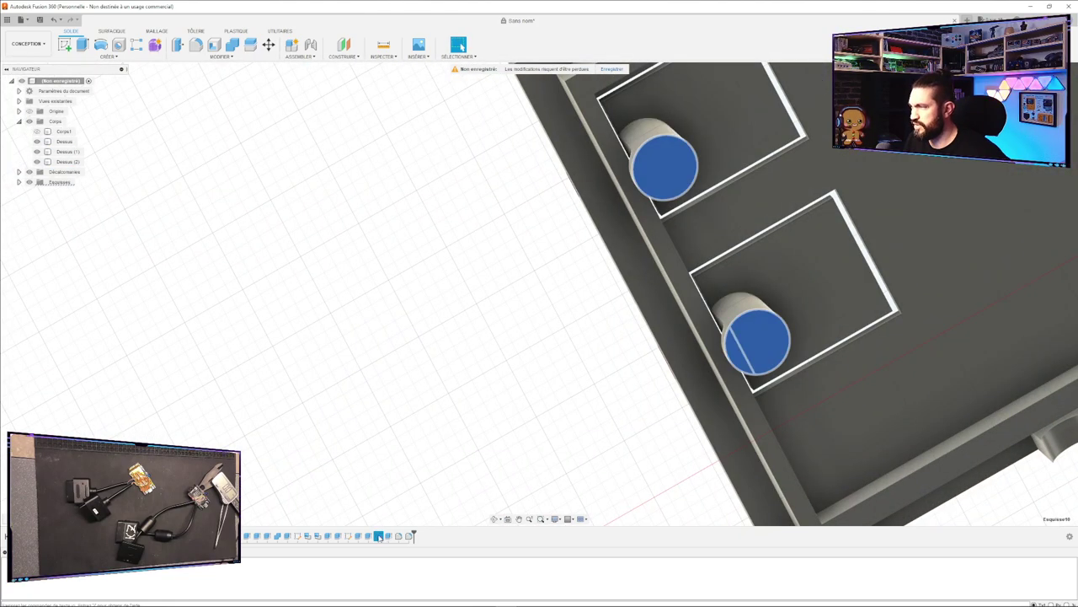
left_click(348, 536)
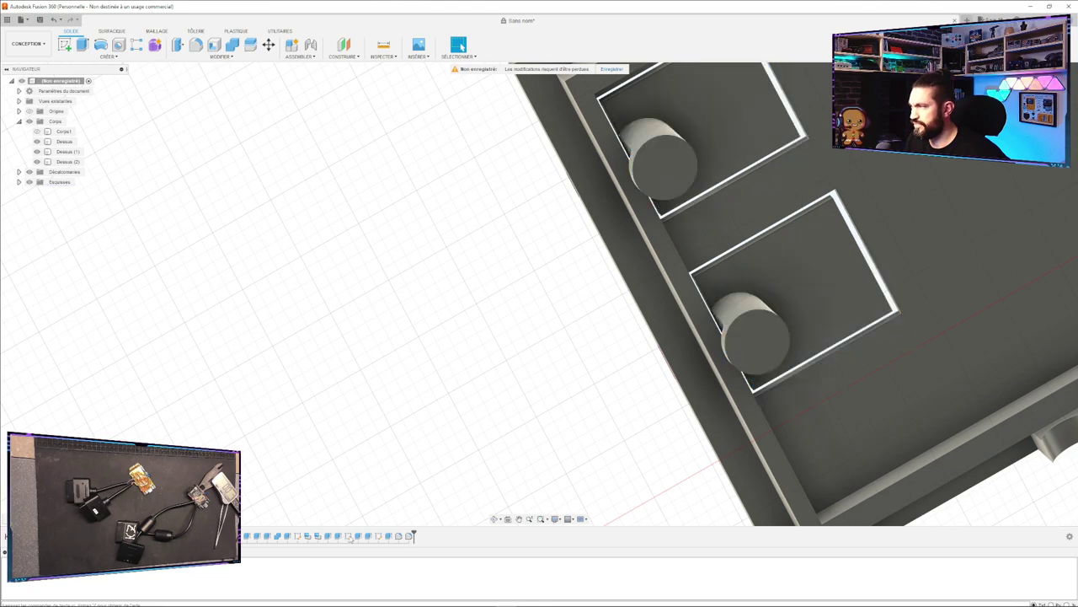
double_click(348, 536)
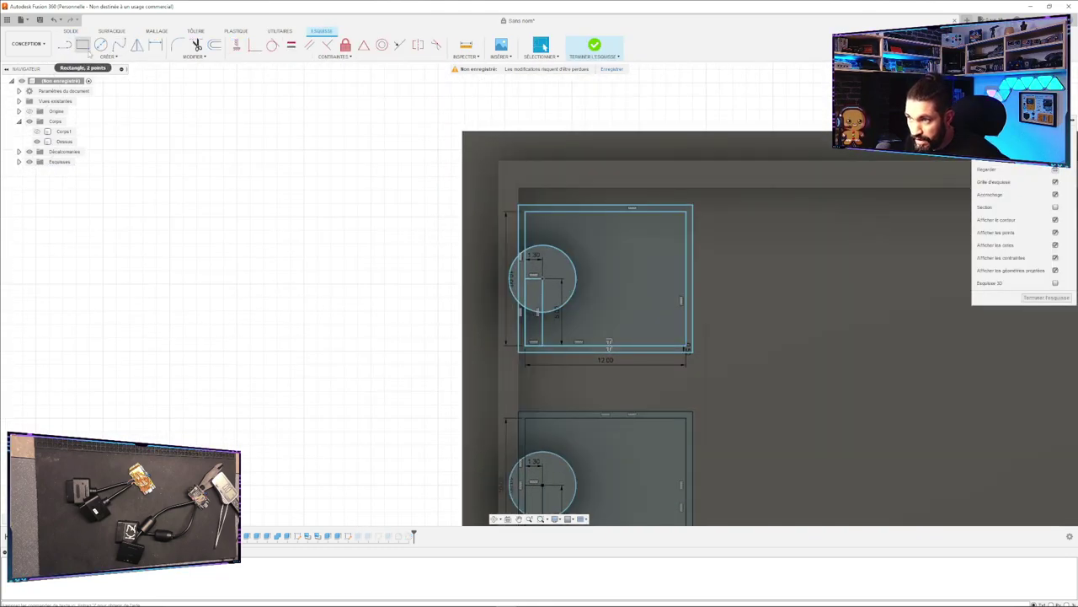
left_click(686, 207)
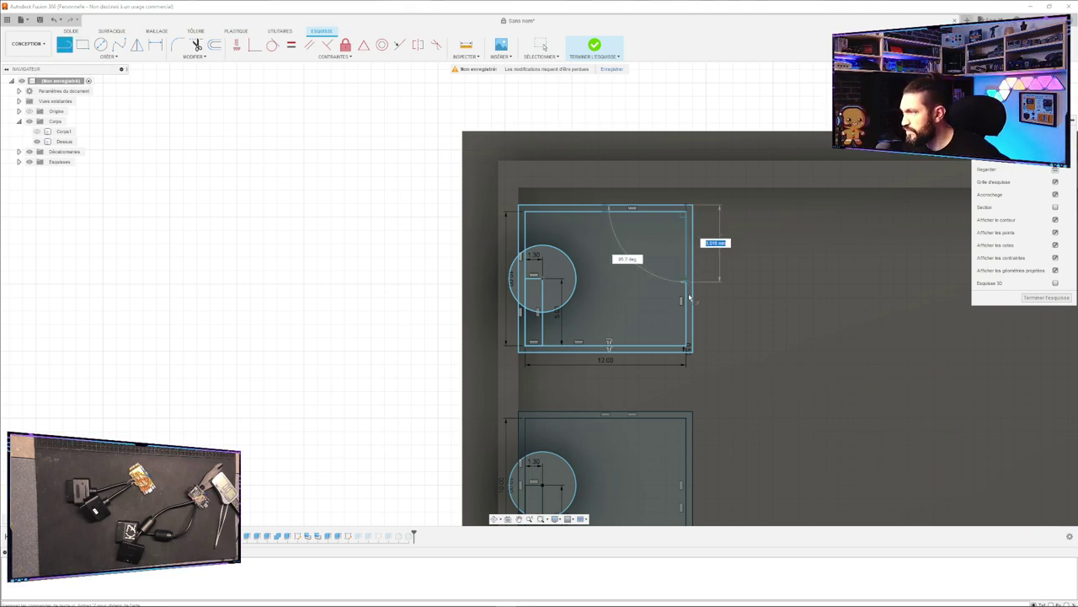
left_click(687, 351)
key("Escape")
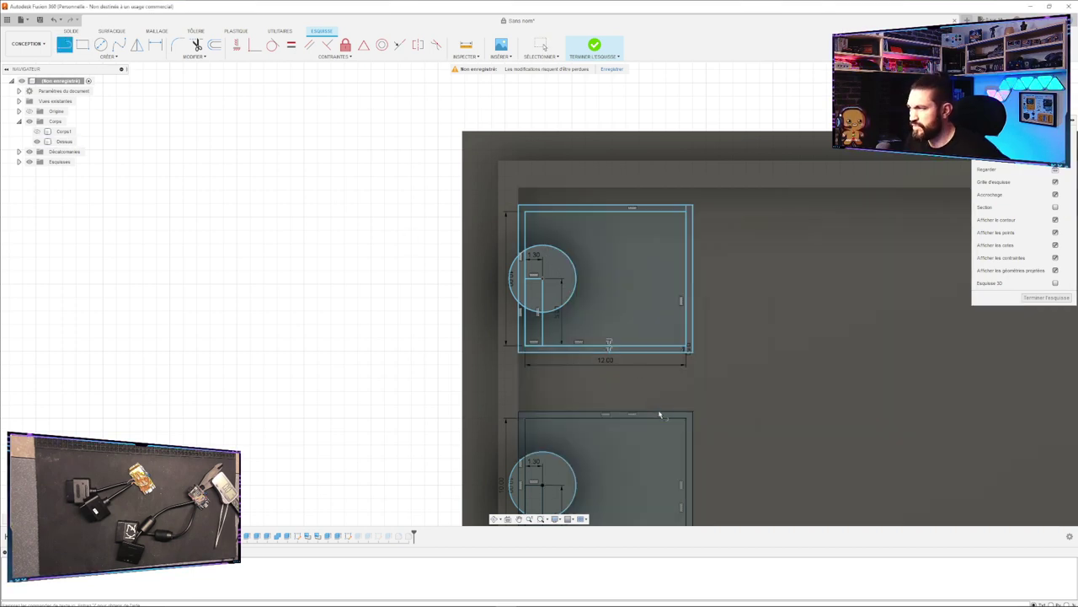
Draw the same full-height vertical line on the lower button's side opposite the post, and finish the sketch.
left_click(686, 412)
middle_click_drag(685, 481, 674, 327)
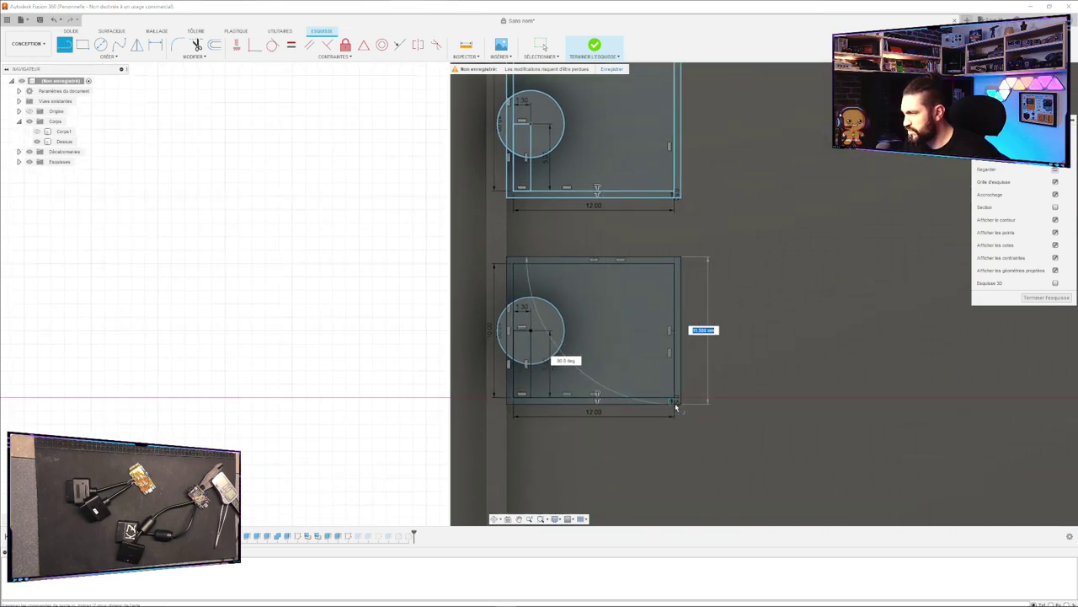
key("Escape")
left_click(1062, 298)
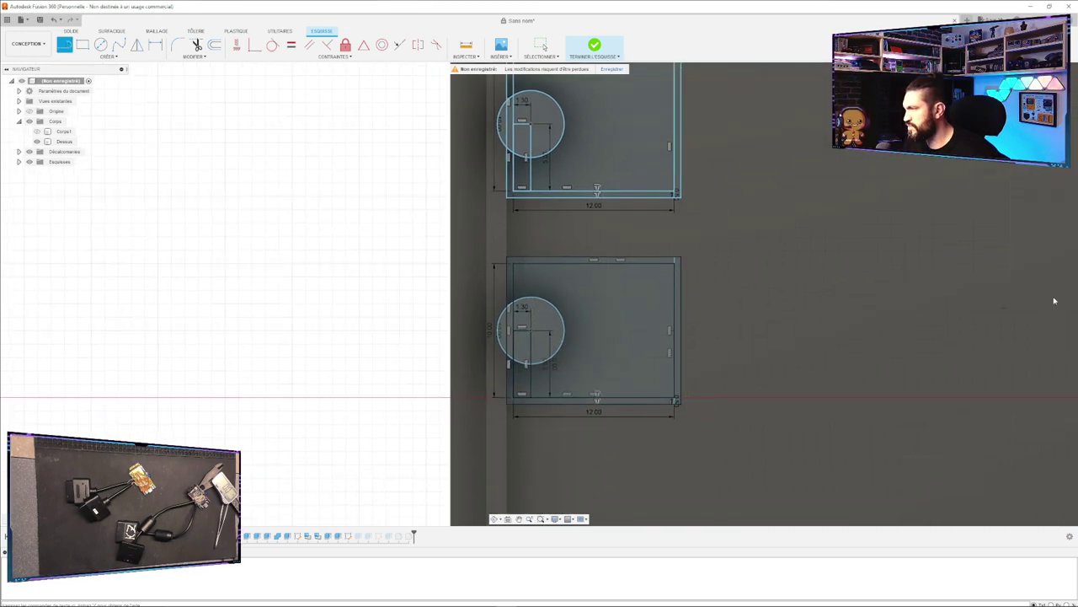
Edit the slot cut extrusion and exclude the end strips opposite the posts, leaving both buttons attached to the lid on that side.
double_click(357, 536)
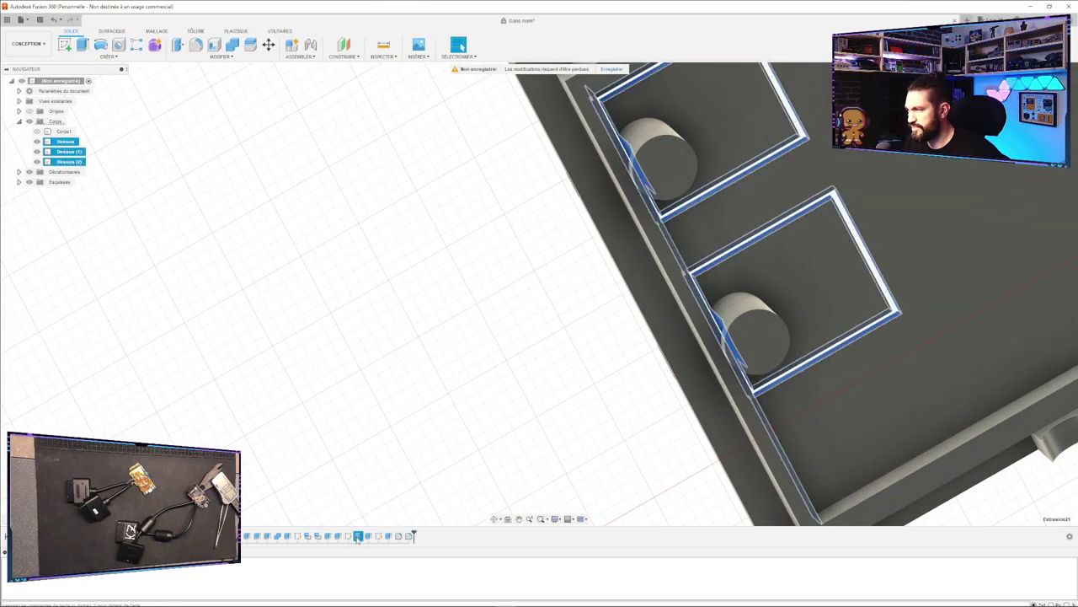
middle_click_drag(665, 307, 270, 278, "shift")
middle_click_drag(562, 176, 525, 281, "shift")
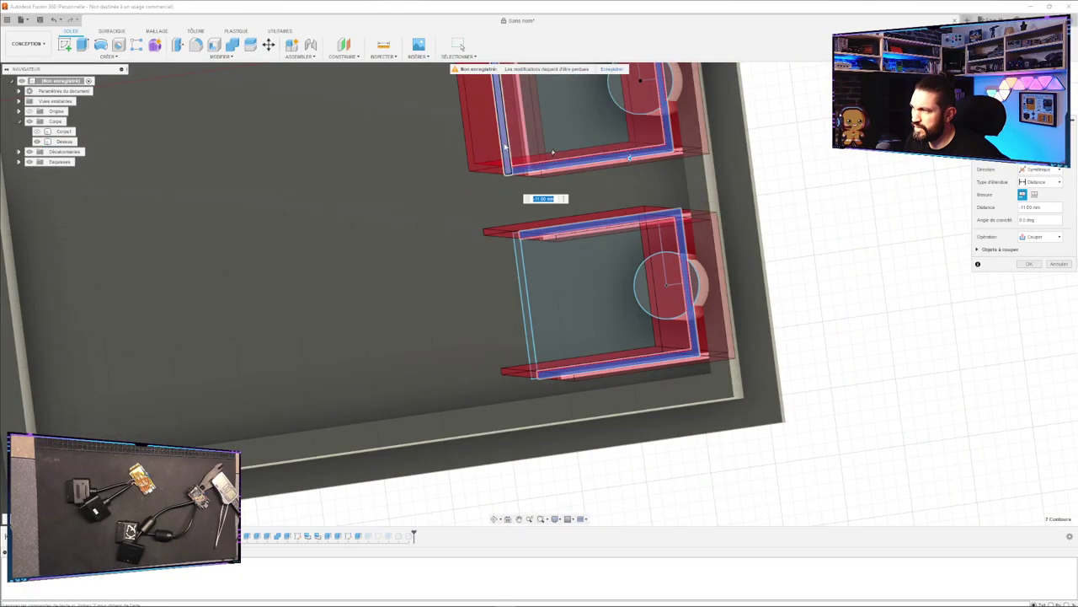
key("Return")
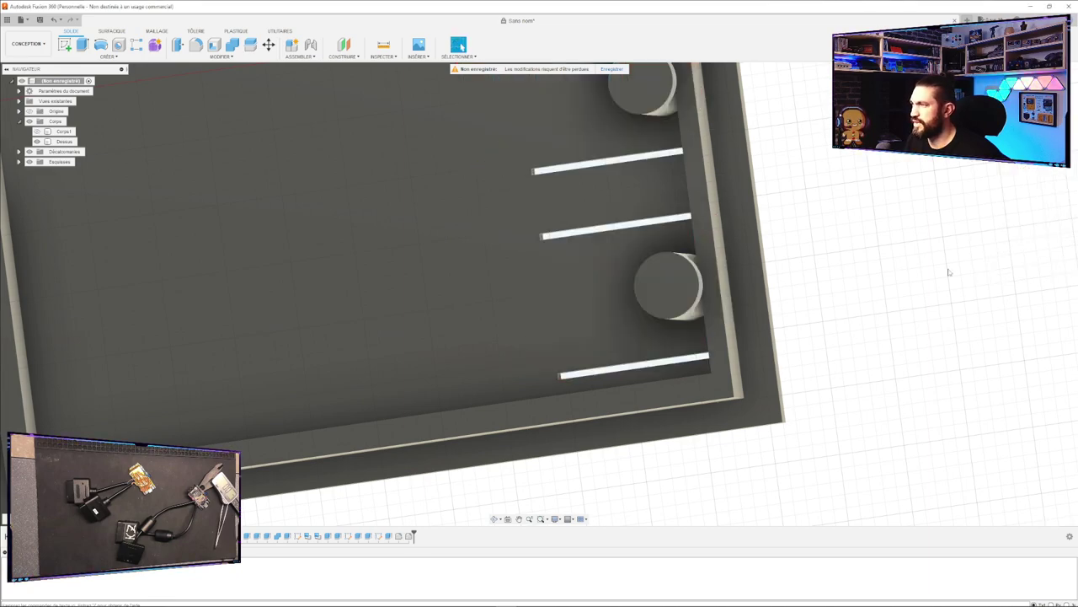
mouse_move(846, 171)
middle_mouse_down("shift")
mouse_move(579, 235)
mouse_move(527, 205)
mouse_move(573, 185)
mouse_move(348, 332)
middle_mouse_up("shift")
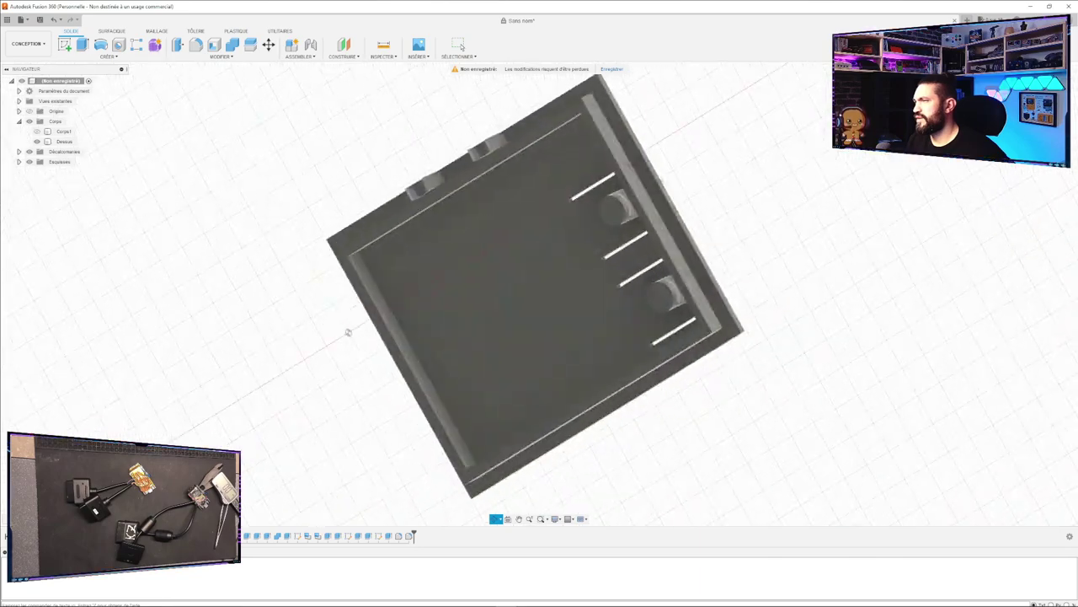
middle_click_drag(368, 424, 685, 205, "shift")
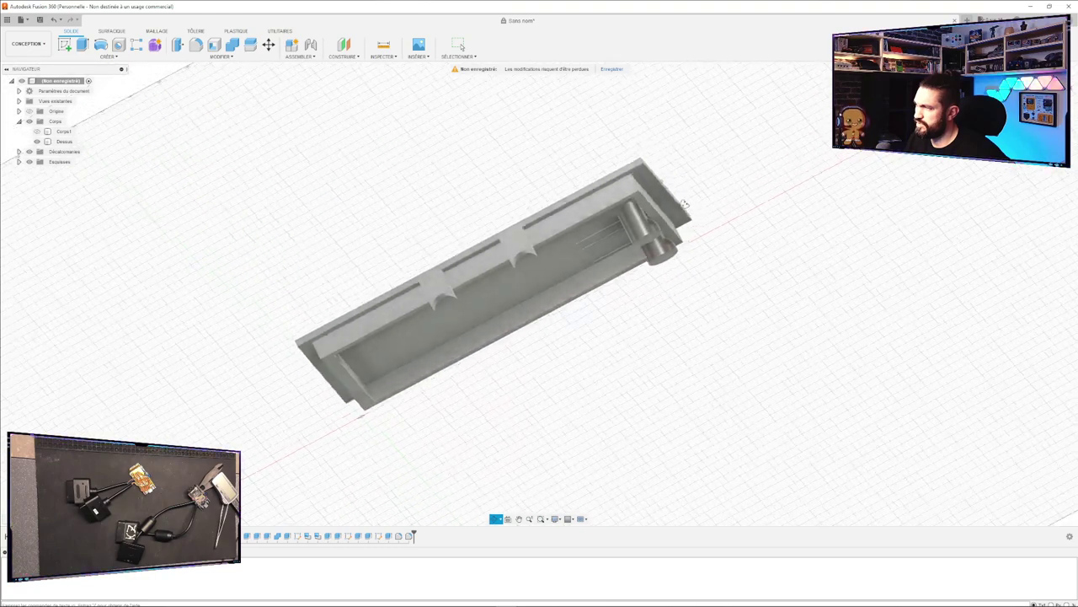
scroll(649, 242, "up", 5)
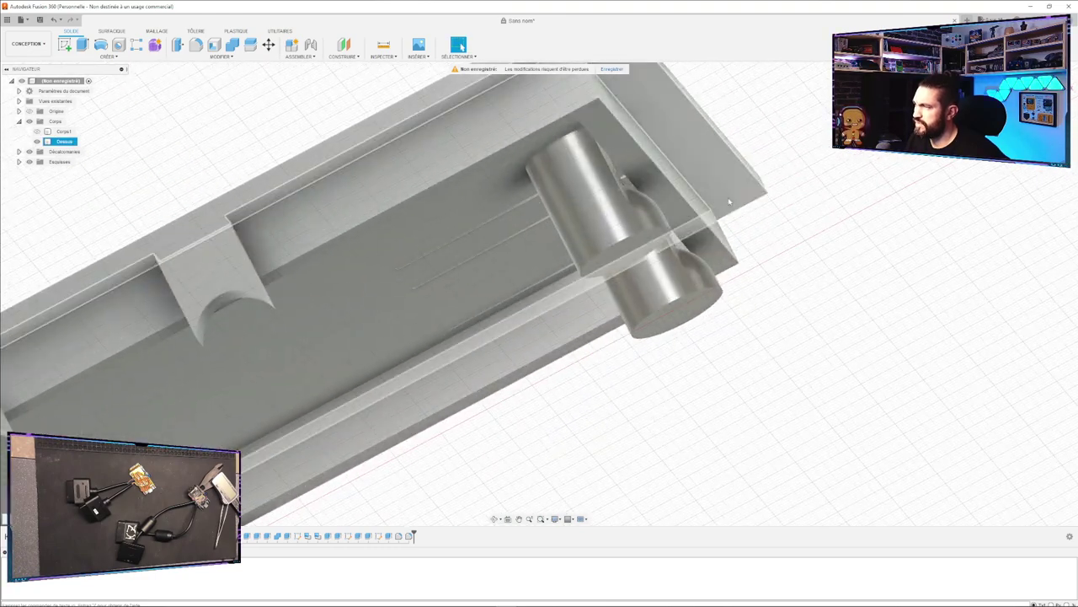
middle_click_drag(818, 165, 513, 373, "shift")
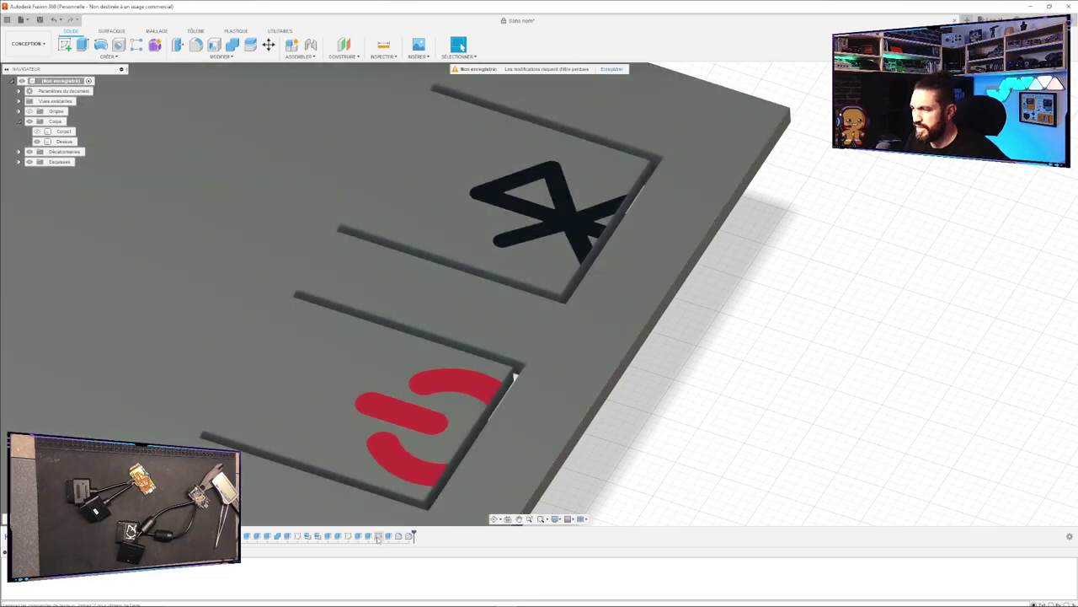
left_click(309, 537)
left_click(318, 537, "ctrl")
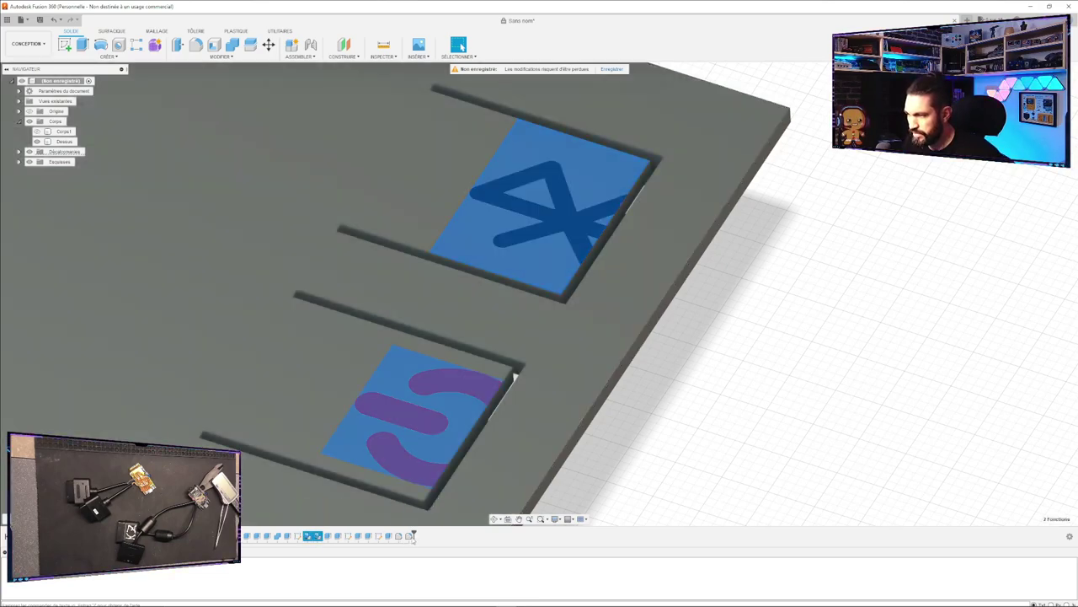
left_click(318, 536)
double_click(309, 536)
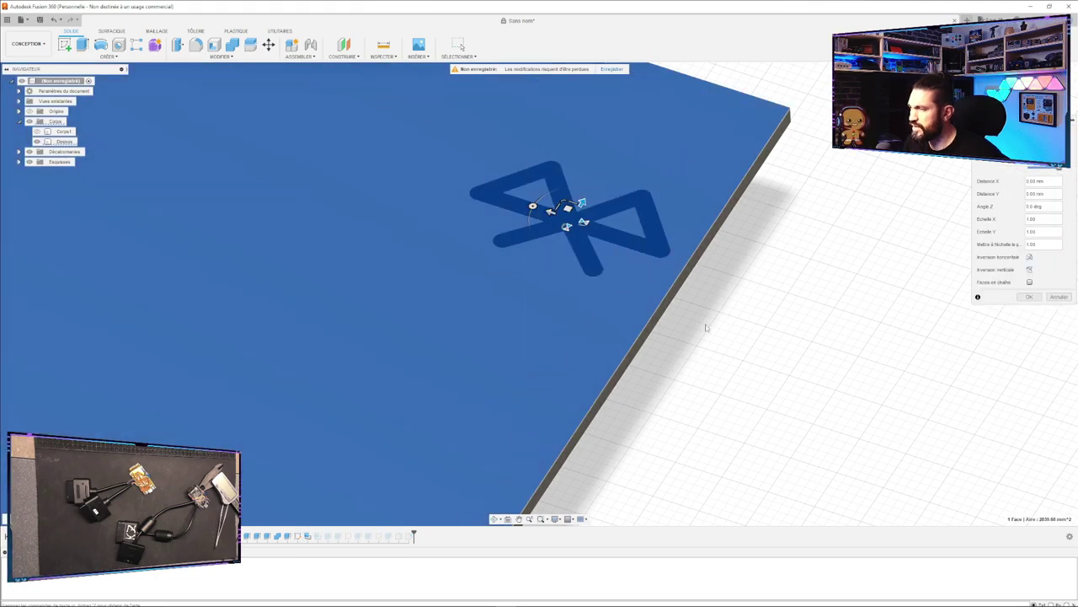
scroll(749, 396, "down", 5)
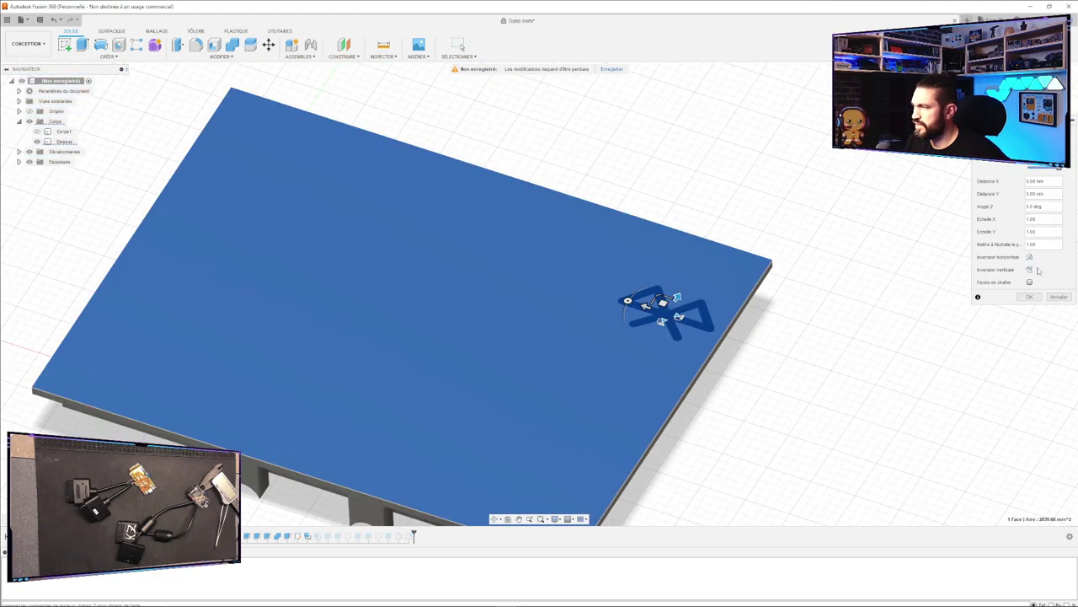
left_click(1060, 298)
Move the Bluetooth and power symbol decals to the end of the timeline, after the slot cut and fillets.
left_click(307, 536)
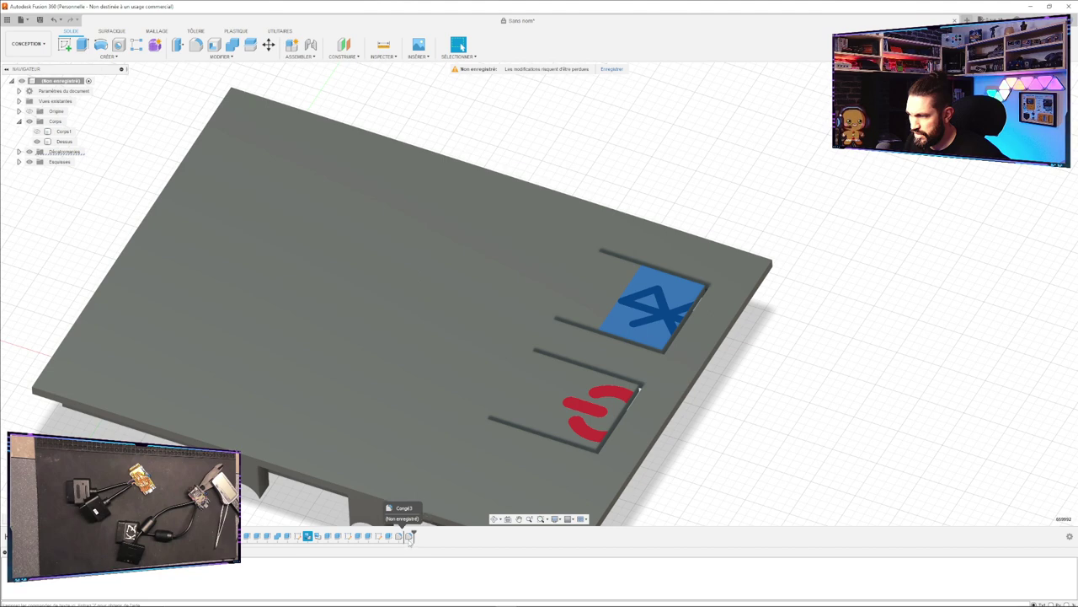
left_click_drag(416, 542, 415, 542)
left_click(309, 538)
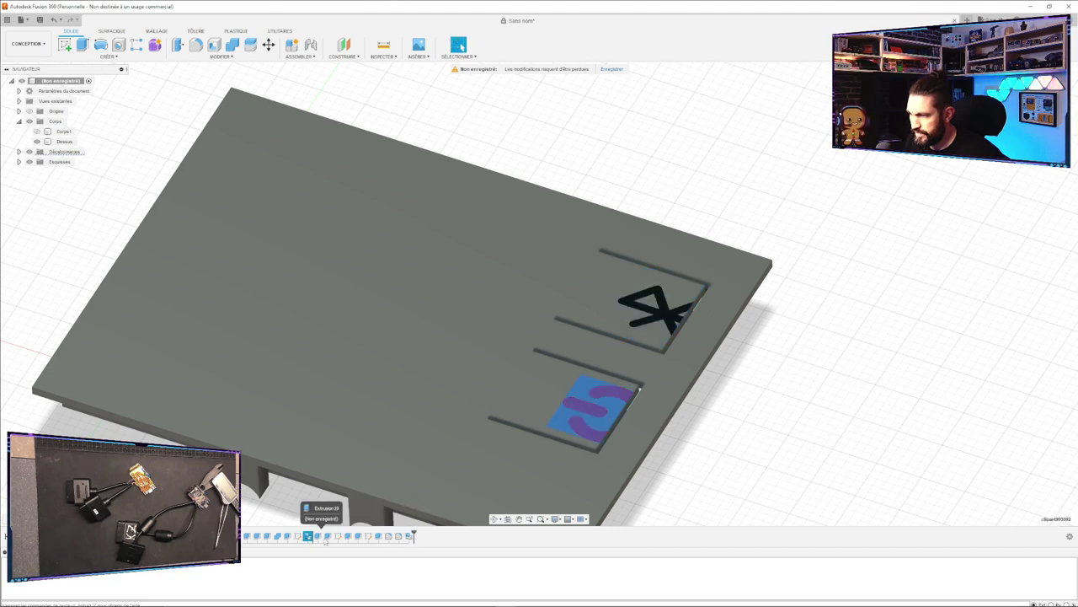
Edit the Bluetooth decal and shift it 5 mm in Y, away from the slot at the button's closed end.
double_click(399, 537)
mouse_move(821, 296)
middle_mouse_down("shift")
mouse_move(819, 340)
mouse_move(832, 305)
middle_mouse_up("shift")
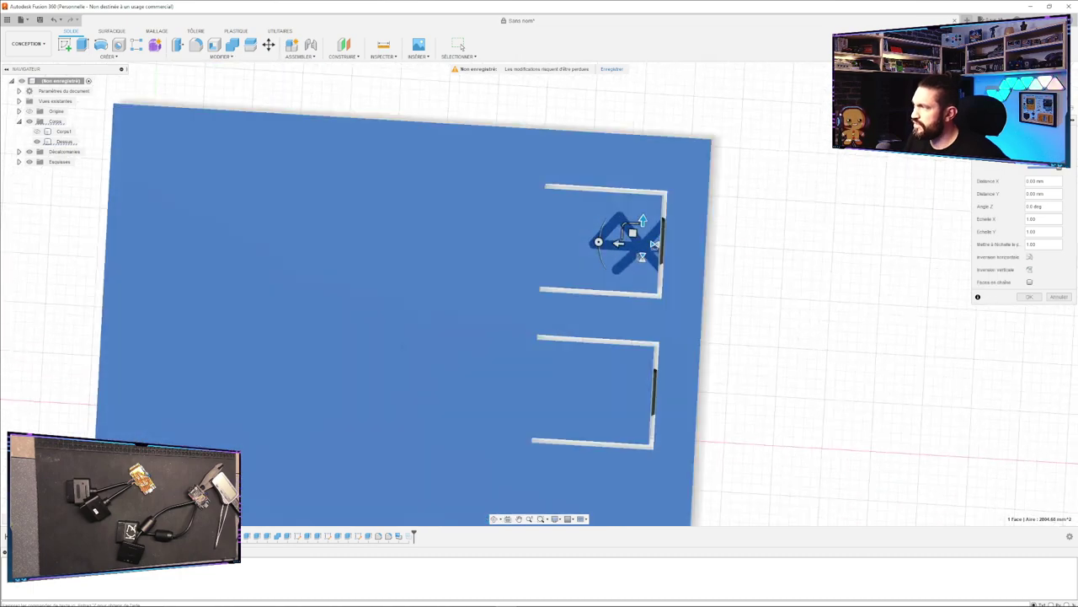
left_click(1047, 91)
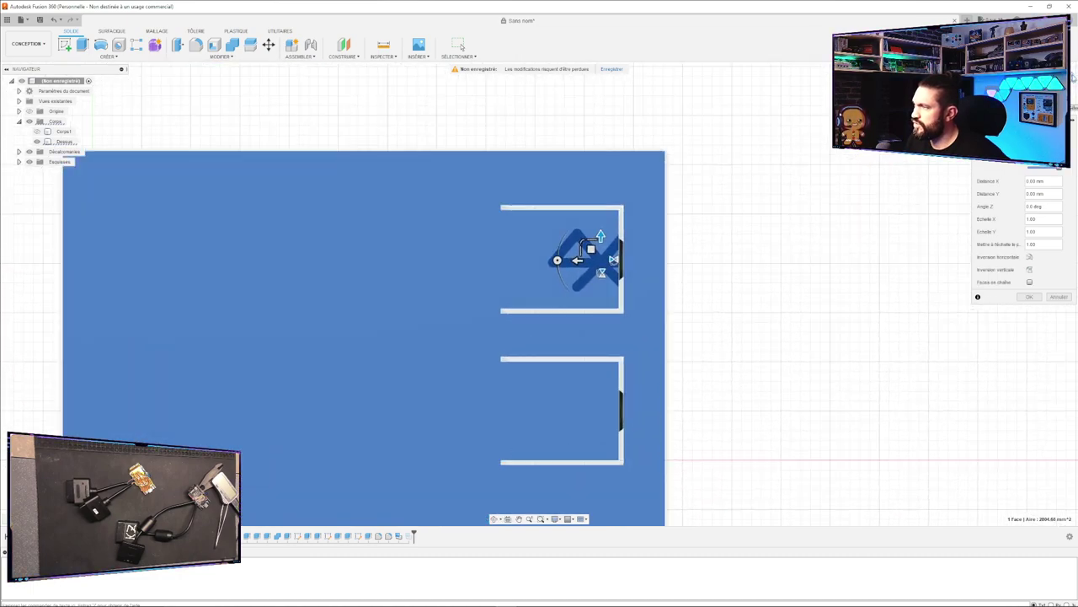
left_click(1073, 77)
left_click_drag(572, 333, 573, 283)
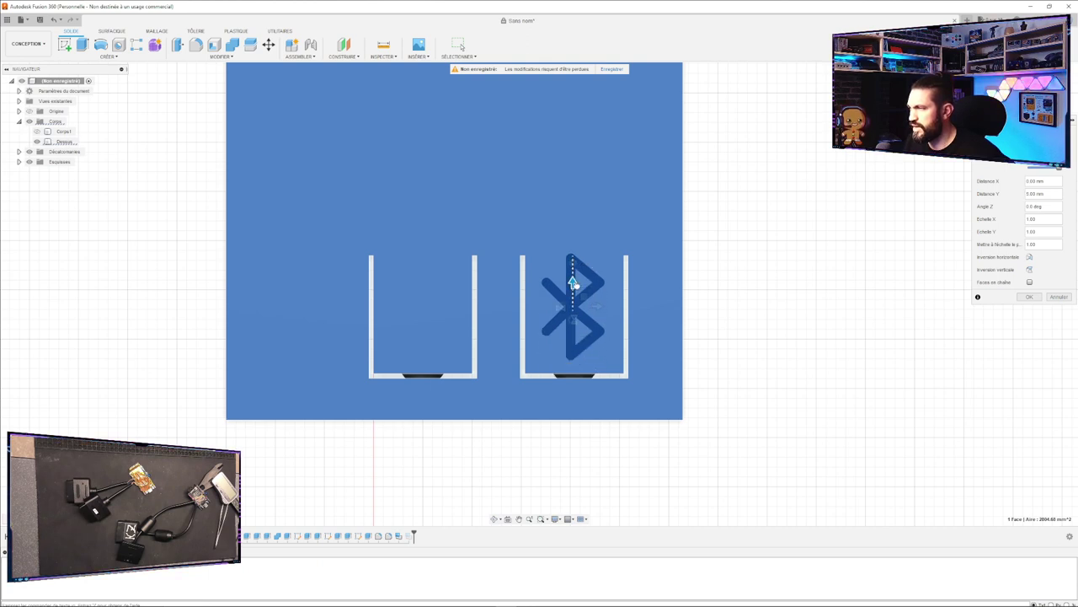
left_click(1027, 297)
Edit the power symbol decal and shift it by the same 5 mm in Y, level with the Bluetooth symbol.
double_click(409, 536)
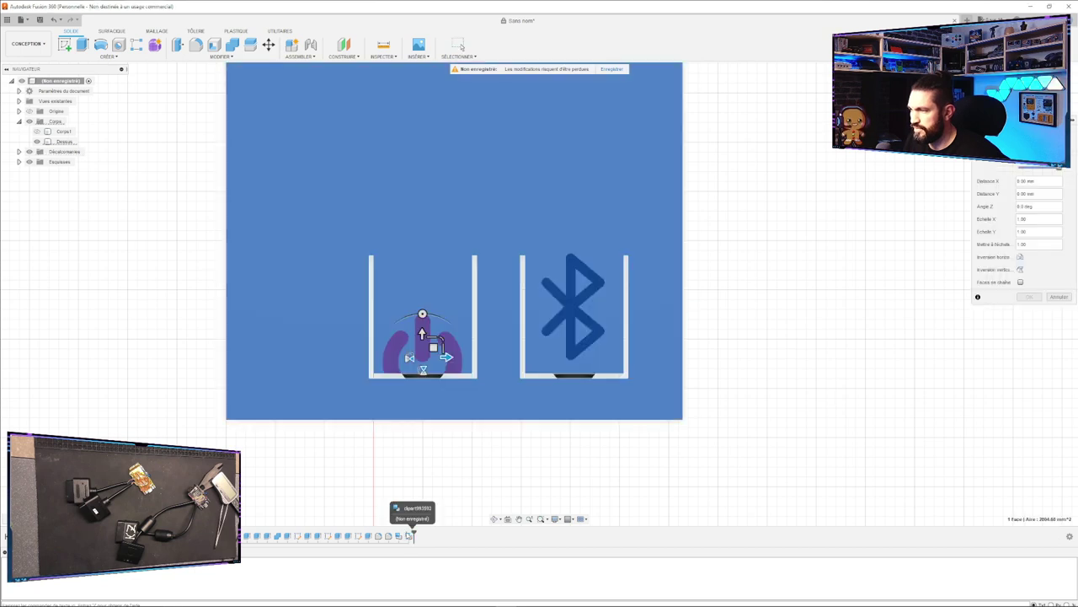
left_click_drag(422, 332, 422, 284)
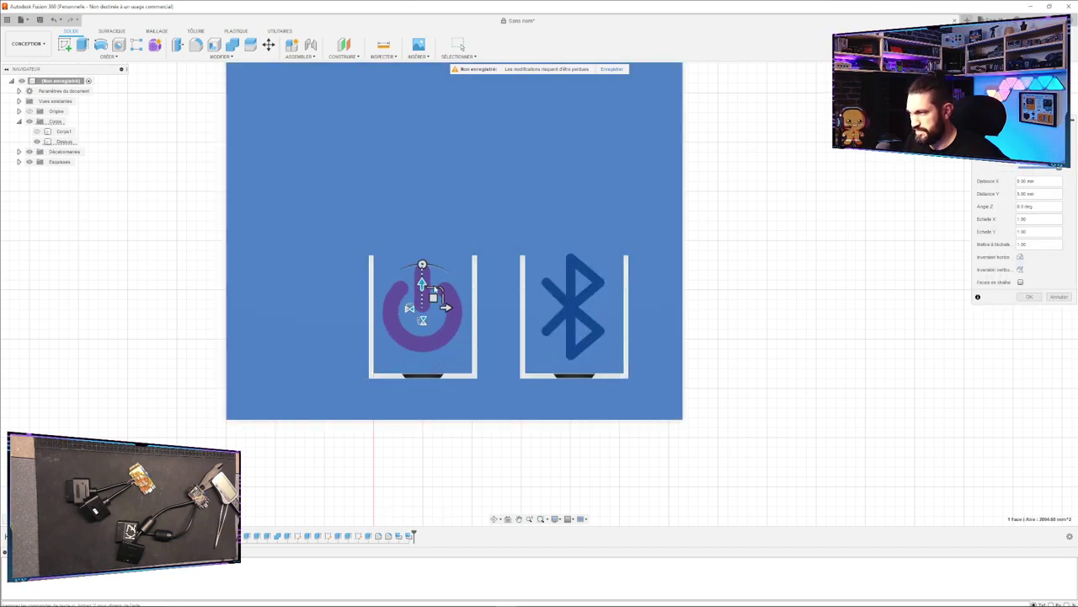
left_click(1029, 297)
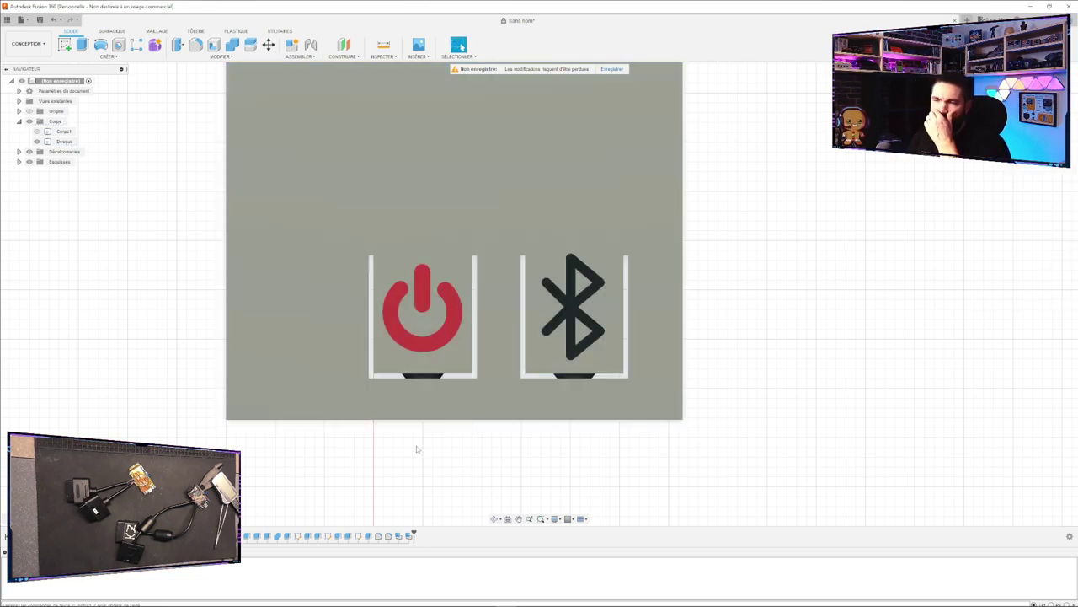
Create a sketch on the power button's outer face and draw a circle about 8.5 mm in diameter around the power symbol's ring.
left_click(418, 308)
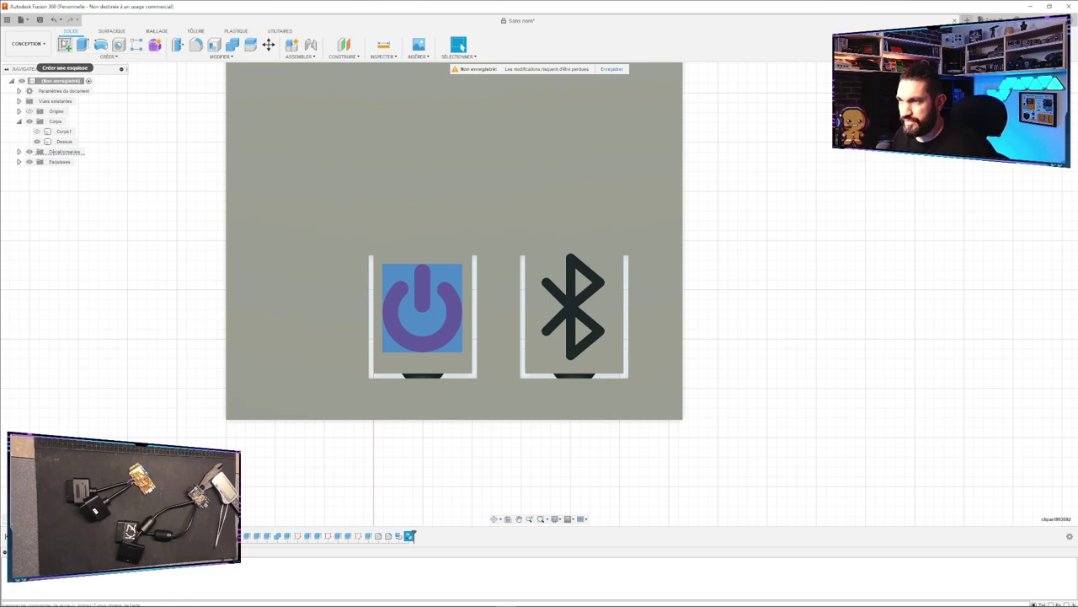
left_click(65, 46)
left_click(426, 301)
left_click(427, 302)
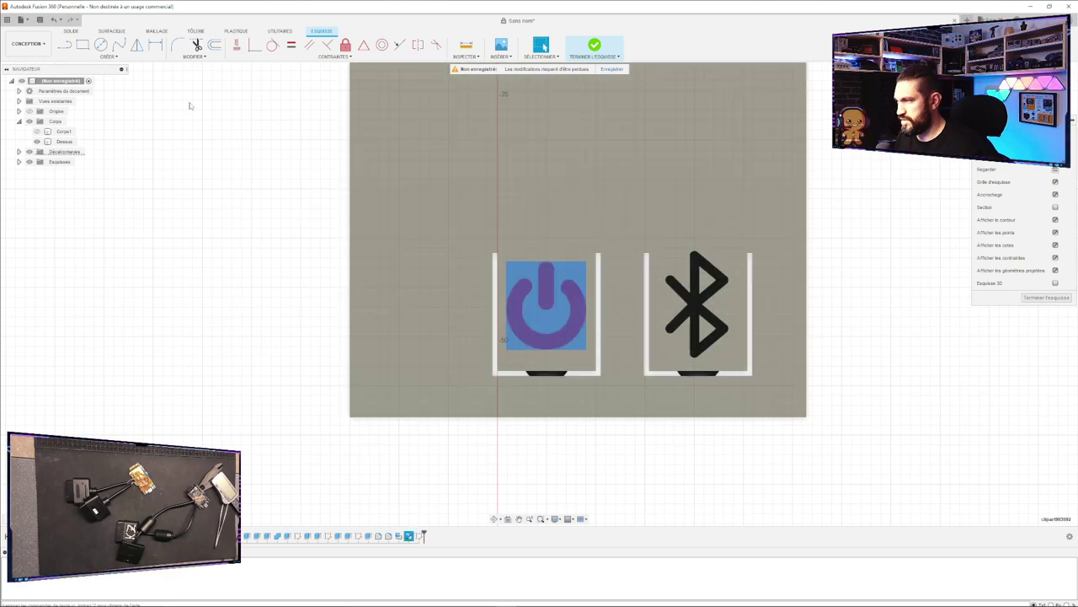
key("c")
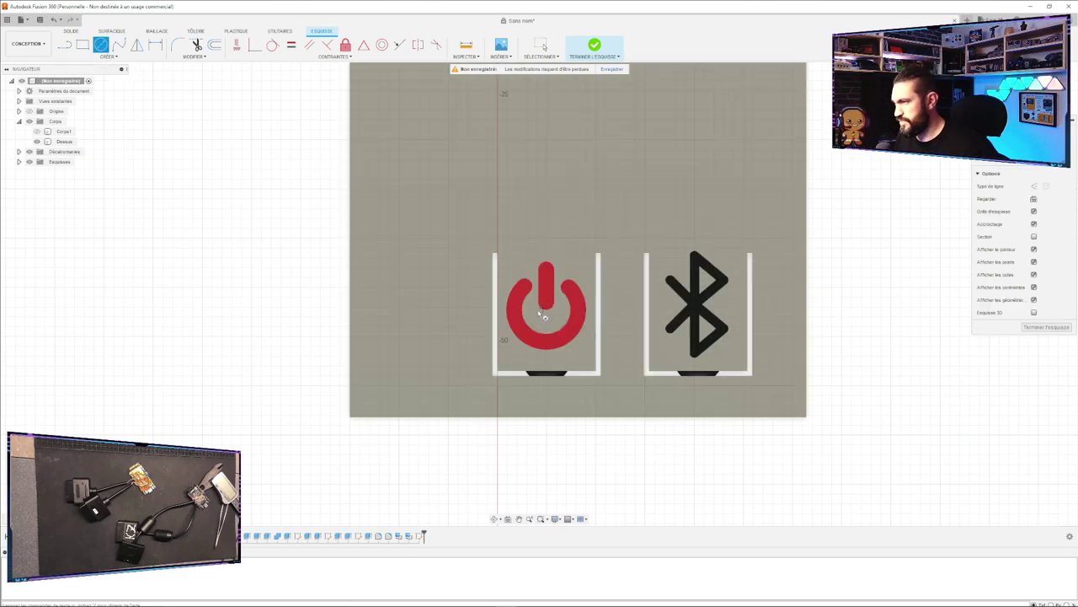
left_click(548, 310)
right_click(577, 337)
left_click(575, 337)
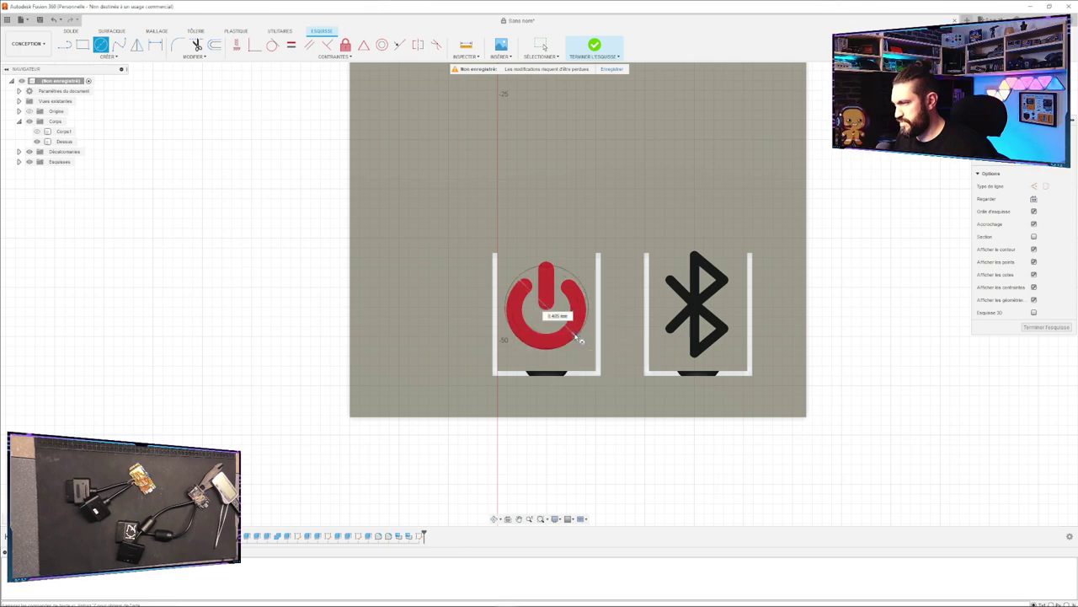
left_click(579, 339)
scroll(544, 313, "down", 2)
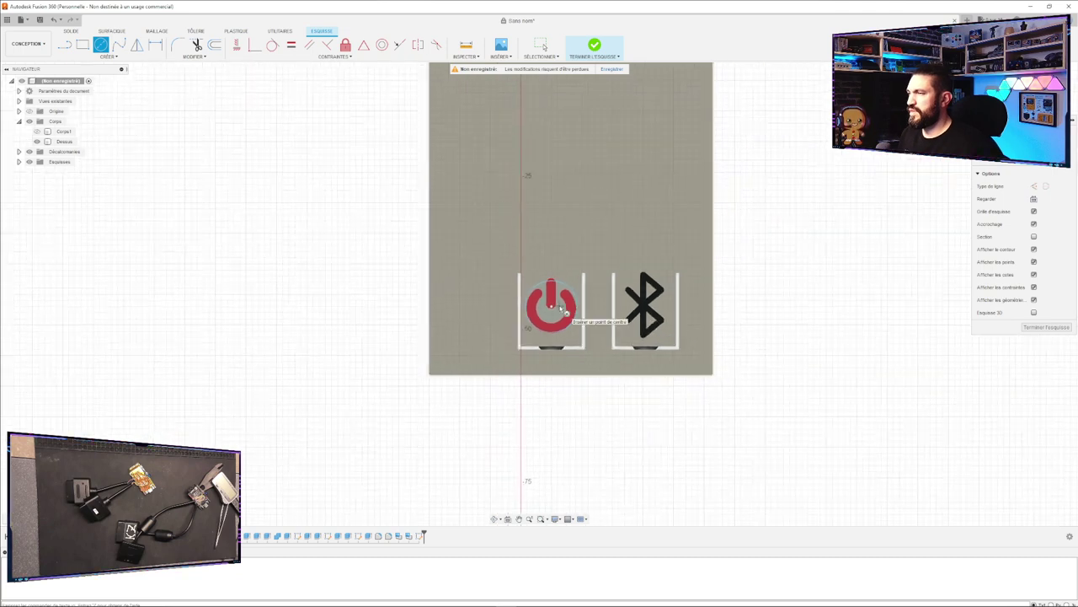
scroll(556, 311, "up", 5)
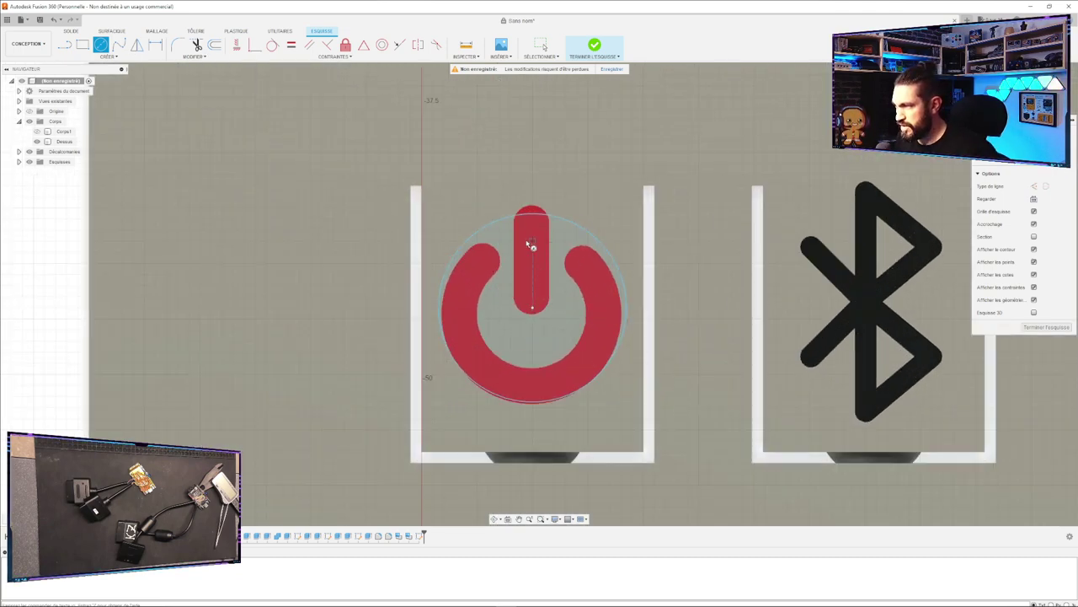
key("Escape")
Offset the circle inward by about 1.5 mm to trace the inner edge of the power symbol's ring.
left_click(498, 228)
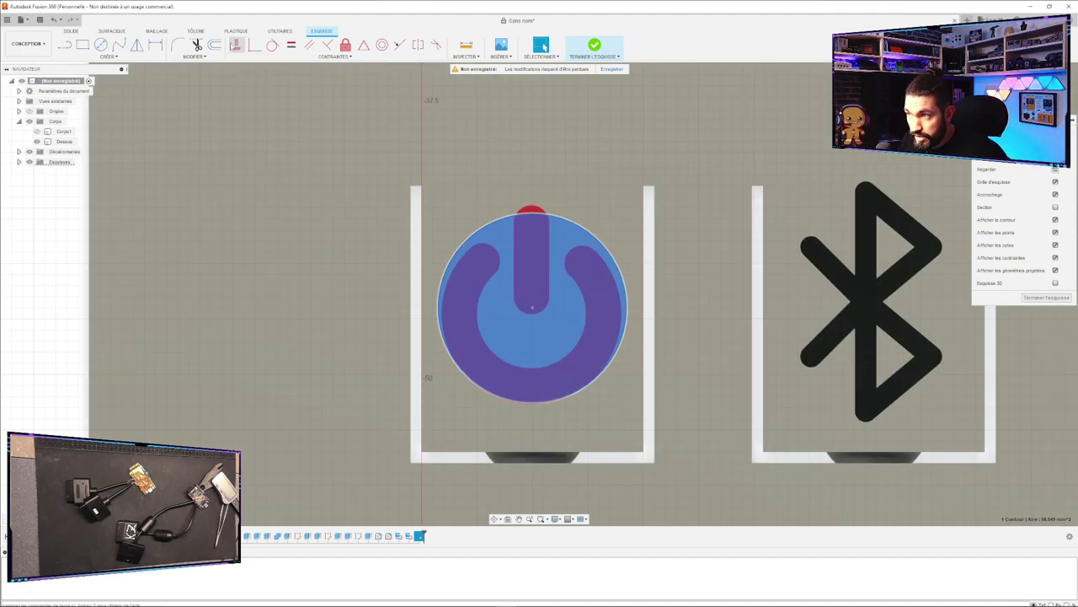
left_click(215, 46)
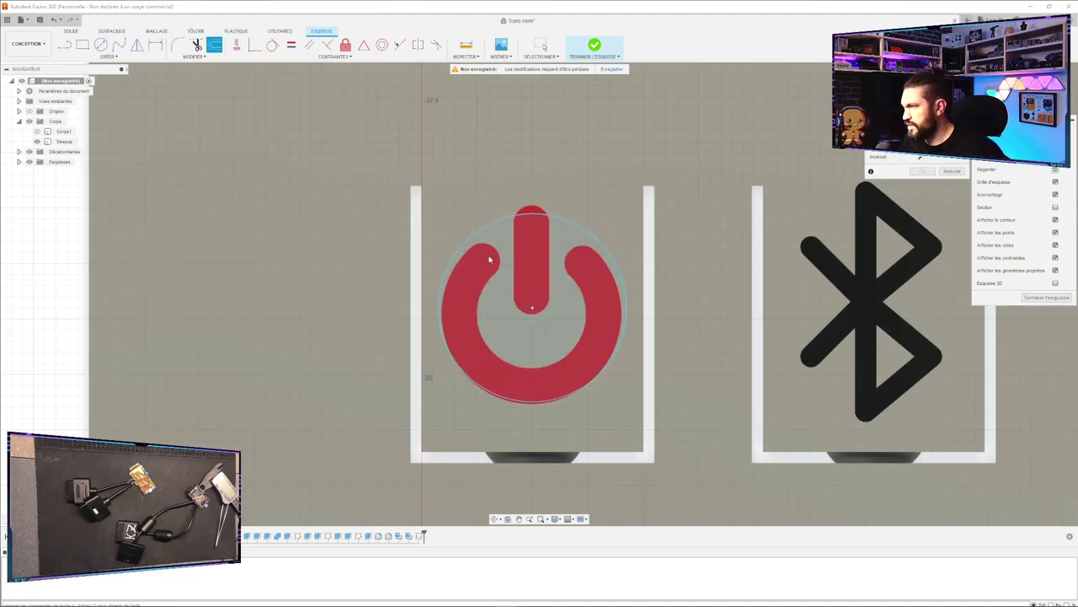
left_click(573, 235)
left_click_drag(521, 192, 526, 247)
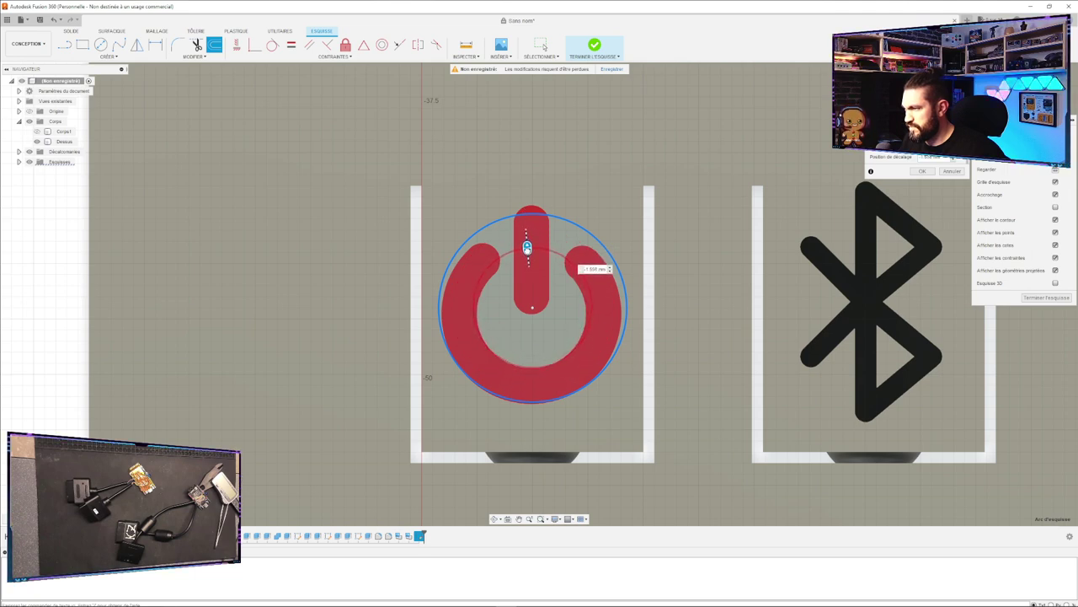
left_click_drag(527, 248, 527, 247)
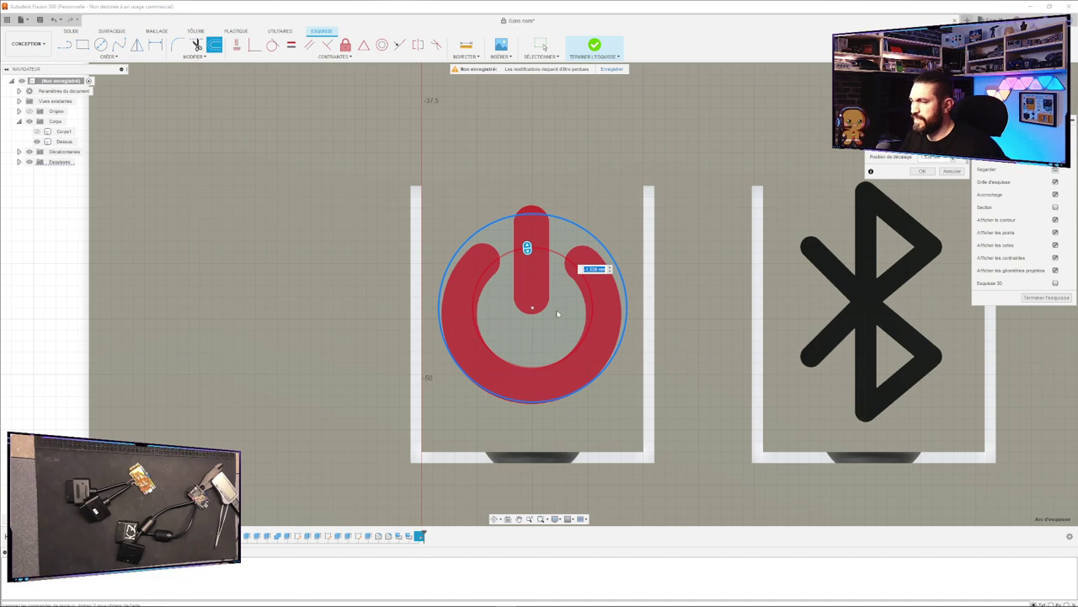
left_click(922, 171)
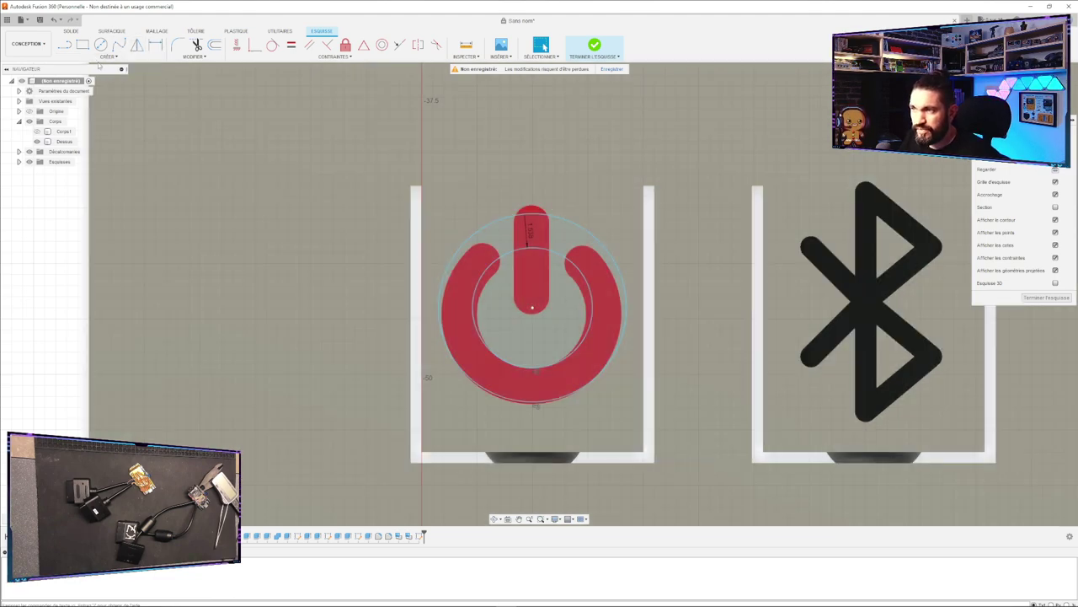
left_click(108, 57)
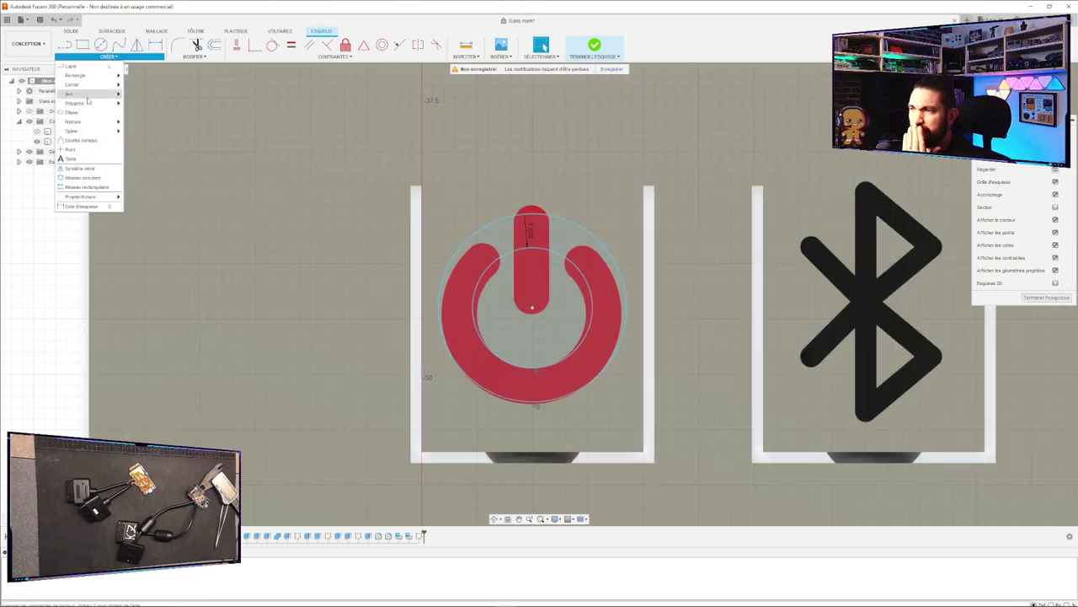
mouse_move(88, 104)
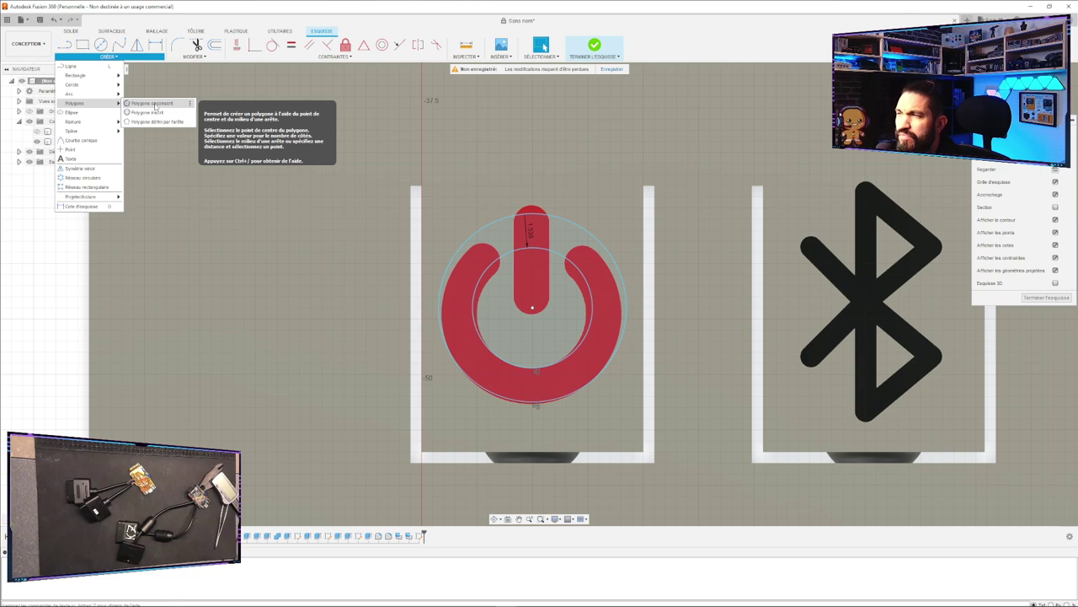
left_click(152, 103)
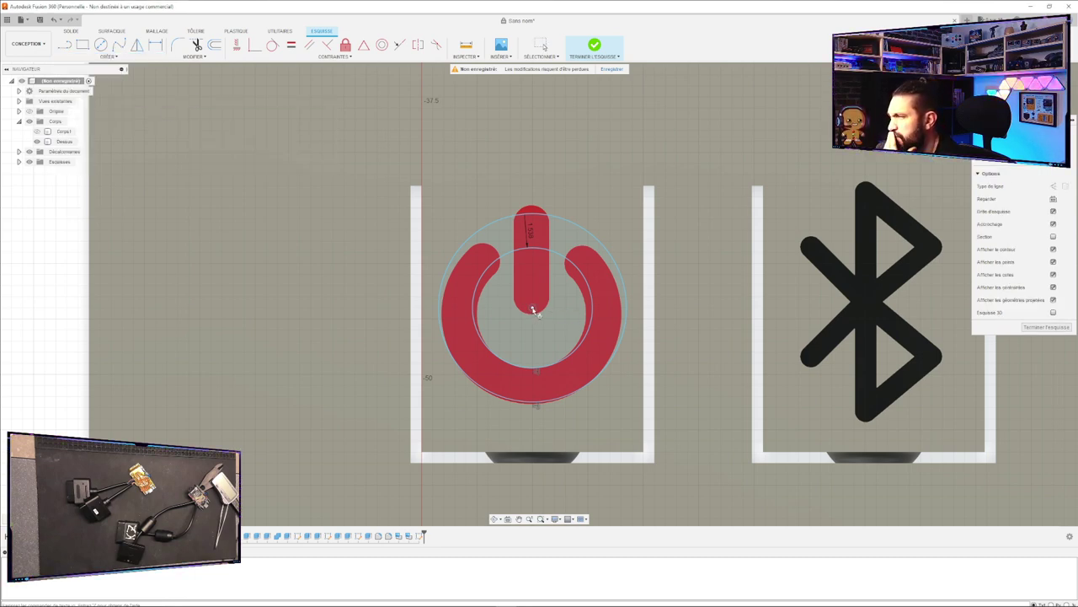
left_click(532, 309)
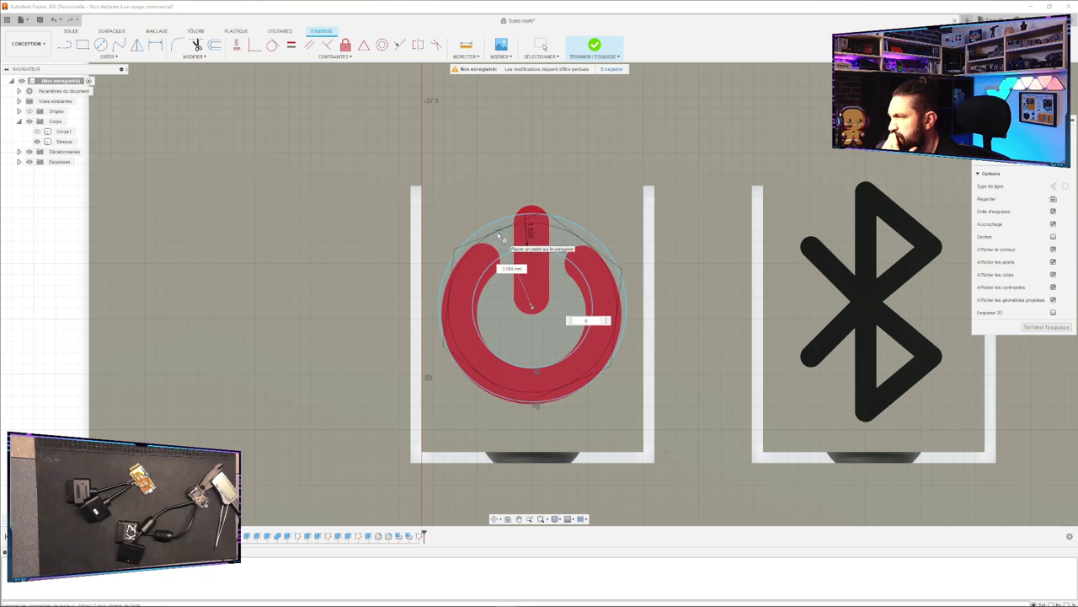
type("3")
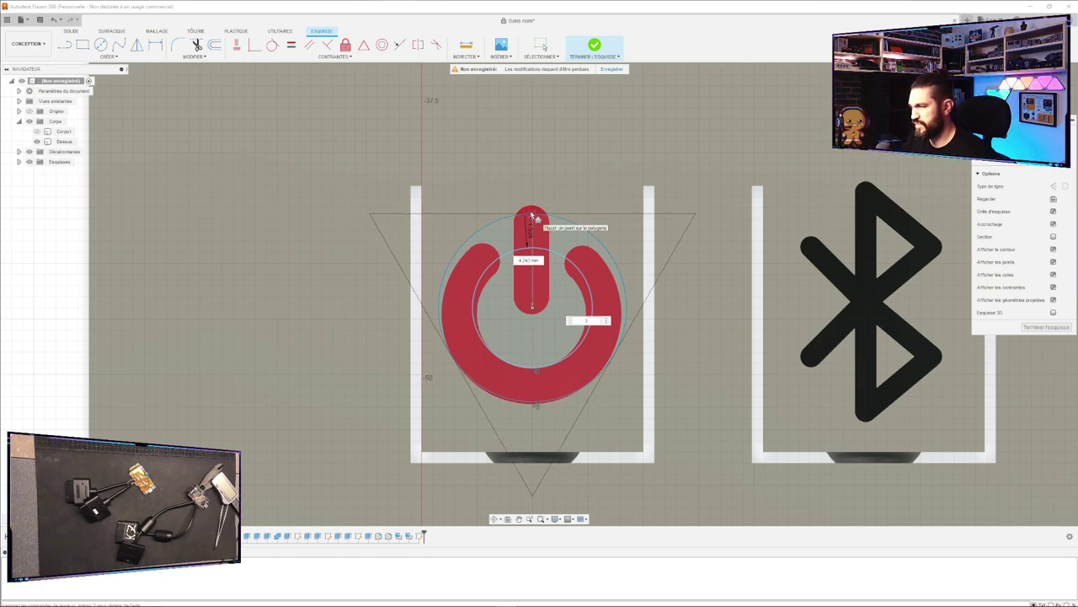
key("Escape")
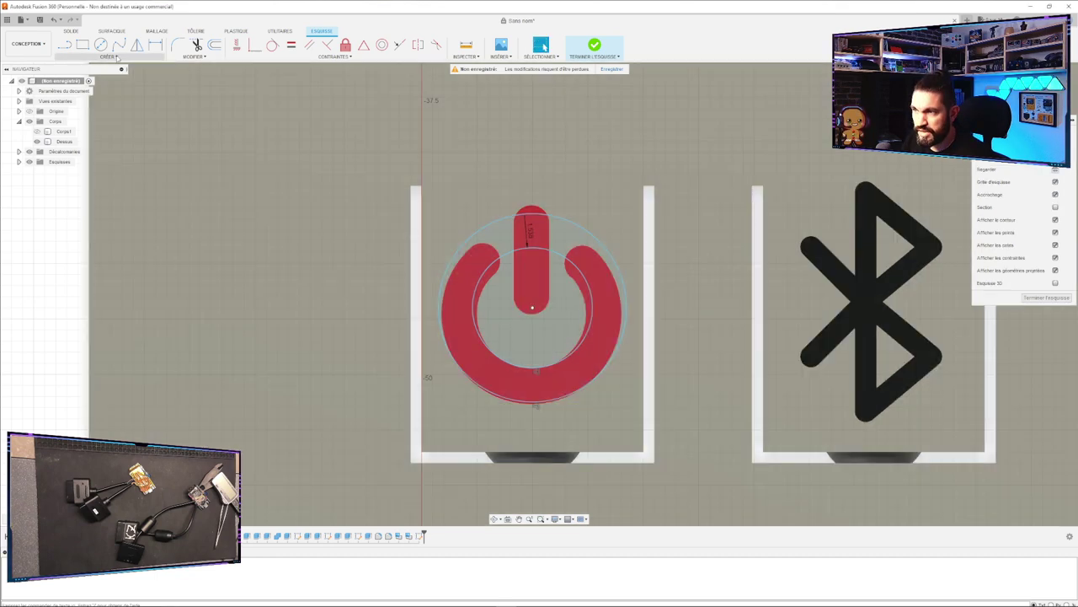
Draw a three-sided circumscribed polygon of about 3 mm radius above the power symbol, pointing down across the ring's gap.
left_click(108, 56)
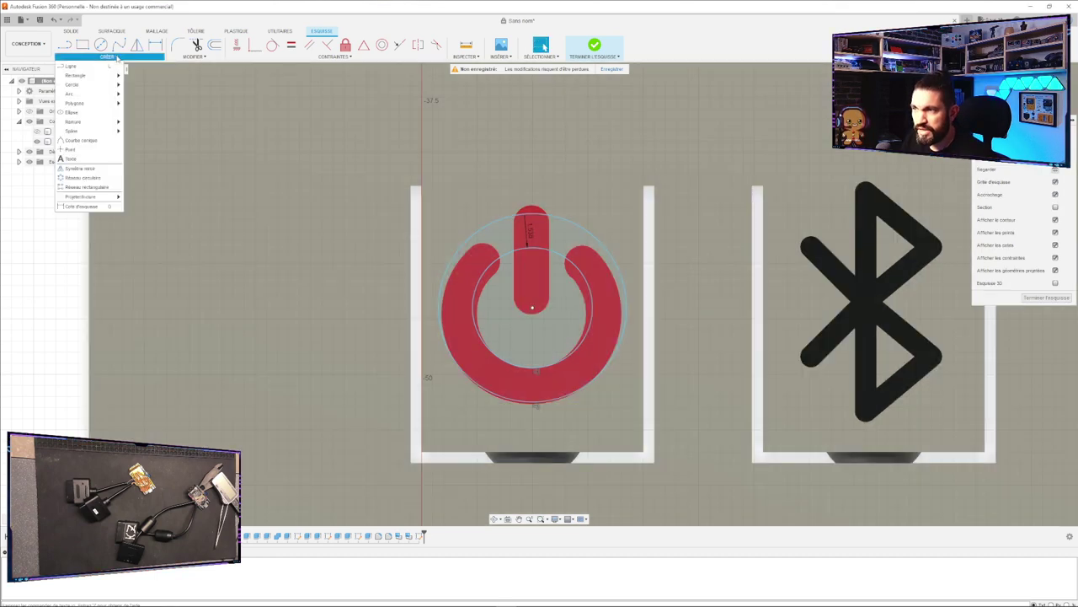
mouse_move(105, 104)
left_click(143, 103)
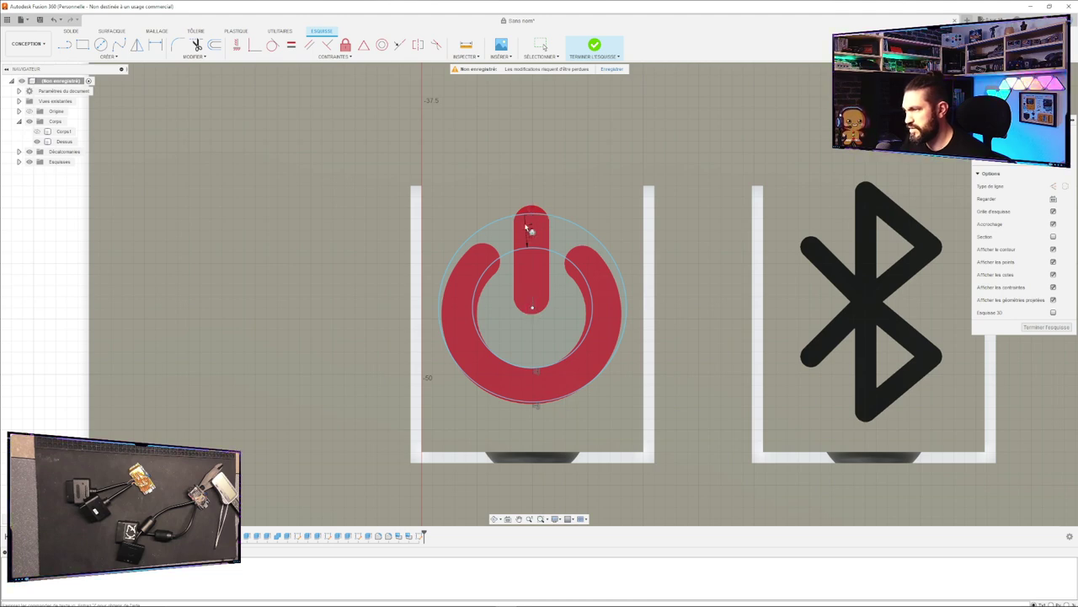
left_click(532, 196)
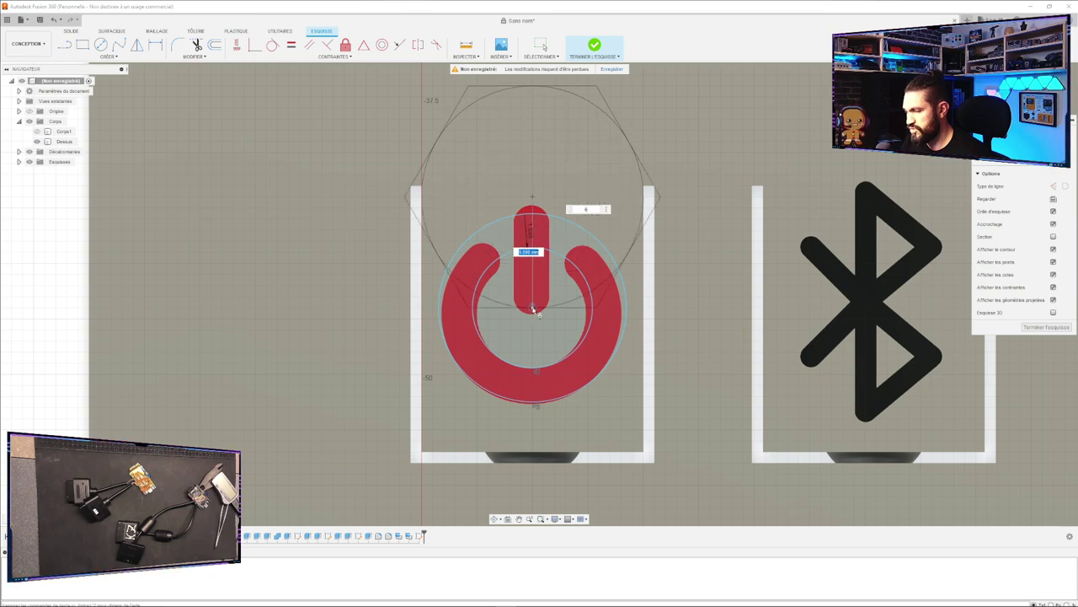
key("Tab")
type("3")
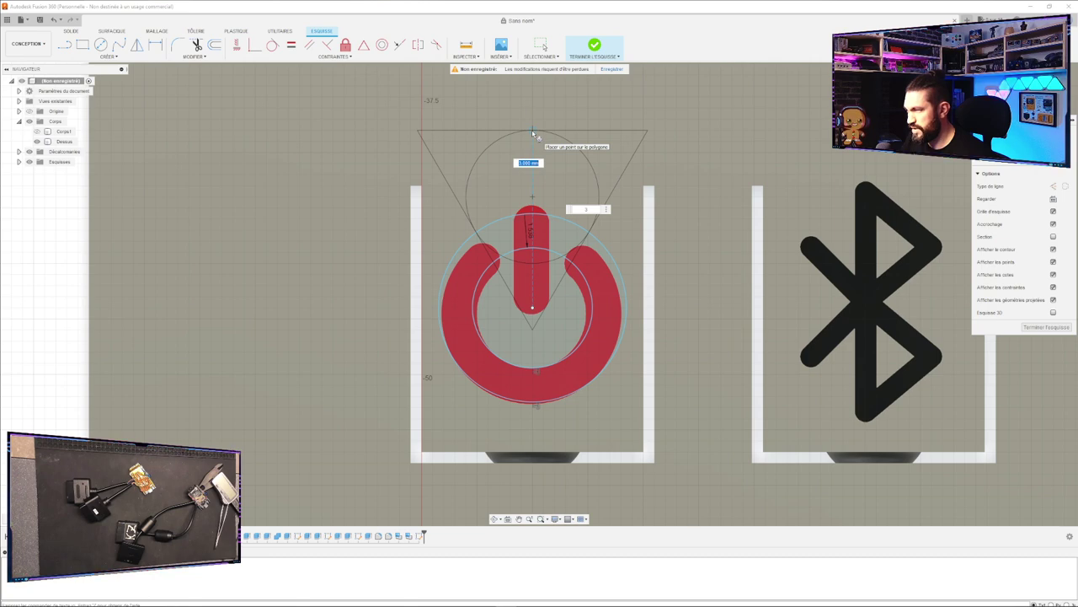
left_click(533, 133)
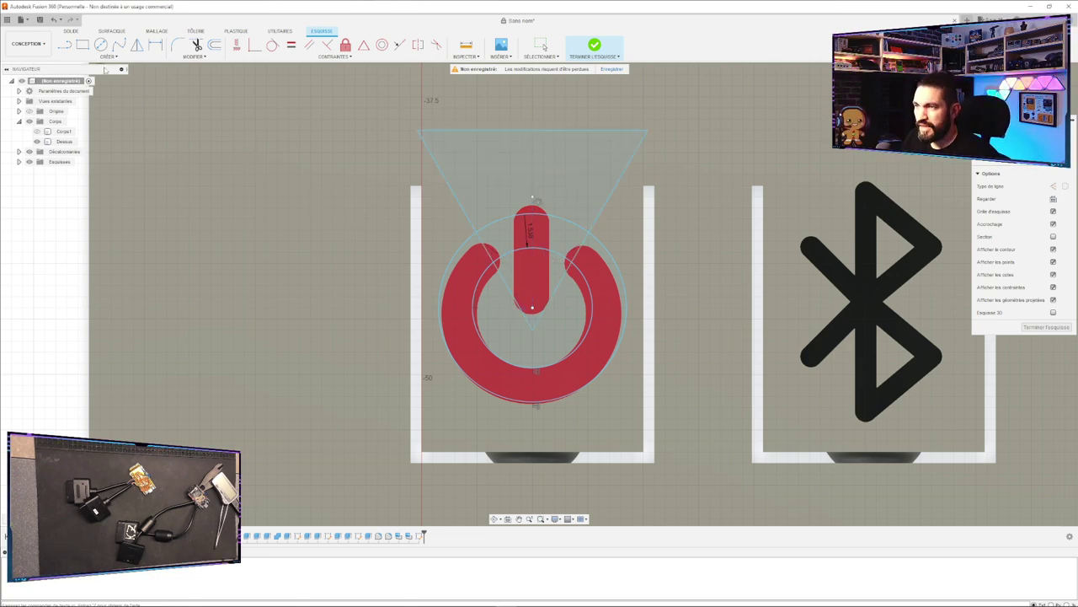
Draw a line across the ring along each slanted side of the triangle, between the outer and inner circles.
left_click(100, 45)
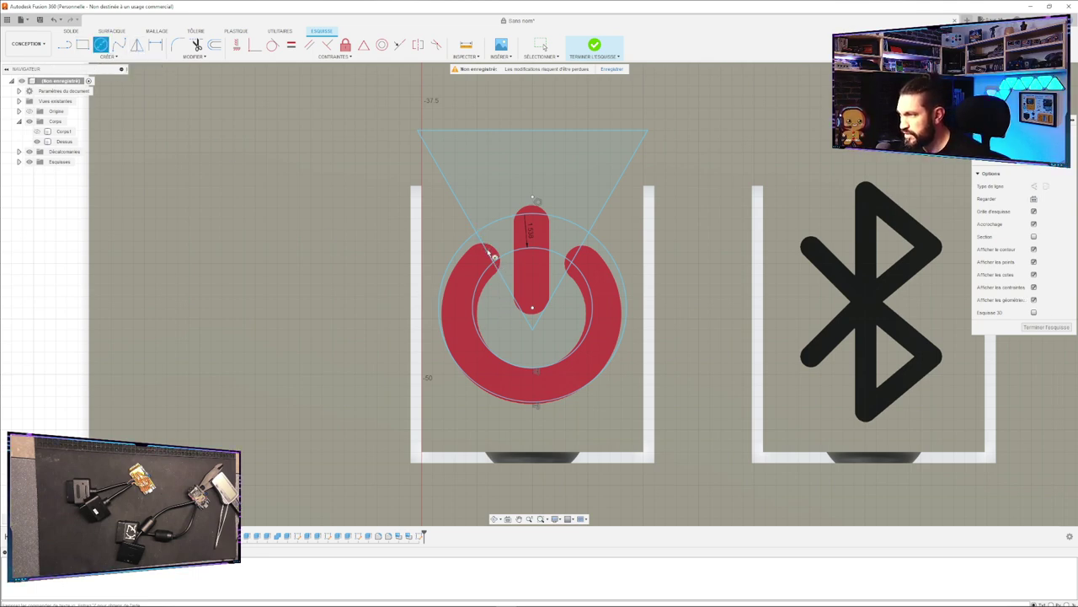
left_click(64, 44)
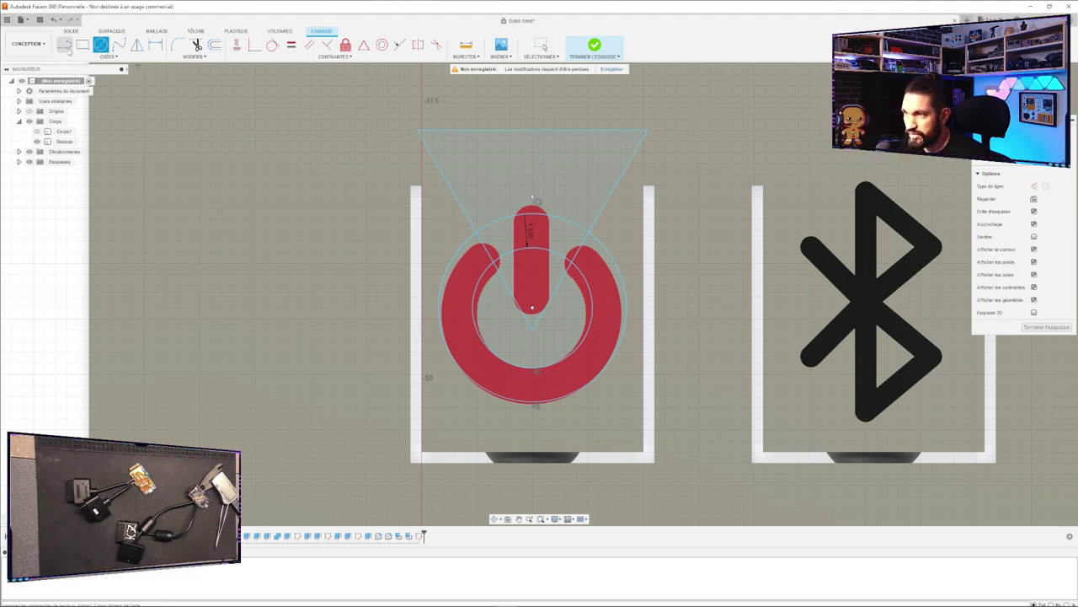
left_click(475, 230)
key("Escape")
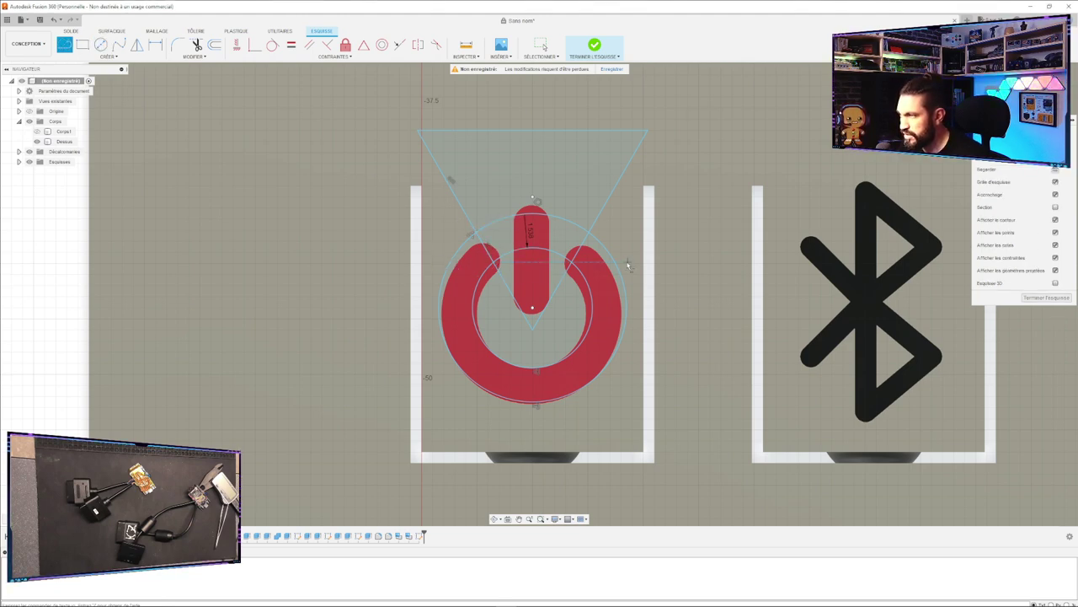
left_click(589, 234)
left_click(531, 319)
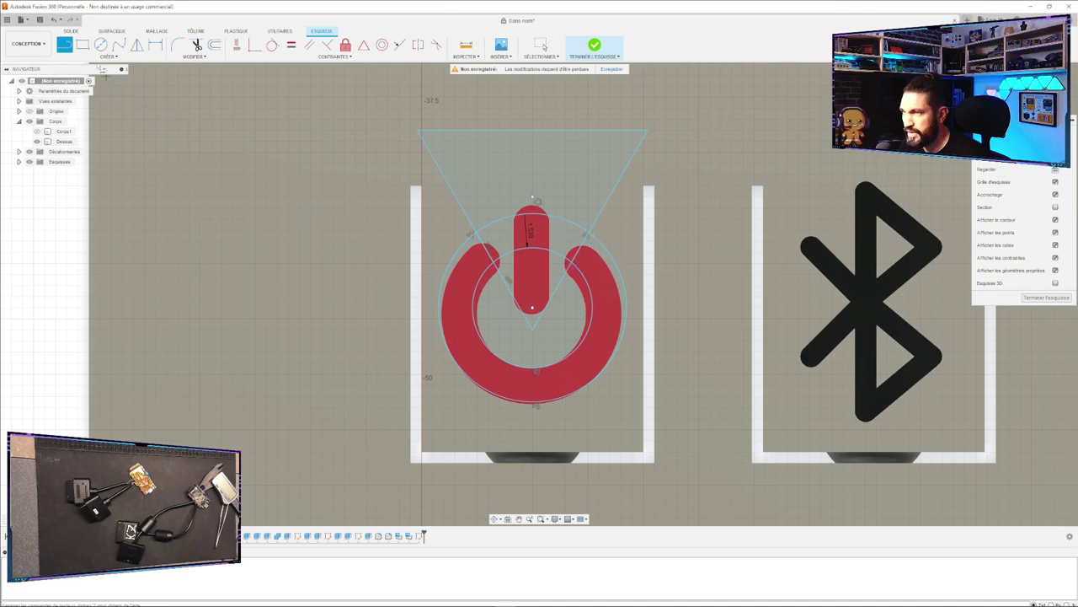
Draw a small circle centred on each line across the ring to trace the ring's two rounded ends.
left_click(101, 44)
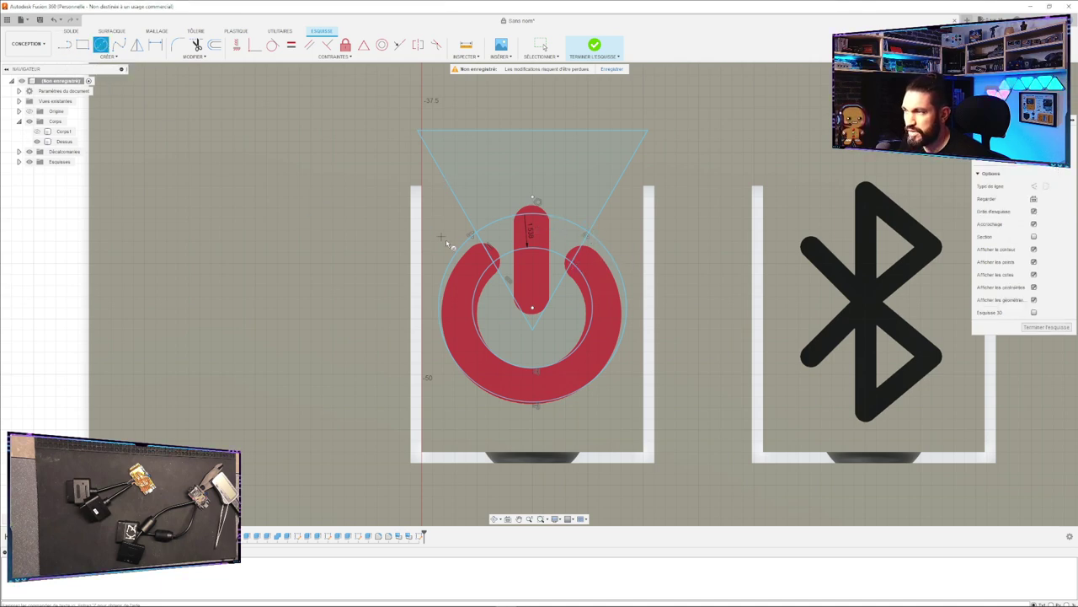
left_click(490, 252)
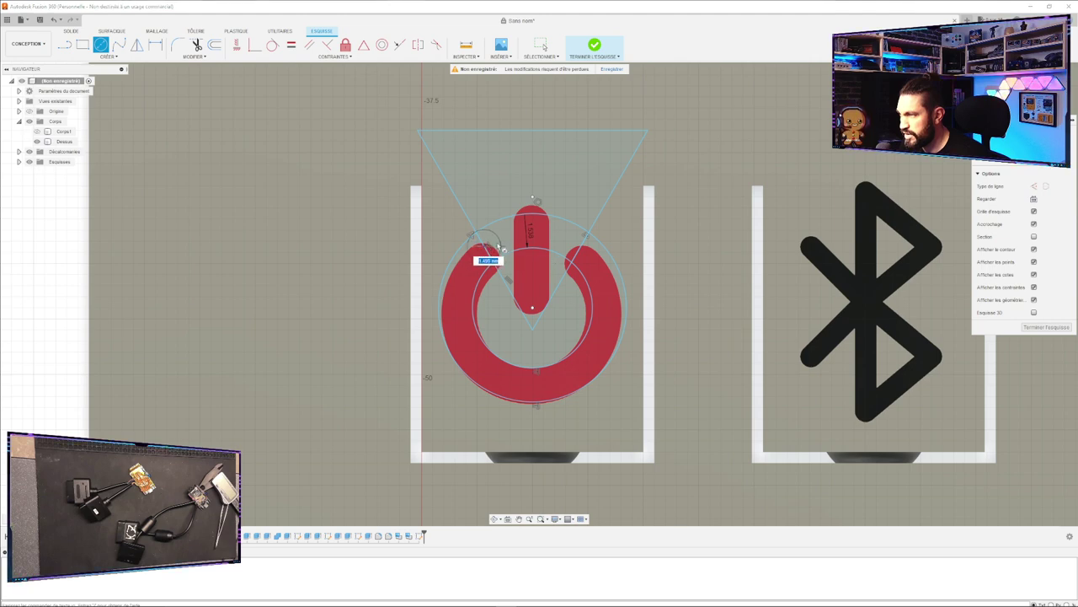
left_click(502, 247)
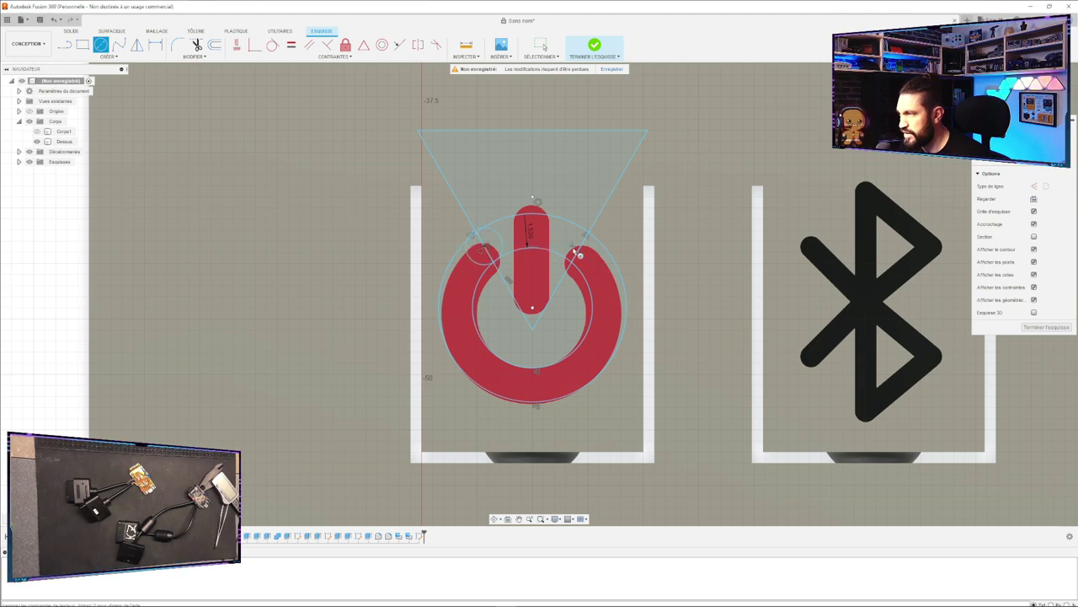
left_click(587, 254)
left_click(594, 258)
left_click(580, 240)
left_click(587, 234)
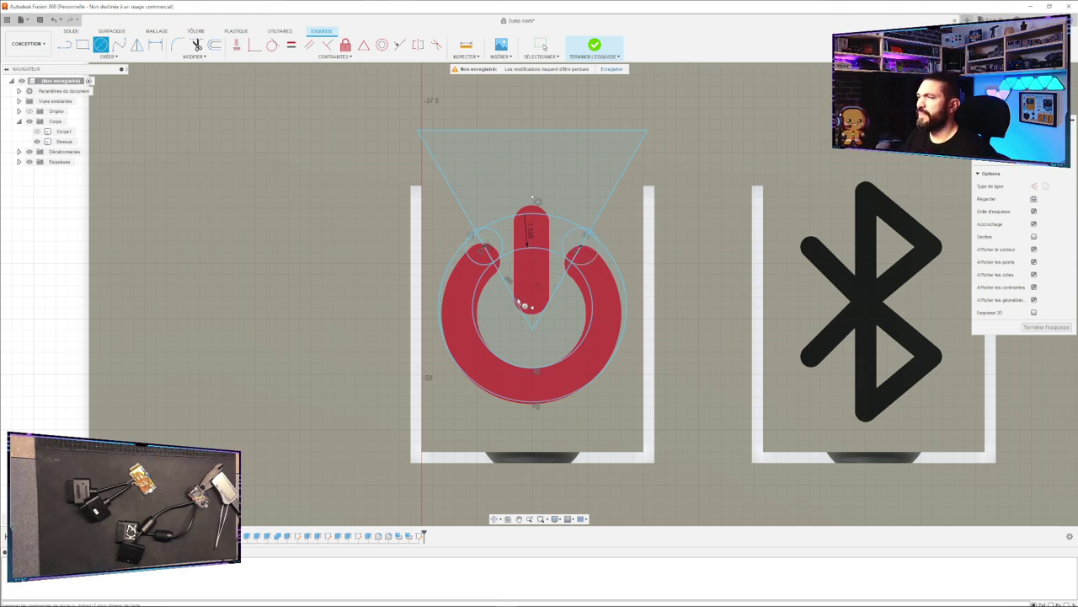
key("Escape")
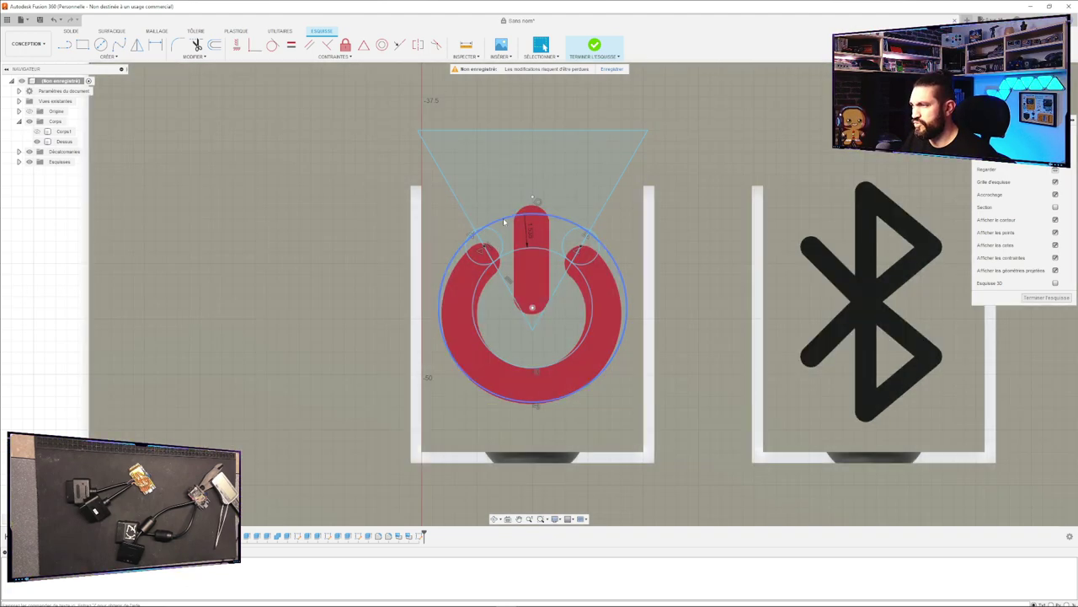
Delete the three sides of the construction triangle above the power symbol.
left_click(508, 226)
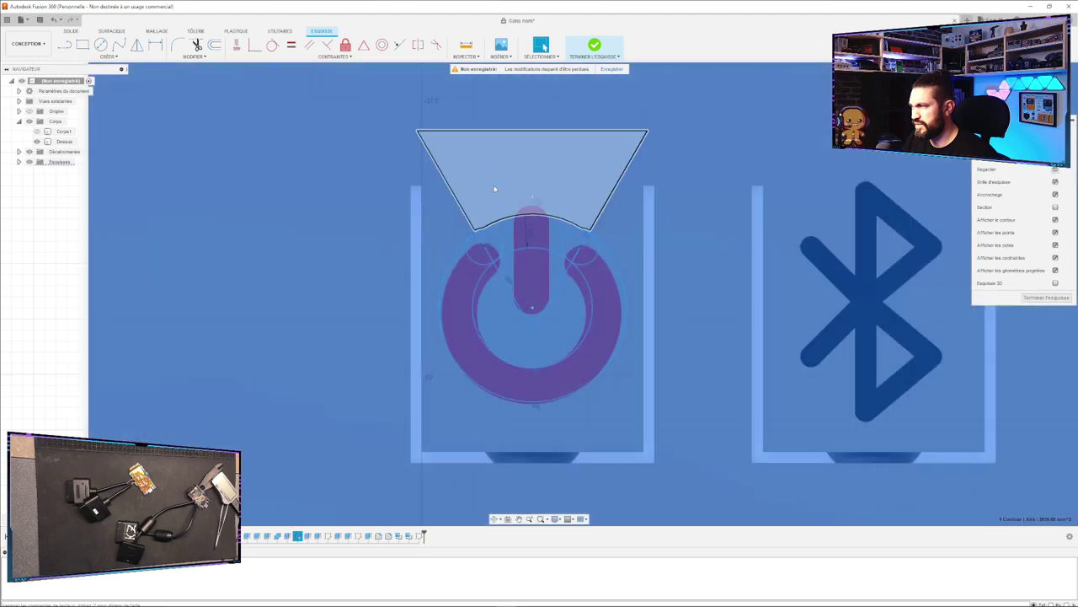
left_click(495, 192)
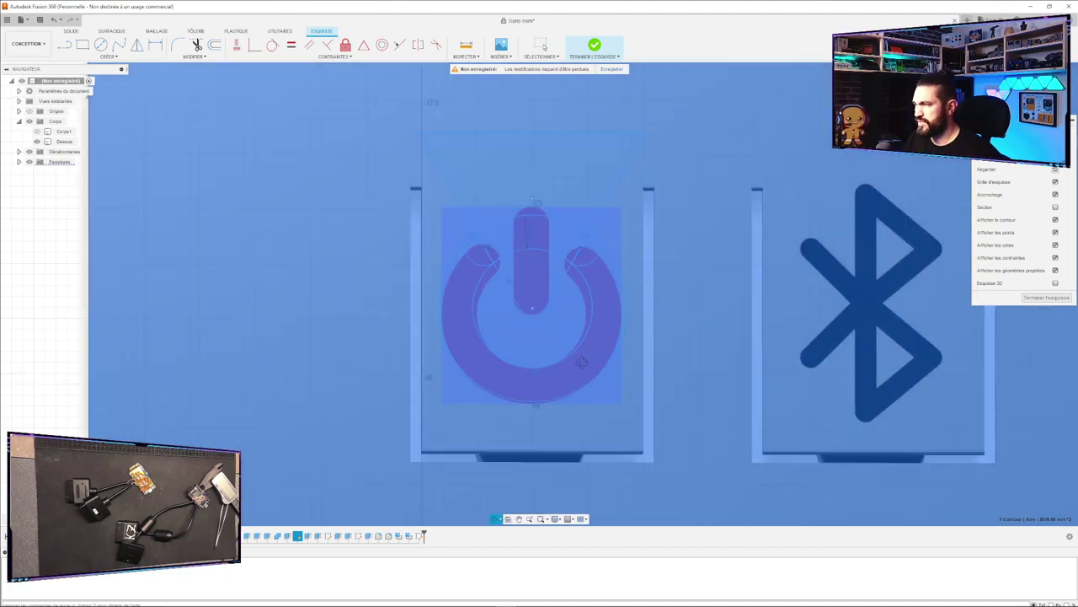
mouse_move(590, 371)
middle_mouse_down("shift")
mouse_move(573, 327)
mouse_move(584, 318)
mouse_move(585, 371)
middle_mouse_up("shift")
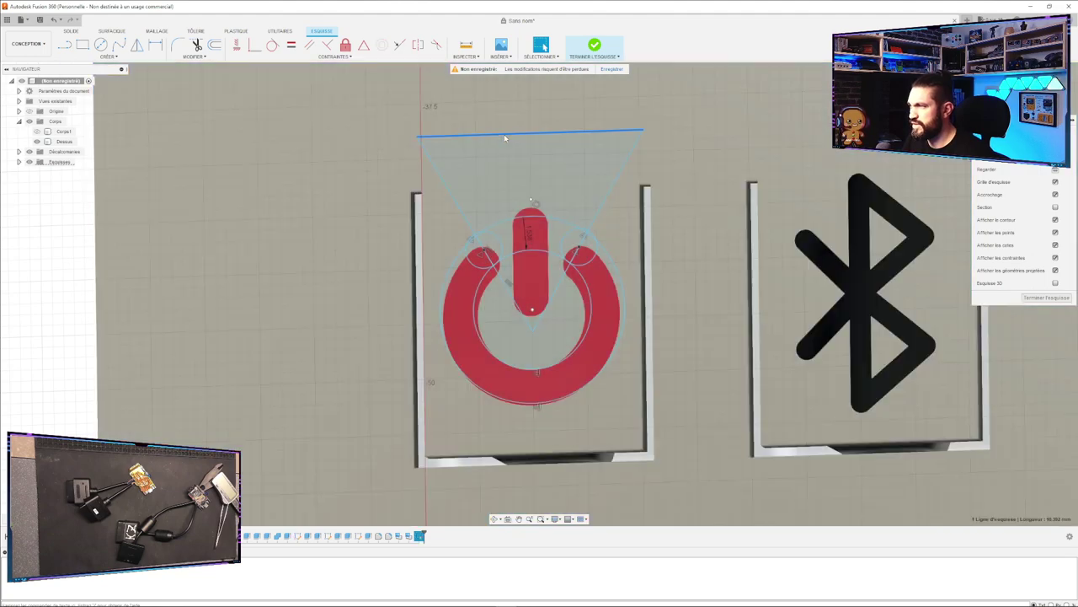
left_click(506, 135)
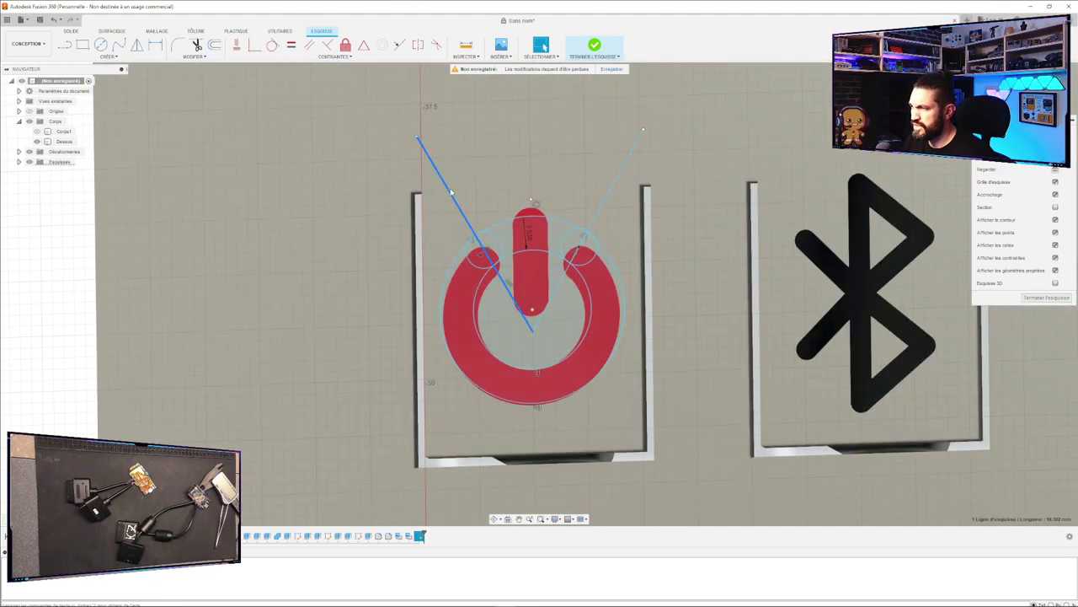
left_click(446, 189)
left_click(610, 199)
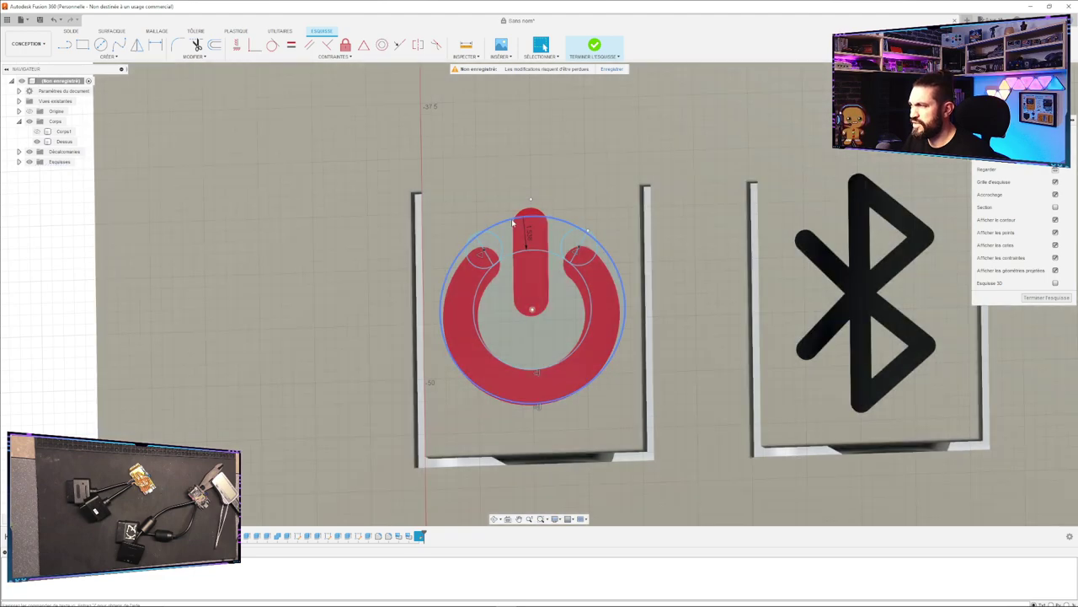
Try to remove the surplus arcs around the gap and rounded ends of the power symbol's ring.
left_click(512, 223)
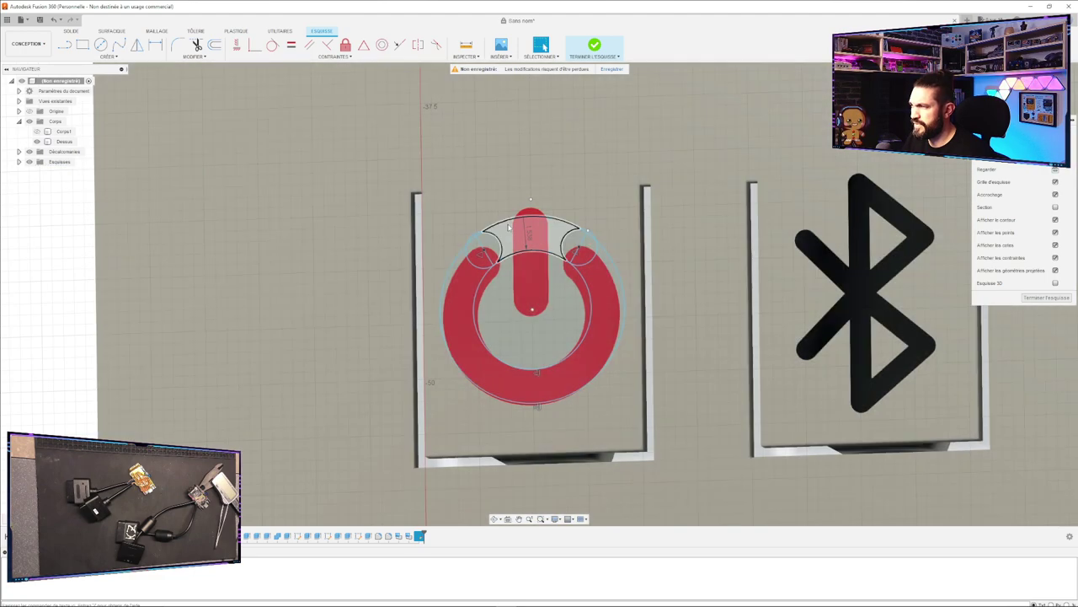
left_click(507, 245)
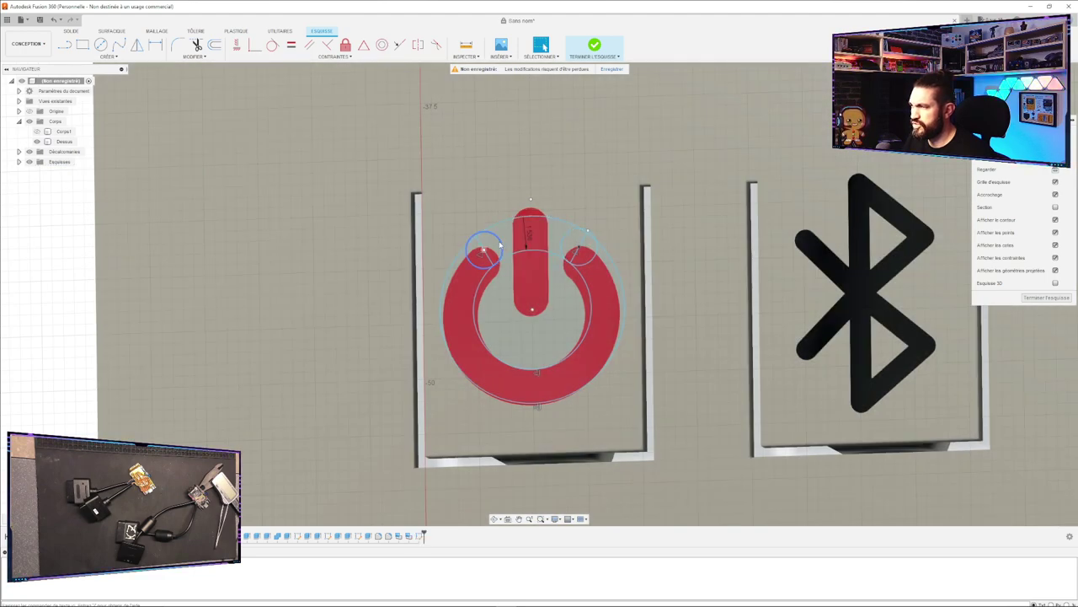
left_click(503, 245)
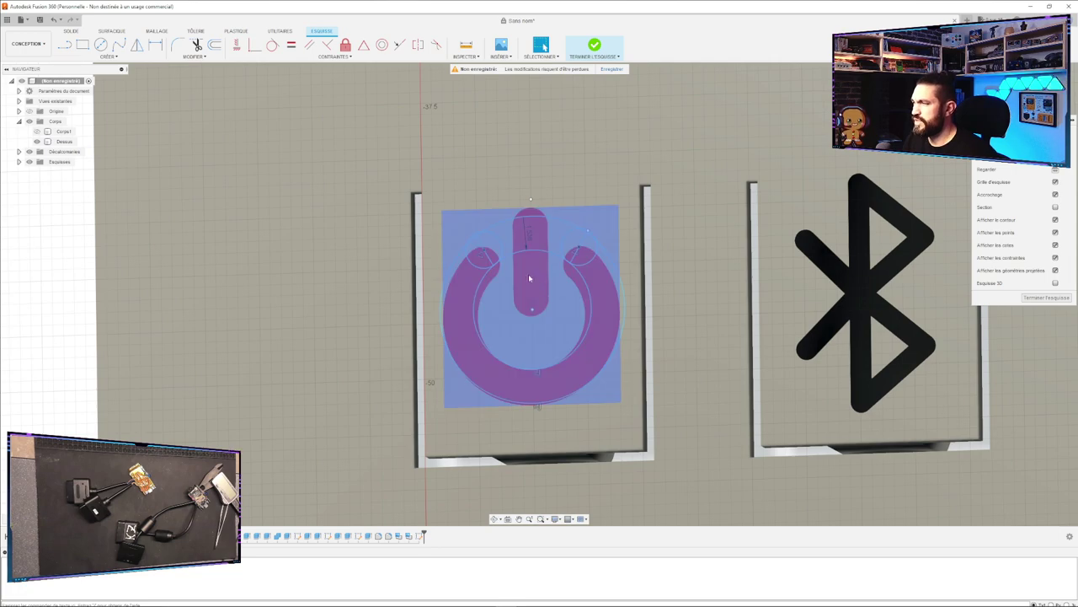
scroll(525, 279, "up", 4)
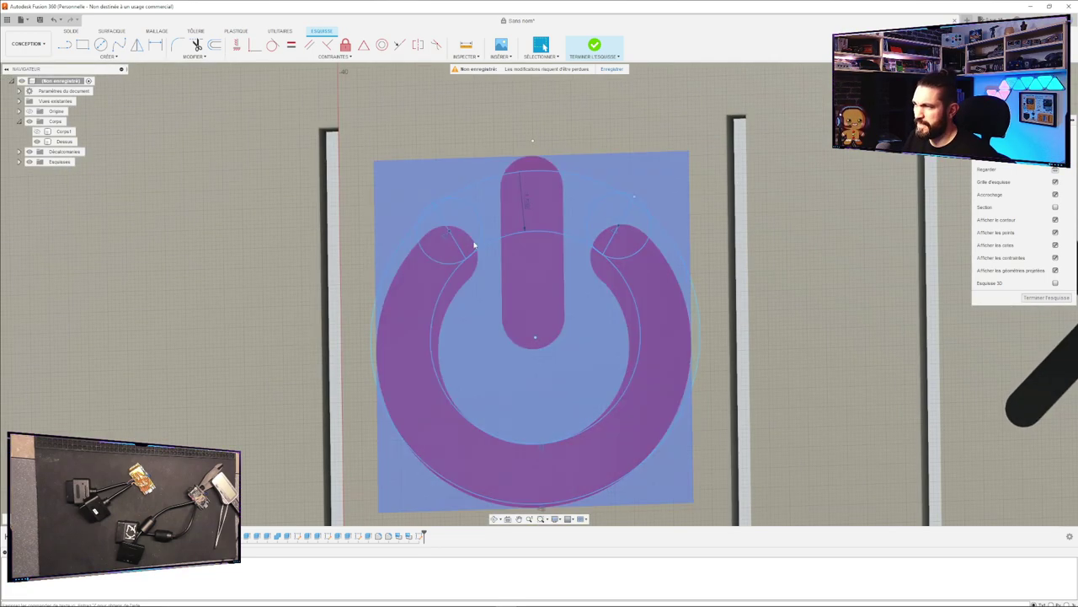
left_click(438, 246)
left_click(474, 239)
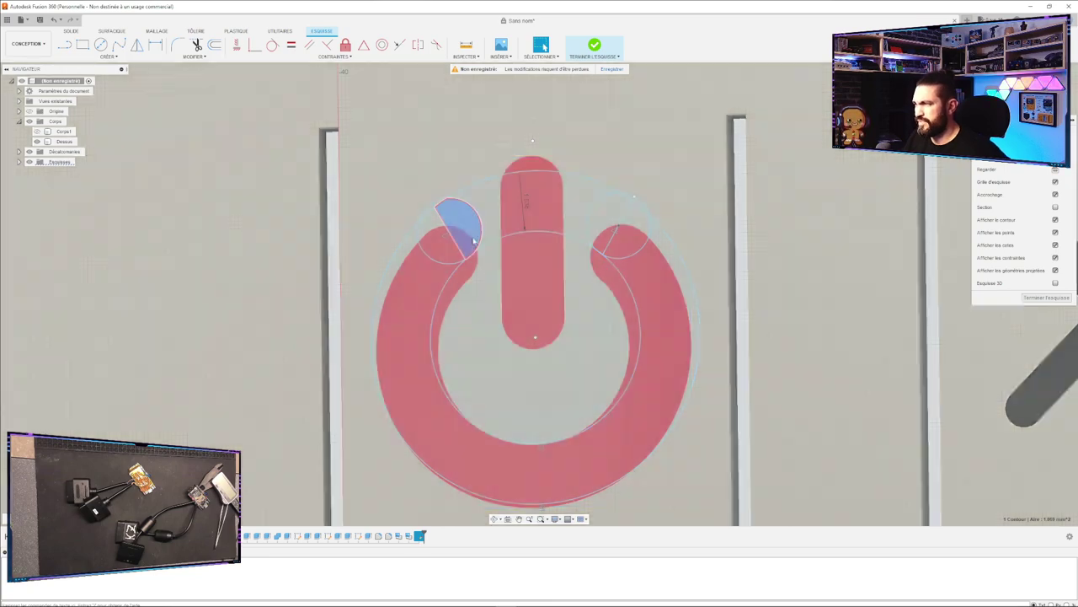
left_click(446, 251)
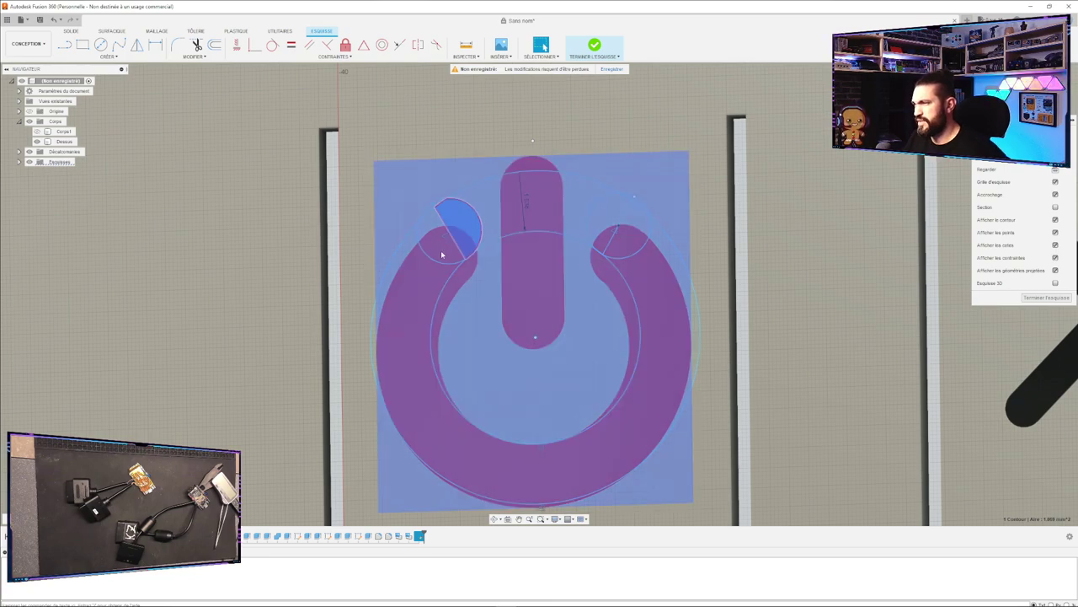
left_click(445, 207)
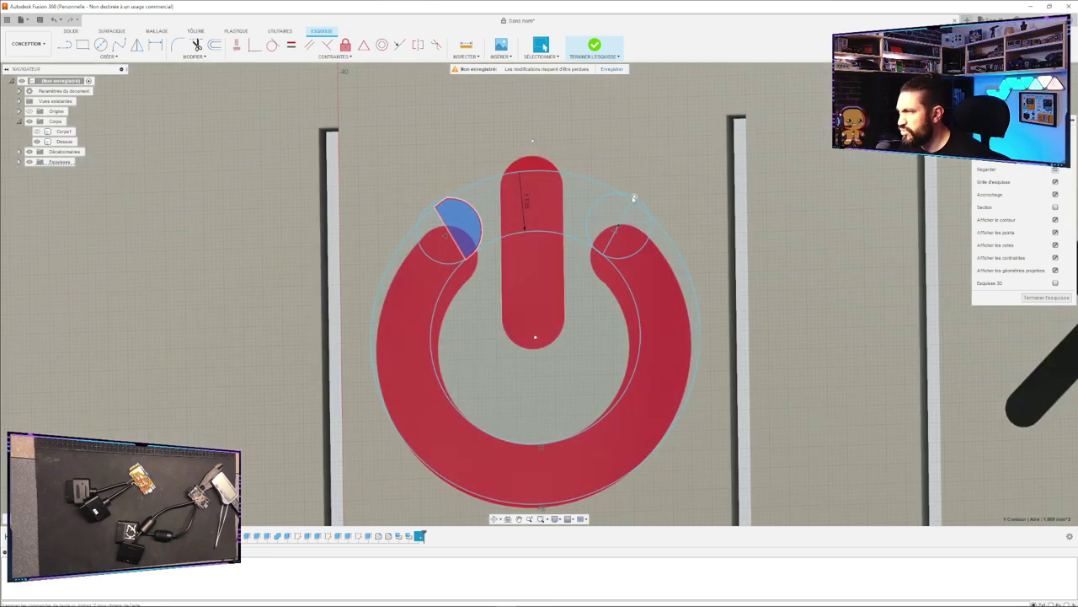
left_click(613, 256)
left_click(632, 205)
Undo the triangle's deletion and discard the small end circles and the lines across the ring.
key("ctrl+z")
key("ctrl+z")
key("ctrl+z")
key("ctrl+z")
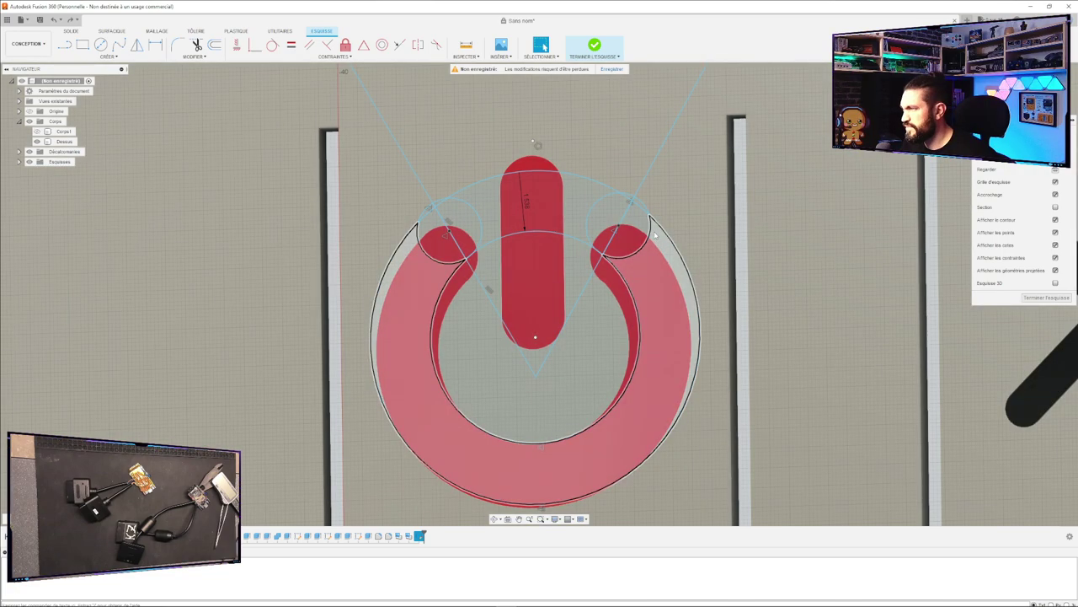
key("ctrl+z")
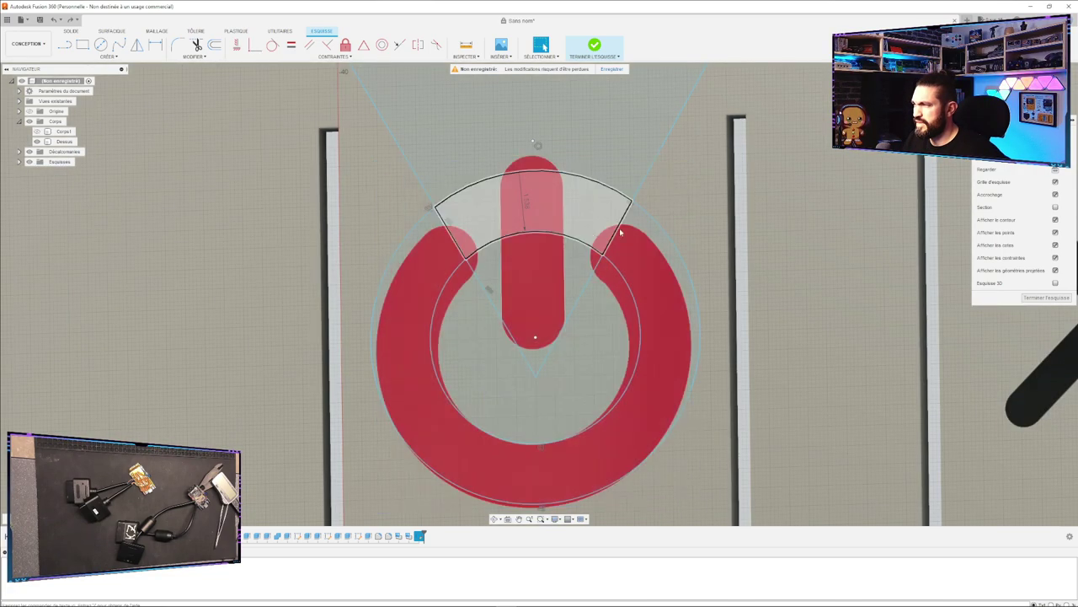
left_click(621, 231)
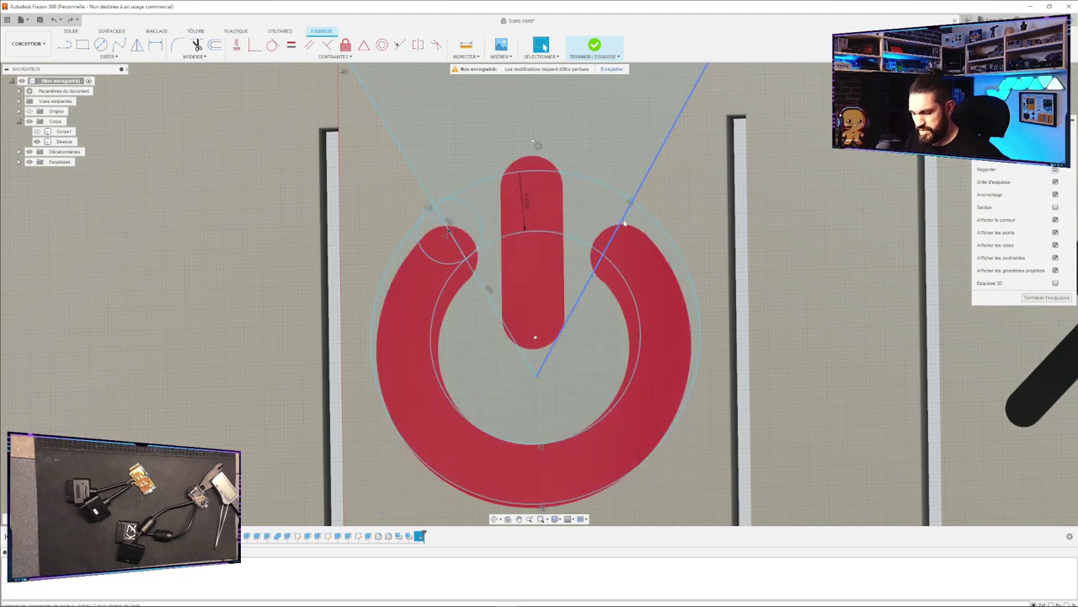
left_click(625, 224)
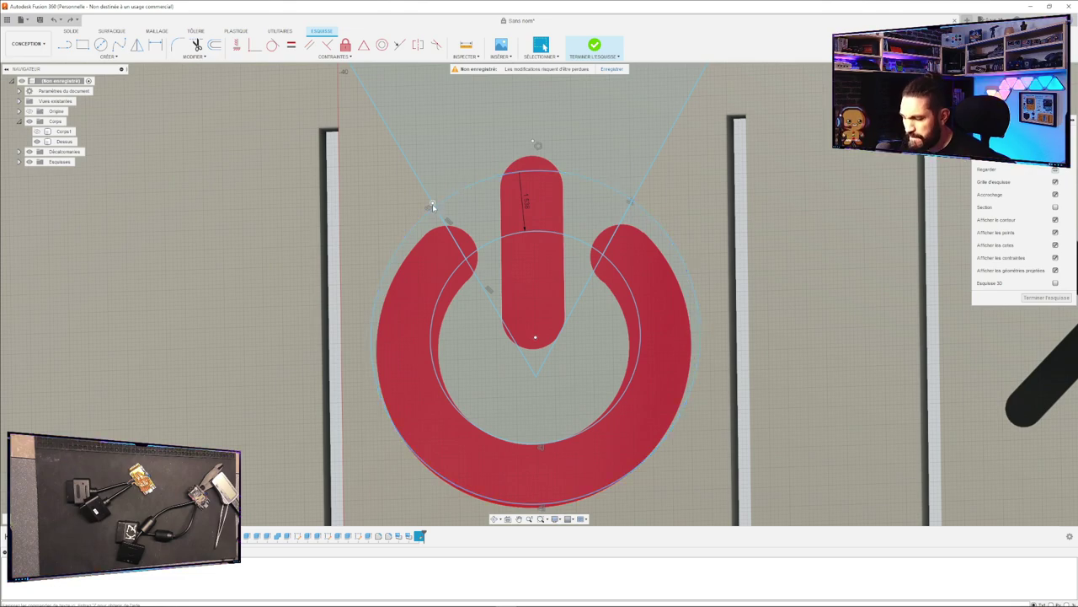
left_click(433, 208)
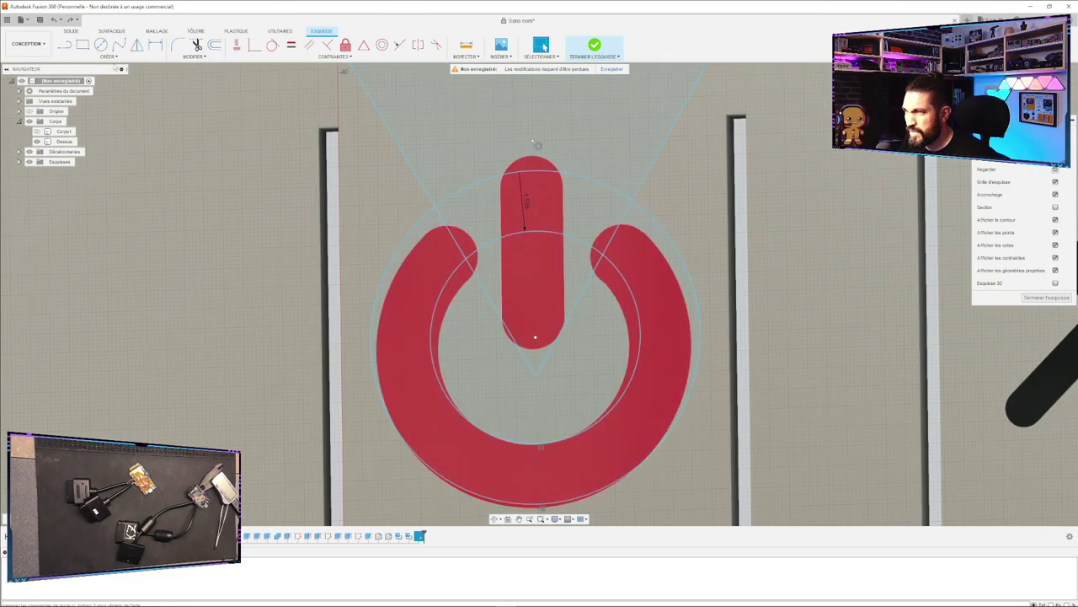
left_click(64, 44)
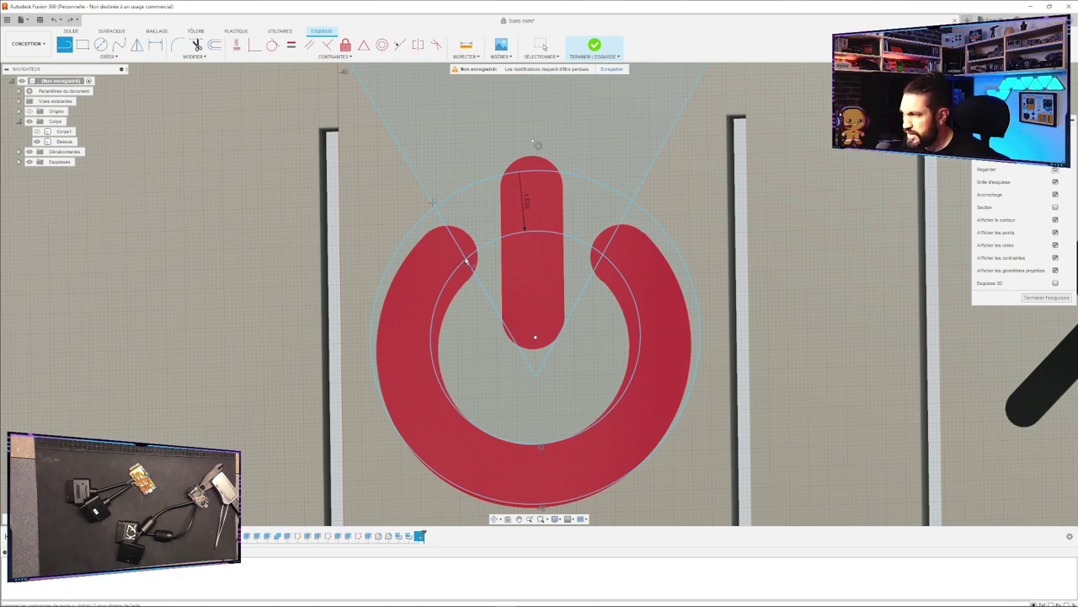
left_click(603, 259)
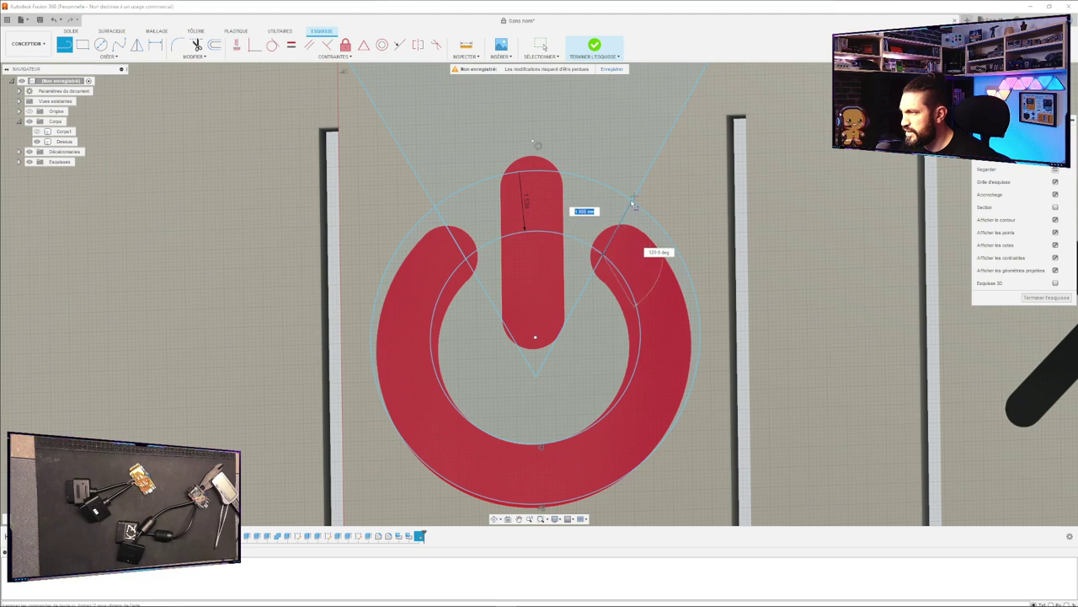
scroll(634, 204, "up", 5)
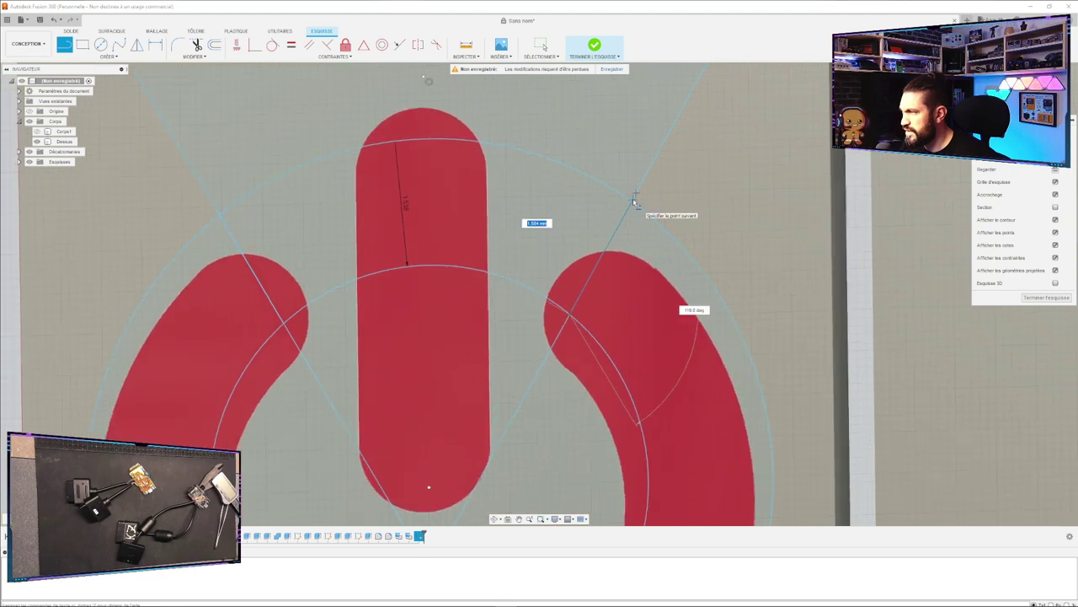
key("Escape")
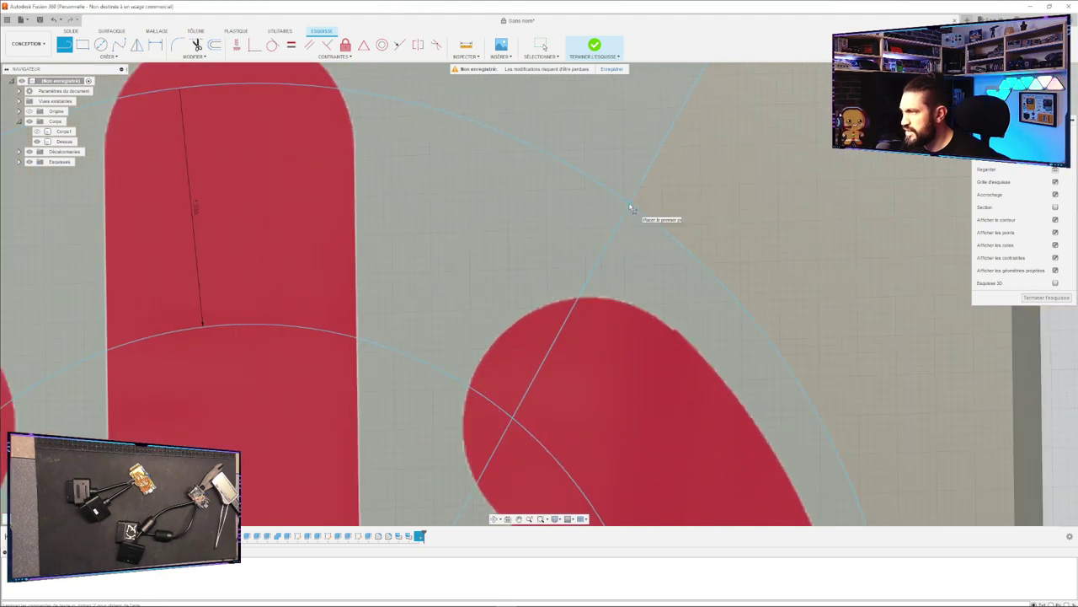
scroll(545, 227, "down", 5)
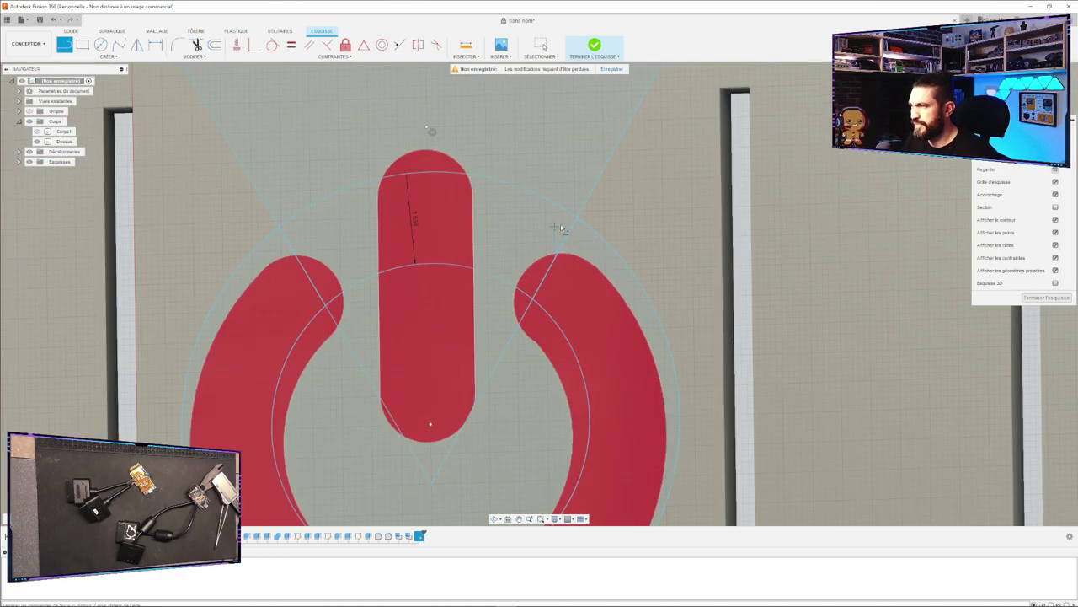
key("Escape")
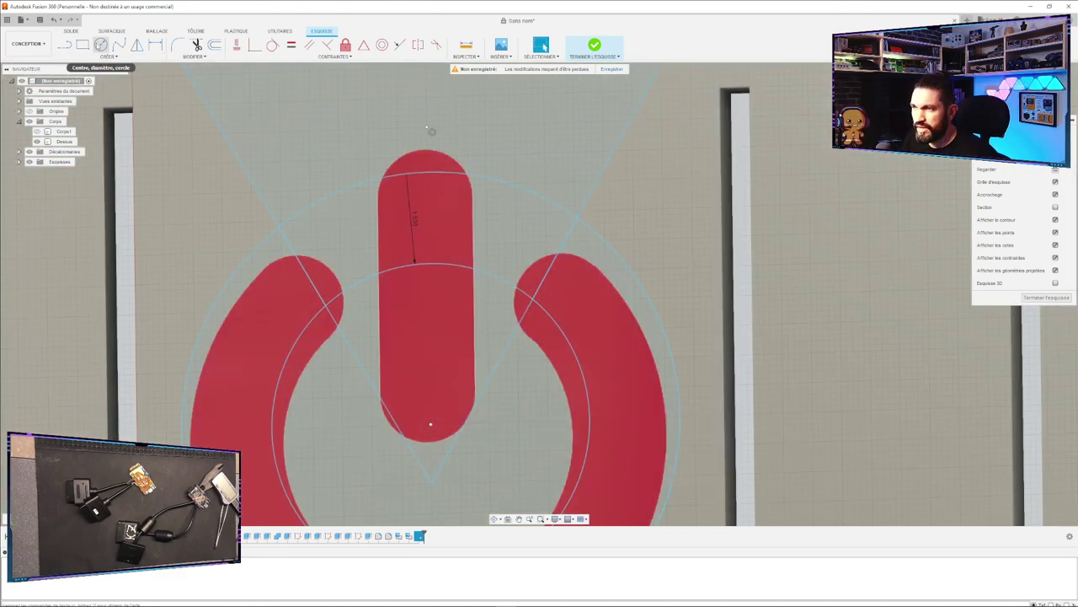
Draw a circle at each end of the power symbol's ring, centred on the triangle's side and spanning the ring's inner and outer circles.
key("c")
left_click(302, 263)
left_click(279, 229)
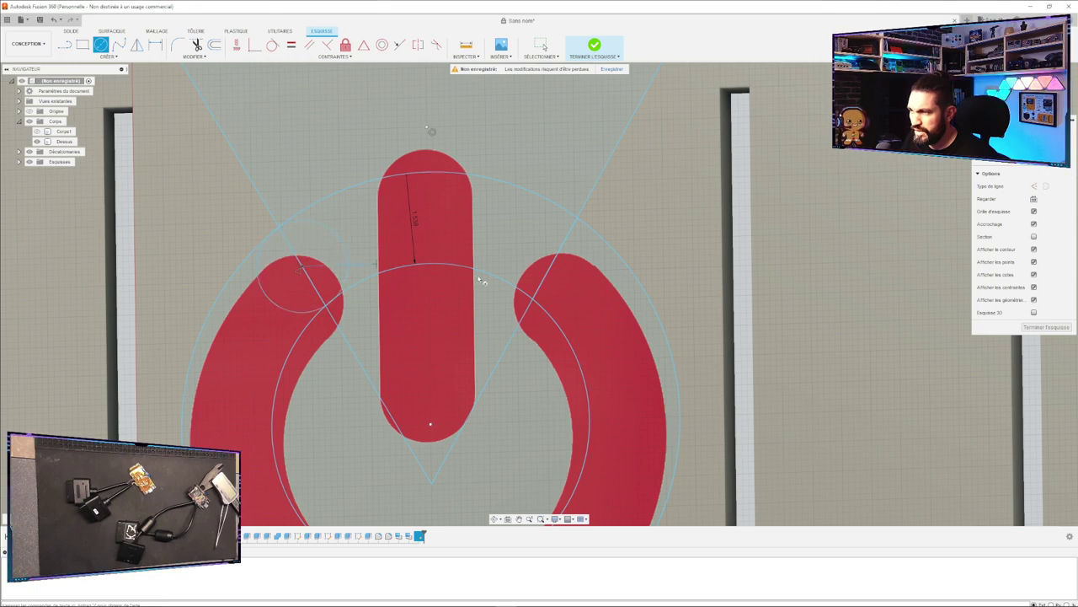
left_click(556, 257)
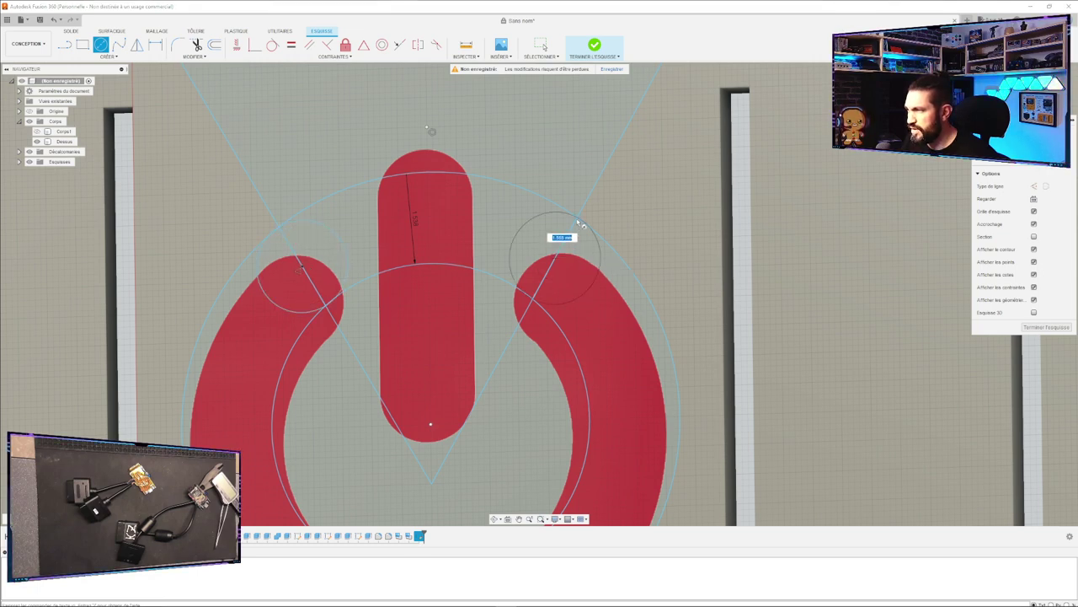
left_click(581, 225)
key("Escape")
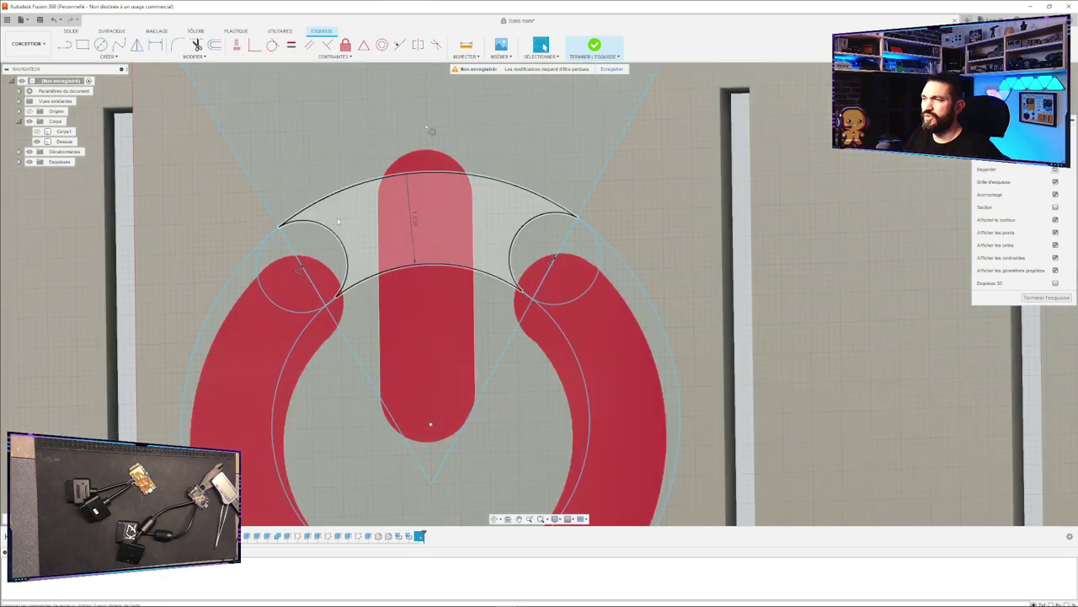
left_click(287, 294)
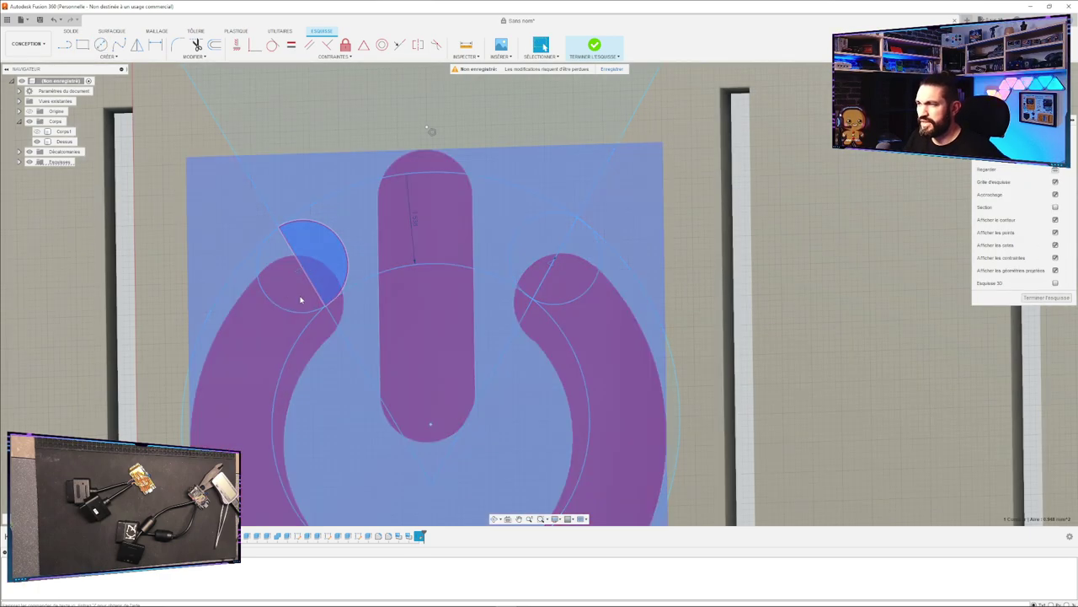
left_click(552, 240)
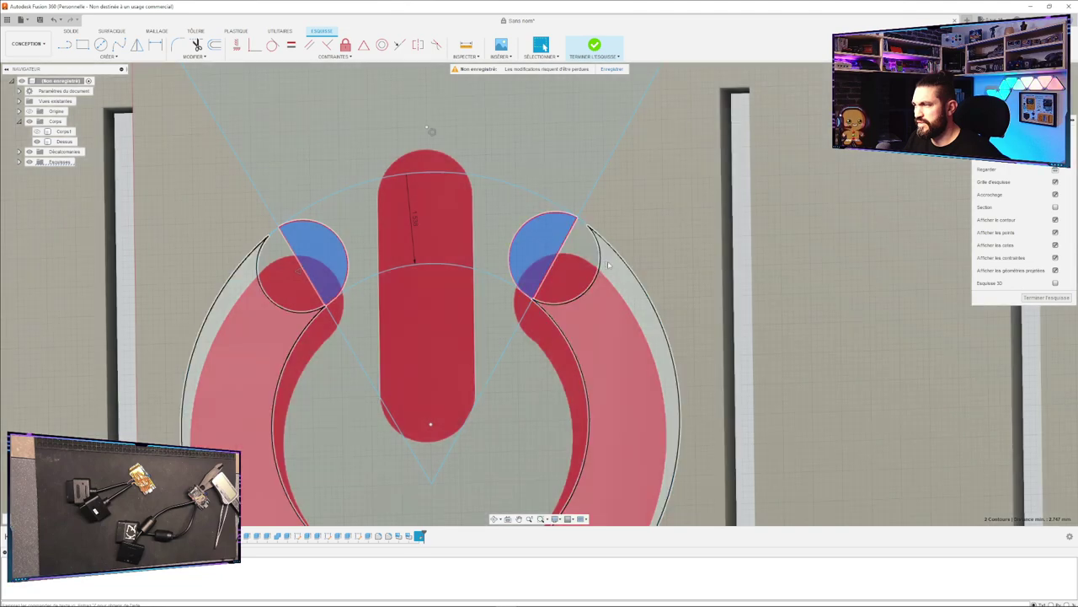
left_click(607, 265)
left_click(590, 259)
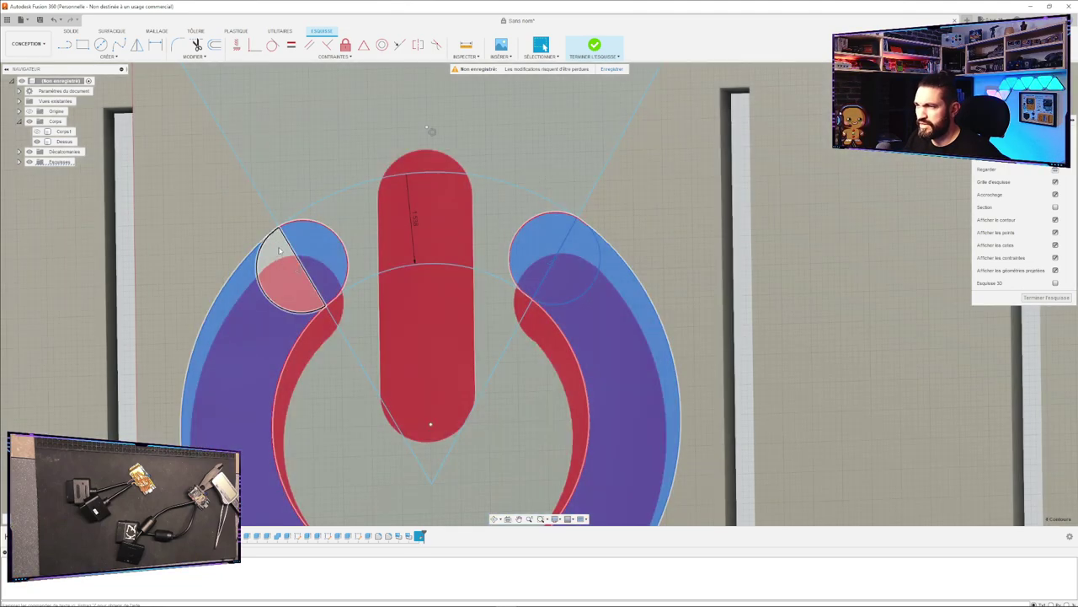
left_click(281, 250)
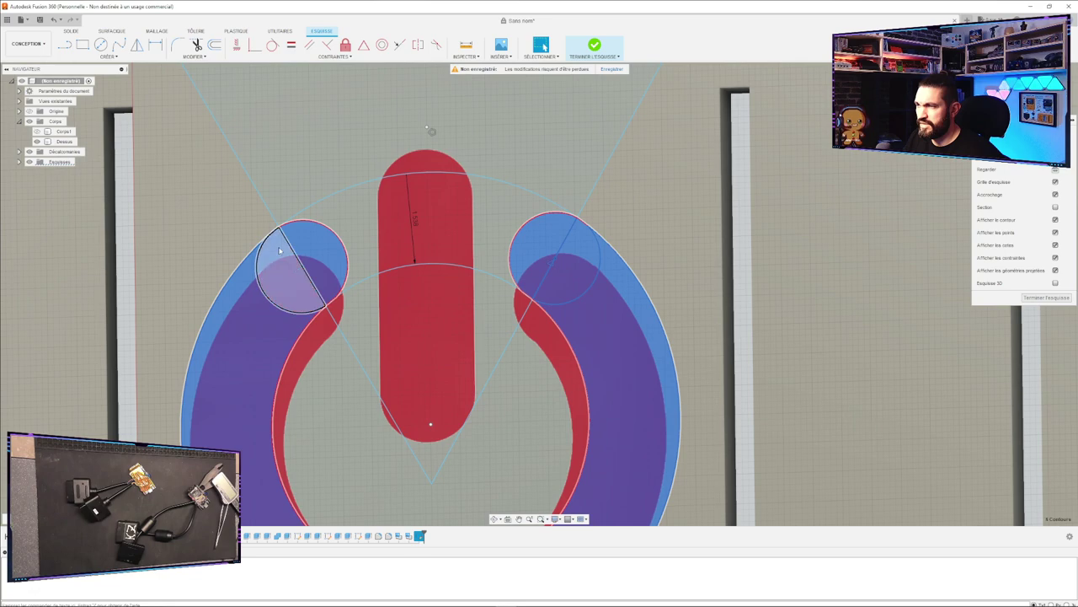
scroll(482, 261, "up", 4)
scroll(482, 260, "down", 6)
scroll(482, 259, "down", 2)
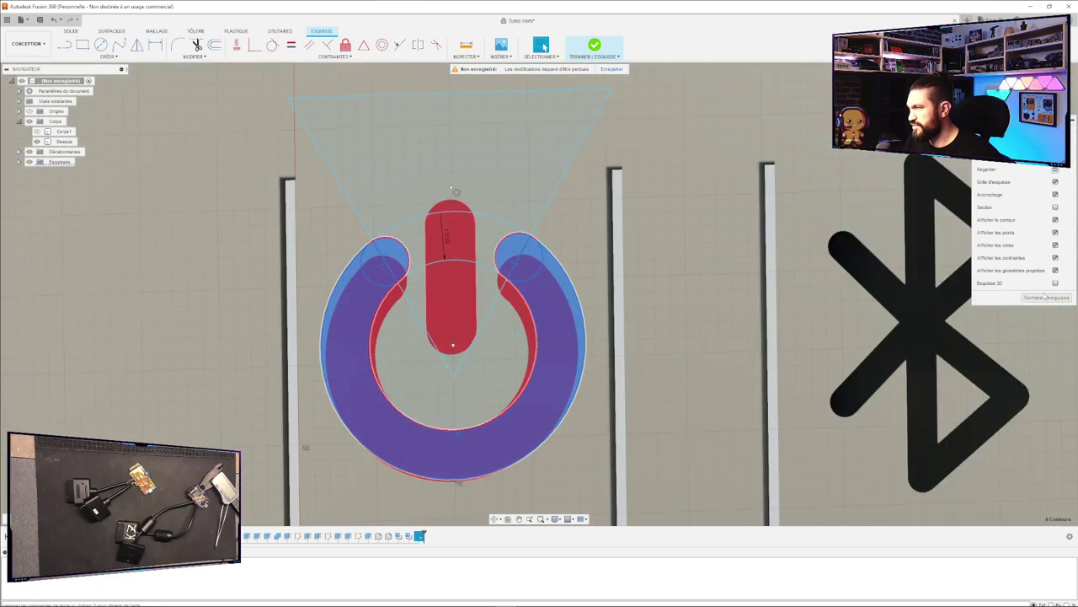
Finish the sketch and select the open ring's main region plus both halves of each end circle as profiles.
left_click(1051, 301)
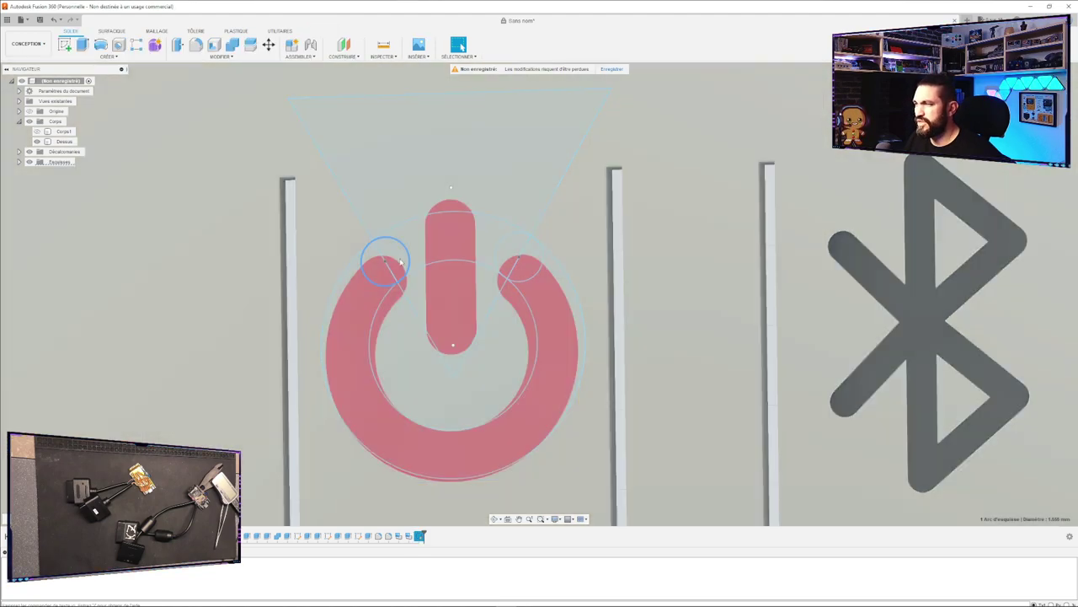
left_click(398, 263)
left_click(402, 271)
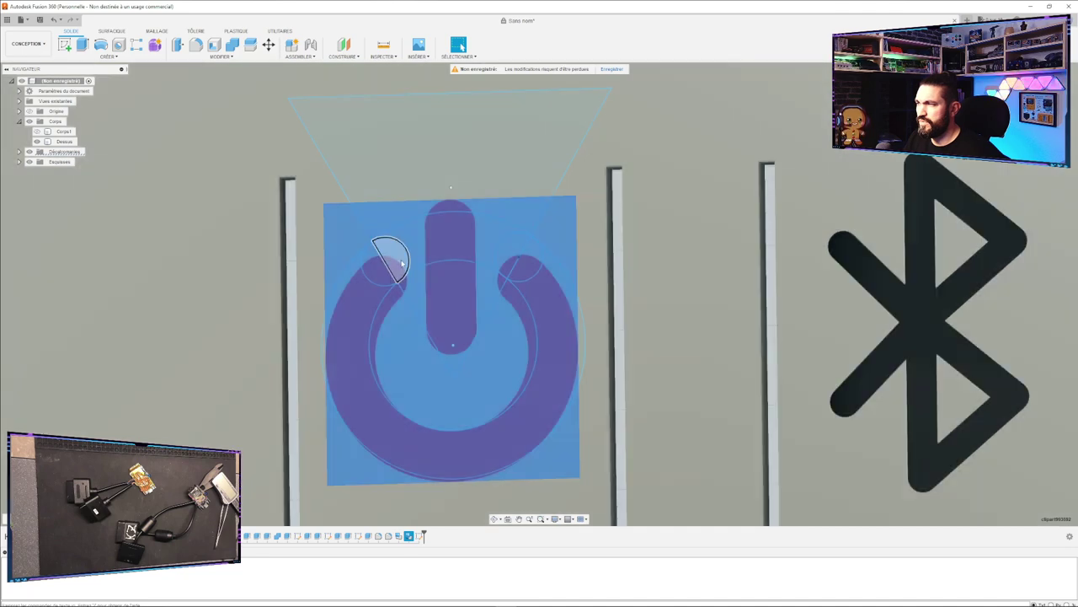
left_click(401, 261)
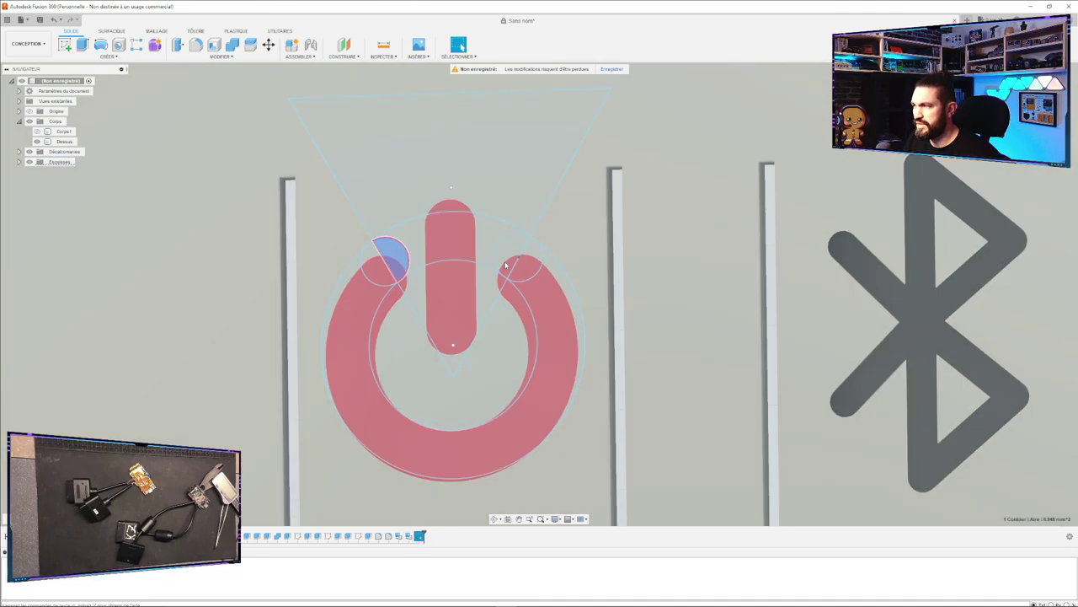
left_click(507, 265, "ctrl")
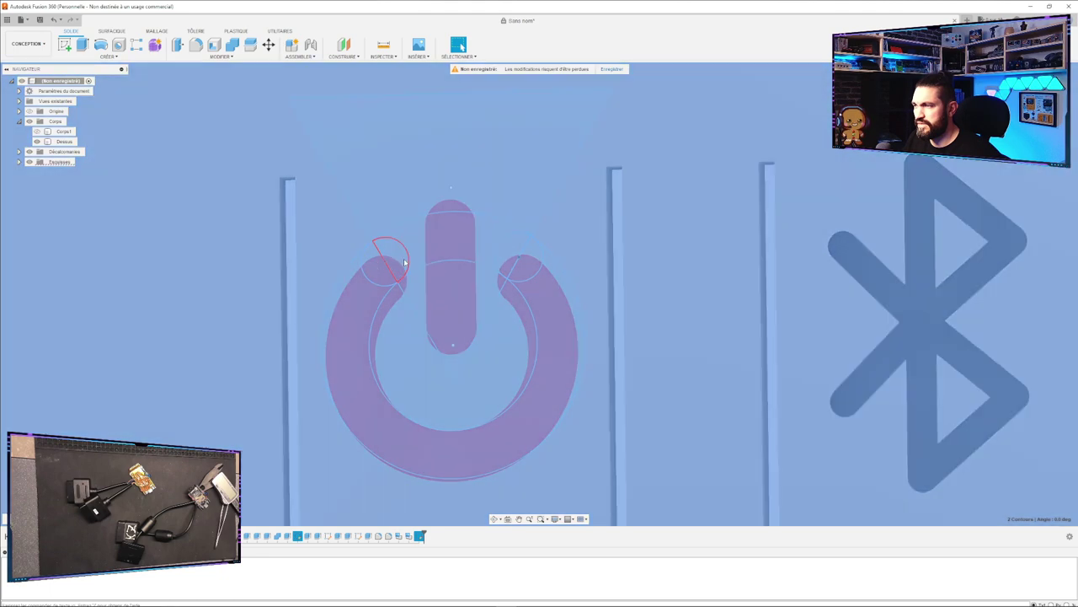
left_click(391, 260)
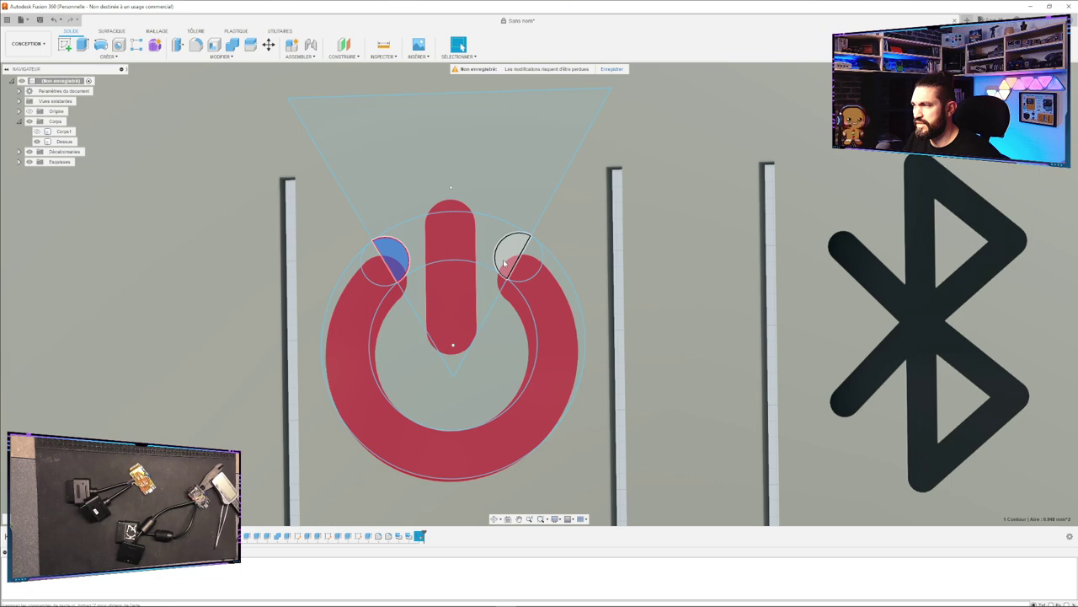
left_click(506, 266)
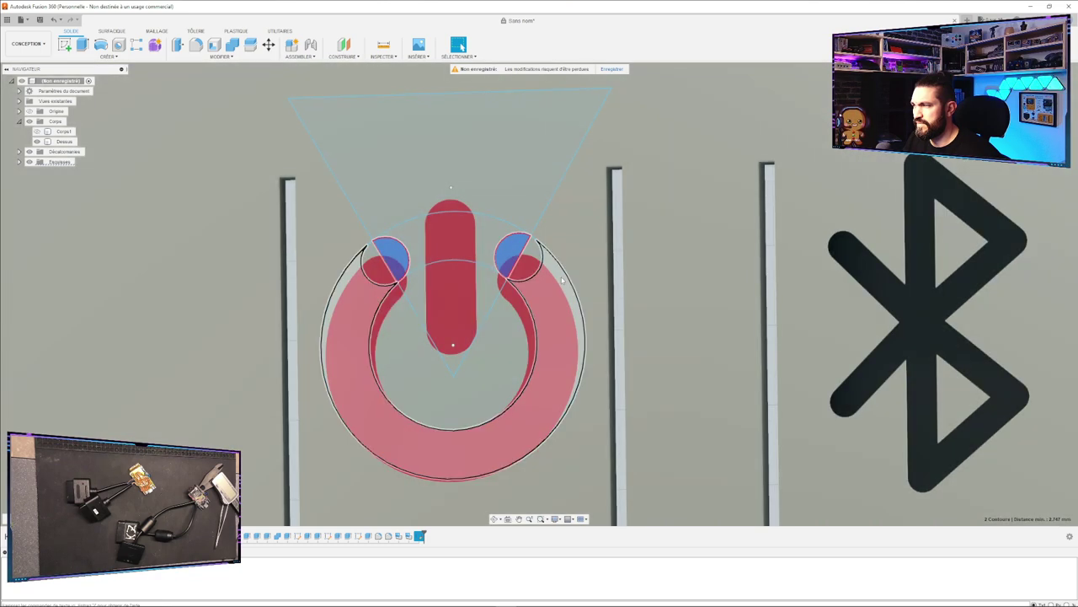
left_click(530, 278)
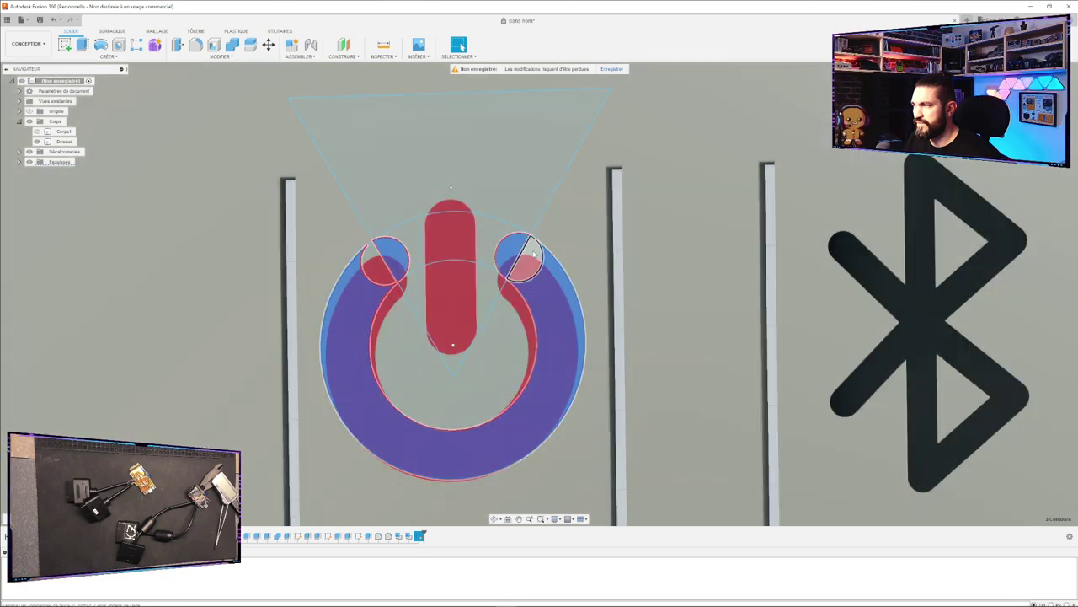
left_click(534, 255)
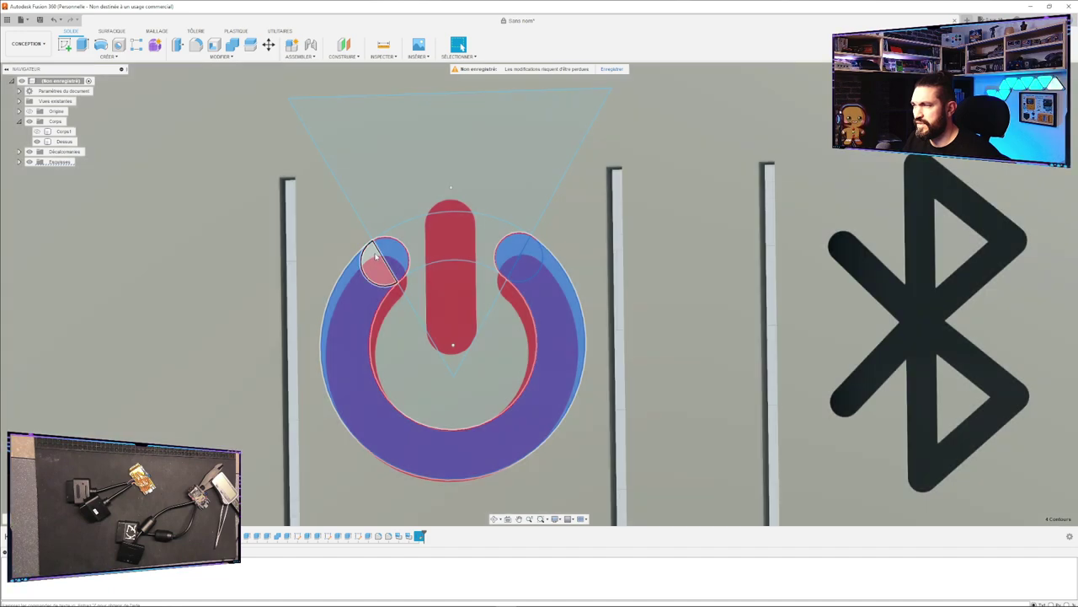
left_click(376, 257)
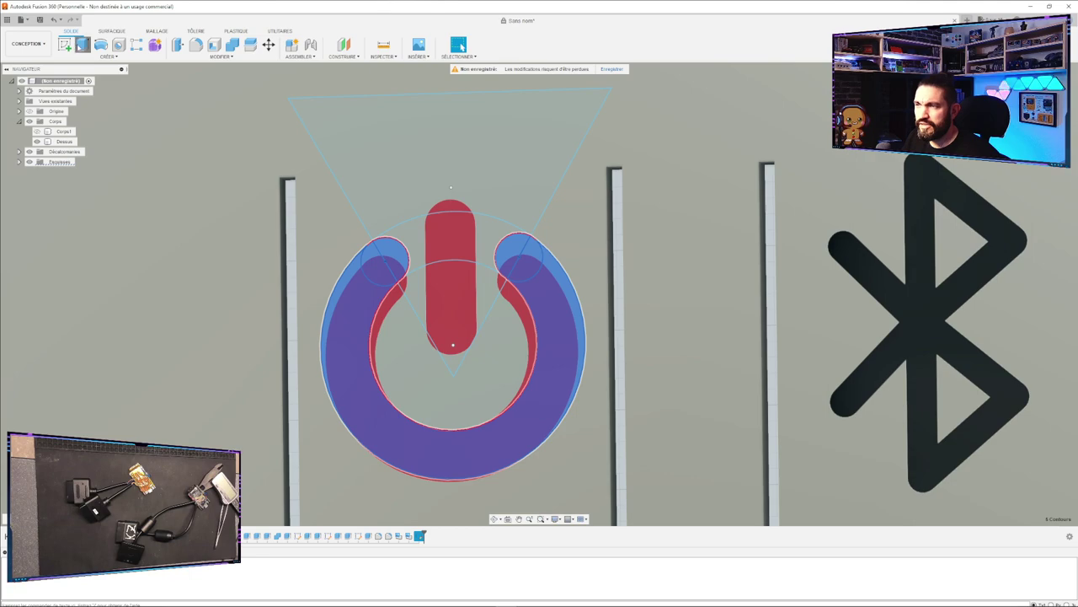
Extrude the selected ring profiles by -0.4 mm as a cut into the lid's power button.
left_click(81, 45)
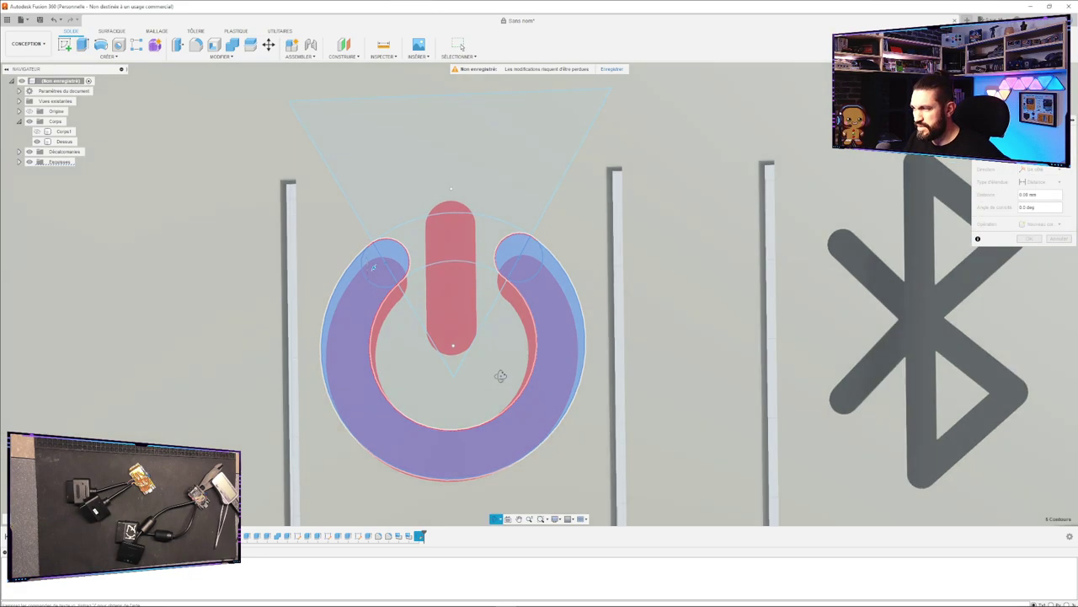
middle_click_drag(500, 376, 406, 326, "shift")
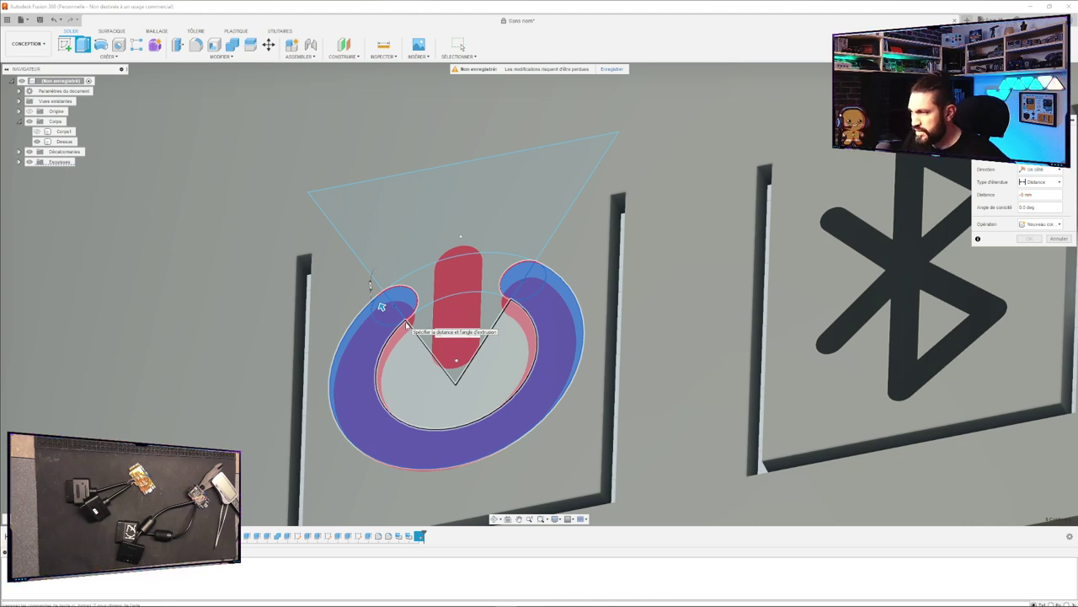
type("-0.4")
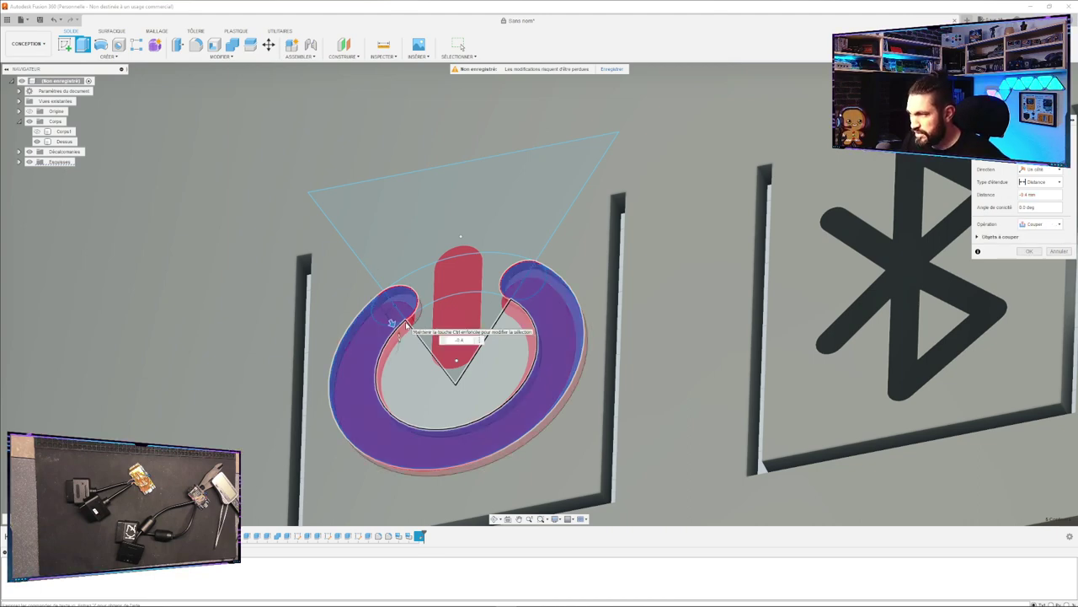
key("Return")
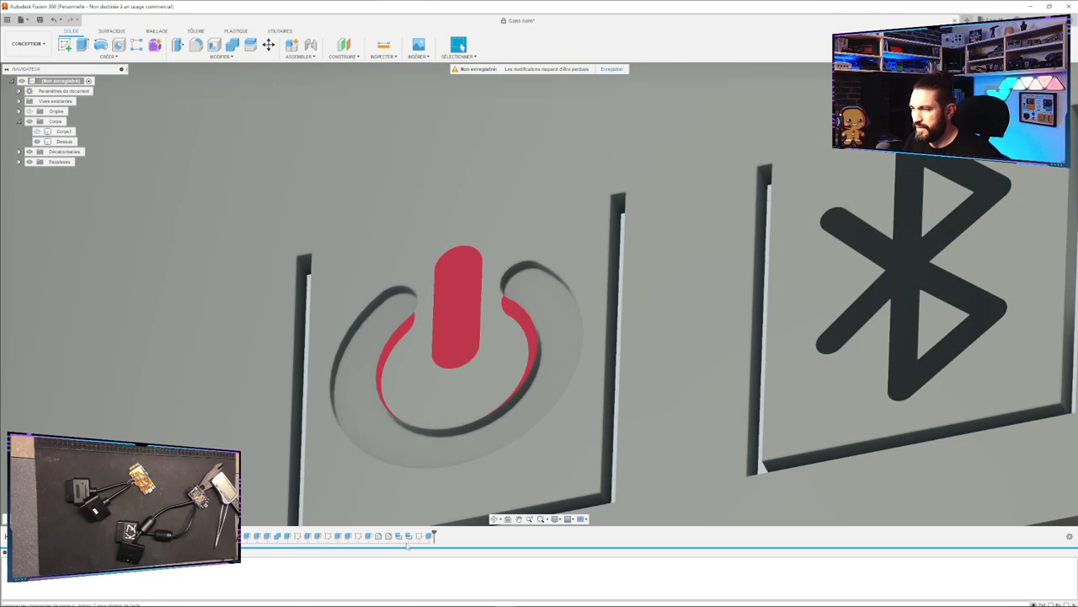
Reopen the power symbol's ring sketch for editing.
double_click(418, 536)
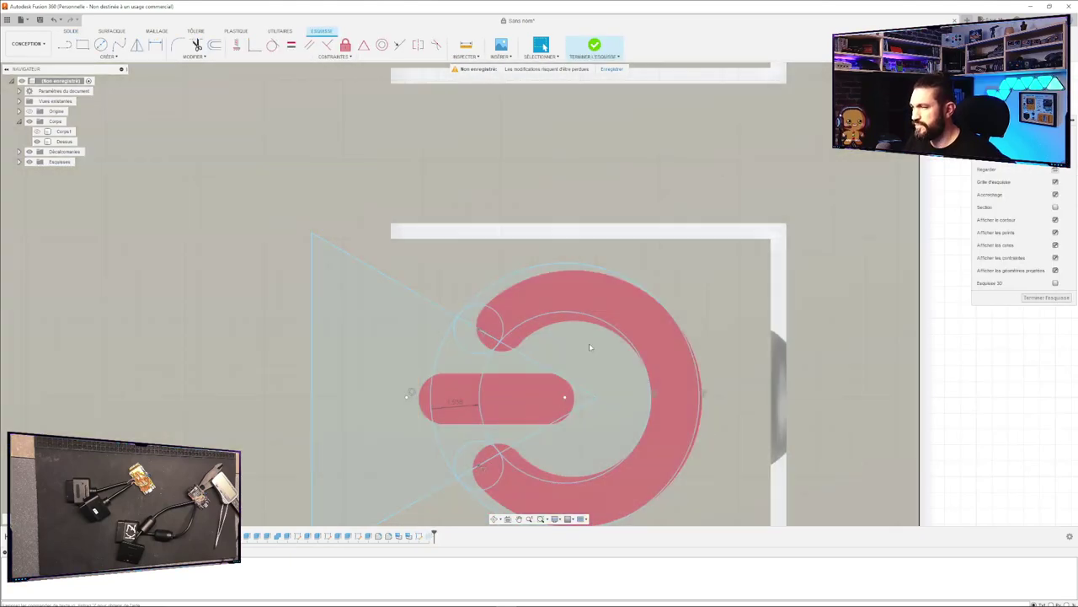
key("r")
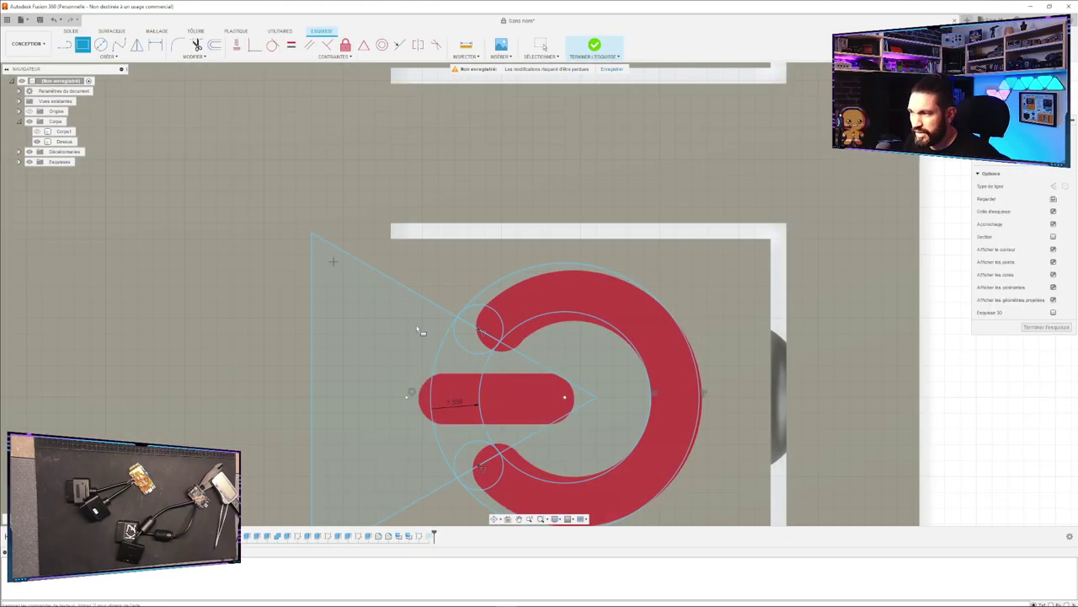
left_click(439, 375)
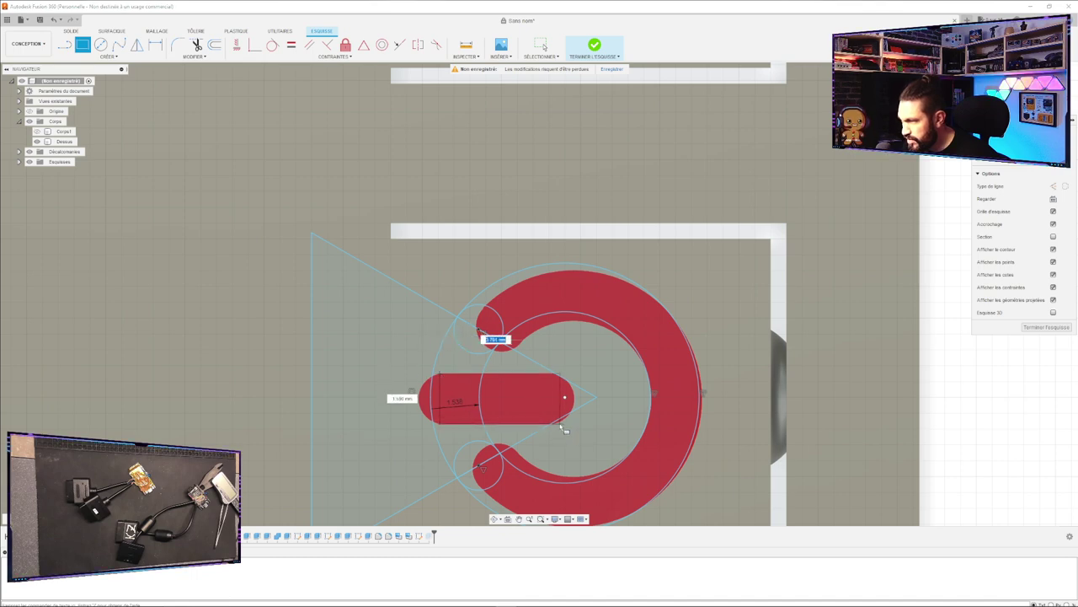
key("Escape")
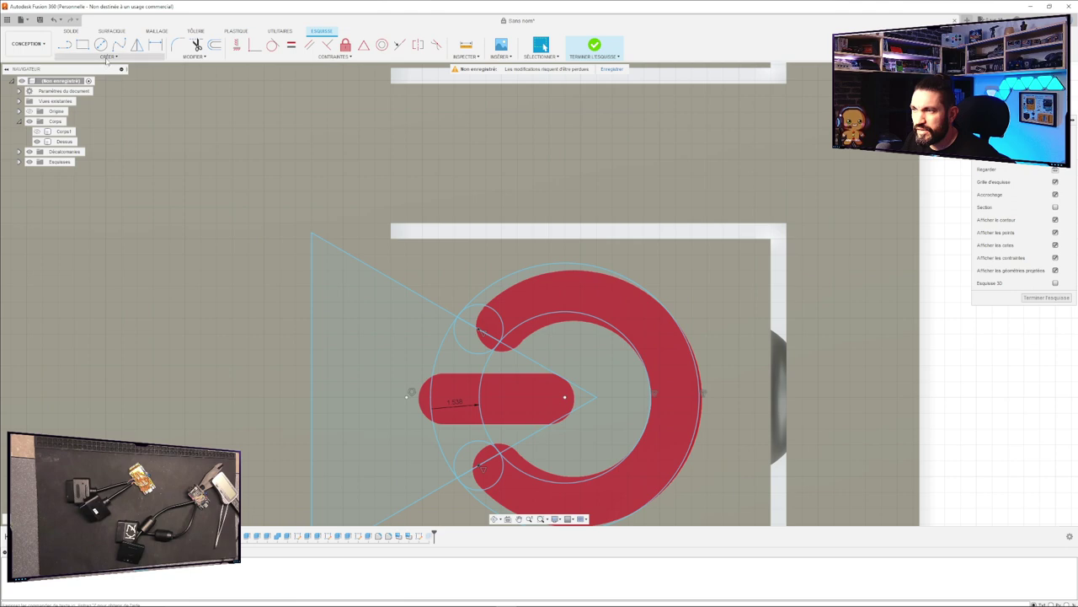
Sketch a centre rectangle of 4 mm by 1.6 mm over the straight bar of the power symbol's decal.
left_click(107, 57)
mouse_move(85, 75)
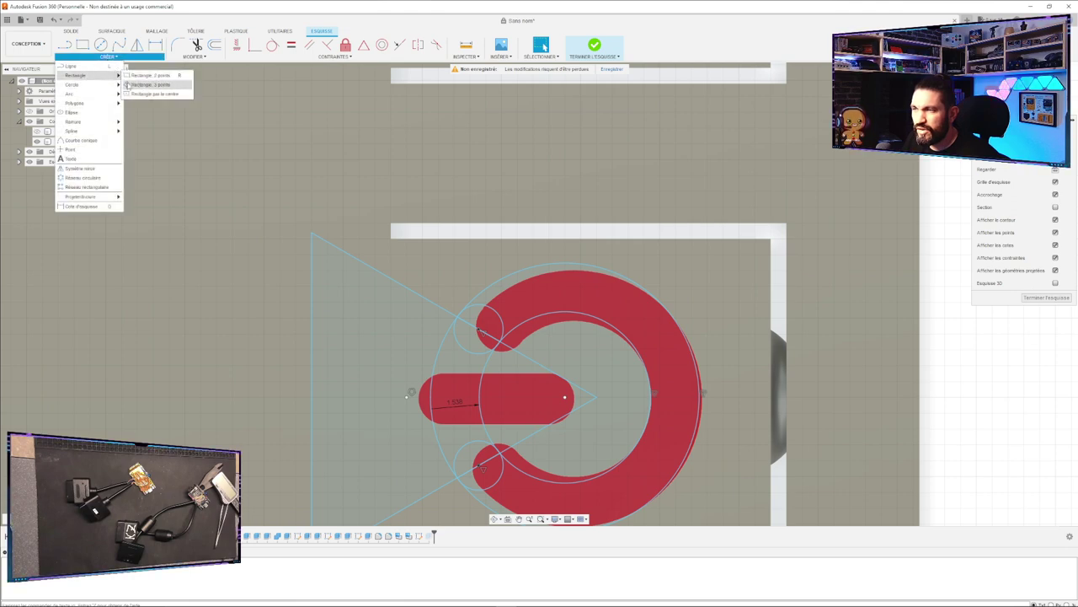
left_click(143, 85)
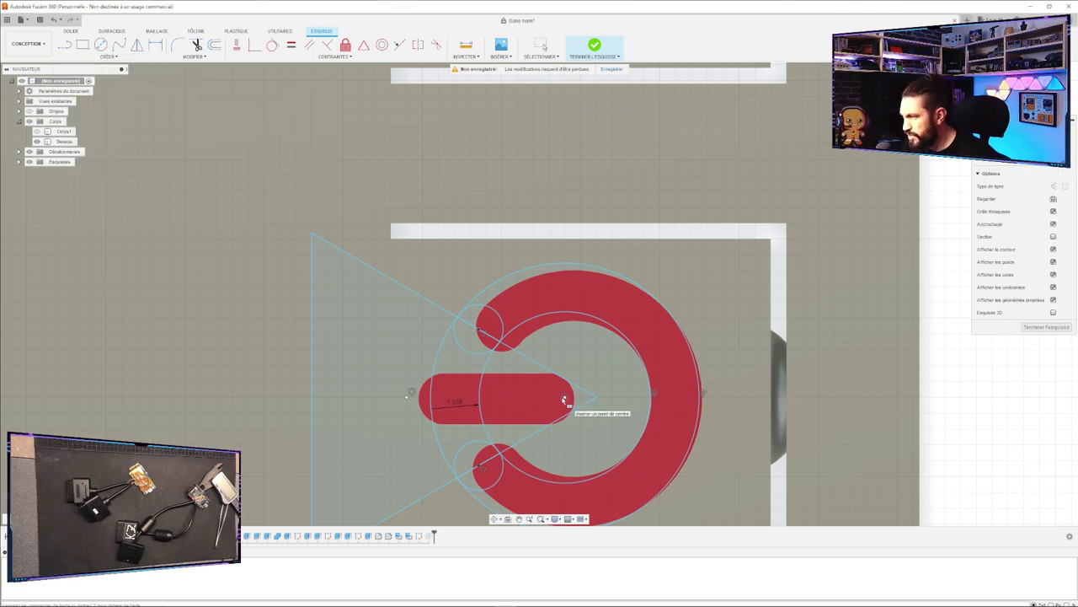
left_click(501, 400)
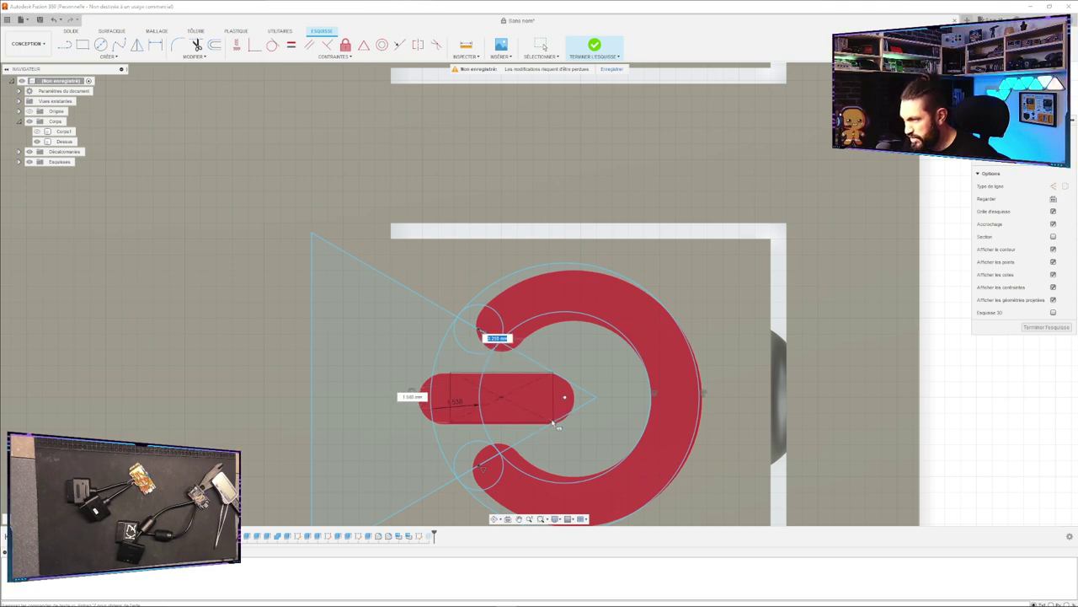
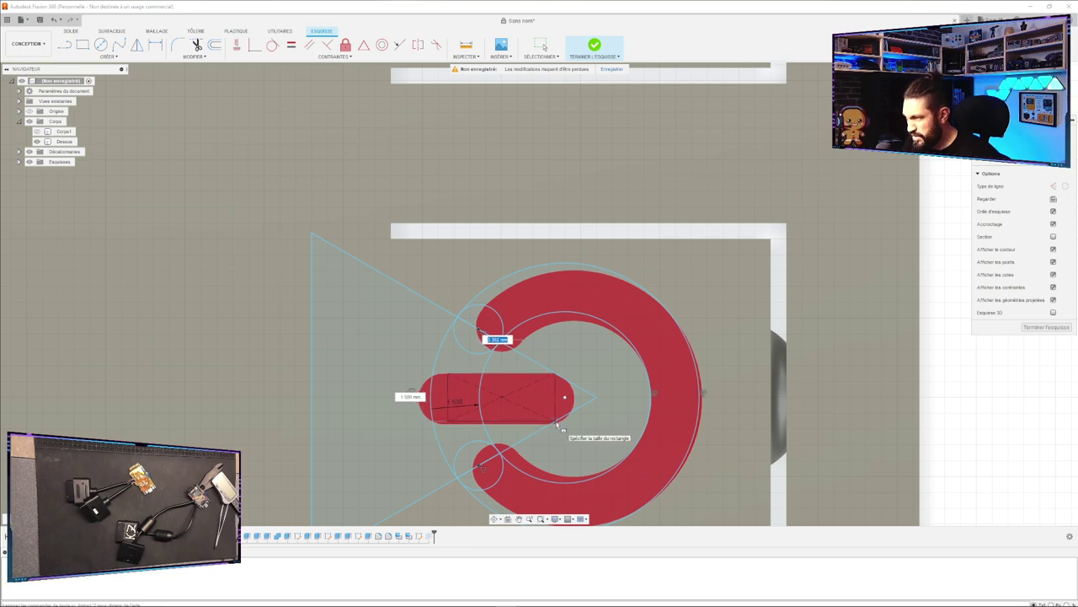
key("Tab")
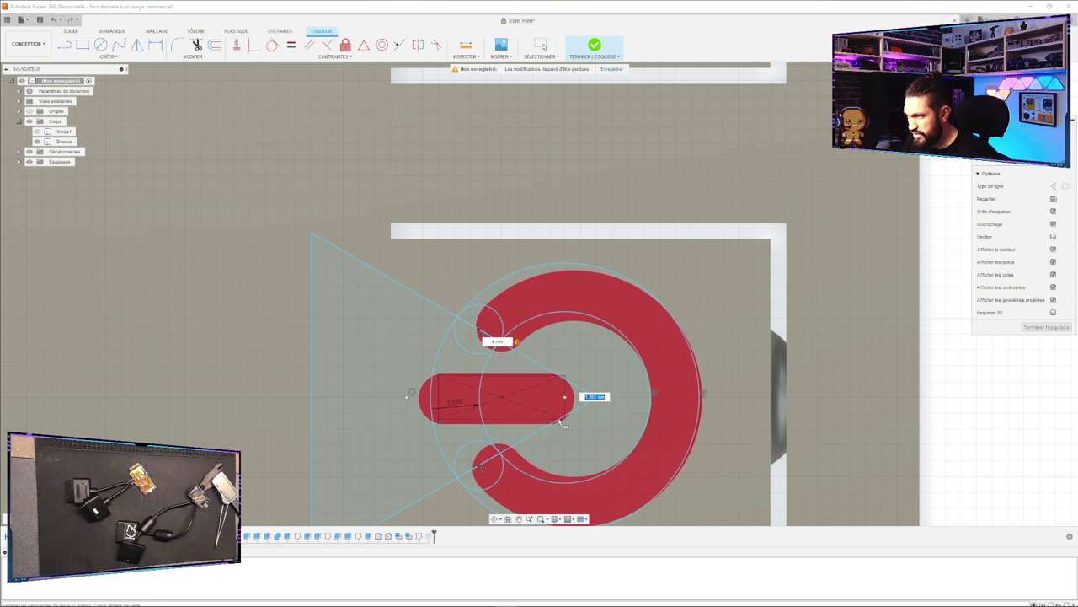
type("2")
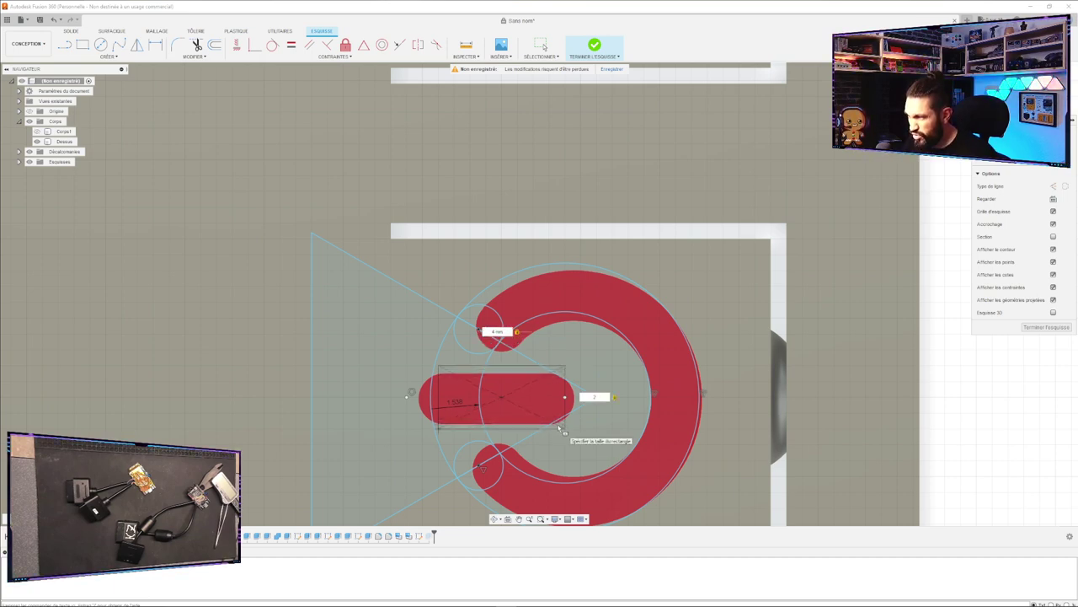
type(".2")
key("BackSpace")
type("6")
key("Return")
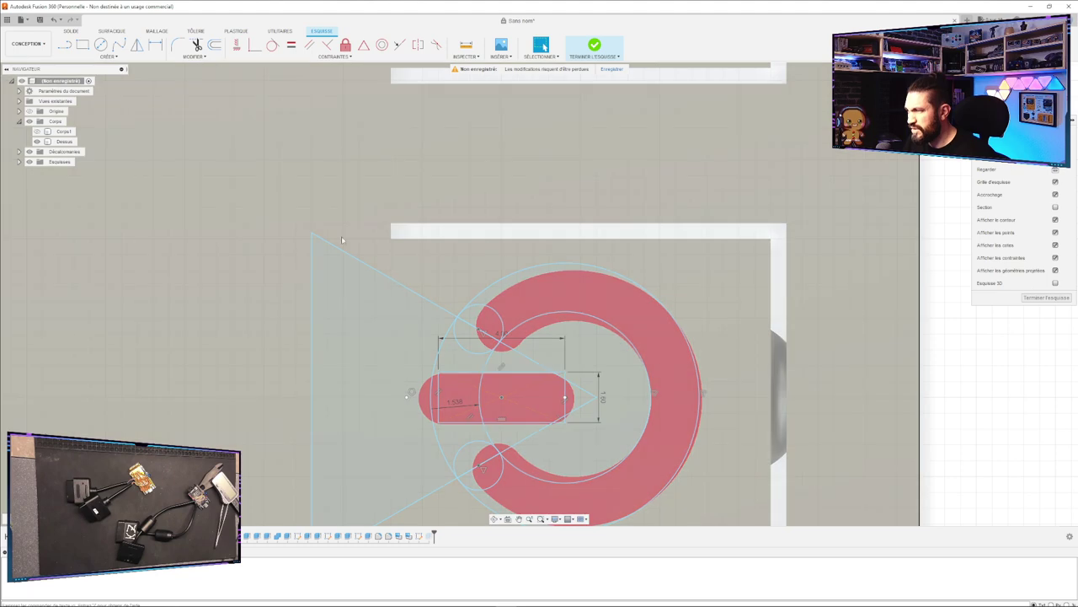
Draw a circle centred on each short side of the bar's rectangle, spanning the bar's full width.
key("c")
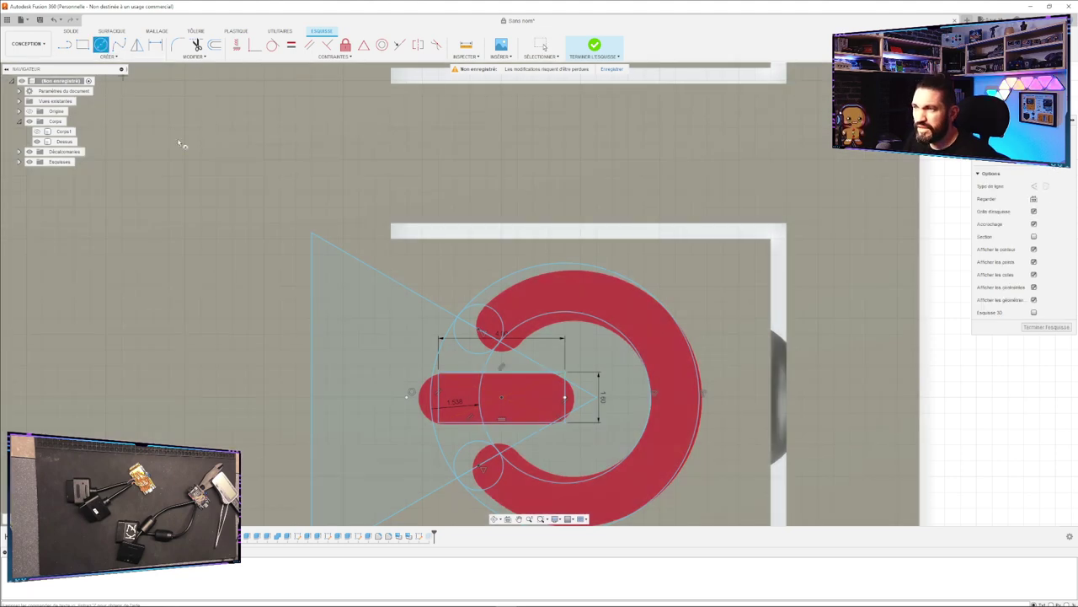
left_click(446, 404)
left_click(439, 375)
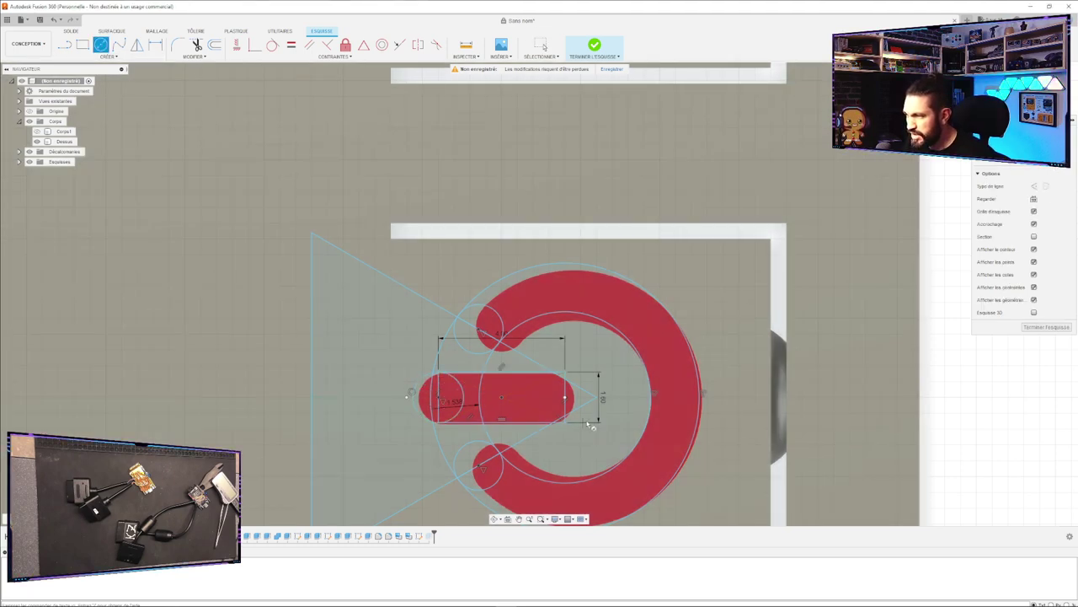
left_click(566, 396)
left_click(567, 377)
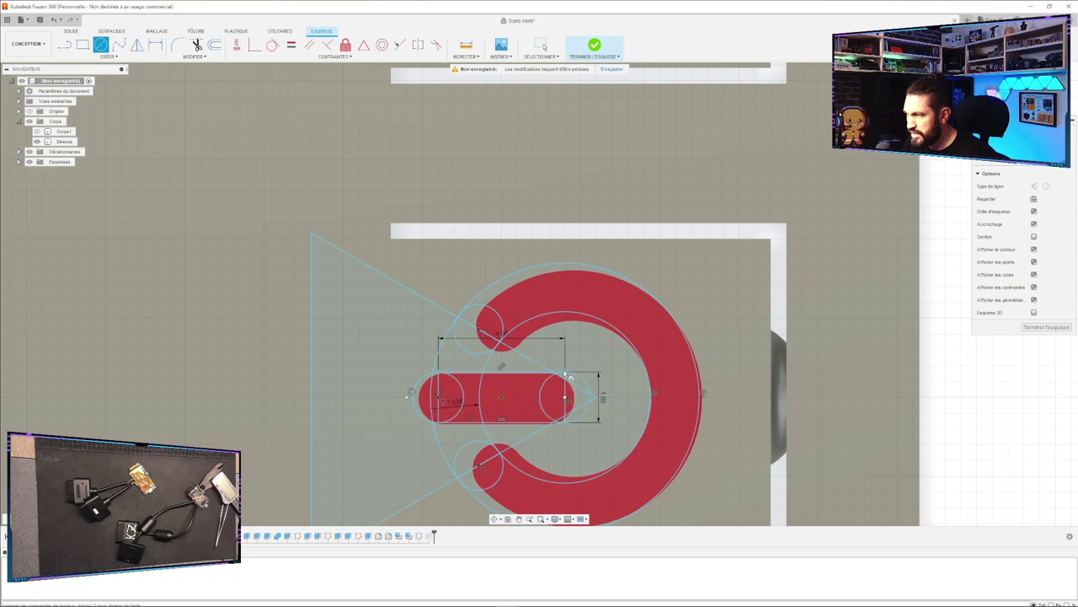
key("Escape")
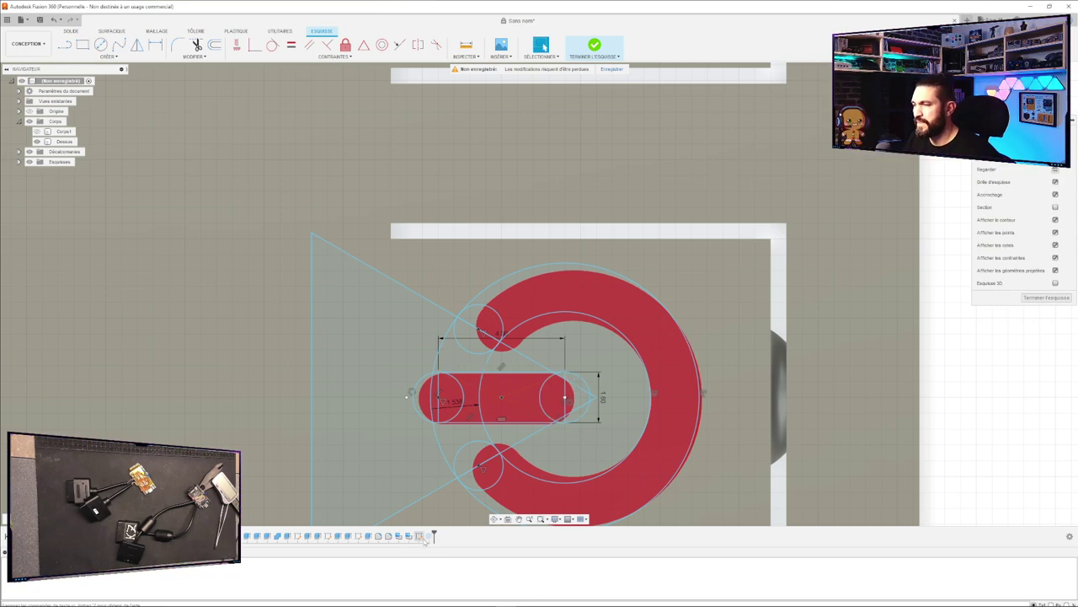
Finish the power symbol sketch and reopen the ring's cut extrusion for editing.
left_click(430, 536)
left_click(429, 537)
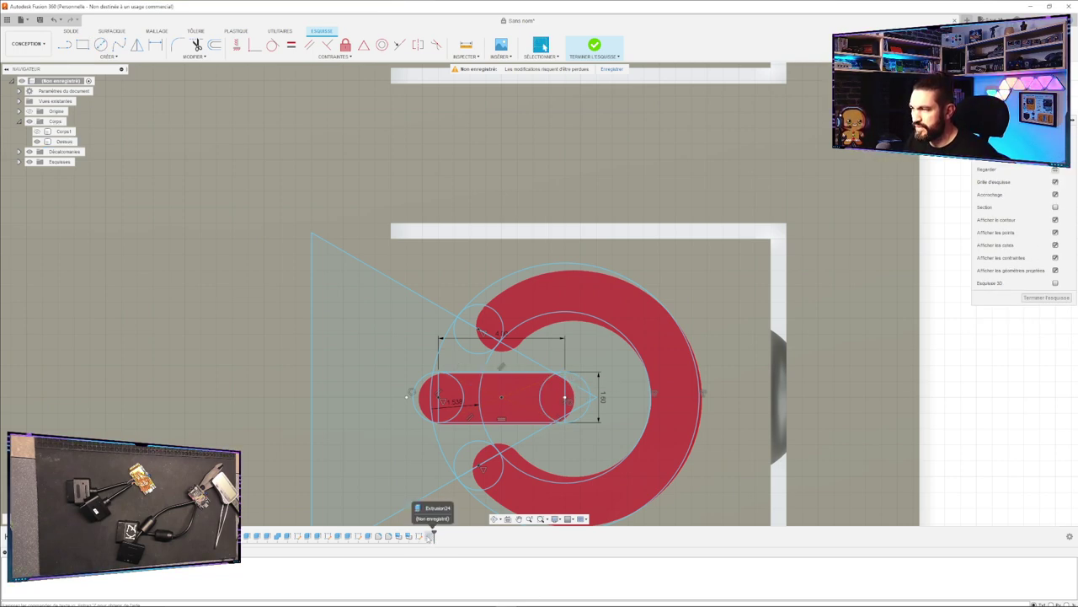
left_click(1032, 300)
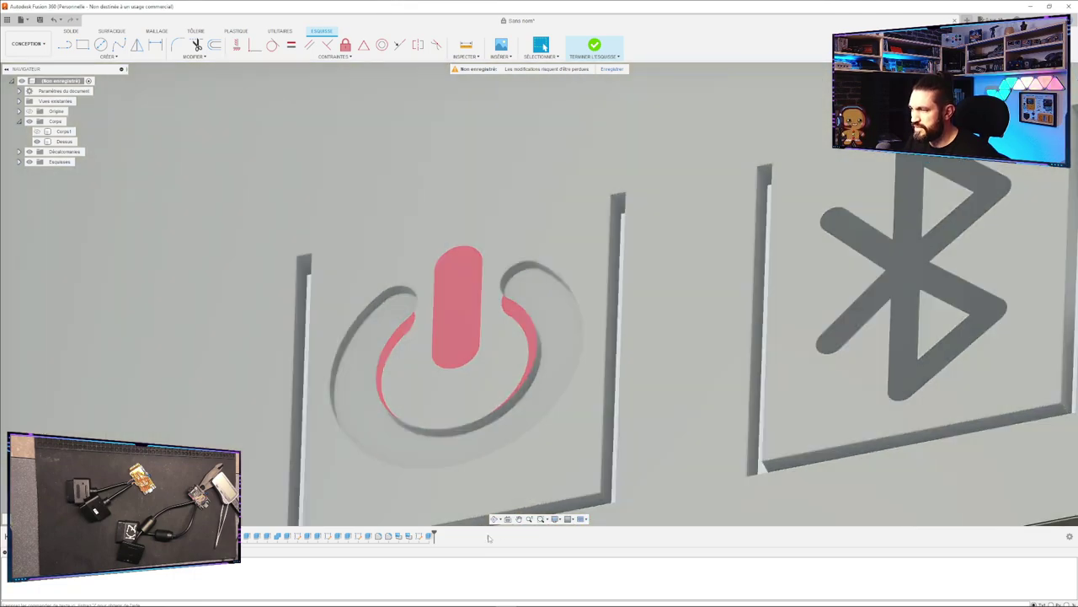
left_click(430, 536)
double_click(430, 536)
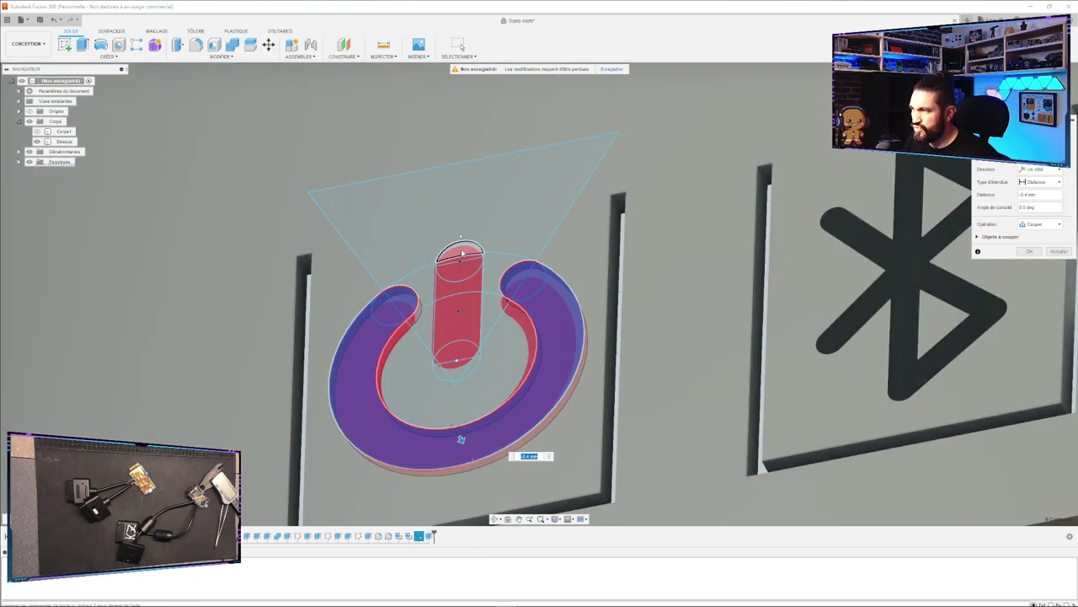
Add the bar's rectangle regions and its rounded end regions to the profiles of the -0.4 mm cut extrusion.
left_click(460, 253)
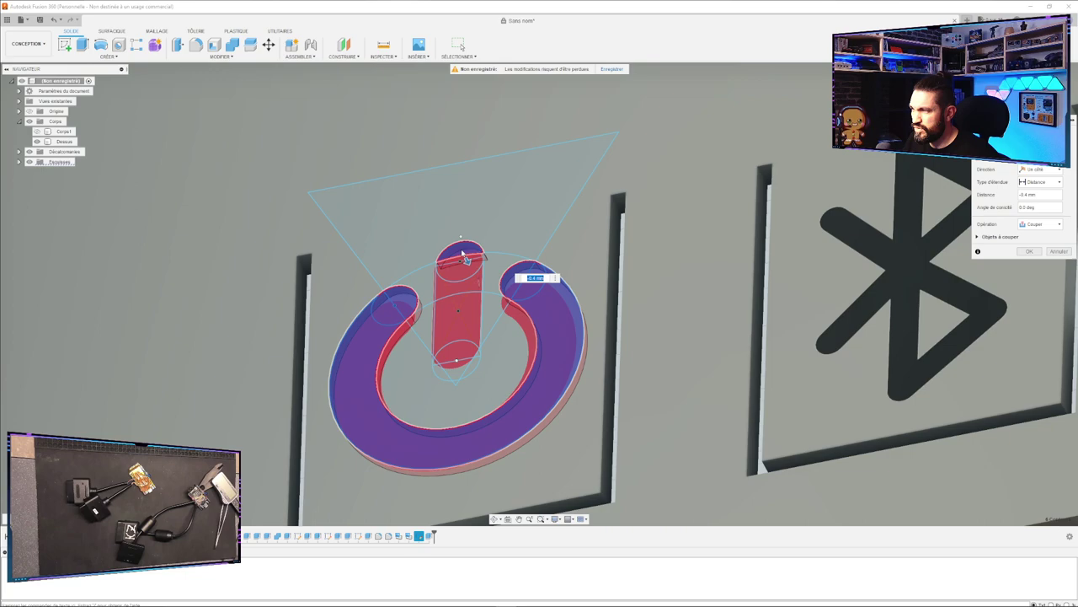
left_click(460, 273)
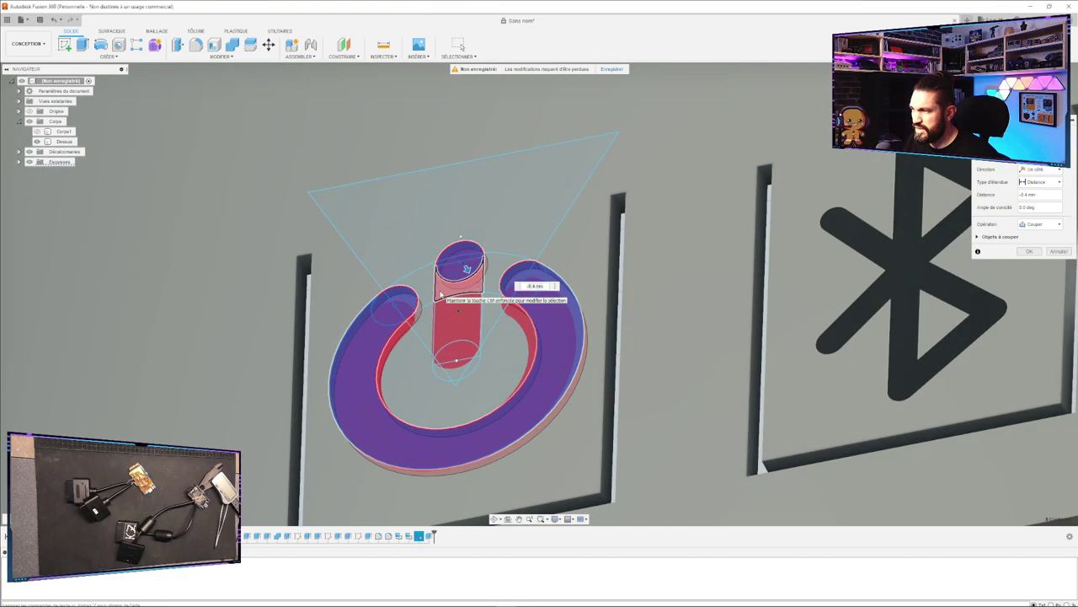
left_click(440, 292, "ctrl")
left_click(460, 351)
left_click(439, 369)
left_click(433, 361)
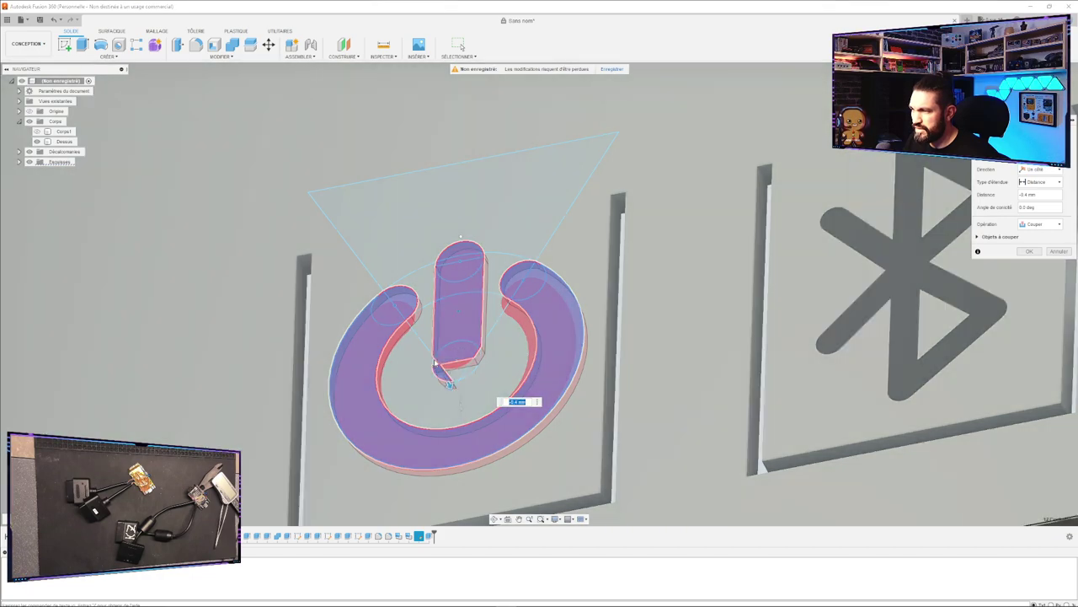
Try to complete the power symbol's 0.4 mm cut by adding the regions at the bar's lower rounded end.
left_click(442, 371)
left_click(459, 371)
left_click(459, 375)
left_click(482, 366)
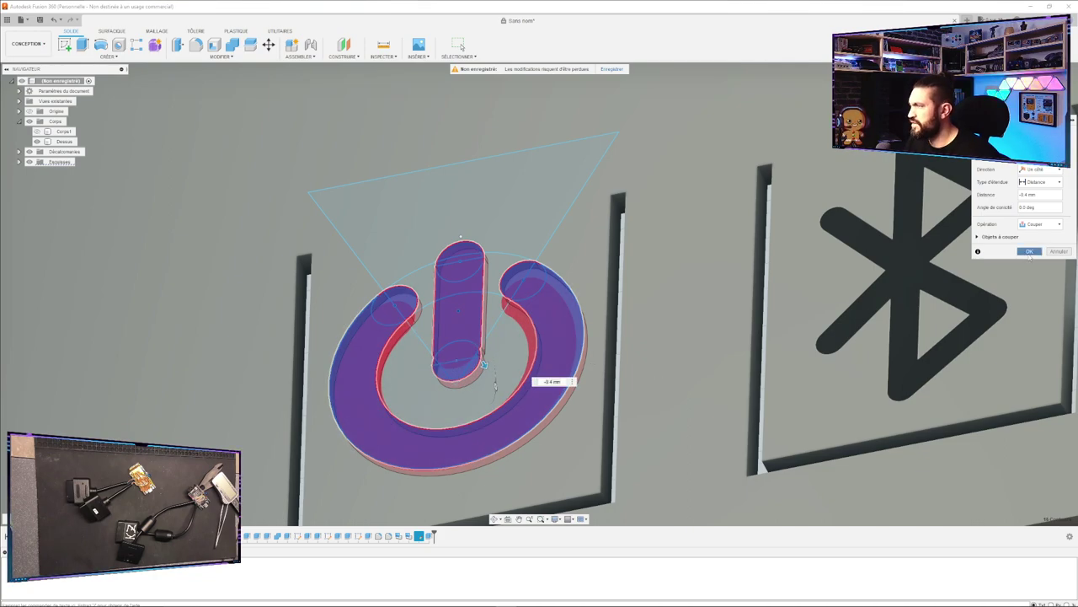
left_click(1029, 252)
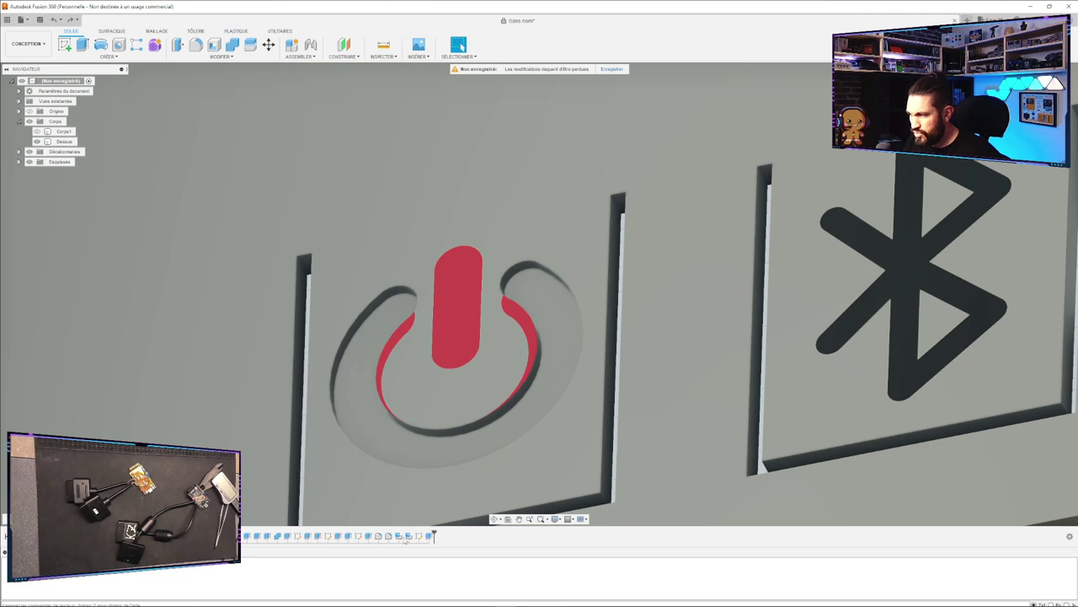
Try deleting the timeline feature just before the power symbol's sketch, and undo the deletion.
left_click(407, 537)
key("Delete")
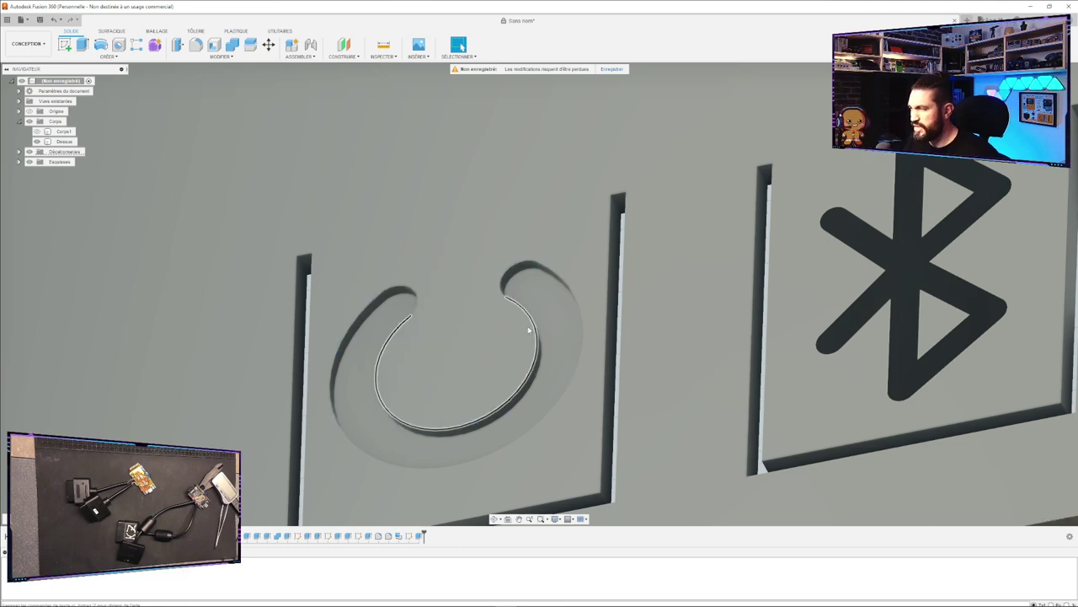
key("ctrl+y")
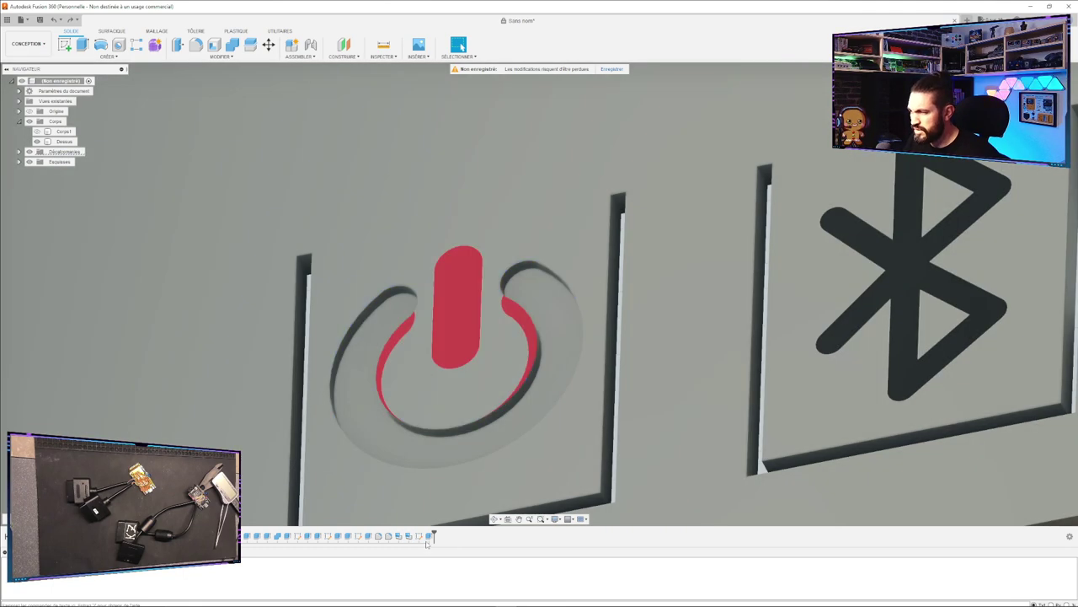
Edit the power symbol's -0.4 mm cut extrusion to include all regions of the vertical bar, including both rounded ends.
double_click(430, 536)
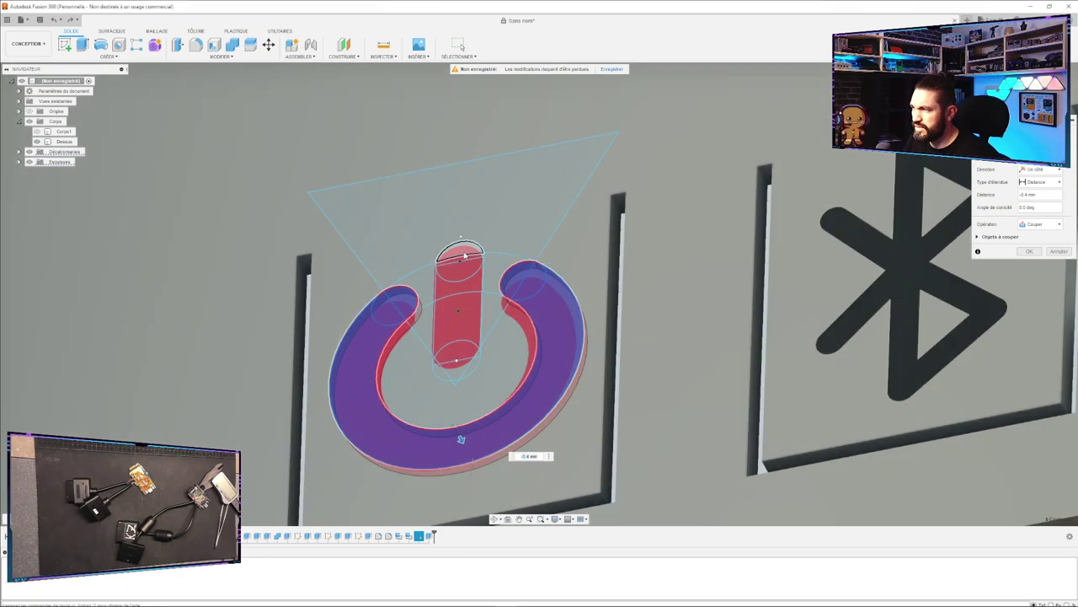
left_click(464, 256)
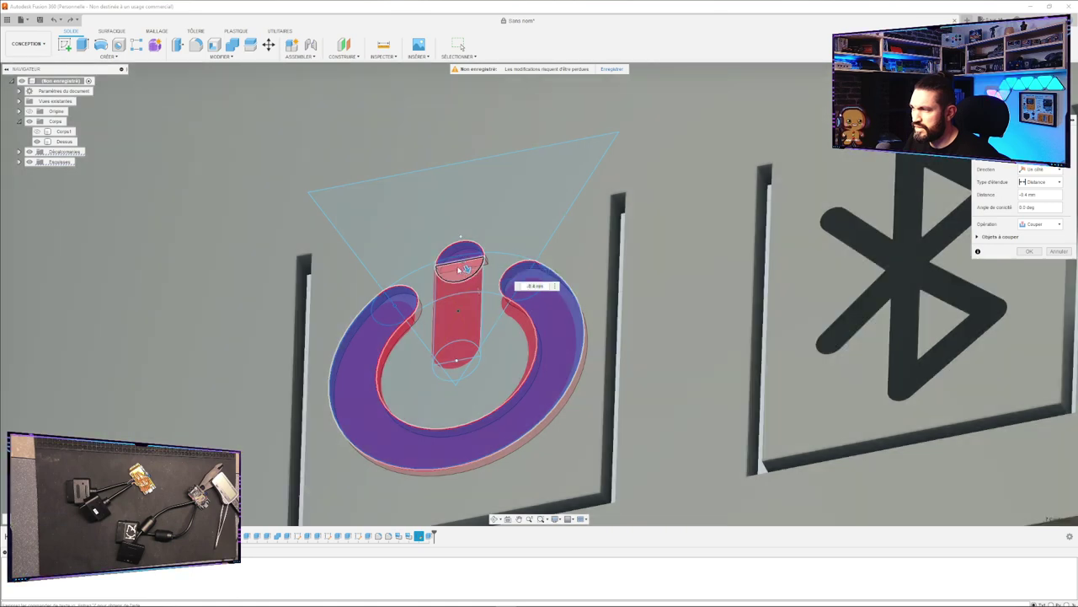
left_click(460, 269)
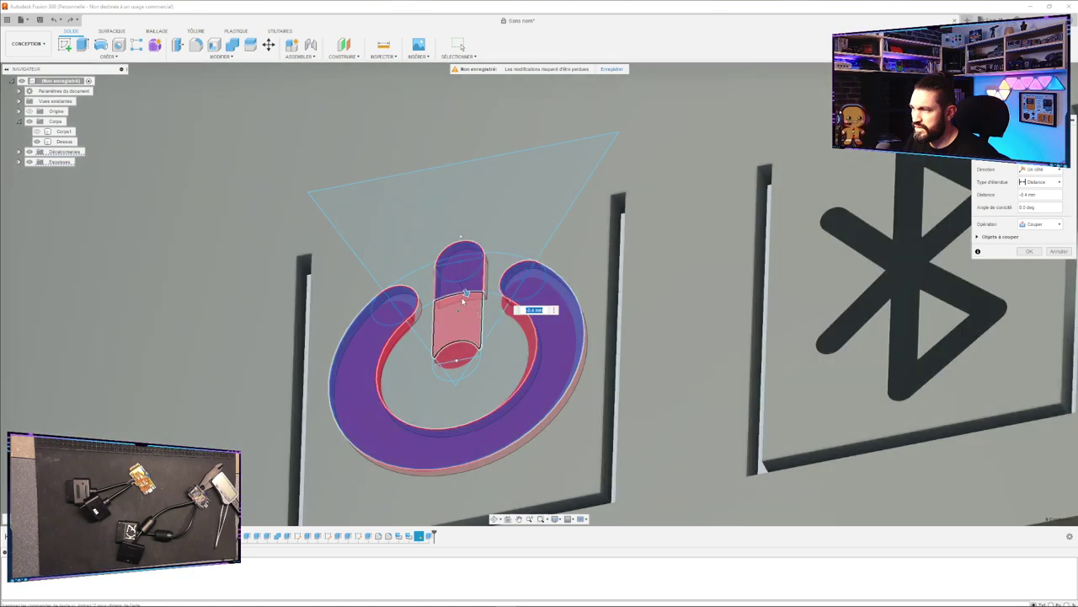
left_click_drag(460, 303, 465, 353)
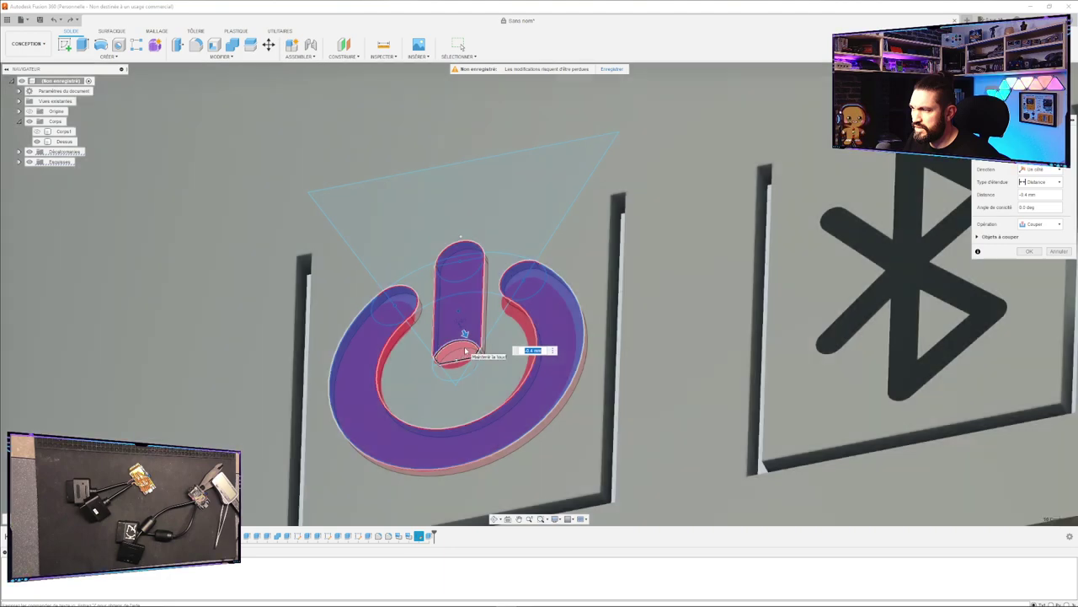
left_click(465, 351)
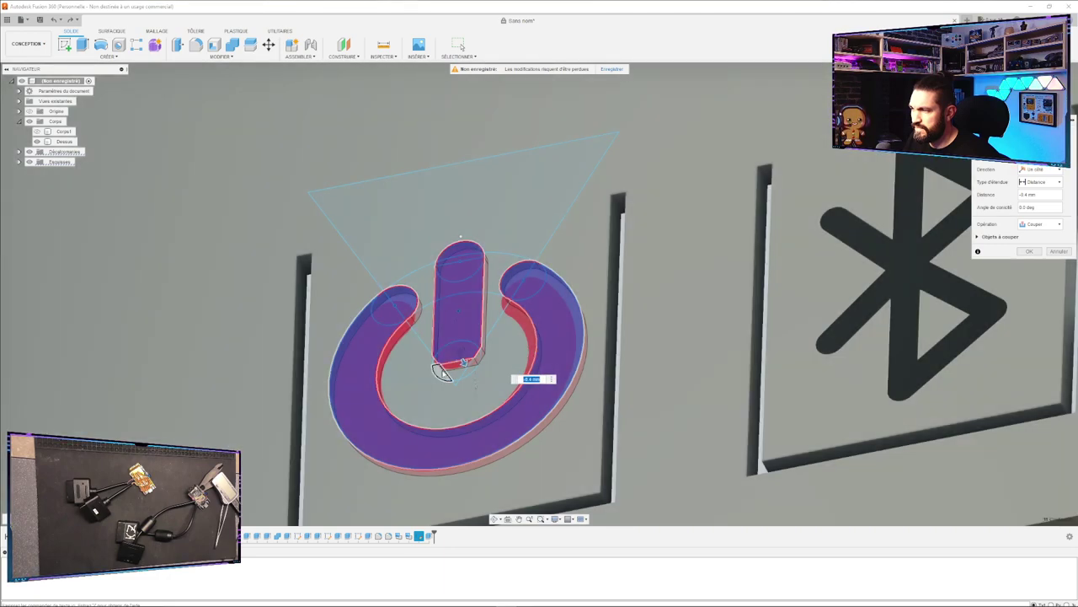
left_click(438, 367)
left_click_drag(438, 367, 453, 372)
left_click(455, 372)
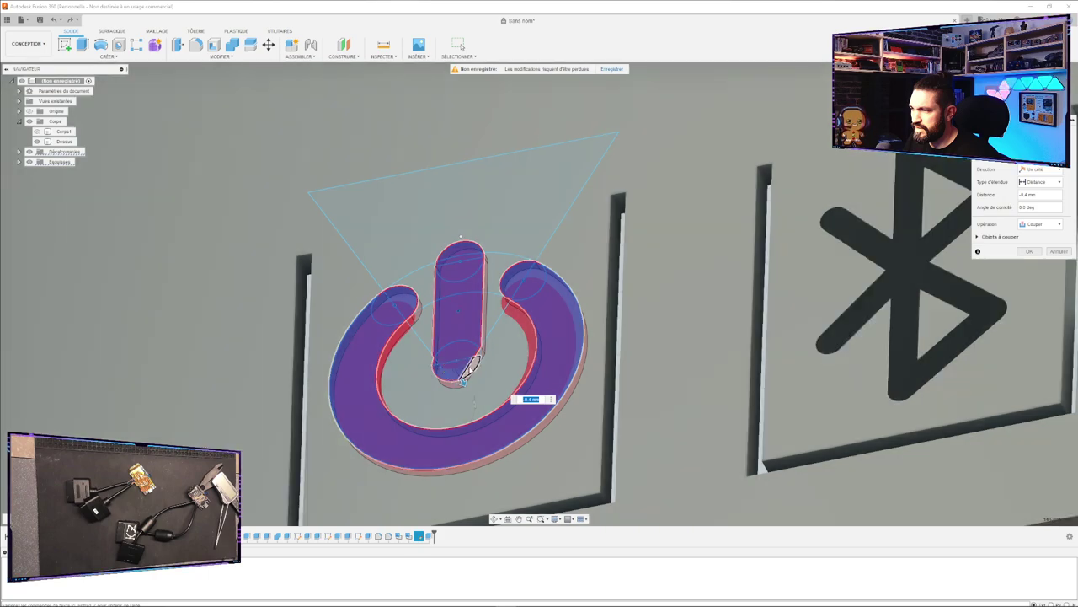
left_click(472, 368)
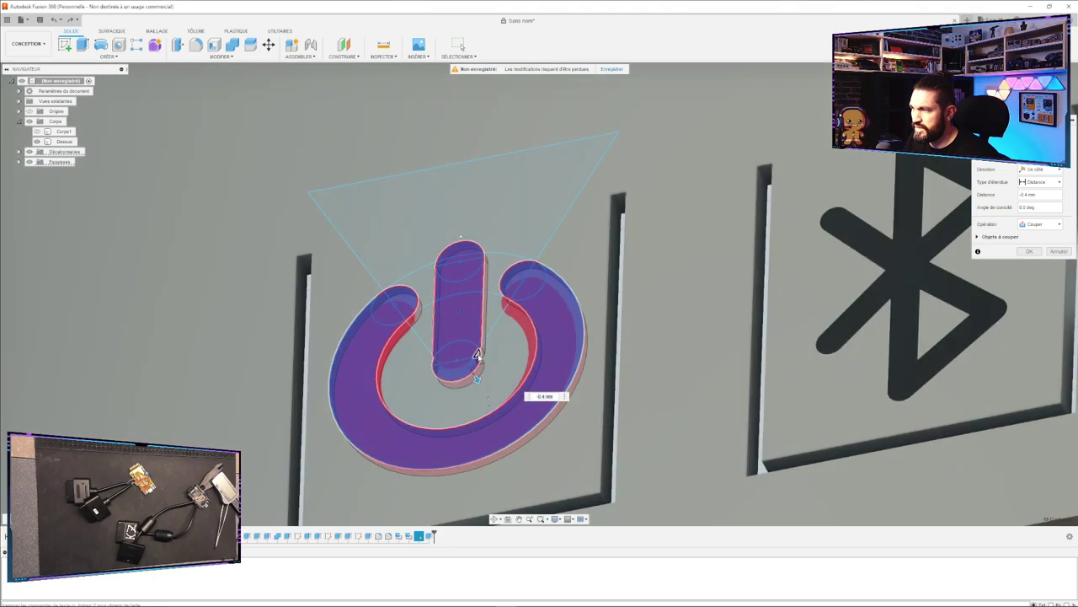
key("Return")
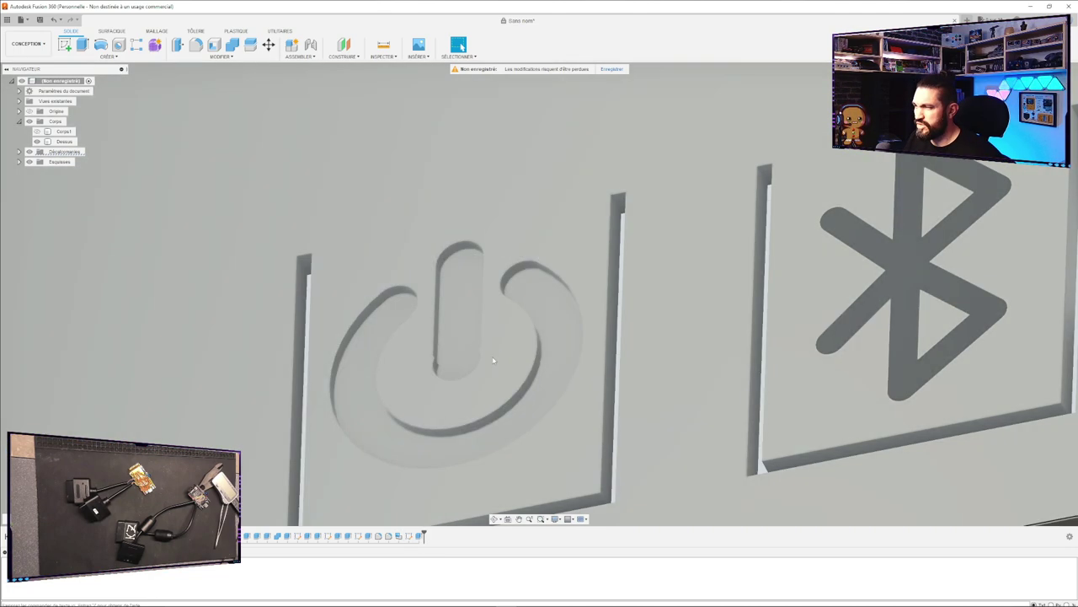
Add the small leftover slivers on both sides of the bar's lower rounded end to the power symbol's -0.4 mm cut.
middle_click_drag(506, 338, 522, 356, "shift")
scroll(463, 373, "up", 5)
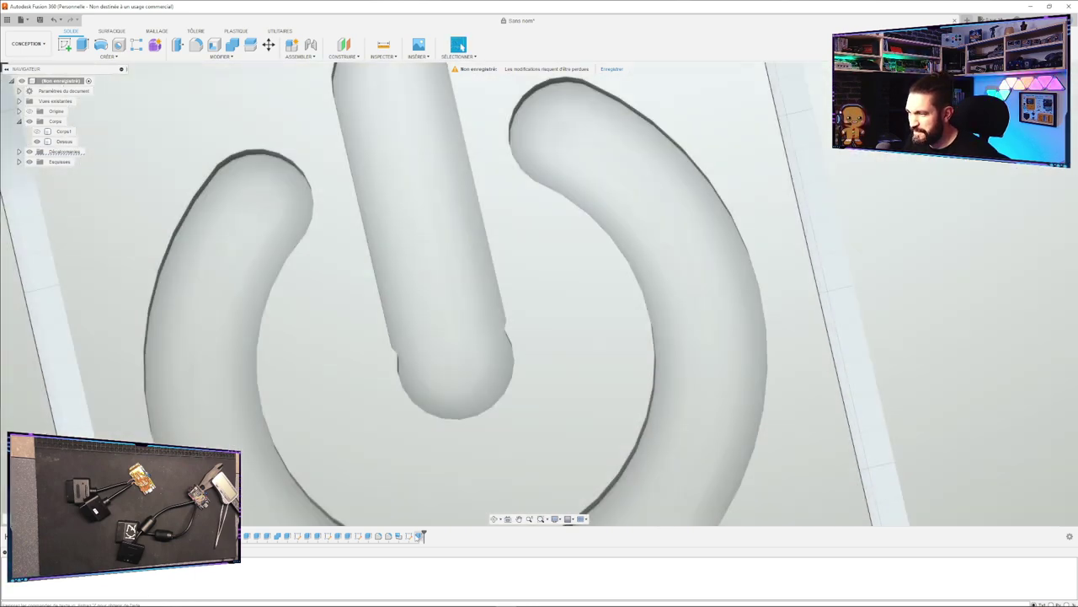
left_click(408, 536)
key("e")
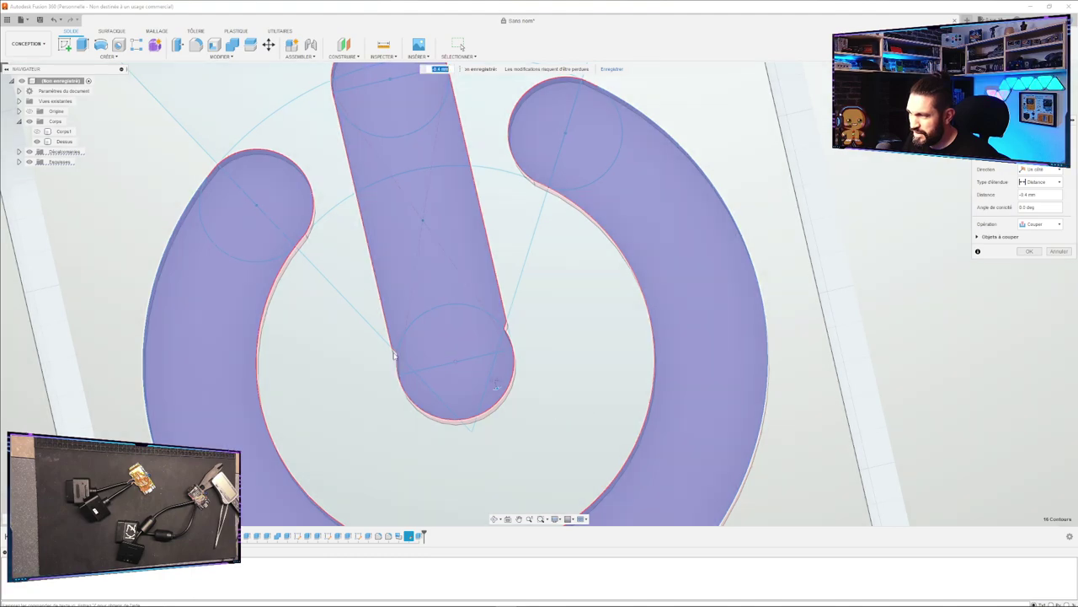
left_click(480, 349)
left_click(480, 349)
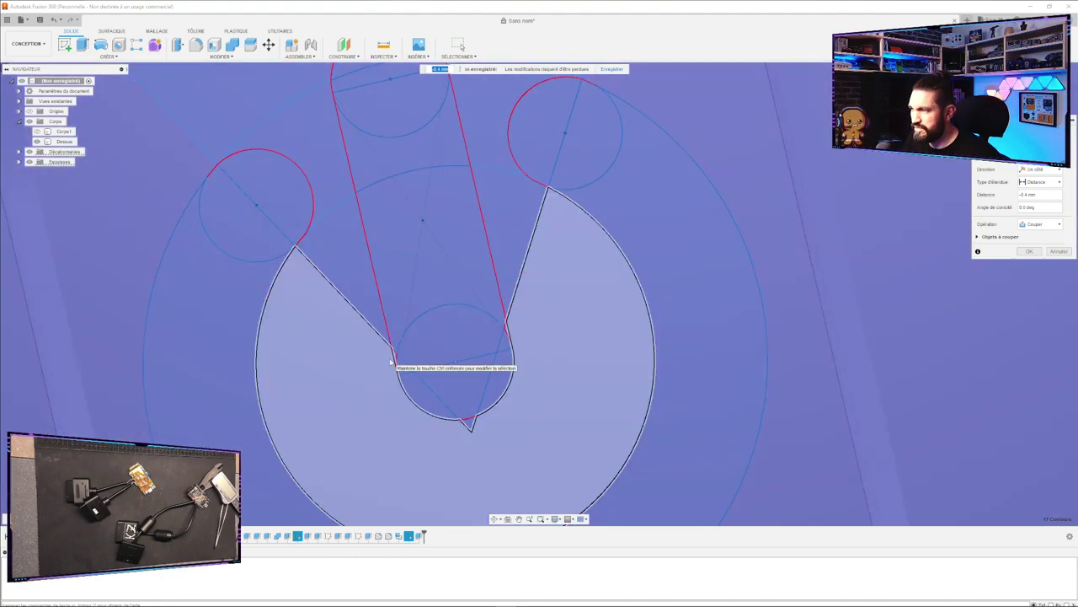
left_click(394, 360)
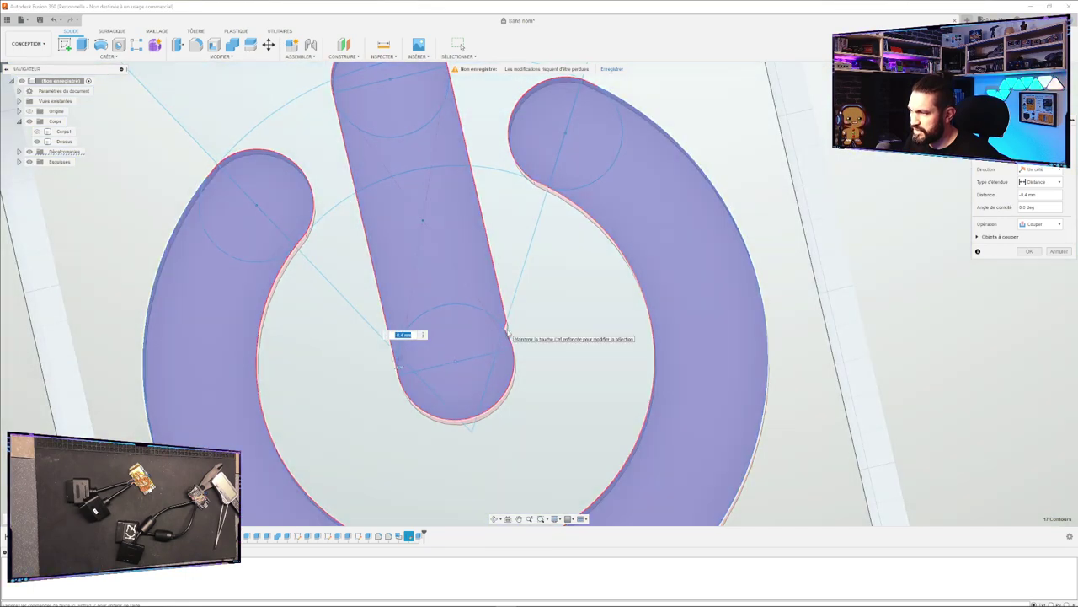
left_click(506, 330)
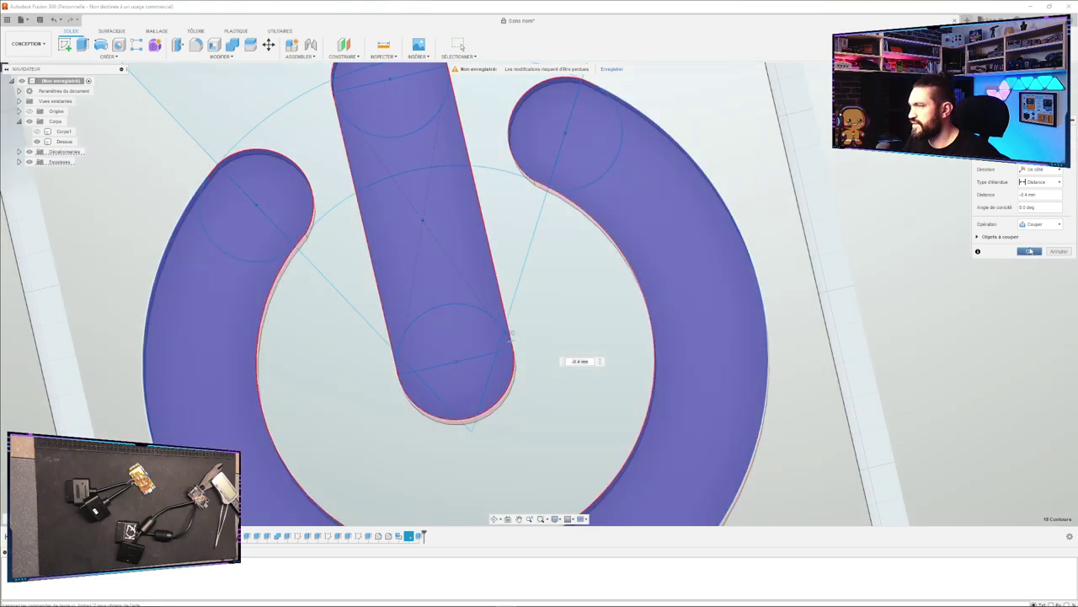
left_click(1030, 252)
Delete the triangle's horizontal edge and both slanted lines from the power symbol's sketch, and finish the sketch.
scroll(640, 320, "up", 2)
scroll(640, 325, "down", 6)
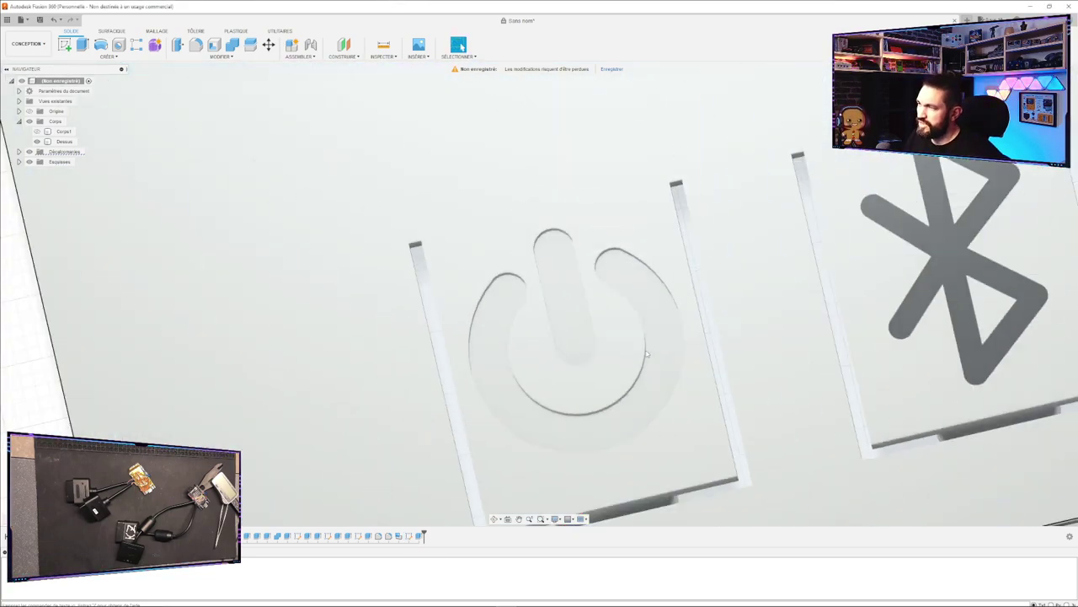
scroll(695, 410, "down", 2)
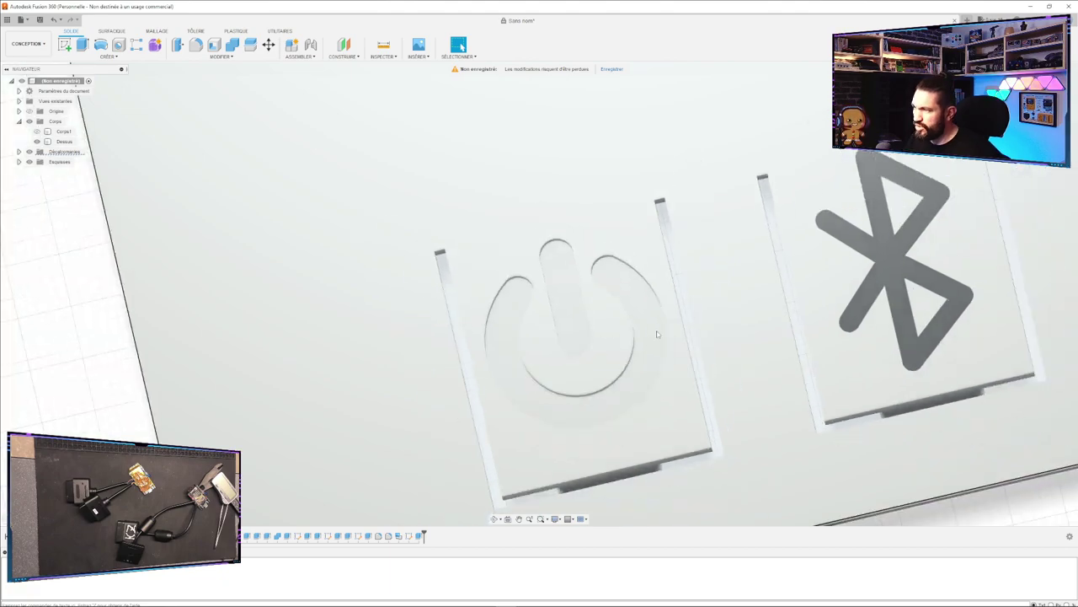
mouse_move(771, 391)
middle_mouse_down("shift")
mouse_move(739, 378)
mouse_move(758, 373)
mouse_move(730, 345)
mouse_move(732, 393)
mouse_move(761, 376)
mouse_move(754, 405)
mouse_move(739, 337)
mouse_move(733, 433)
mouse_move(734, 379)
mouse_move(771, 378)
middle_mouse_up("shift")
middle_click_drag(893, 319, 603, 332)
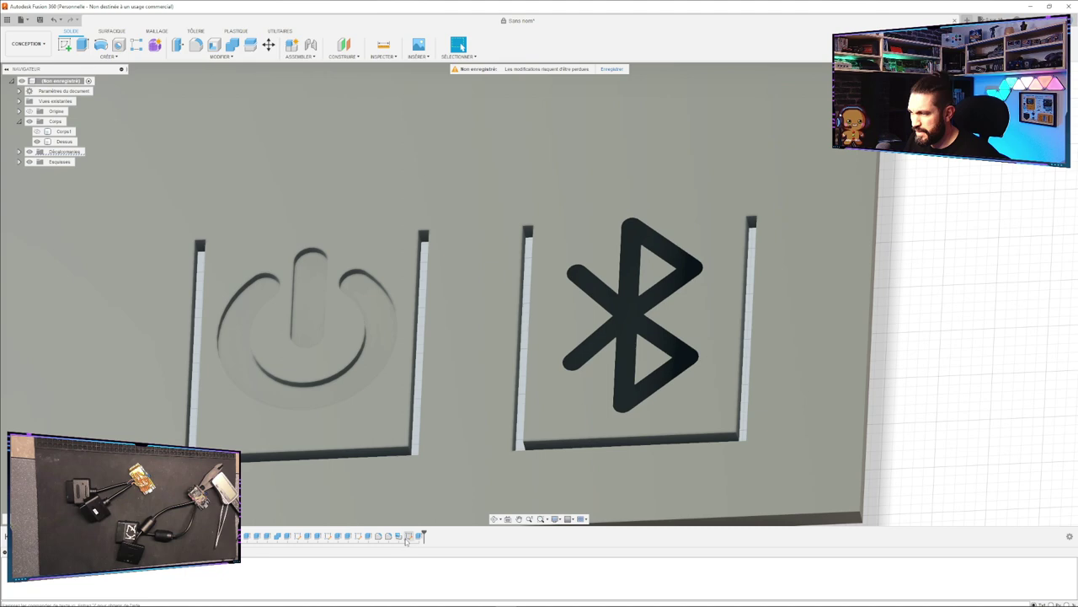
double_click(409, 536)
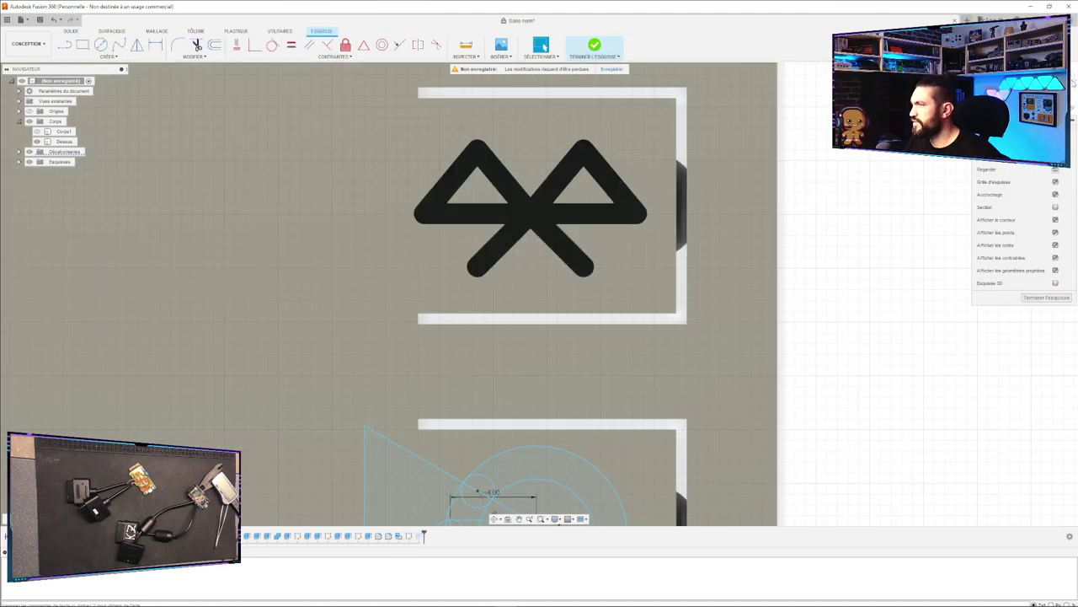
left_click(1063, 78)
left_click(263, 153)
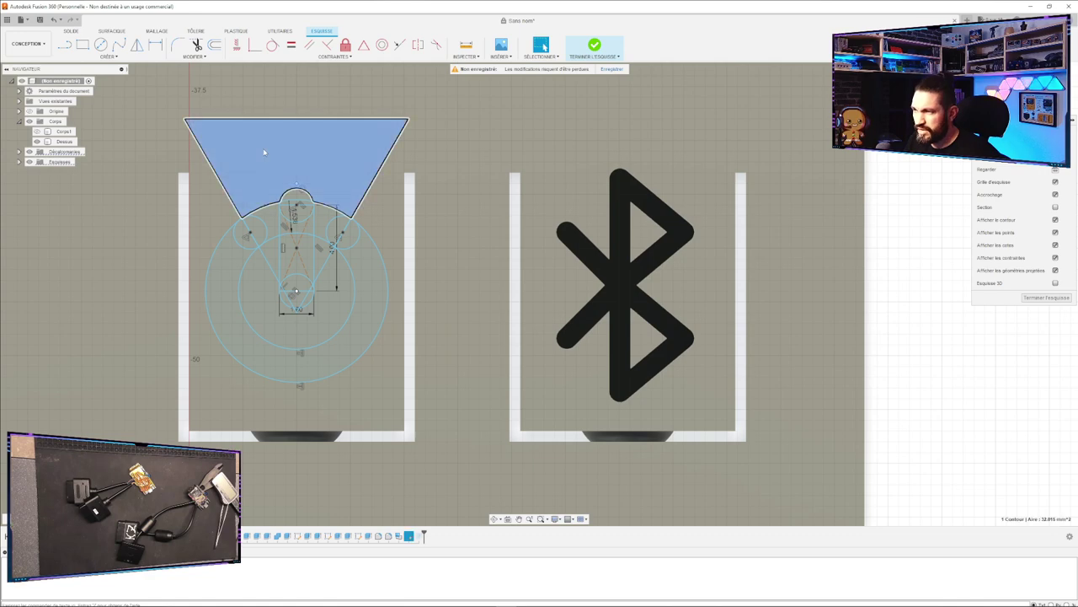
left_click(260, 119)
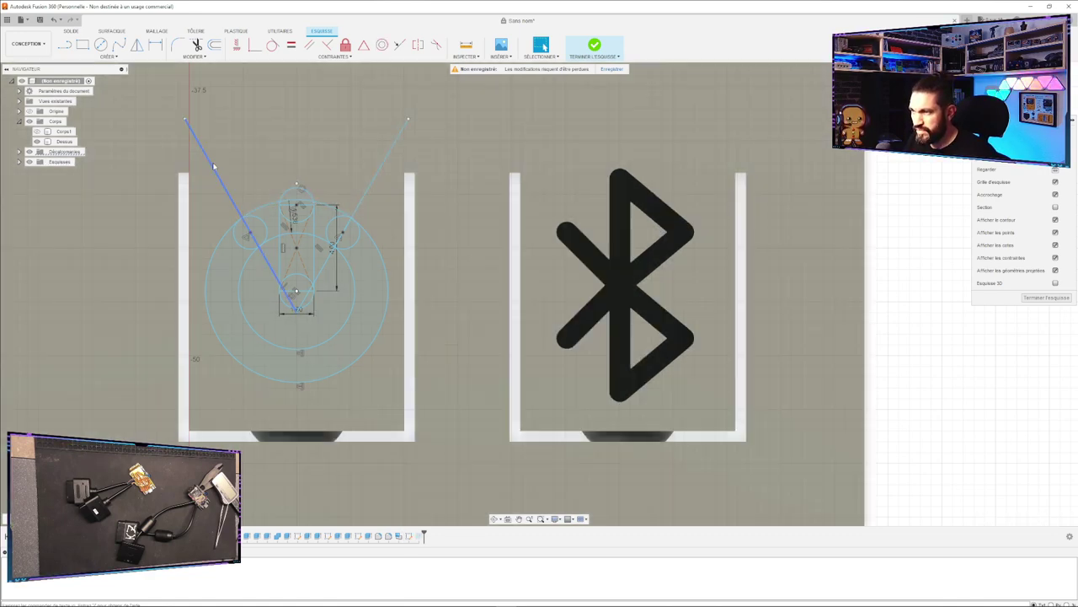
left_click(213, 165)
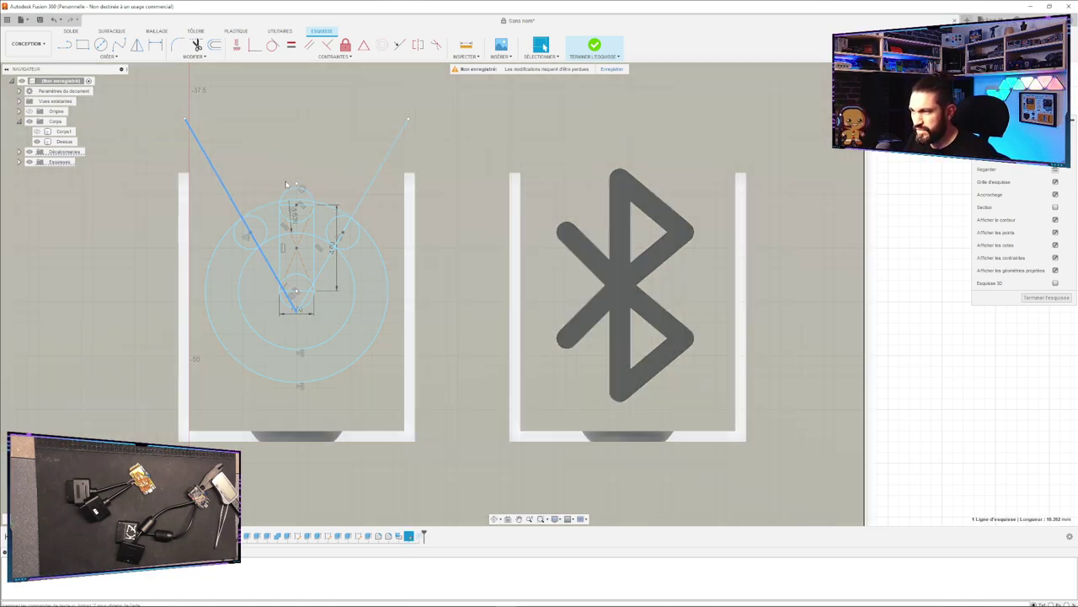
key("Delete")
left_click(363, 182)
key("Delete")
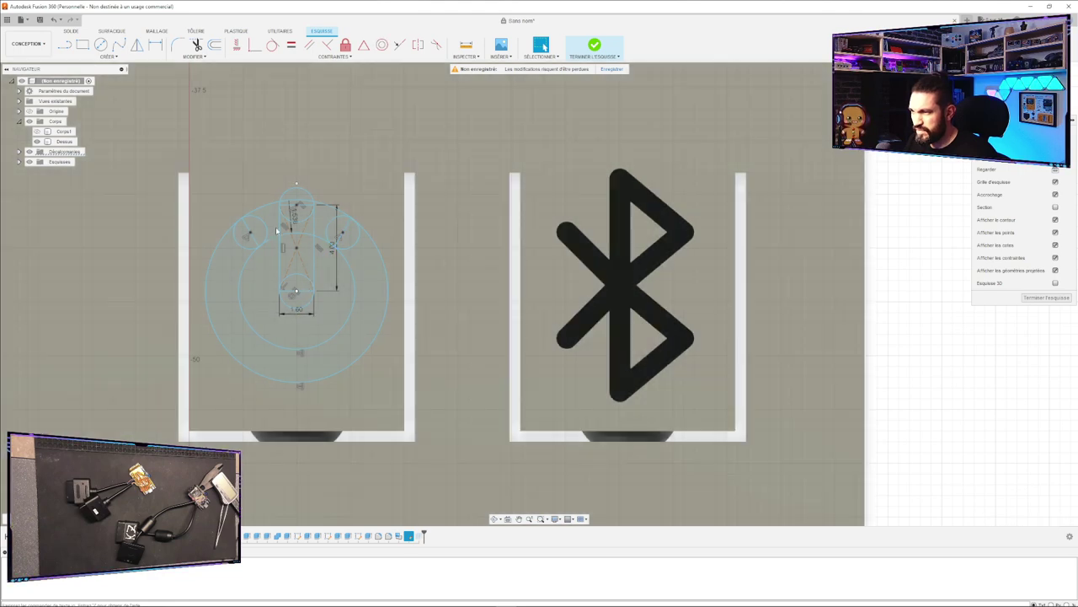
left_click(264, 207)
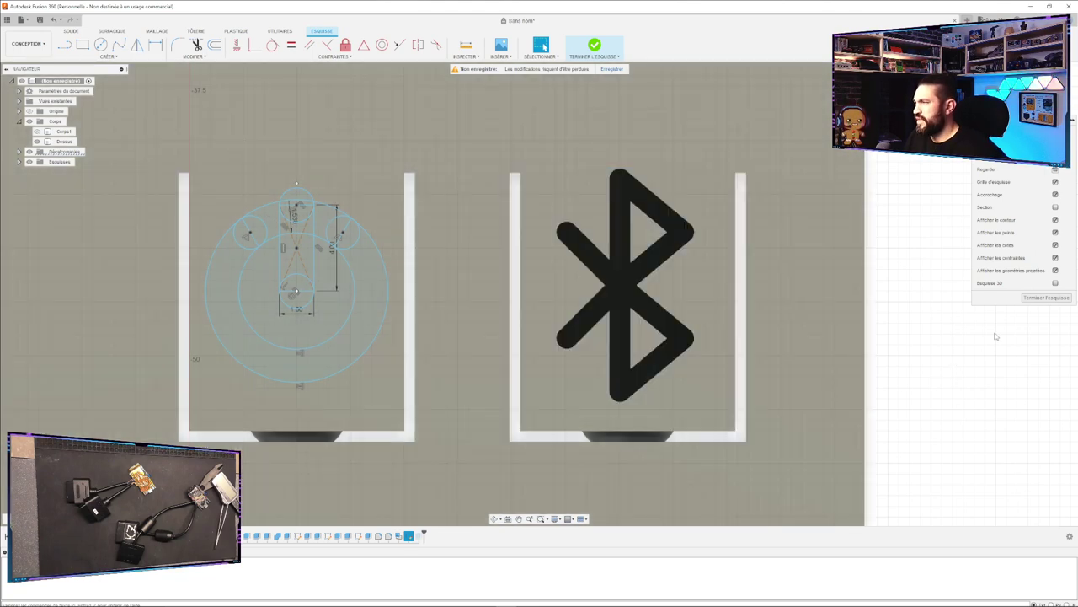
left_click(1045, 297)
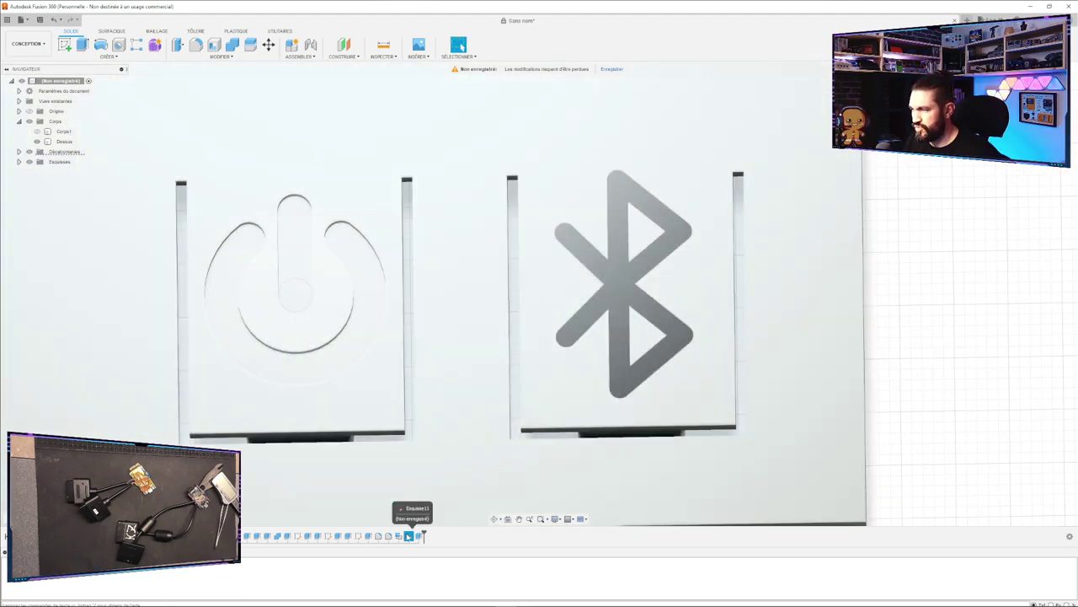
Reopen the power symbol's sketch for editing.
double_click(408, 536)
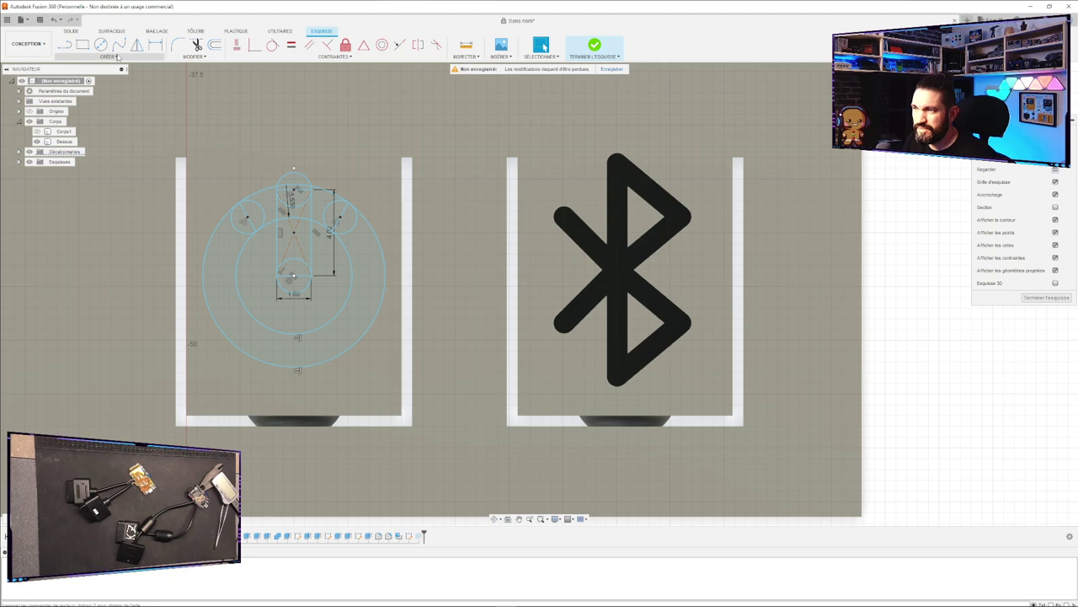
left_click(108, 57)
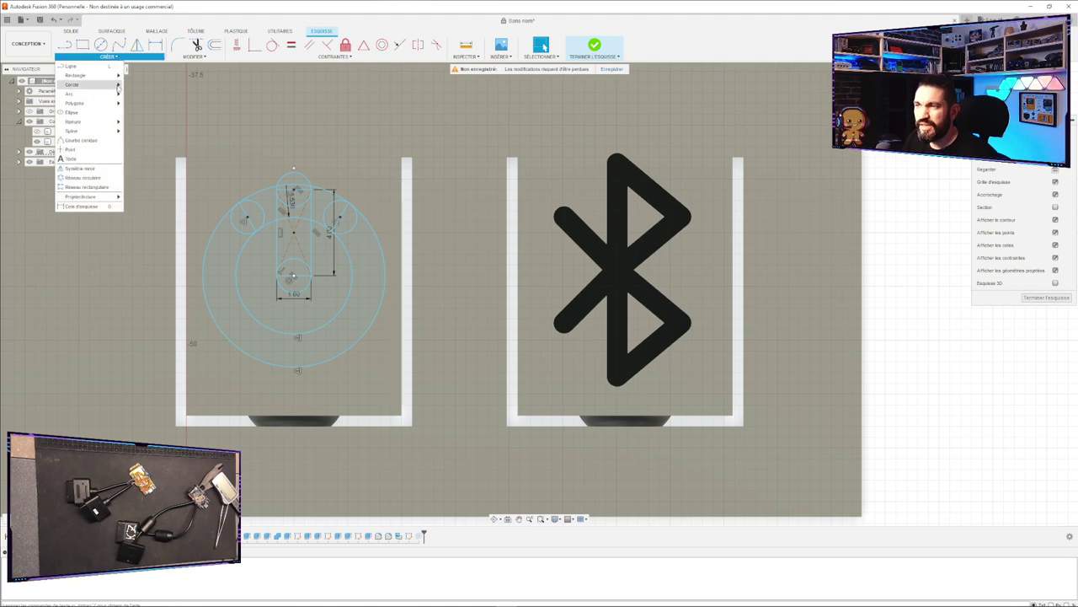
mouse_move(112, 103)
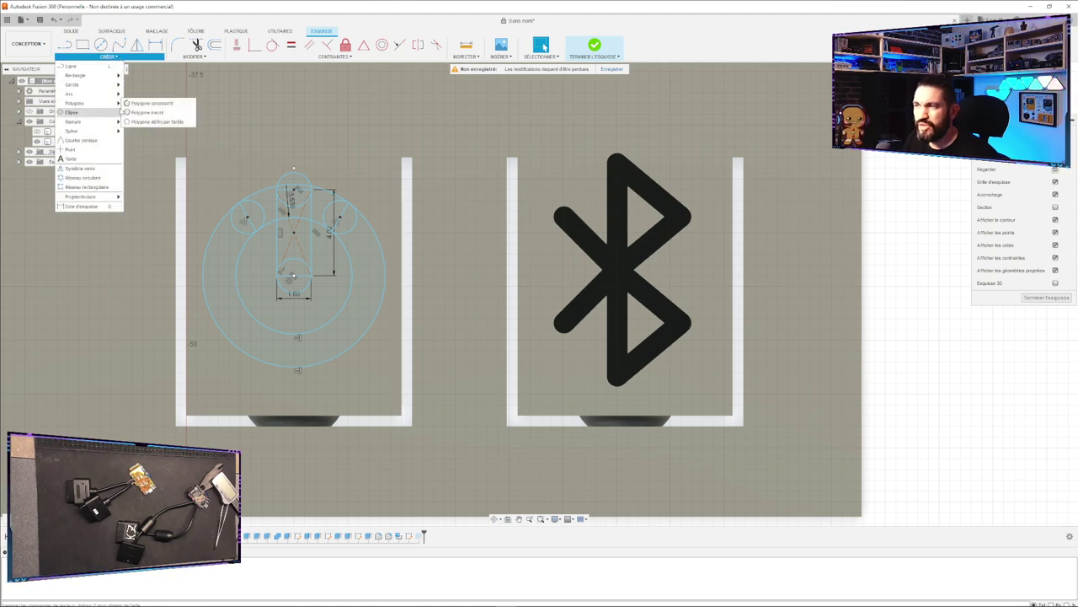
left_click(153, 108)
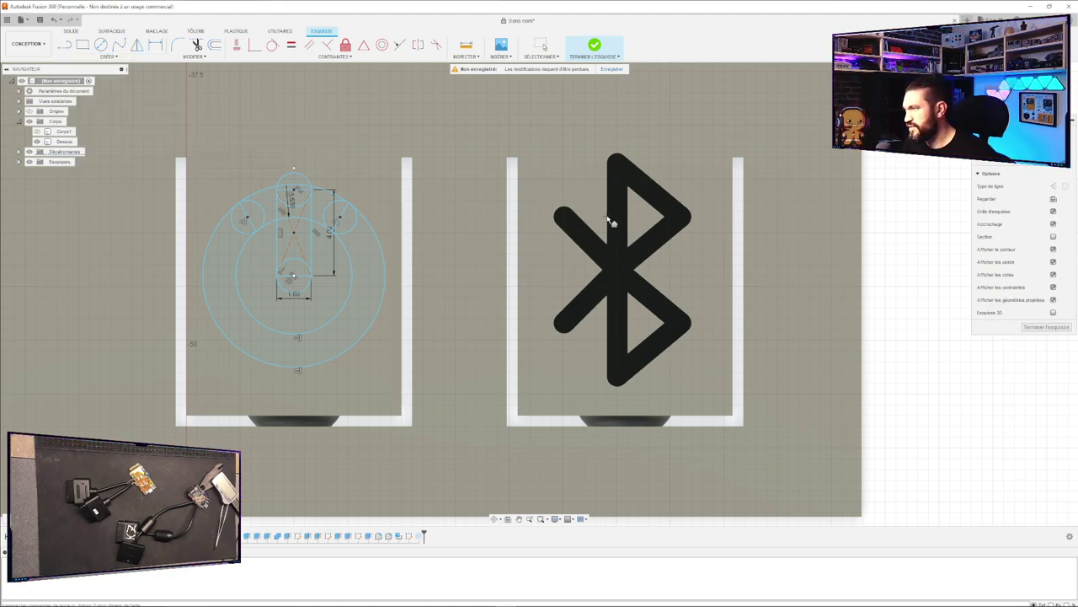
left_click(608, 215)
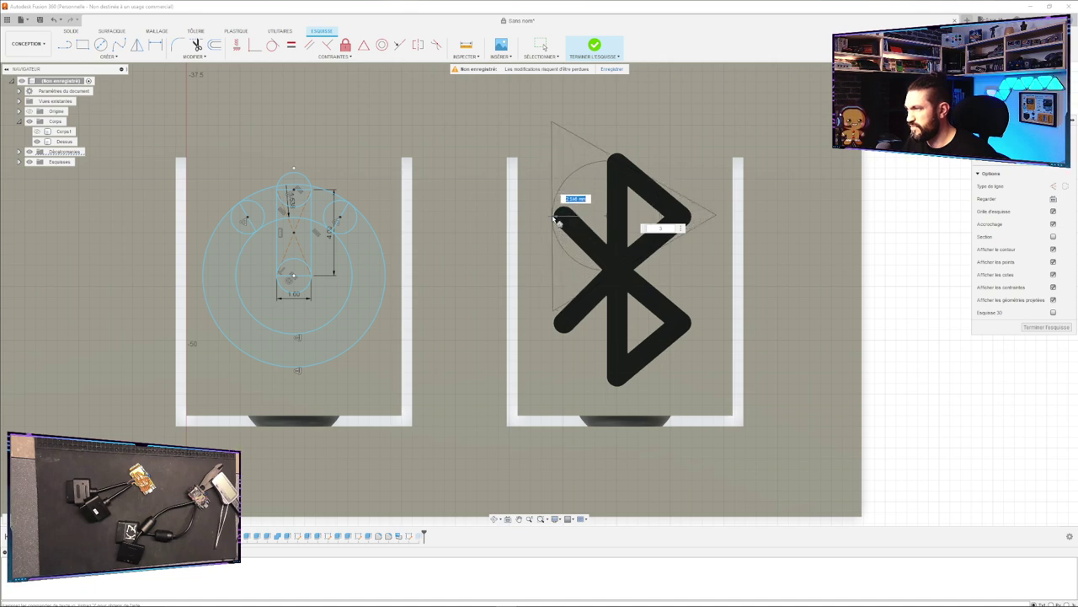
key("Escape")
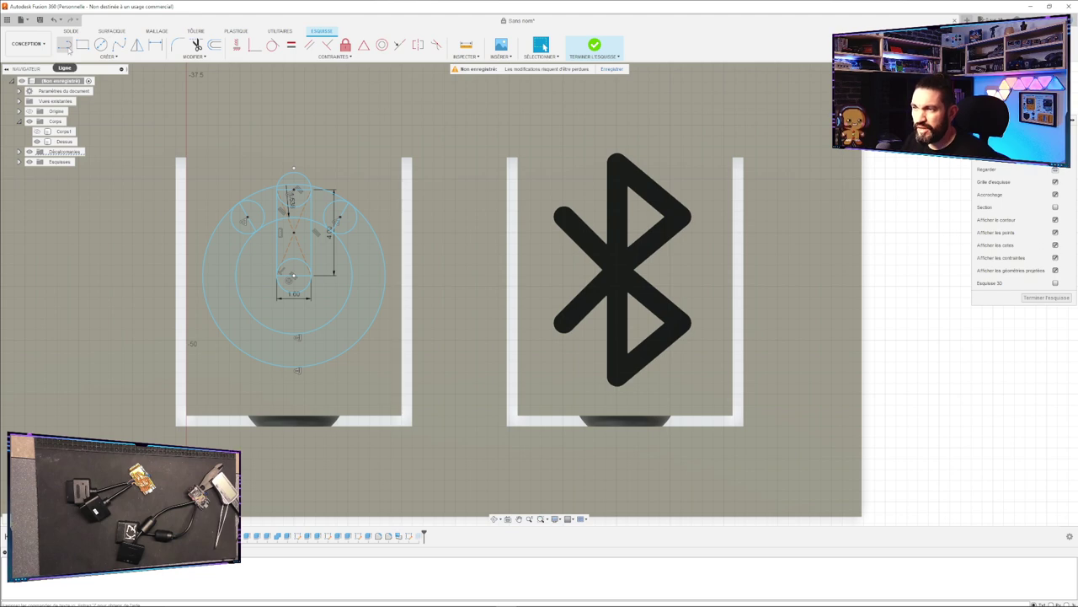
Sketch a two-point rectangle 1 mm wide and 10 mm high over the vertical bar of the Bluetooth symbol.
left_click(65, 46)
key("r")
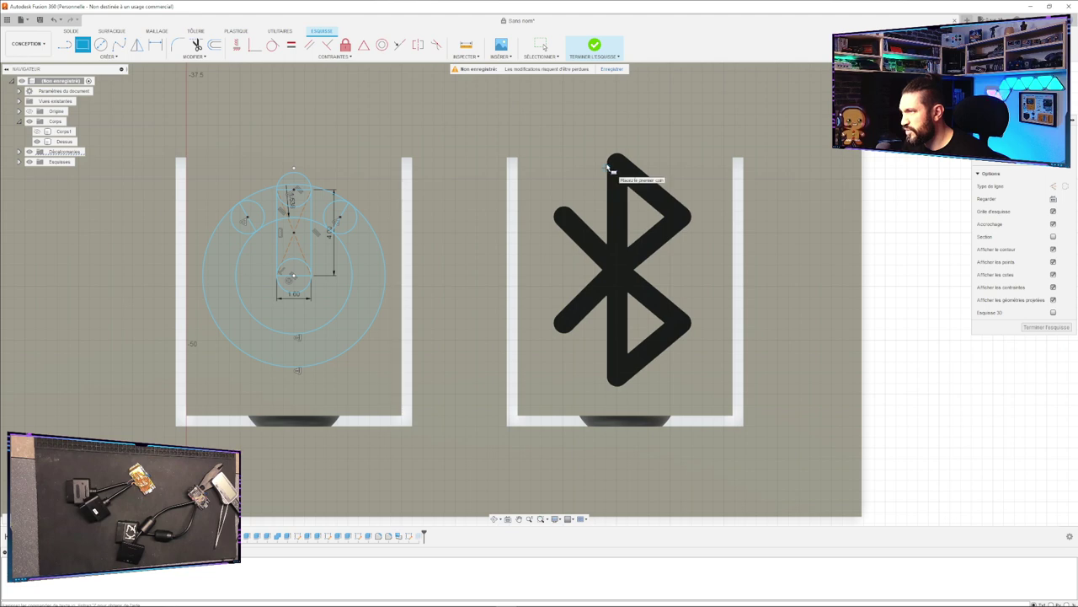
left_click(610, 168)
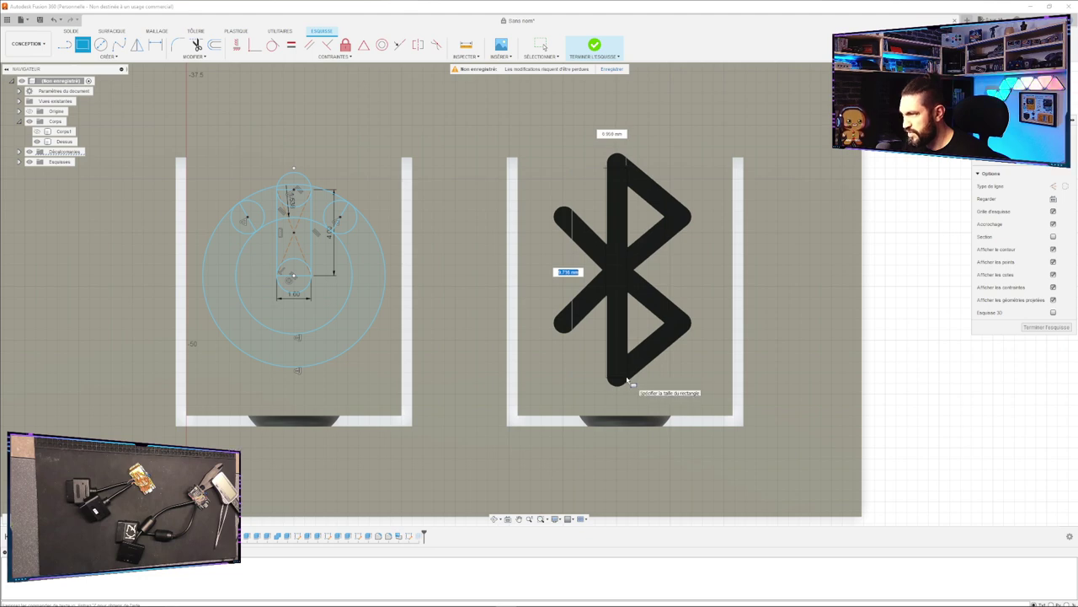
type("10")
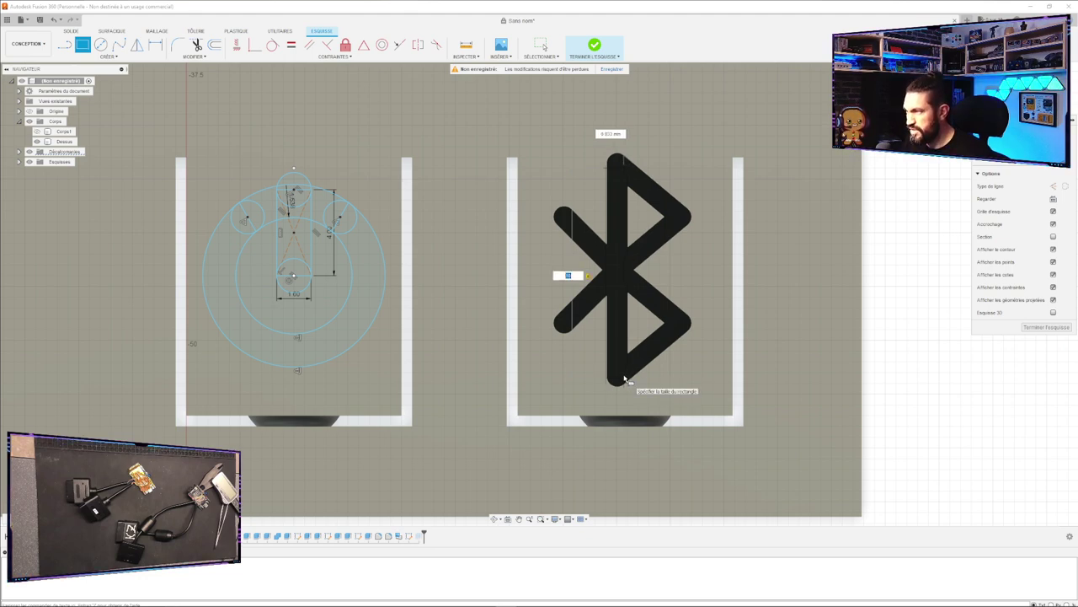
key("Tab")
type("0")
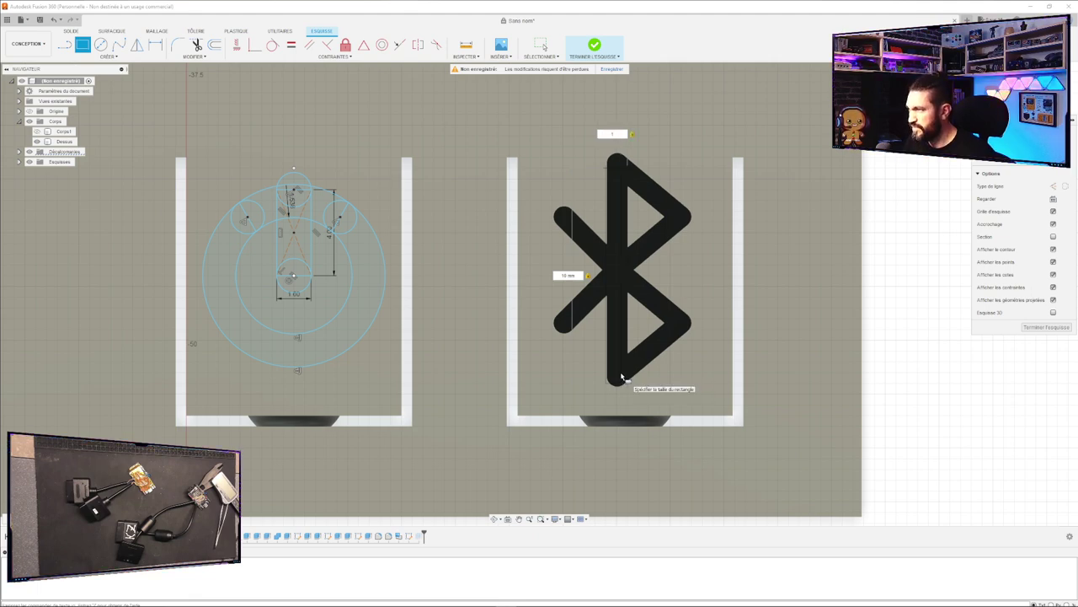
key("Return")
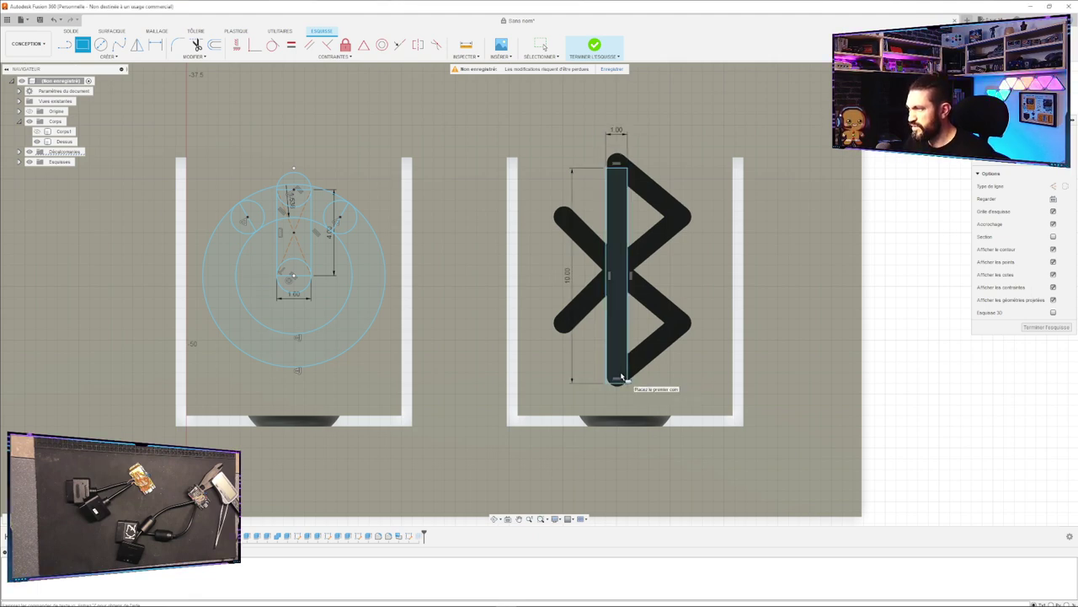
key("Escape")
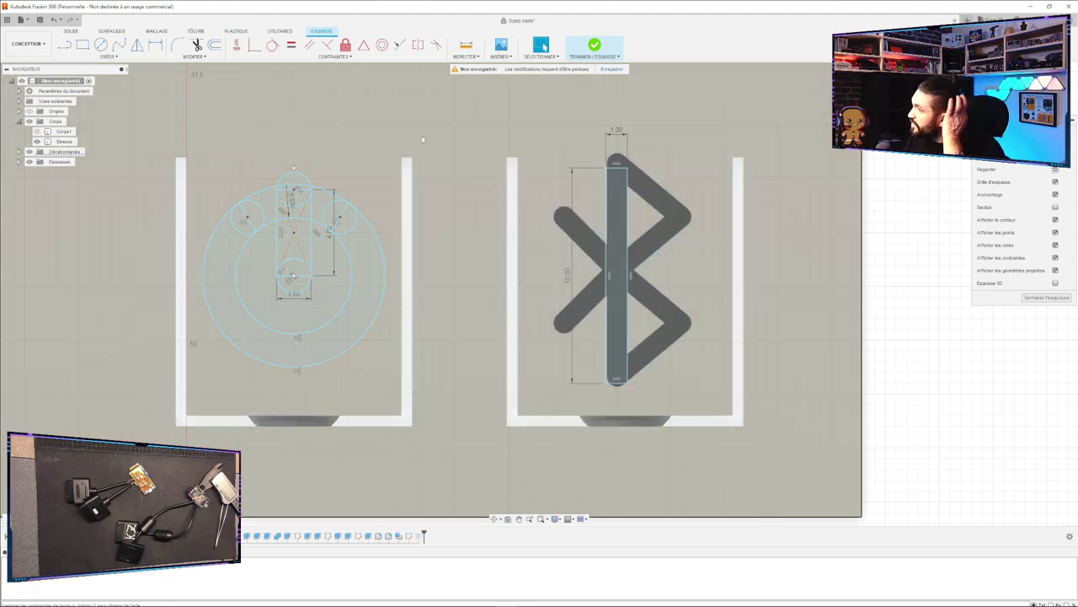
Draw circles as wide as the vertical bar, centred on the midpoints of its upper and lower edges.
key("c")
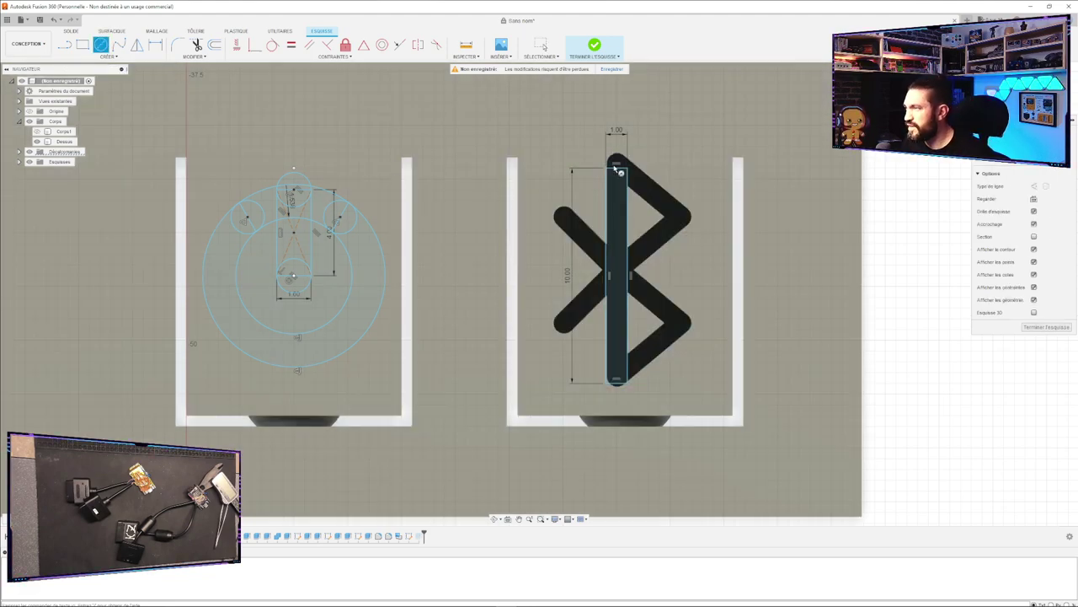
left_click(617, 168)
left_click(628, 169)
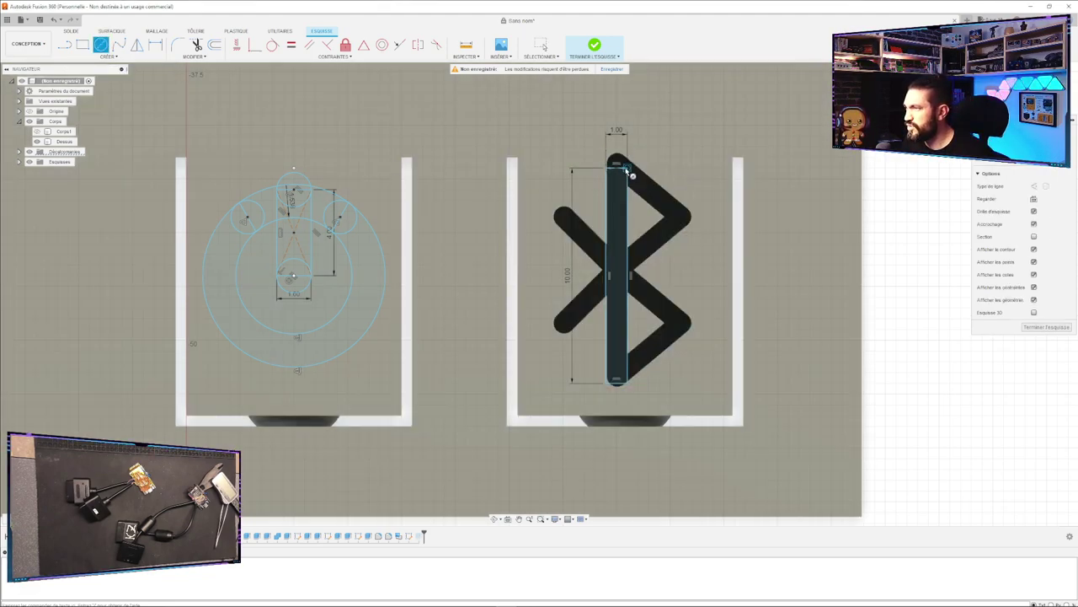
left_click(618, 381)
left_click(625, 384)
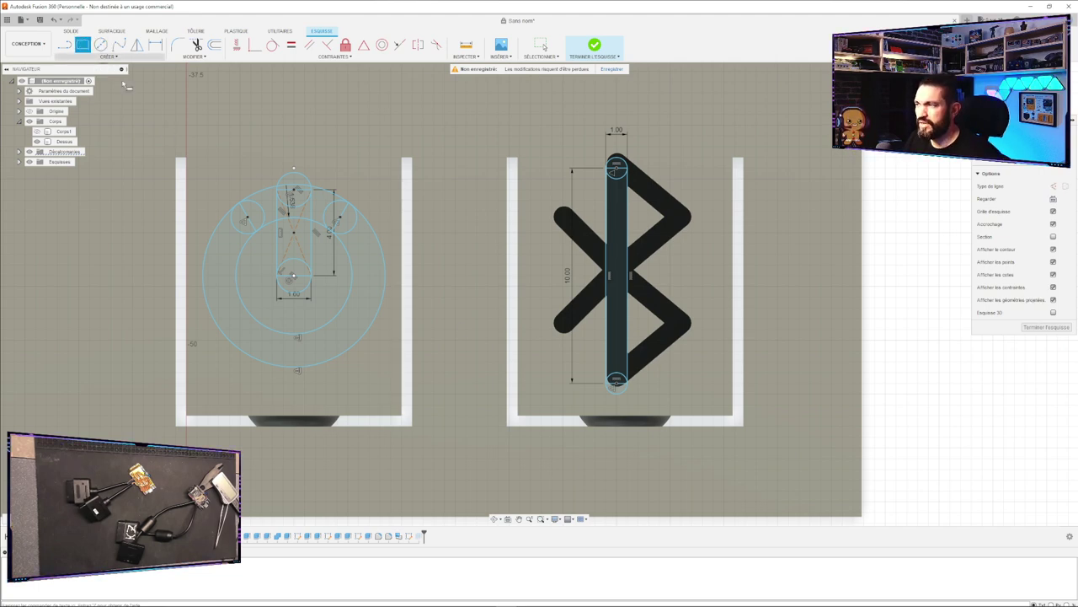
Sketch a three-point rectangle along the Bluetooth symbol's lower slanted bar, starting from the circle at the vertical bar's lower end.
left_click(107, 55)
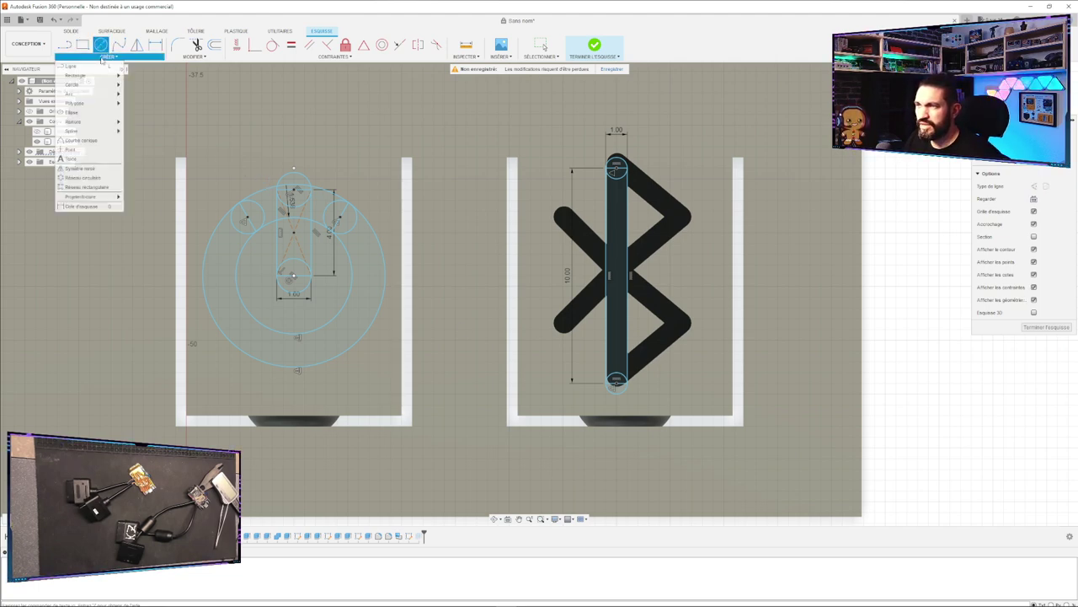
mouse_move(84, 75)
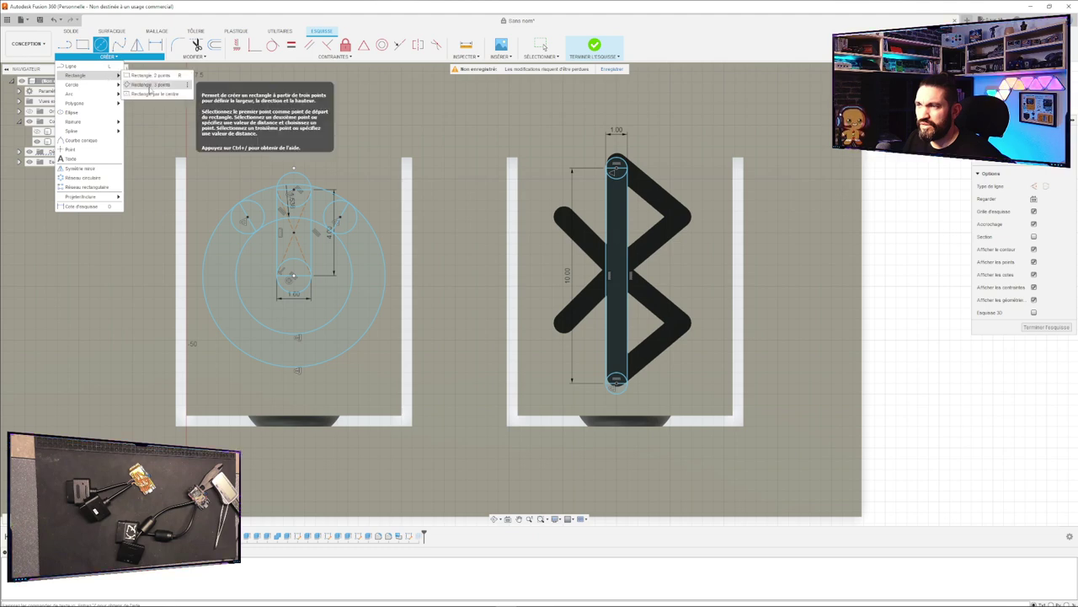
left_click(131, 84)
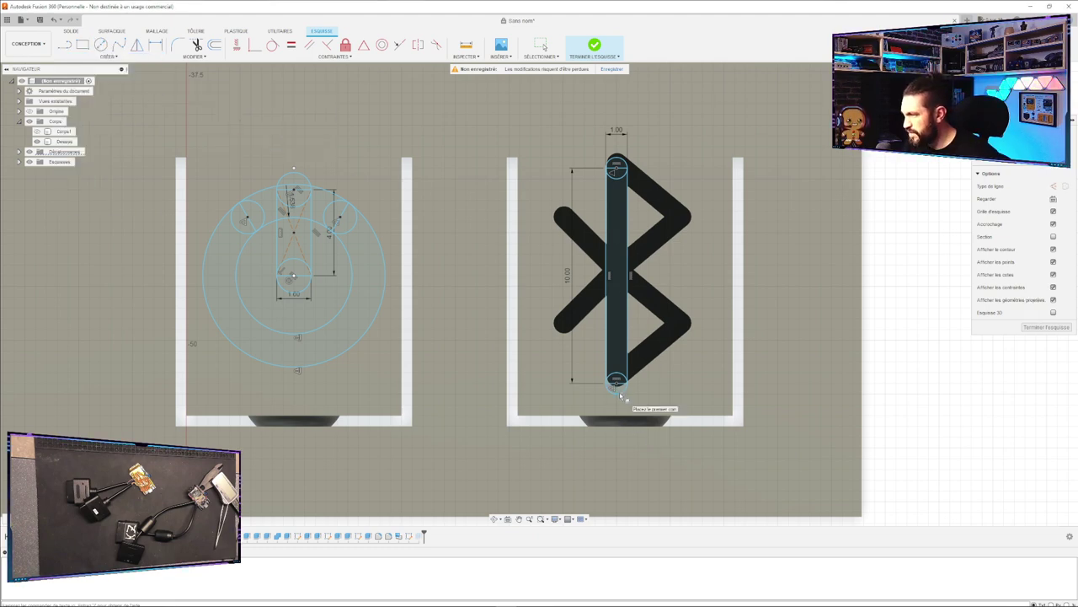
scroll(620, 387, "up", 5)
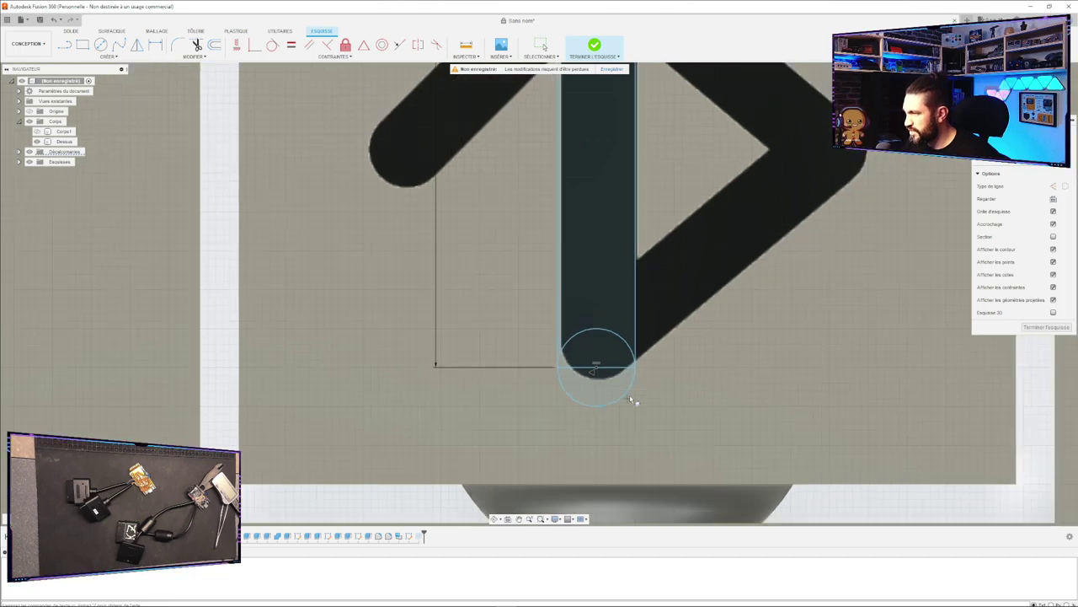
left_click(621, 399)
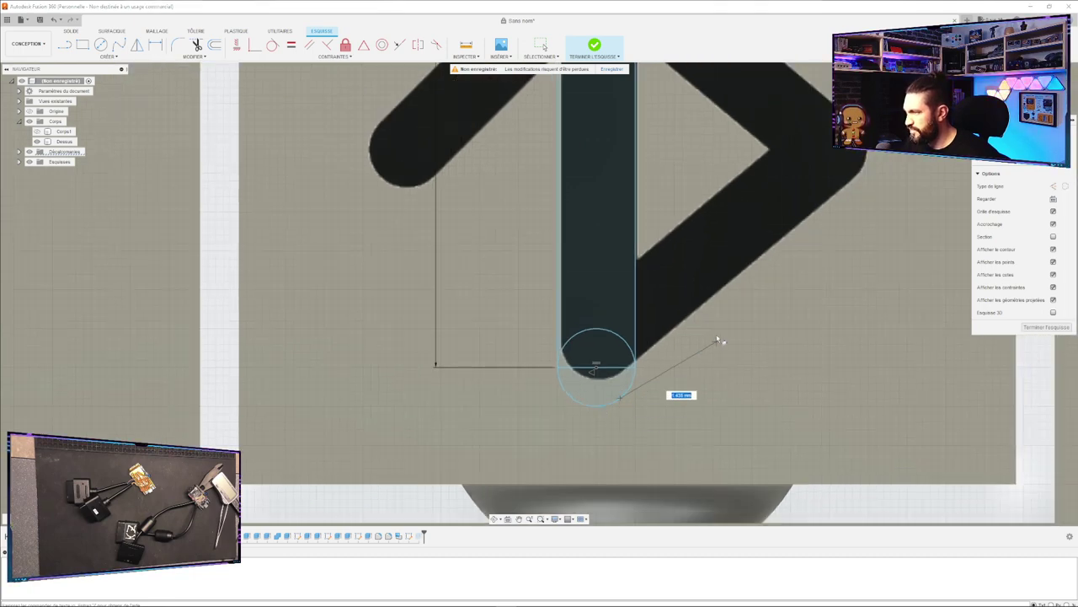
left_click(876, 181)
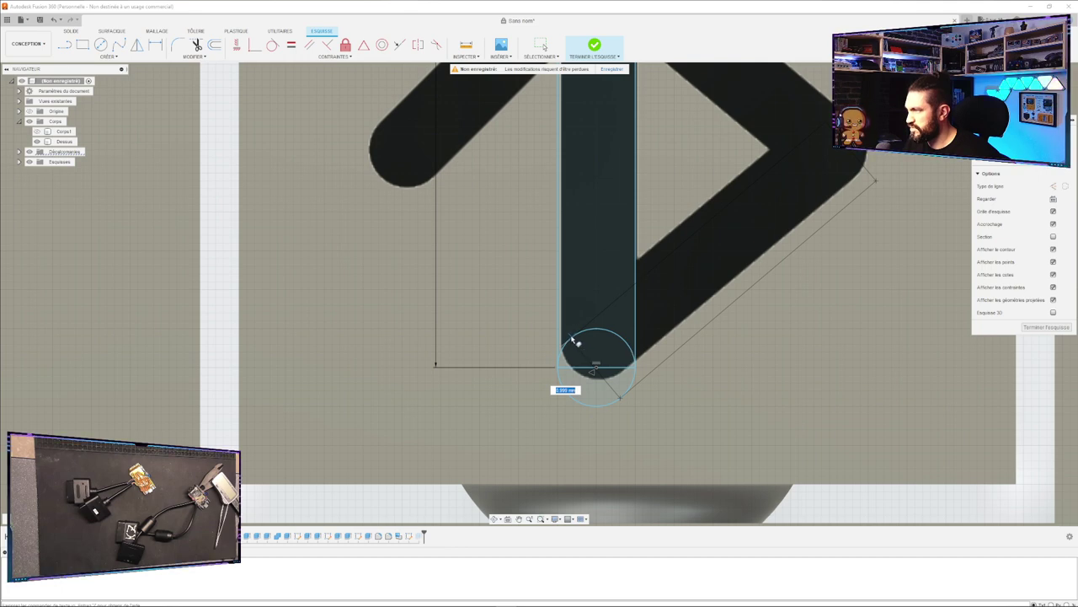
left_click(576, 341)
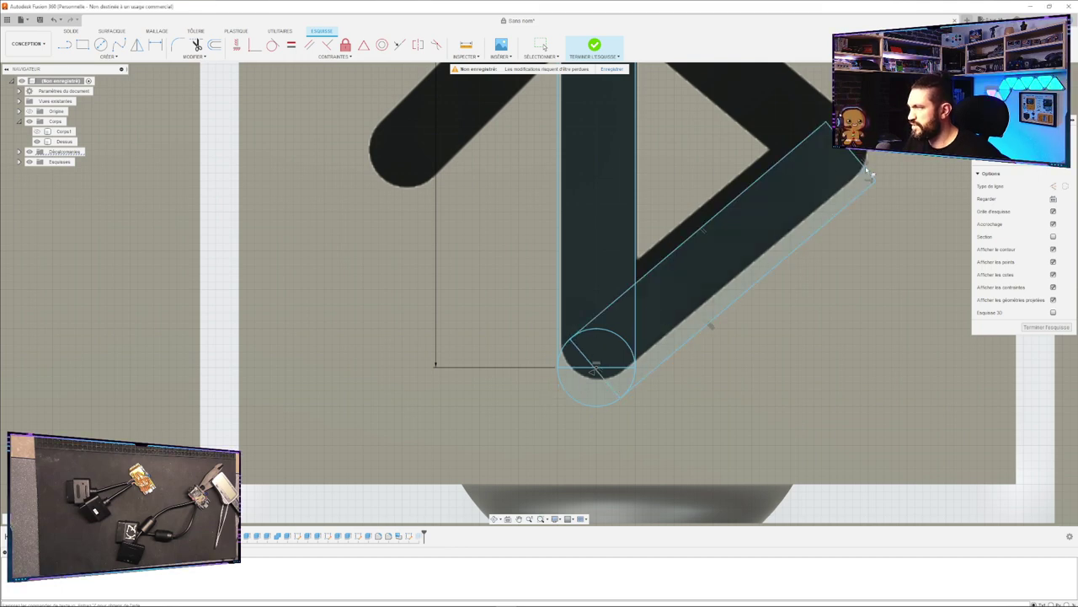
Draw a circle centred on the slanted rectangle's outer short edge to round off that end.
left_click(100, 45)
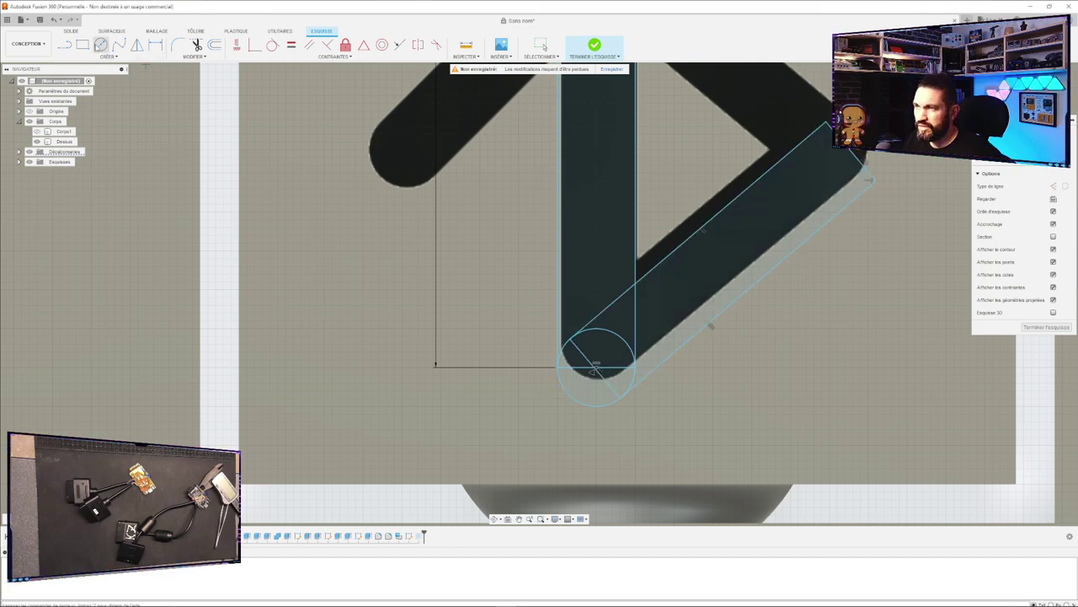
left_click(859, 158)
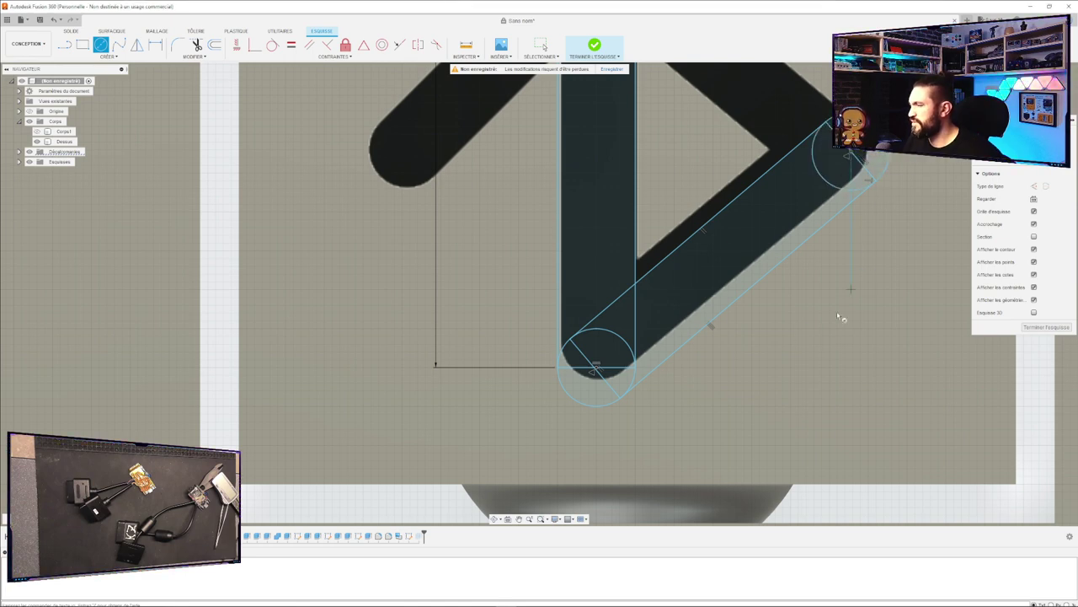
scroll(801, 329, "up", 3)
scroll(814, 322, "down", 6)
scroll(871, 309, "down", 3)
scroll(882, 265, "up", 2)
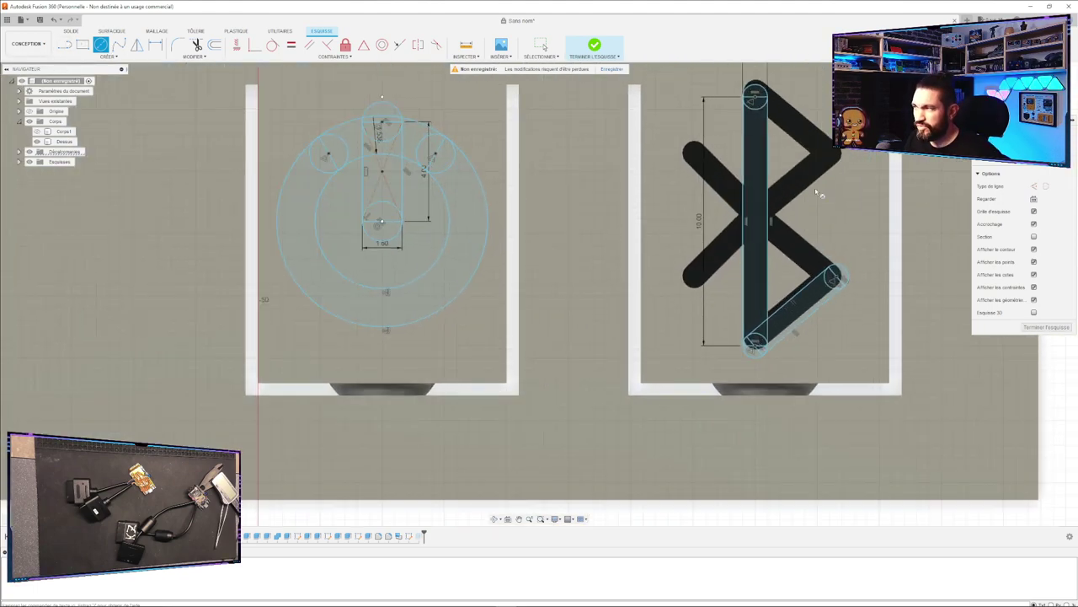
key("Escape")
mouse_move(864, 242)
left_mouse_down()
mouse_move(749, 349)
mouse_move(742, 381)
left_mouse_up()
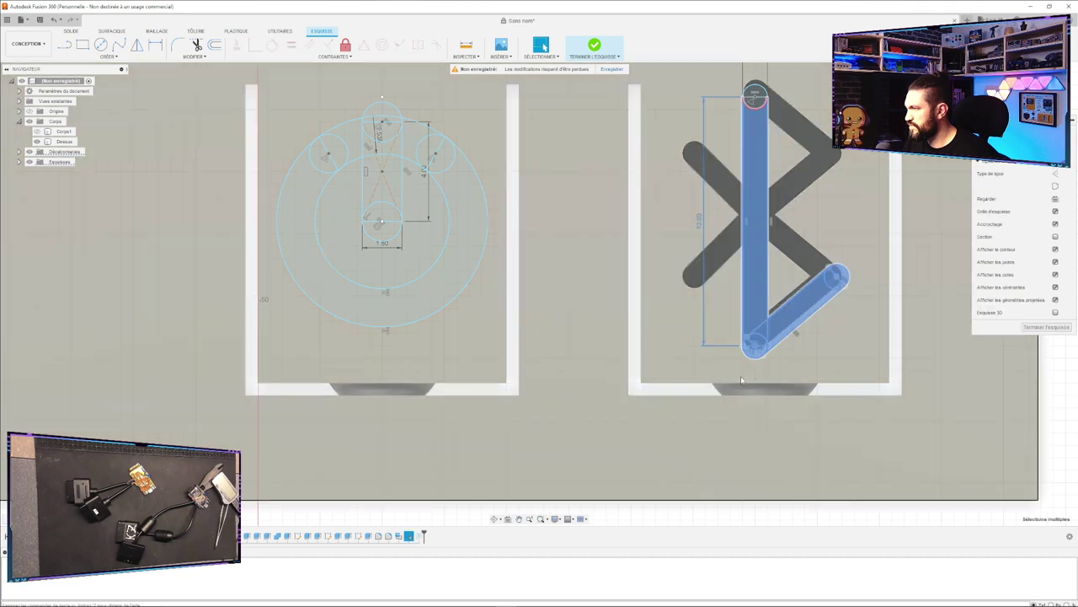
left_click(878, 272)
left_click_drag(857, 251, 742, 369)
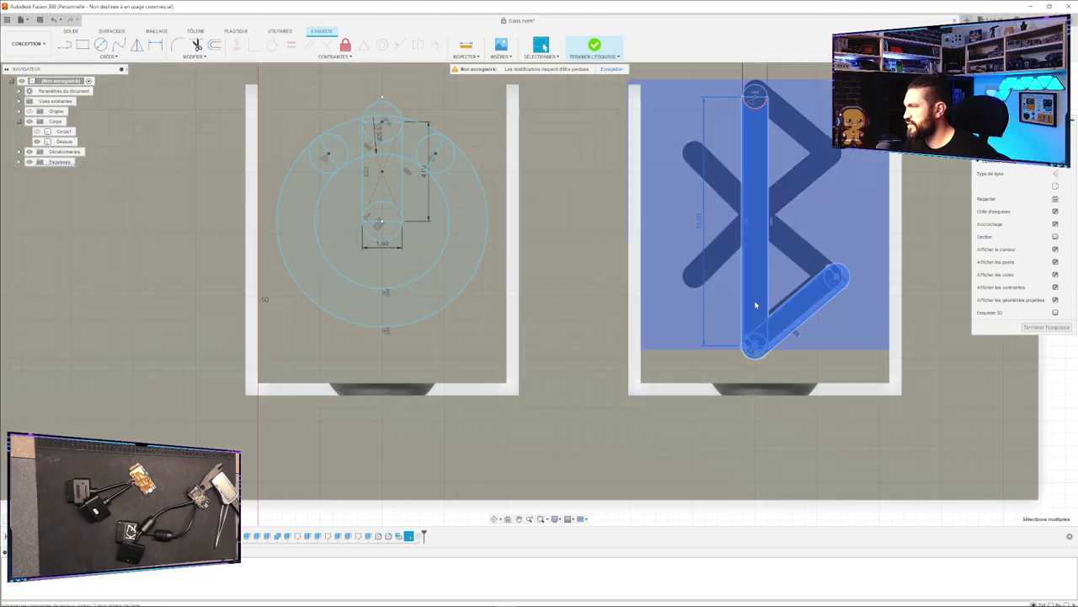
left_click(756, 306)
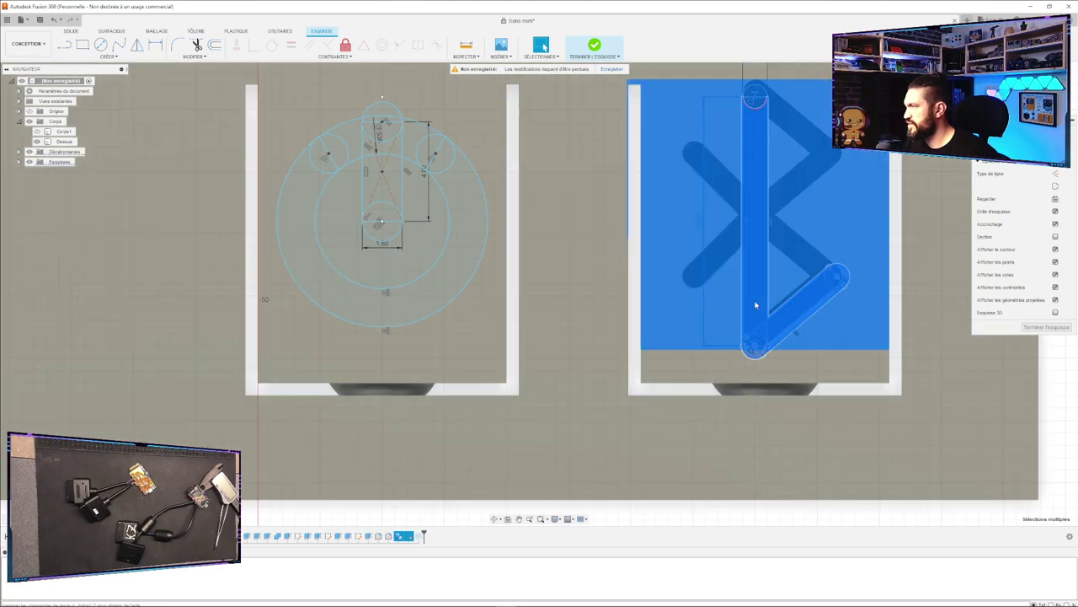
left_click(755, 304, "ctrl")
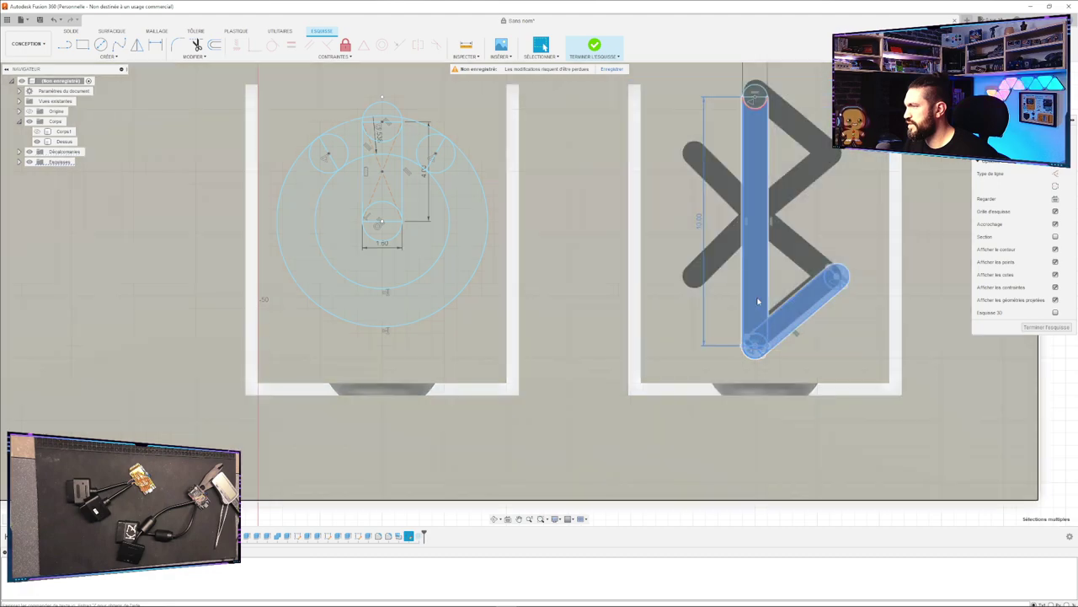
left_click(759, 302, "ctrl")
left_click(760, 302, "ctrl")
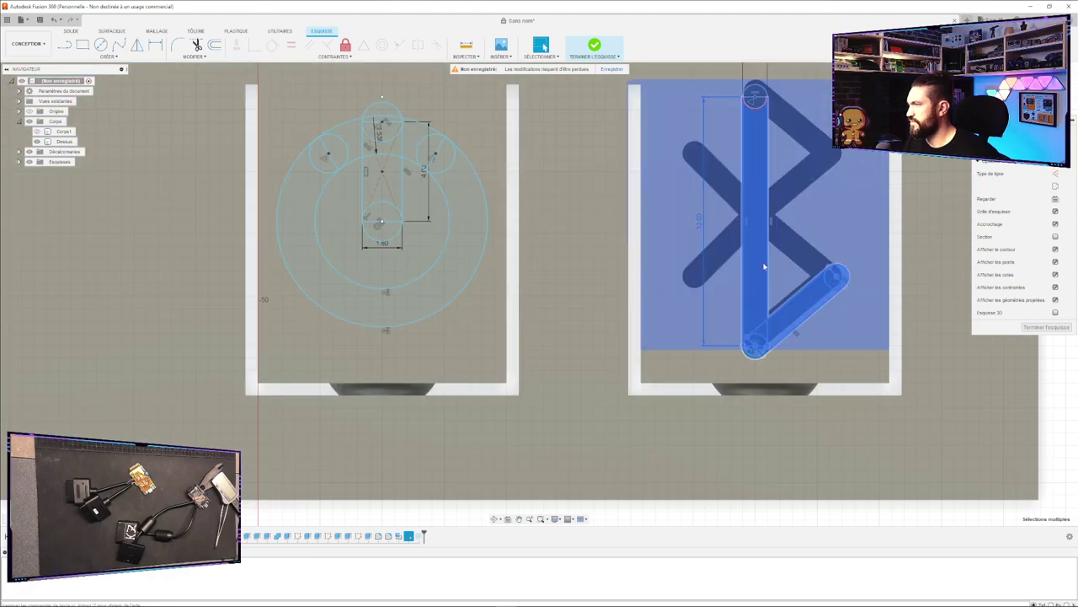
scroll(816, 173, "up", 1)
scroll(809, 193, "down", 1)
scroll(759, 253, "up", 5)
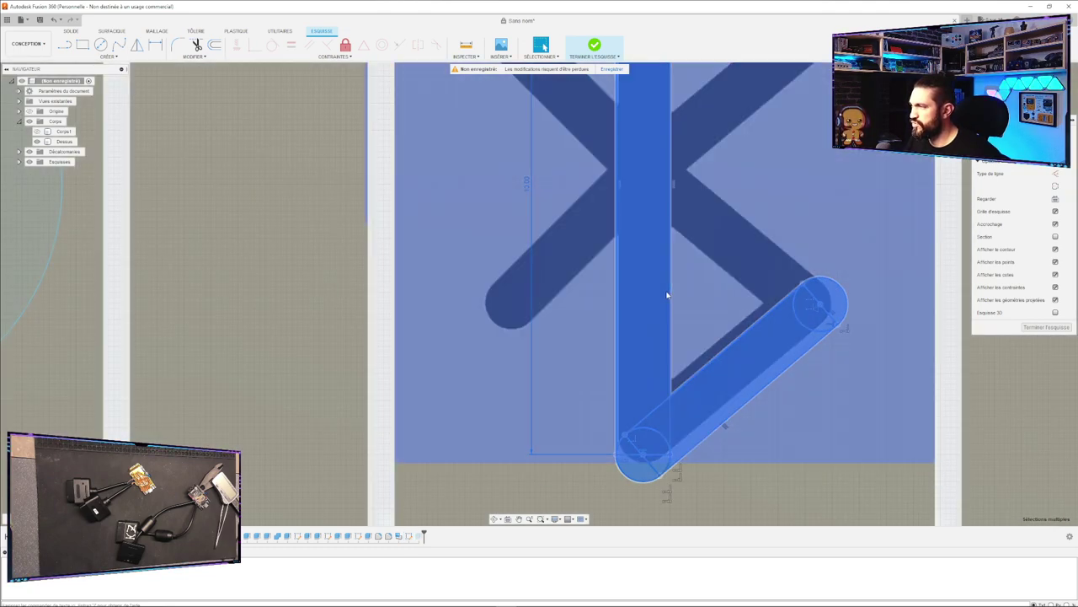
left_click(669, 295, "ctrl")
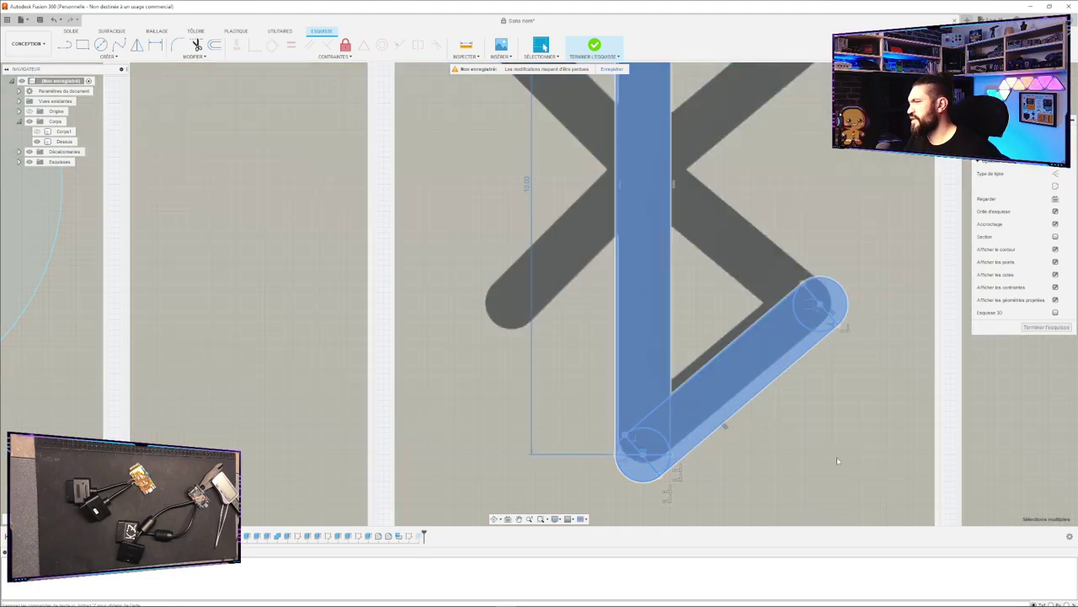
left_click(837, 460)
key("Escape")
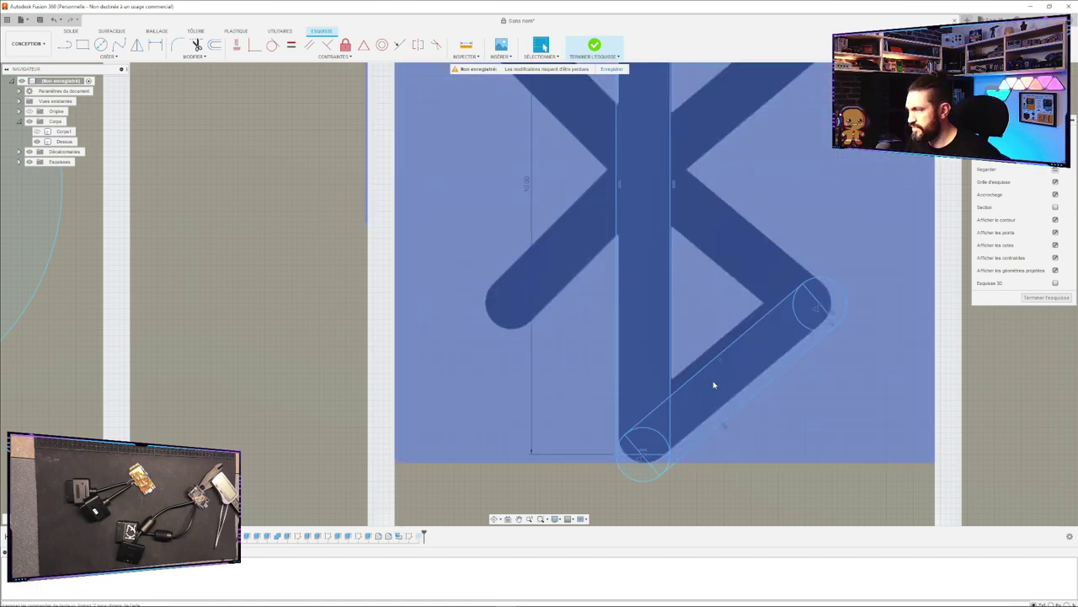
Try to sketch an 8 mm long three-point rectangle along the Bluetooth symbol's diagonal from the lower slanted bar's rounded corner towards the upper-left end.
scroll(751, 313, "up", 3)
scroll(782, 301, "down", 4)
scroll(828, 305, "down", 2)
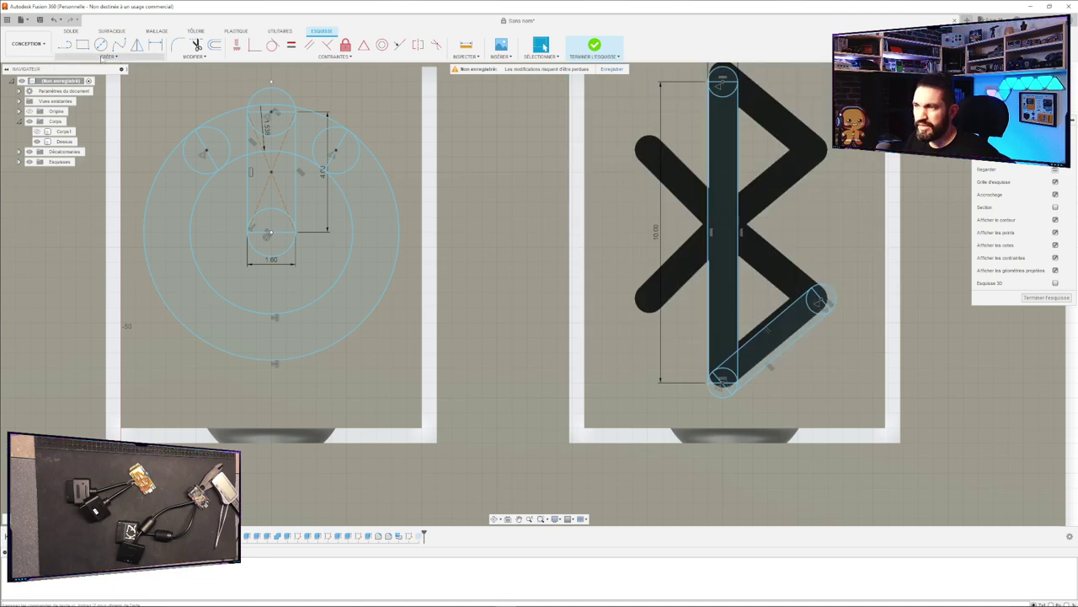
left_click(107, 56)
mouse_move(98, 80)
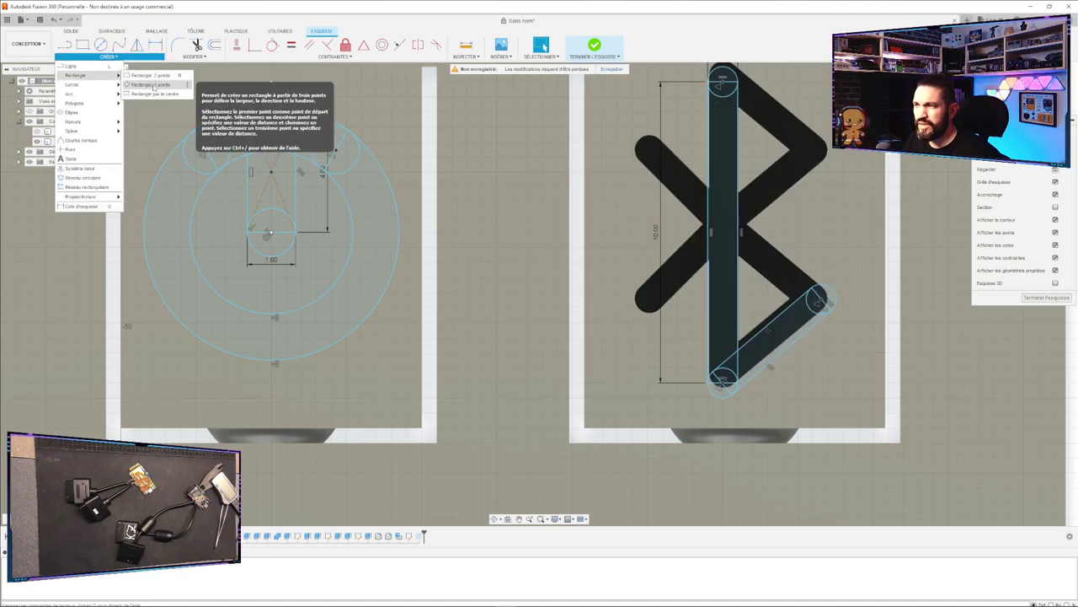
left_click(153, 85)
scroll(839, 295, "up", 5)
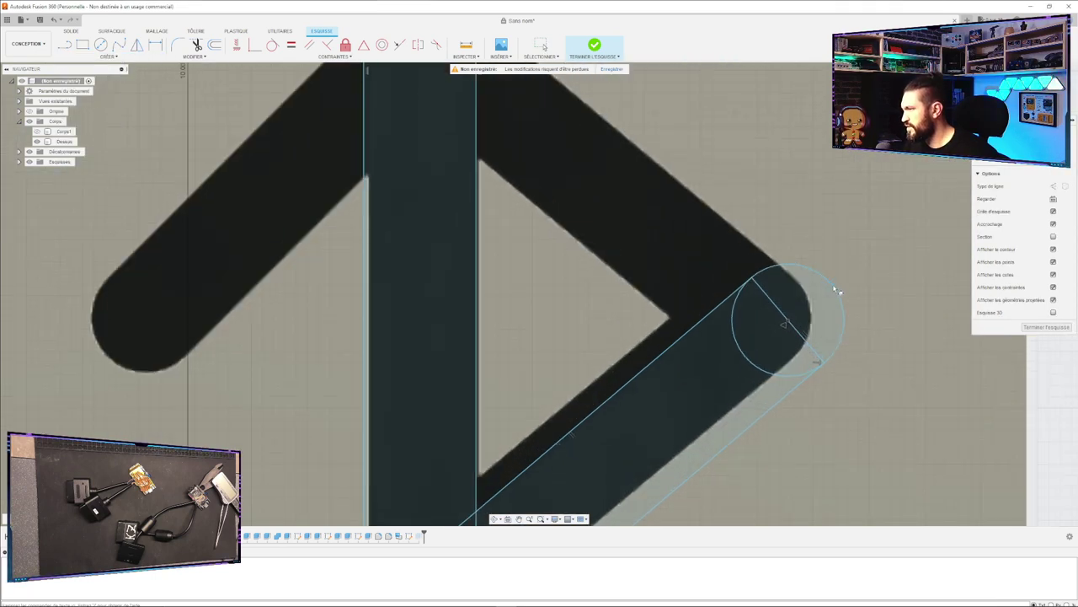
left_click(784, 324)
scroll(758, 295, "down", 4)
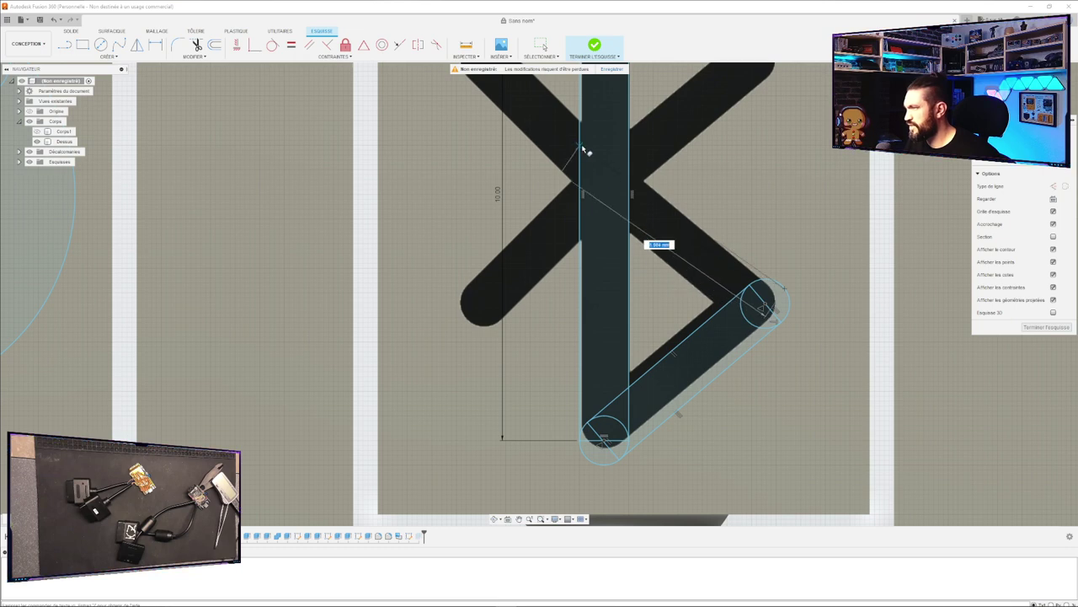
scroll(588, 148, "down", 3)
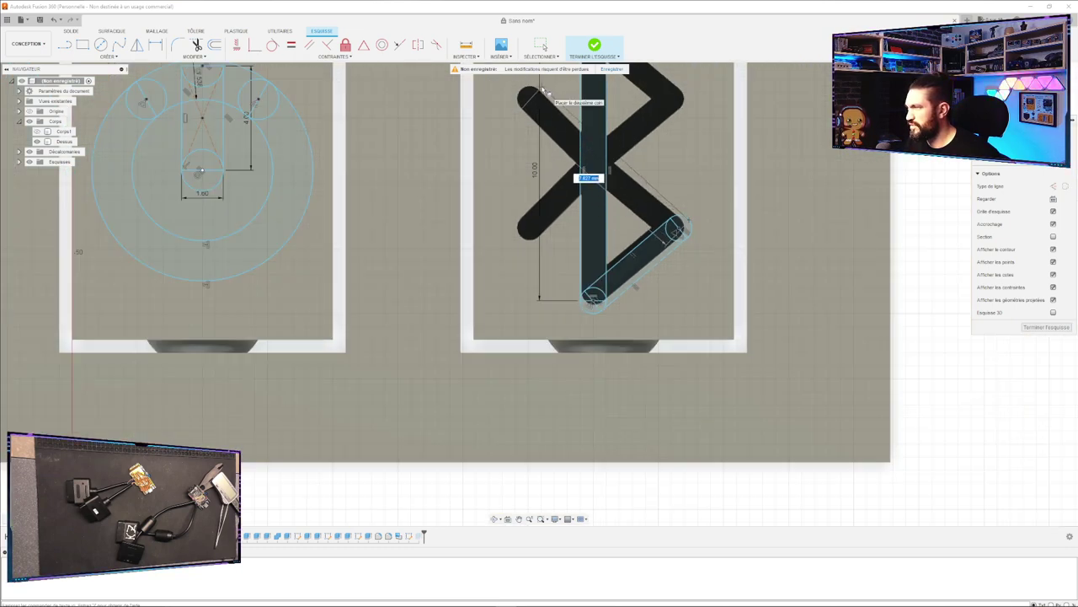
type("8")
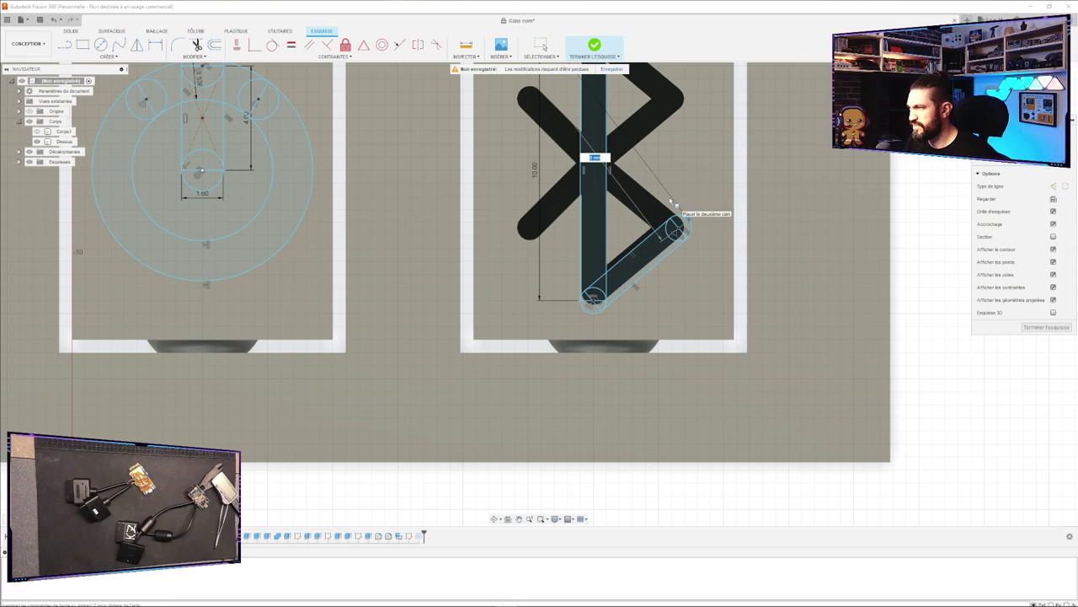
left_click(691, 236)
scroll(690, 236, "up", 4)
scroll(680, 194, "down", 2)
middle_click_drag(662, 166, 634, 285)
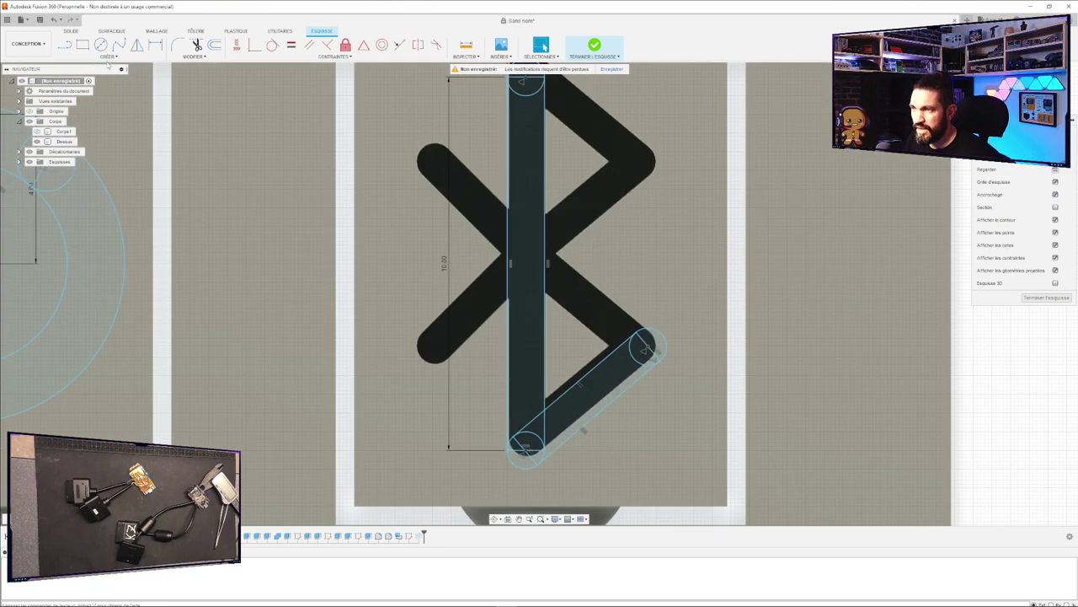
left_click(108, 57)
mouse_move(93, 76)
left_click(157, 87)
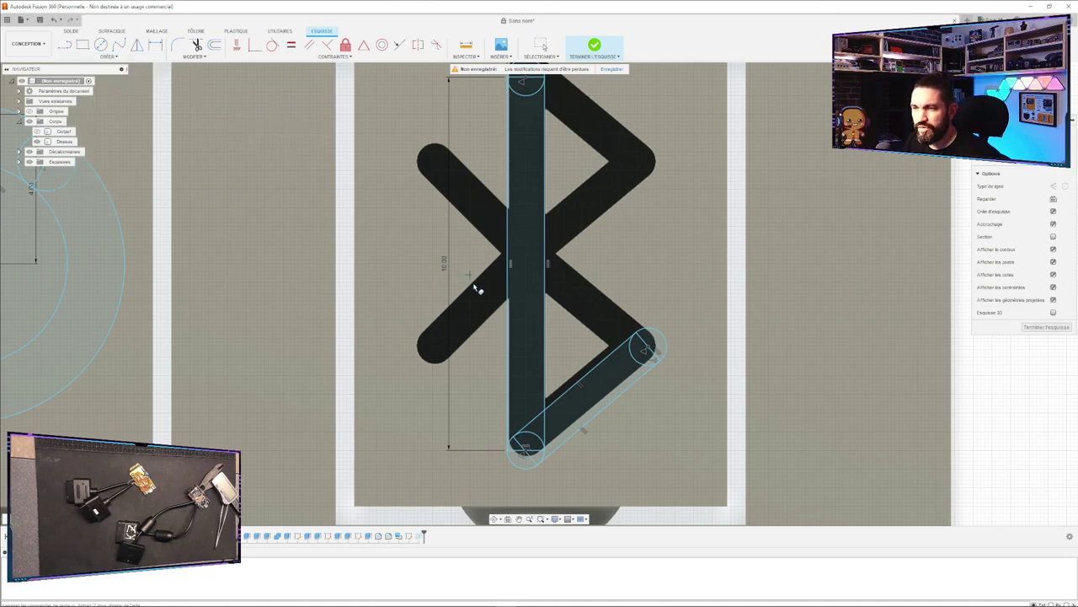
left_click(645, 345)
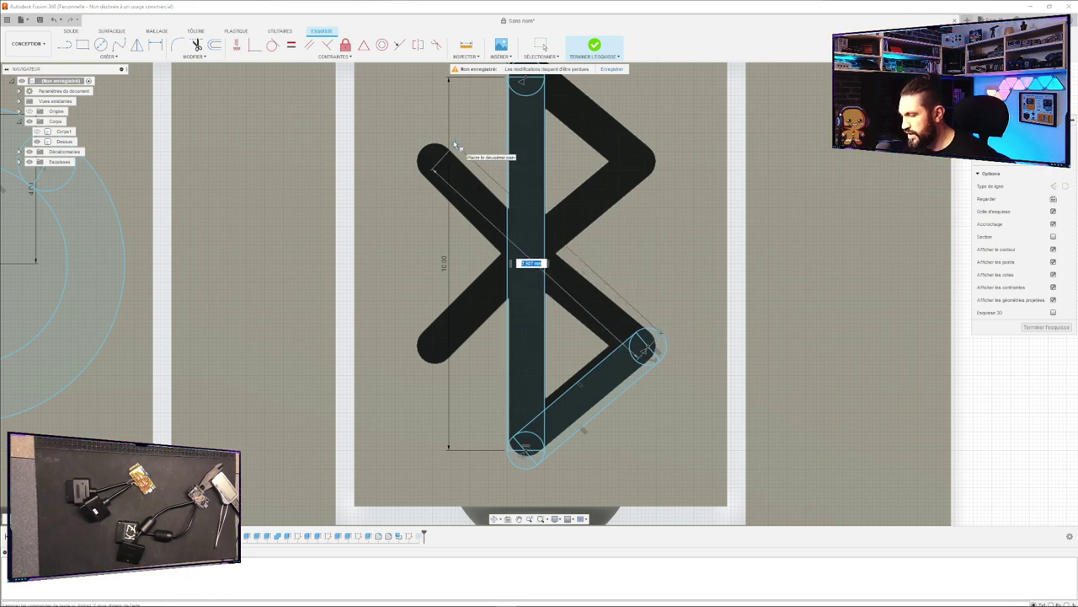
type("8")
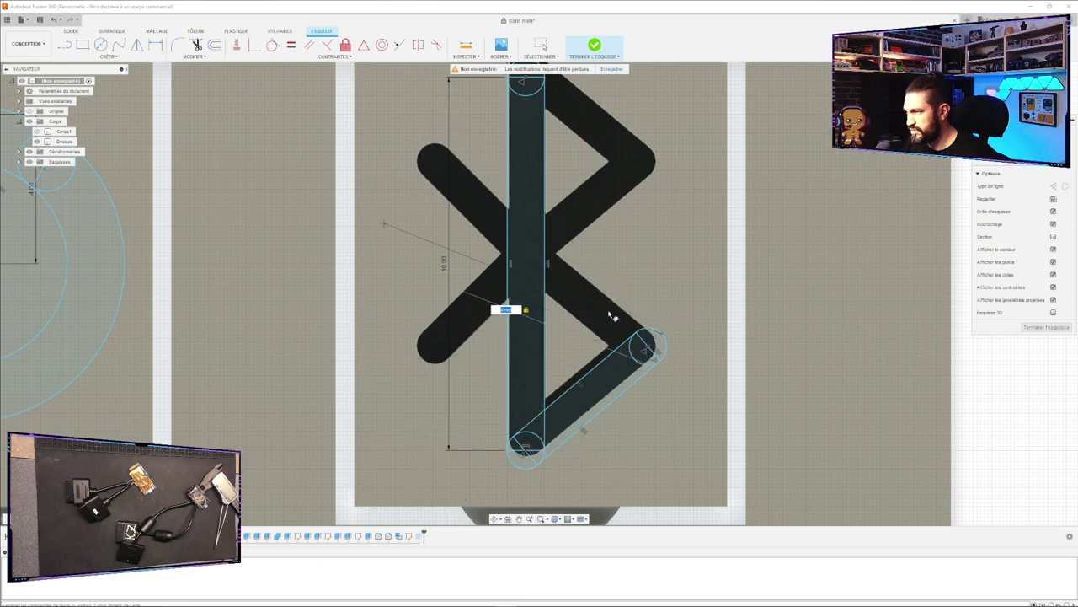
key("Escape")
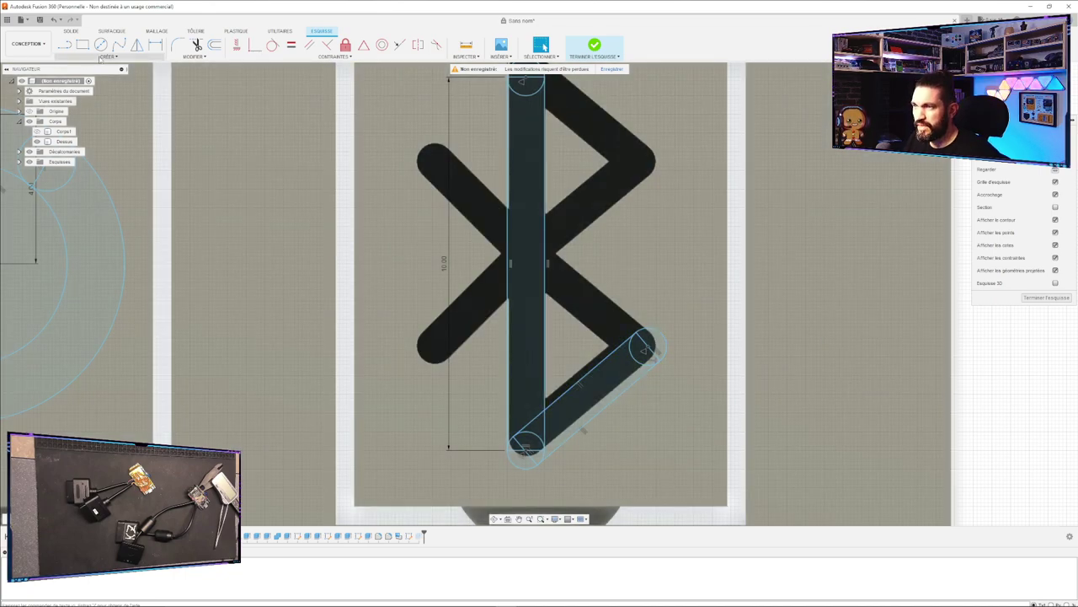
Sketch an 8 mm long three-point rectangle along the Bluetooth symbol's diagonal, from the circle at the lower-right corner to the upper-left end.
left_click(108, 57)
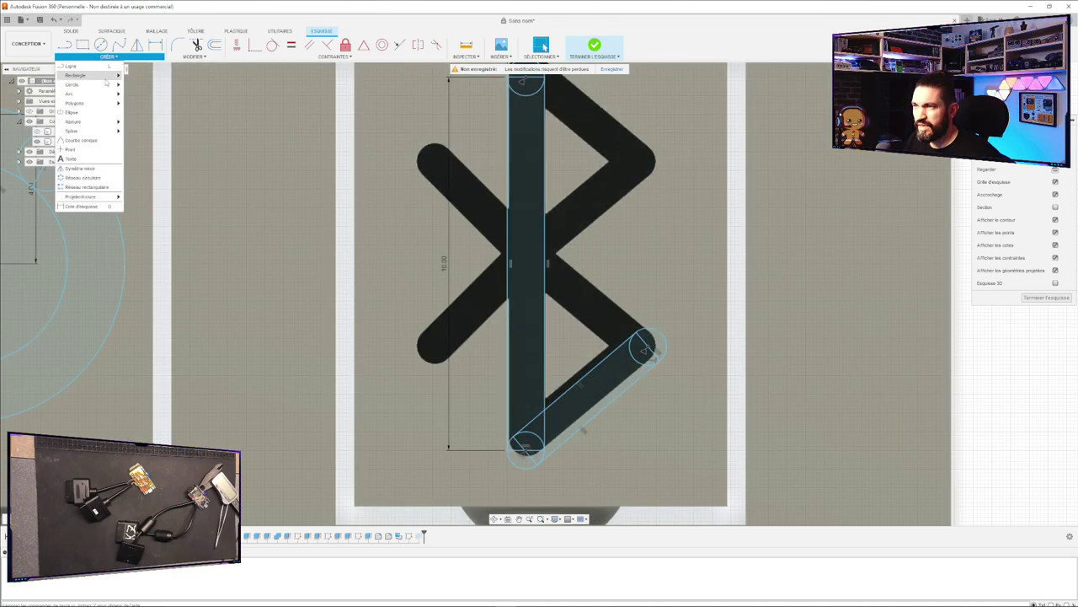
left_click(152, 76)
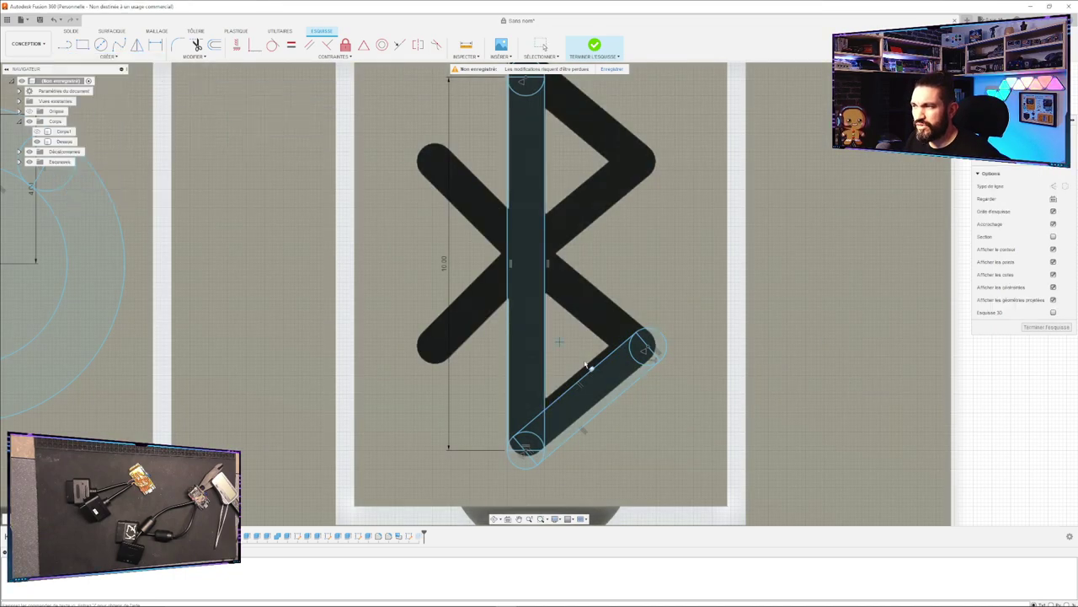
left_click(658, 341)
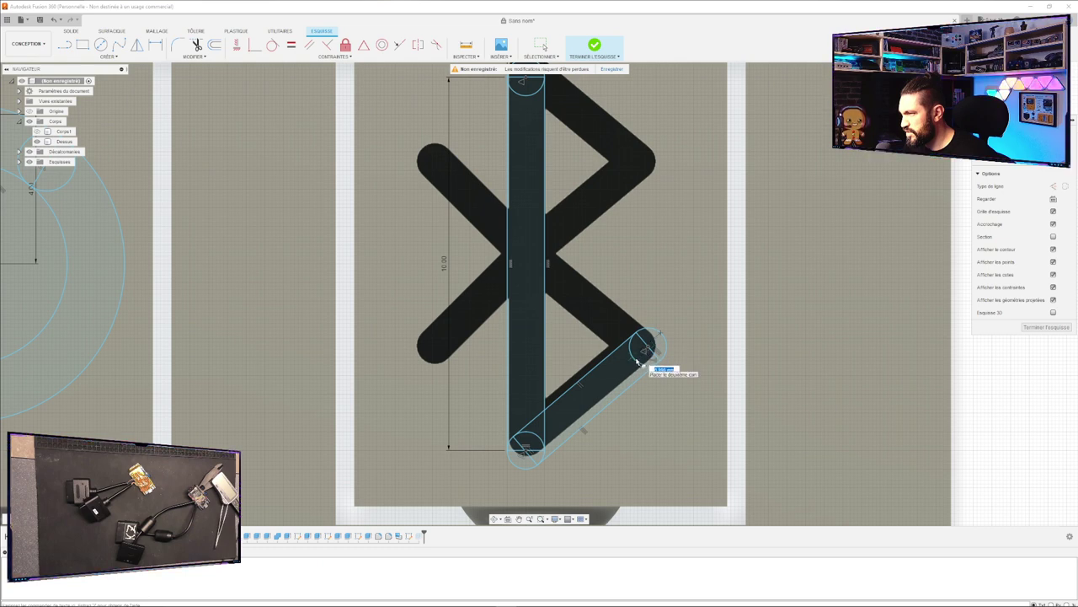
scroll(636, 362, "down", 2)
scroll(638, 364, "up", 3)
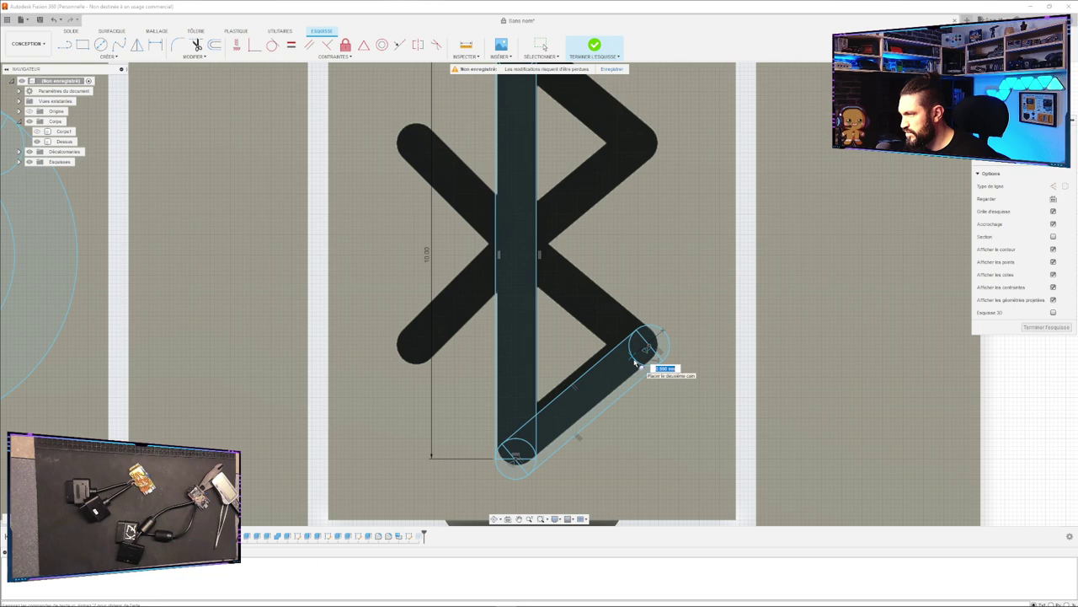
scroll(637, 363, "up", 5)
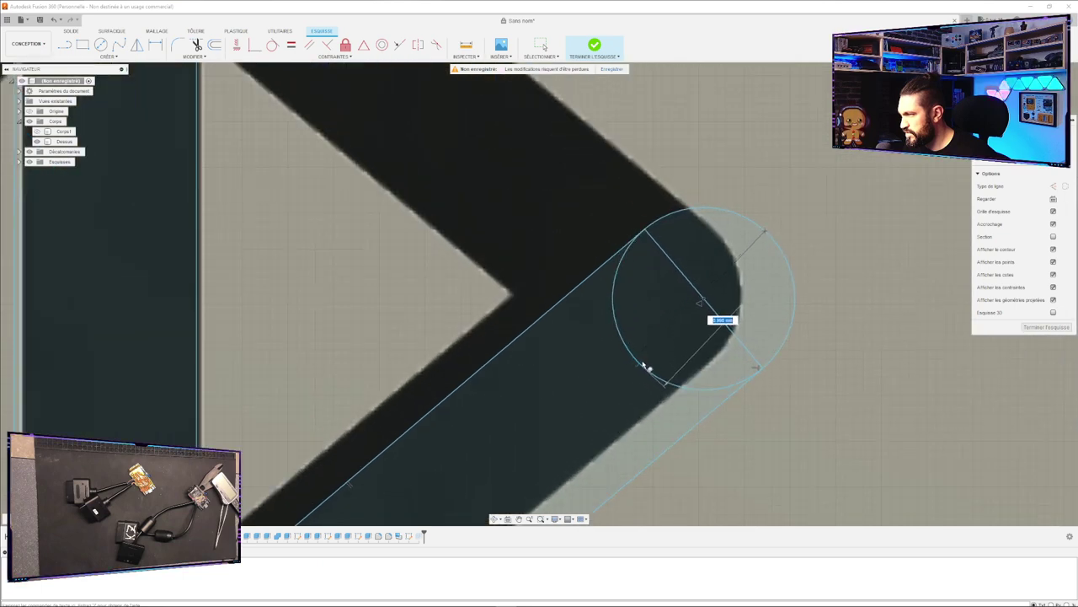
scroll(644, 370, "down", 5)
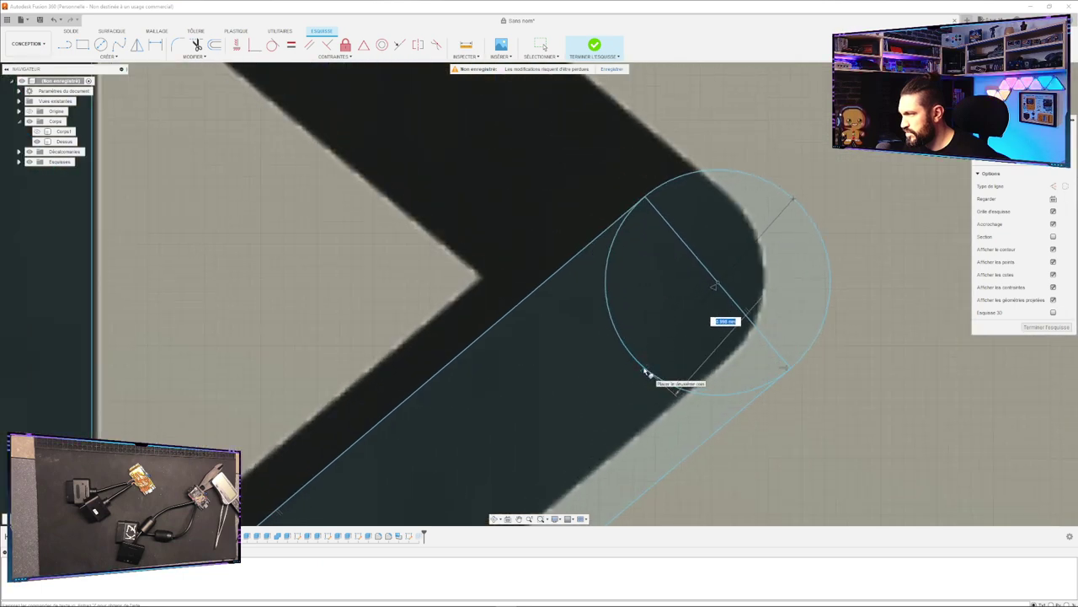
scroll(646, 371, "down", 2)
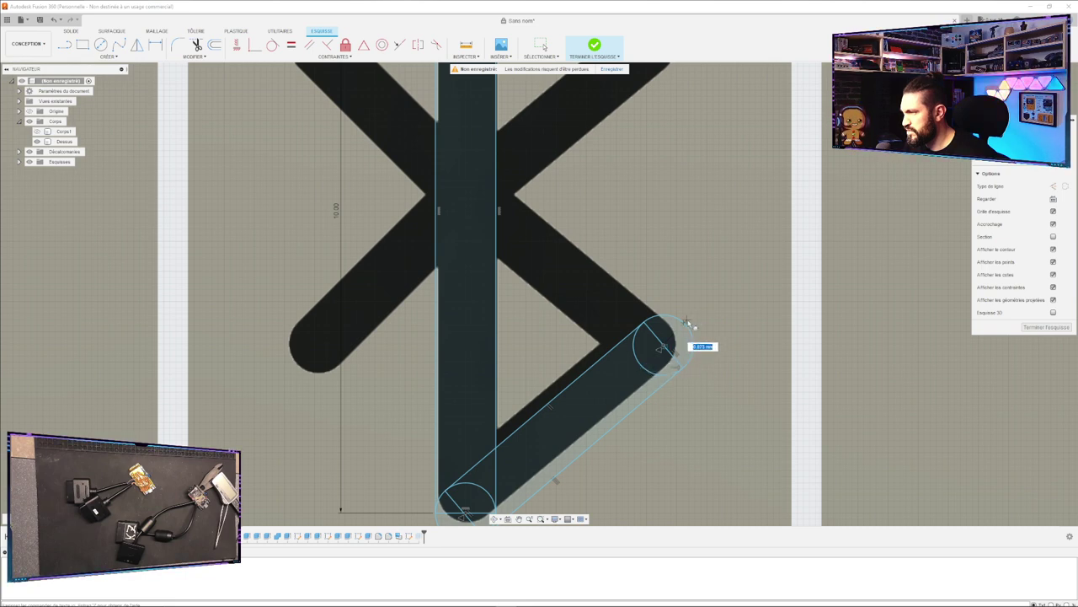
scroll(687, 322, "up", 10)
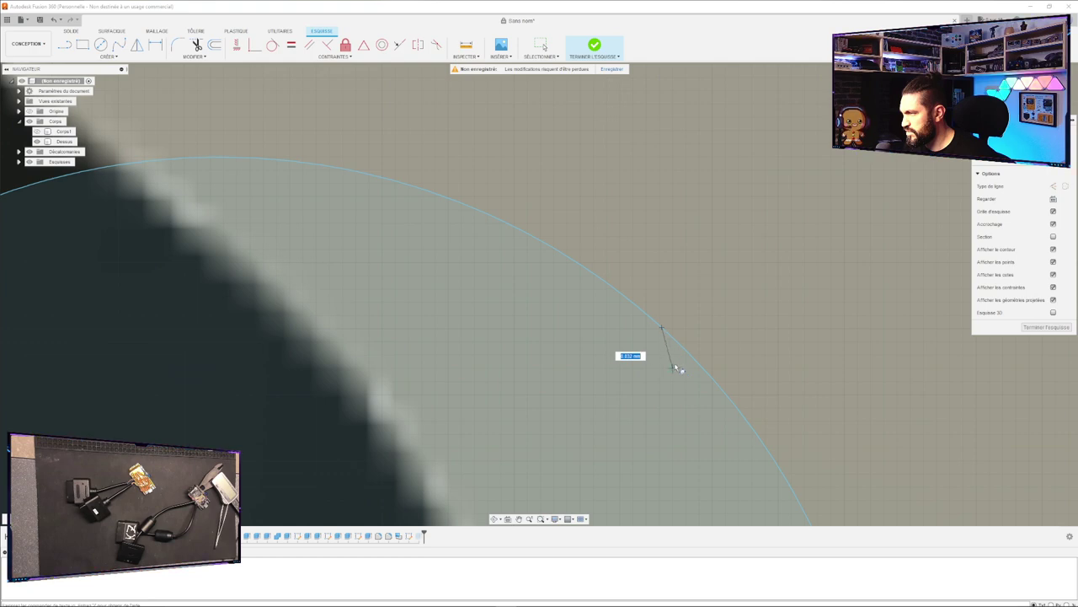
scroll(677, 367, "down", 6)
scroll(601, 438, "down", 2)
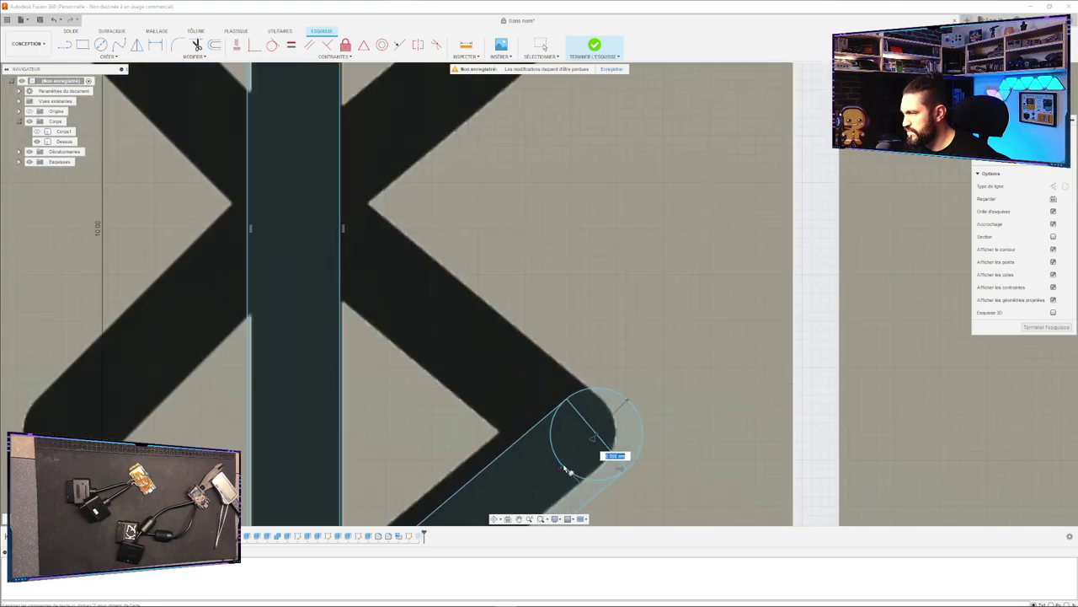
left_click(570, 464)
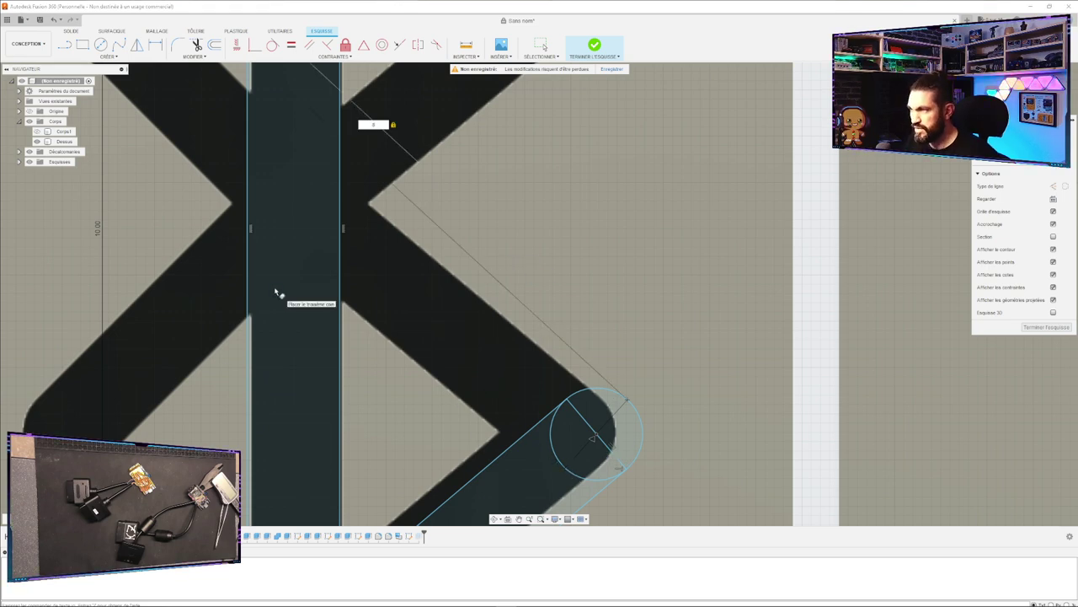
scroll(277, 294, "down", 4)
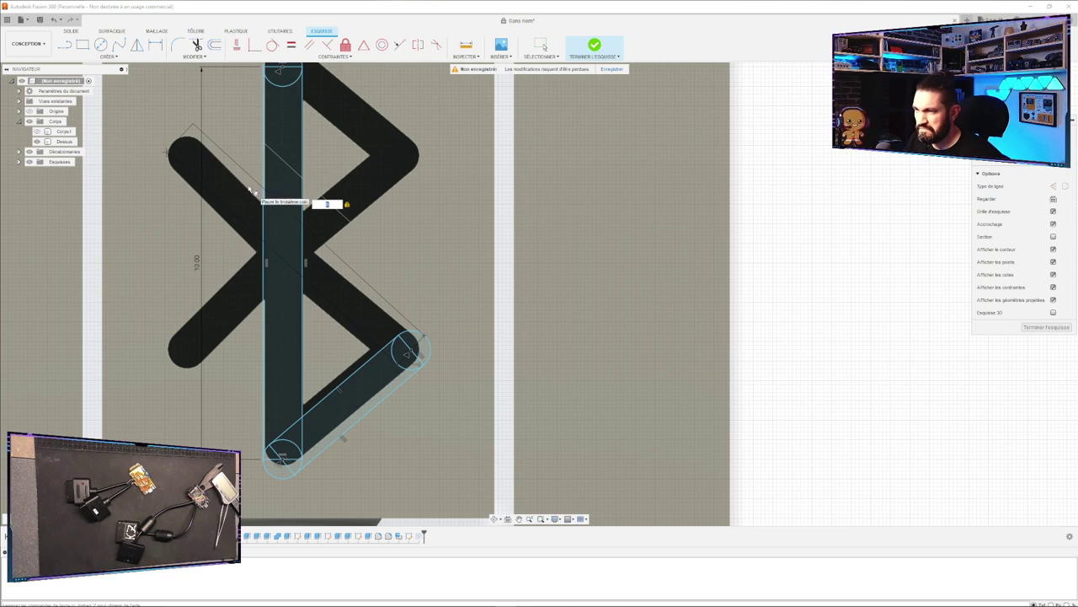
key("Return")
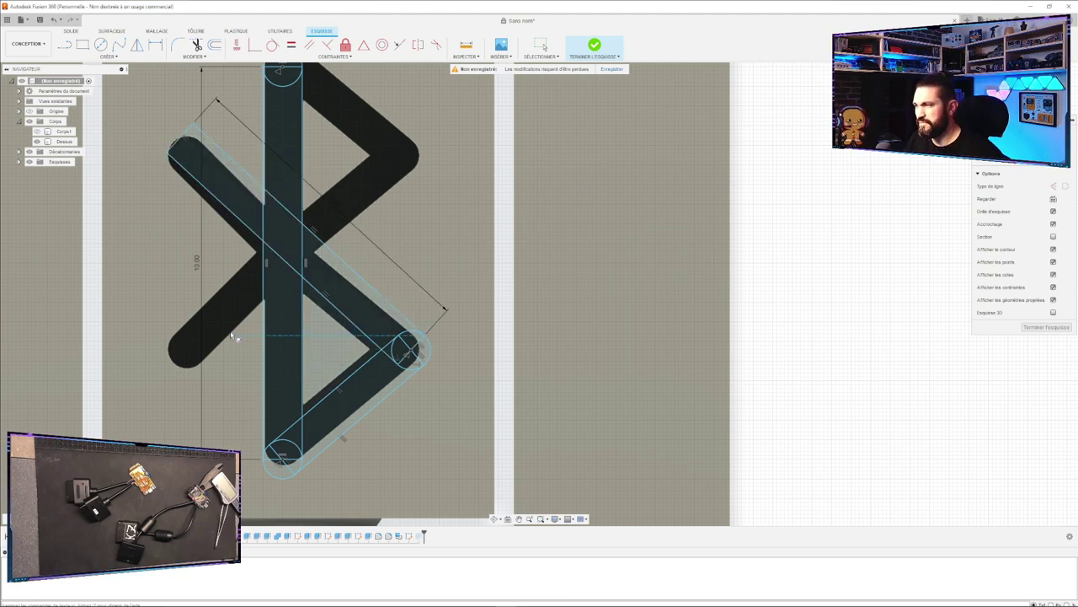
Draw a circle centred on the diagonal rectangle's upper-left short edge to round off that end.
scroll(406, 268, "down", 2)
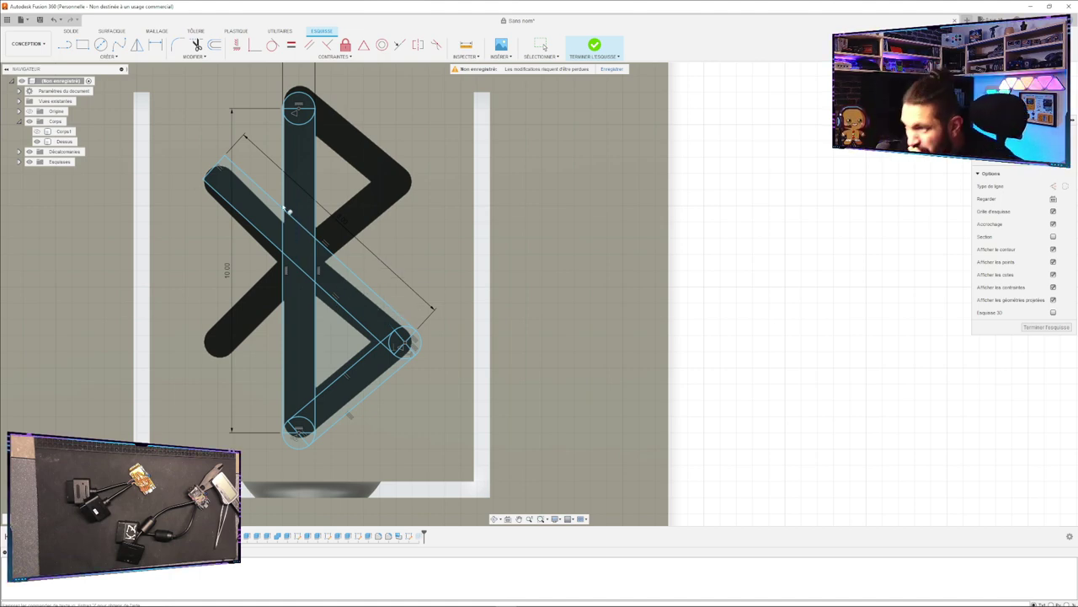
left_click(100, 45)
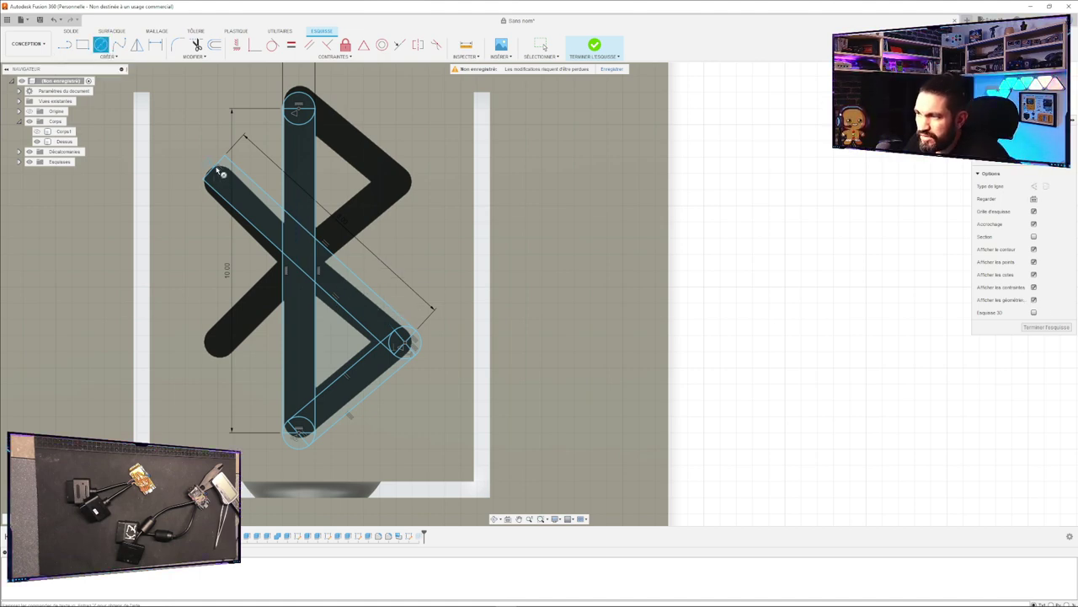
left_click(214, 171)
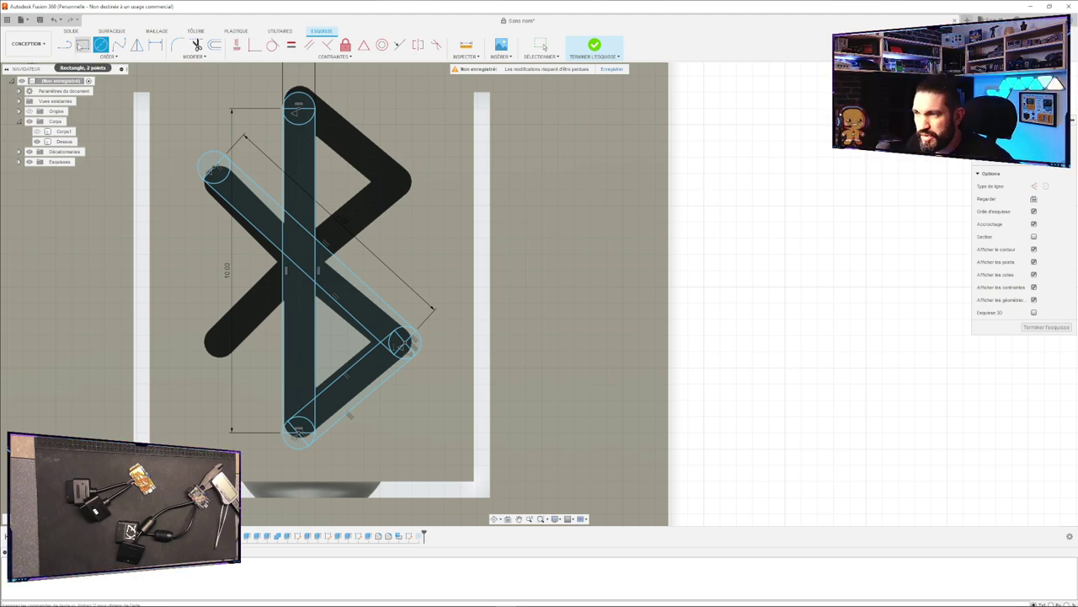
key("Escape")
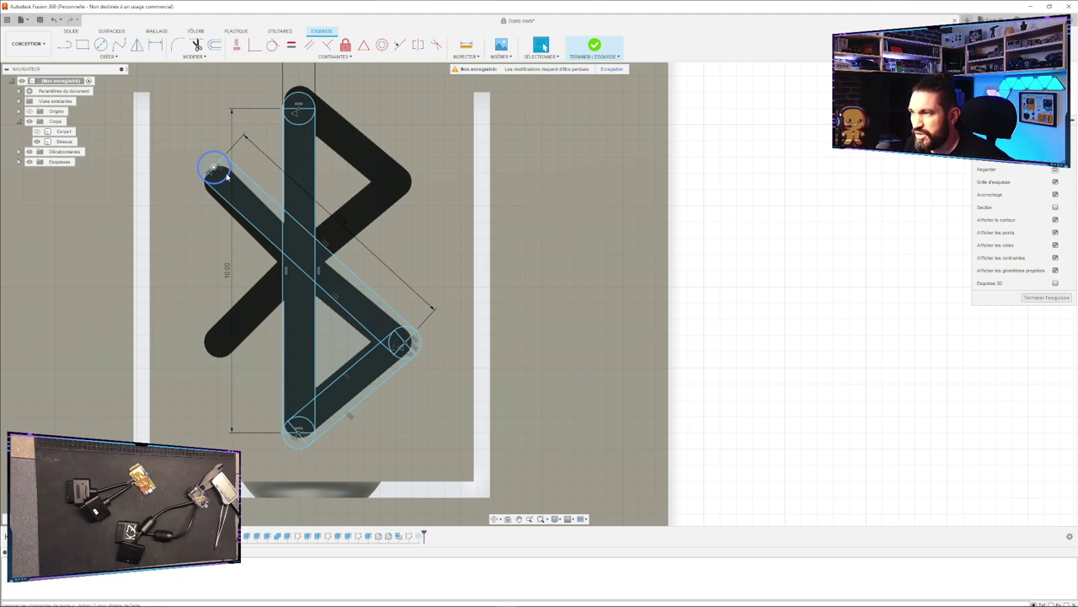
Copy the long edges of the diagonal and lower slanted bars with their two end circles, and move the copy 5 mm straight up.
left_click(227, 177)
left_click(232, 208, "ctrl")
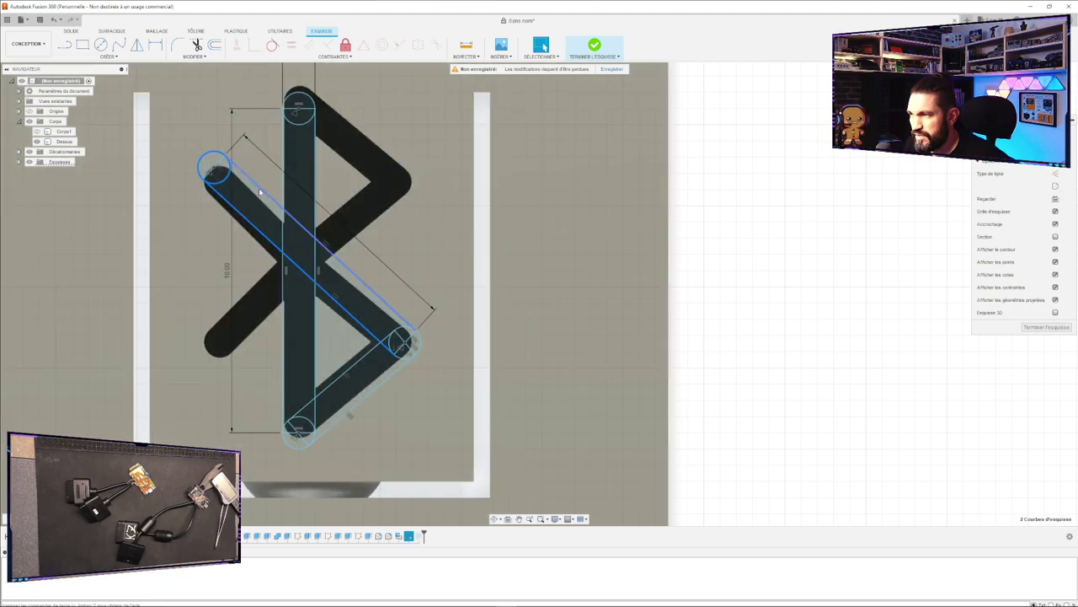
left_click(258, 188, "ctrl")
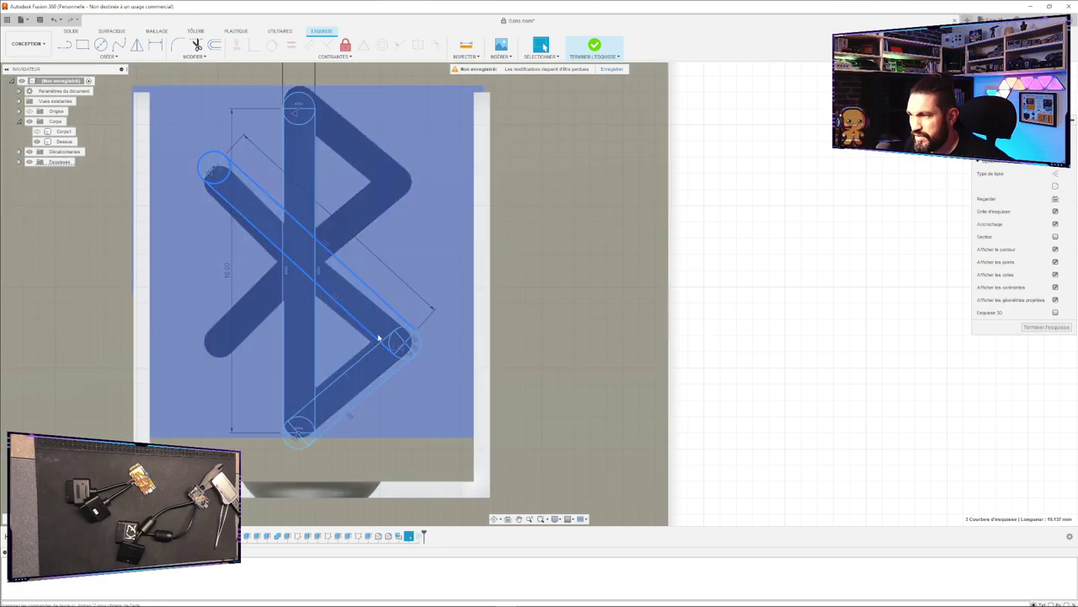
left_click(403, 328, "ctrl")
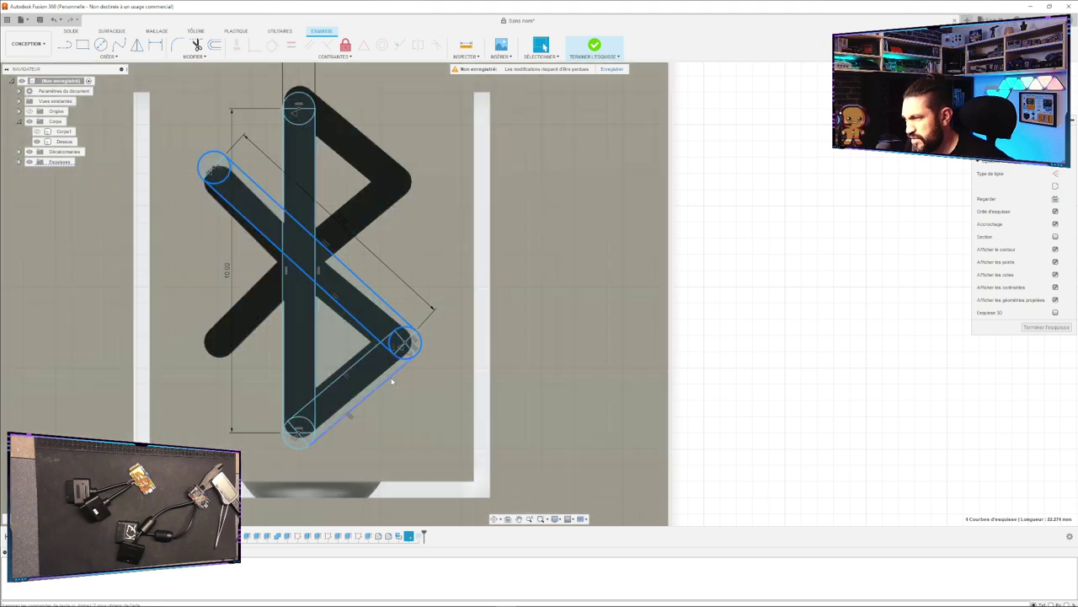
left_click(391, 377, "ctrl")
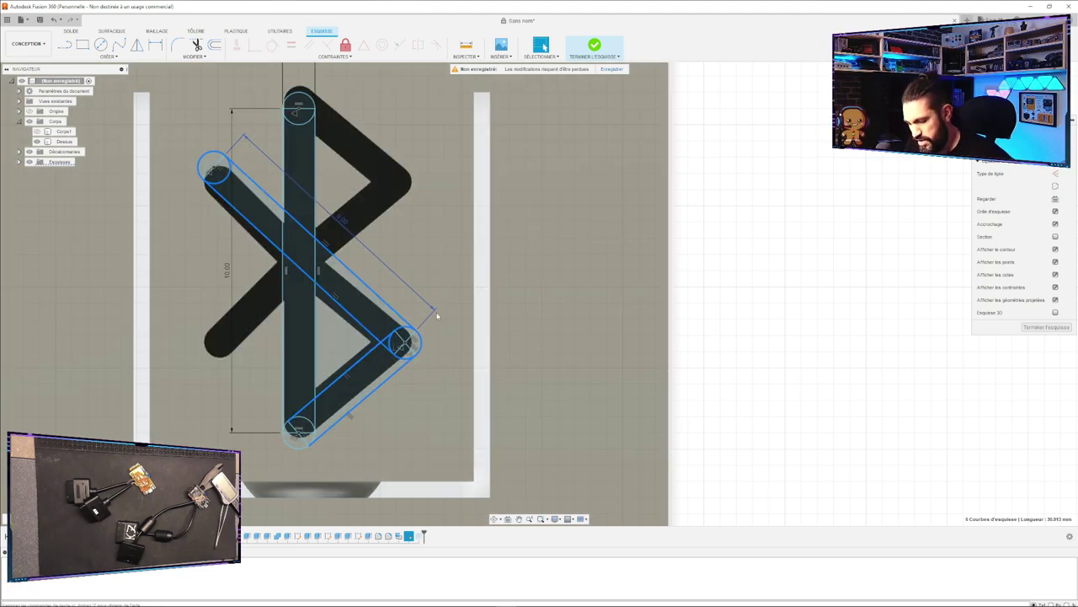
key("m")
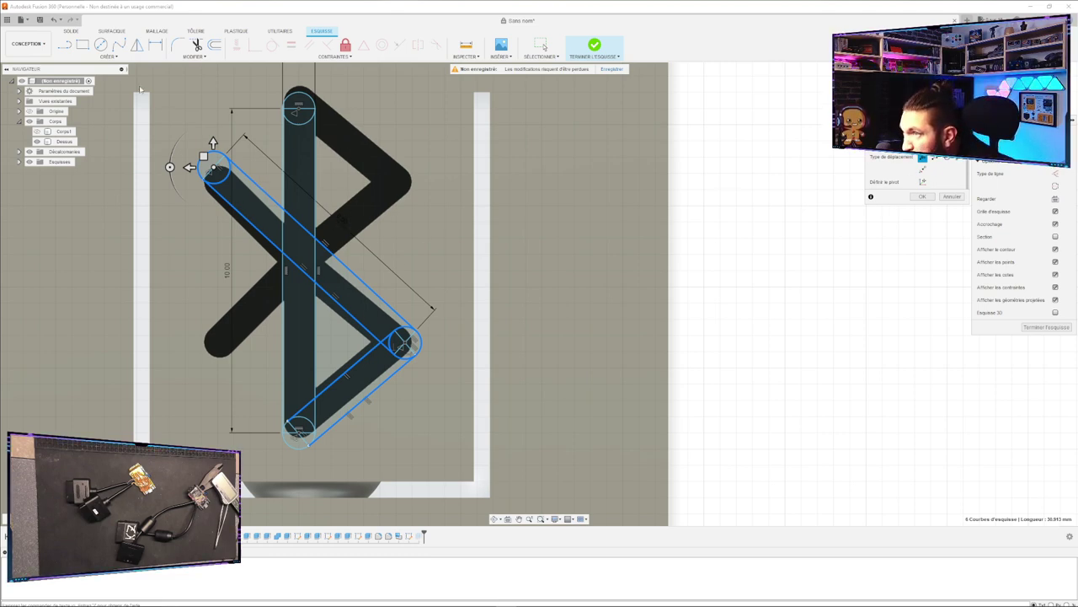
left_click(137, 46)
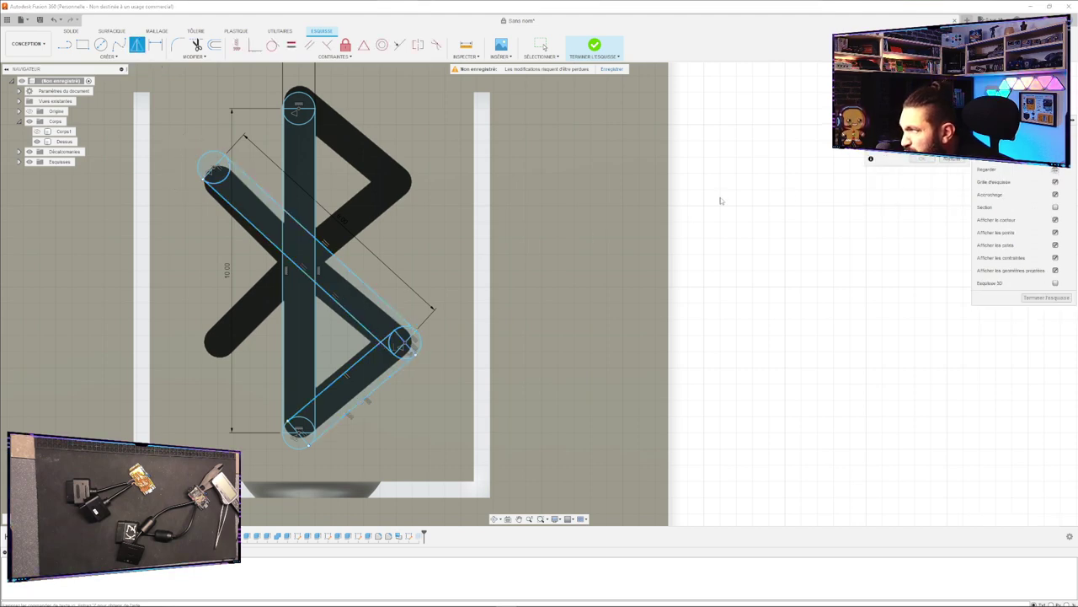
key("Escape")
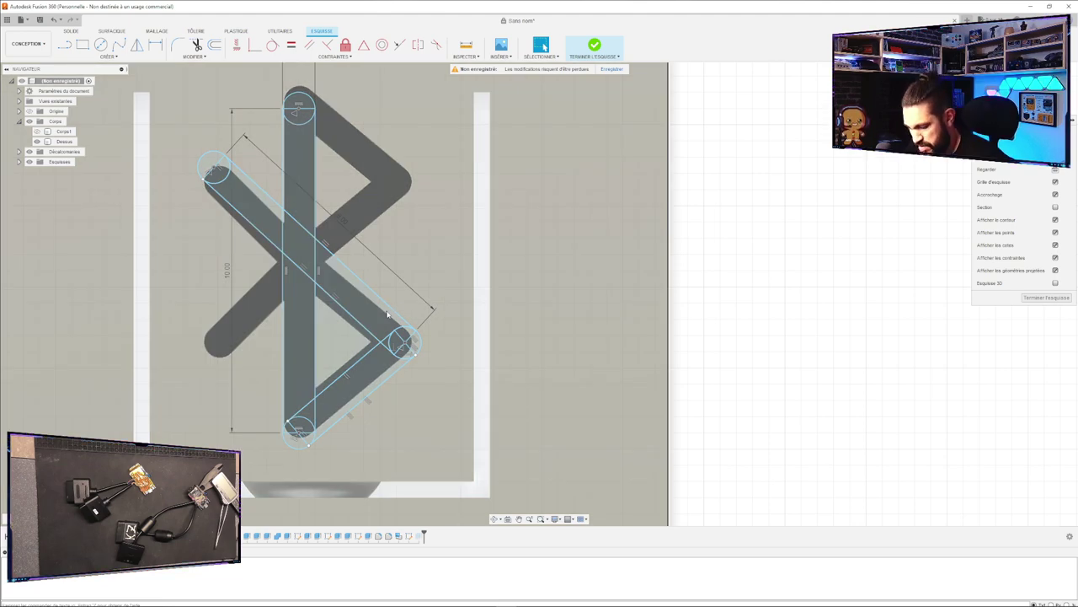
key("m")
left_click_drag(213, 143, 213, 66)
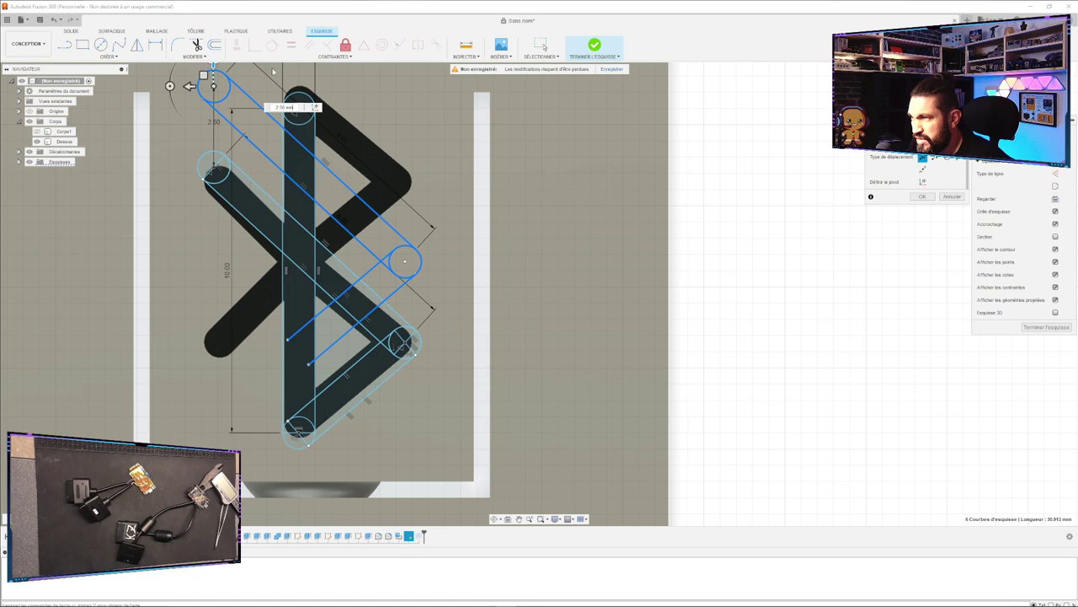
scroll(497, 232, "down", 3)
scroll(674, 200, "up", 2)
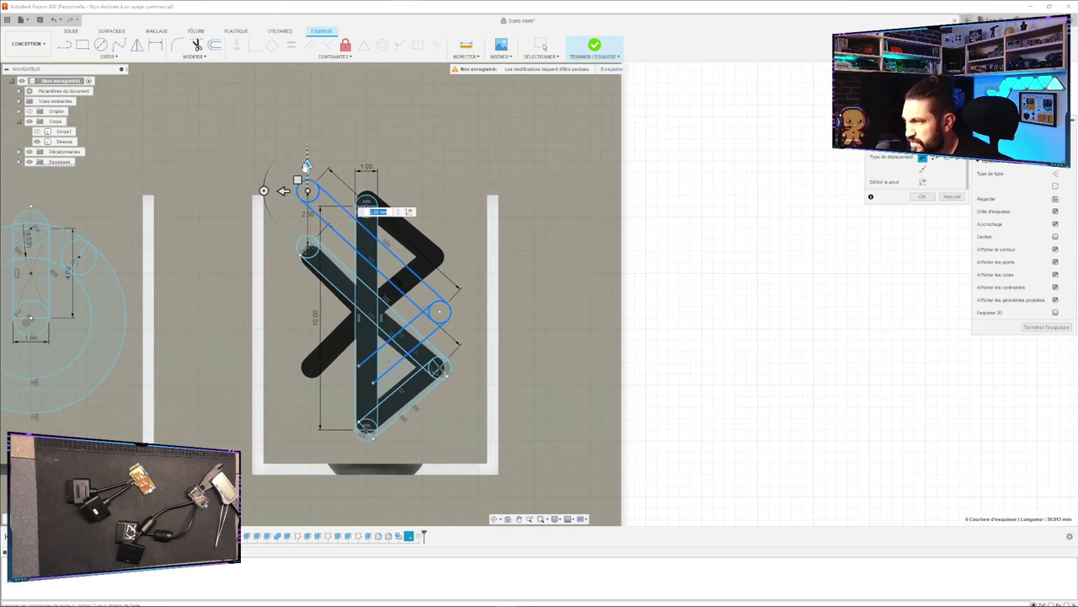
left_click_drag(308, 166, 309, 110)
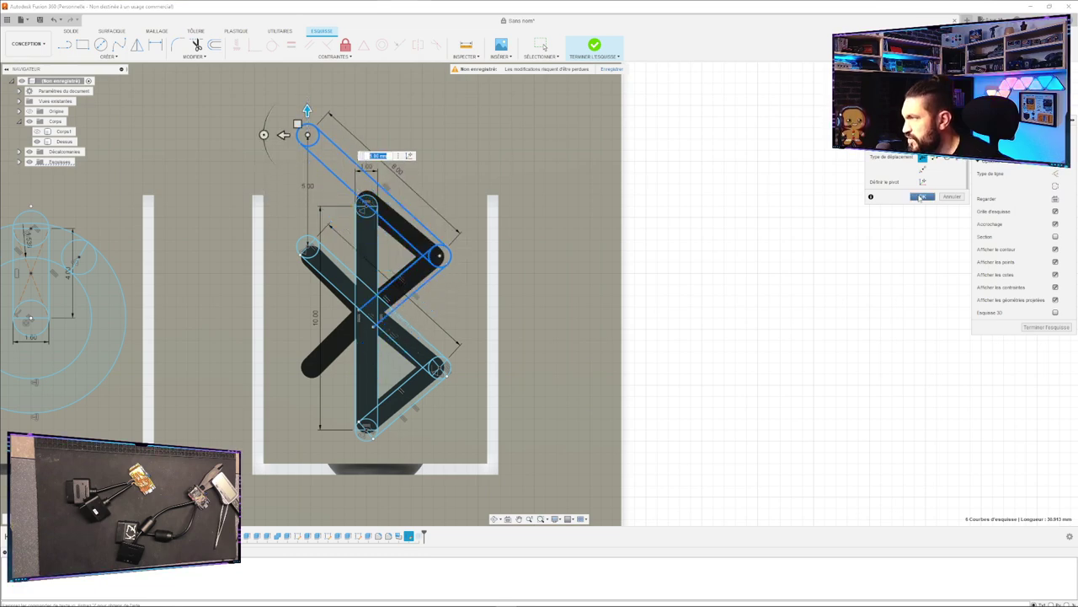
key("Return")
mouse_move(286, 118)
left_mouse_down()
mouse_move(425, 236)
mouse_move(457, 339)
left_mouse_up()
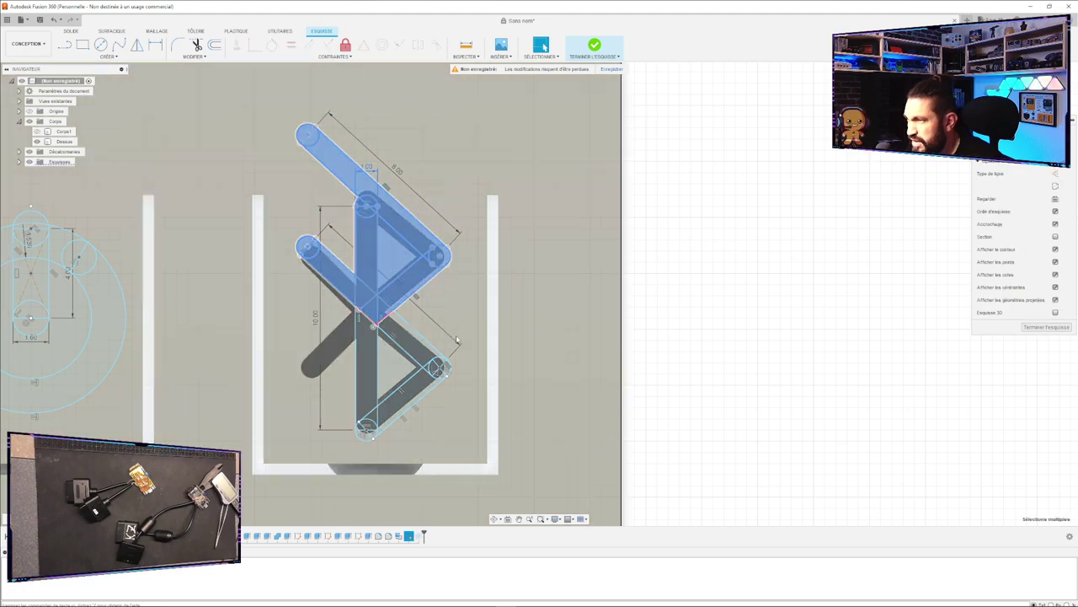
scroll(525, 268, "up", 4)
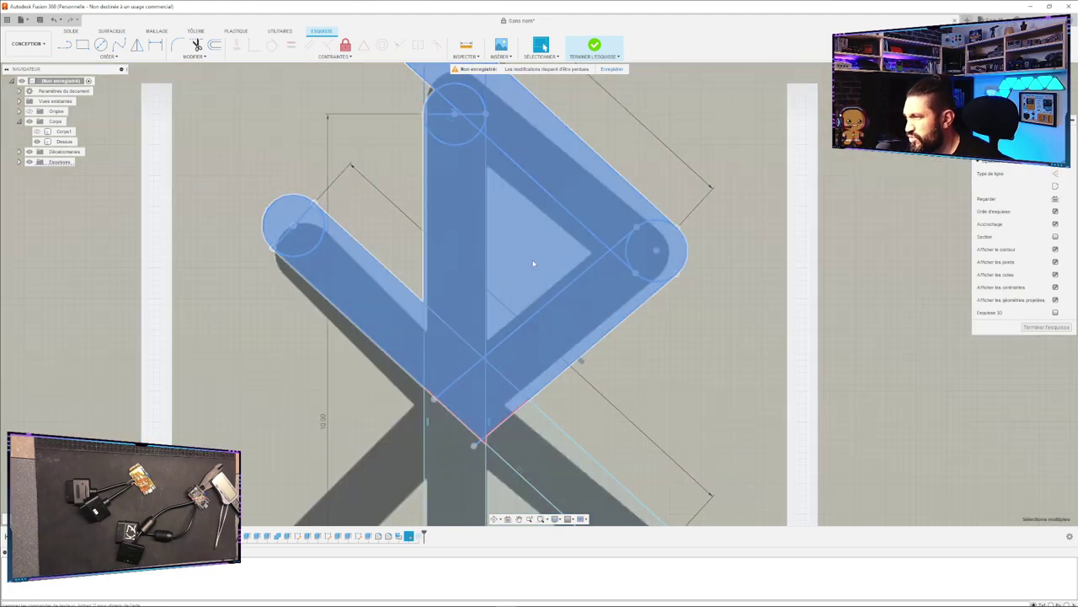
scroll(566, 265, "down", 4)
left_click(840, 257)
left_click(934, 272)
Try to mirror the raised copy of the two bars with its circles about the long slot near the cover's upper edge.
left_click(531, 305)
left_click(577, 308, "ctrl")
left_click(578, 245)
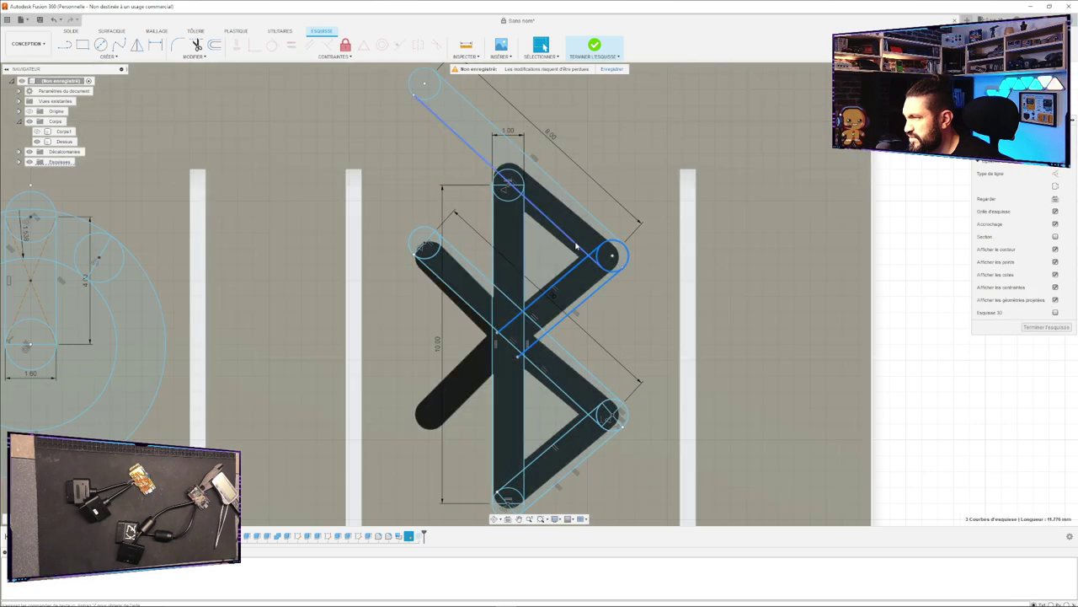
left_click(577, 245, "ctrl")
left_click(595, 219, "ctrl")
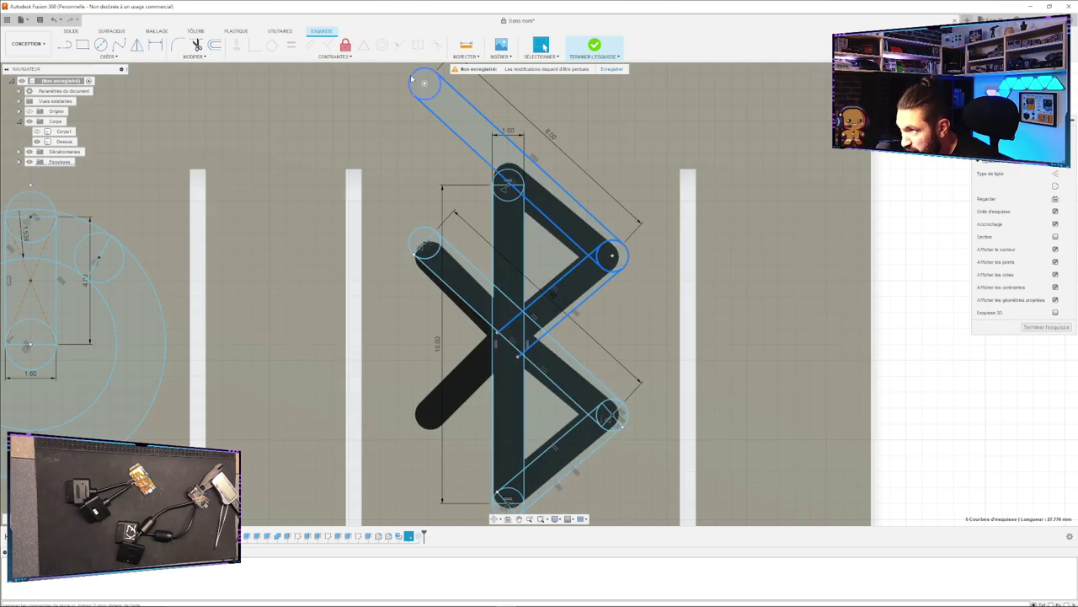
left_click(412, 78)
left_click(137, 45)
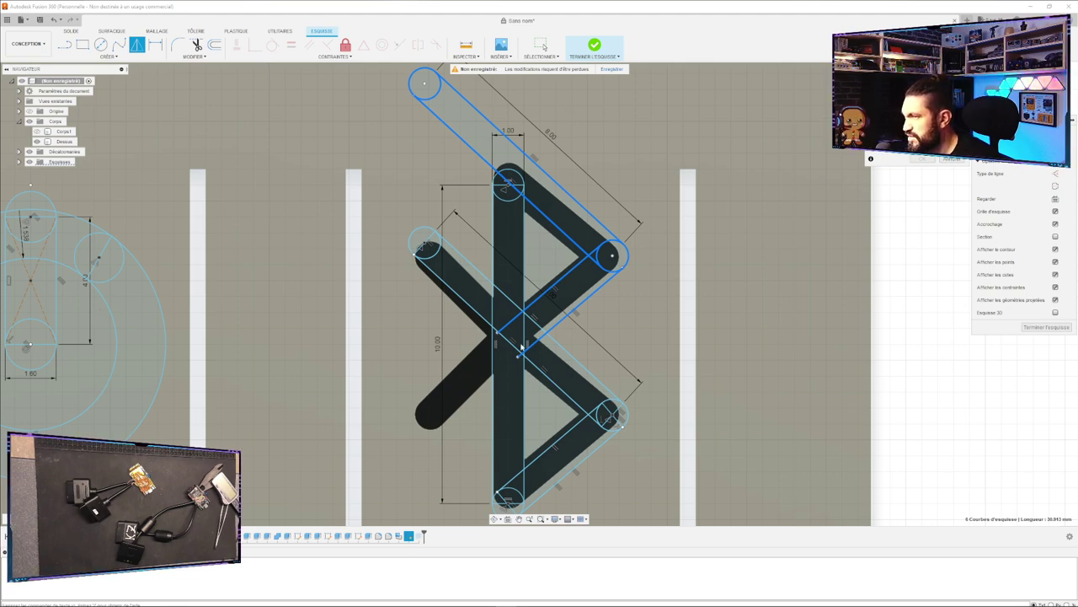
scroll(670, 338, "up", 2)
scroll(650, 369, "down", 10)
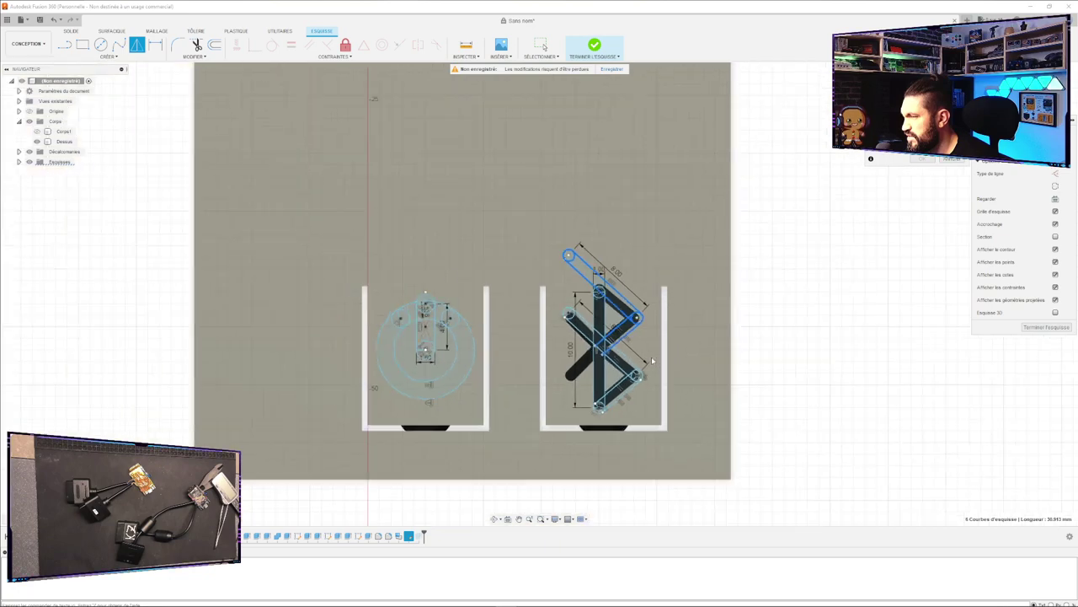
scroll(552, 361, "up", 3)
scroll(573, 354, "down", 8)
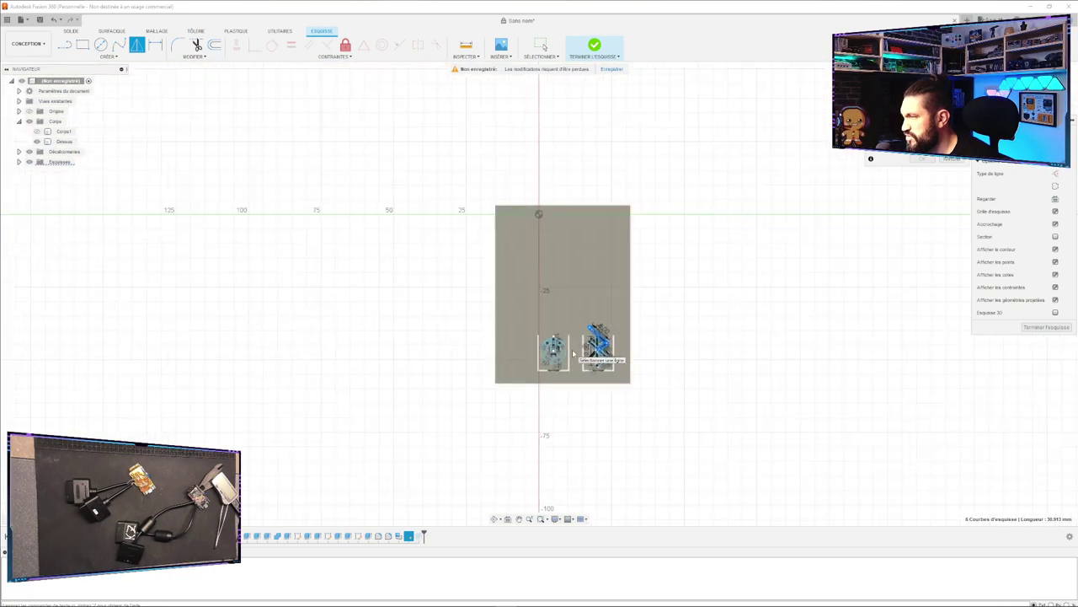
left_click(594, 212)
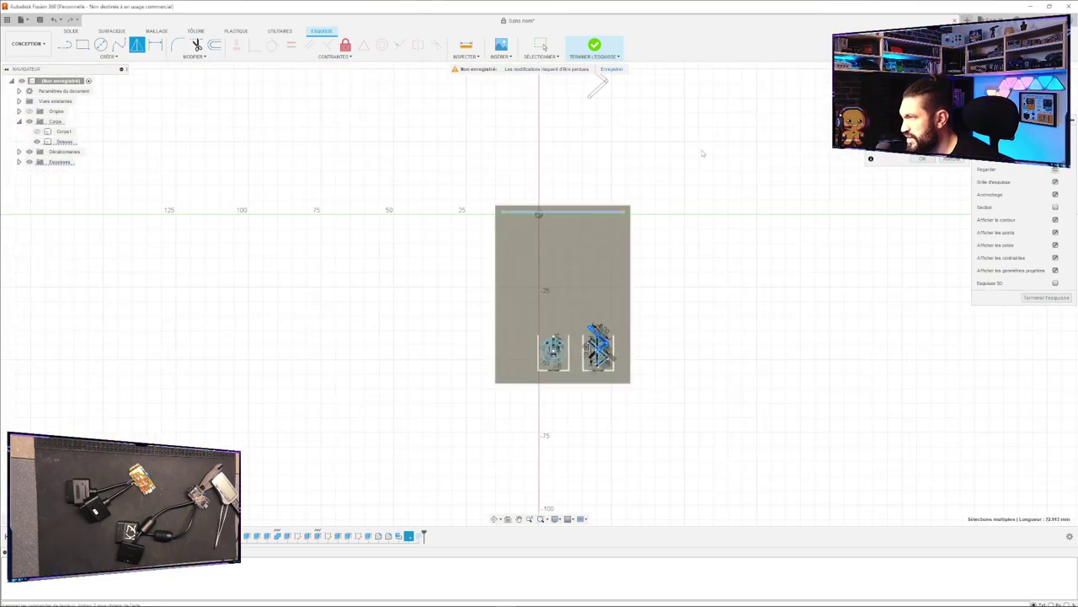
scroll(707, 162, "down", 2)
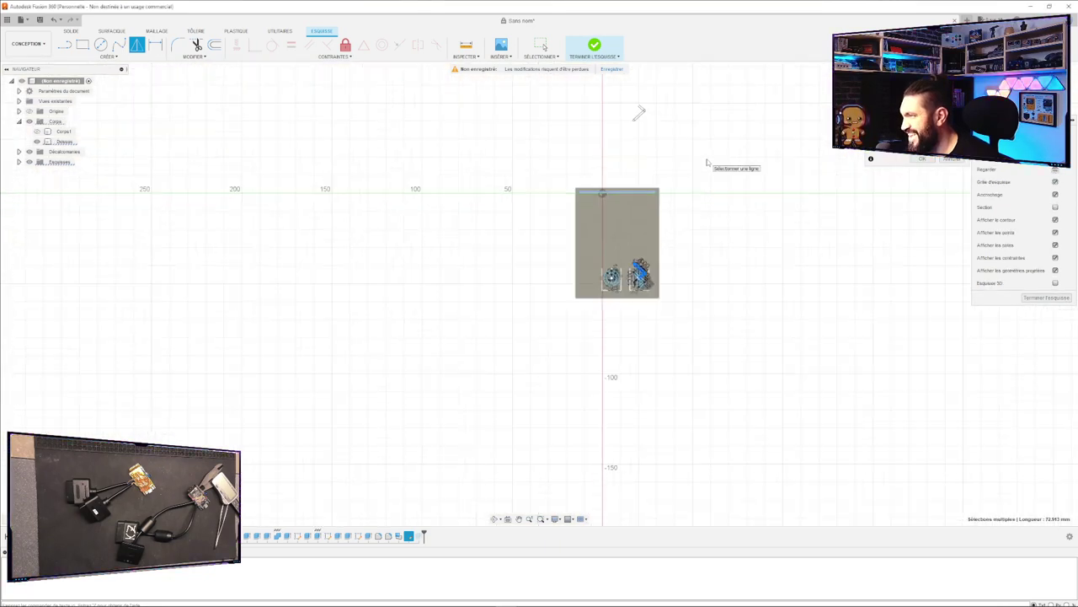
left_click(922, 160)
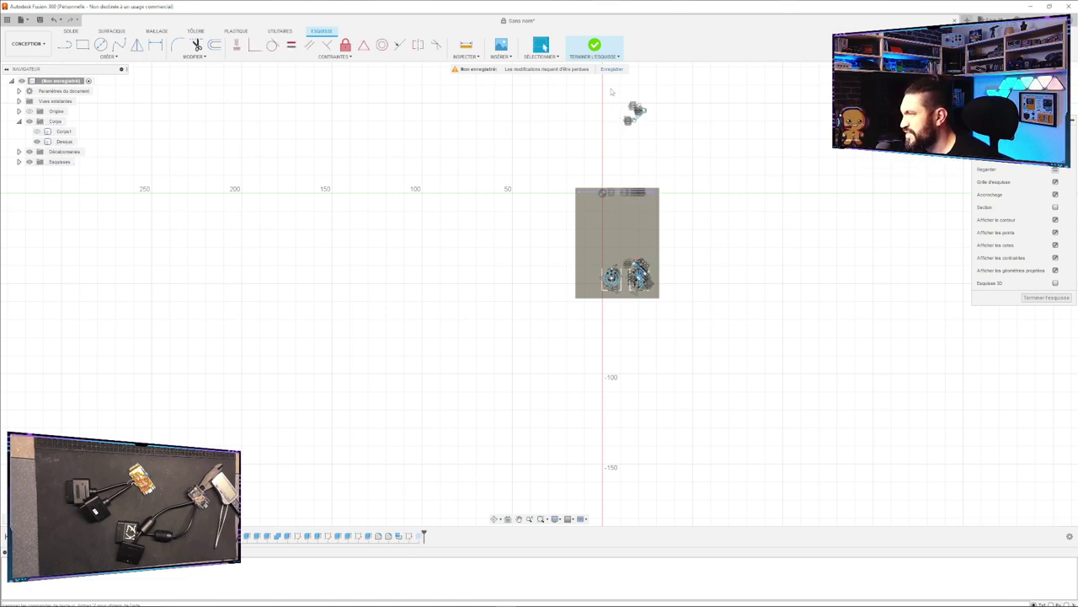
Remove the mirrored bars above the cover and the copy raised by 5 mm from the sketch.
left_click_drag(613, 83, 675, 155)
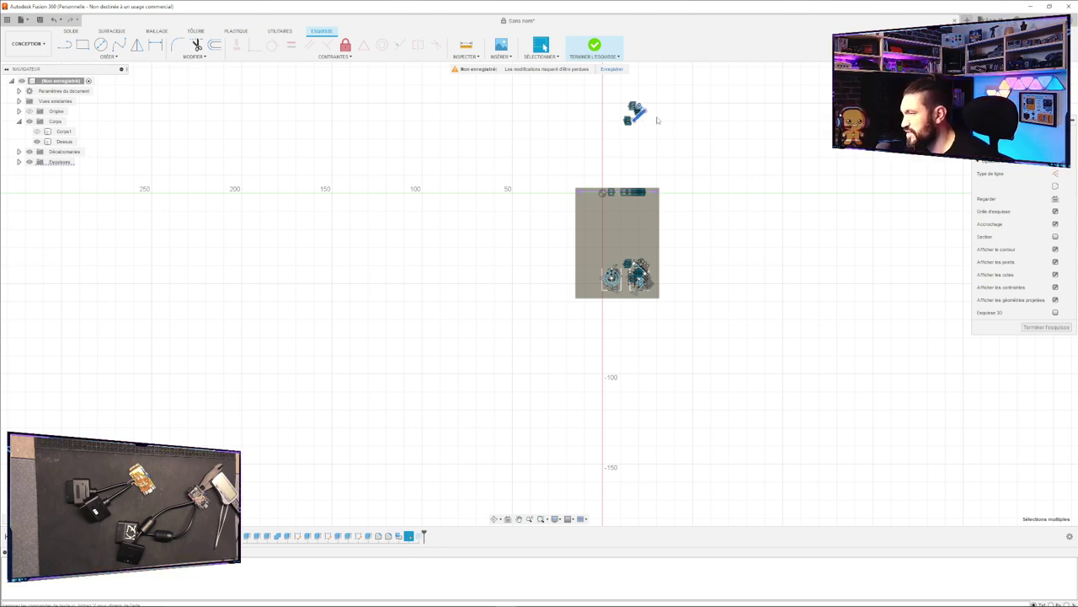
scroll(657, 119, "down", 3)
scroll(662, 125, "up", 6)
scroll(674, 207, "up", 3)
scroll(677, 212, "down", 4)
key("Escape")
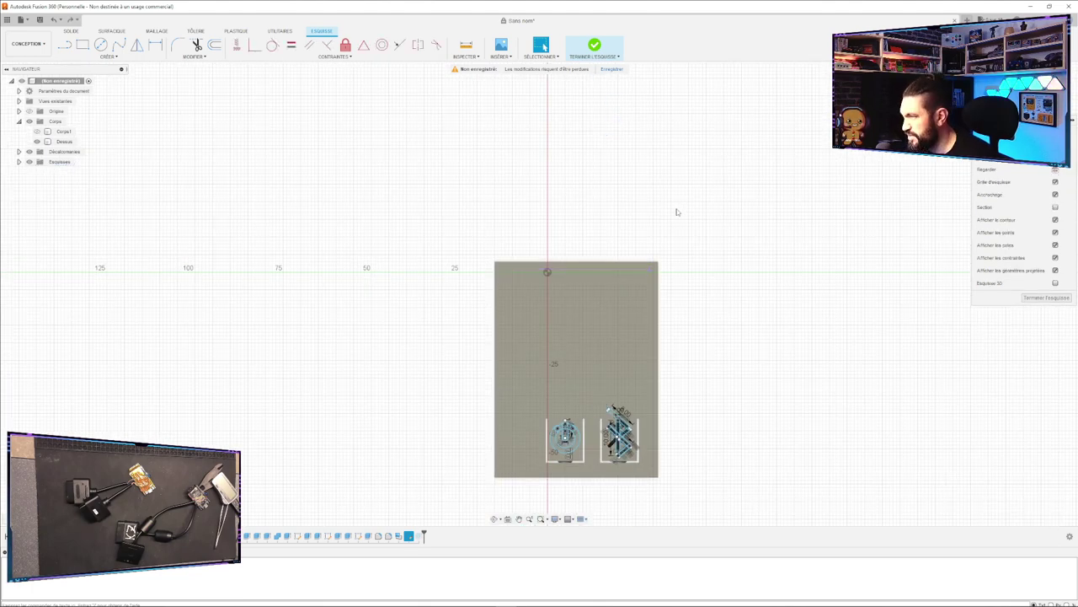
scroll(669, 308, "up", 5)
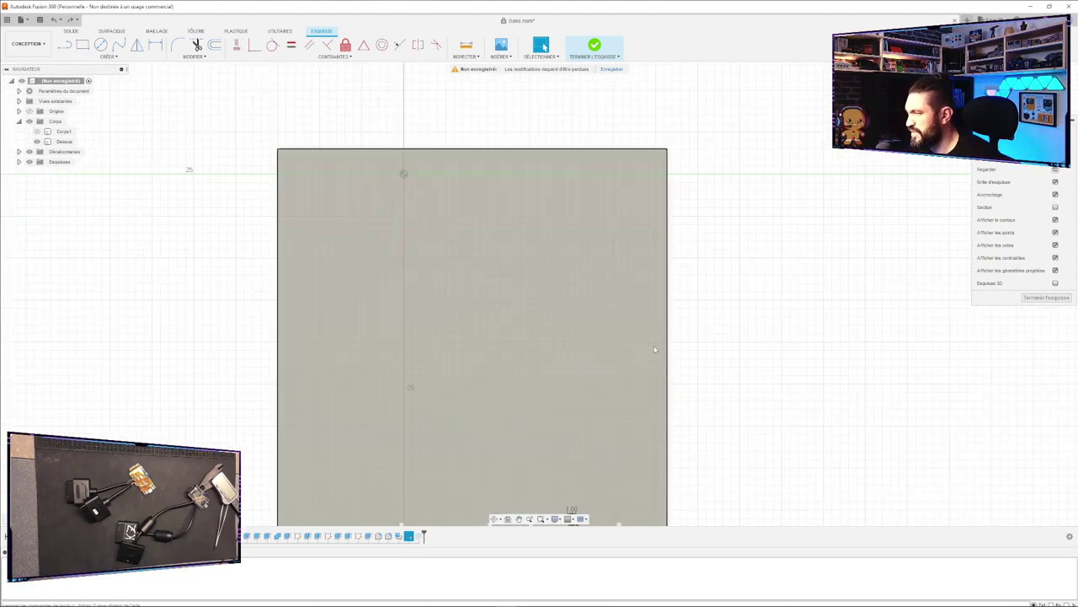
scroll(641, 337, "down", 5)
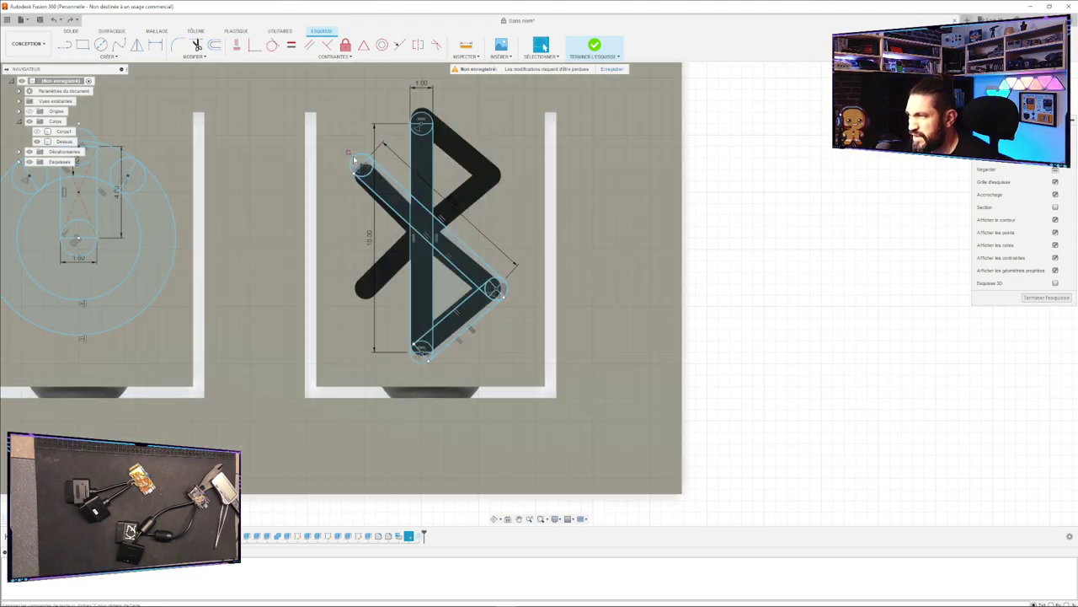
Mirror the original diagonal and lower slanted bars with their end circles about the long slot near the cover's upper edge.
left_click_drag(350, 156, 395, 203)
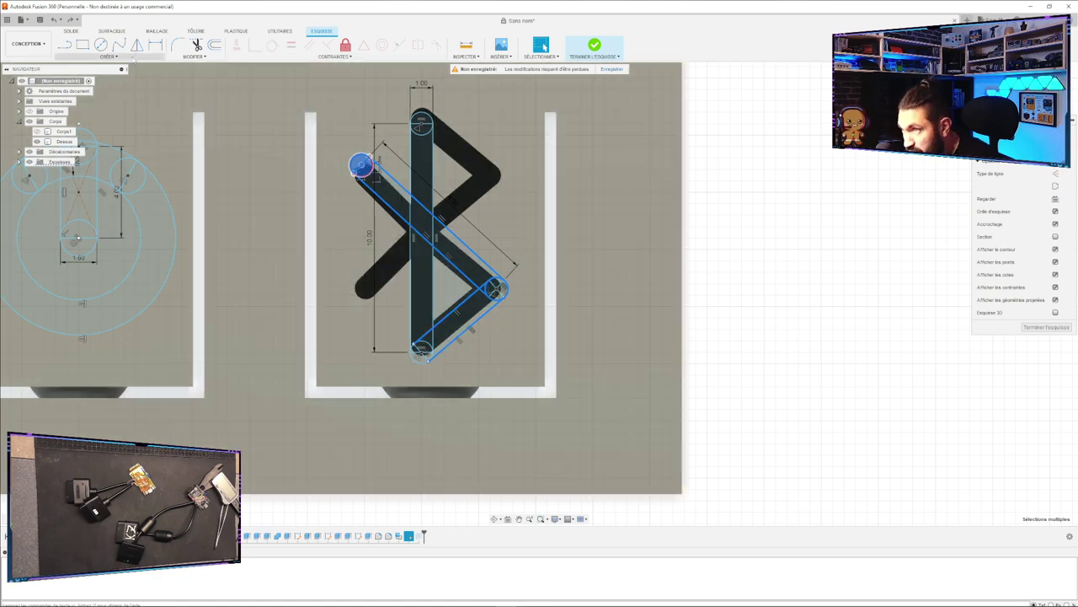
left_click(137, 43)
scroll(468, 256, "down", 3)
scroll(468, 255, "down", 5)
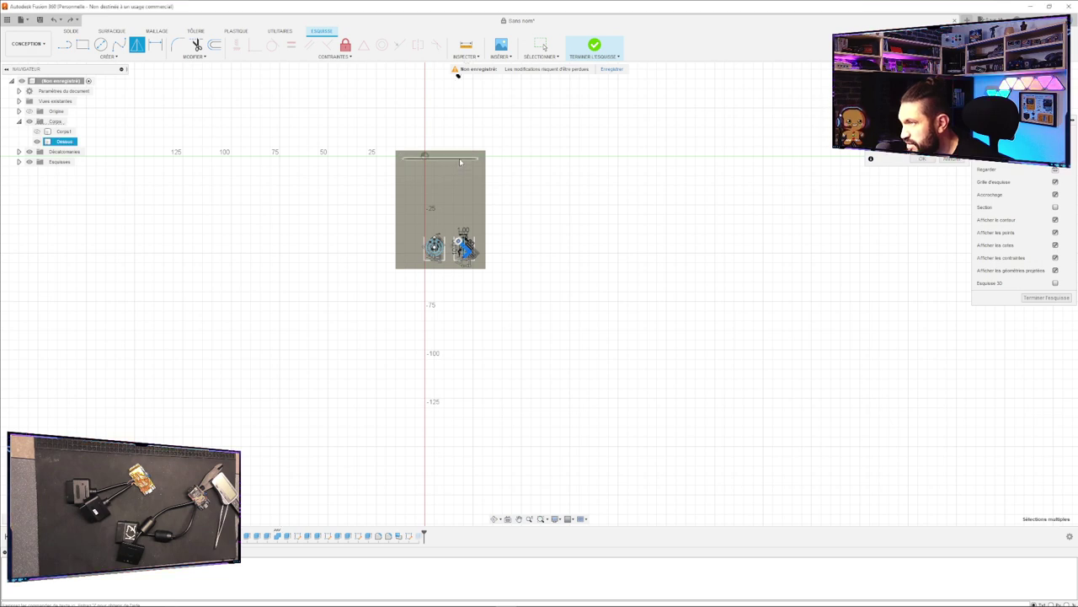
scroll(534, 173, "down", 3)
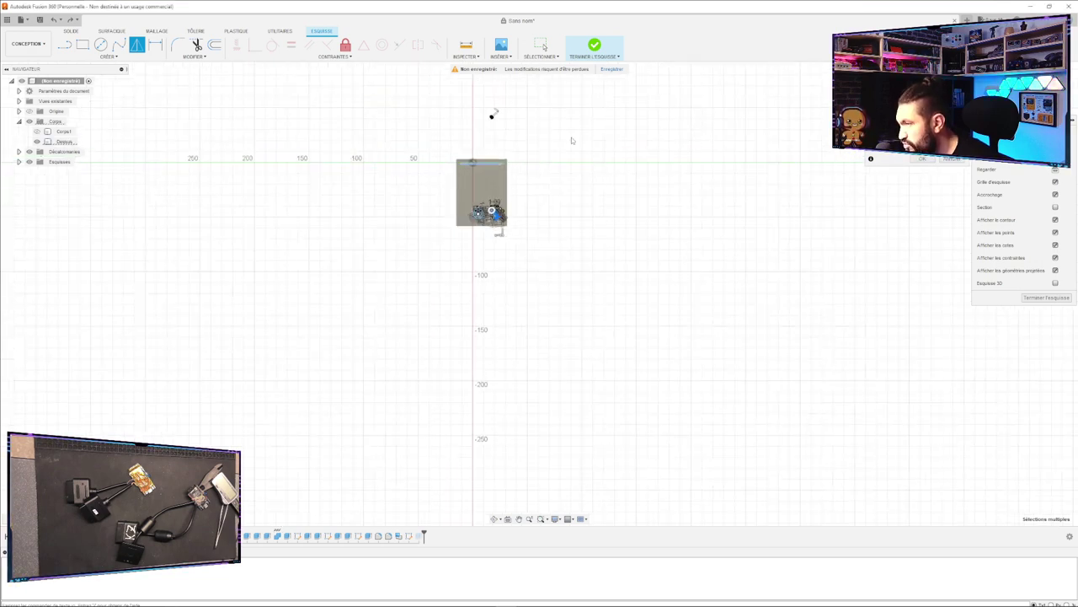
left_click(916, 159)
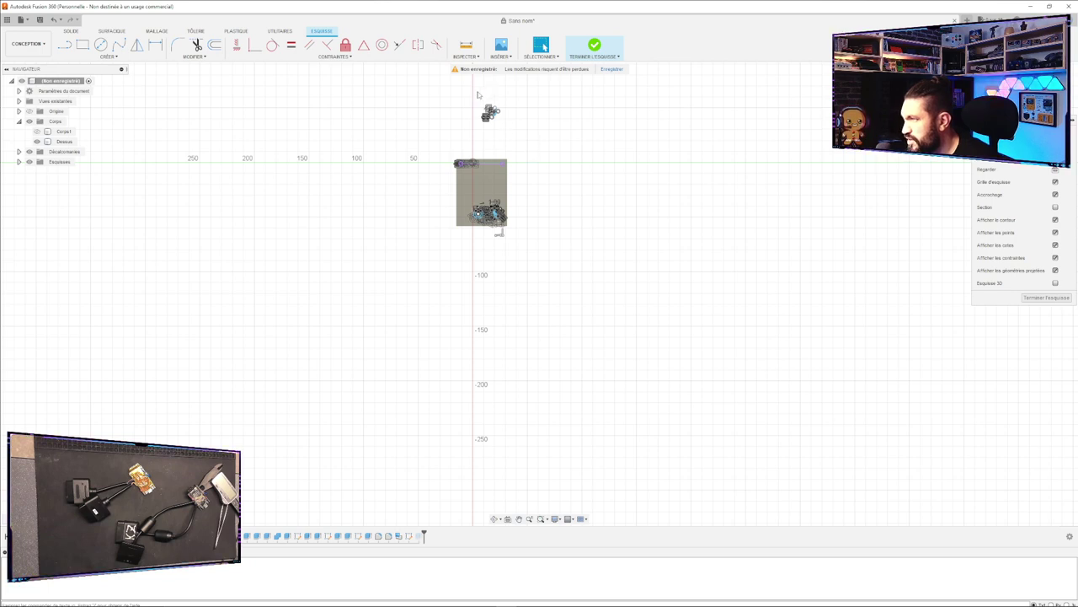
Move the mirrored bars about 91.6 mm straight down onto the Bluetooth symbol so they form its upper half.
left_click_drag(478, 94, 524, 142)
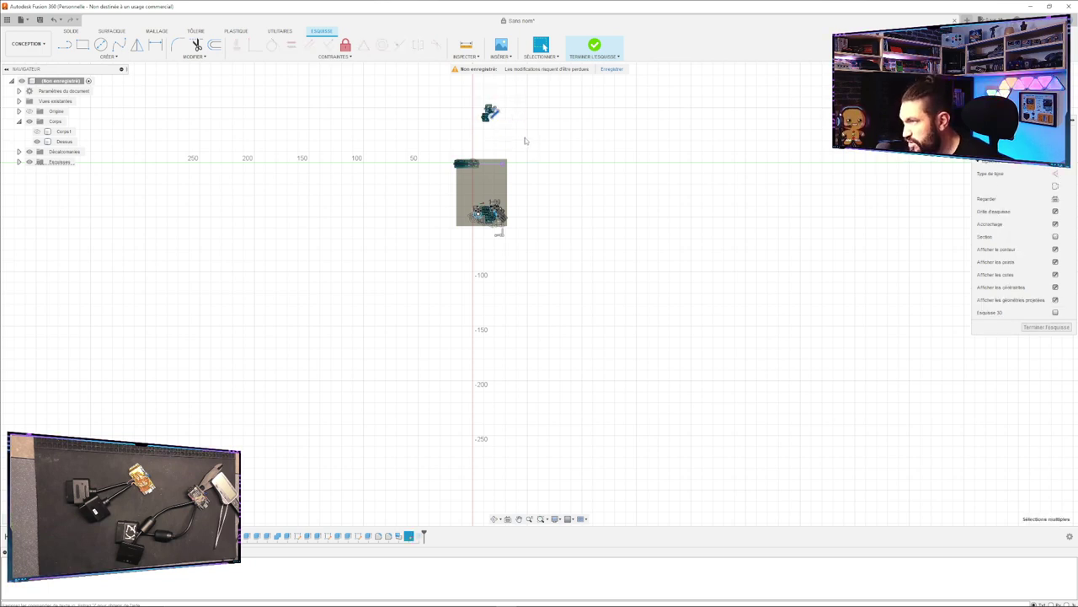
key("m")
left_click_drag(491, 96, 493, 208)
scroll(495, 226, "down", 1)
scroll(488, 207, "up", 8)
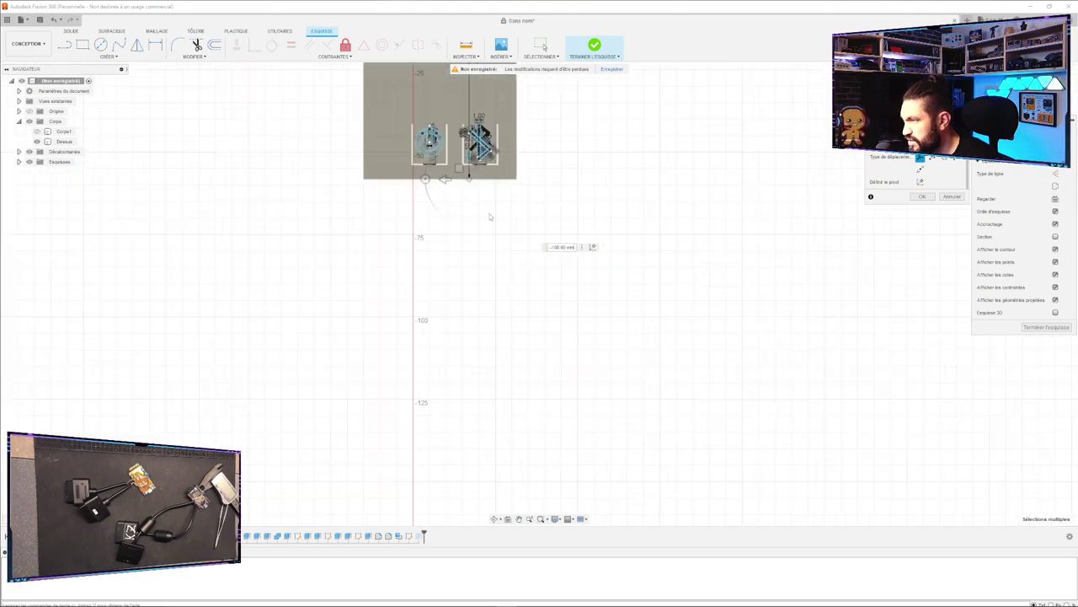
scroll(609, 164, "up", 2)
mouse_move(621, 126)
middle_mouse_down()
mouse_move(580, 282)
mouse_move(551, 303)
middle_mouse_up()
scroll(549, 303, "down", 2)
scroll(480, 269, "up", 2)
scroll(379, 391, "up", 3)
left_click_drag(337, 451, 337, 254)
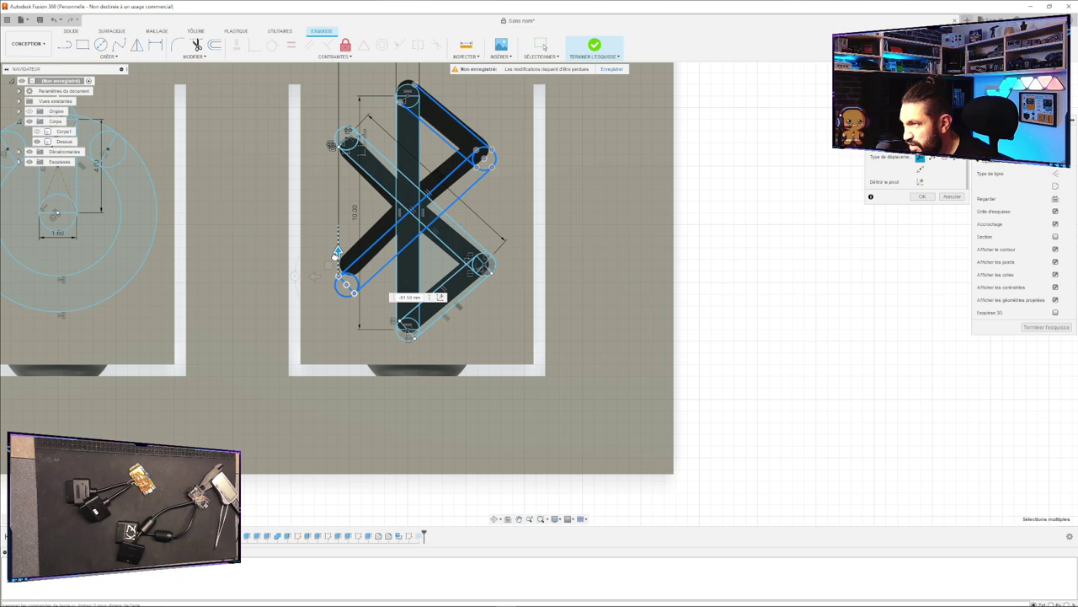
scroll(381, 114, "down", 3)
scroll(380, 122, "up", 6)
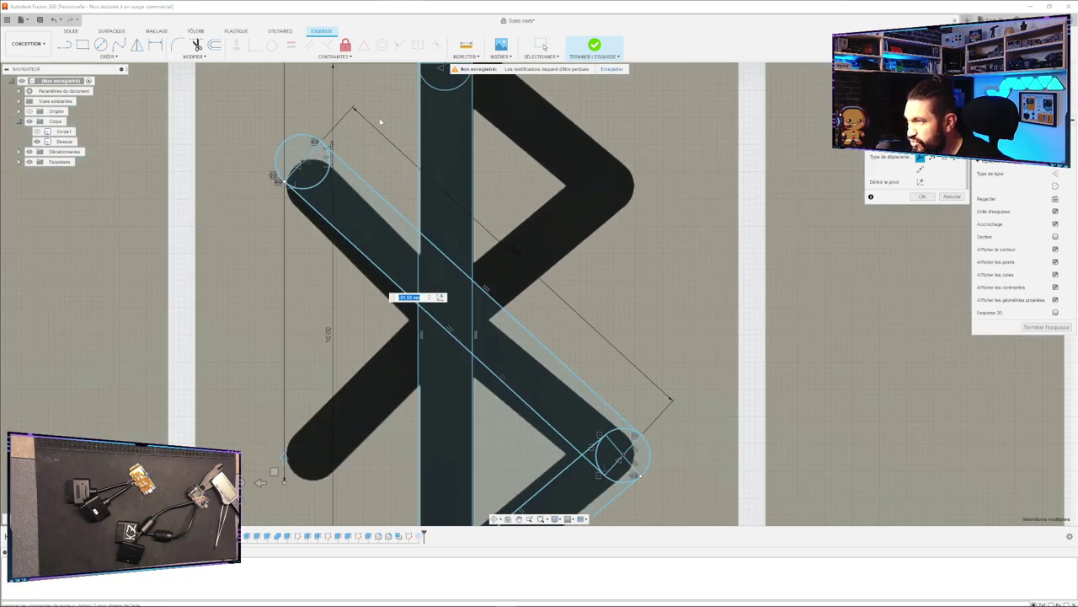
mouse_move(639, 134)
middle_mouse_down()
mouse_move(656, 202)
mouse_move(654, 281)
middle_mouse_up()
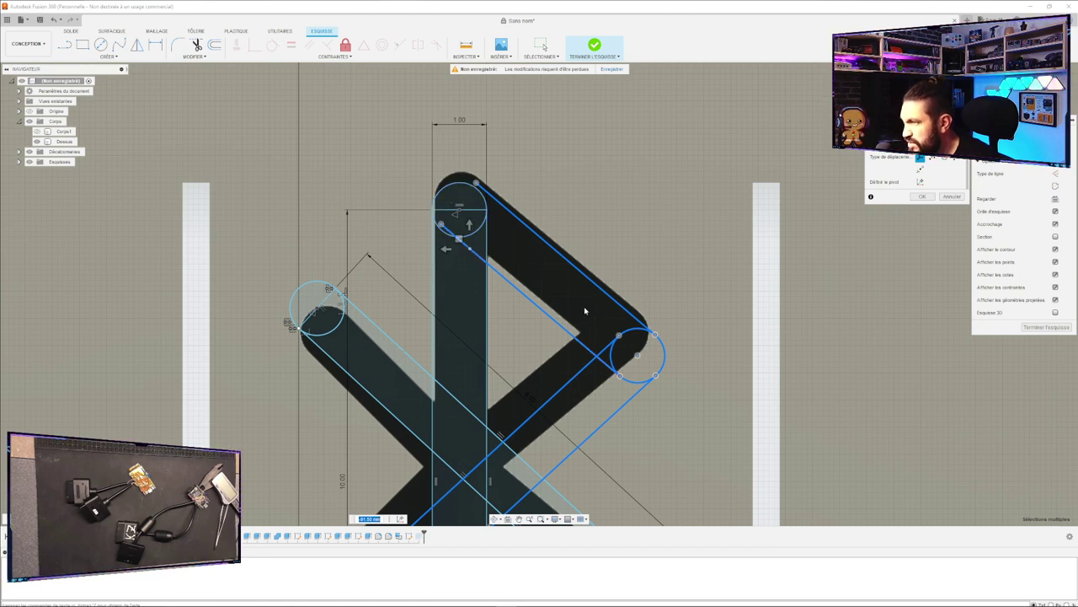
scroll(590, 299, "up", 2)
scroll(590, 300, "down", 5)
scroll(450, 447, "up", 2)
middle_click_drag(390, 428, 372, 357)
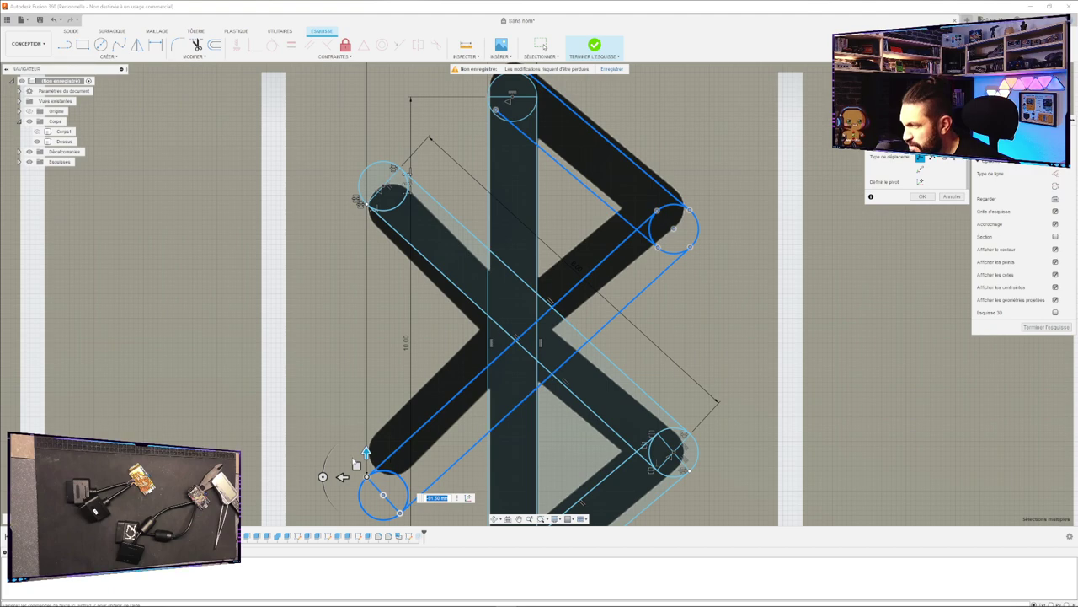
left_click_drag(366, 451, 365, 457)
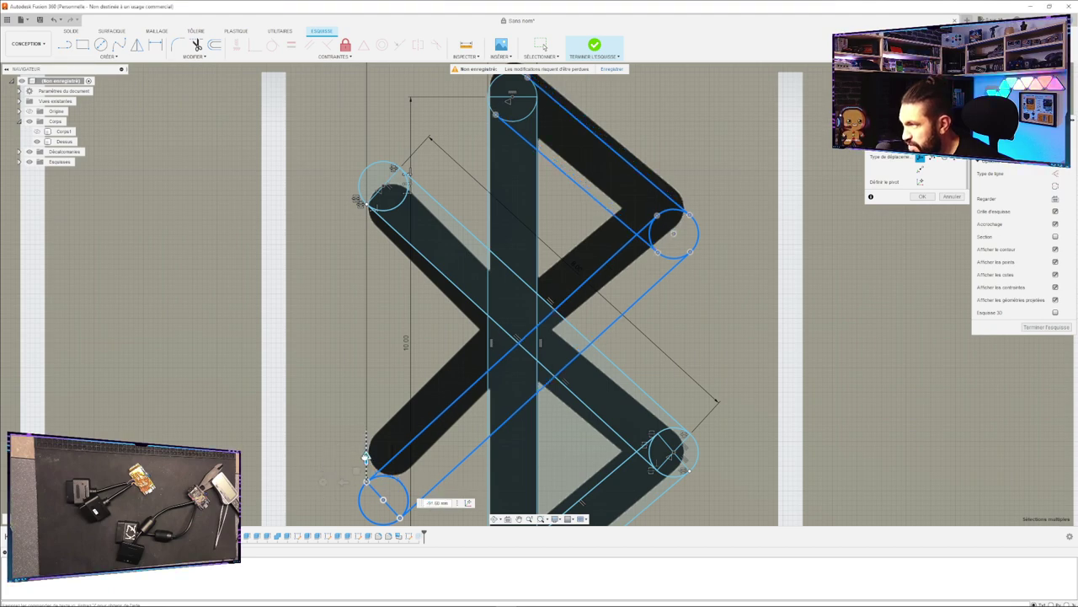
left_click(921, 197)
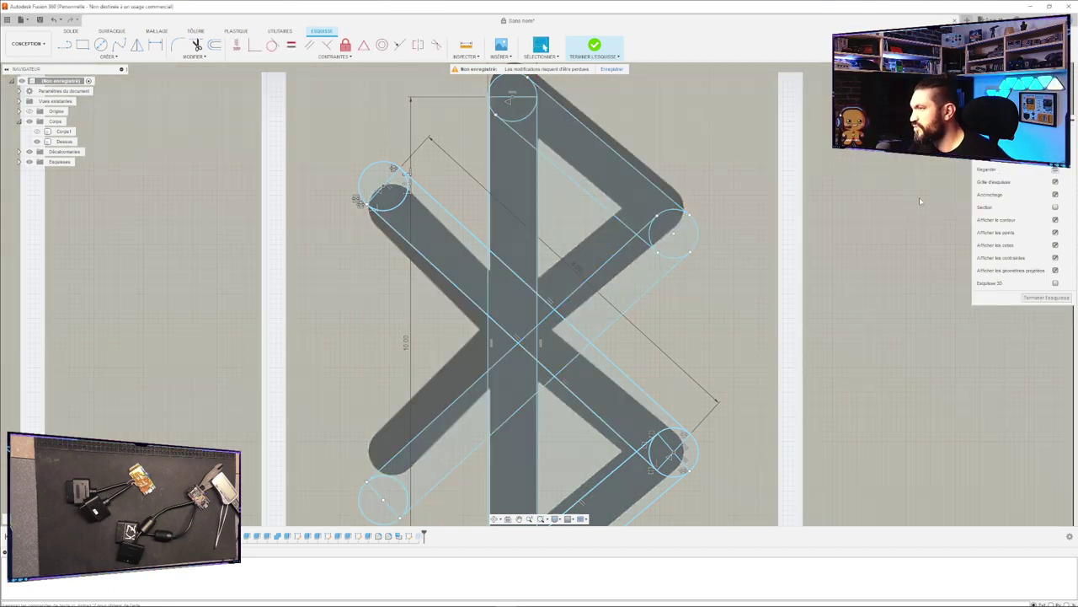
Delete the leftover sketch elements above the cover.
scroll(614, 368, "down", 10)
mouse_move(707, 151)
middle_mouse_down()
mouse_move(750, 410)
mouse_move(744, 465)
middle_mouse_up()
left_click_drag(615, 134, 693, 288)
key("Delete")
scroll(694, 293, "up", 5)
scroll(692, 325, "down", 5)
scroll(692, 325, "down", 5)
middle_click_drag(730, 403, 616, 178)
scroll(557, 299, "down", 3)
scroll(556, 300, "up", 4)
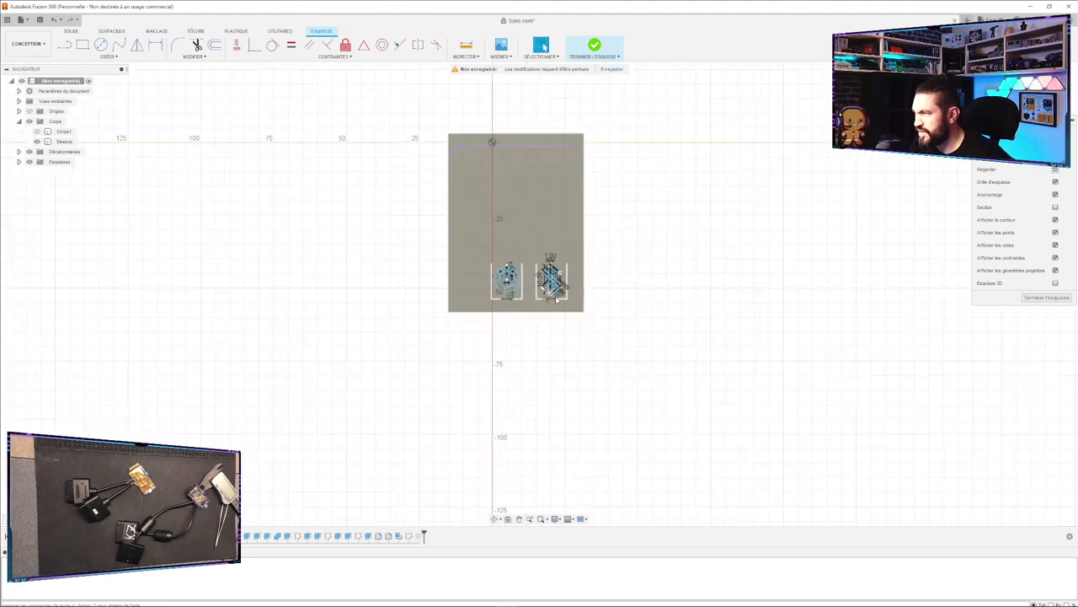
scroll(556, 300, "up", 10)
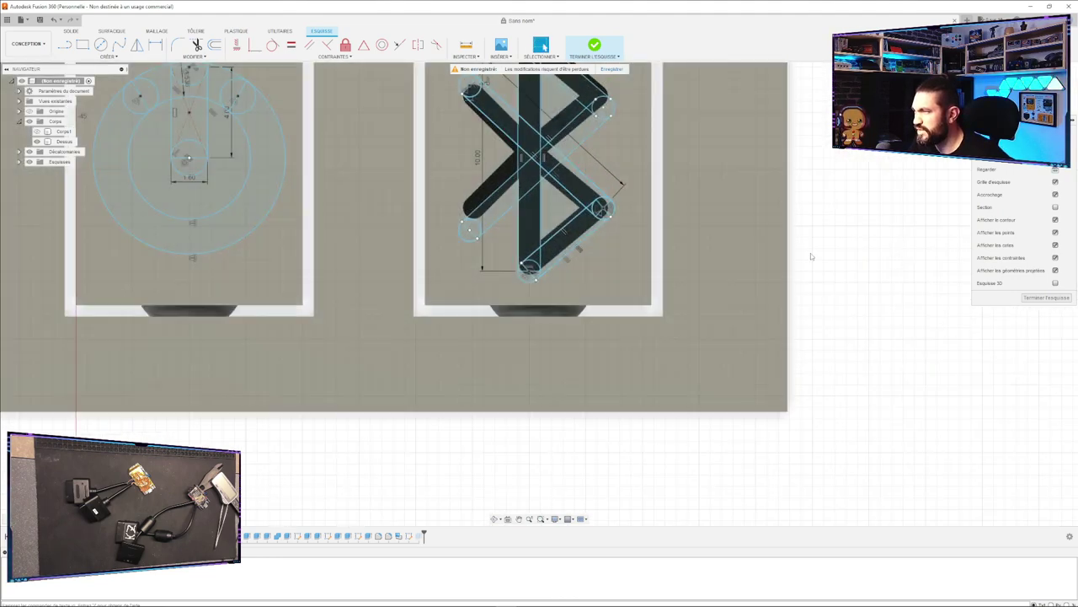
middle_click_drag(810, 252, 809, 336)
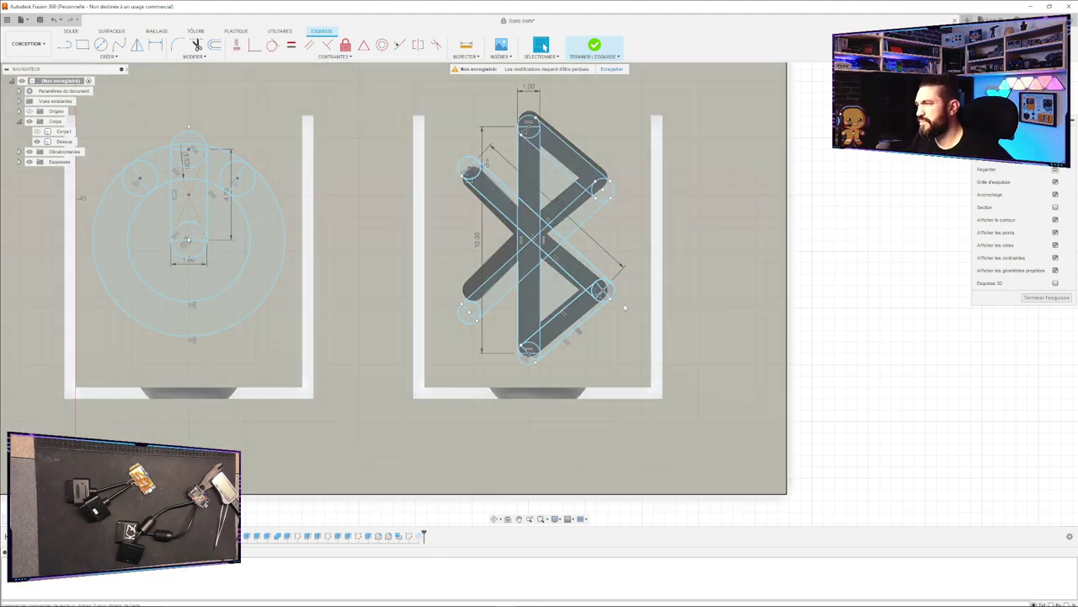
Finish the sketch and delete the Bluetooth reference decal from the button.
left_click(502, 194)
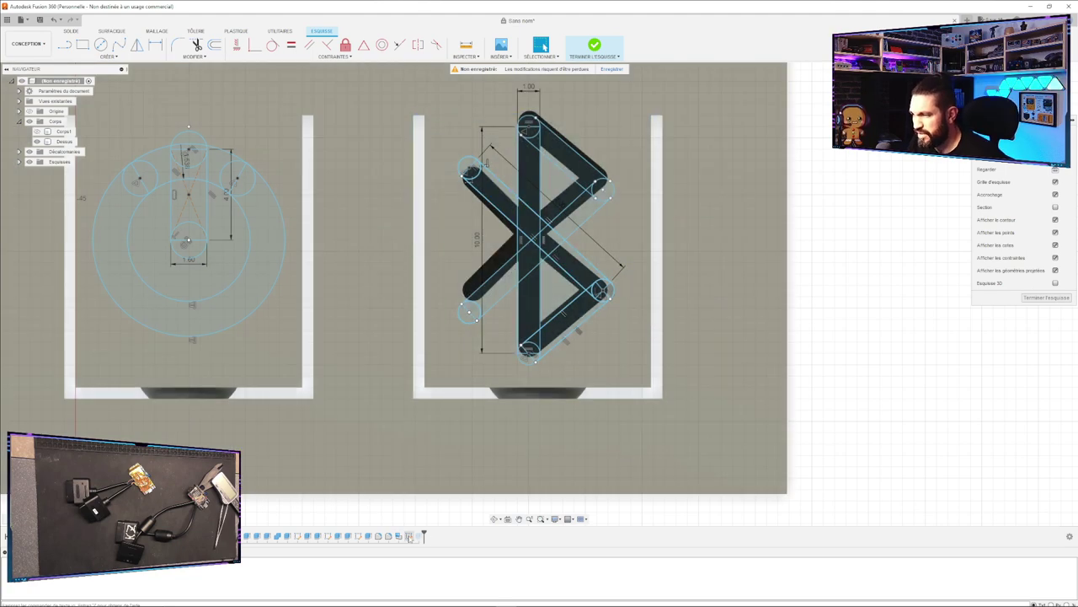
left_click(399, 536)
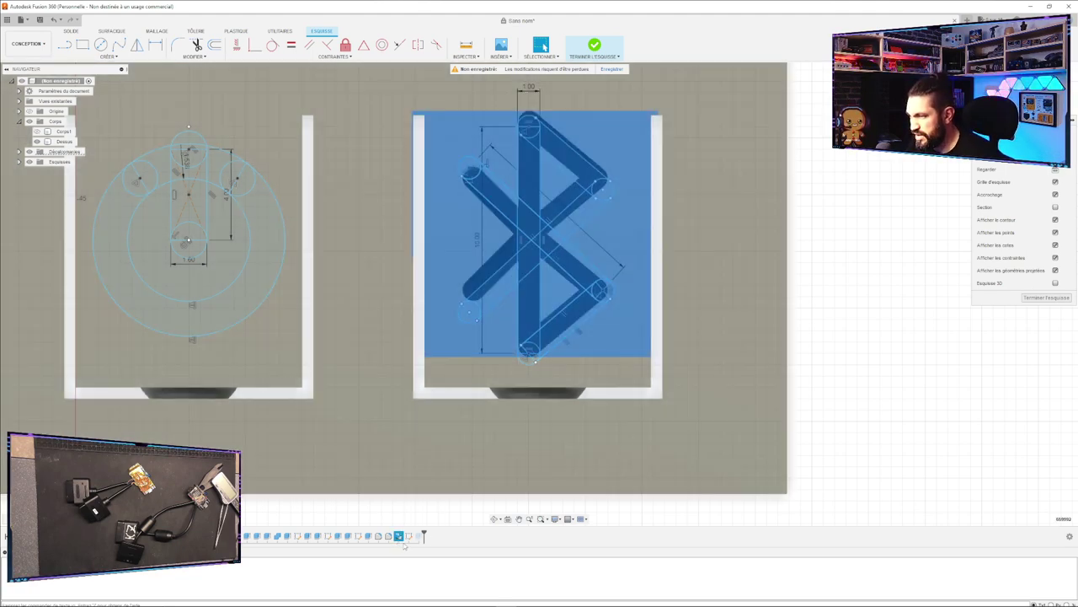
left_click(400, 537)
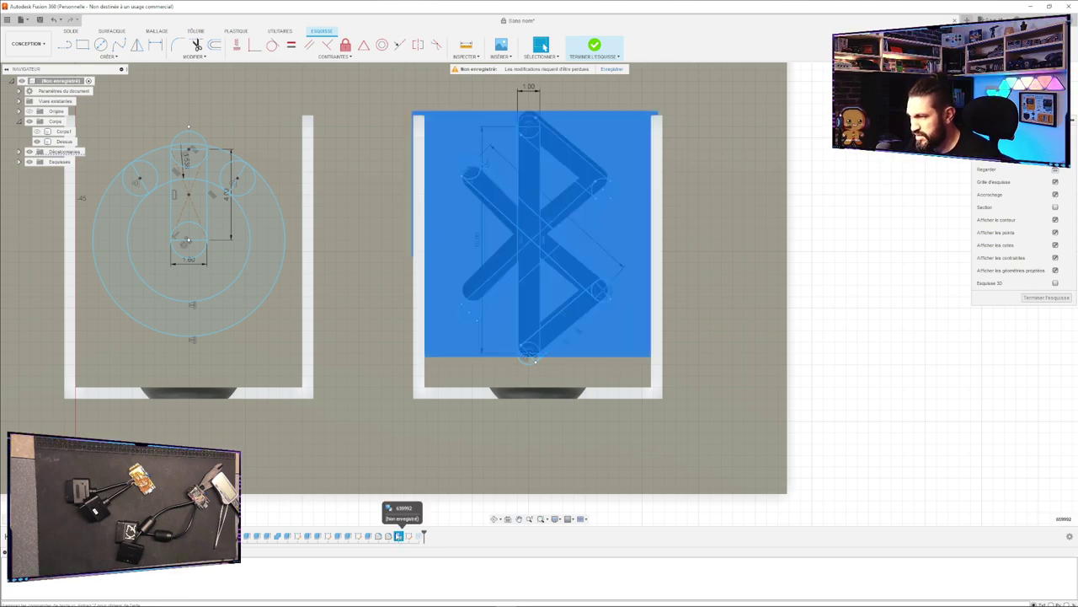
left_click(1043, 299)
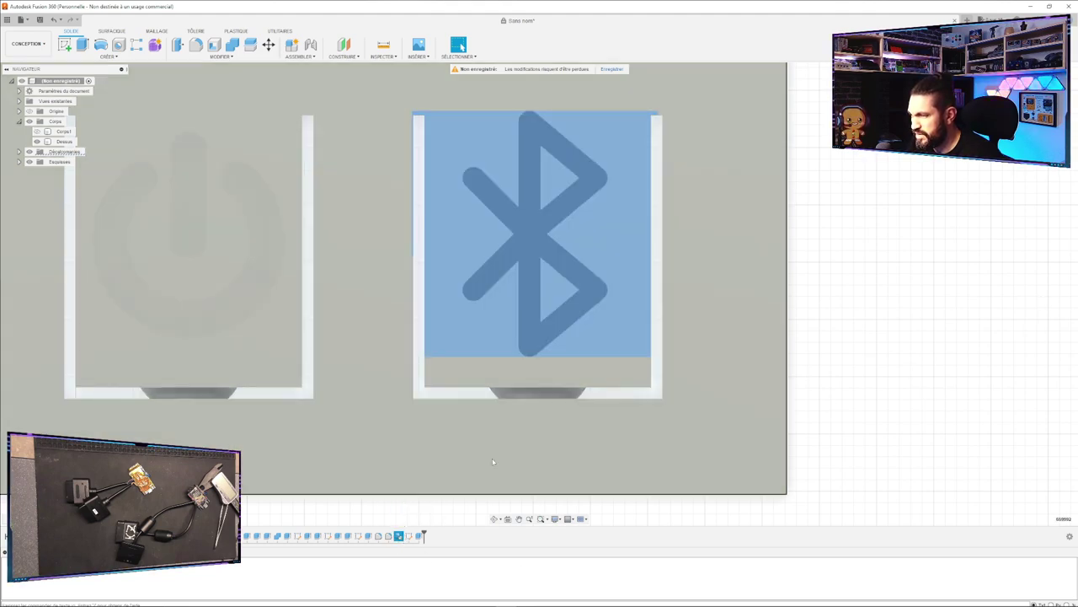
left_click_drag(423, 536, 413, 536)
left_click(400, 537)
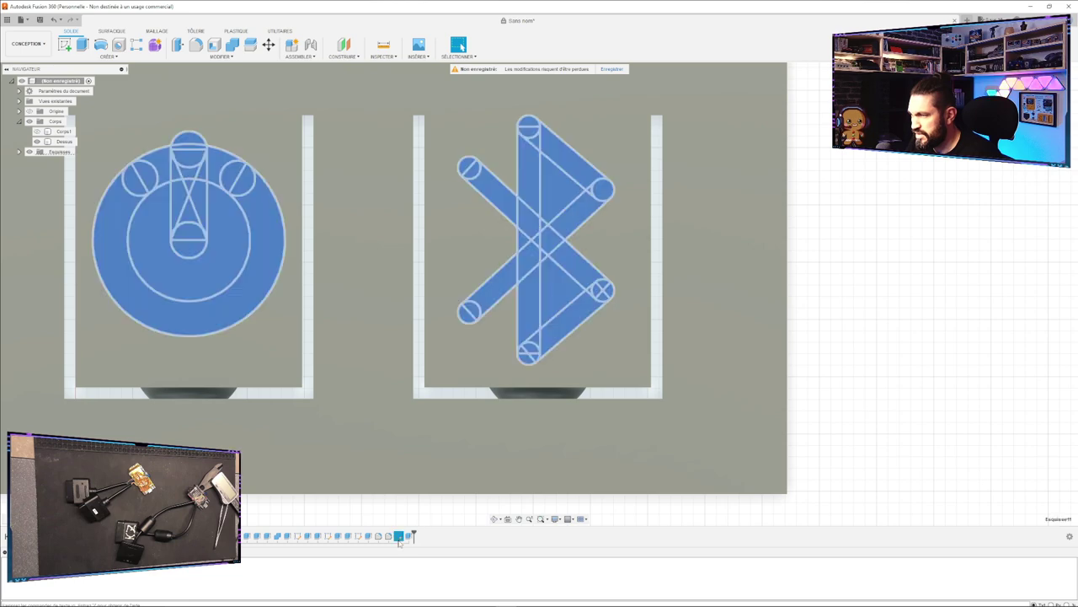
double_click(399, 536)
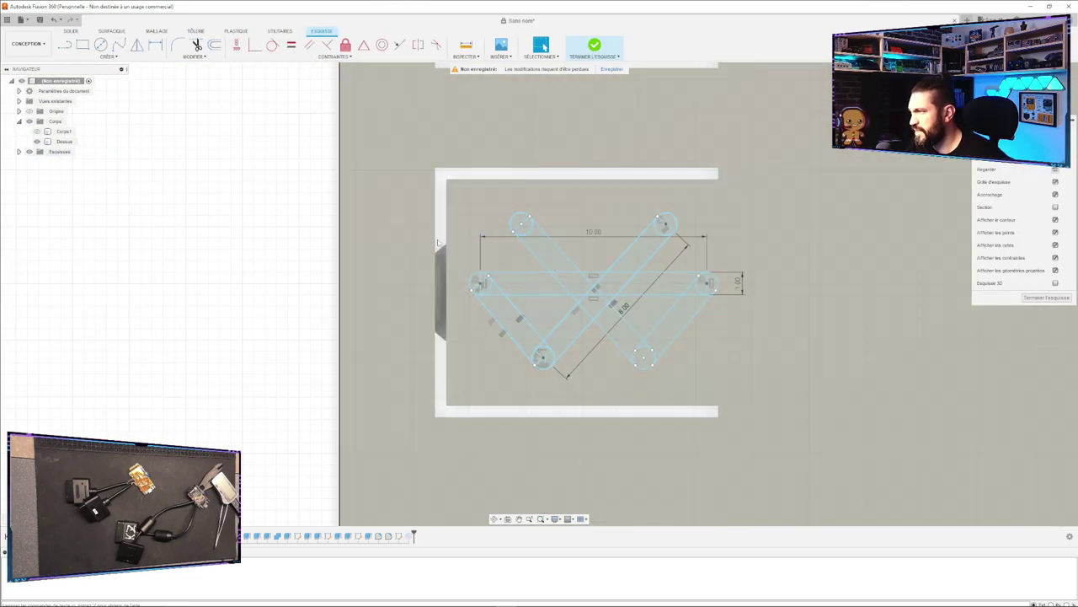
mouse_move(330, 229)
middle_mouse_down()
mouse_move(257, 348)
mouse_move(296, 298)
middle_mouse_up()
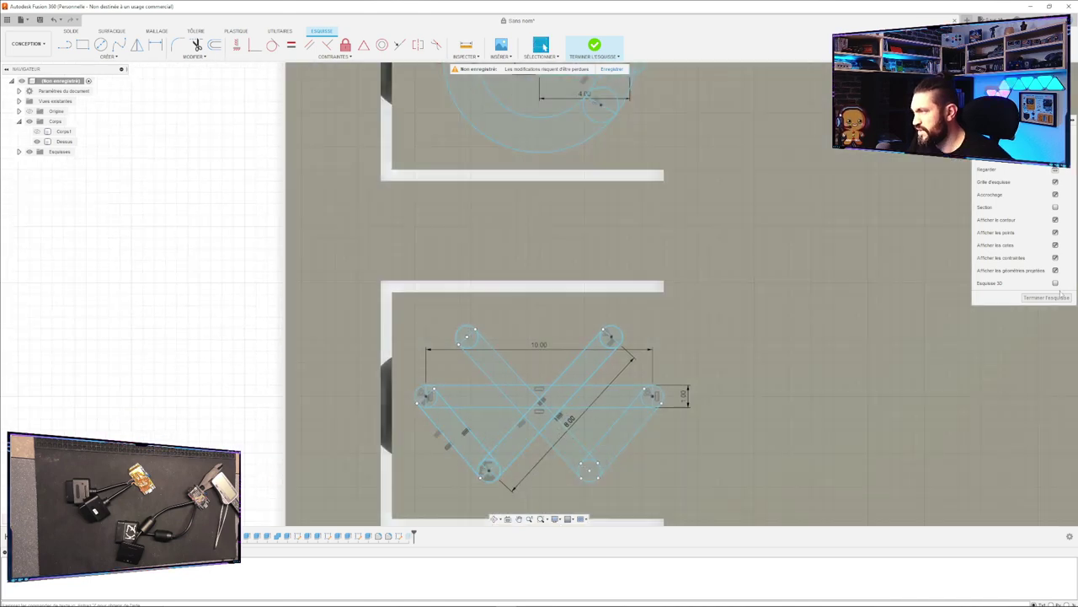
left_click(1037, 299)
double_click(409, 538)
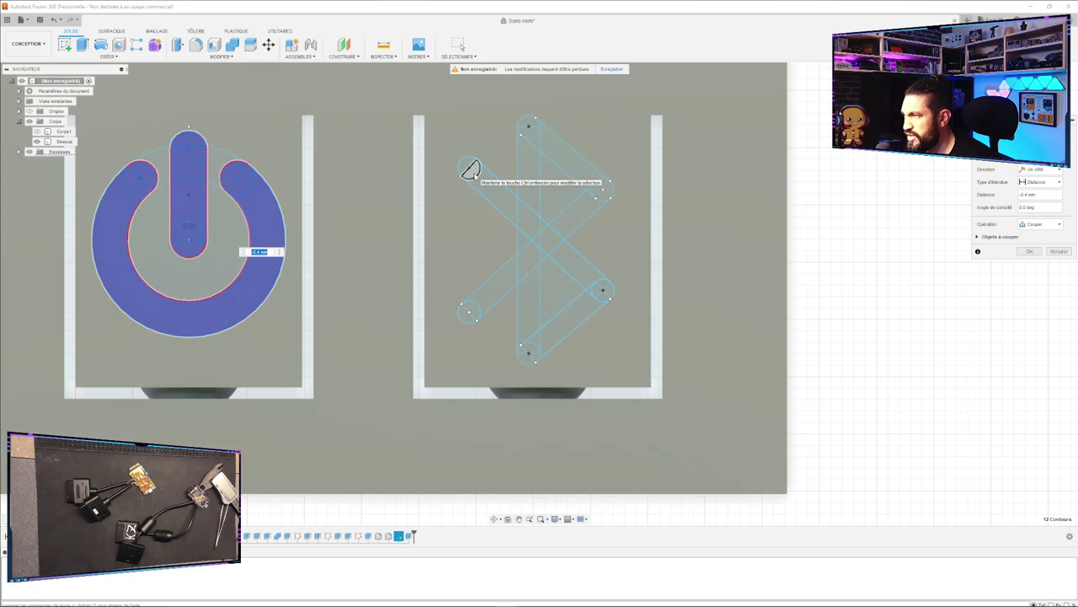
left_click(469, 170)
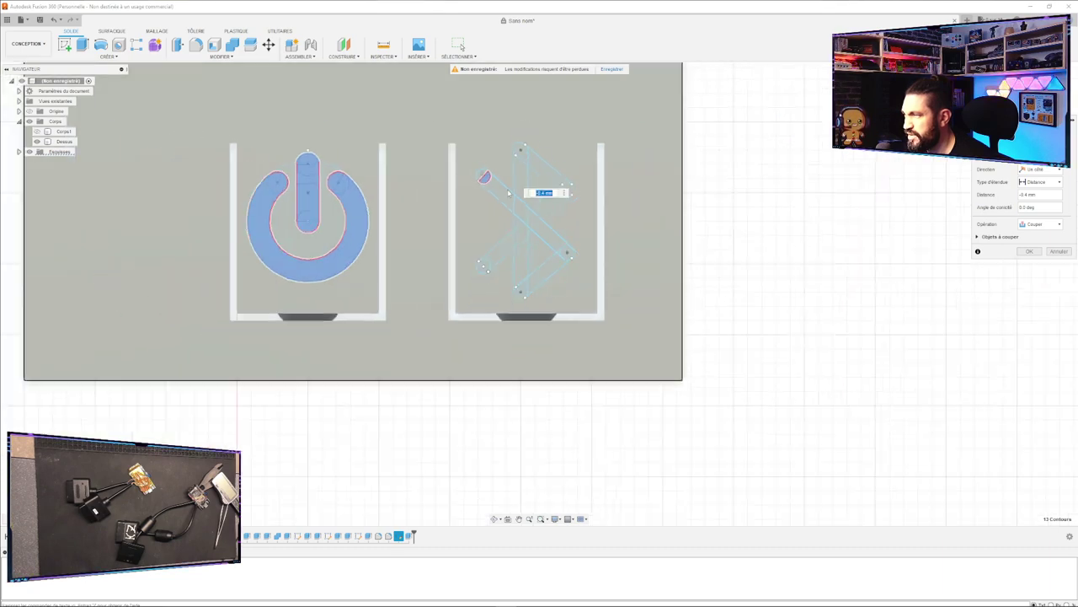
scroll(485, 177, "up", 4)
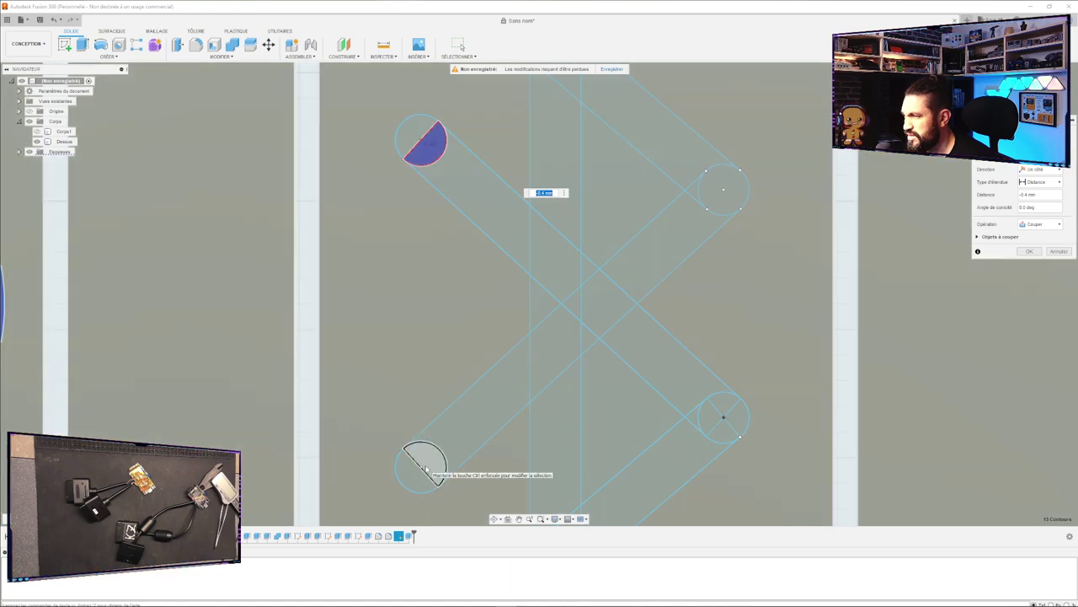
left_click(427, 469)
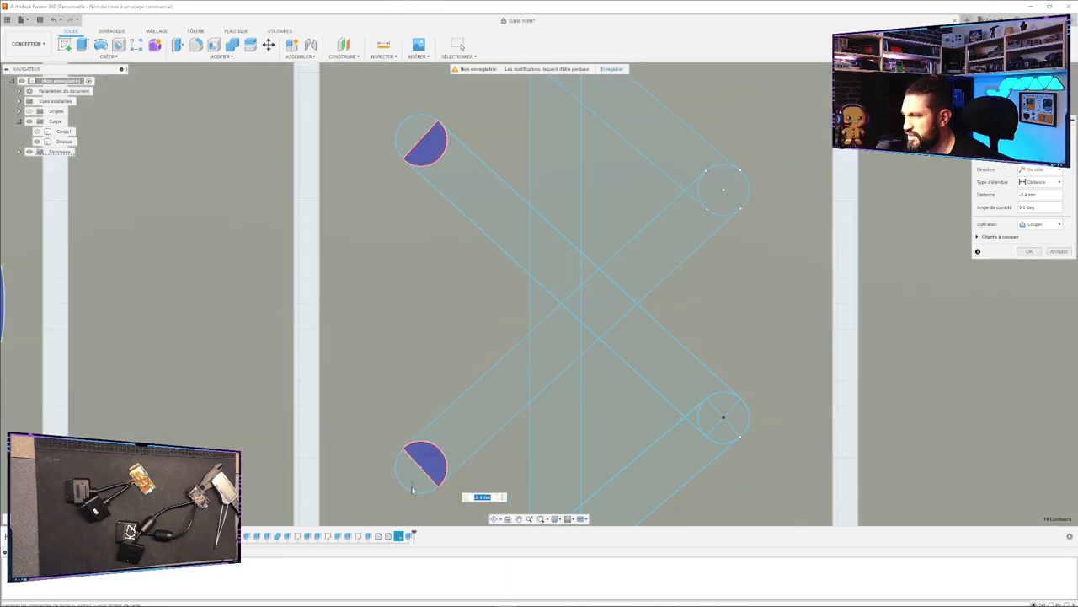
left_click(411, 485)
left_click(412, 474)
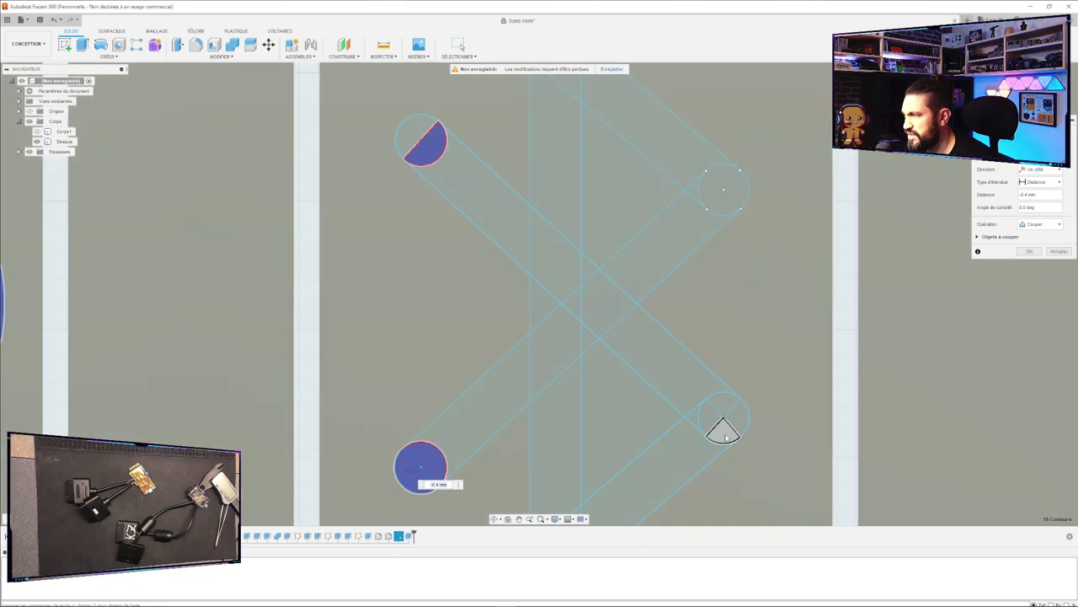
left_click(720, 434)
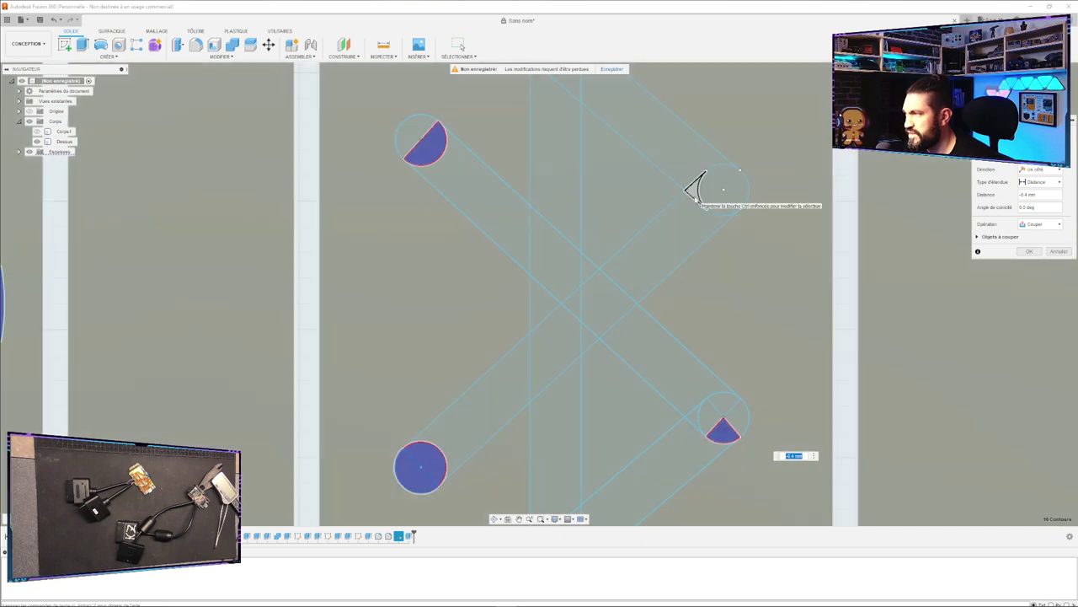
left_click(694, 193)
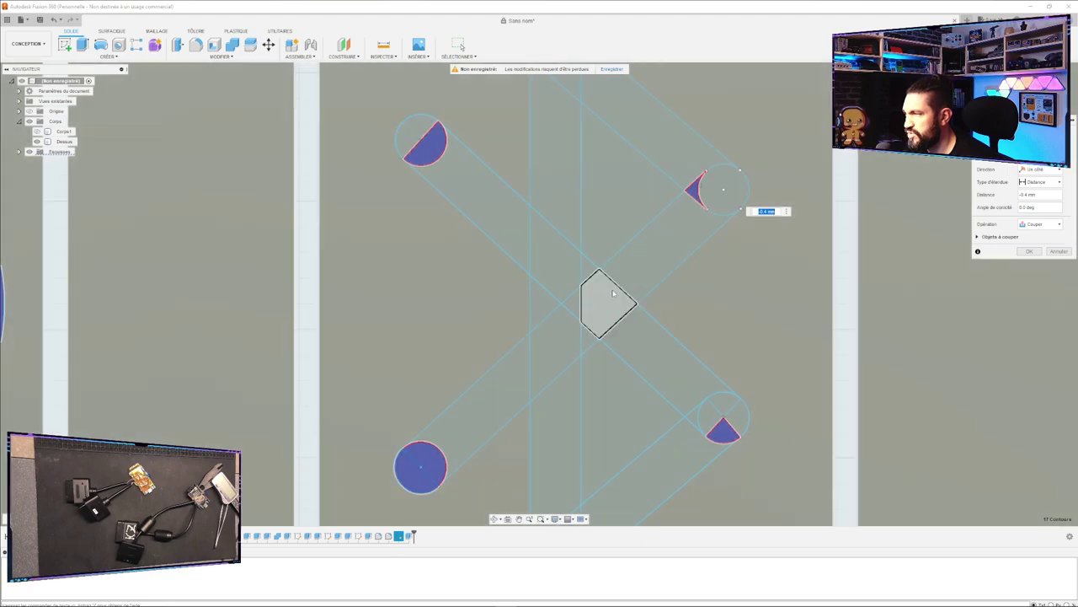
left_click(612, 294)
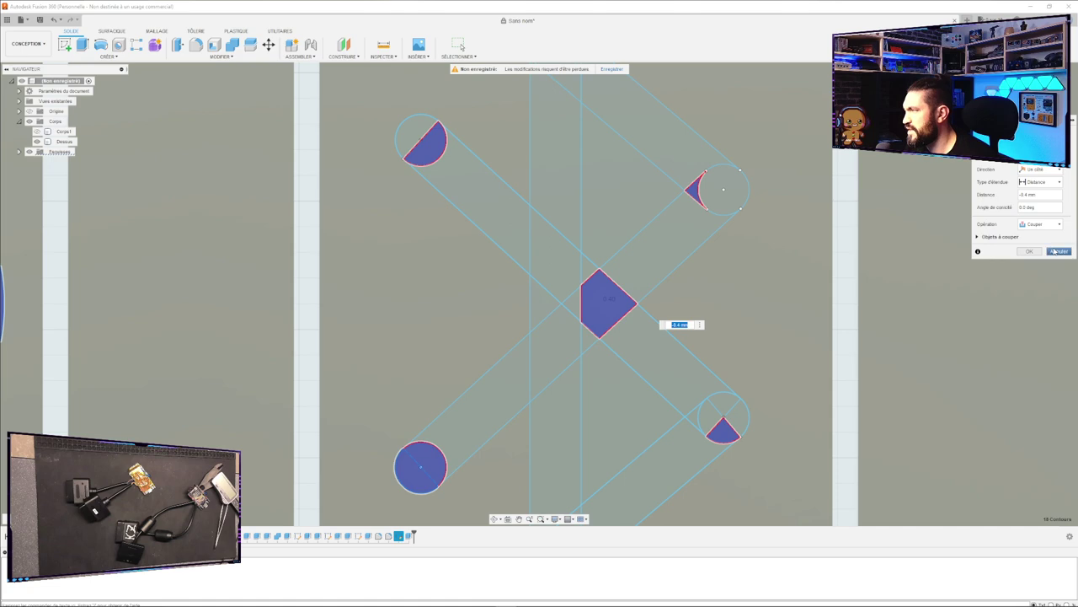
left_click(1054, 251)
key("m")
left_click(513, 410)
key("Escape")
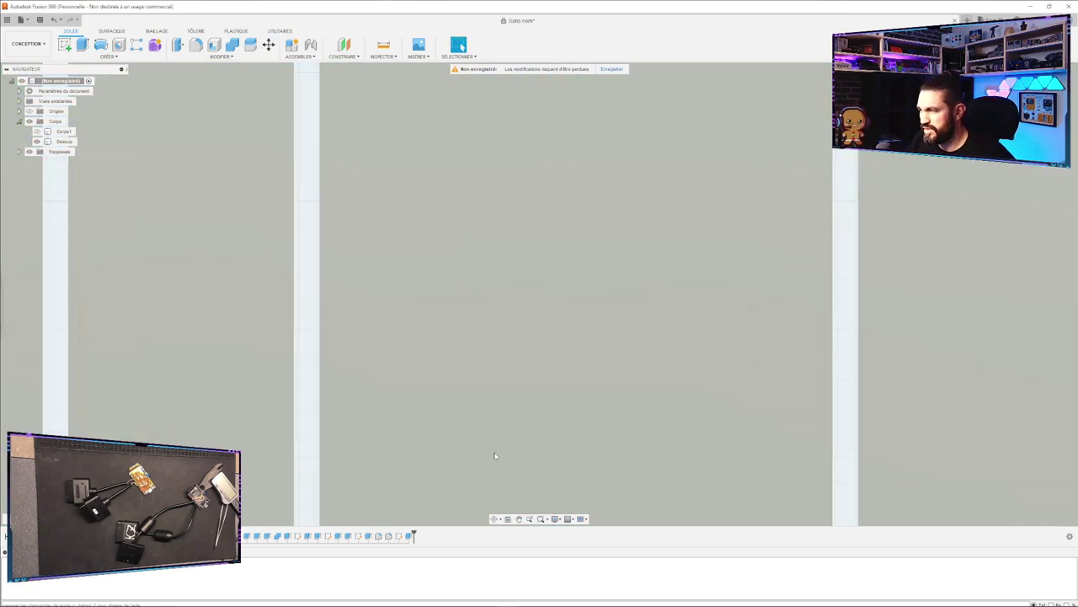
Reopen the symbols' sketch, check the Bluetooth outline and its position on the cover, and finish the sketch.
double_click(398, 536)
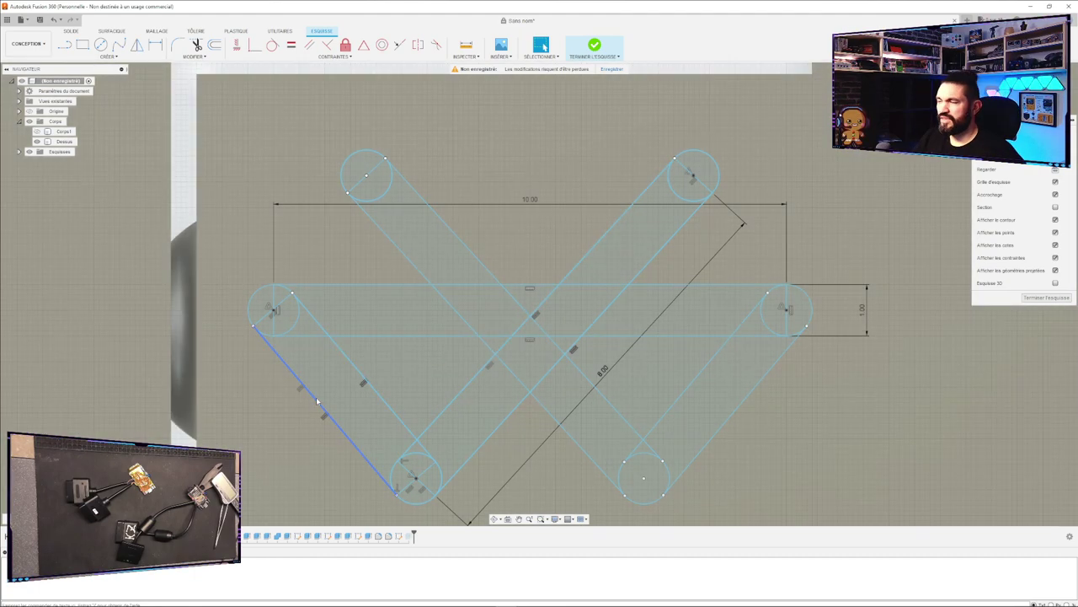
scroll(331, 393, "up", 5)
scroll(331, 393, "down", 5)
left_click(539, 335)
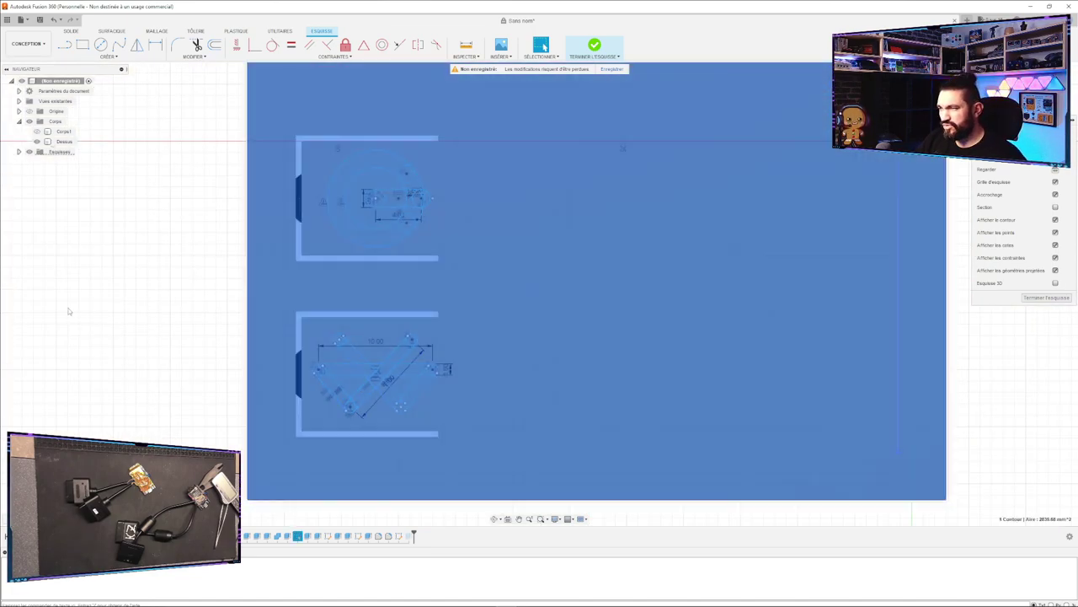
middle_click_drag(70, 311, 228, 318, "shift")
middle_click_drag(313, 200, 193, 292, "shift")
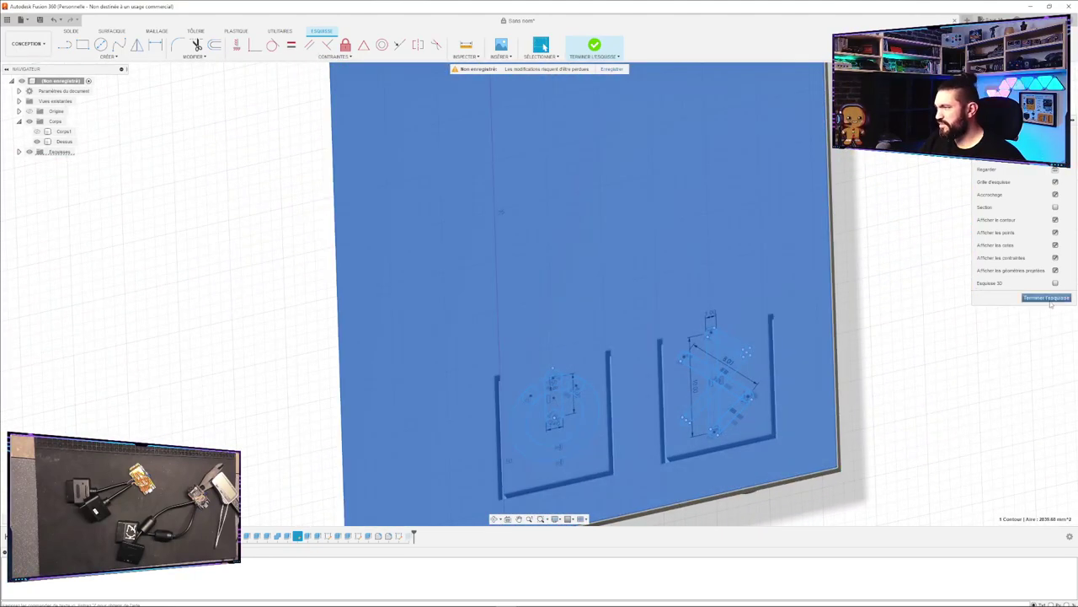
left_click(1048, 300)
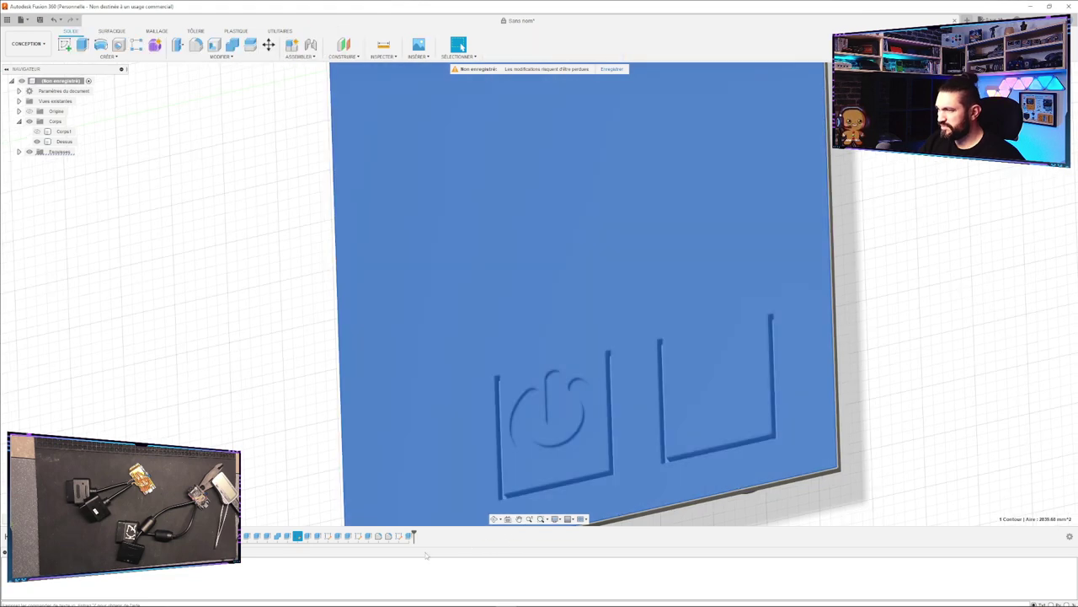
Edit the power symbol's cut to include the Bluetooth symbol's lower slanted bar, its bottom end circle and the adjoining vertical bar section.
double_click(410, 536)
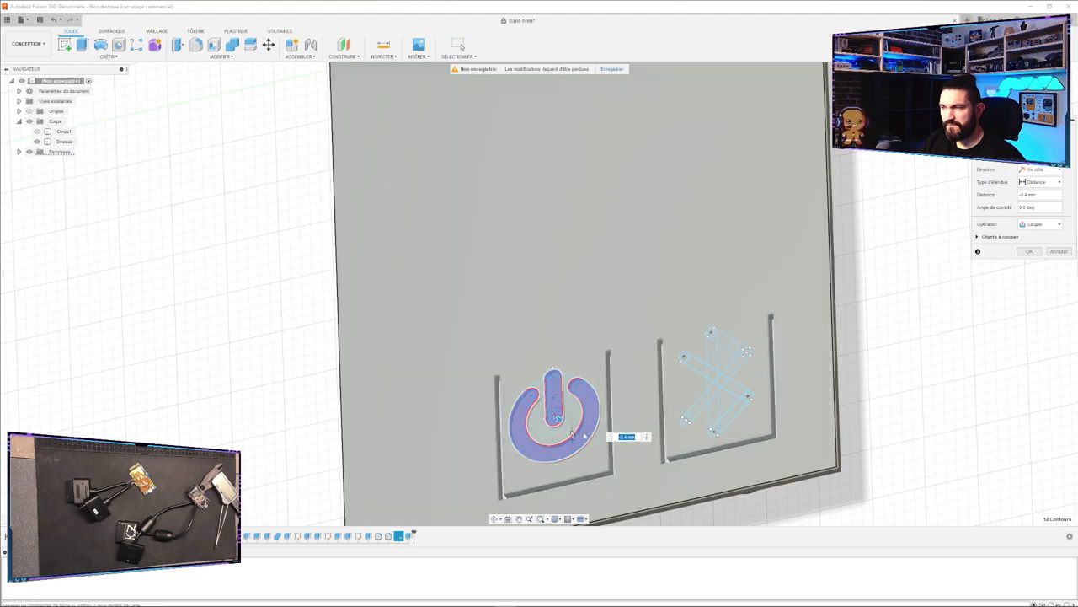
scroll(731, 415, "down", 2)
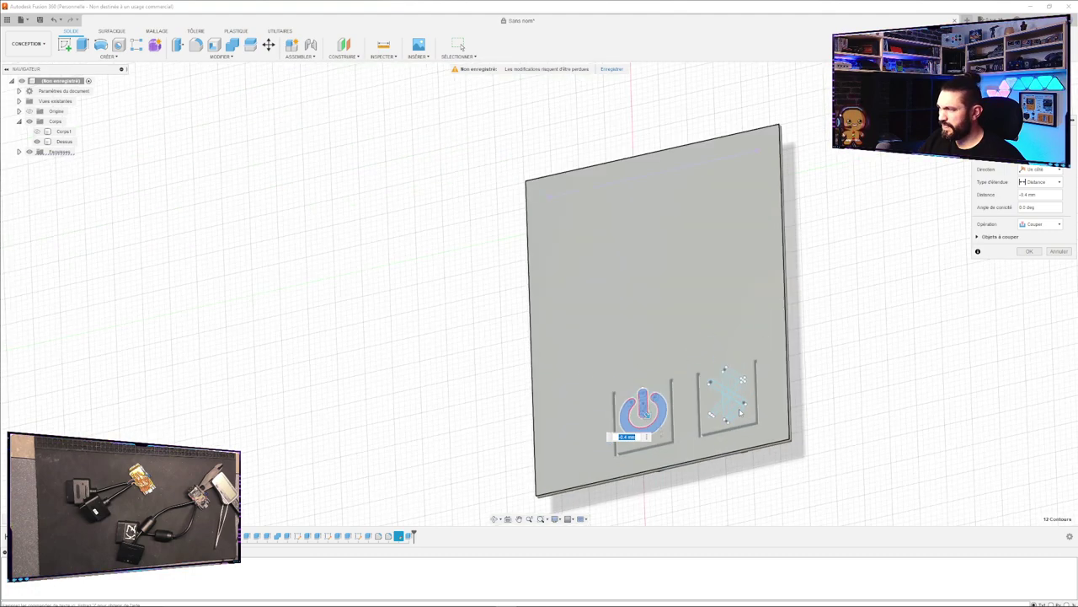
scroll(716, 438, "up", 6)
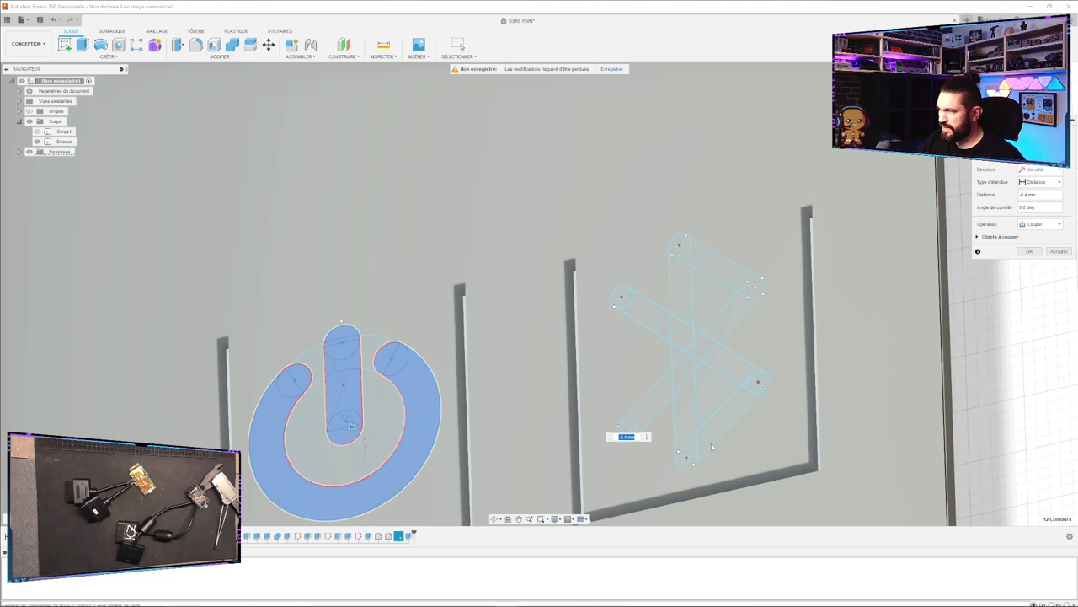
left_click(712, 447)
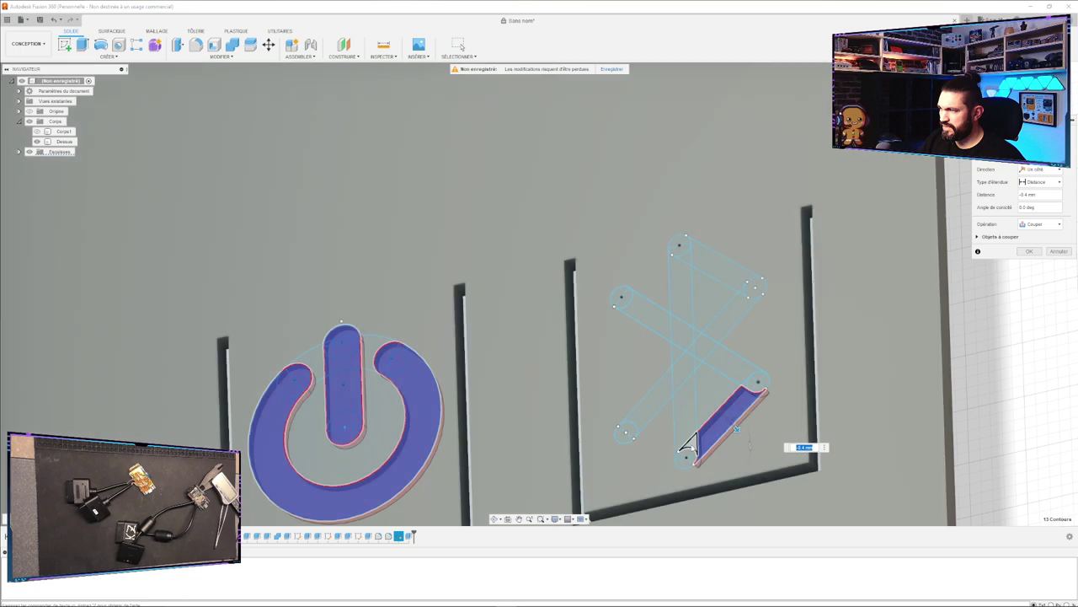
left_click(684, 457)
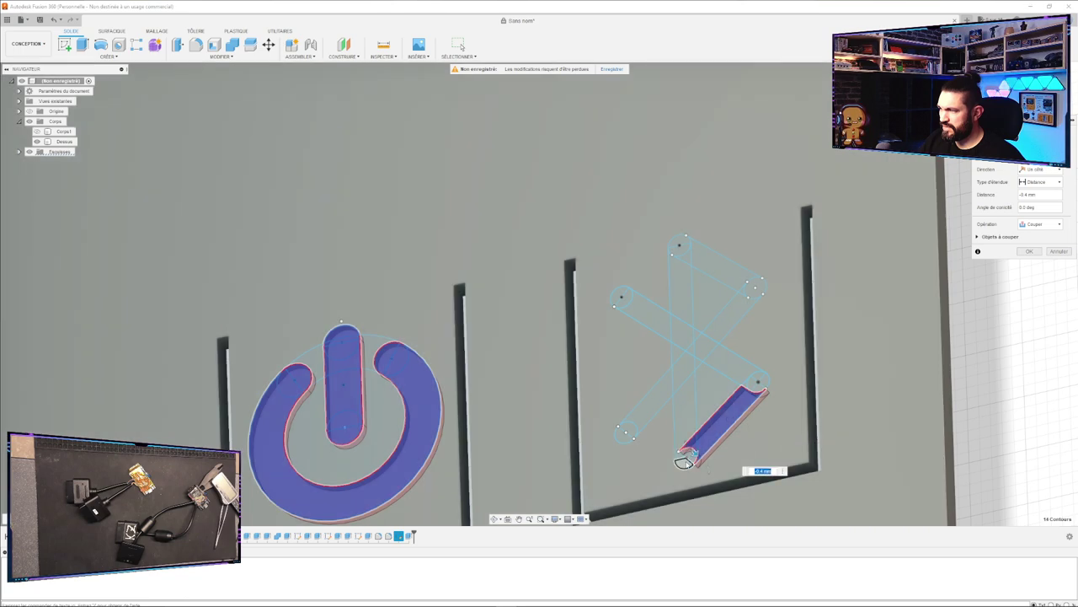
left_click(685, 460)
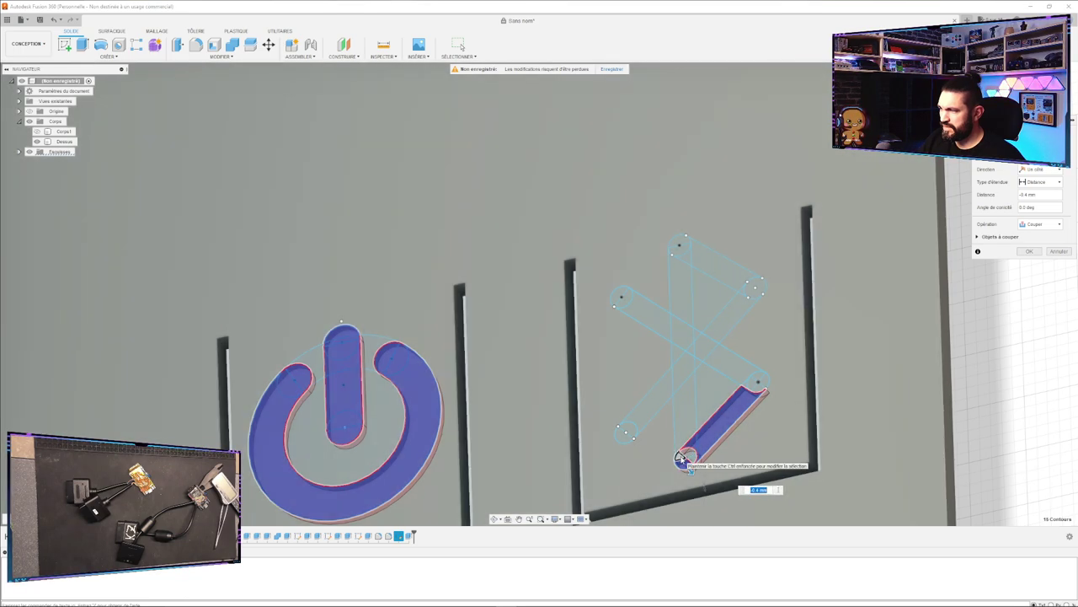
scroll(687, 457, "up", 5)
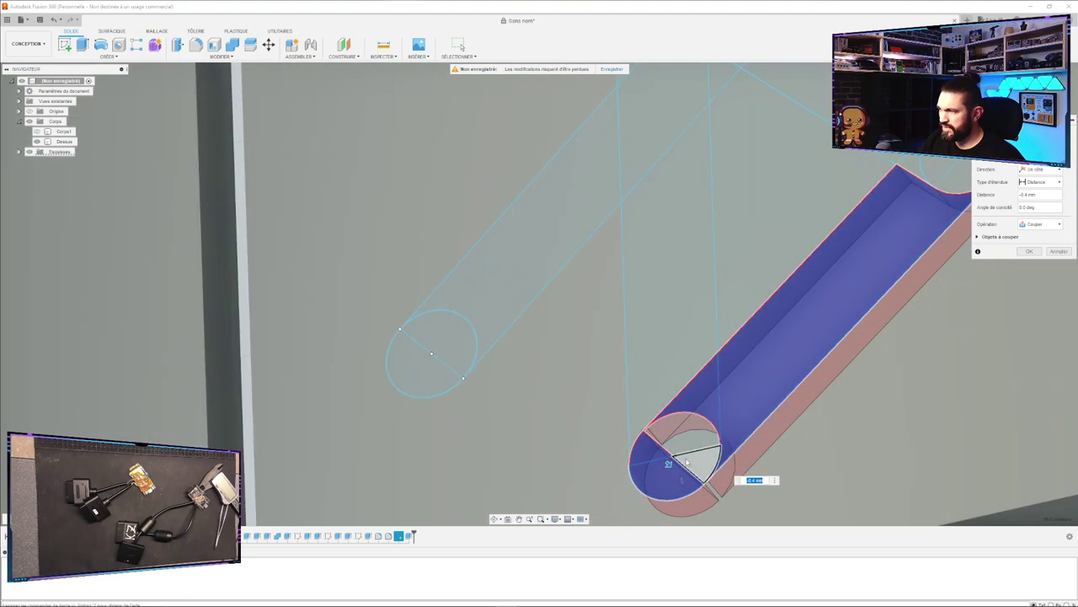
left_click(688, 461)
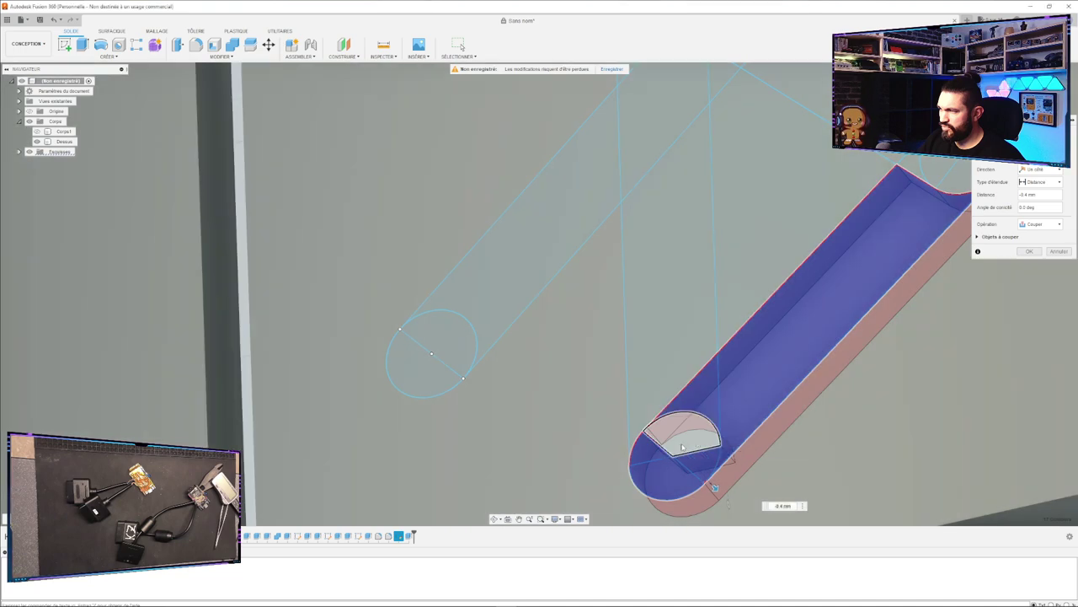
left_click(683, 445)
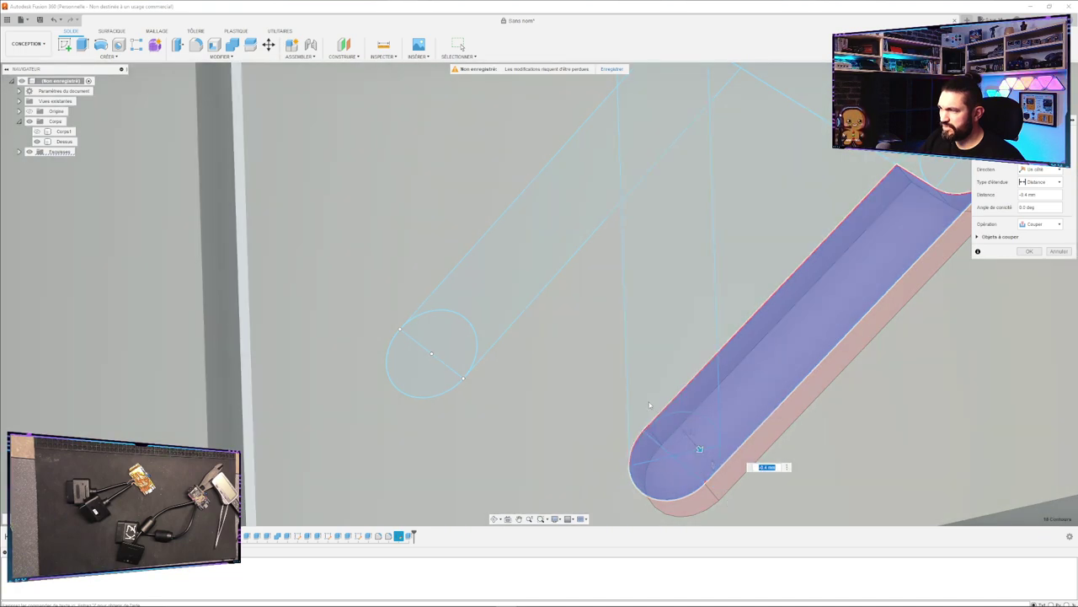
left_click(650, 405)
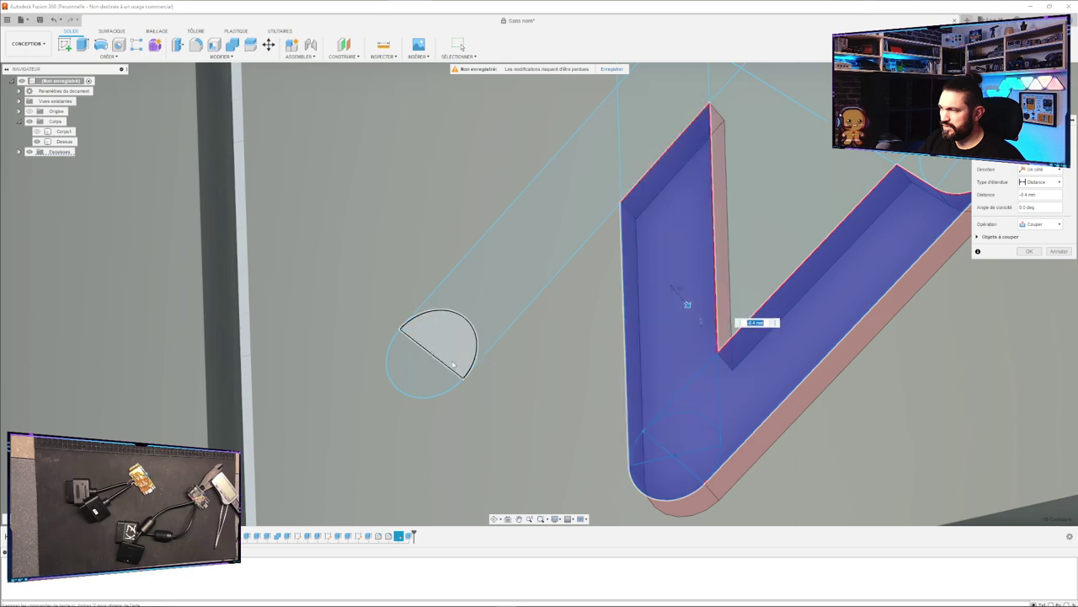
Add all remaining regions of the Bluetooth symbol to the cut, leaving the surrounding cover face out of the selection.
scroll(441, 375, "down", 5)
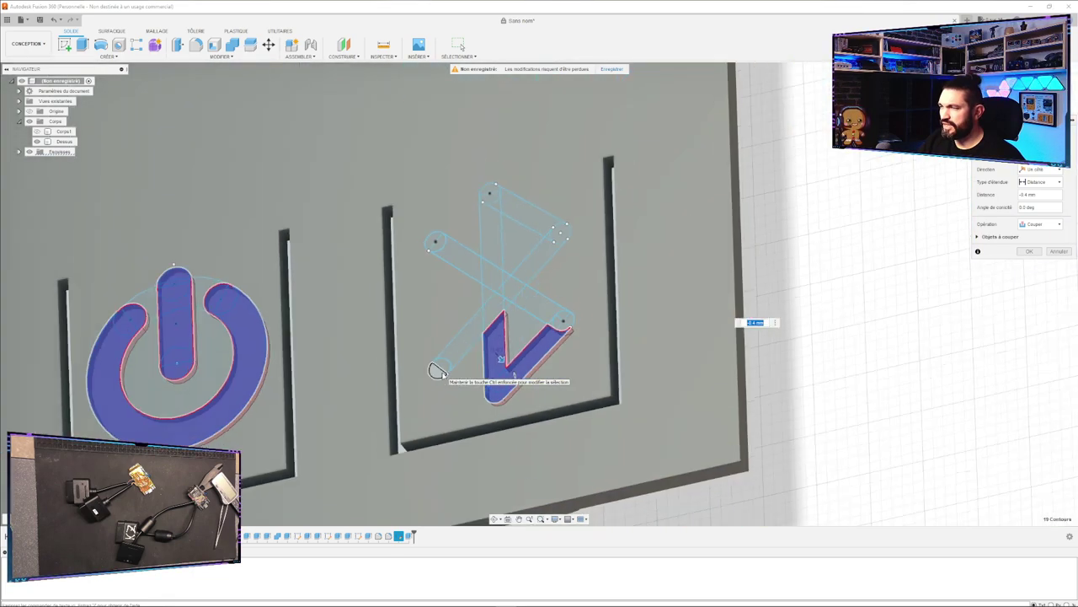
scroll(436, 372, "down", 4)
mouse_move(203, 295)
left_mouse_down()
mouse_move(335, 318)
mouse_move(643, 449)
left_mouse_up()
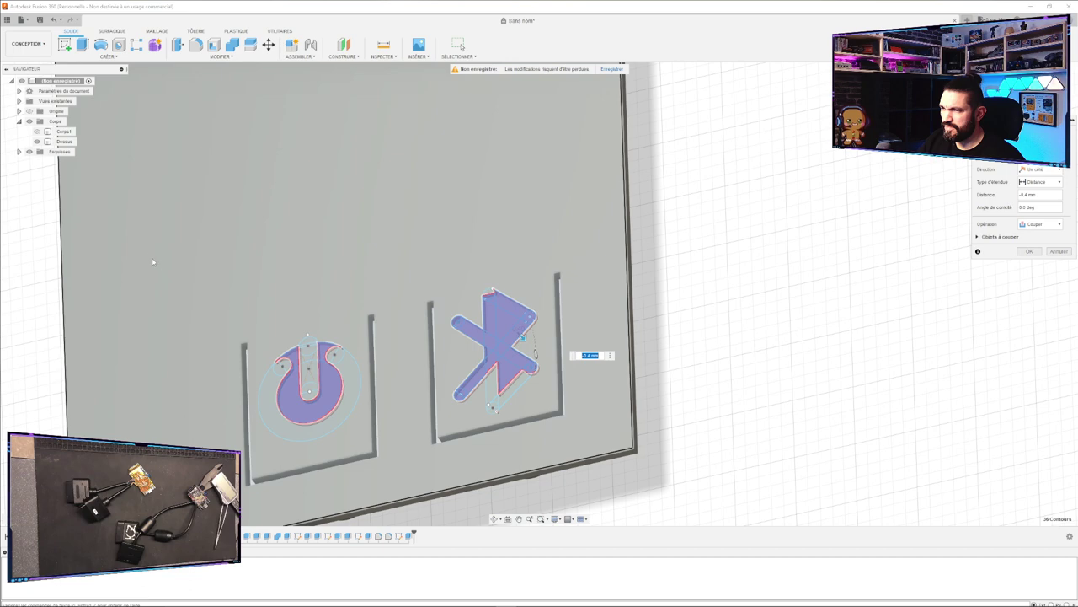
left_click_drag(151, 244, 514, 431)
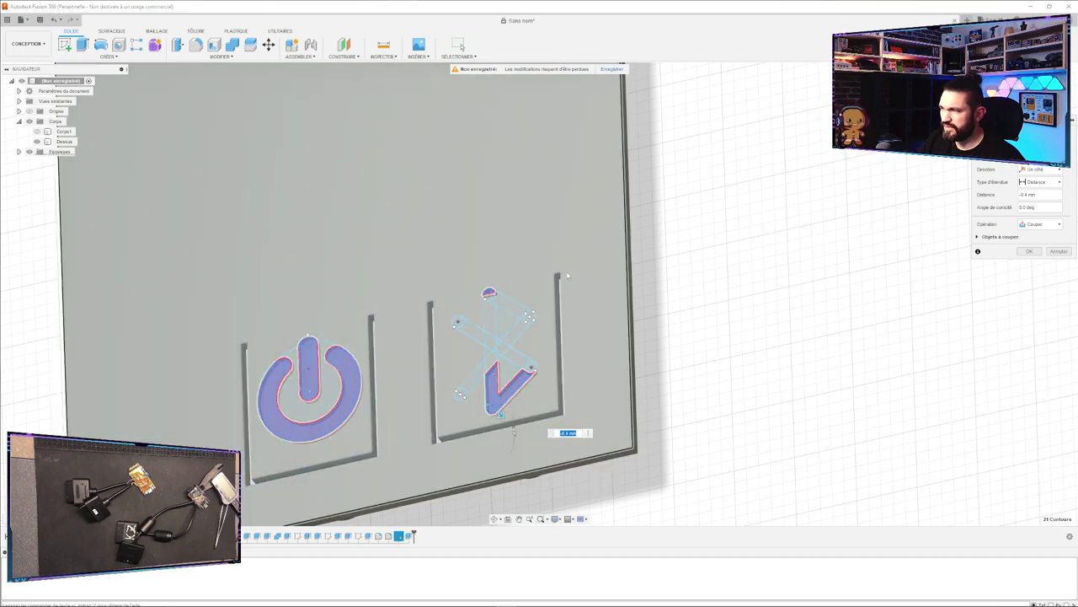
left_click_drag(576, 255, 433, 452)
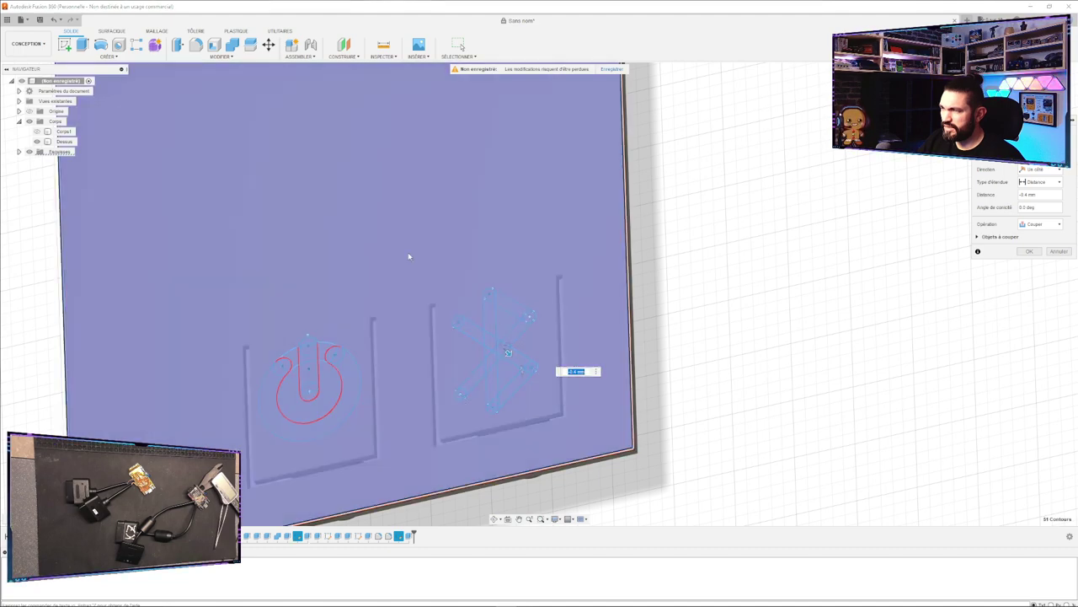
left_click(410, 257)
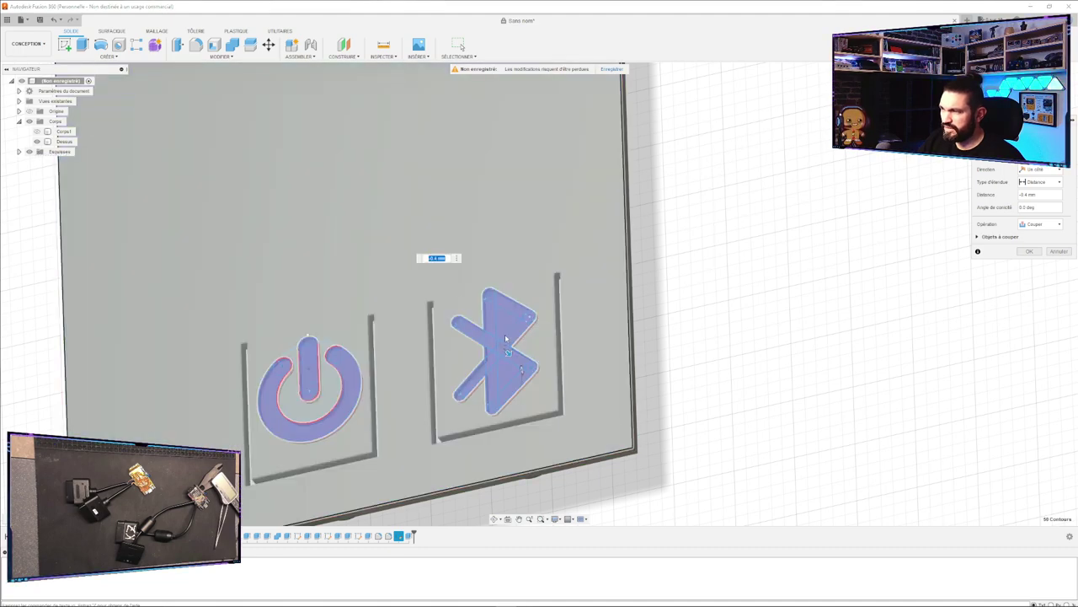
Exclude the Bluetooth symbol's two inner triangular openings from the cut and apply the 0.4 mm deep engraving.
scroll(508, 337, "down", 4)
scroll(508, 332, "up", 8)
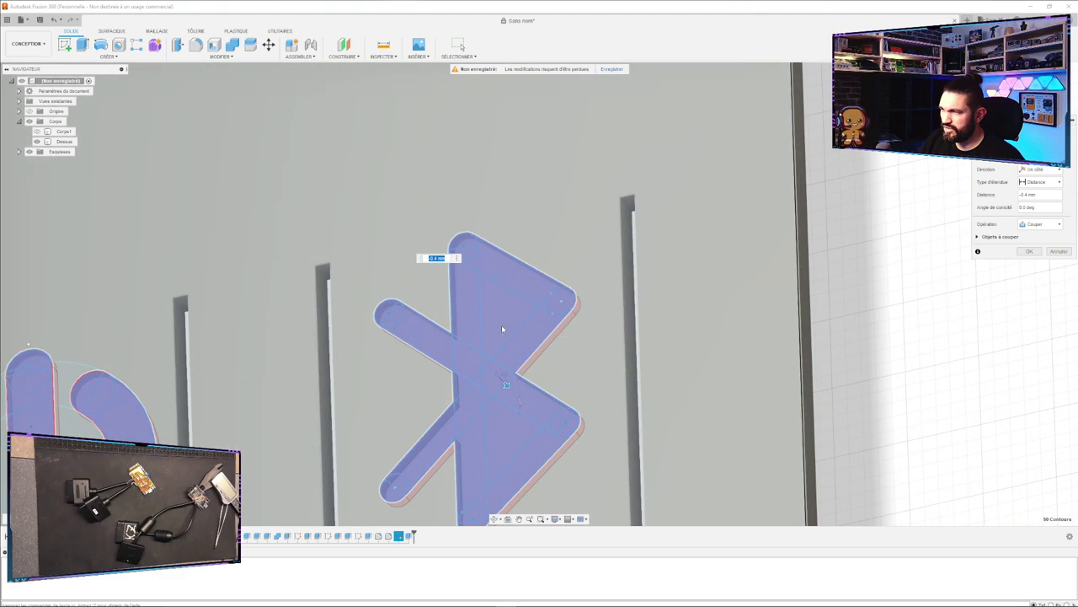
left_click(501, 328)
left_click(501, 329)
left_click(502, 328)
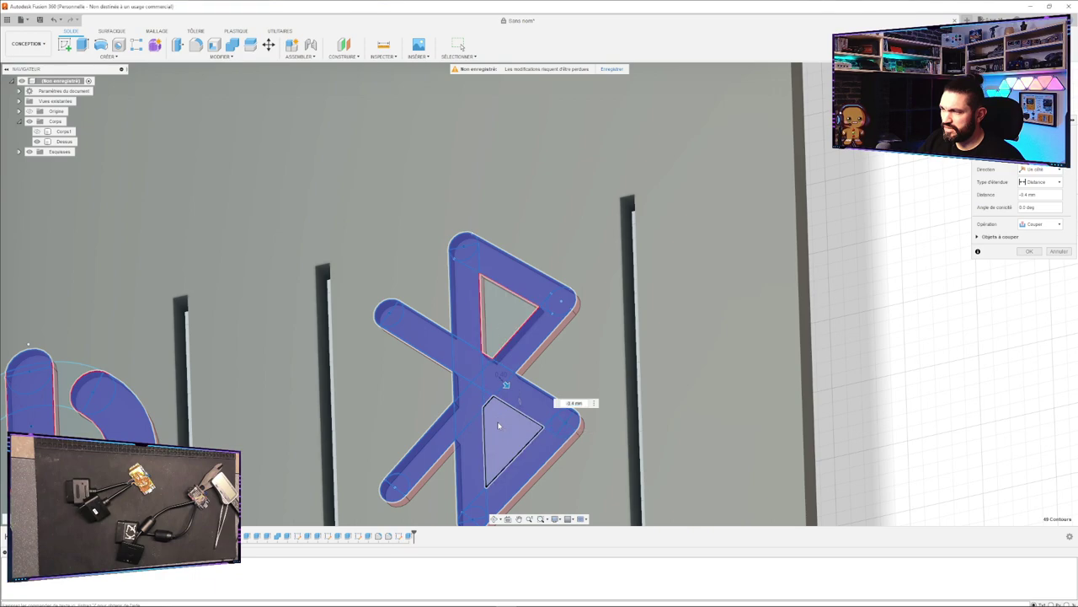
left_click(501, 416)
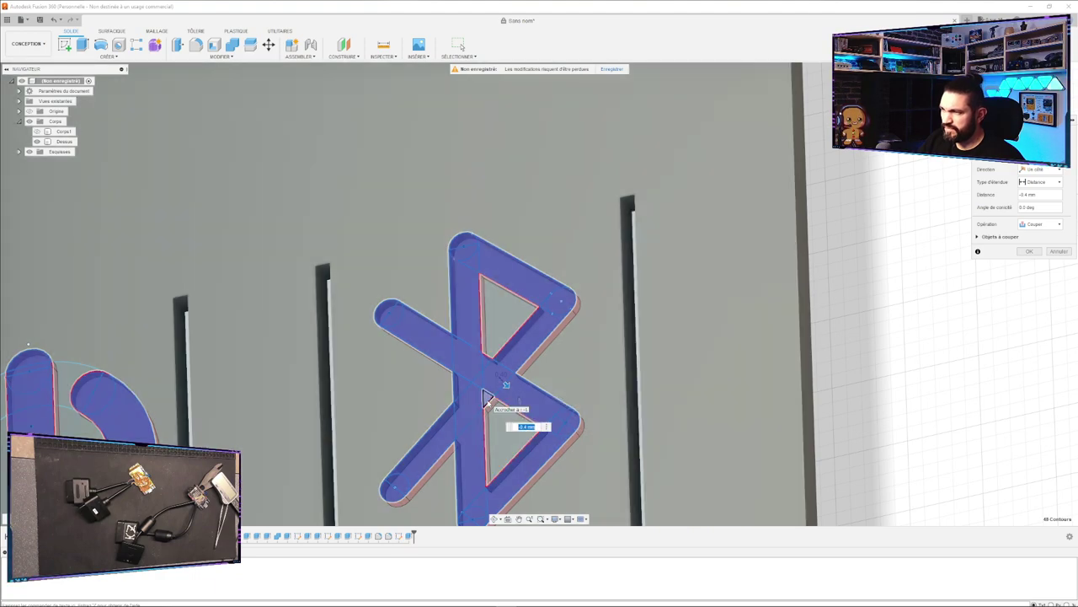
left_click(561, 396)
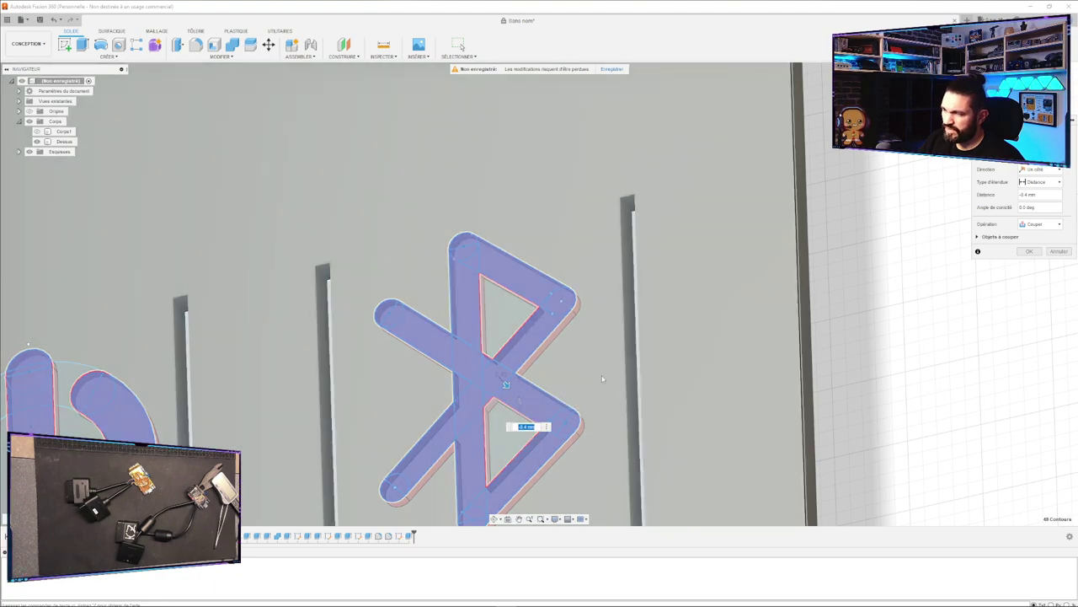
scroll(739, 357, "up", 3)
scroll(742, 361, "down", 5)
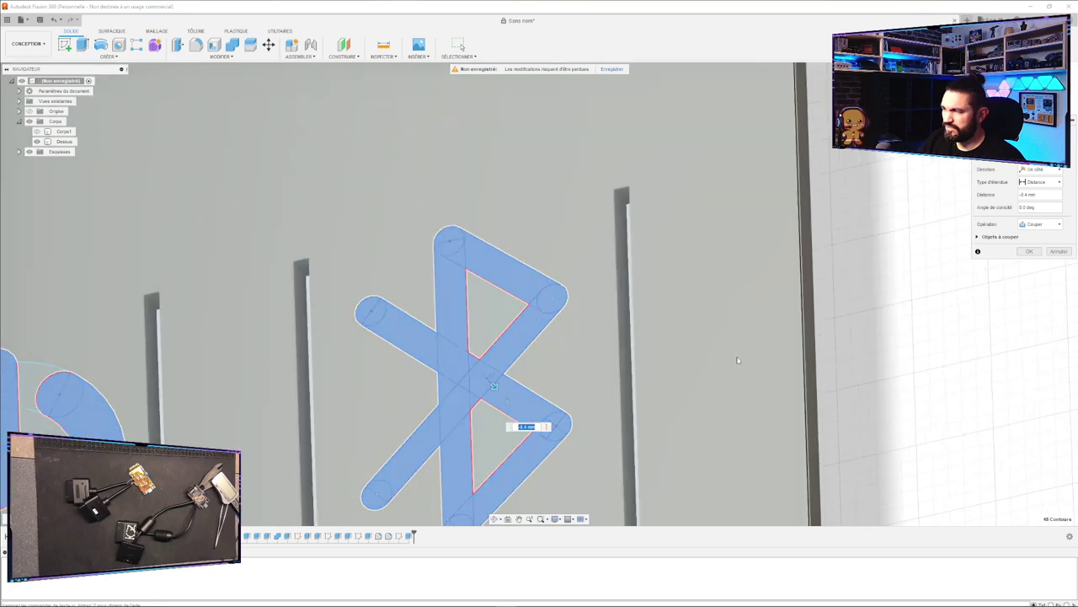
scroll(807, 371, "up", 4)
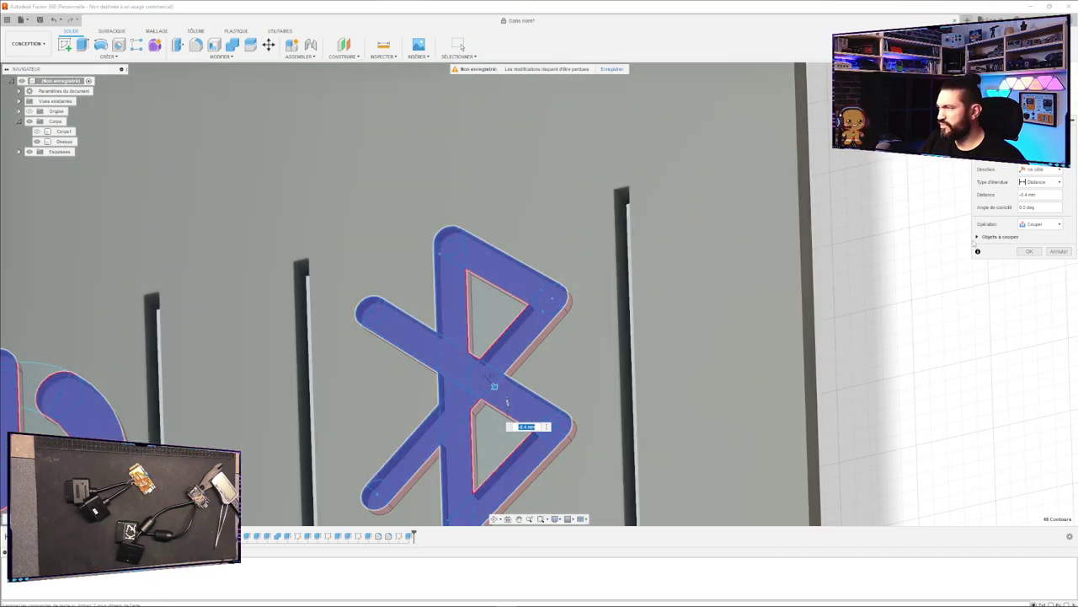
left_click(1029, 251)
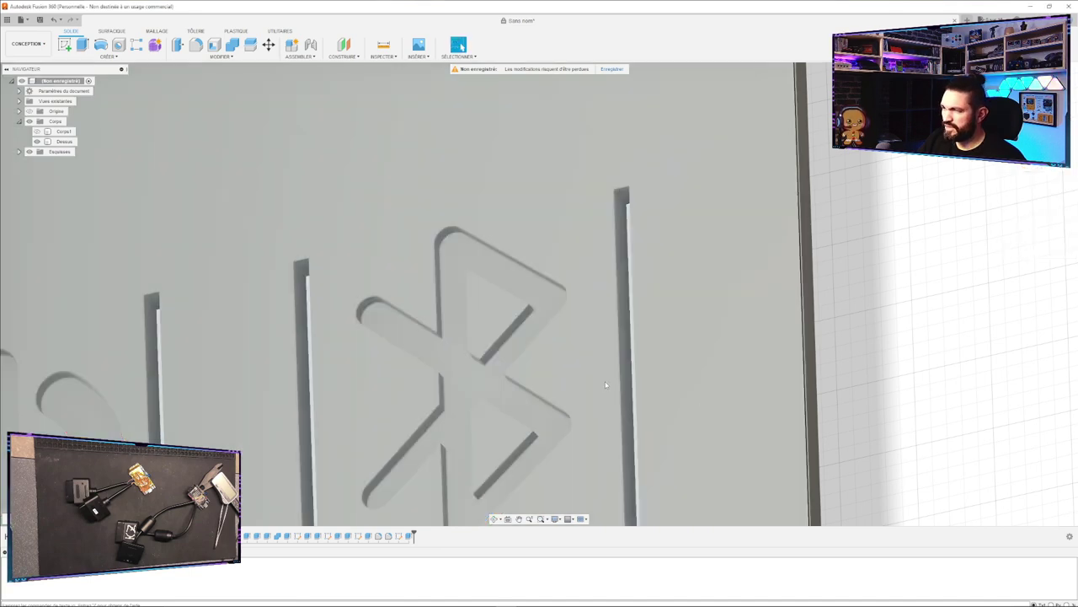
Examine the engraved power and Bluetooth symbols on the cover's two buttons up close and in the overall view.
scroll(577, 364, "up", 2)
middle_click_drag(577, 365, 593, 377, "shift")
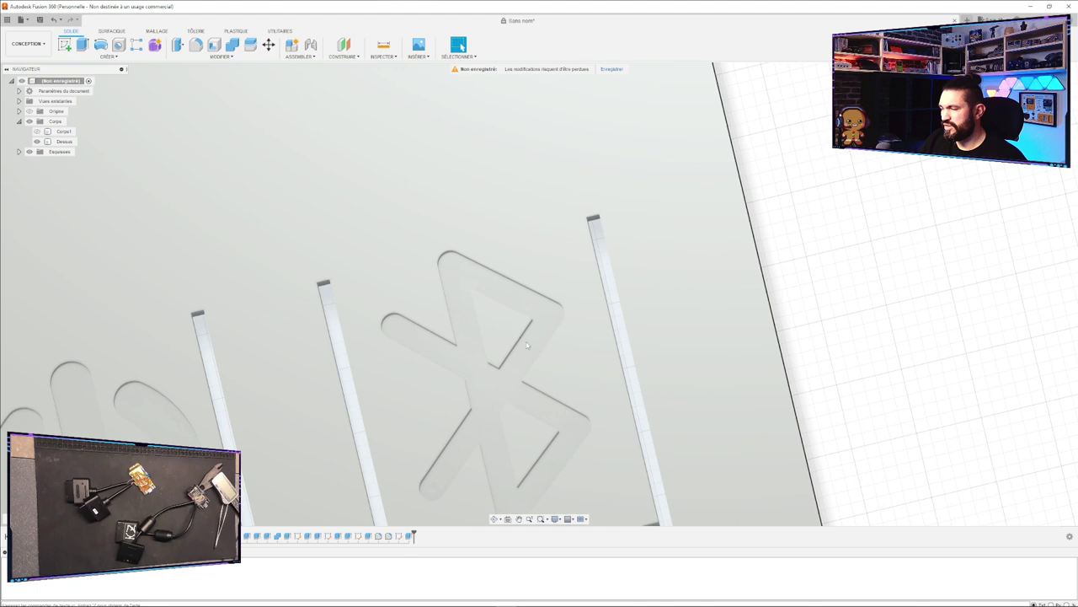
scroll(587, 373, "up", 2)
scroll(588, 373, "down", 5)
middle_click_drag(600, 353, 593, 346, "shift")
key("Escape")
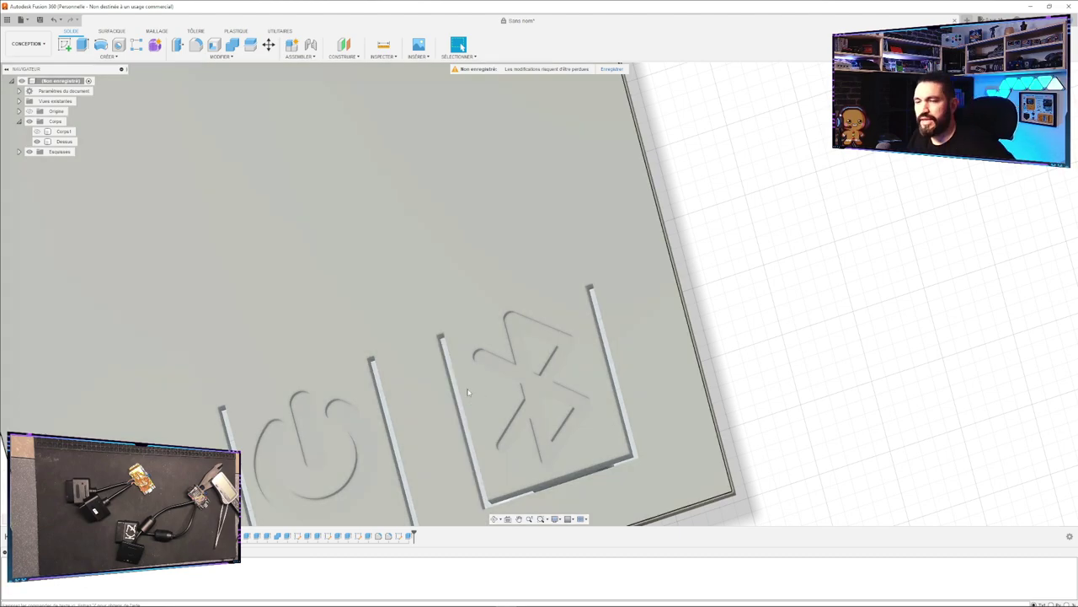
scroll(466, 391, "down", 3)
scroll(465, 390, "up", 4)
scroll(464, 390, "down", 8)
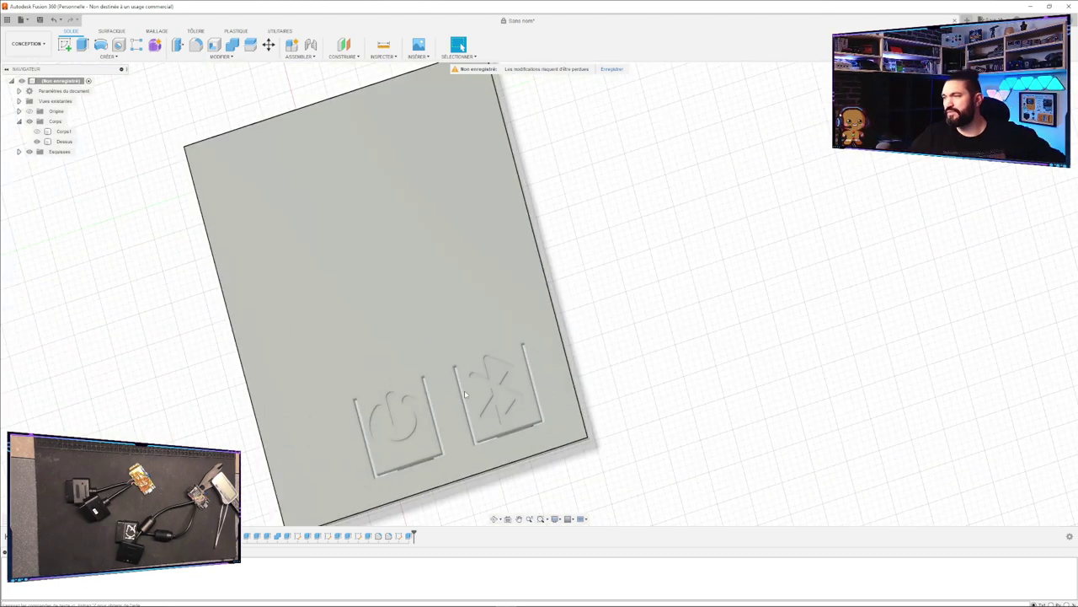
Show the box body together with the cover and examine the closed case's side walls and openings.
middle_click_drag(609, 448, 595, 384, "shift")
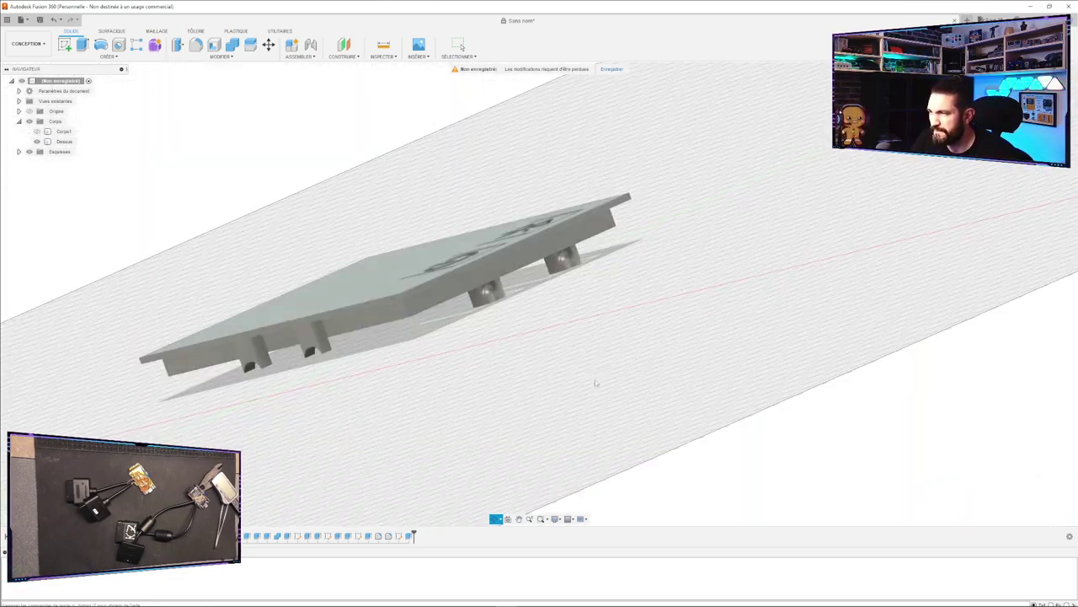
left_click(37, 141)
left_click(37, 141)
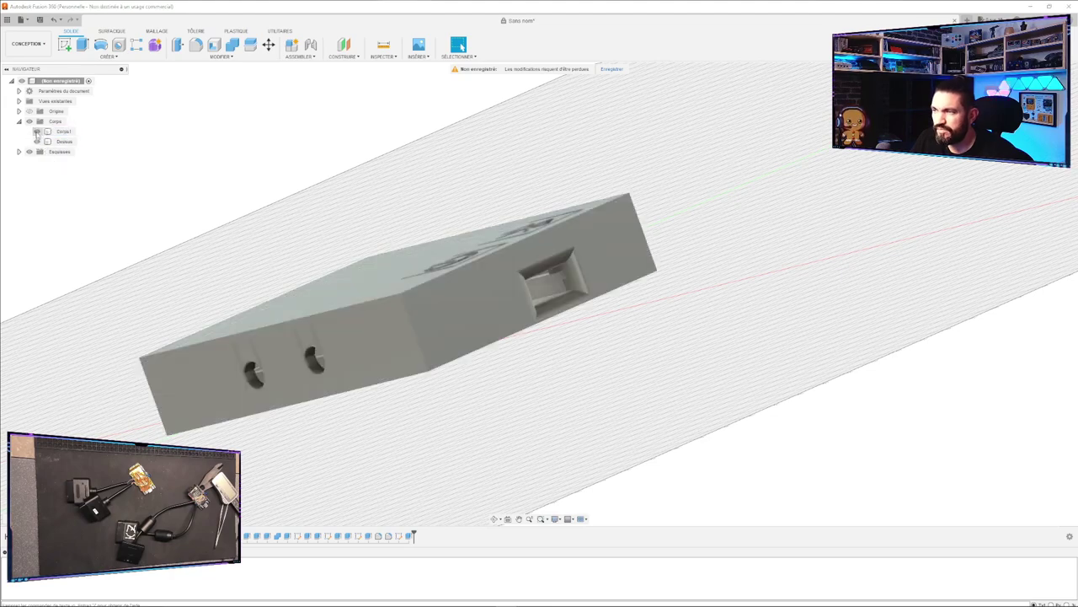
middle_click_drag(594, 353, 616, 325, "shift")
scroll(325, 330, "up", 10)
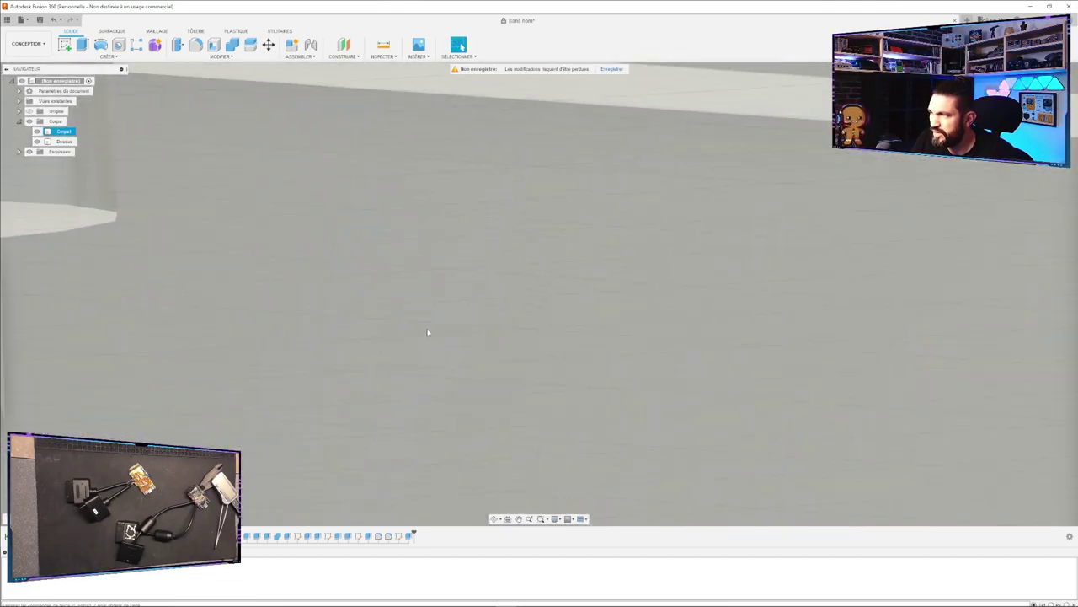
middle_click_drag(427, 332, 464, 312, "shift")
middle_click_drag(475, 319, 457, 331, "shift")
scroll(457, 332, "down", 10)
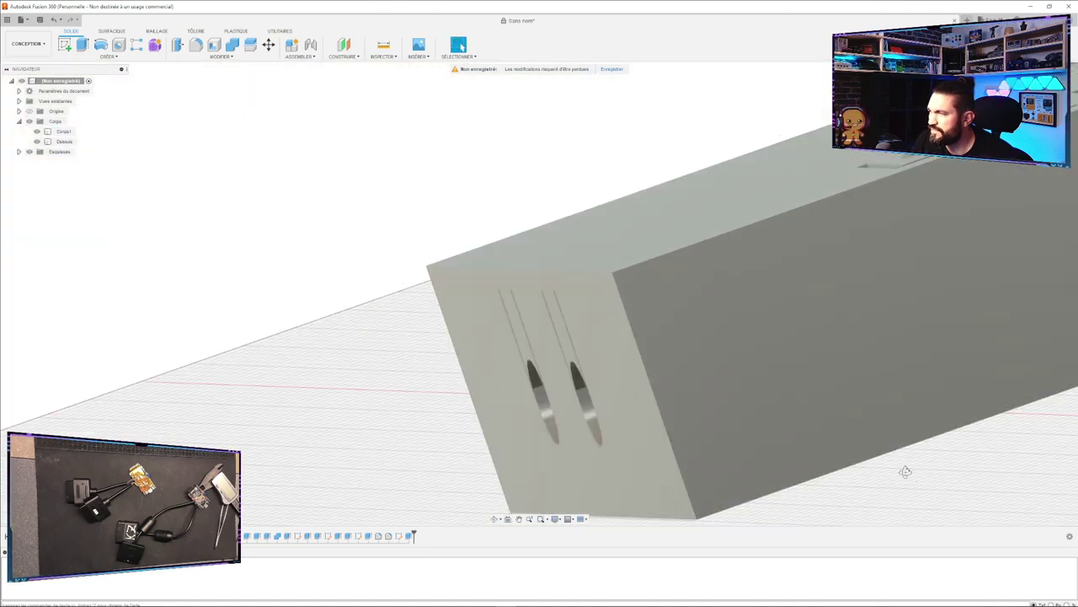
middle_click_drag(907, 476, 881, 460, "shift")
middle_click_drag(961, 446, 204, 243)
scroll(643, 335, "up", 2)
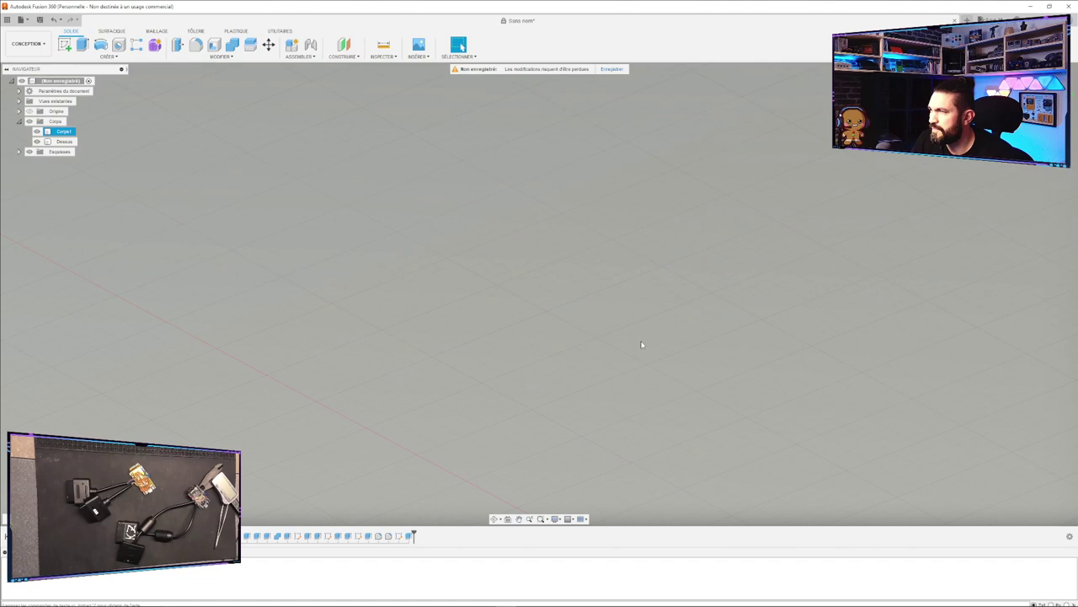
Examine the closed case's underside and its engraved top face.
scroll(648, 346, "down", 6)
left_click(883, 391)
middle_click_drag(884, 391, 859, 295, "shift")
left_click(661, 290)
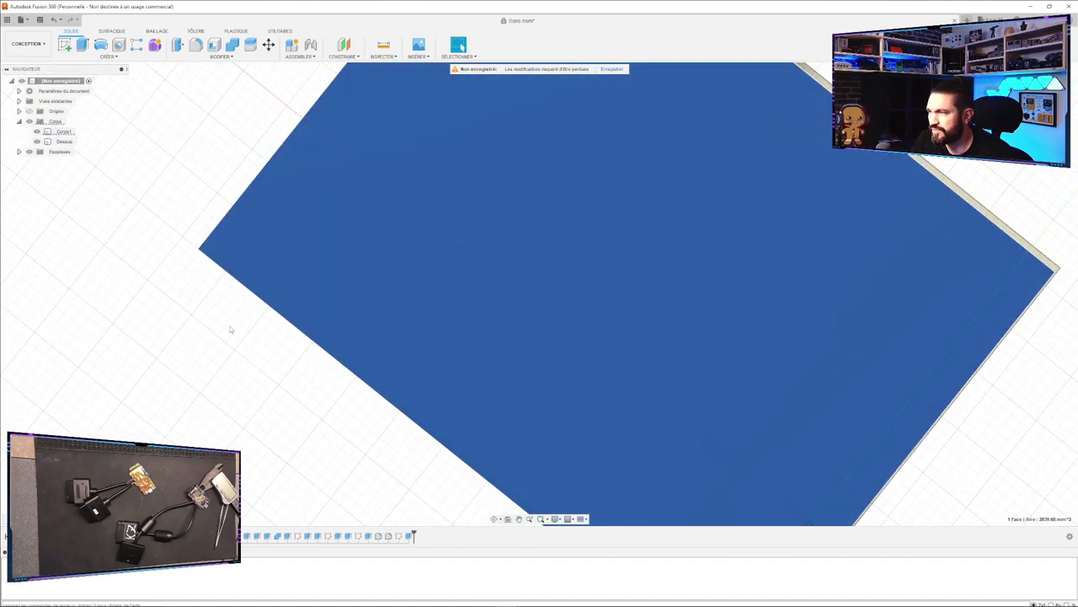
scroll(230, 327, "down", 4)
left_click(179, 270)
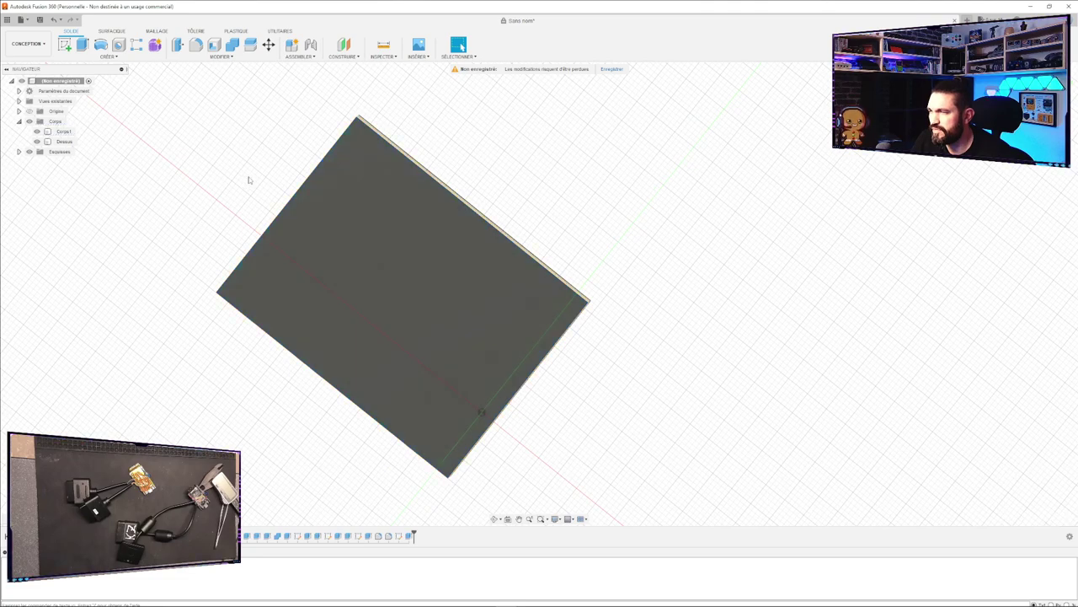
middle_click_drag(233, 176, 375, 240, "shift")
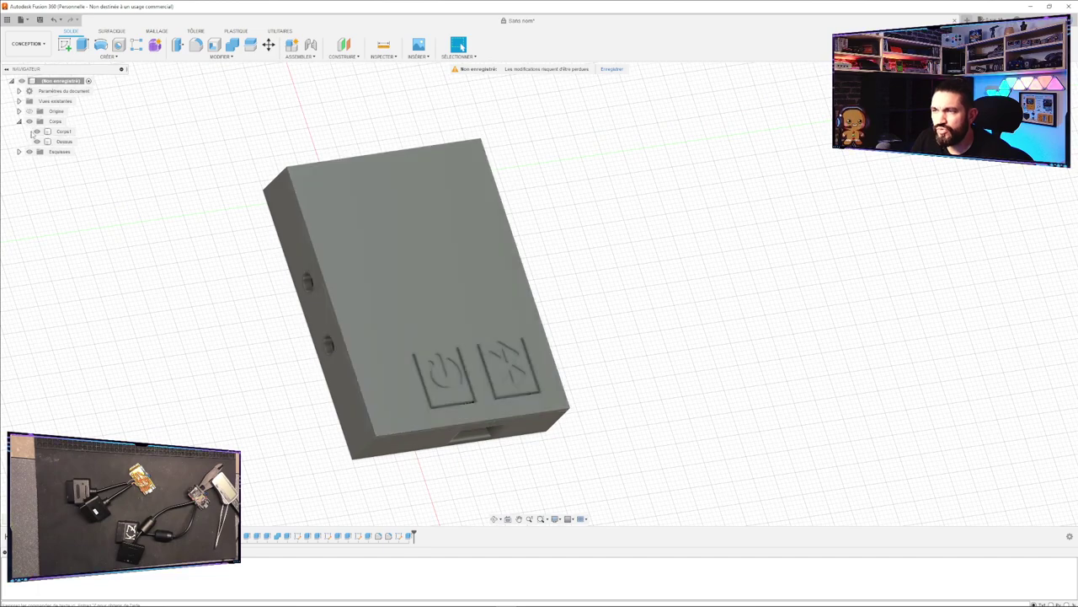
Hide the box body, try to flip the cover -180° about the Y axis with Move, and undo it.
left_click(36, 132)
left_click(57, 143)
middle_click_drag(156, 342, 78, 317, "shift")
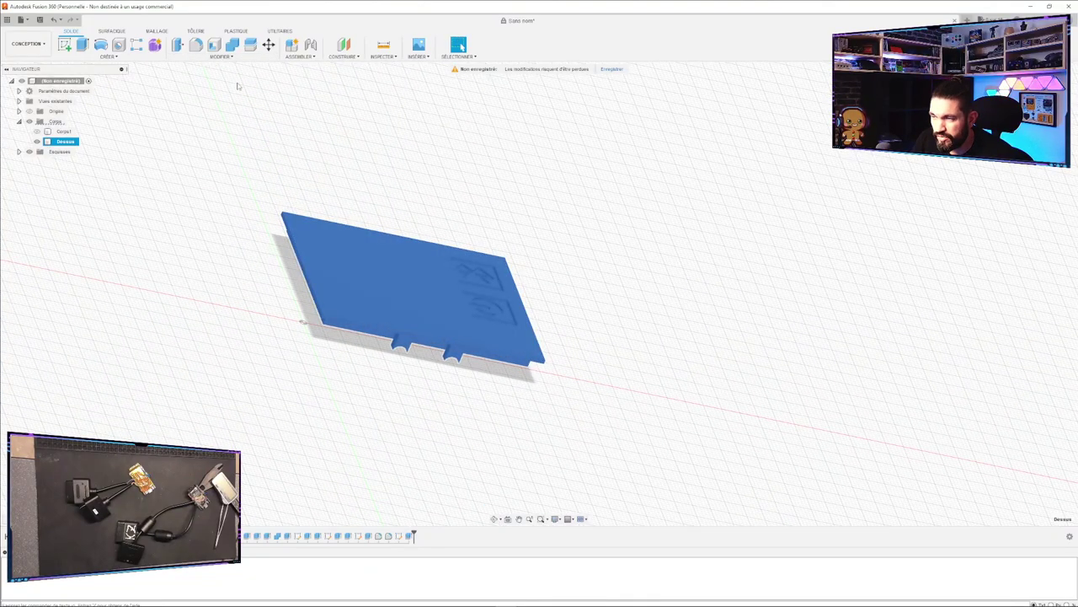
left_click(268, 45)
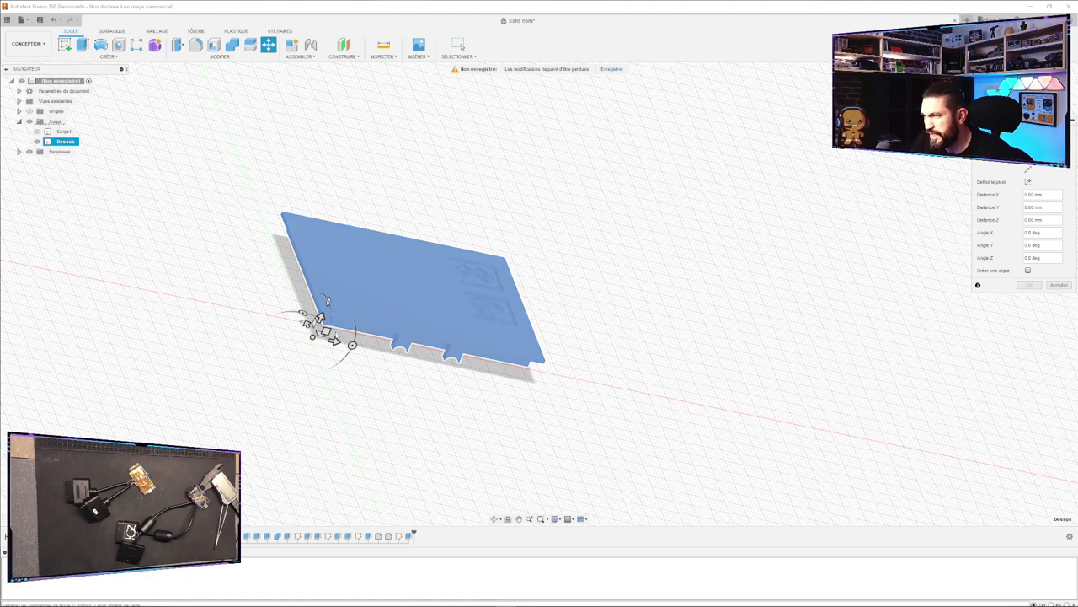
middle_click_drag(309, 323, 407, 357, "shift")
left_click_drag(329, 304, 251, 283)
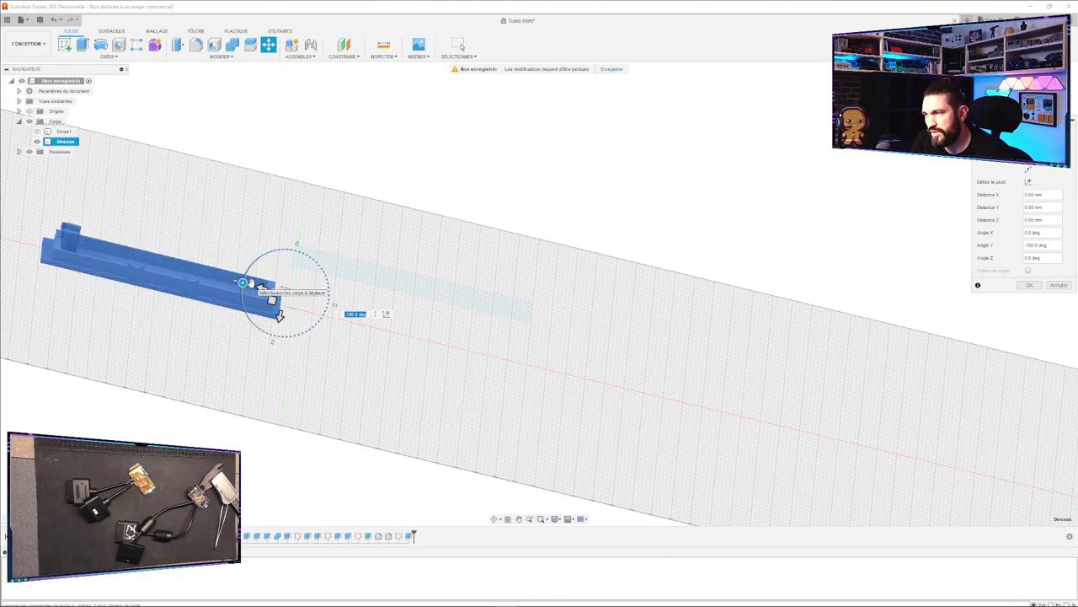
left_click(1028, 286)
middle_click_drag(400, 366, 301, 377, "shift")
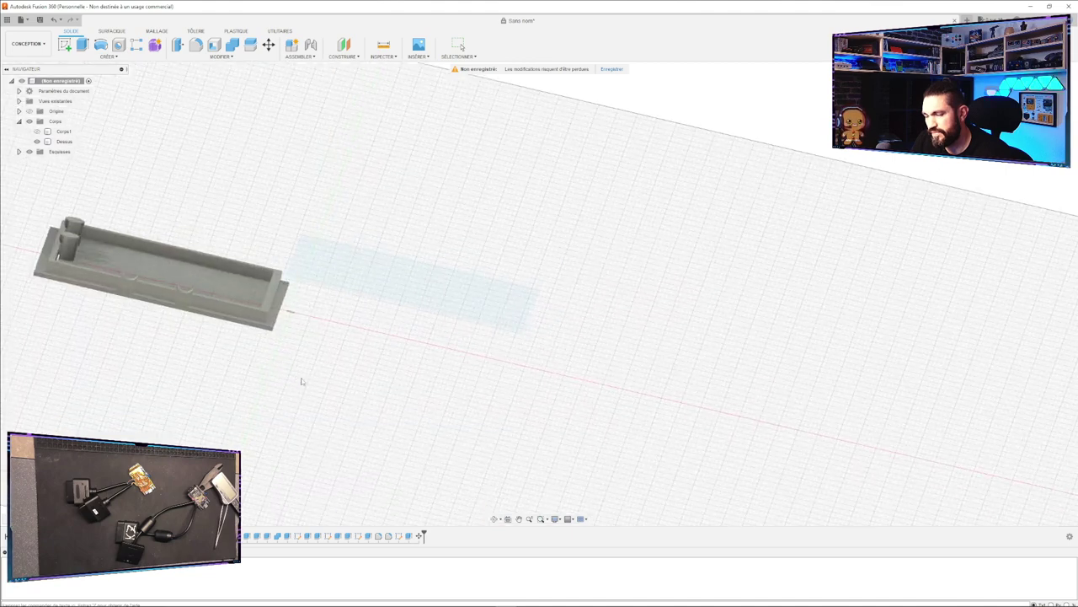
key("ctrl+z")
Try to turn the cover body upside down with Move and shift it 4 mm along the X axis.
left_click(378, 283)
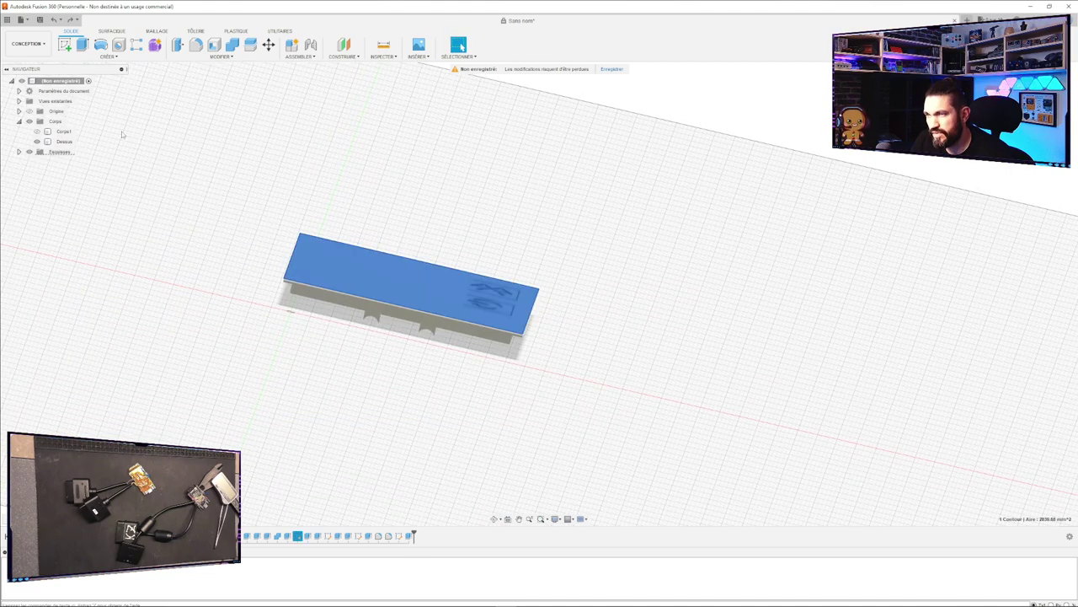
left_click(66, 141)
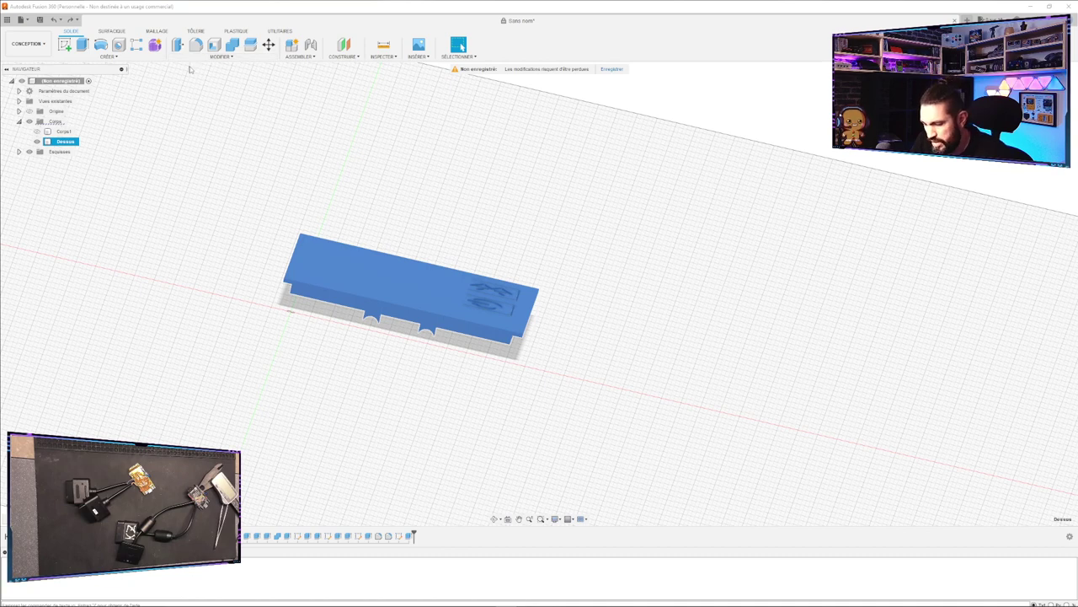
key("m")
left_click_drag(320, 314, 240, 298)
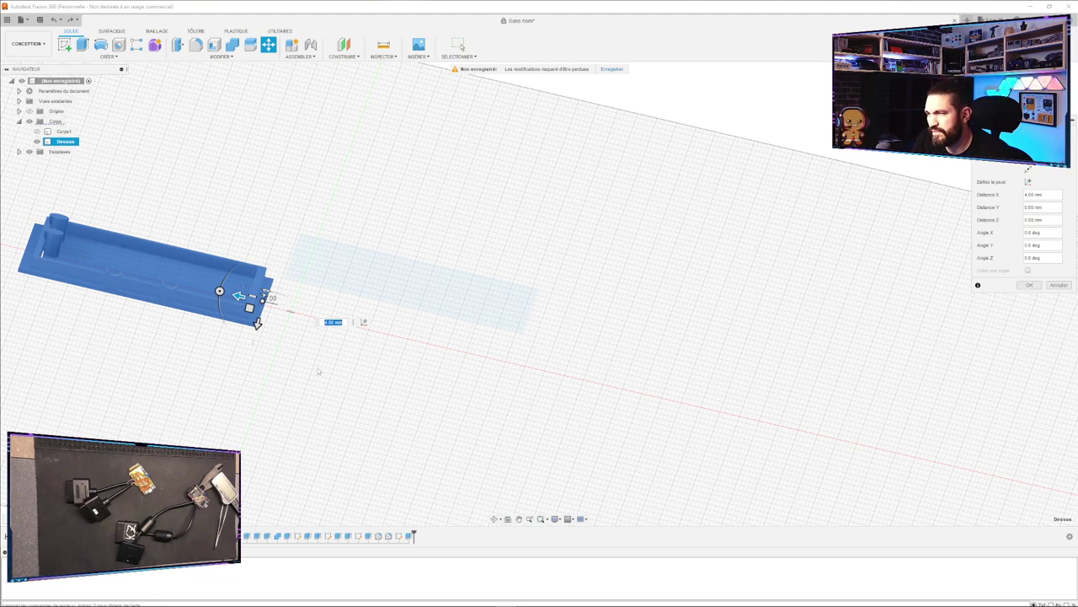
left_click_drag(240, 298, 230, 295)
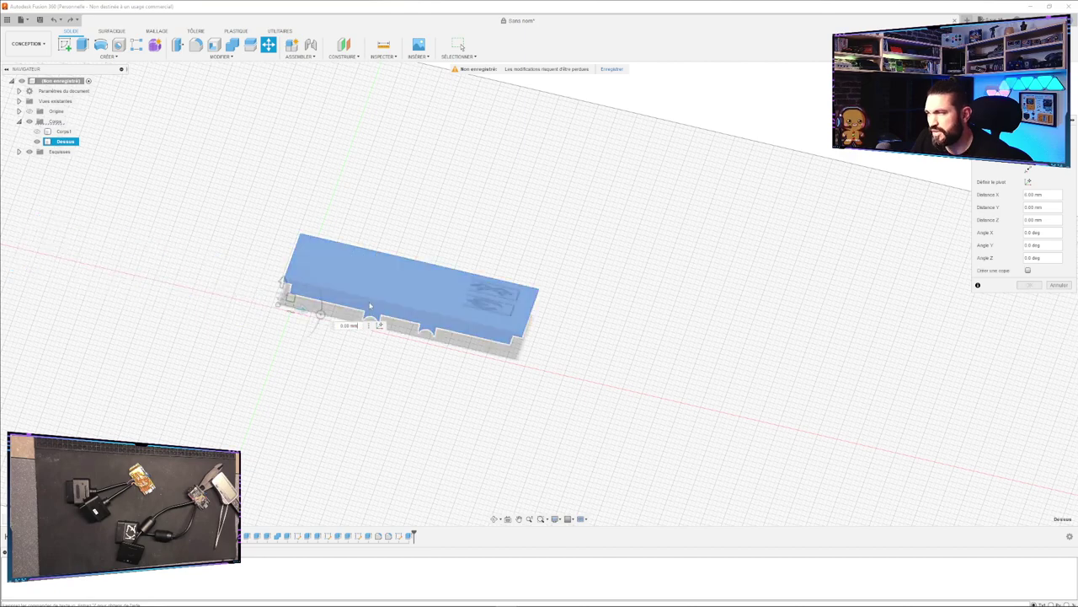
Try to rotate the cover 180° about the X axis and offset it sideways and in height.
middle_click_drag(582, 321, 633, 321, "shift")
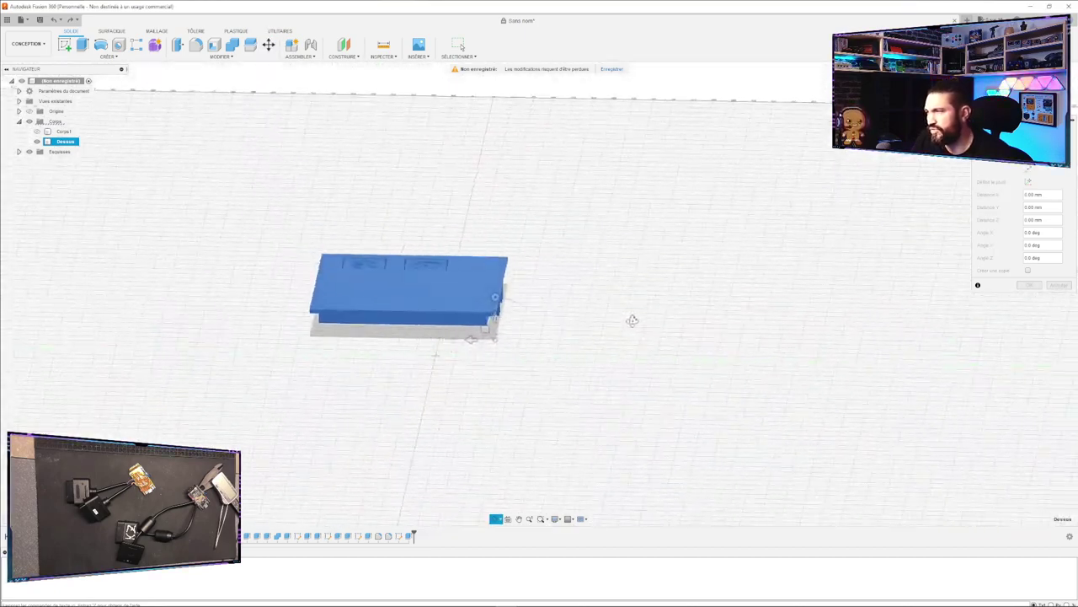
left_click_drag(499, 304, 498, 387)
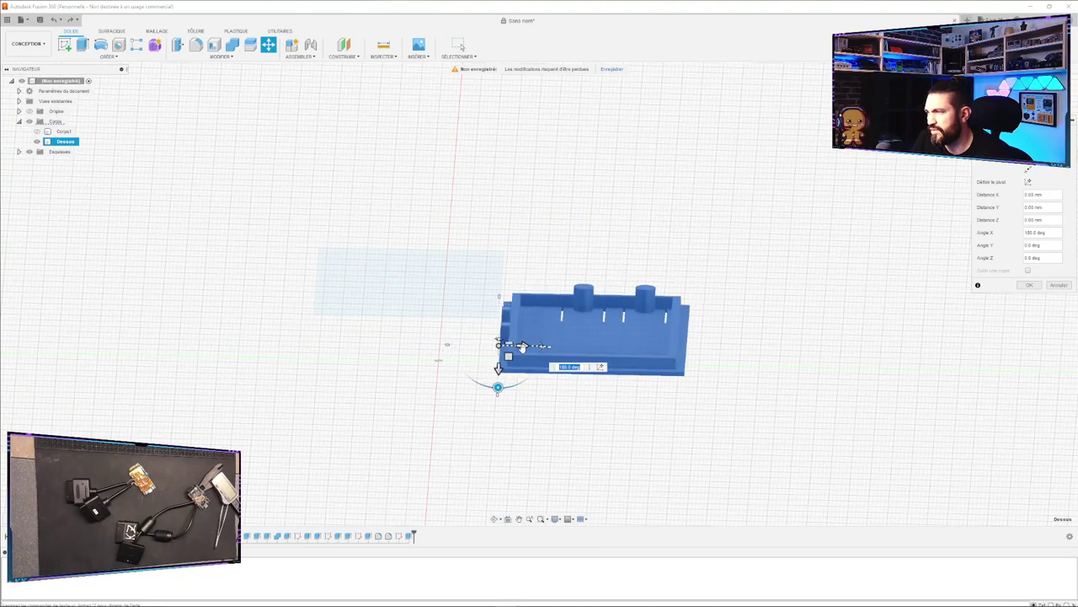
left_click_drag(523, 347, 543, 352)
middle_click_drag(531, 347, 472, 401, "shift")
left_click_drag(523, 331, 523, 324)
middle_click_drag(717, 261, 653, 378)
left_click(1029, 285)
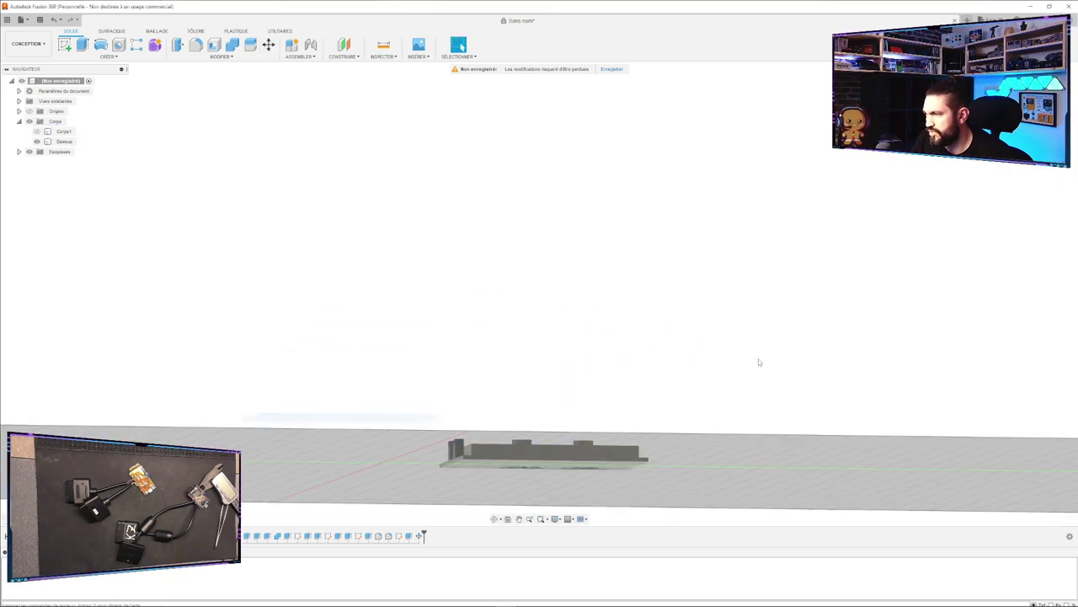
Show the box body to compare its base with the flipped cover's height, and undo the cover's move.
left_click(36, 131)
middle_click_drag(474, 241, 552, 264, "shift")
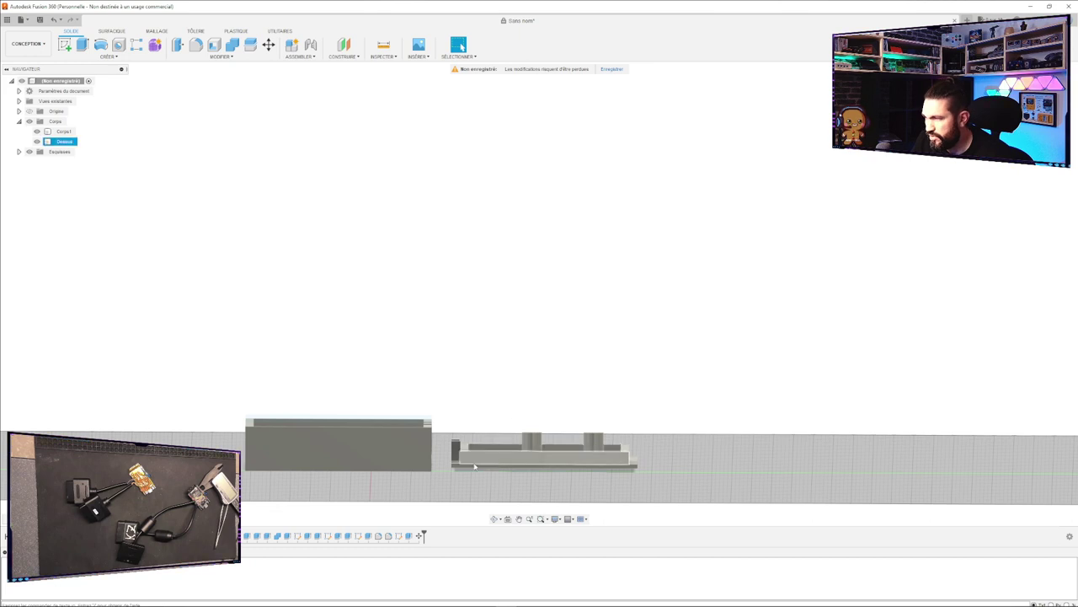
scroll(507, 479, "up", 3)
middle_click_drag(460, 473, 450, 459, "shift")
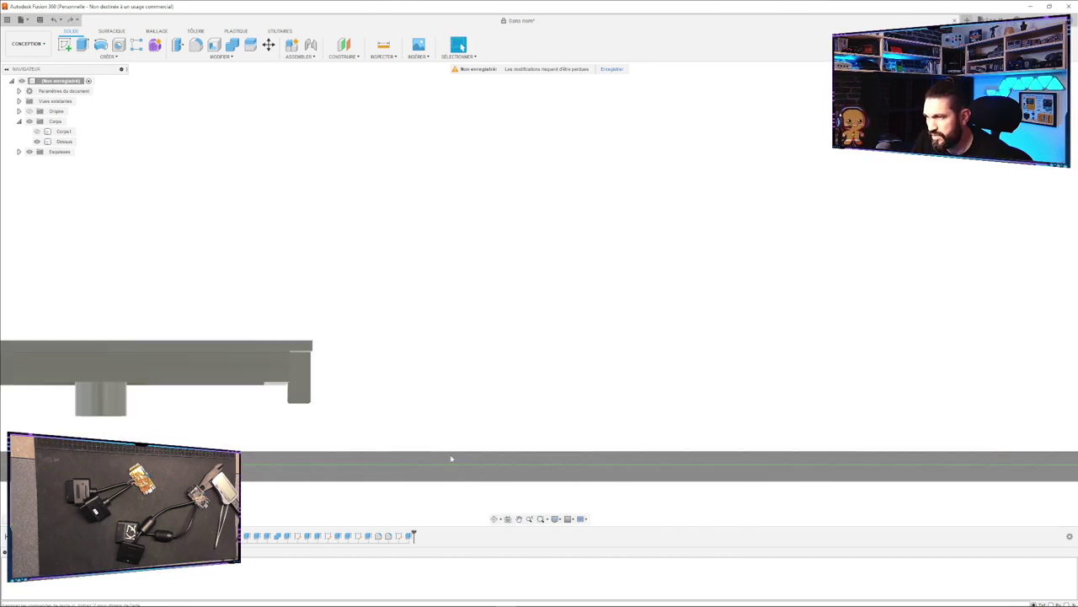
Rotate the cover 180° about the X axis and shift it 5 mm along Y beside the box.
left_click(57, 142)
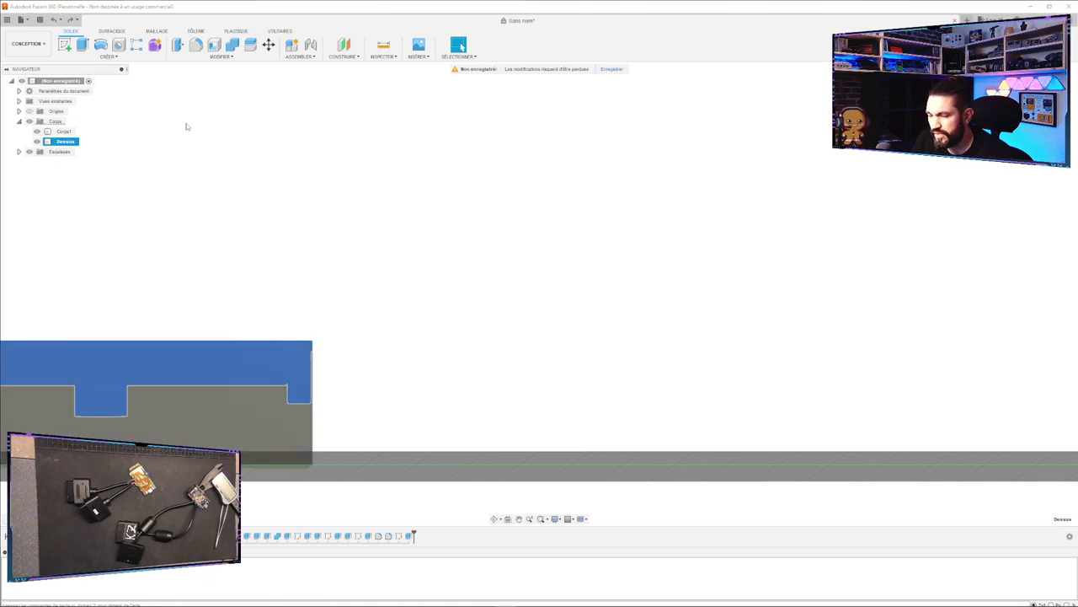
key("m")
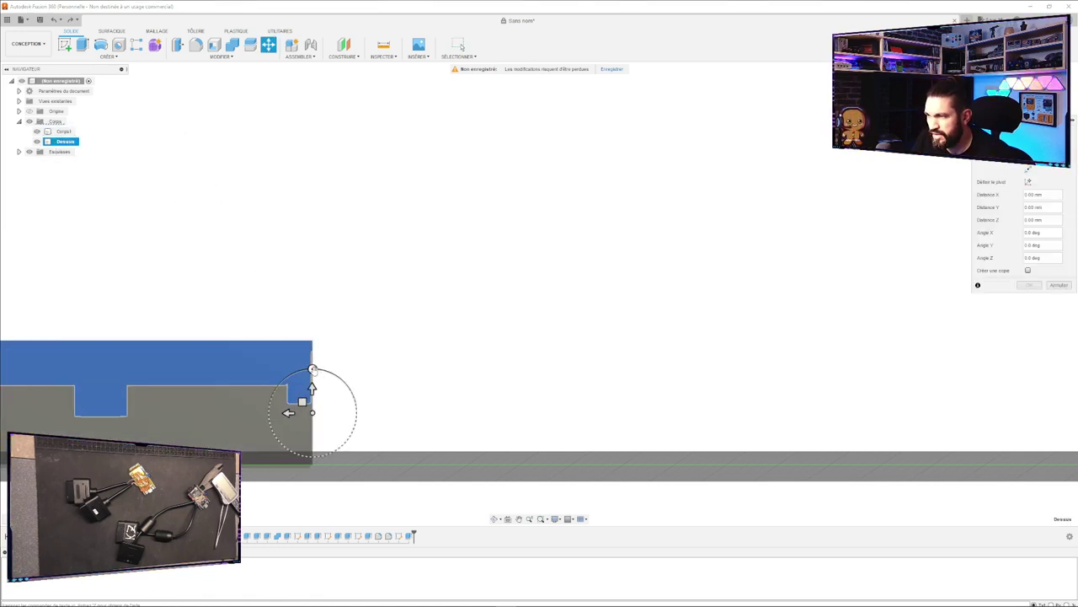
left_click_drag(313, 369, 313, 455)
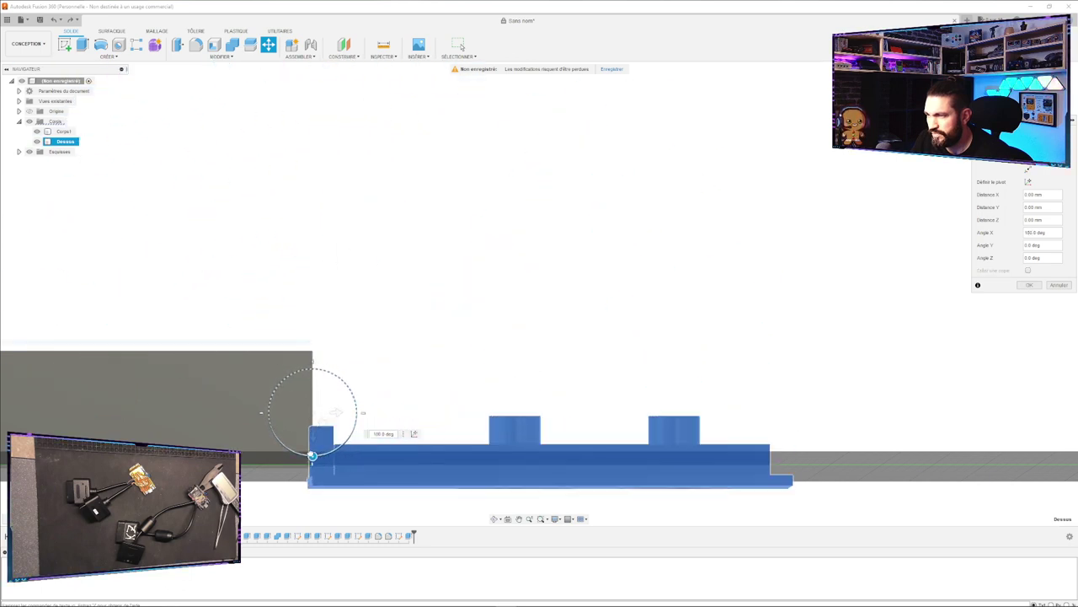
left_click_drag(313, 440, 388, 391)
middle_click_drag(659, 305, 654, 288, "shift")
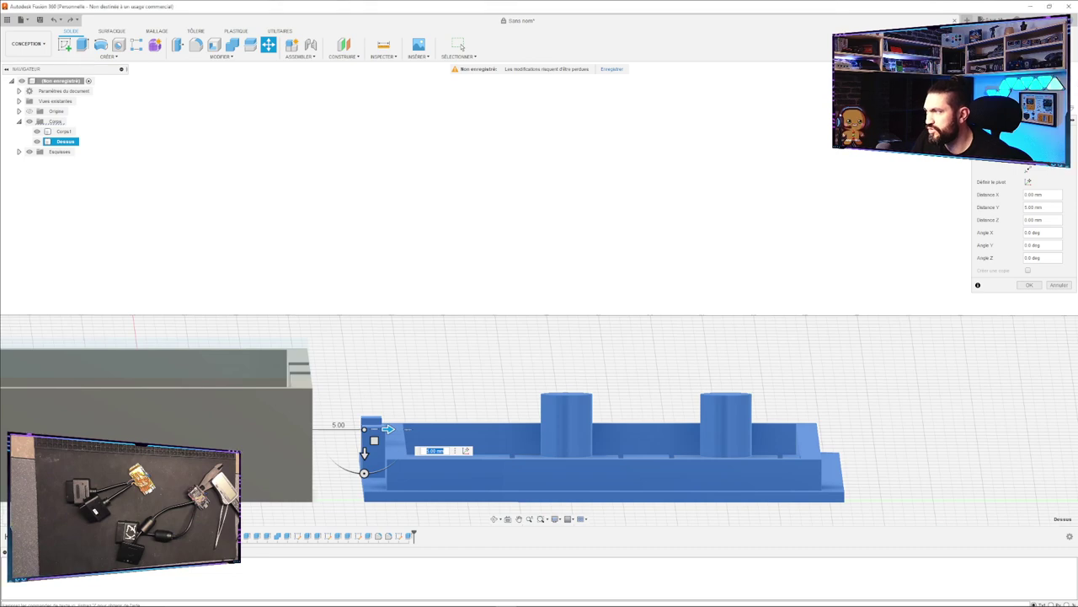
left_click(1045, 93)
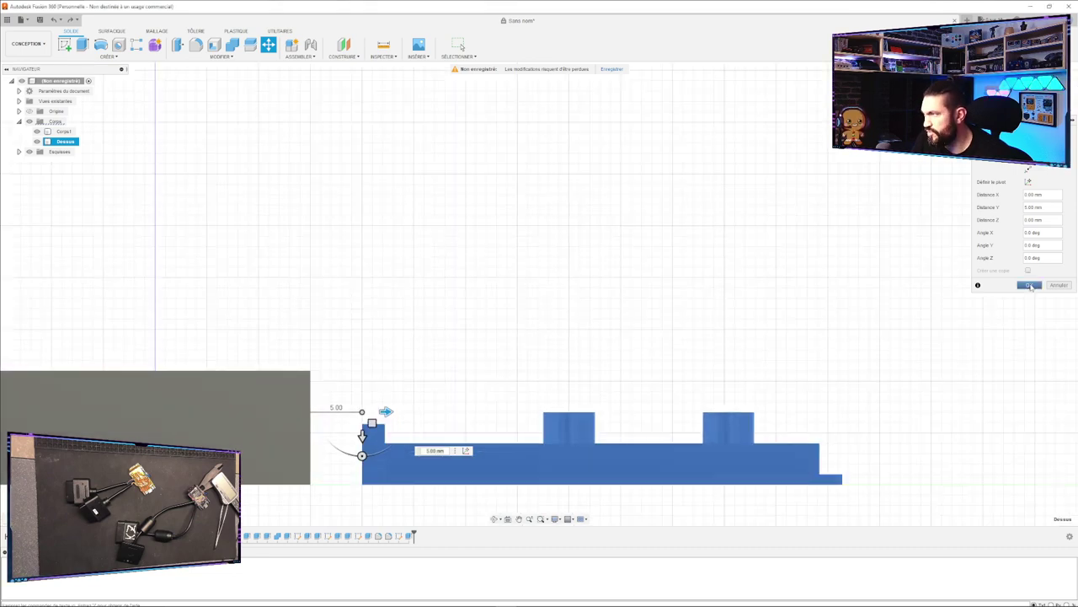
left_click(1030, 286)
scroll(527, 298, "down", 3)
middle_click_drag(493, 231, 486, 316)
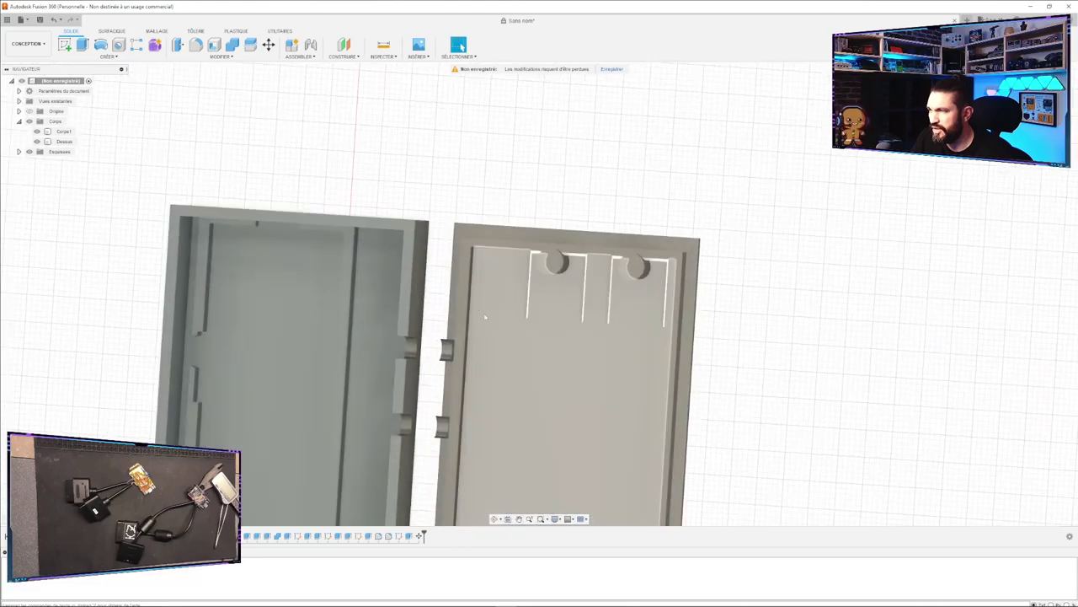
Save the design as BlueRetro in the Stream location.
left_click(39, 20)
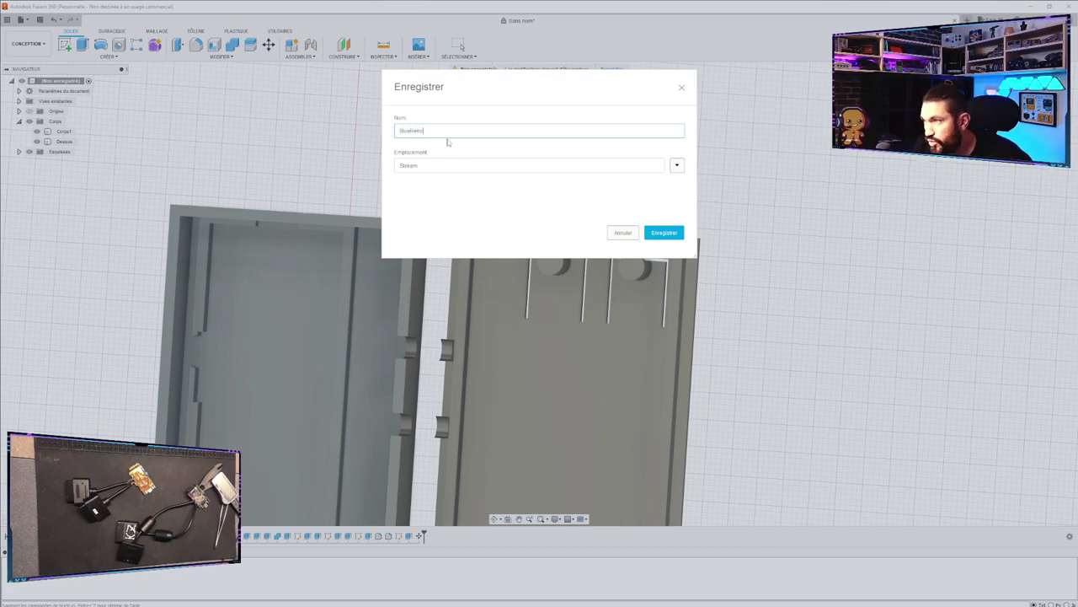
left_click(664, 234)
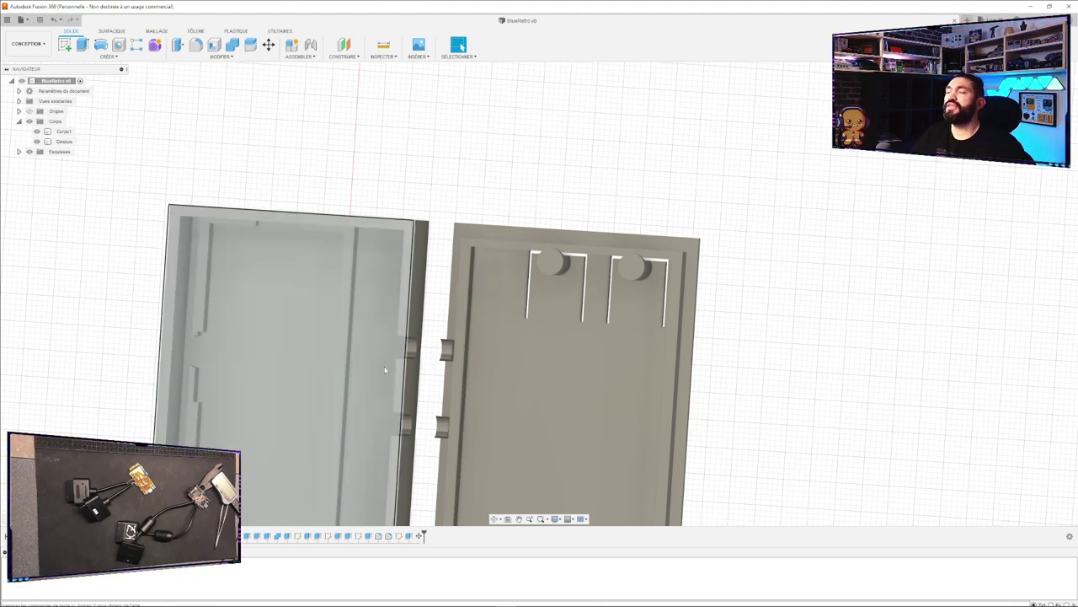
Undo the cover's flip and offset, and hide the cover to expose the box interior.
left_click(484, 438)
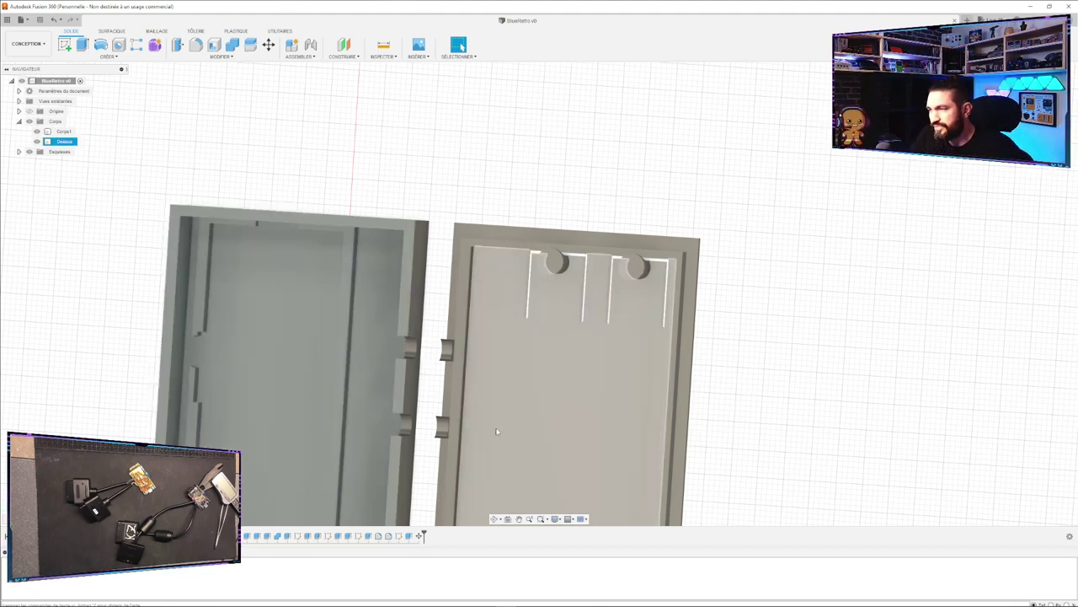
key("ctrl+z")
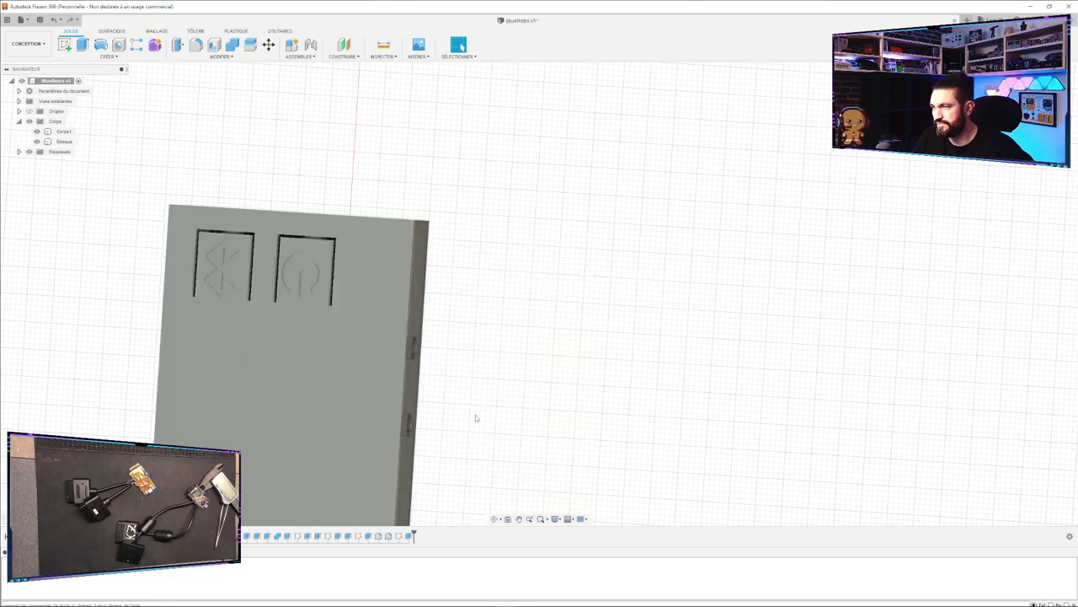
middle_click_drag(484, 451, 460, 443, "shift")
left_click(38, 141)
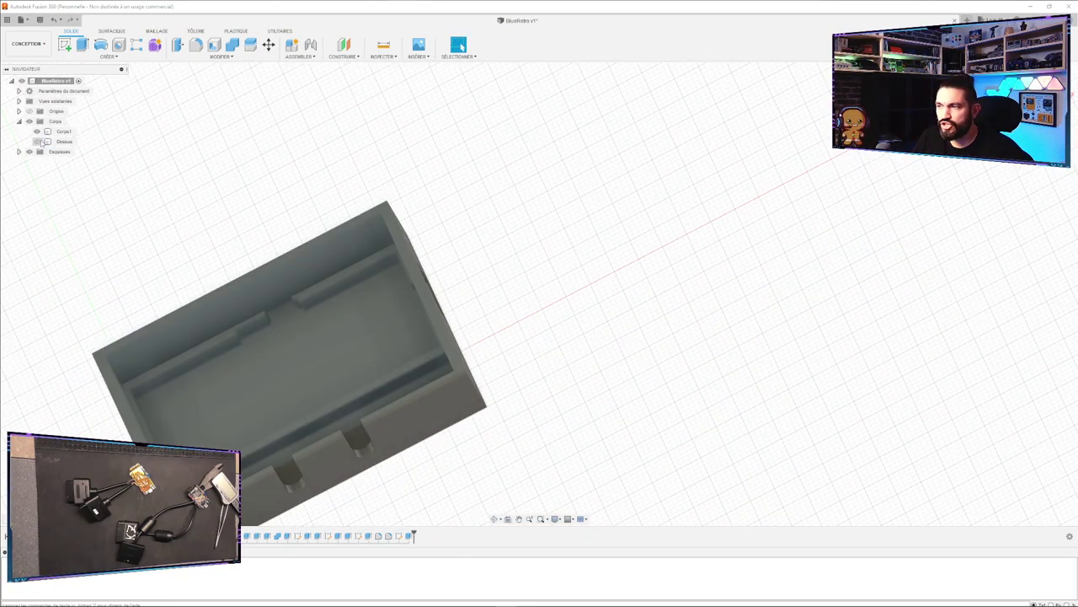
Reopen the sketch on the box floor that holds the board outline and the three circles for editing.
left_click(64, 131)
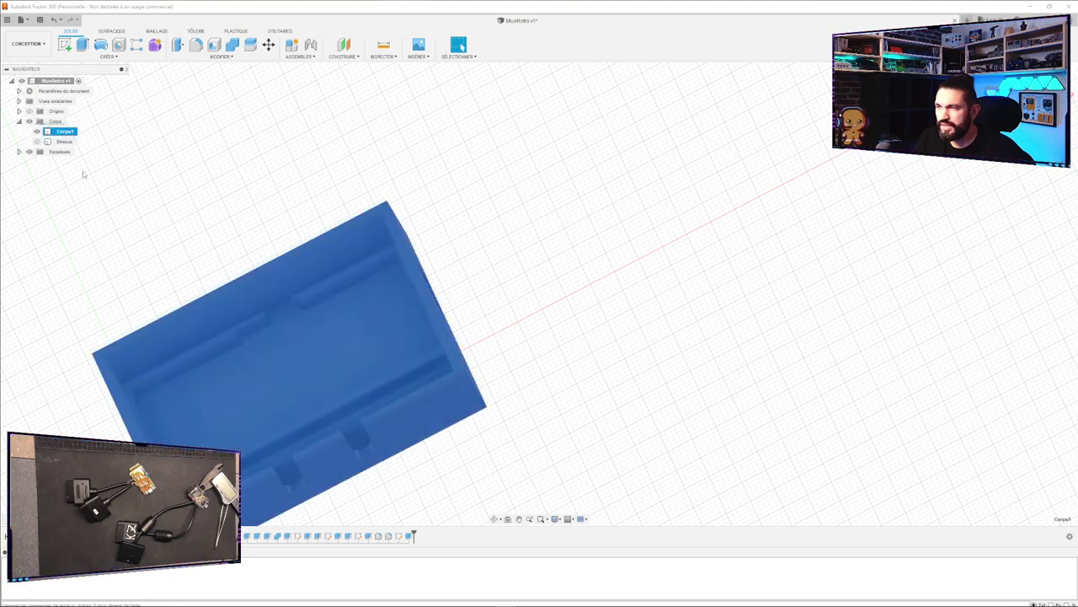
left_click(421, 304)
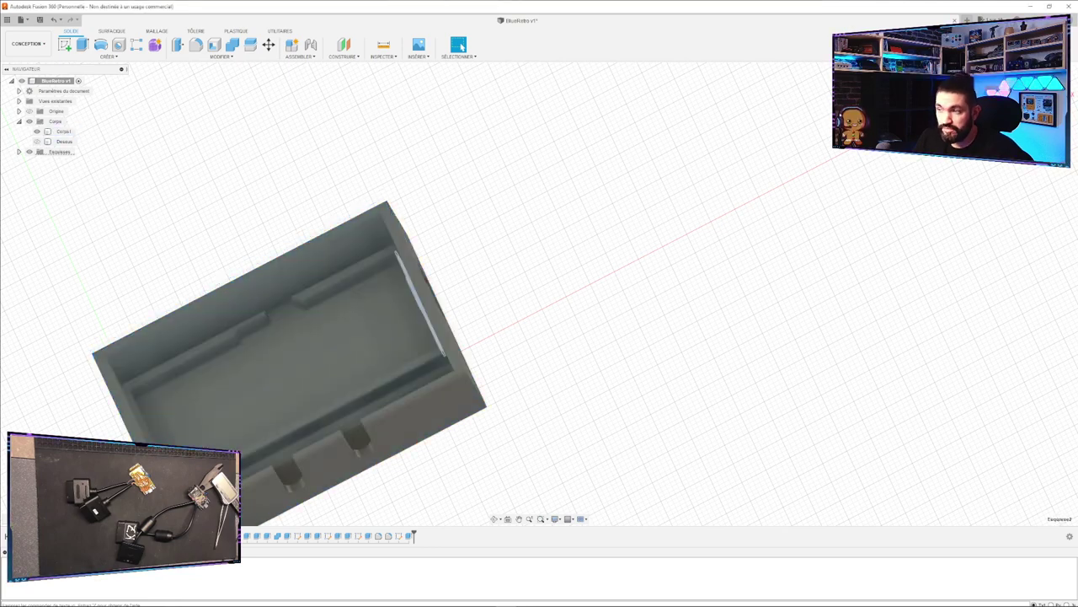
left_click(337, 362)
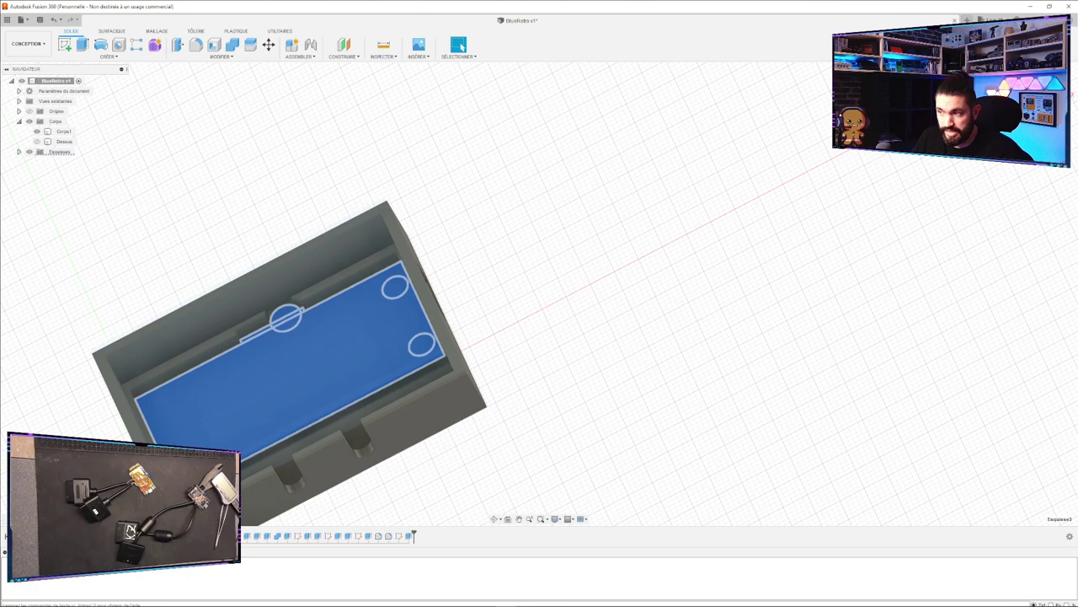
double_click(123, 536)
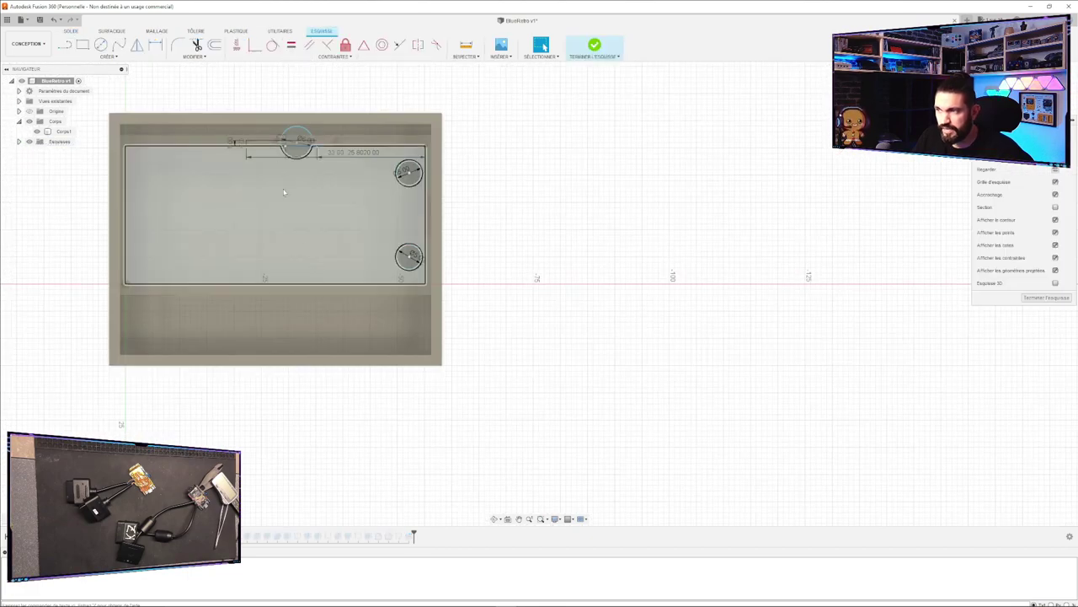
scroll(168, 150, "up", 5)
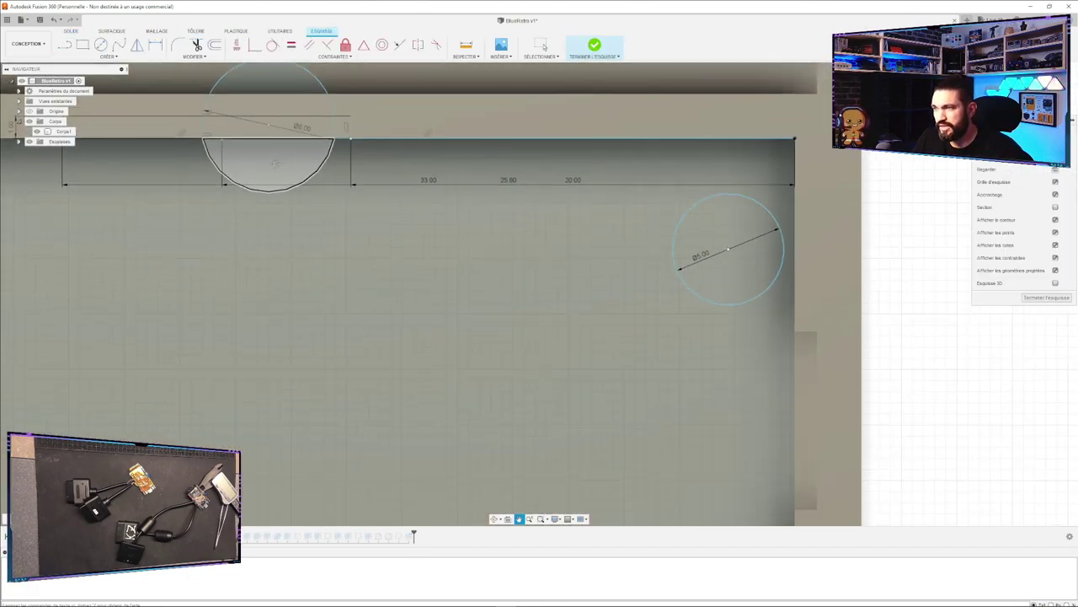
middle_click_drag(274, 164, 283, 242)
left_click(276, 236)
Draw a 5 mm circle concentric with the 6 mm circle on the board outline's long edge.
key("c")
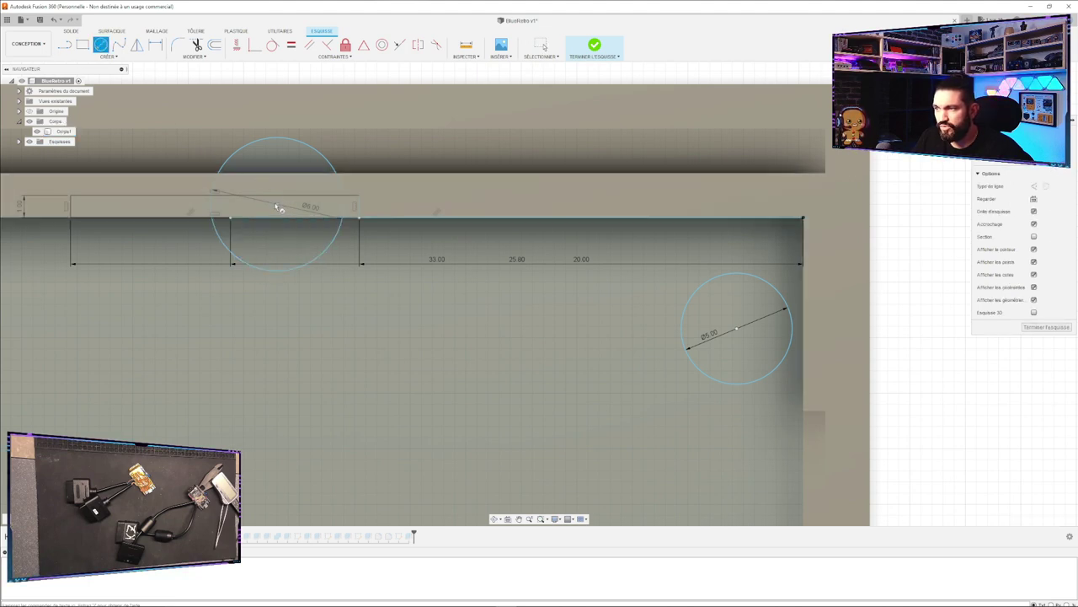
left_click(279, 207)
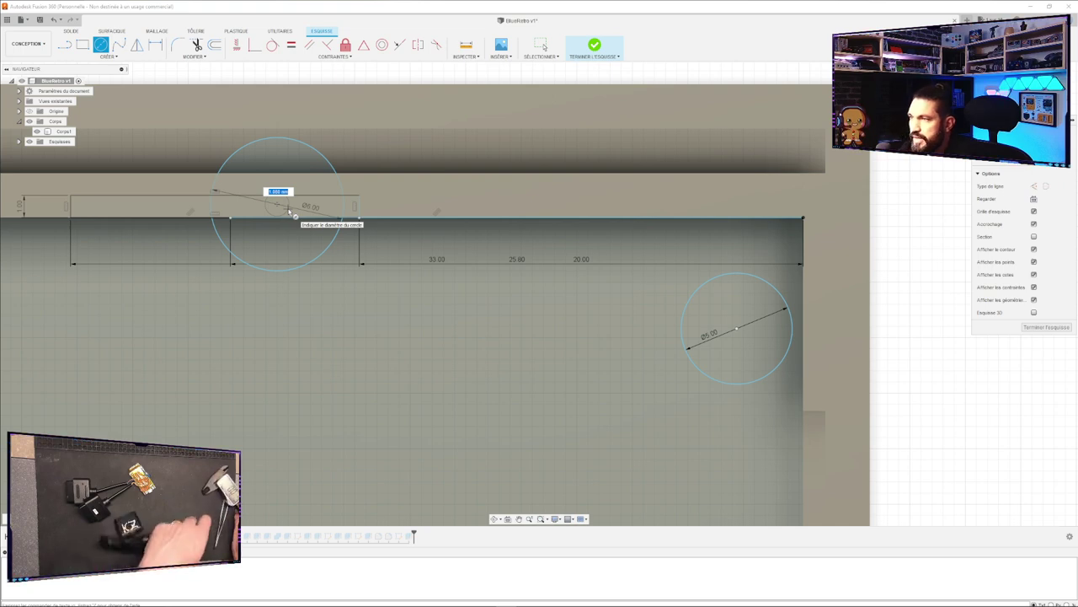
type("8")
key("Return")
left_click(289, 210)
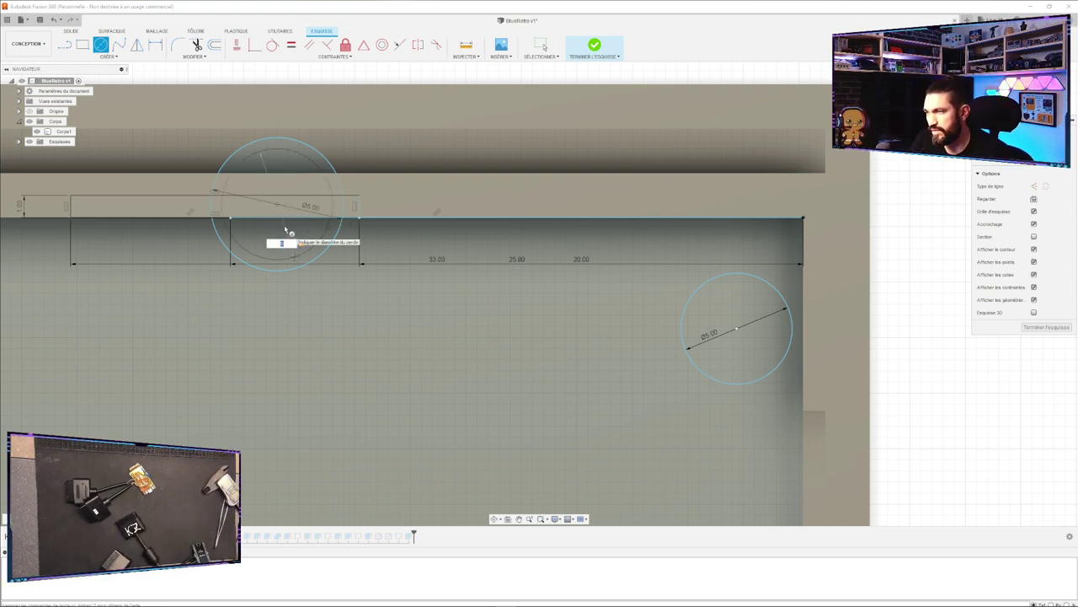
key("Return")
key("Escape")
Try to select the 5 mm circle's two segments on either side of the rib strip and finish the sketch.
left_click(275, 237)
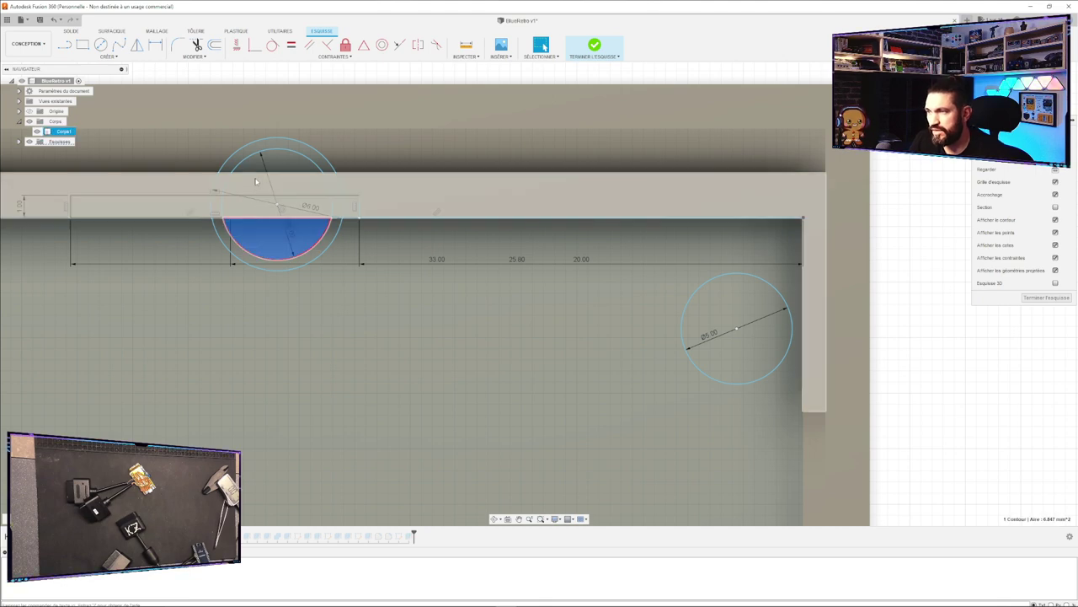
left_click(246, 196, "shift")
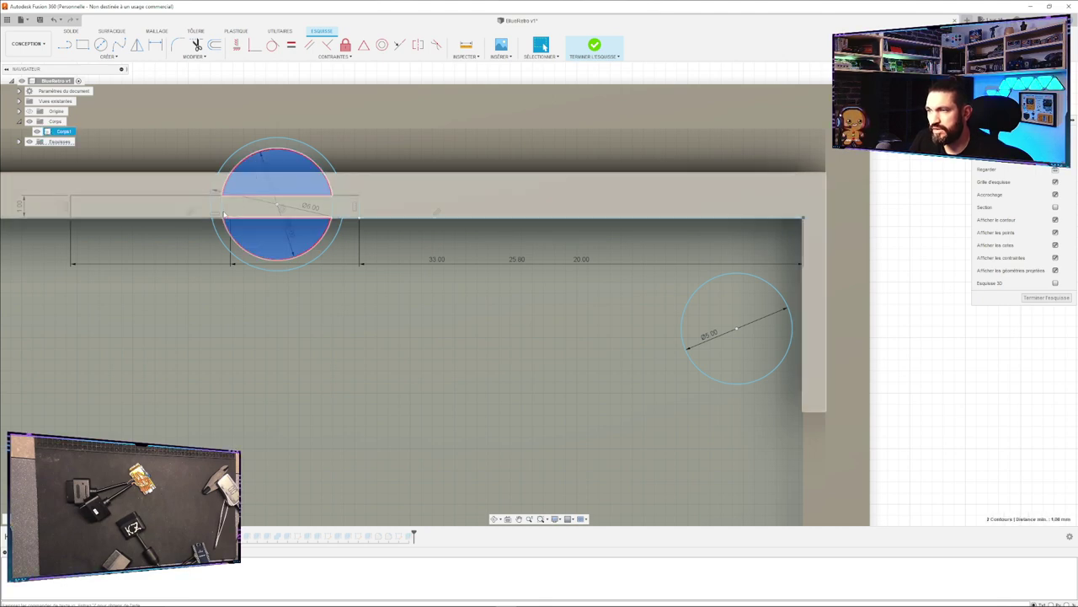
scroll(247, 212, "up", 6)
middle_click_drag(250, 254, 245, 185, "shift")
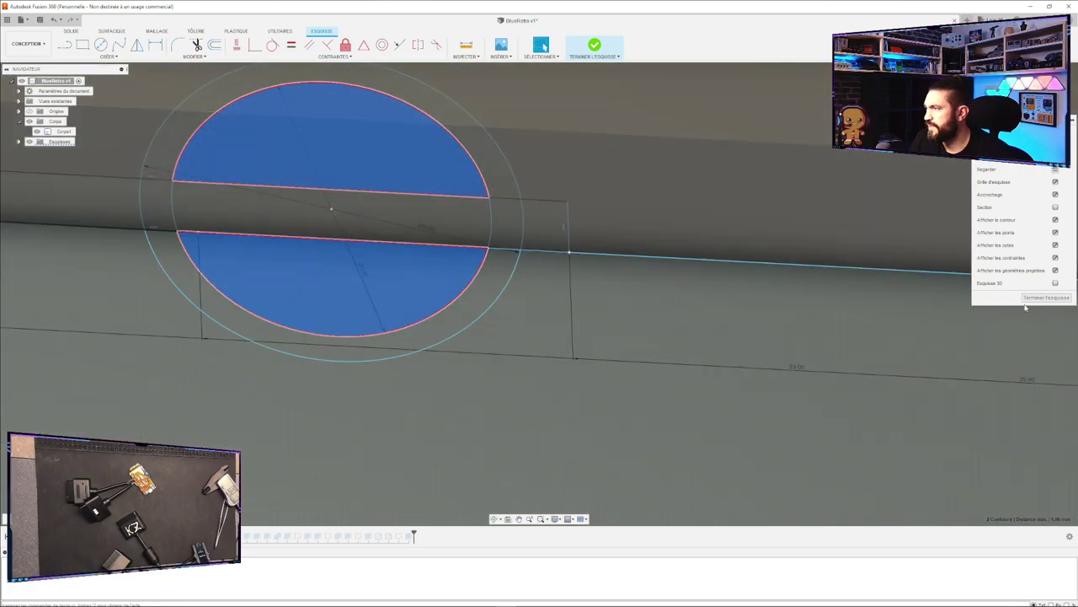
left_click(1028, 299)
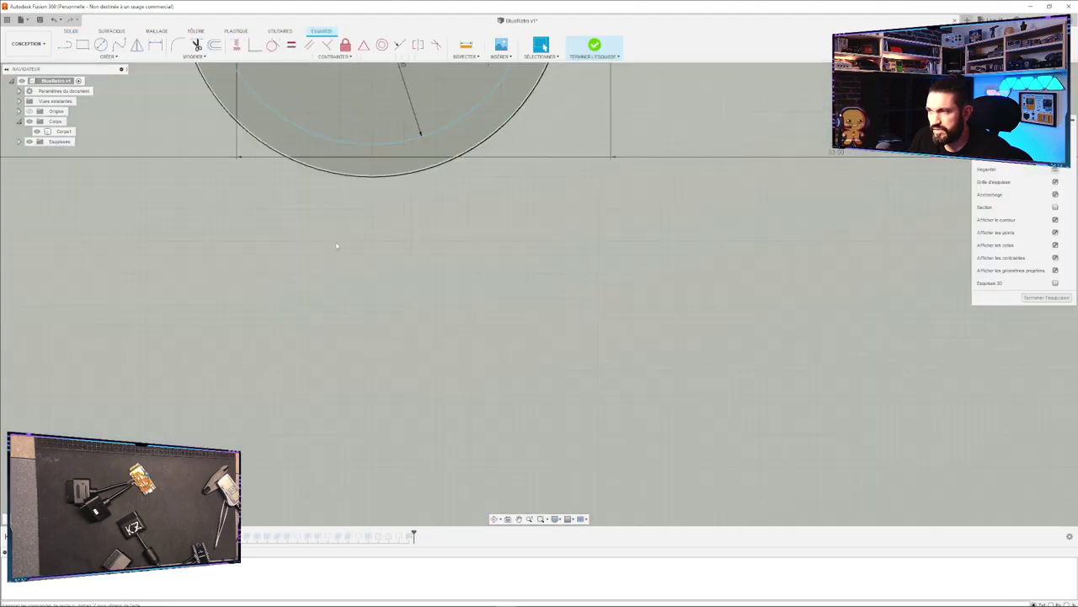
Select the 5 mm circle's two segments on either side of the middle strip in the sketch.
scroll(354, 246, "up", 1)
mouse_move(368, 251)
middle_mouse_down()
mouse_move(363, 346)
mouse_move(337, 417)
middle_mouse_up()
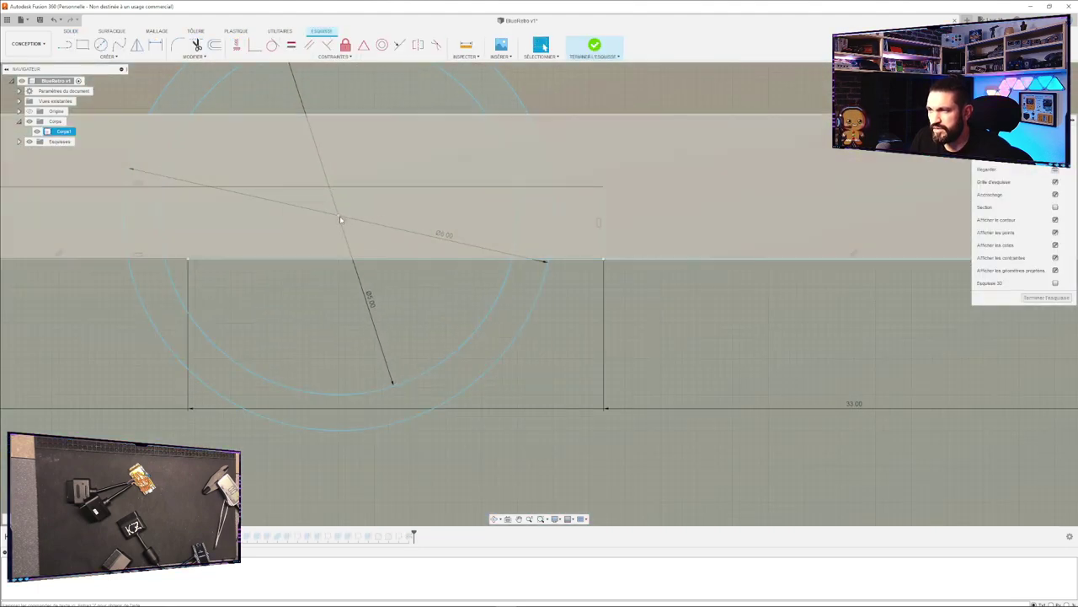
left_click(368, 303)
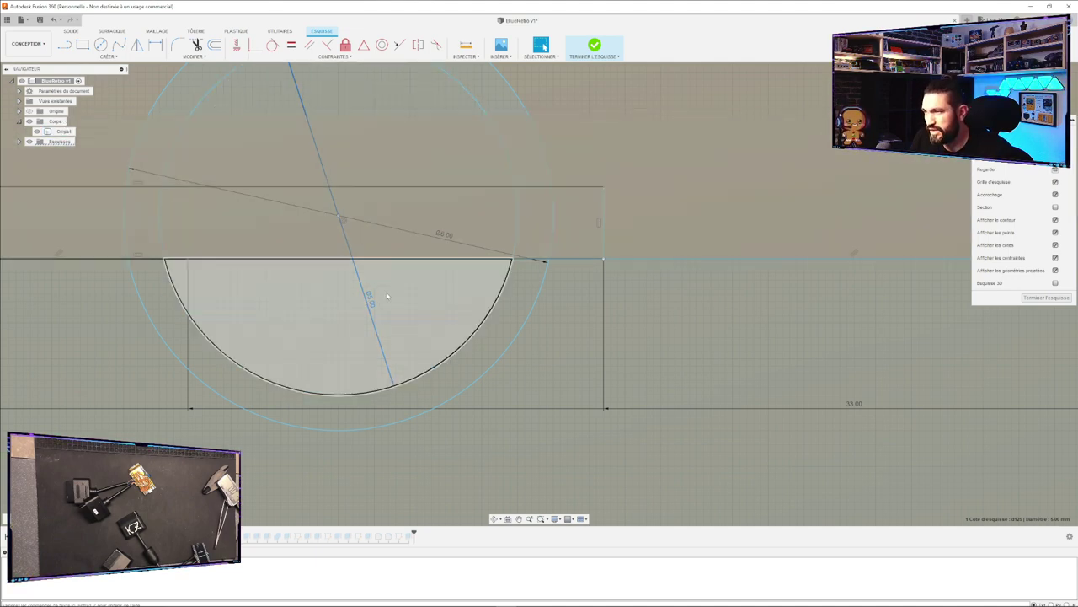
left_click(387, 295)
left_click(375, 162, "ctrl")
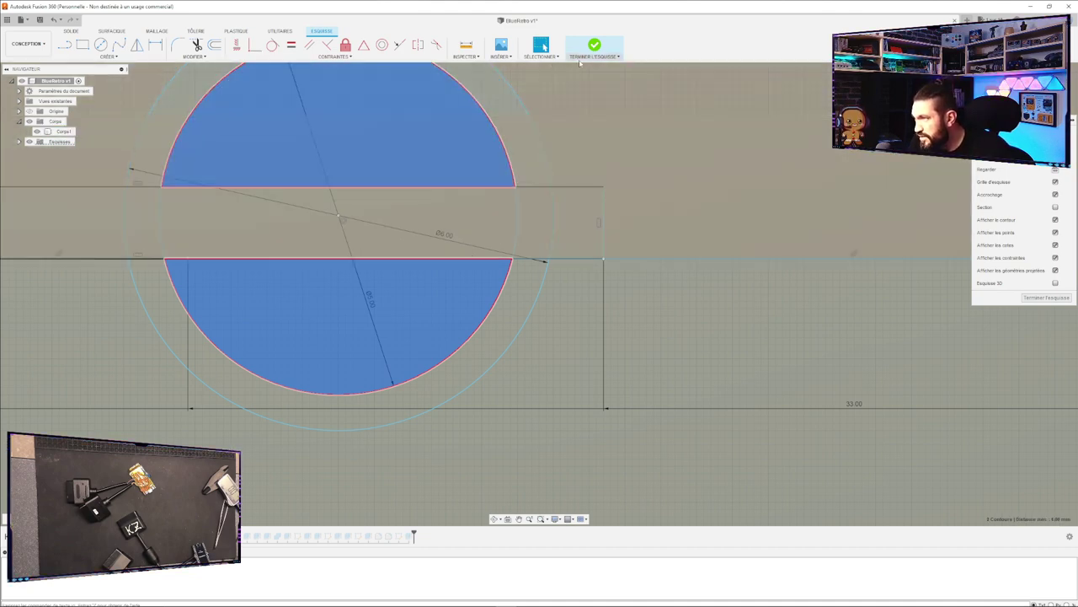
Look through the selection tools and priority options, and return to the standard Select mode.
left_click(547, 59)
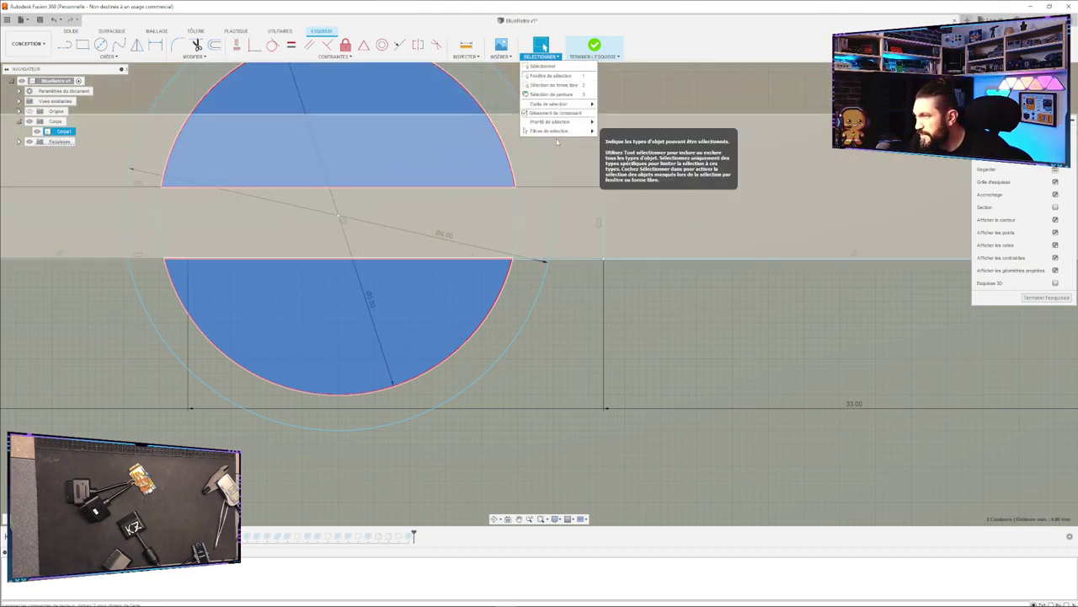
mouse_move(579, 105)
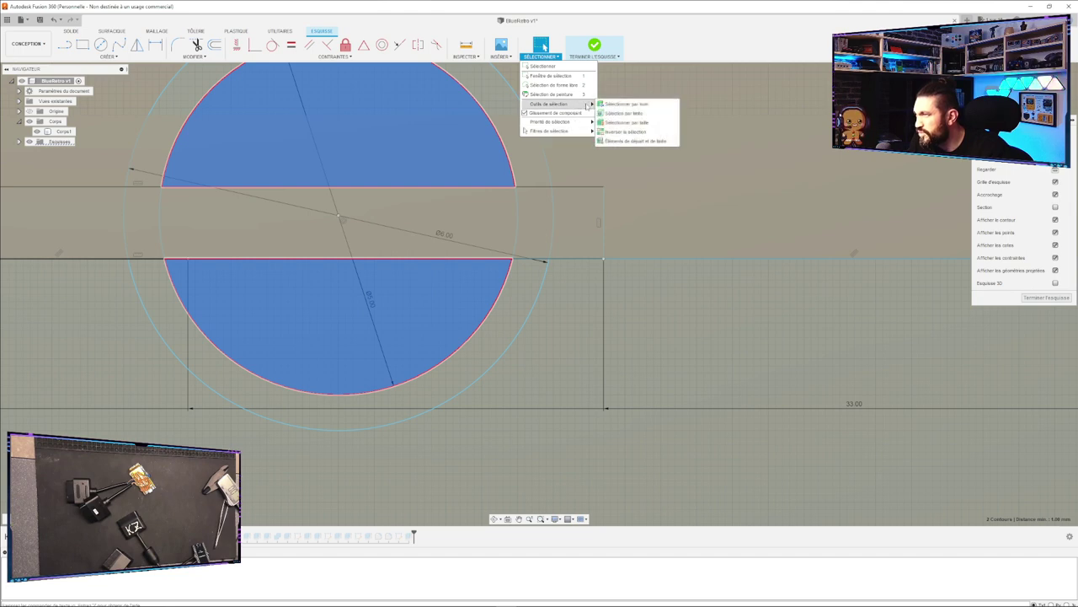
mouse_move(562, 122)
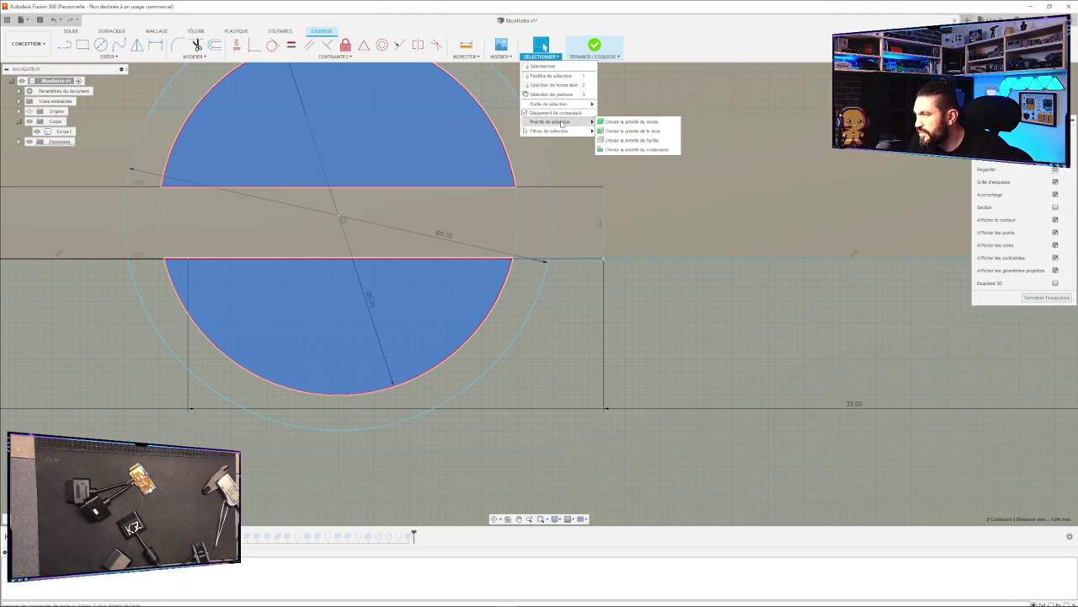
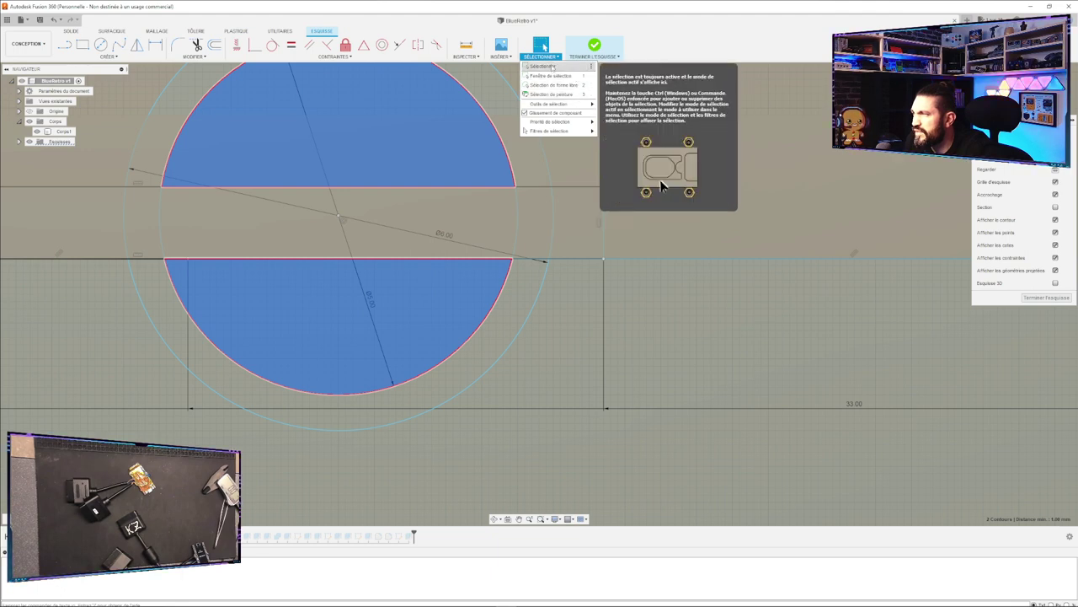
left_click(553, 67)
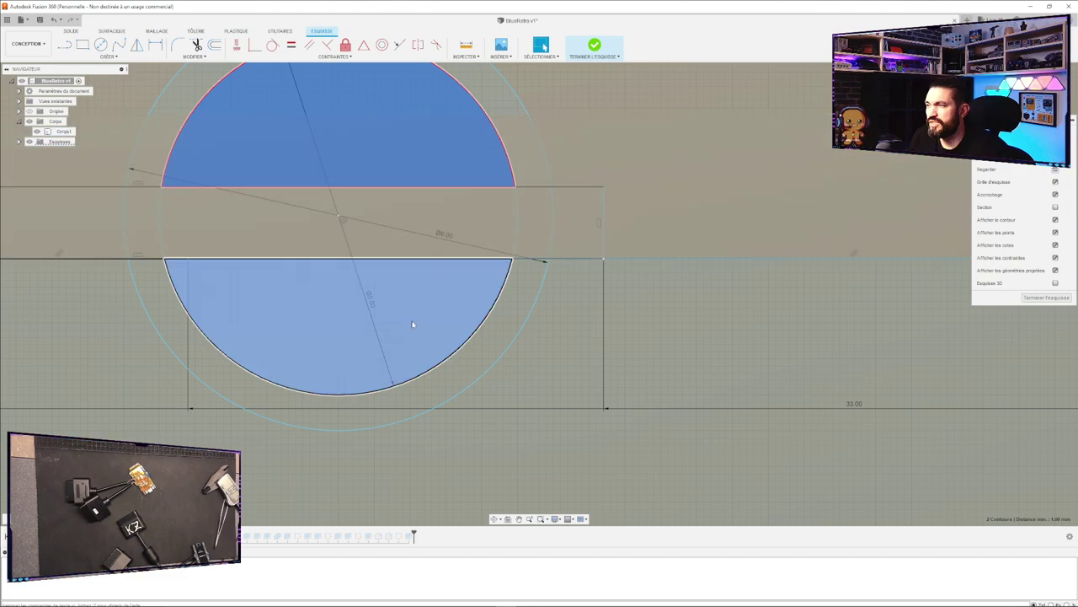
Examine the unselected strip between the circle's two segments up close from several angles.
middle_click_drag(416, 311, 439, 224, "shift")
left_click(285, 306)
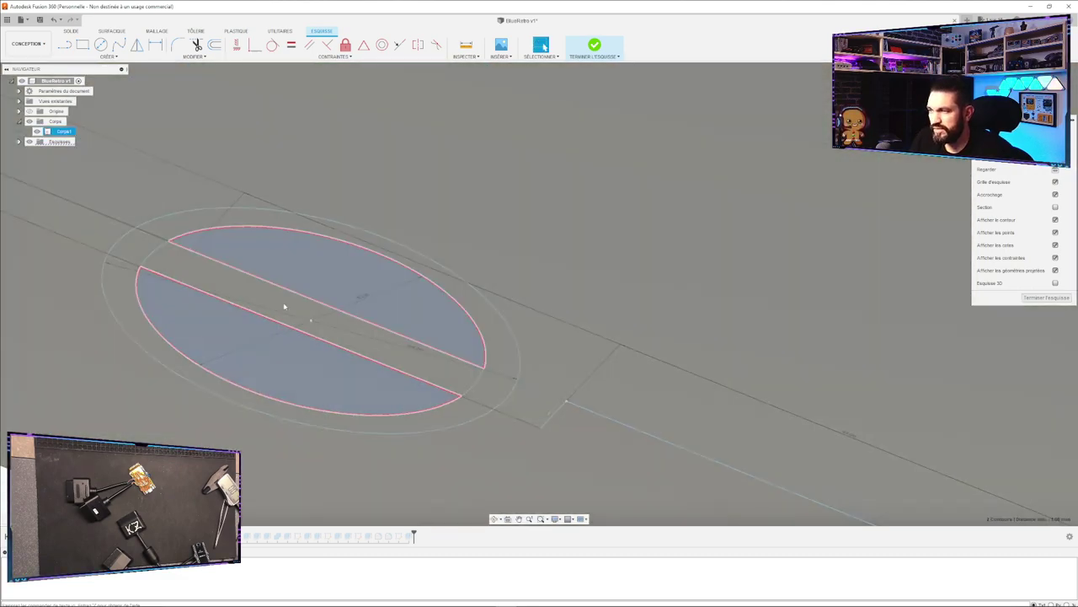
scroll(297, 310, "up", 4)
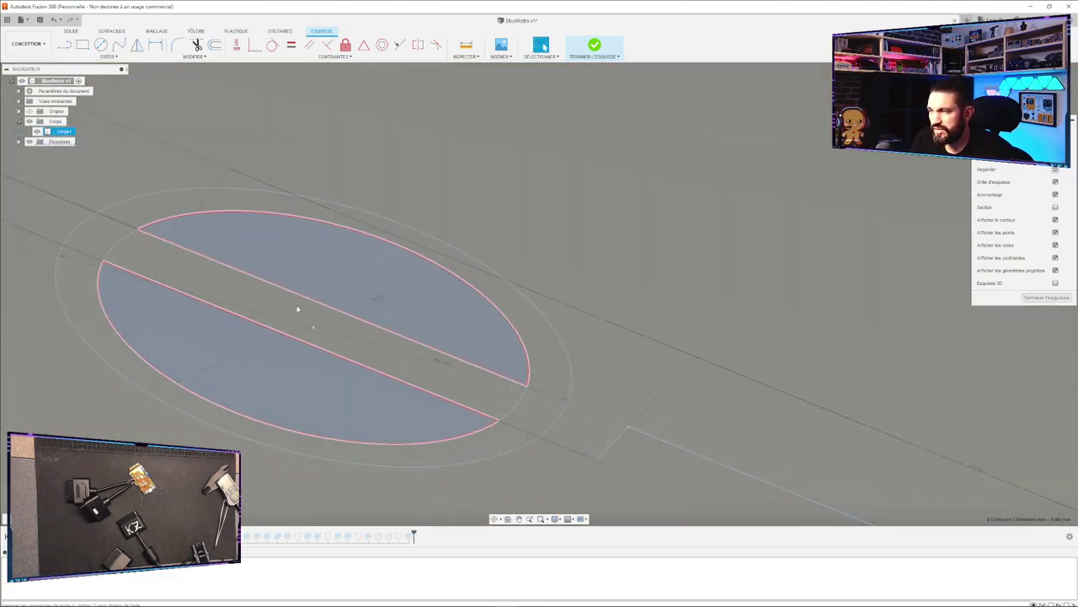
scroll(384, 332, "down", 3)
mouse_move(416, 325)
middle_mouse_down("shift")
mouse_move(426, 312)
mouse_move(394, 354)
mouse_move(432, 325)
mouse_move(621, 309)
mouse_move(585, 300)
mouse_move(537, 338)
mouse_move(549, 323)
mouse_move(608, 343)
mouse_move(599, 283)
middle_mouse_up("shift")
scroll(430, 327, "up", 3)
scroll(428, 327, "down", 5)
scroll(592, 167, "up", 5)
scroll(592, 160, "up", 8)
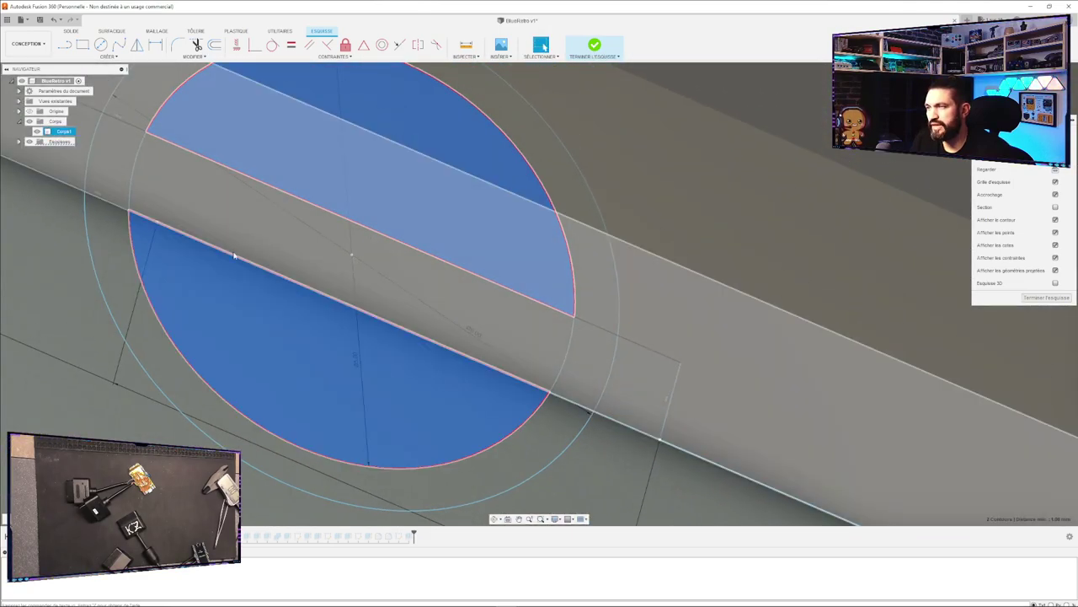
Try to add the geometry around the circle's middle strip to the selection of the two segments.
left_click(130, 212, "ctrl")
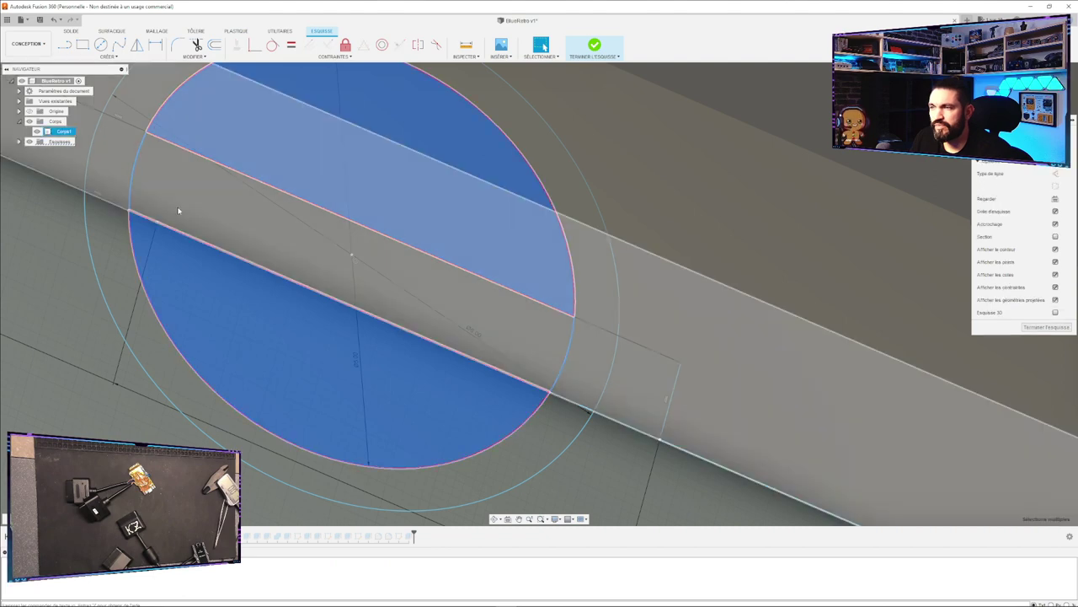
left_click(131, 210)
key("Escape")
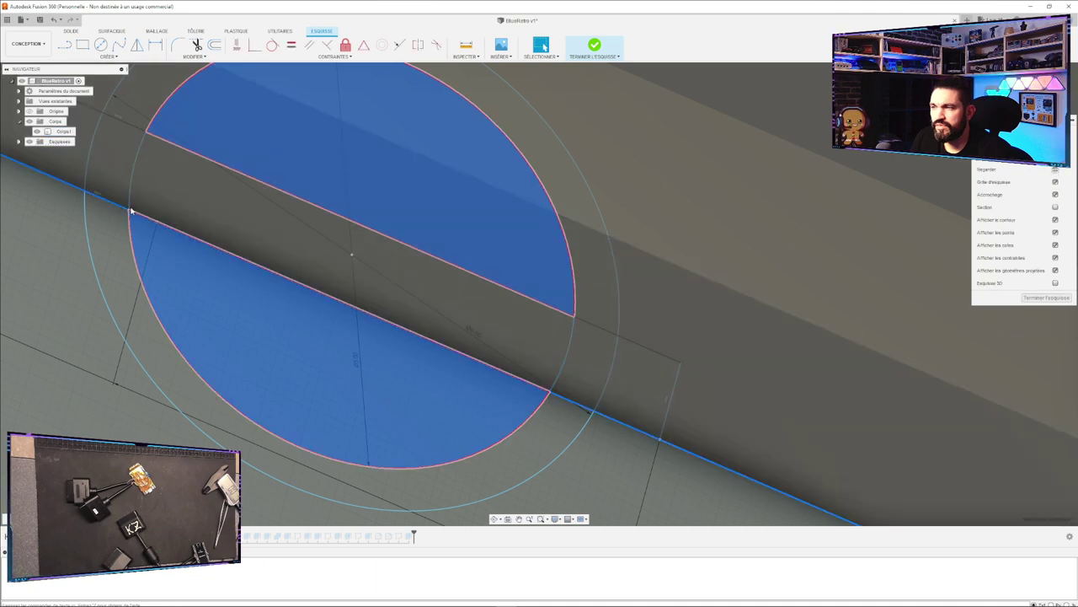
left_click(131, 210)
left_click(491, 199)
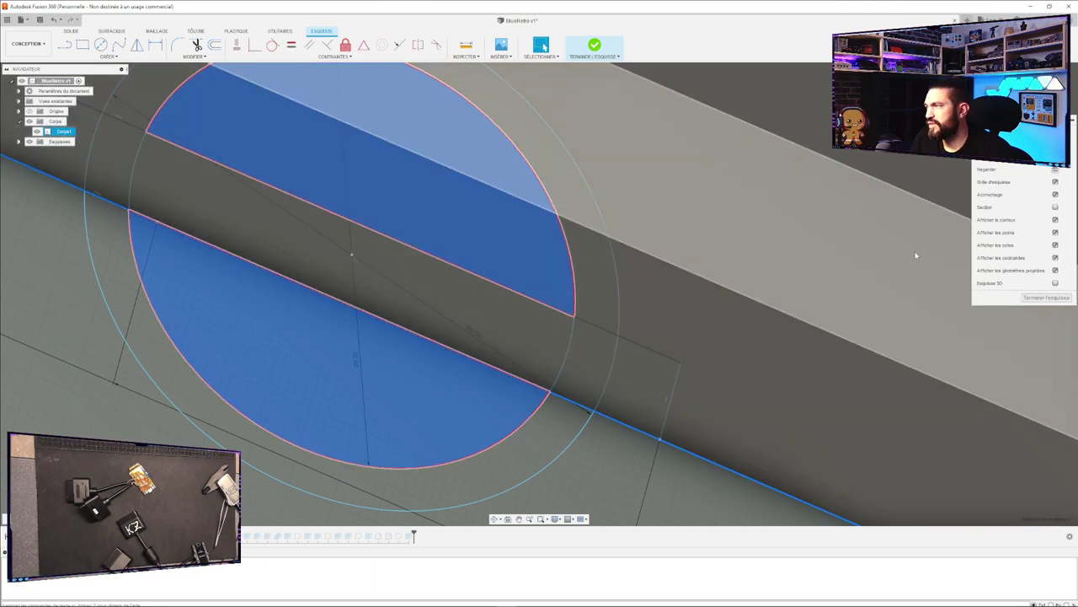
key("Escape")
Enable Select Through, turn off all object types in the selection filters, and clear the current selection.
left_click(545, 48)
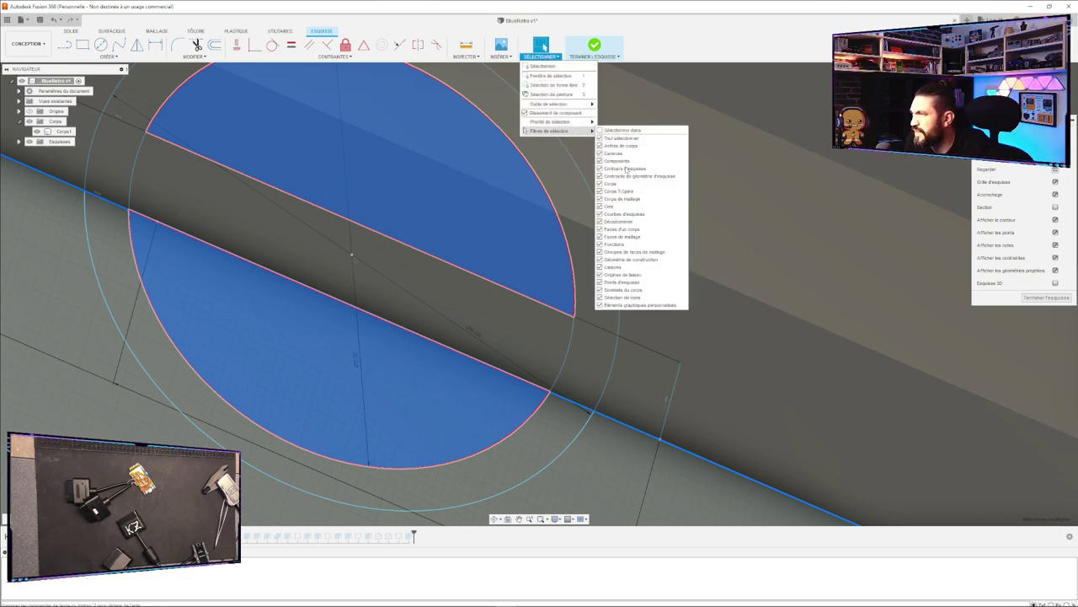
left_click(600, 161)
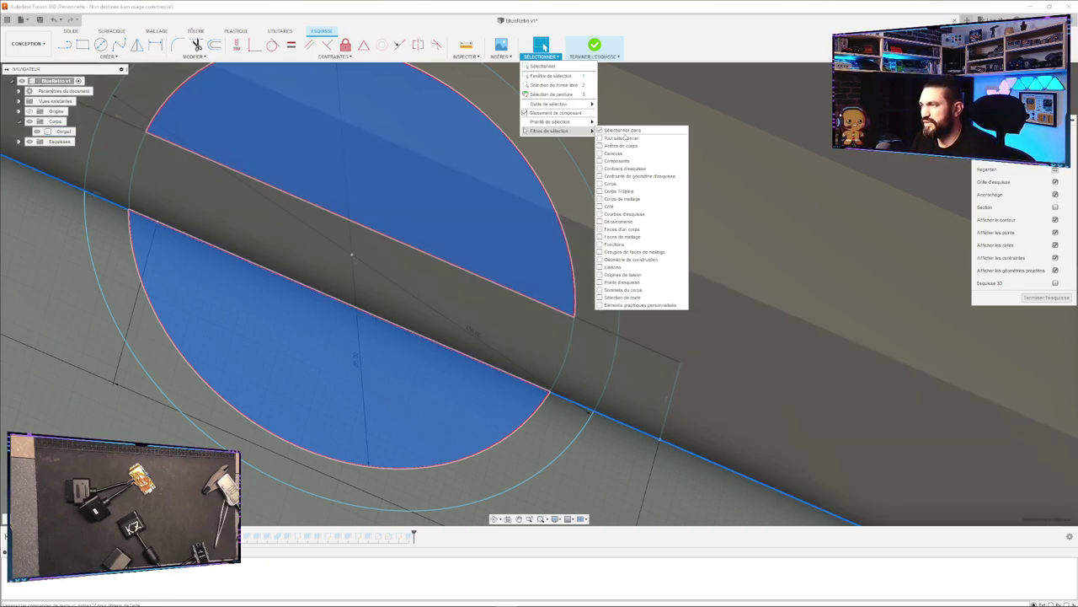
left_click(599, 140)
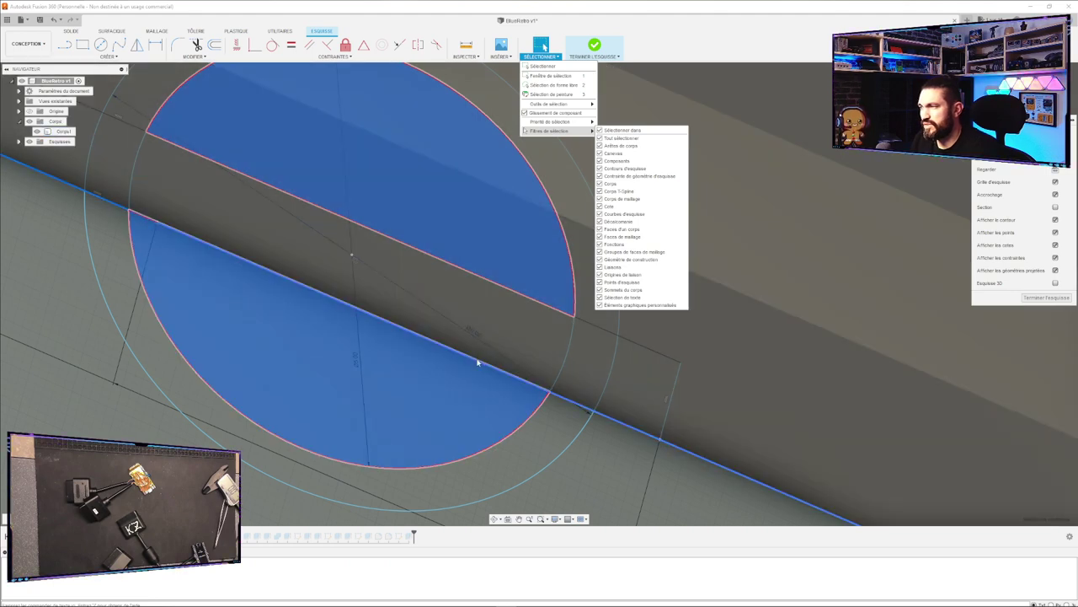
left_click(473, 364)
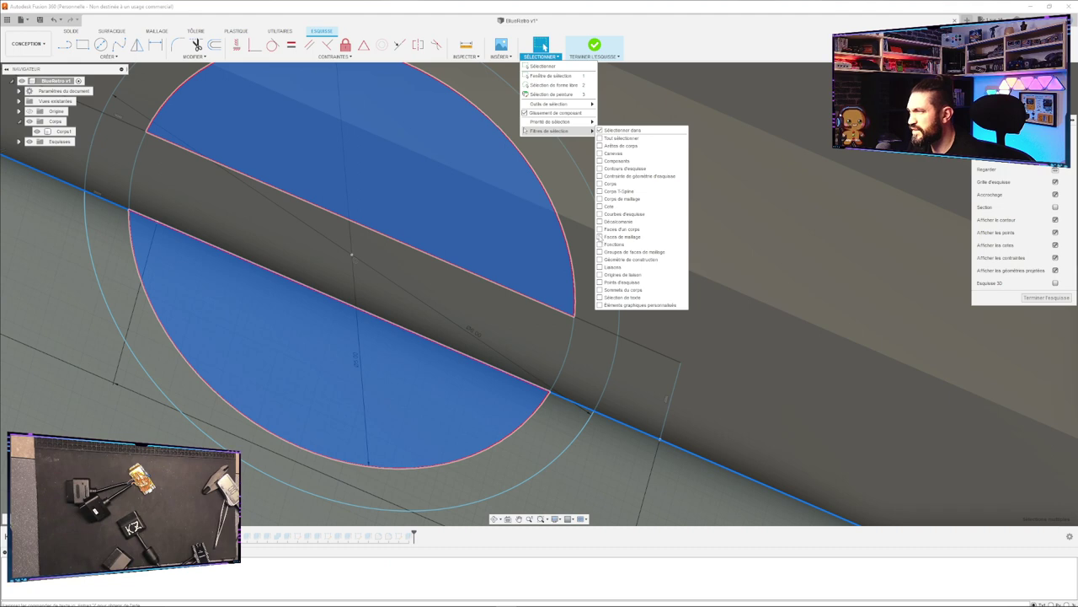
left_click(600, 229)
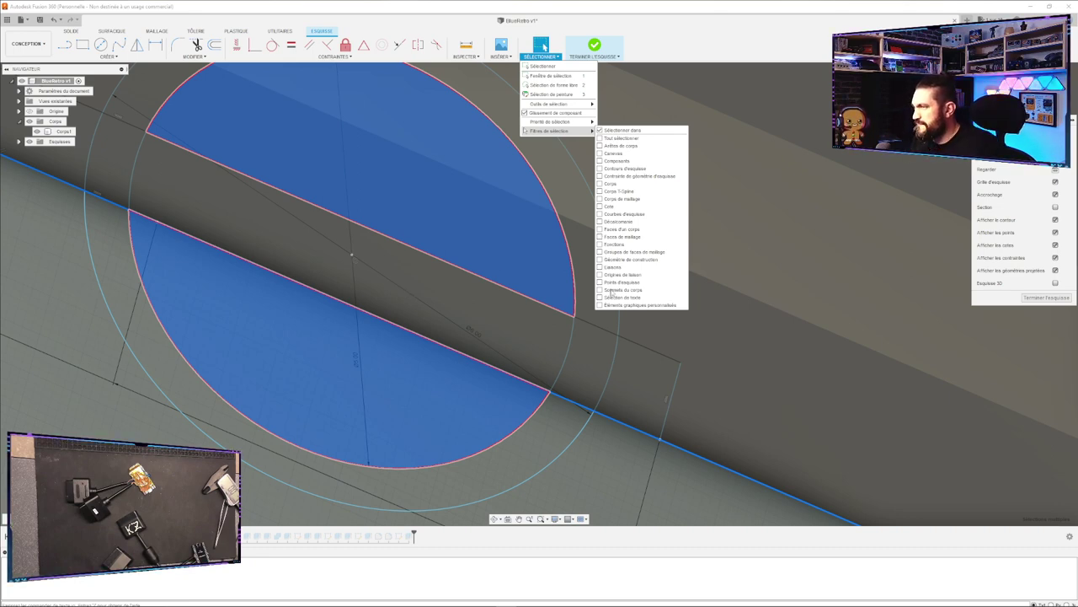
left_click(385, 295)
left_click(304, 252)
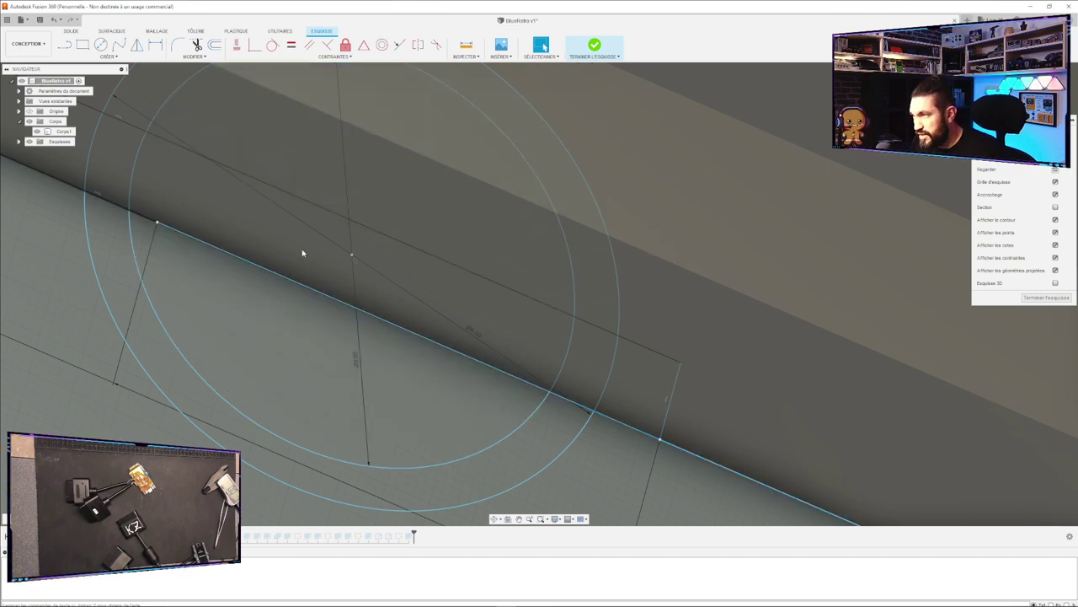
Enable Select Through in the selection filters and toggle all object types there.
left_click(553, 57)
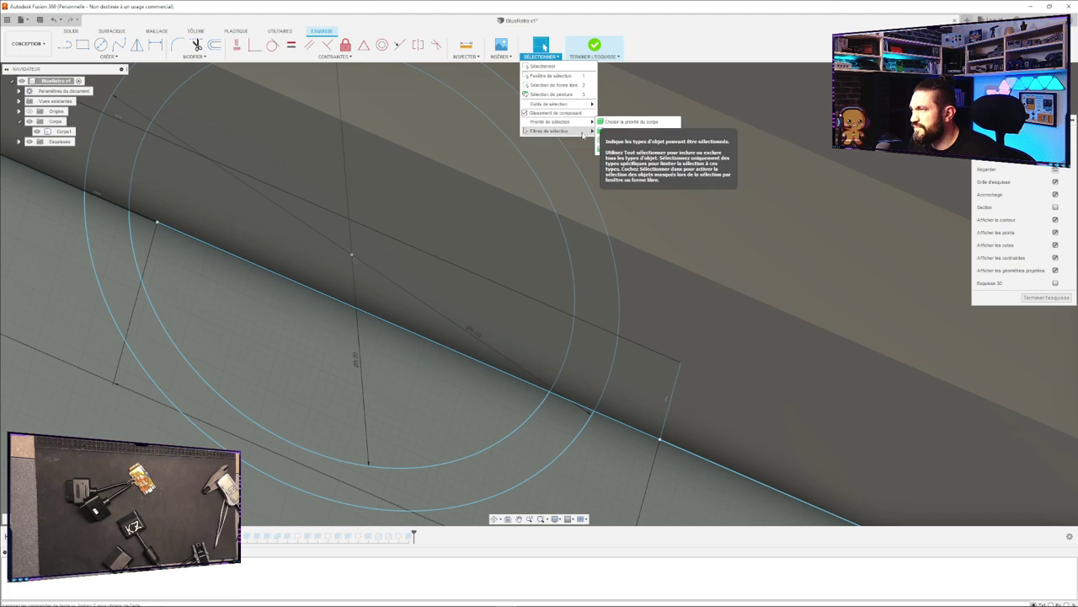
mouse_move(583, 132)
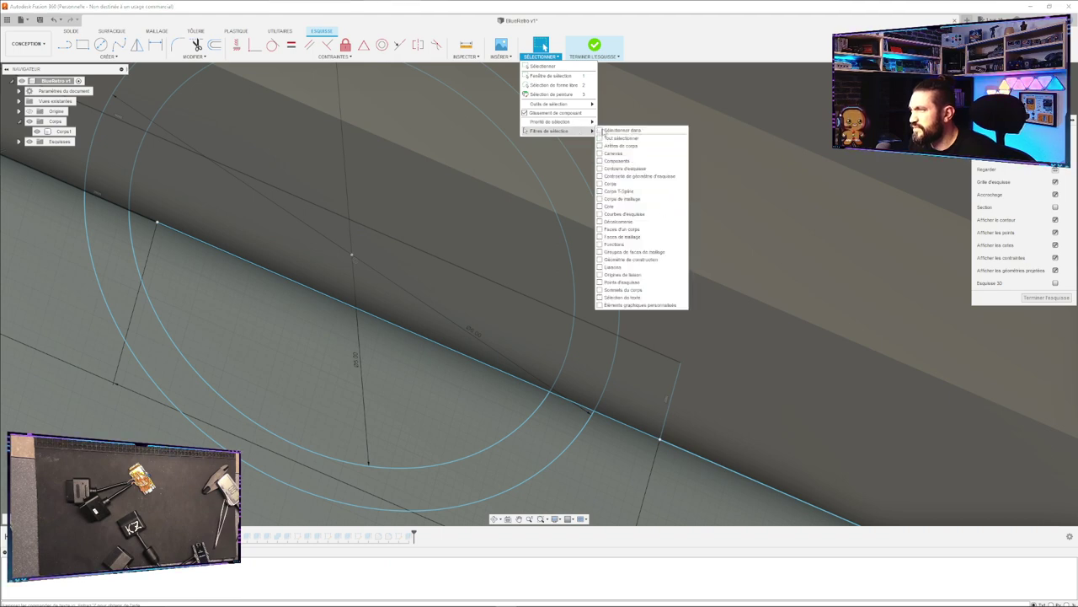
left_click(395, 384)
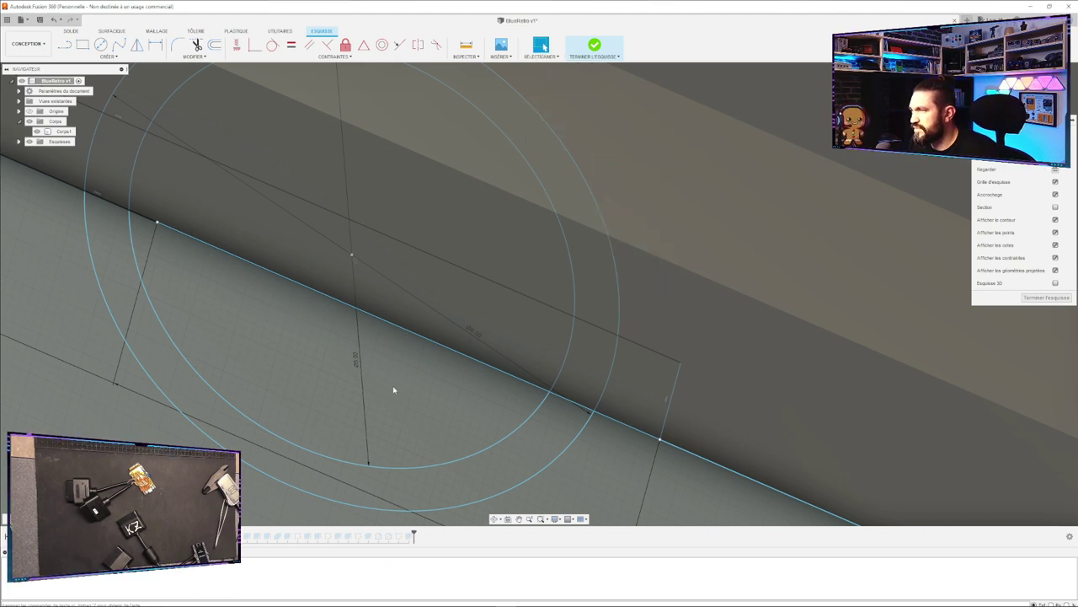
left_click(542, 56)
mouse_move(581, 123)
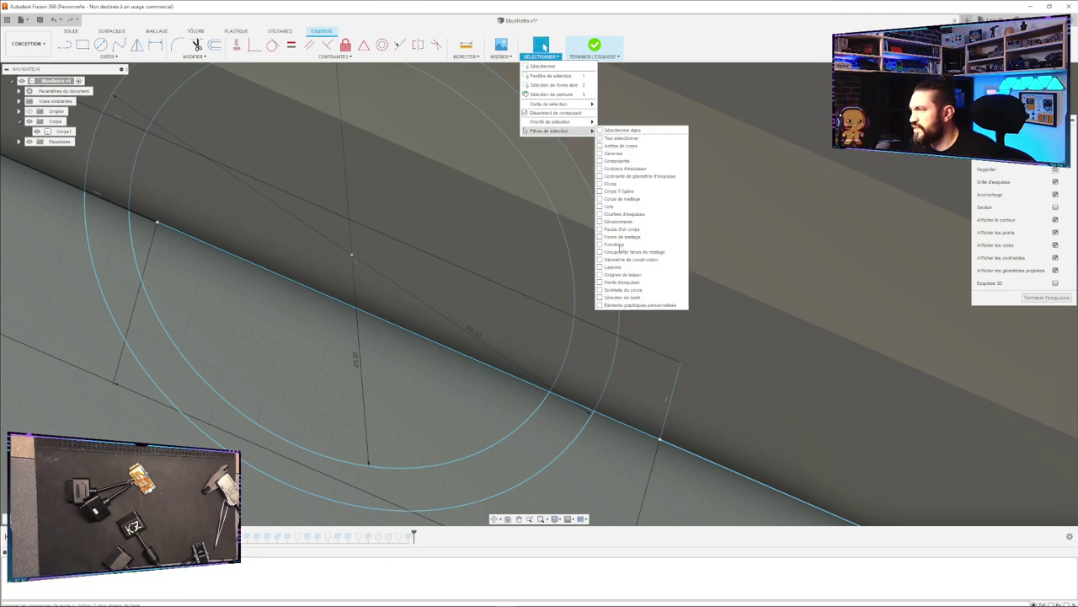
left_click(599, 230)
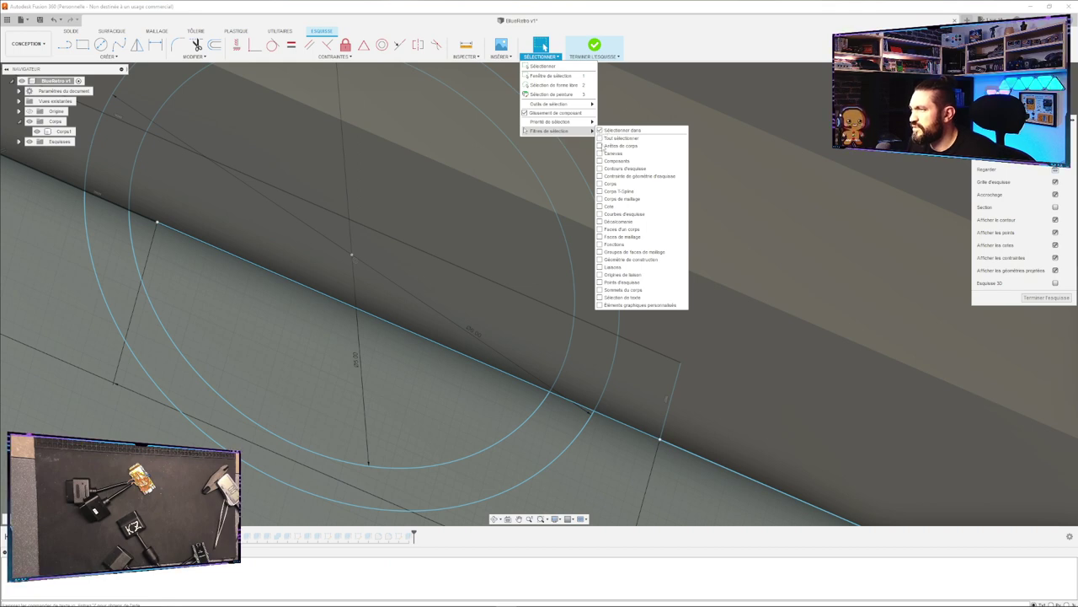
left_click(543, 42)
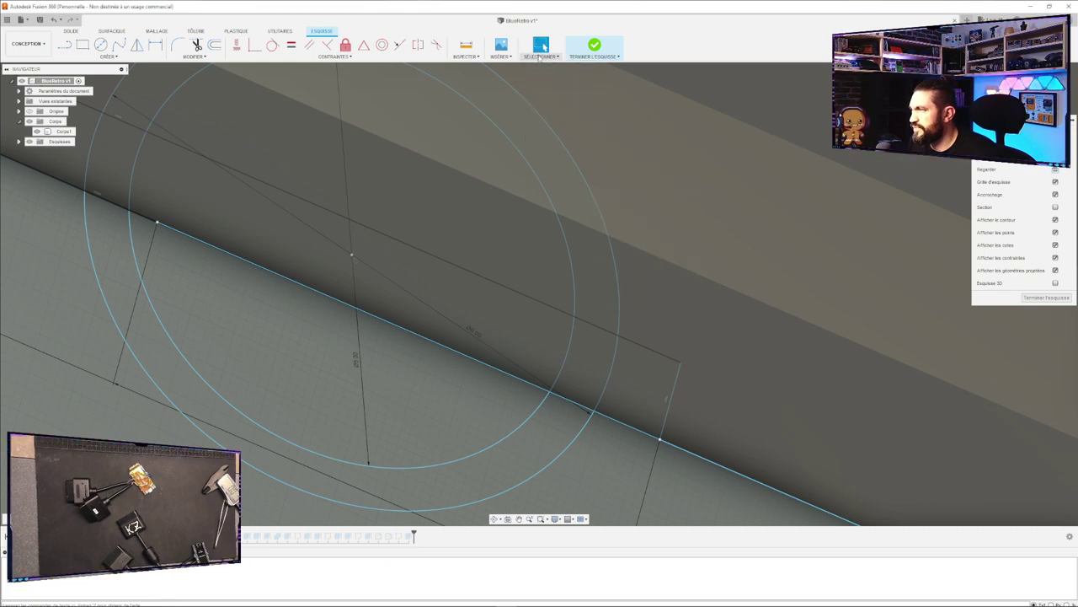
left_click(542, 46)
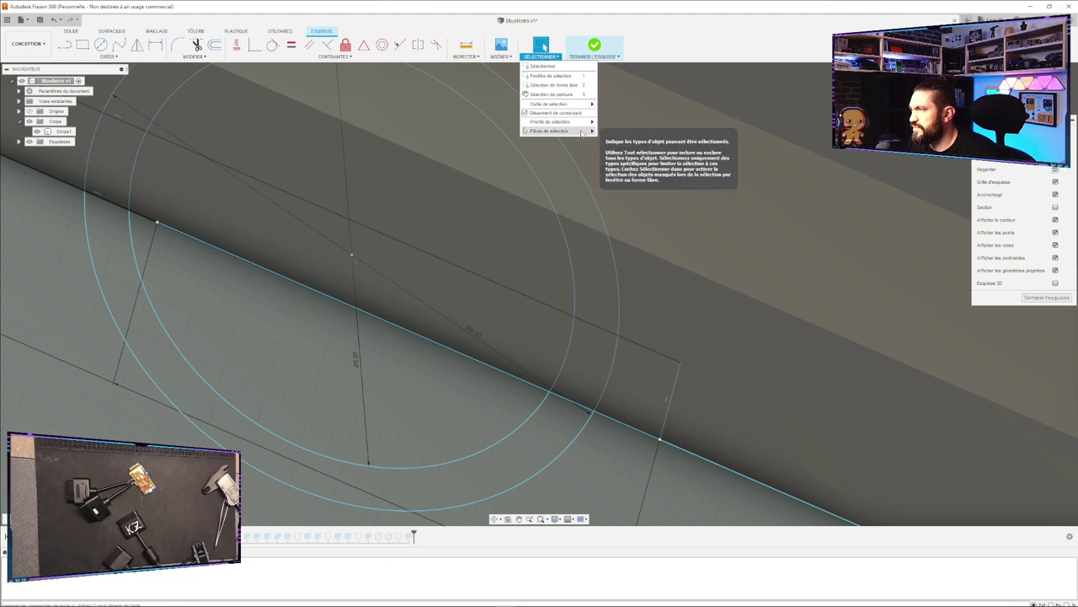
mouse_move(560, 130)
left_click(608, 139)
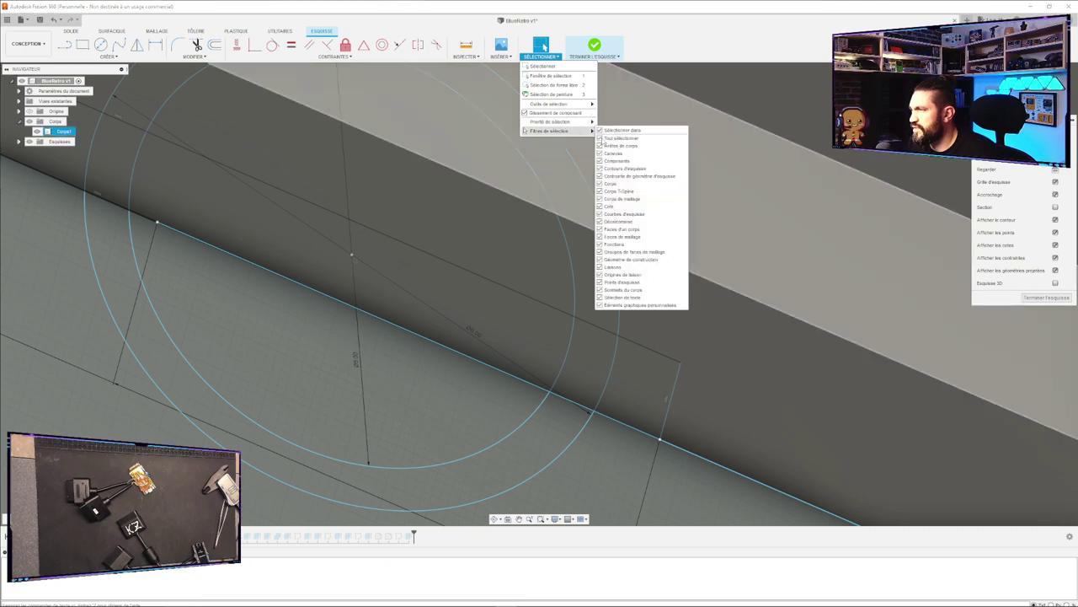
left_click(608, 139)
Set the selection priority to faces and select the long narrow face crossing the circle.
mouse_move(575, 125)
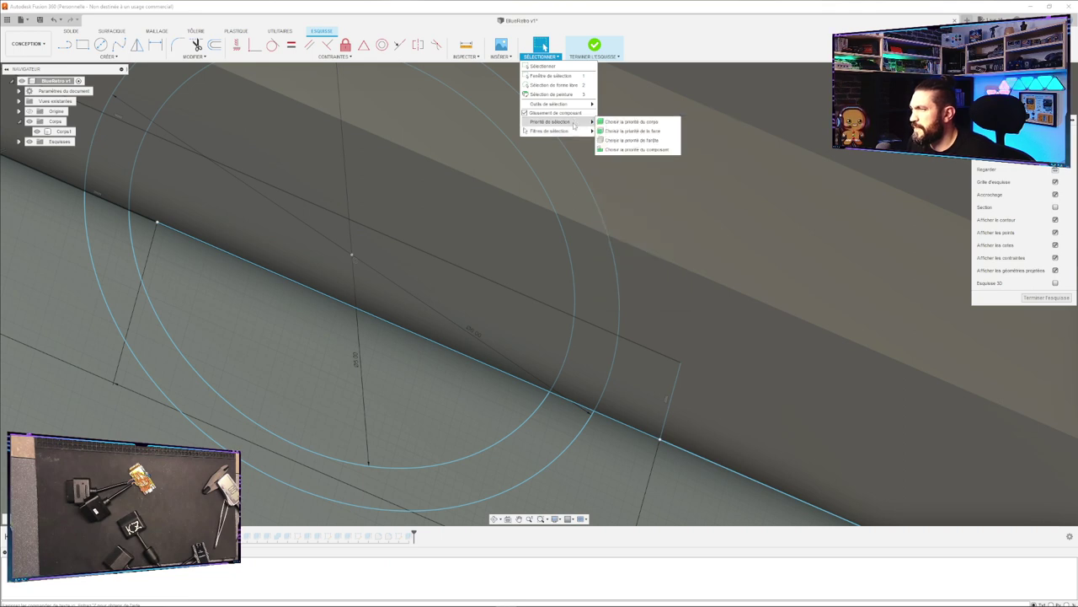
left_click(613, 132)
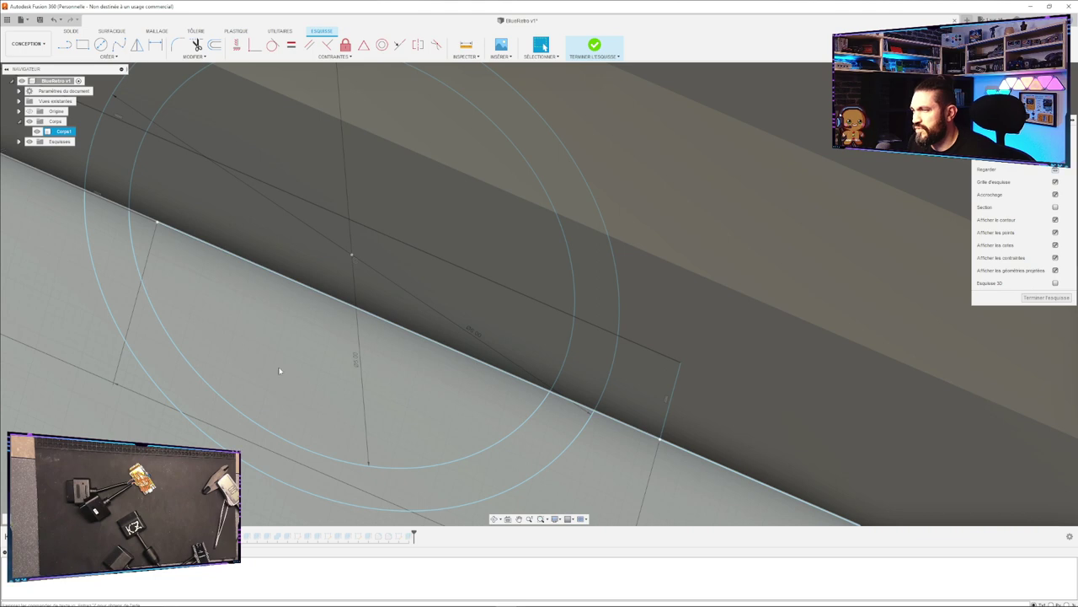
left_click(279, 359)
left_click(385, 260)
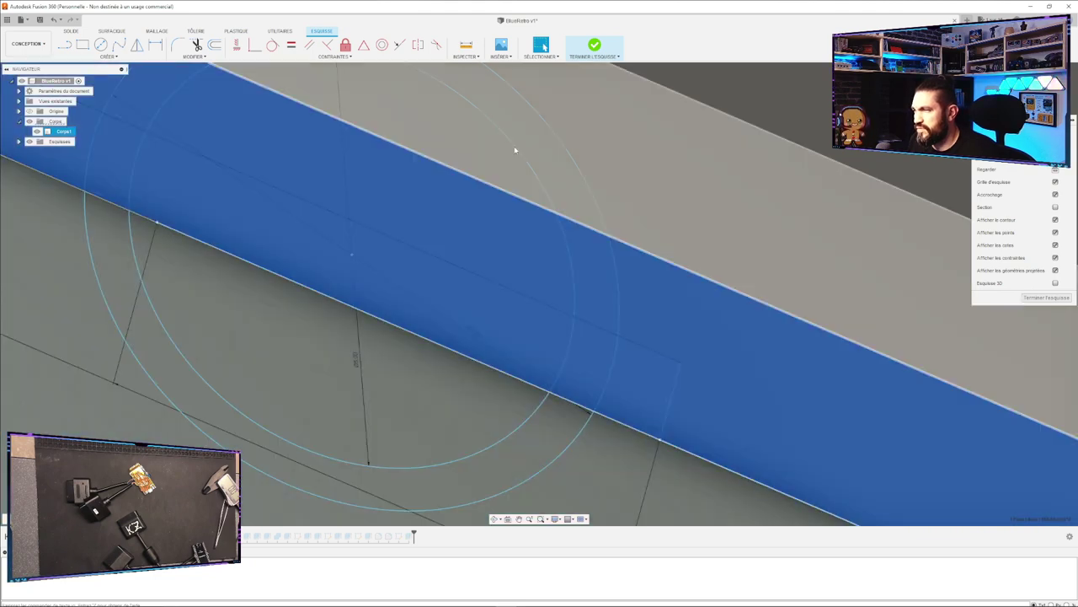
Try the edge selection priority, switch to body priority, and select the whole body.
left_click(540, 56)
mouse_move(584, 109)
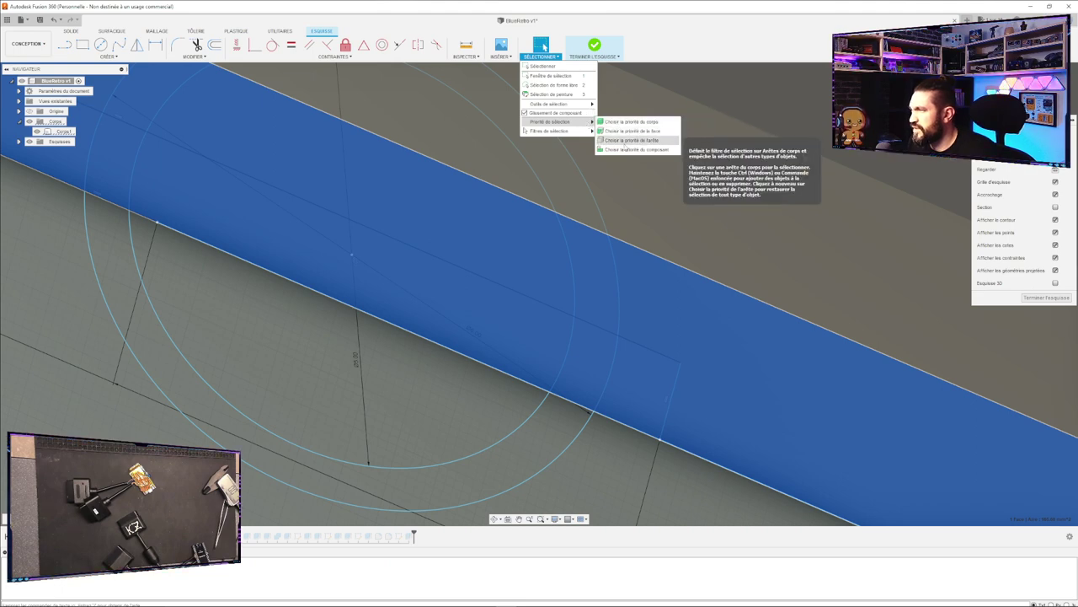
left_click(620, 140)
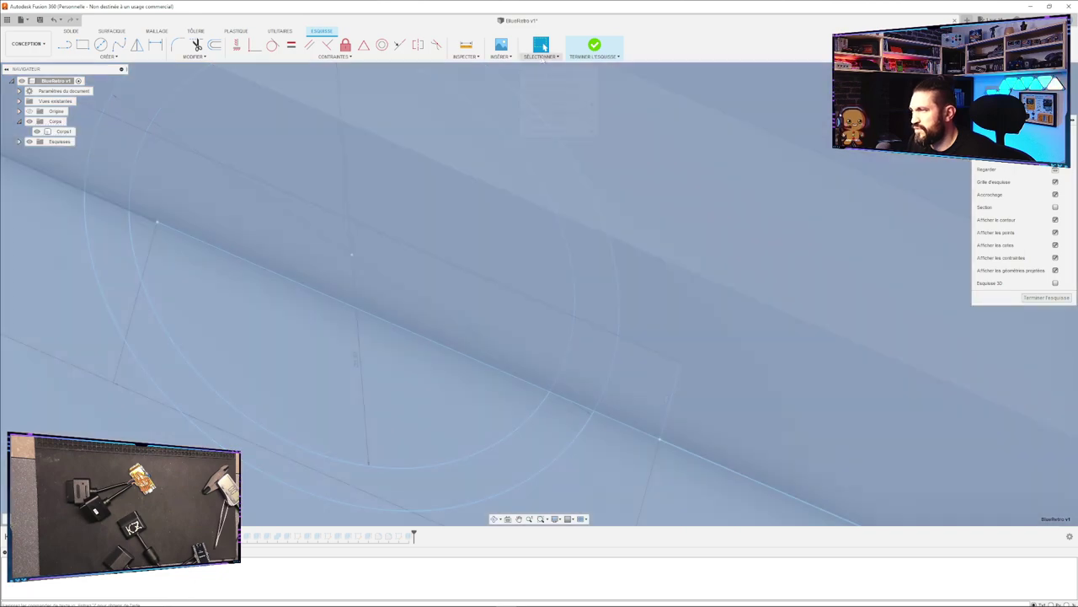
left_click(543, 56)
left_click(608, 122)
left_click(494, 246)
scroll(402, 324, "down", 3)
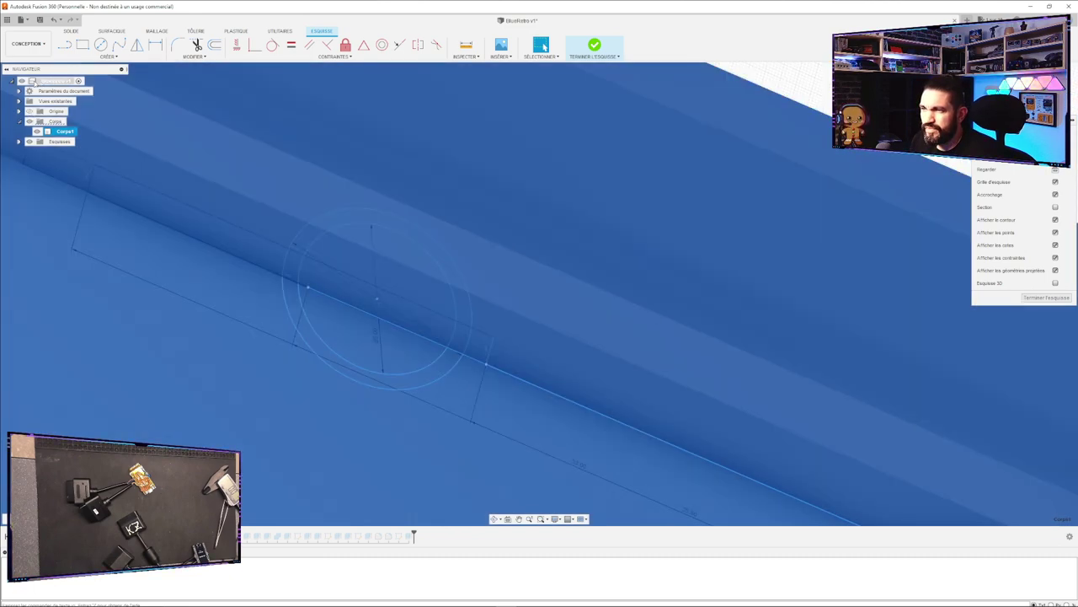
left_click(55, 84)
left_click(64, 131)
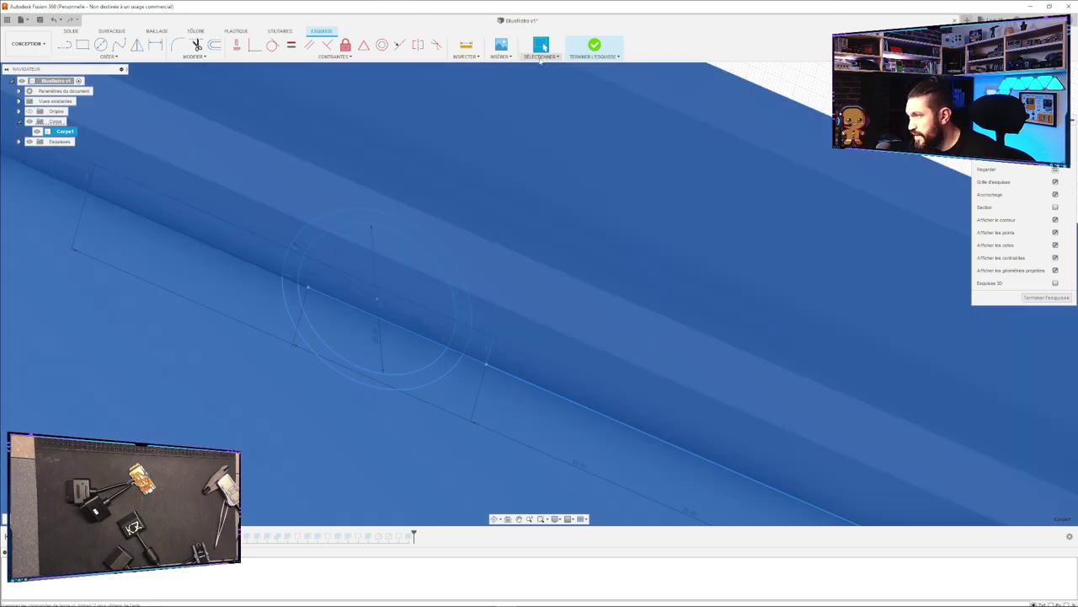
Turn on all object types in the selection filters and select the circle's lower segment.
left_click(540, 55)
mouse_move(582, 132)
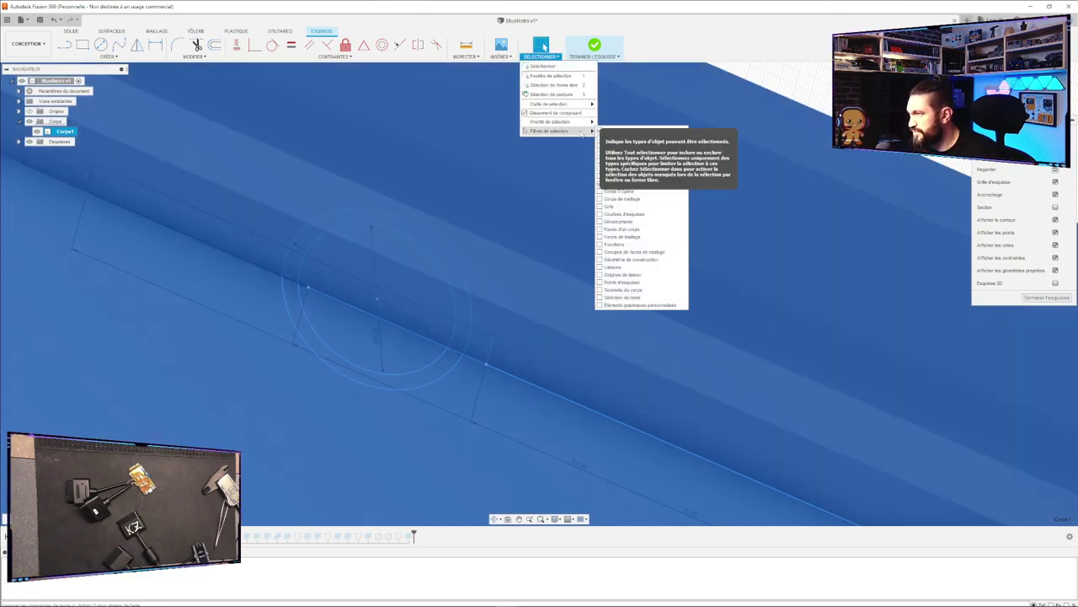
left_click(621, 137)
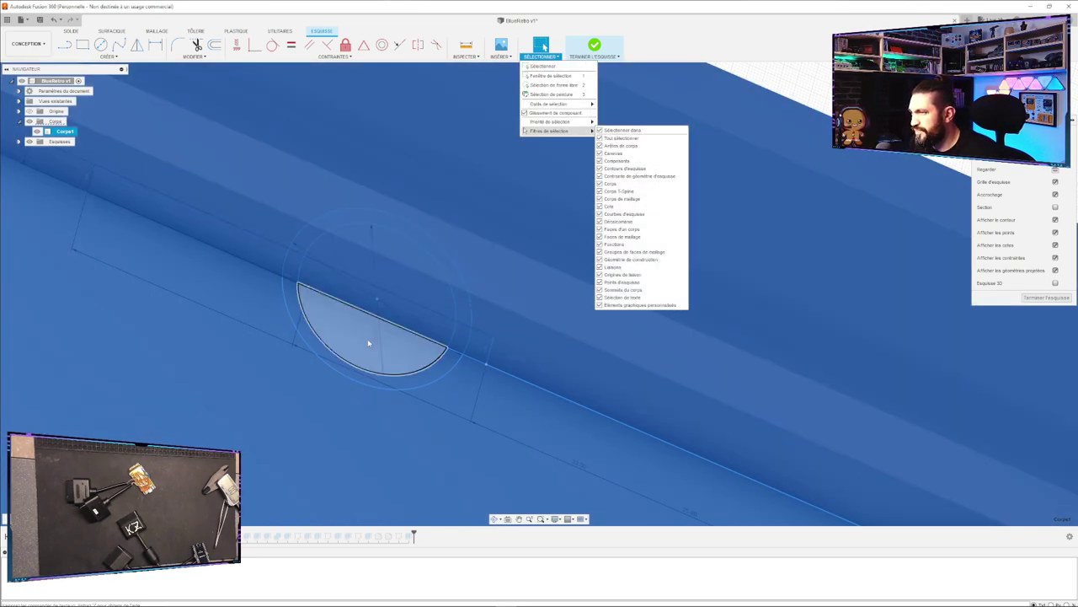
left_click(368, 343)
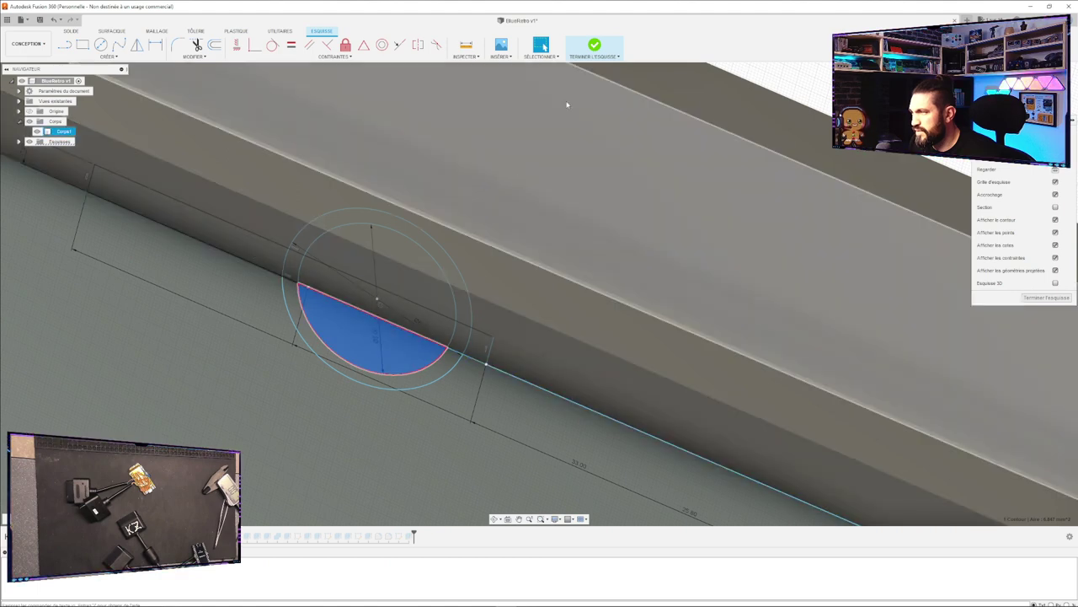
Clear the segment selection and try selecting the root component and the sketches folder.
left_click(540, 55)
mouse_move(564, 132)
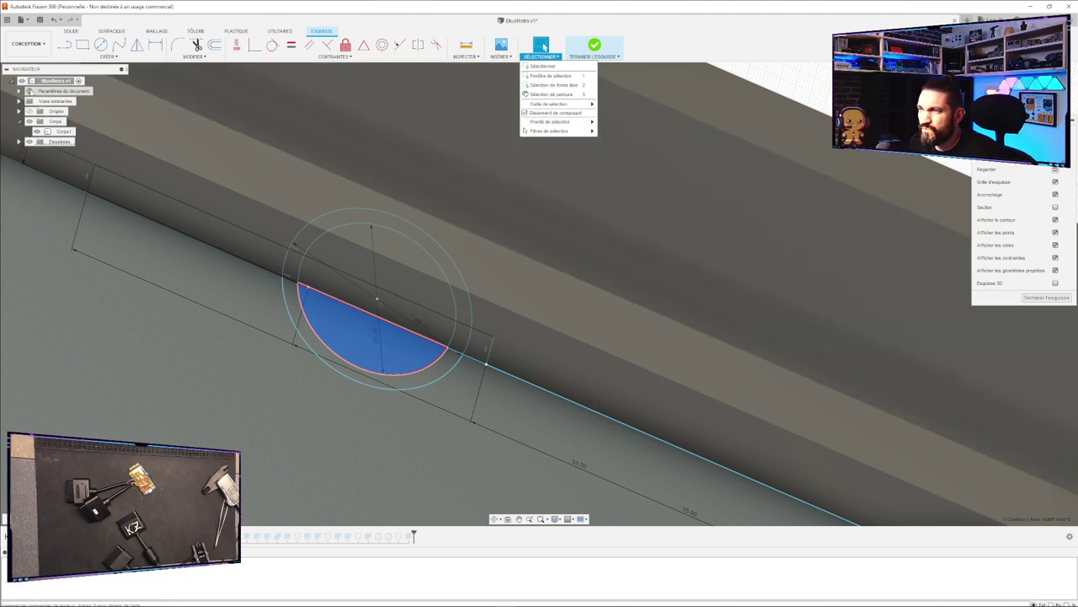
left_click(20, 102)
left_click(20, 101)
left_click(20, 102)
left_click(20, 102)
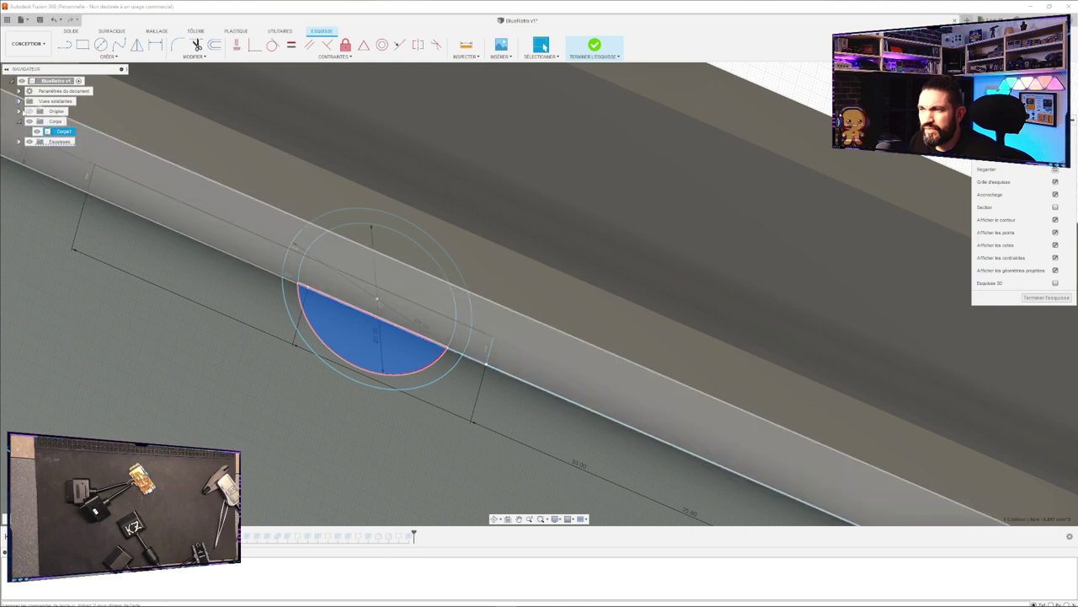
key("Escape")
left_click(23, 94)
left_click(47, 85)
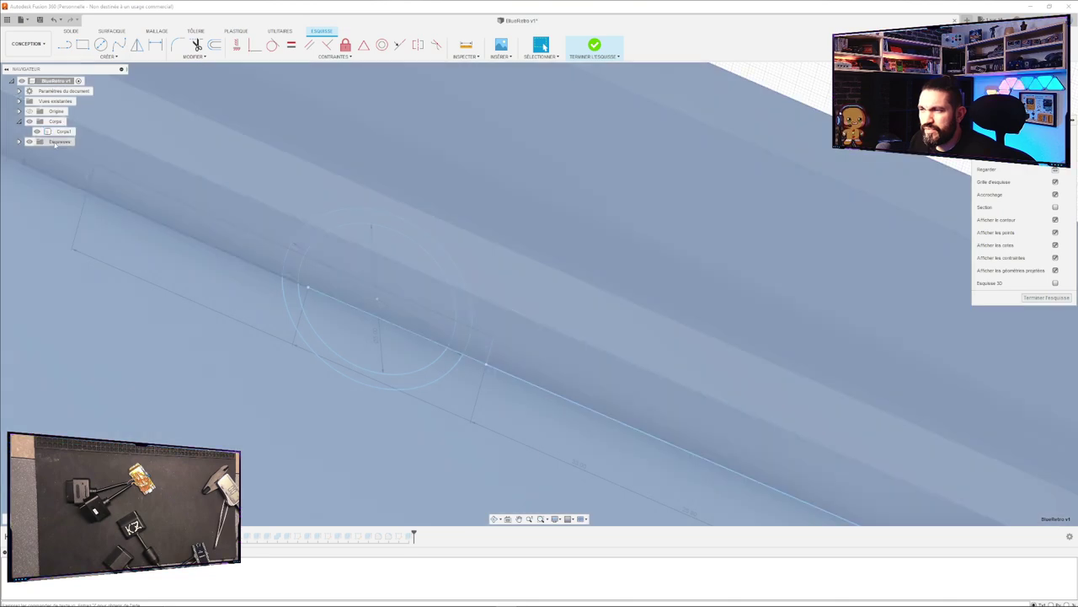
left_click(58, 141)
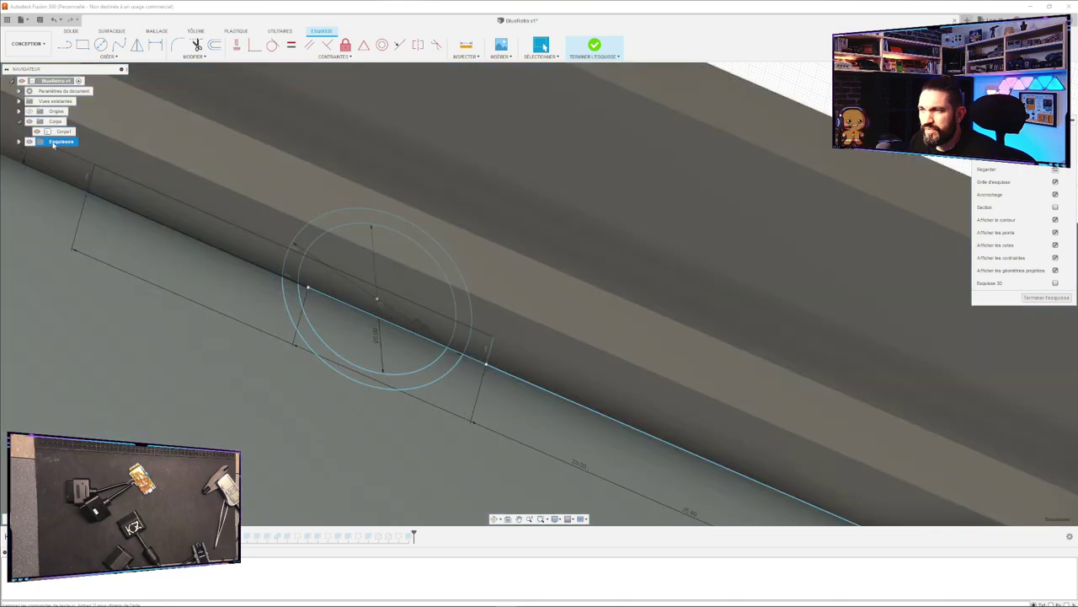
Select the inner circle's two segments on either side of the middle strip.
left_click(325, 328)
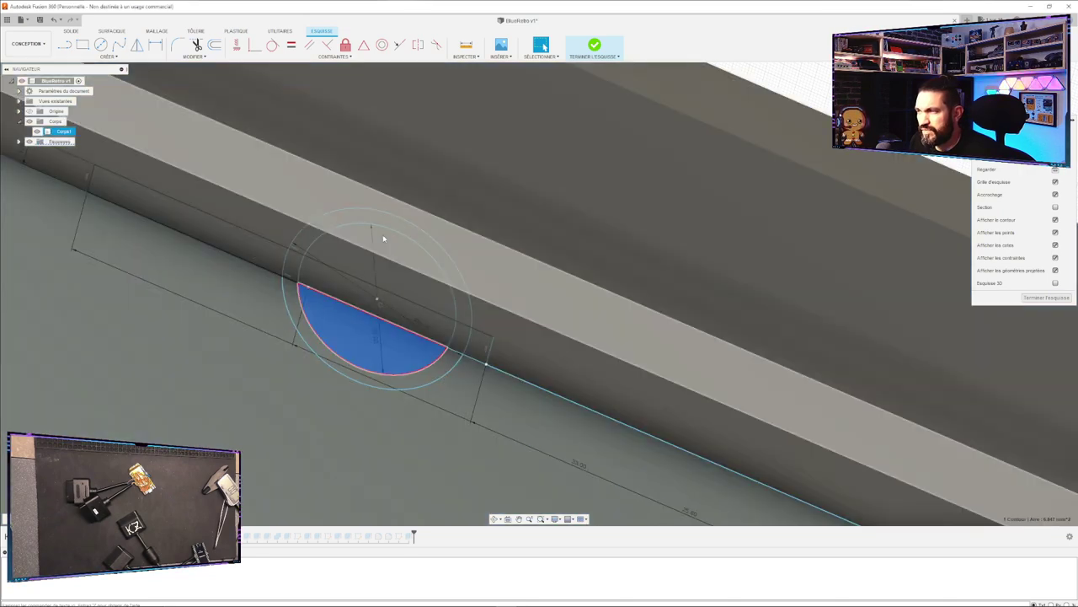
middle_click_drag(356, 230, 438, 196, "shift")
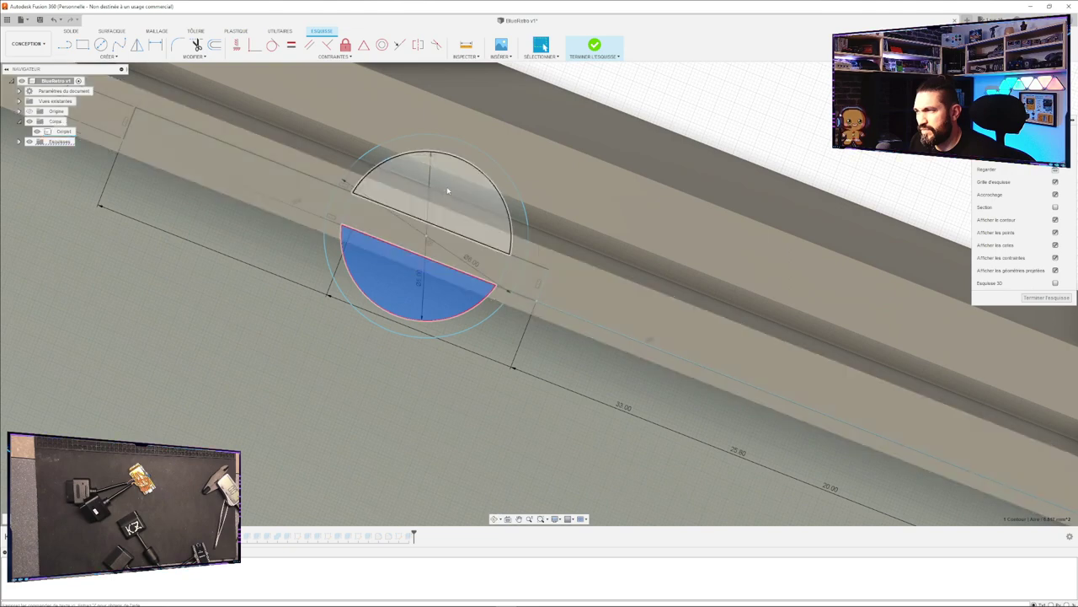
left_click(448, 189)
middle_click_drag(491, 339, 499, 315, "shift")
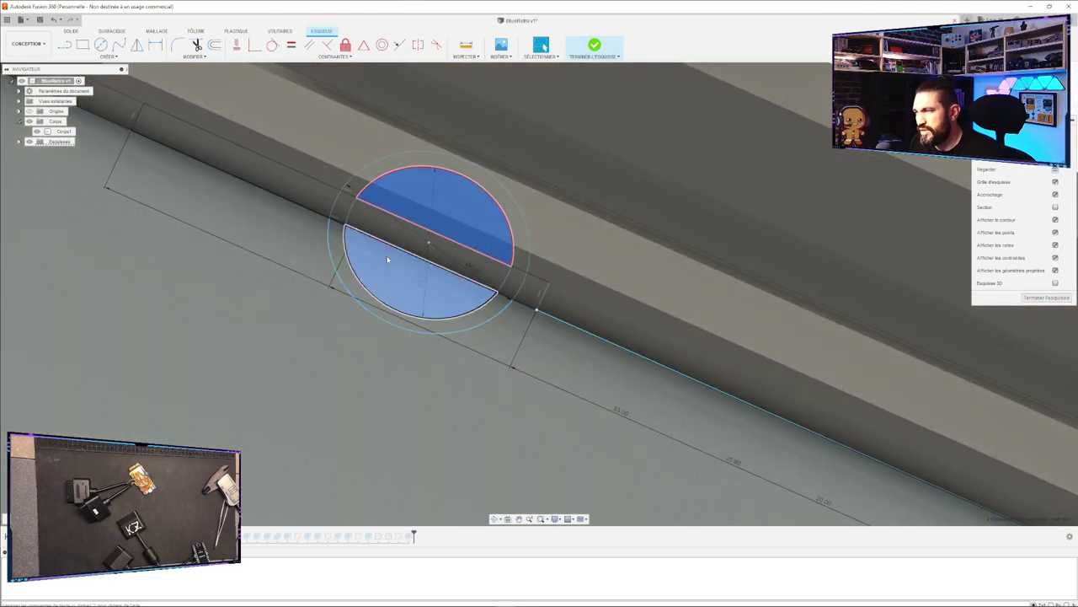
left_click(380, 232, "shift")
scroll(380, 231, "up", 10)
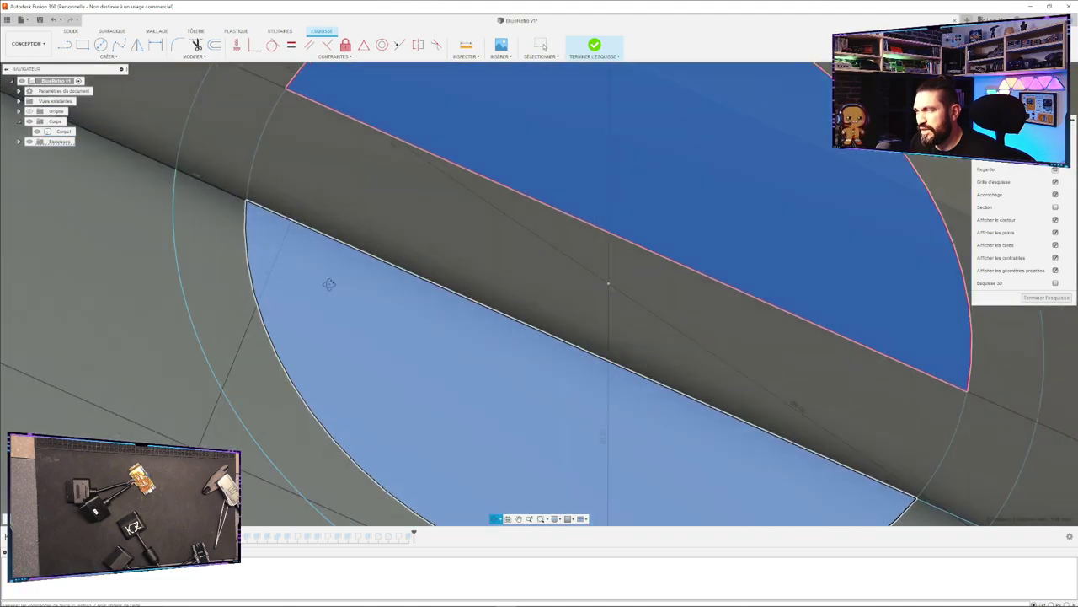
mouse_move(329, 284)
middle_mouse_down("shift")
mouse_move(262, 279)
mouse_move(310, 253)
middle_mouse_up("shift")
left_click(312, 256)
scroll(313, 256, "down", 7)
scroll(394, 174, "up", 4)
mouse_move(394, 173)
middle_mouse_down("shift")
mouse_move(364, 183)
mouse_move(388, 164)
mouse_move(418, 176)
mouse_move(399, 182)
middle_mouse_up("shift")
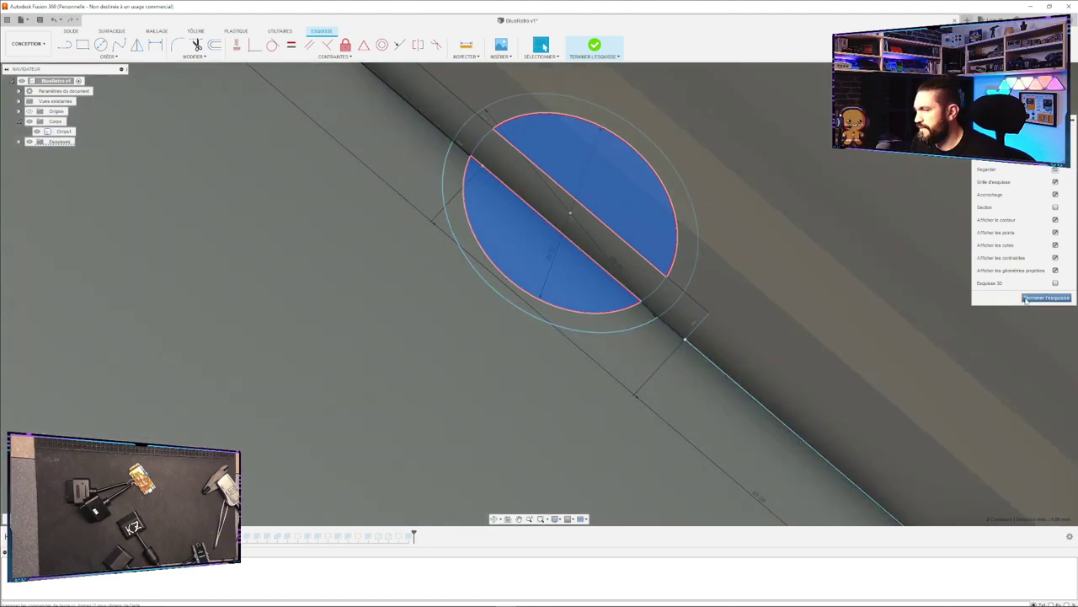
Finish the sketch, try to add the strip between the two segments to the selection, and clear the selection.
left_click(1046, 298)
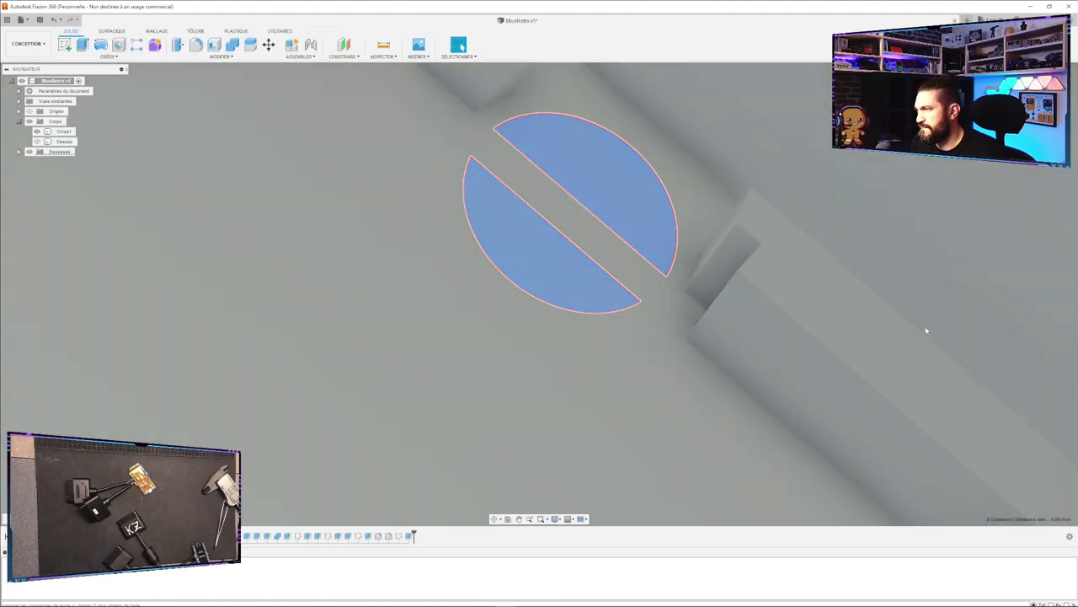
left_click(594, 242)
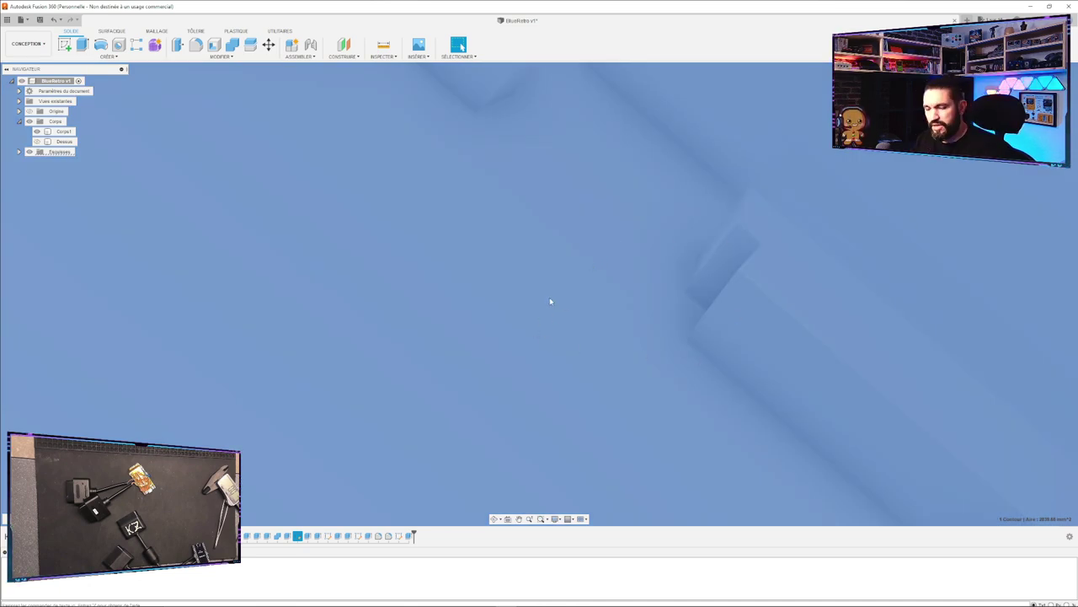
key("Escape")
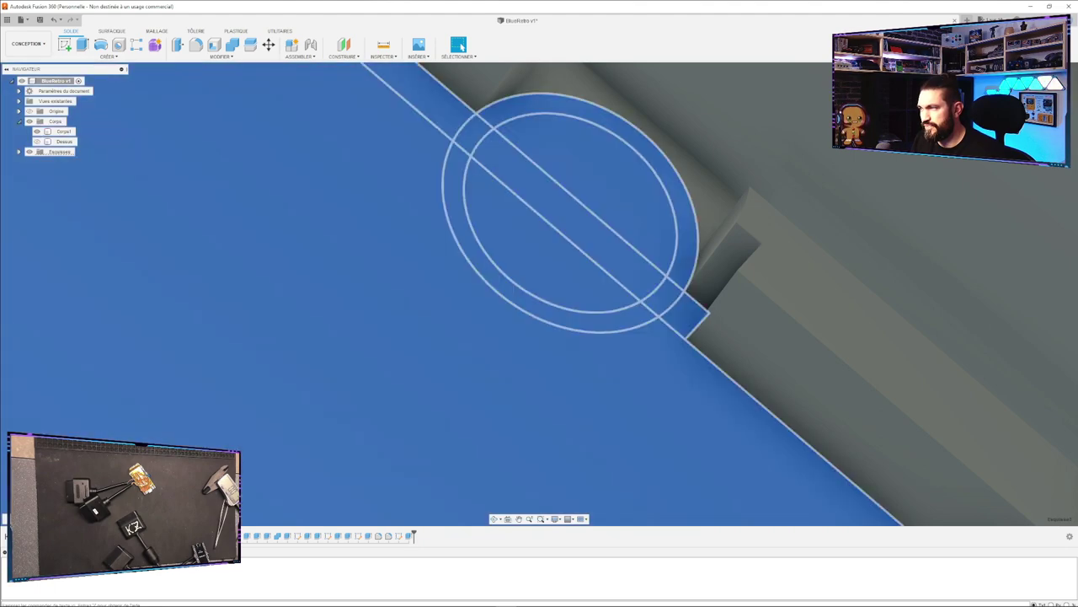
Reopen the circle sketch, undo the addition of the 5 mm circle, and finish the sketch.
double_click(399, 536)
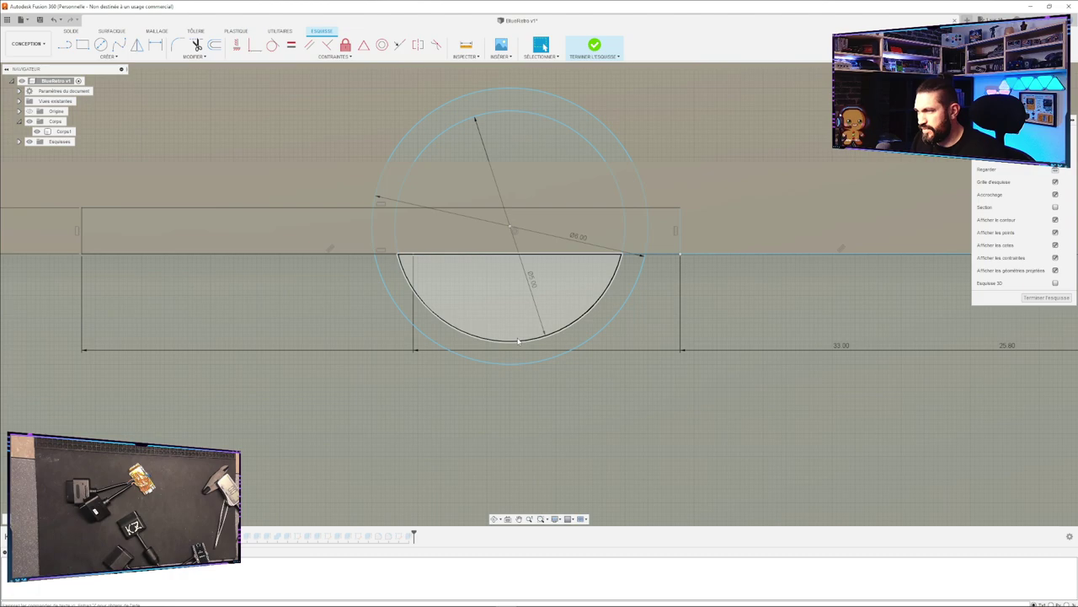
key("ctrl+z")
key("ctrl+z")
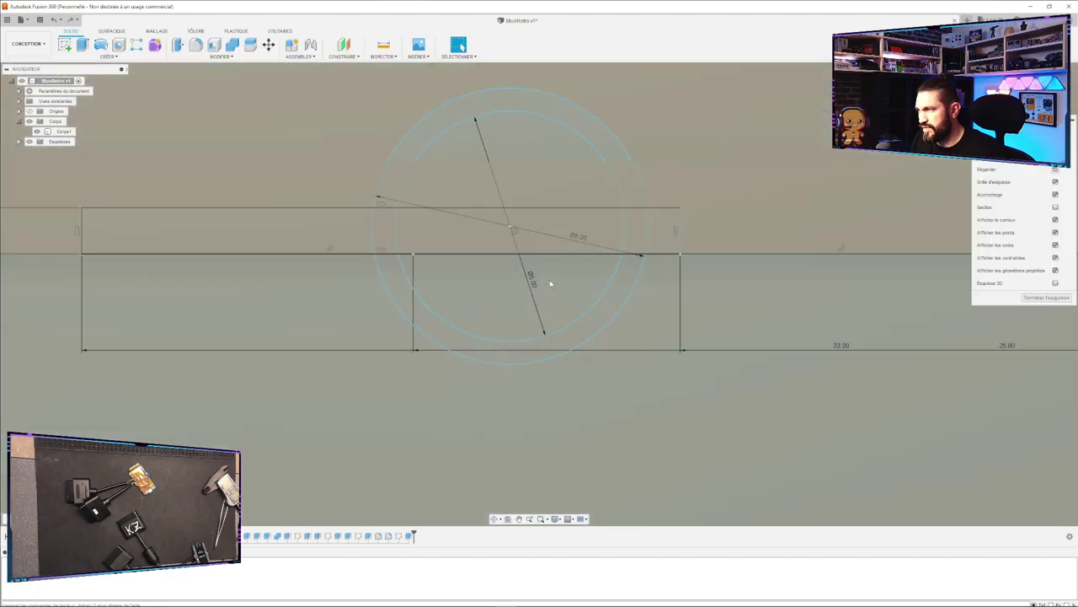
key("ctrl+z")
key("ctrl+z")
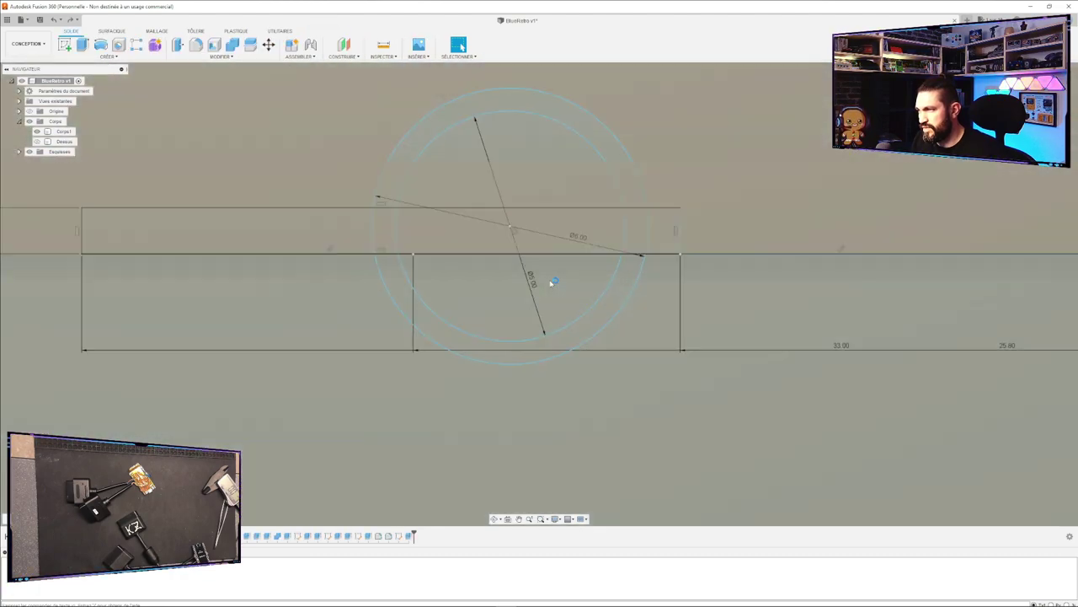
key("ctrl+z")
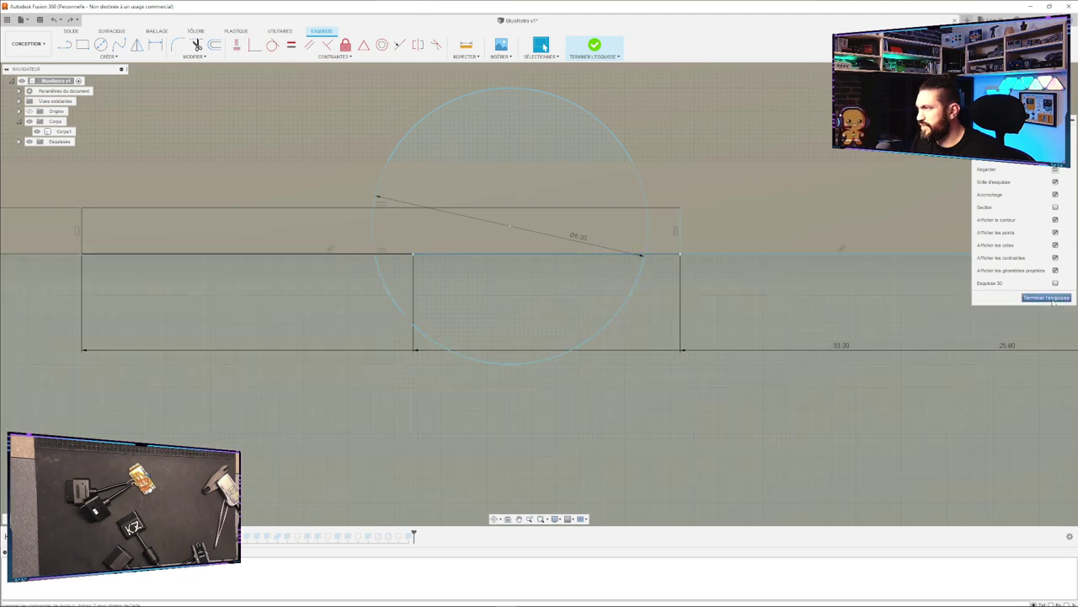
left_click(1049, 298)
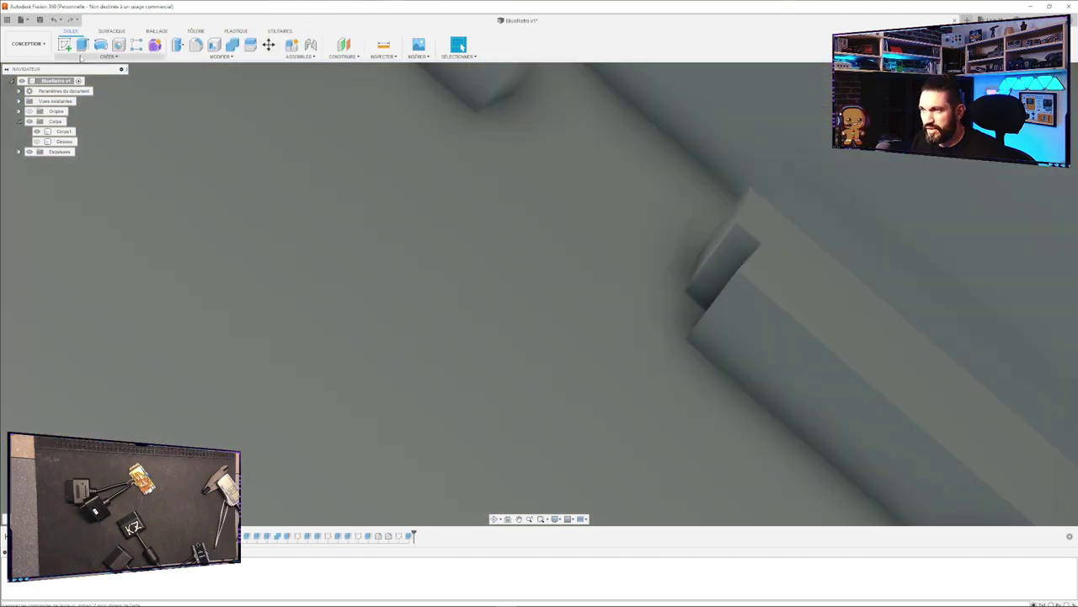
Create a sketch on the box floor and start a two-point circle.
left_click(64, 44)
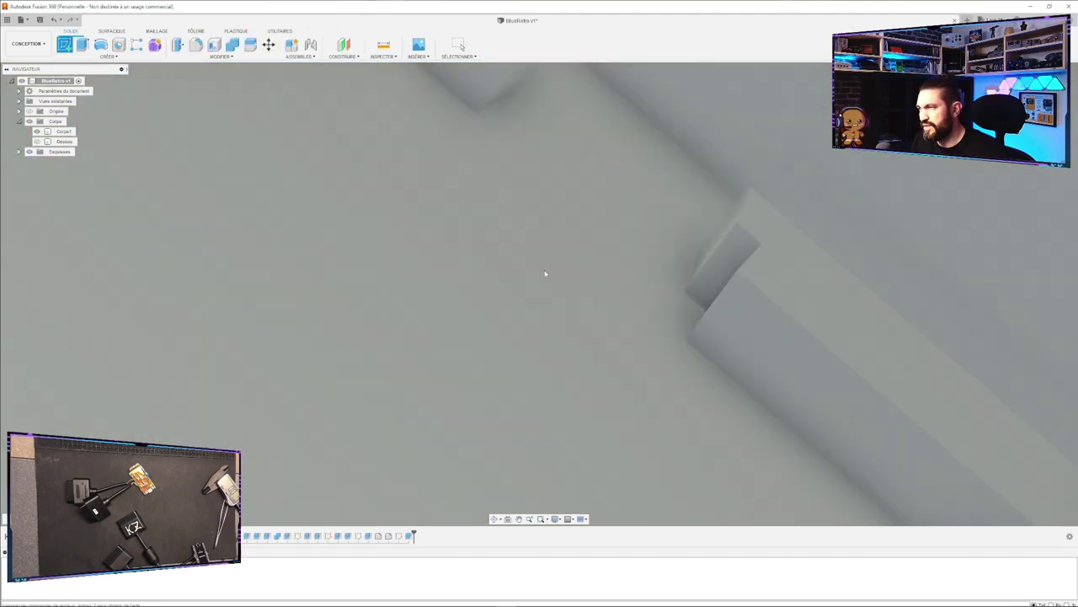
left_click(481, 368)
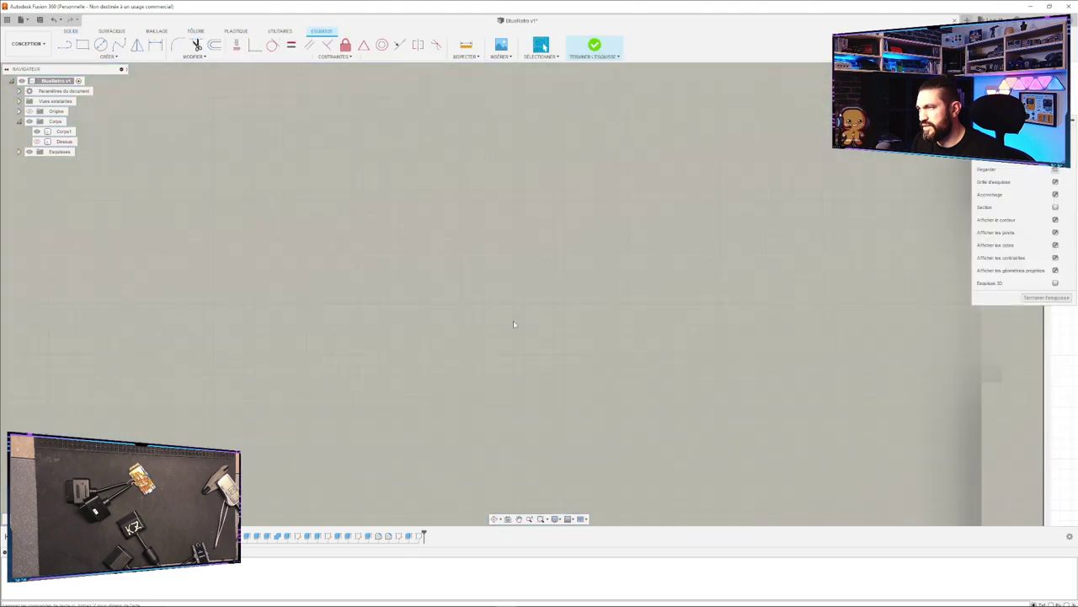
scroll(513, 320, "up", 10)
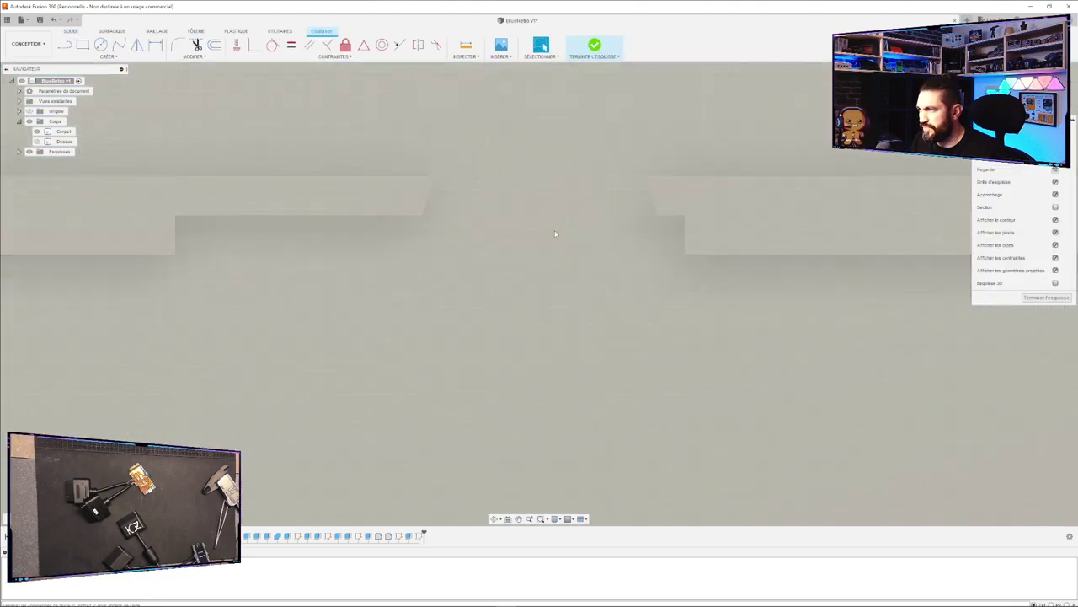
scroll(556, 227, "down", 3)
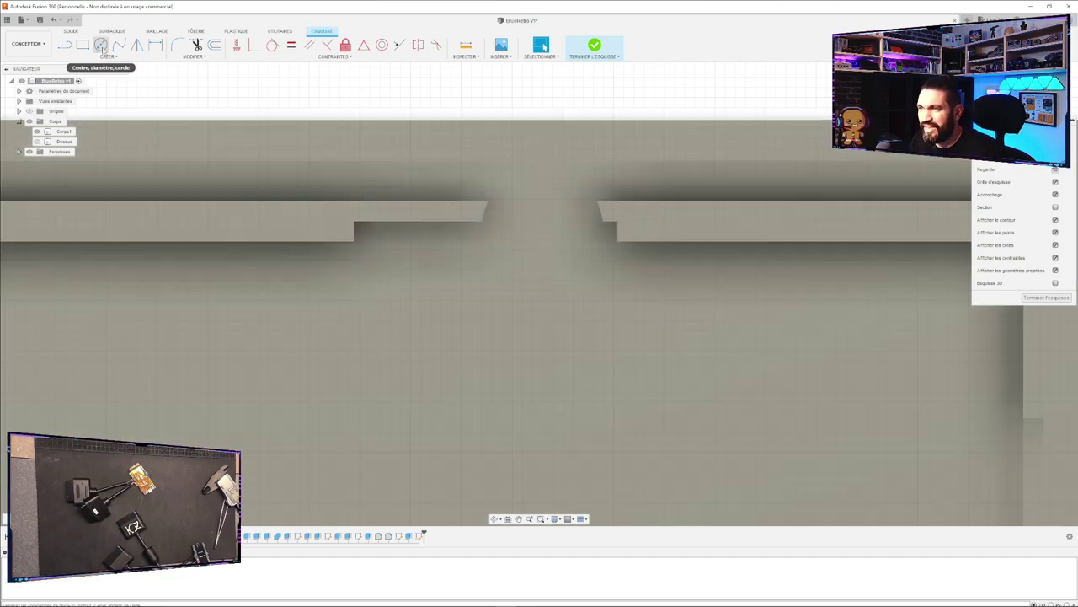
left_click(101, 45)
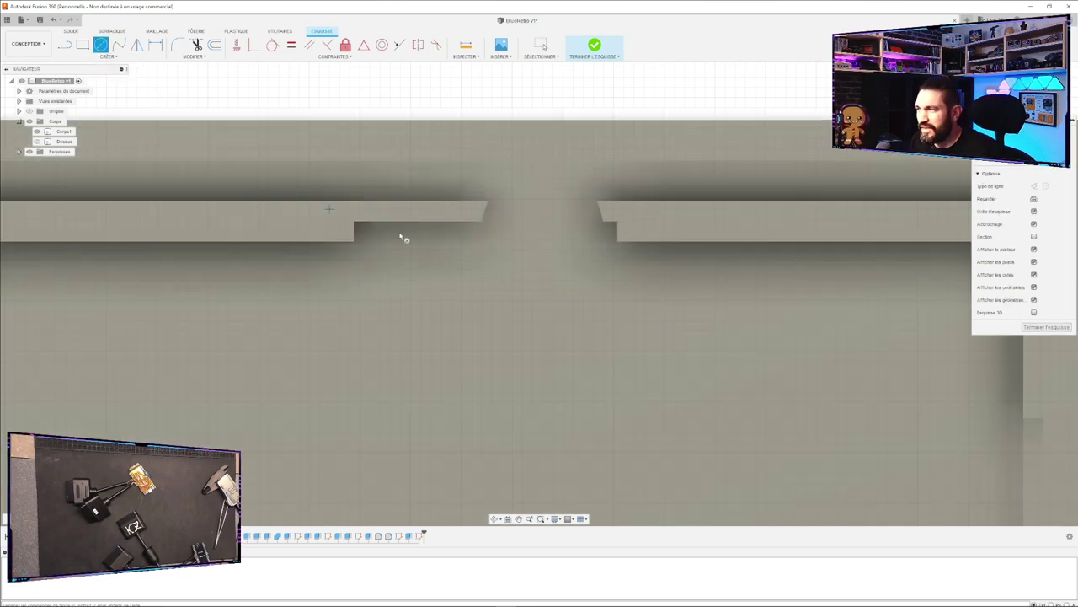
left_click(108, 56)
mouse_move(106, 88)
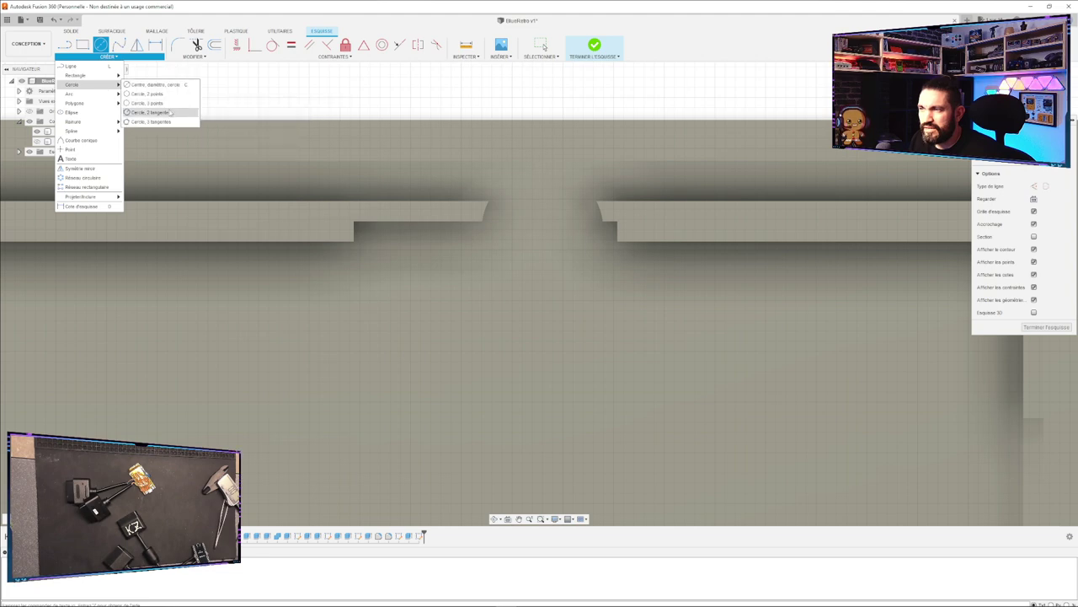
left_click(156, 95)
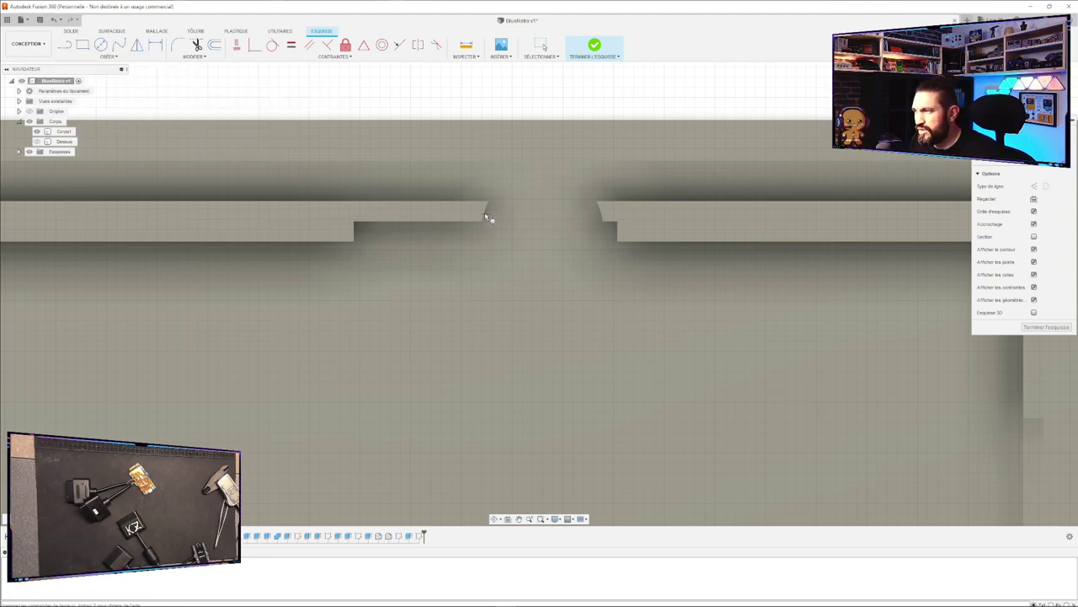
Try to place the two-point circle at the end corner of the support rib, and undo the new sketch.
scroll(492, 210, "up", 5)
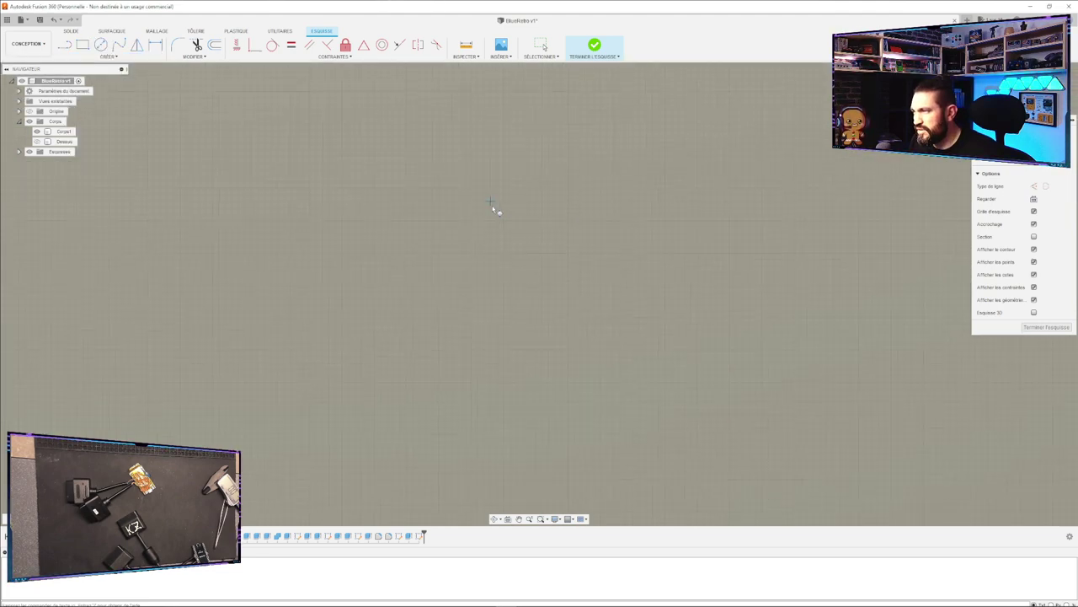
scroll(492, 209, "down", 3)
middle_click_drag(500, 246, 496, 233, "shift")
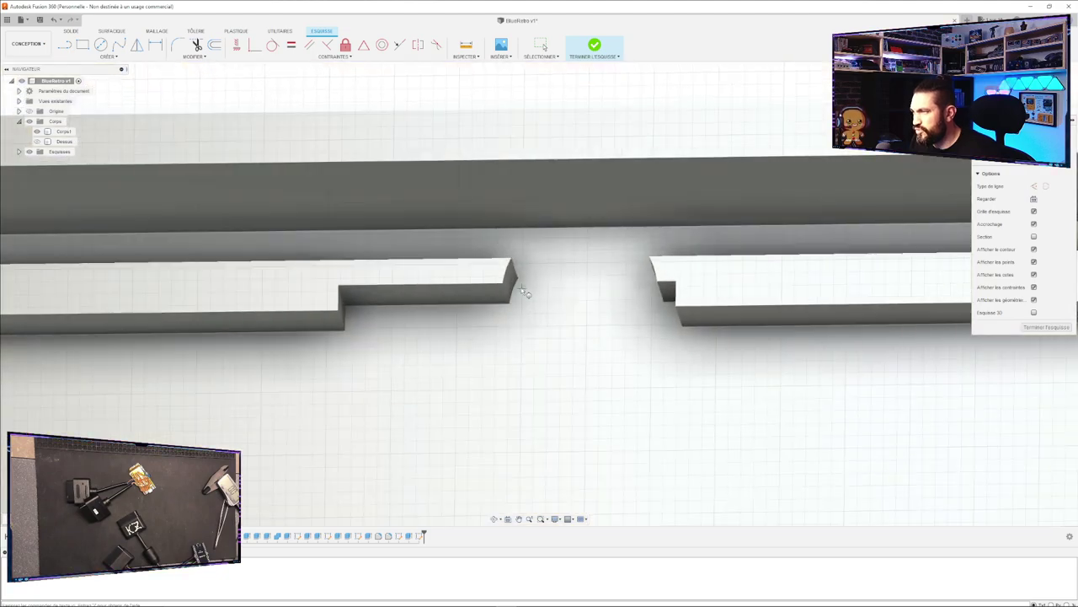
scroll(524, 291, "up", 4)
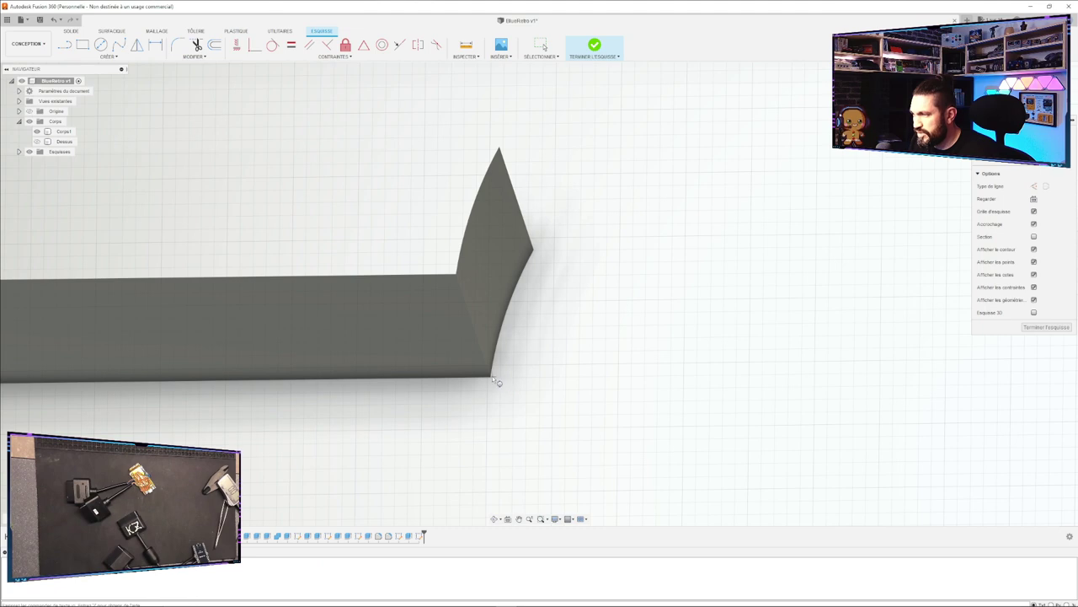
scroll(499, 383, "up", 2)
scroll(553, 366, "down", 5)
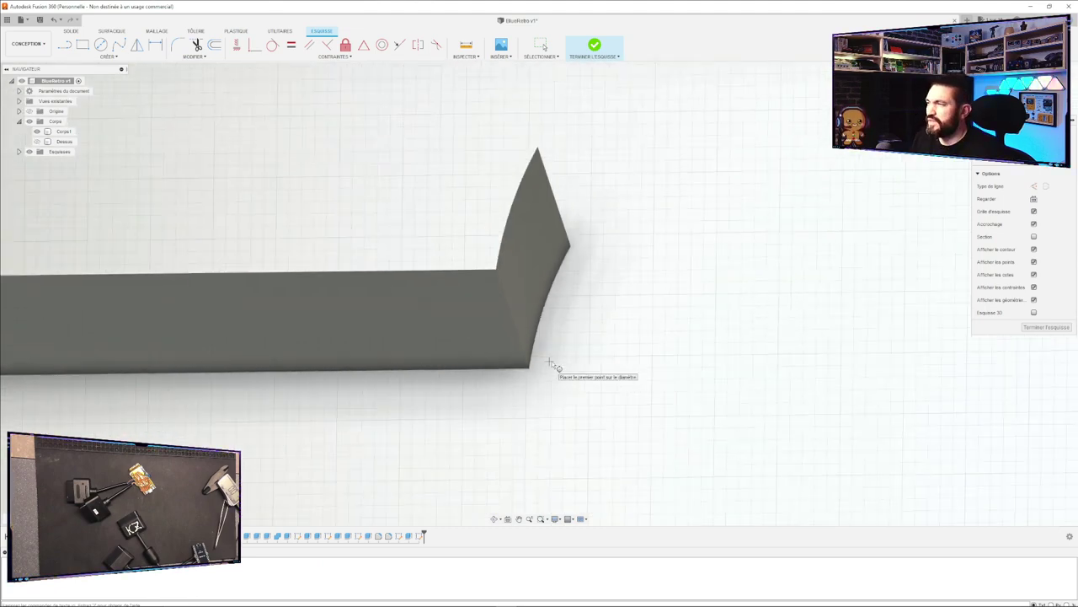
scroll(695, 362, "down", 2)
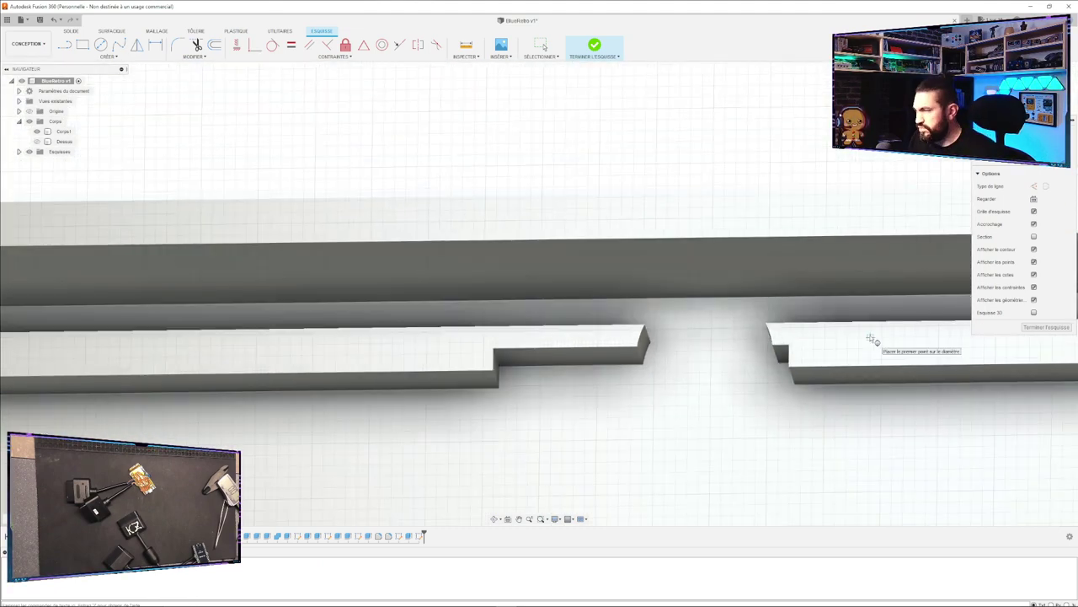
key("Escape")
key("ctrl+z")
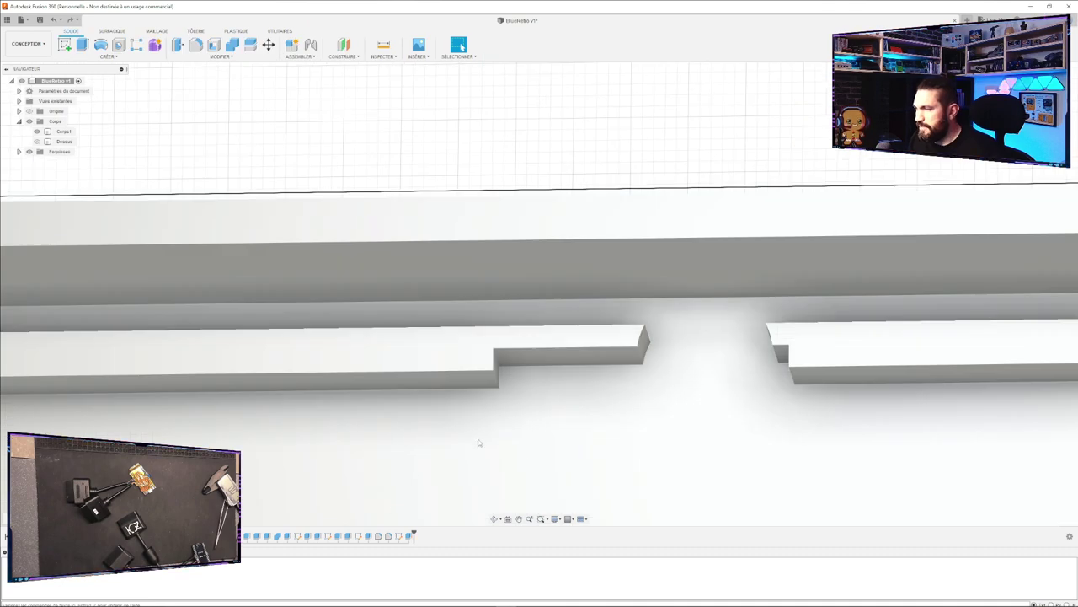
key("ctrl+z")
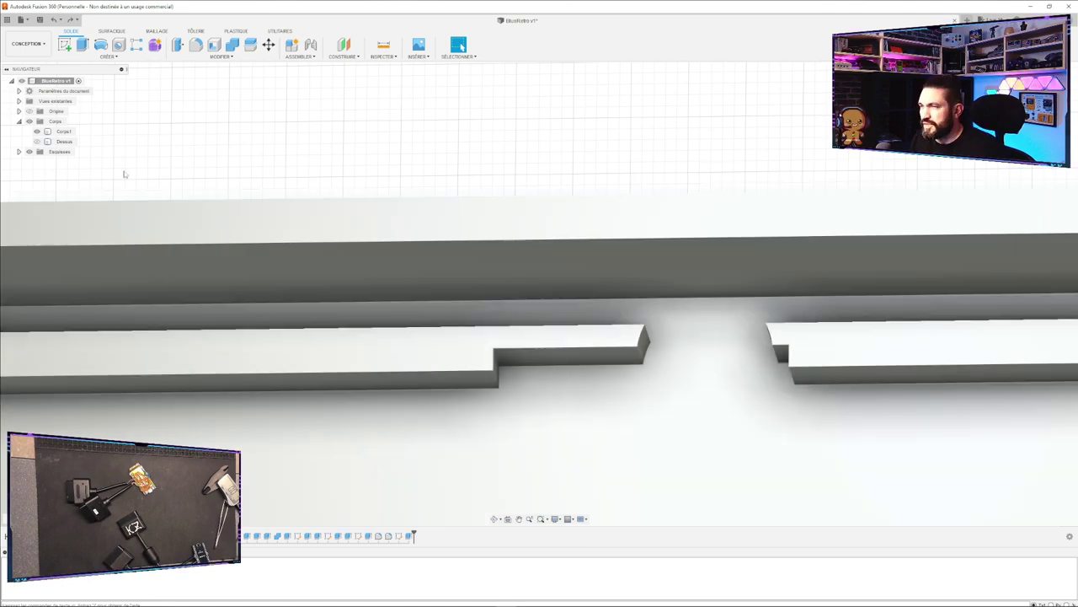
left_click(207, 536)
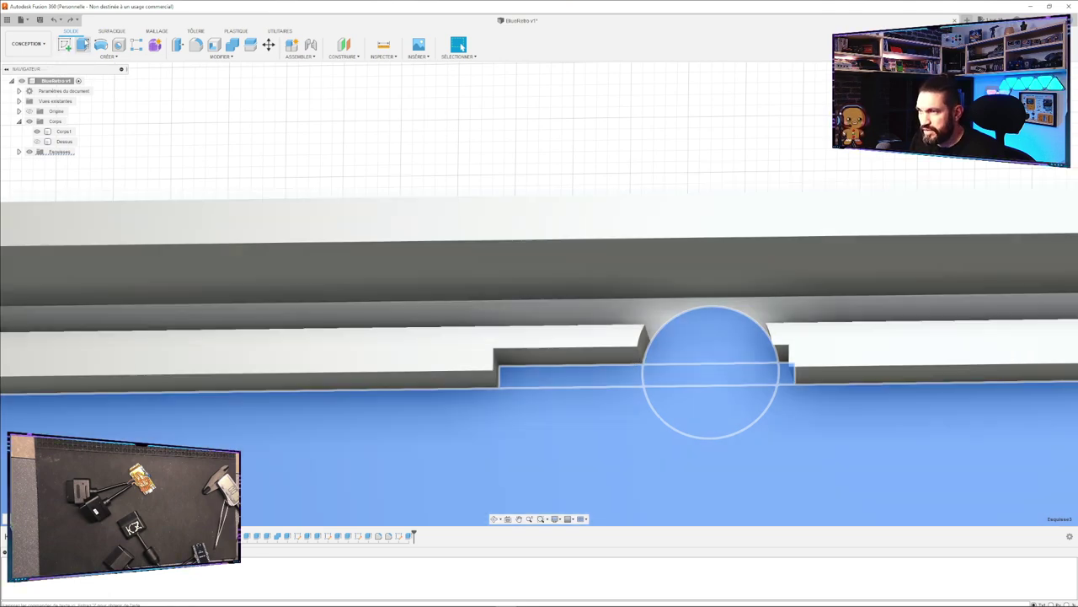
left_click(83, 43)
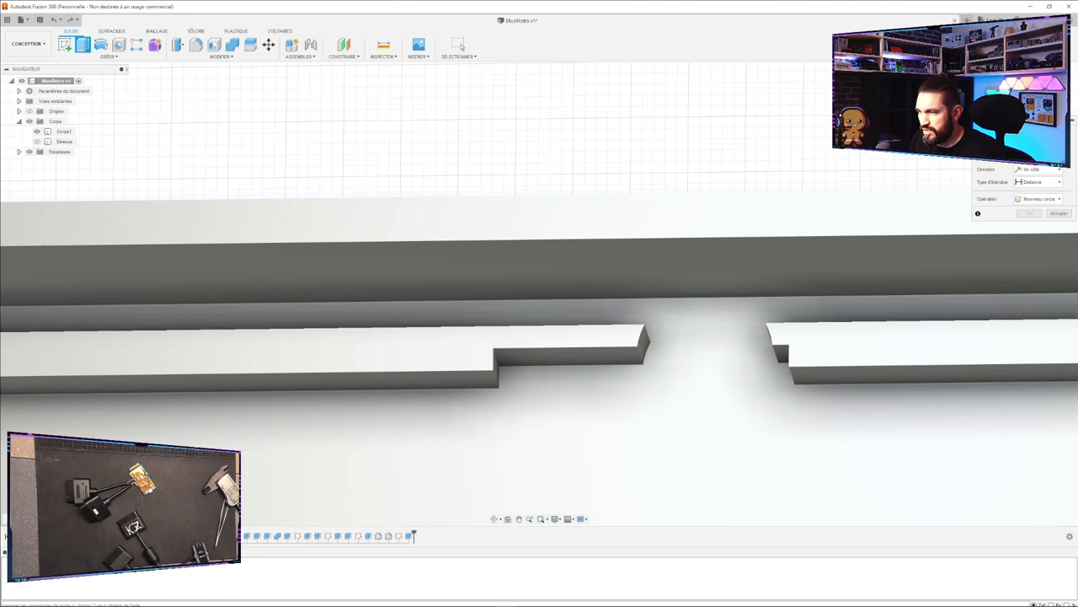
key("Escape")
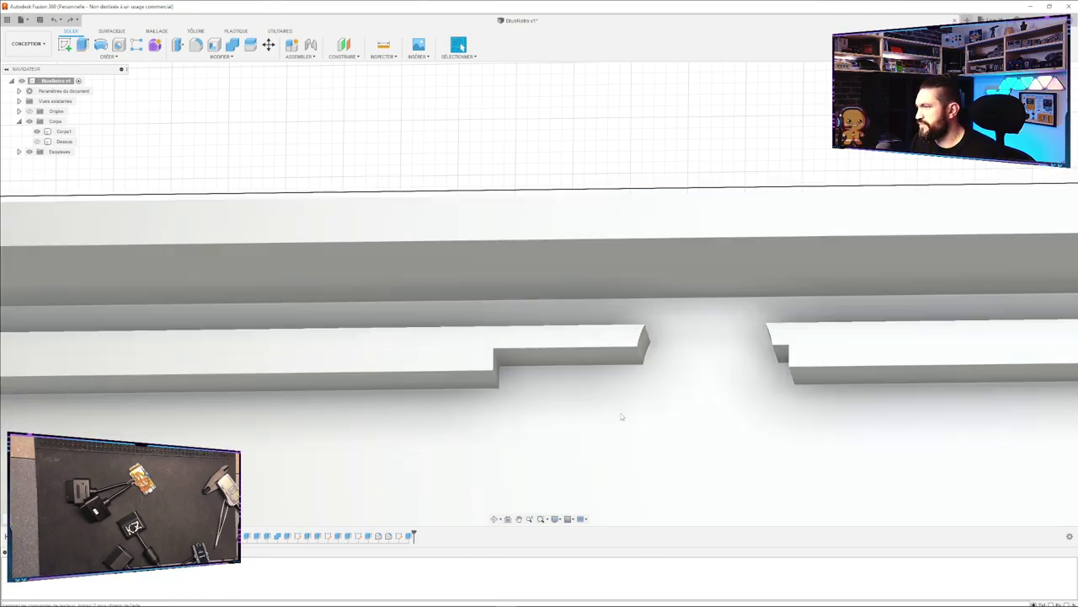
Open the sketch containing the 6 mm circle and select the circle's two segments on either side of the middle strip.
double_click(77, 535)
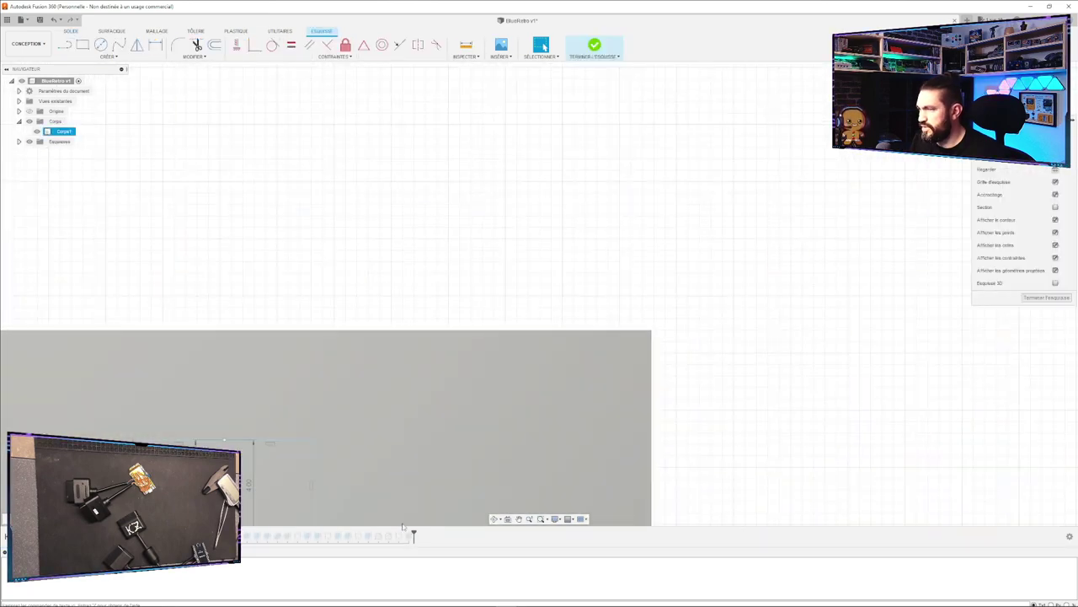
key("ctrl+z")
double_click(118, 536)
left_click(681, 346)
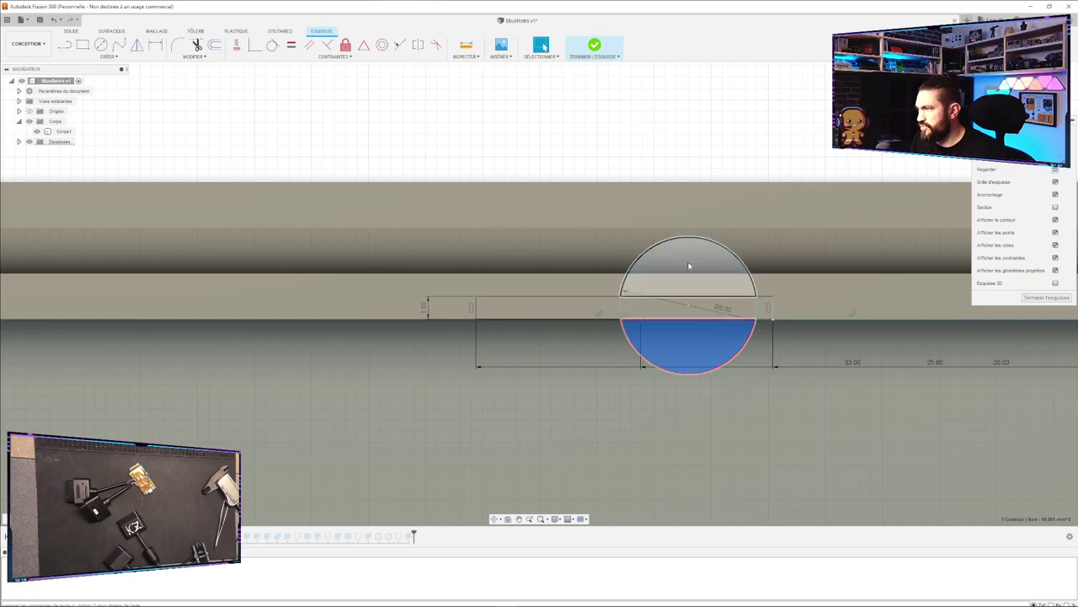
left_click(690, 262)
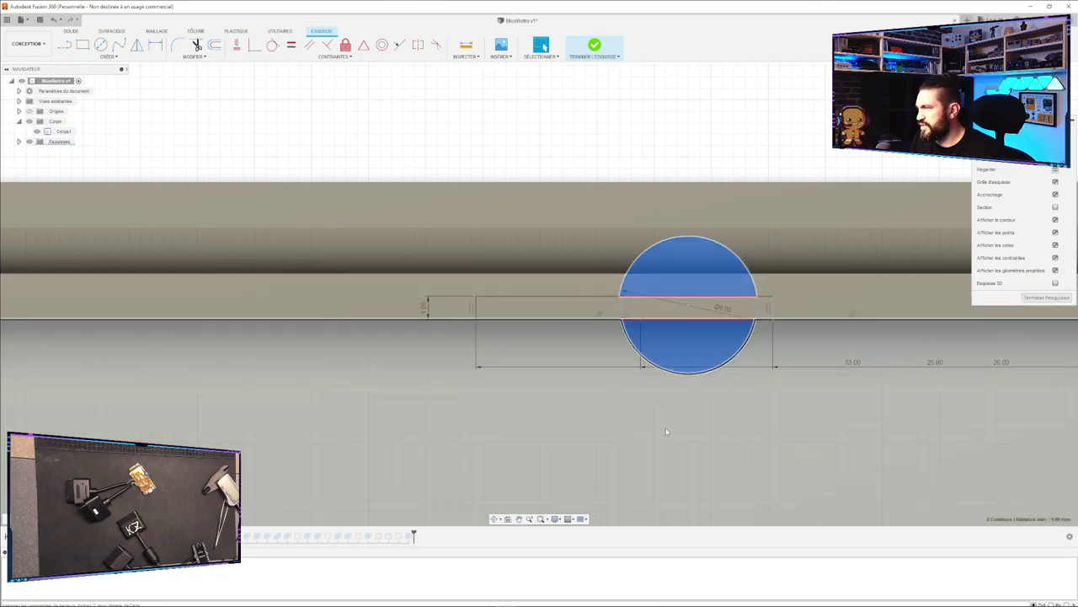
mouse_move(679, 410)
middle_mouse_down("shift")
mouse_move(669, 398)
mouse_move(657, 427)
mouse_move(729, 335)
middle_mouse_up("shift")
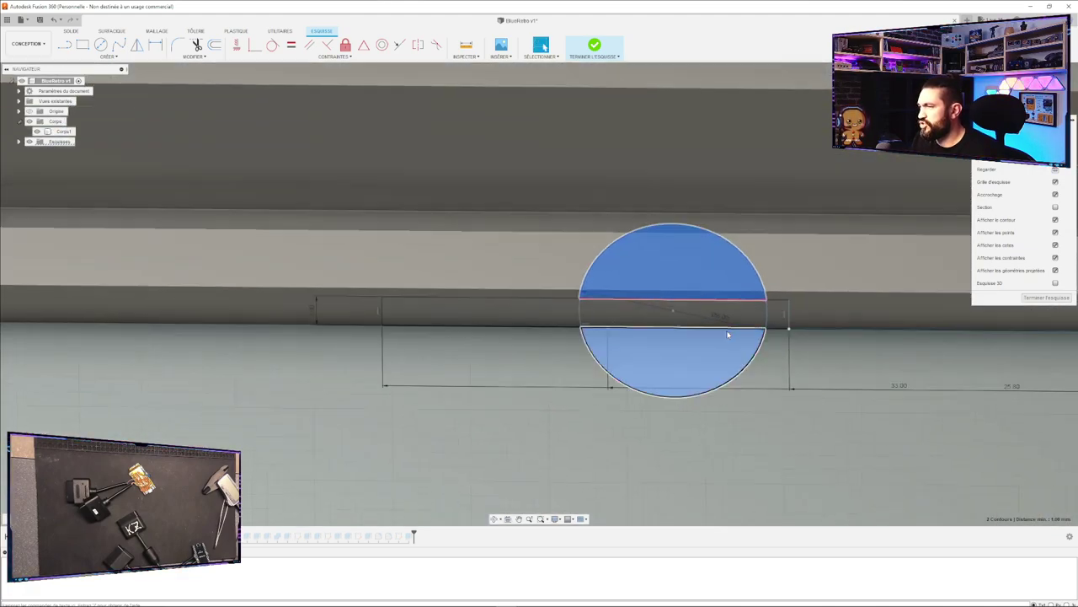
scroll(728, 335, "up", 2)
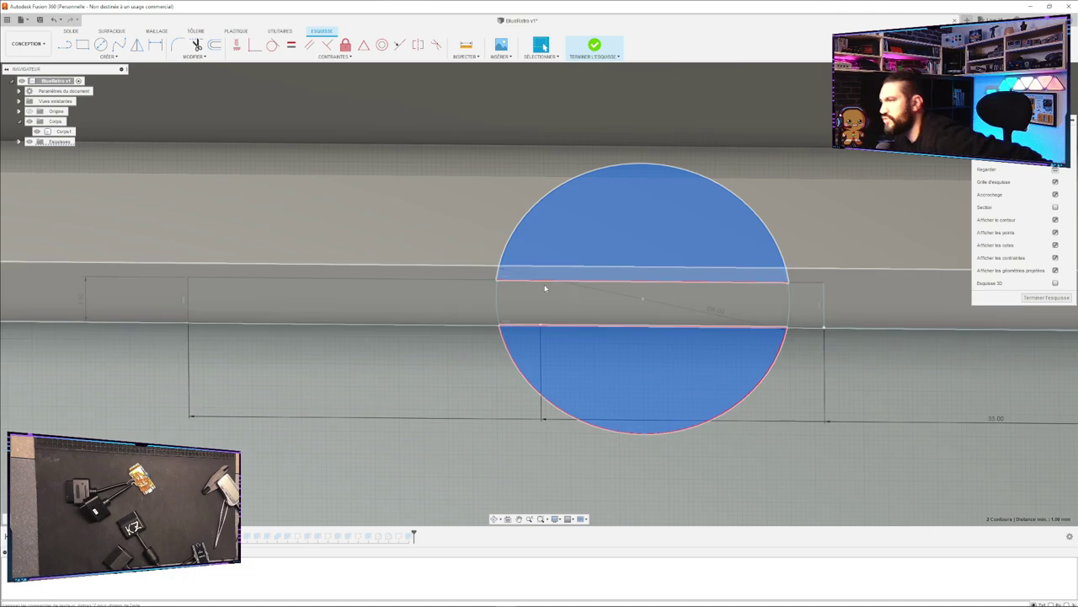
Try selecting the whole 6 mm circle together with the short end of the strip.
left_click_drag(478, 126, 827, 482)
right_click(825, 482)
left_click(822, 367)
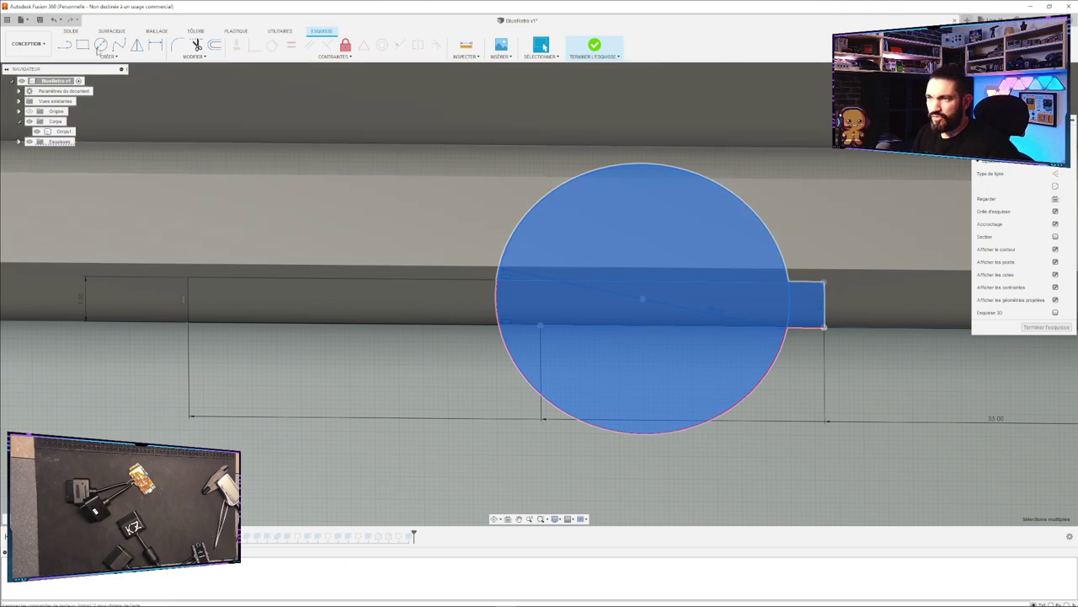
Draw a 5 mm circle concentric with the 6 mm circle.
left_click(99, 47)
left_click(100, 44)
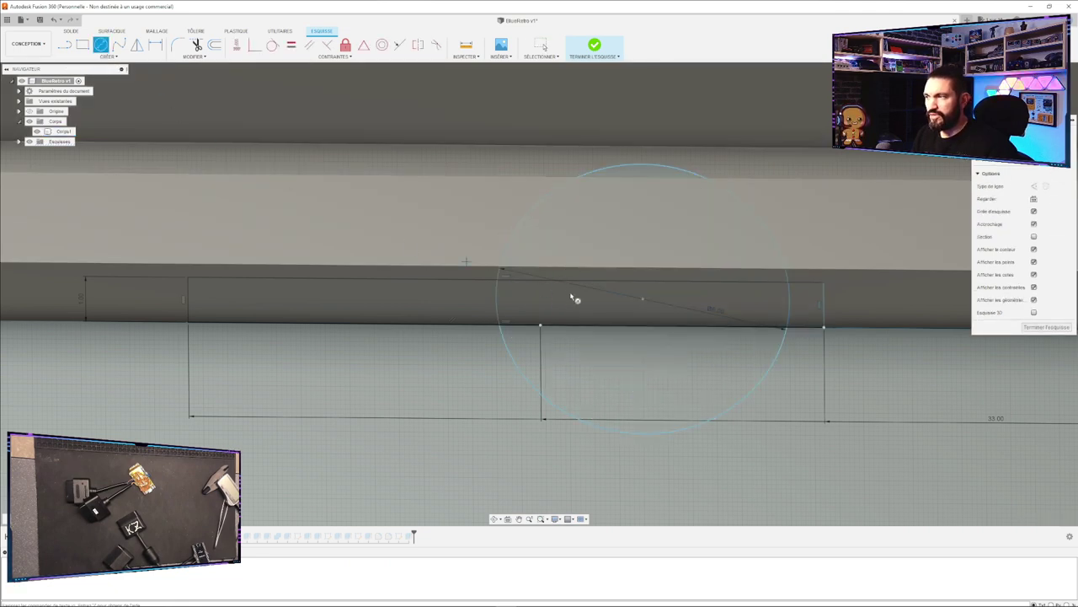
left_click(644, 301)
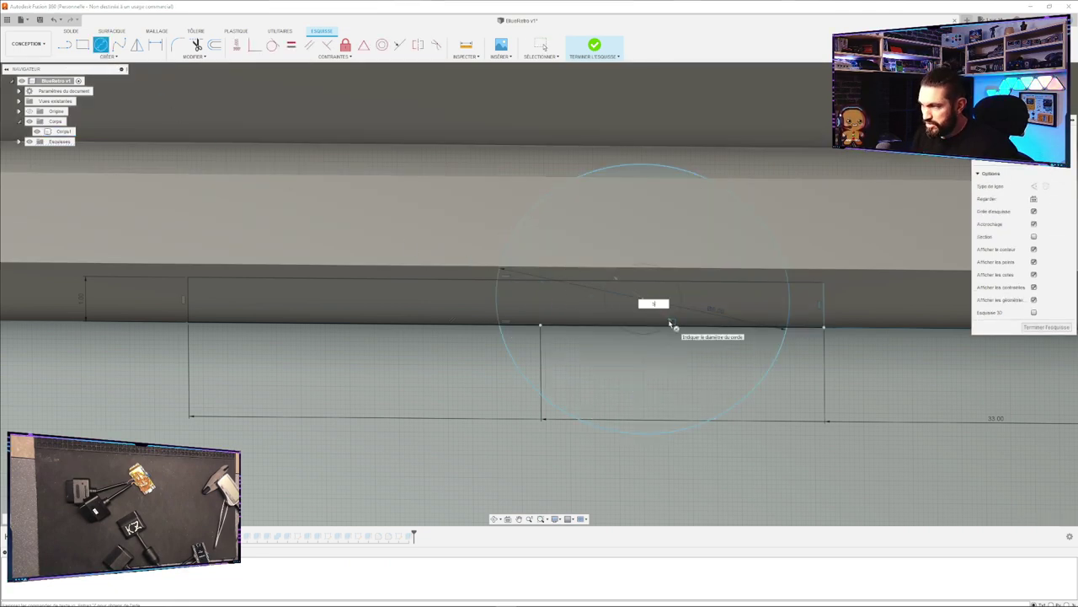
key("Escape")
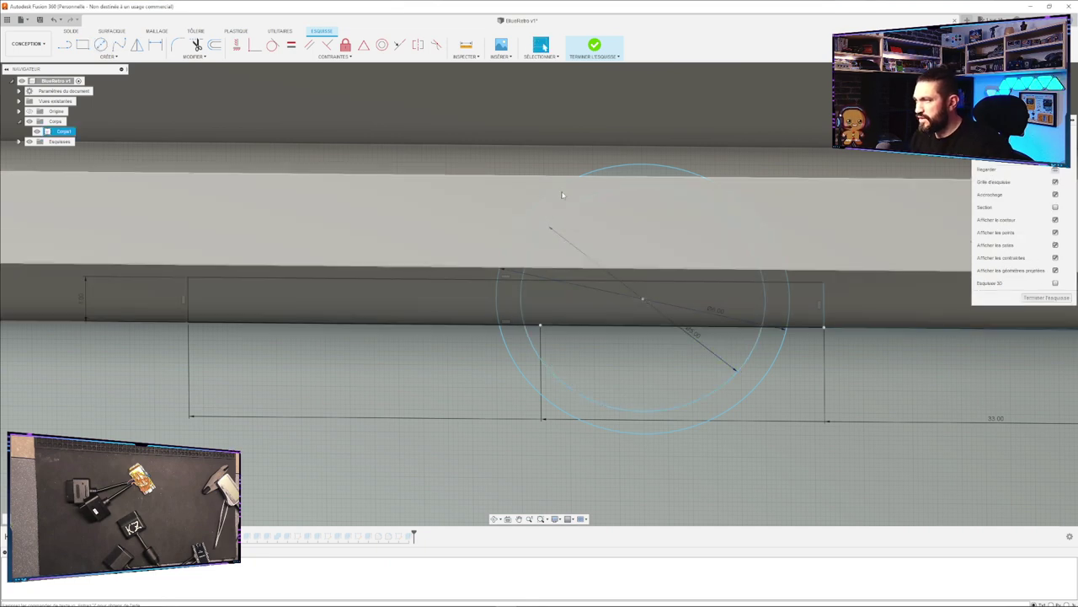
Select the entire 5 mm circle and hide Corps1 to expose the sketch geometry.
mouse_move(524, 169)
left_mouse_down()
mouse_move(733, 364)
mouse_move(762, 425)
mouse_move(770, 415)
left_mouse_up()
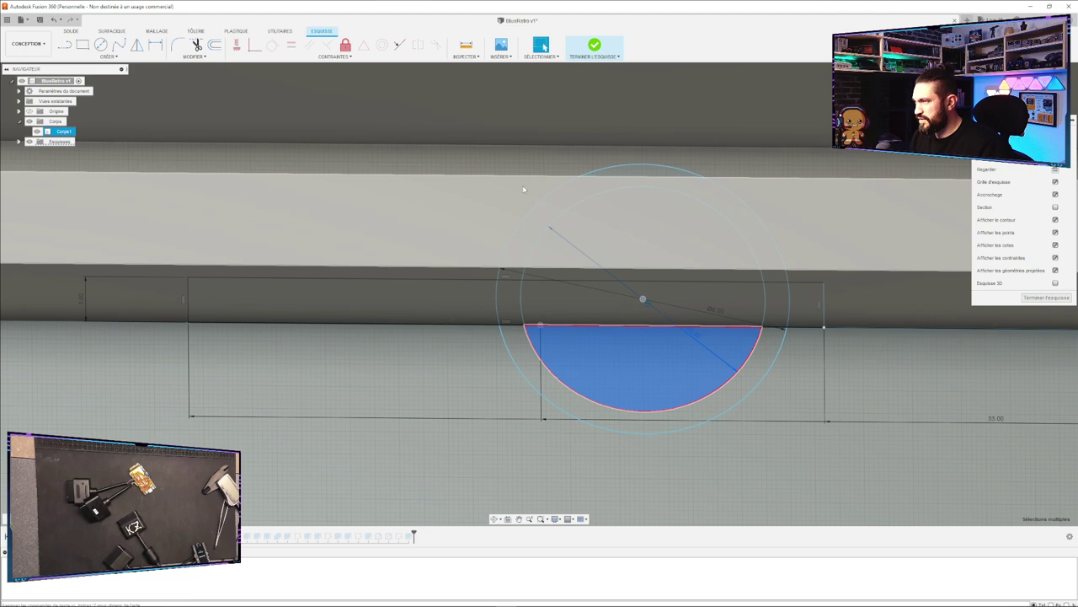
left_click_drag(516, 162, 768, 433)
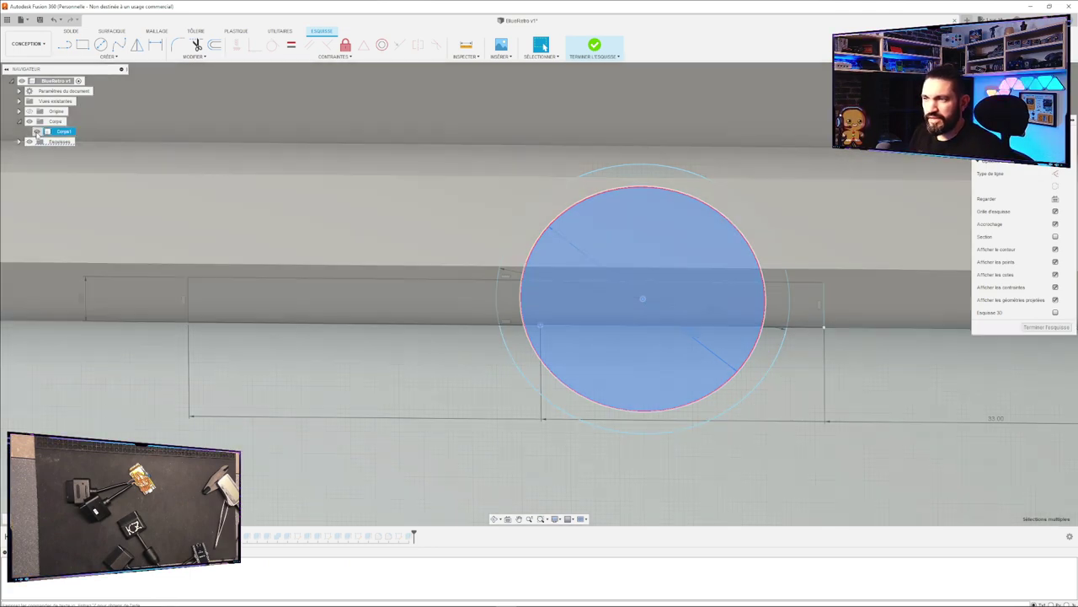
left_click(37, 131)
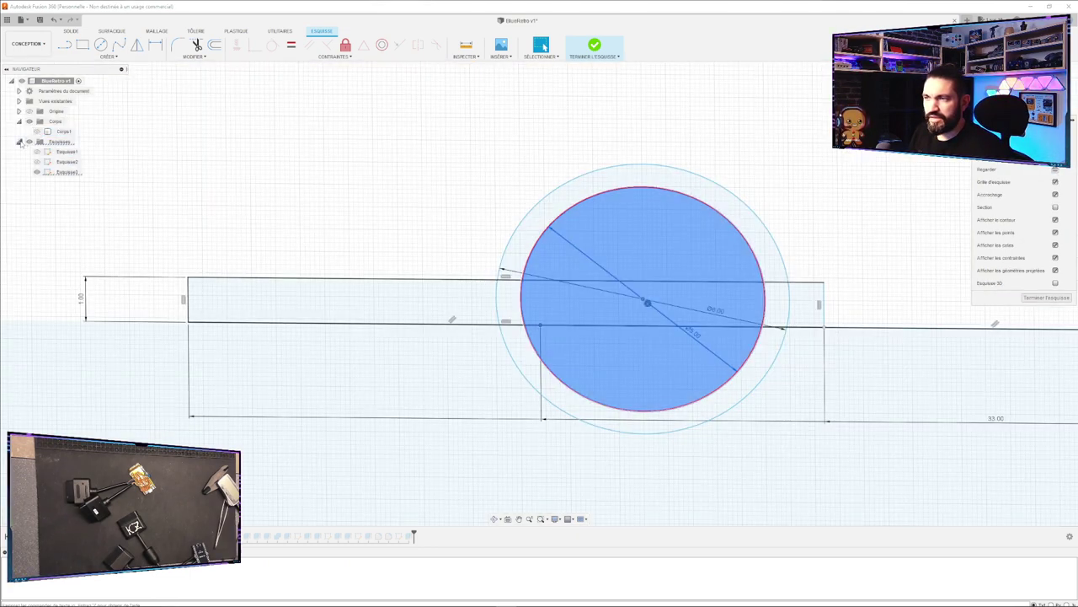
scroll(332, 385, "up", 1)
scroll(331, 386, "down", 15)
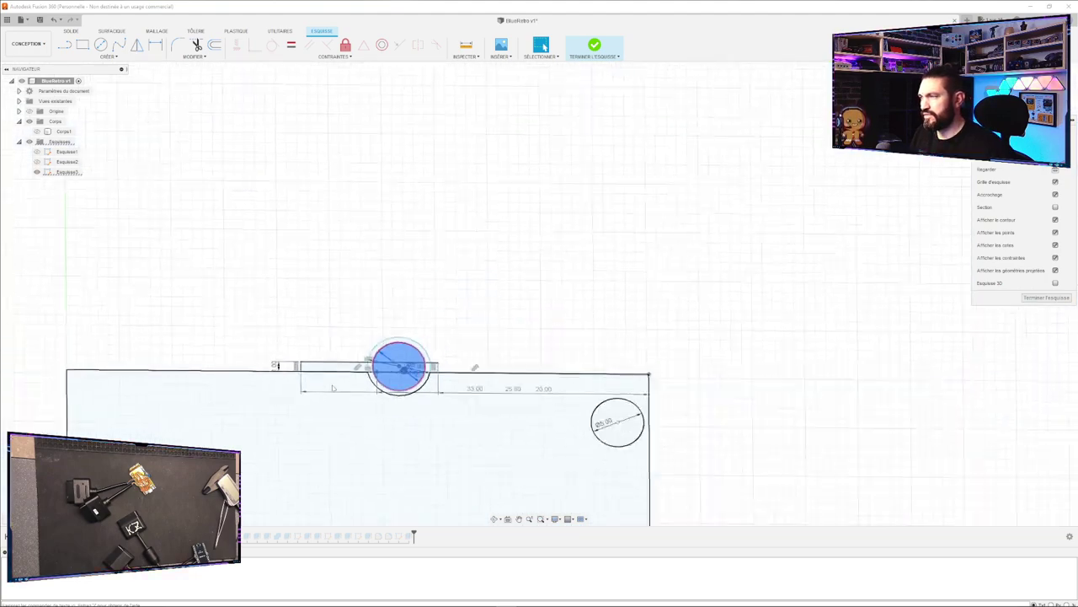
scroll(441, 451, "up", 2)
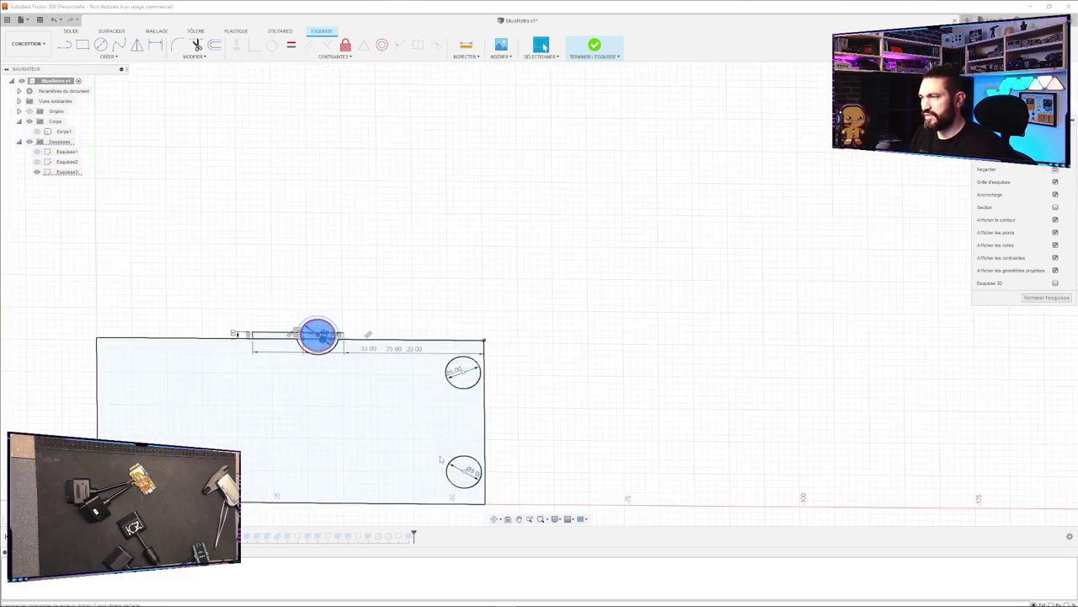
Finish the sketch and show the Corps1 and Dessus bodies.
left_click(1046, 297)
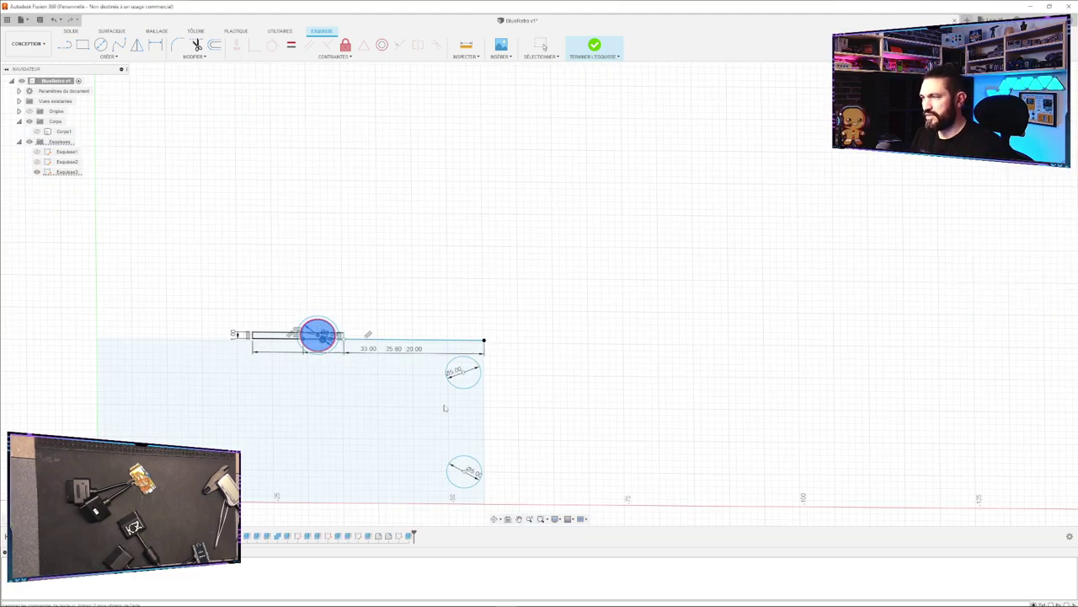
left_click(64, 131)
left_click(37, 141)
left_click(37, 133)
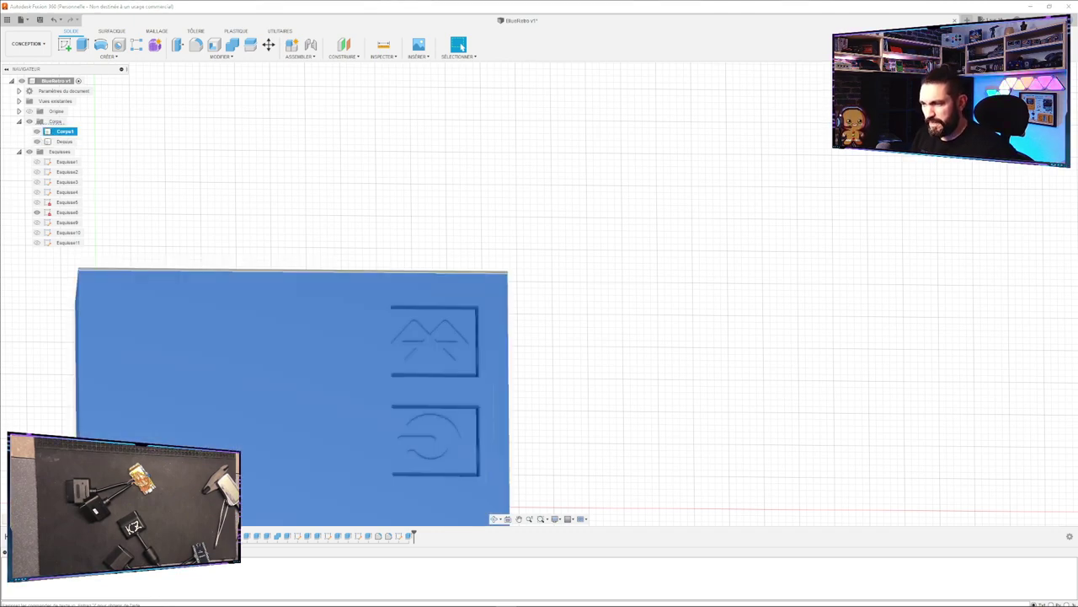
Extrude the entire 5 mm circle from the box-floor sketch upward to cut a hole through the Dessus lid.
double_click(67, 182)
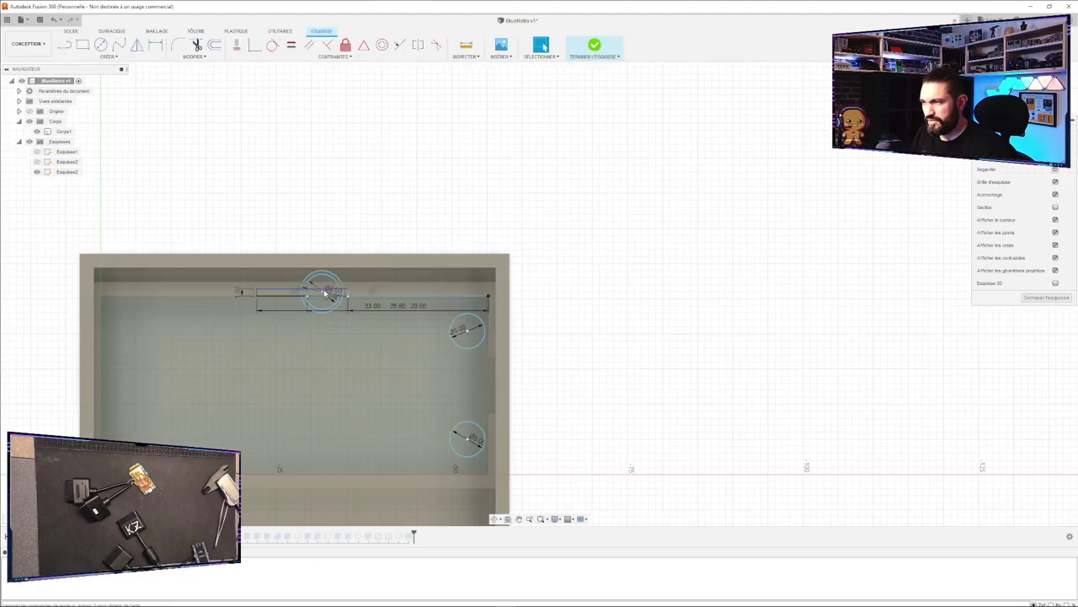
scroll(321, 304, "up", 1)
scroll(321, 305, "up", 5)
mouse_move(260, 203)
left_mouse_down()
mouse_move(385, 301)
mouse_move(392, 347)
left_mouse_up()
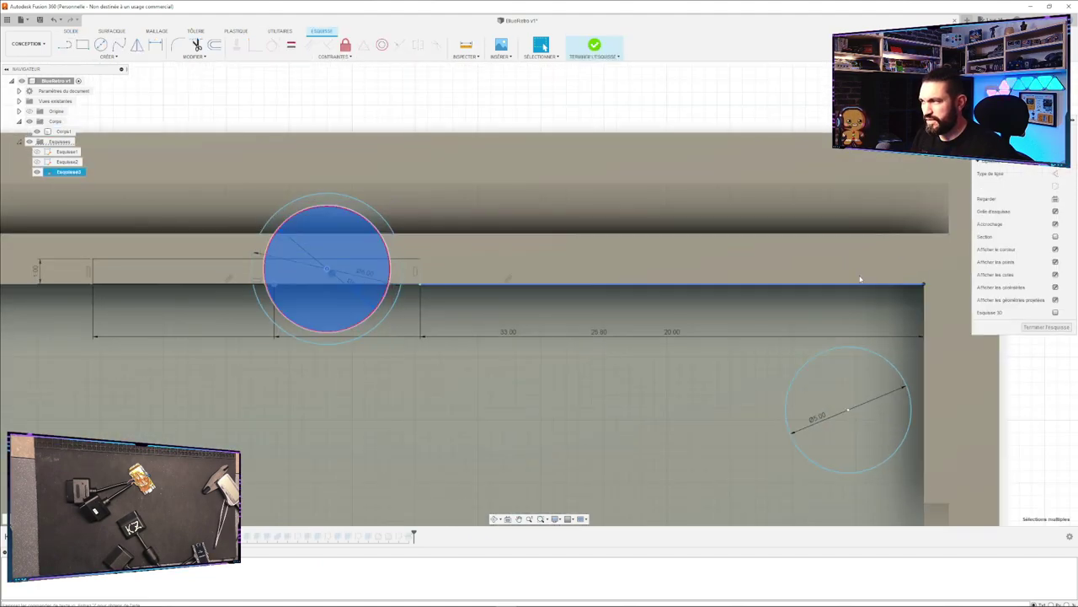
left_click(1045, 327)
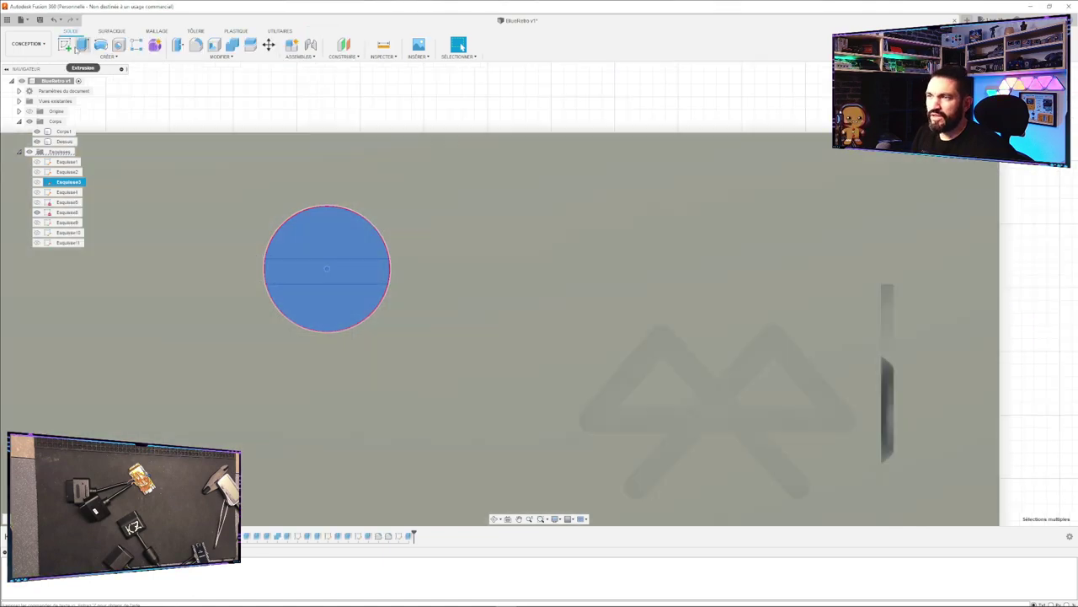
left_click(80, 45)
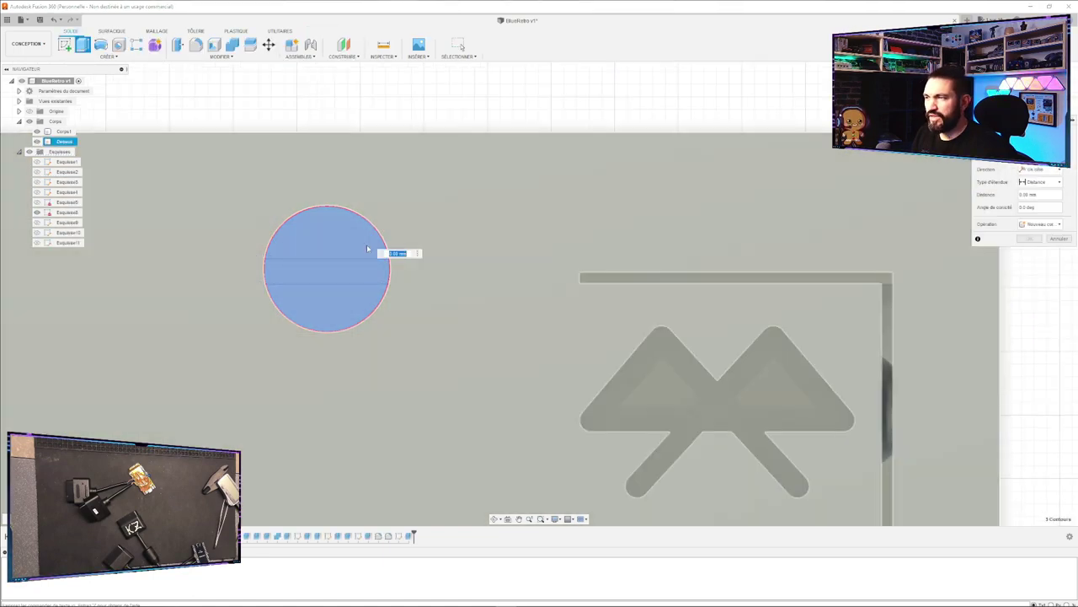
middle_click_drag(183, 287, 258, 334, "shift")
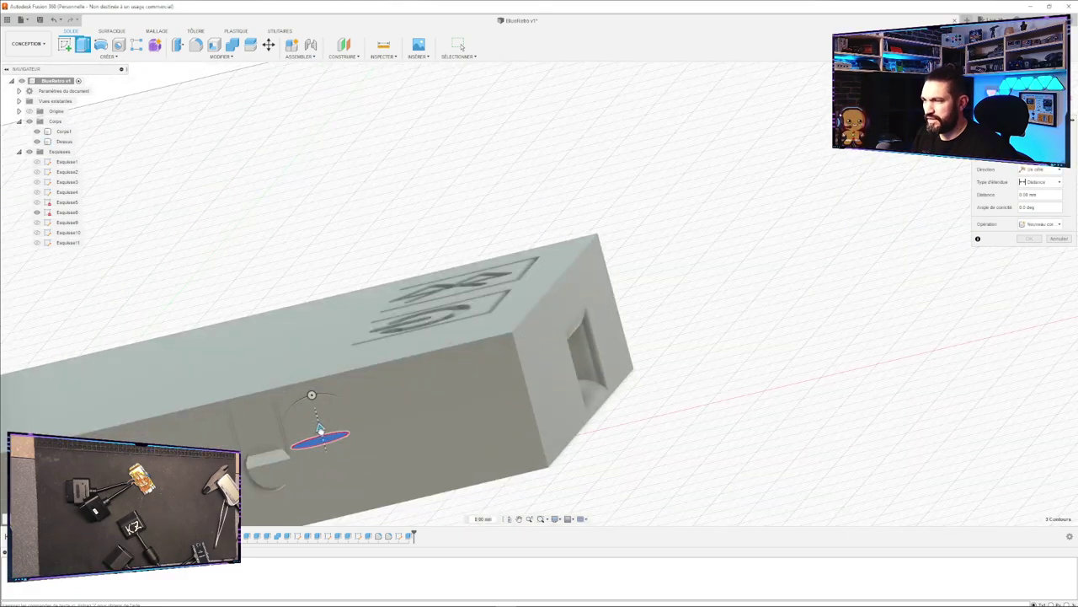
left_click_drag(320, 430, 275, 259)
left_click(1028, 252)
mouse_move(421, 201)
middle_mouse_down("shift")
mouse_move(455, 209)
mouse_move(455, 243)
mouse_move(424, 236)
mouse_move(383, 154)
mouse_move(438, 189)
middle_mouse_up("shift")
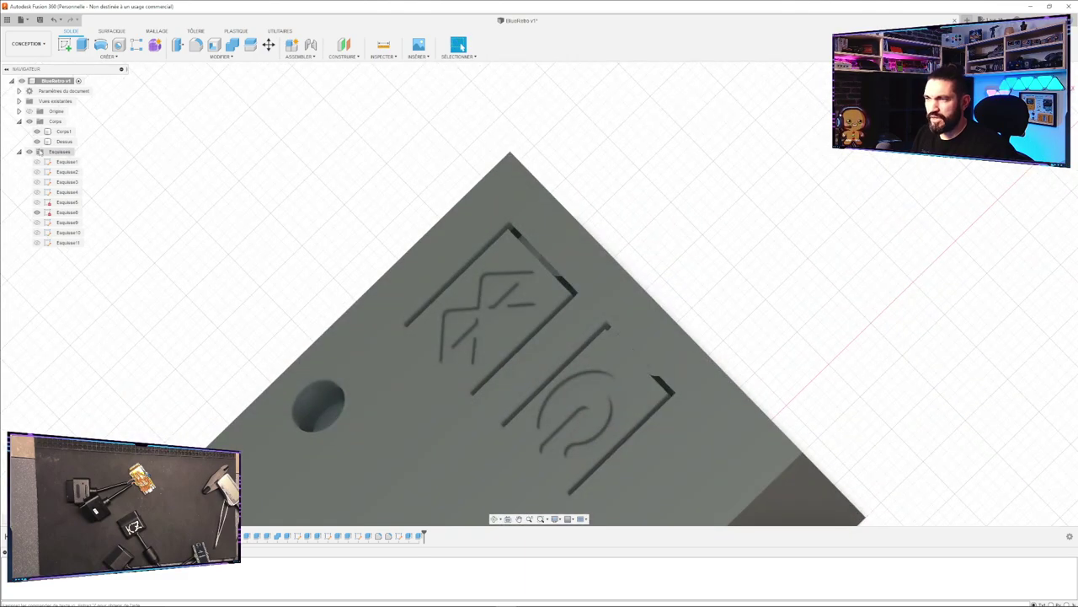
Collapse the sketches list, hide Corps1 to inspect the new hole from inside the lid, and show Corps1 again.
left_click(19, 151)
left_click(50, 132)
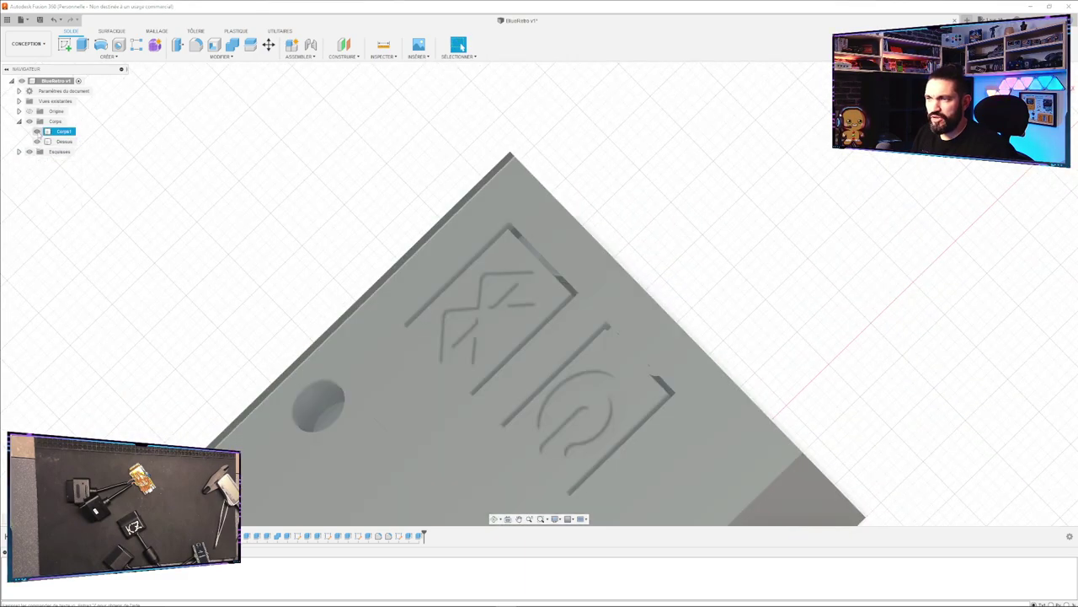
left_click(36, 132)
middle_click_drag(158, 331, 275, 362, "shift")
left_click(64, 141)
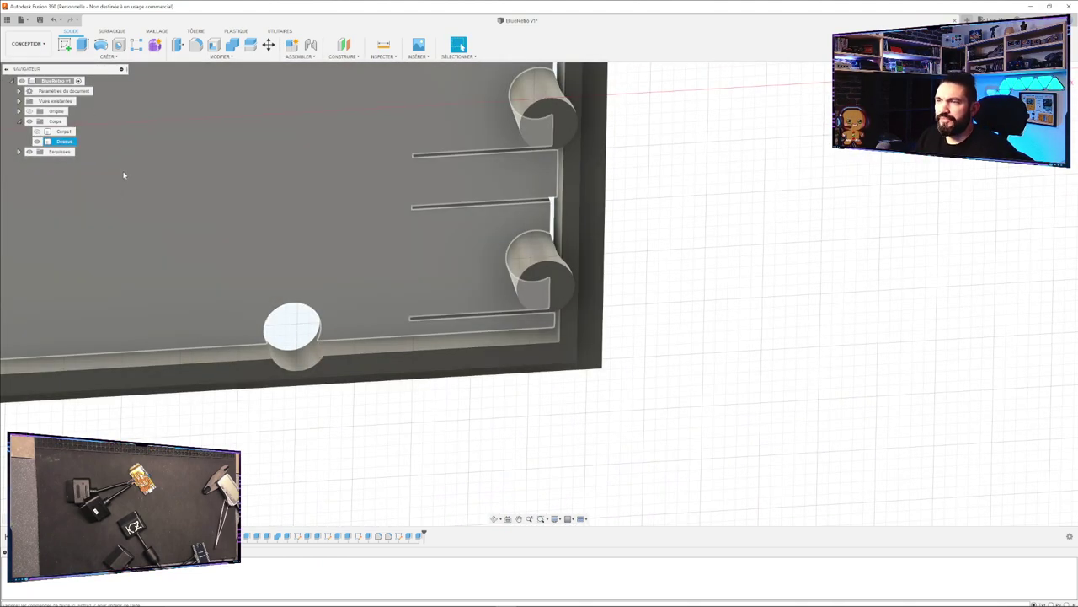
key("Escape")
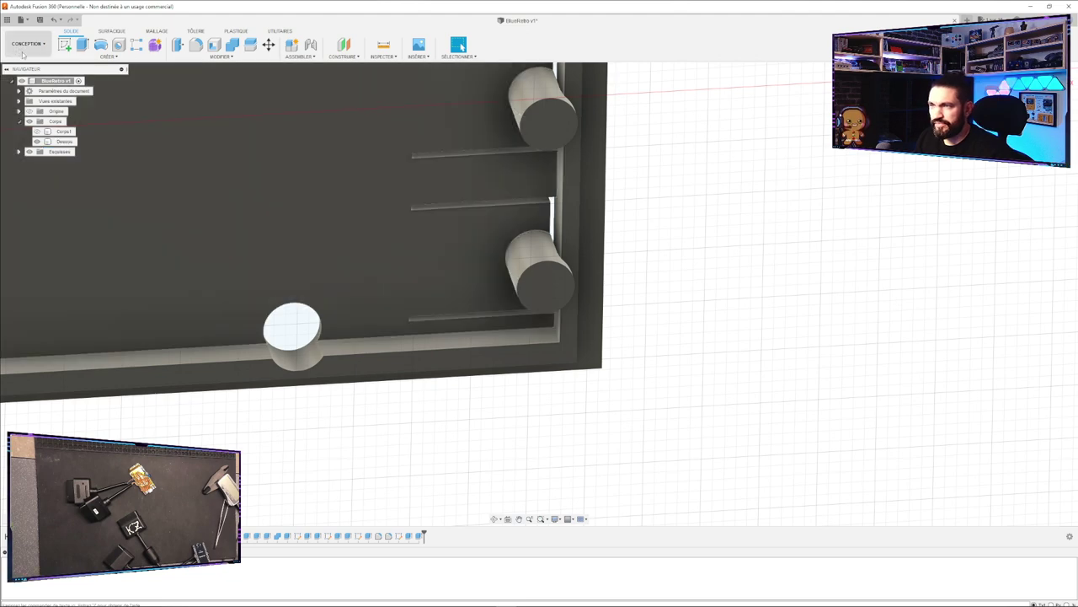
left_click(37, 132)
left_click(63, 131)
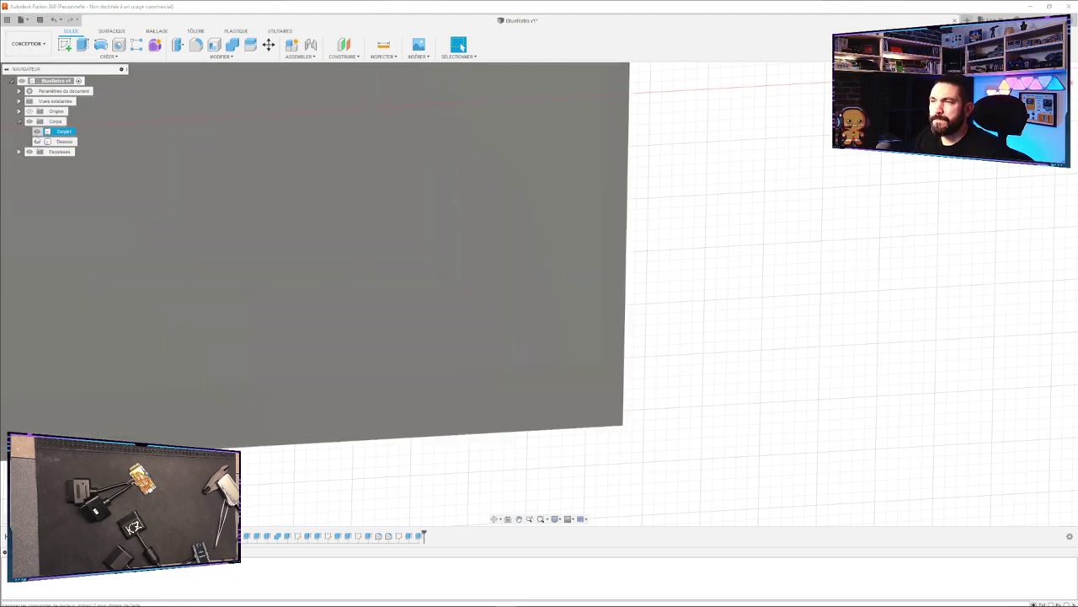
scroll(192, 378, "up", 4)
scroll(354, 341, "down", 6)
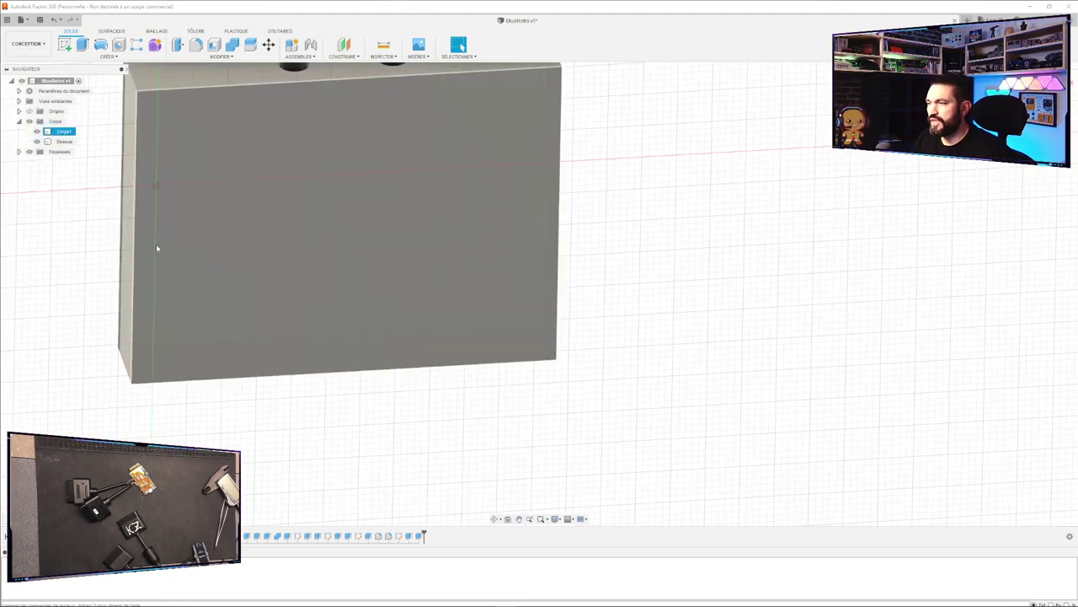
Try to rotate the Dessus lid 180° about X and shift it 3 mm in Y to lie beside the box.
left_click(61, 142)
middle_click_drag(152, 240, 362, 232, "shift")
middle_click_drag(253, 253, 244, 300, "shift")
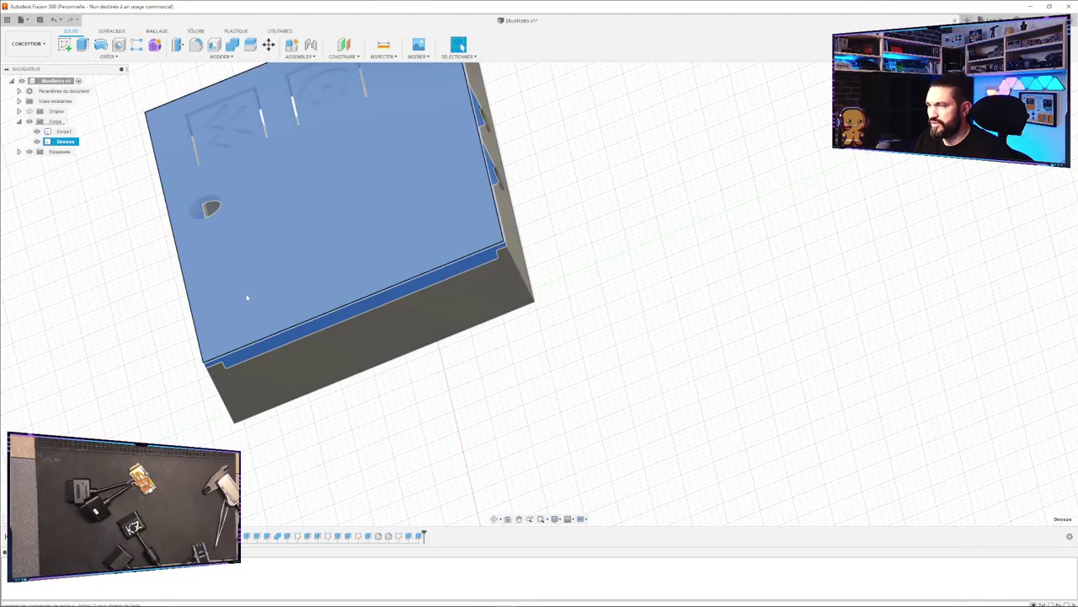
key("m")
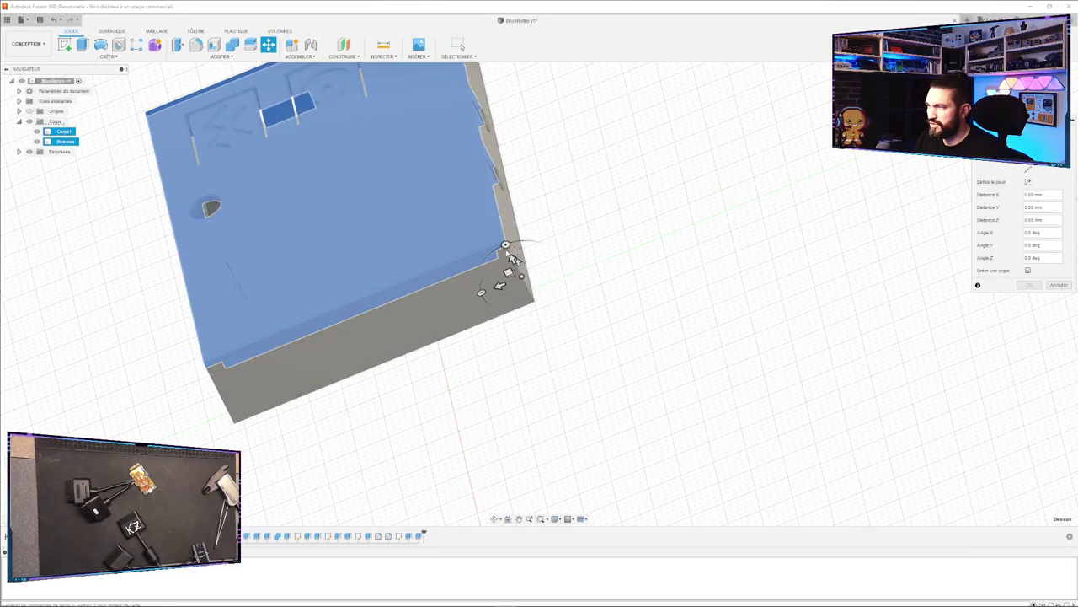
left_click_drag(508, 252, 537, 306)
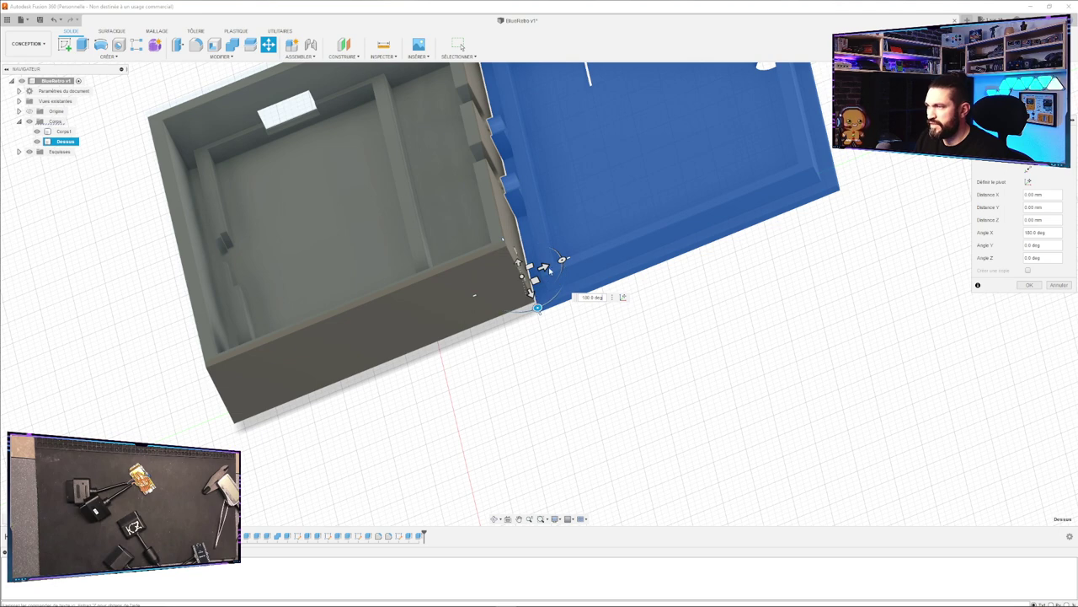
left_click_drag(546, 267, 565, 261)
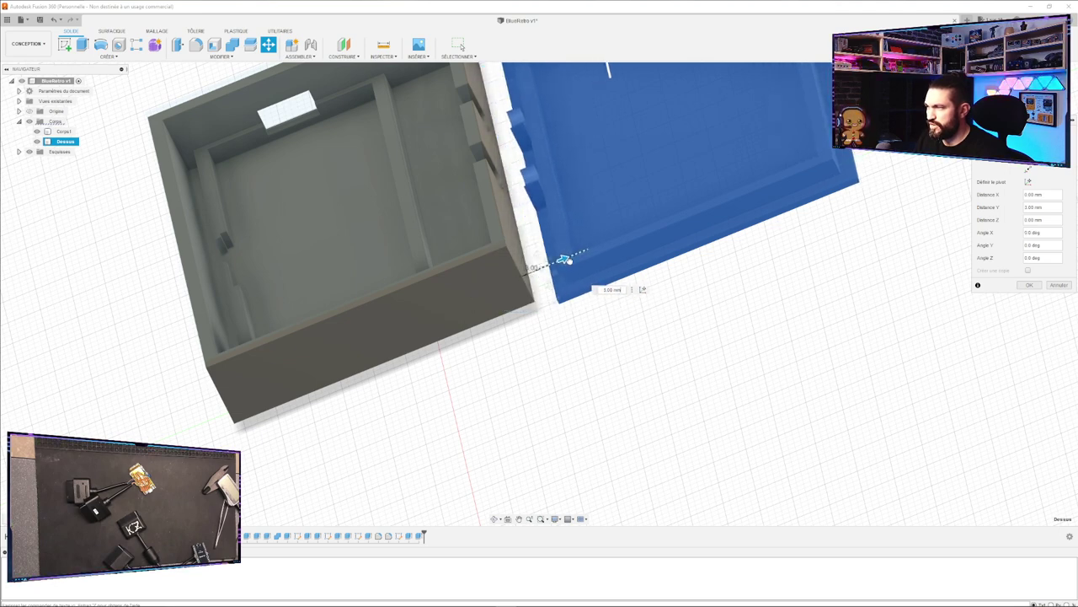
left_click_drag(539, 256, 537, 252)
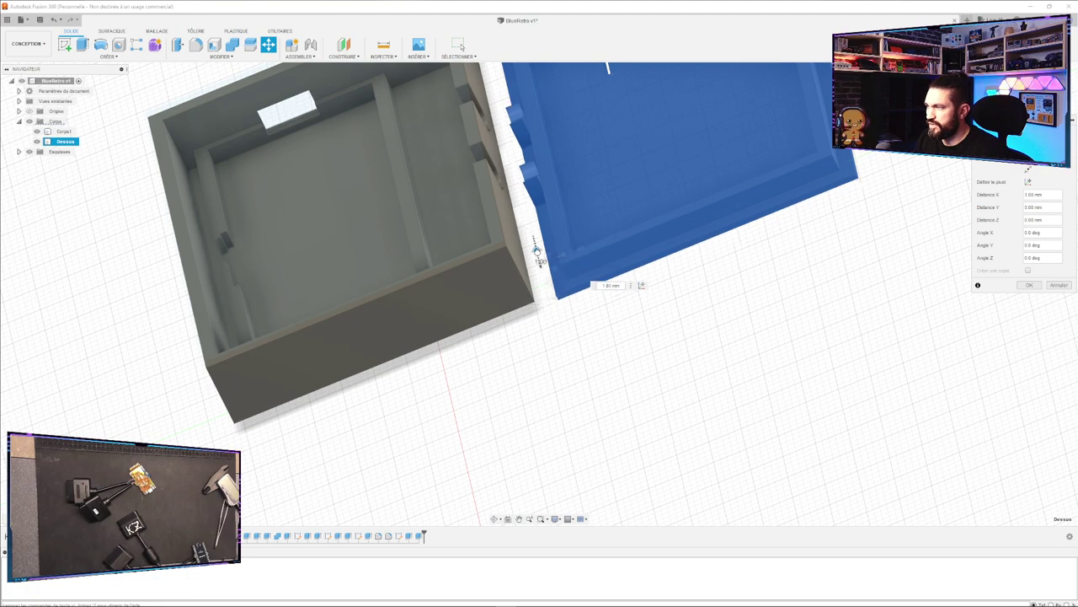
key("Return")
left_click(607, 328)
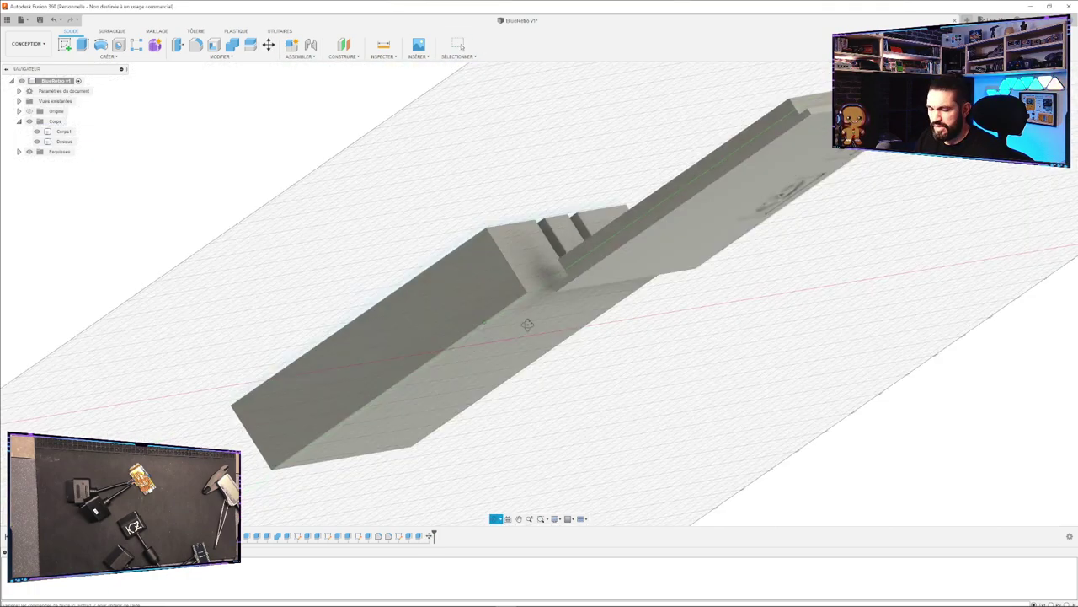
Compare the base heights of the box and lid in a side view, and undo the lid's move.
middle_click_drag(537, 353, 541, 322, "shift")
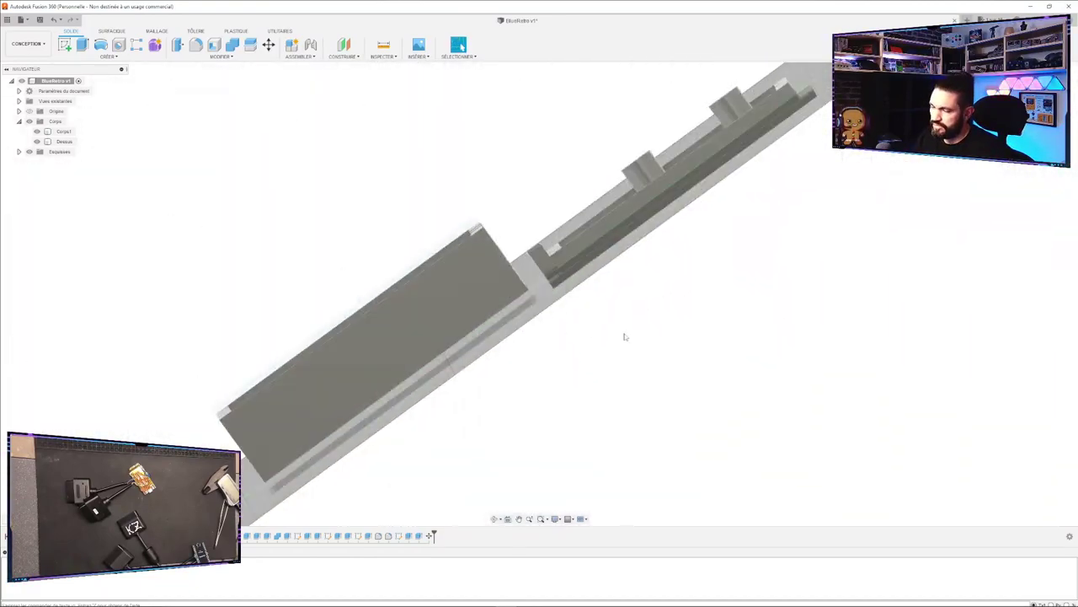
left_click(1043, 94)
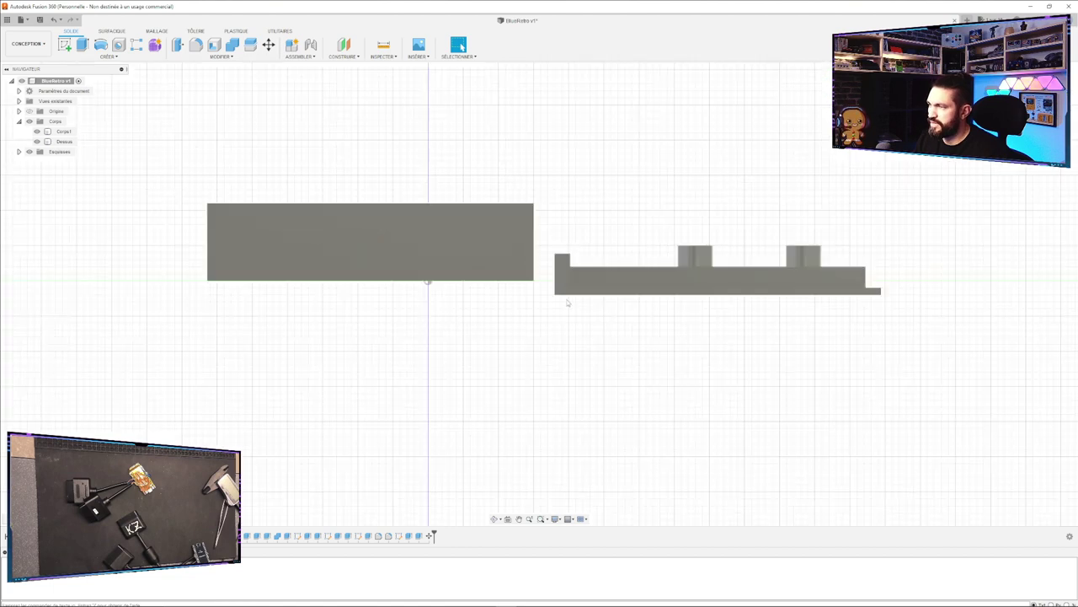
key("ctrl+z")
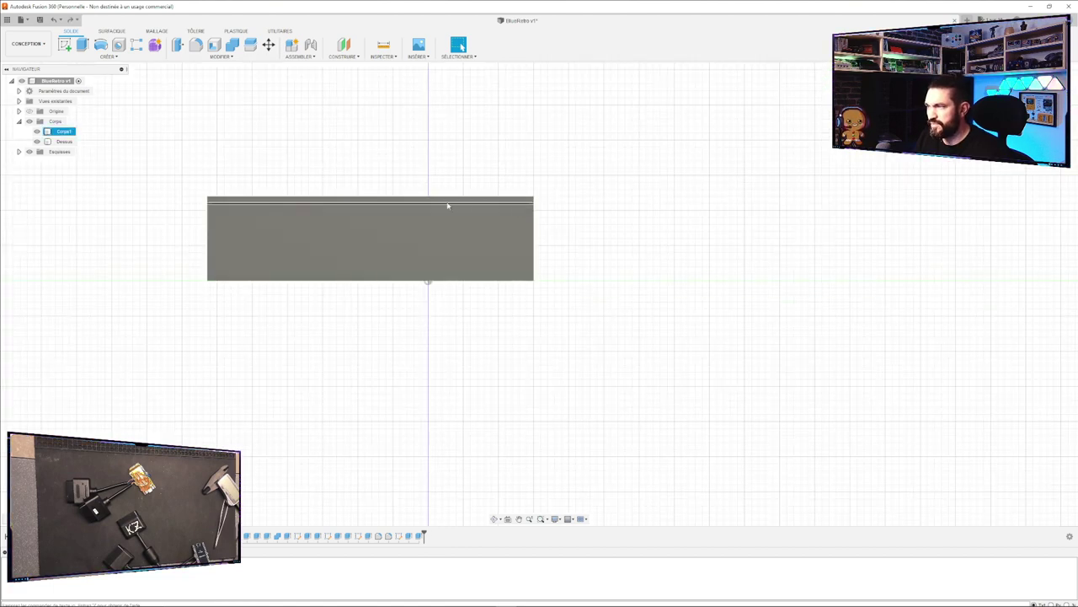
Flip the Dessus lid upside down beside Corps1 and move it -2 mm in Z to level their bases.
left_click(64, 142)
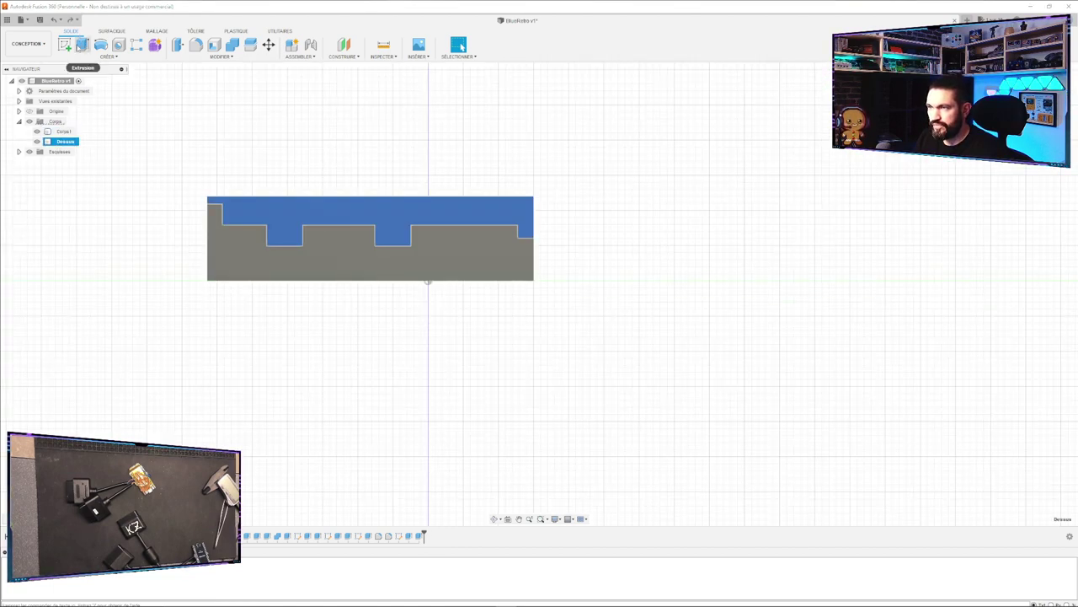
middle_click_drag(265, 286, 319, 420, "shift")
left_click(1043, 95)
left_click(65, 141)
key("m")
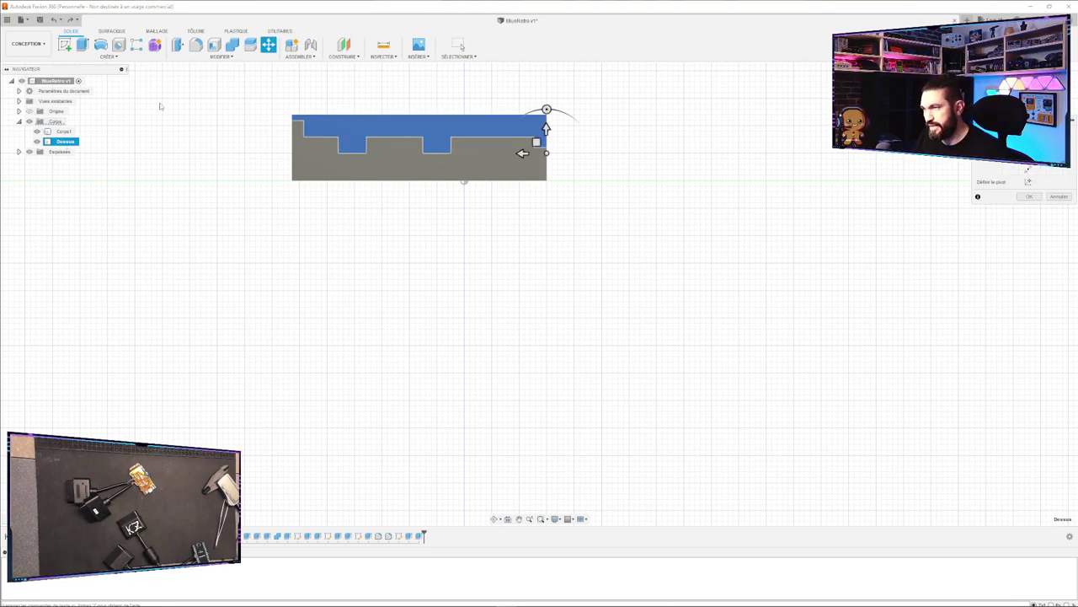
left_click_drag(546, 110, 548, 198)
key("ctrl+z")
mouse_move(560, 153)
left_mouse_down()
mouse_move(588, 152)
mouse_move(565, 176)
mouse_move(563, 166)
left_mouse_up()
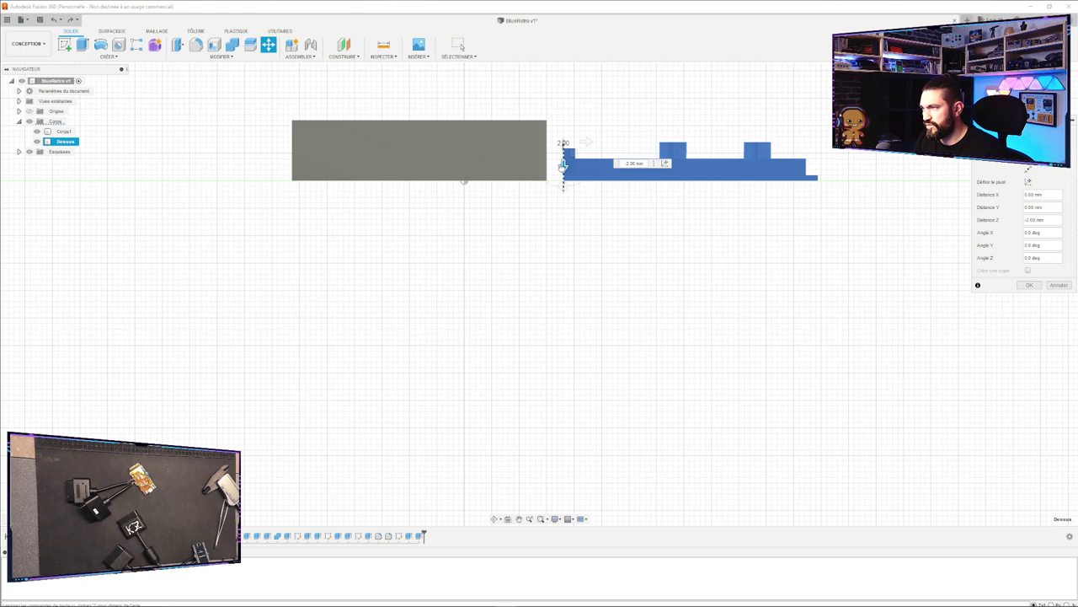
key("Return")
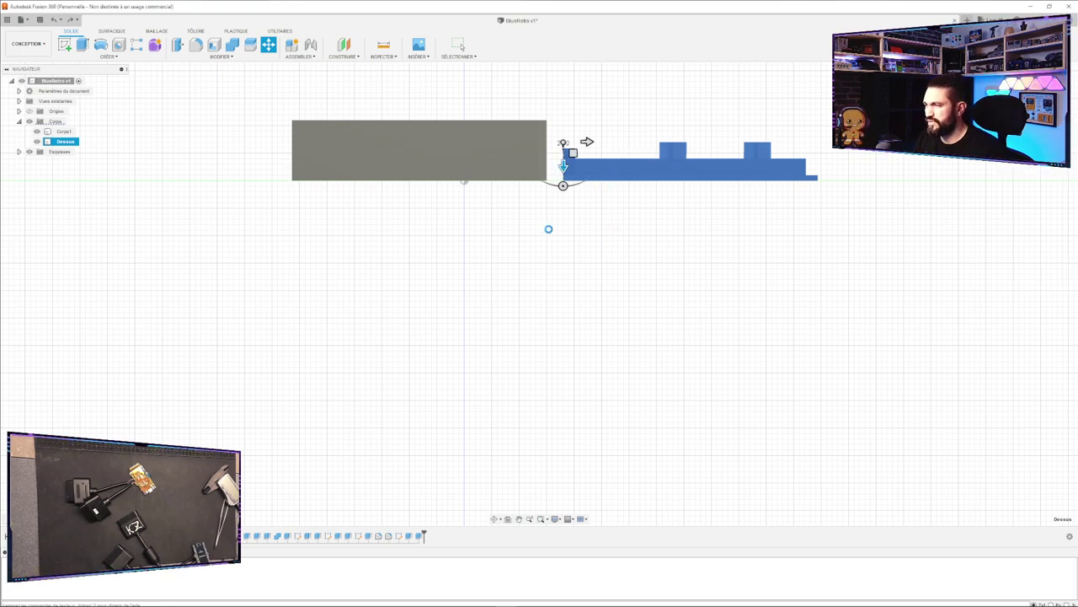
left_click(519, 233)
middle_click_drag(503, 226, 501, 258, "shift")
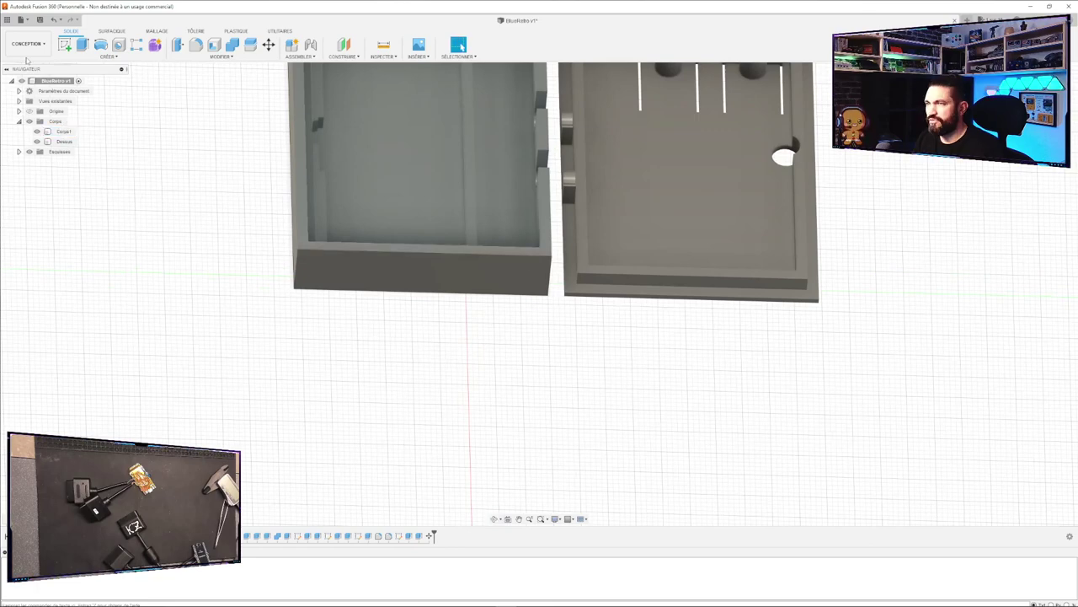
Save a new version of the BlueRetro design with the default description and check it among the project files.
left_click(39, 19)
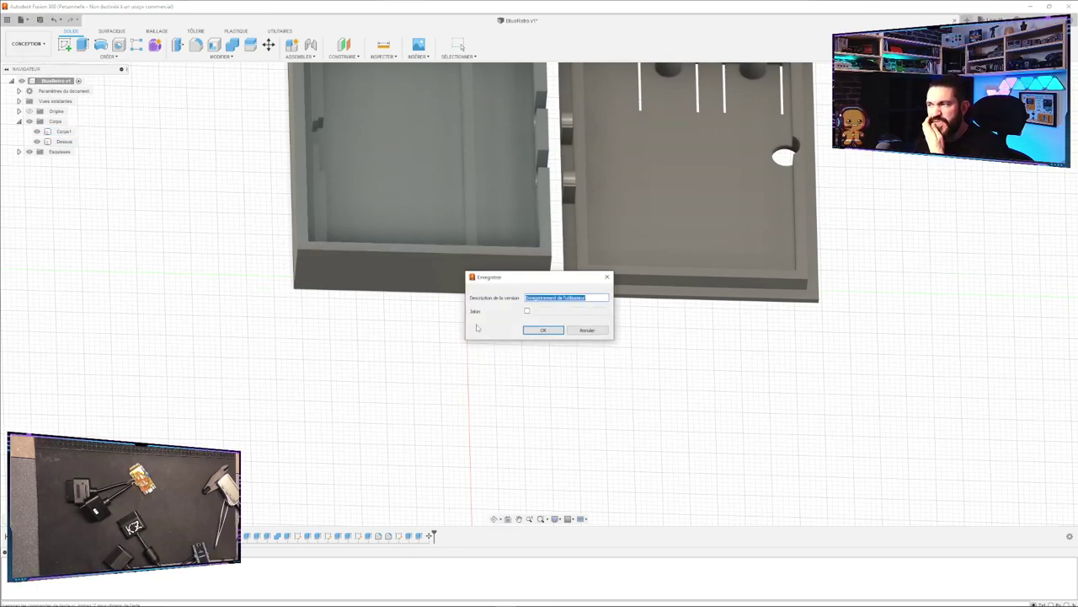
left_click(530, 329)
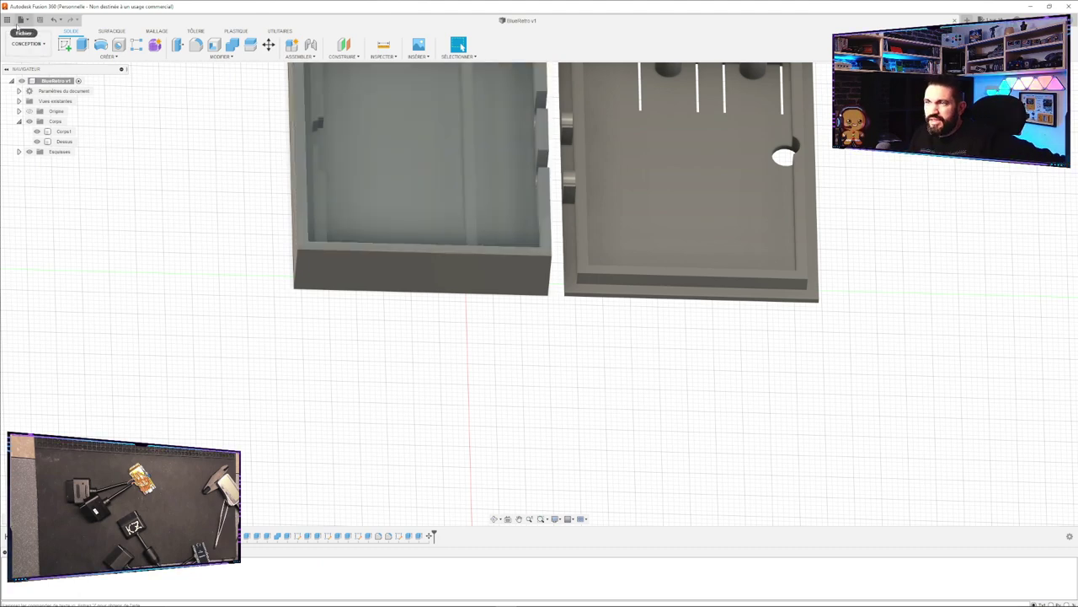
left_click(7, 19)
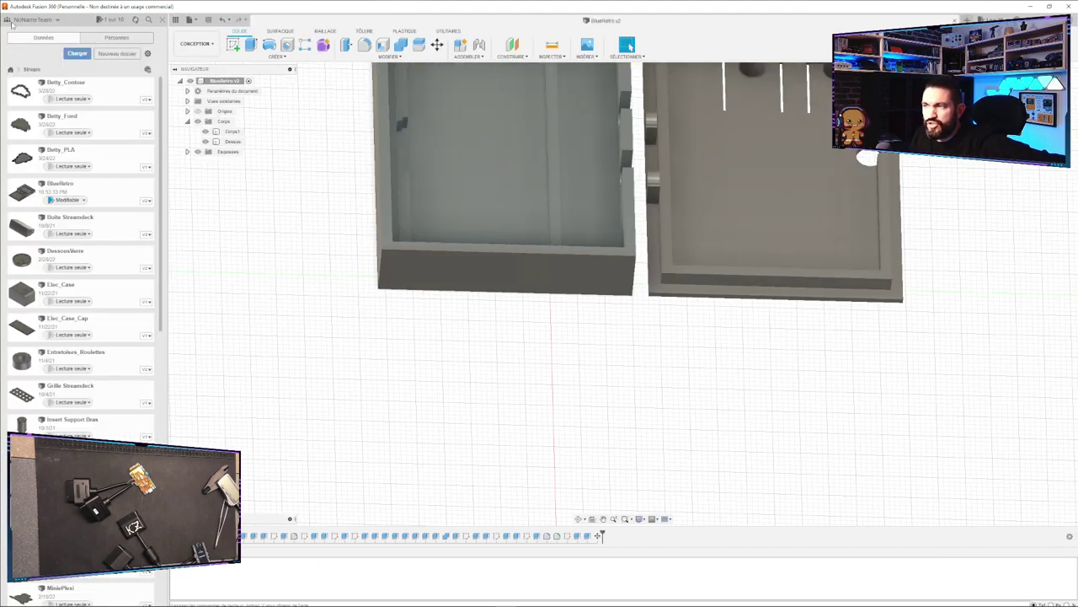
left_click(162, 20)
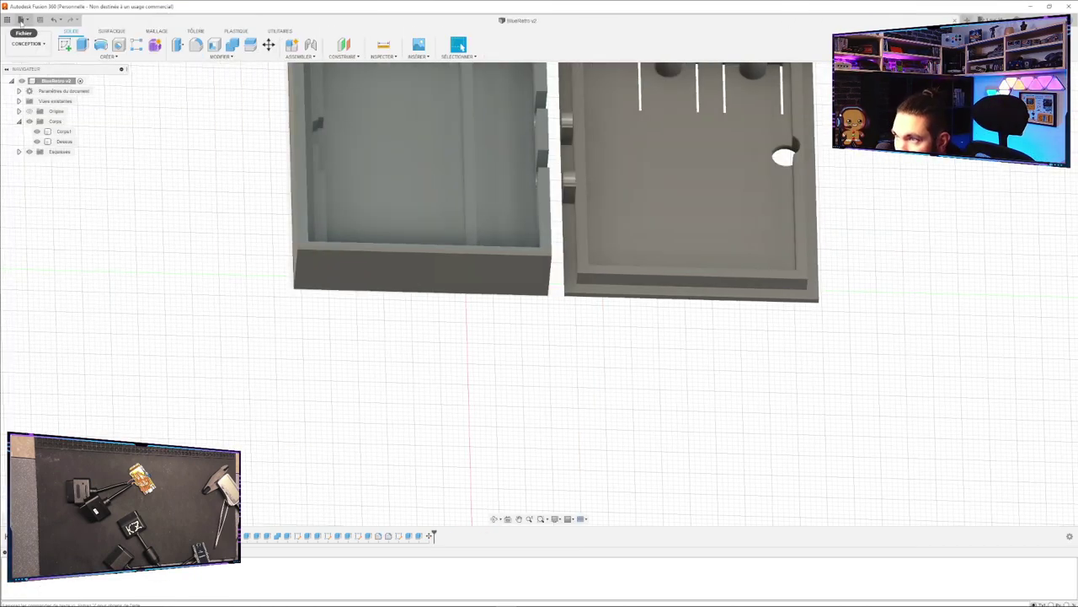
Export the design as an STL file named BlueRetro v2 into the BlueRetro folder.
left_click(20, 20)
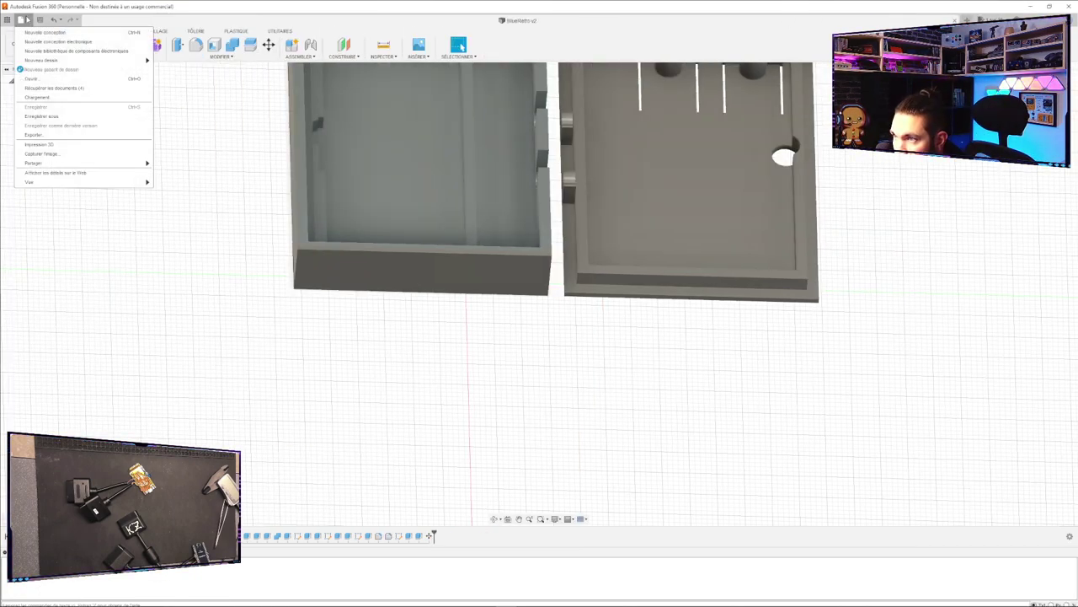
left_click(35, 134)
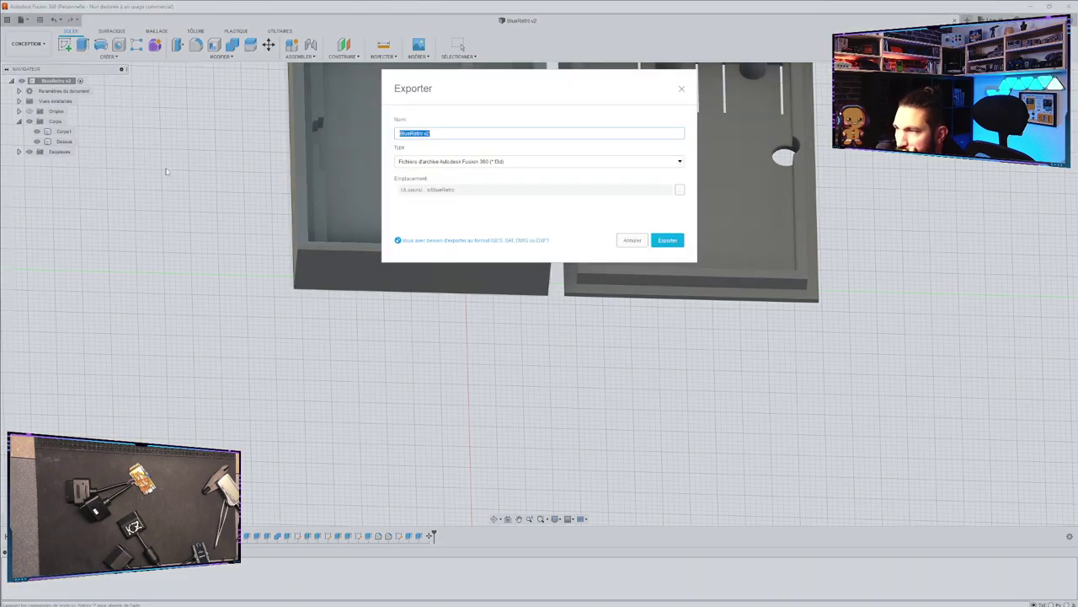
left_click(525, 161)
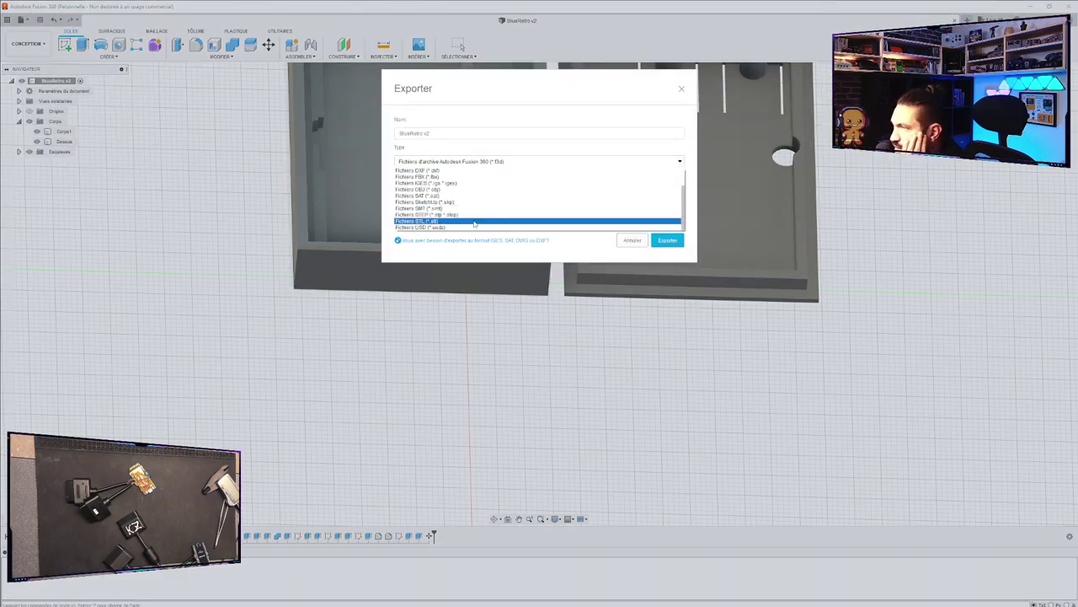
left_click(475, 222)
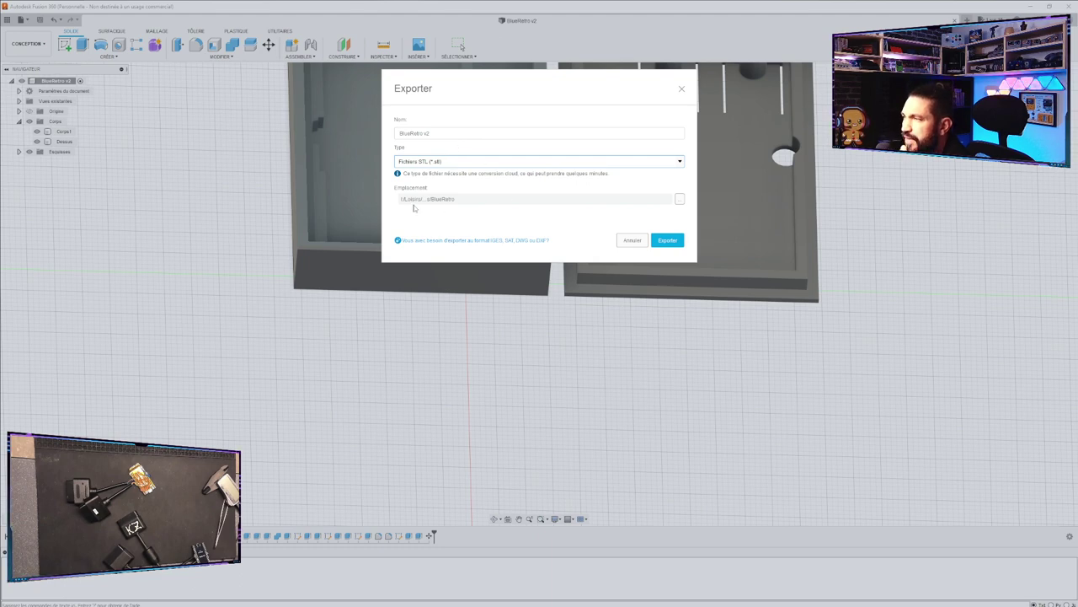
left_click(667, 241)
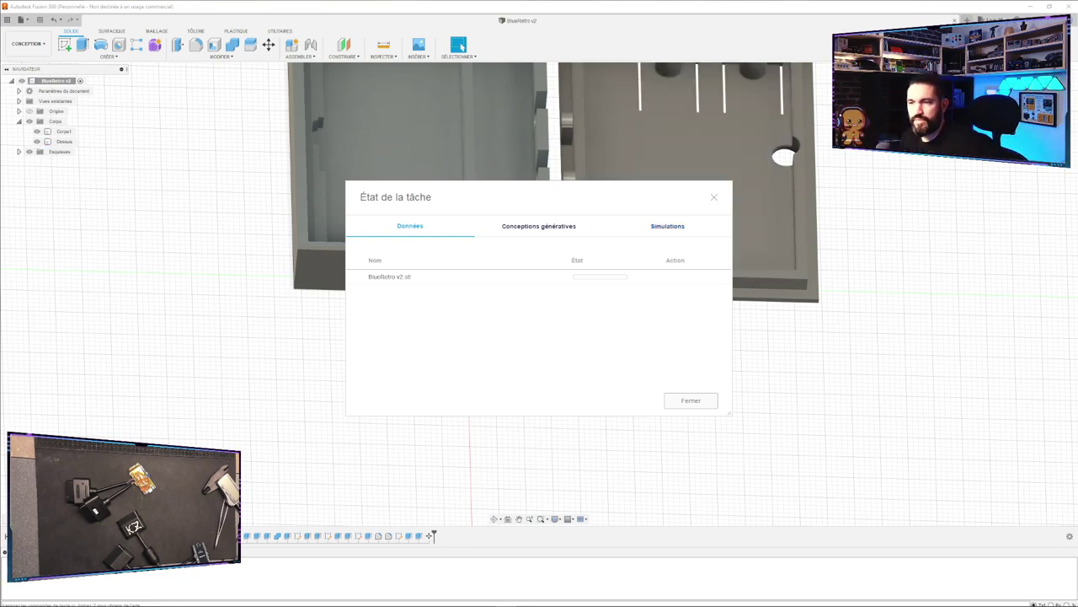
mouse_move(407, 601)
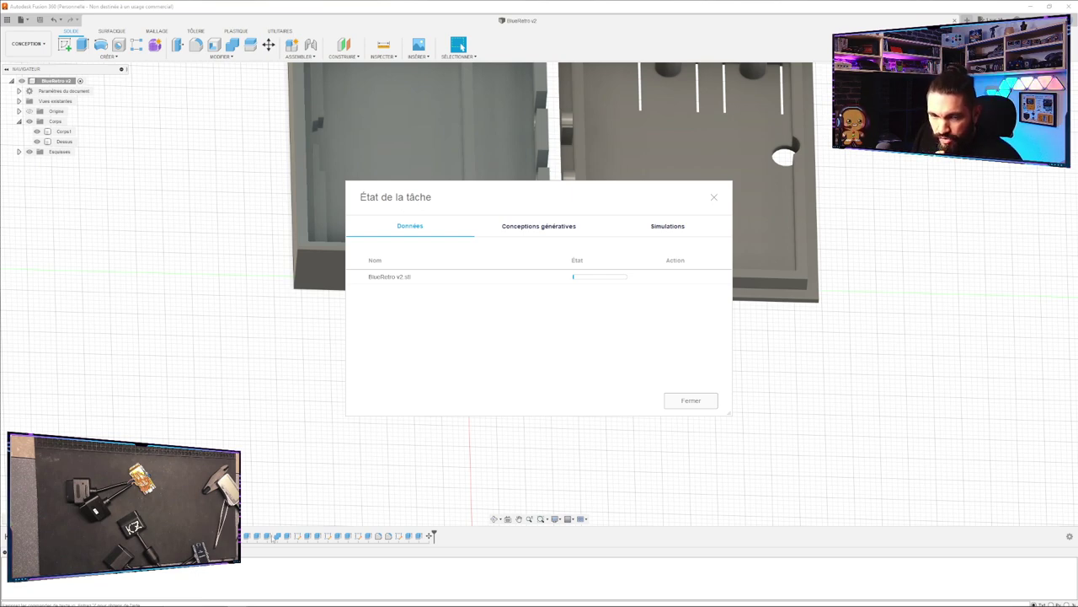
Close the task status dialog once the BlueRetro v2 STL export is finished.
mouse_move(963, 600)
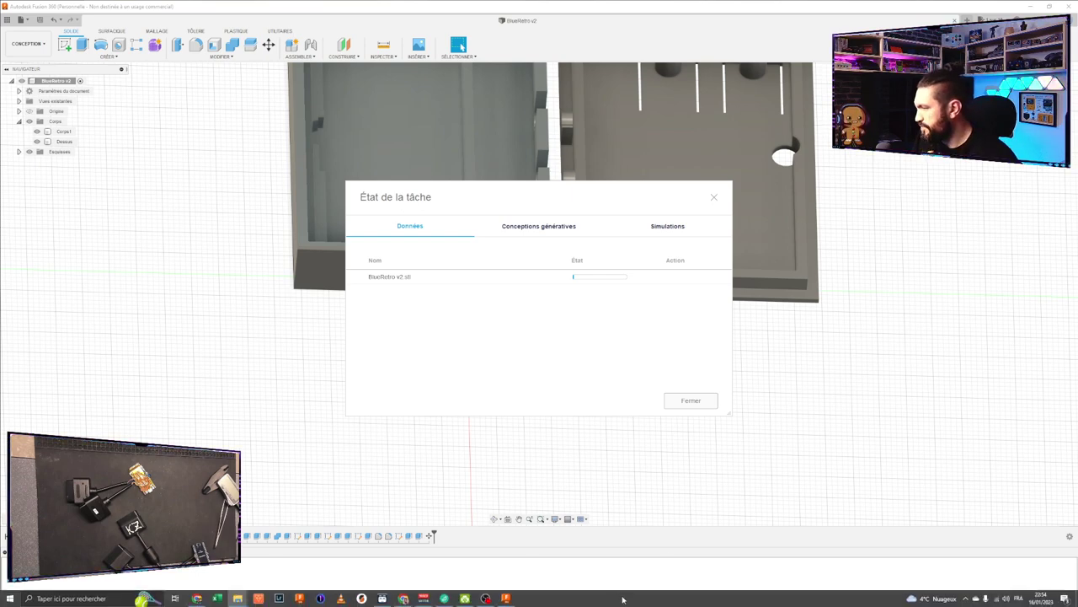
left_click(968, 598)
left_click(991, 570)
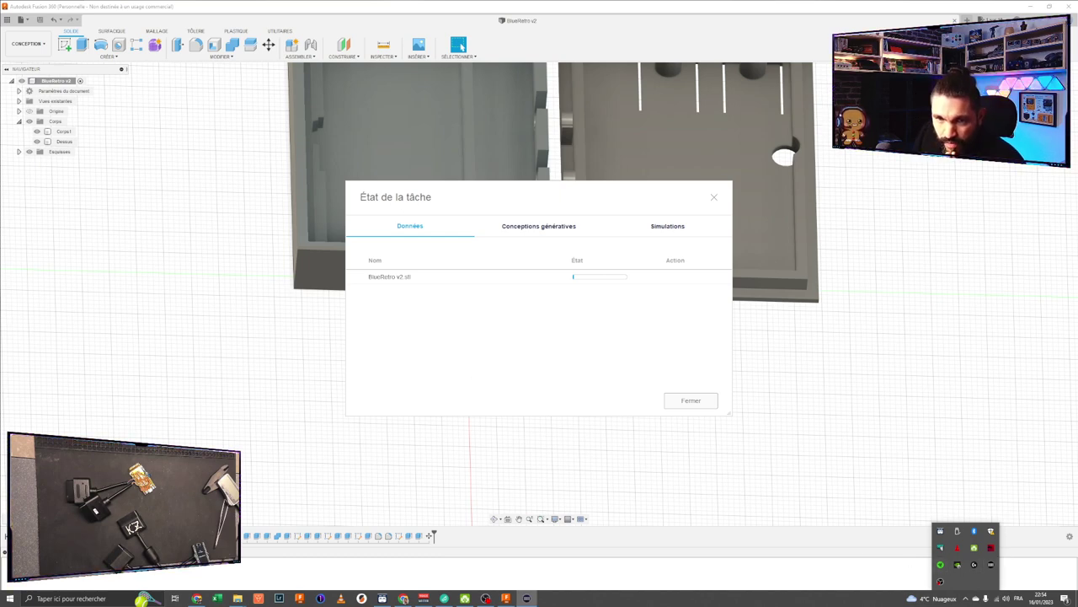
key("Escape")
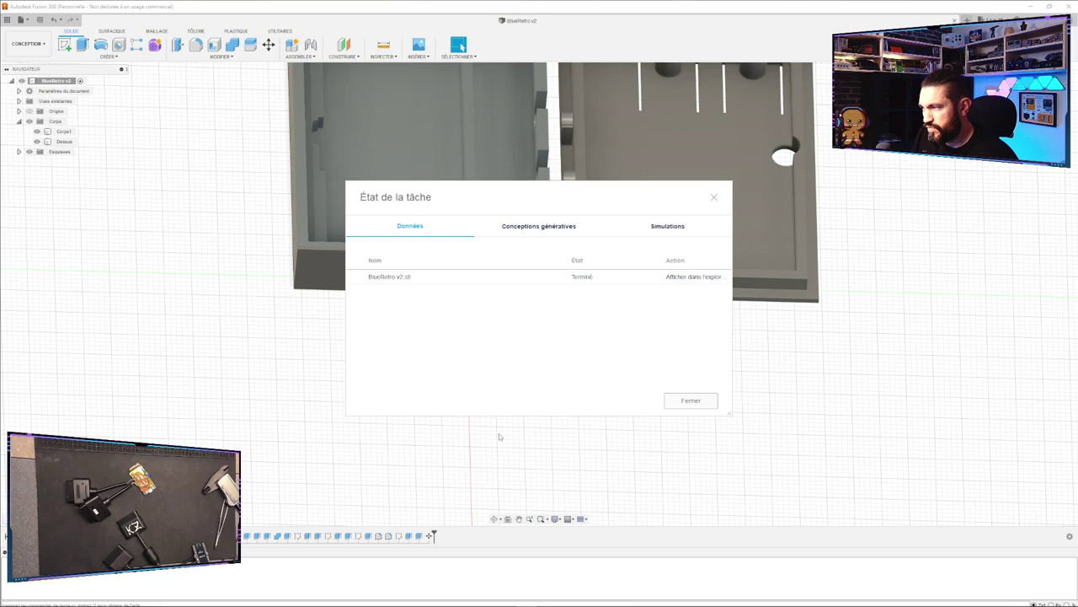
left_click(686, 400)
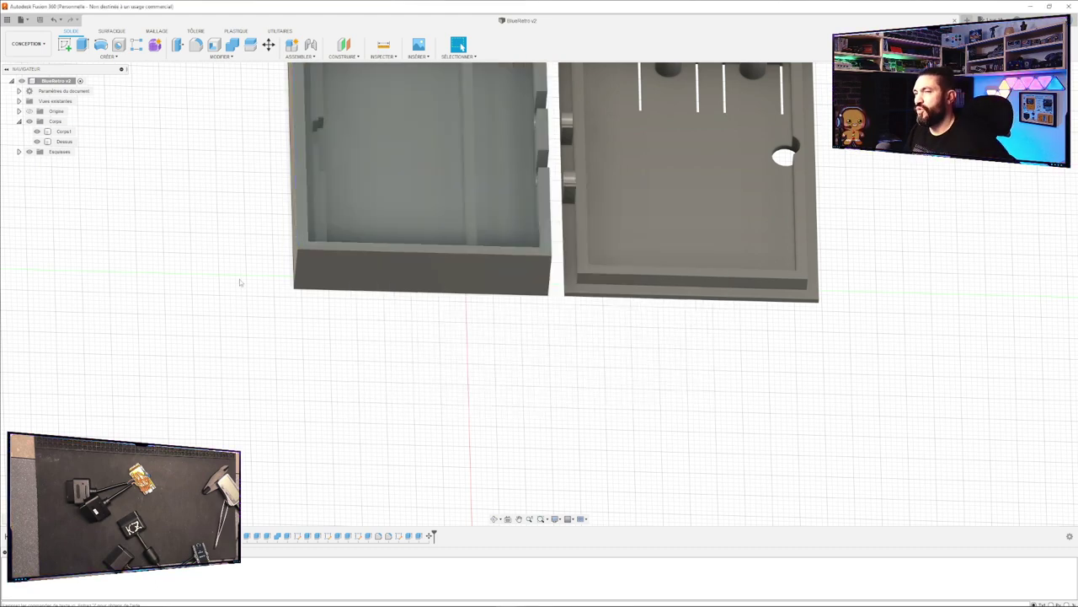
Switch to PrusaSlicer and load the exported BlueRetro v2 STL from the BlueRetro folder onto the print bed.
mouse_move(253, 600)
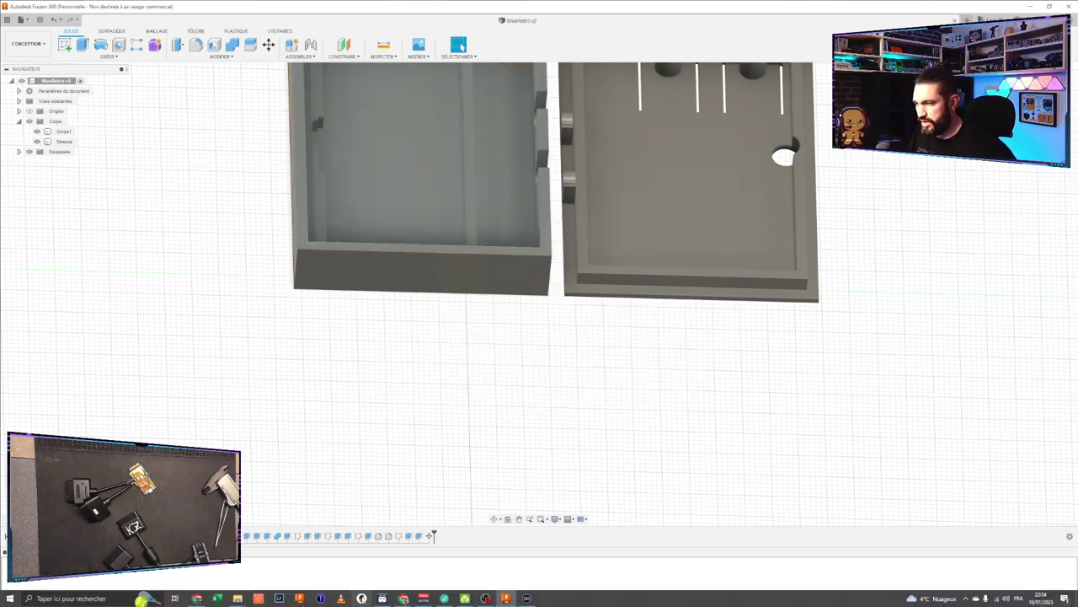
left_click(384, 599)
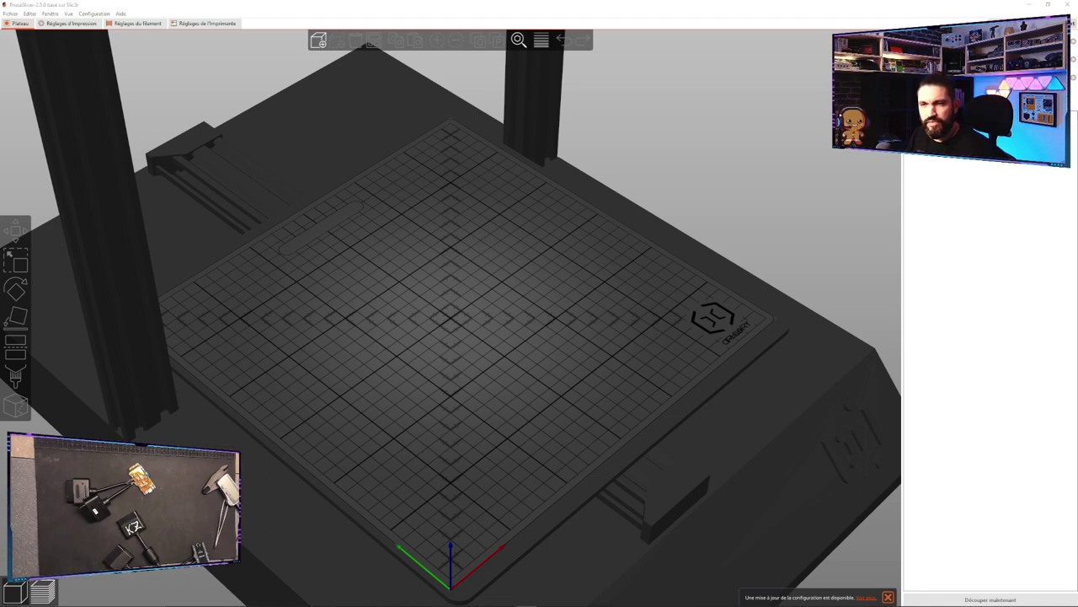
scroll(628, 371, "down", 5)
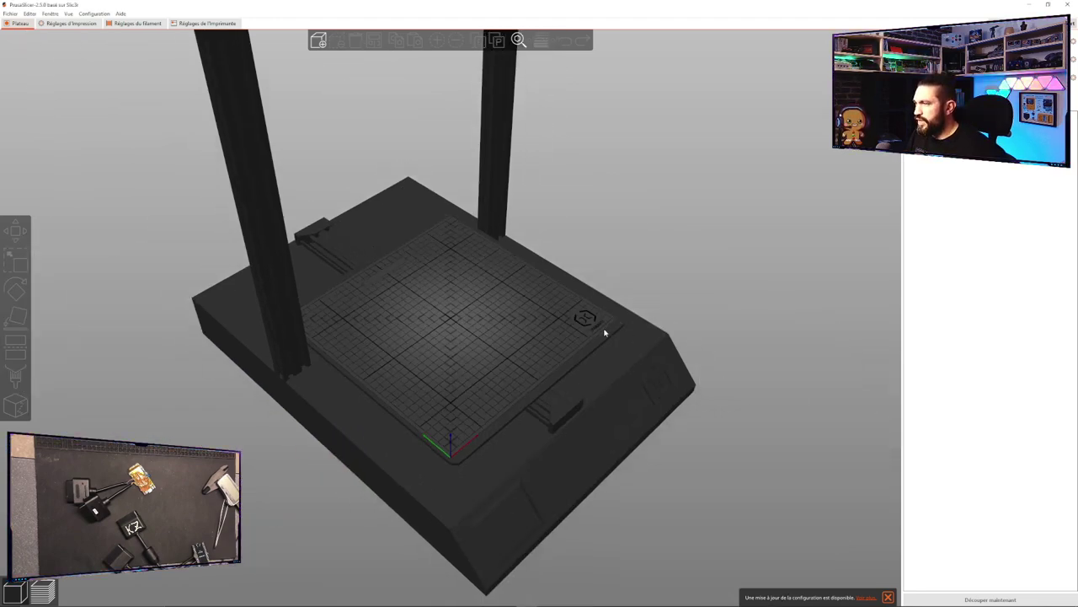
scroll(585, 349, "up", 2)
mouse_move(606, 364)
left_mouse_down()
mouse_move(616, 366)
mouse_move(590, 361)
left_mouse_up()
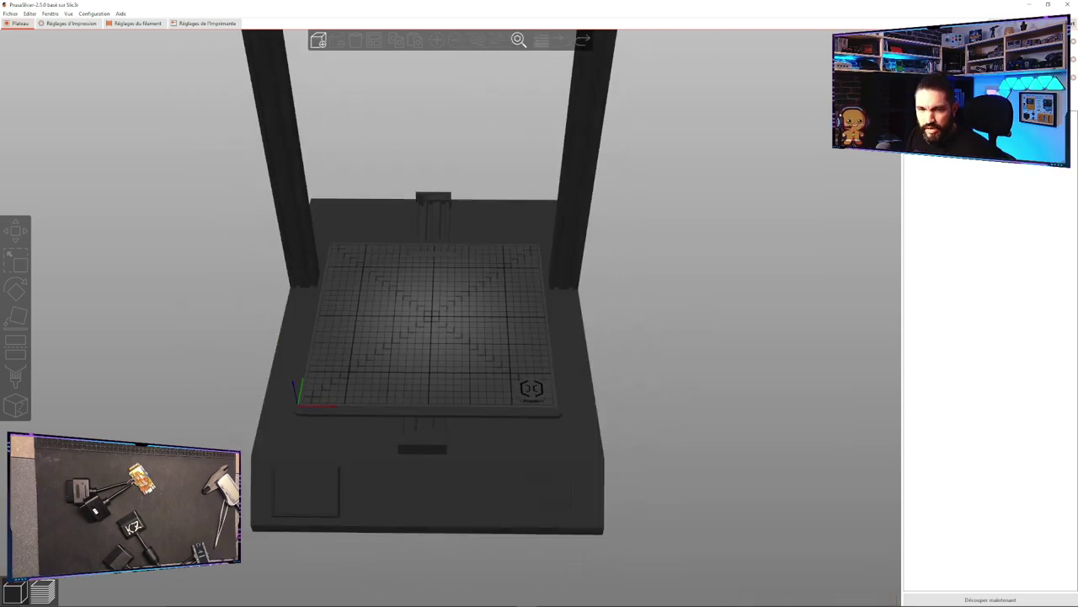
key("super+Tab")
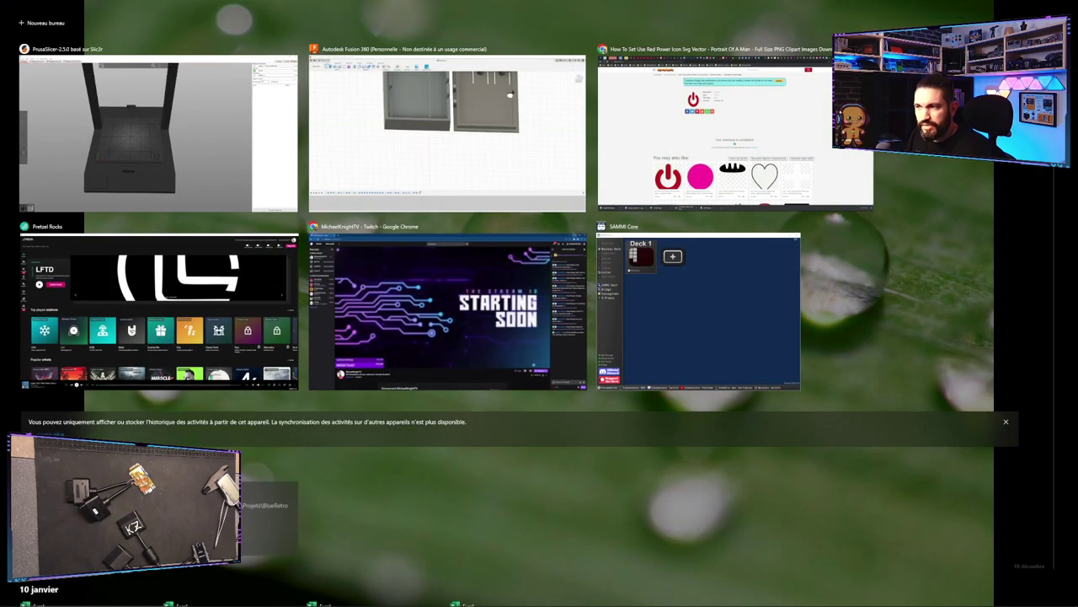
left_click(219, 173)
key("alt+Tab")
key("alt+Tab")
key("alt+Tab")
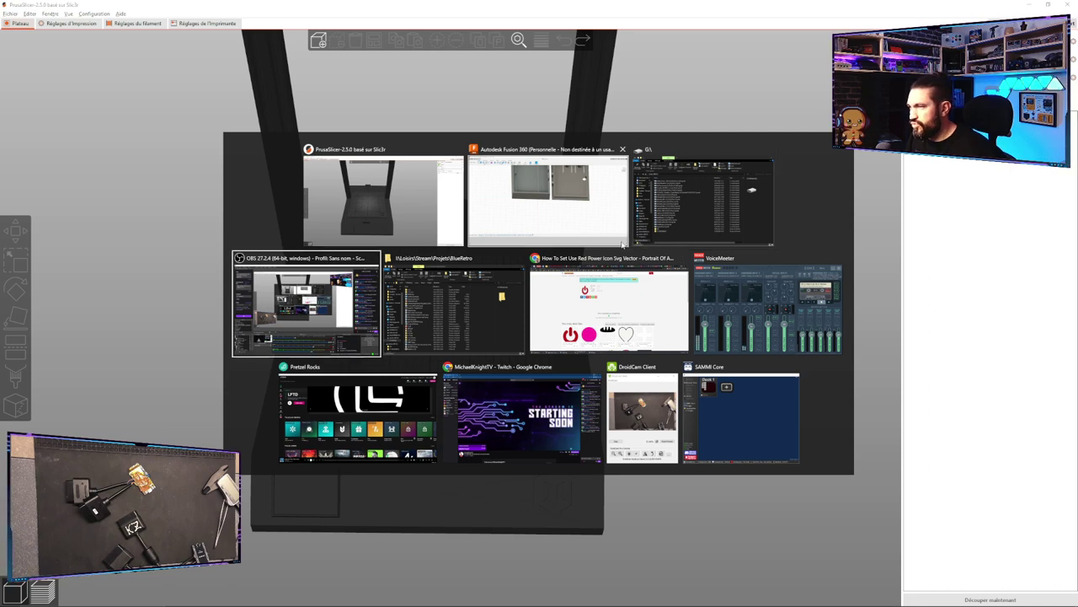
key("alt+Tab")
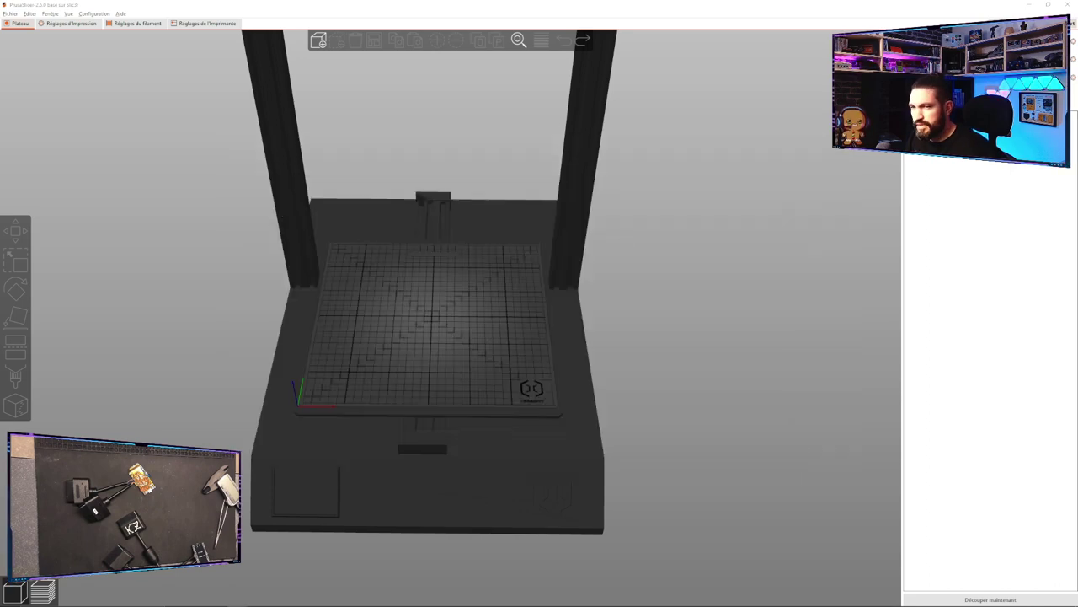
left_click_drag(313, 390, 397, 345)
Examine the orientation and layout of the box and lid on the print bed.
scroll(481, 321, "down", 2)
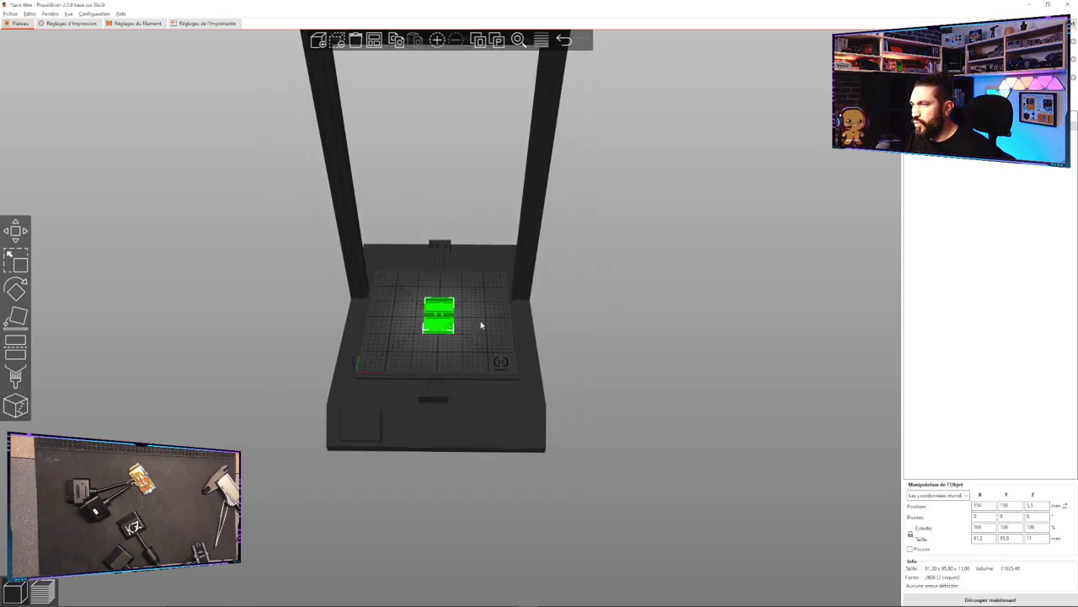
scroll(481, 320, "up", 3)
left_click_drag(478, 323, 481, 334)
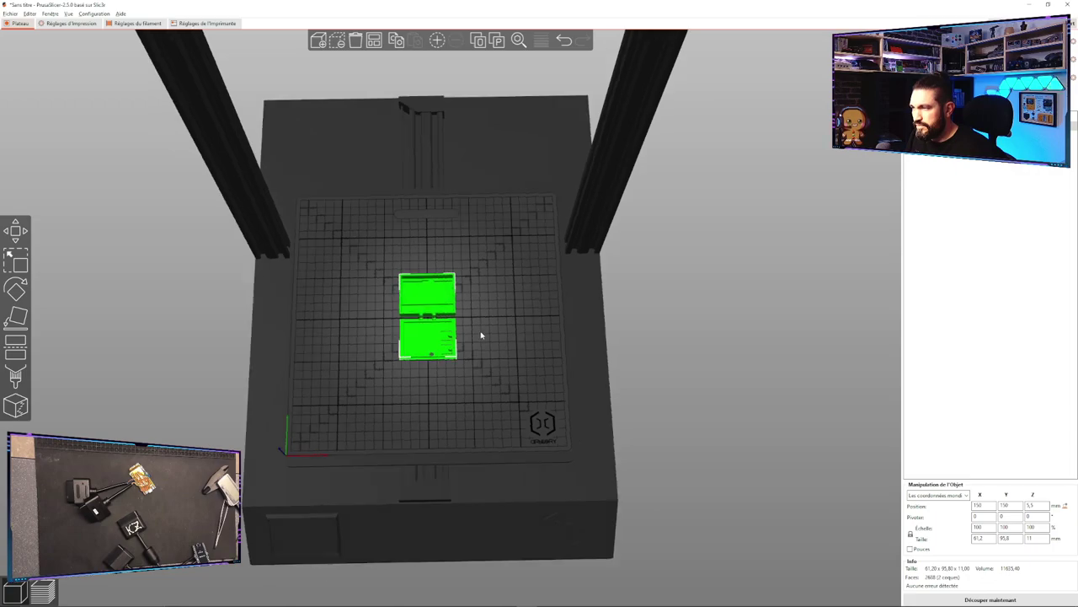
scroll(441, 339, "up", 9)
scroll(519, 421, "down", 3)
mouse_move(519, 422)
left_mouse_down()
mouse_move(497, 397)
mouse_move(532, 402)
mouse_move(526, 410)
left_mouse_up()
scroll(520, 410, "up", 4)
scroll(520, 410, "down", 3)
scroll(527, 410, "up", 3)
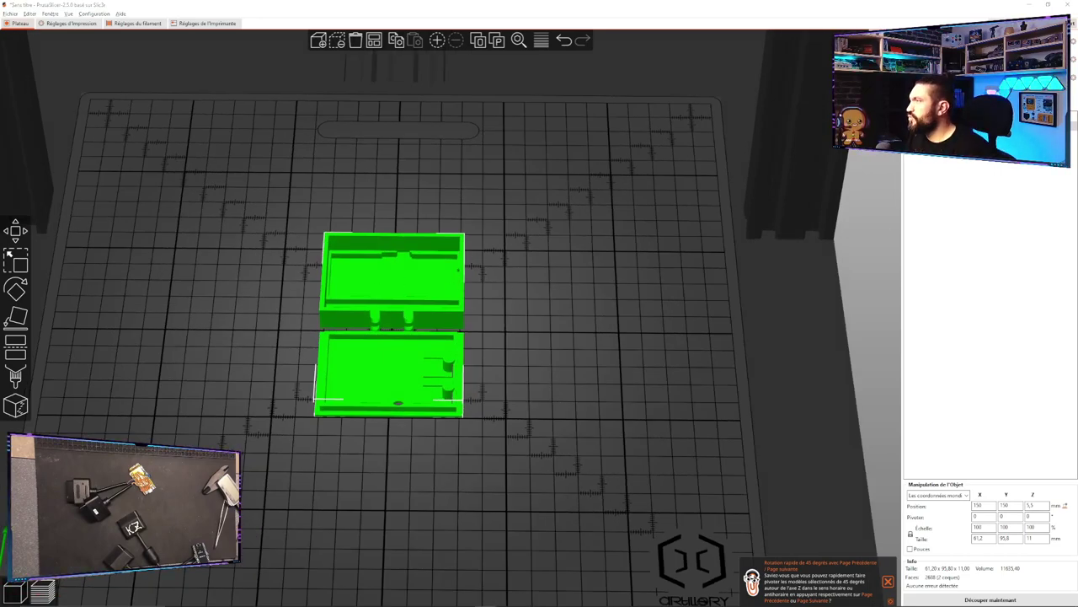
Select the print profile Artillery X-1 0.20mm QUALITY Mod for the case.
left_click(986, 42)
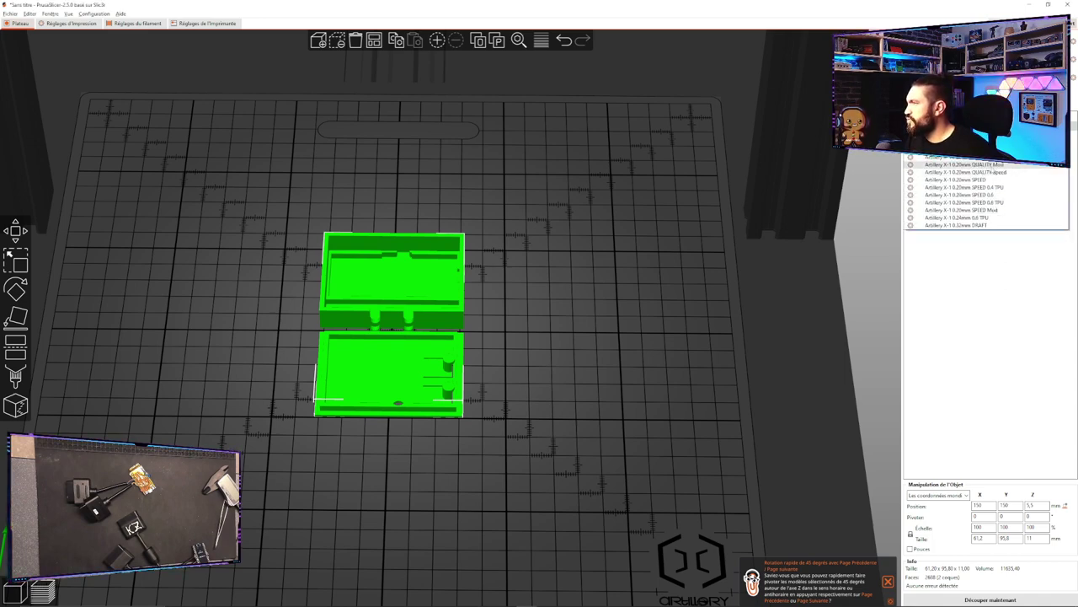
left_click(994, 172)
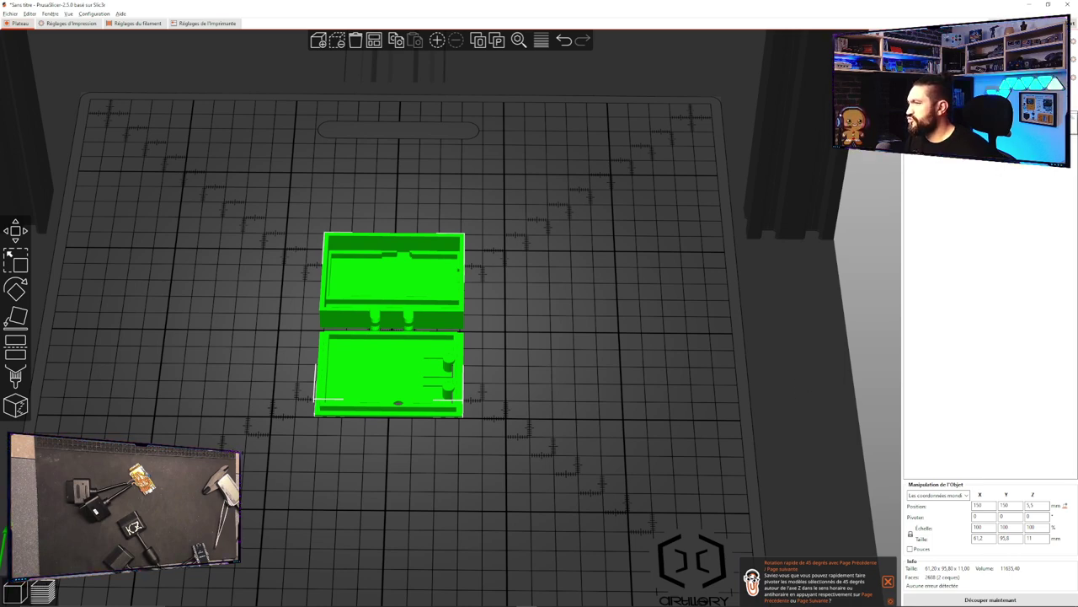
left_click(949, 160)
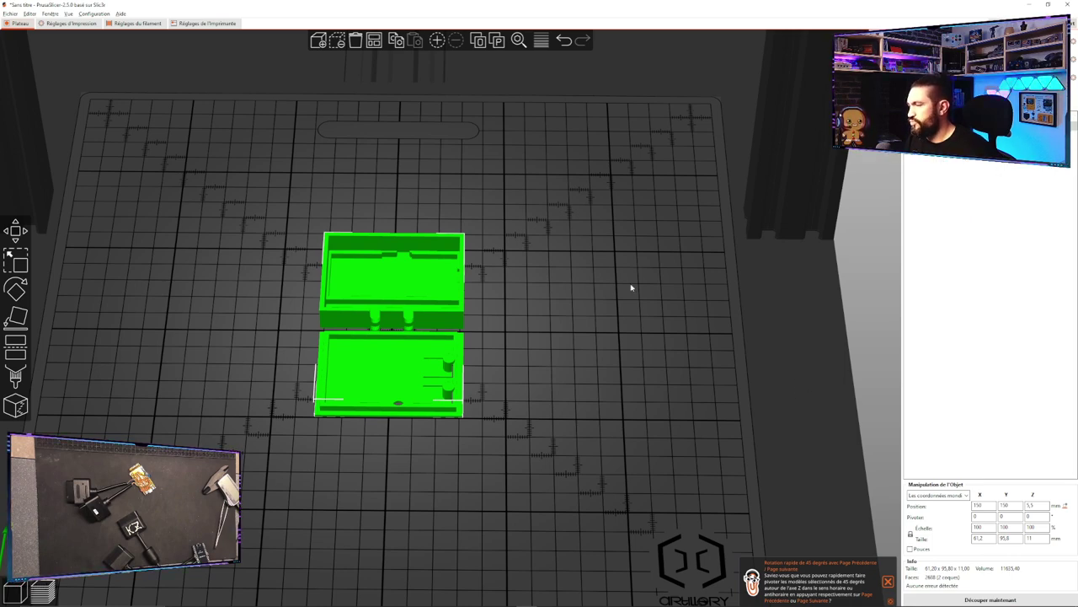
scroll(480, 362, "up", 5)
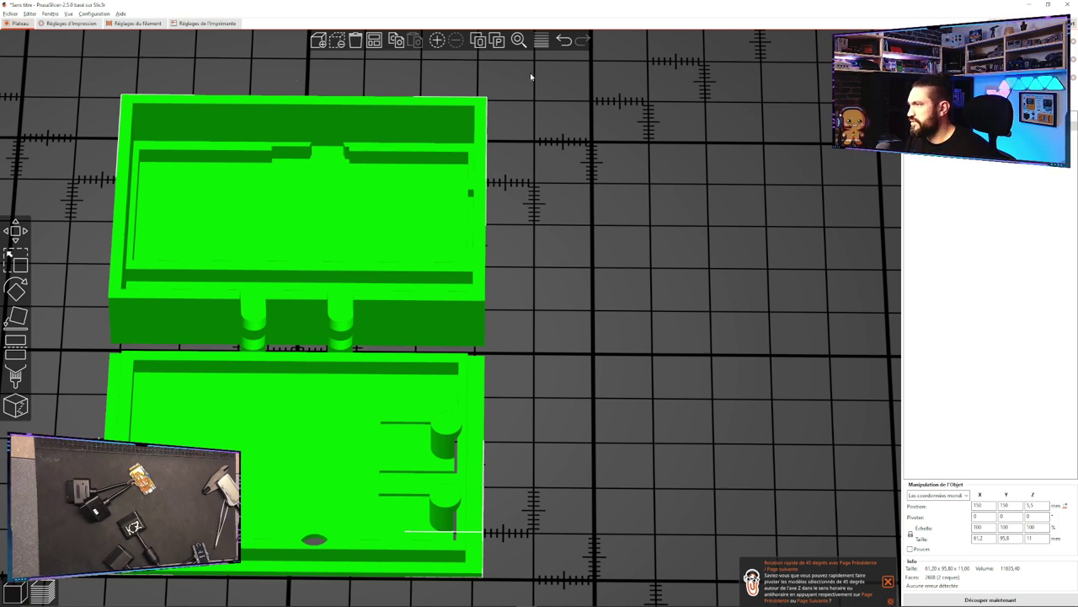
Set the horizontal shells to 4 top and 3 bottom solid layers, and check the infill settings.
left_click(66, 23)
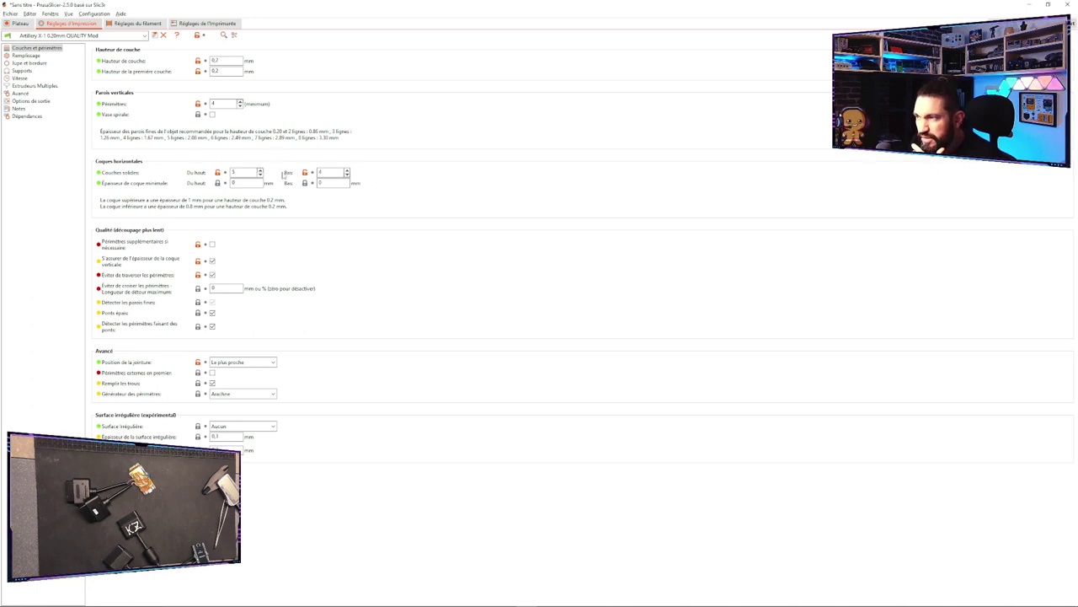
left_click(346, 174)
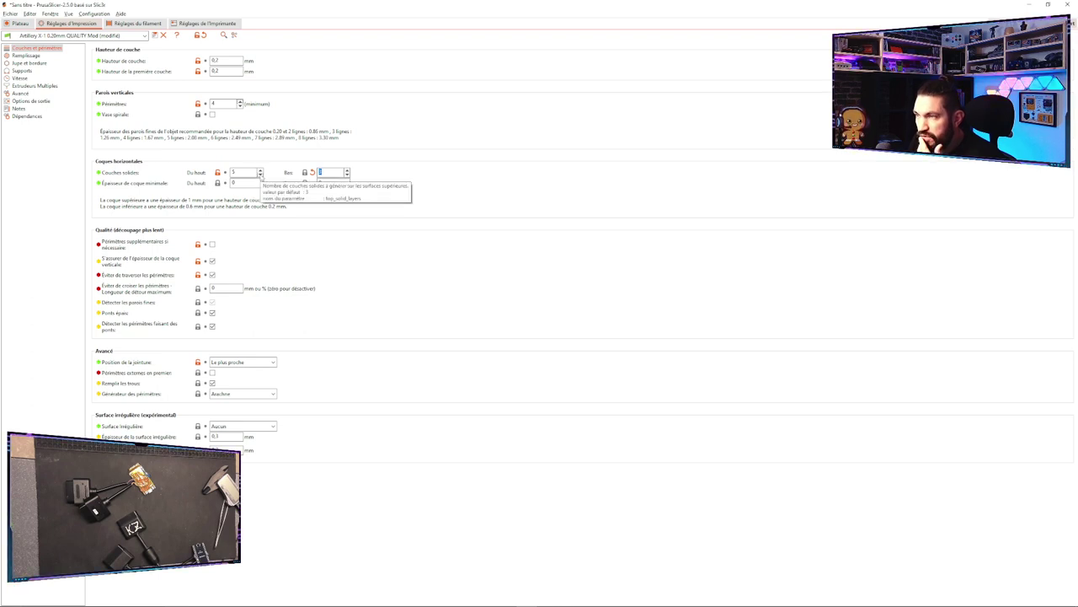
left_click(260, 175)
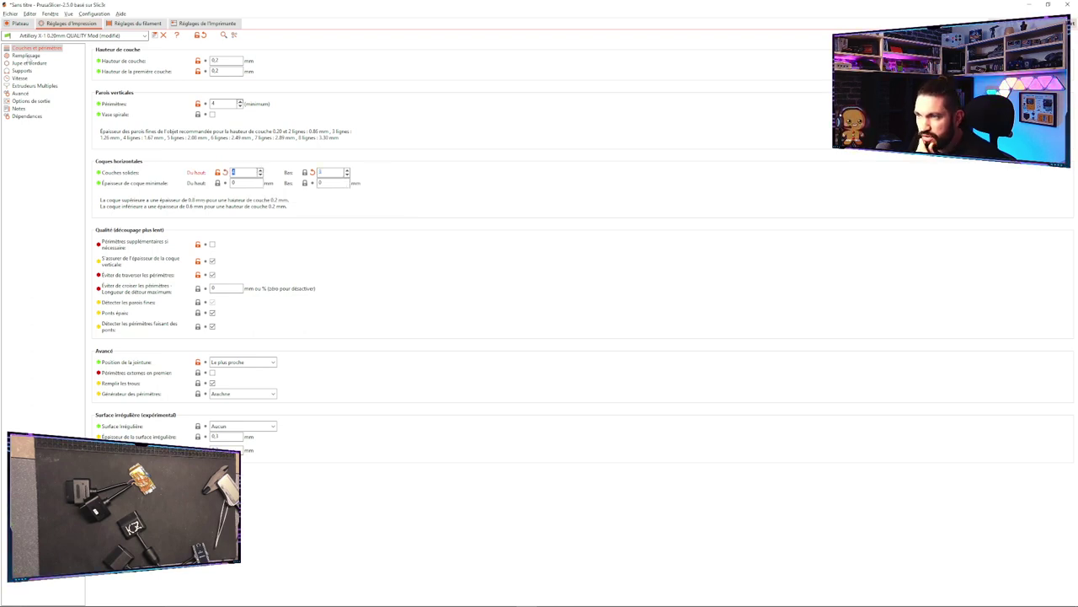
left_click(25, 56)
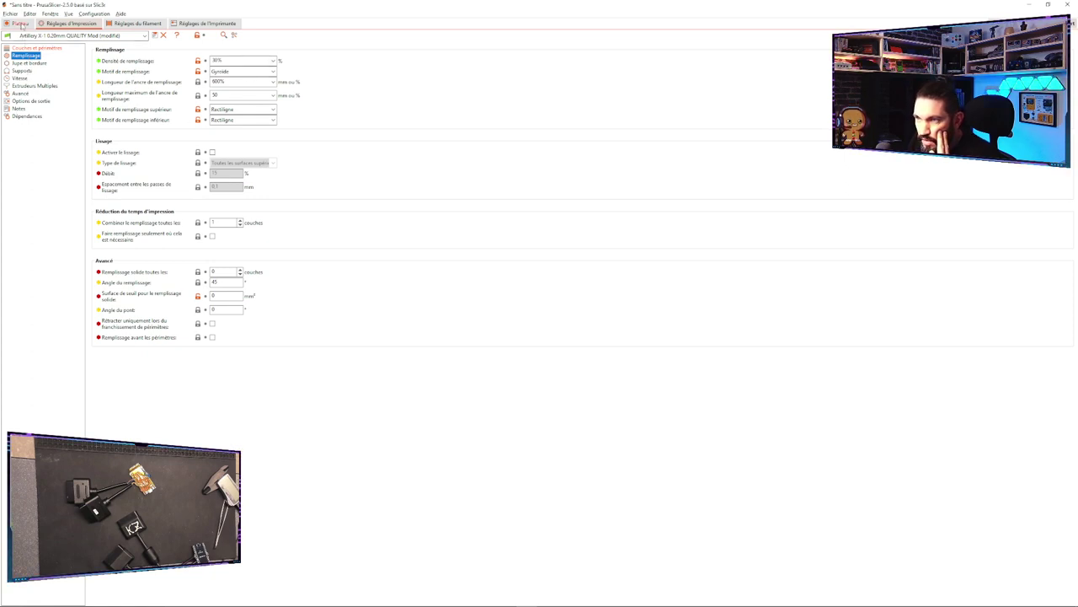
left_click(21, 24)
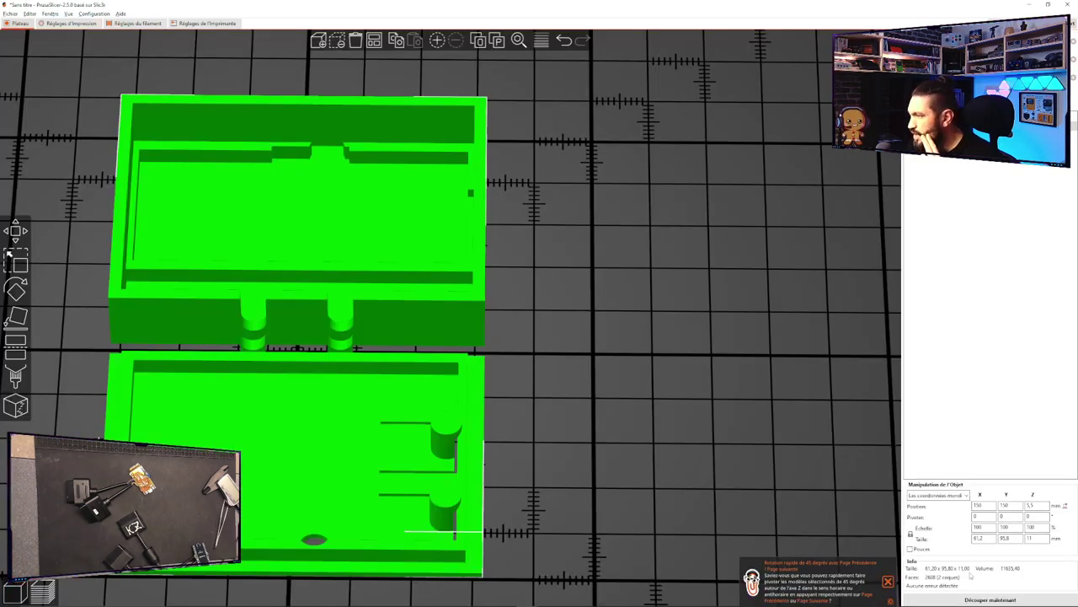
Disable supports for the sliced case, reslice it and inspect the layers around the box's side-wall opening.
left_click(975, 599)
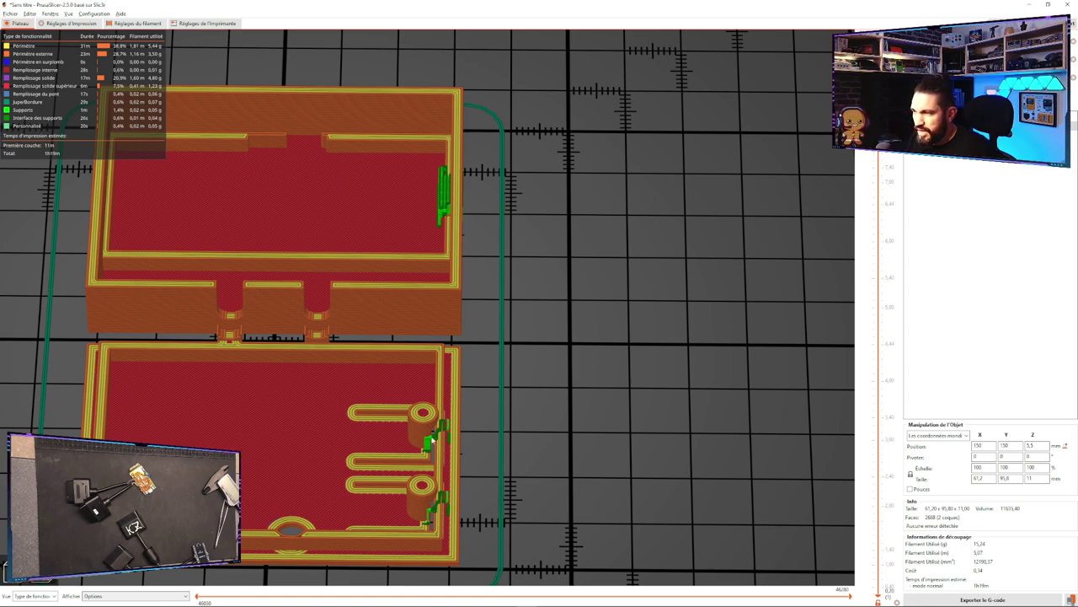
middle_click_drag(642, 369, 640, 374)
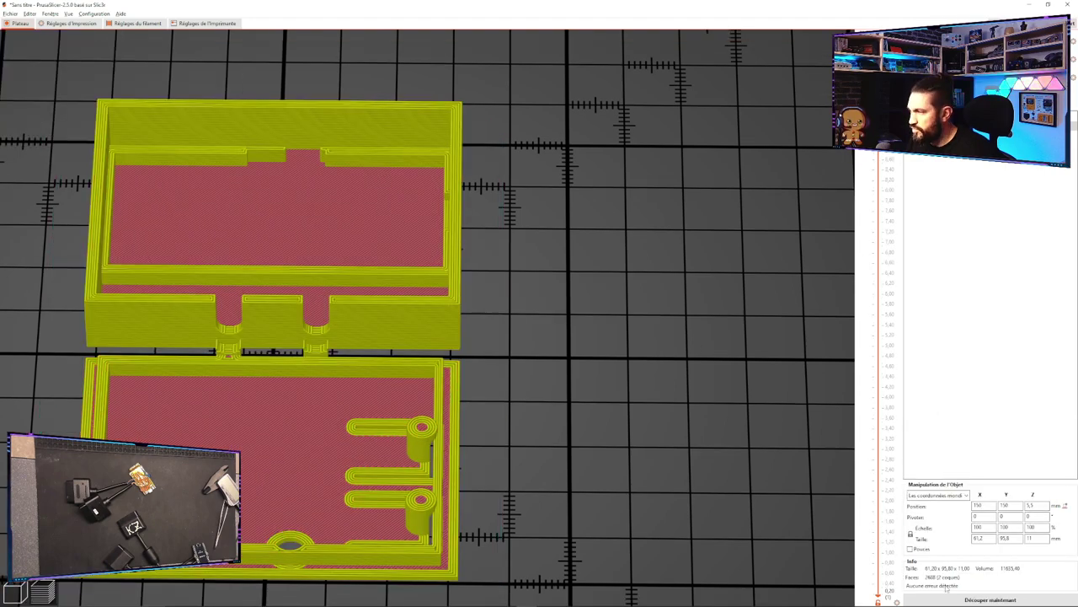
left_click(977, 598)
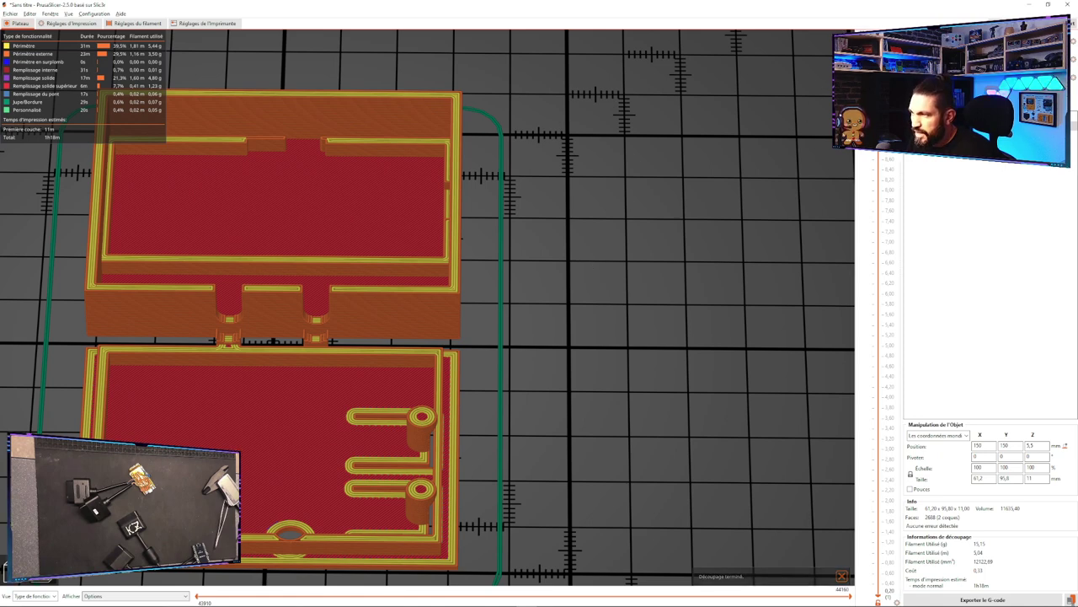
left_click(877, 306)
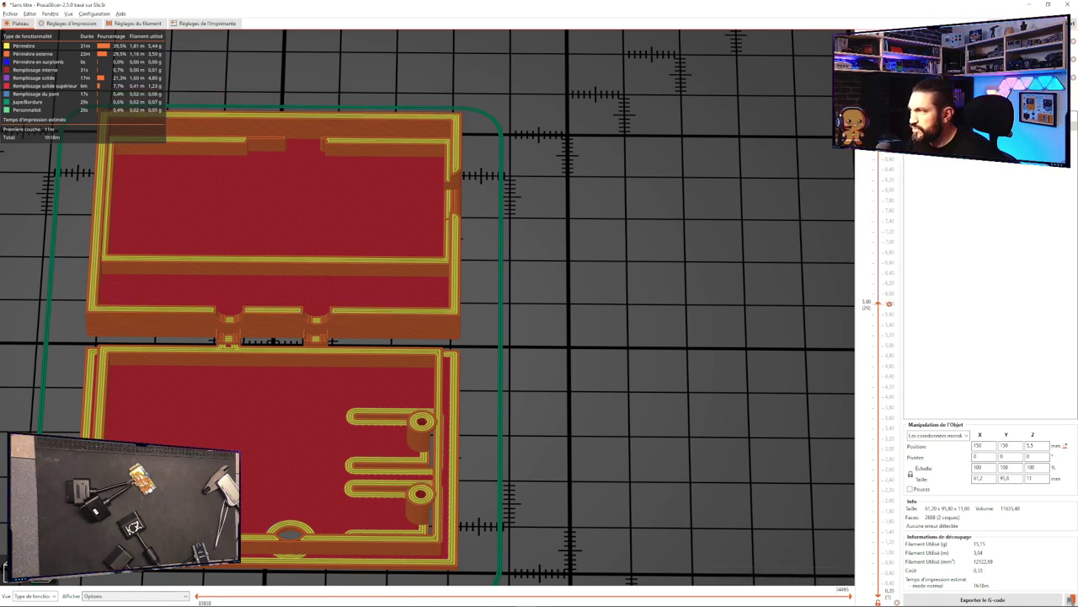
left_click_drag(880, 309, 882, 165)
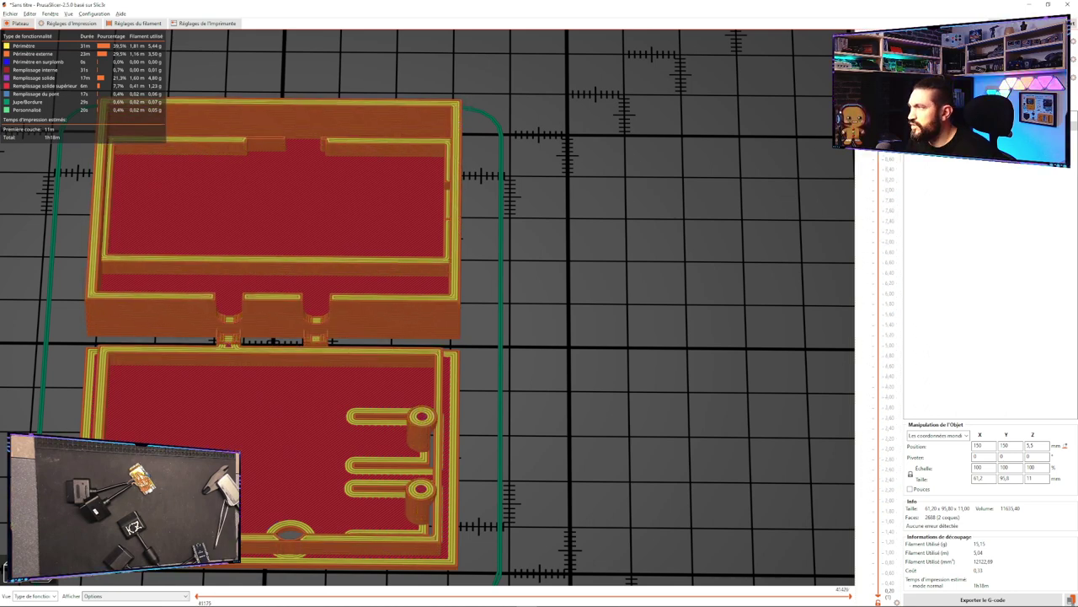
Set the perimeters to 5 and inspect the resliced case's upper layers in the preview.
left_click(89, 24)
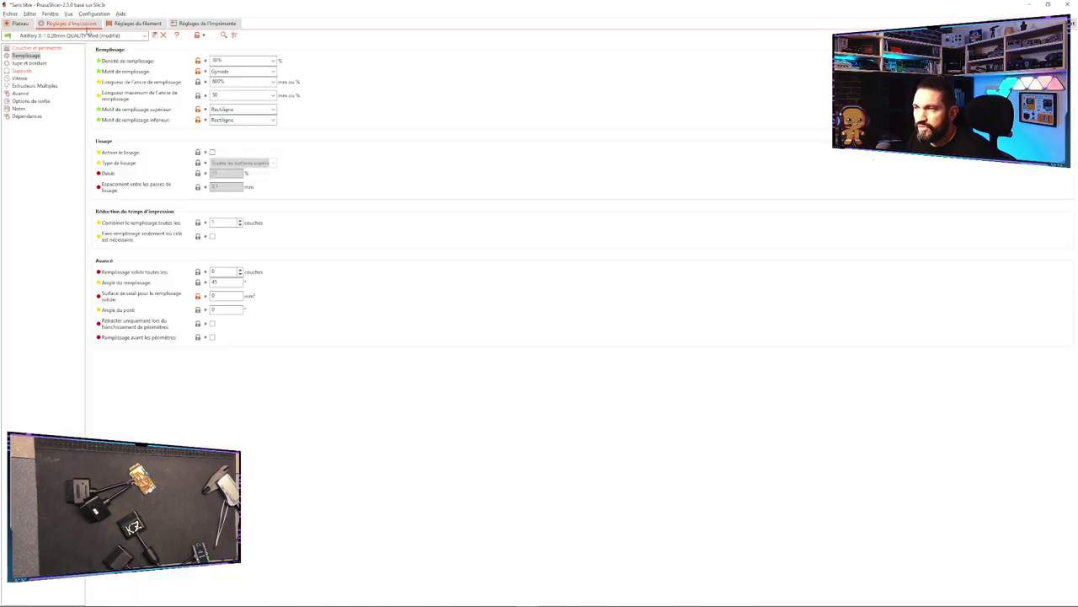
left_click(36, 48)
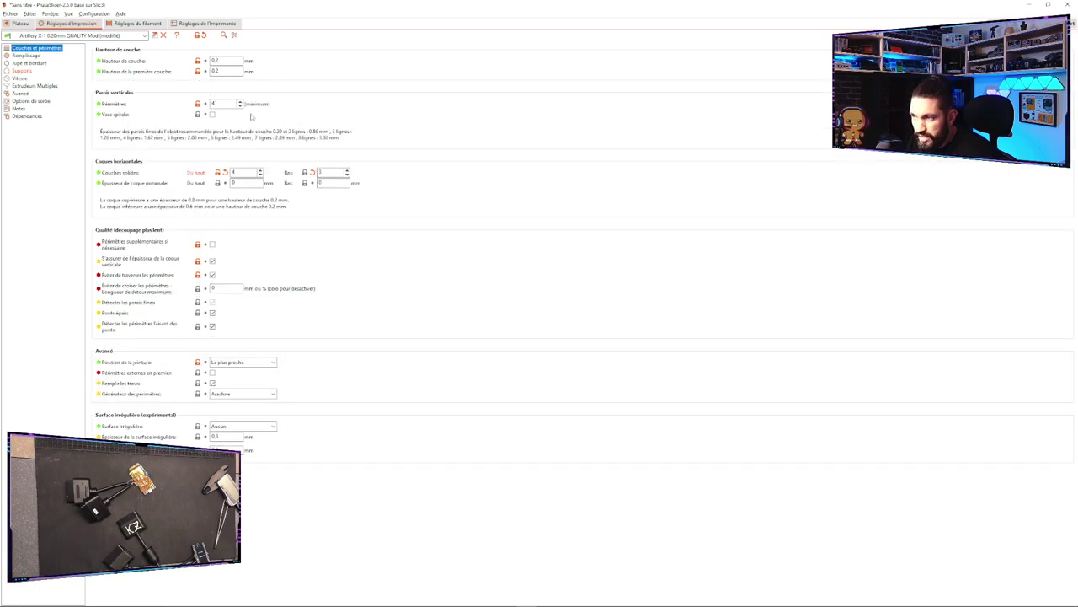
left_click(240, 102)
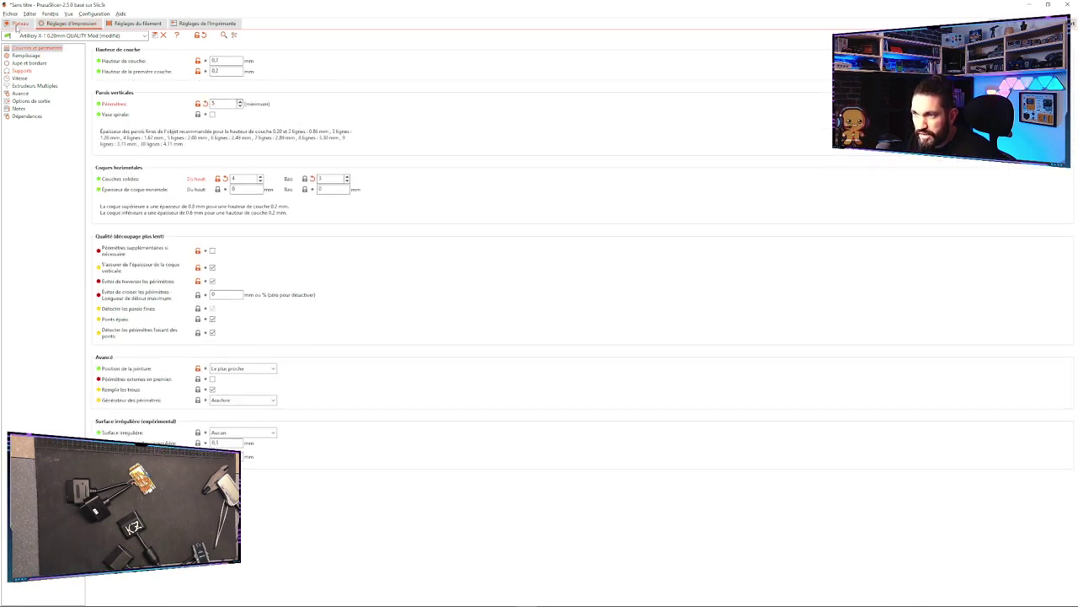
left_click(17, 25)
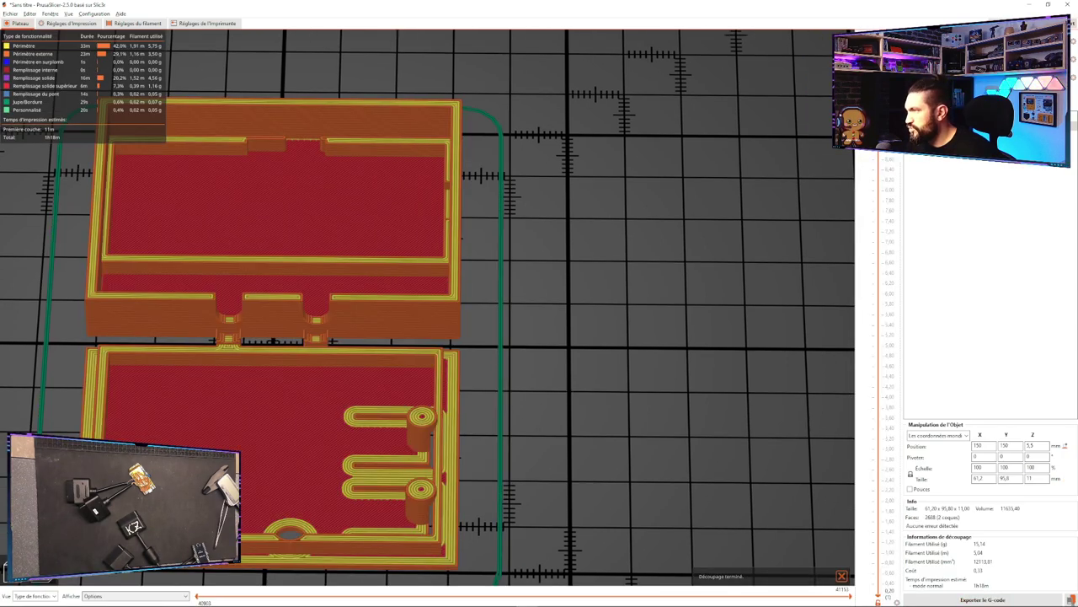
left_click_drag(878, 36, 867, 257)
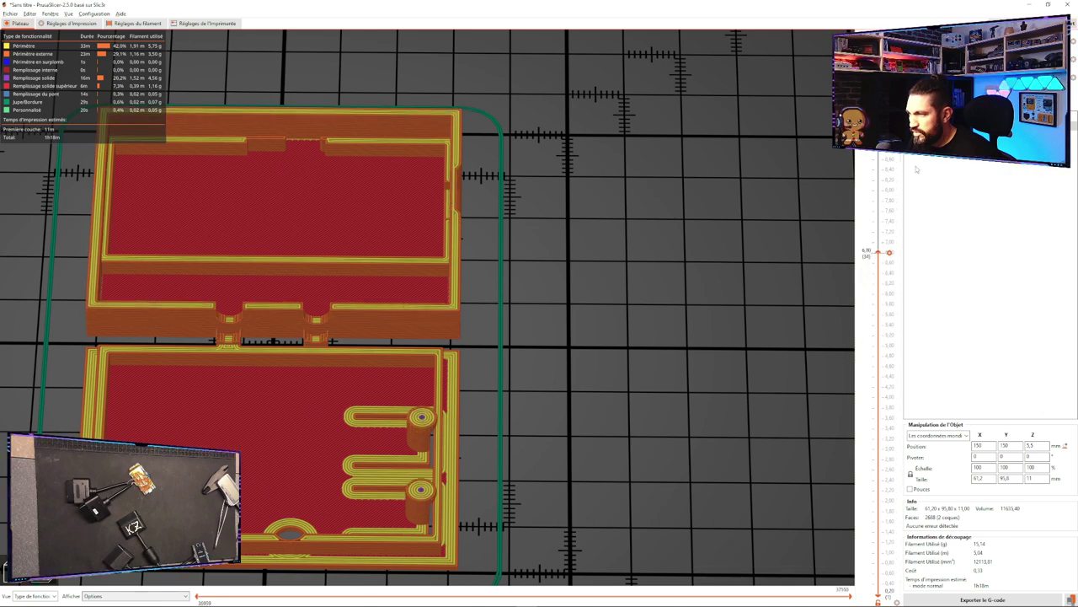
Change the infill setting so the parts print fully solid, and inspect the resliced layers down to the first one.
left_click(954, 102)
left_click(944, 217)
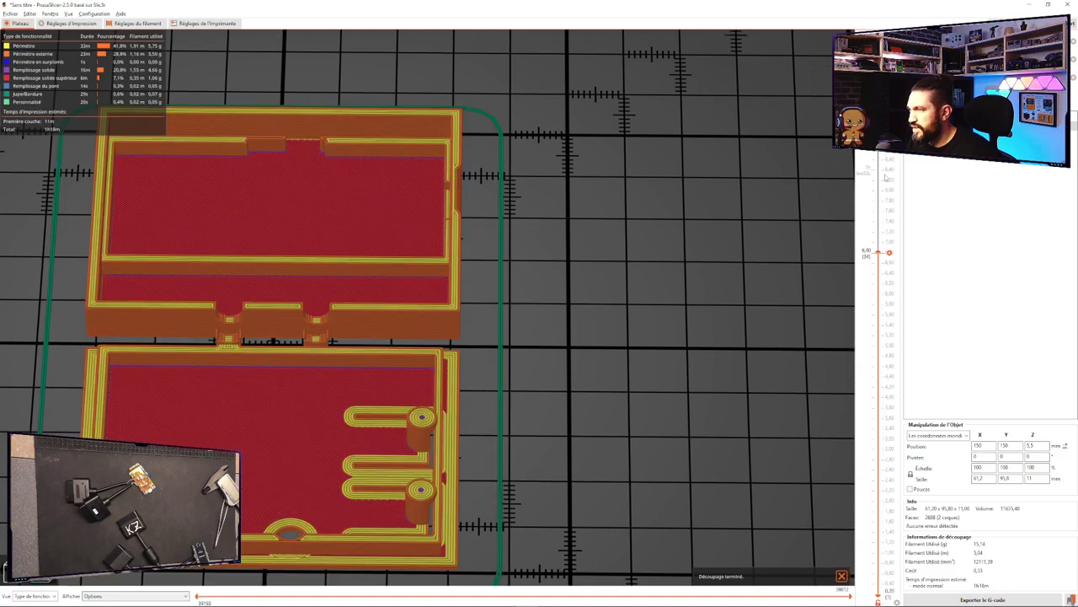
left_click_drag(883, 253, 891, 273)
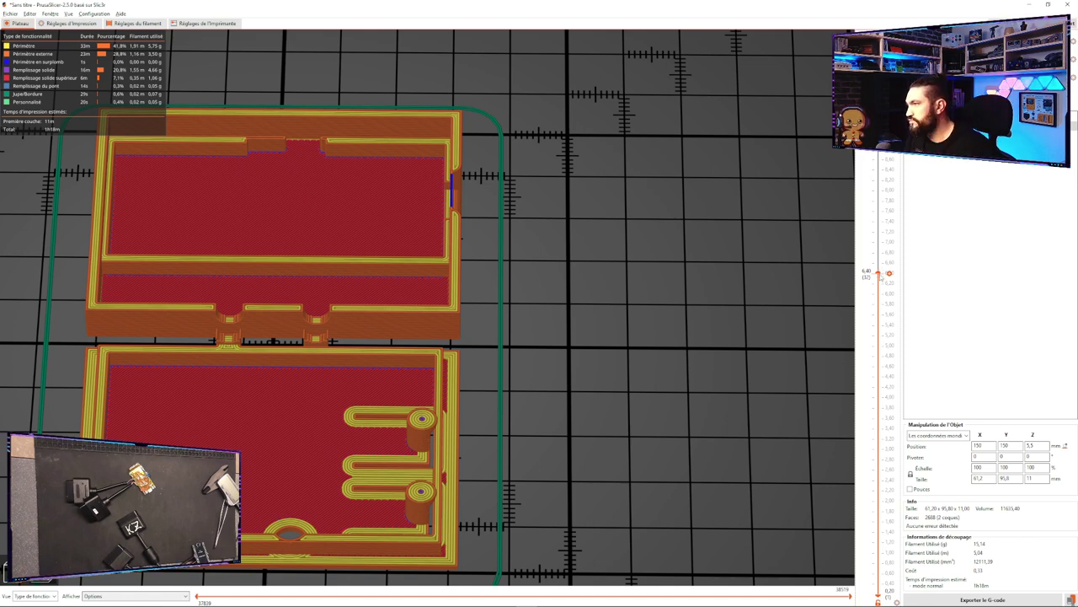
left_click_drag(881, 276, 881, 126)
left_click_drag(881, 246, 922, 596)
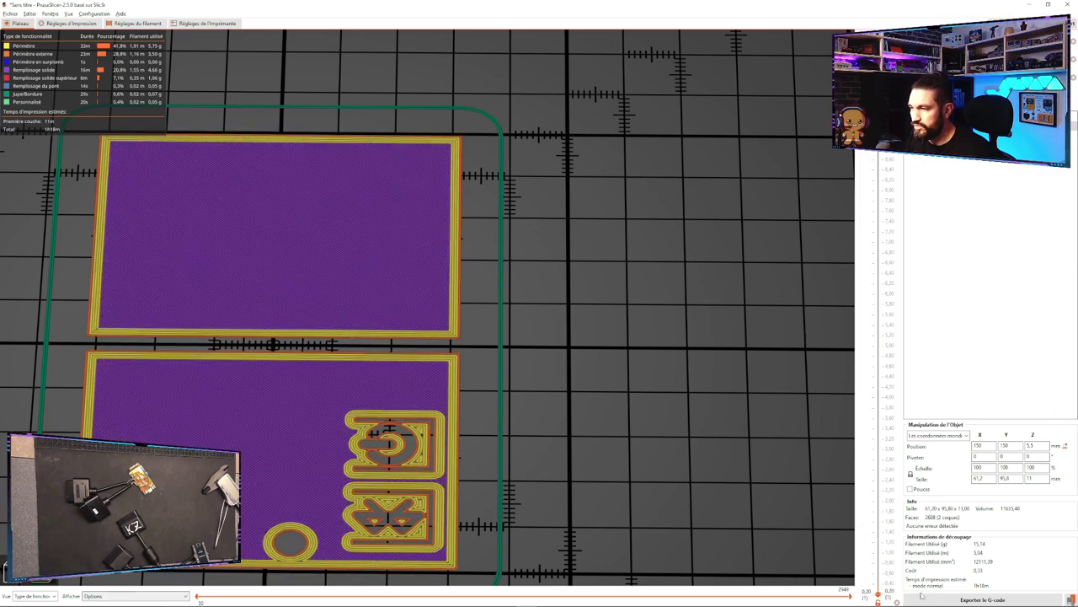